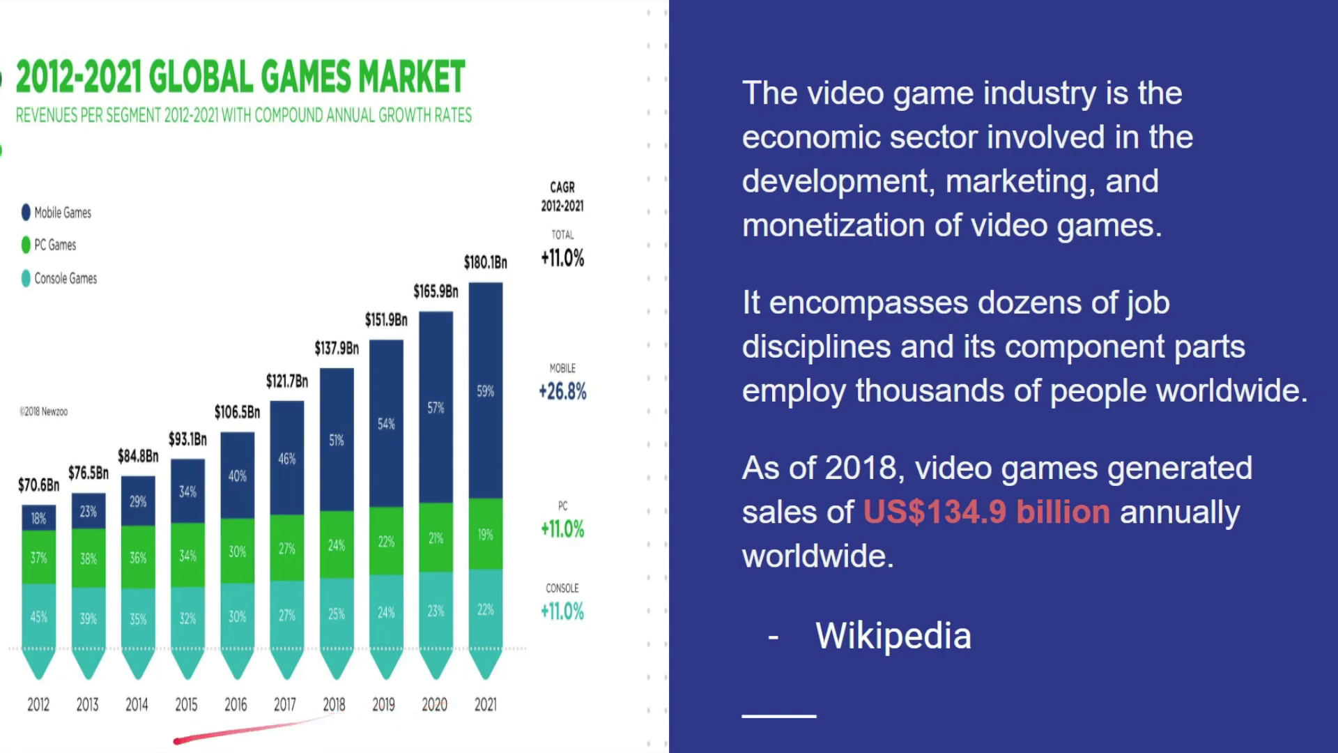
Step: Advance to the Game Engine slide with the Buildbox logo and turn on the laser pointer
key(Right)
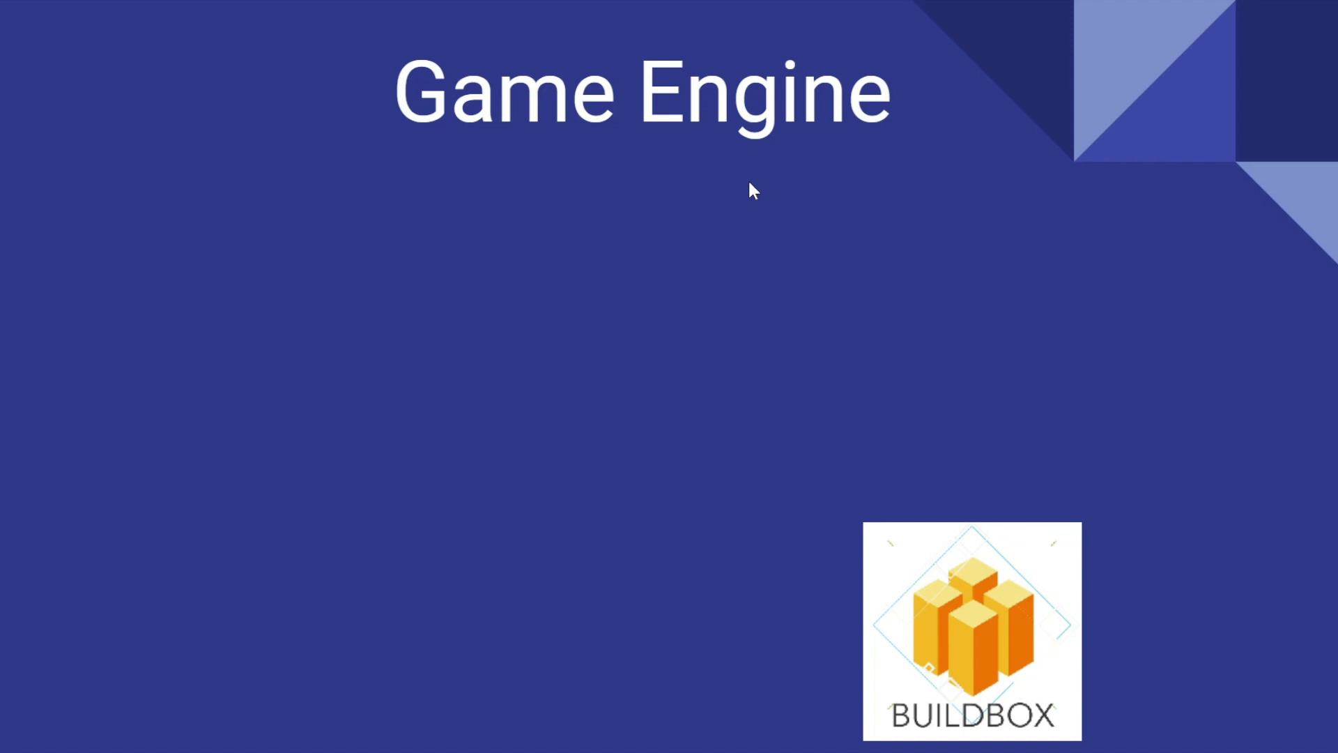
key(l)
Step: Reveal the Unity logo beside Buildbox on the Game Engine slide
key(Right)
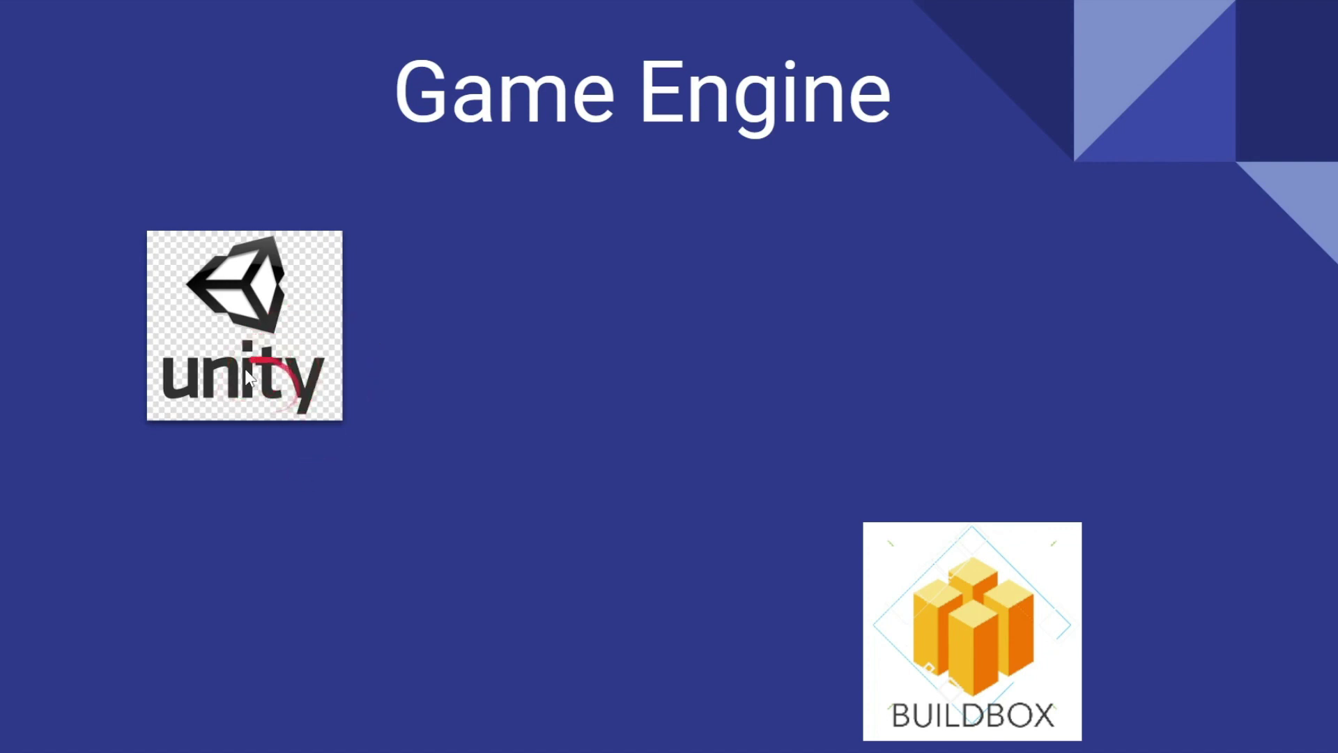
Step: Reveal the Unreal Engine, Godot, GameMaker Studio 2 and Construct 3 logos, then advance to the Job Opportunity slide
click(469, 565)
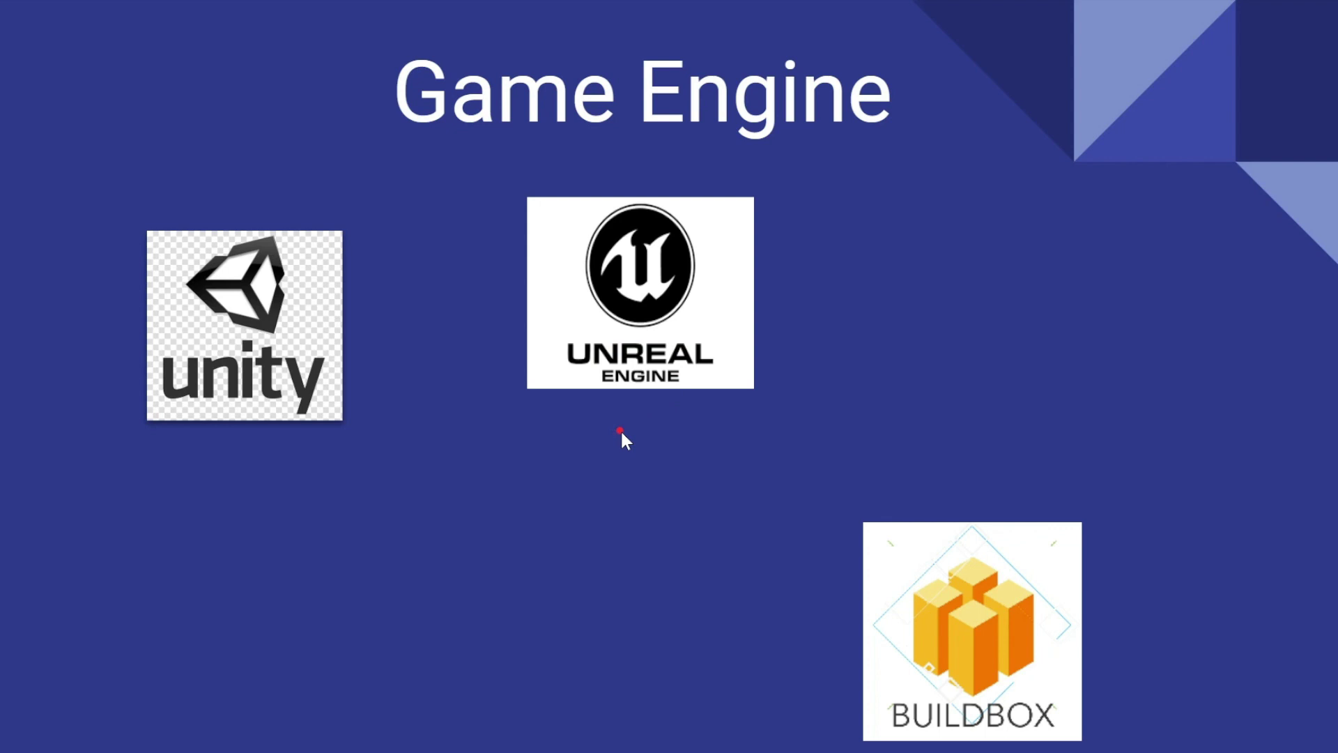
key(Right)
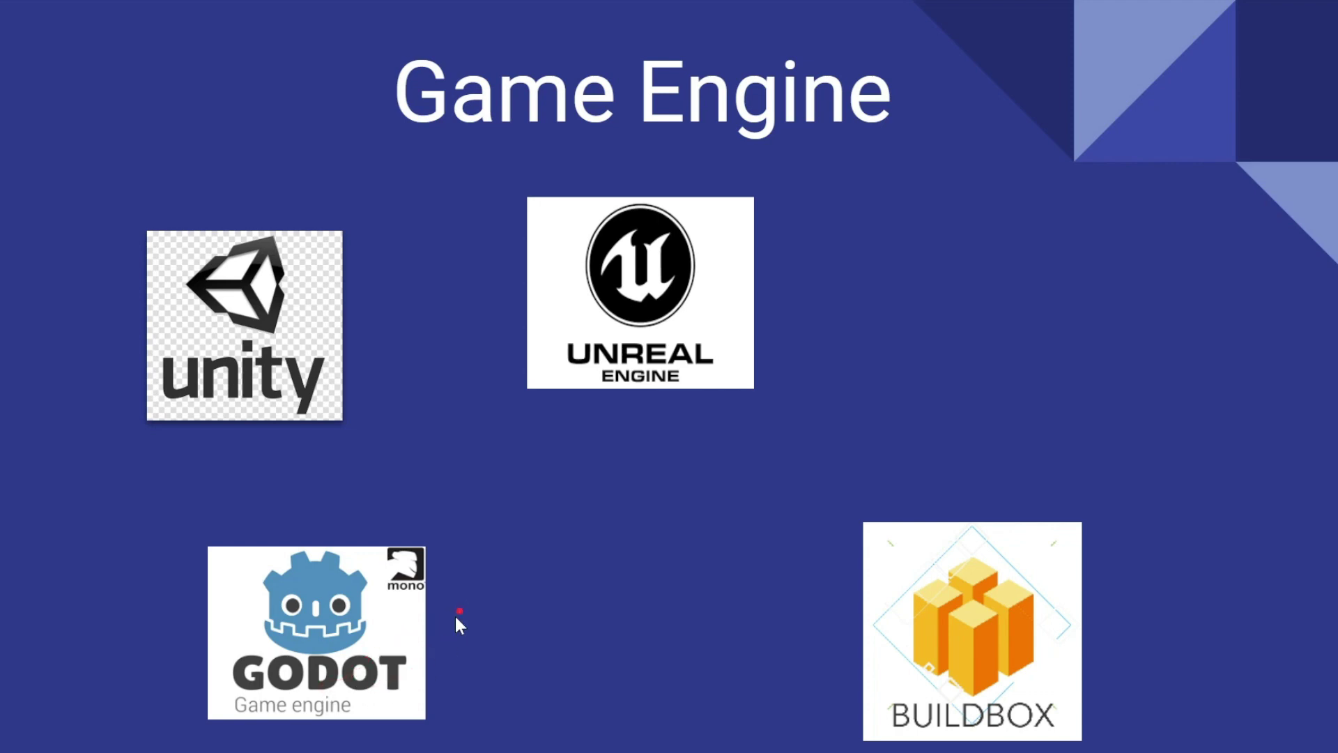
click(514, 579)
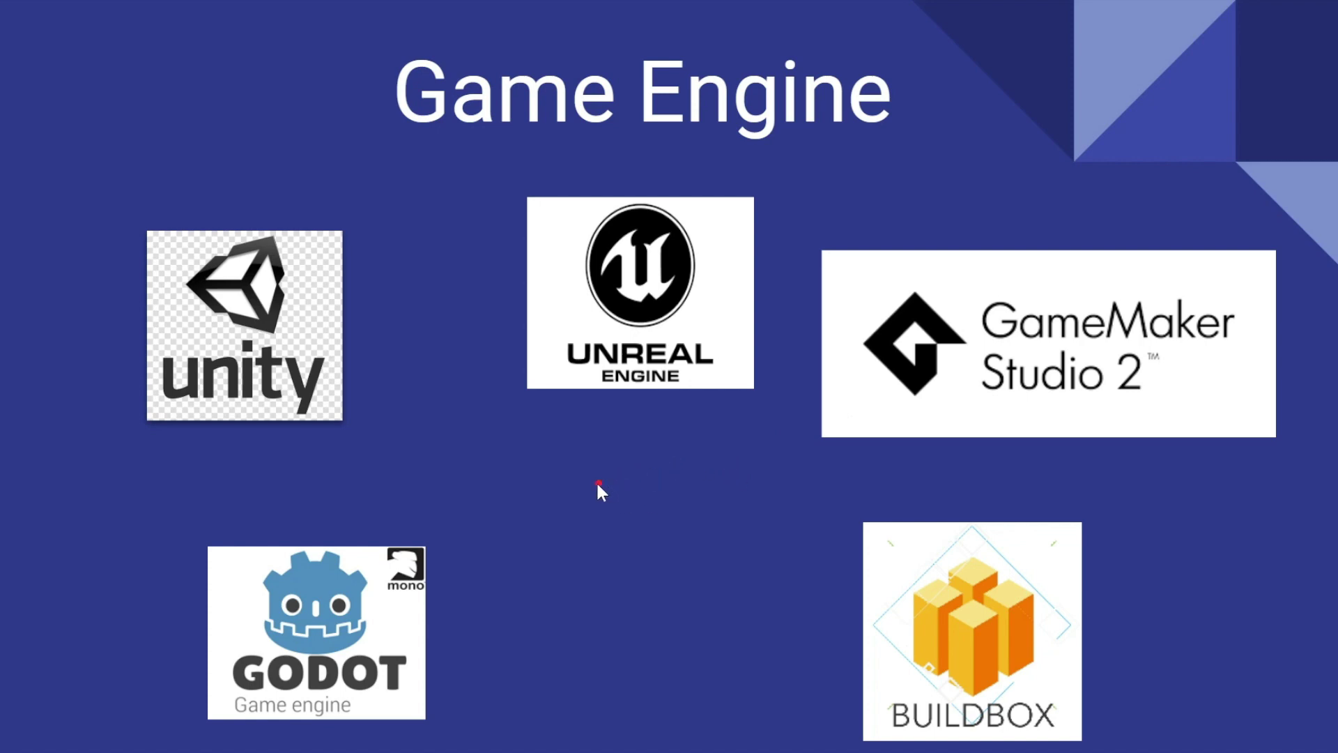
click(597, 483)
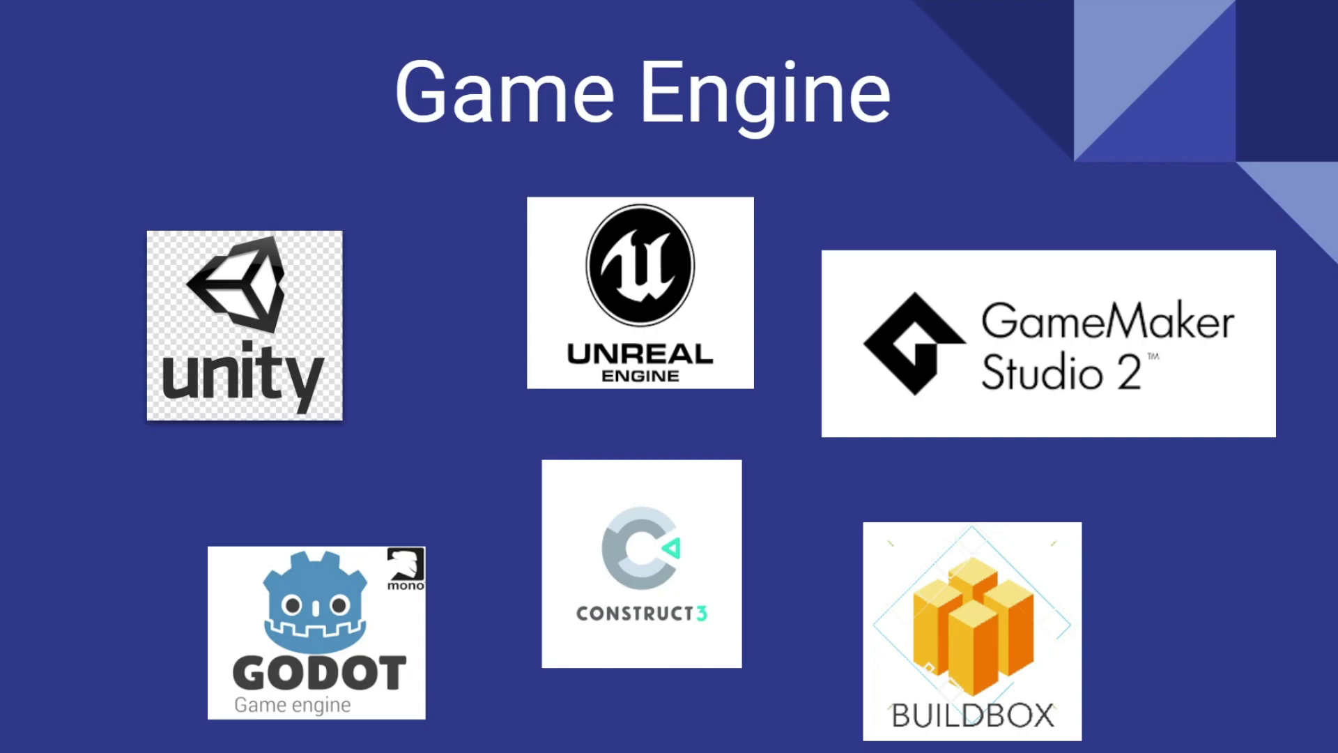
key(Right)
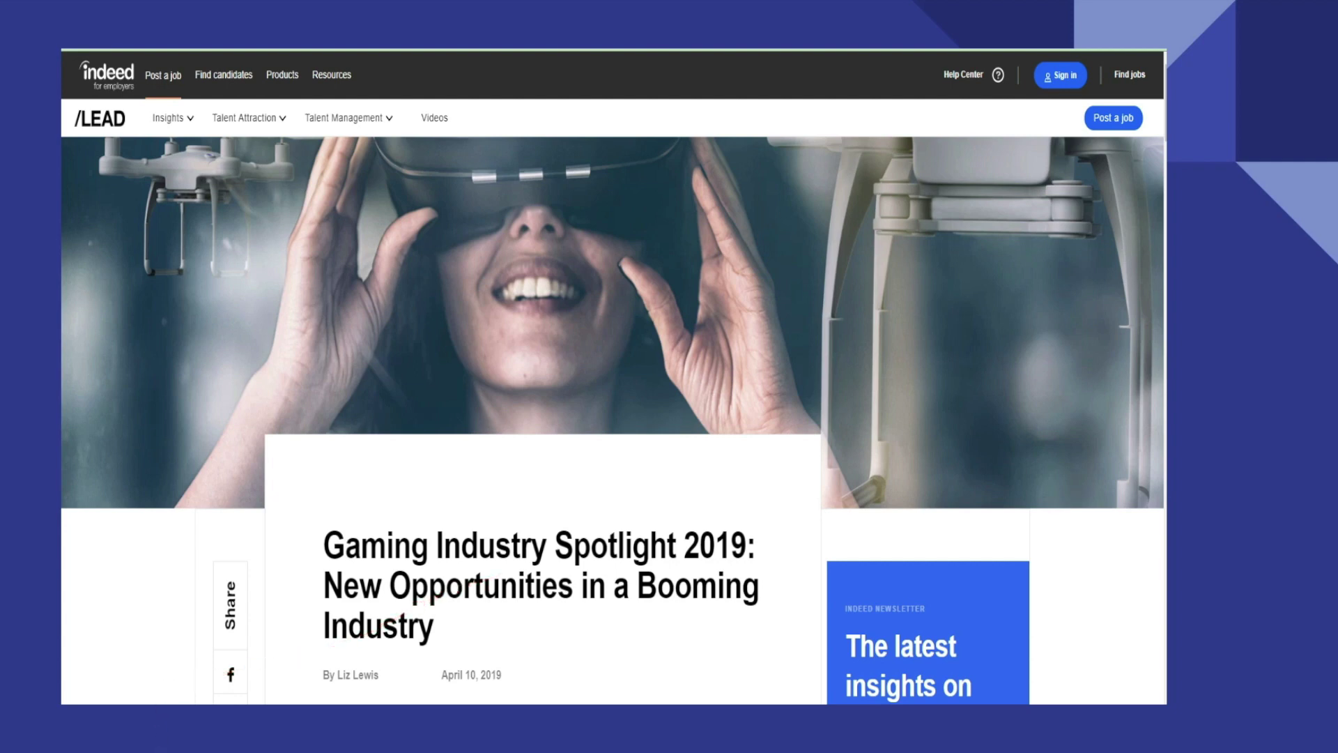
Step: Advance from the Job Opportunity slide to the Common Questions slide
click(114, 556)
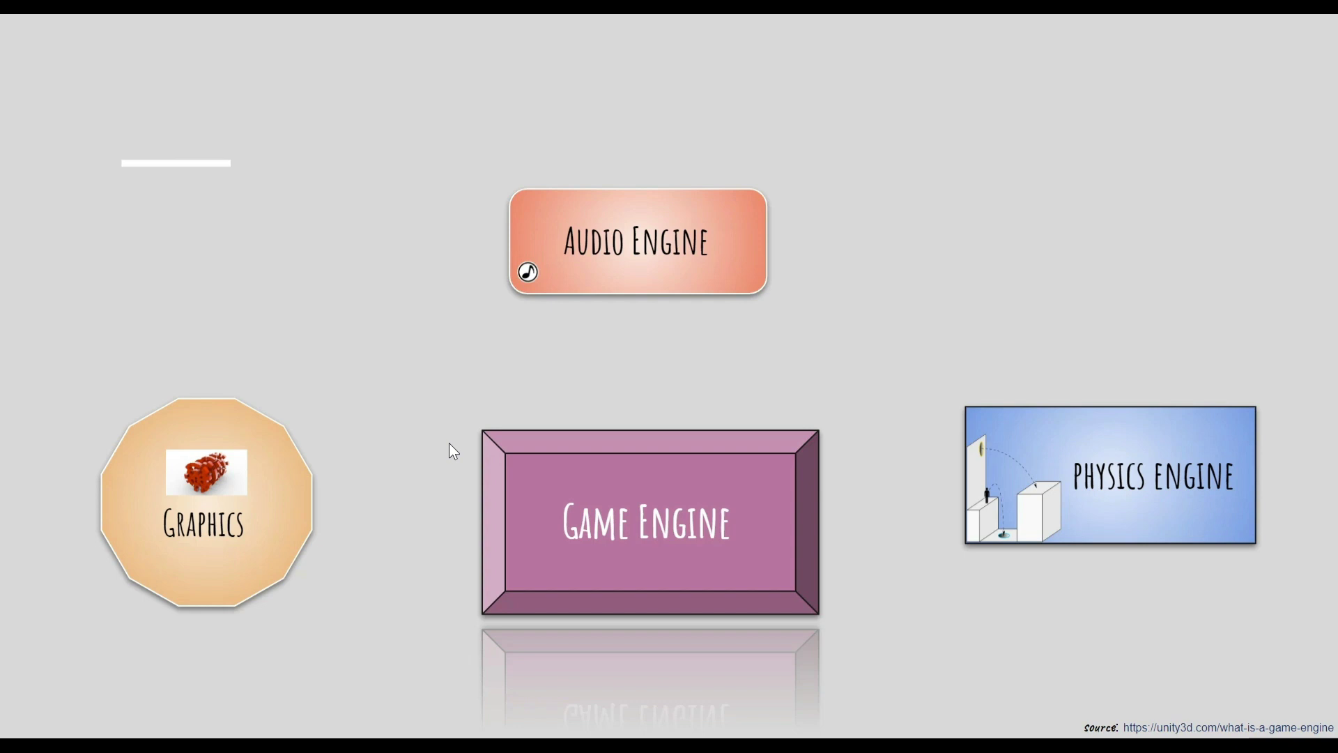
Step: Enable the laser pointer from the presenter toolbar and reveal the Artificial Intelligence component
mouse_move(136, 697)
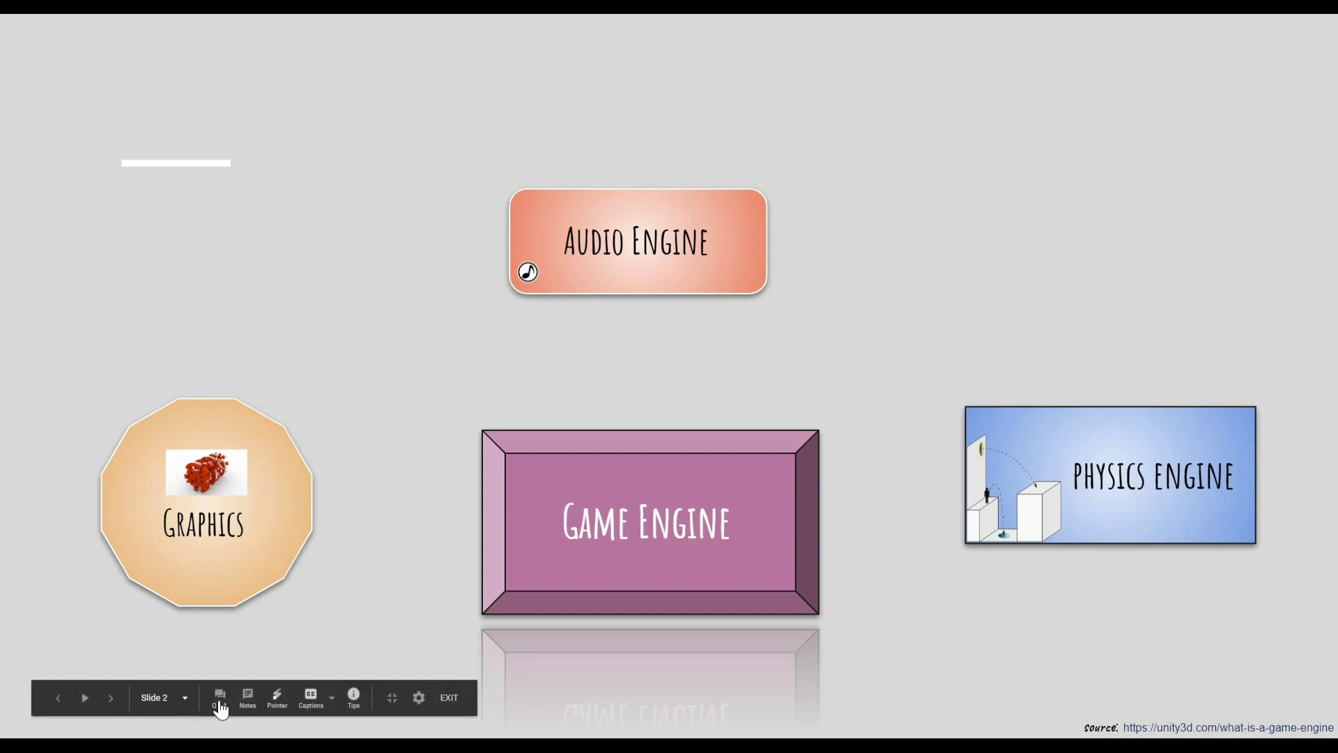
click(277, 704)
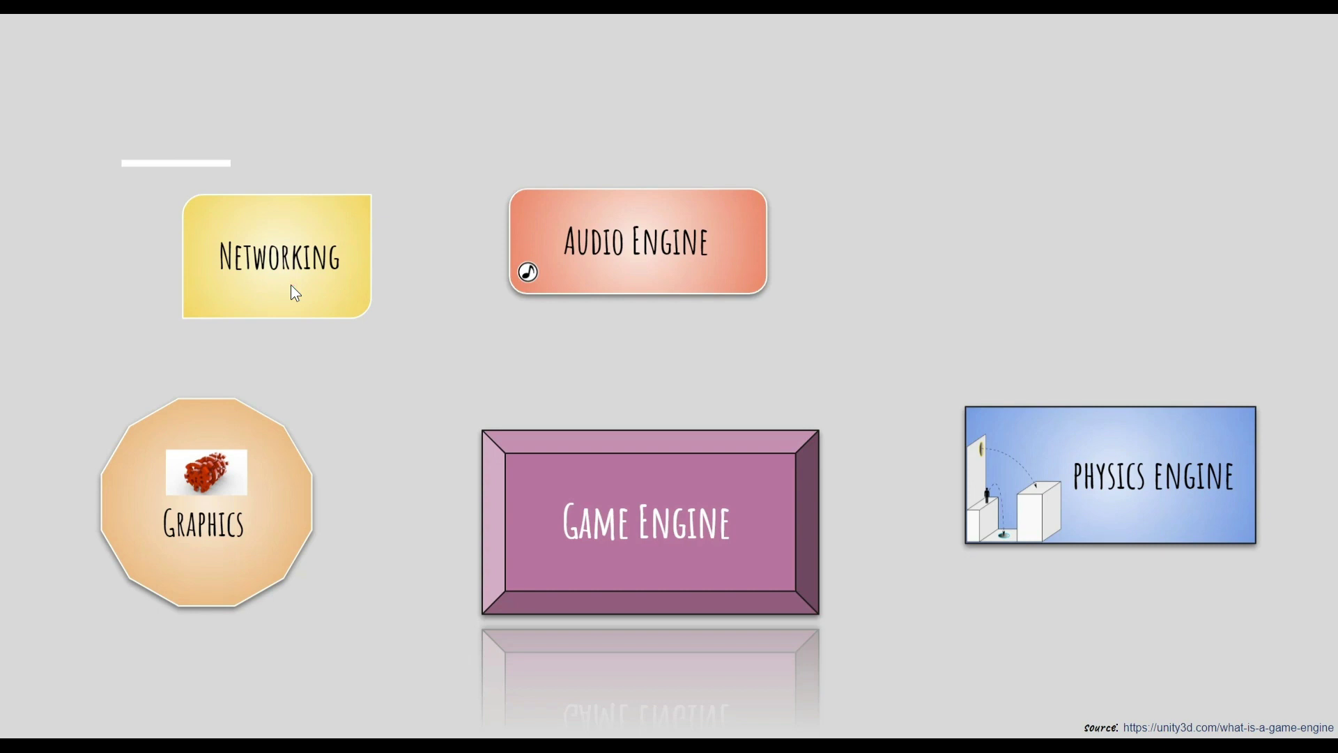
click(441, 317)
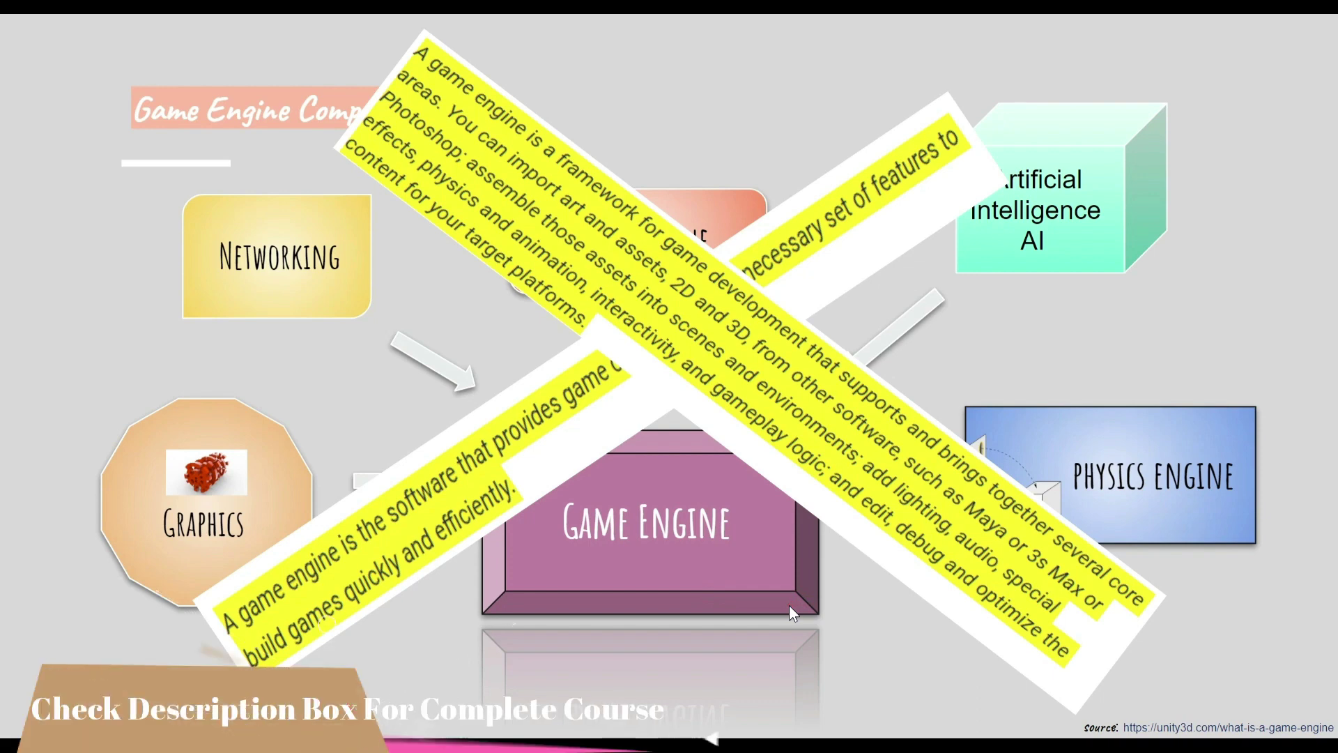
Step: Leave the slideshow for a new Edge browser tab
mouse_move(673, 39)
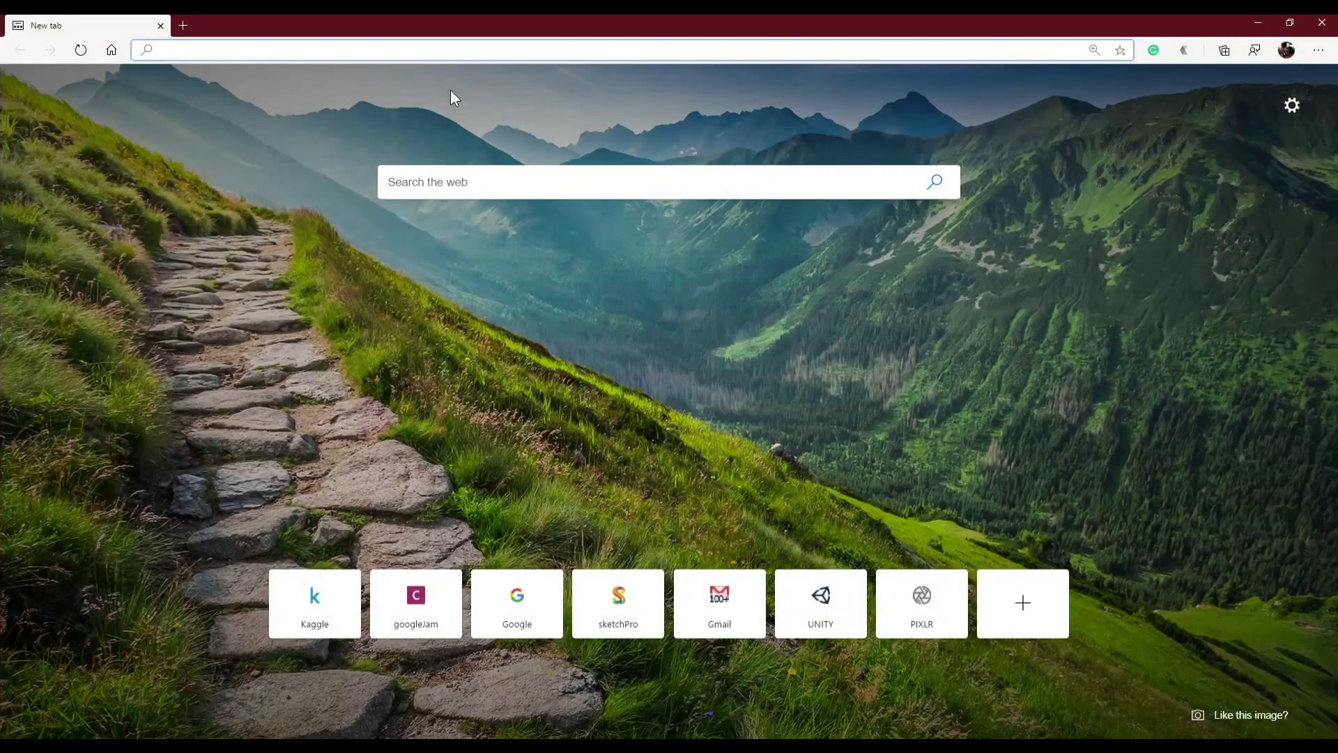
Step: Open unity.com from the UNITY shortcut and select the page address
click(835, 620)
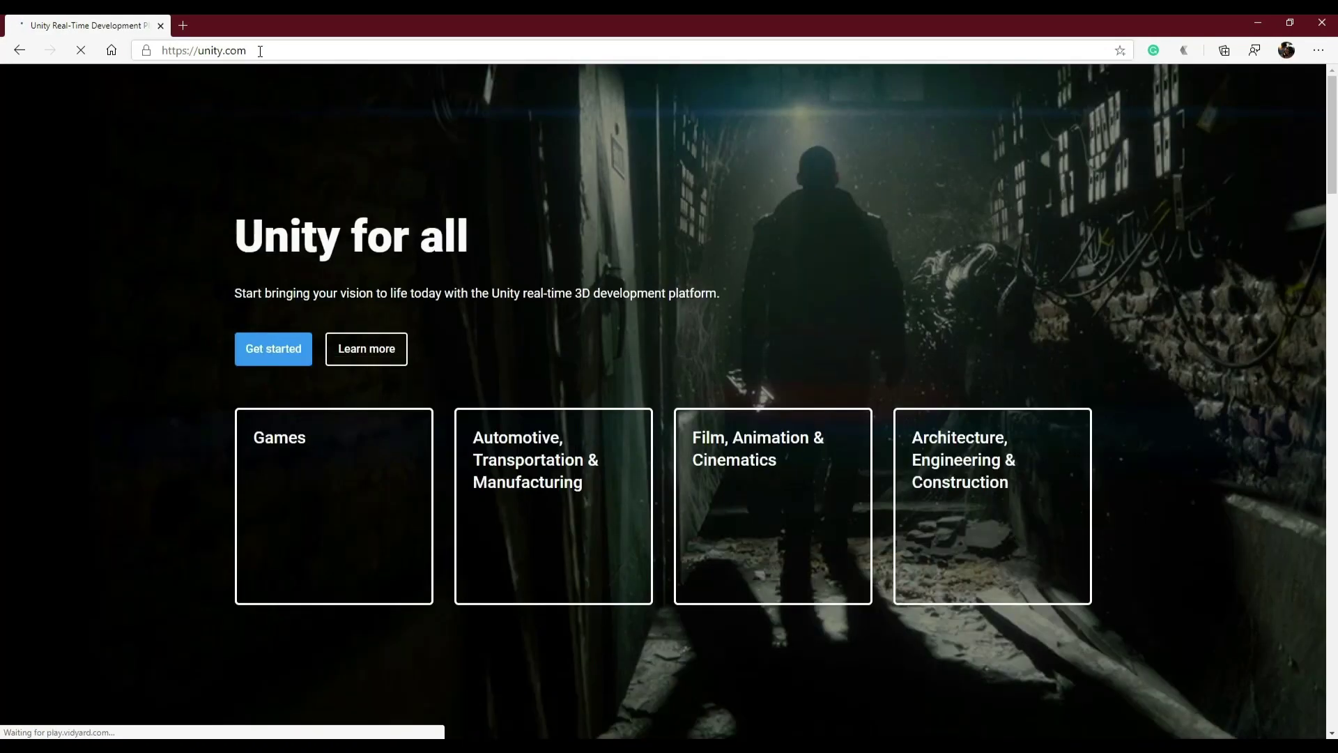
click(257, 50)
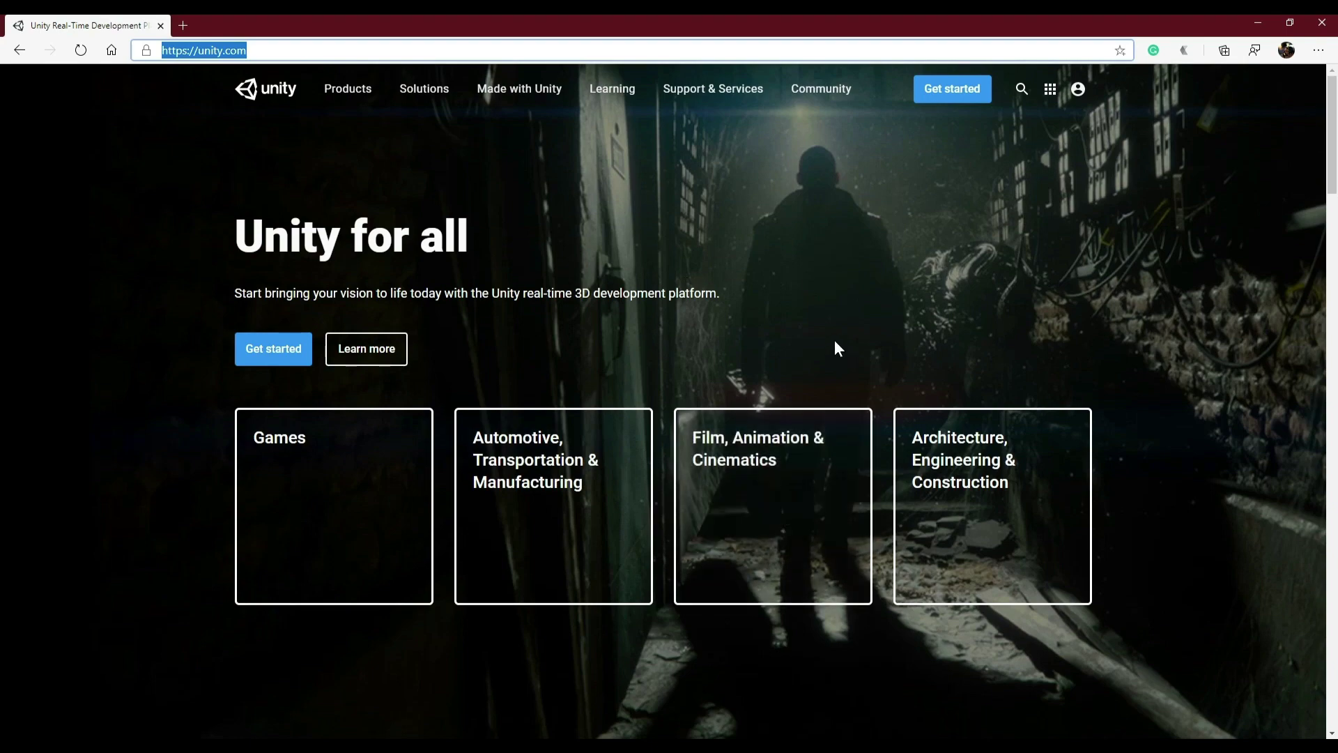
Step: Scroll the unity.com homepage past Latest from Unity and Made with Unity to Everything you need to succeed
scroll(697, 418, down, 3)
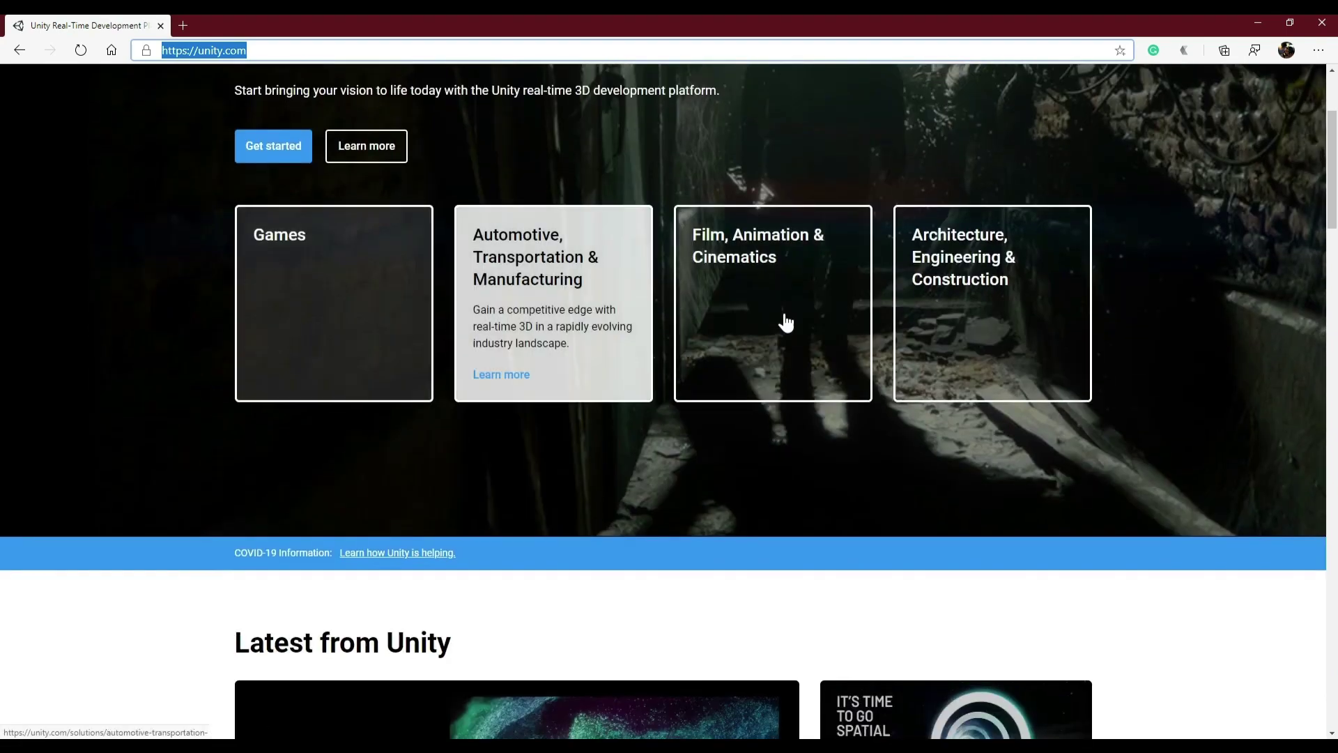
scroll(781, 460, up, 3)
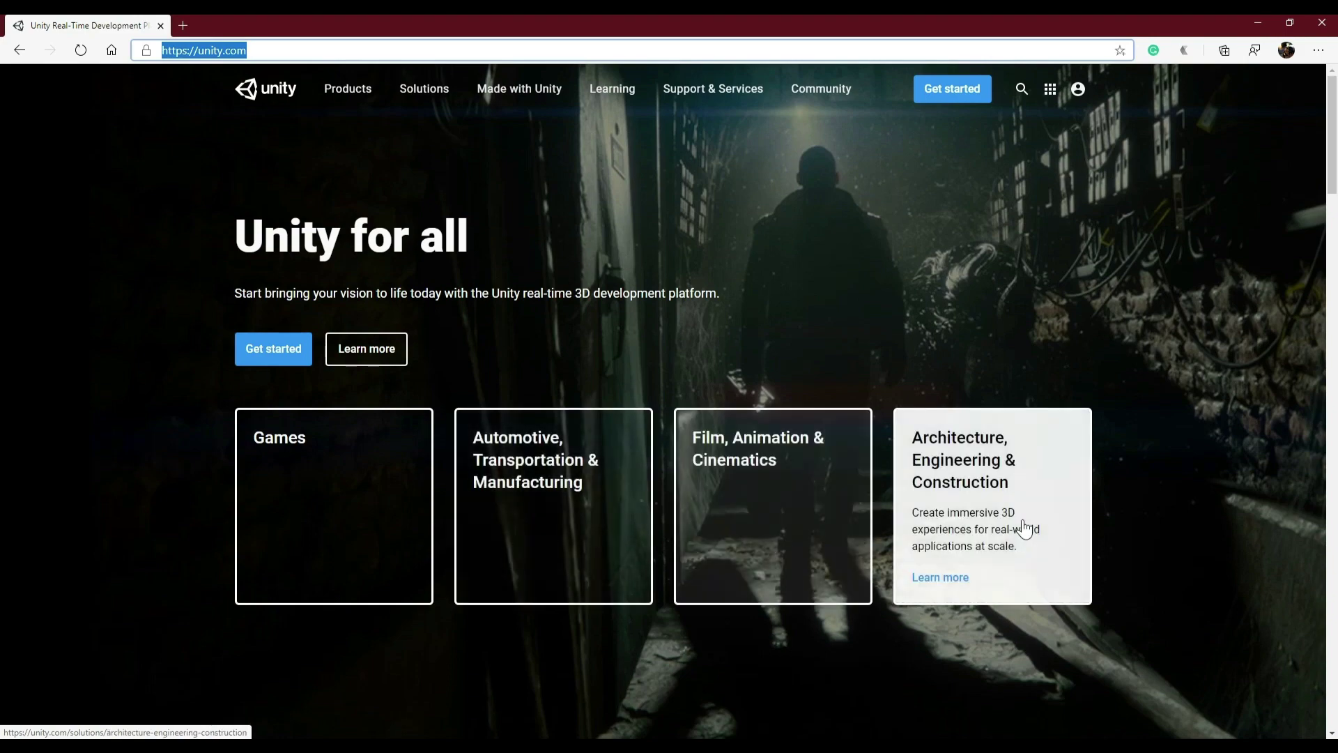
scroll(869, 644, down, 1)
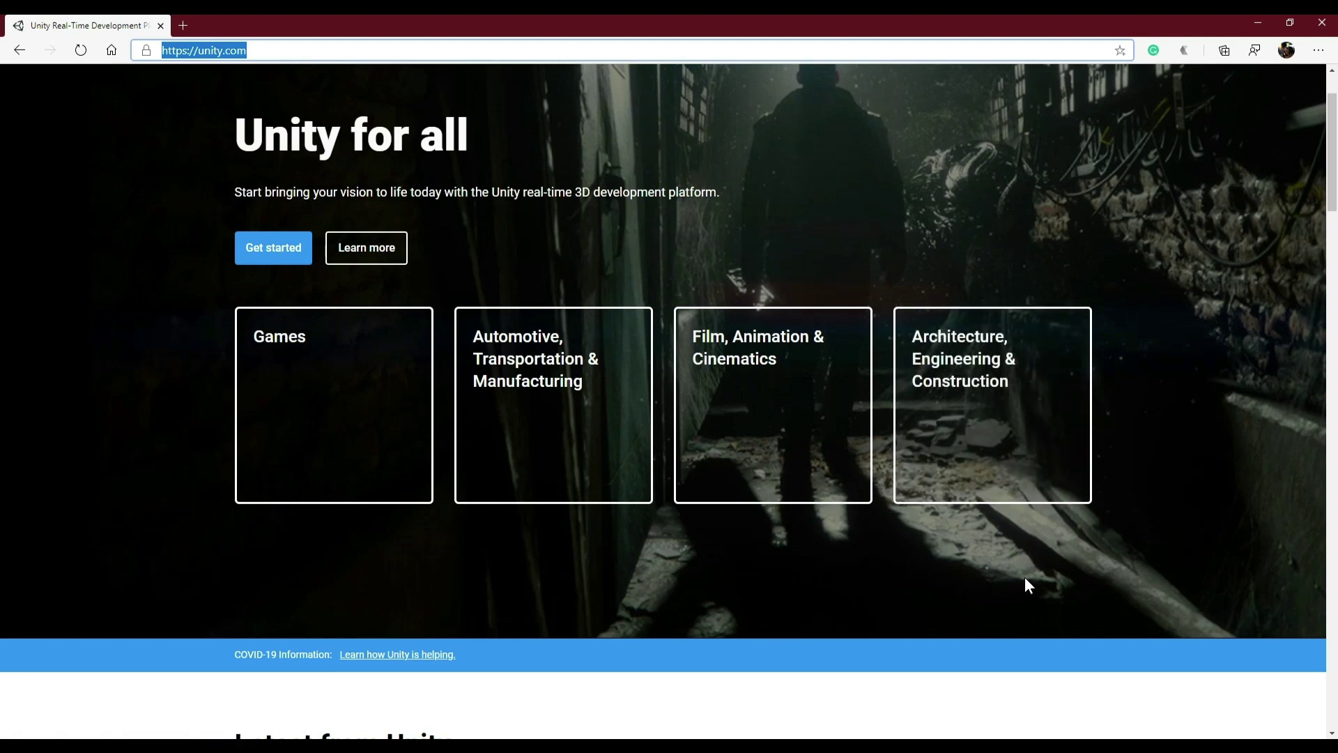
scroll(732, 496, down, 3)
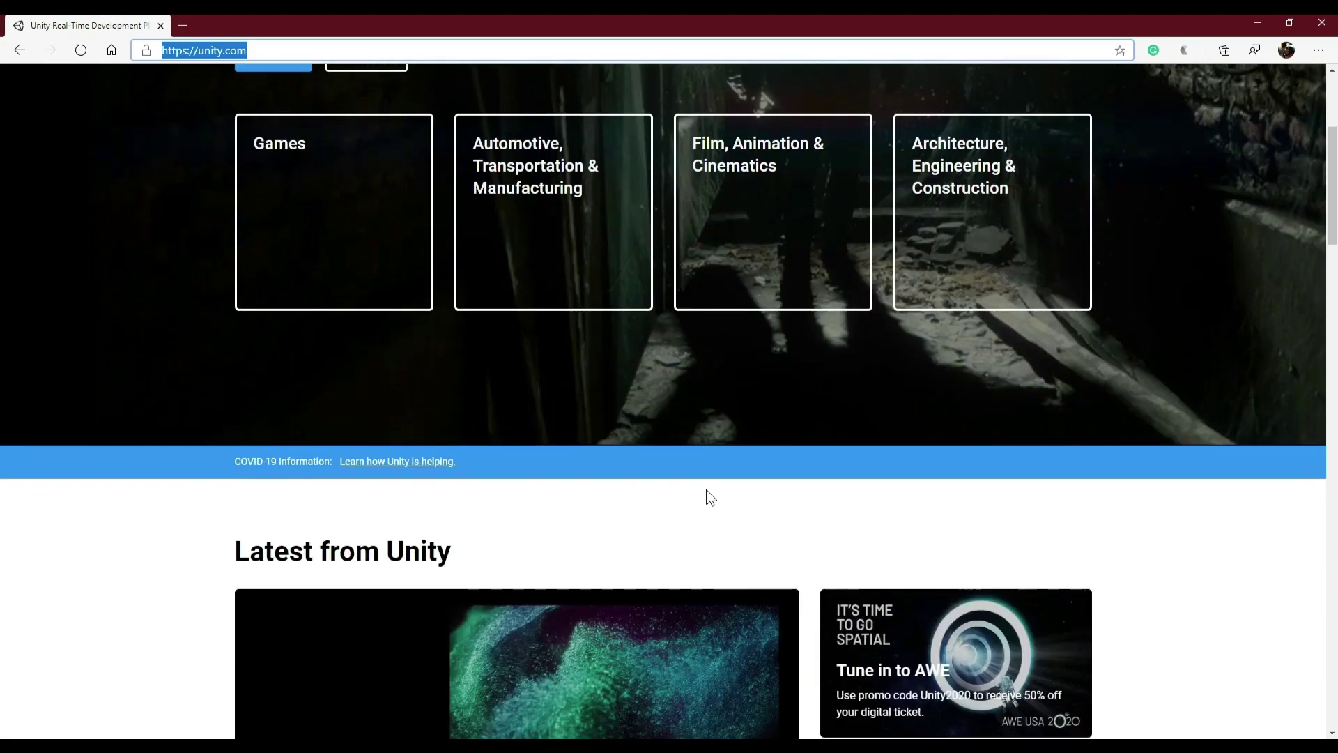
scroll(609, 409, down, 3)
scroll(452, 450, down, 3)
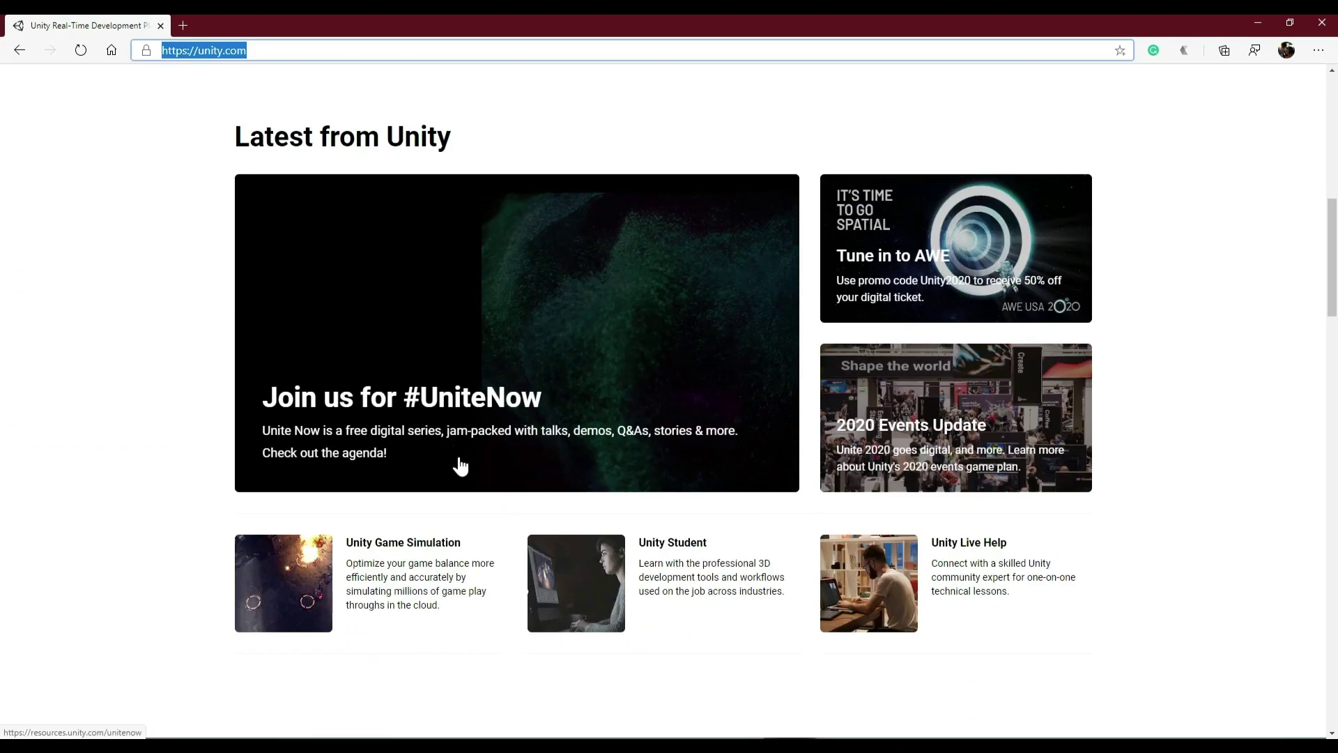
scroll(721, 526, down, 2)
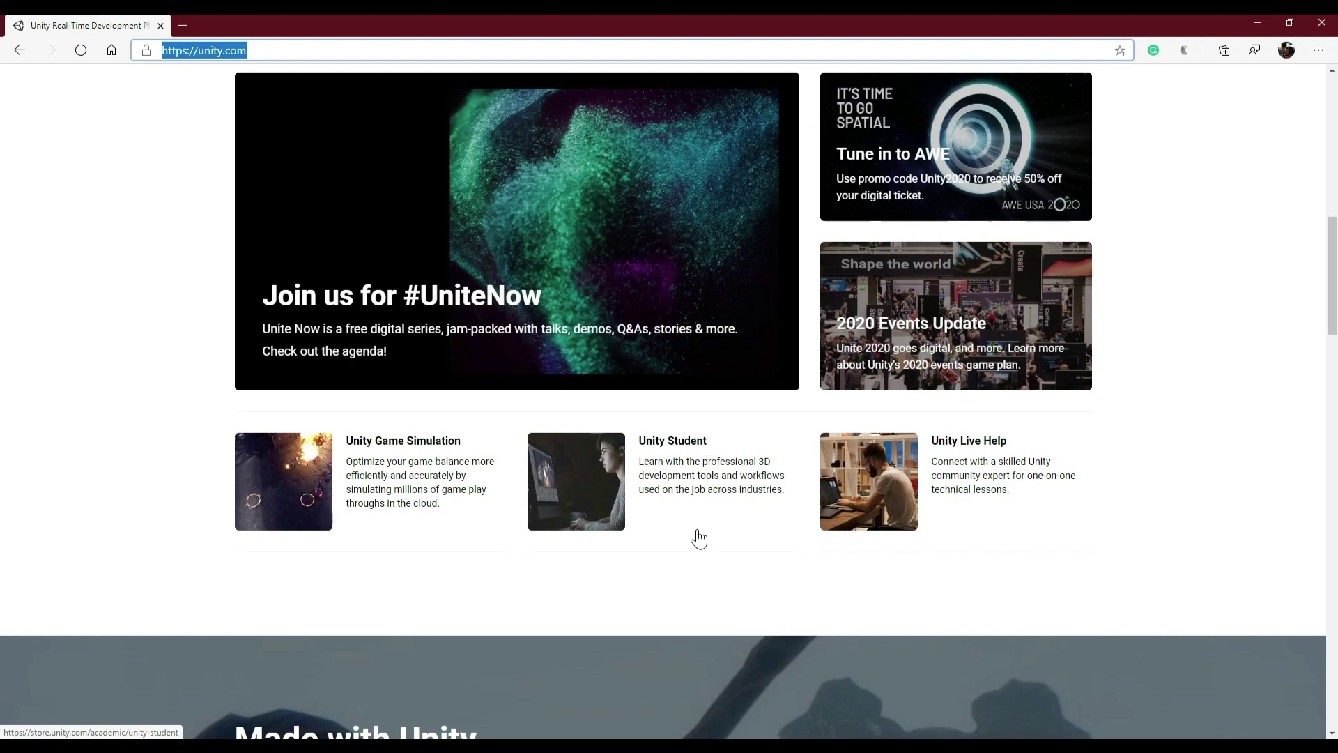
scroll(697, 536, down, 4)
scroll(696, 530, down, 3)
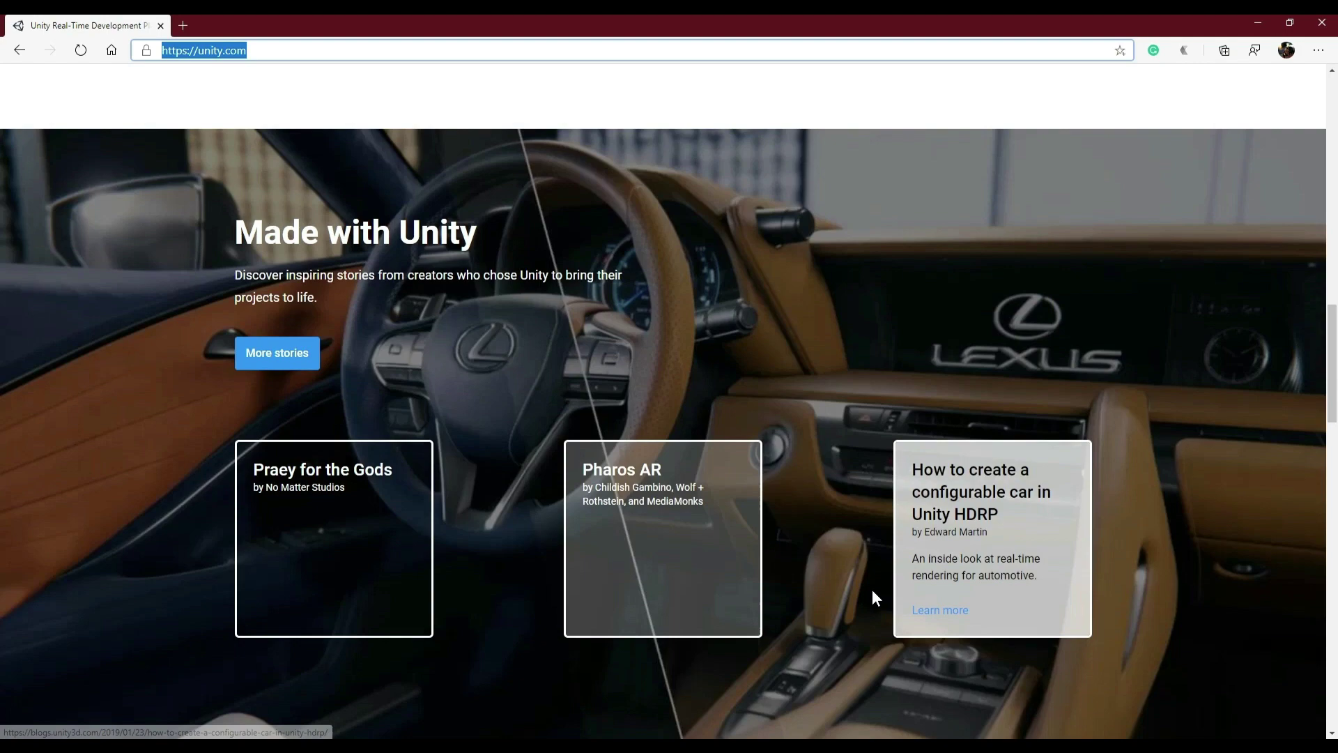
scroll(488, 568, down, 3)
scroll(487, 568, down, 3)
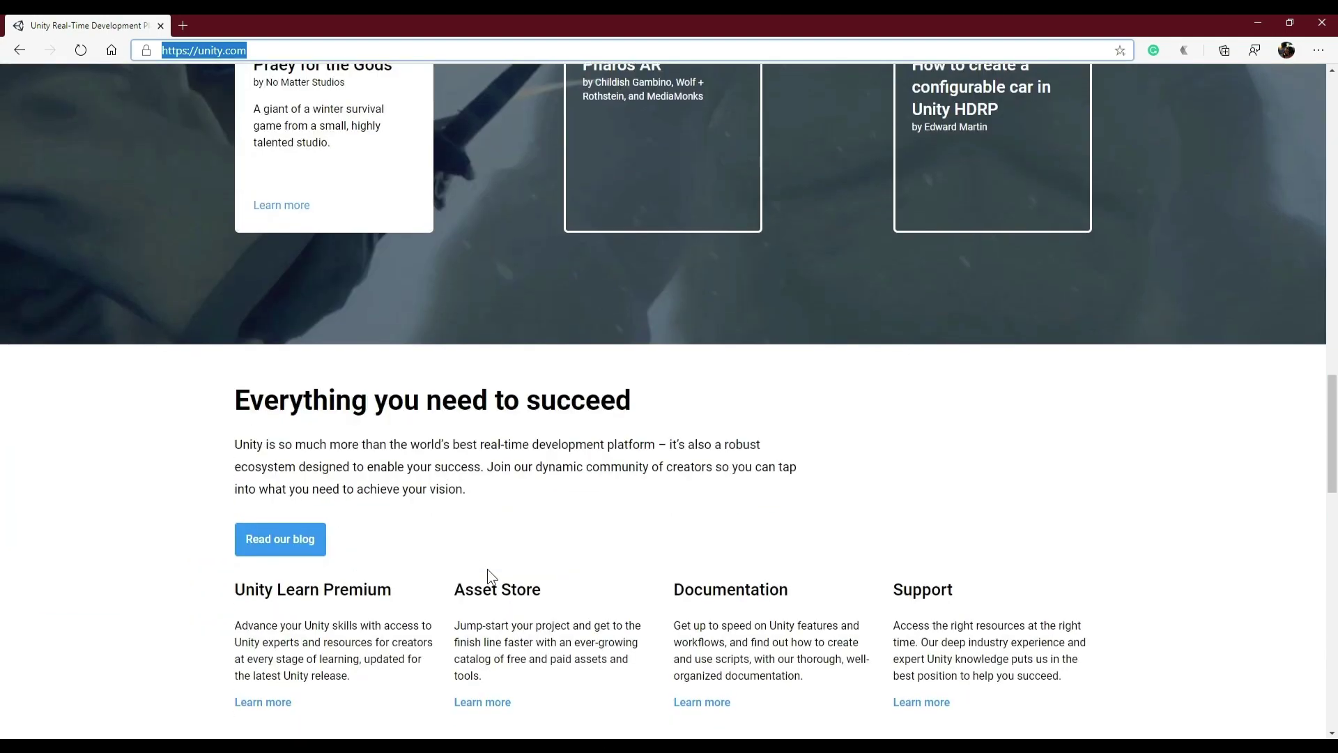
scroll(487, 568, down, 1)
scroll(390, 616, down, 3)
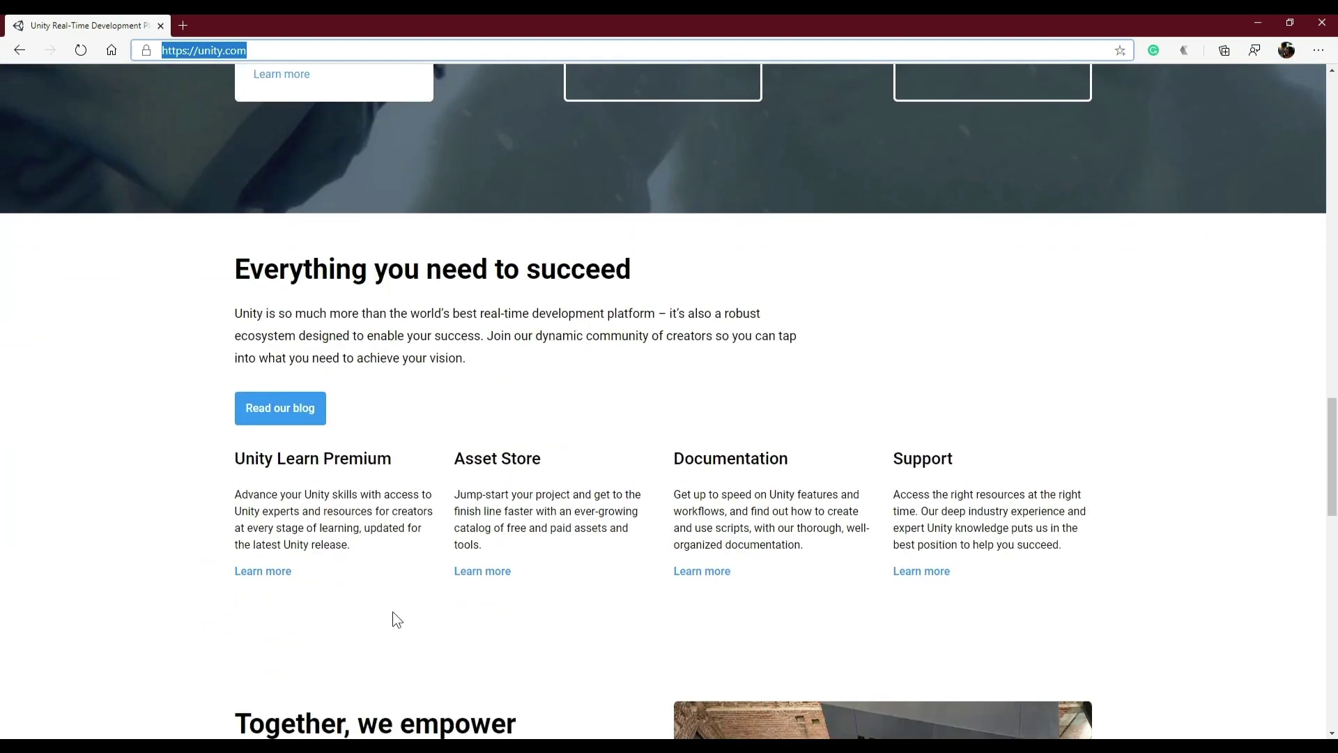
drag(235, 287, 399, 298)
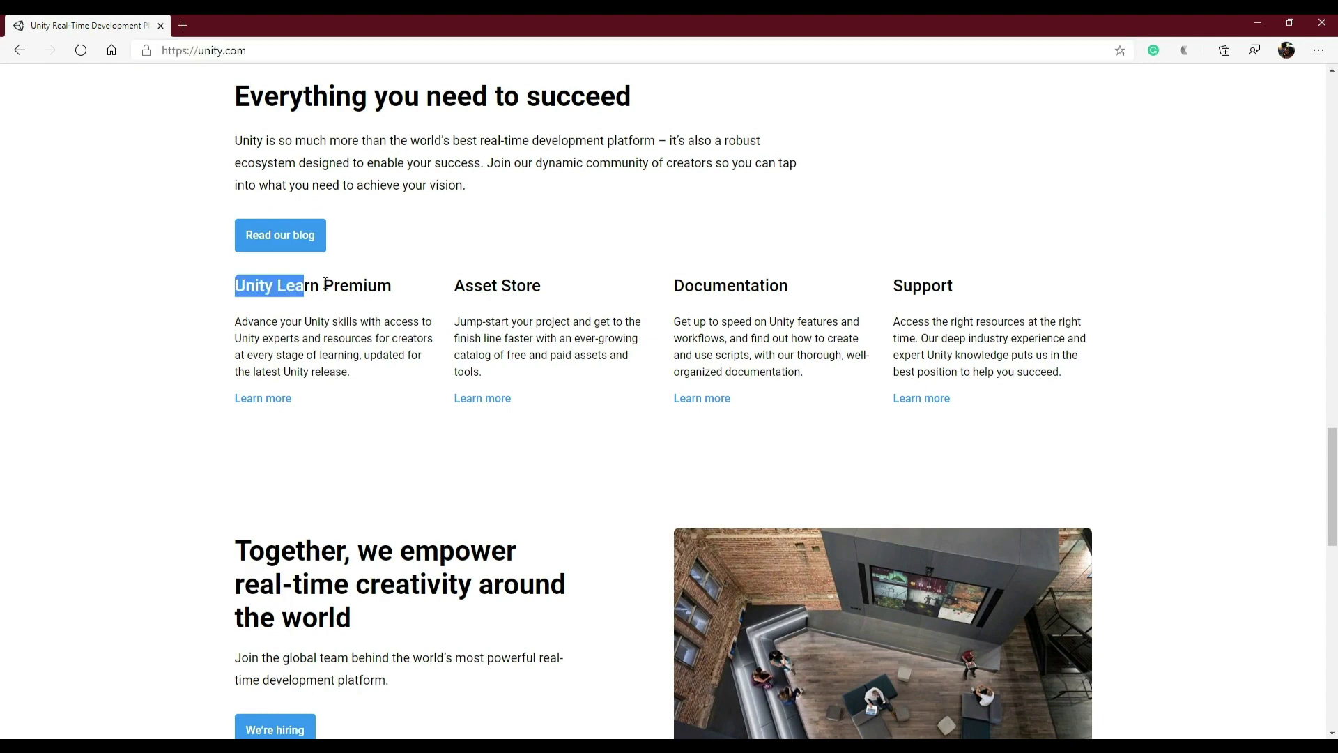
click(376, 409)
scroll(355, 444, up, 1)
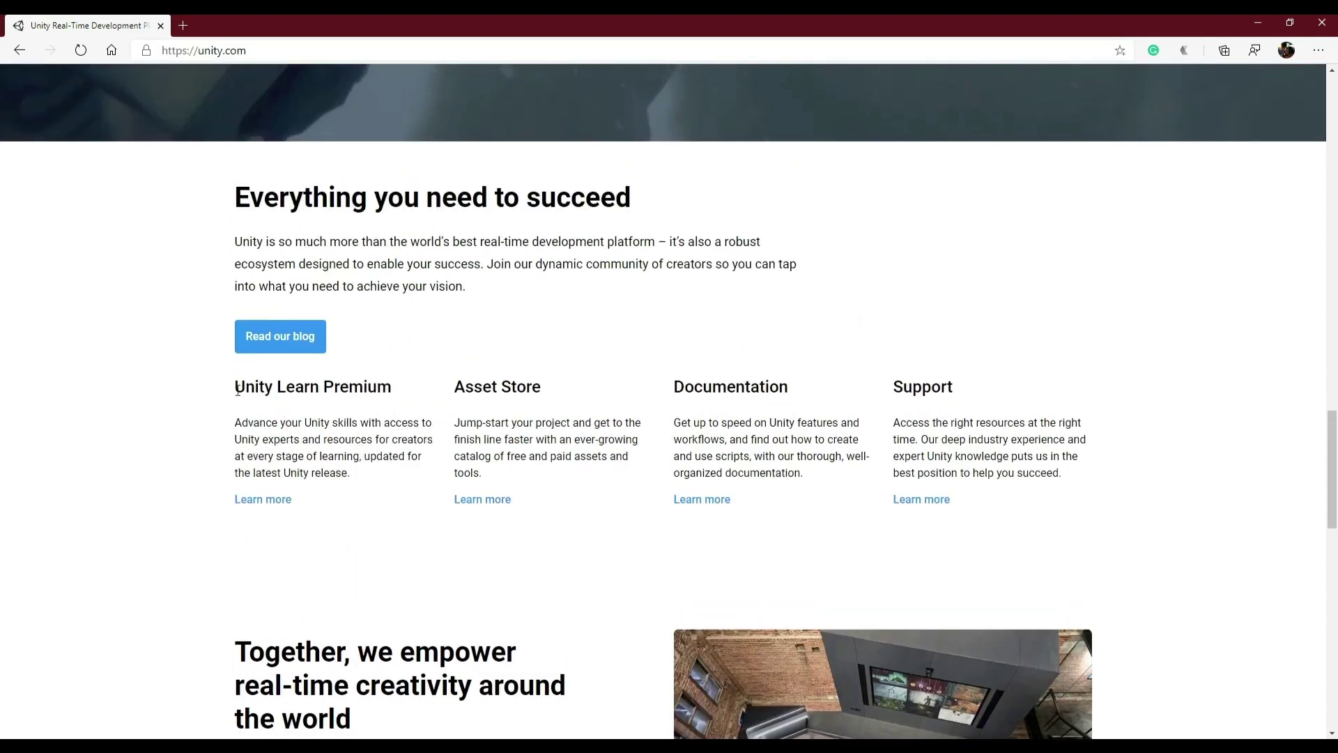
drag(235, 388, 406, 396)
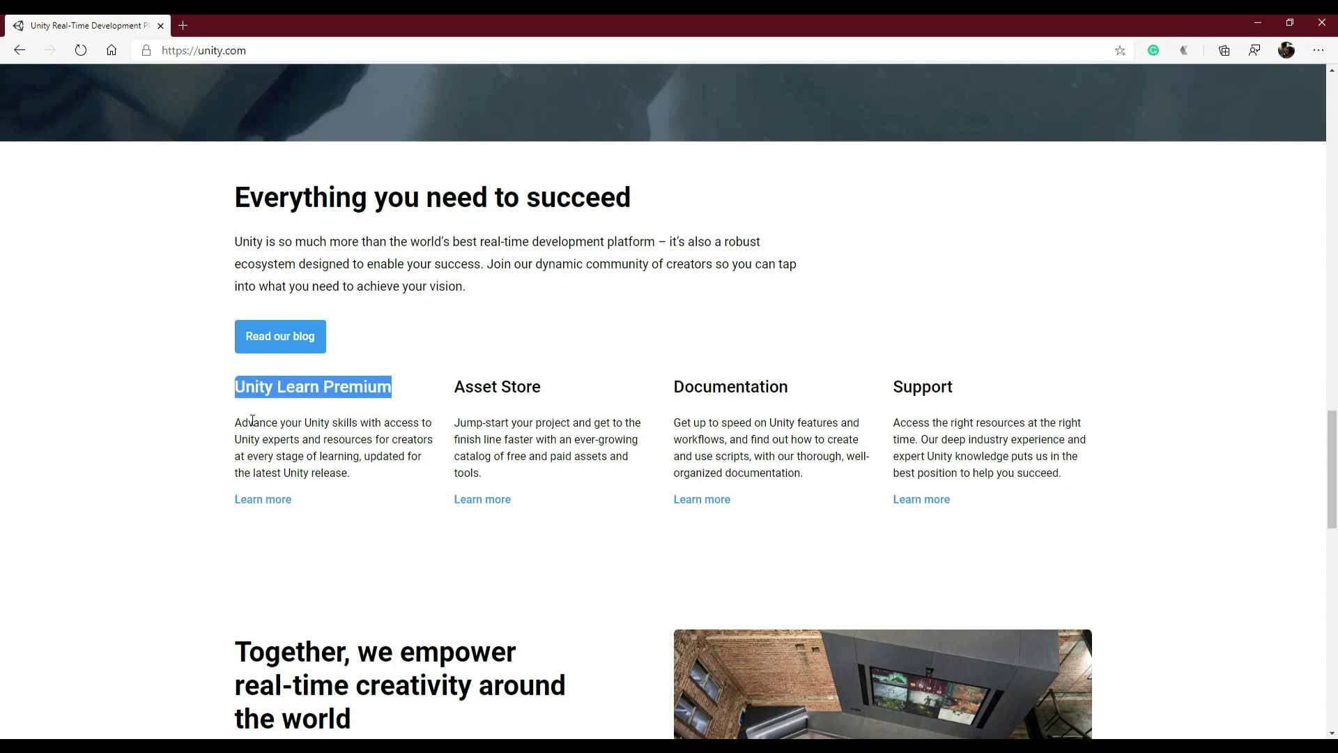
drag(235, 422, 349, 472)
click(353, 474)
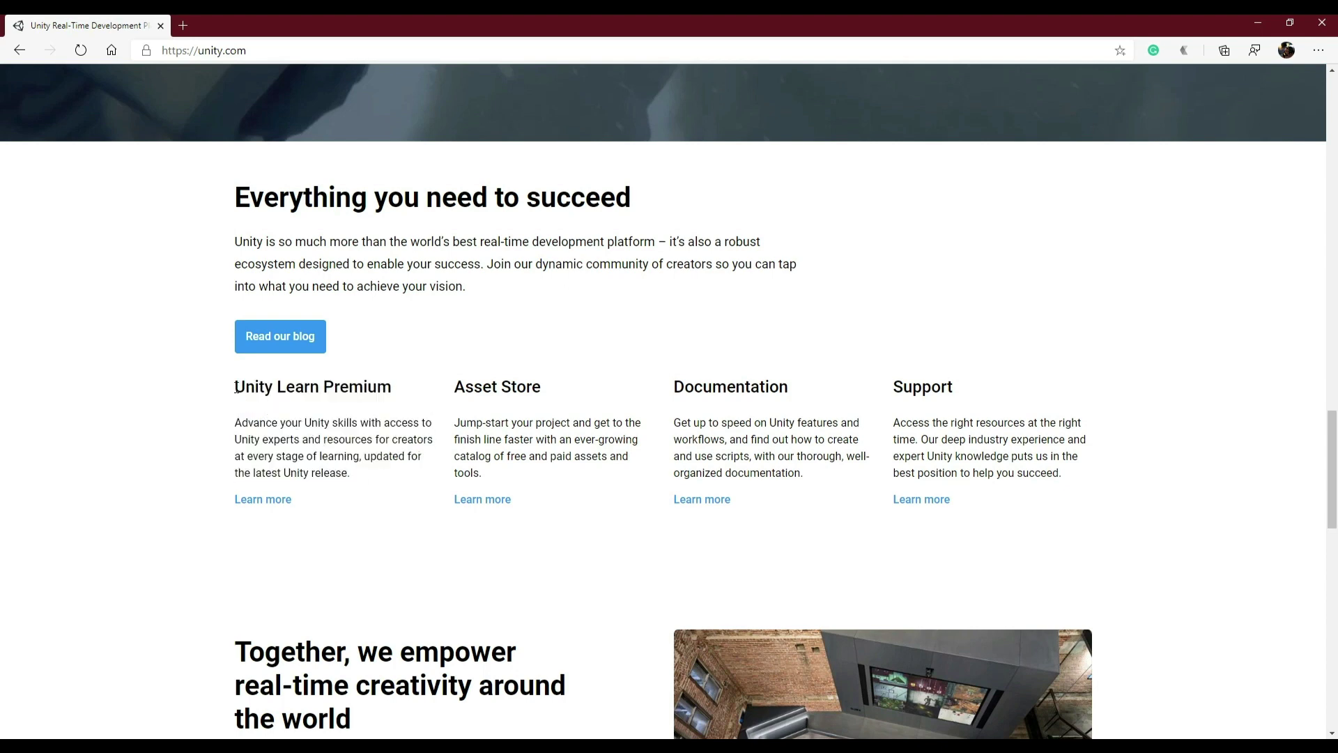
drag(235, 387, 352, 474)
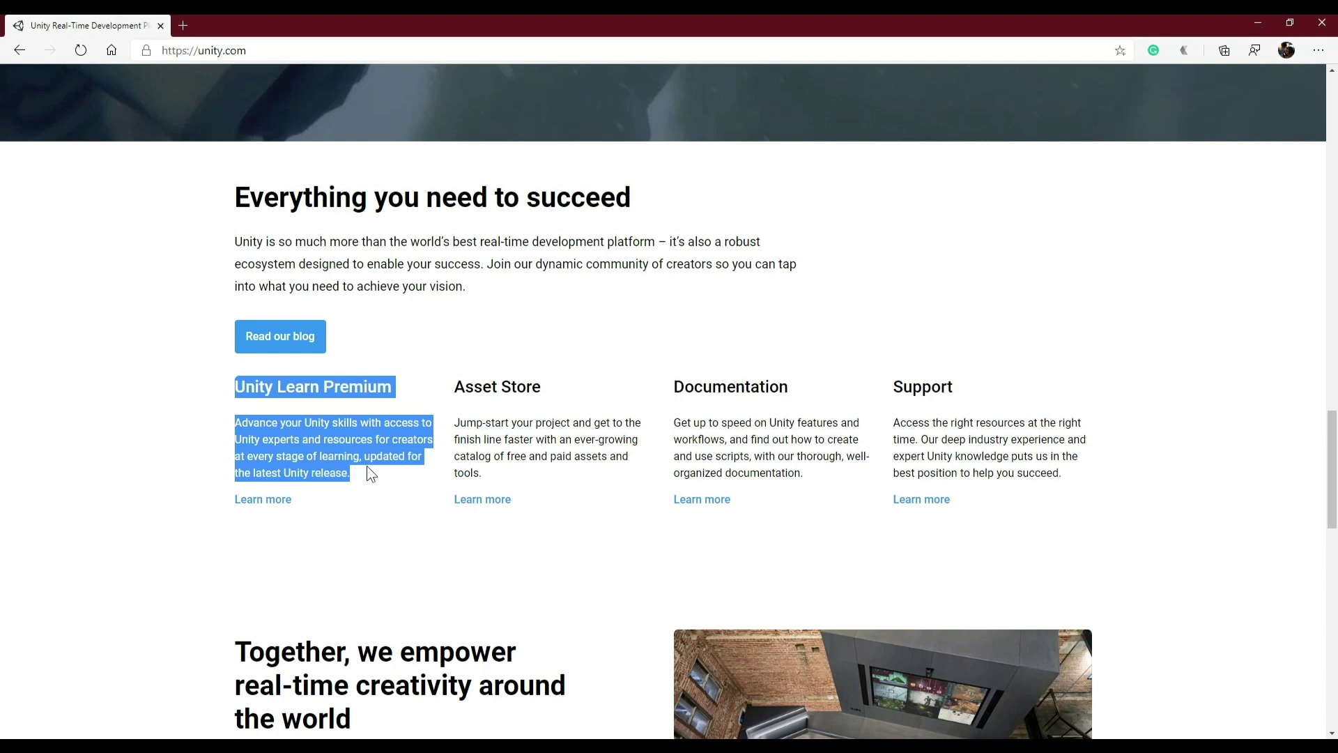
drag(453, 387, 550, 398)
click(524, 453)
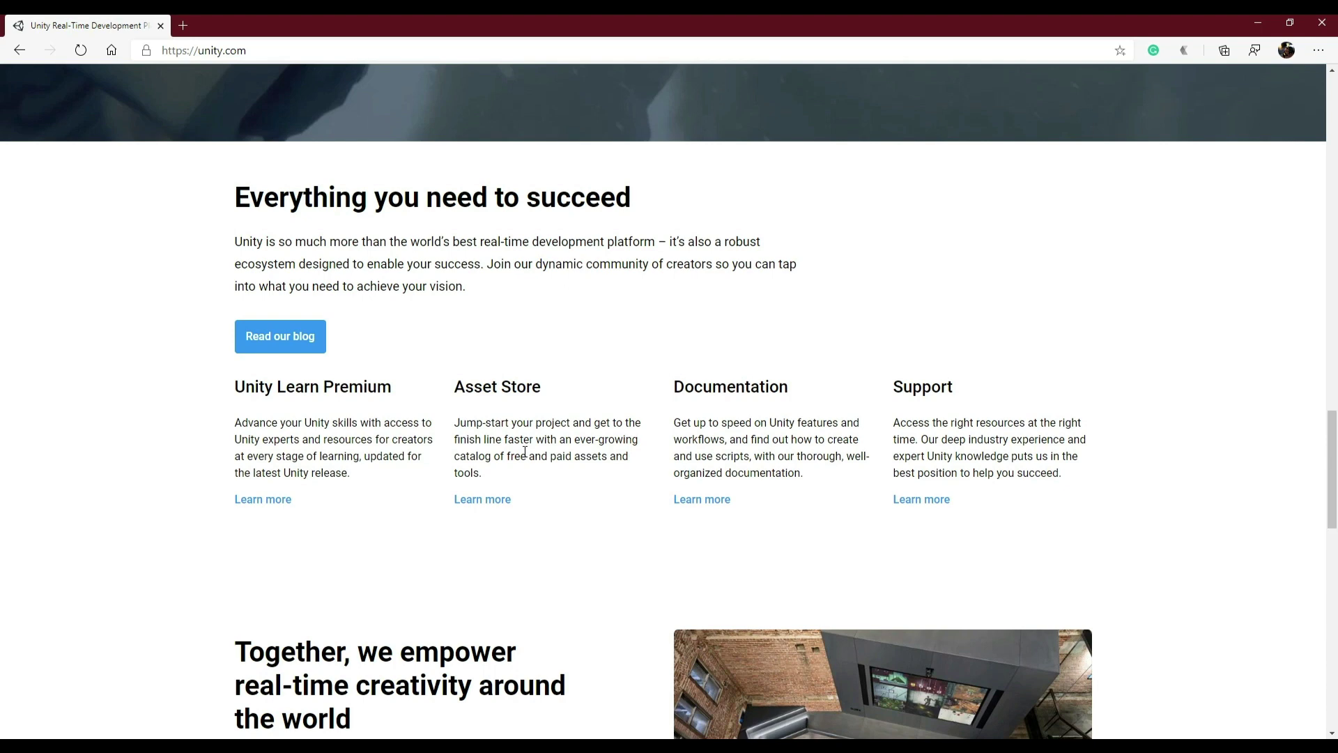
drag(452, 388, 590, 396)
click(528, 462)
drag(455, 423, 508, 454)
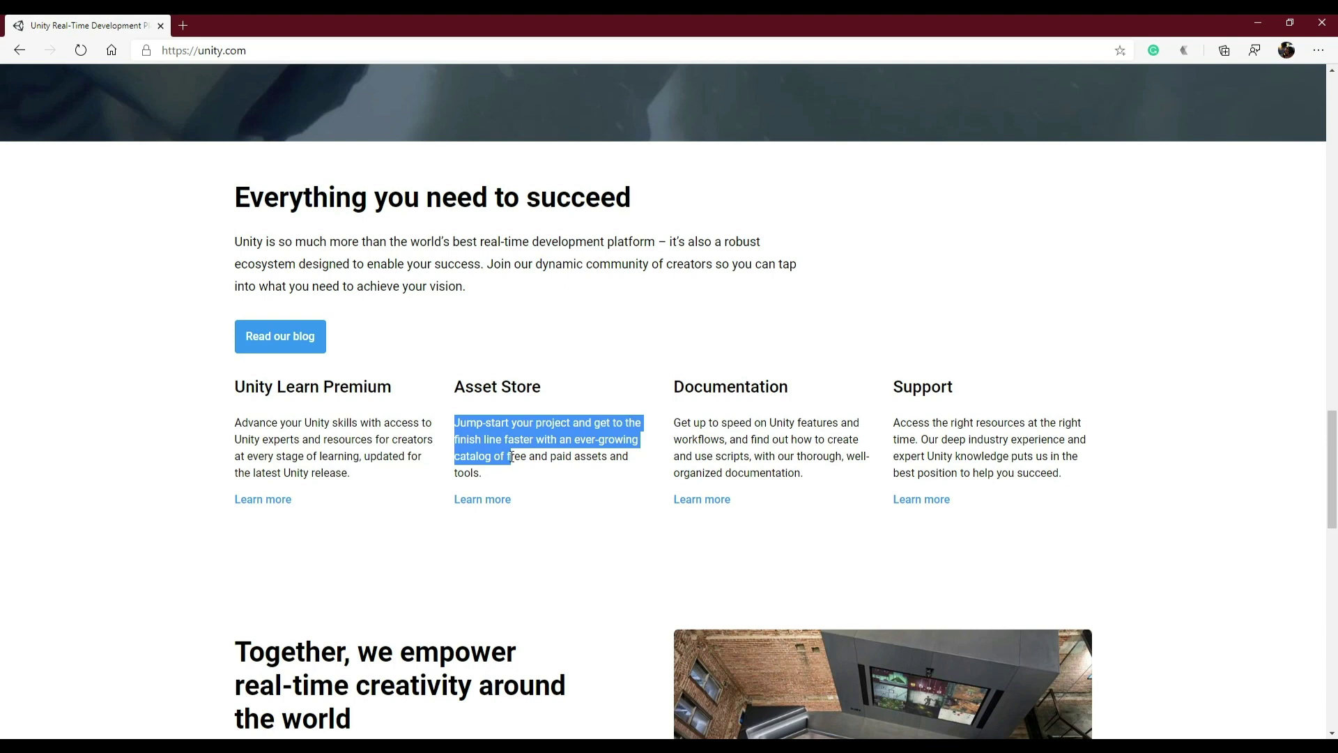
click(531, 455)
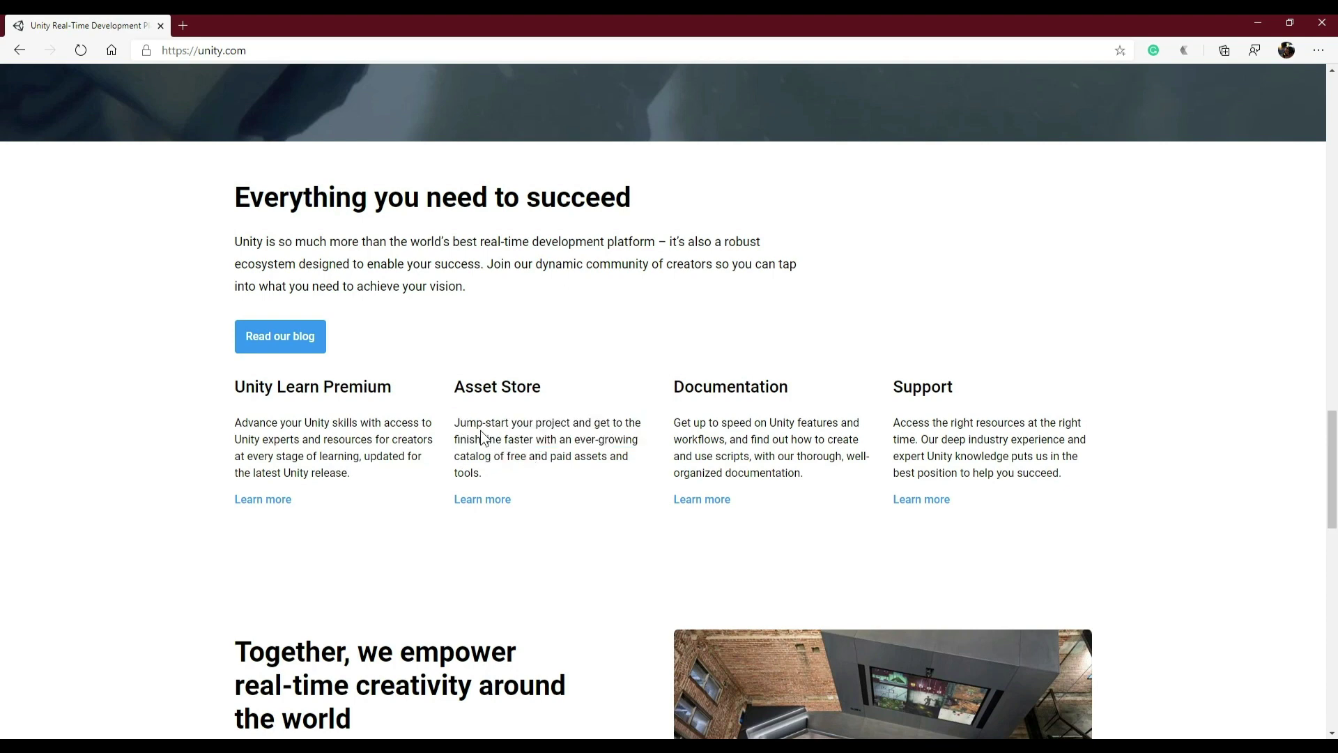
drag(456, 429, 498, 474)
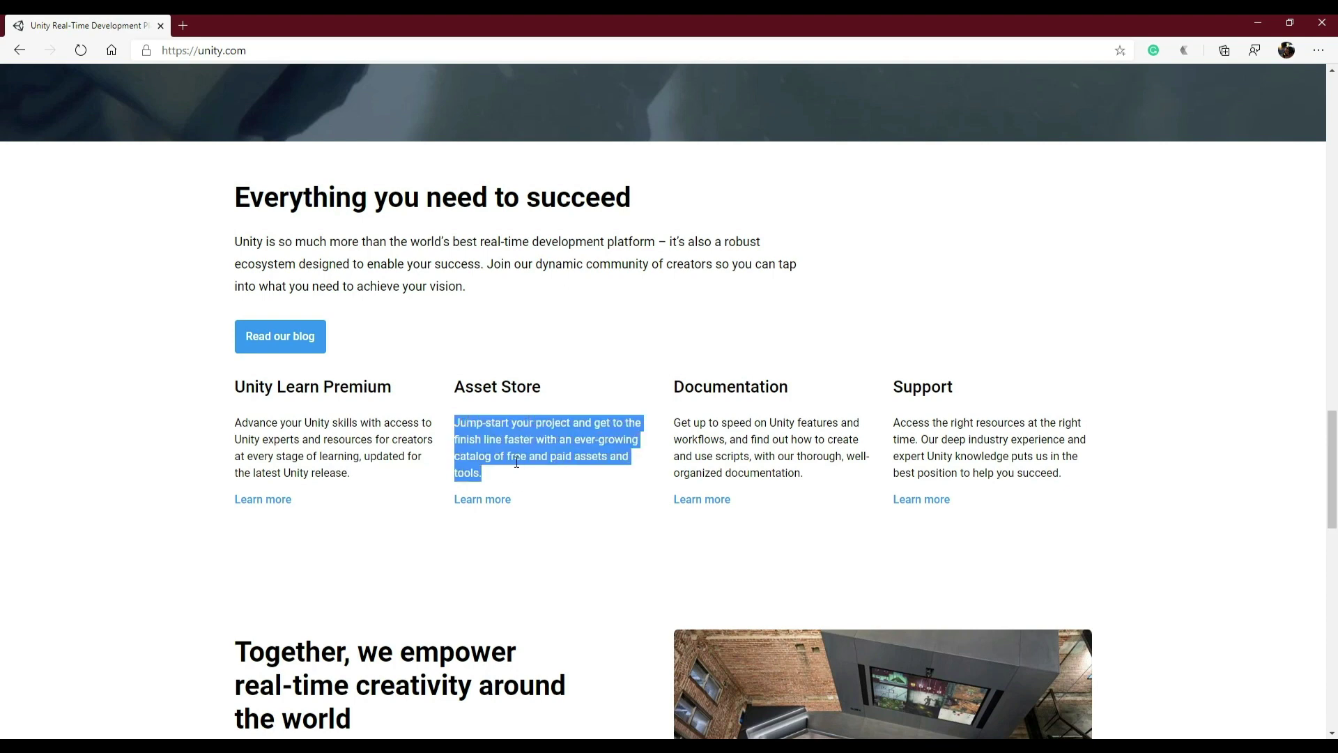
click(519, 460)
double_click(573, 455)
drag(508, 455, 598, 455)
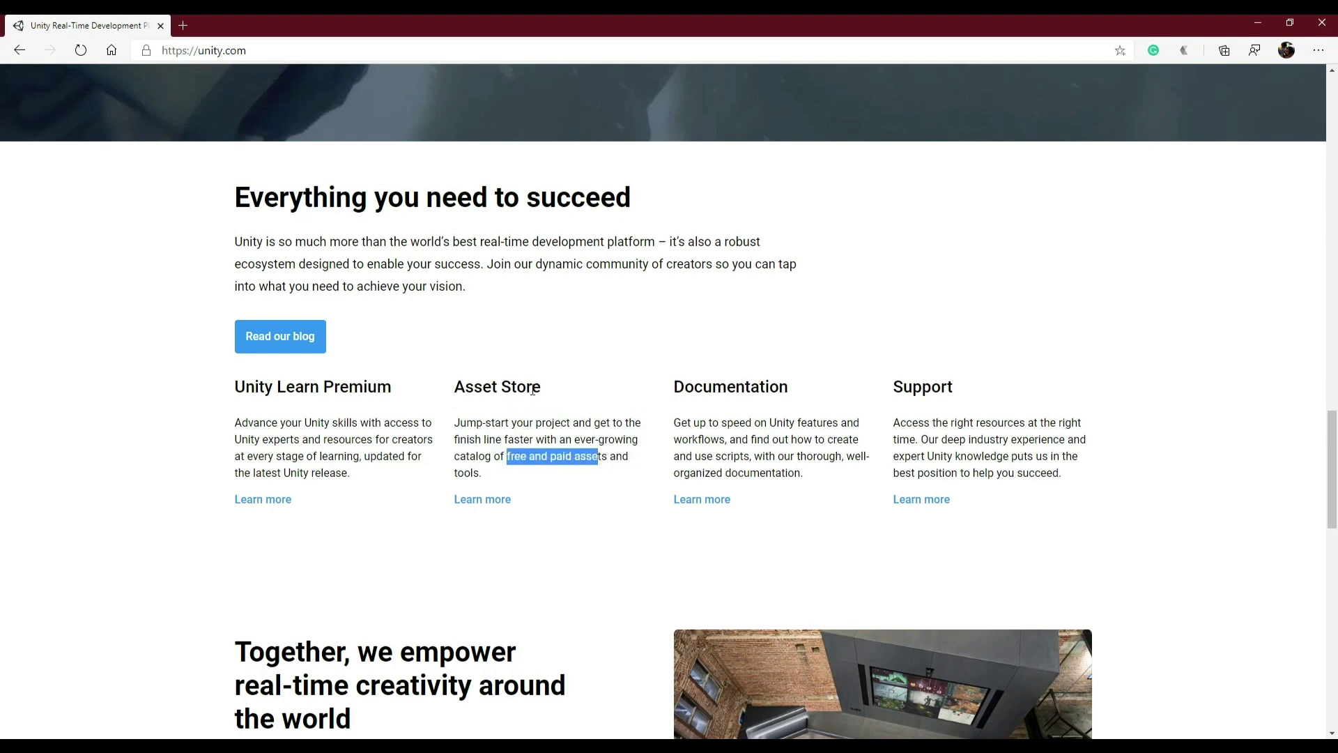
click(514, 439)
drag(675, 388, 780, 388)
click(743, 456)
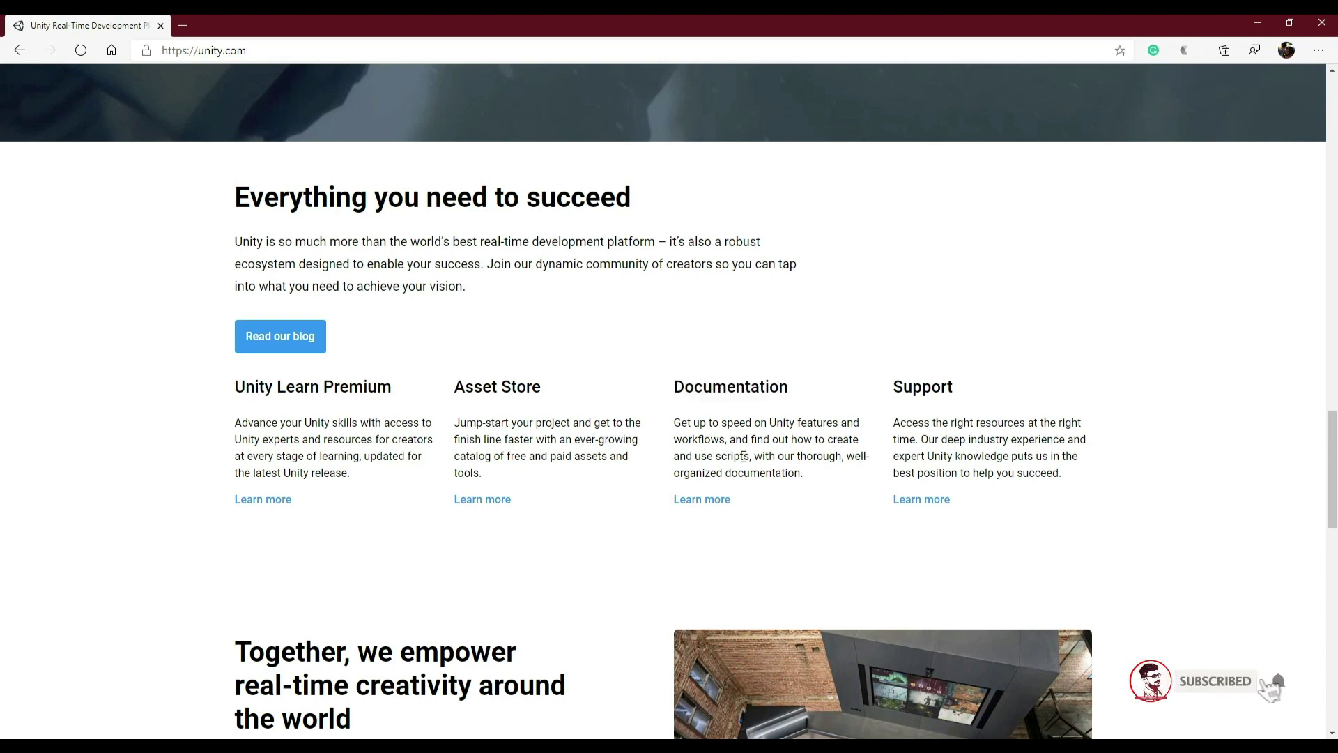
drag(680, 422, 796, 467)
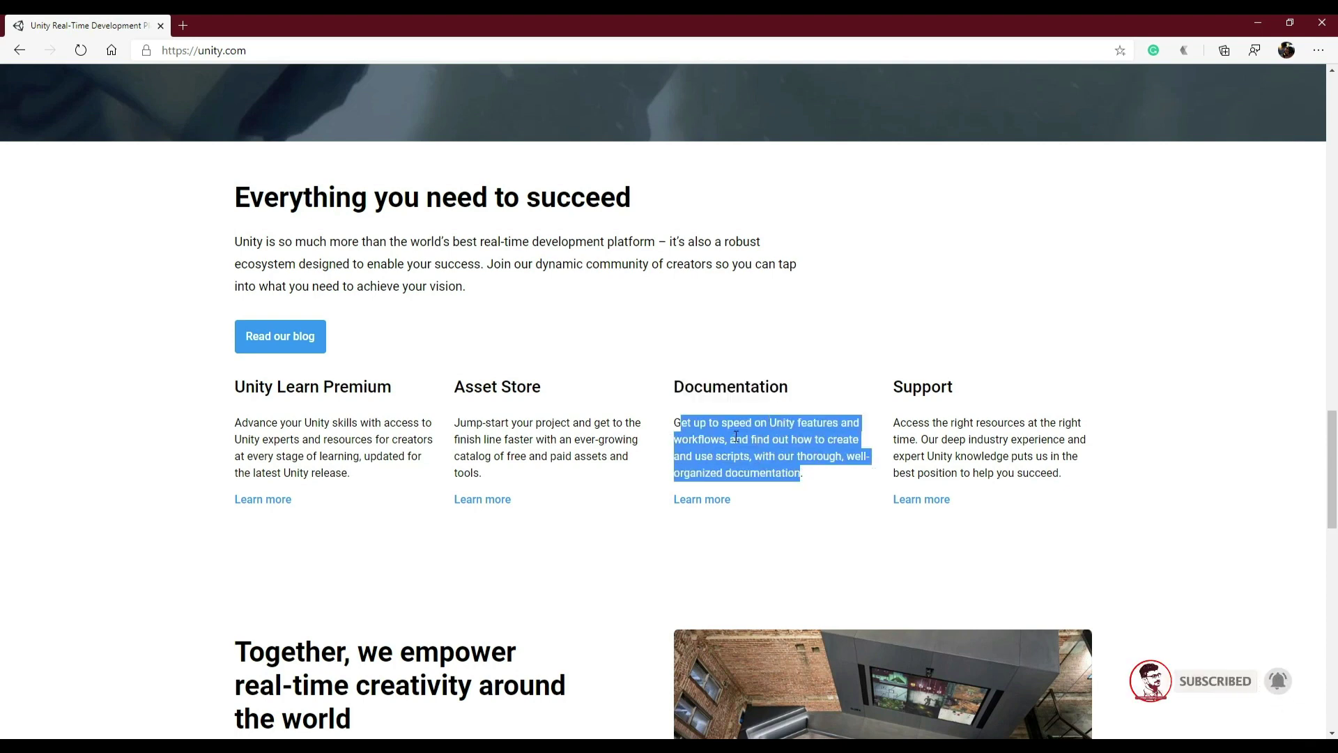
click(736, 436)
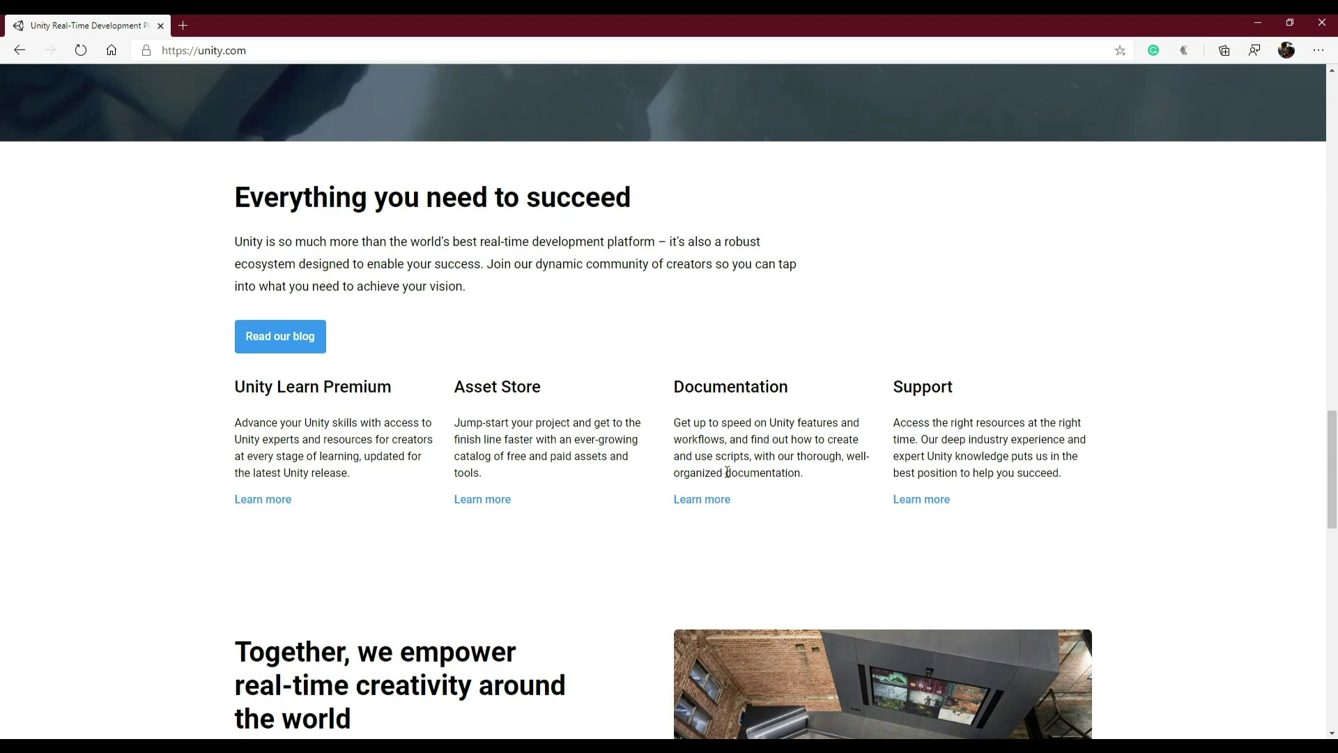
drag(996, 456, 904, 422)
click(1002, 469)
drag(1009, 456, 903, 422)
click(998, 471)
drag(926, 432, 1012, 457)
click(1017, 460)
scroll(529, 461, down, 5)
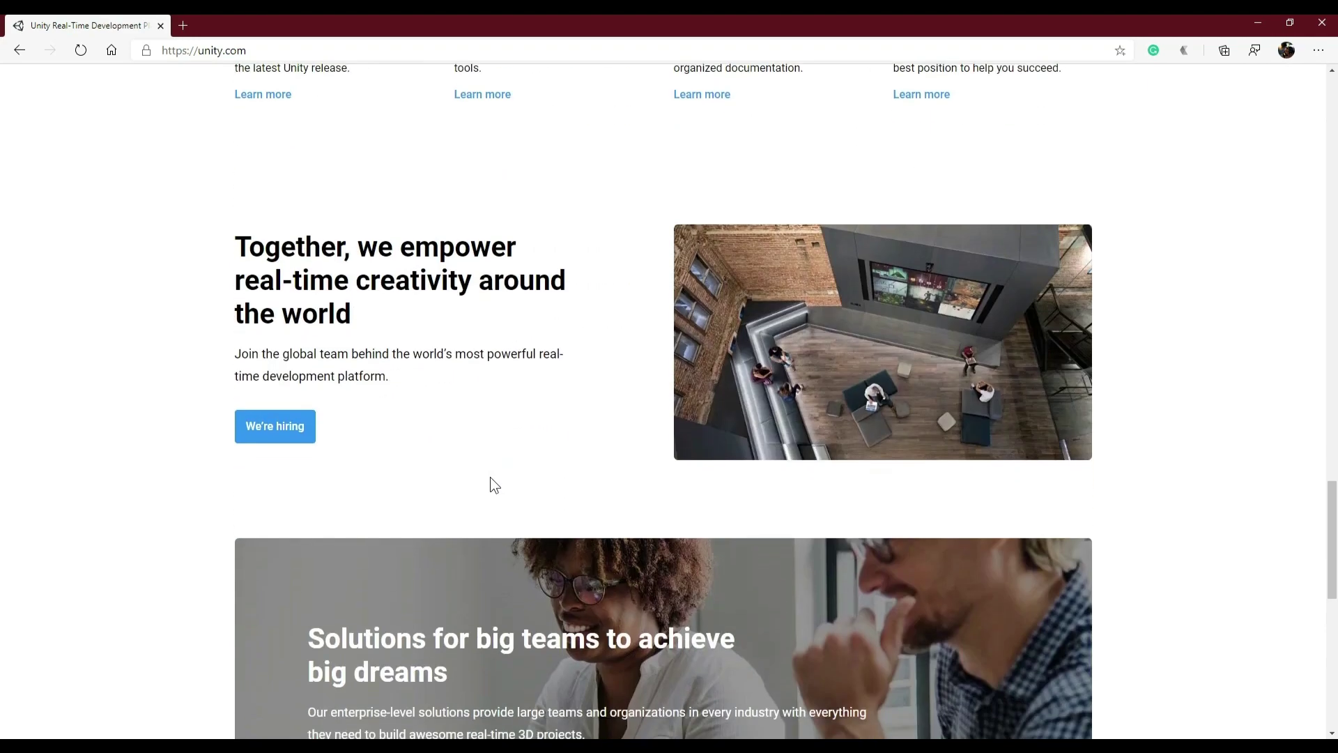
Step: Scroll back to the top of unity.com at the 'Unity for all' banner
scroll(493, 482, down, 7)
scroll(518, 490, up, 8)
scroll(517, 492, up, 6)
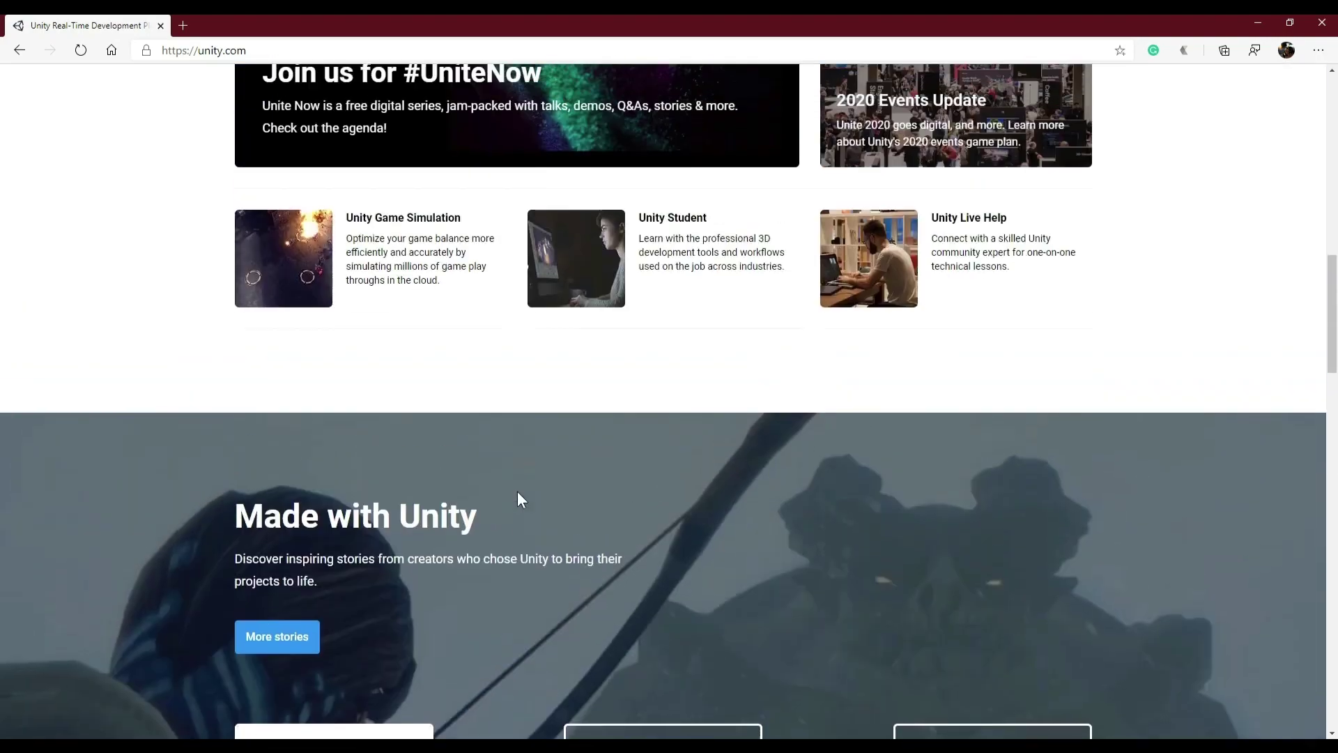
scroll(519, 491, up, 8)
scroll(593, 453, up, 5)
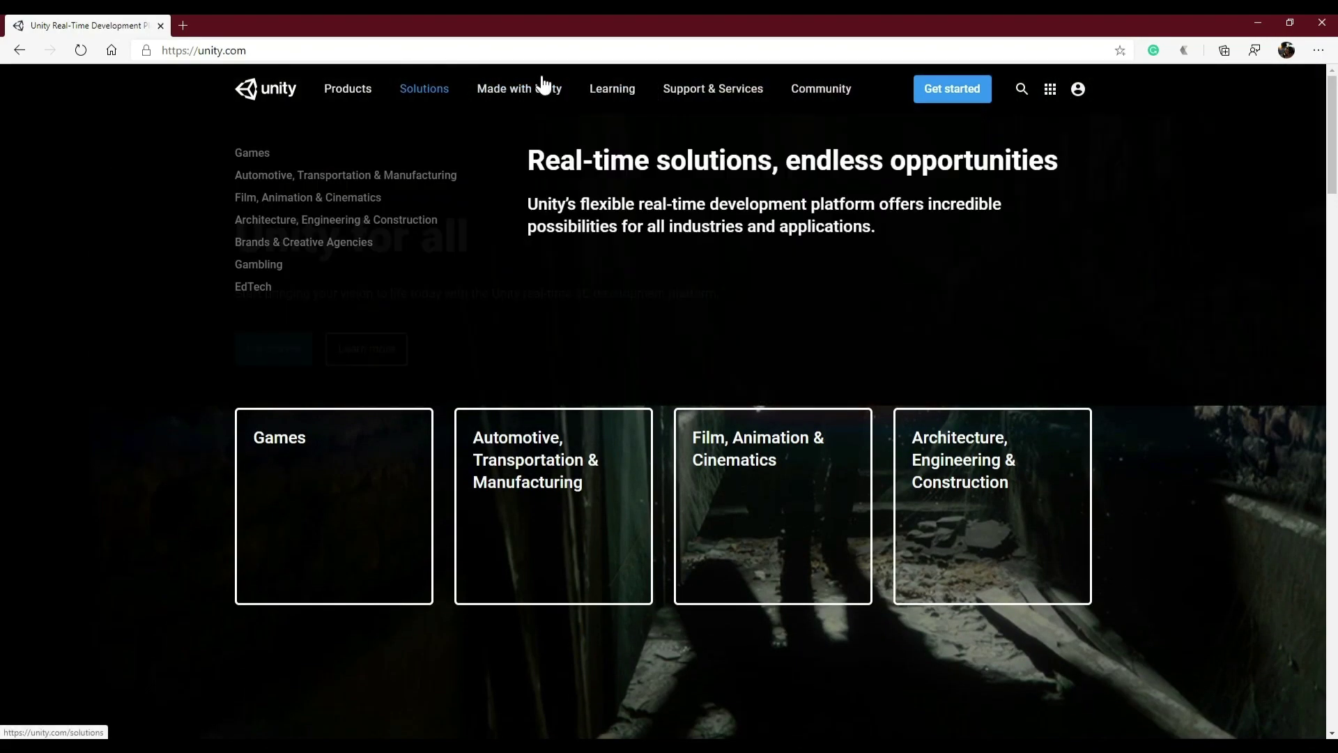
mouse_move(712, 89)
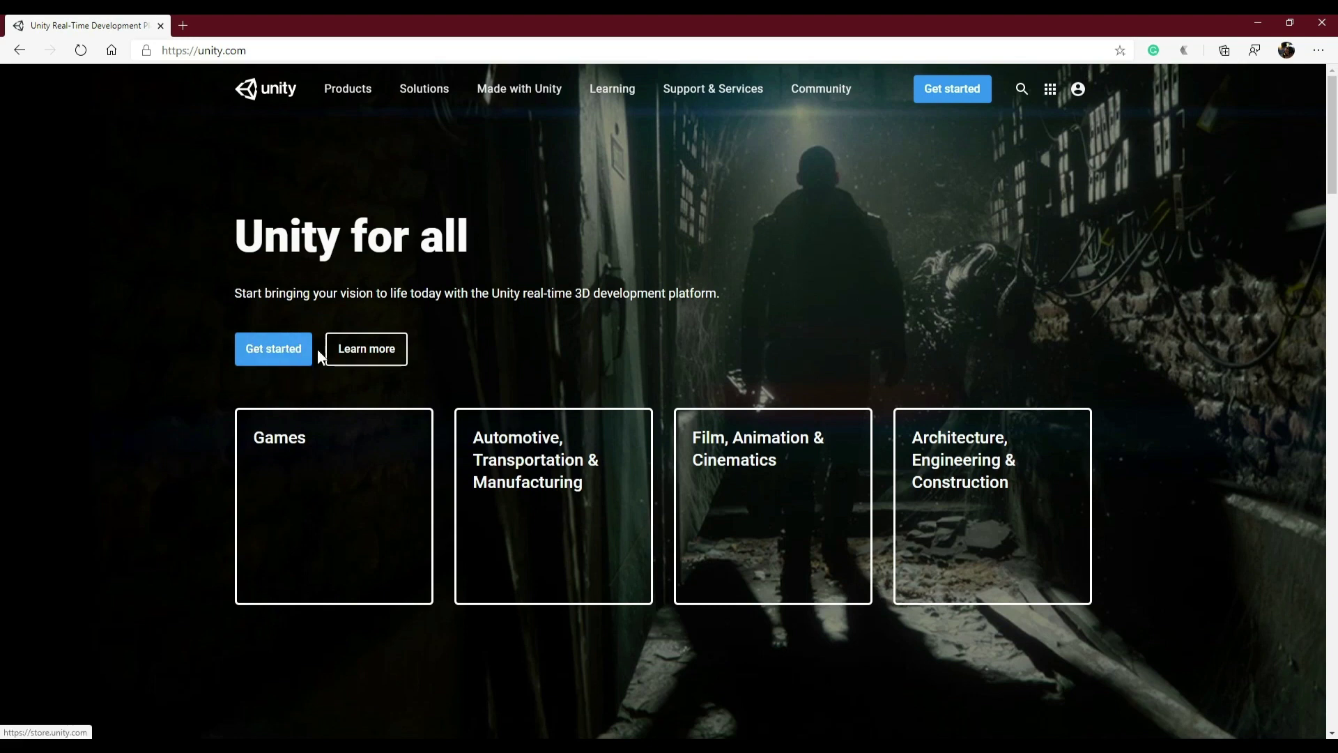
click(280, 358)
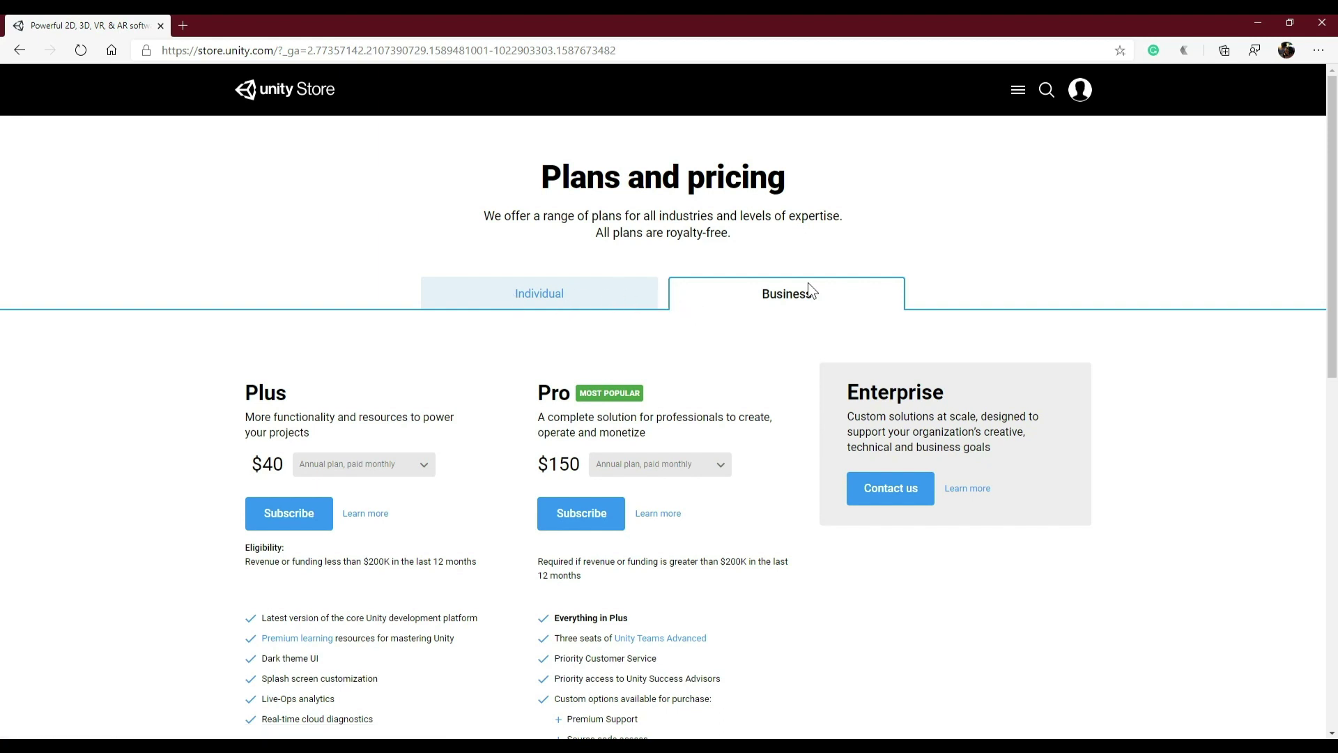
scroll(761, 338, down, 2)
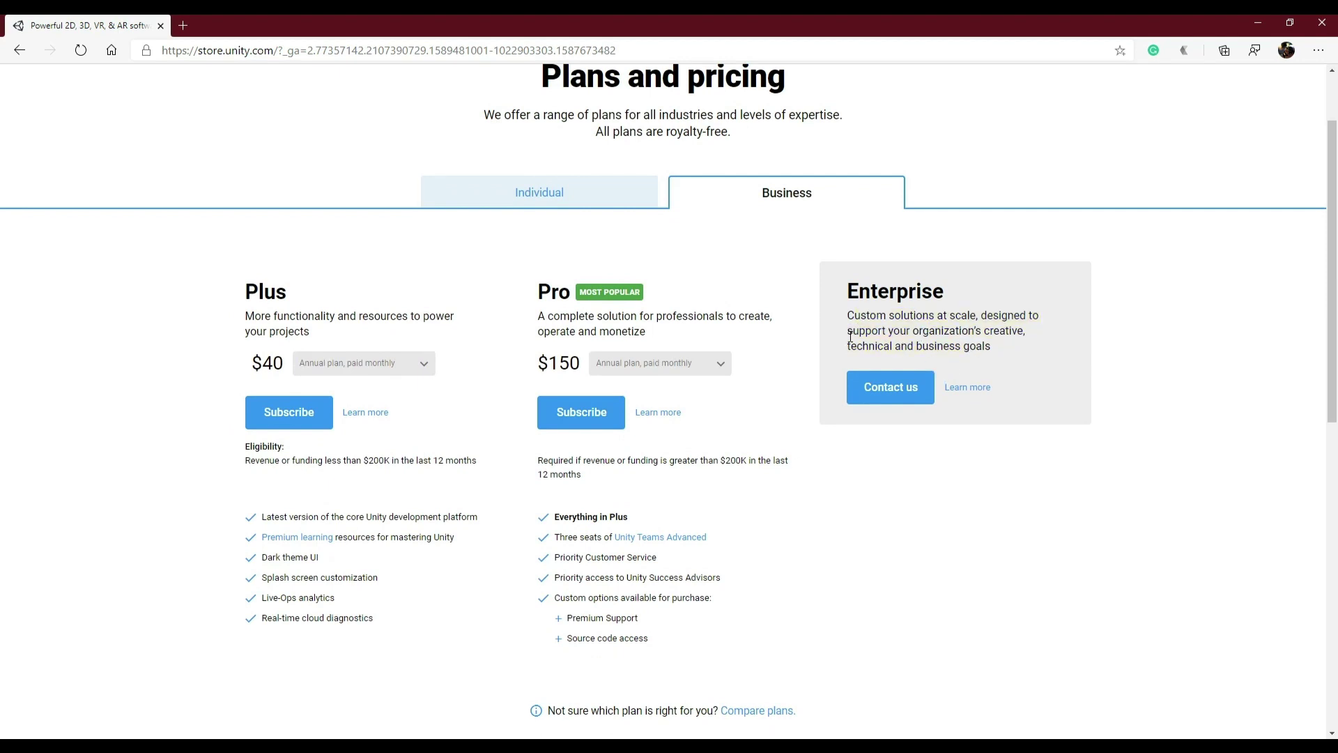
drag(854, 317, 964, 331)
click(304, 300)
drag(304, 301, 363, 333)
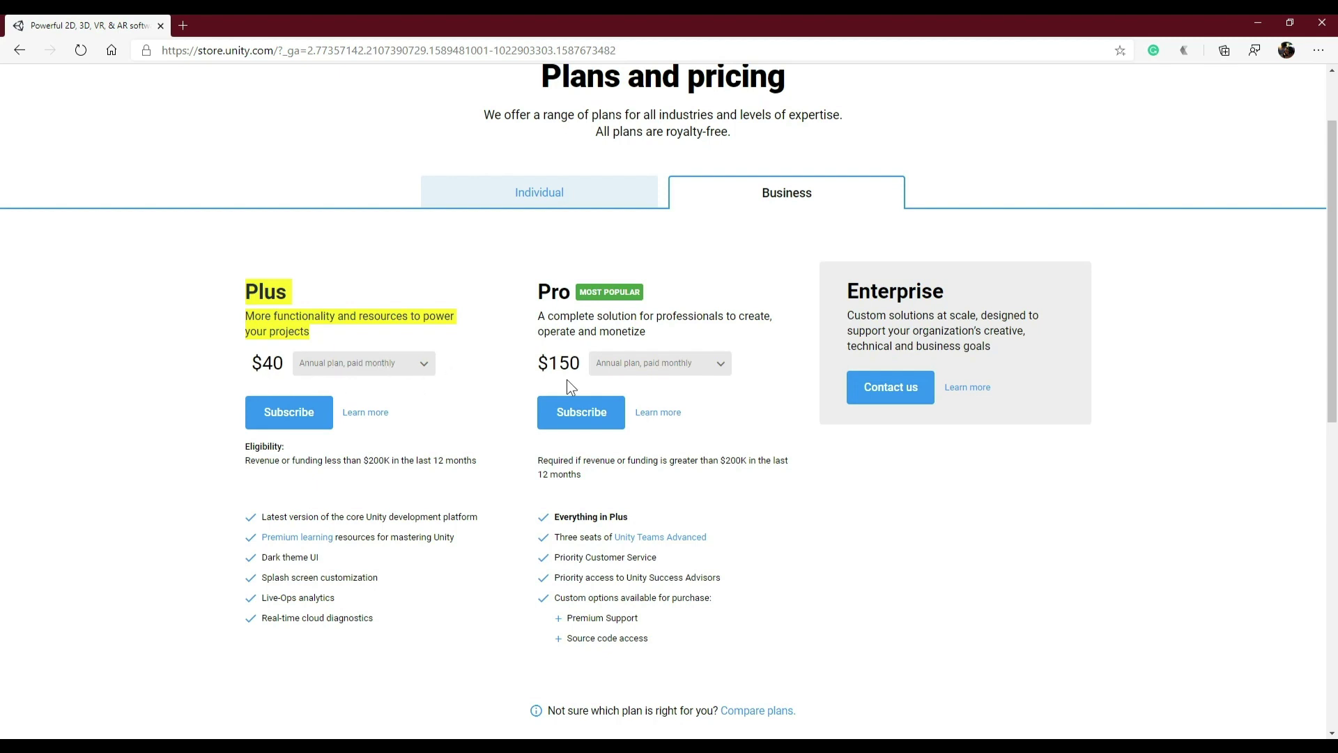
click(388, 402)
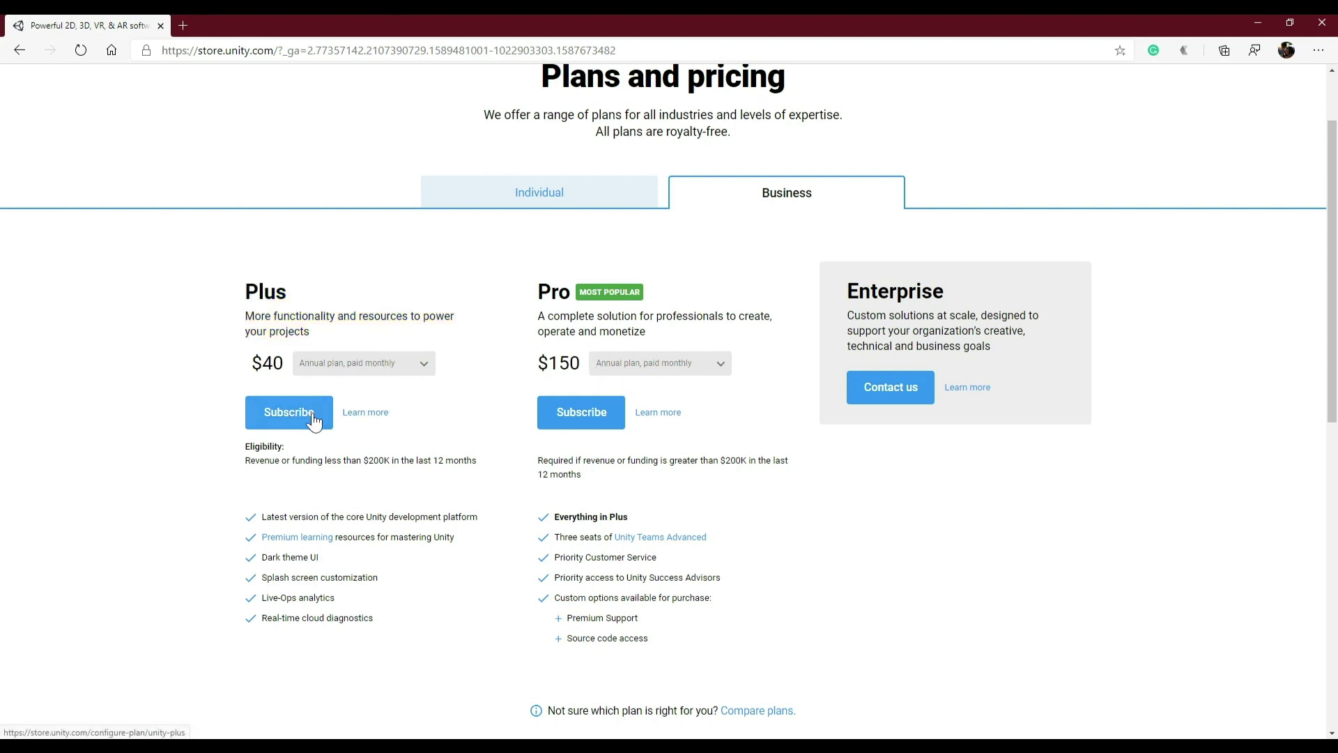
drag(374, 637, 269, 518)
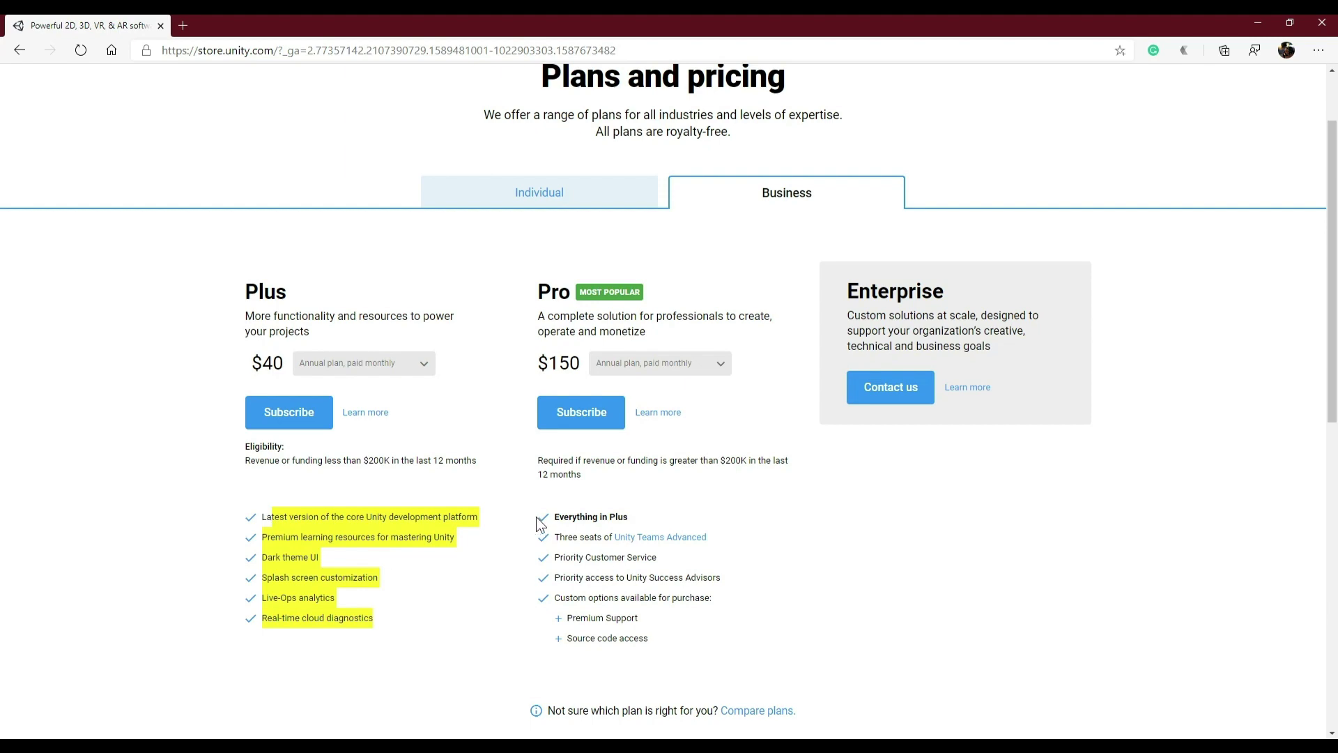
drag(538, 517, 658, 647)
click(715, 641)
scroll(728, 630, up, 2)
scroll(703, 610, down, 3)
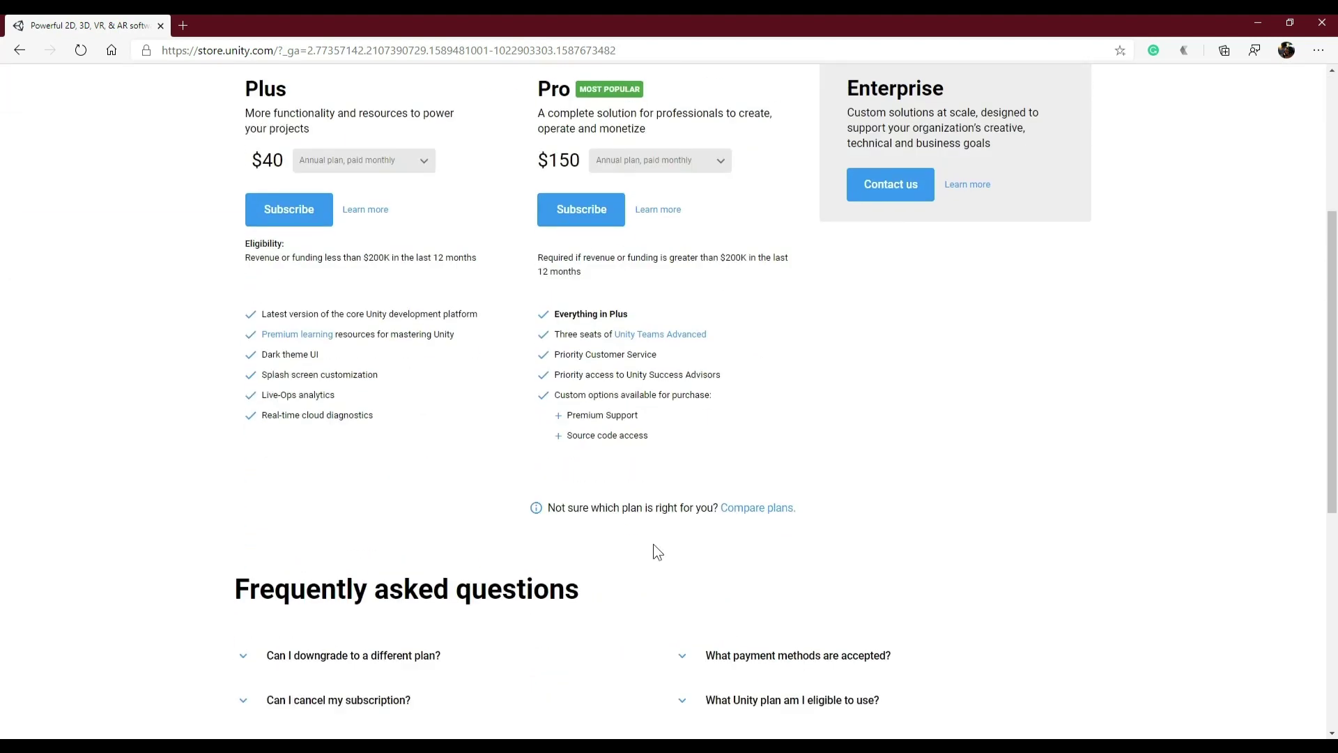
drag(530, 413, 663, 537)
click(711, 552)
drag(539, 417, 673, 536)
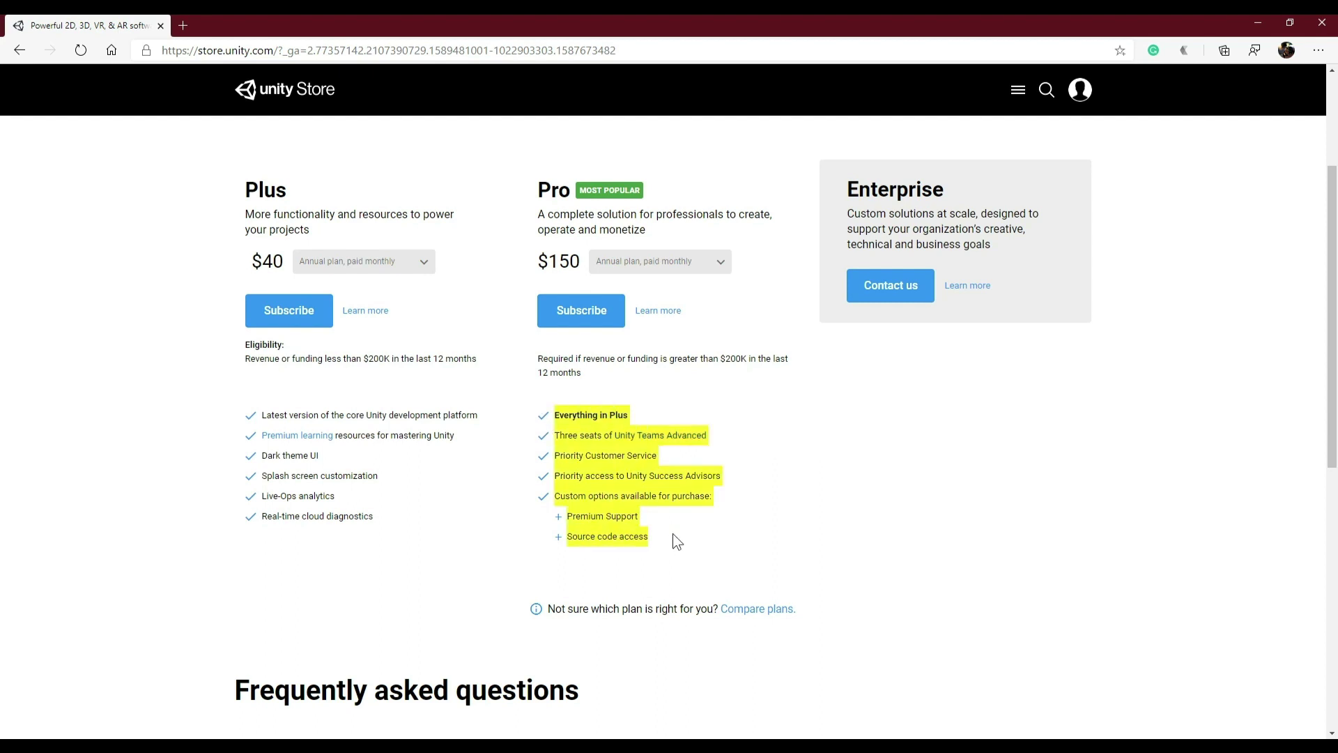
click(737, 549)
drag(689, 358, 746, 358)
double_click(735, 360)
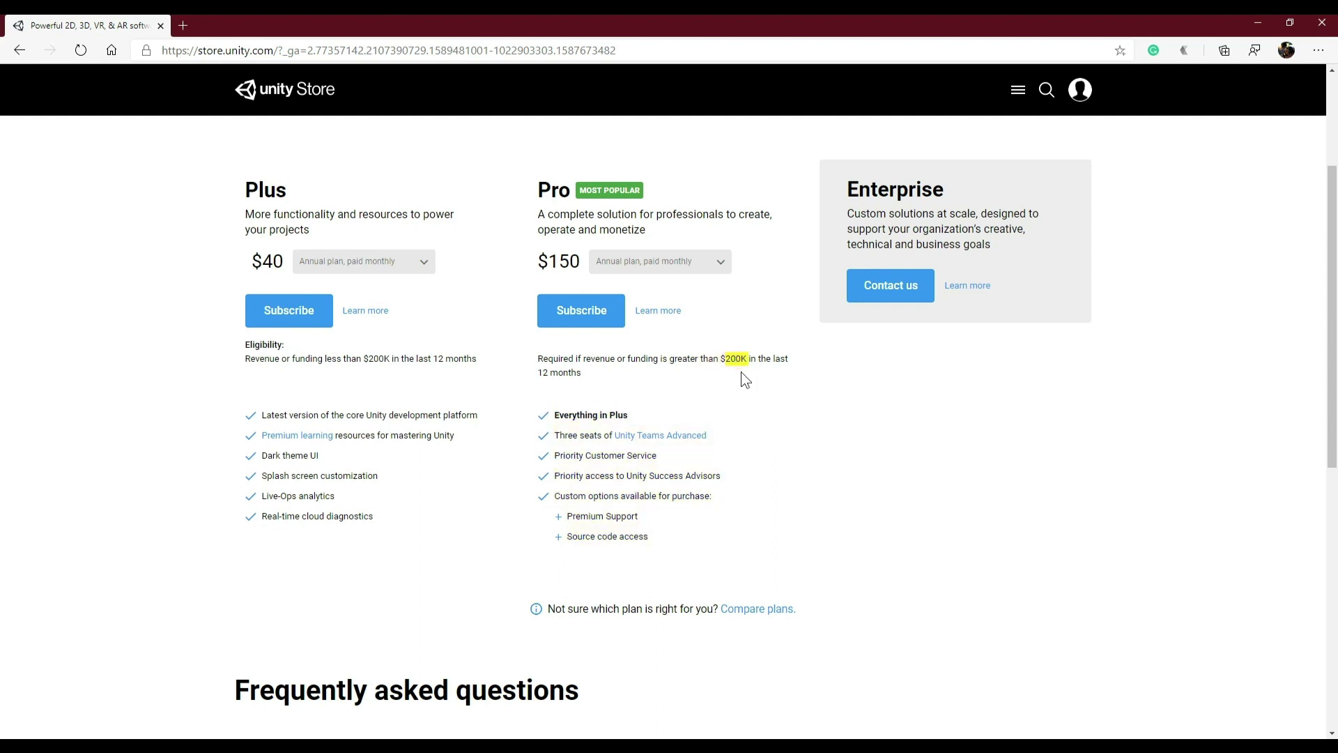
drag(667, 358, 793, 360)
click(758, 414)
double_click(554, 197)
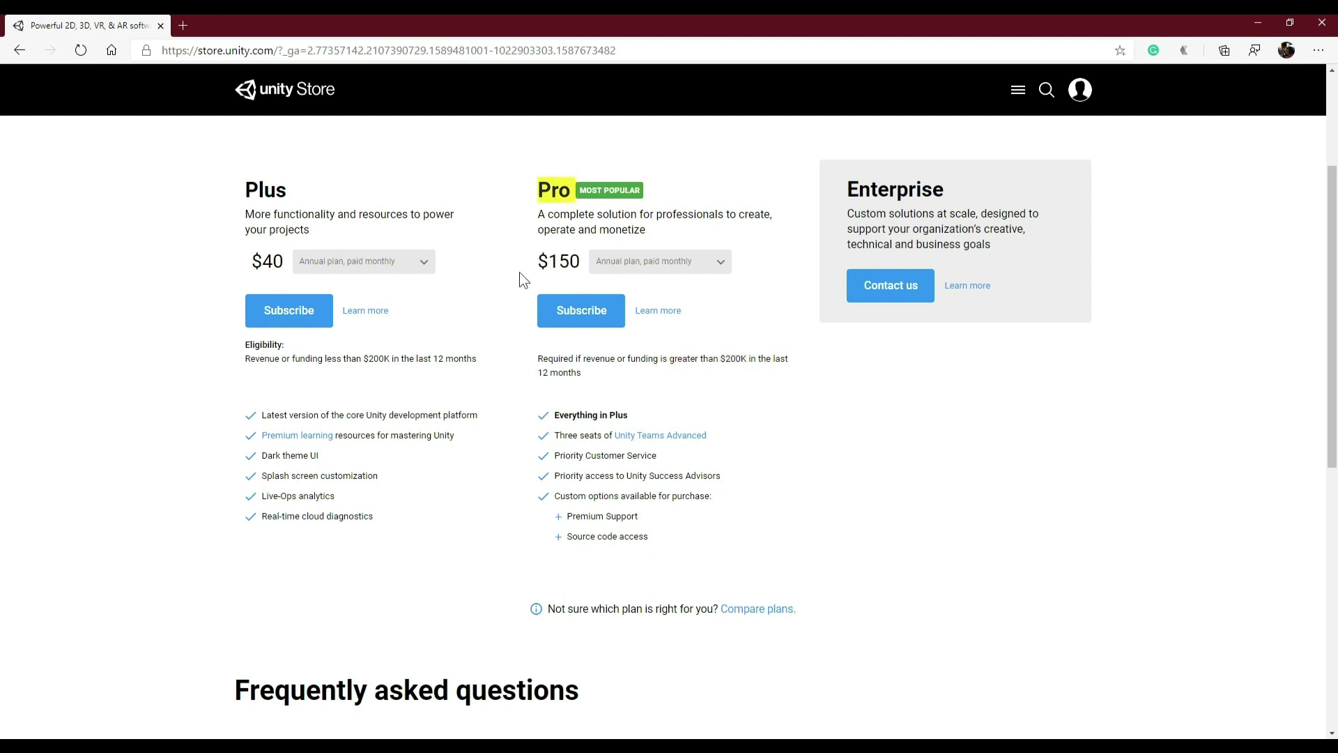
scroll(519, 272, up, 3)
click(671, 361)
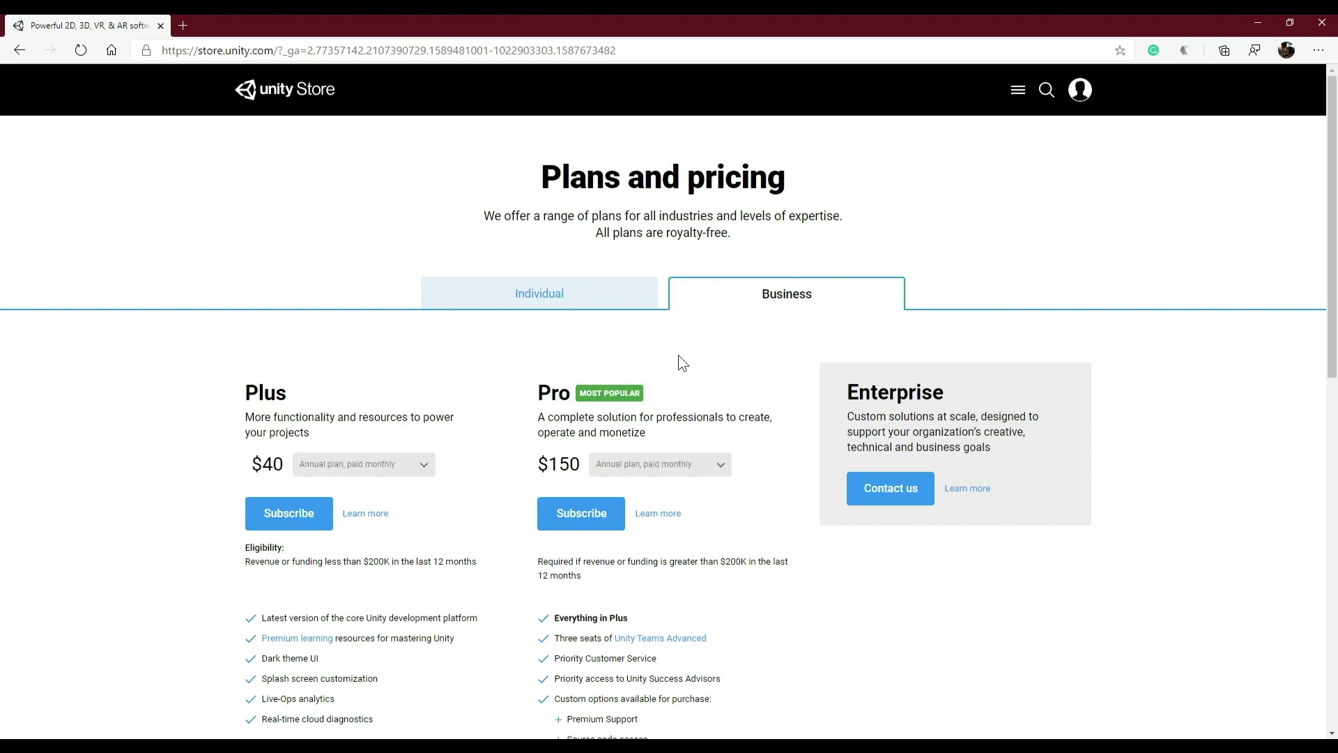
Step: Switch the pricing page to Individual plans and highlight the Student plan heading
click(562, 297)
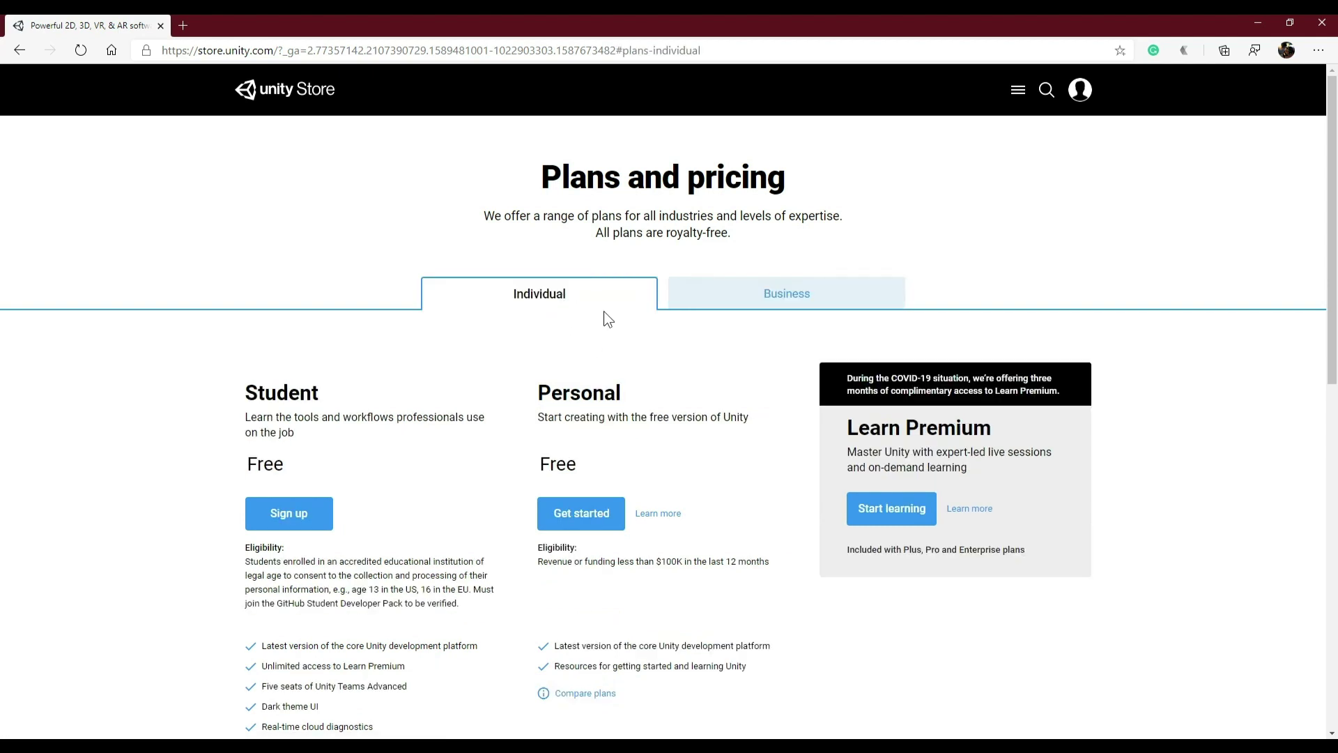
scroll(633, 334, down, 1)
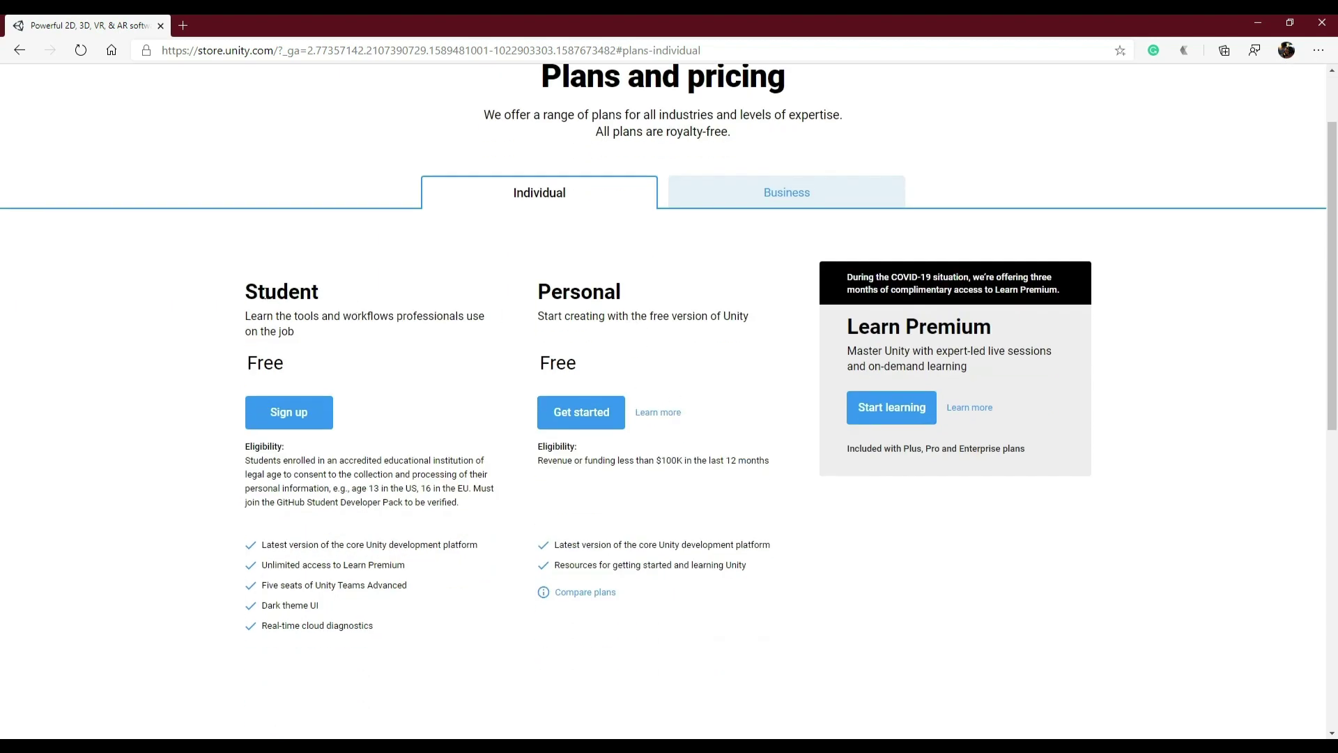
drag(247, 292, 336, 307)
scroll(328, 468, down, 1)
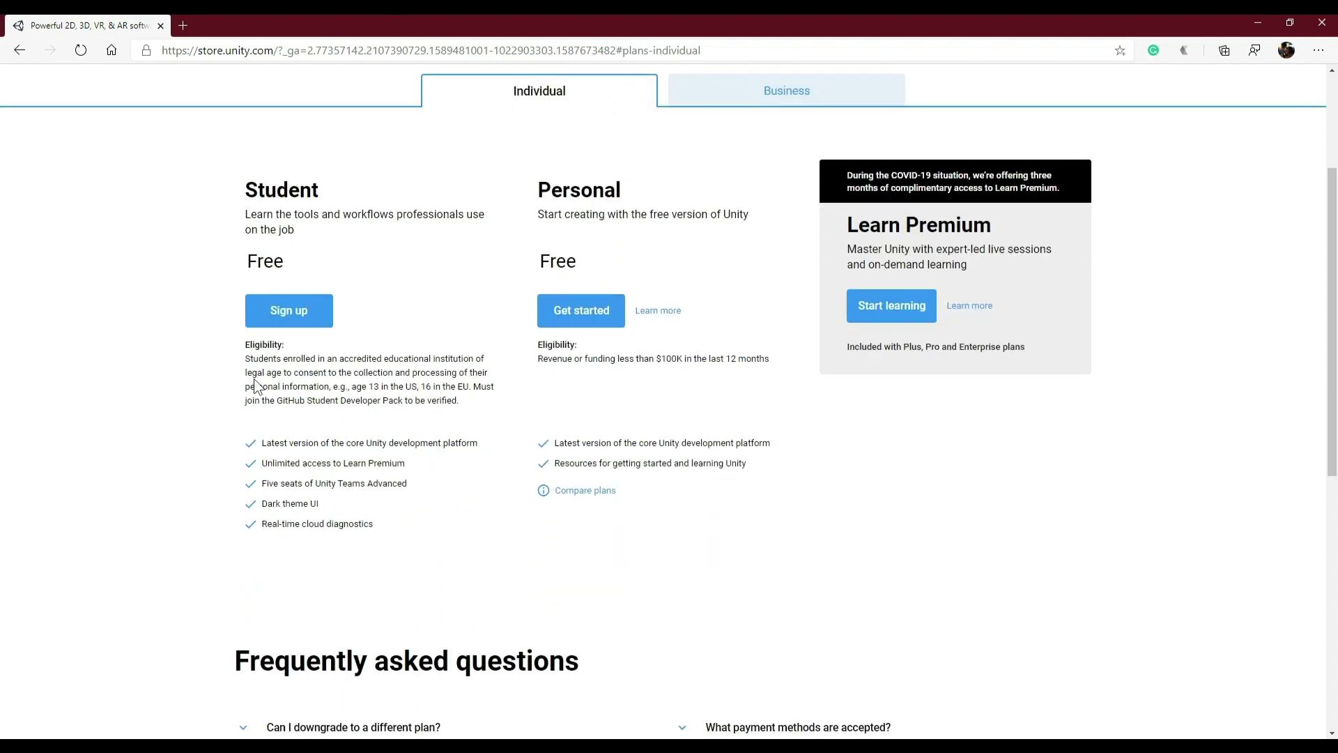
ctrl+scroll(298, 401, up, 2)
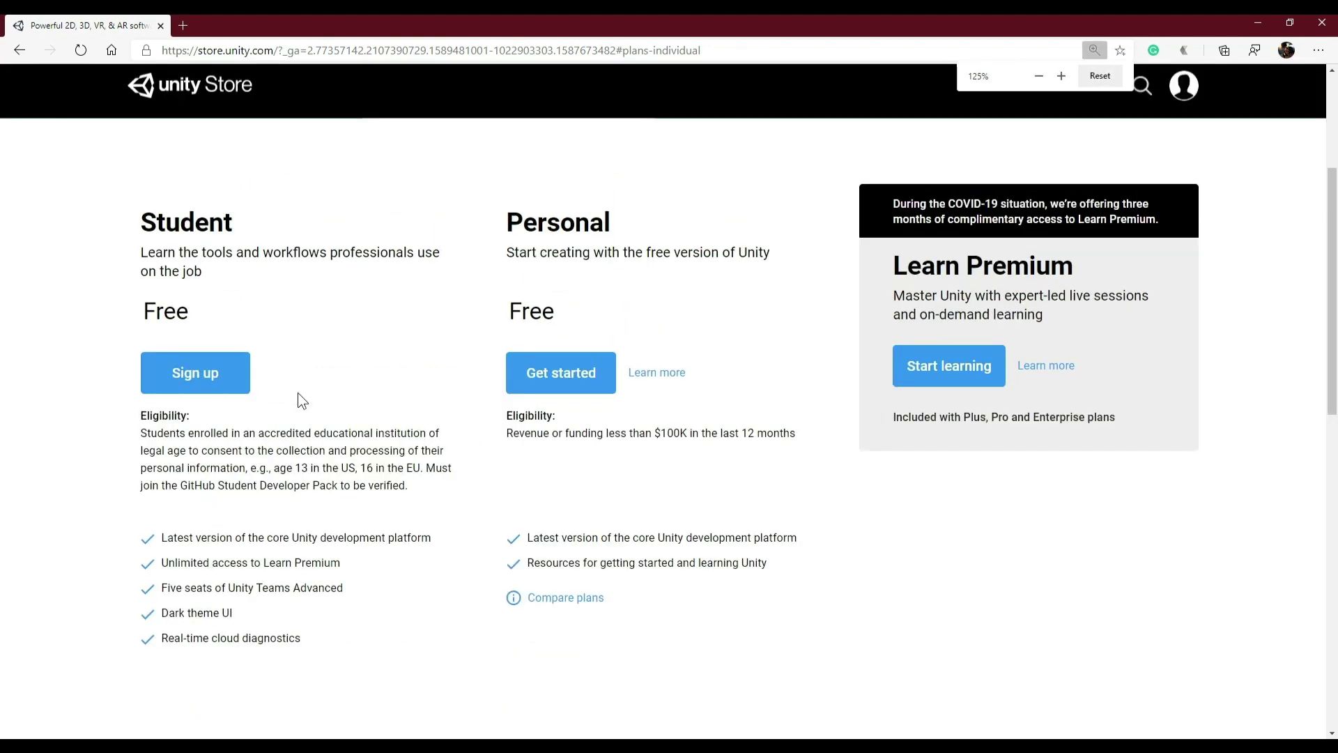
Step: Highlight and then clear parts of the Student eligibility requirements text
drag(144, 433, 450, 464)
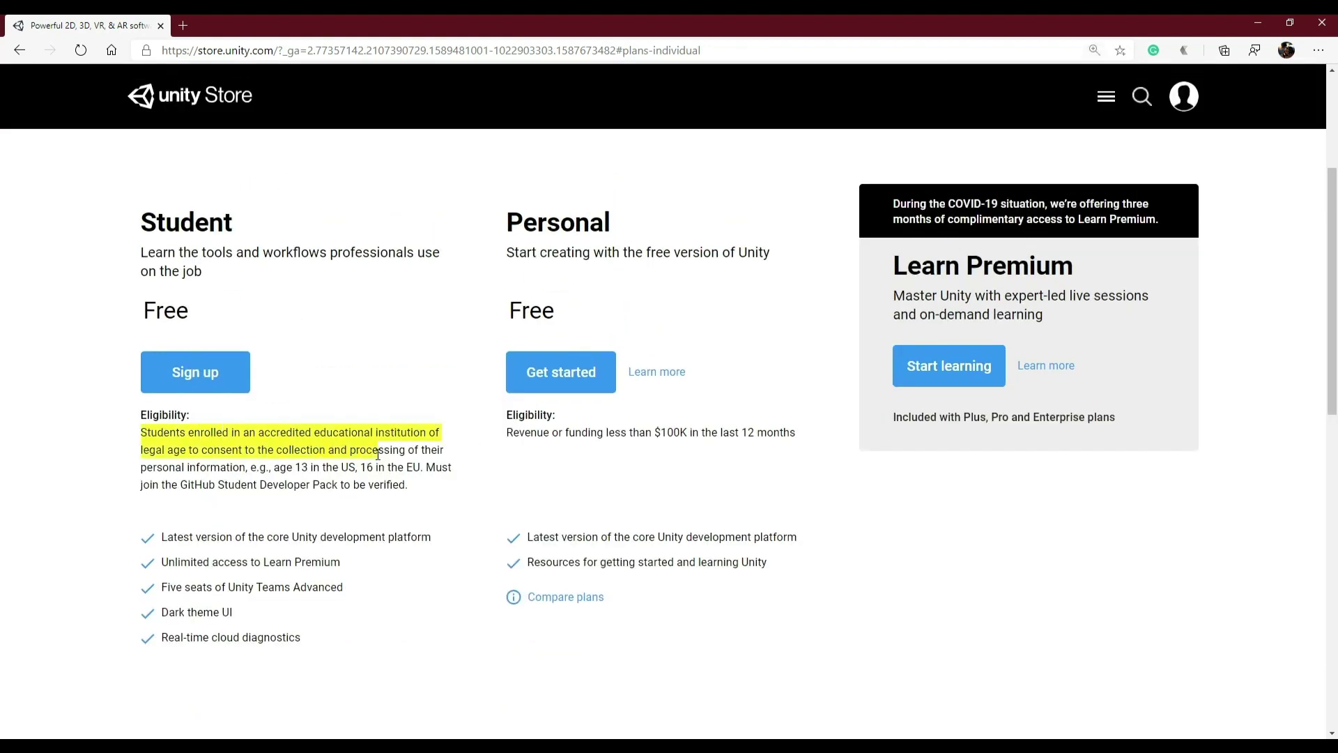
click(332, 433)
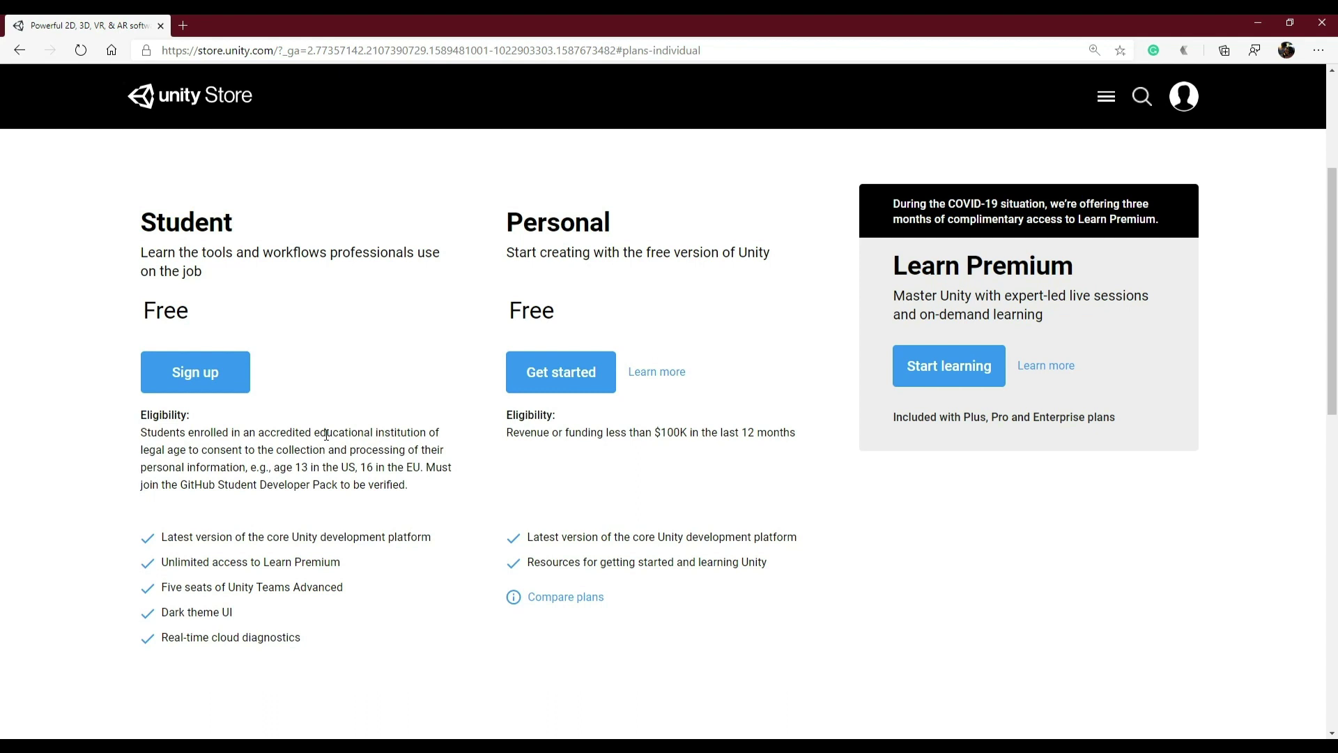
drag(141, 432, 408, 484)
click(410, 484)
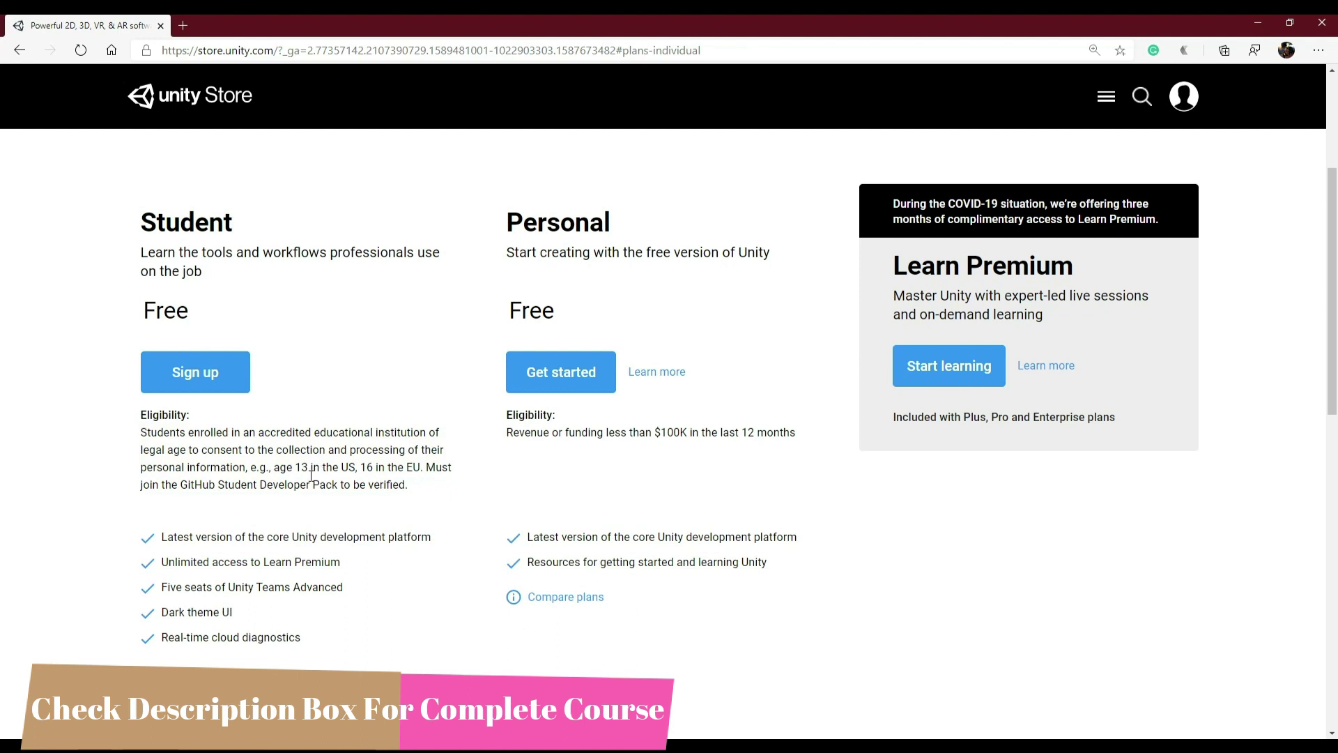
Step: Highlight the Five seats of Unity Teams Advanced and Learn Premium access plan features
scroll(261, 475, down, 1)
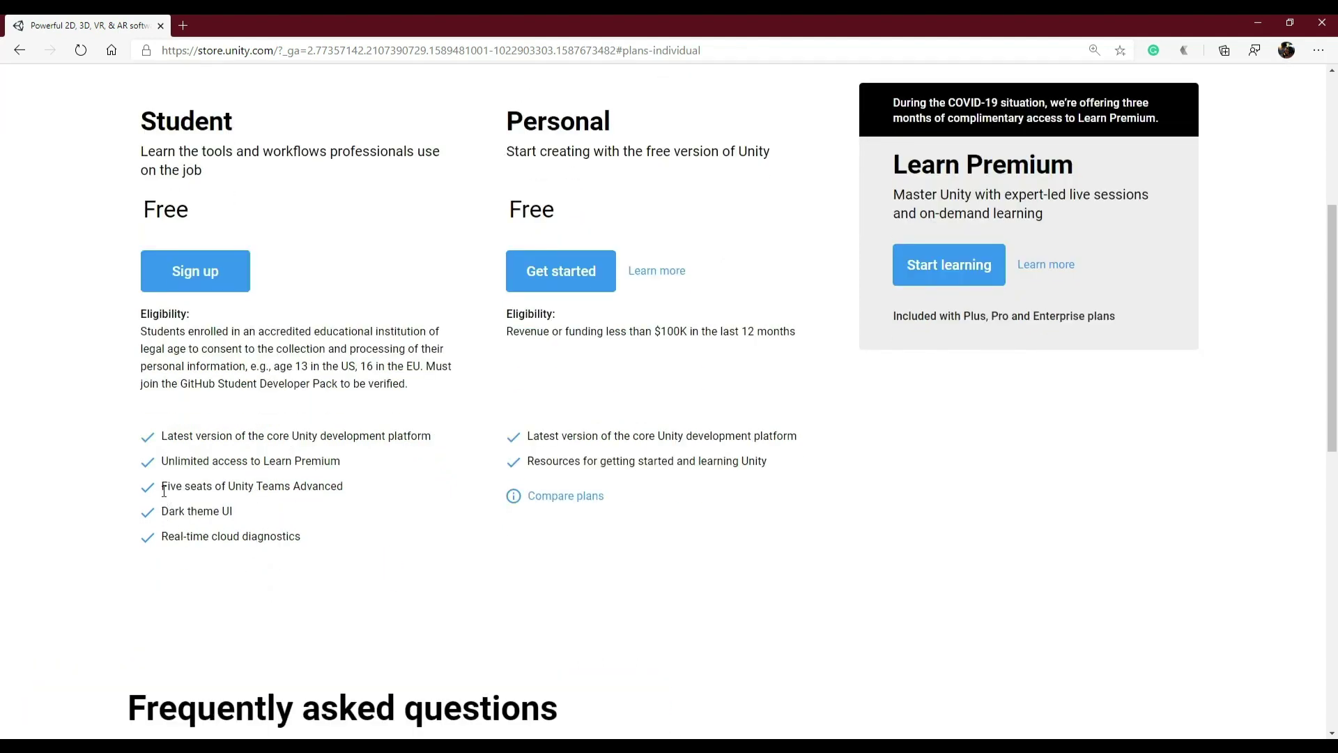
drag(162, 486, 371, 487)
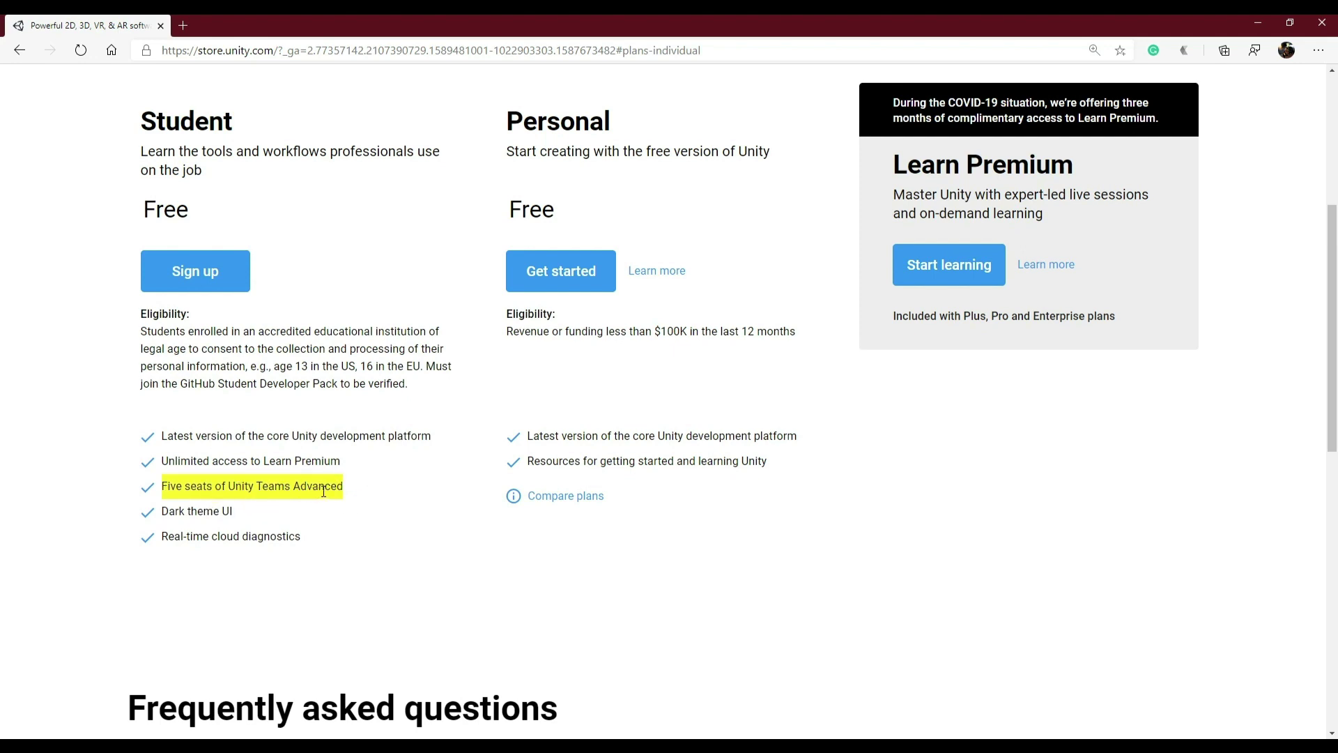
click(335, 513)
drag(190, 461, 341, 460)
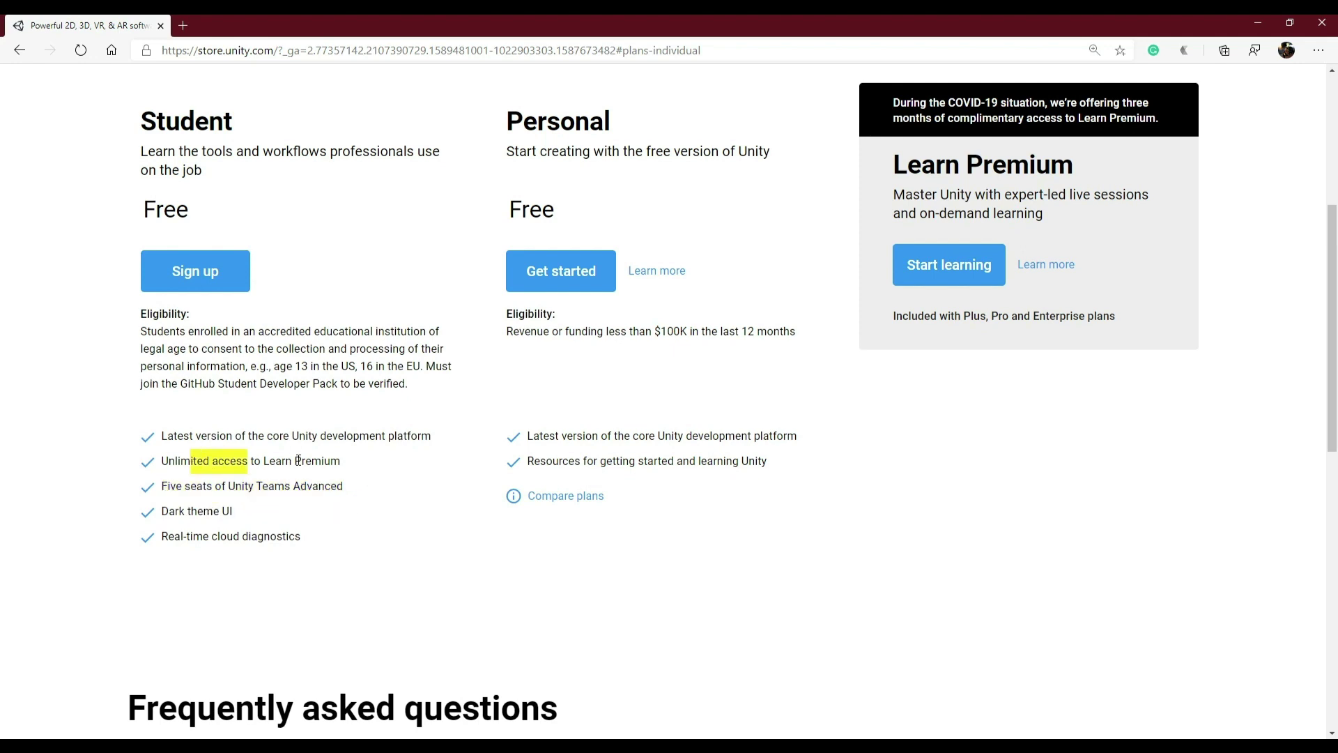
double_click(317, 463)
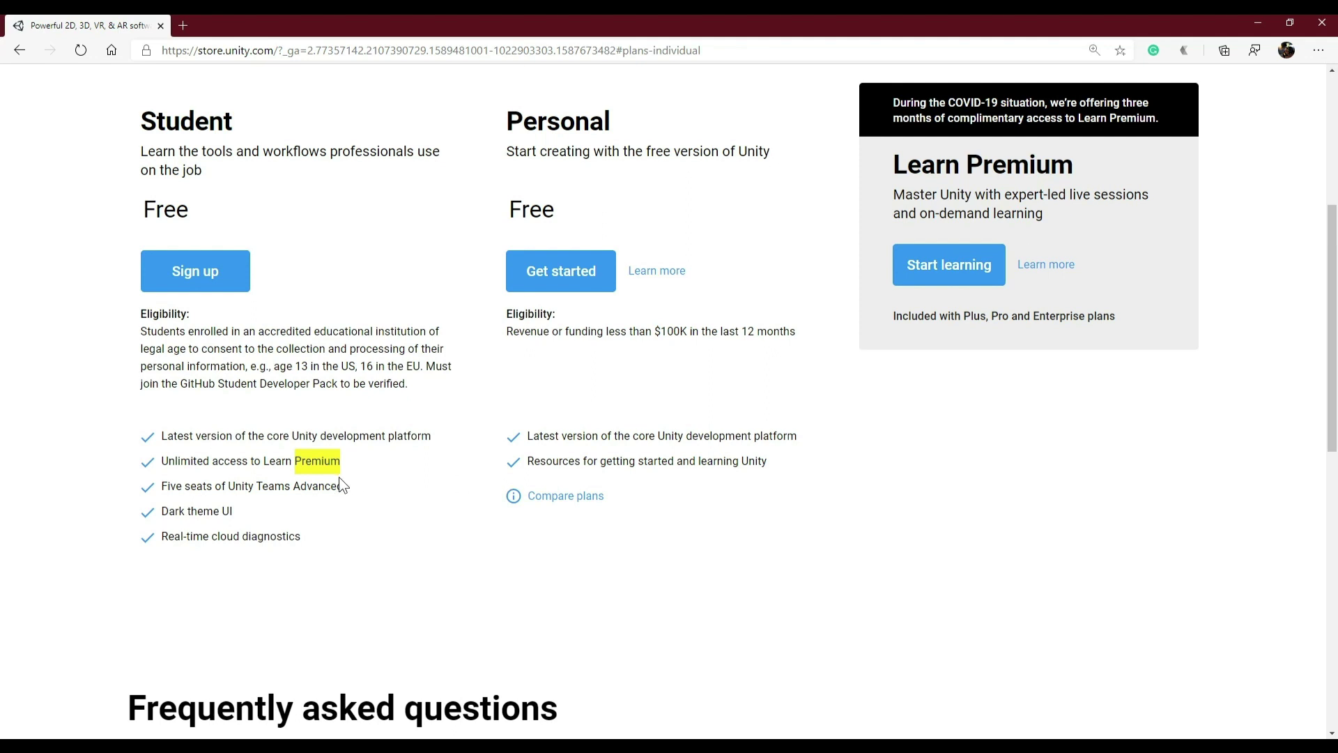
click(209, 459)
Step: Highlight the core Unity platform, Teams Advanced and Dark theme features, then the Student plan's feature list
drag(185, 434, 401, 435)
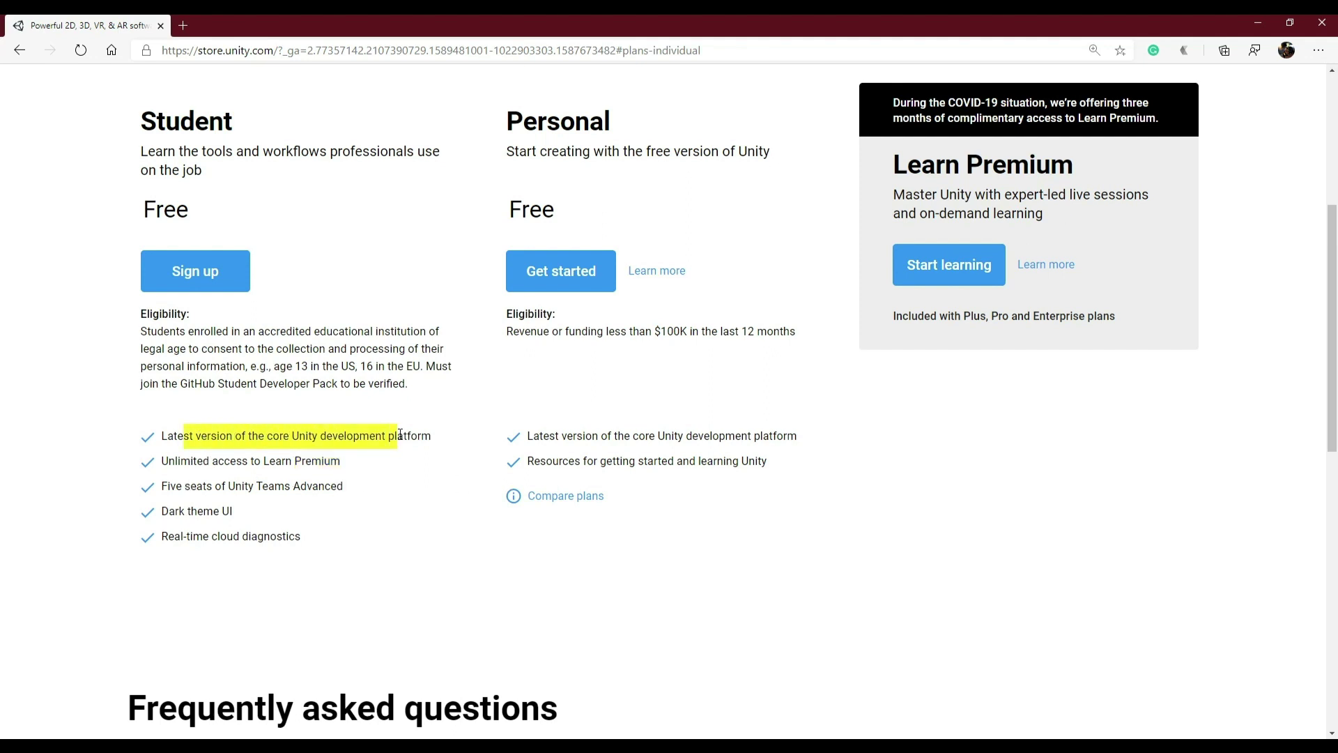
click(310, 435)
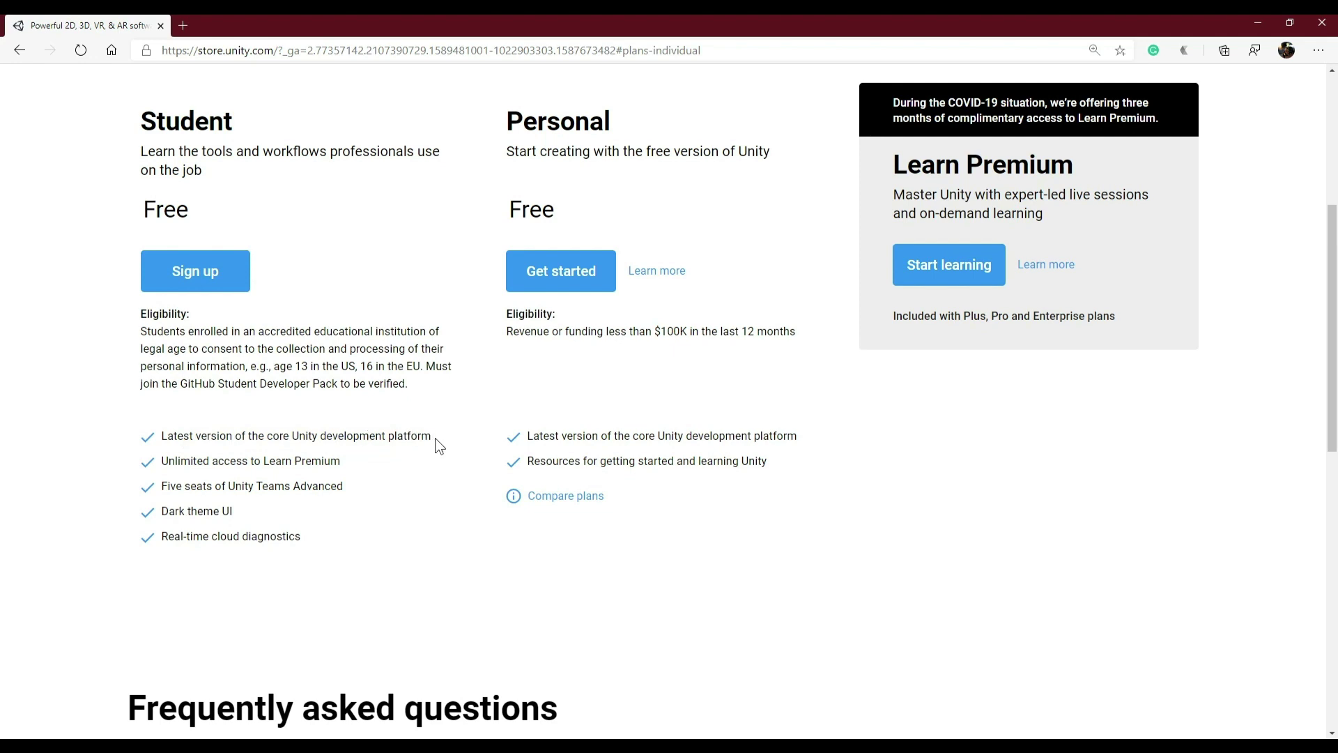
drag(432, 437, 269, 440)
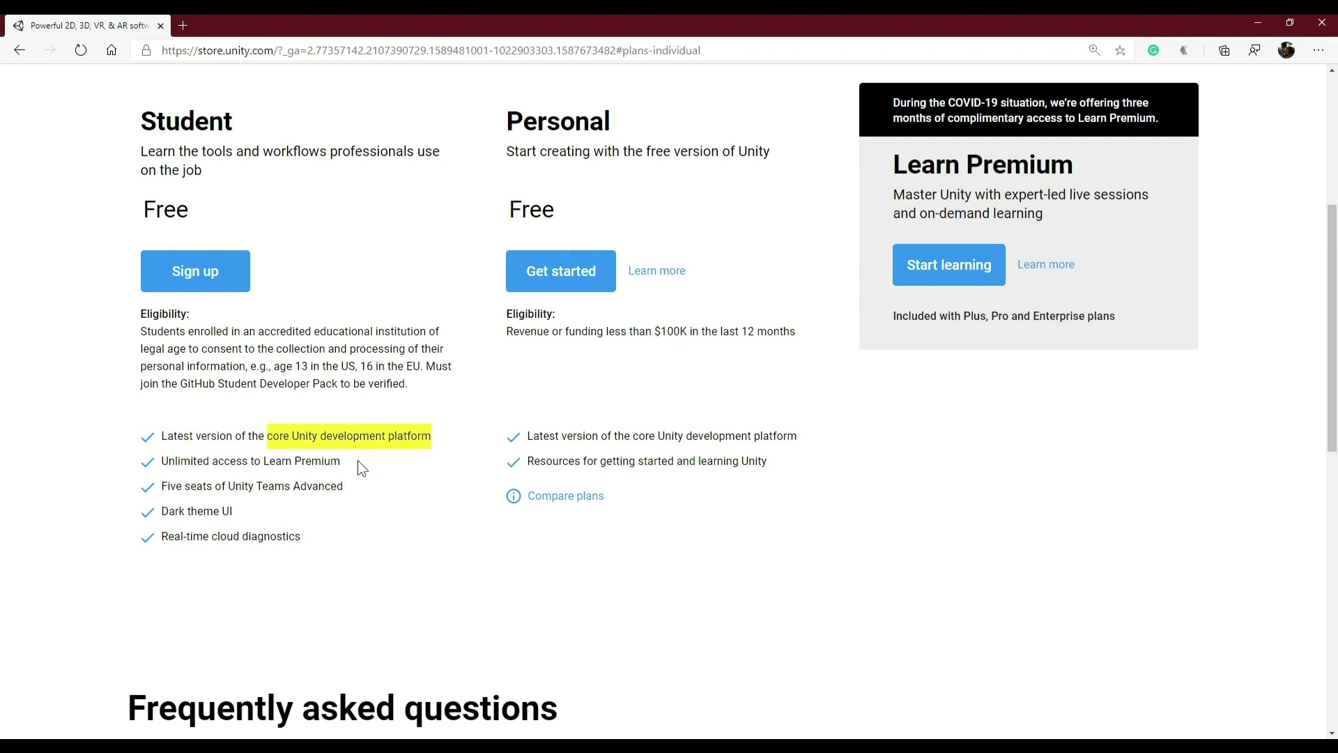
drag(186, 491, 330, 487)
drag(180, 513, 303, 538)
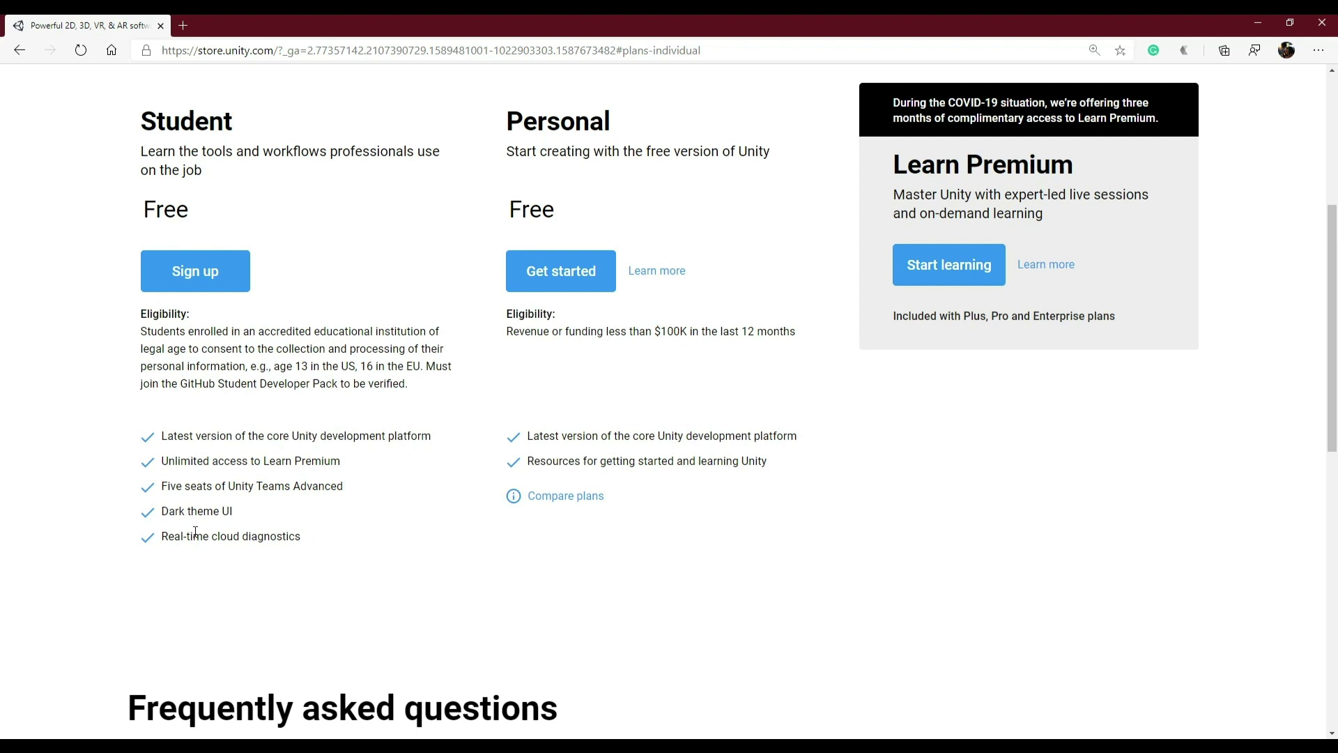
drag(300, 547, 150, 448)
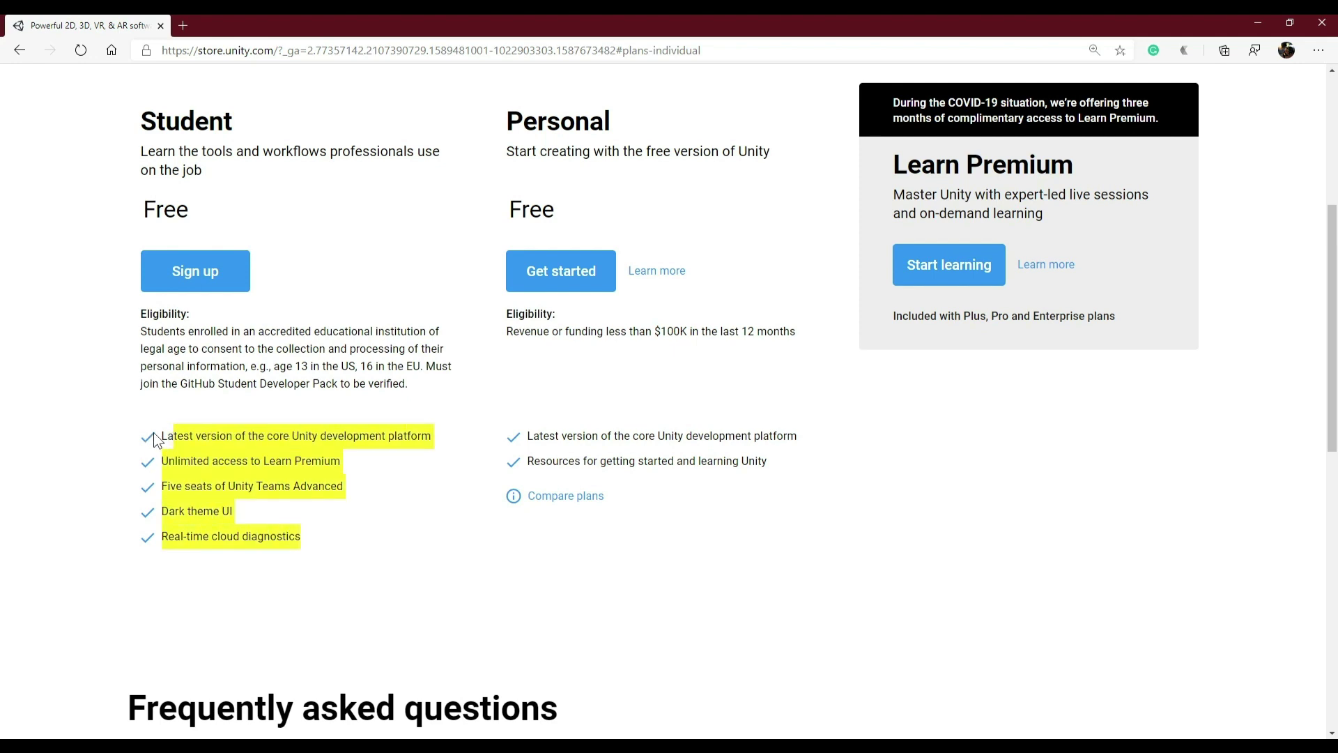
drag(162, 426, 166, 447)
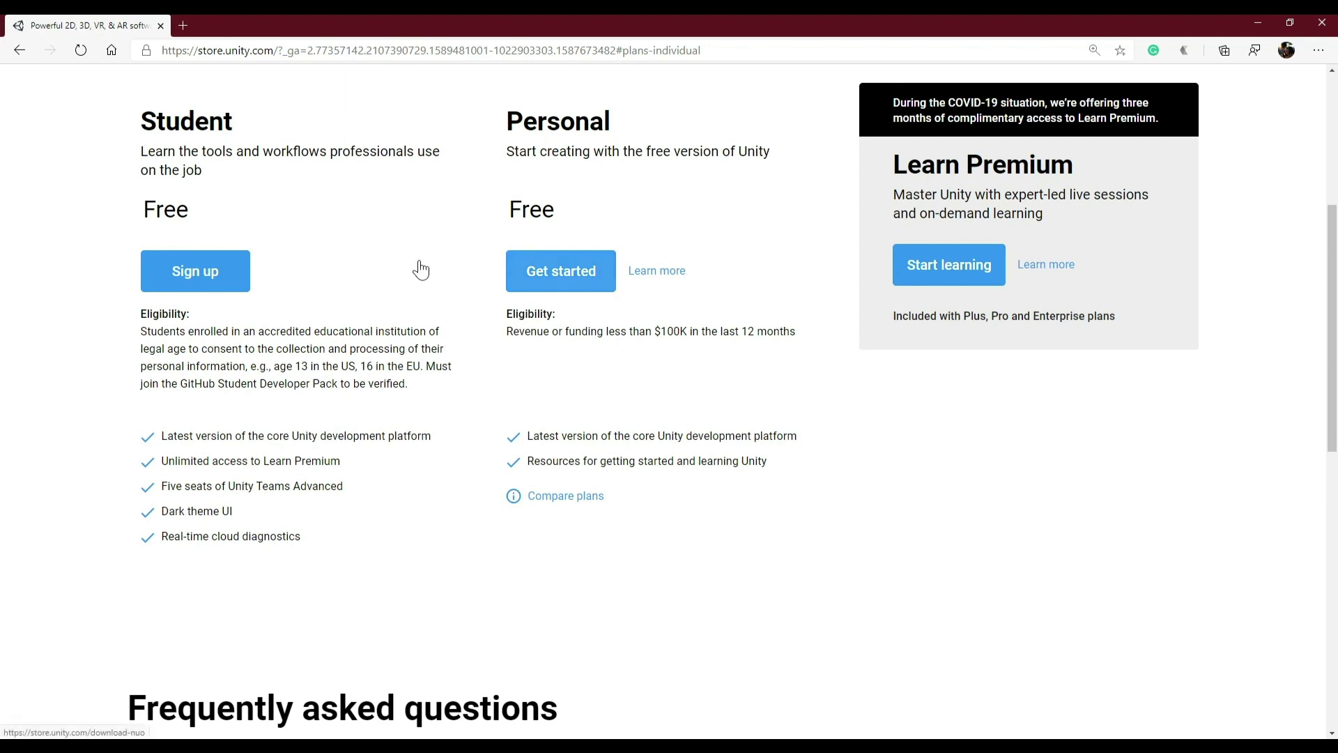
Step: Choose Get started under the free Personal plan to reach the download page
scroll(449, 424, up, 5)
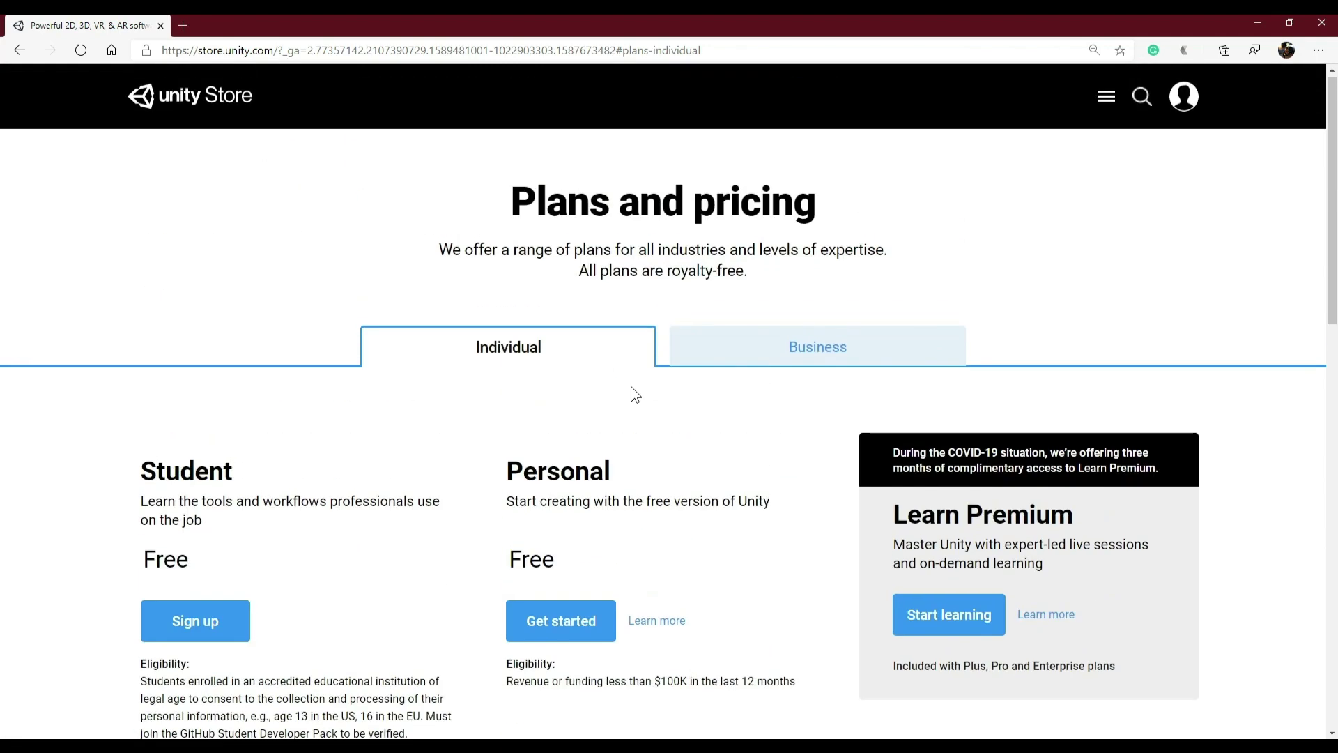
scroll(464, 429, down, 3)
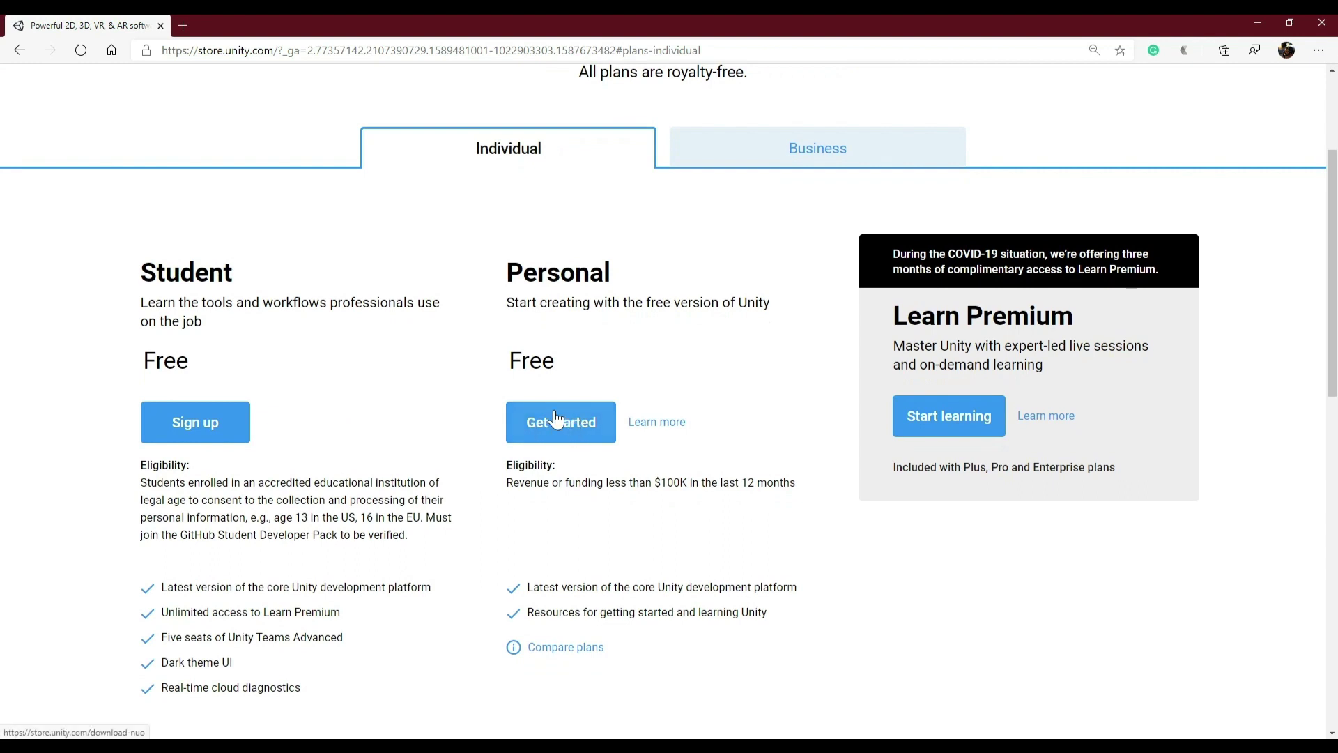
click(560, 447)
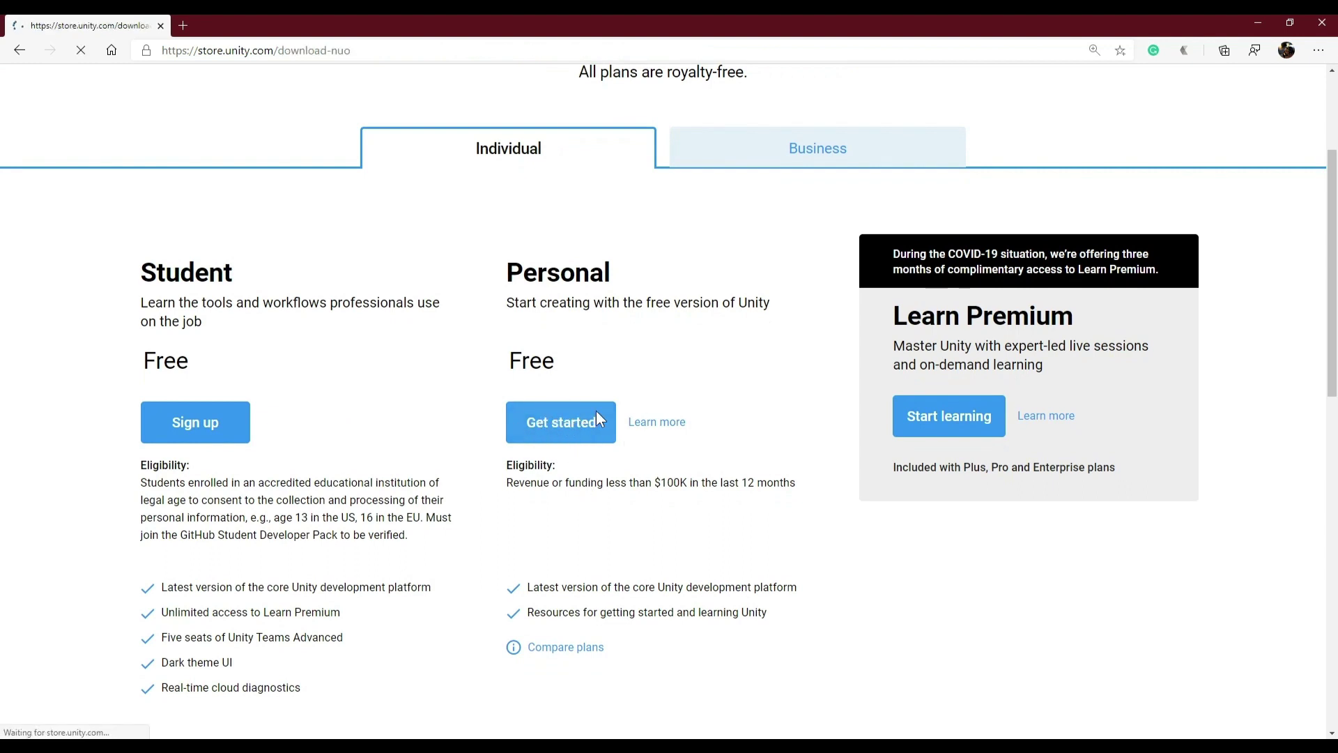
scroll(530, 432, down, 2)
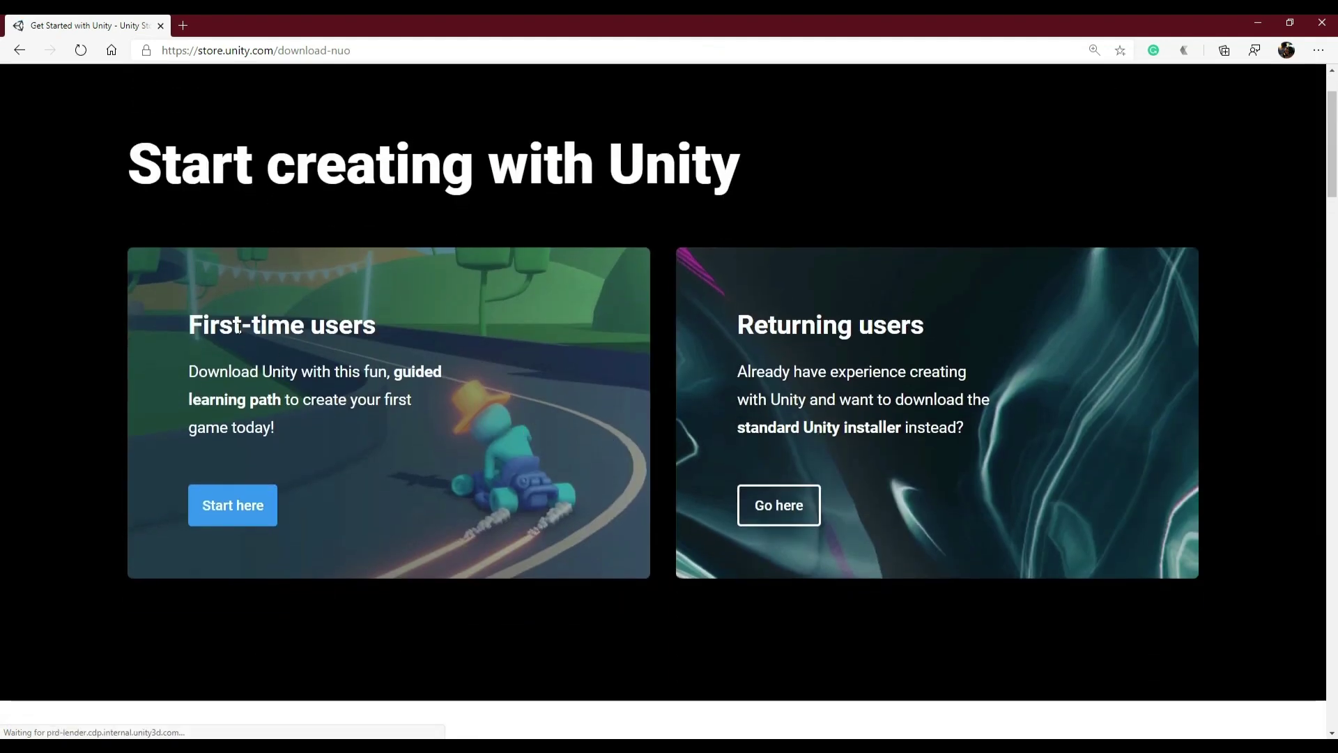
Step: Highlight the First-time users heading and description, then the Returning users heading, to explain each option
drag(209, 325, 394, 325)
click(413, 370)
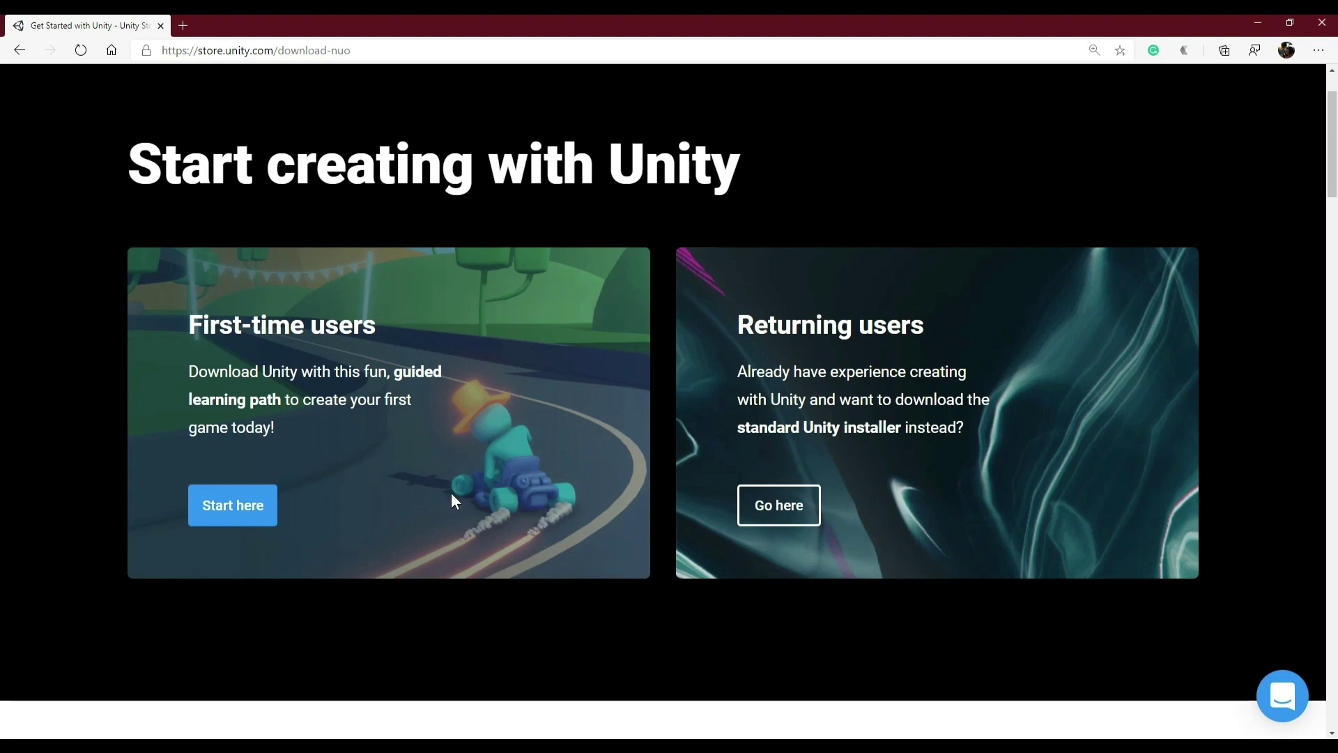
drag(199, 371, 321, 424)
click(324, 453)
drag(754, 324, 927, 369)
click(927, 370)
scroll(411, 541, up, 2)
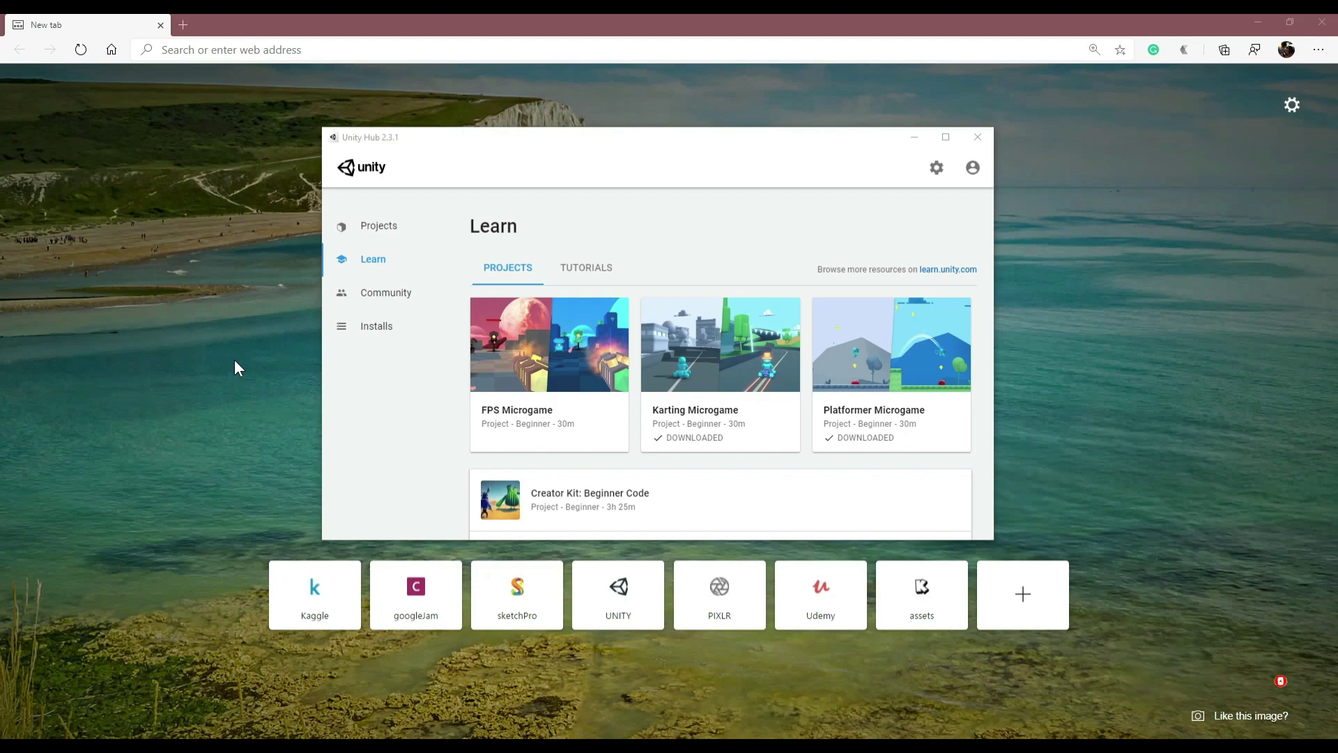
Step: Reposition the Unity Hub window and scroll down through the Learn sample projects
mouse_move(648, 146)
mouse_down()
mouse_move(605, 174)
mouse_move(636, 159)
mouse_up()
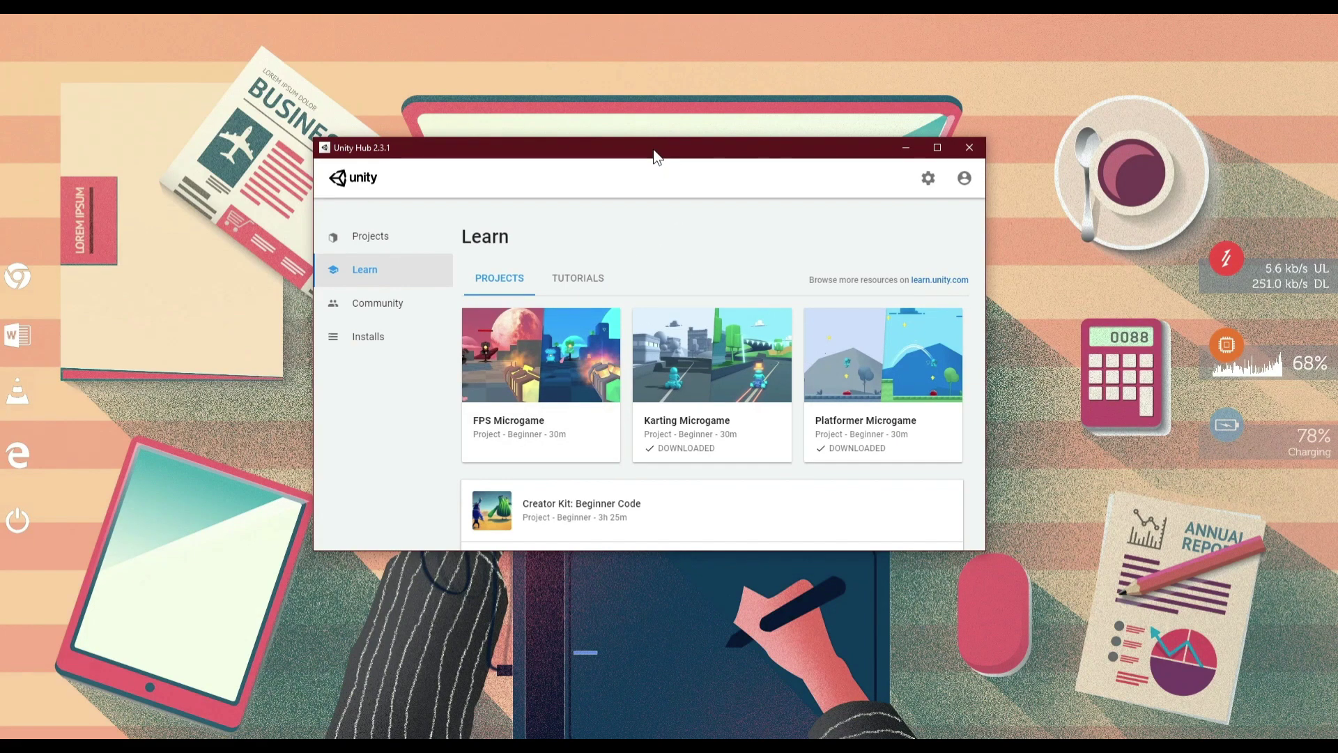
drag(657, 148, 661, 155)
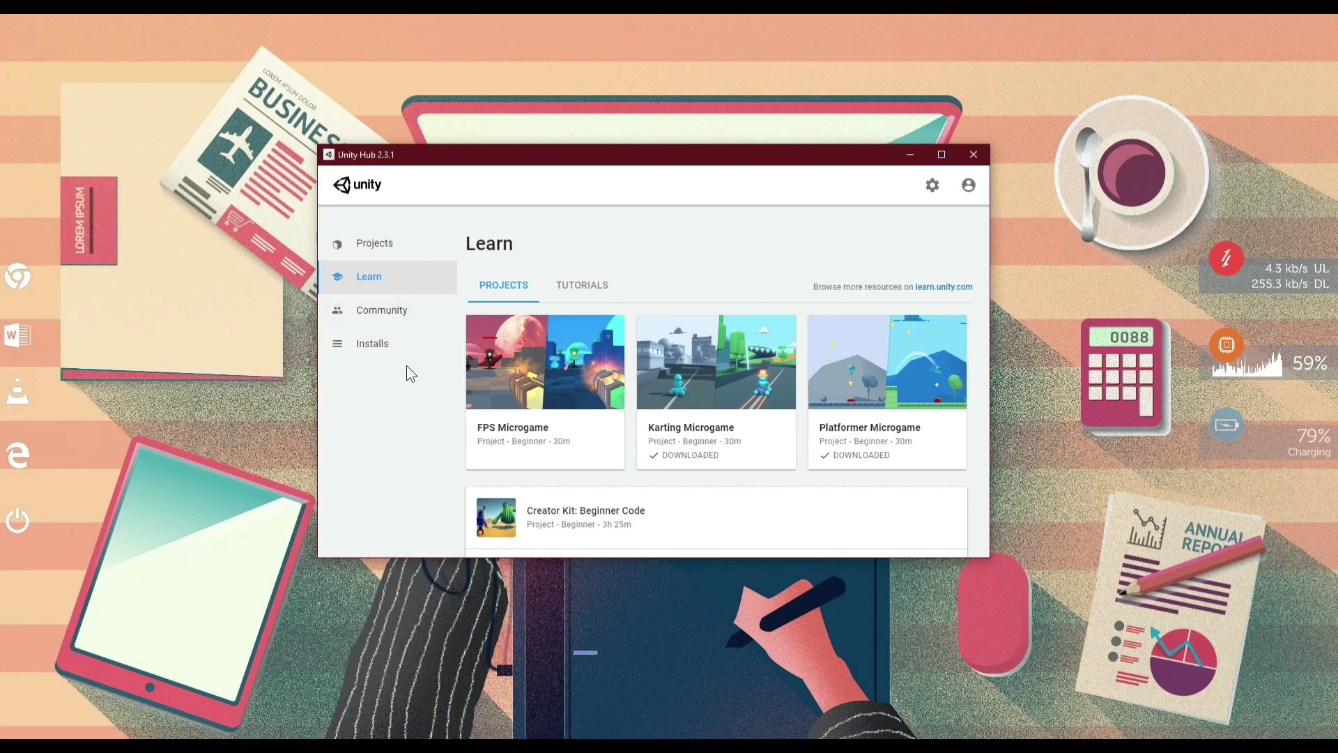
scroll(572, 413, down, 1)
scroll(572, 412, down, 2)
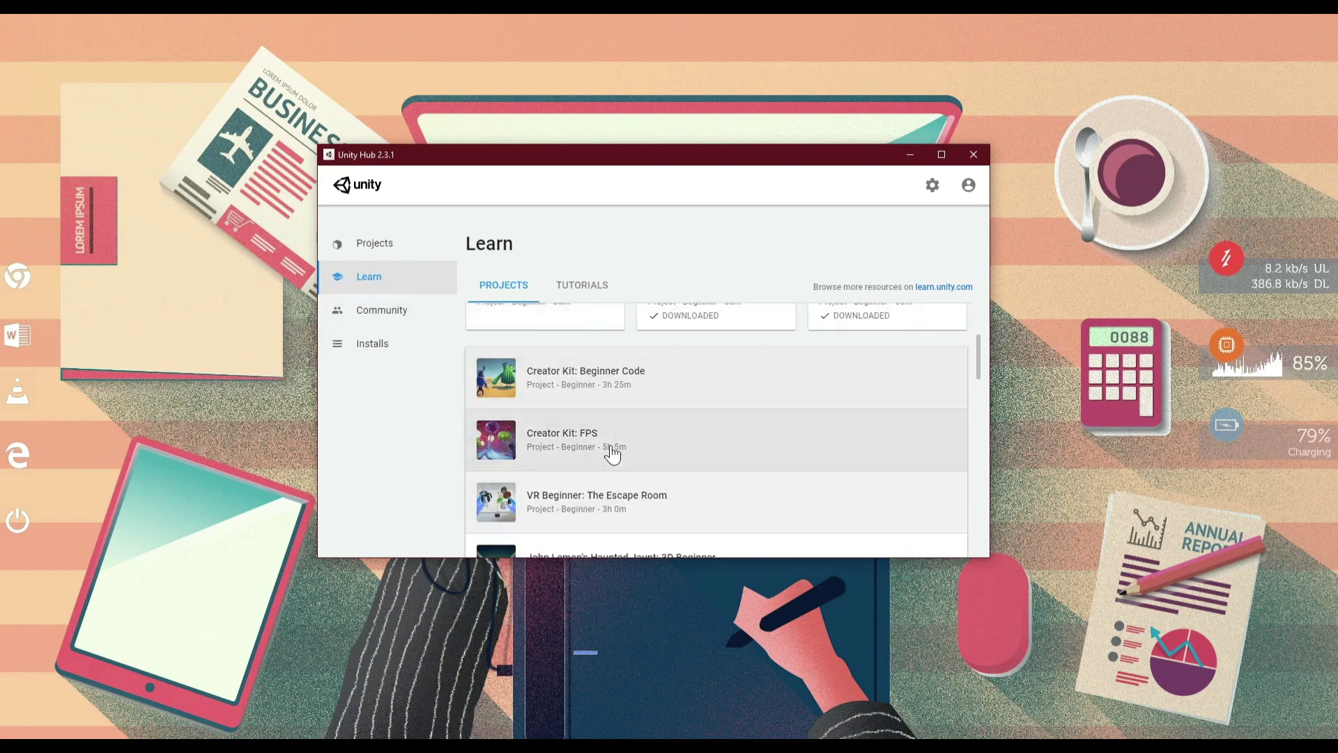
scroll(612, 448, down, 2)
scroll(605, 376, down, 2)
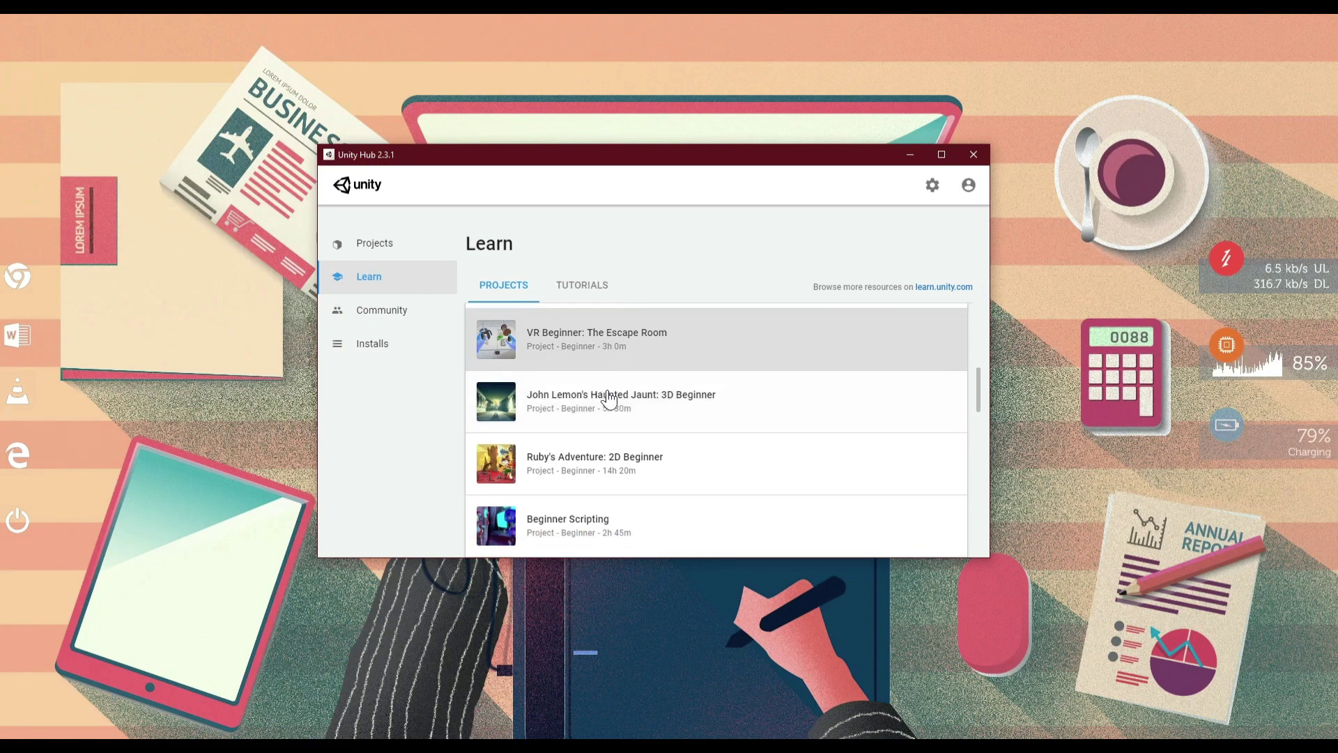
scroll(613, 456, down, 1)
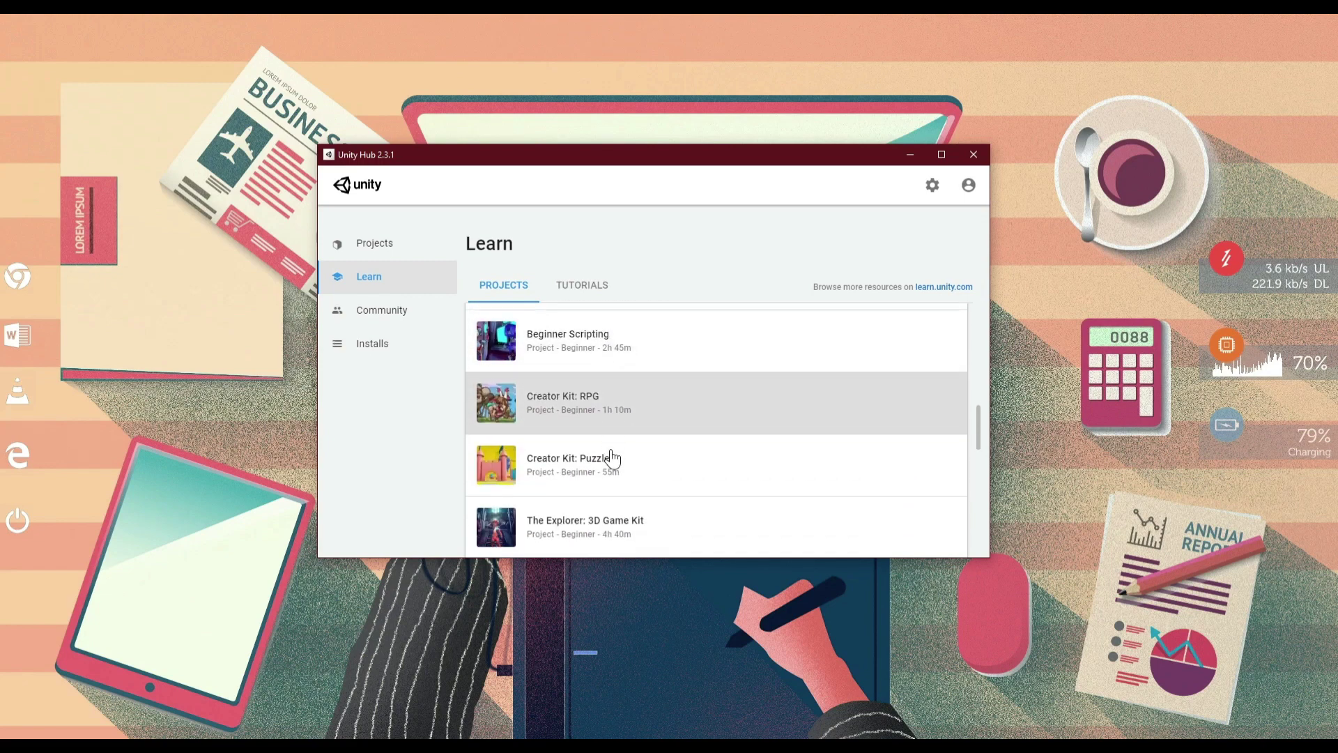
scroll(628, 450, down, 1)
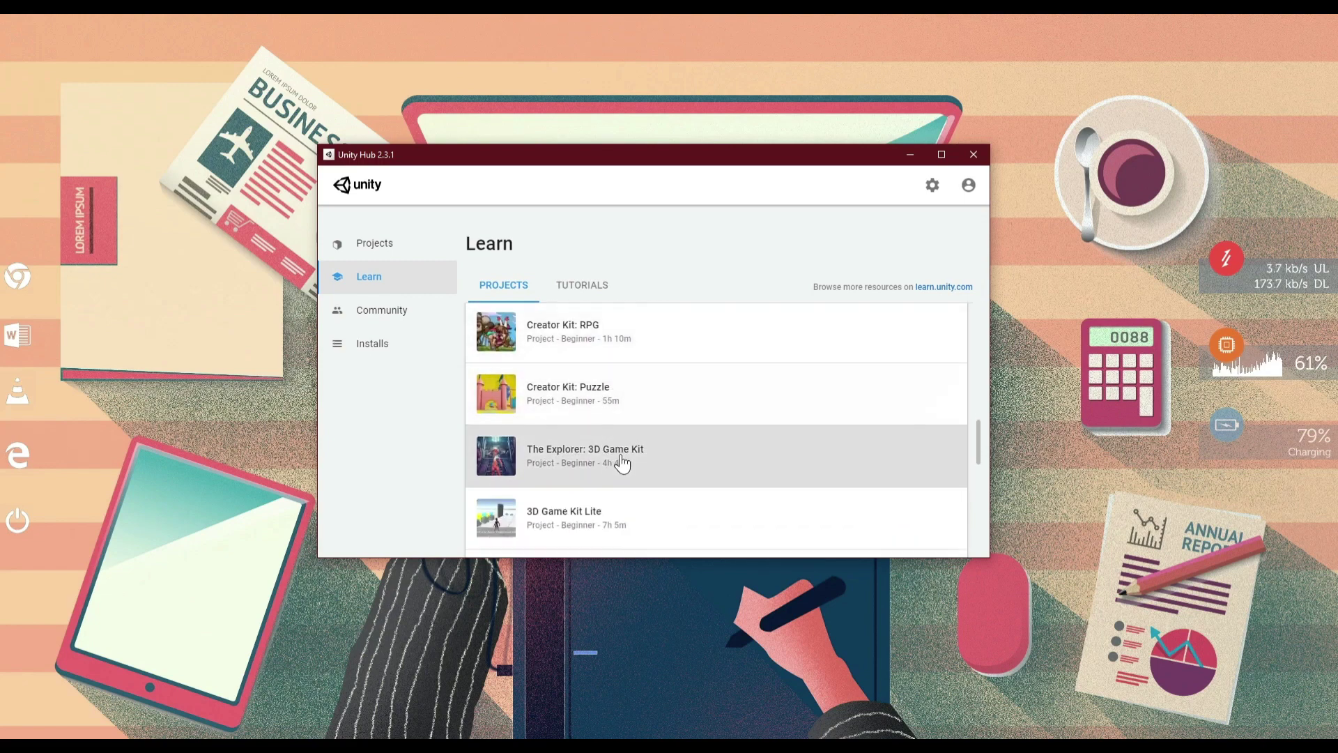
scroll(620, 474, down, 1)
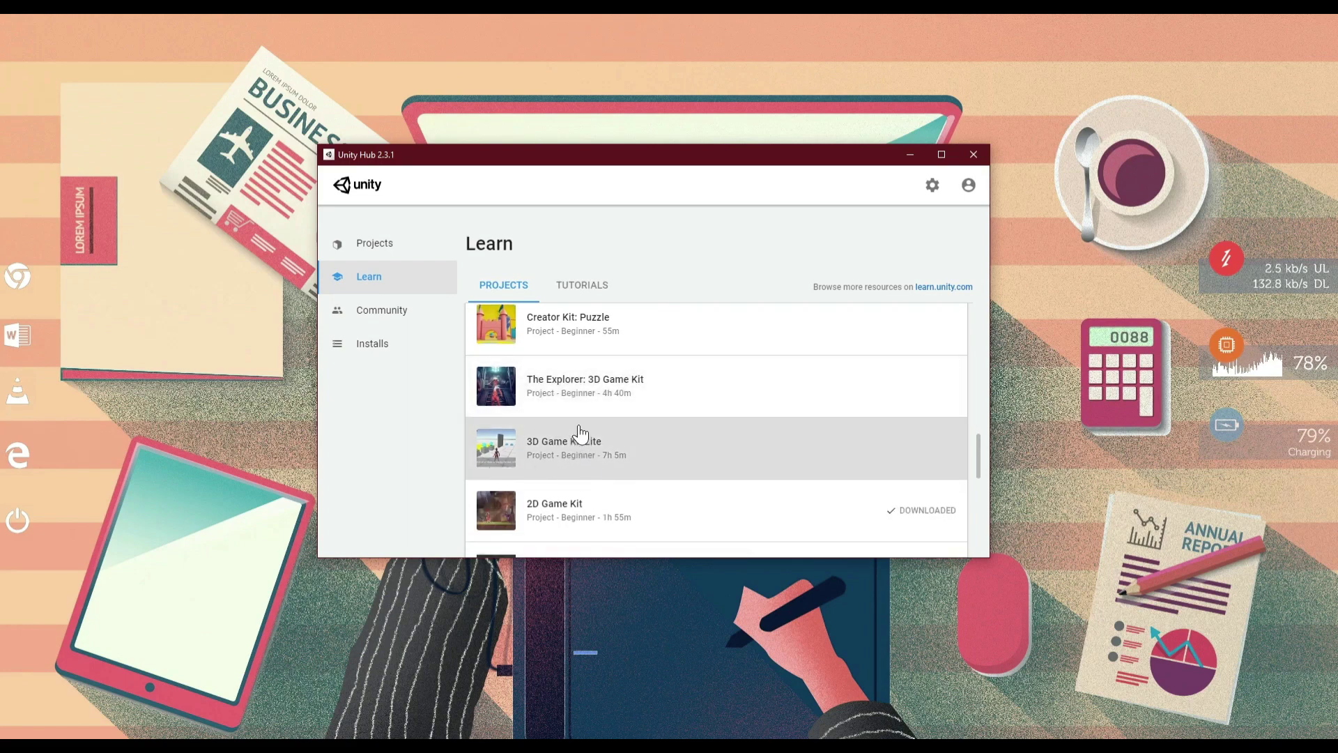
Step: Scroll further through the sample projects, then switch to the Tutorials list
scroll(597, 470, up, 2)
scroll(586, 467, down, 2)
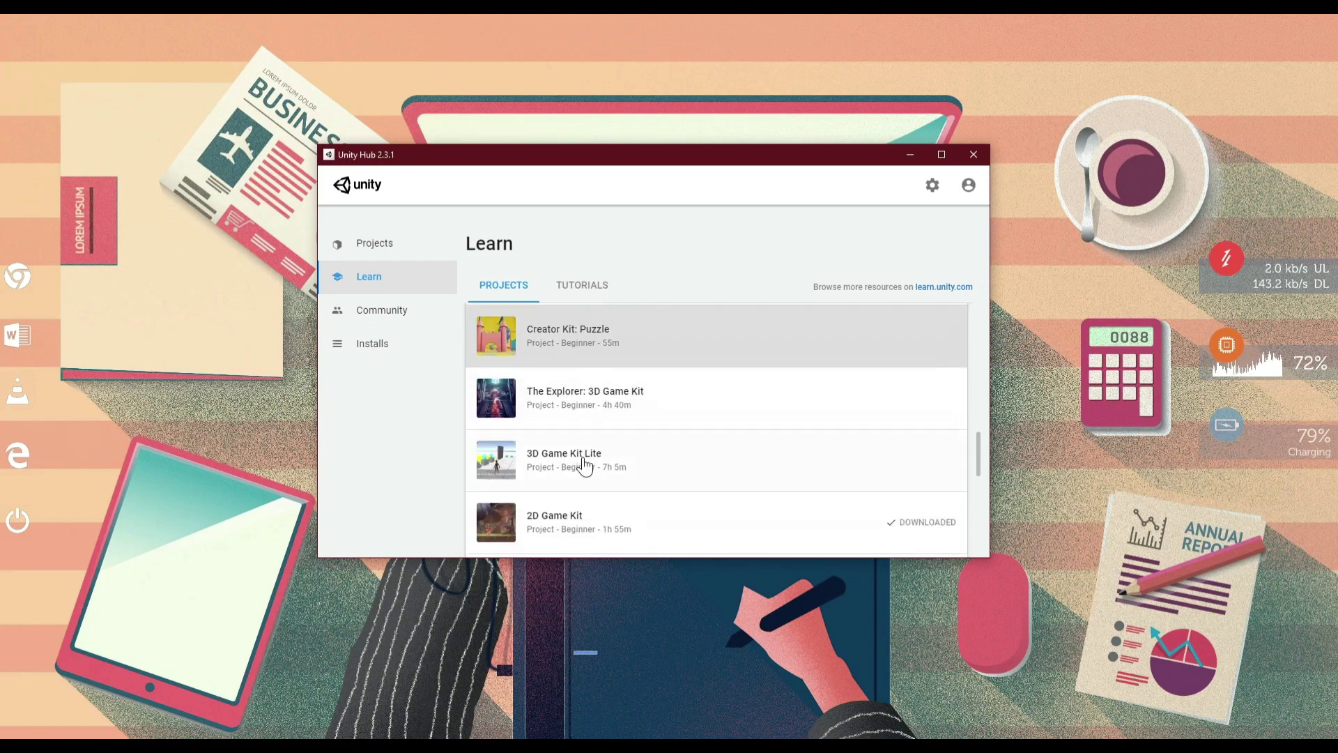
scroll(627, 432, down, 1)
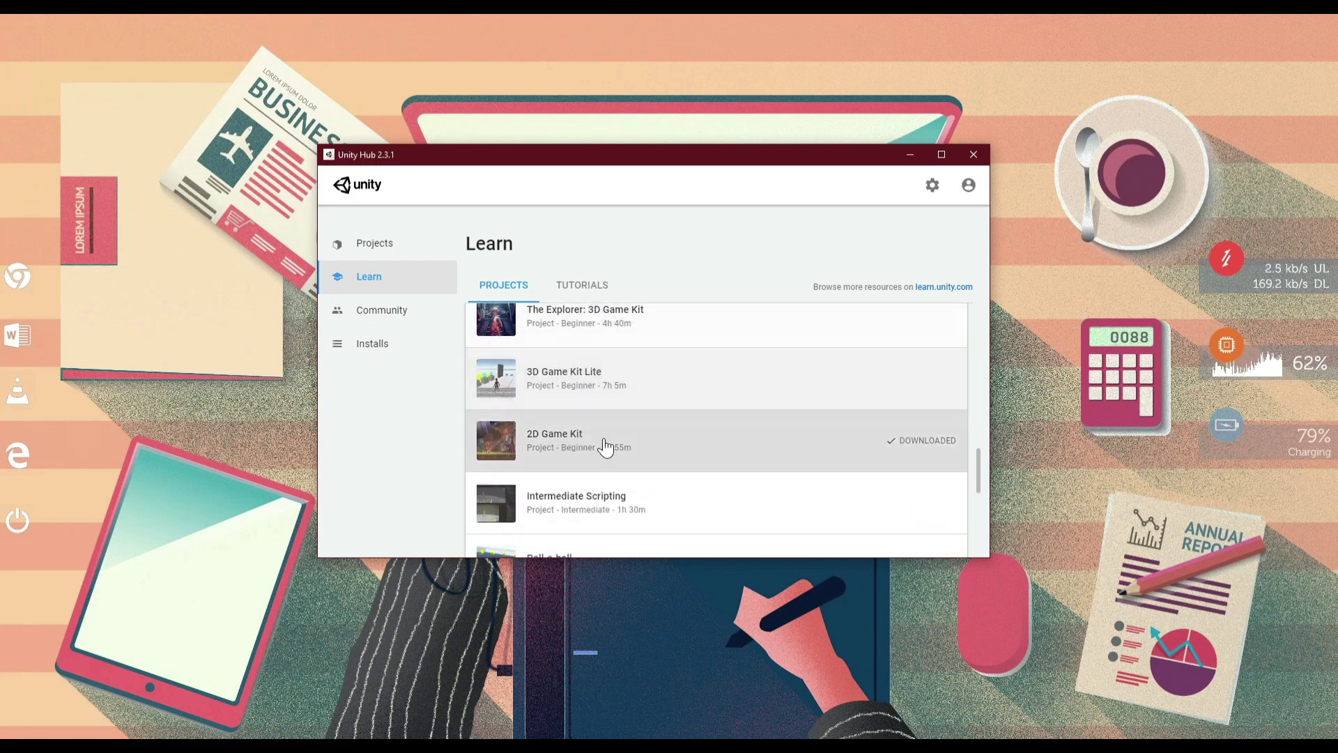
scroll(627, 446, down, 1)
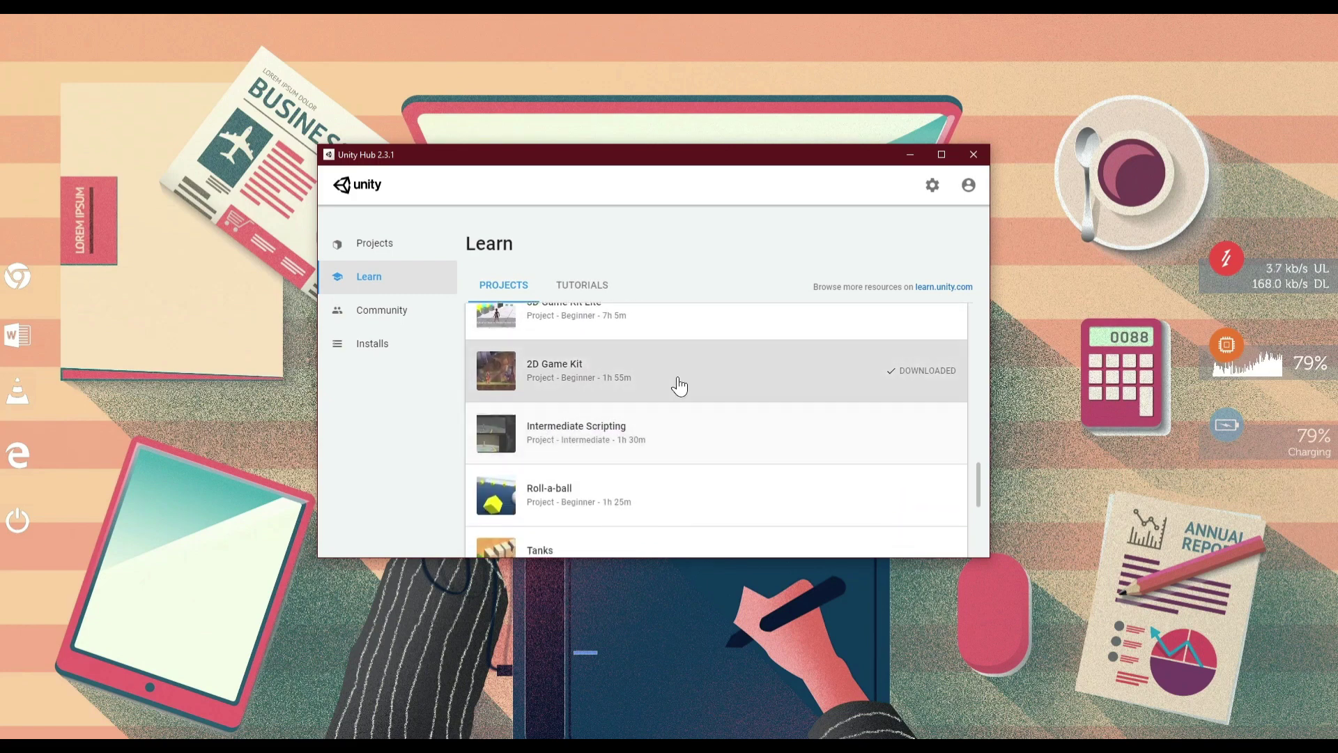
scroll(600, 454, down, 1)
scroll(553, 397, down, 1)
scroll(593, 418, down, 1)
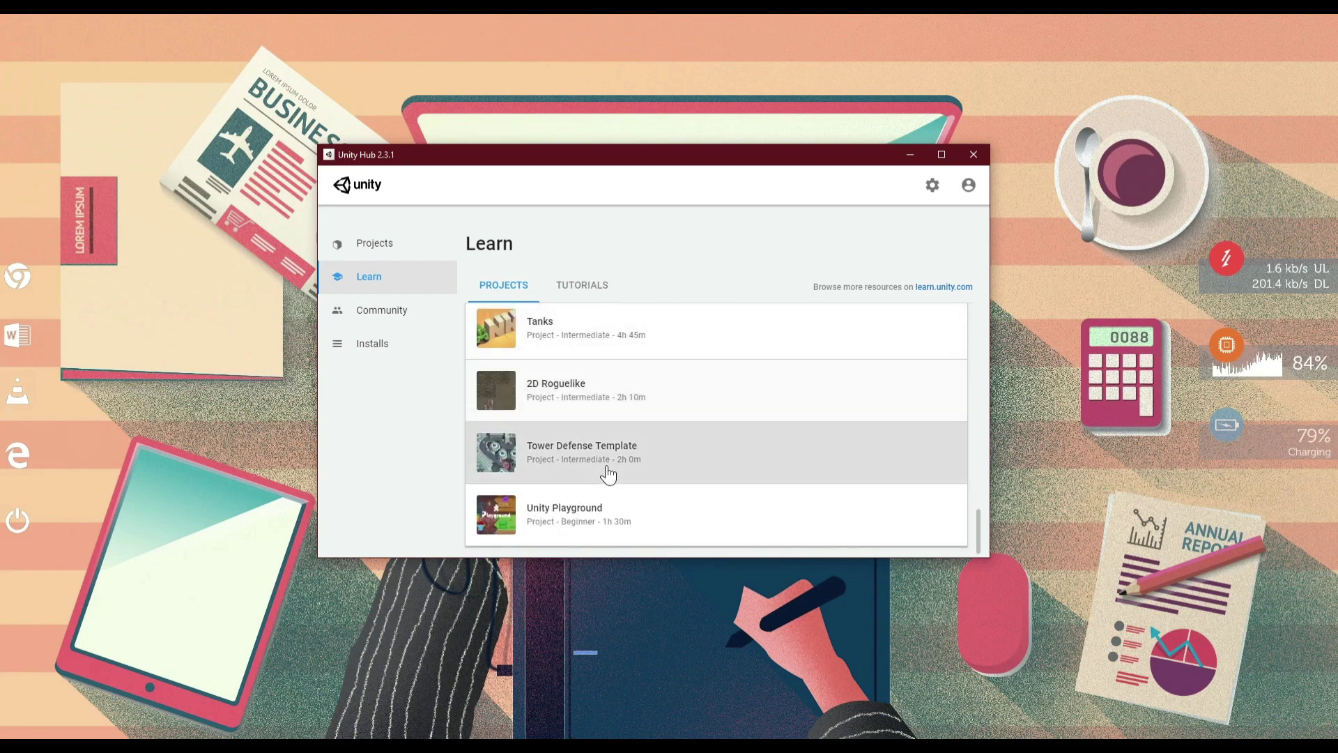
scroll(606, 471, up, 3)
scroll(608, 472, up, 5)
scroll(609, 473, up, 1)
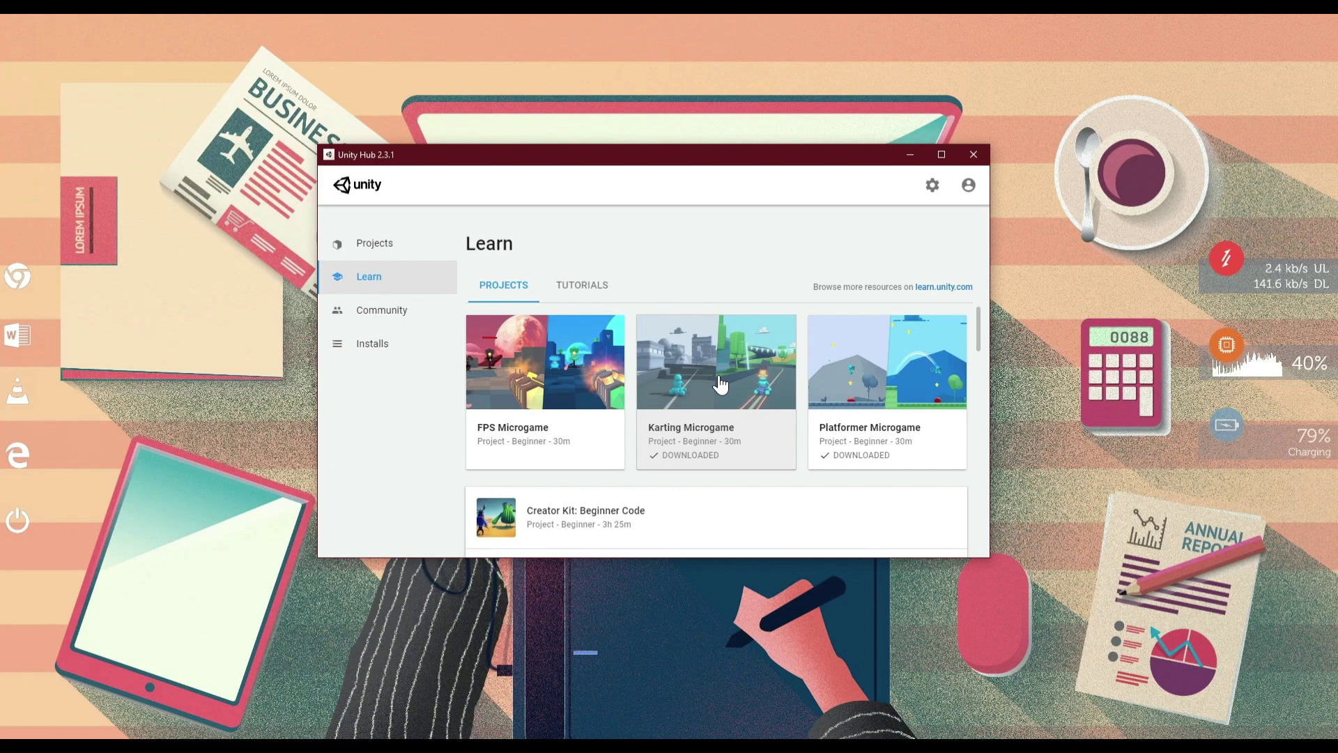
click(568, 293)
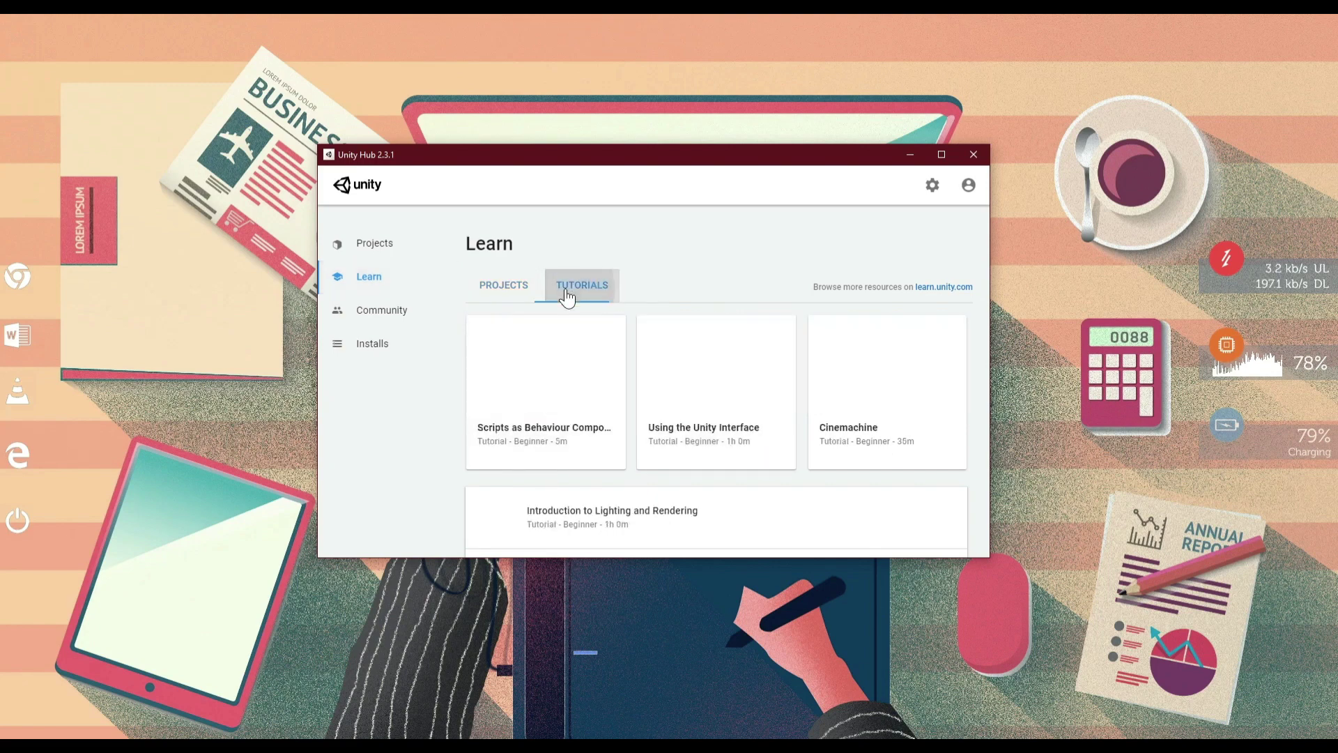
Step: Scroll through the tutorials, then show Installs listing Unity 2019.3.11f1, 2019.3.10f1, 2018.4.18f1 and 2018.3.0f2
scroll(598, 405, down, 1)
scroll(598, 404, down, 3)
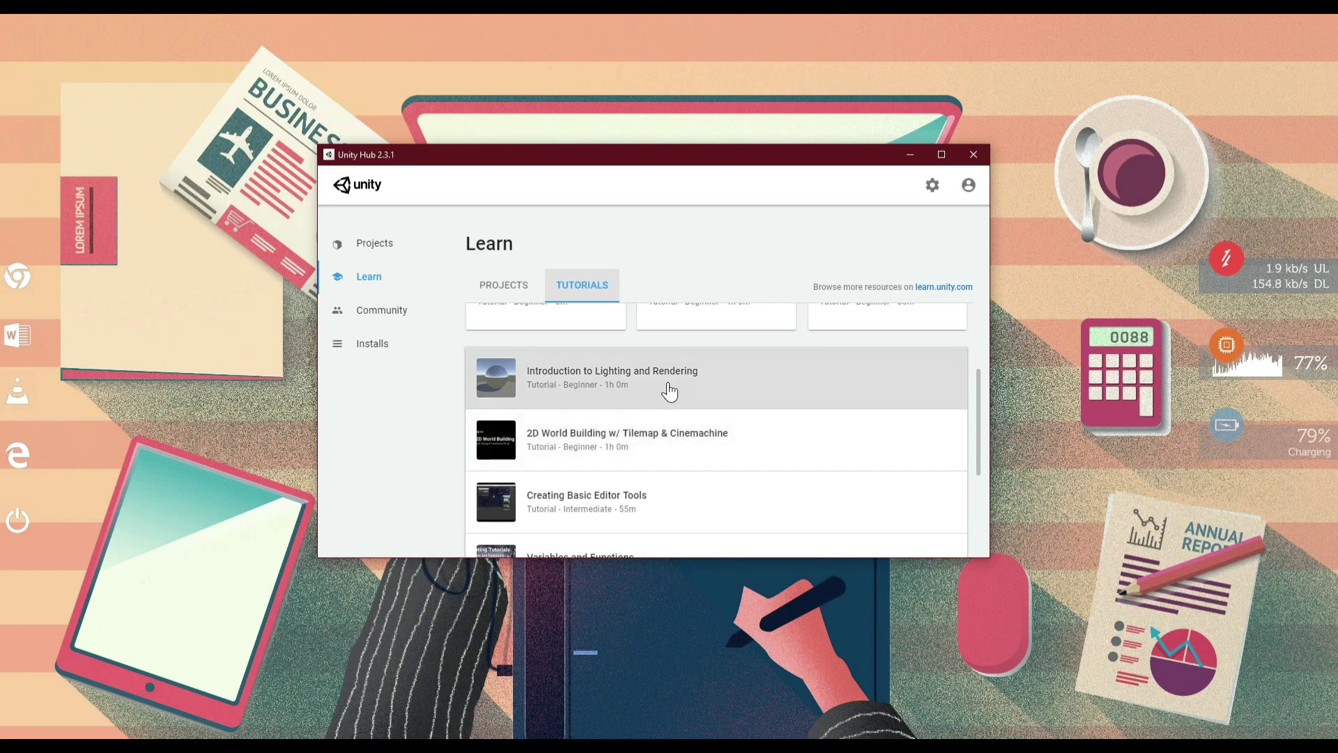
scroll(614, 411, down, 3)
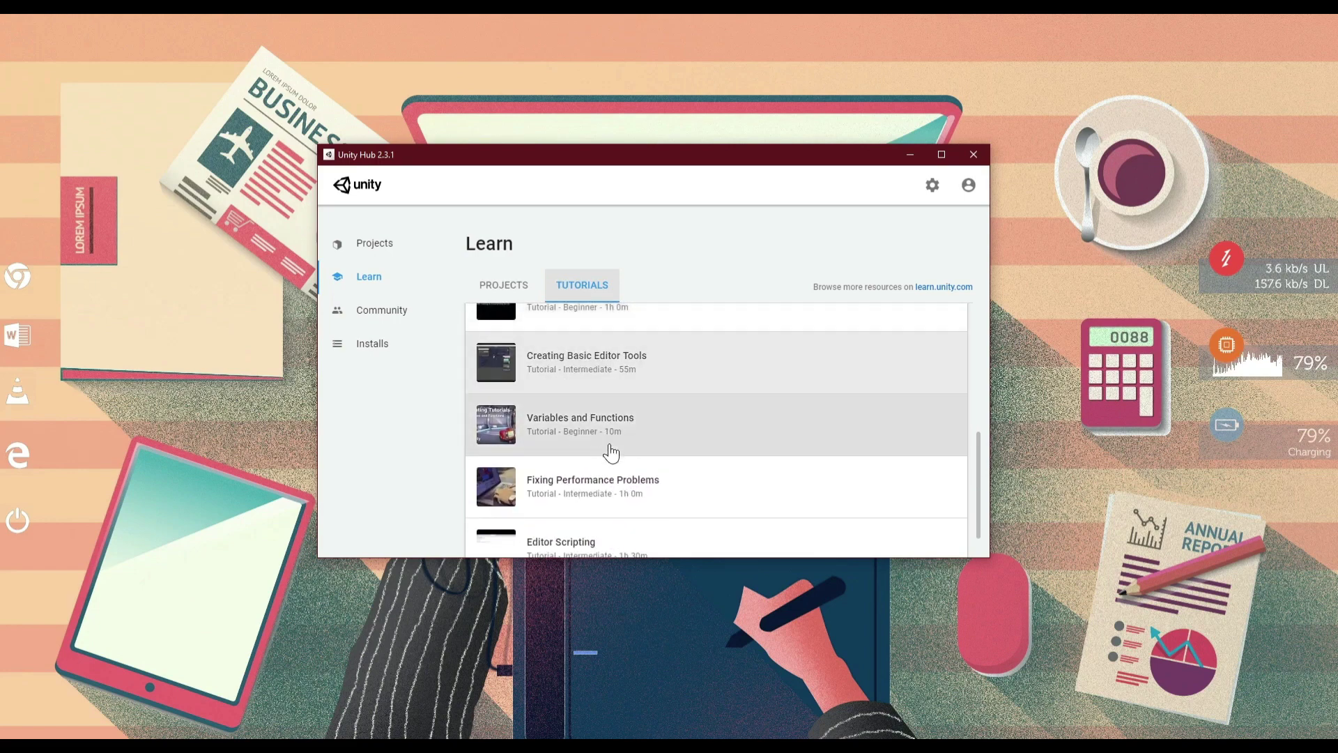
scroll(628, 446, down, 1)
scroll(613, 471, up, 2)
scroll(607, 446, up, 2)
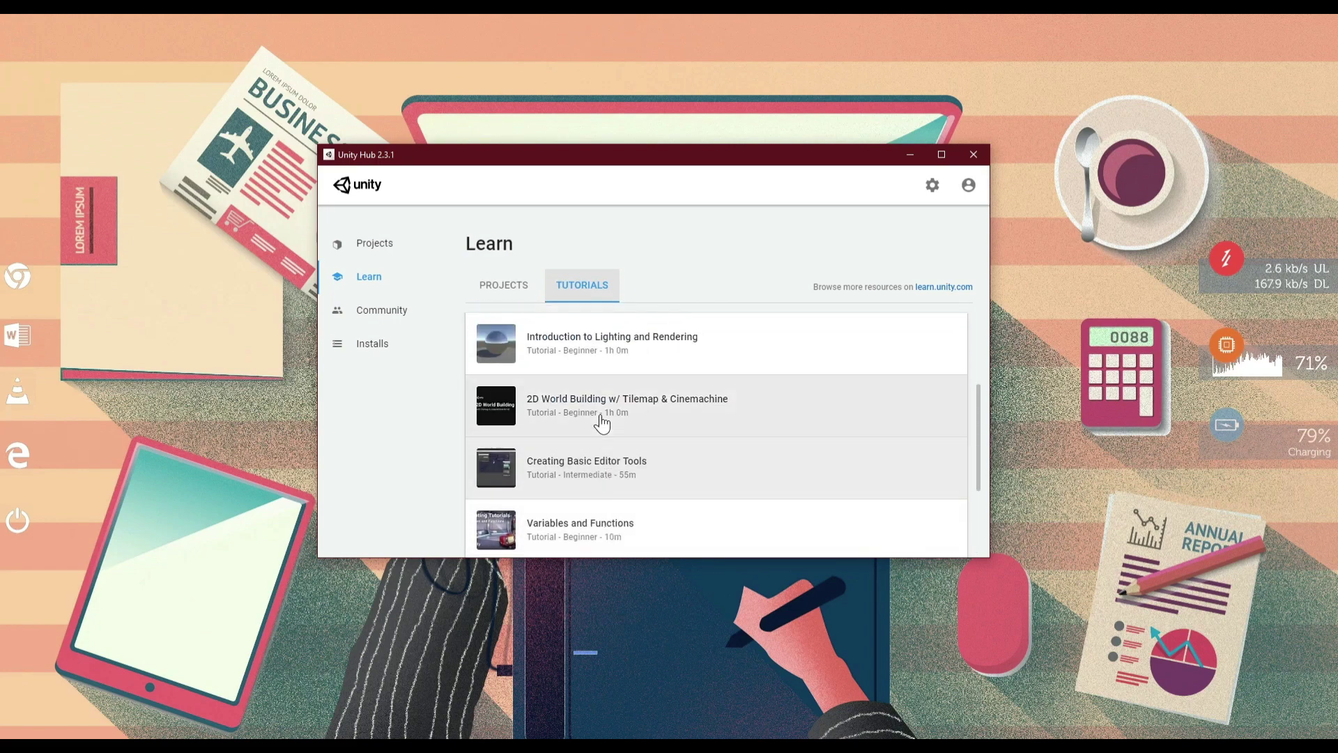
scroll(602, 423, up, 2)
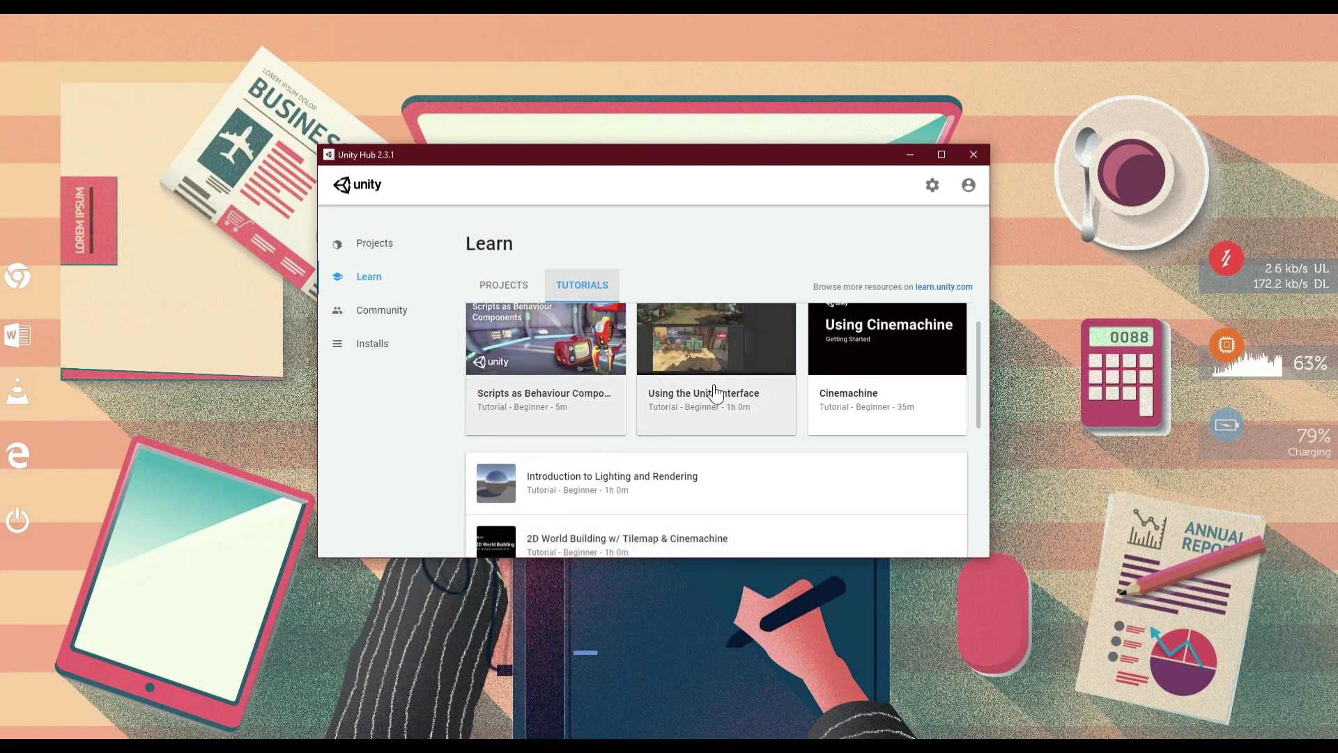
scroll(718, 401, up, 1)
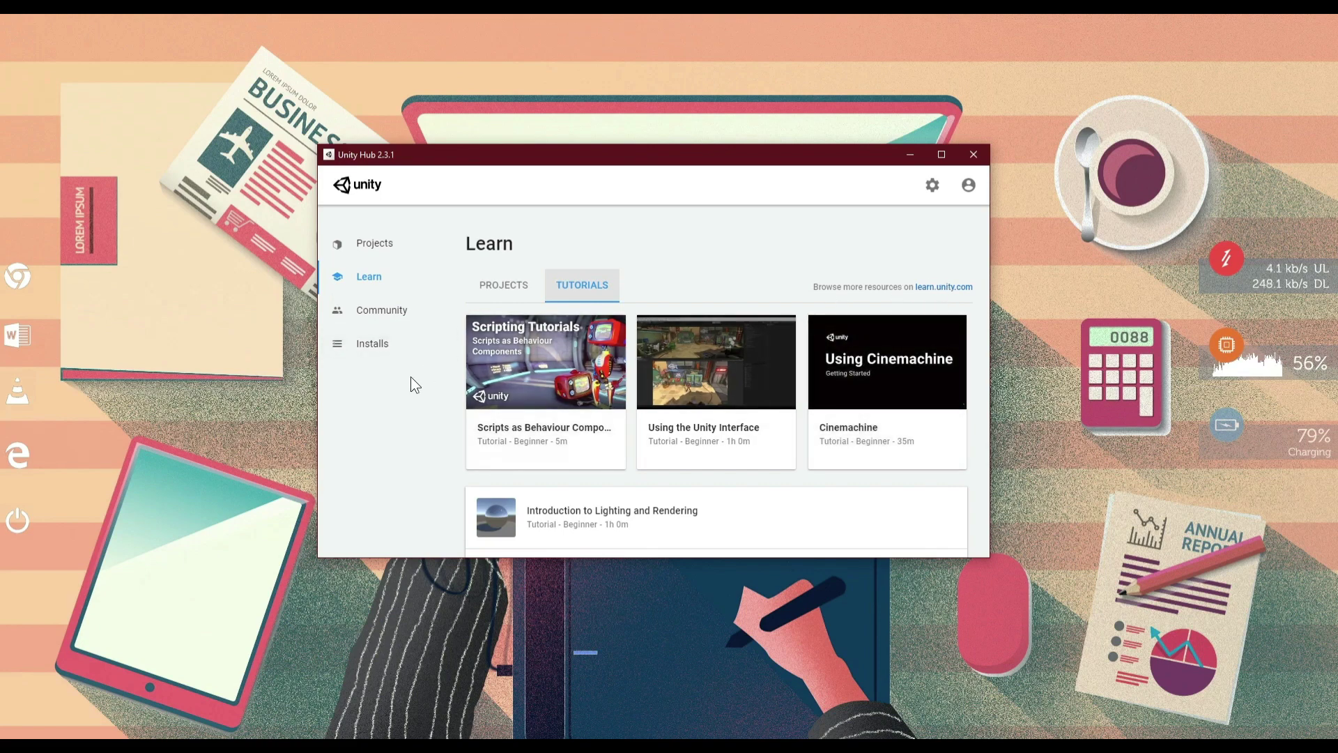
click(380, 350)
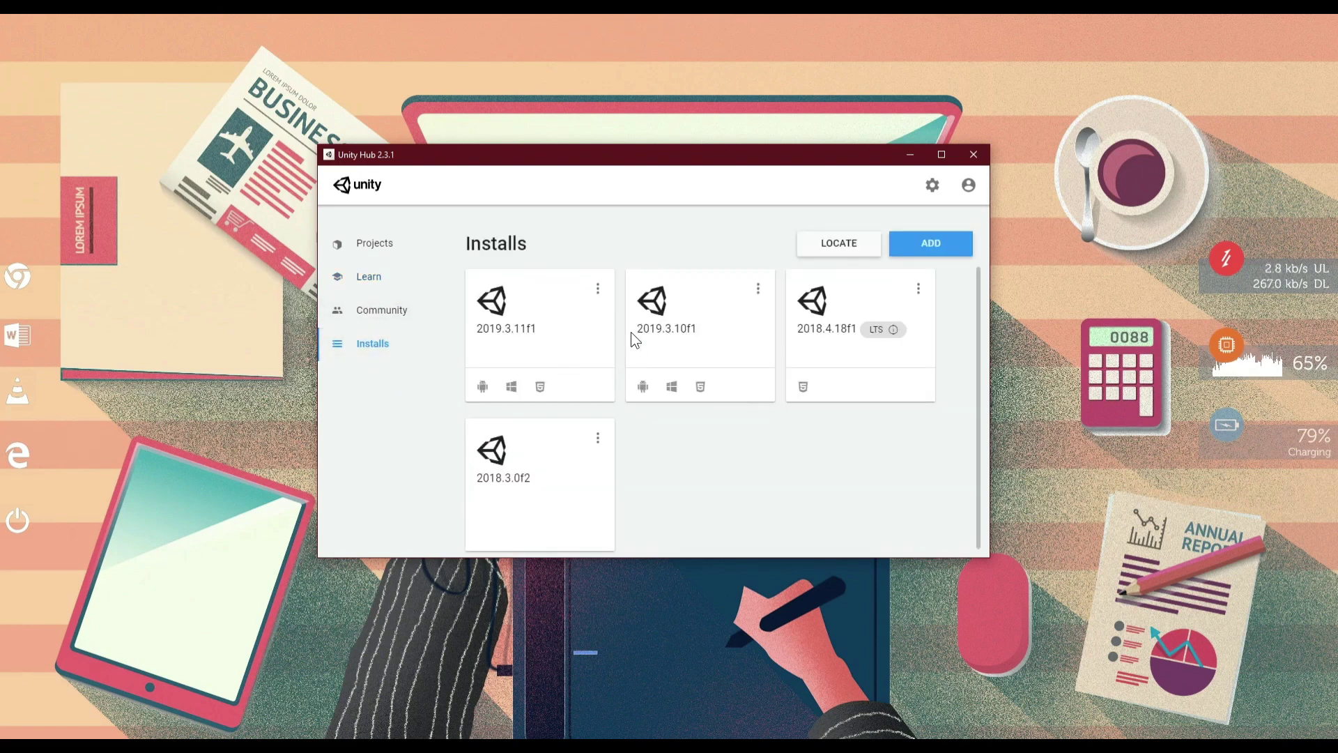
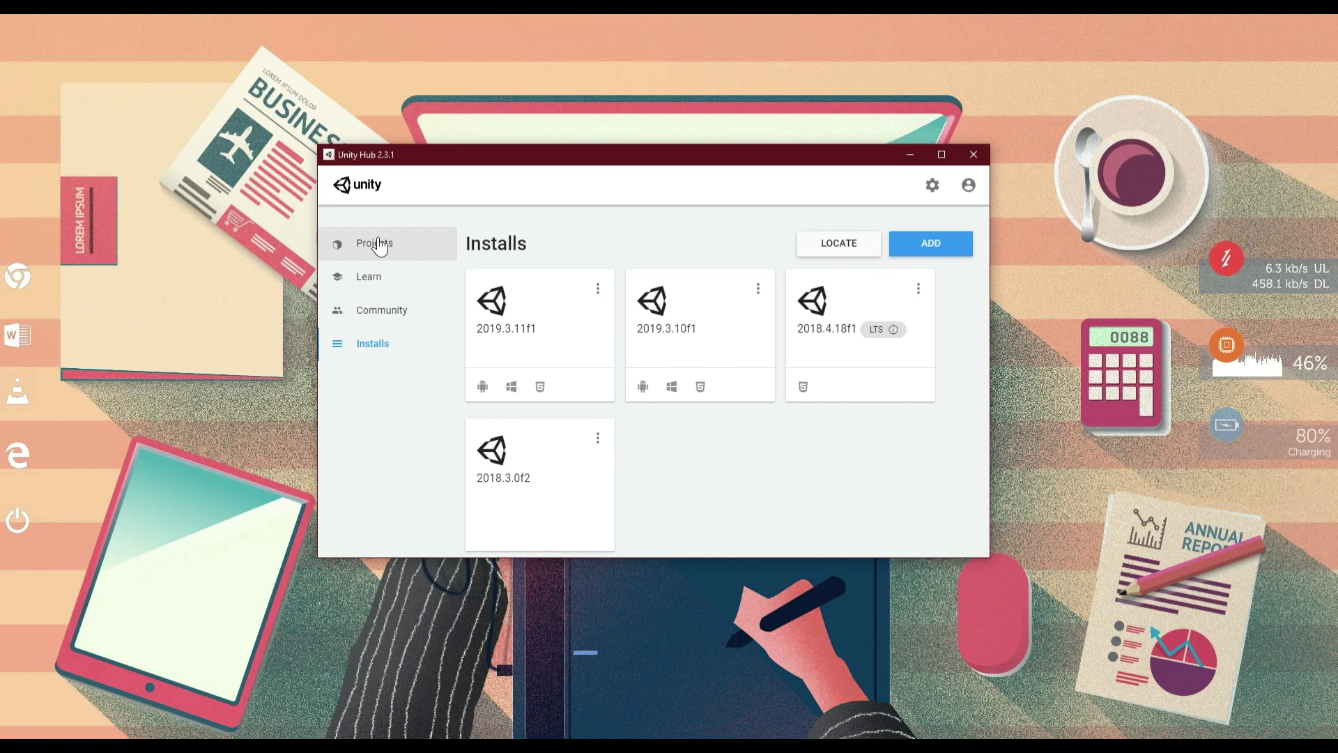
Step: Go to the Projects list and start a new project with Unity 2019.3.11f1
click(380, 245)
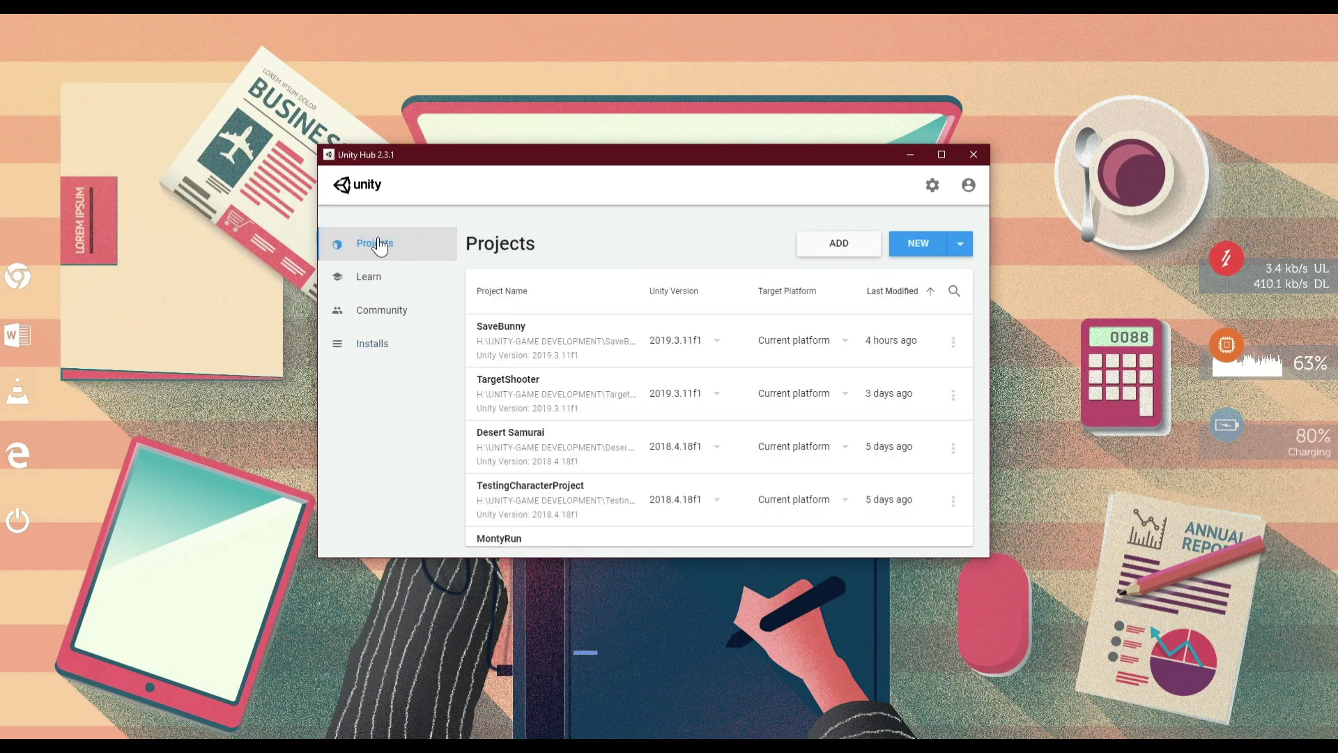
click(961, 243)
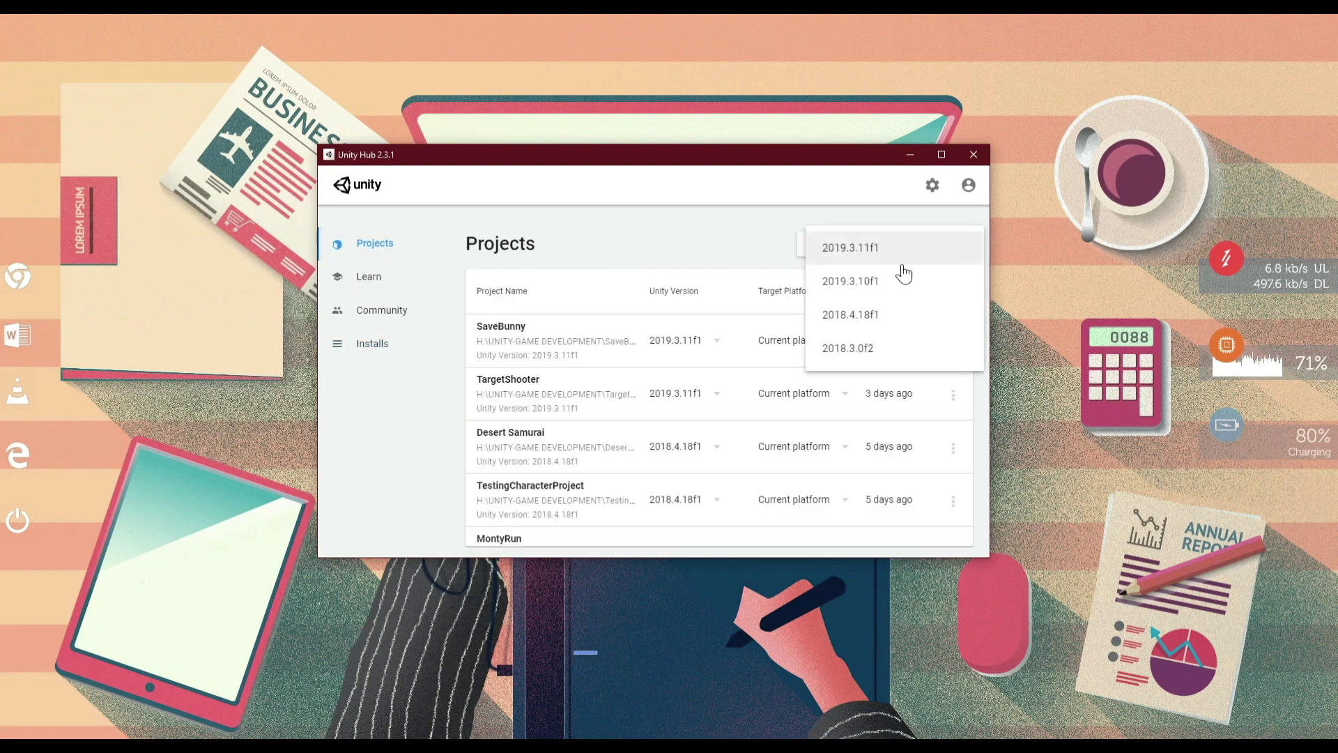
click(853, 252)
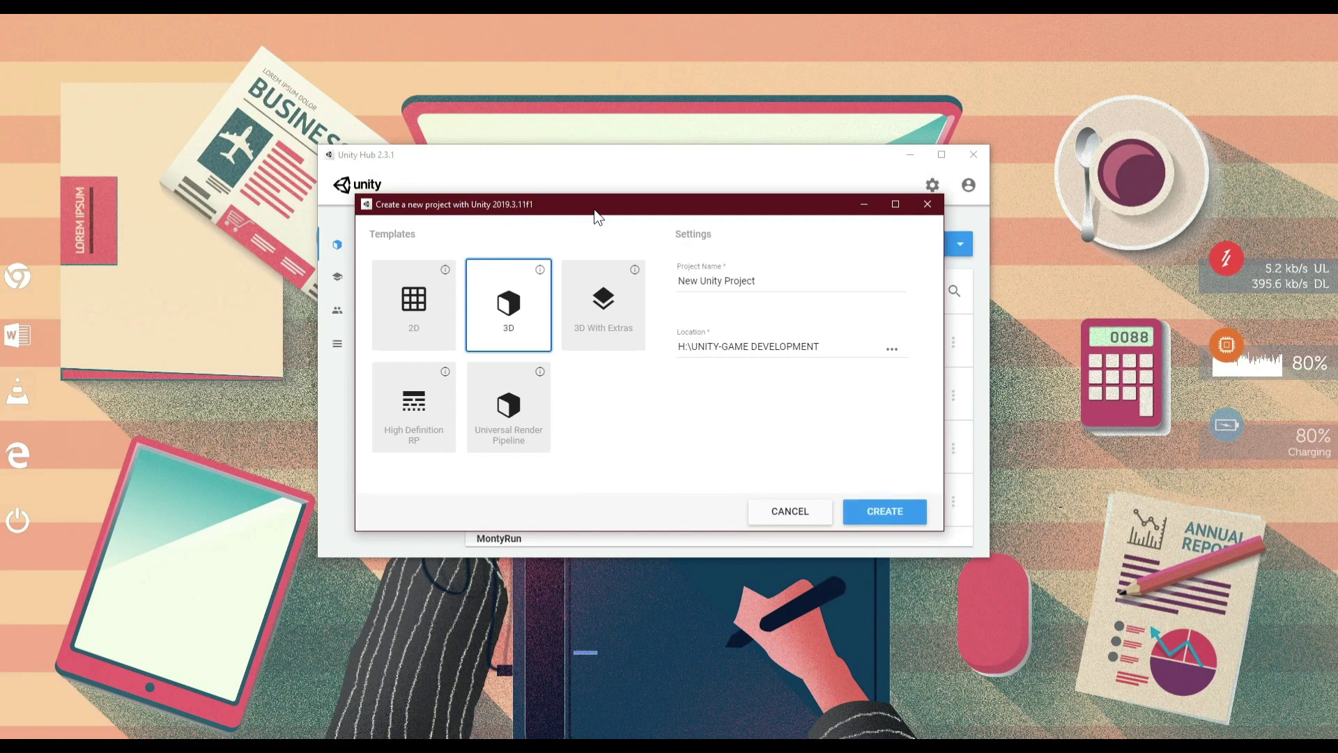
Step: Compare the 3D, High Definition RP and 3D With Extras templates, then settle on 2D
click(421, 315)
click(488, 315)
click(439, 377)
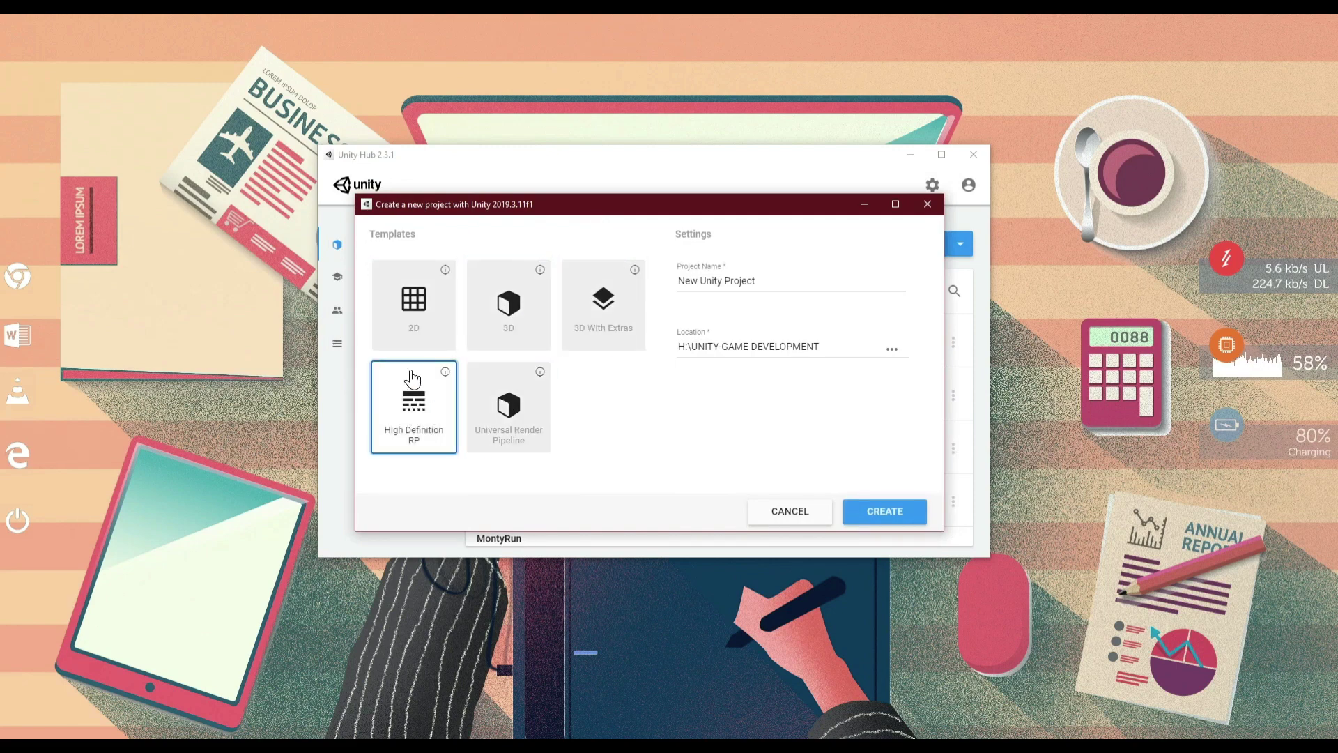
click(398, 328)
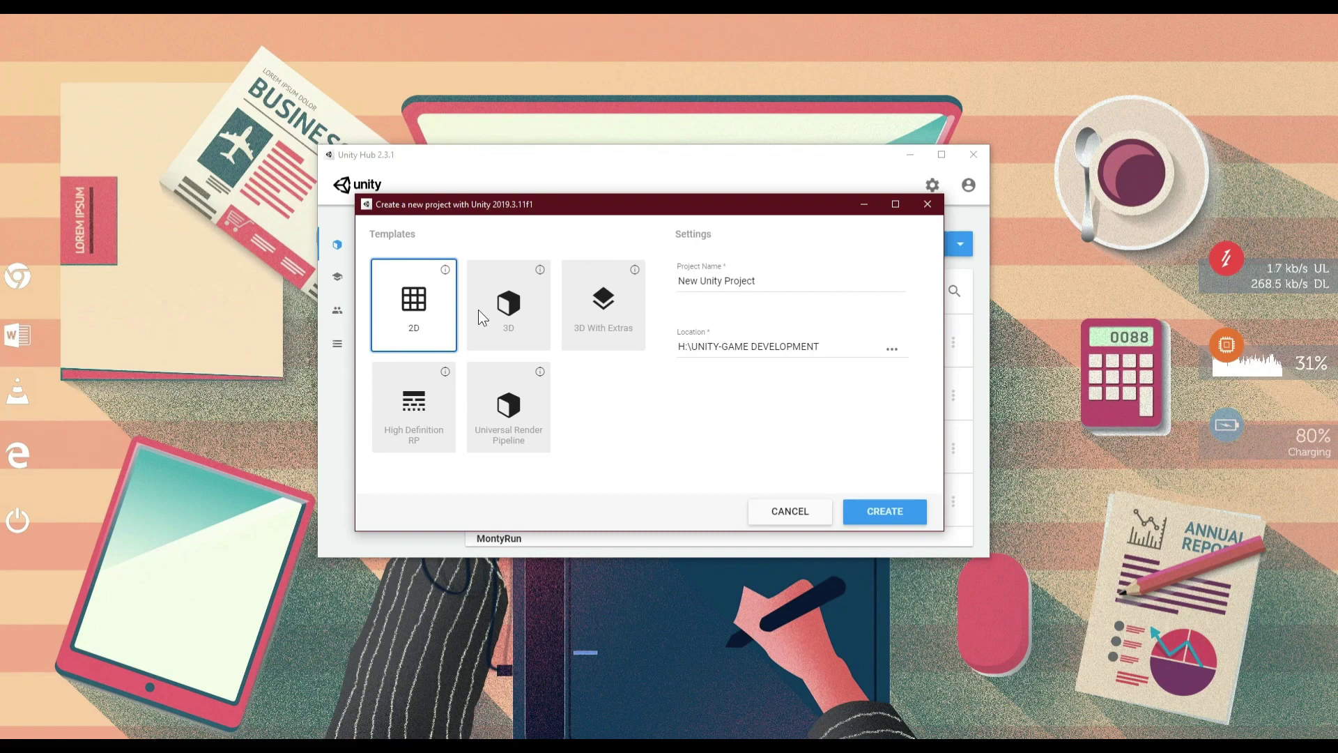
click(510, 310)
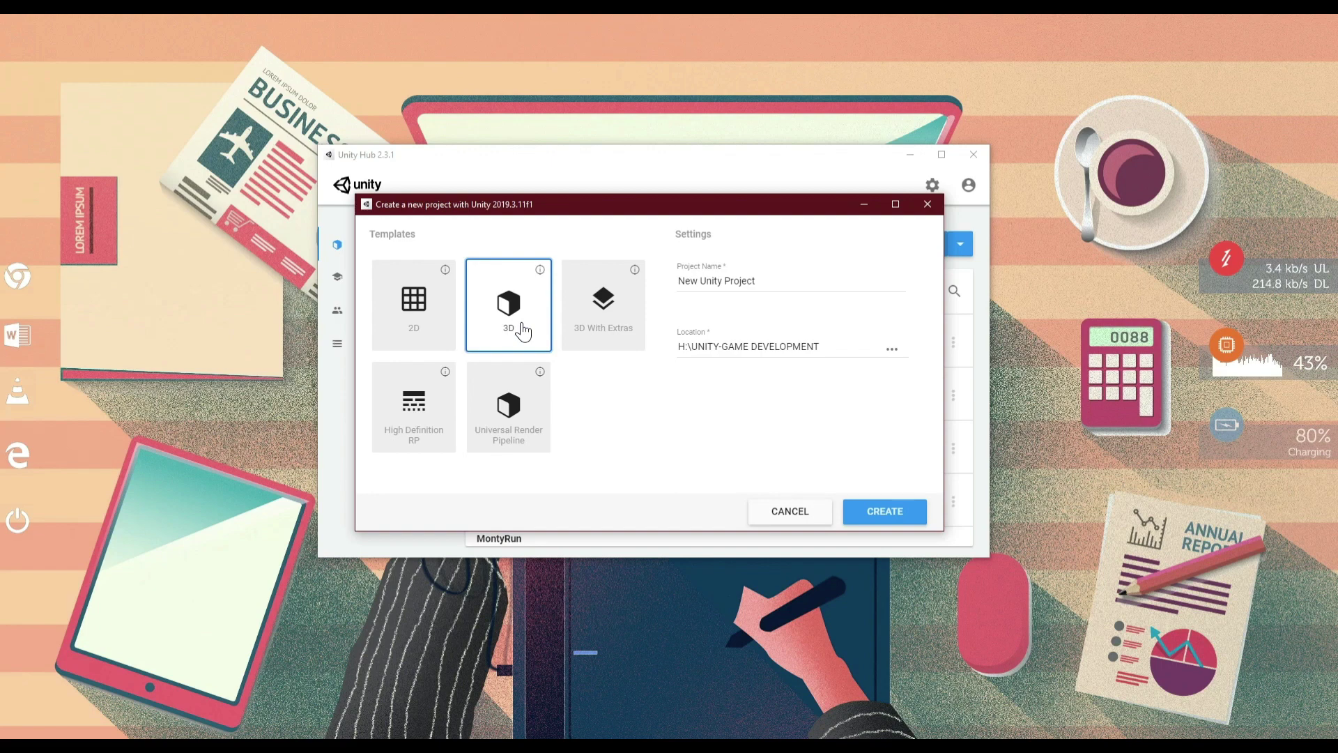
click(602, 333)
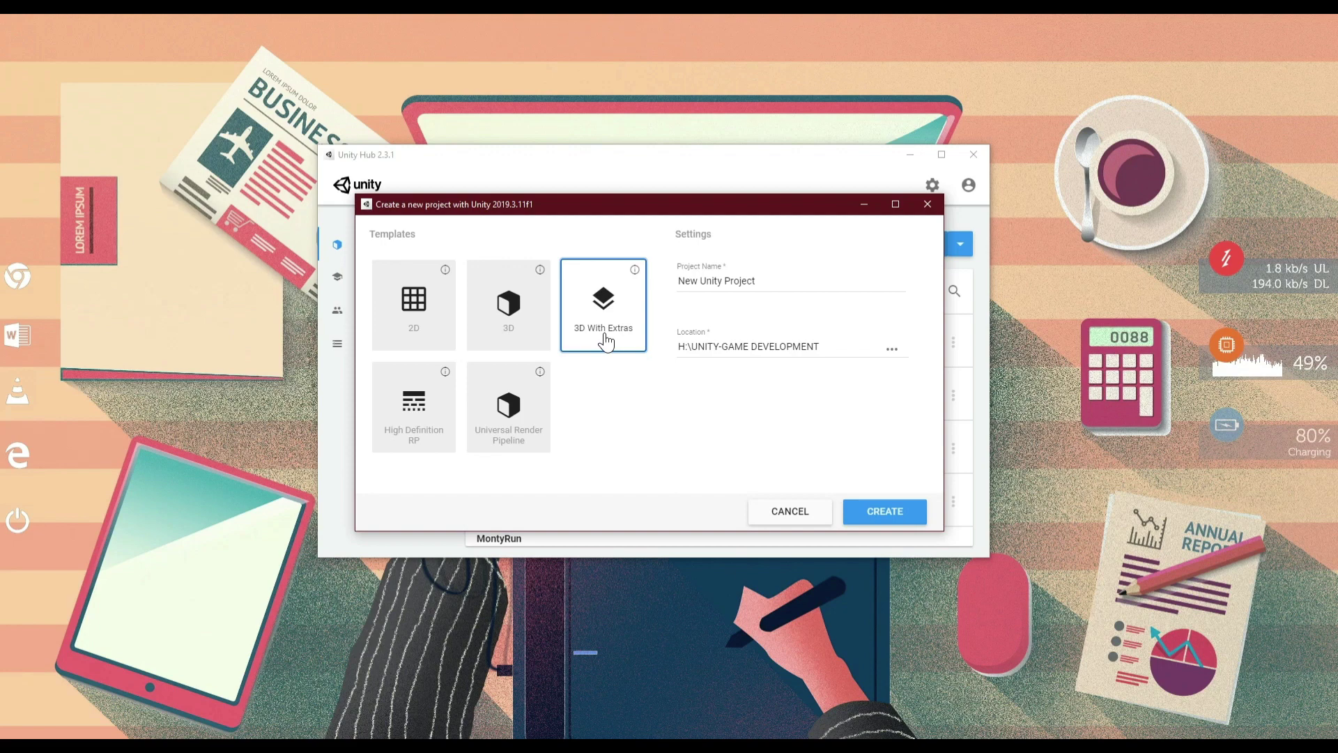
click(414, 322)
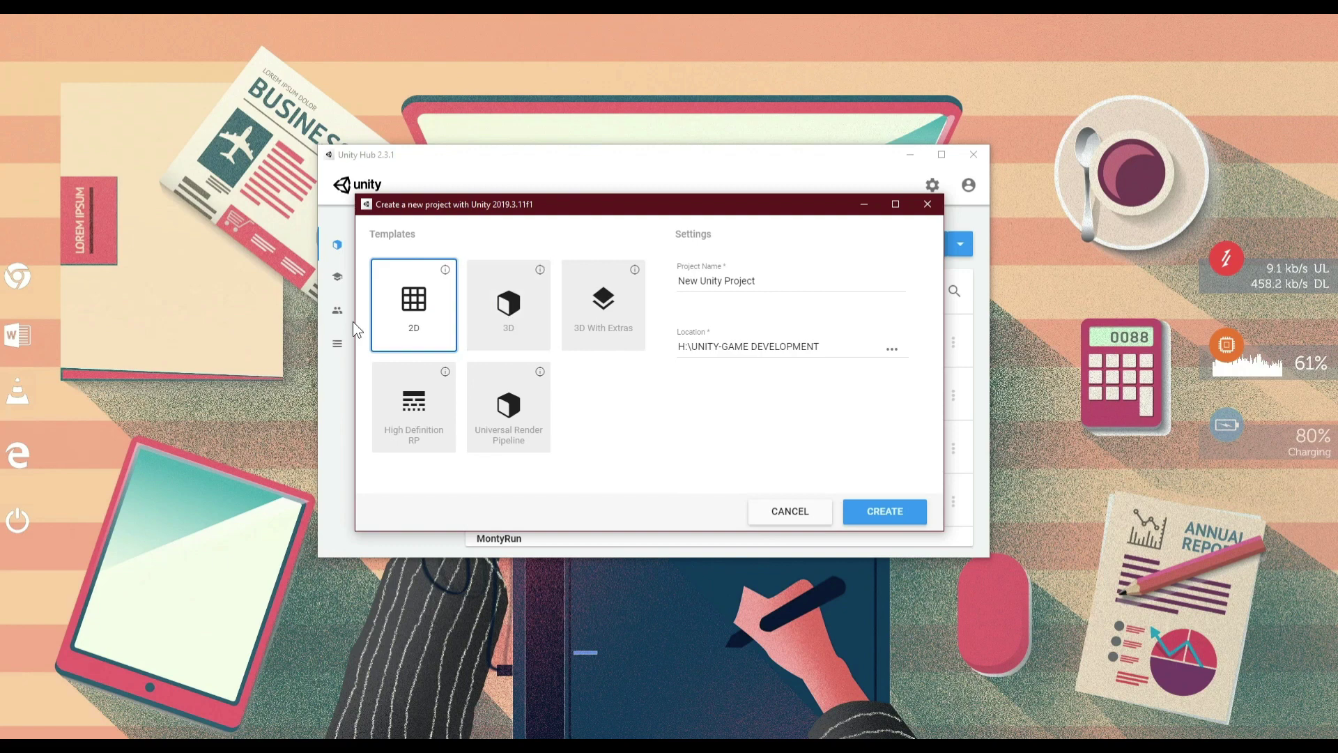
drag(783, 282, 650, 280)
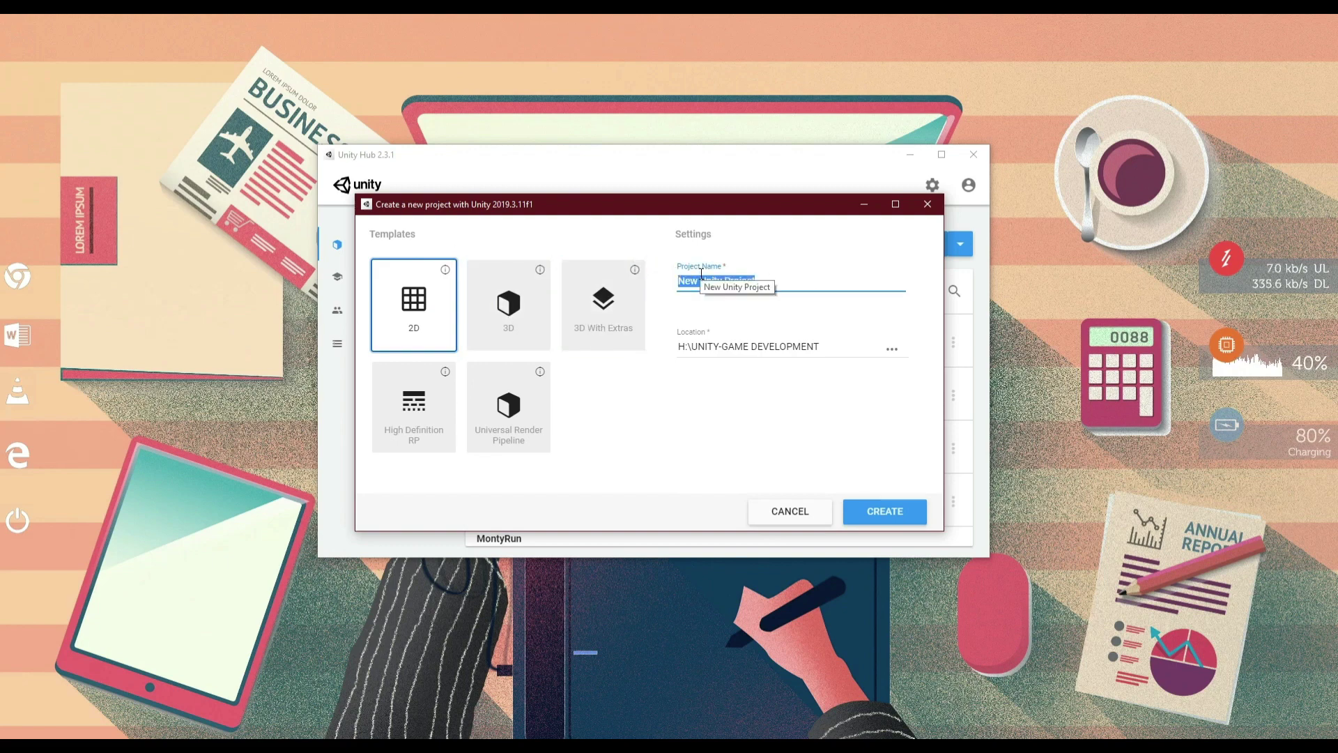
Step: Enter 'SampleProject' as the project name and create the project
text(SampleProject)
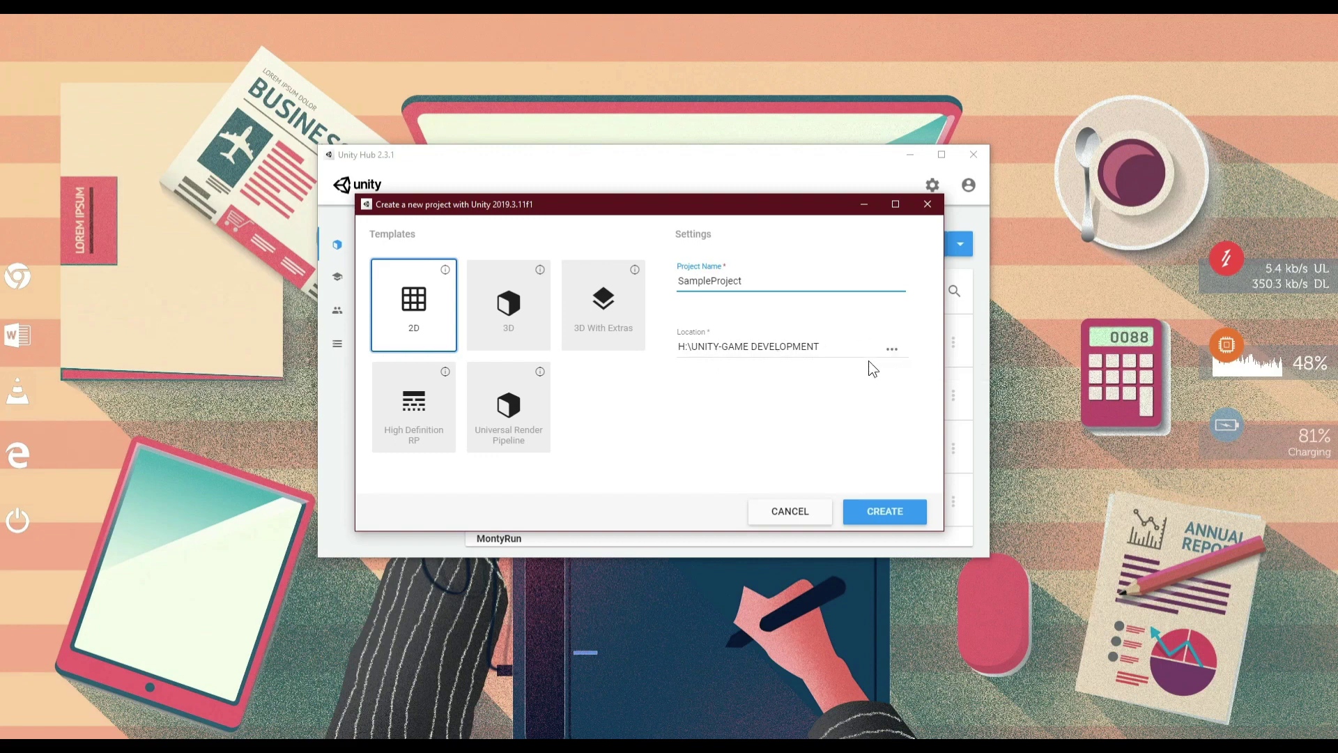
click(891, 515)
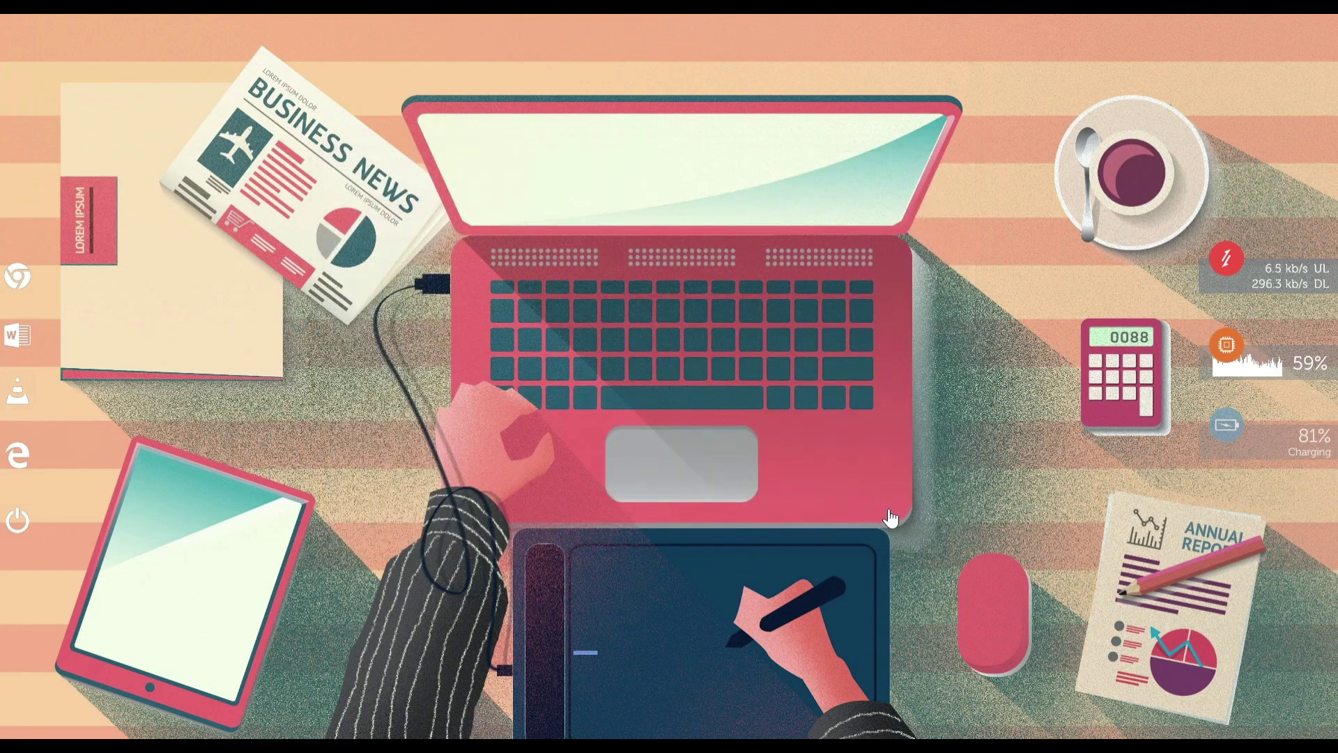
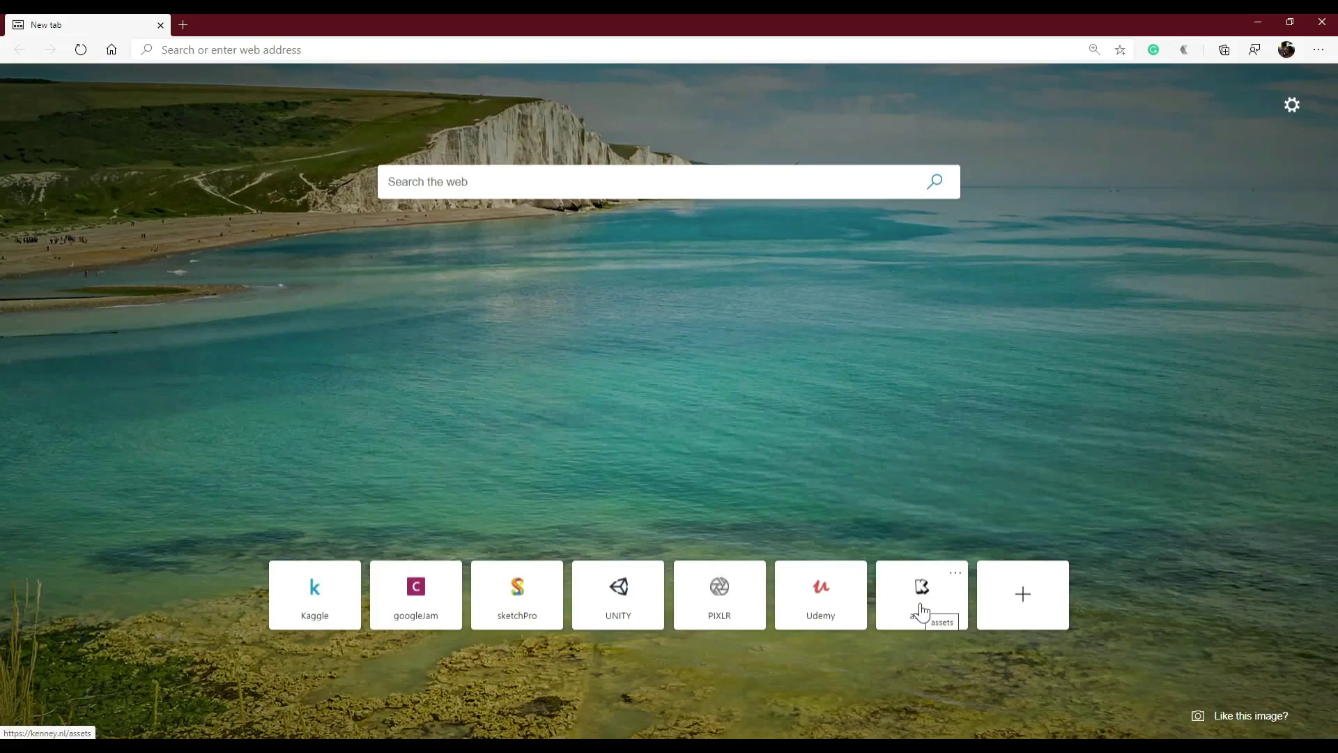
Step: Open the kenney.nl assets catalogue, browse the pack grid, and open Toon Characters 1
click(922, 602)
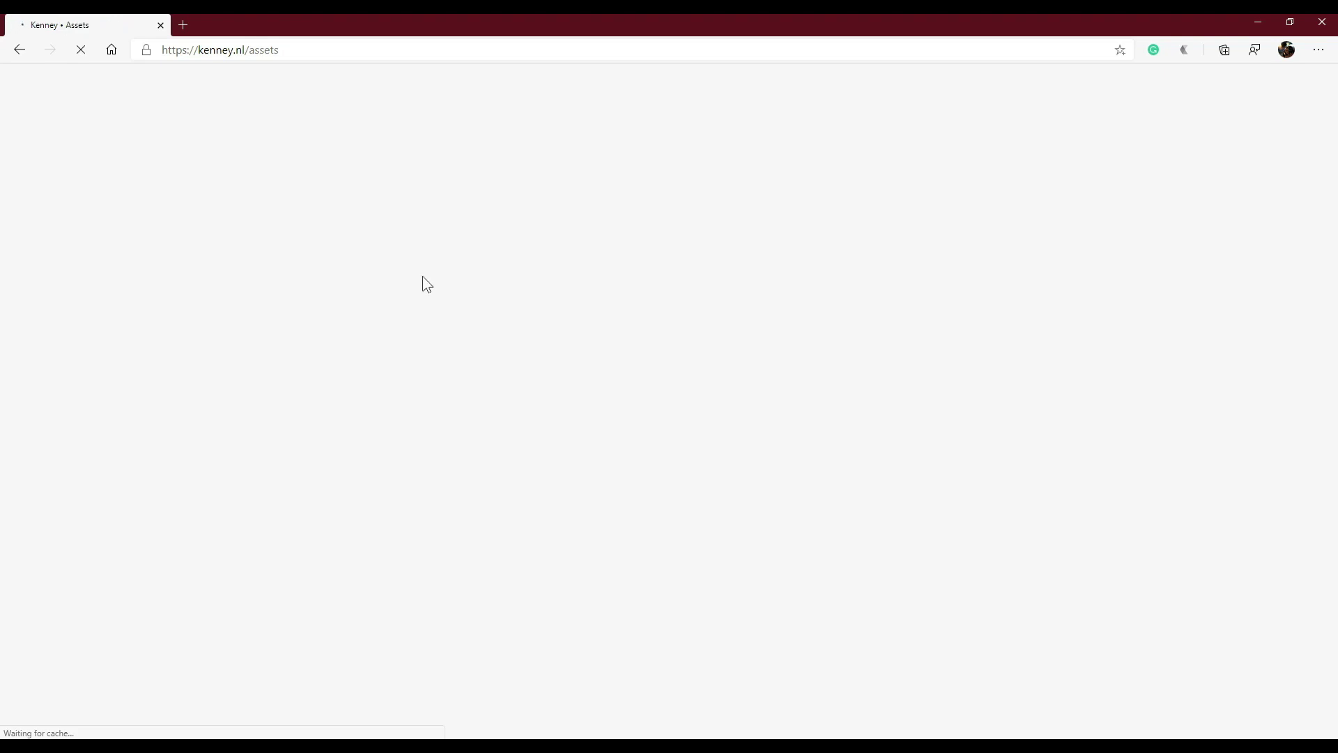
click(317, 51)
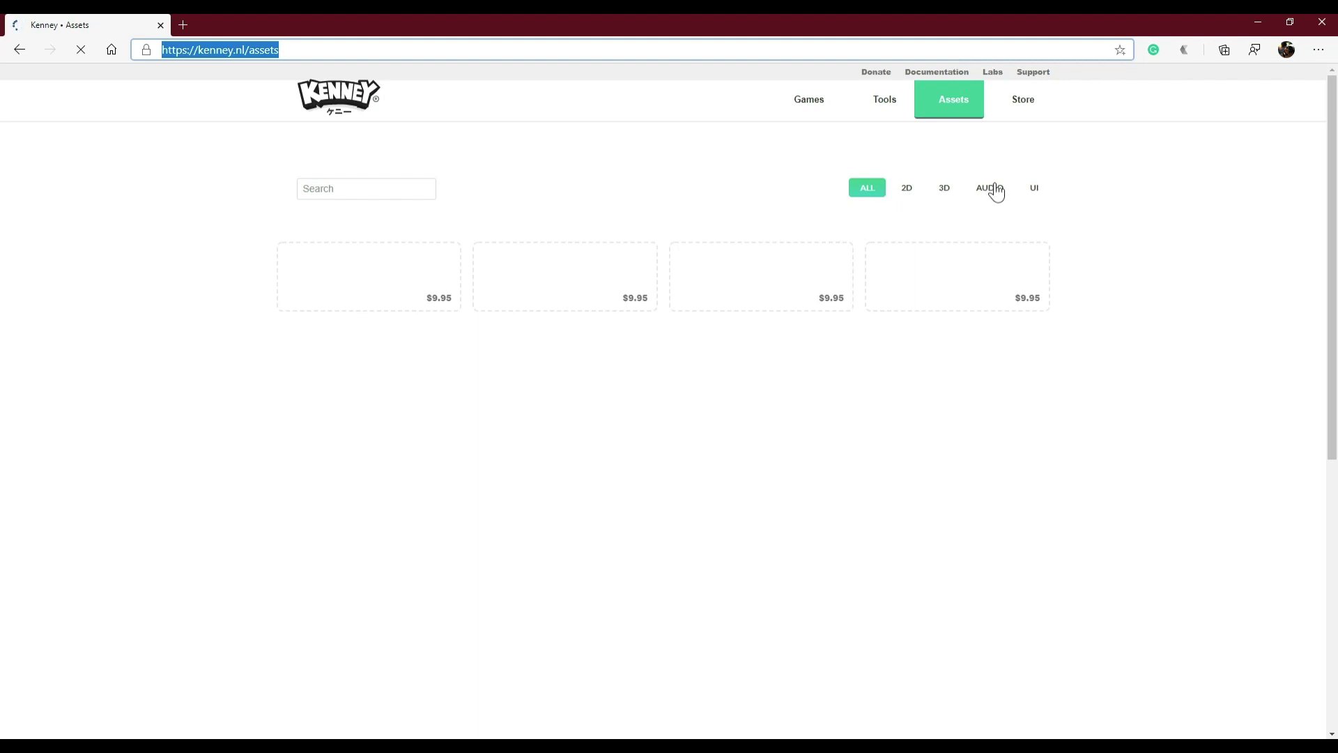
click(1045, 193)
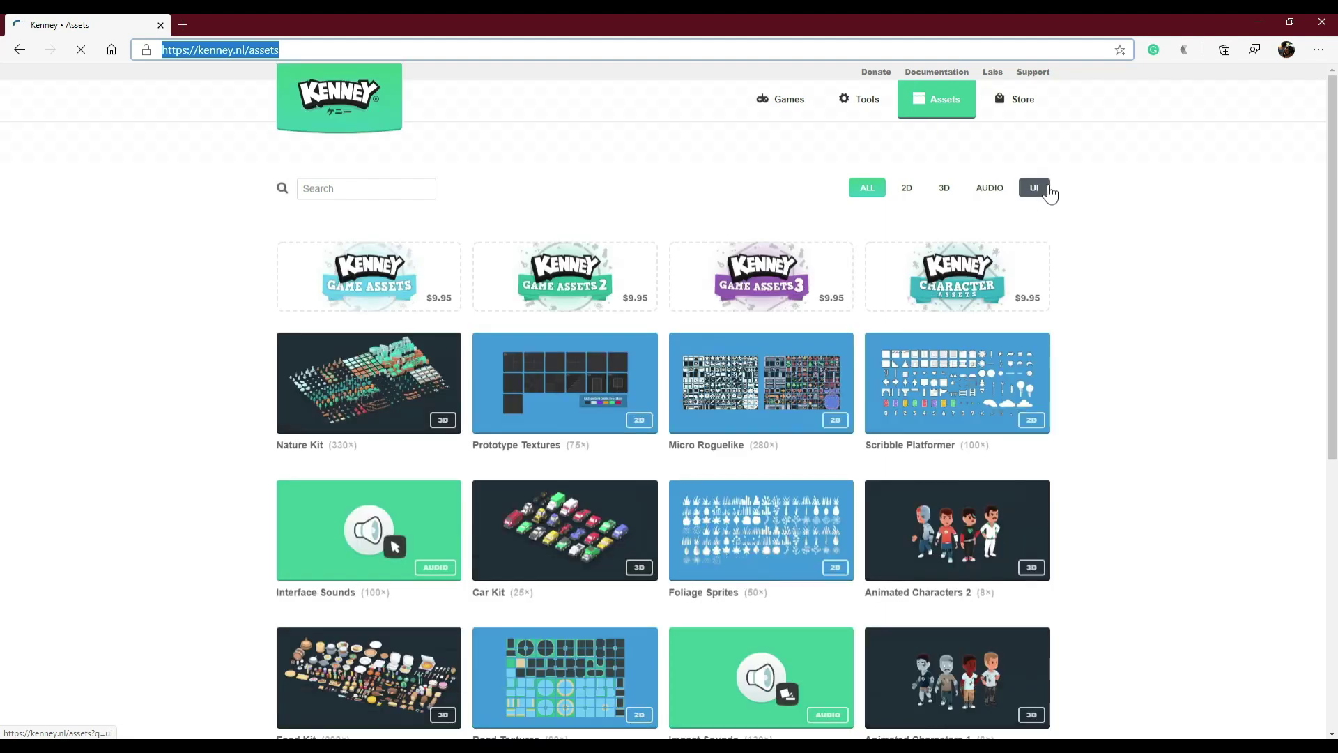
scroll(551, 558, down, 5)
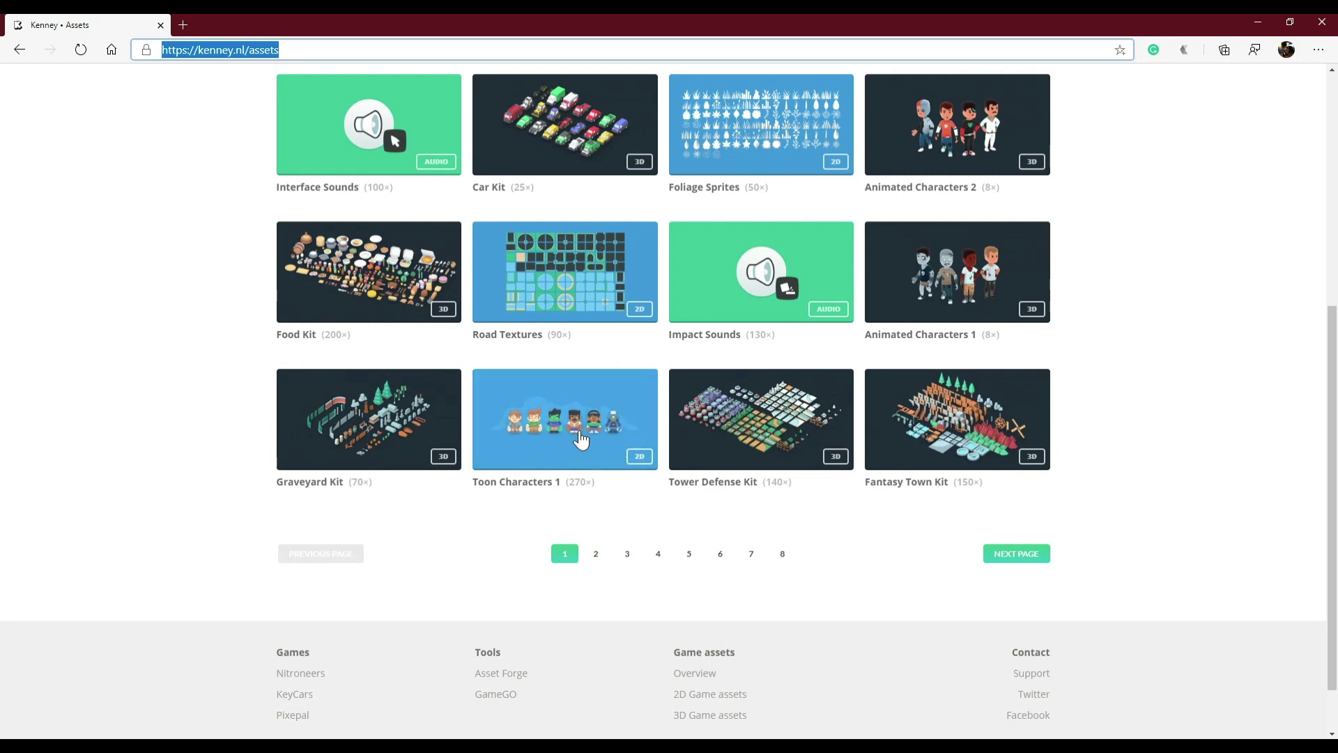
scroll(507, 561, up, 2)
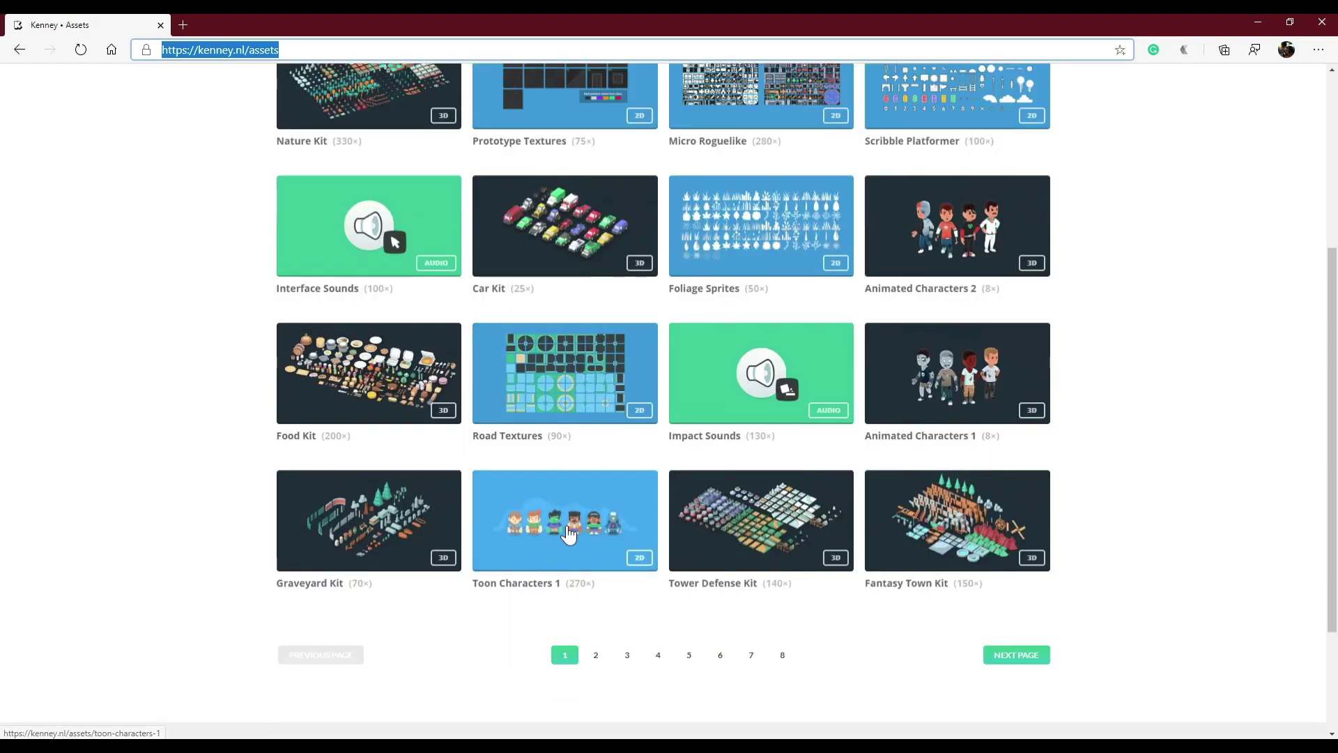
click(580, 531)
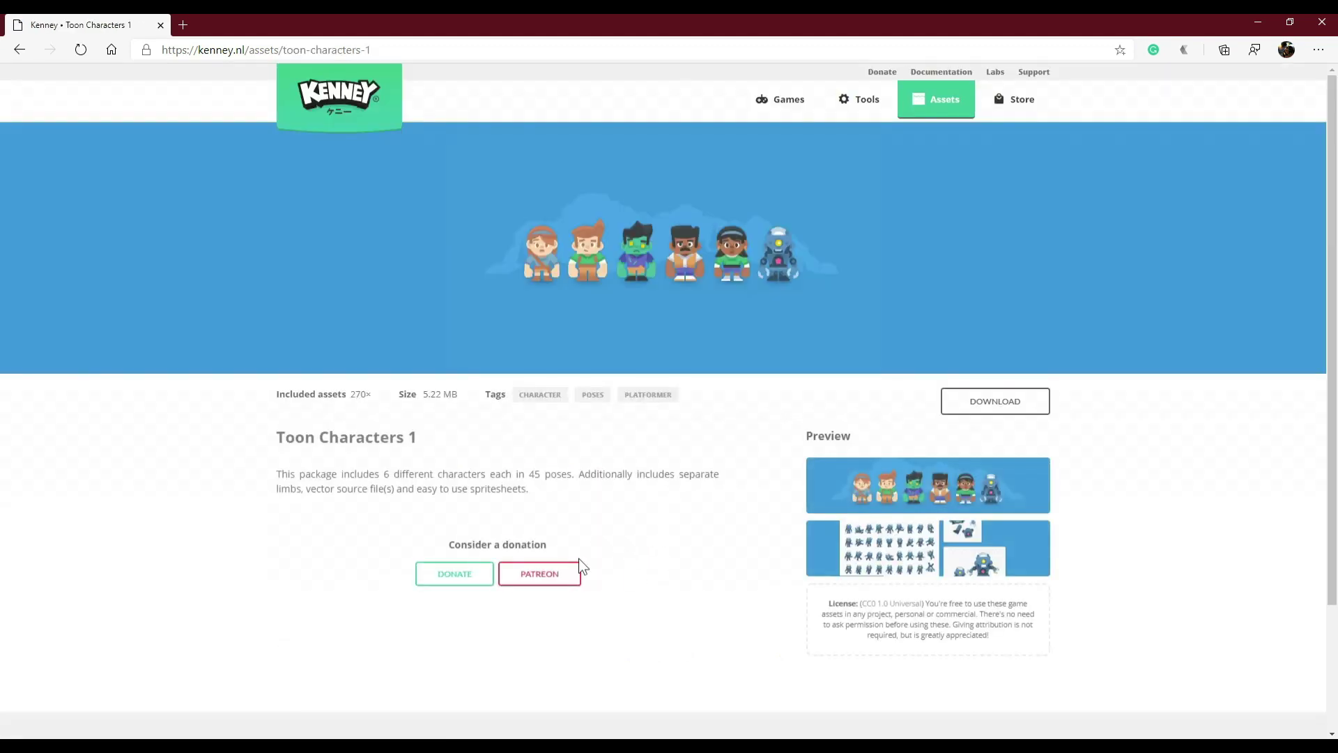
Step: Read through the Toon Characters 1 description, highlighting phrases like '45 poses'
drag(314, 474, 579, 514)
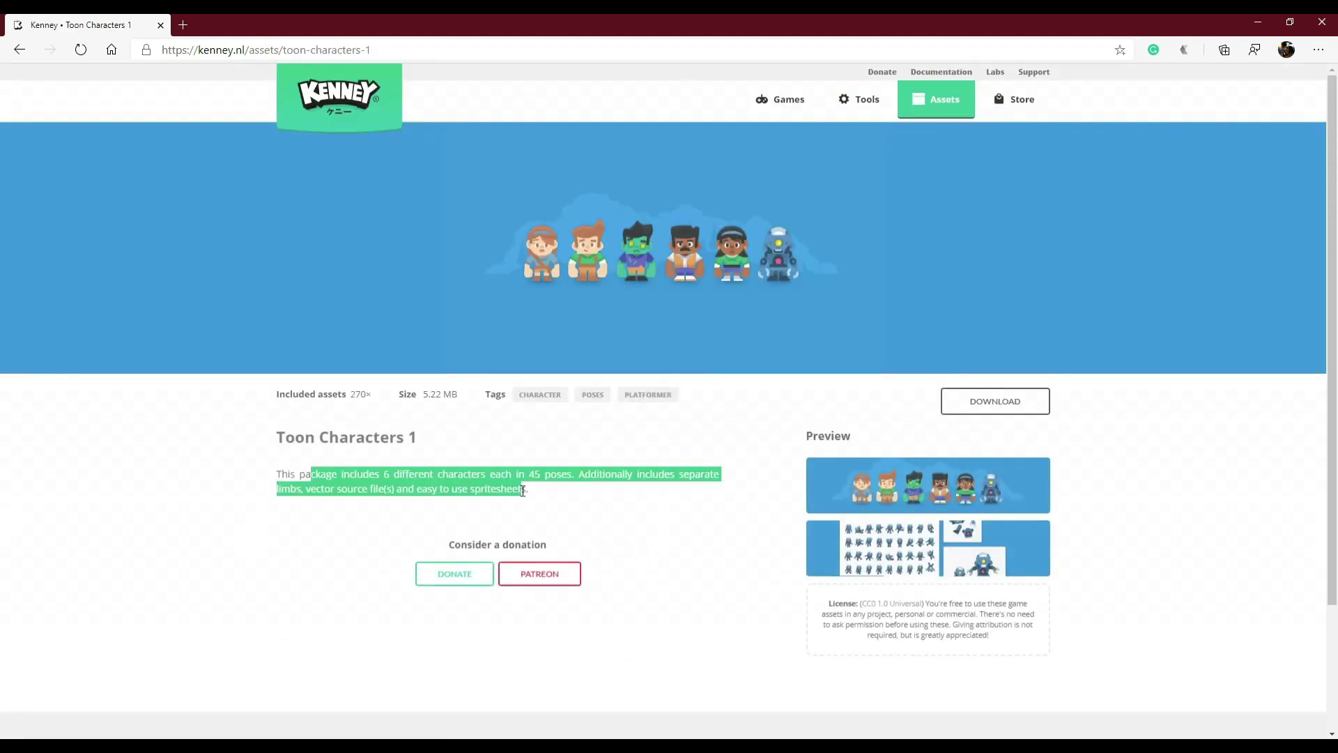
click(568, 513)
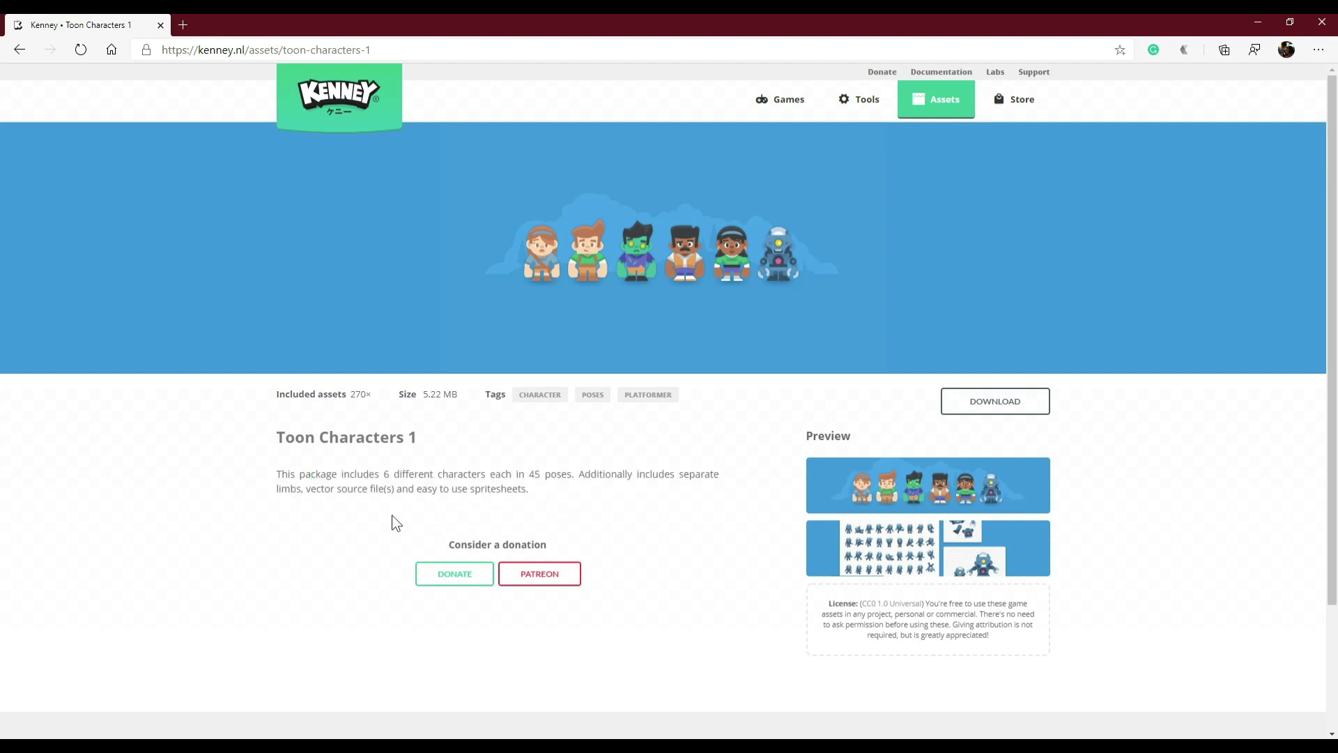
ctrl+scroll(390, 516, up, 1)
ctrl+scroll(392, 515, up, 1)
drag(324, 574, 394, 575)
drag(495, 576, 552, 579)
click(517, 580)
click(509, 577)
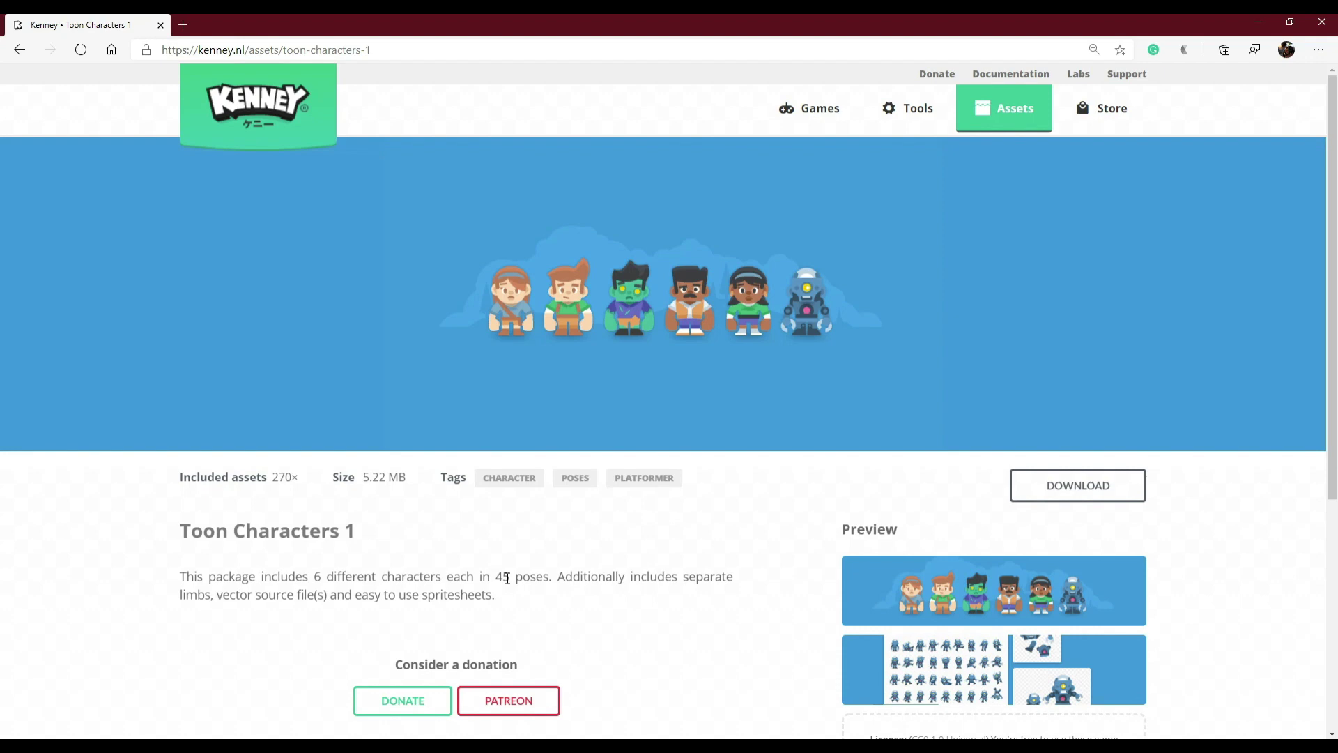
drag(493, 580, 541, 579)
scroll(551, 600, down, 1)
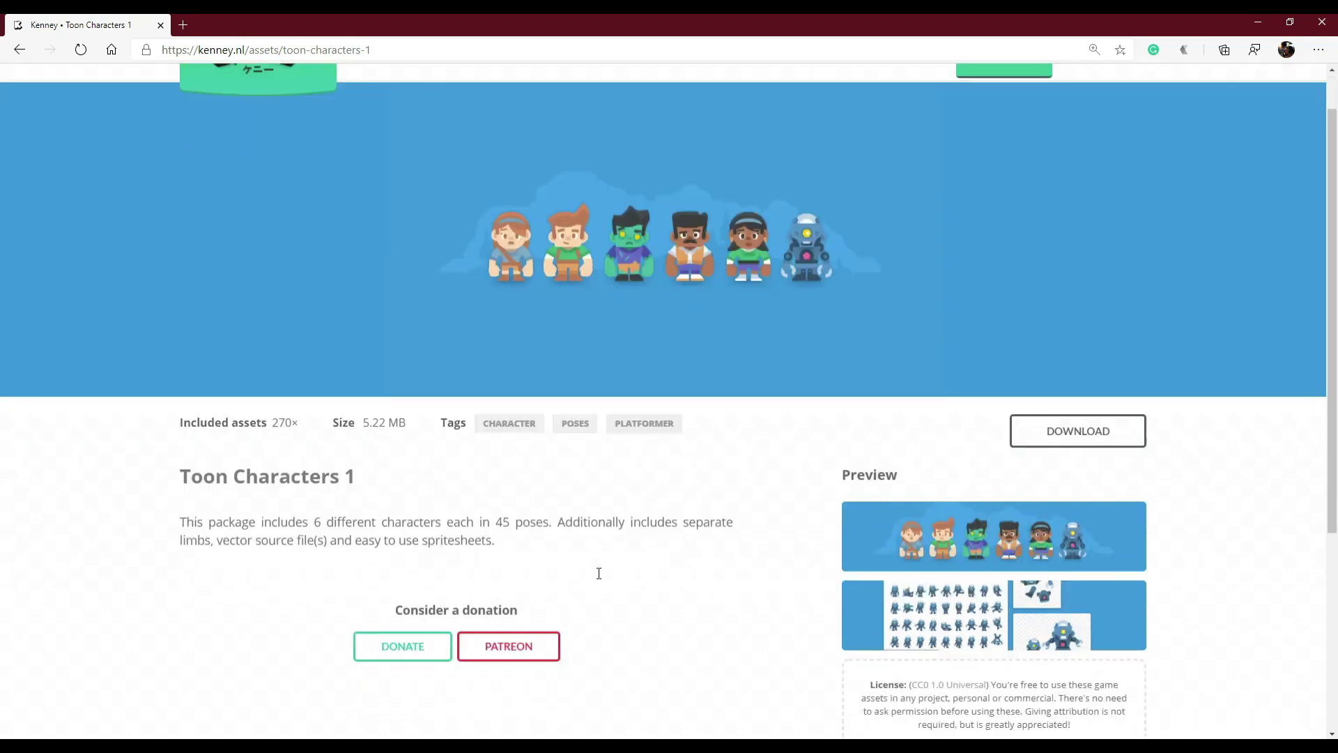
drag(583, 476, 703, 476)
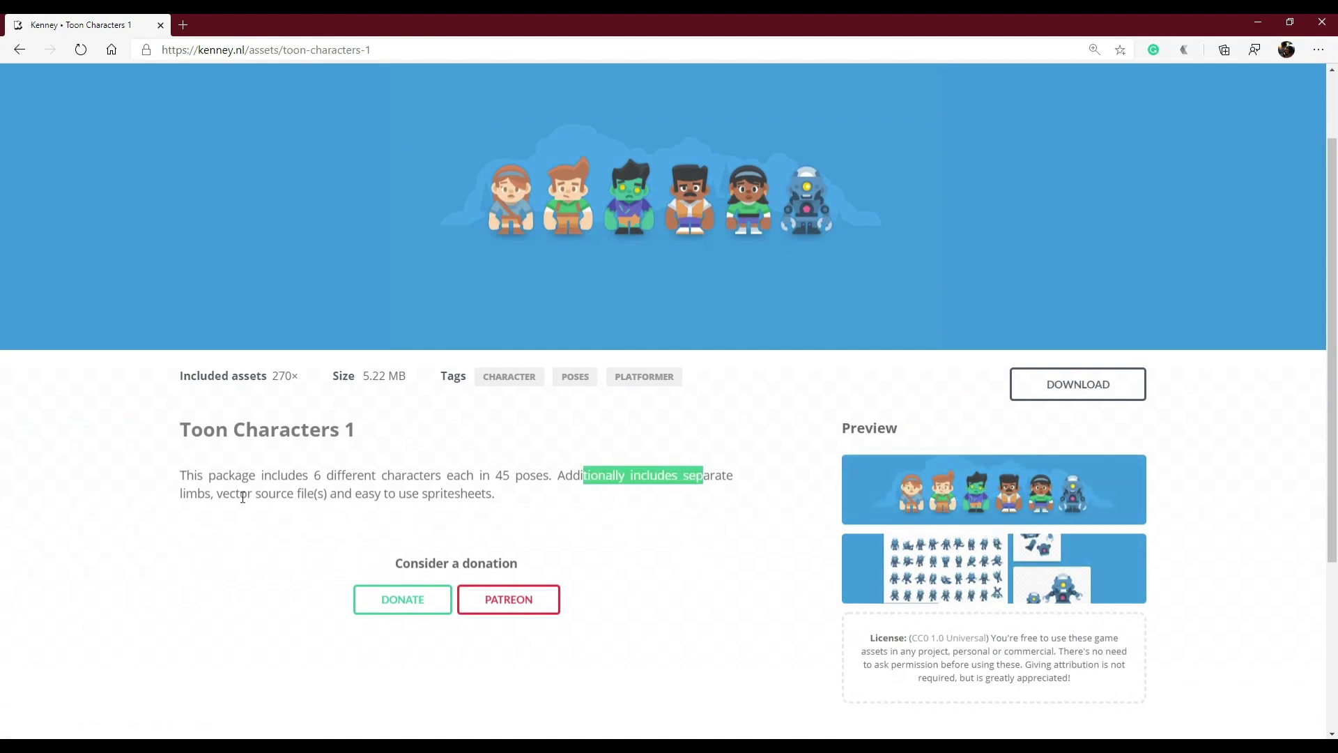
drag(239, 494, 456, 524)
click(587, 530)
scroll(912, 563, down, 1)
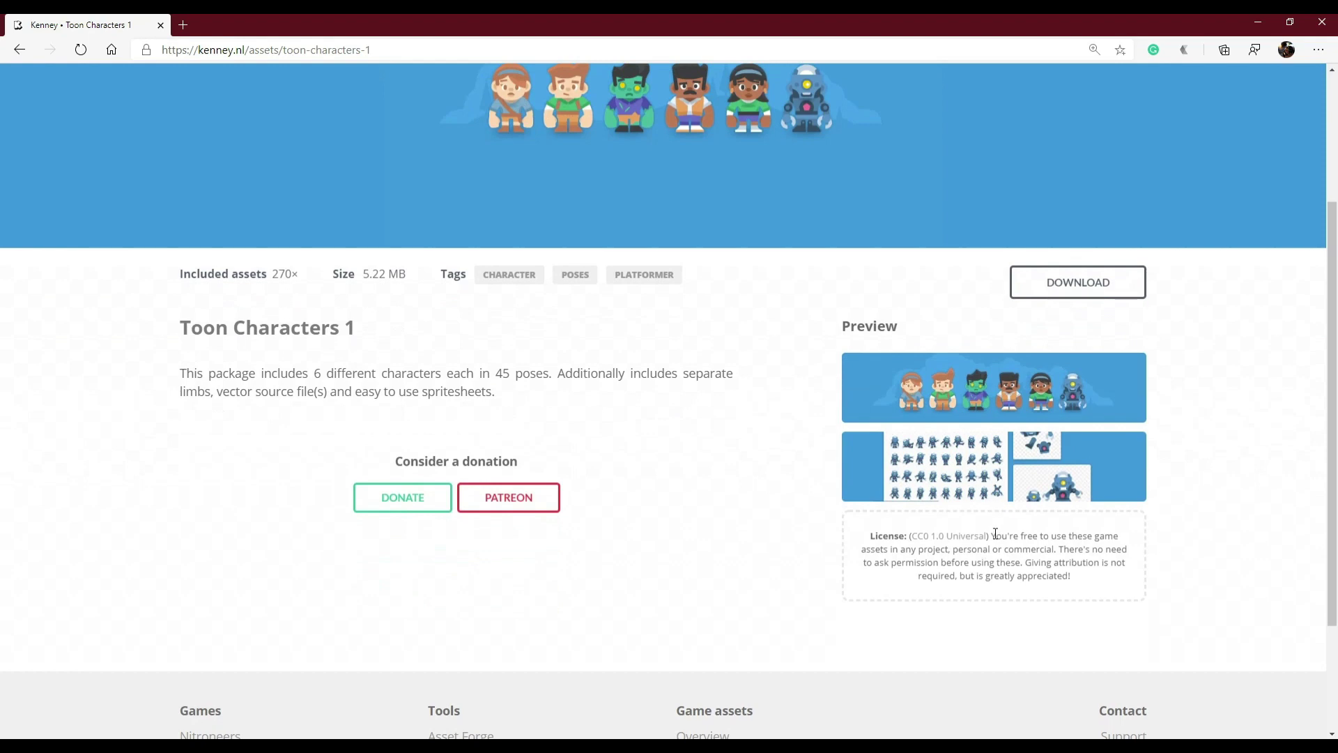
Step: Read the pack's CC0 licence terms, including the attribution sentence
mouse_move(997, 536)
mouse_down()
mouse_move(965, 545)
mouse_move(1056, 550)
mouse_up()
click(946, 563)
drag(873, 533, 1067, 577)
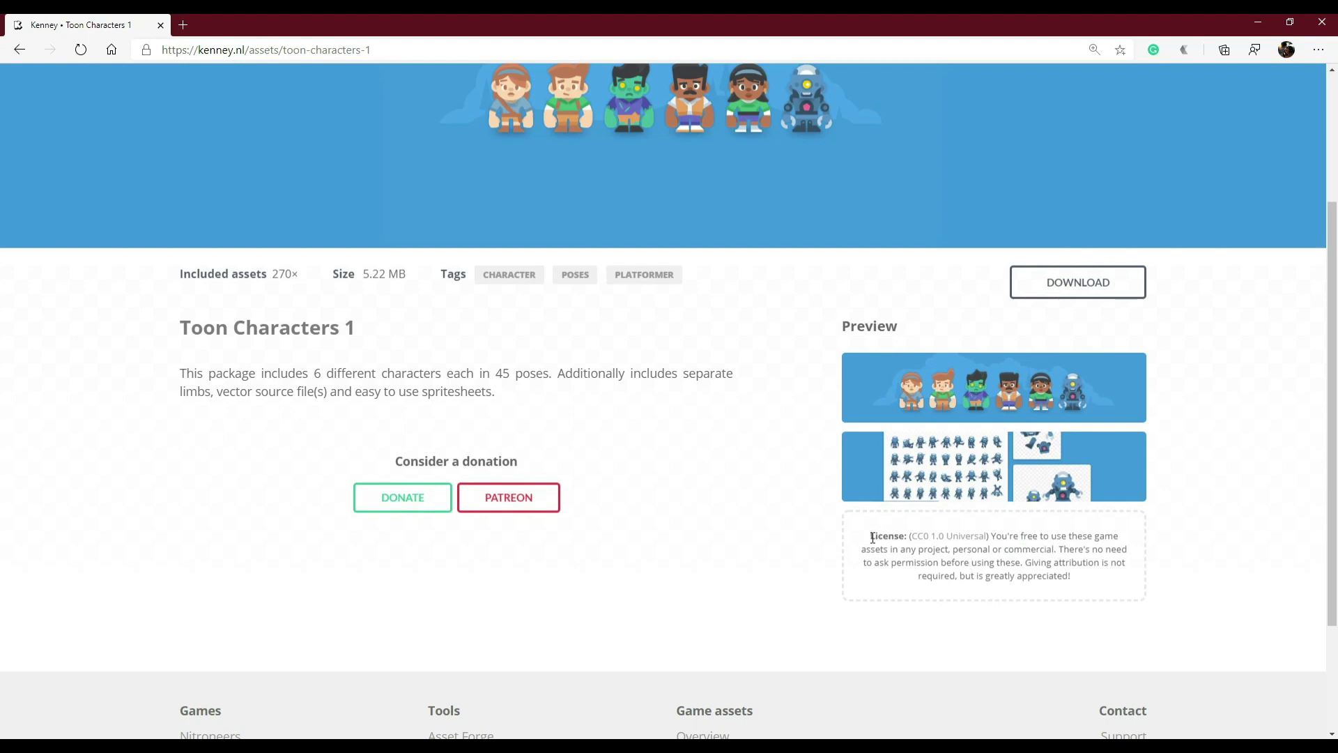
click(1082, 598)
drag(1026, 562, 1076, 579)
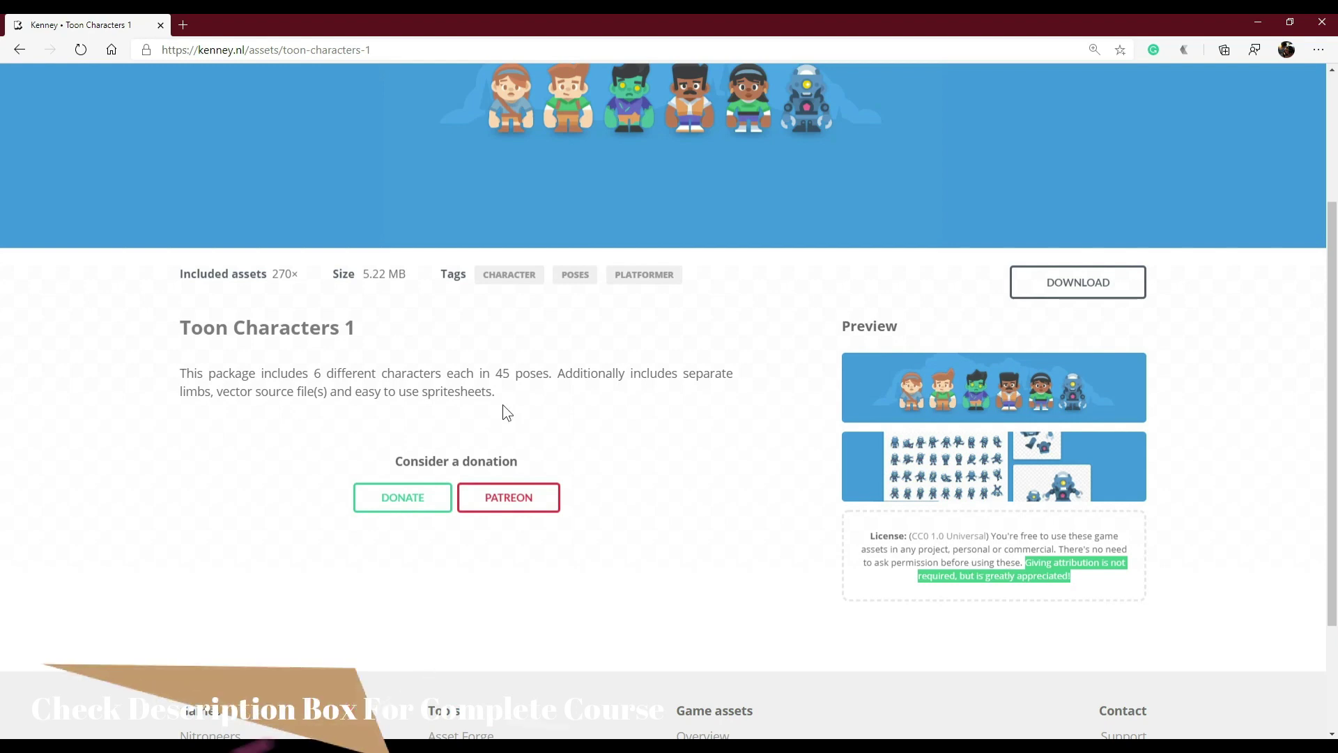
drag(196, 331, 361, 331)
click(370, 216)
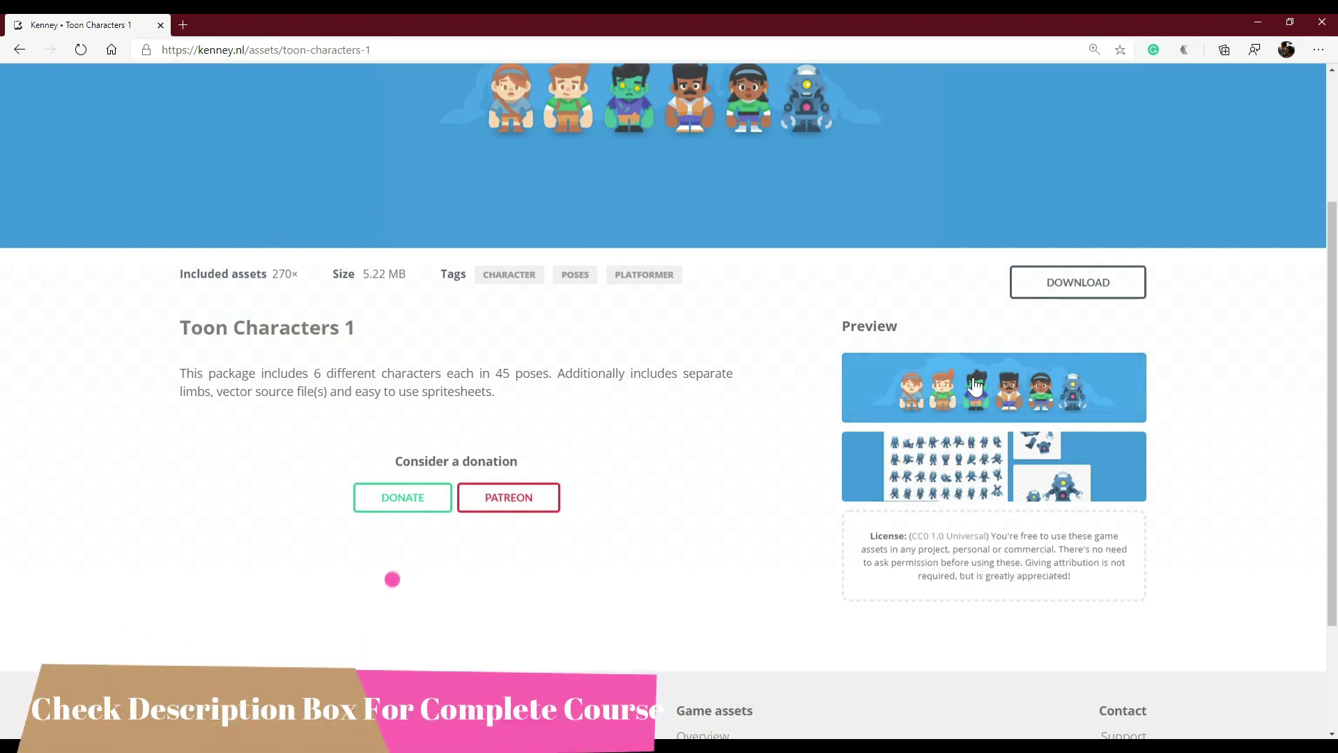
Step: Download the Toon Characters 1 pack and return to the asset catalogue
click(1072, 284)
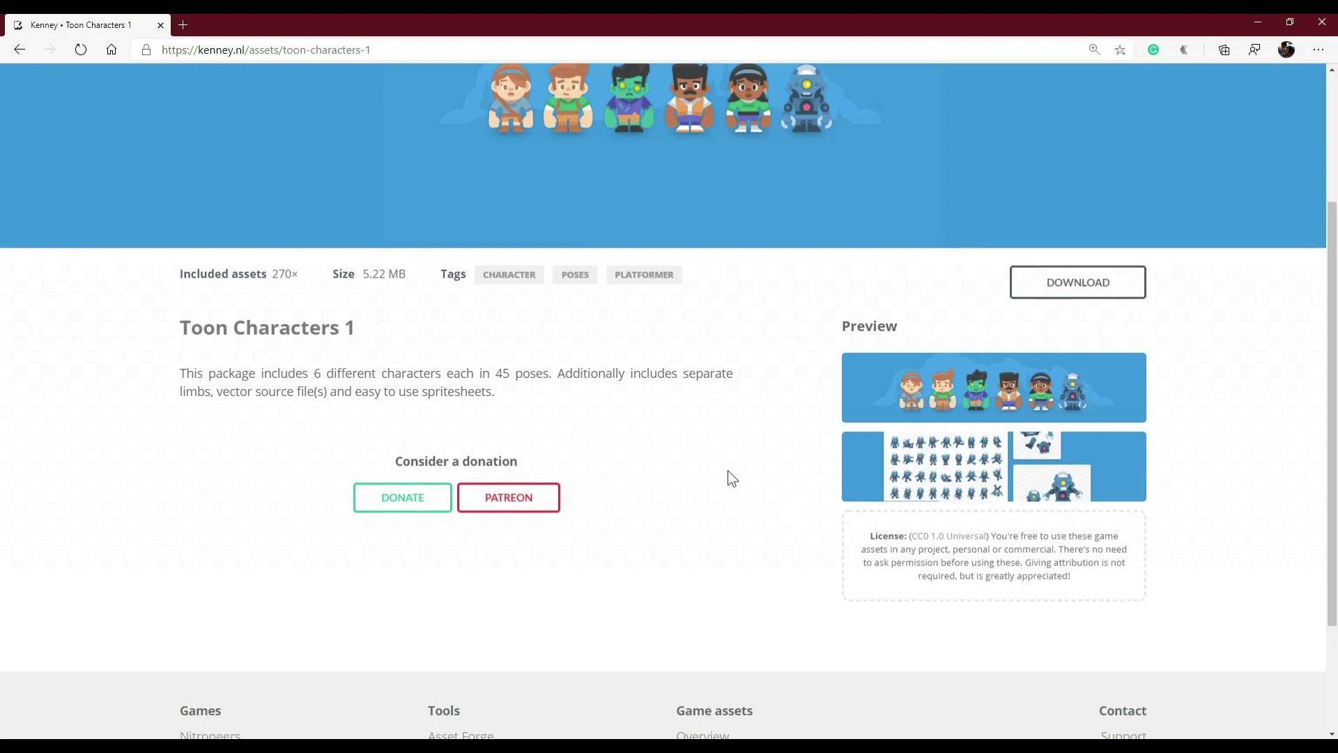
scroll(669, 502, up, 3)
triple_click(348, 480)
click(425, 526)
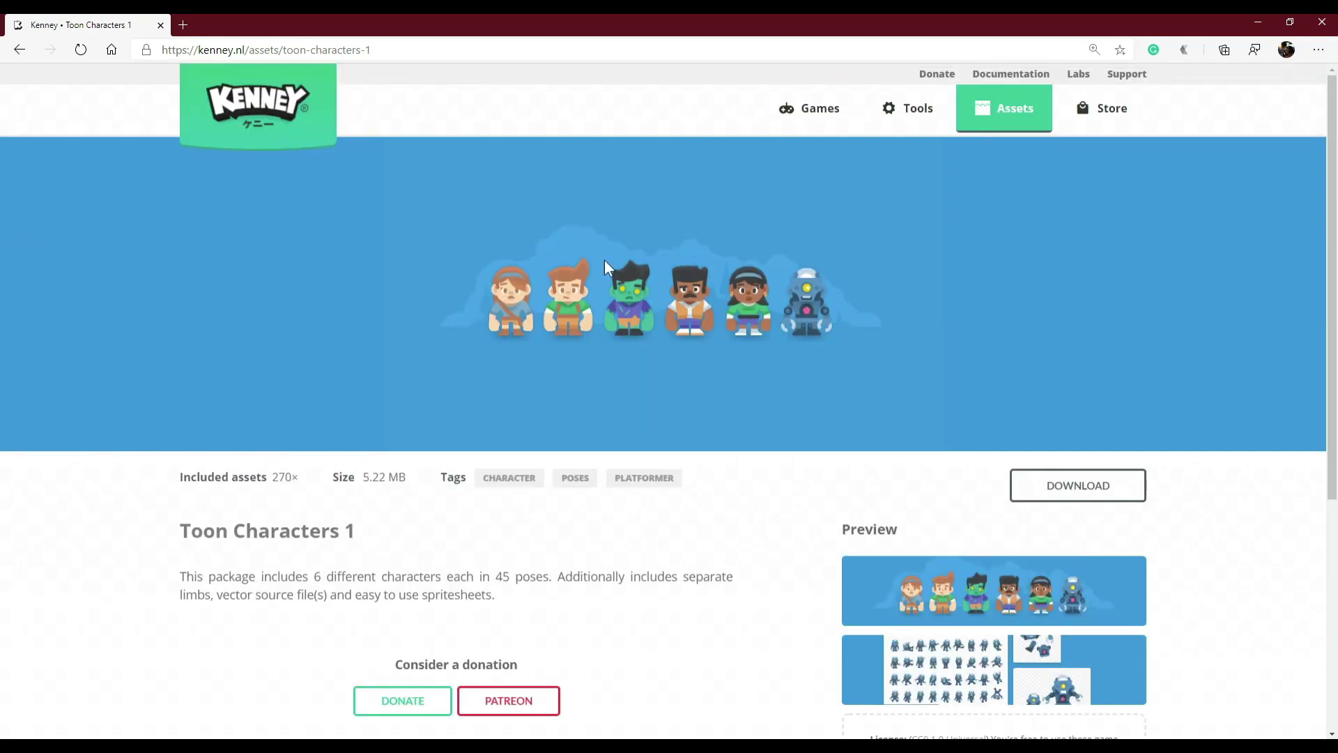
click(19, 49)
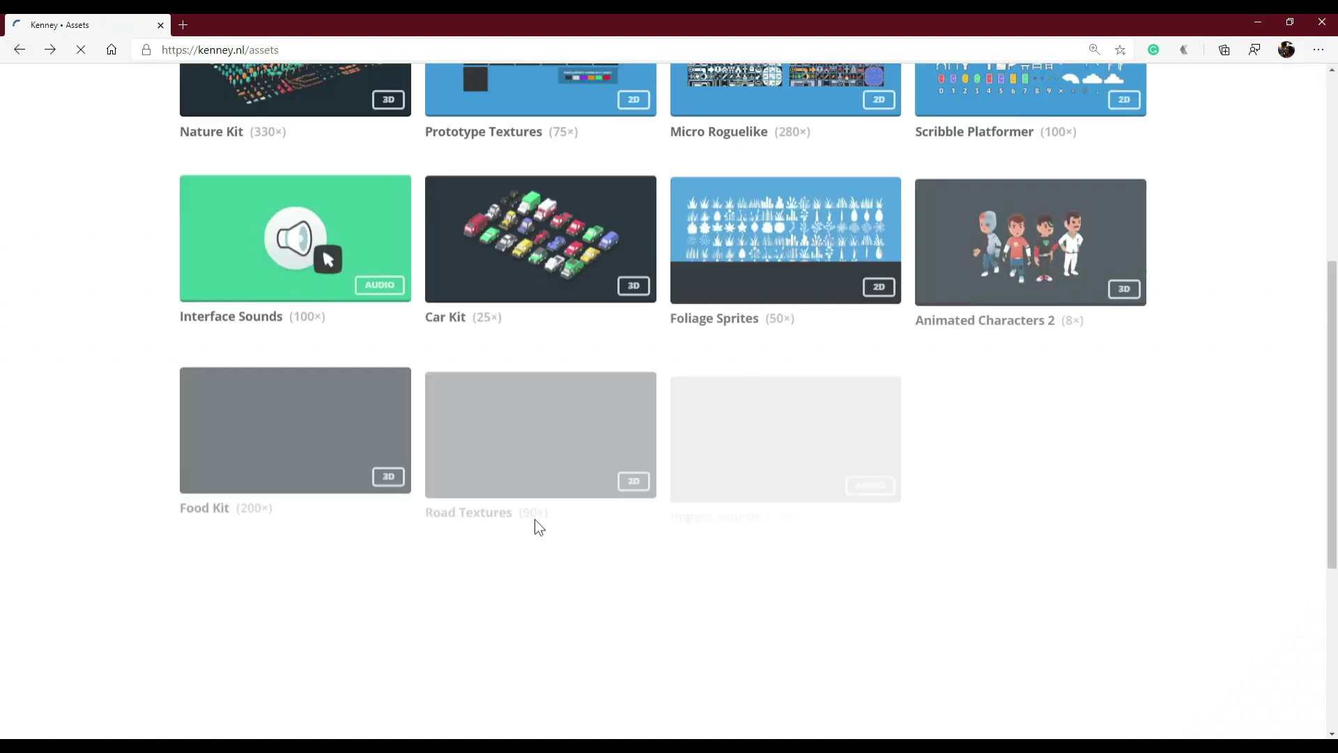
scroll(950, 556, down, 3)
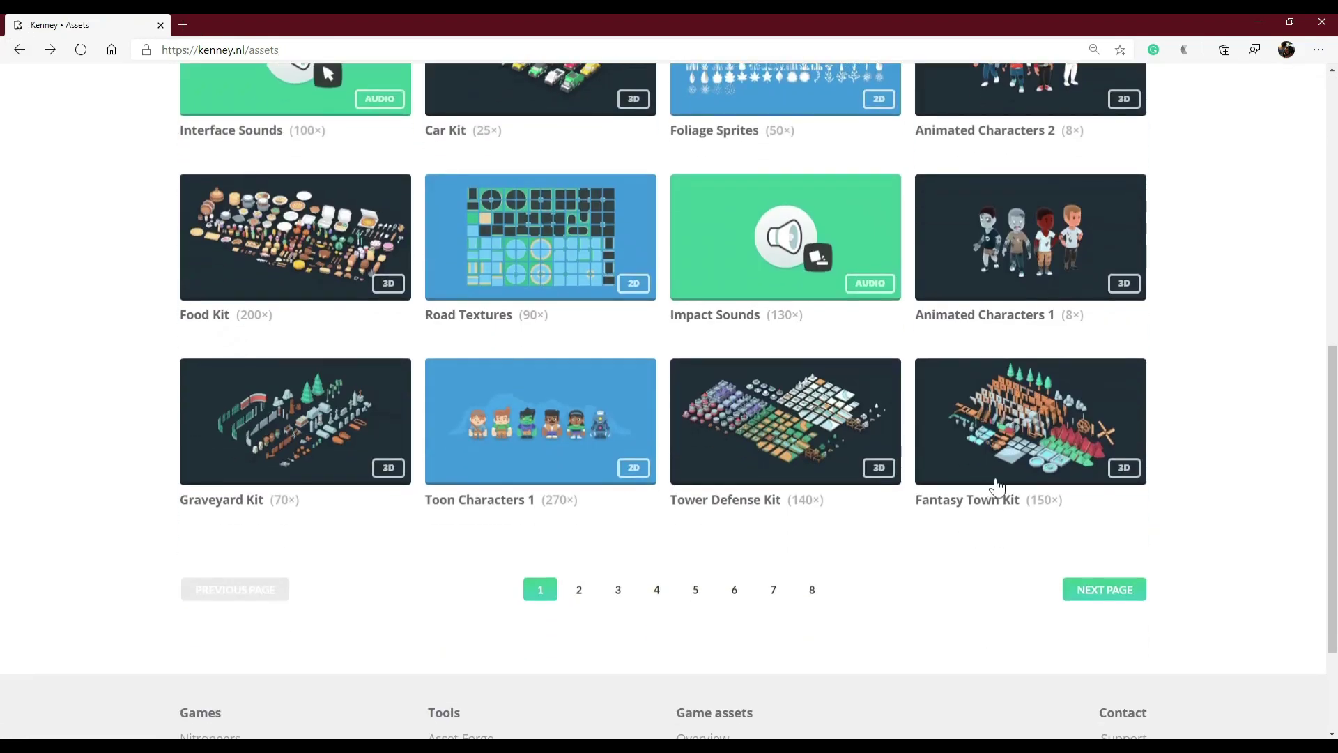
click(1019, 427)
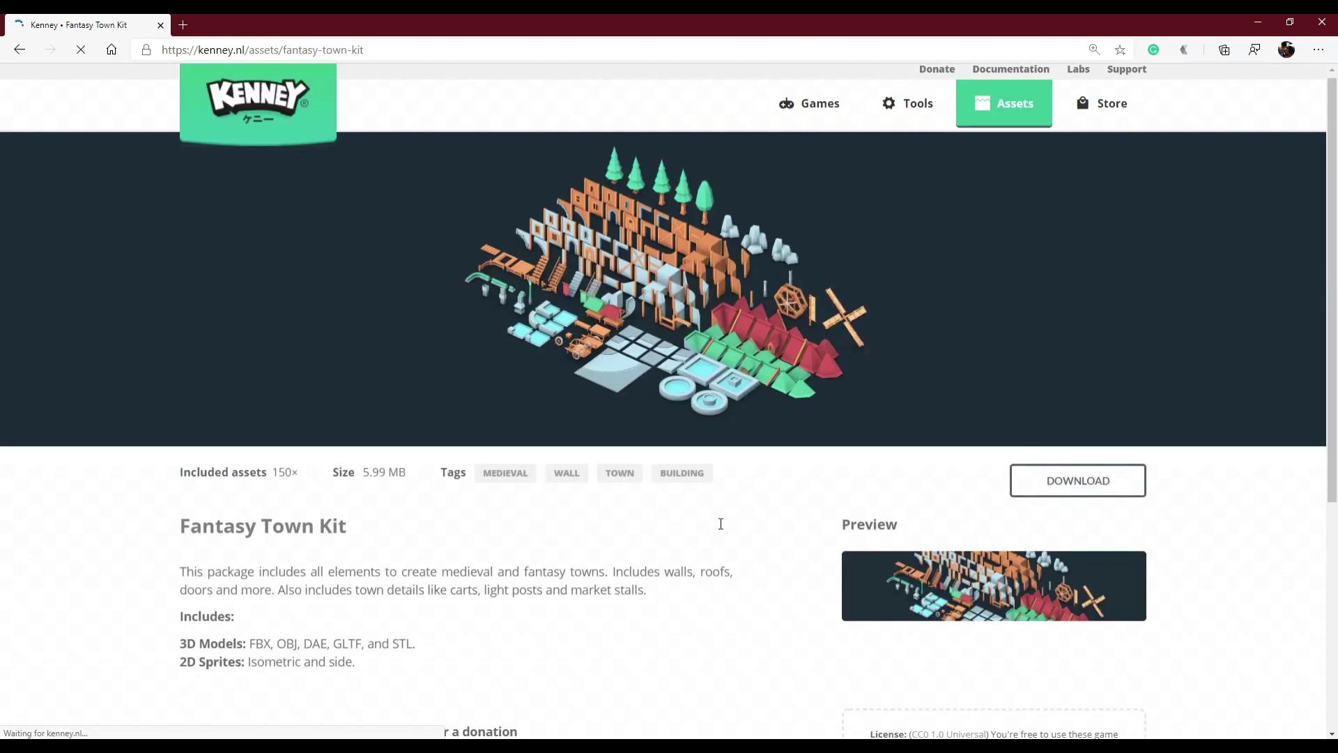
scroll(629, 503, down, 3)
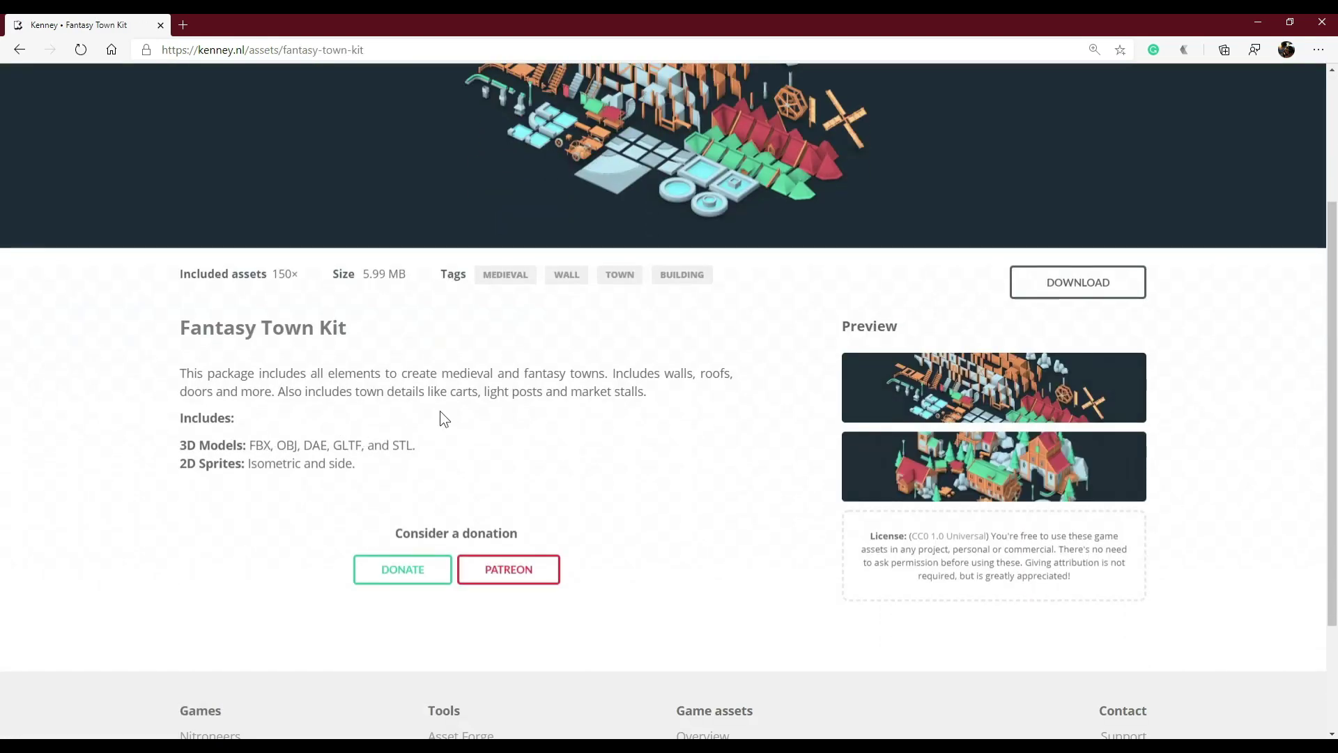
scroll(633, 230, up, 3)
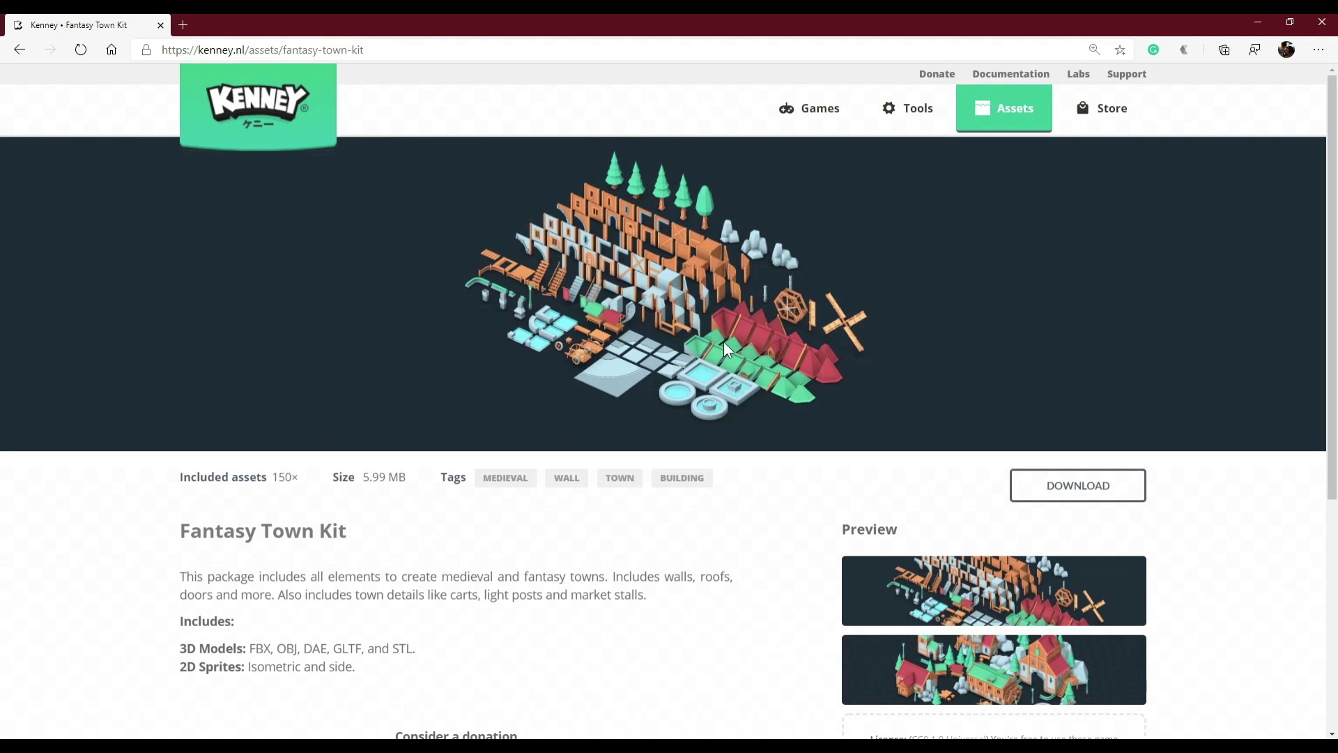
scroll(721, 350, down, 2)
scroll(669, 262, up, 2)
scroll(582, 390, down, 3)
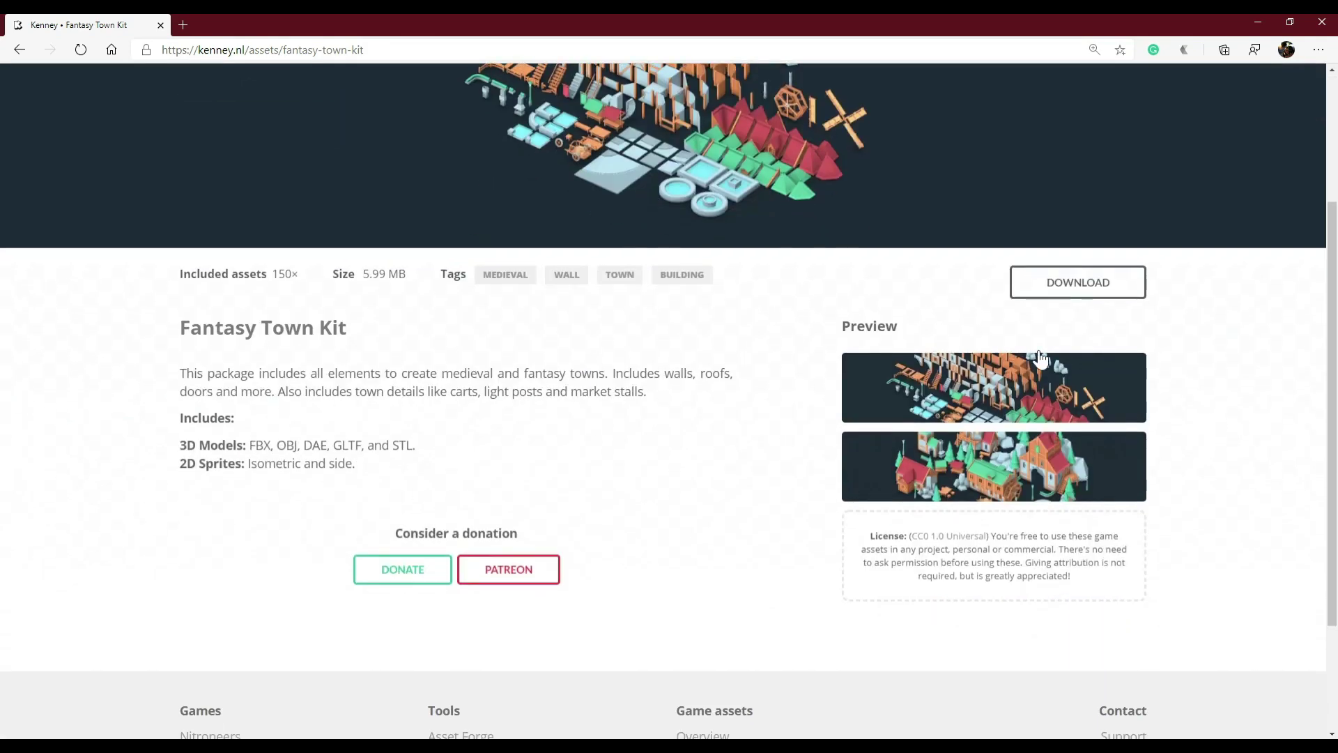
click(1077, 284)
scroll(637, 429, up, 3)
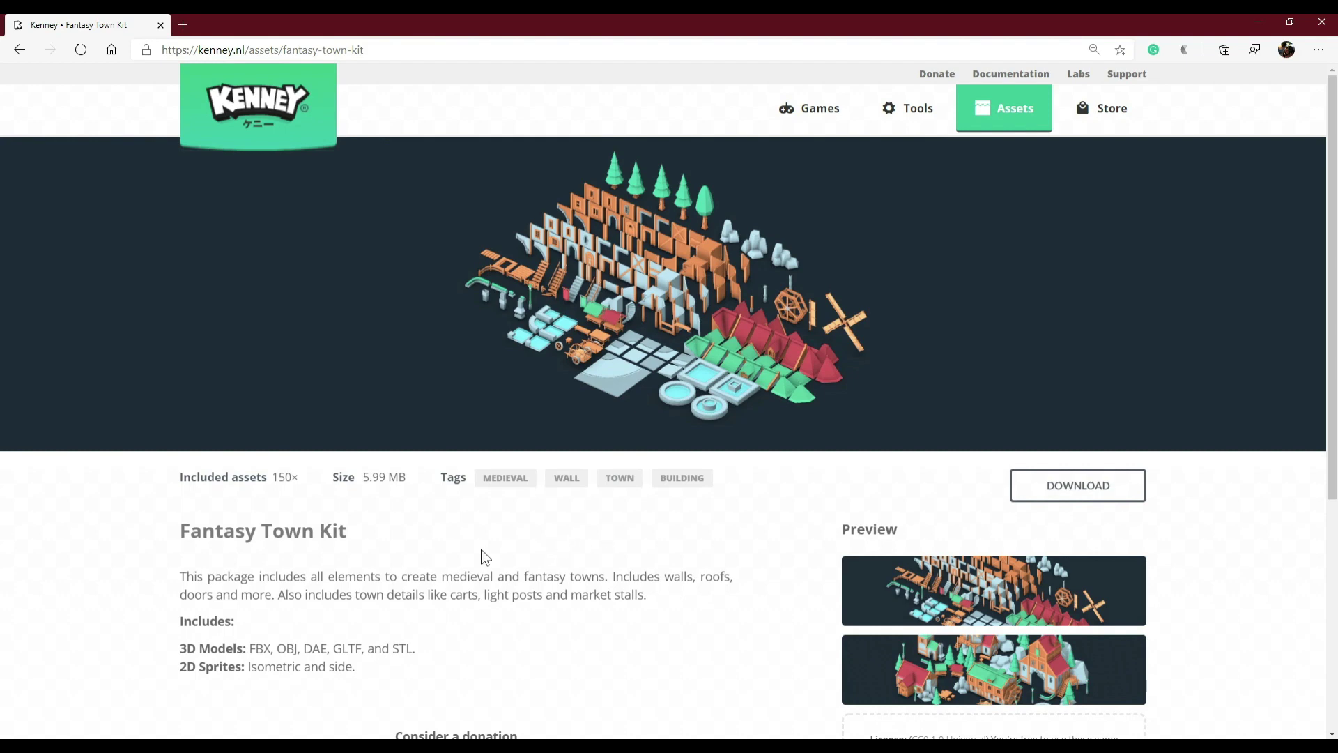
scroll(481, 551, down, 3)
drag(253, 446, 423, 461)
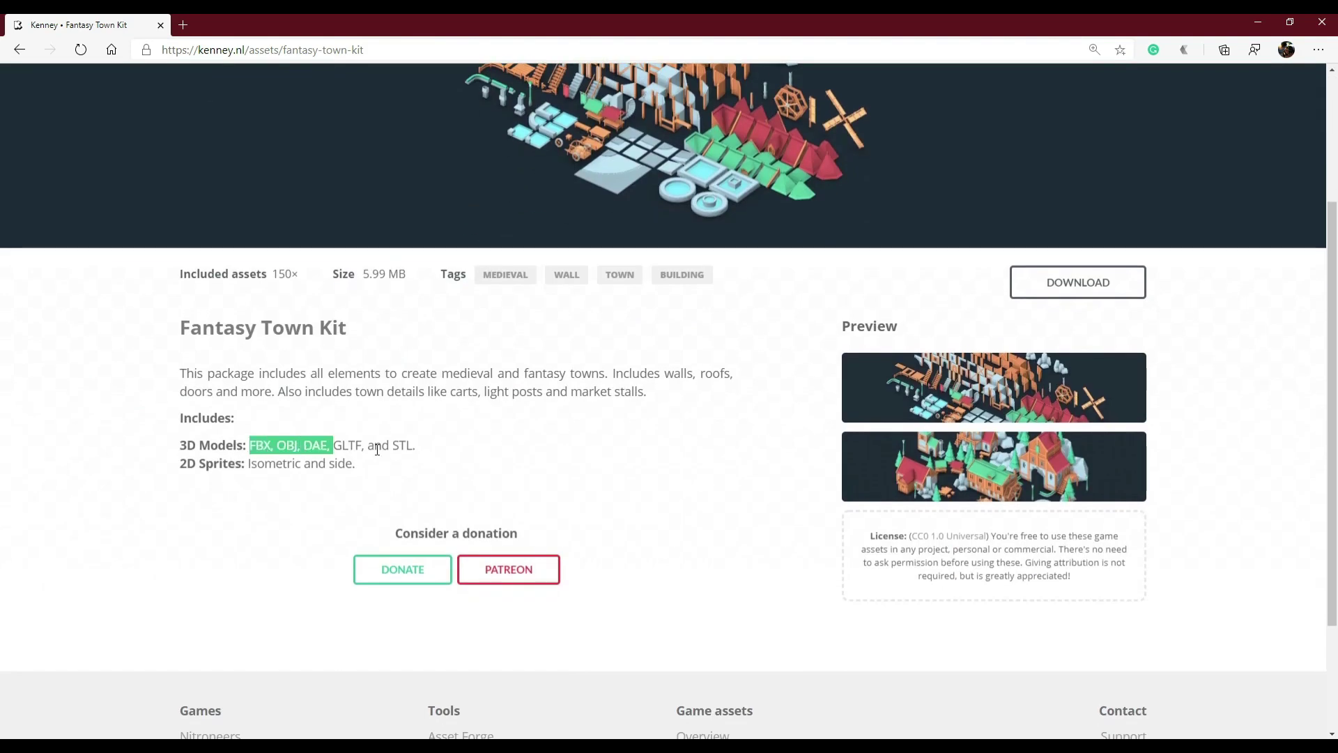
drag(249, 465, 370, 475)
click(416, 483)
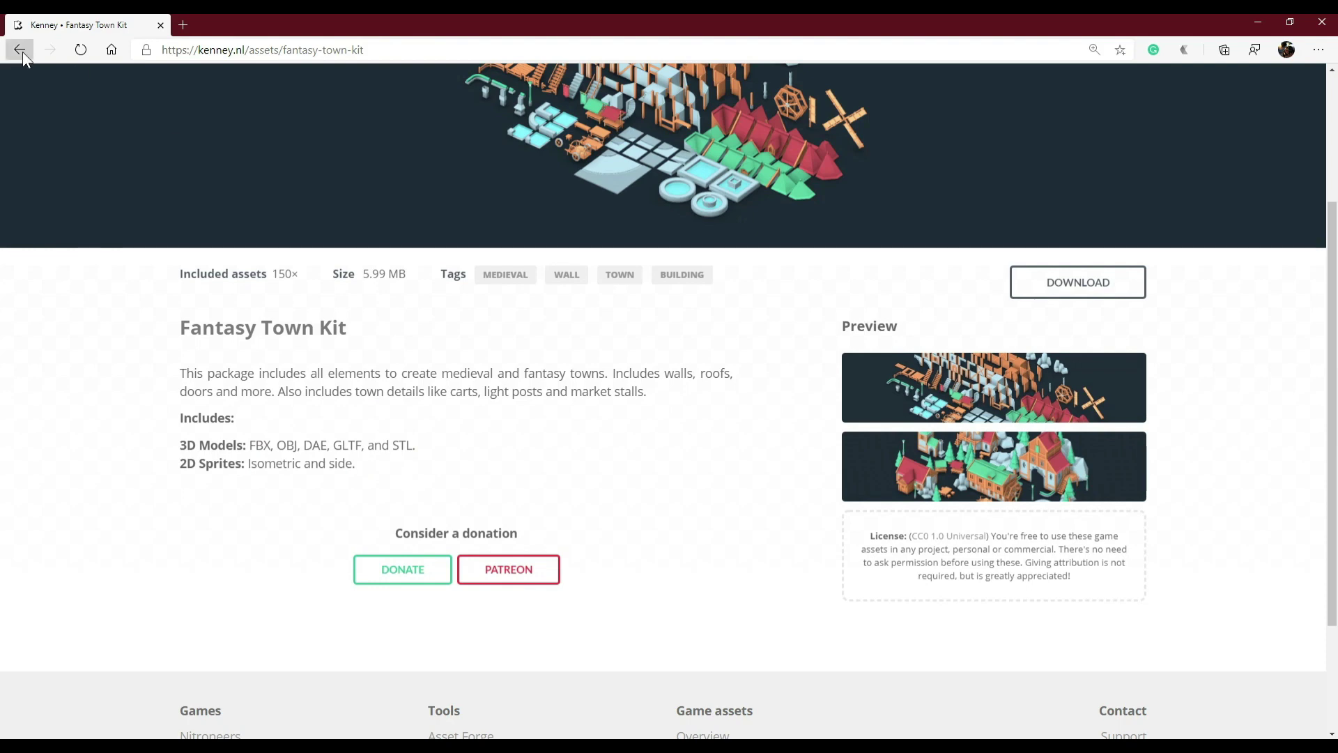
click(19, 50)
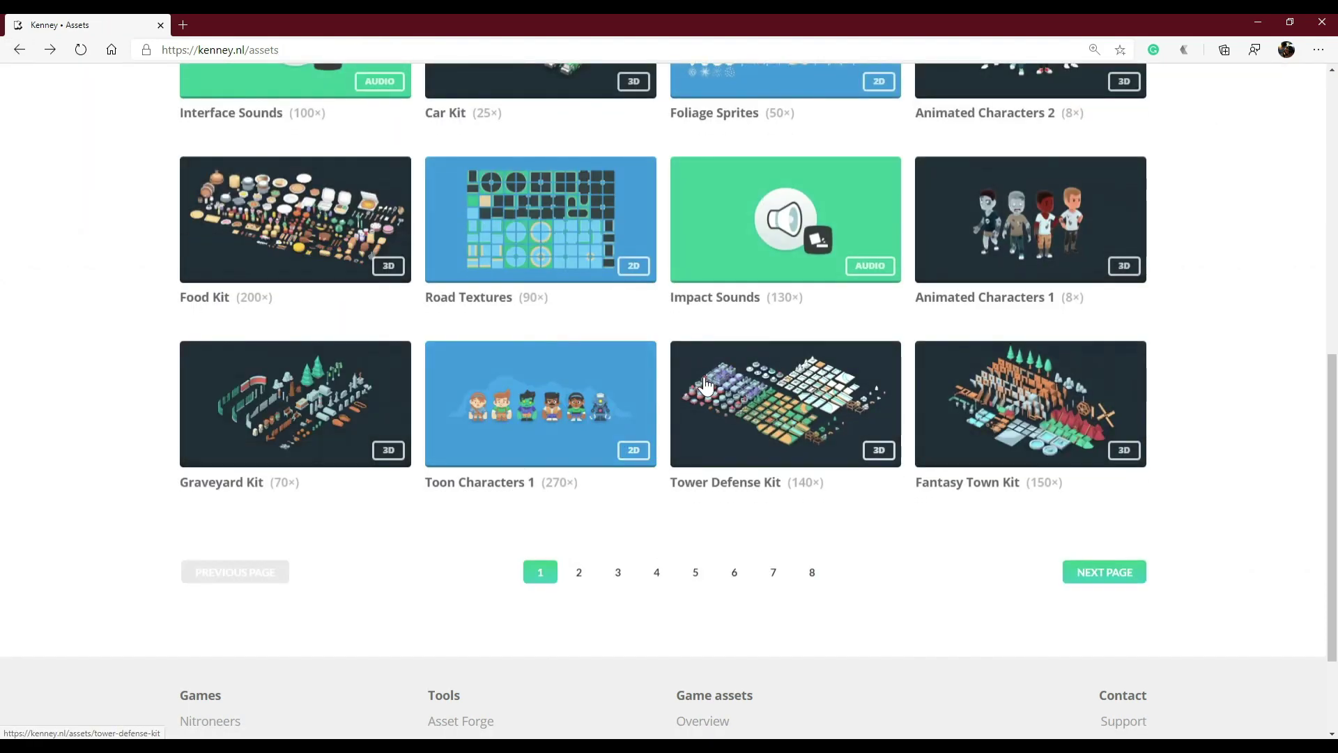
scroll(705, 384, up, 3)
scroll(604, 283, up, 4)
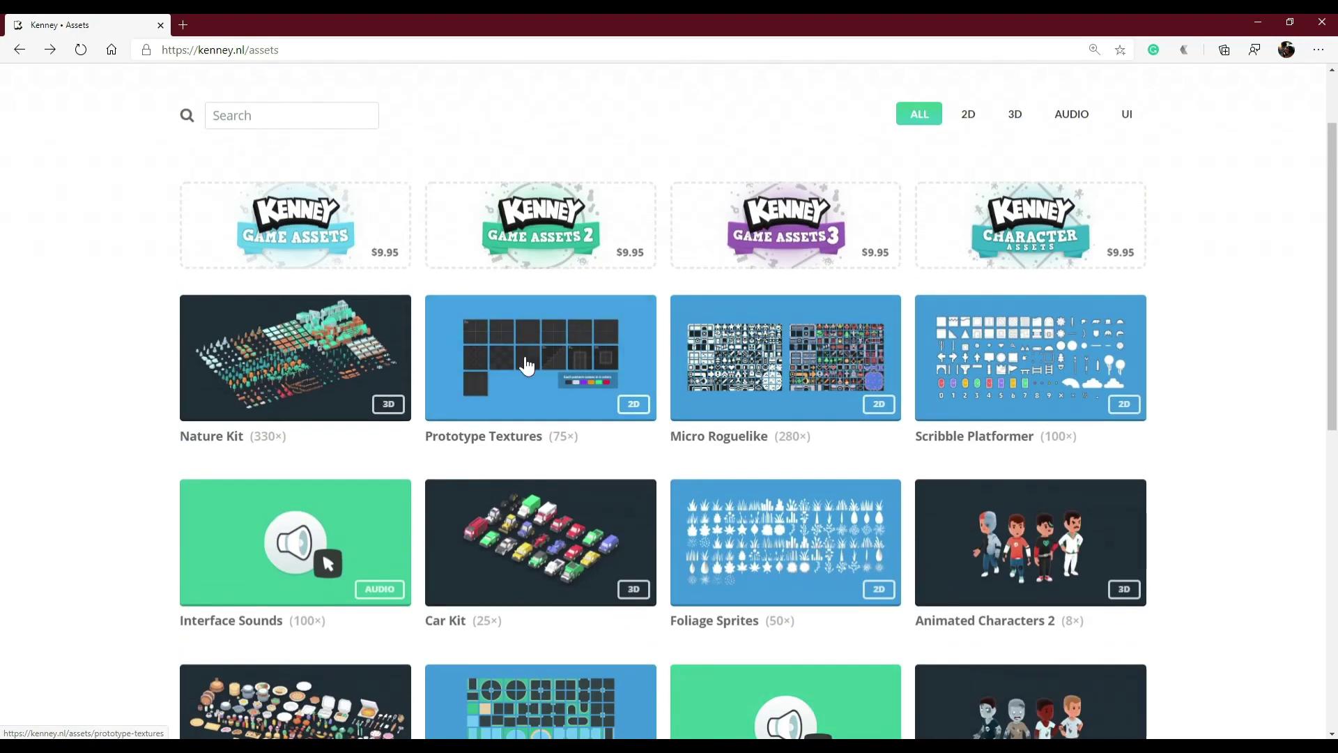
scroll(754, 514, down, 1)
scroll(809, 481, down, 3)
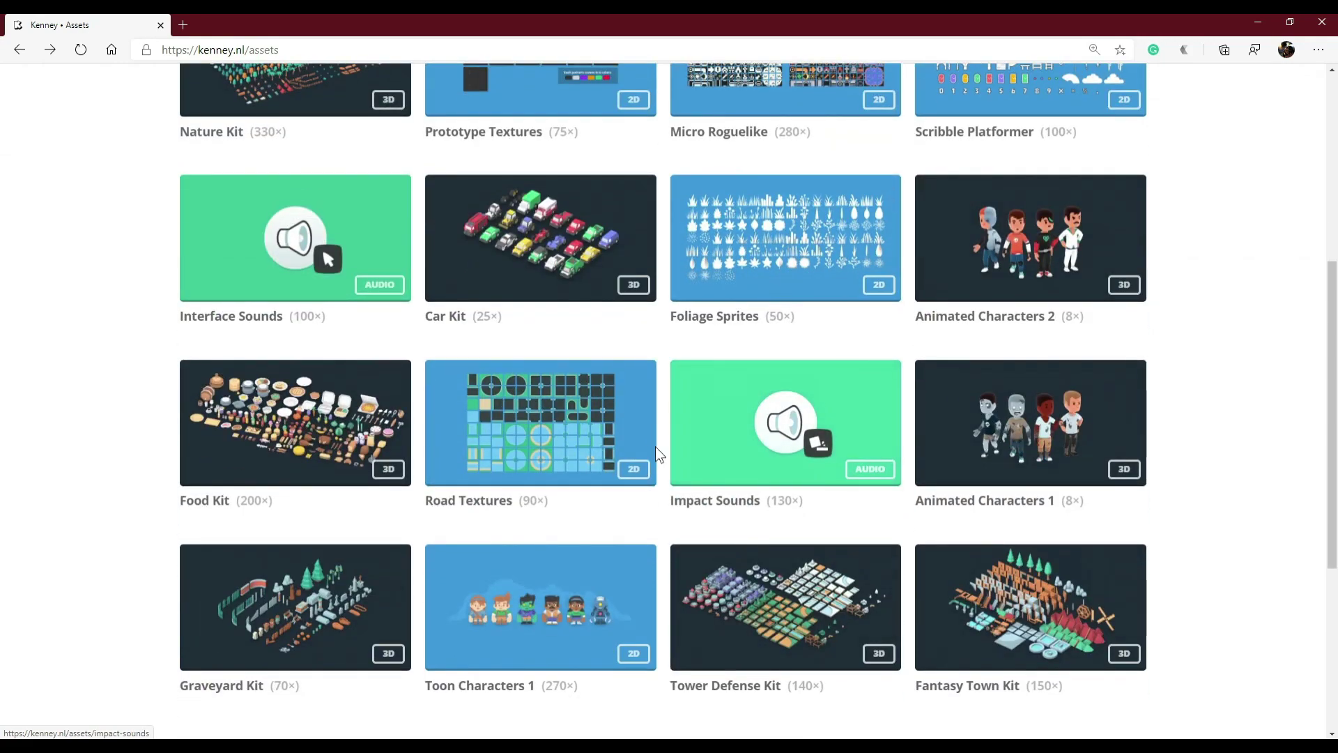
scroll(655, 446, up, 4)
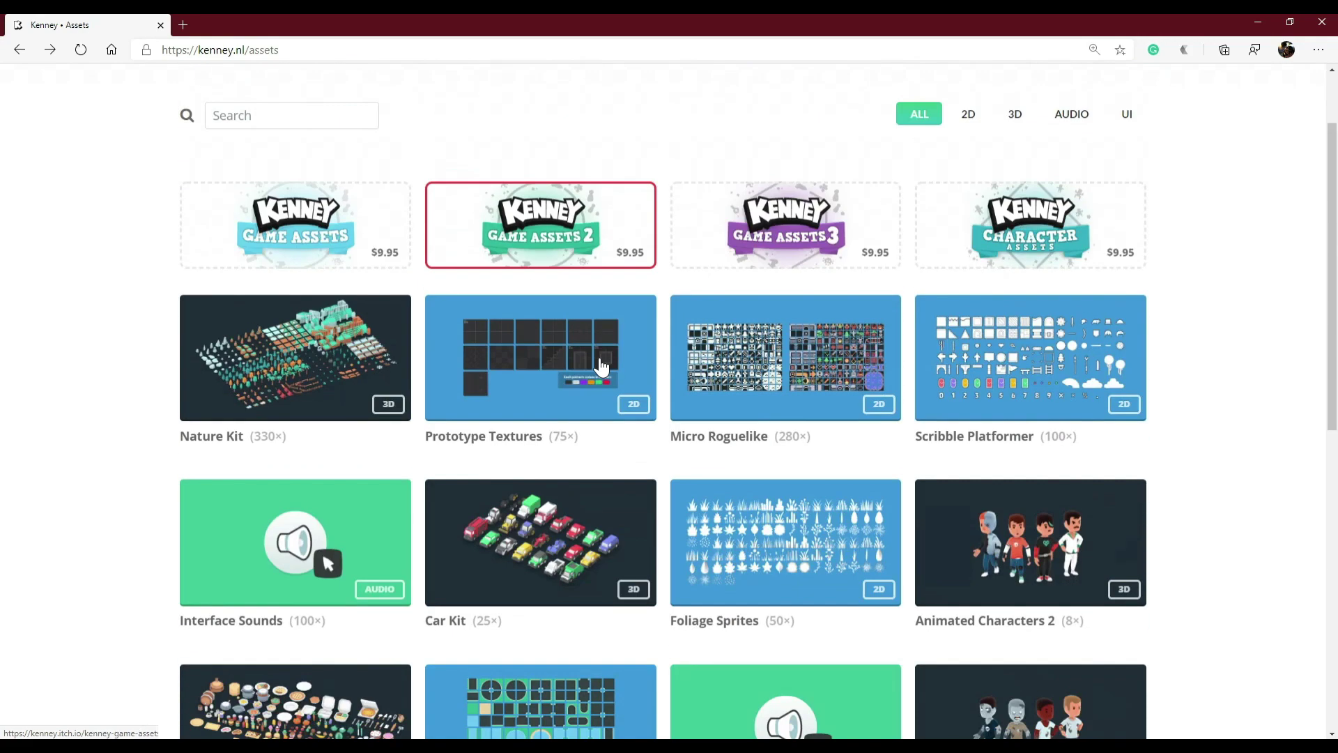
Step: Search Bing for 'game art 2 assets' in a new tab and open the OpenGameArt.org result
click(184, 25)
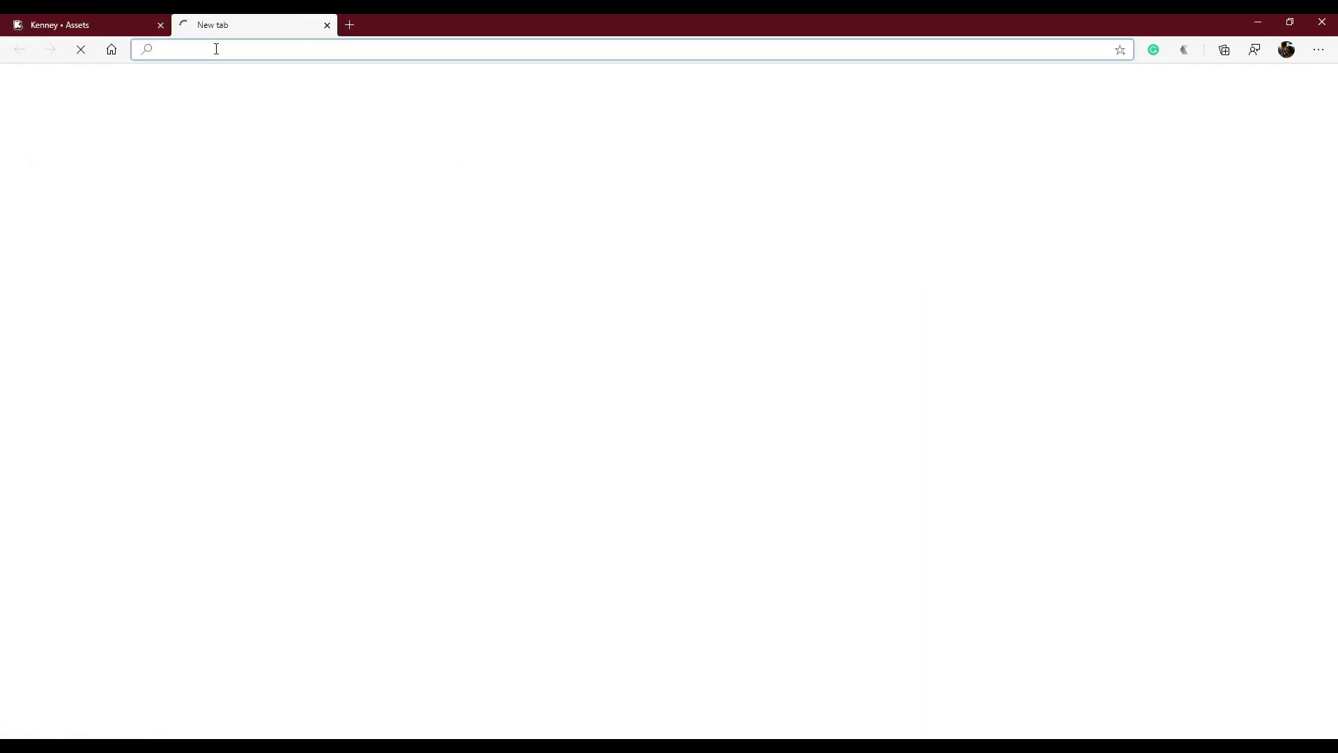
text(gameart)
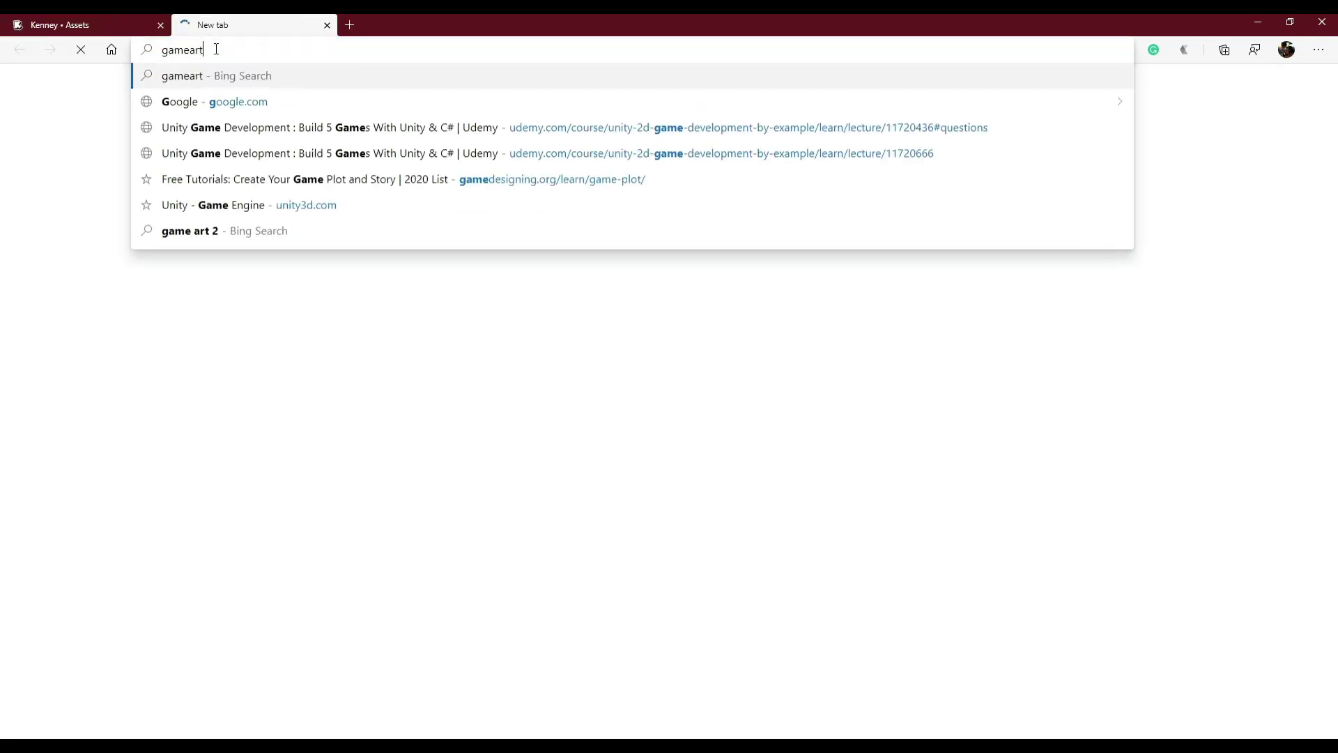
key(Down)
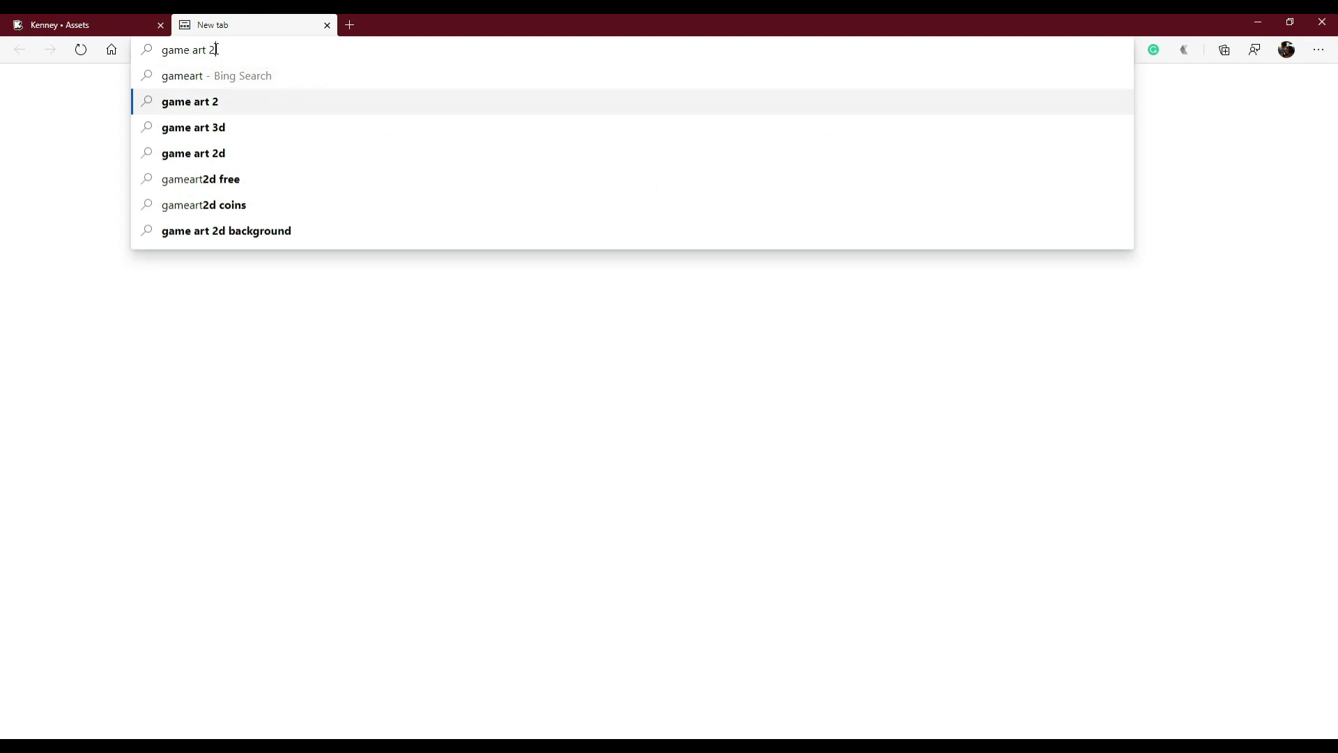
text(assets)
key(Return)
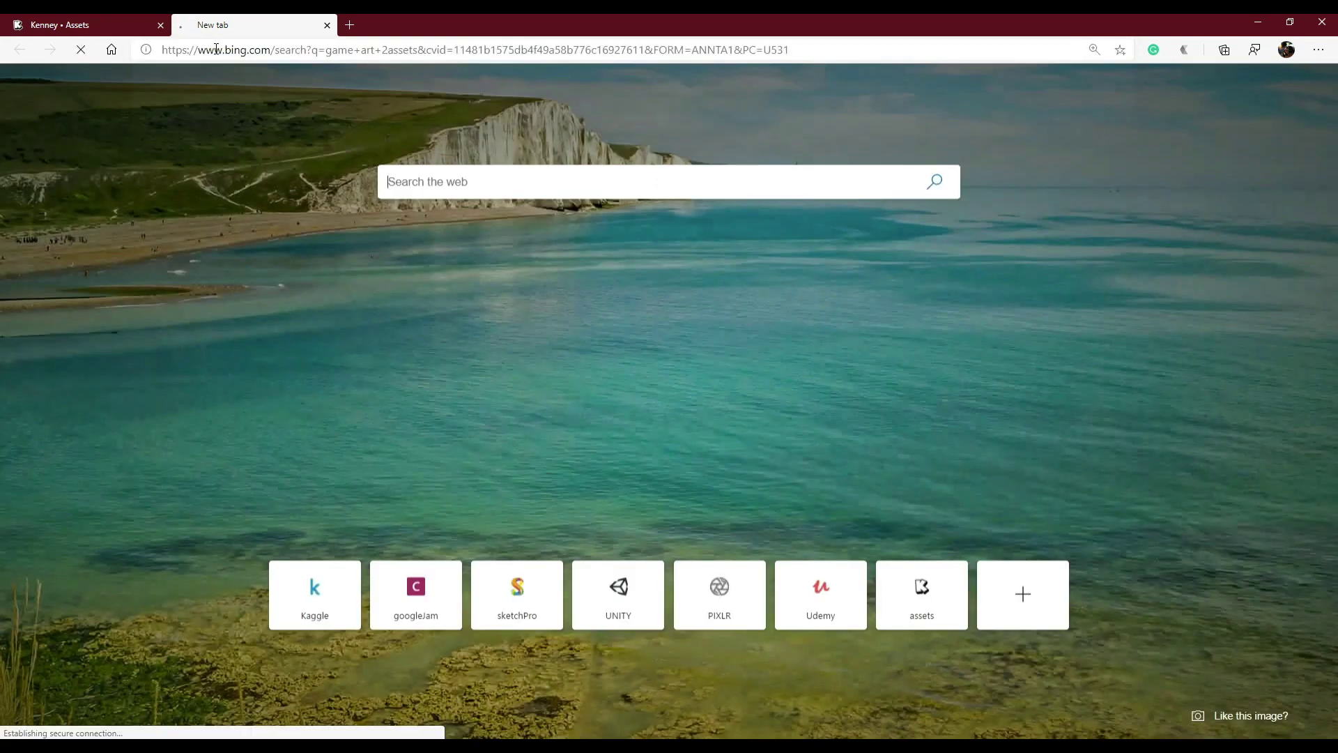
click(298, 56)
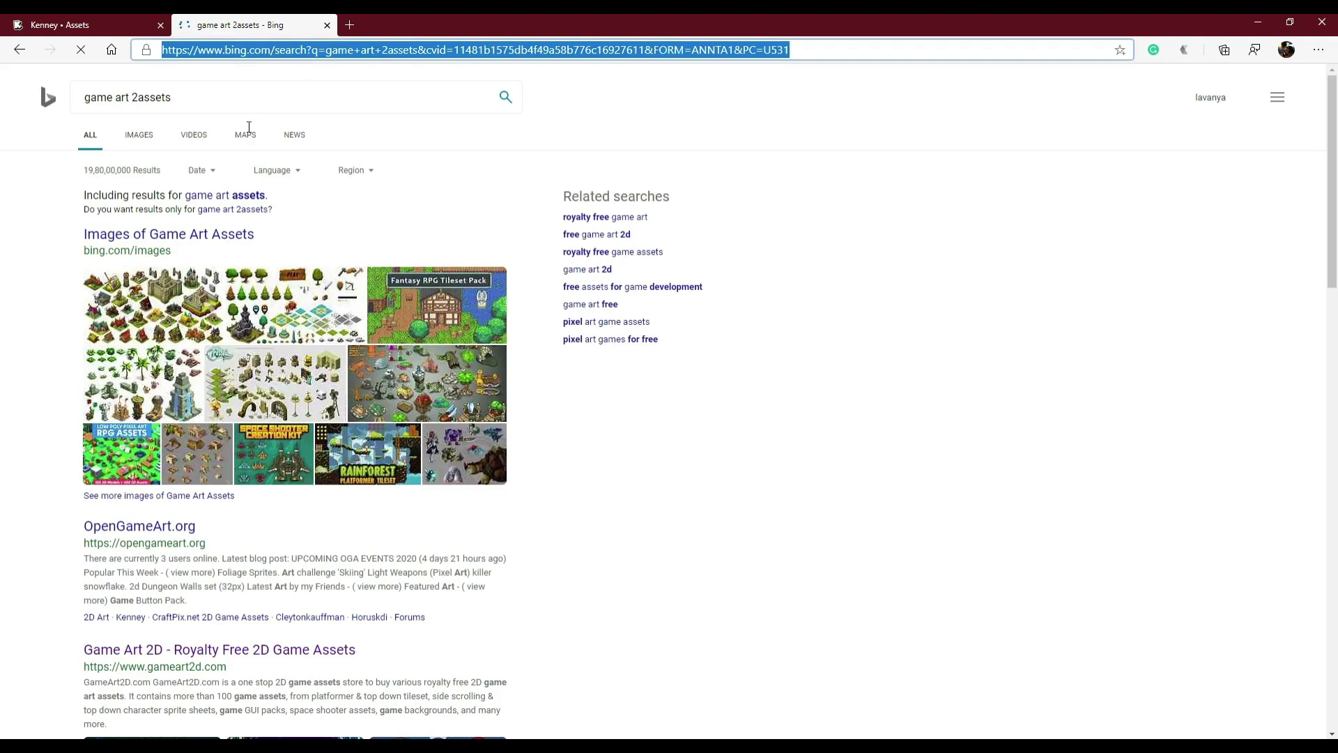
click(169, 528)
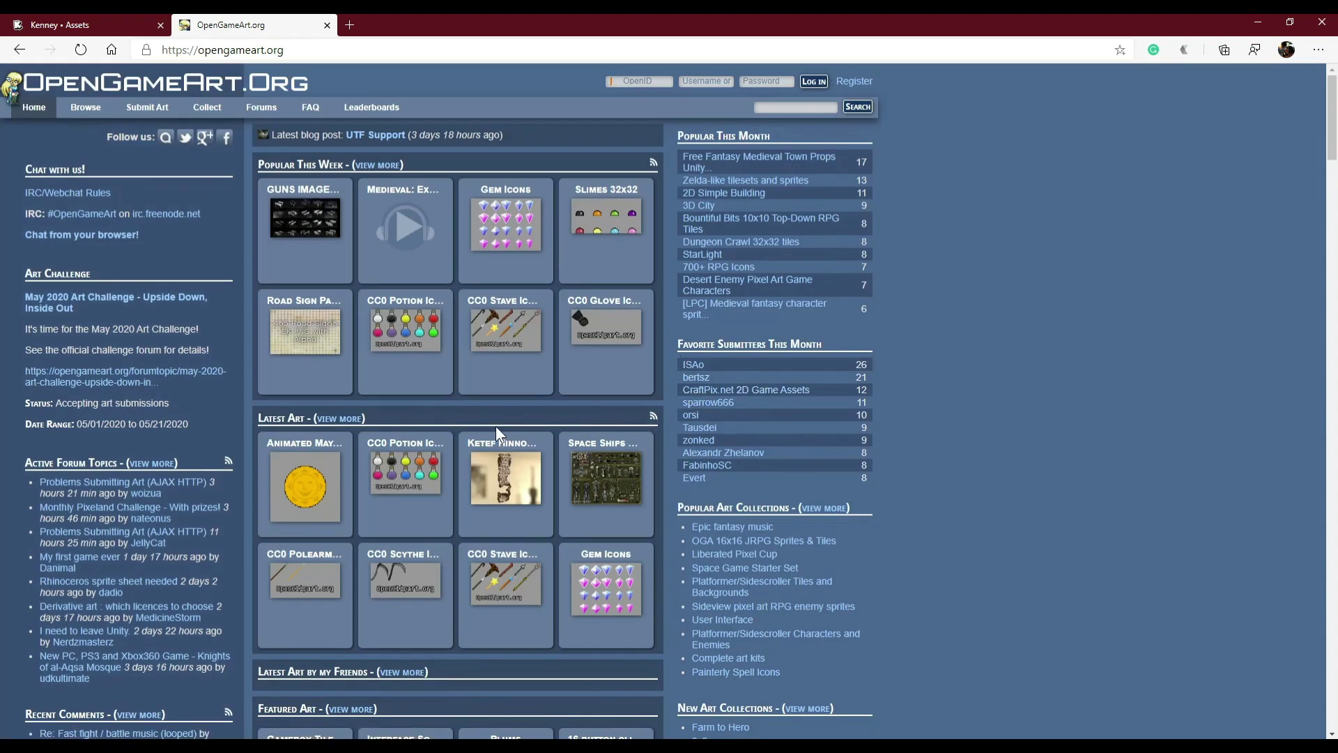
Step: Open the Road Sign Pack page and download the US Road Signs 2K.7z archive
scroll(495, 425, down, 4)
scroll(390, 428, up, 4)
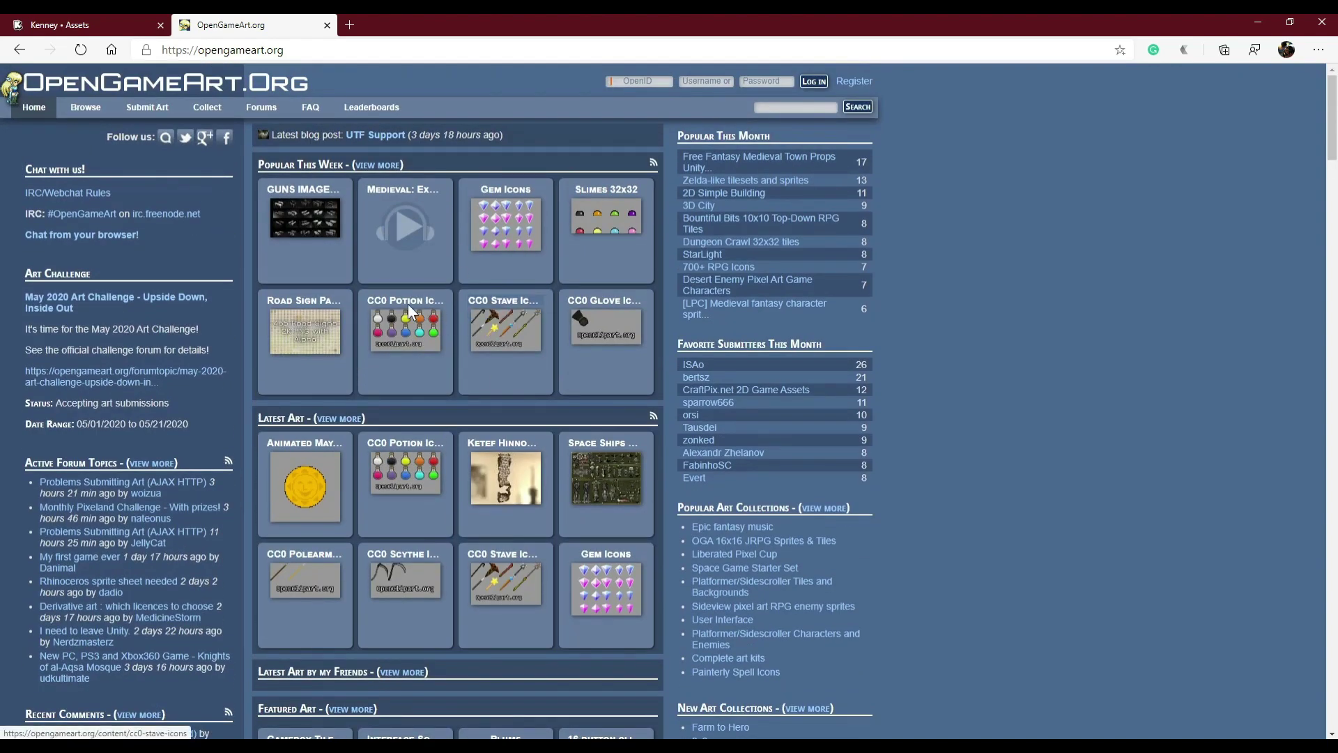
click(302, 307)
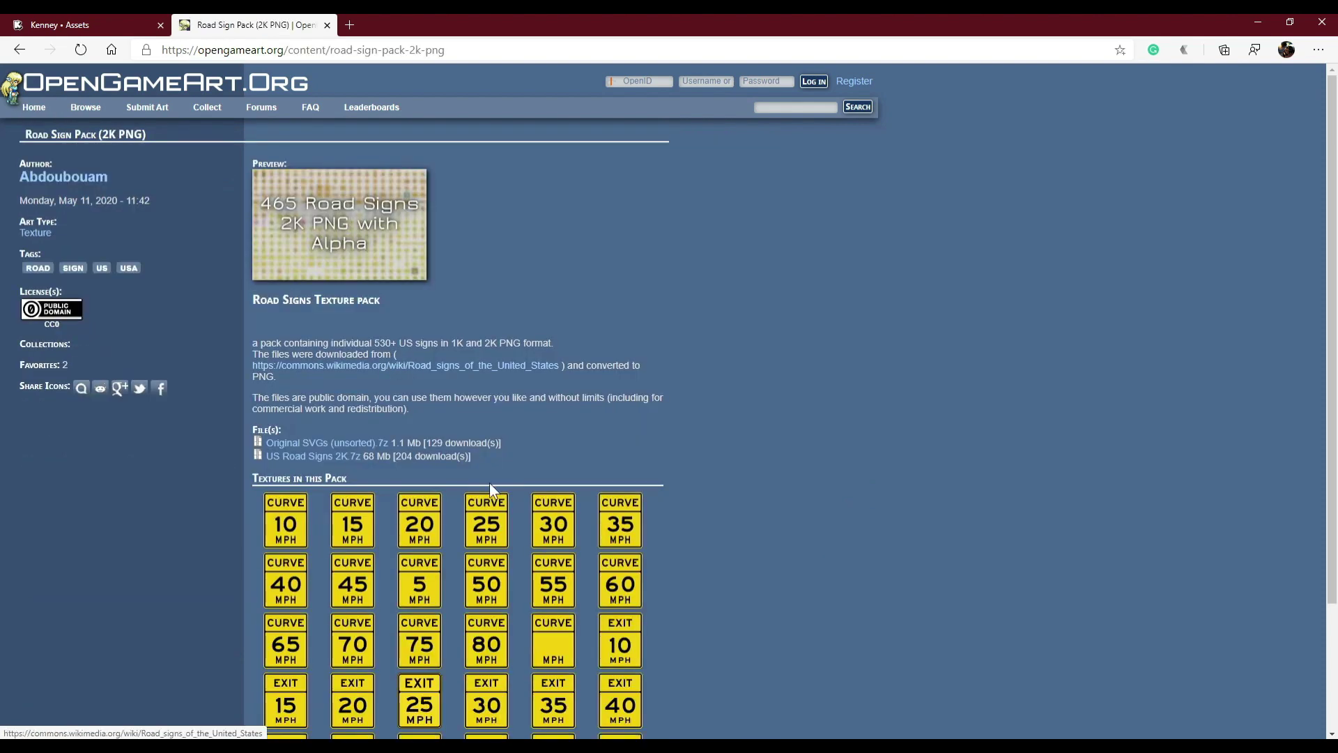
scroll(411, 509, down, 2)
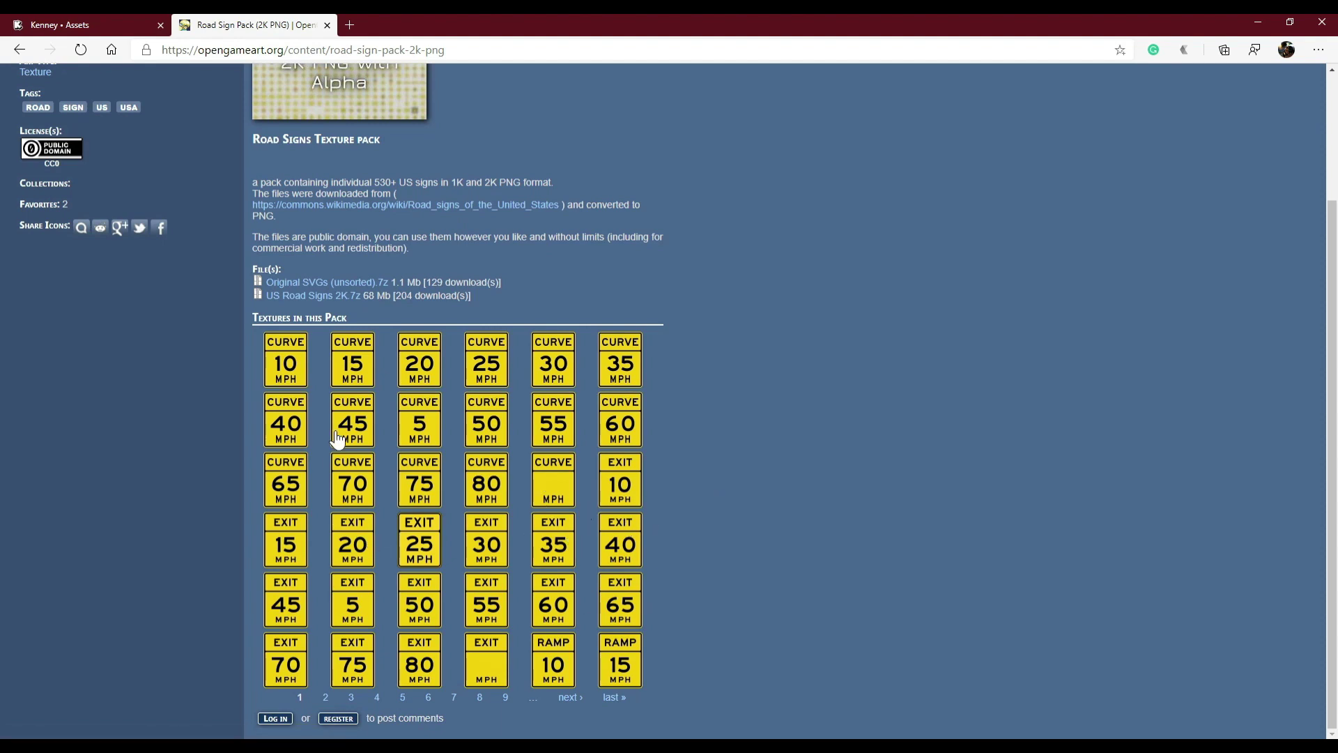
scroll(362, 516, up, 3)
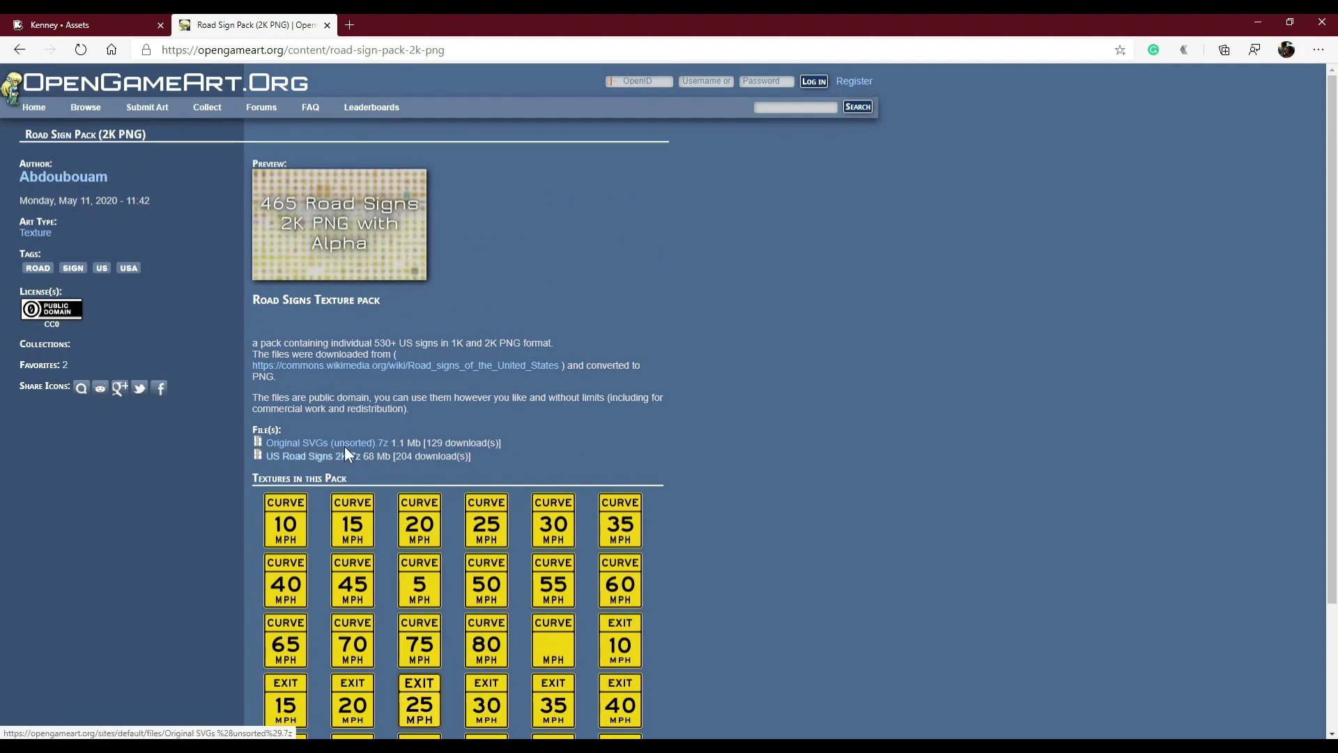
click(335, 460)
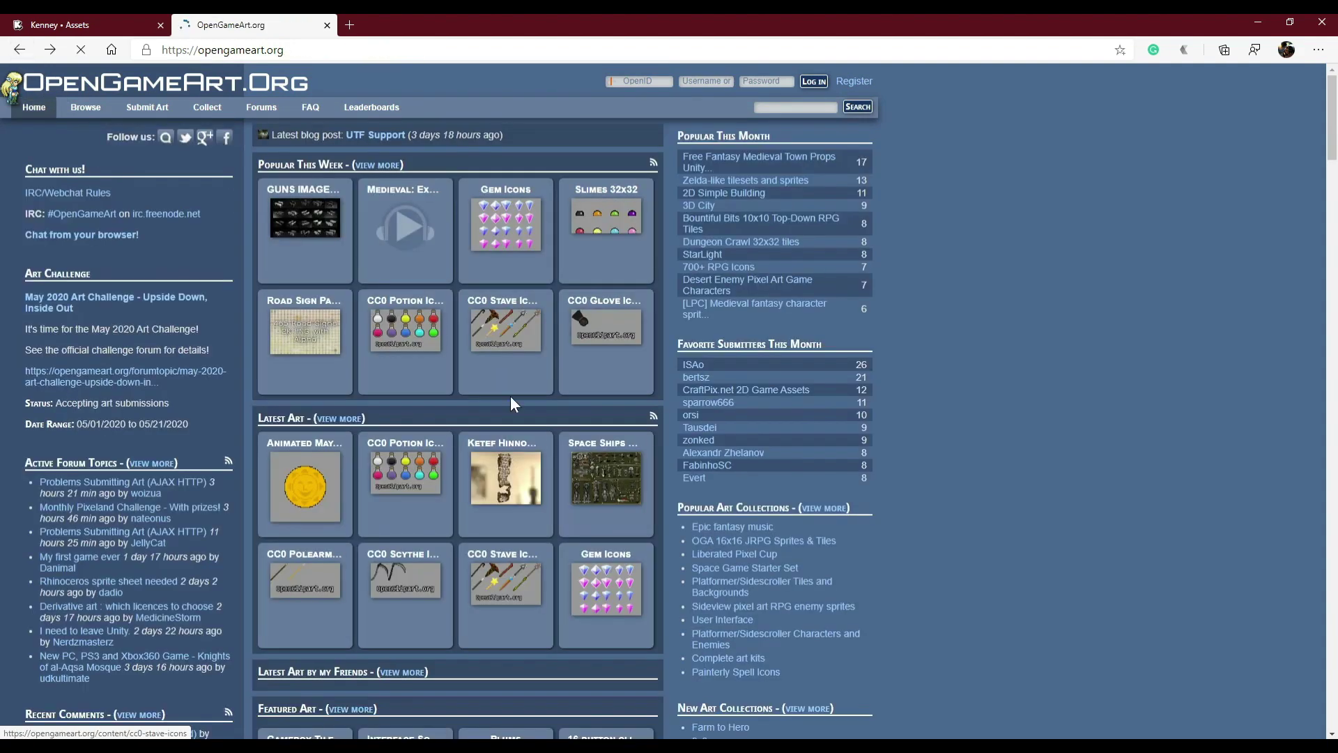
Step: View CC0 Stave Icons, then download crystal_blue_pink.png from the Gem Icons page
click(503, 296)
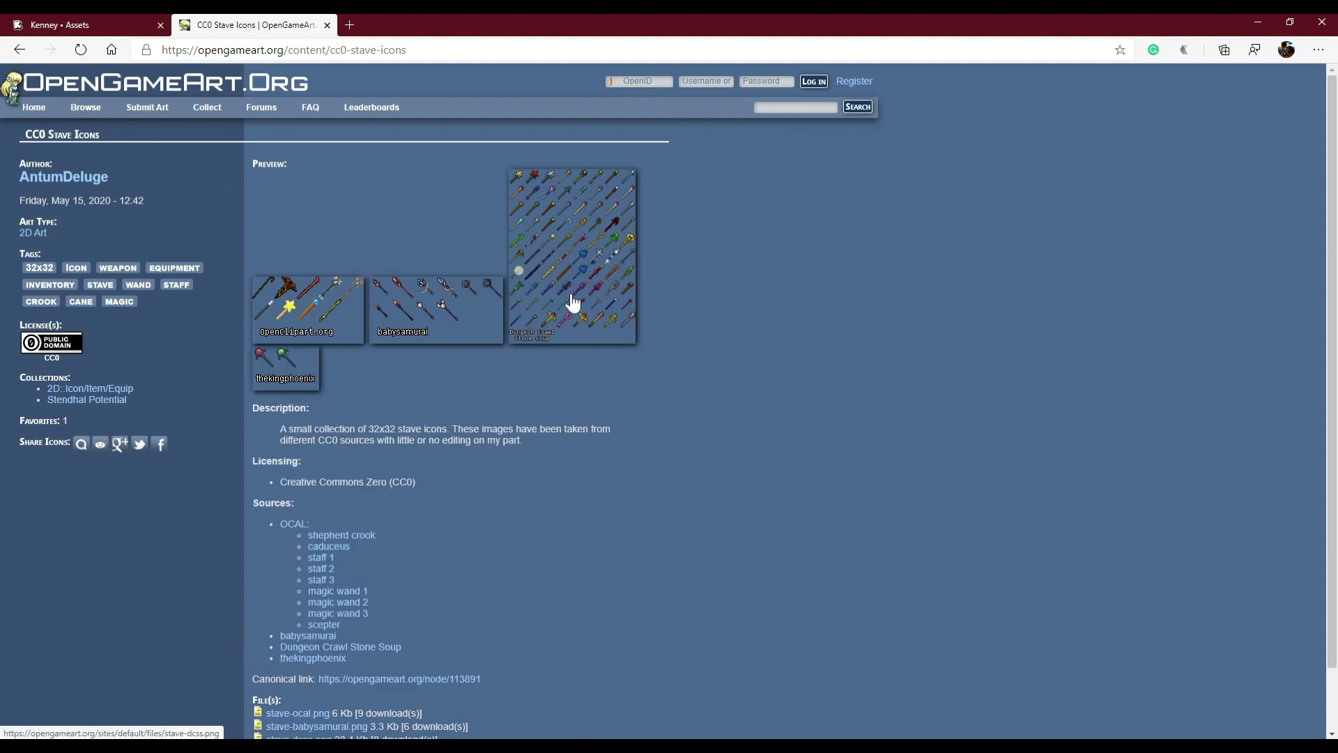
click(19, 50)
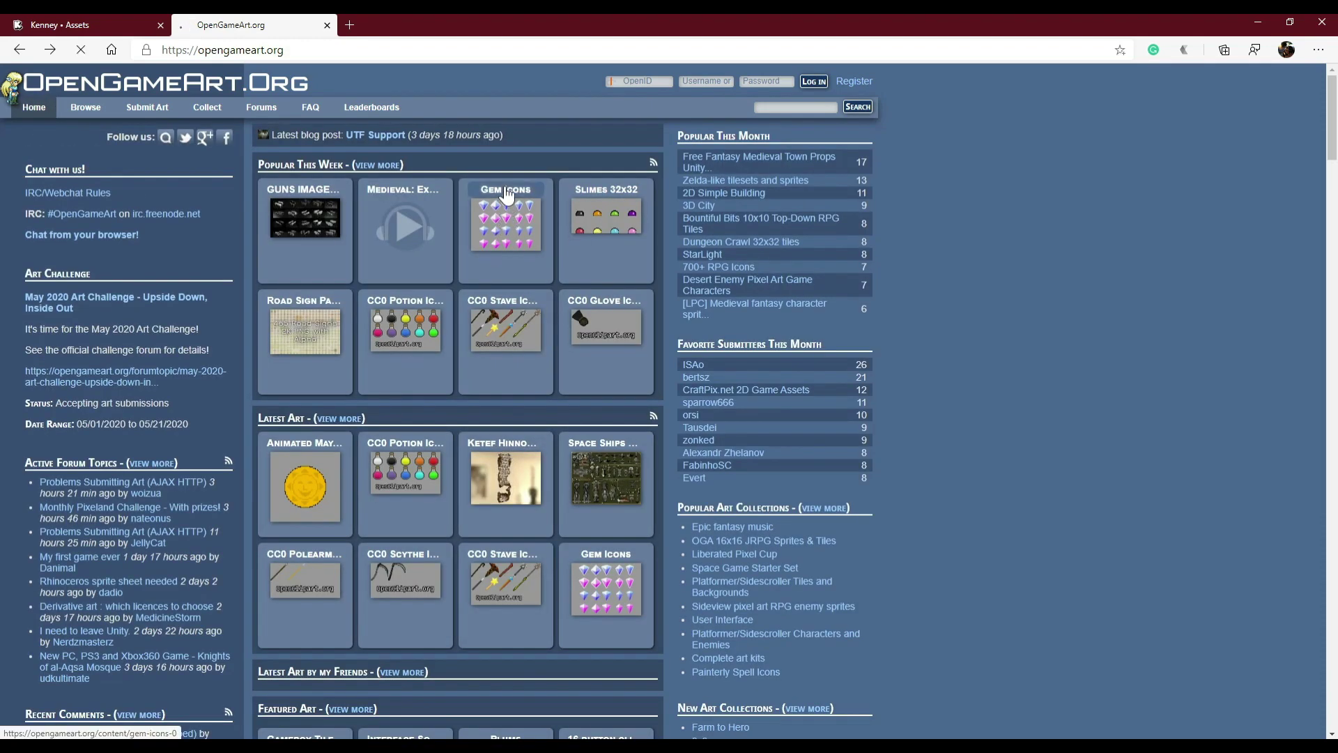
click(505, 196)
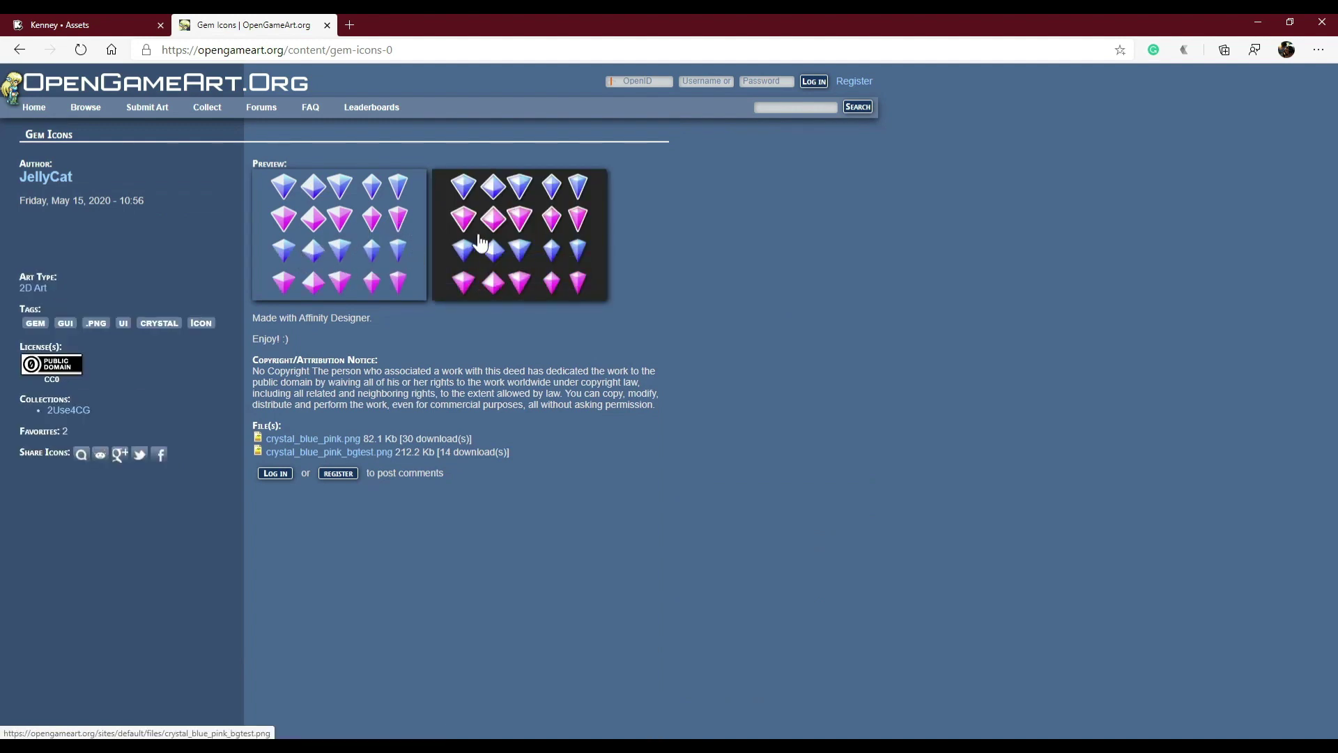
click(313, 439)
click(19, 50)
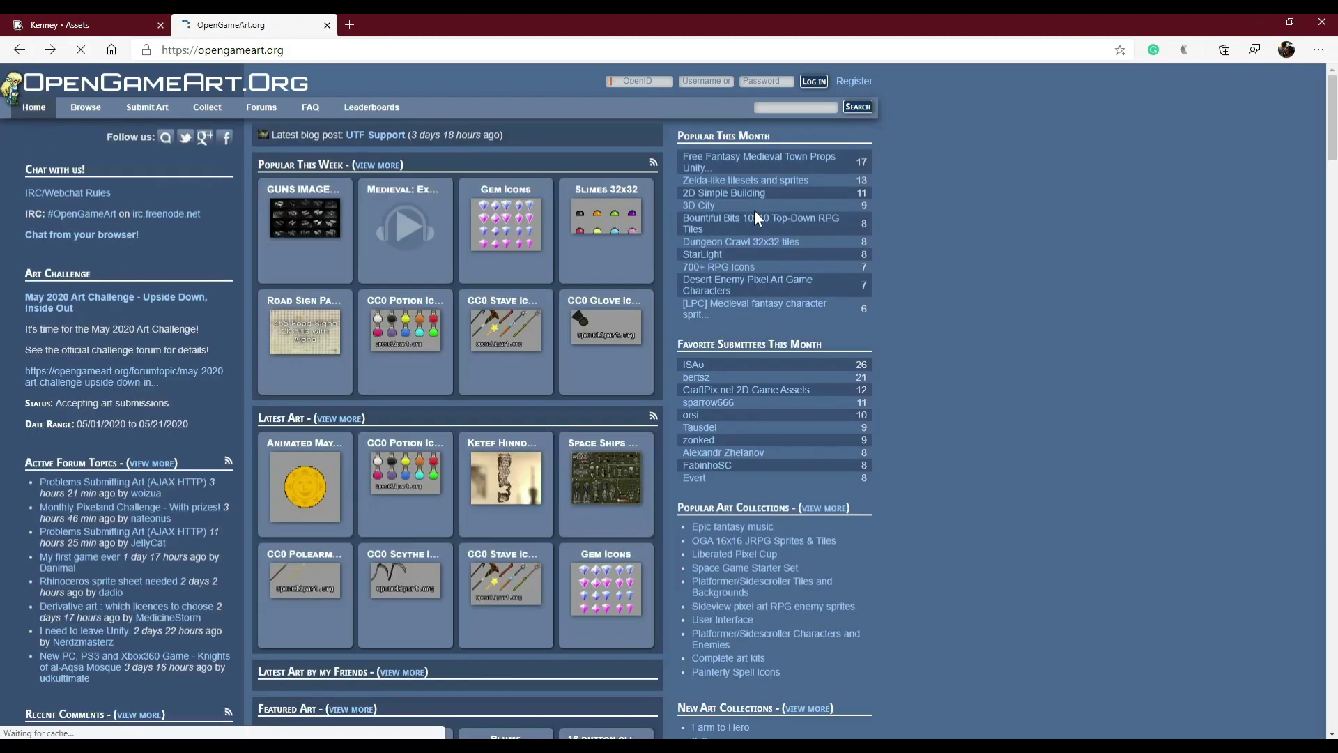
scroll(527, 470, up, 2)
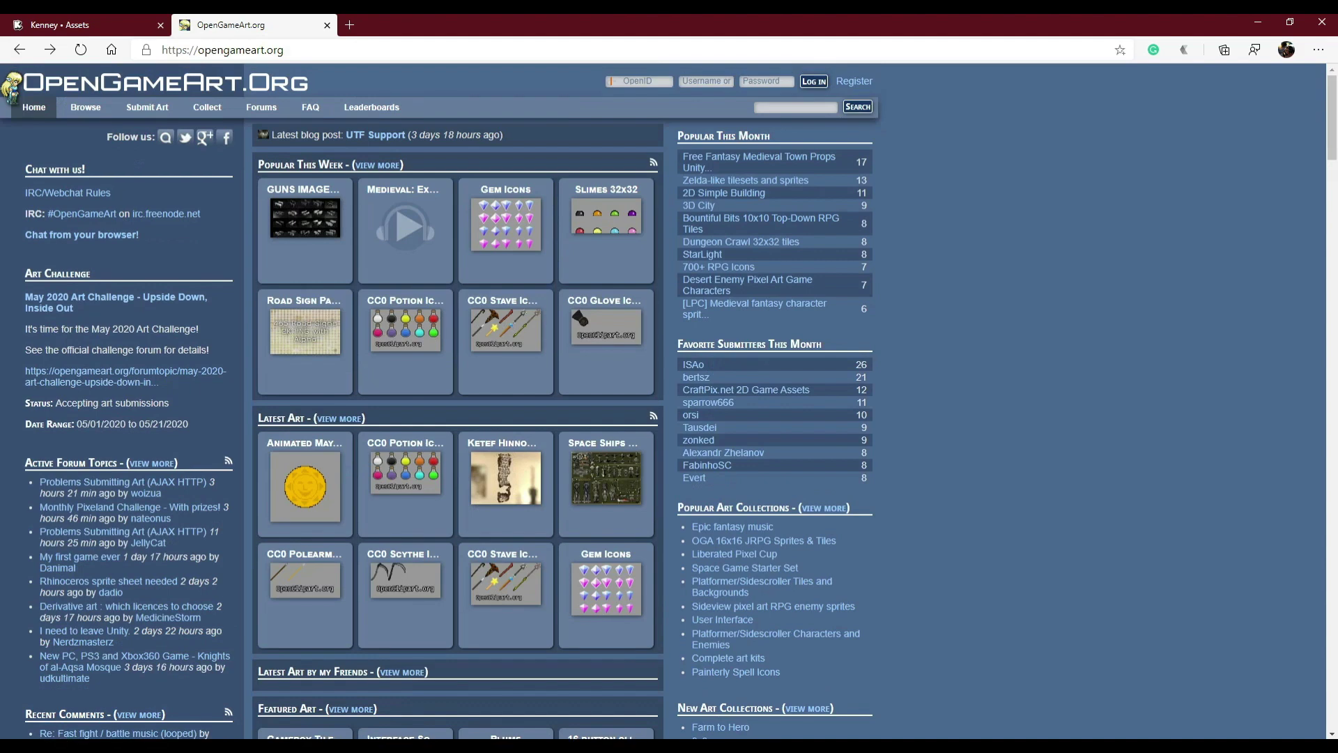
click(1258, 23)
click(350, 26)
Step: Search Google for pngtree and open the pngtree.com homepage
text(pngtre)
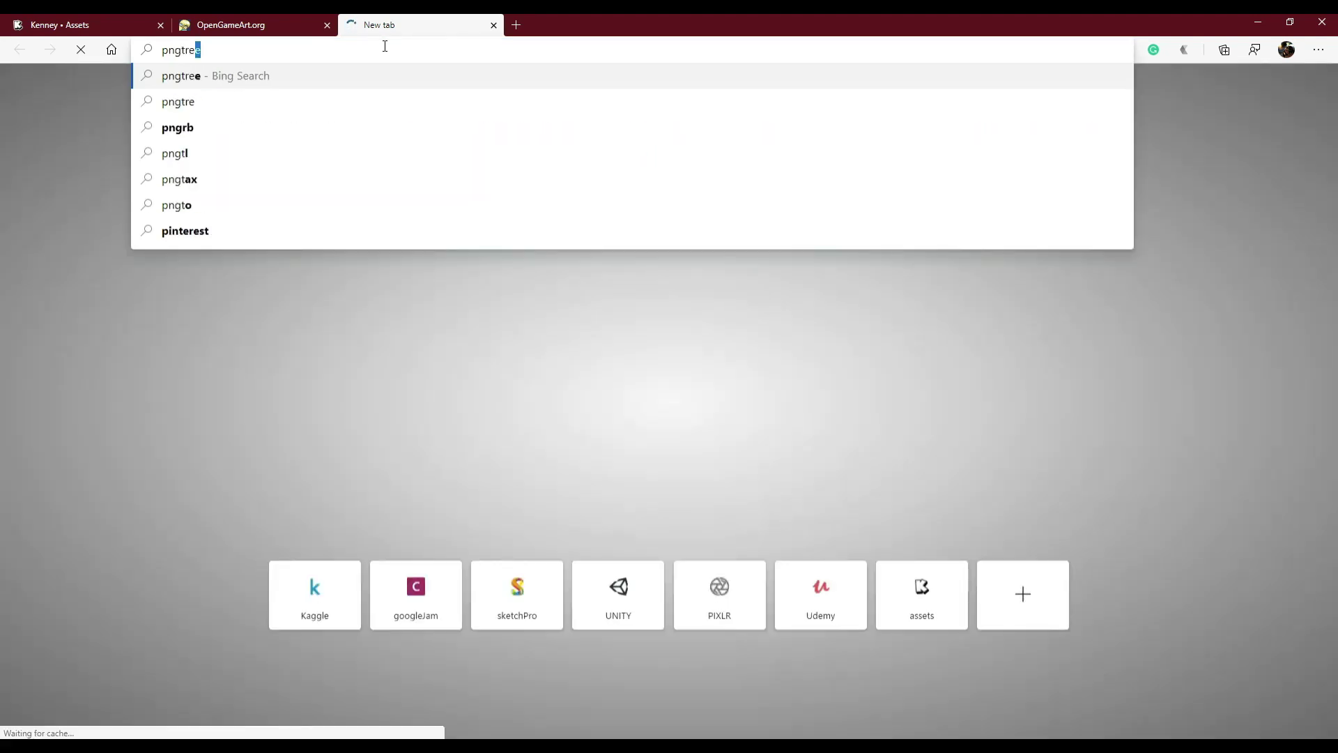
text(e)
key(BackSpace)
key(BackSpace)
key(BackSpace)
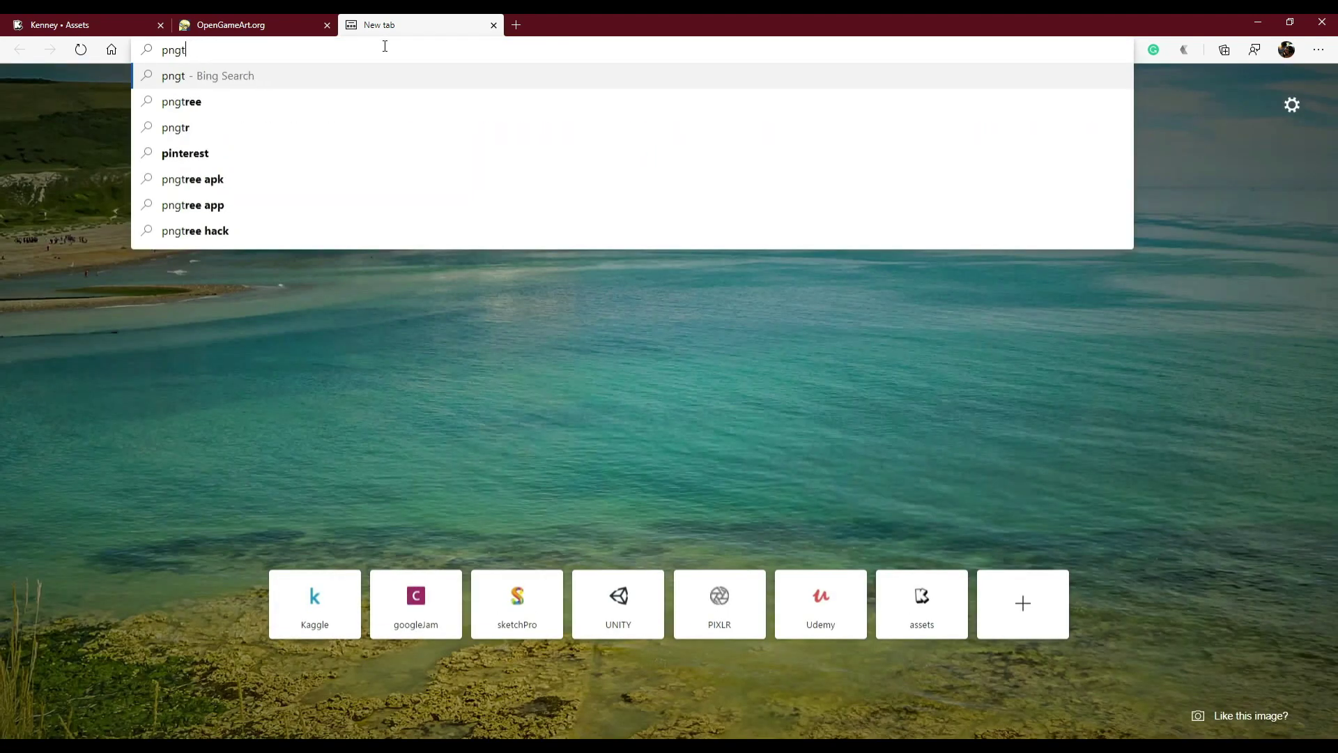
key(BackSpace)
key(BackSpace)
key(BackSpace)
text(google.com)
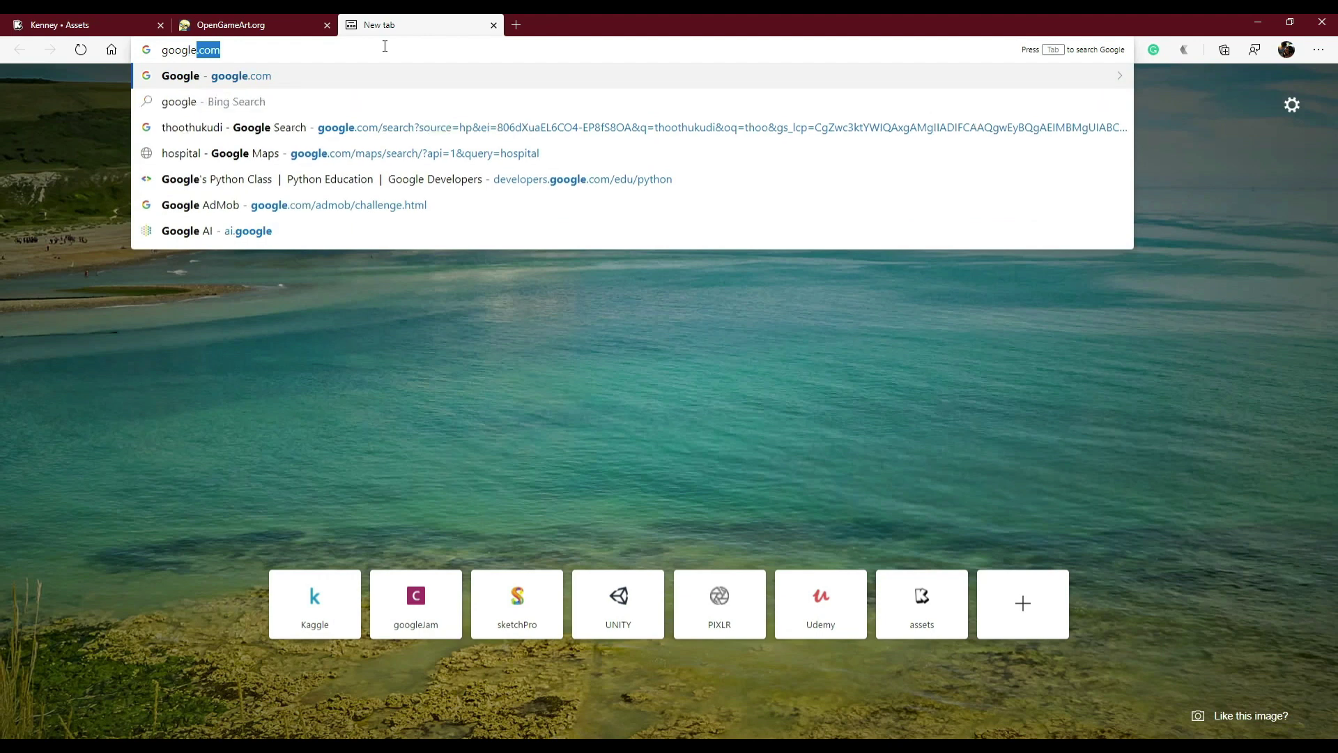
key(Return)
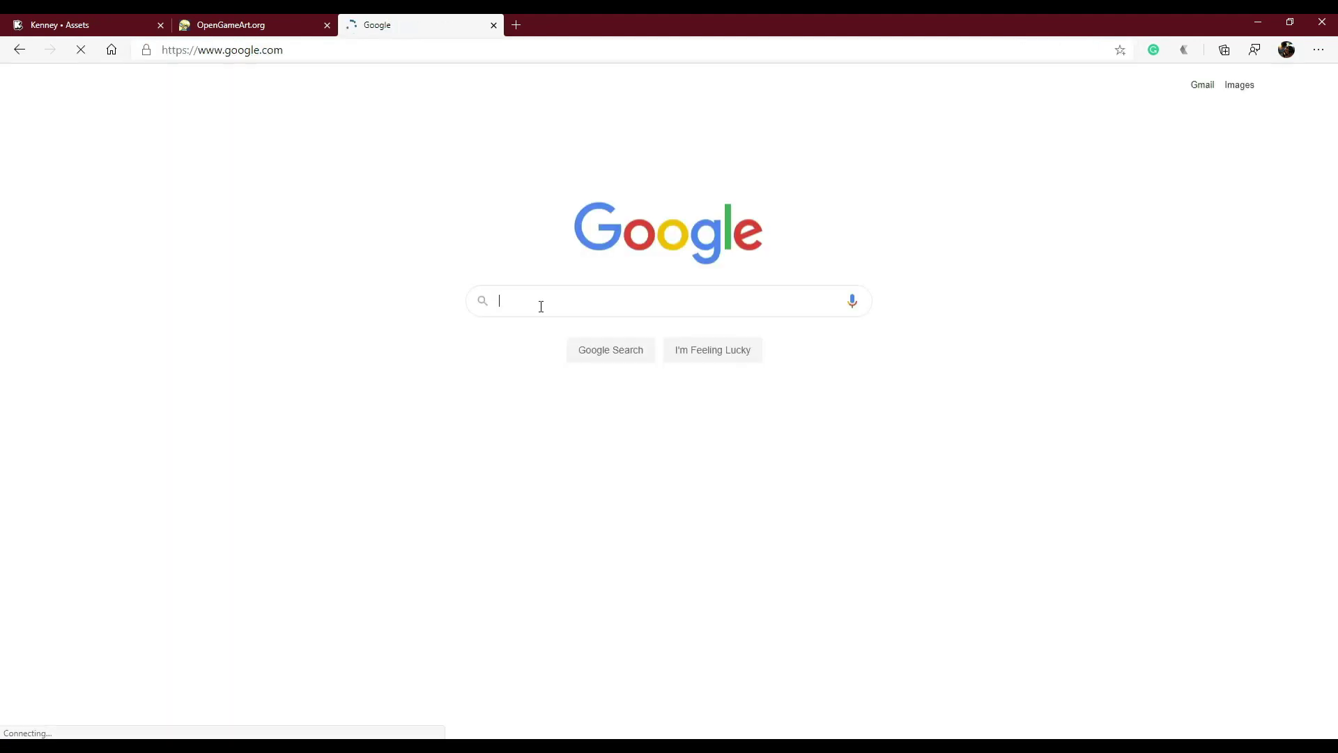
text(pngtr)
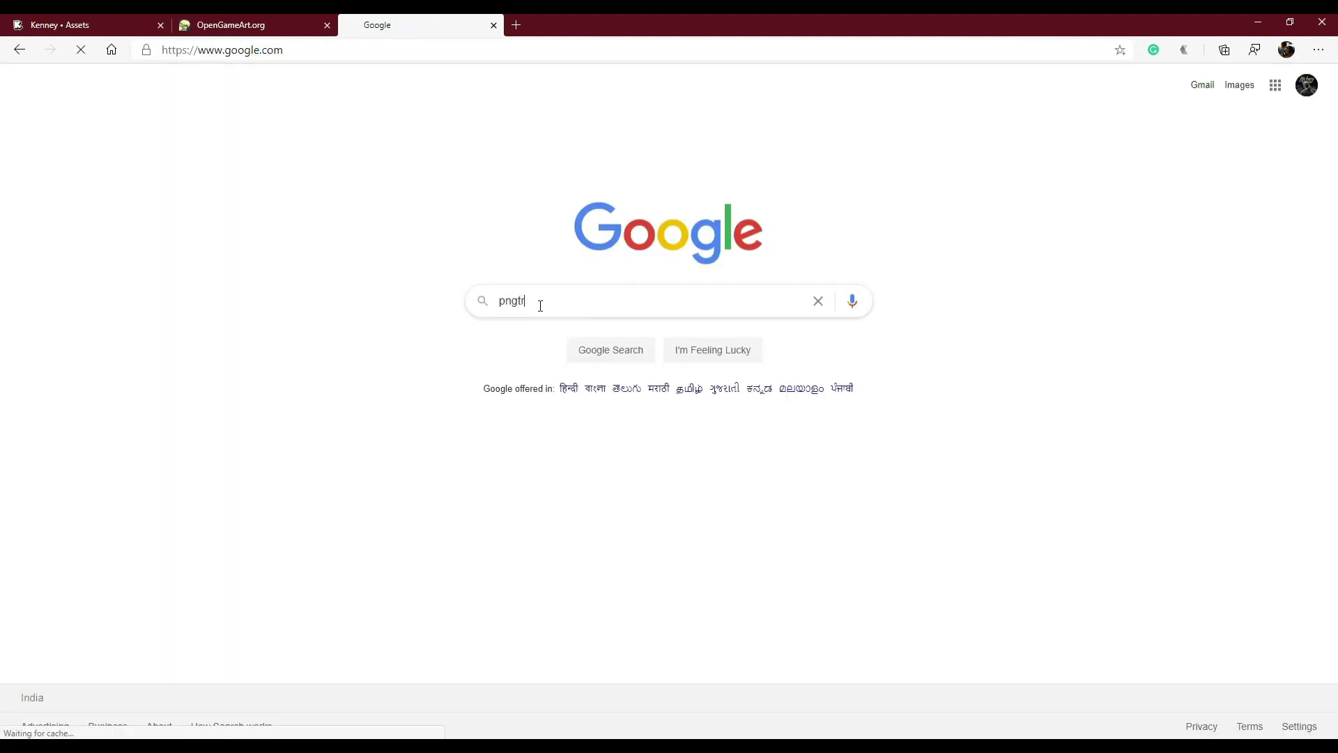
text(ee)
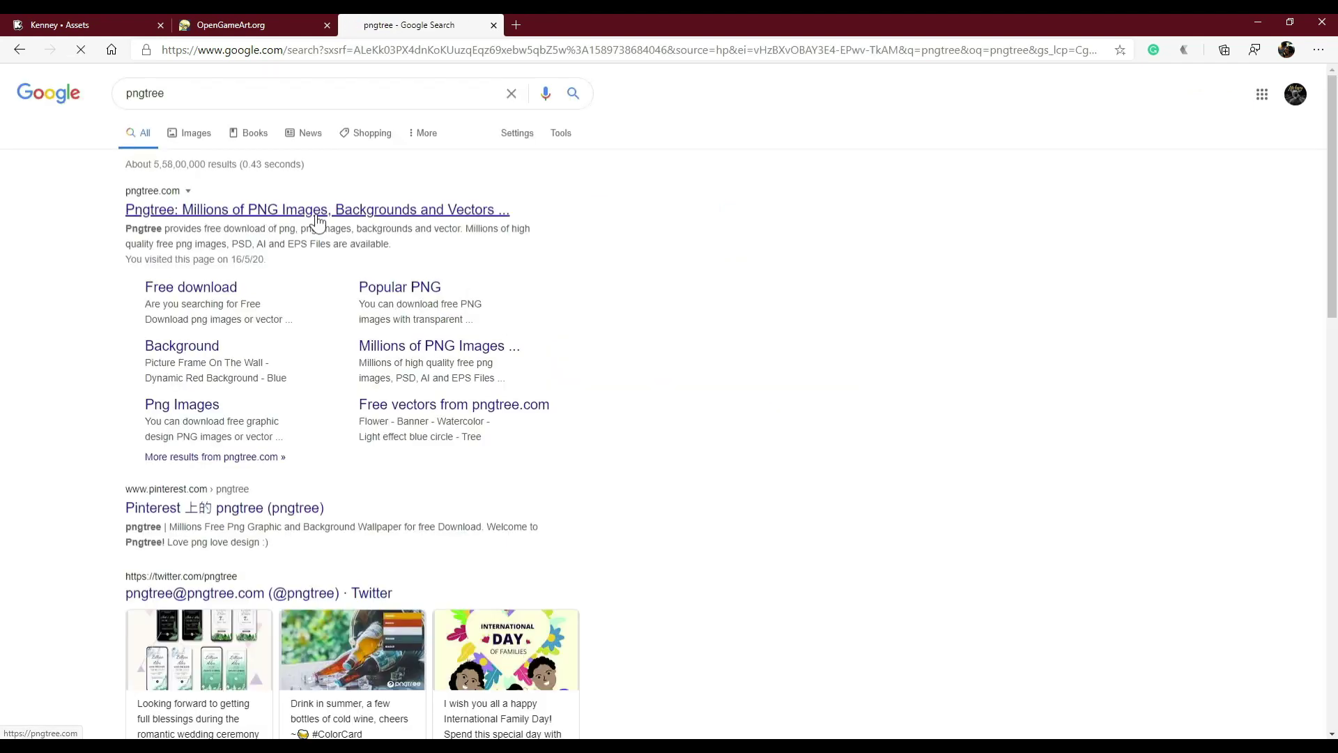
click(317, 222)
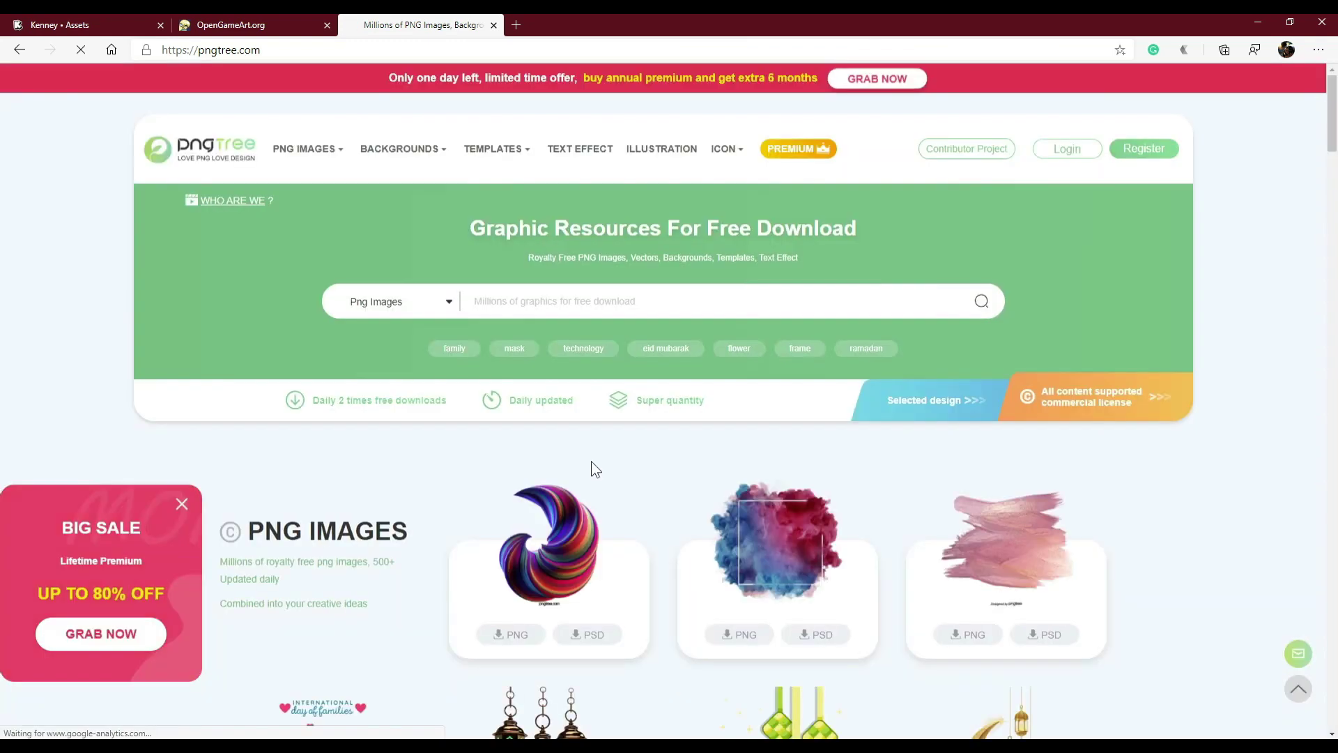
Step: Search pngtree for 'game 2d assets' and browse the results
scroll(617, 453, down, 7)
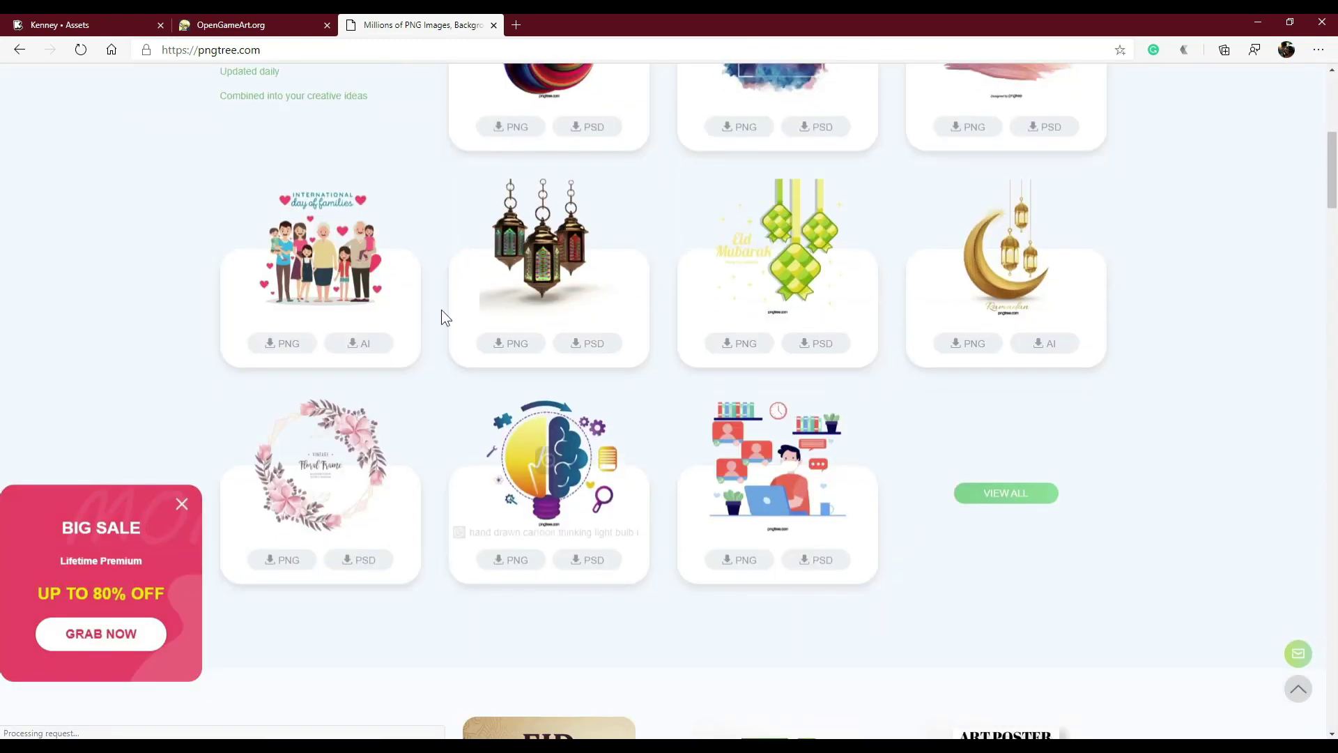
scroll(441, 309, up, 7)
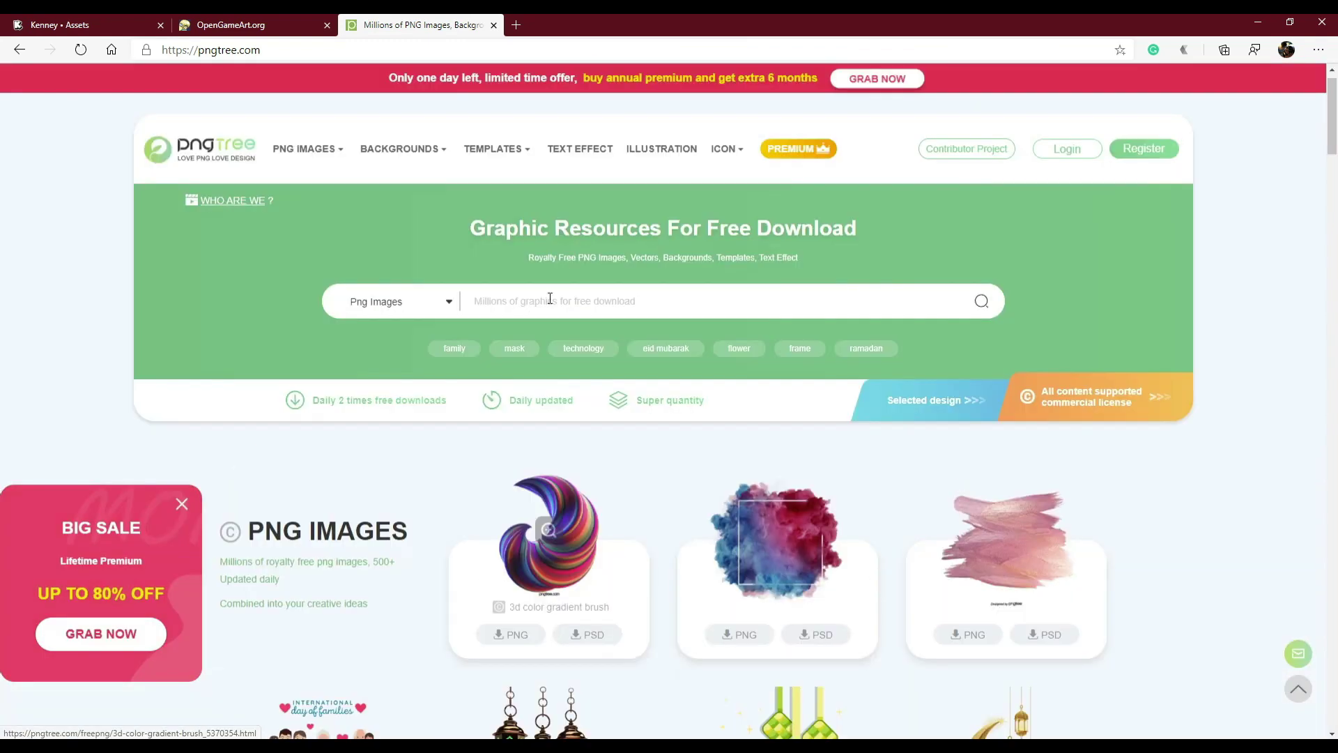
click(604, 300)
text(game)
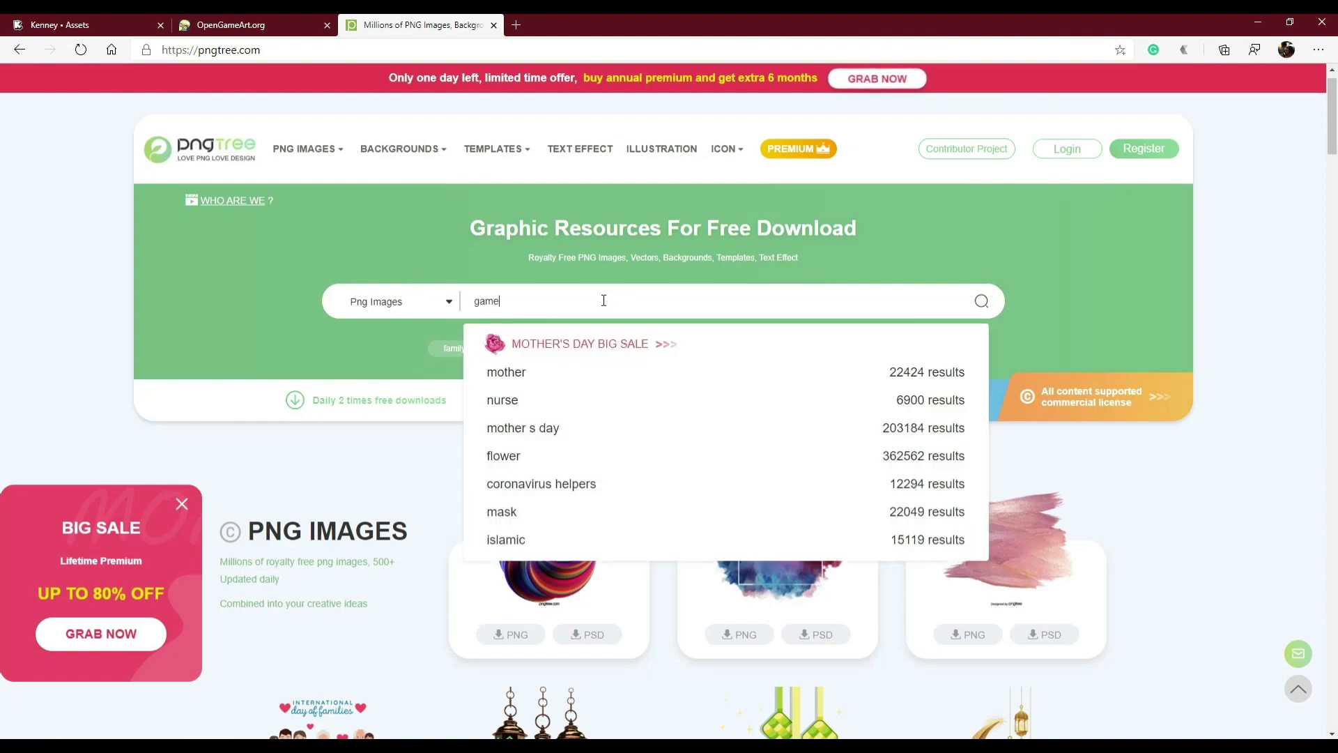
text( d)
key(BackSpace)
key(BackSpace)
text(2d assets)
key(Return)
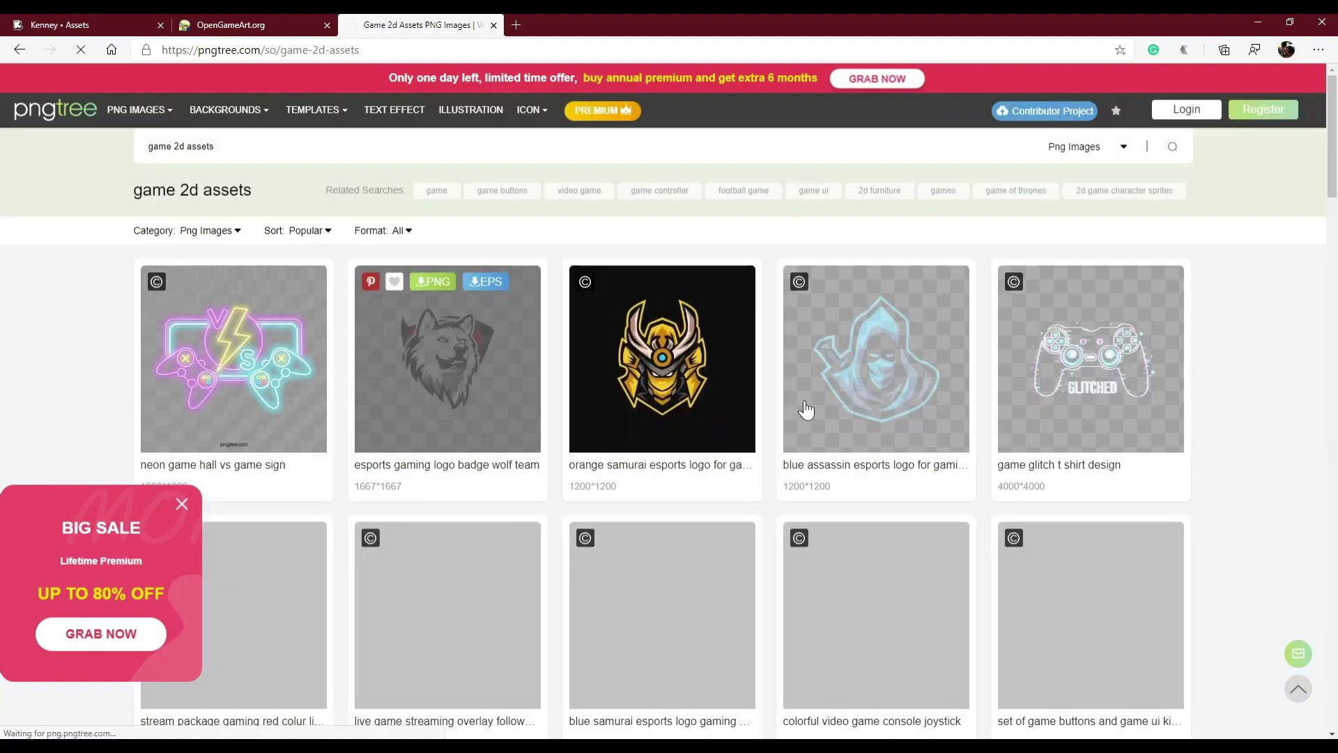
scroll(806, 409, down, 3)
scroll(774, 453, down, 3)
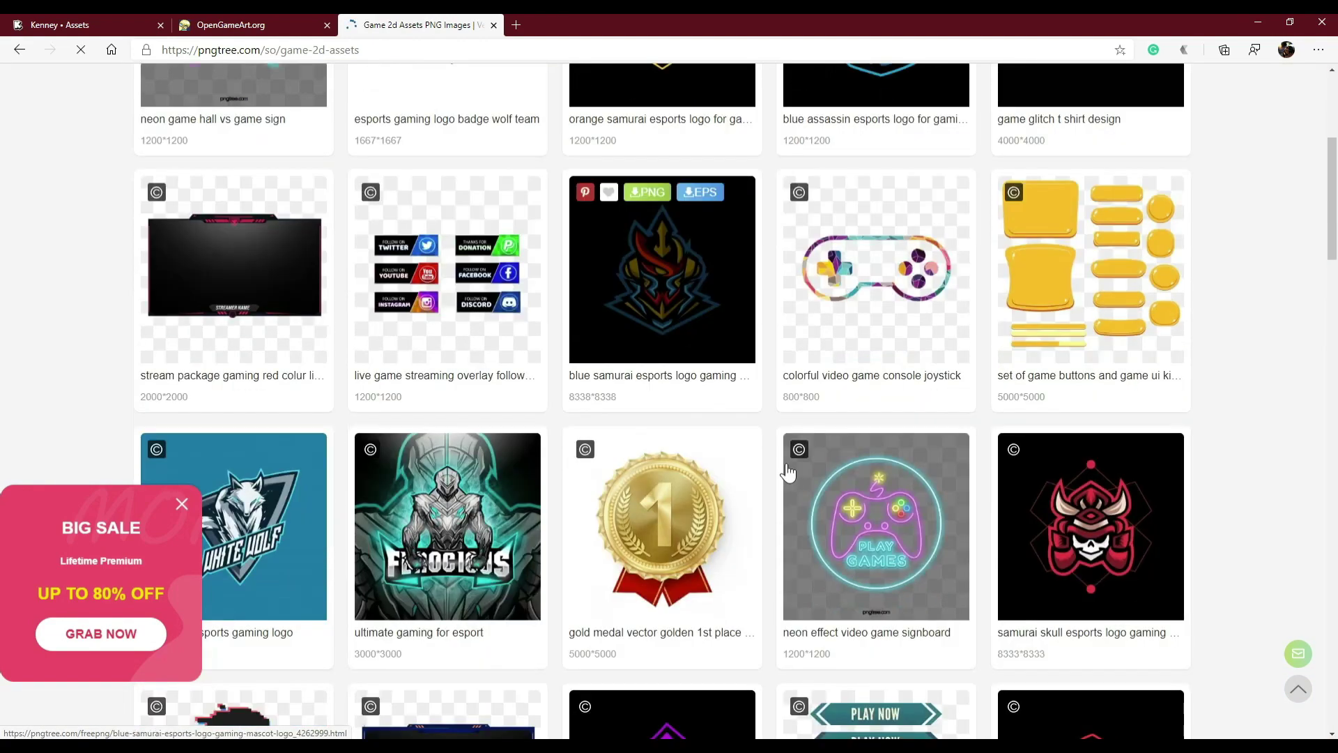
scroll(1053, 427, up, 3)
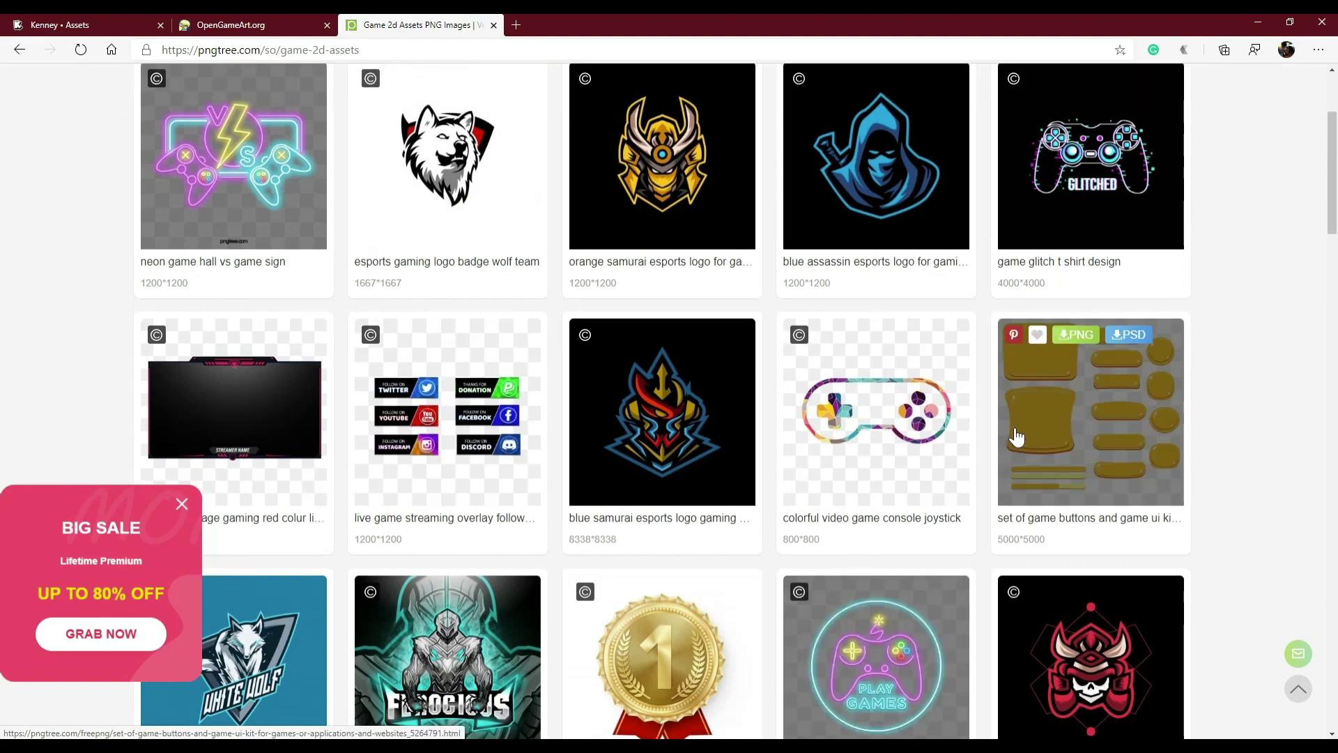
scroll(1164, 471, down, 5)
scroll(1164, 472, up, 5)
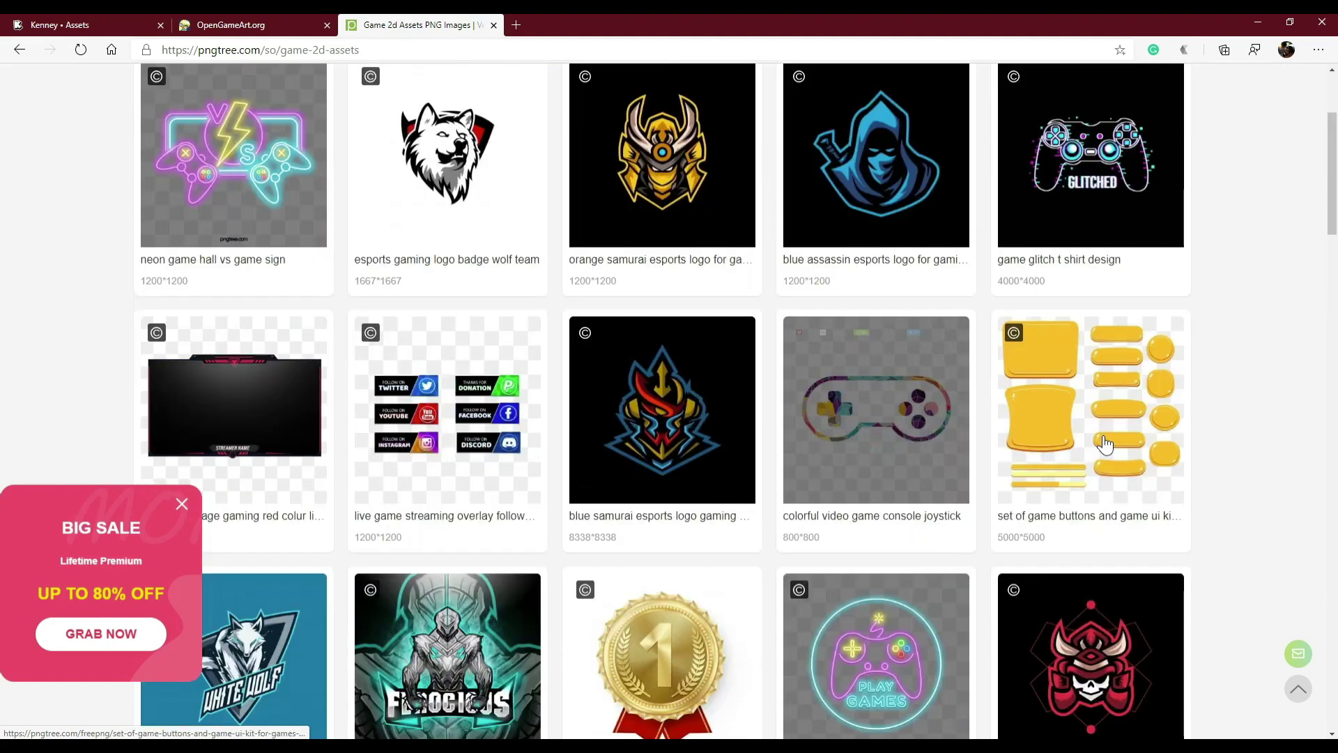
Step: Open the 'set of game buttons and game ui kit' image and dismiss the register popup
click(1093, 454)
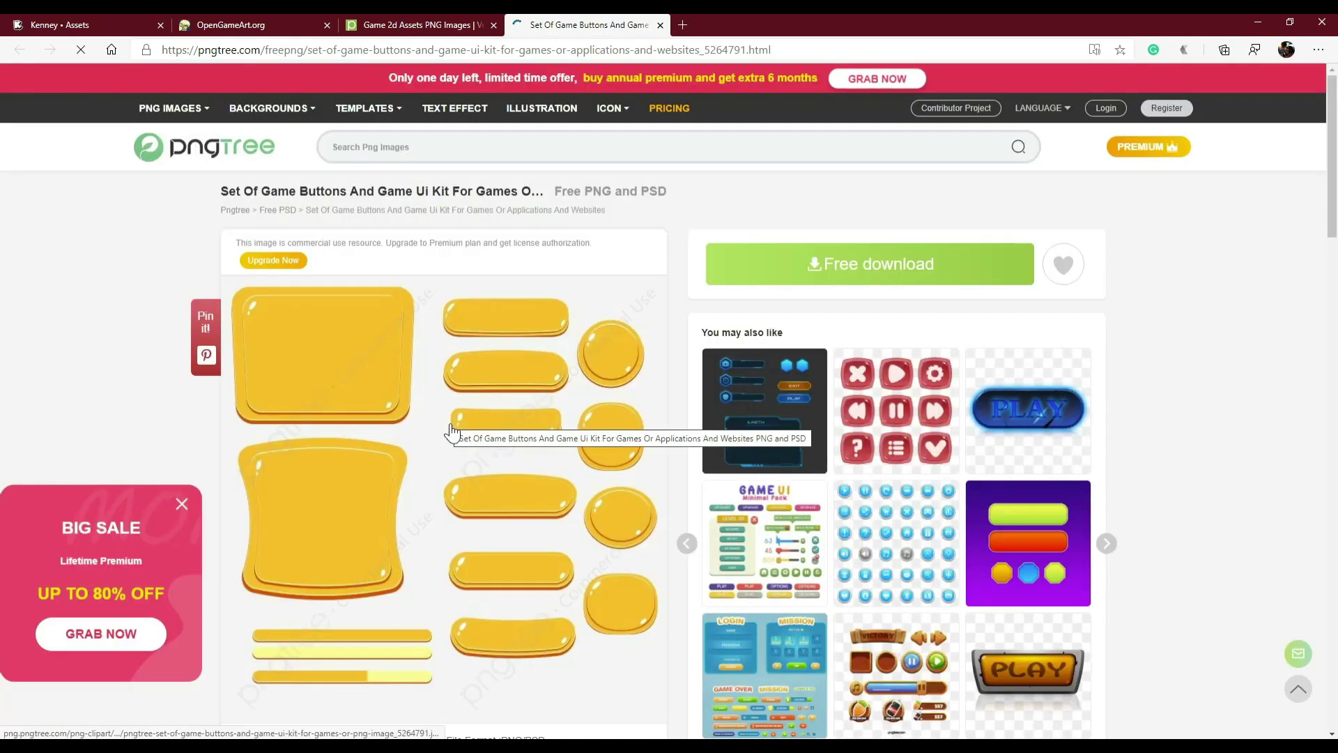
scroll(428, 319, down, 1)
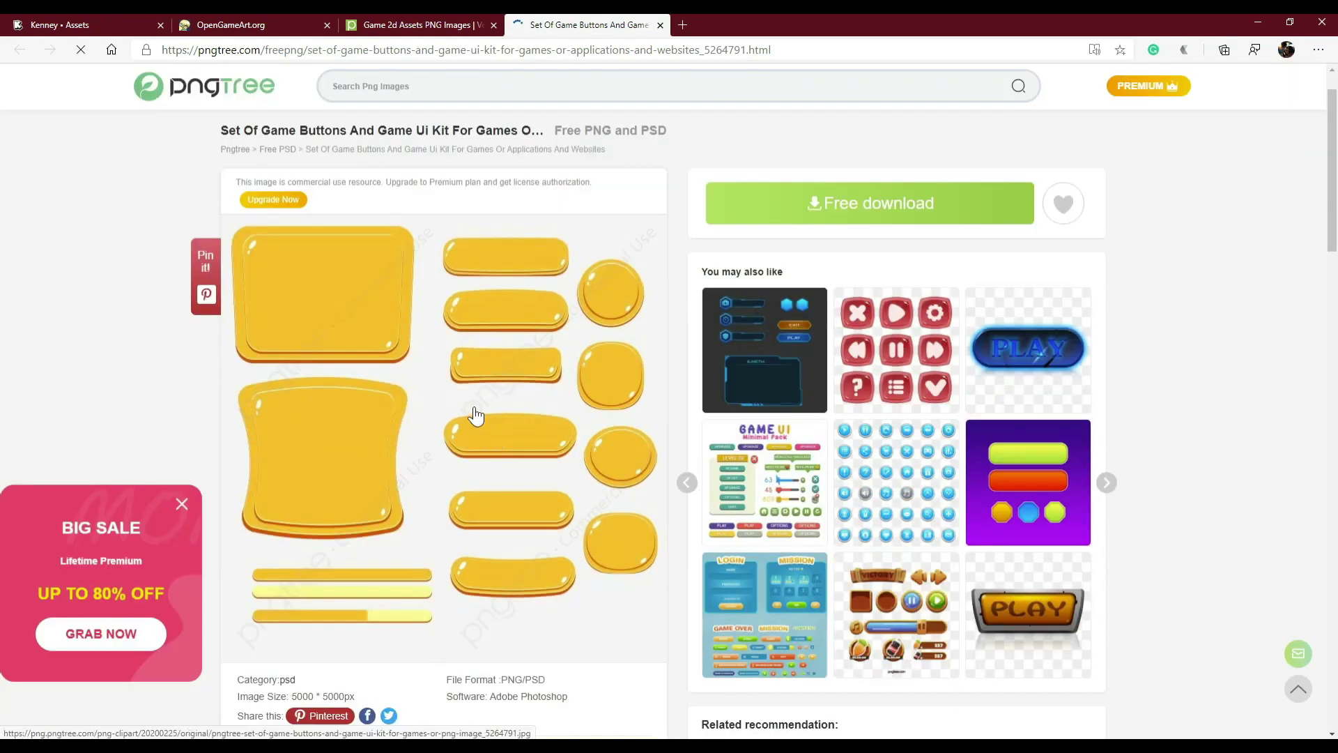
scroll(476, 416, down, 2)
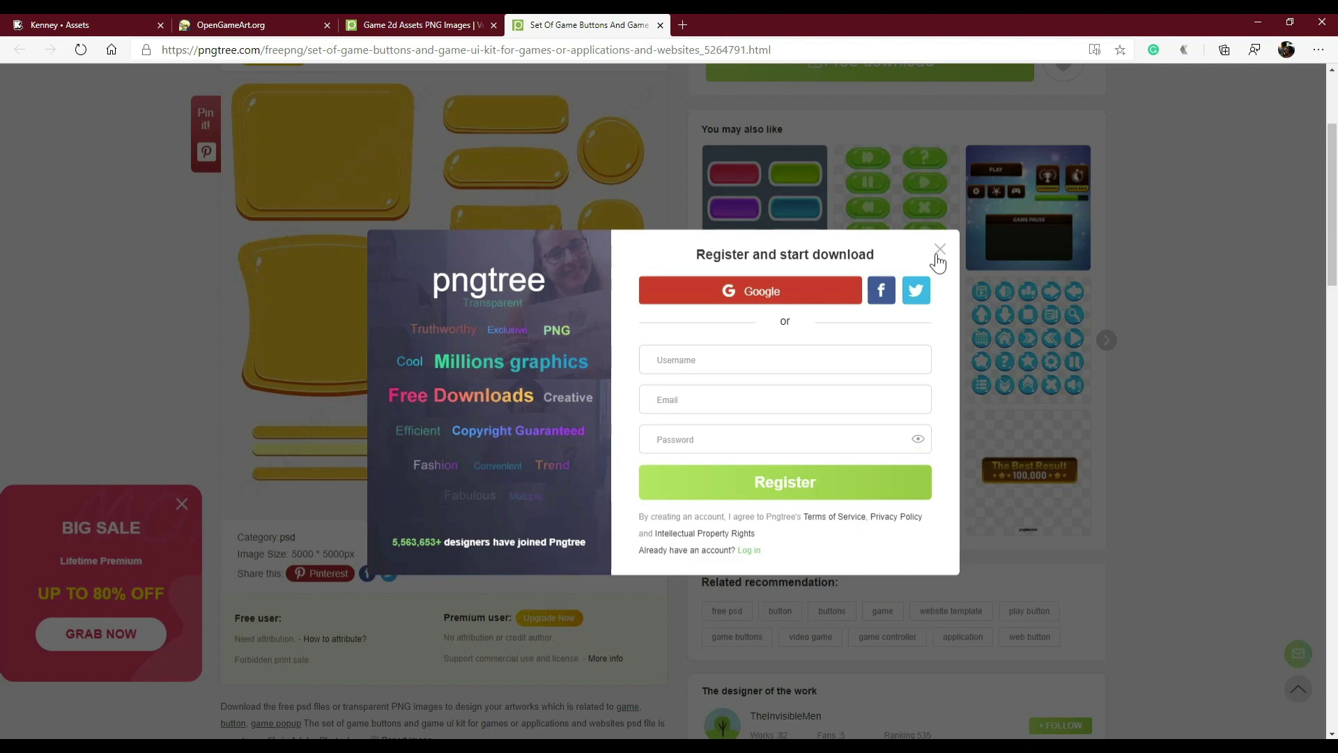
click(363, 268)
scroll(419, 411, up, 3)
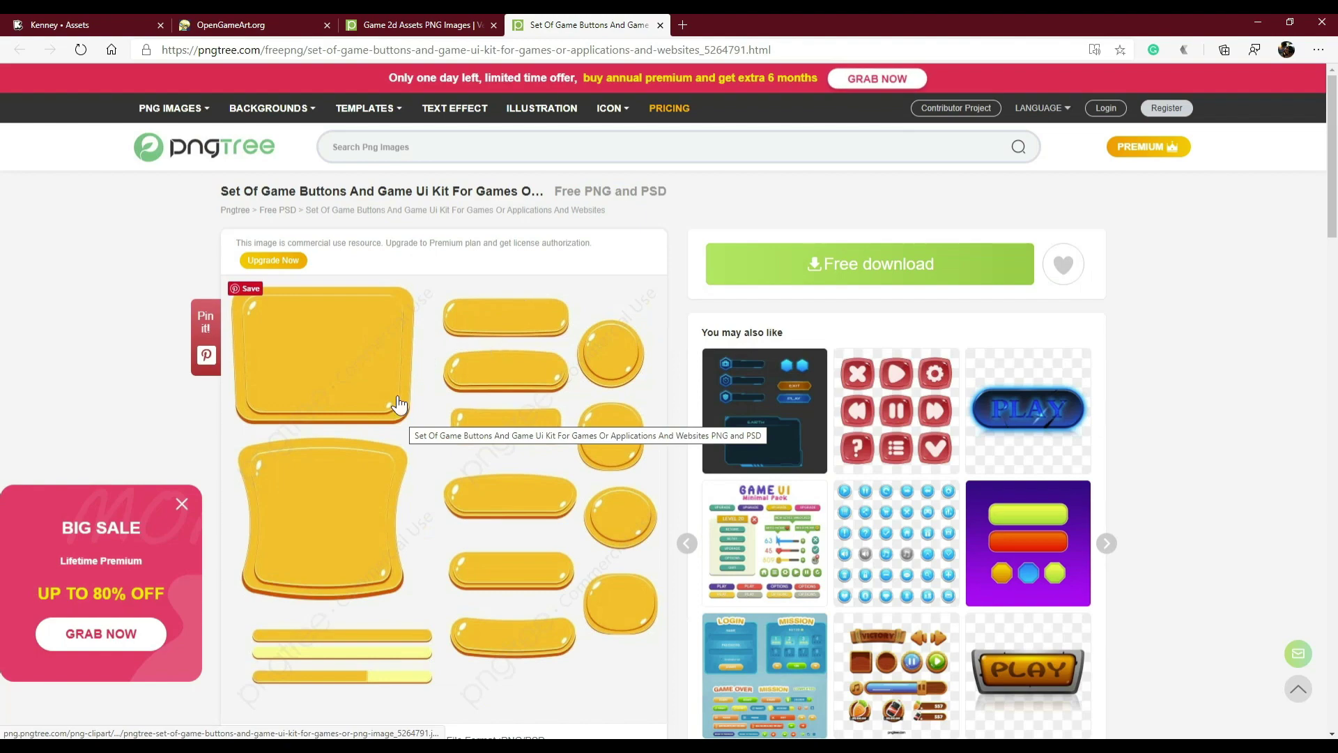
scroll(369, 479, down, 4)
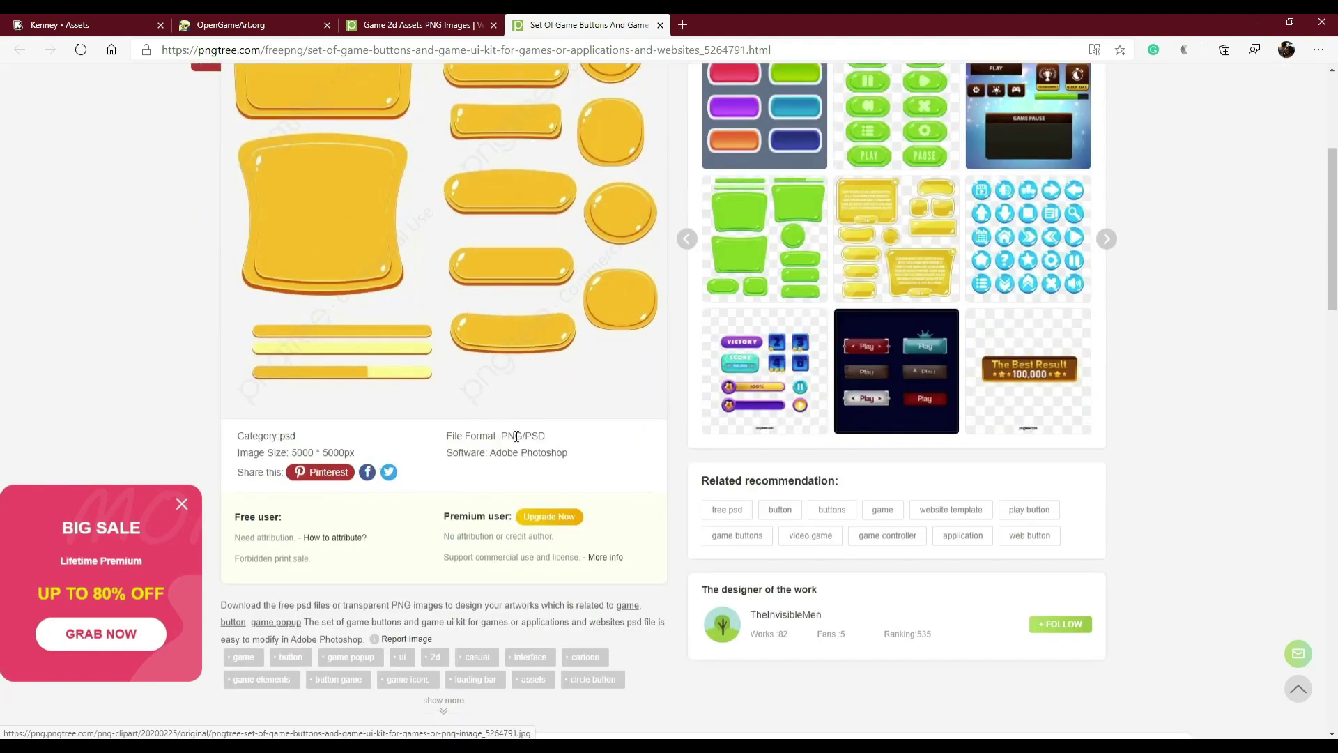
scroll(531, 353, up, 3)
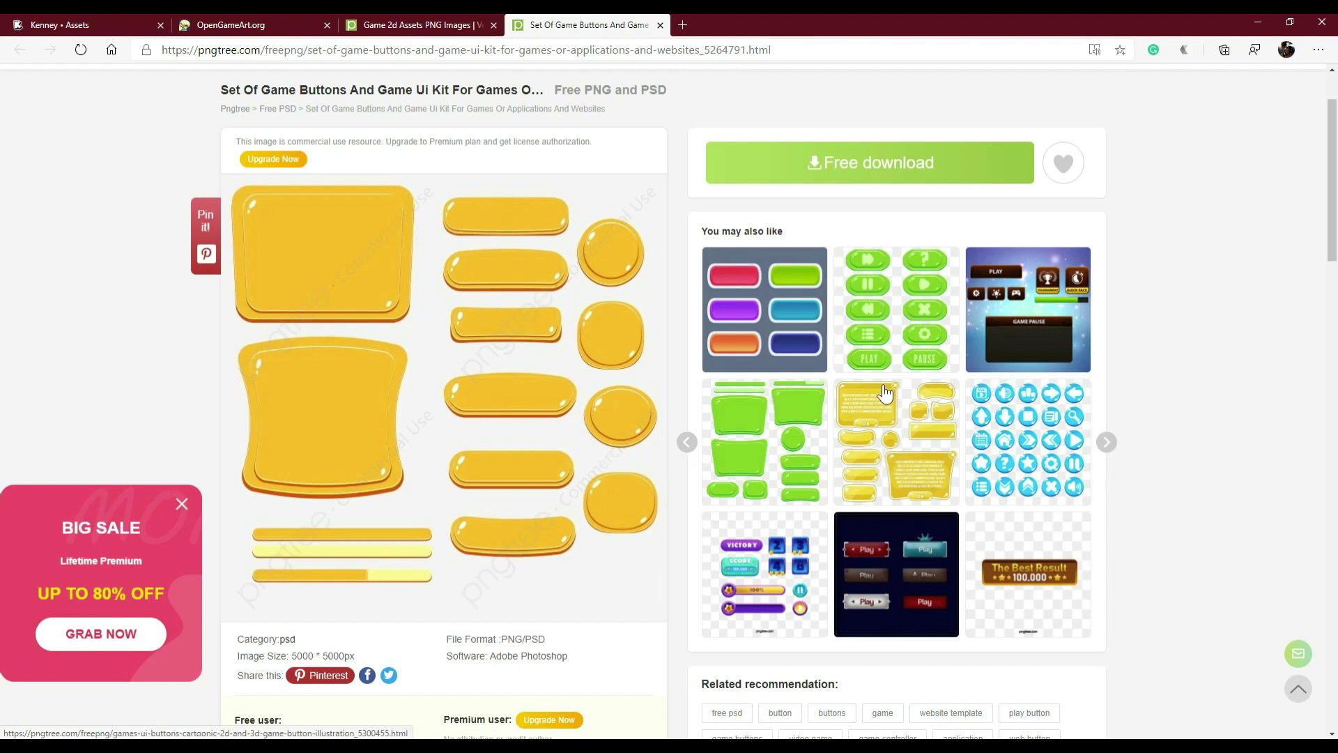
scroll(458, 467, up, 2)
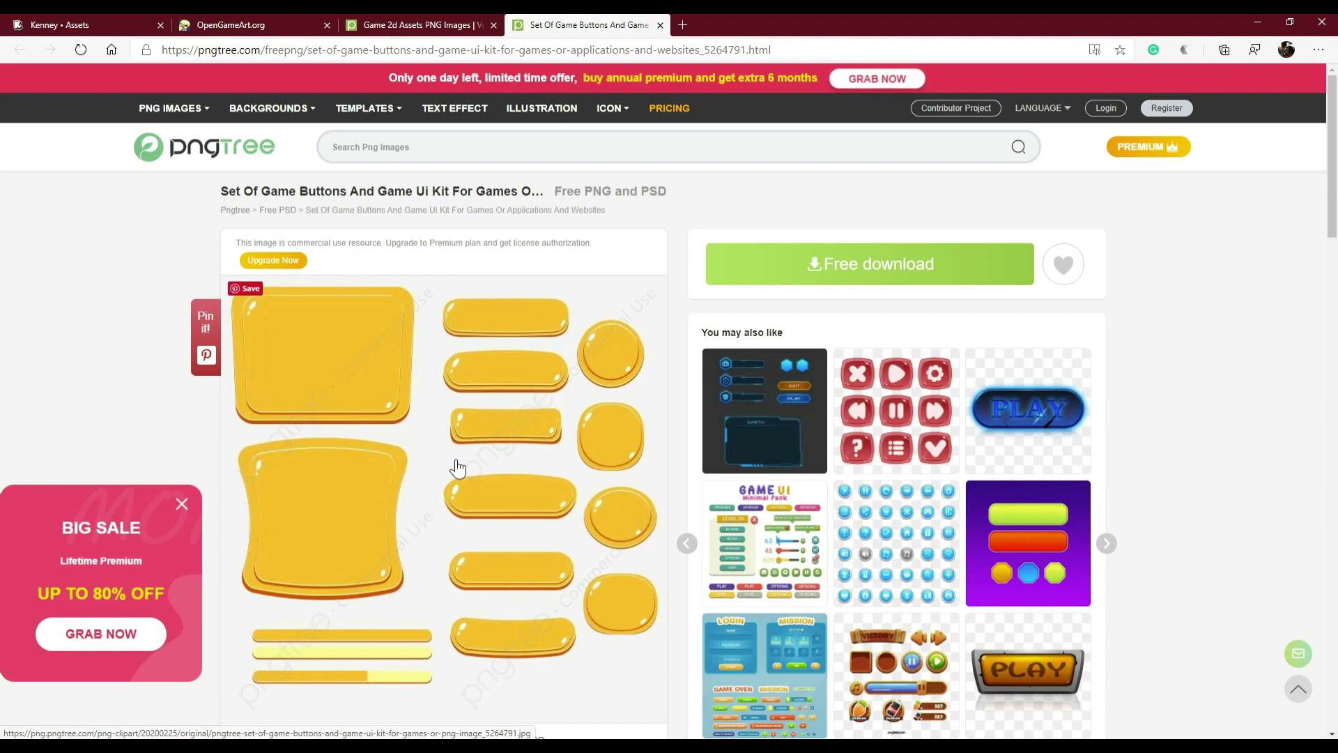
Step: Review the pngtree, OpenGameArt and Kenney tabs, then put the browser away for Unity
click(444, 19)
click(595, 18)
click(275, 18)
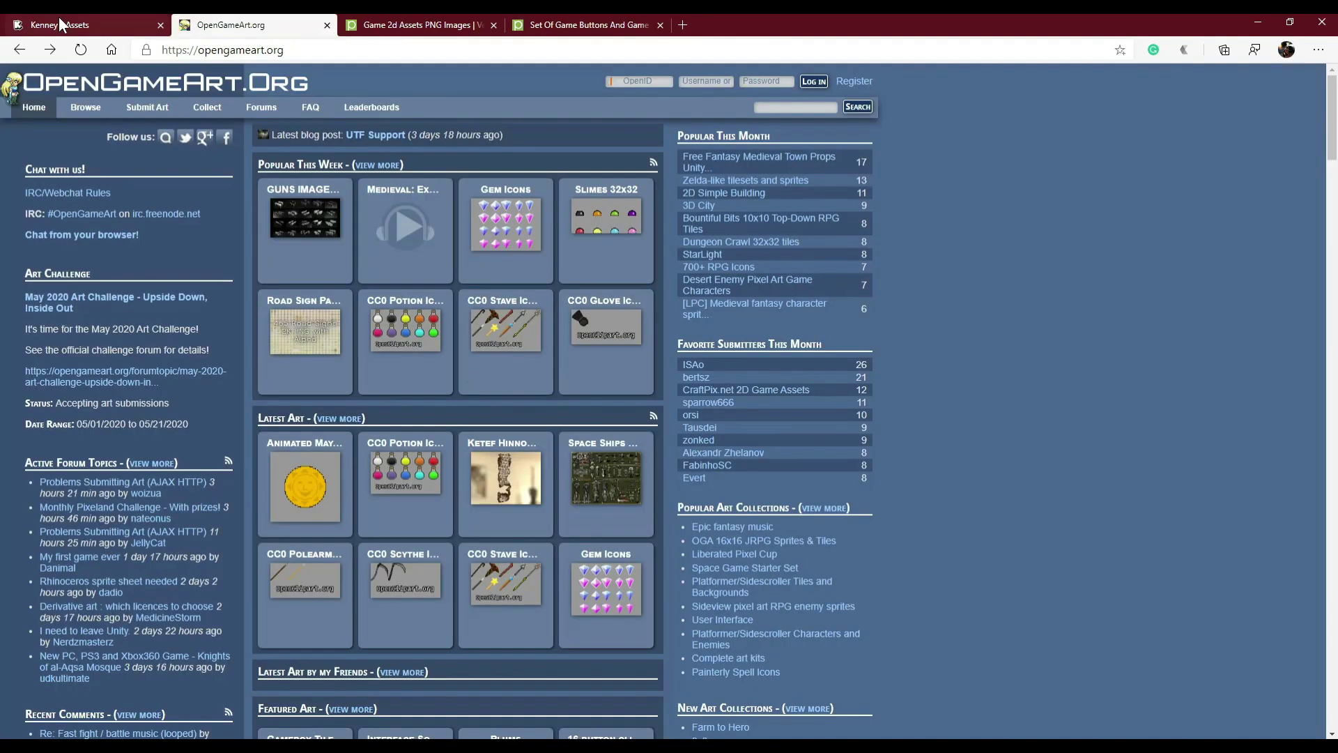
click(65, 25)
scroll(679, 508, down, 3)
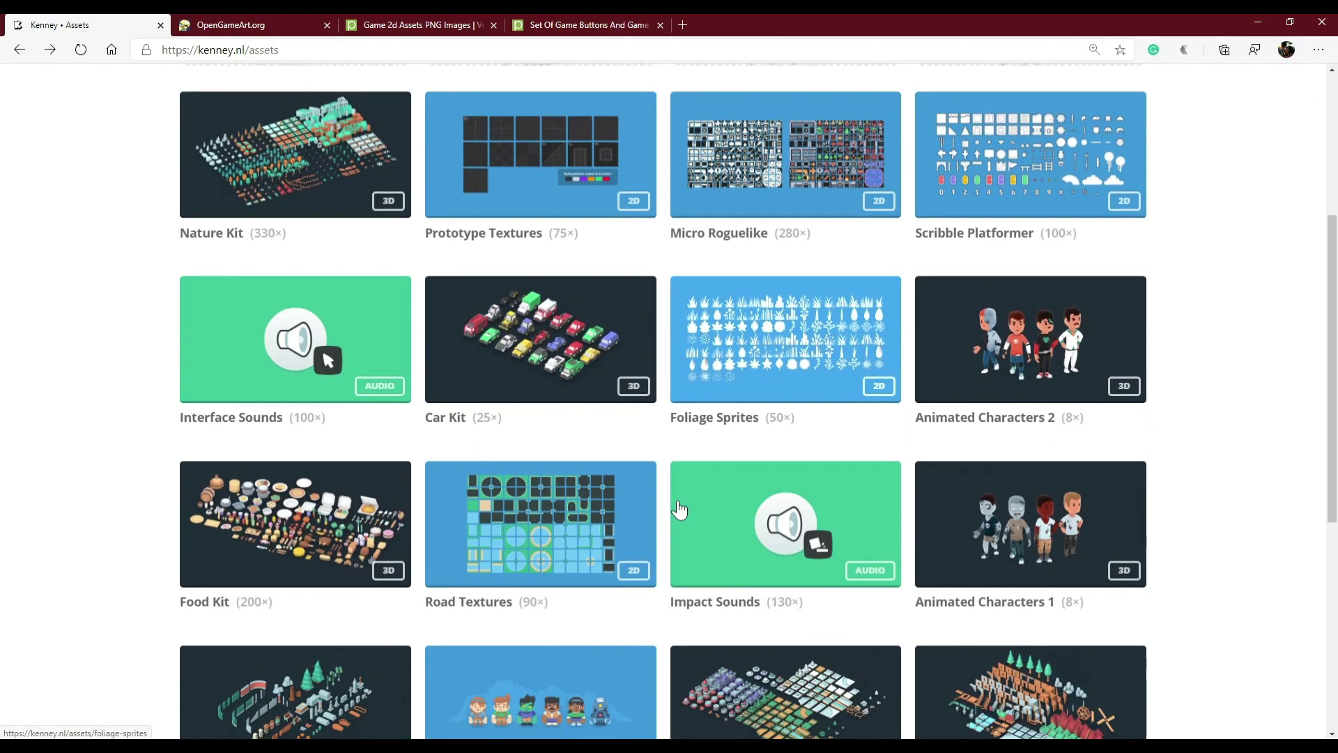
scroll(679, 508, down, 4)
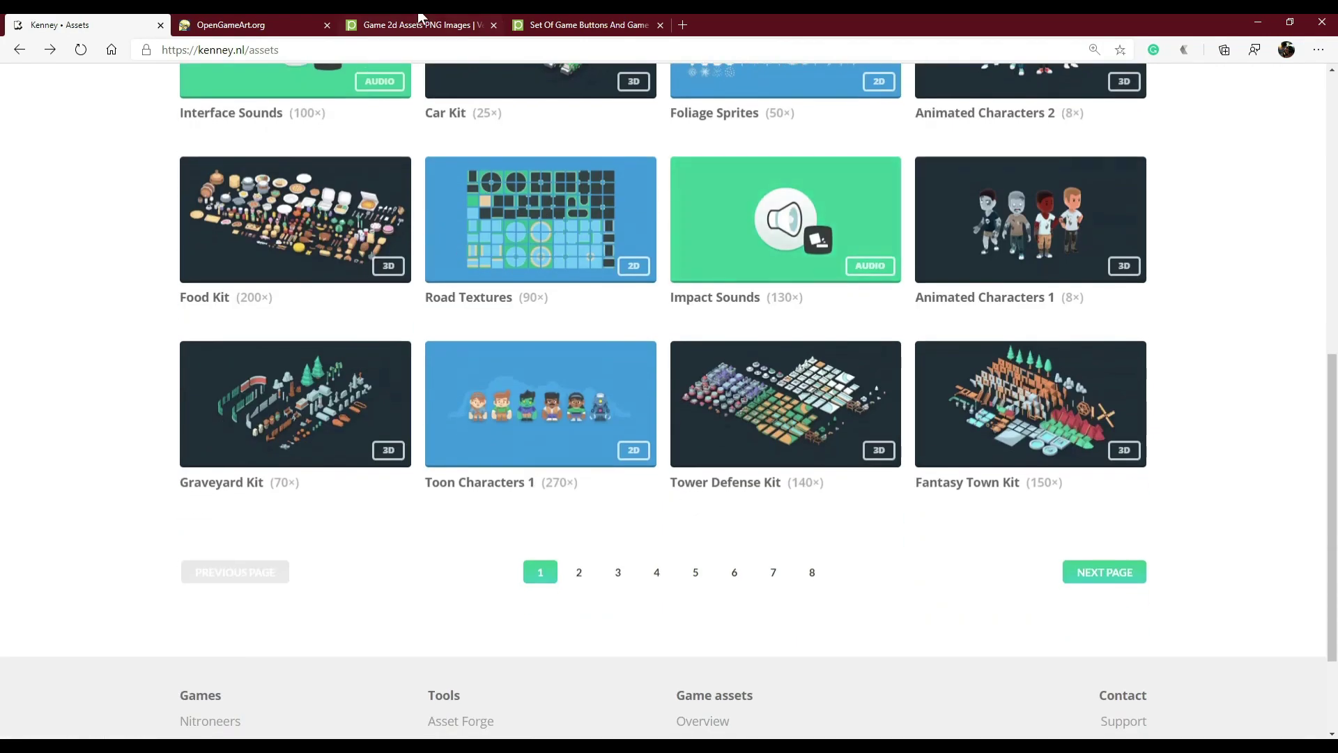
click(611, 24)
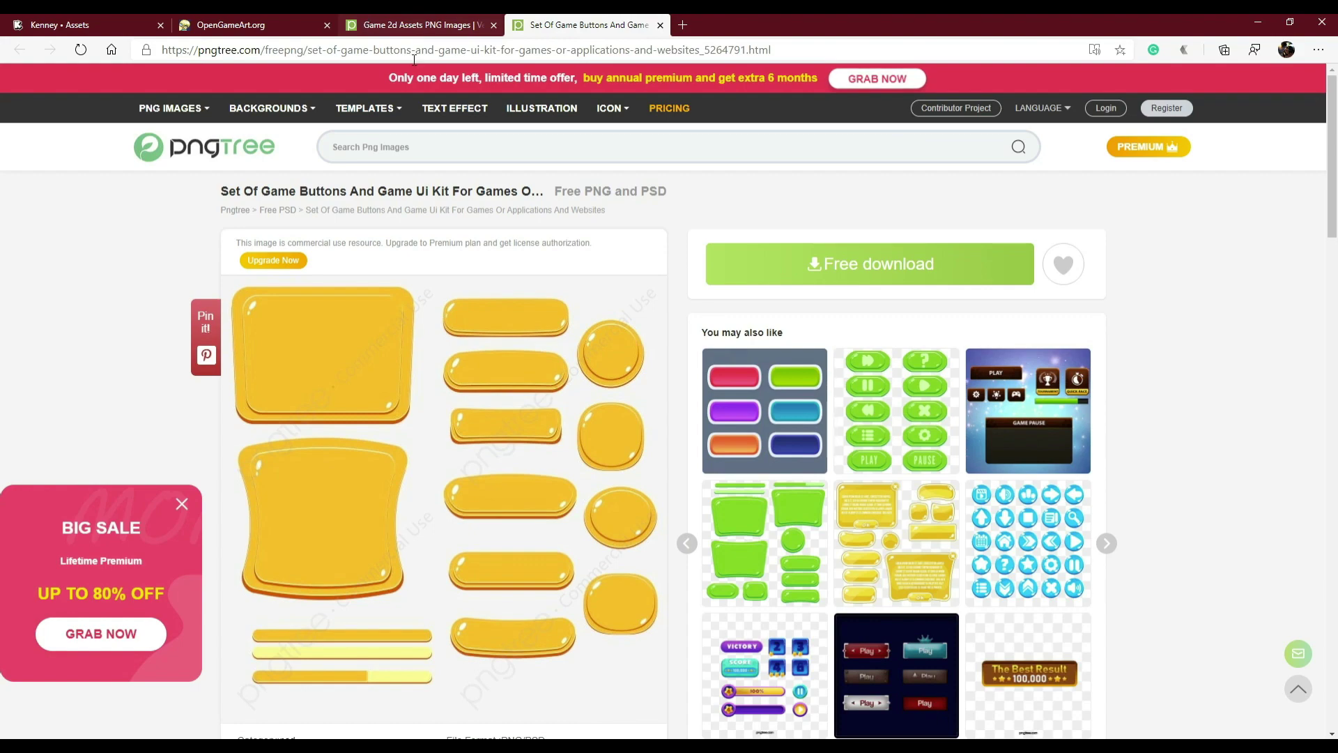
click(353, 21)
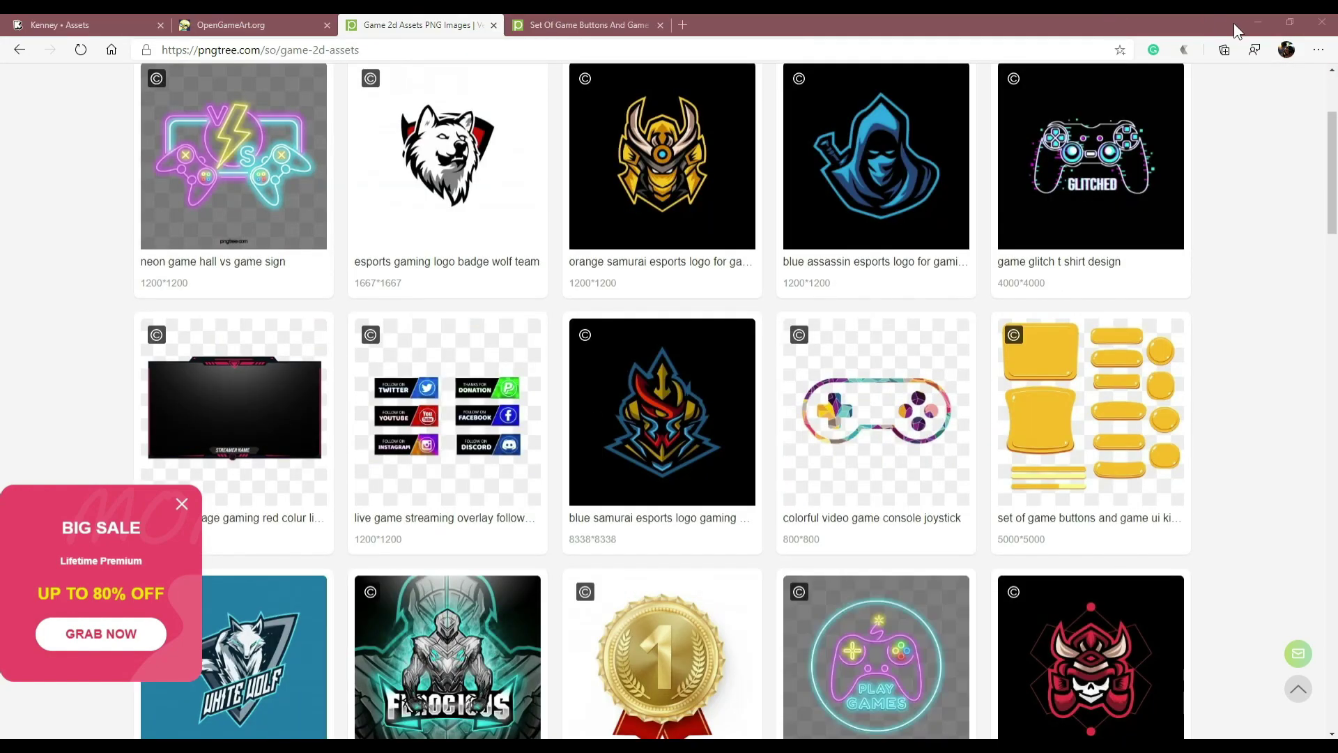
click(1258, 21)
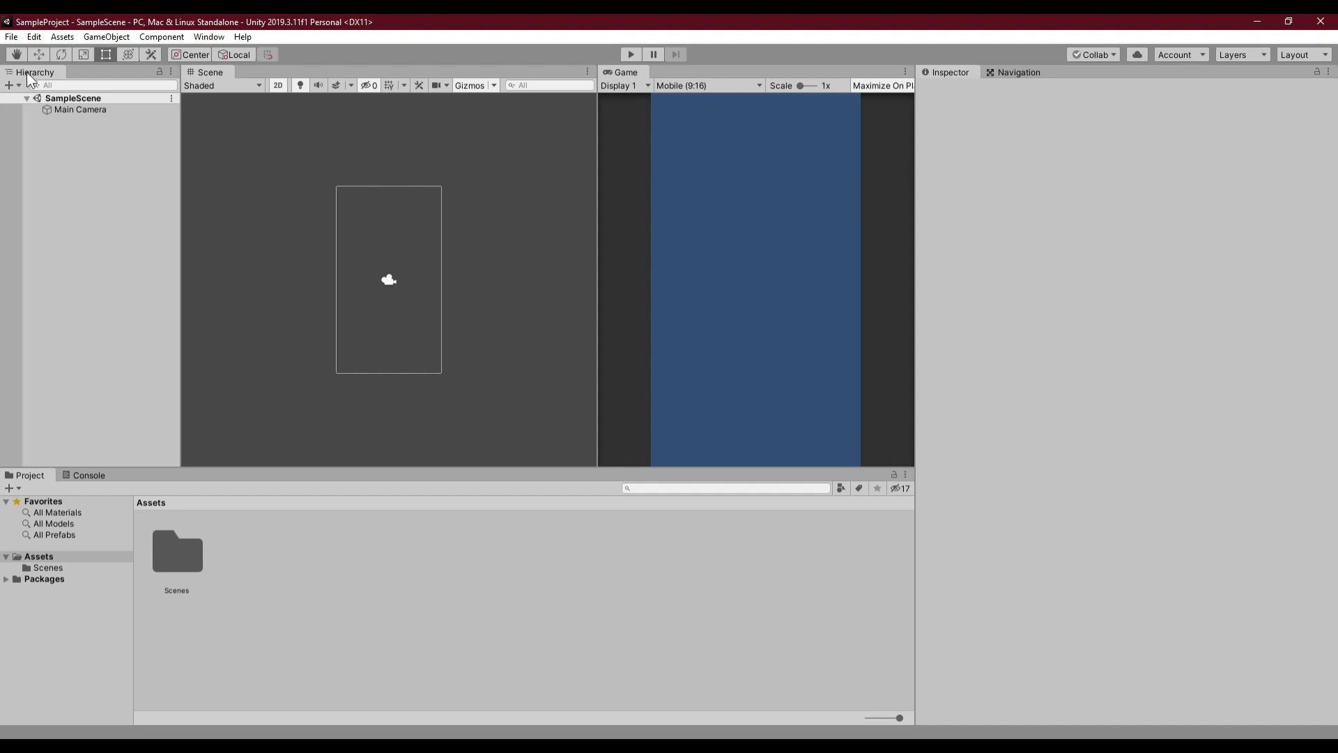
Step: Select Main Camera in the Scene view and review its Transform and Camera settings in the Inspector
click(215, 73)
scroll(315, 225, up, 1)
scroll(318, 233, up, 2)
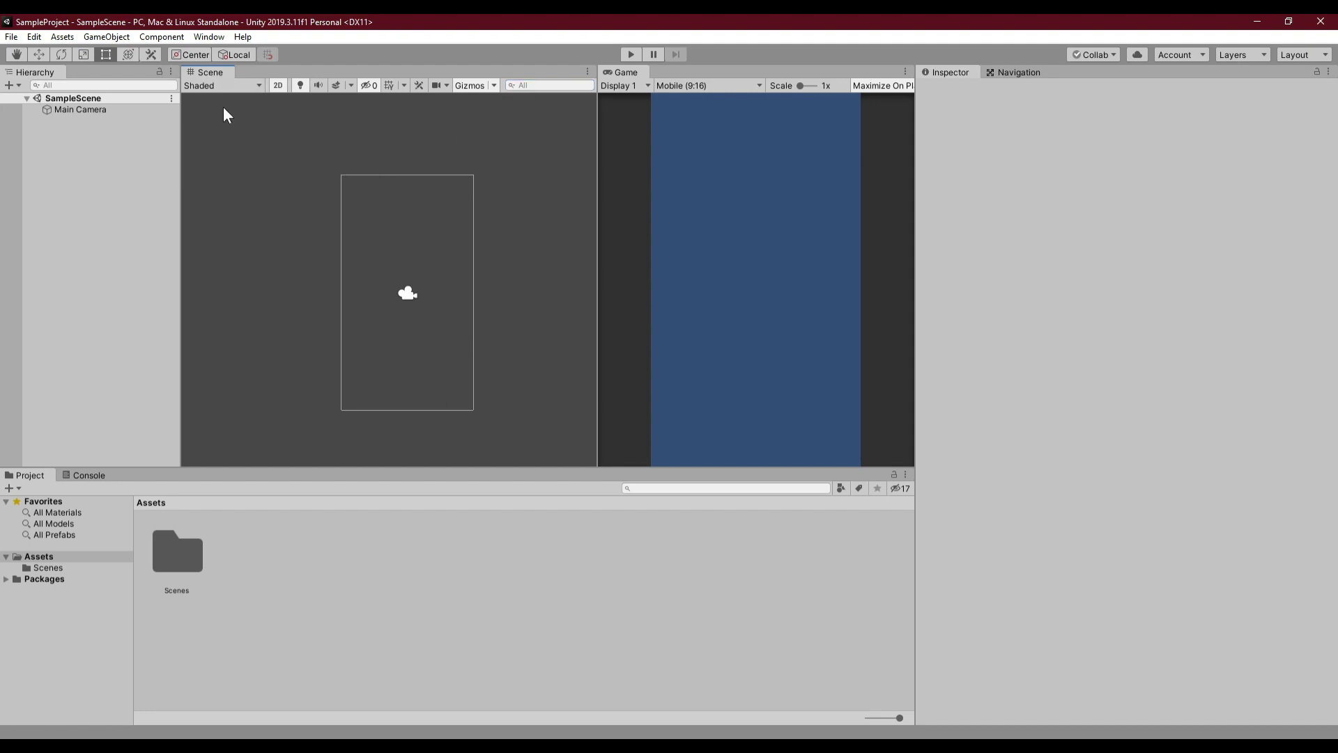
click(408, 296)
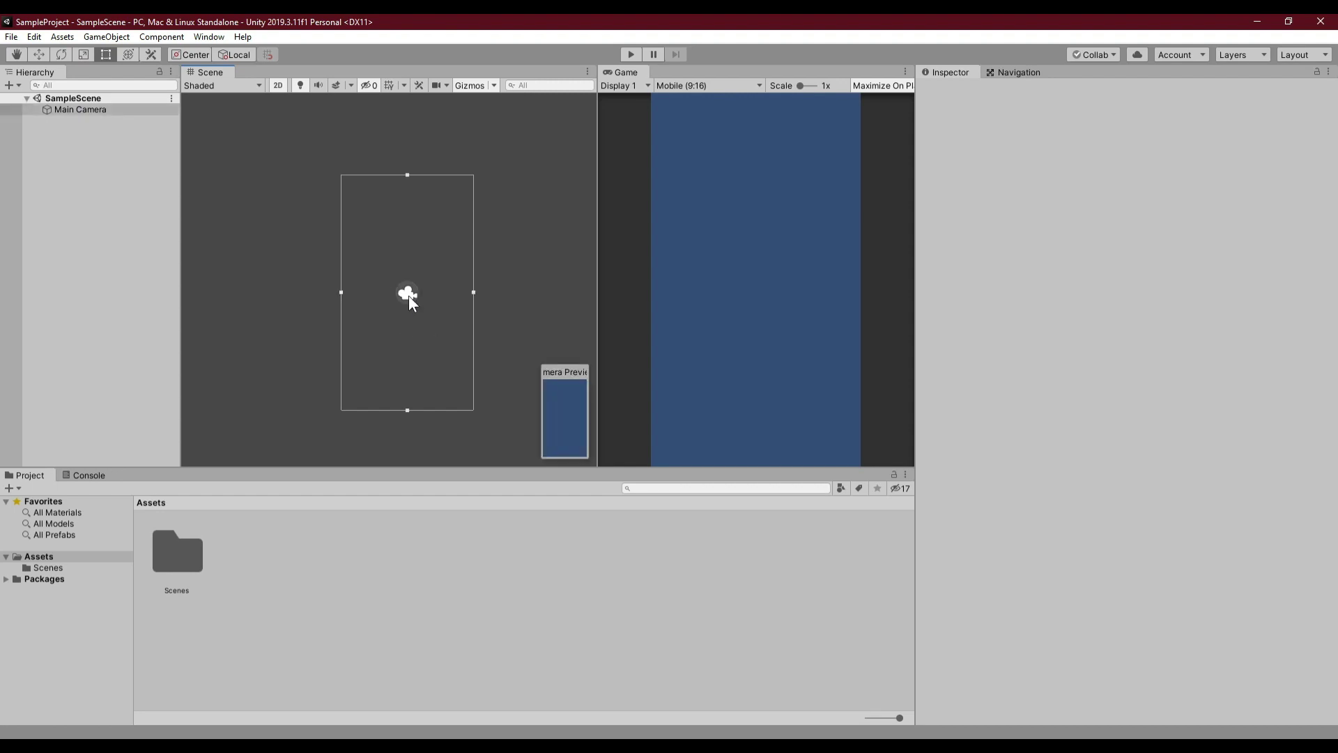
scroll(426, 300, up, 3)
scroll(426, 300, up, 1)
scroll(388, 294, down, 1)
scroll(384, 294, down, 1)
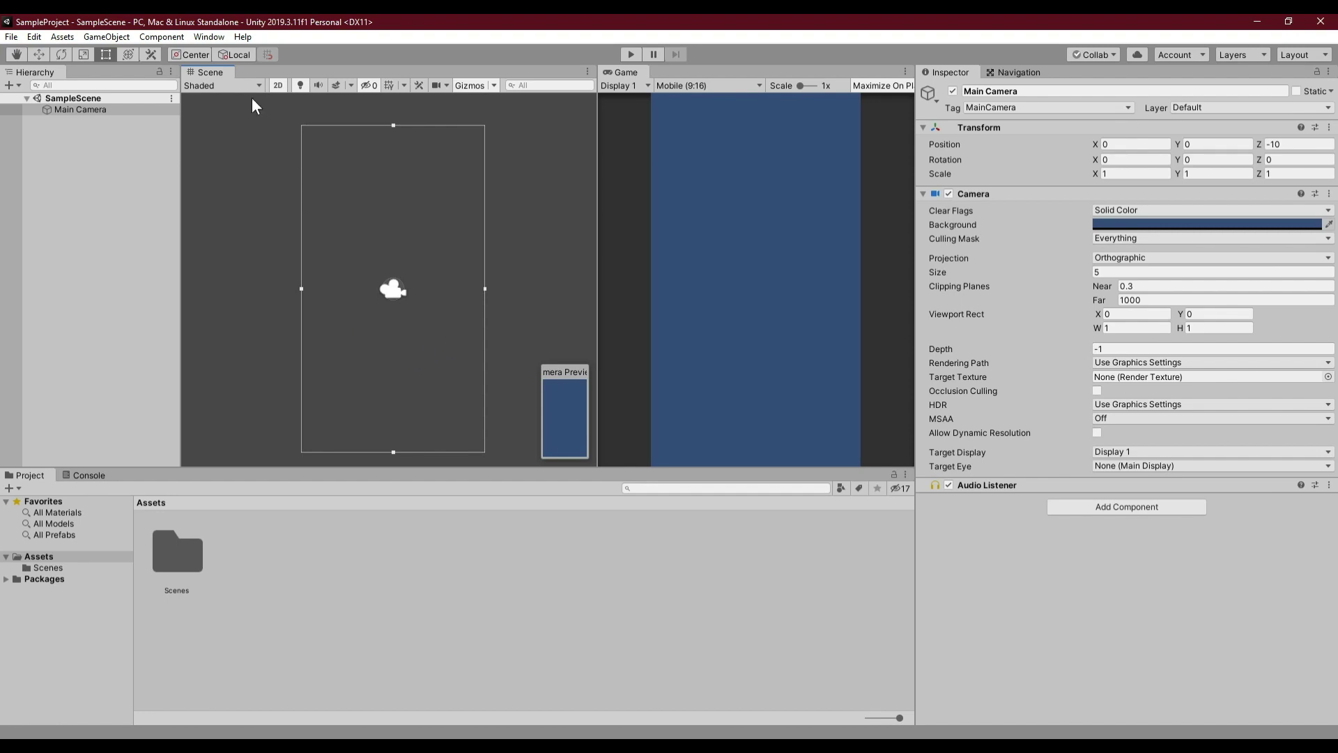
scroll(410, 311, down, 1)
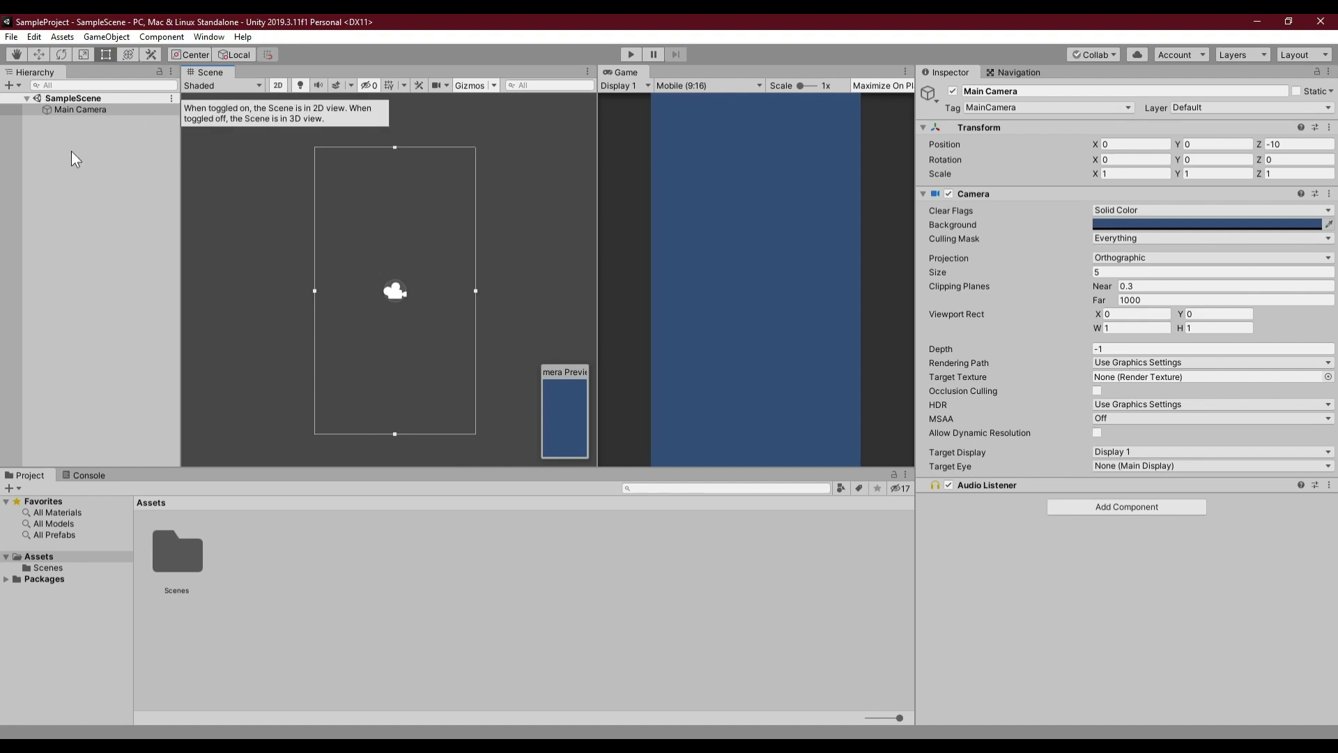
click(717, 176)
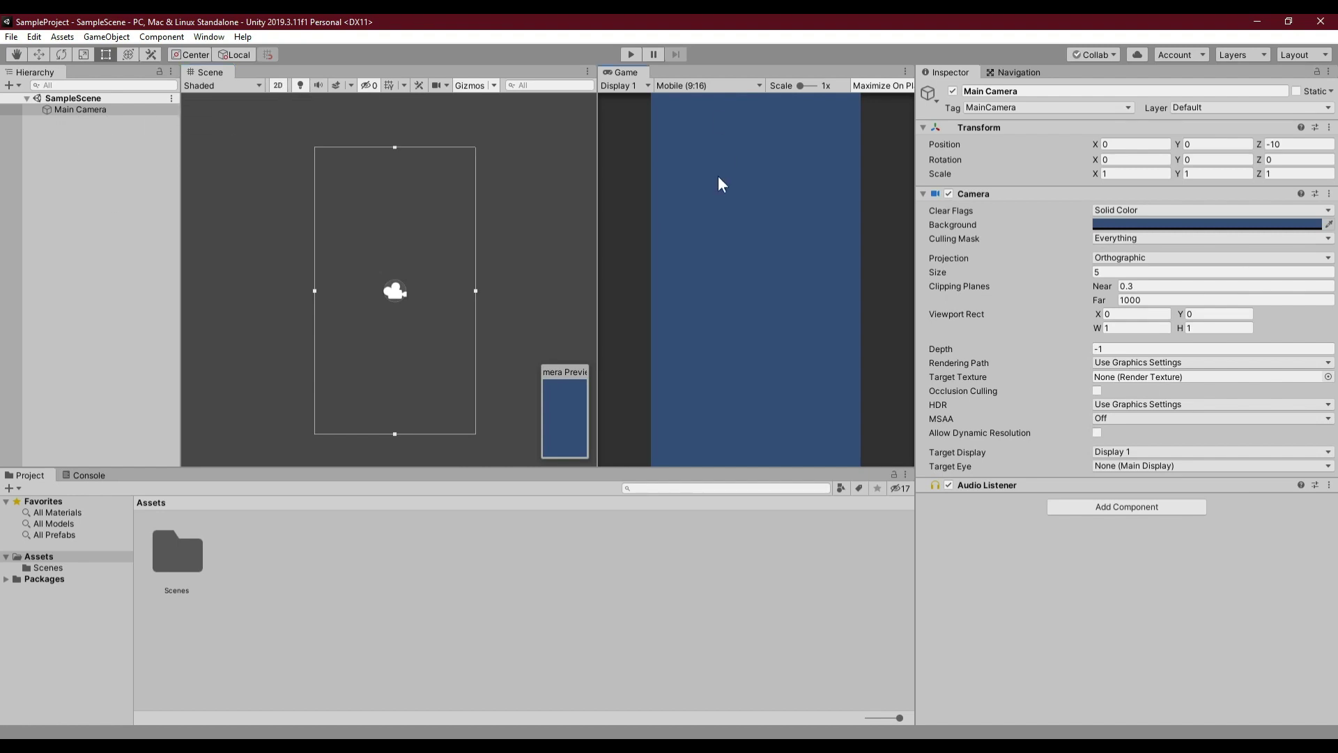
Step: Widen the Game view and dock it as a tab beside the Scene view, toggling between them
drag(599, 228, 482, 233)
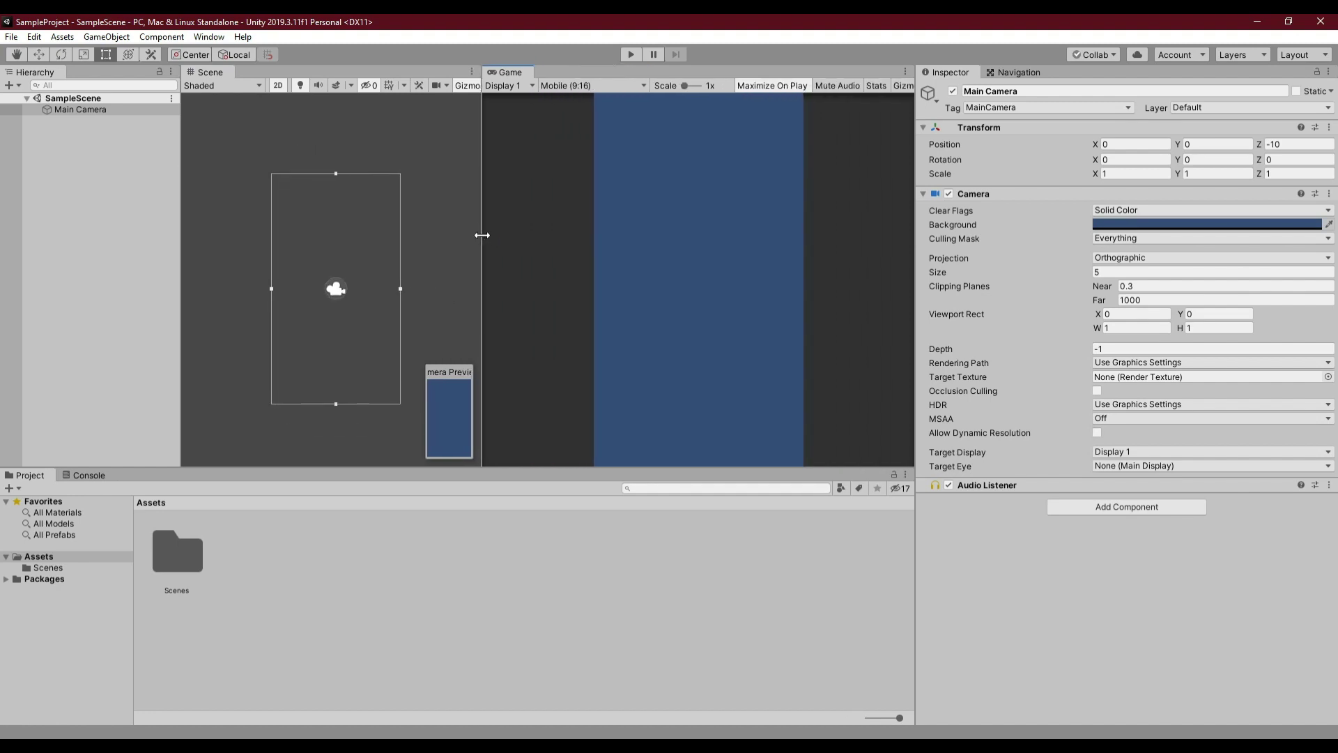
drag(502, 76, 259, 86)
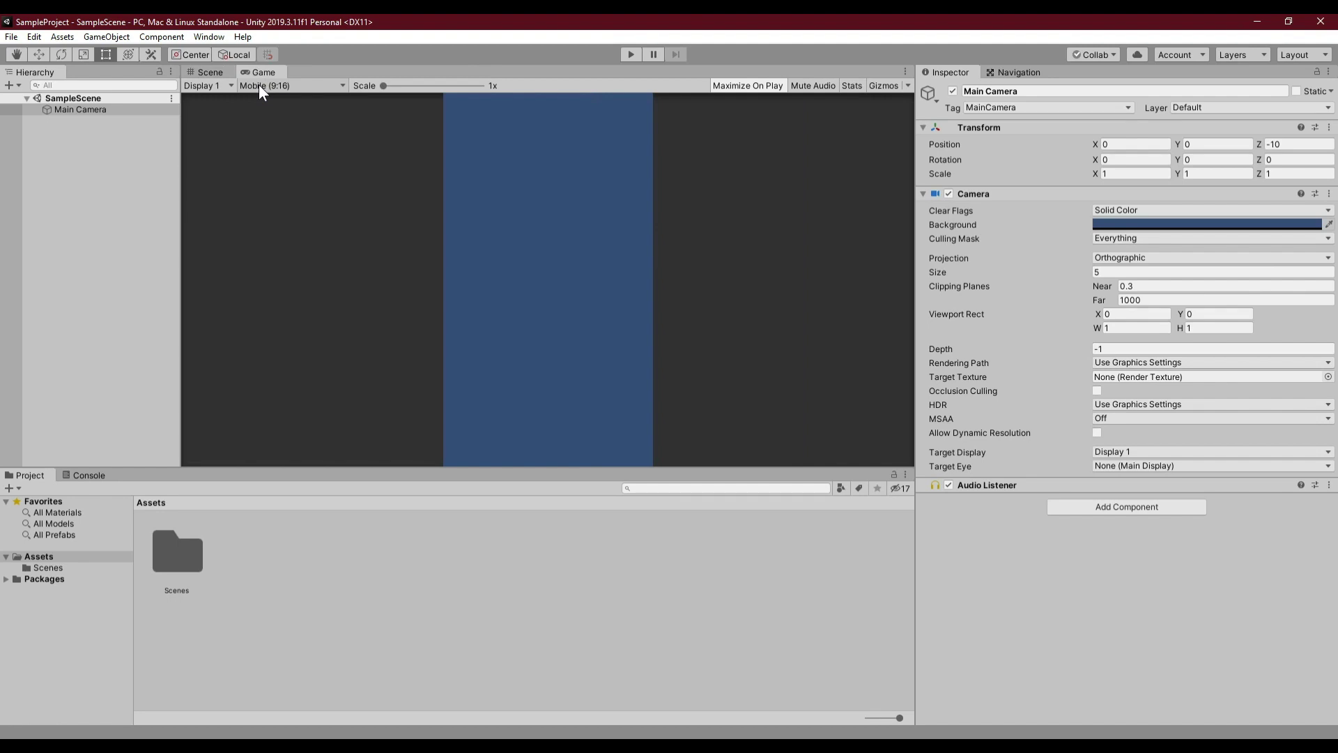
click(210, 73)
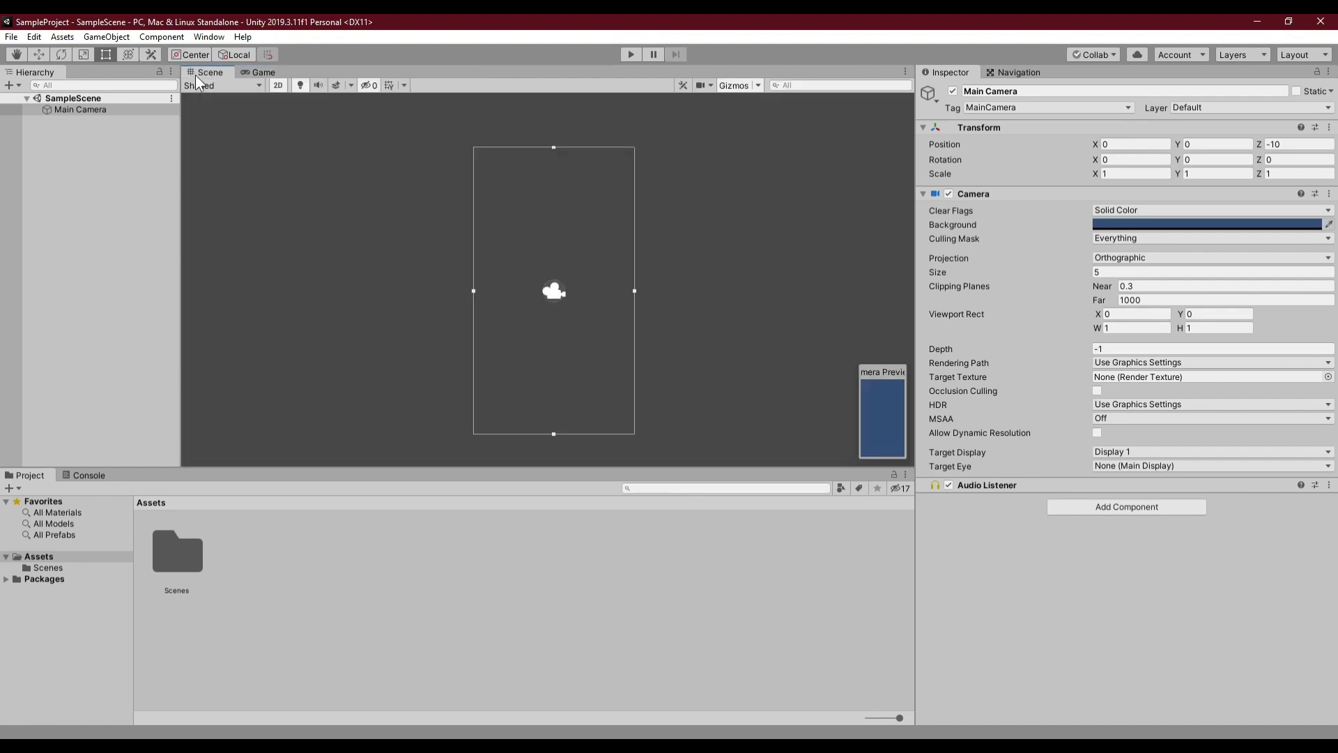
click(259, 73)
click(209, 73)
click(264, 73)
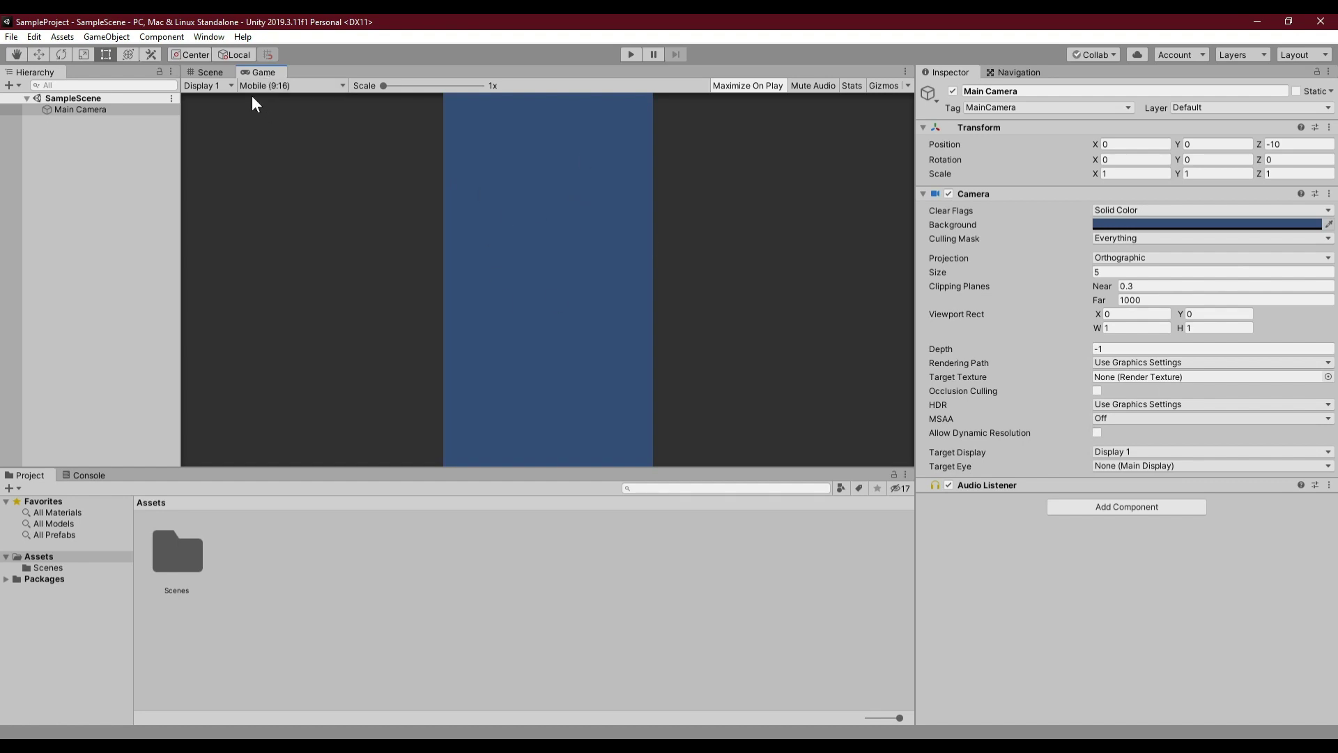
click(210, 73)
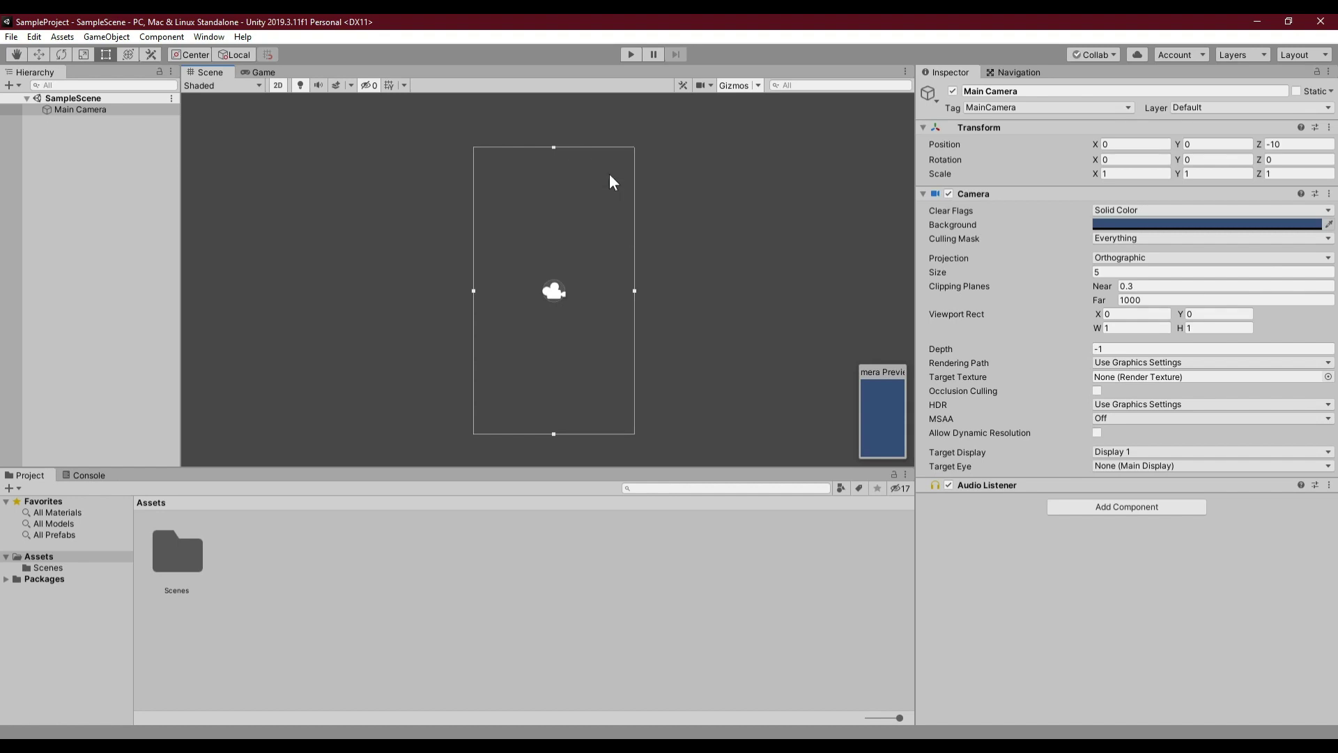
Step: Show the Game tab preview, then expand SampleScene and reselect Main Camera in the Hierarchy
click(264, 72)
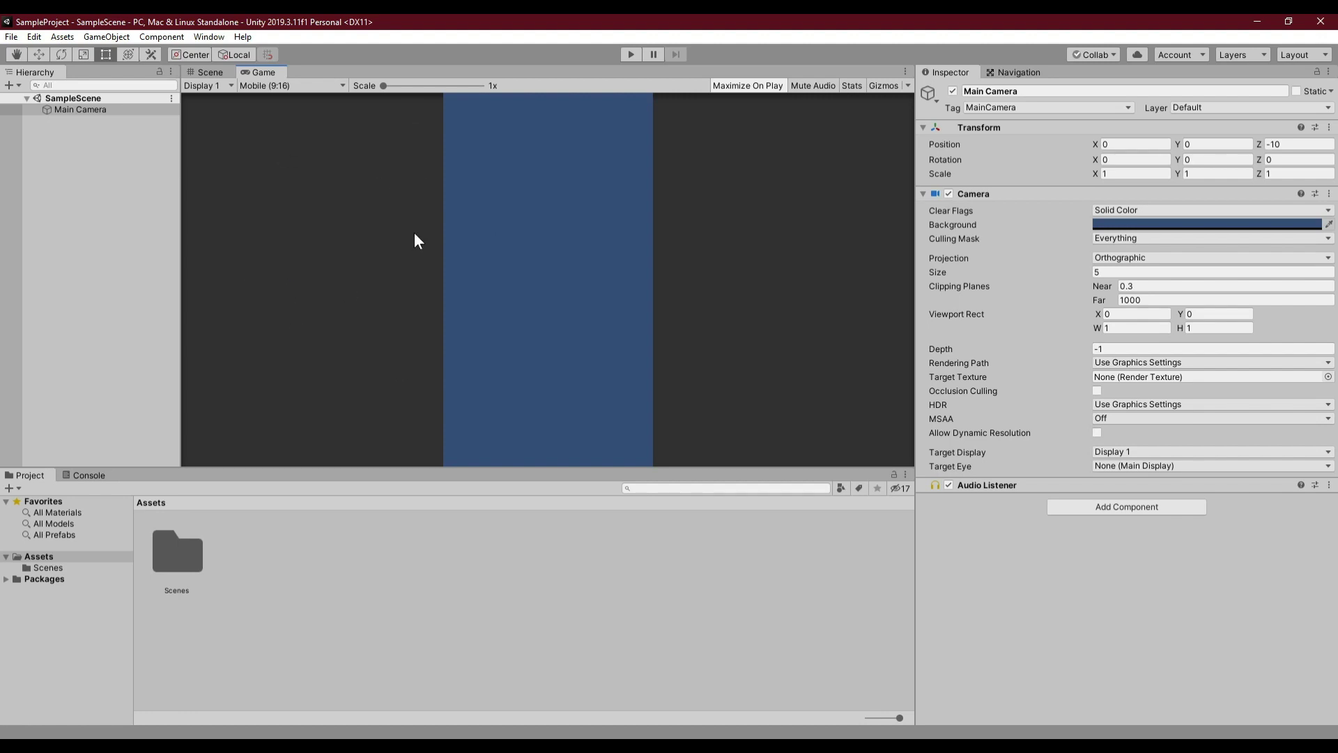
click(46, 150)
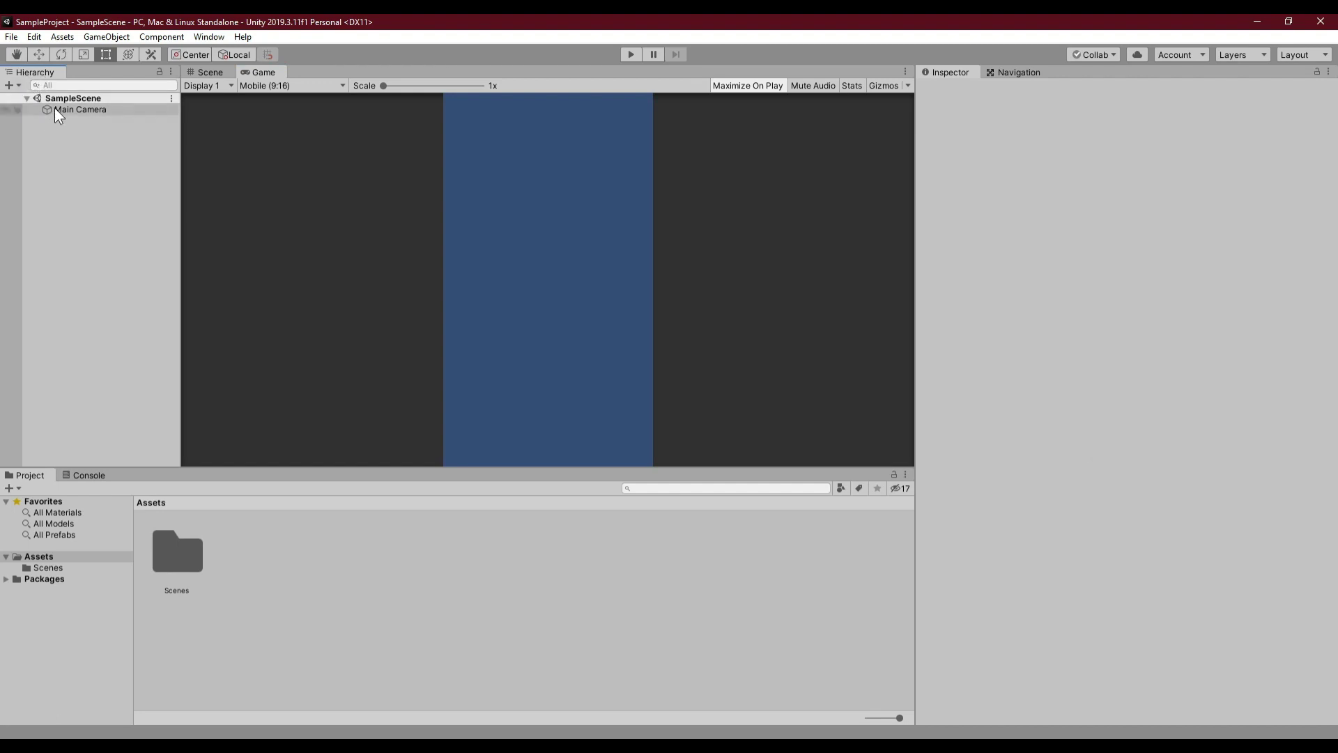
click(26, 98)
click(48, 99)
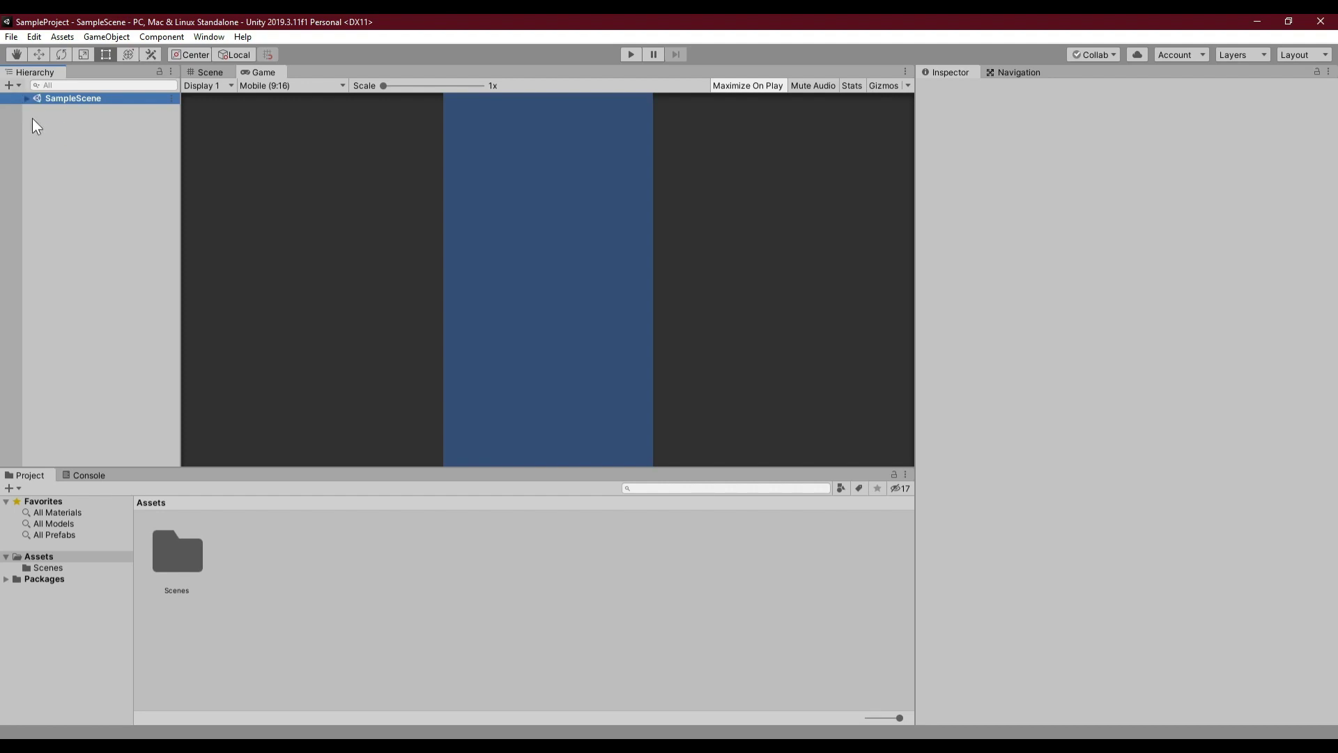
click(26, 98)
click(67, 112)
click(73, 100)
click(86, 107)
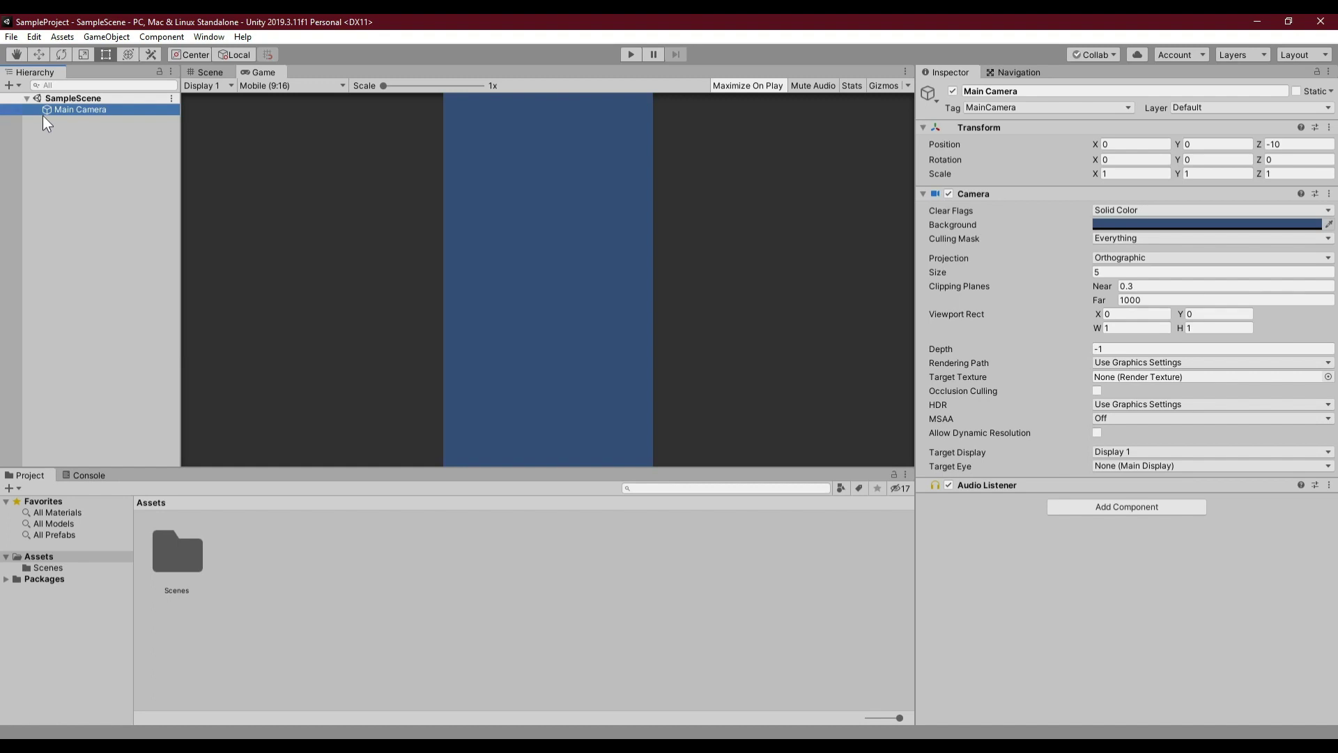
click(30, 101)
click(27, 98)
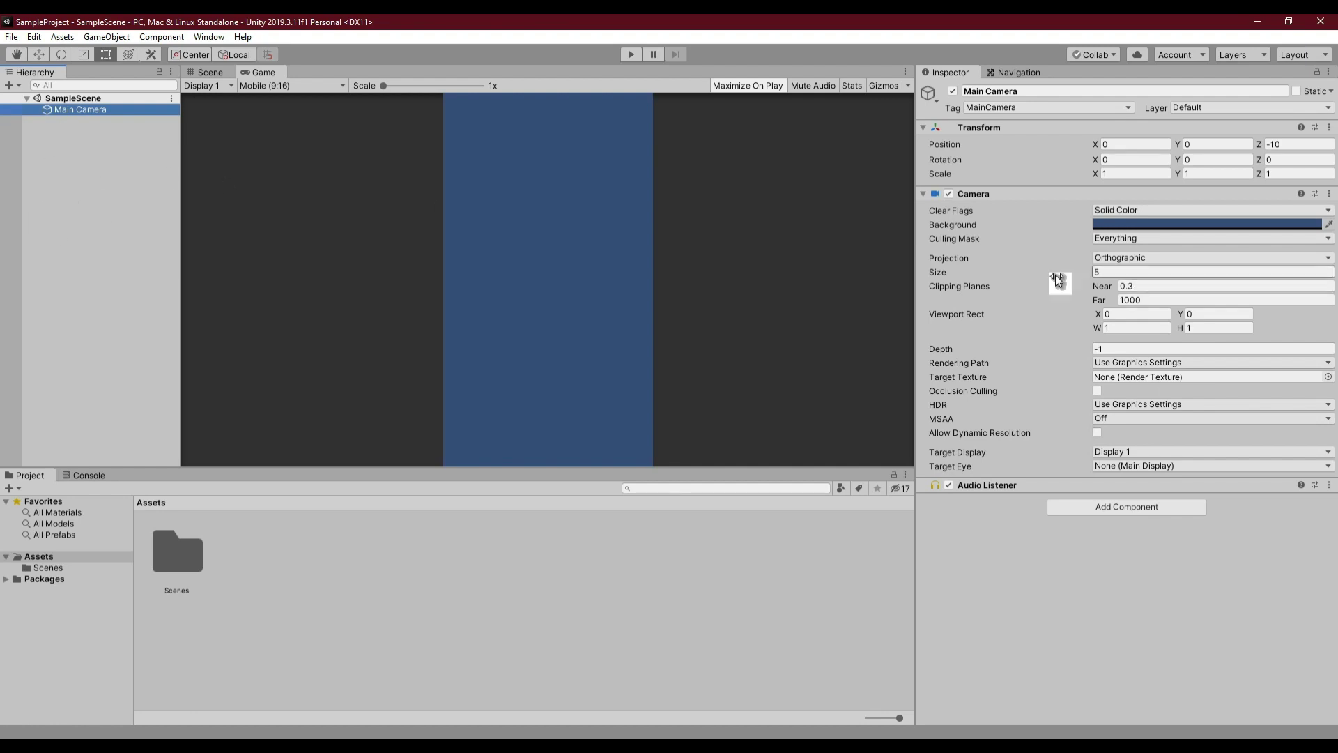
click(87, 98)
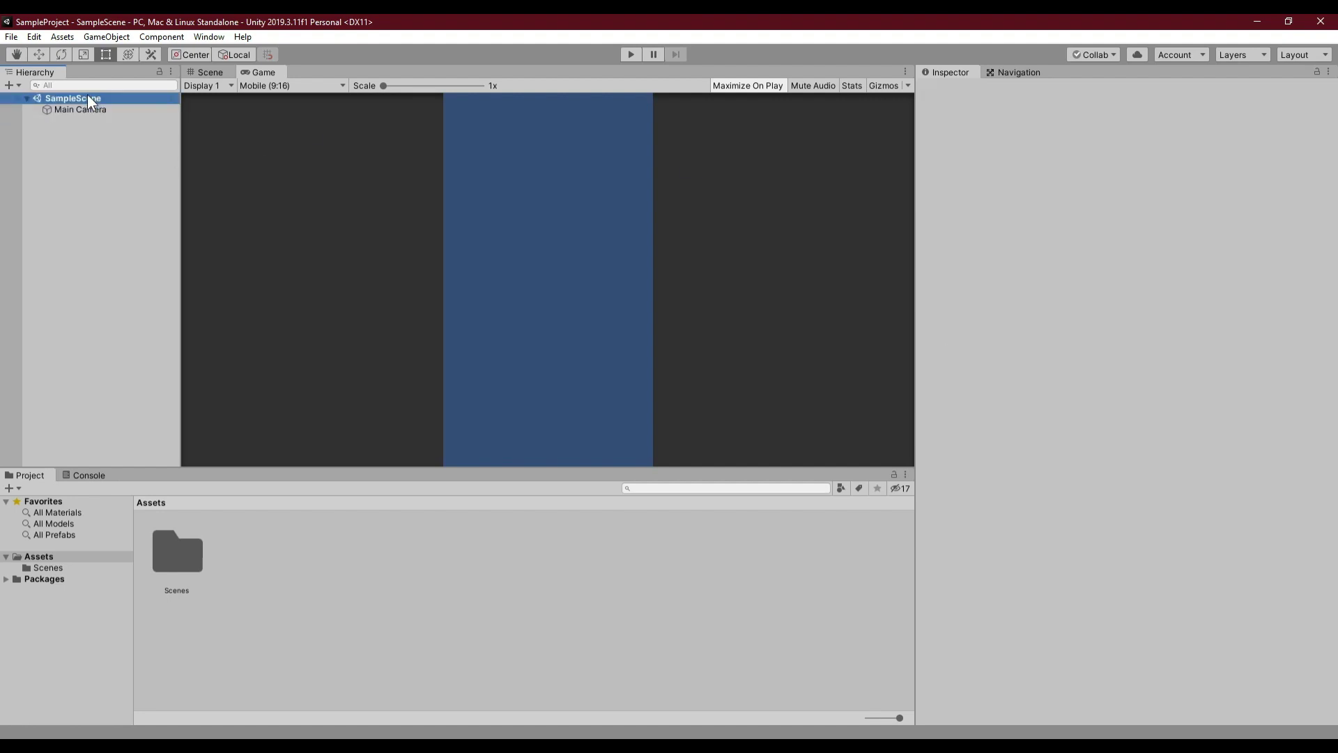
click(119, 109)
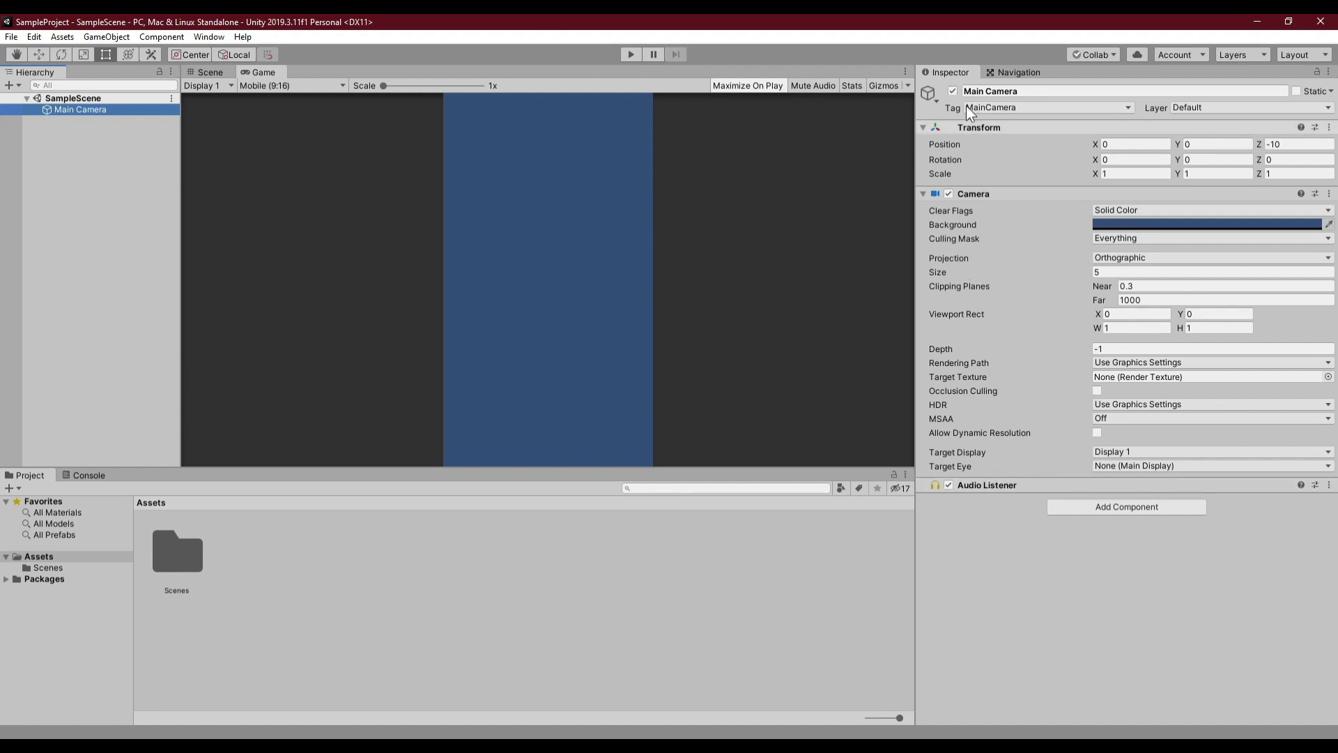
click(923, 131)
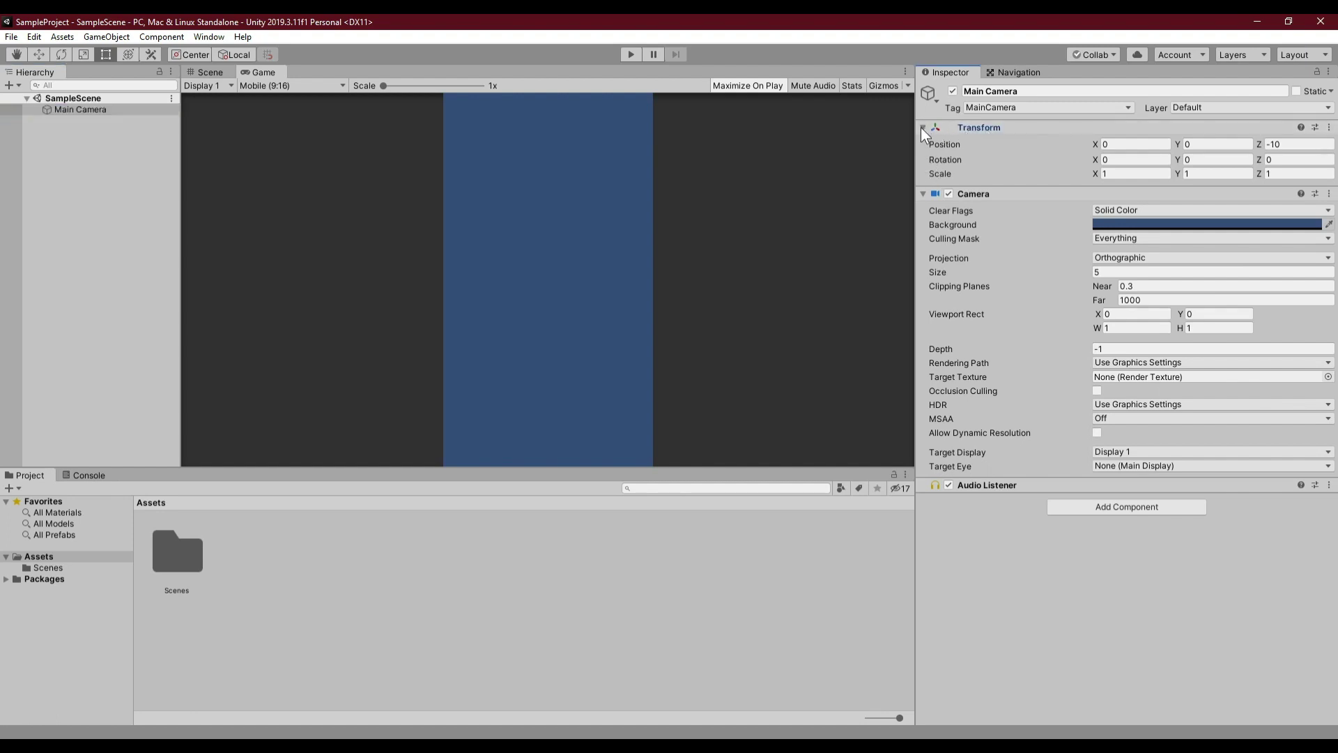
Step: Collapse the Main Camera's Camera component, keep Transform expanded, and return to the Scene tab
key(Left)
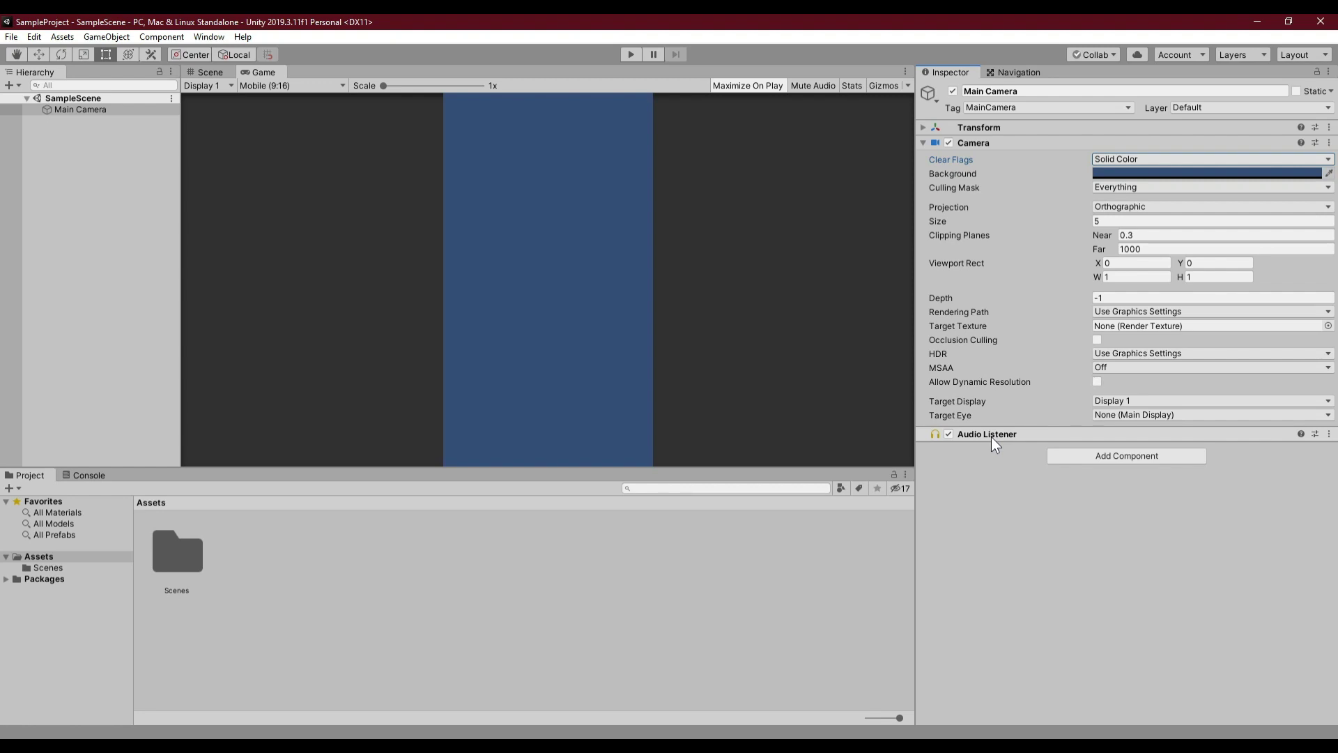
click(964, 143)
click(923, 144)
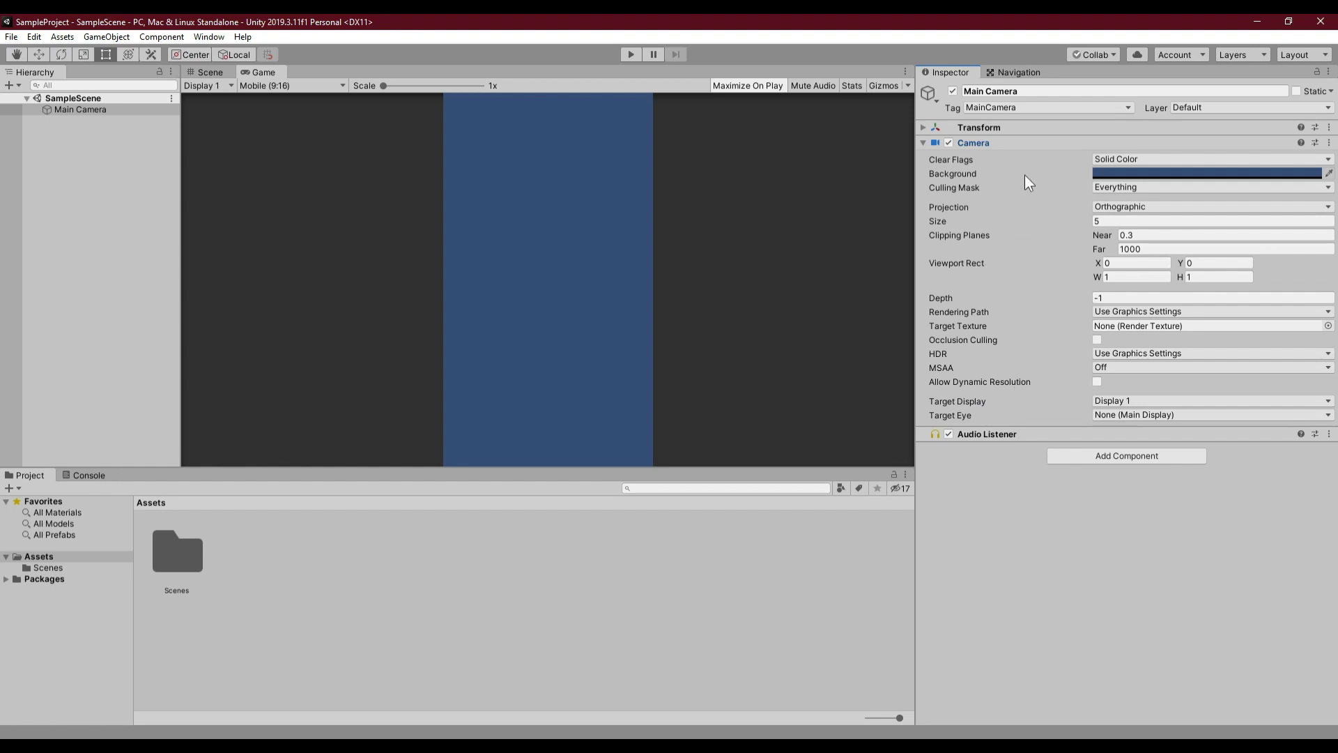
click(923, 142)
click(922, 127)
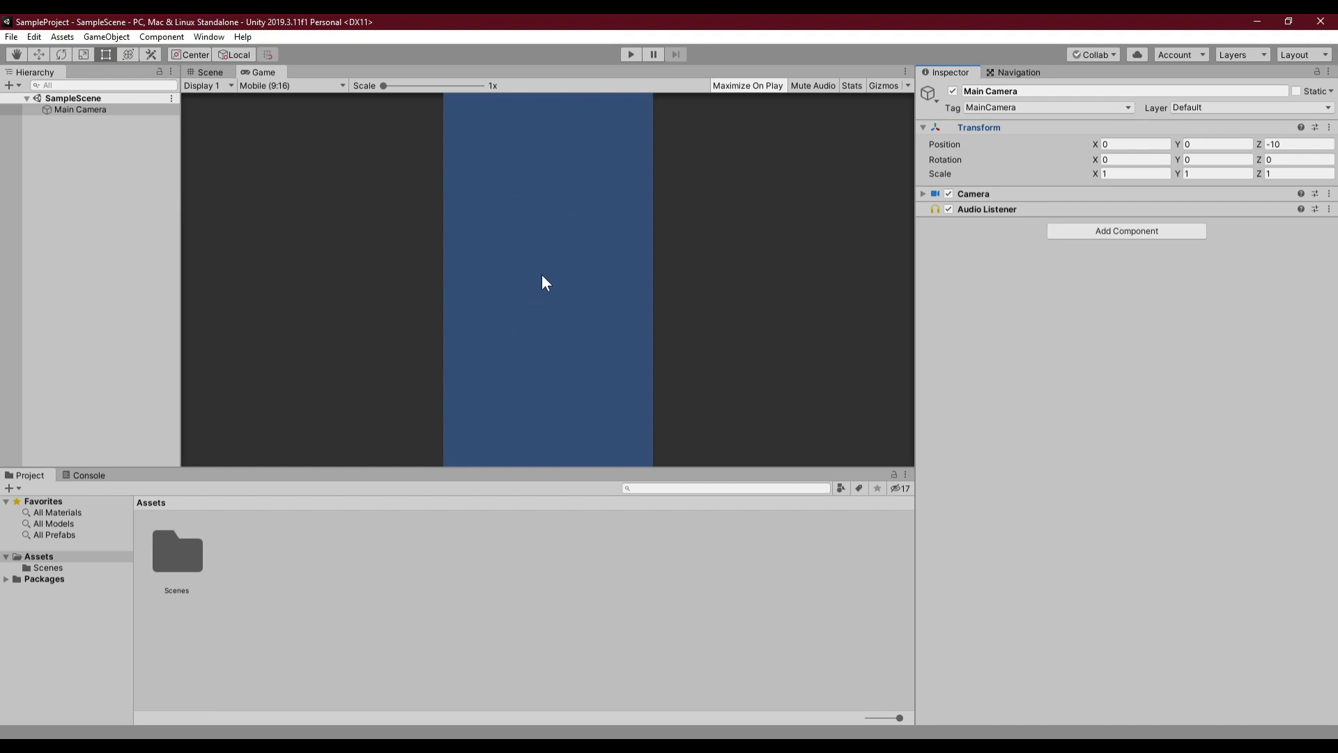
click(209, 72)
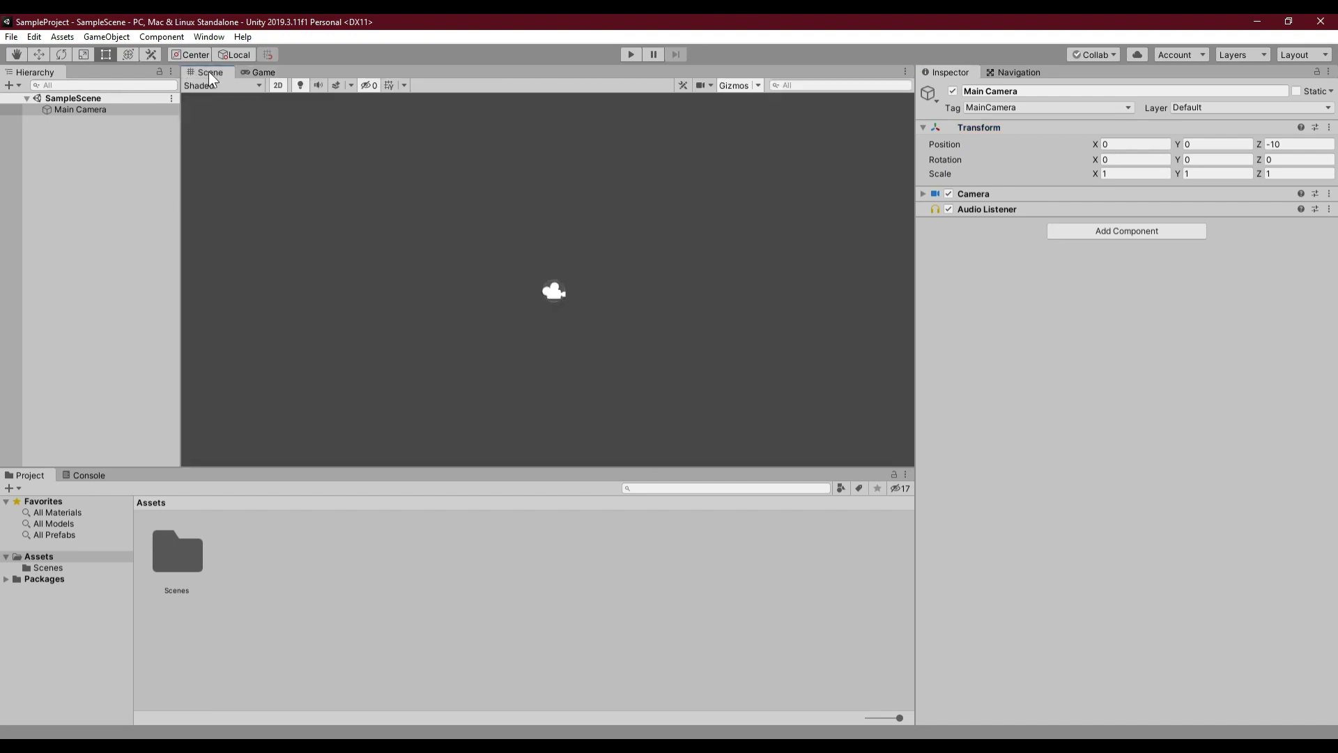
Step: Zoom the Scene view, select Main Camera and dock the Game view right of the Scene view
click(611, 309)
scroll(612, 316, up, 3)
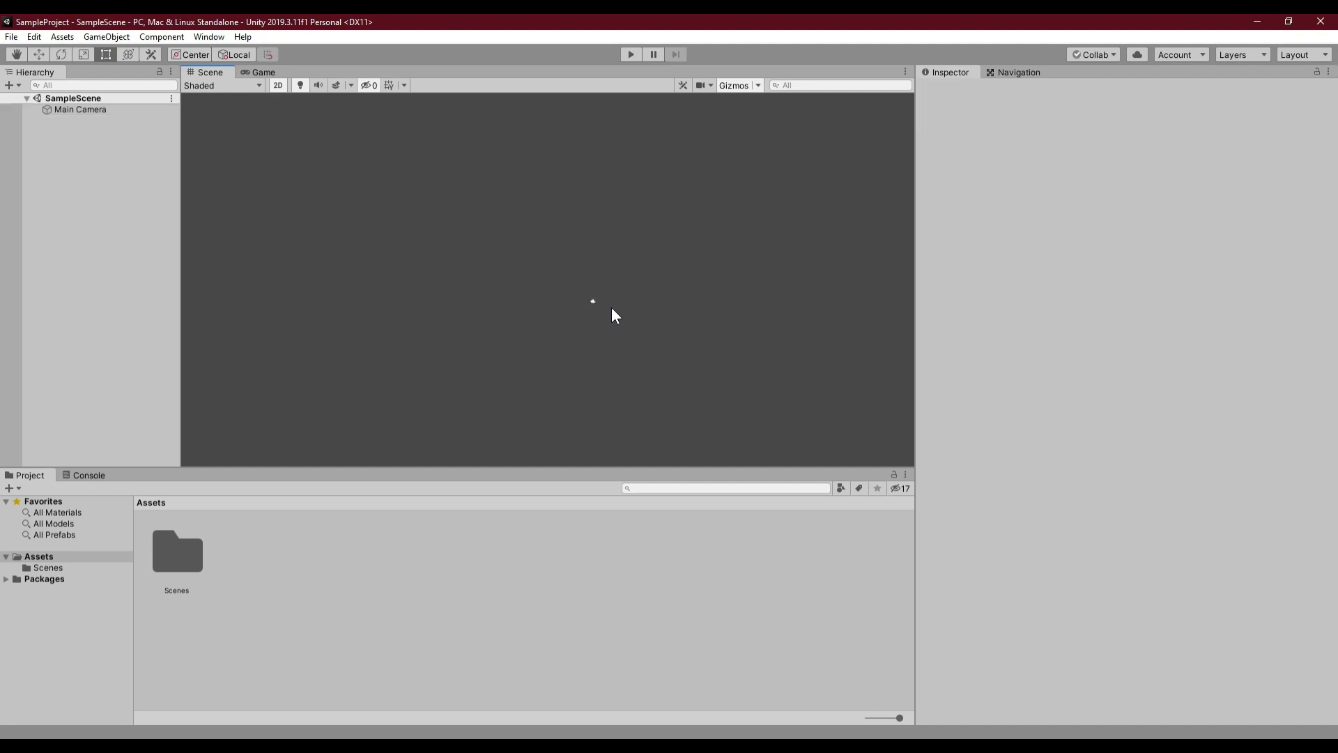
scroll(612, 315, down, 3)
scroll(612, 315, up, 2)
scroll(611, 306, up, 3)
scroll(612, 311, down, 2)
scroll(612, 311, up, 2)
click(70, 113)
scroll(545, 252, down, 1)
scroll(546, 258, up, 1)
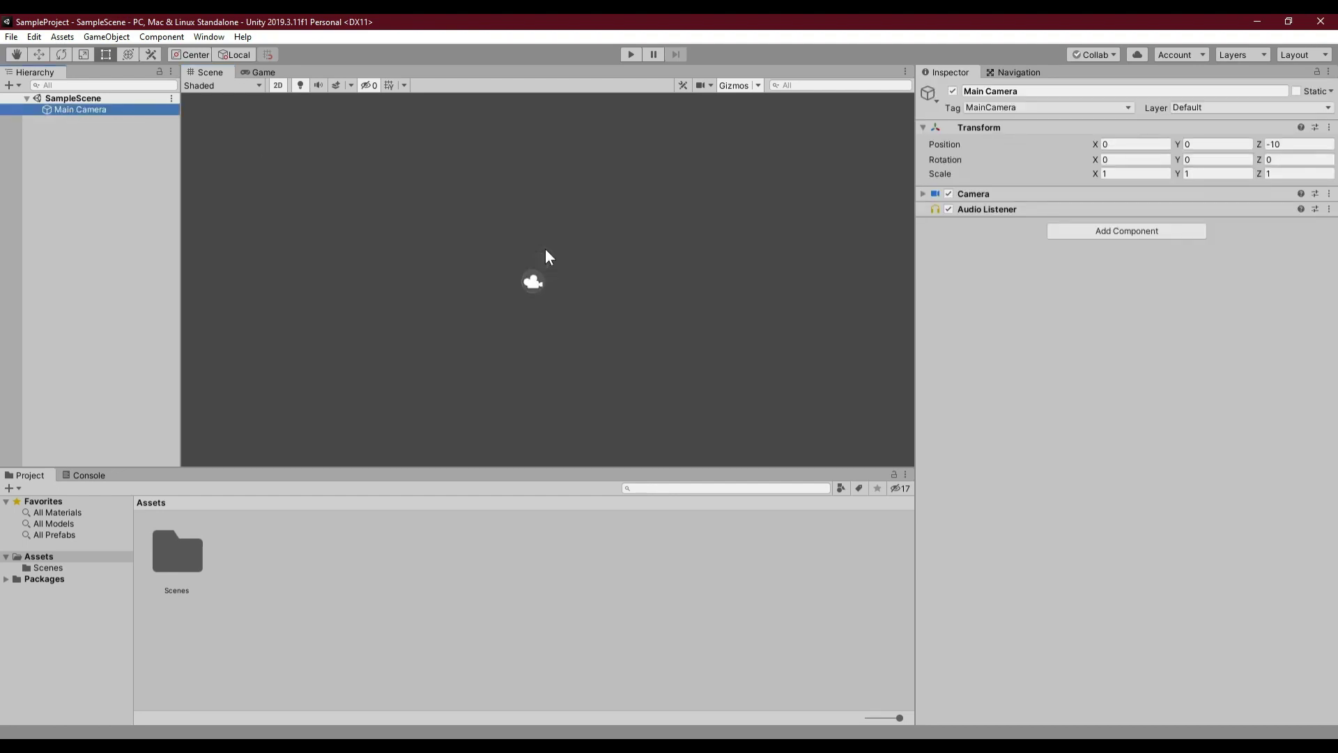
click(1116, 147)
drag(260, 77, 770, 267)
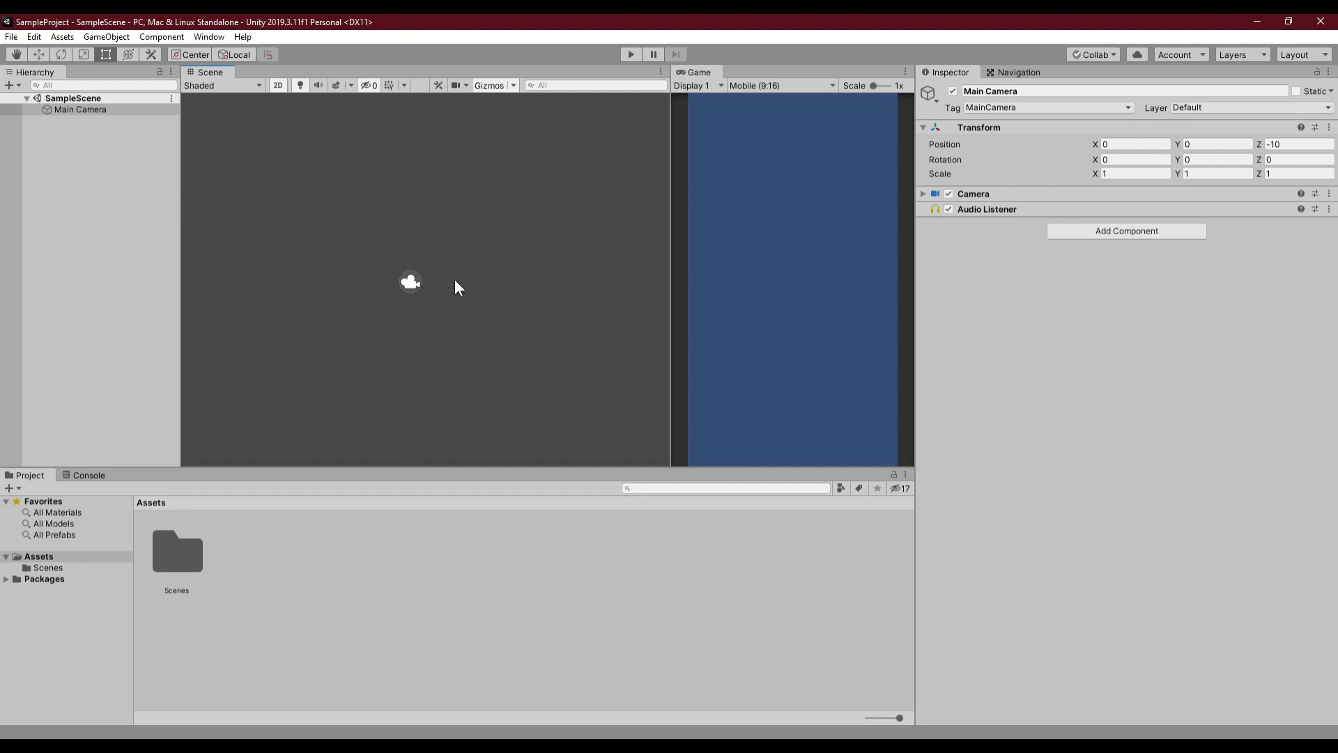
Step: Nudge the Main Camera's Position X to about -0.19, then set it back to 0
click(457, 286)
click(414, 283)
click(1128, 142)
drag(1104, 146, 1095, 145)
text(0)
Step: Save SampleScene and switch the Scene view to 3D perspective
click(12, 36)
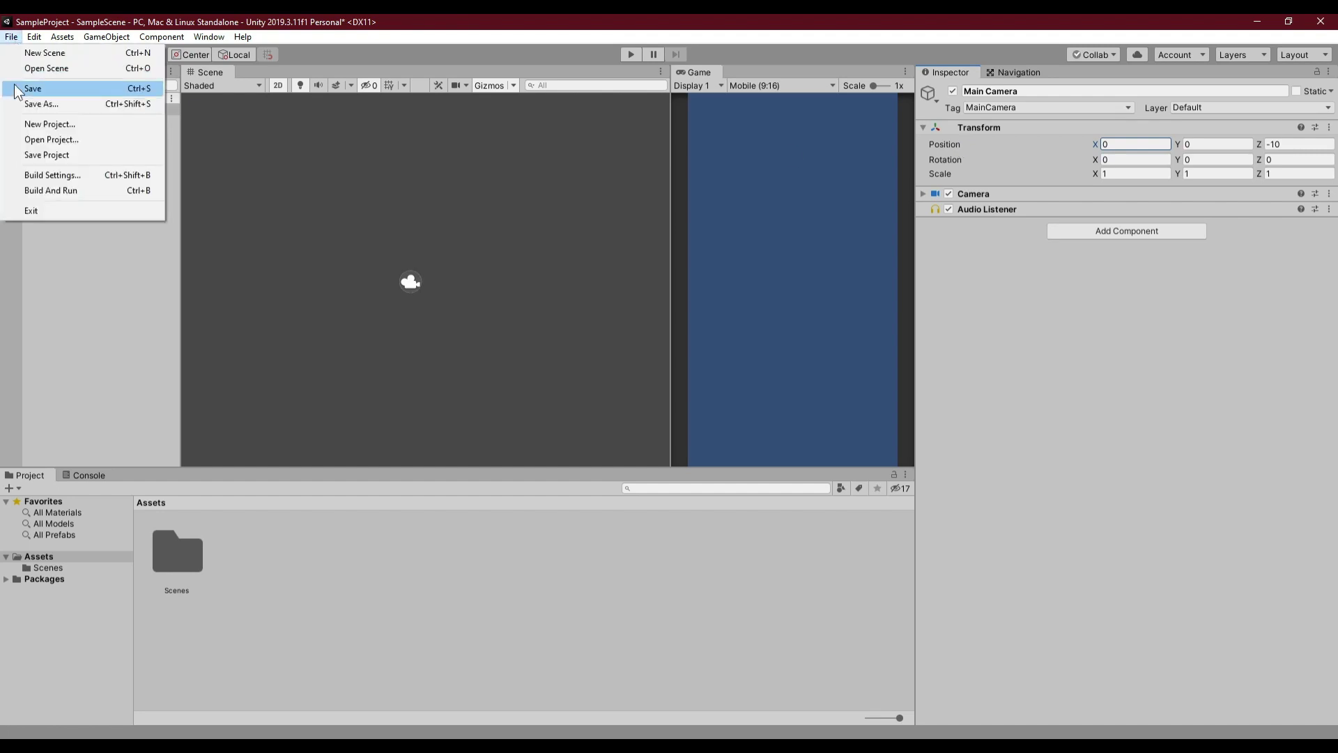
click(21, 90)
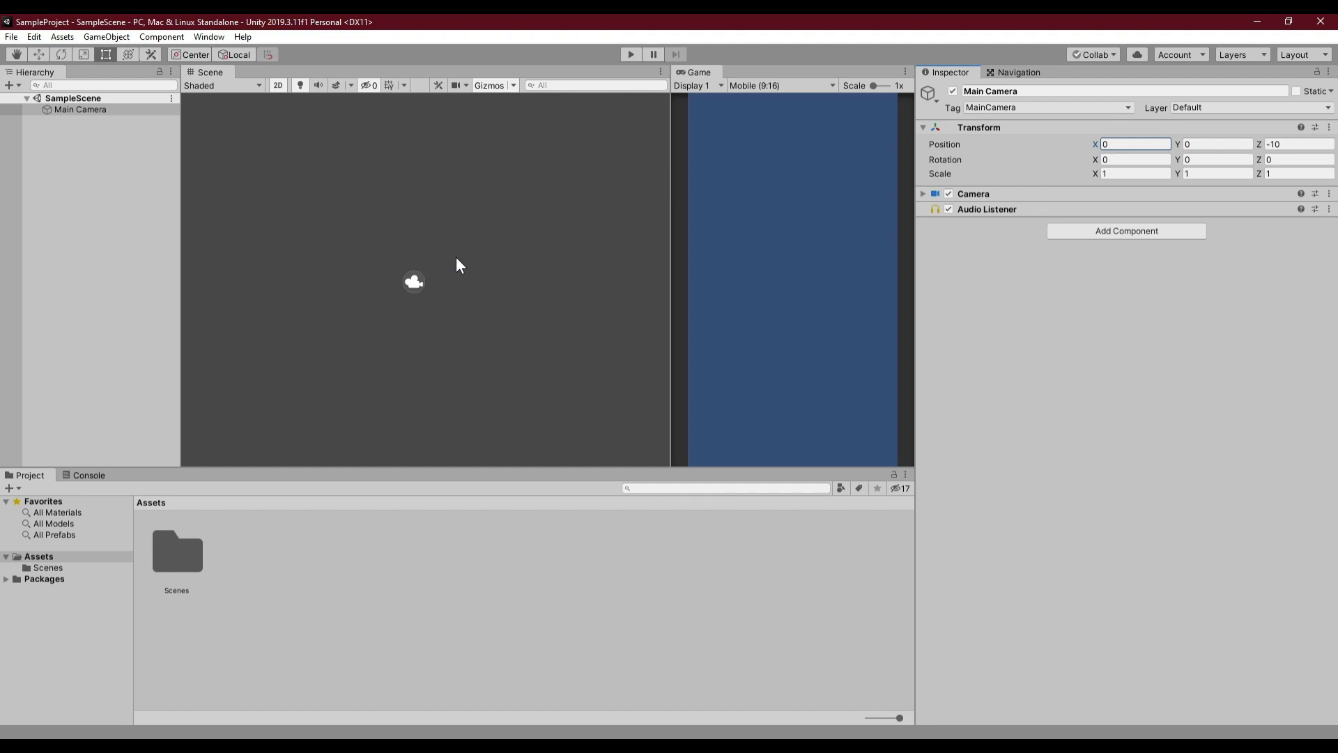
click(279, 87)
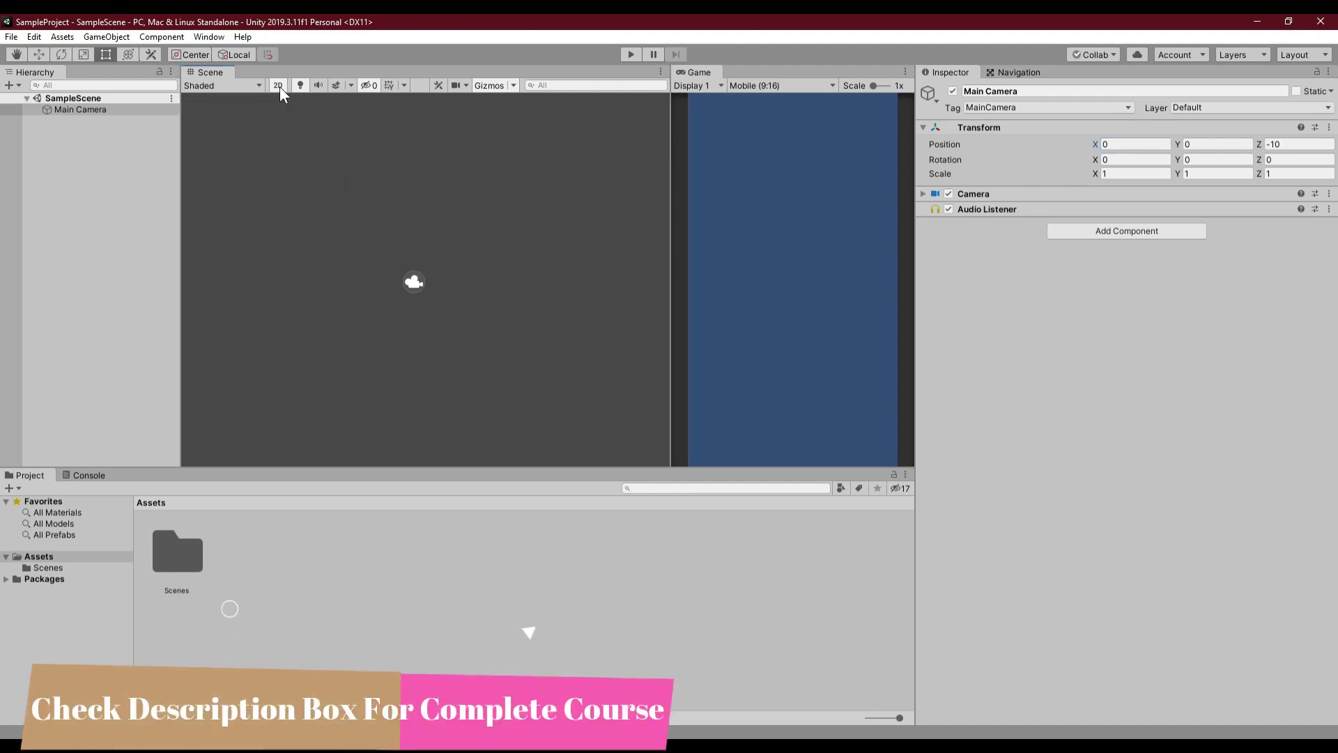
Step: Orbit the 3D Scene view around the camera, then return the view to 2D
click(496, 375)
alt+drag(495, 369, 538, 365)
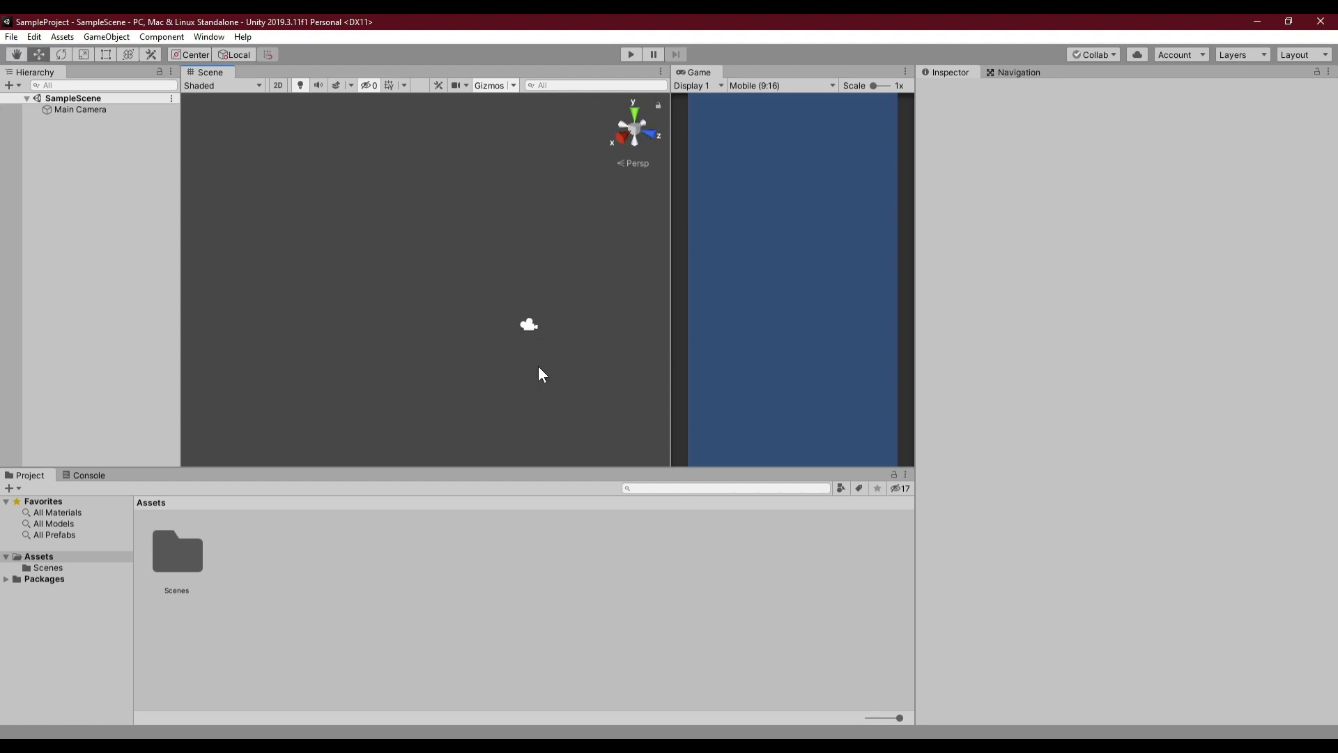
scroll(538, 365, up, 1)
click(277, 86)
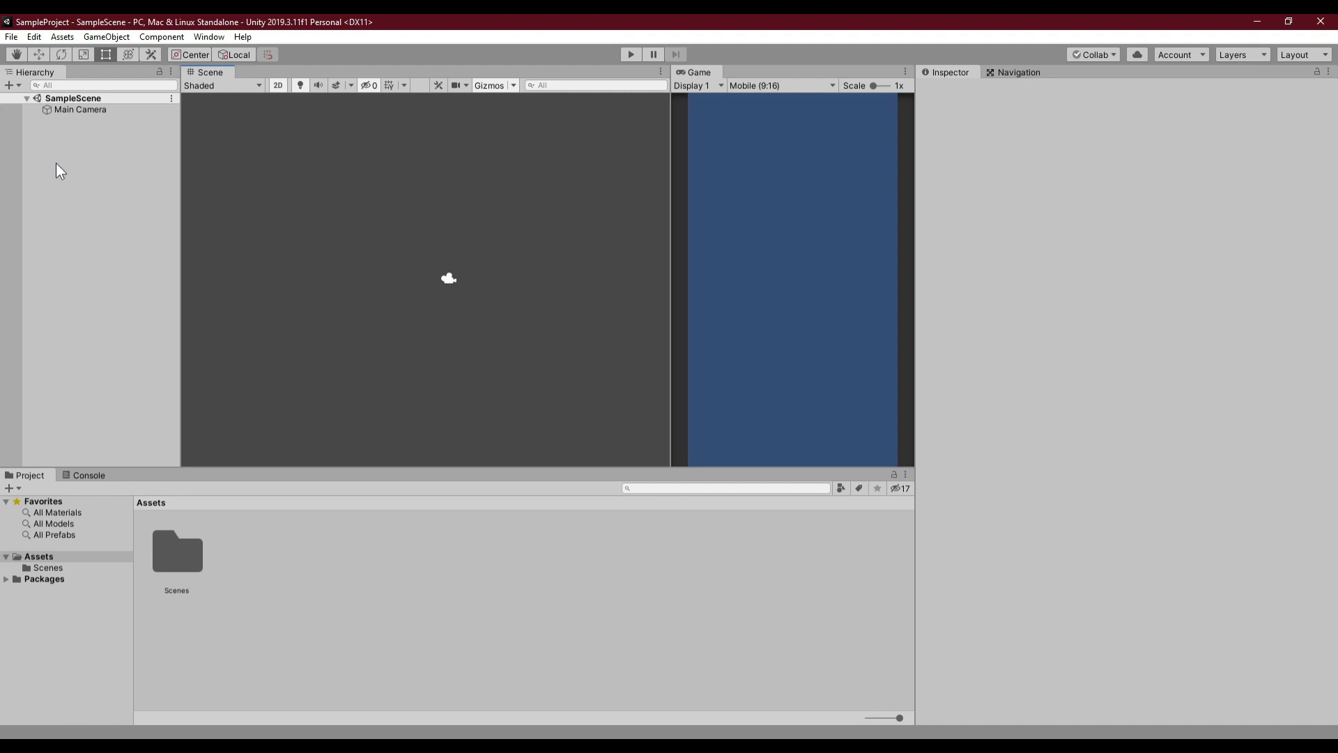
Step: Select Main Camera and expand its Camera component to show Solid Color and size 5
click(59, 110)
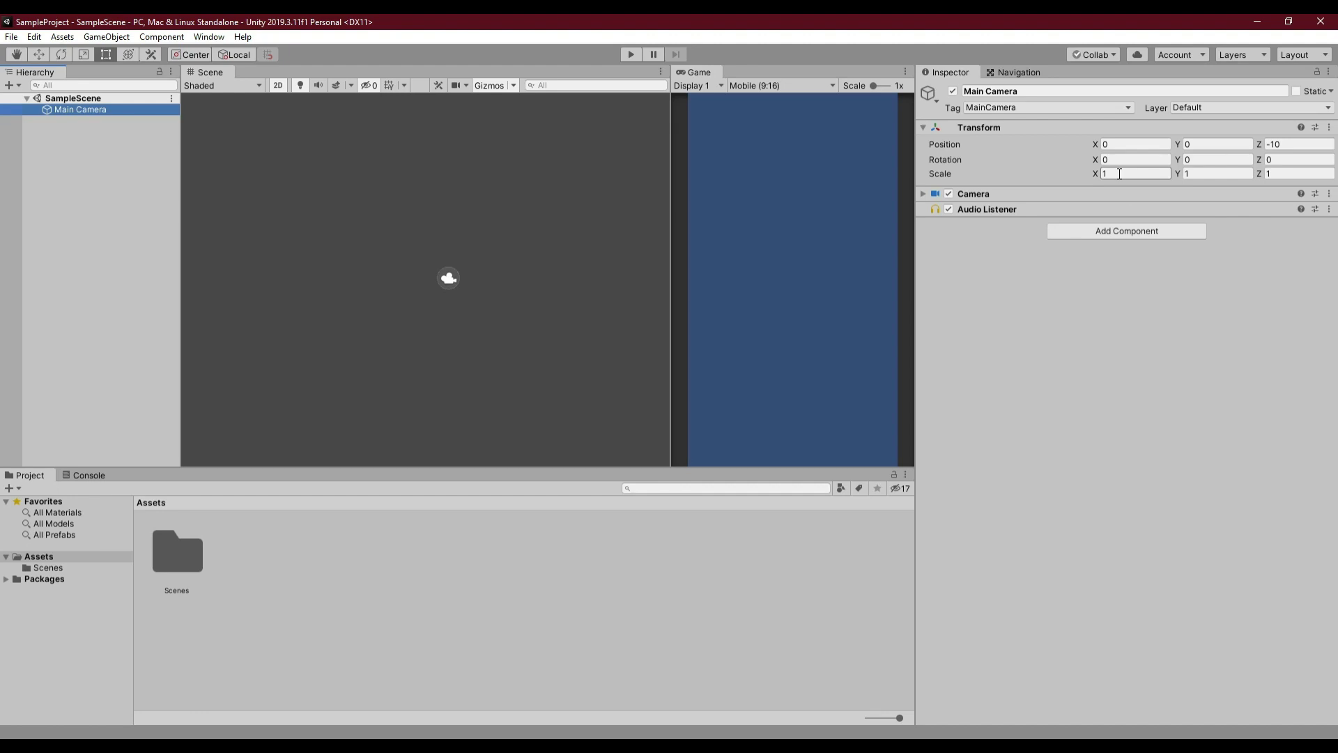
click(1125, 176)
click(923, 194)
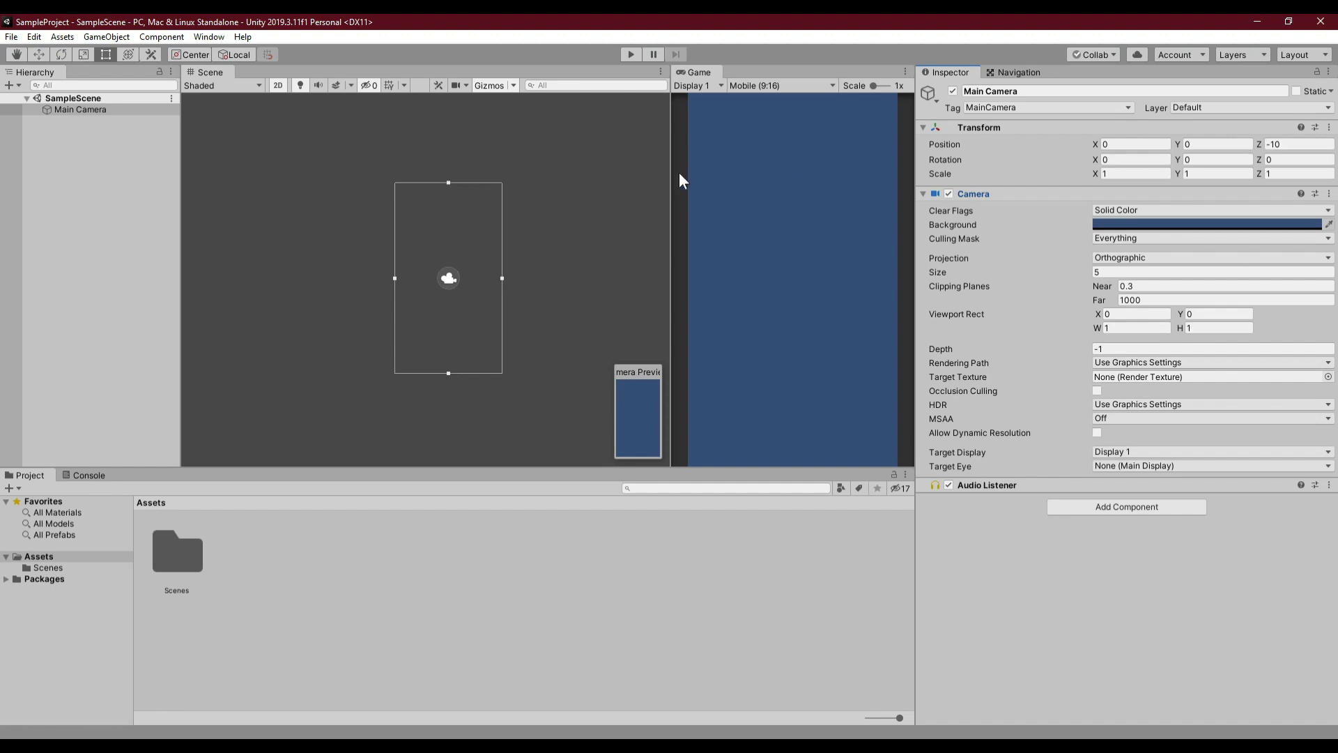
Step: Widen the Game view and switch its aspect from Mobile (9:16) to 16:9, then Free Aspect
drag(671, 178, 519, 175)
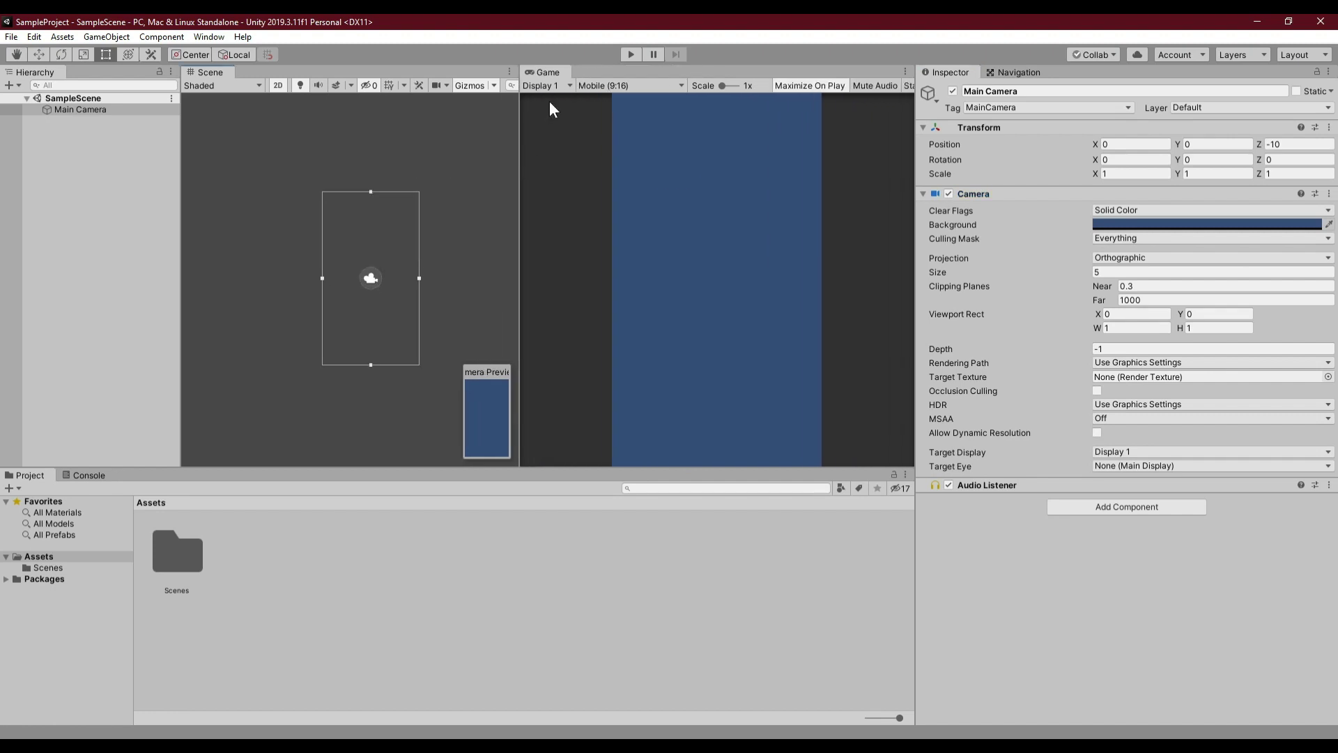
click(598, 85)
click(626, 226)
click(625, 85)
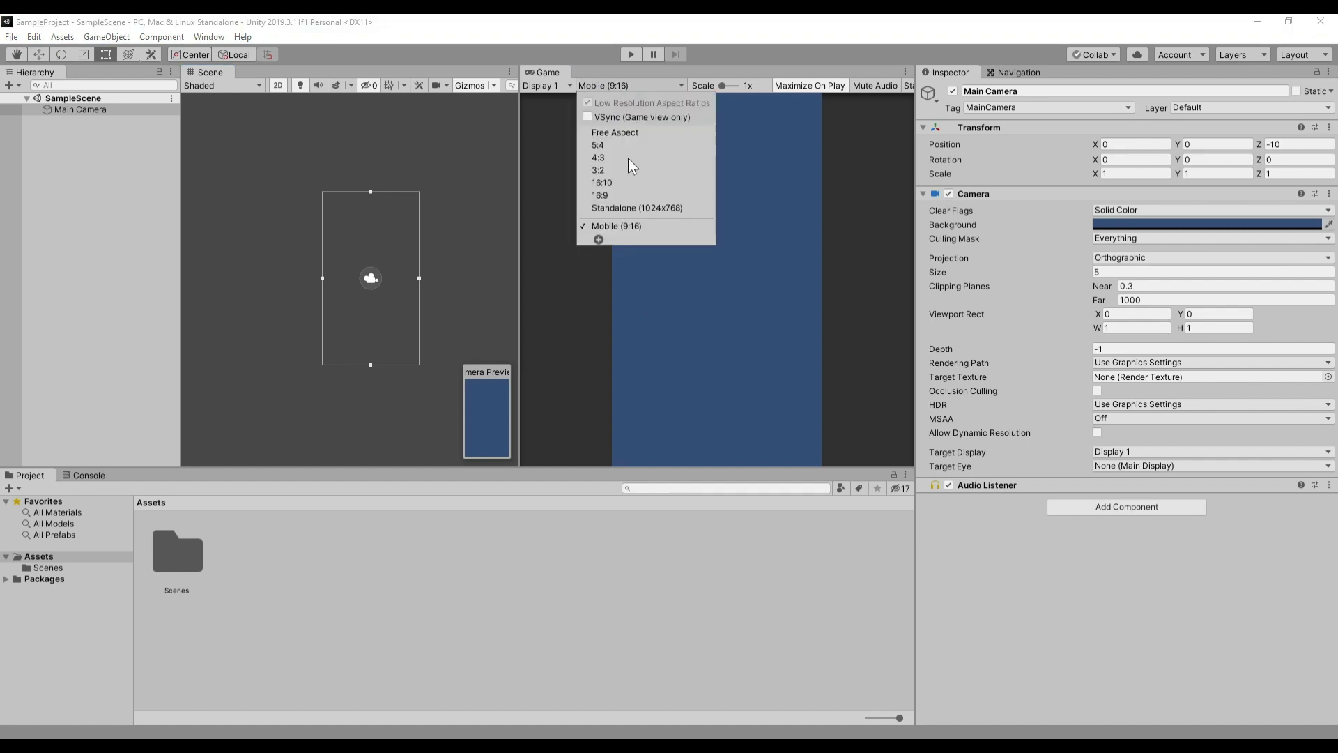
click(633, 195)
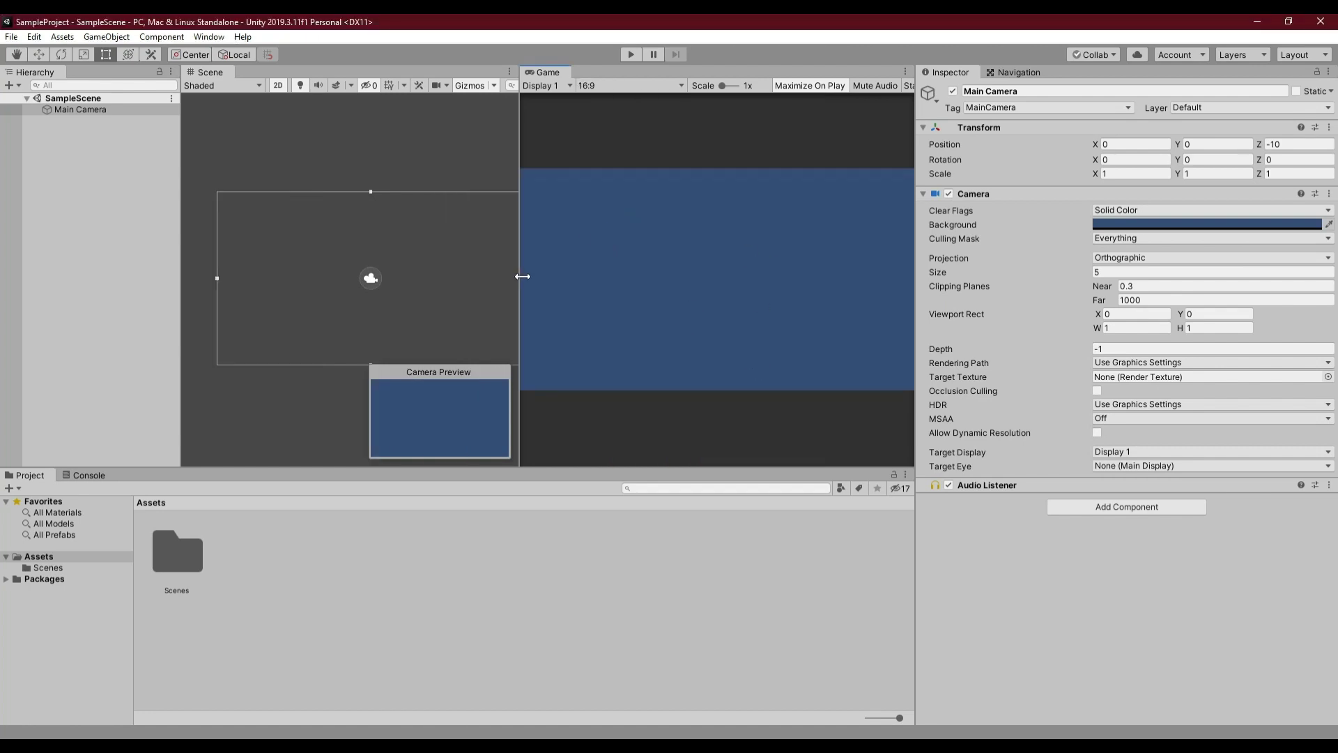
drag(522, 277, 311, 237)
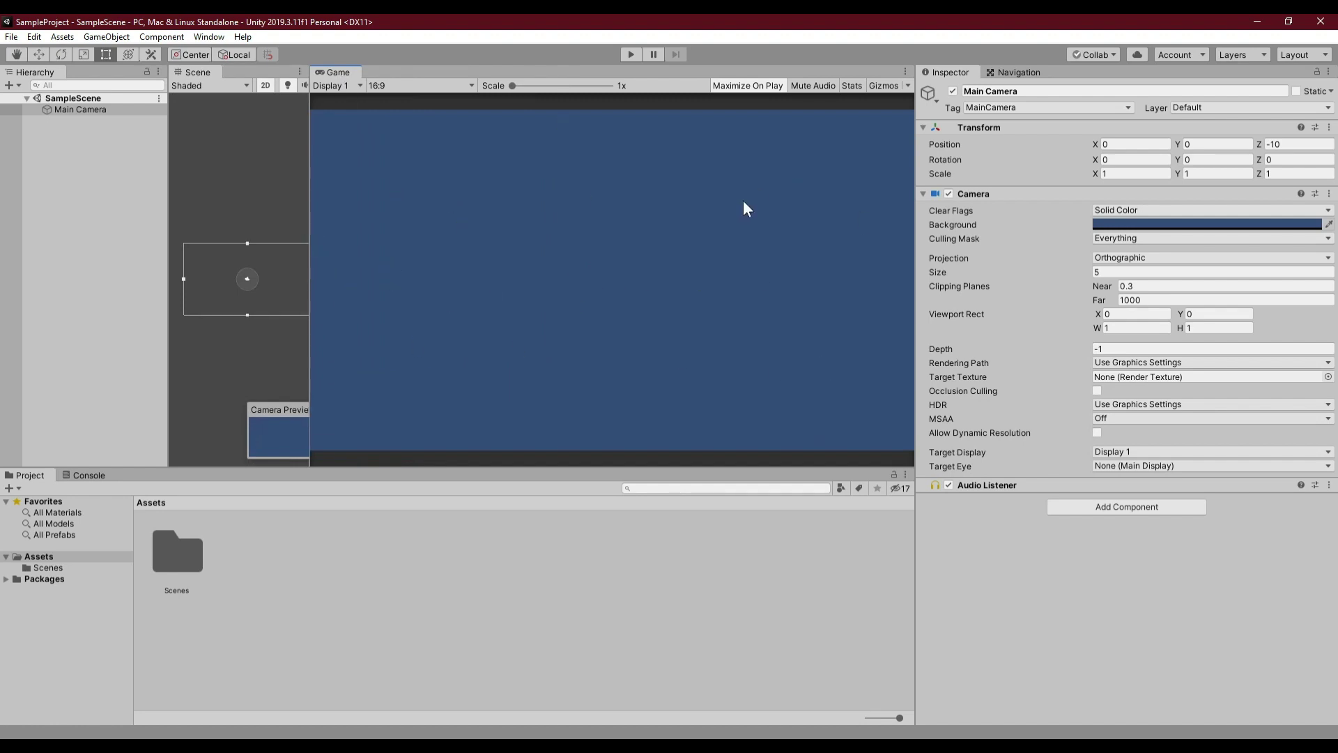
click(391, 85)
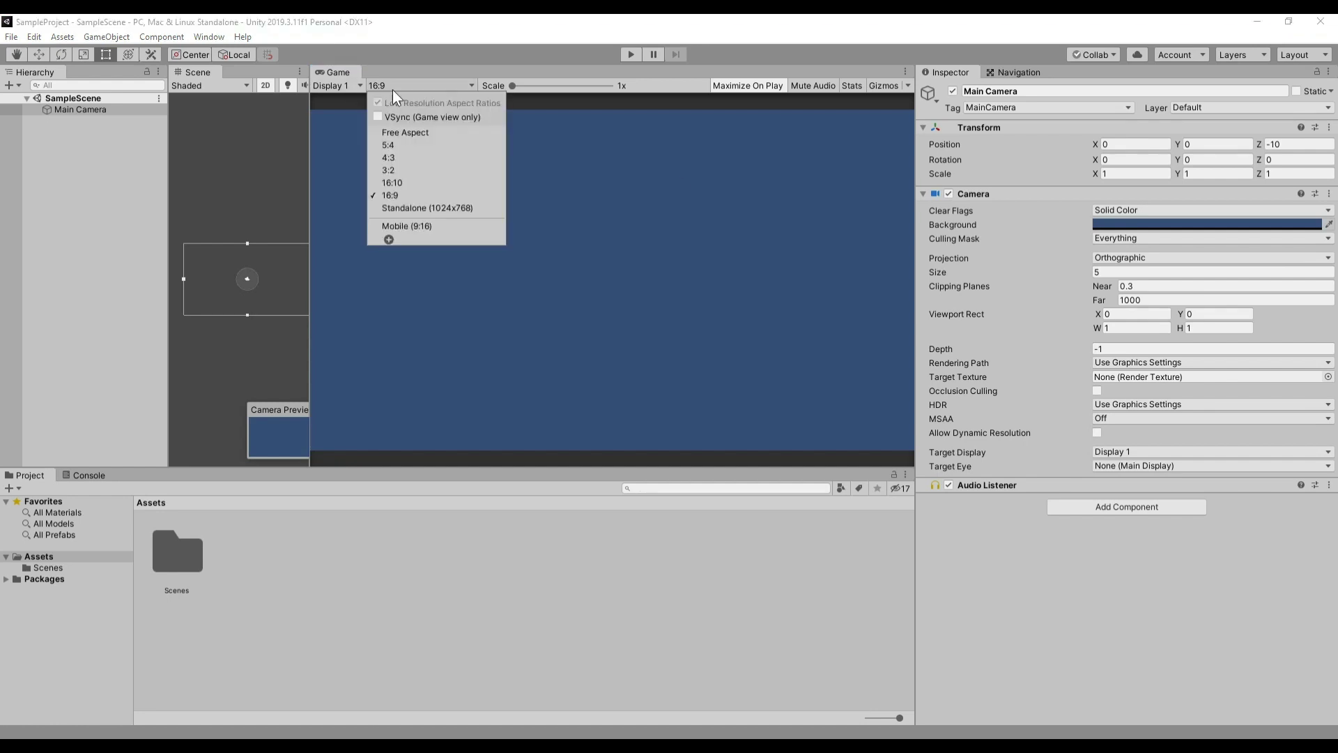
click(434, 133)
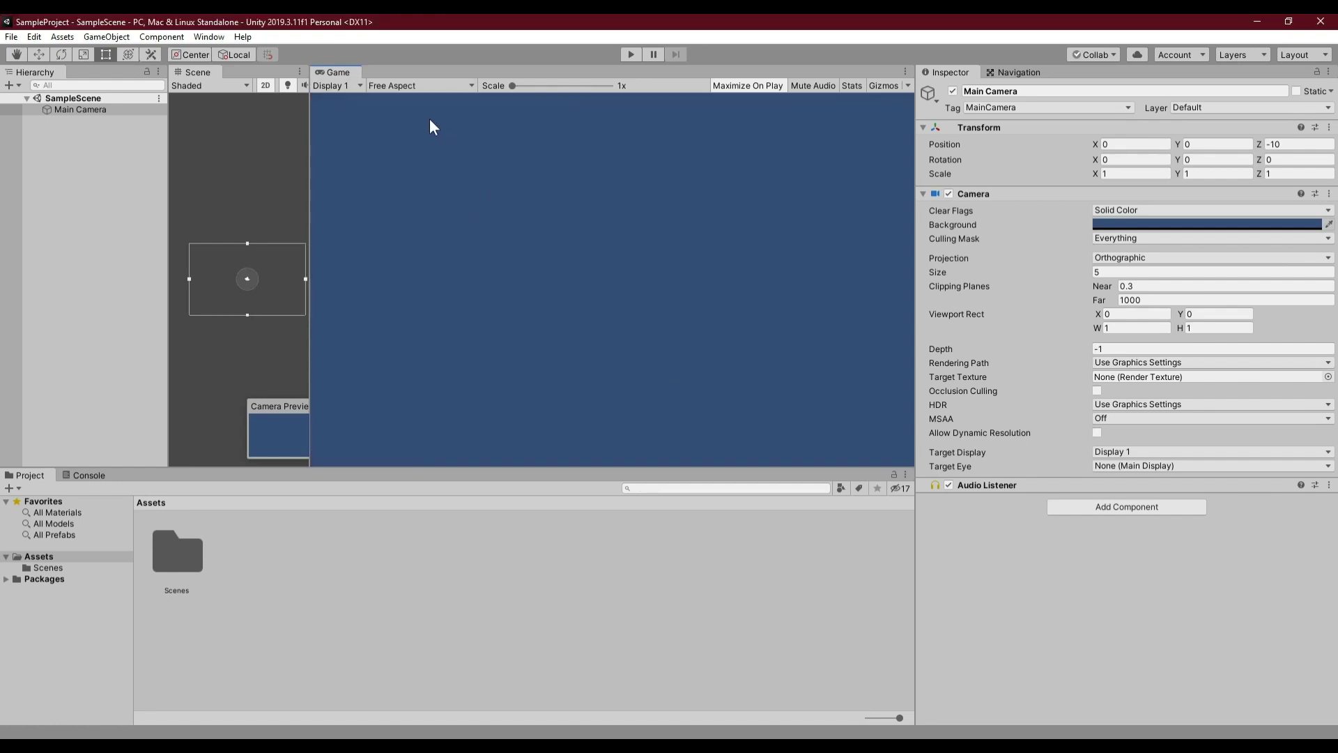
Step: Preview the game at 5:4, 4:3 and 16:10, then settle on Standalone (1024x768)
click(425, 86)
click(425, 145)
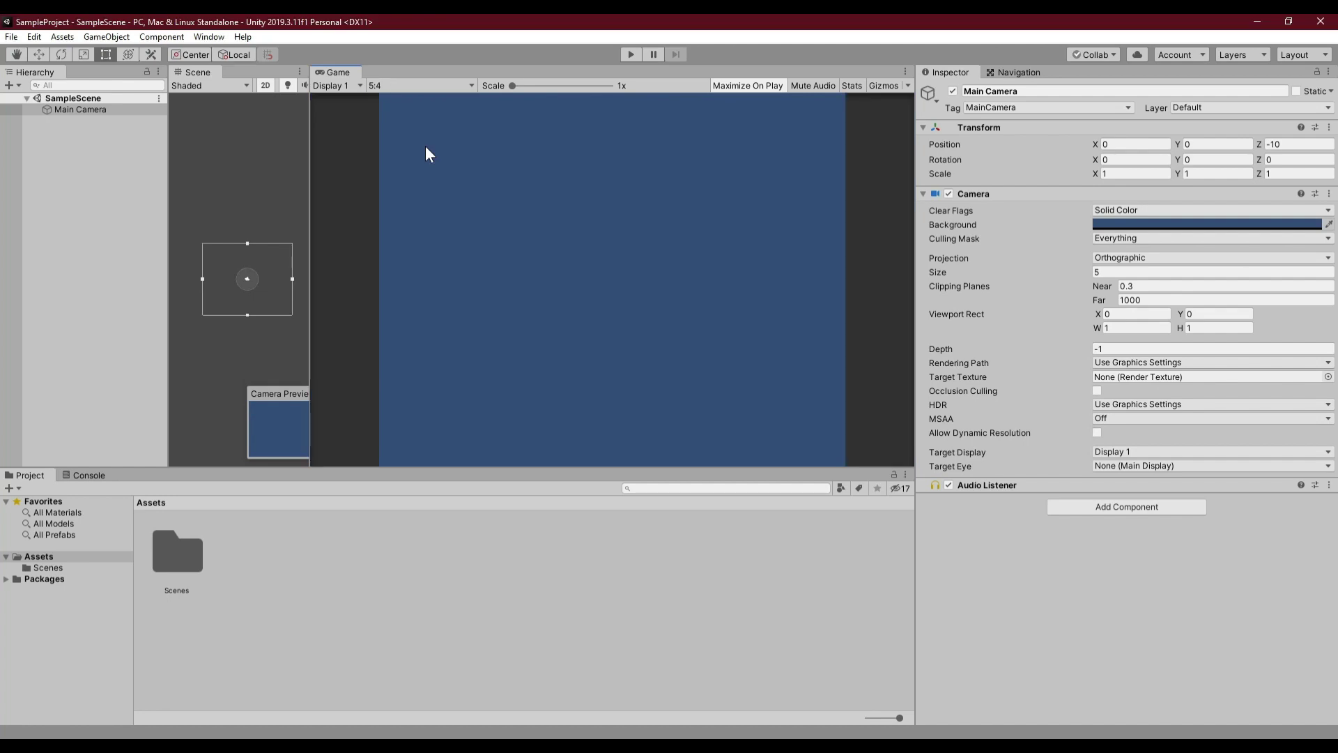
click(407, 87)
click(404, 160)
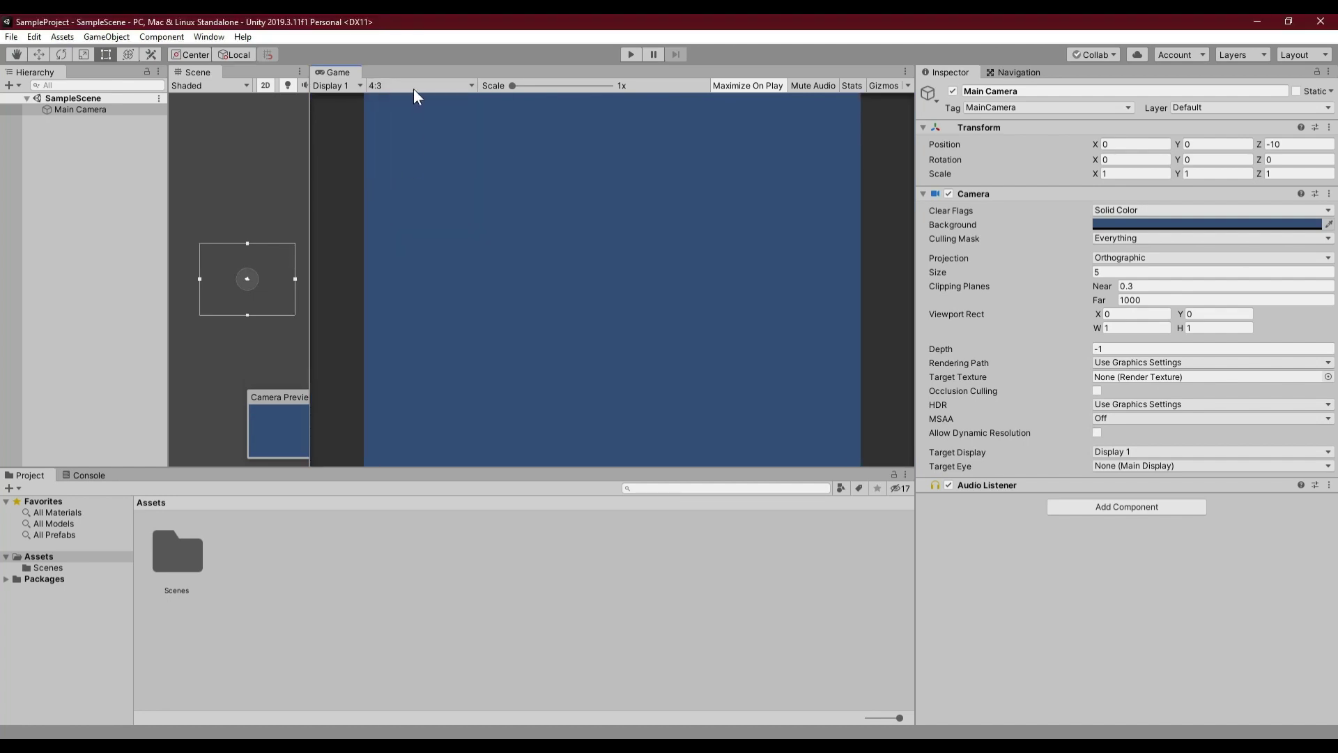
click(413, 89)
click(408, 183)
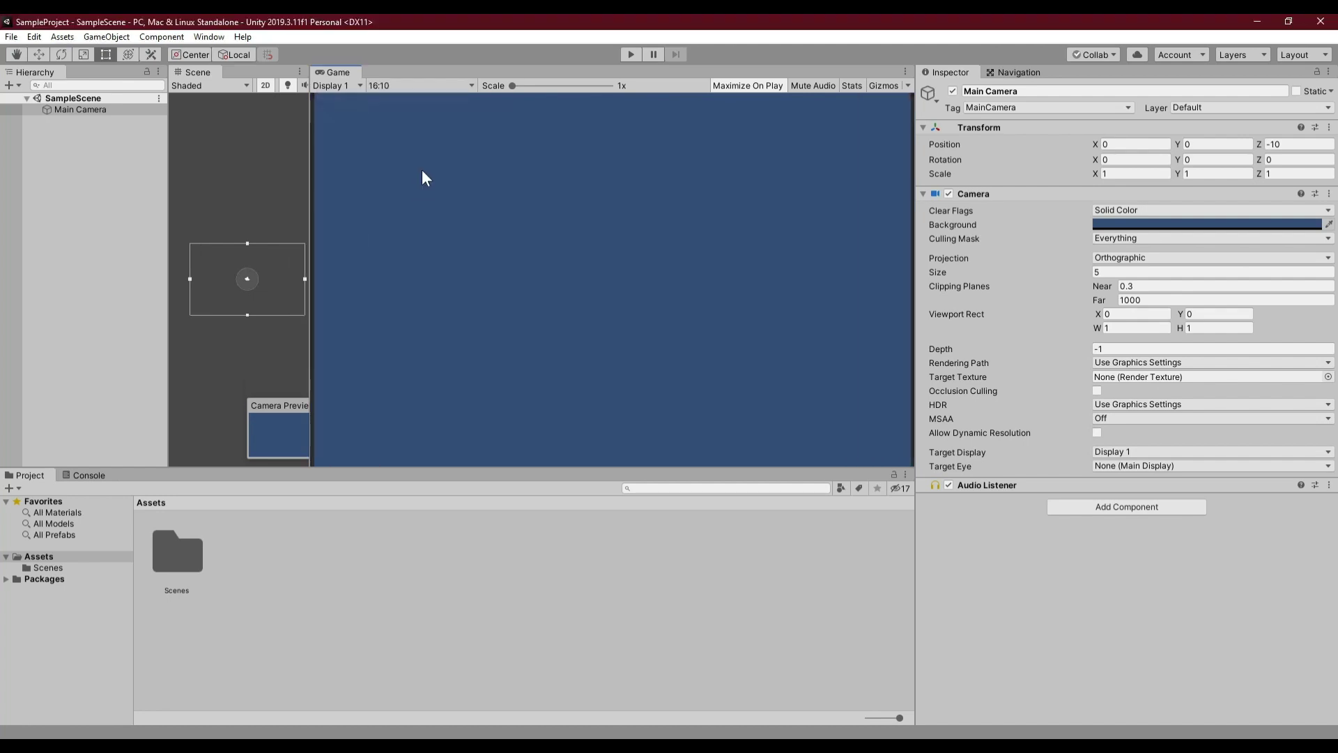
click(420, 84)
click(425, 207)
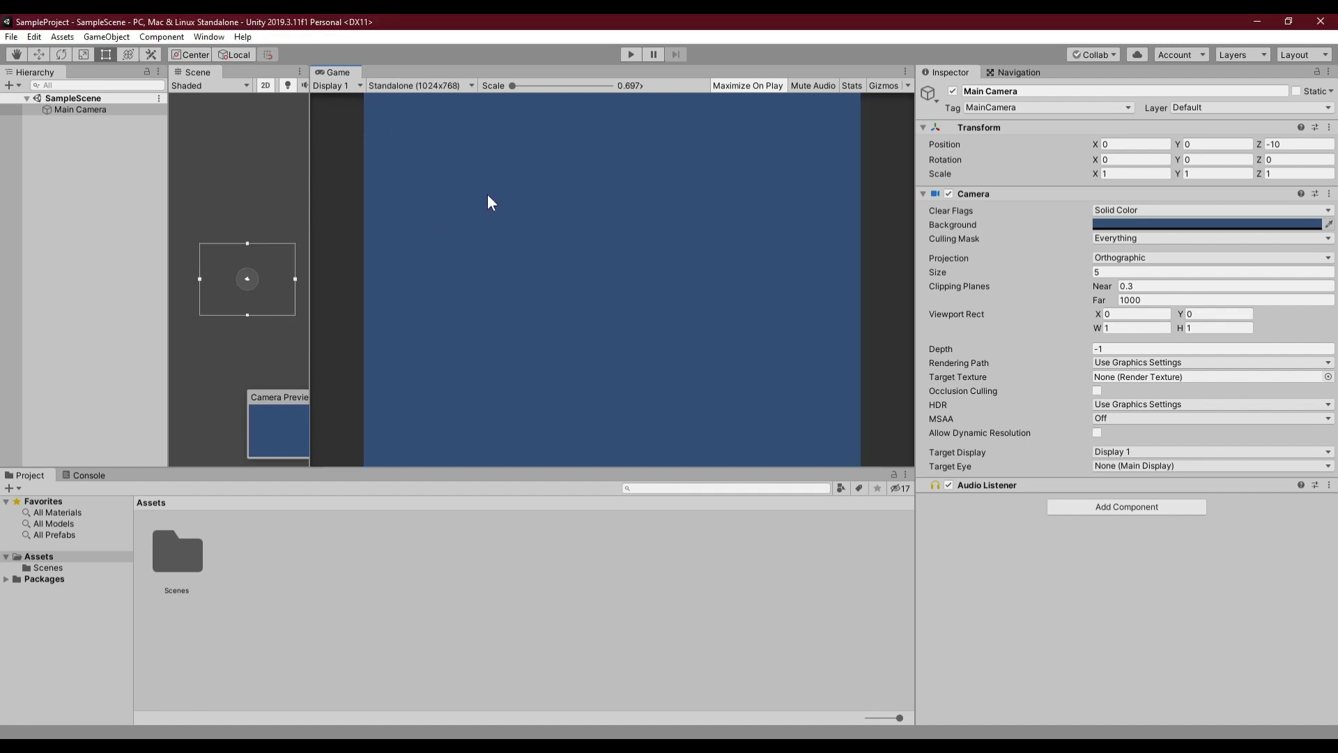
Step: Check the target display list and keep Display 1
click(358, 82)
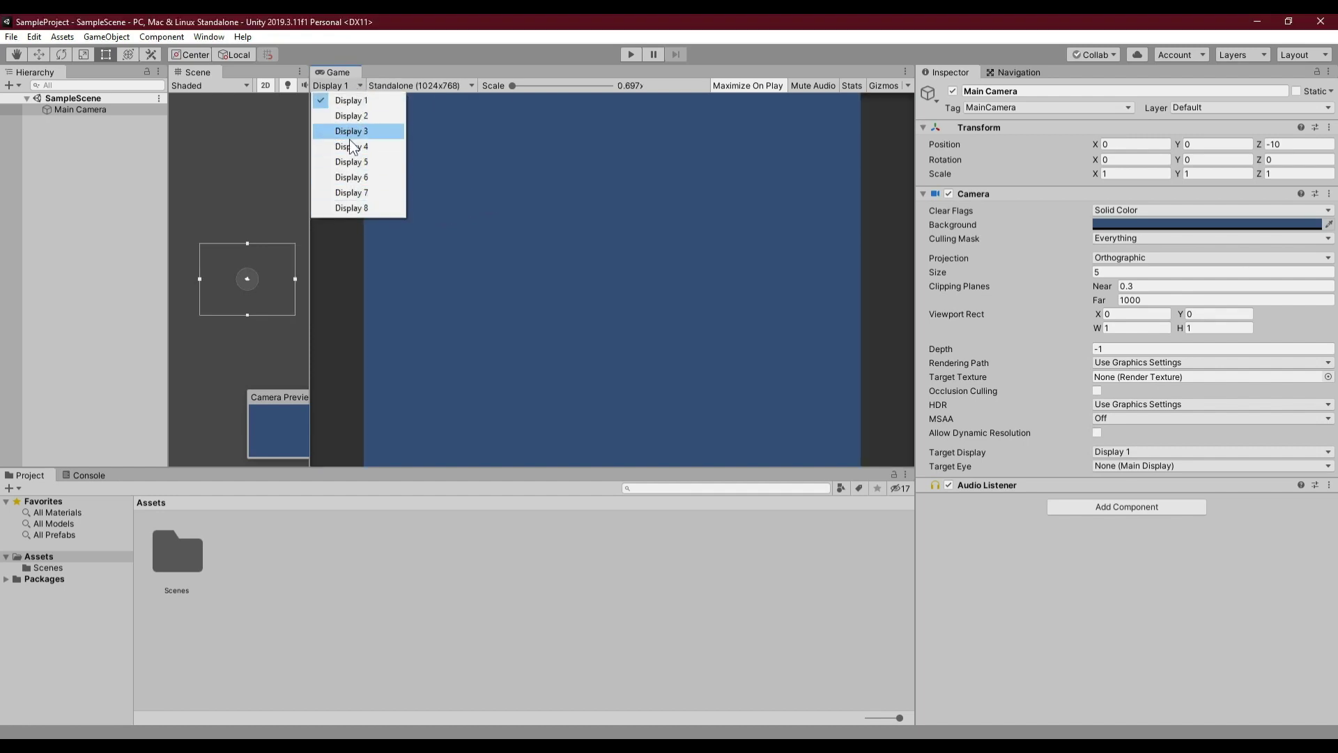
click(338, 251)
click(349, 86)
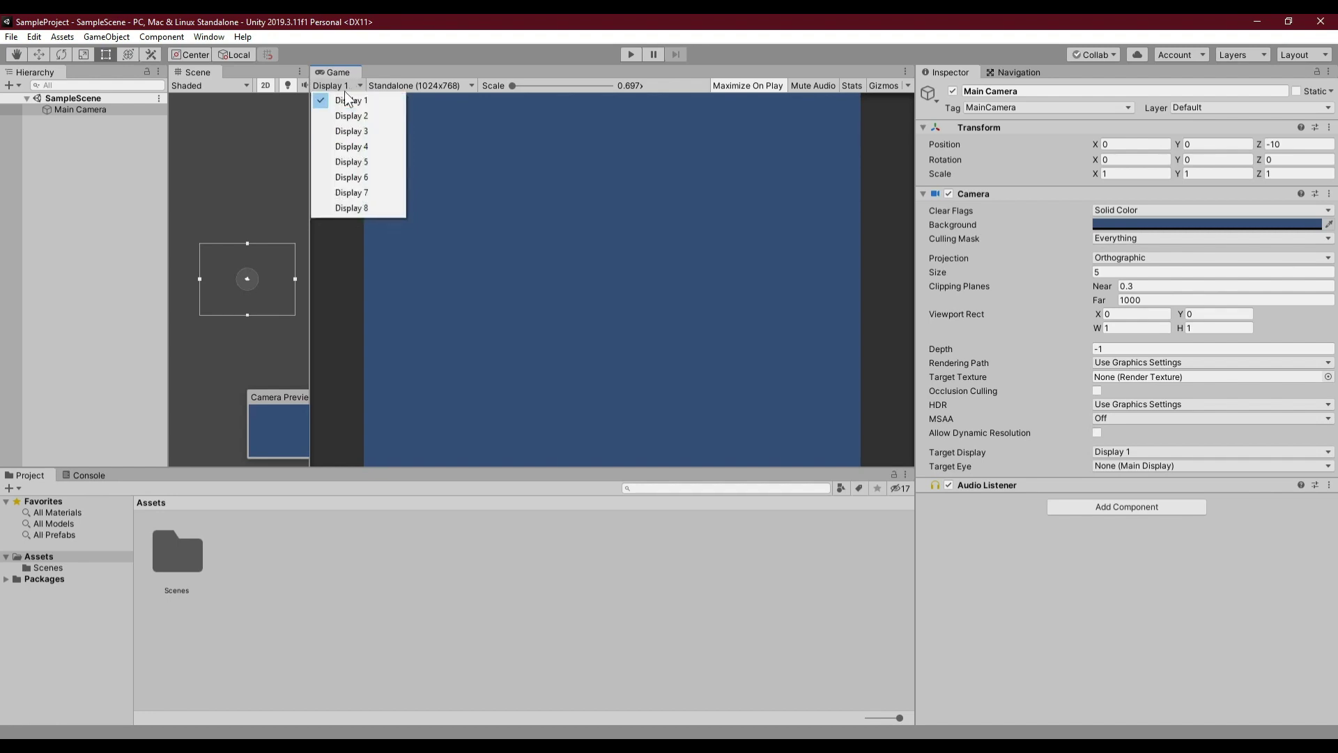
click(345, 99)
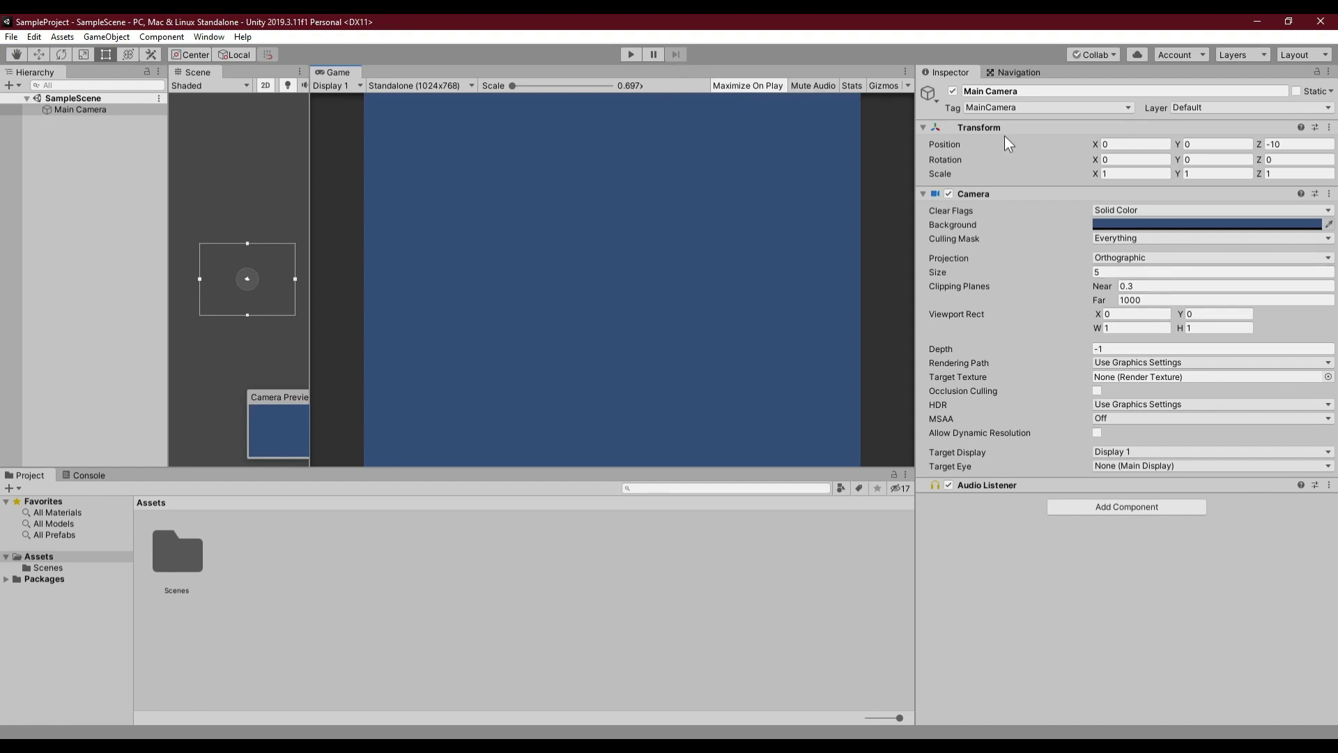
click(629, 55)
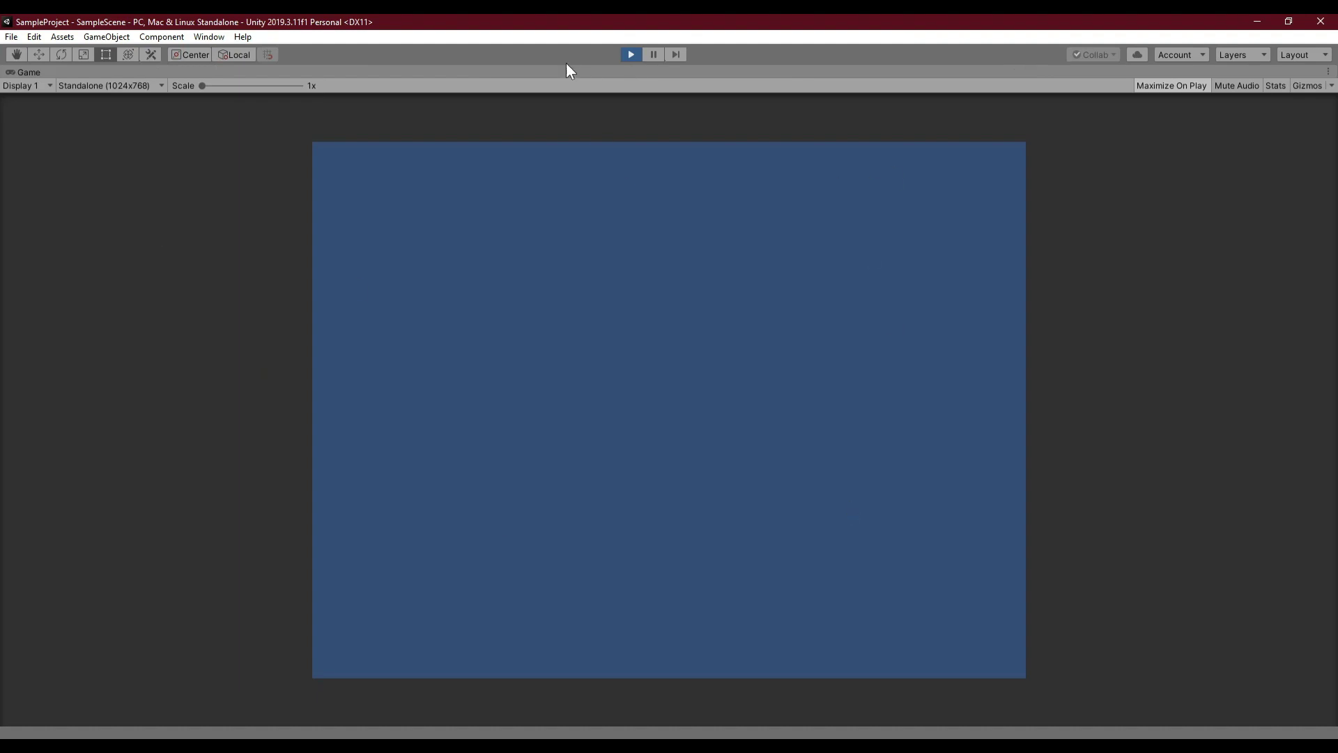
click(630, 53)
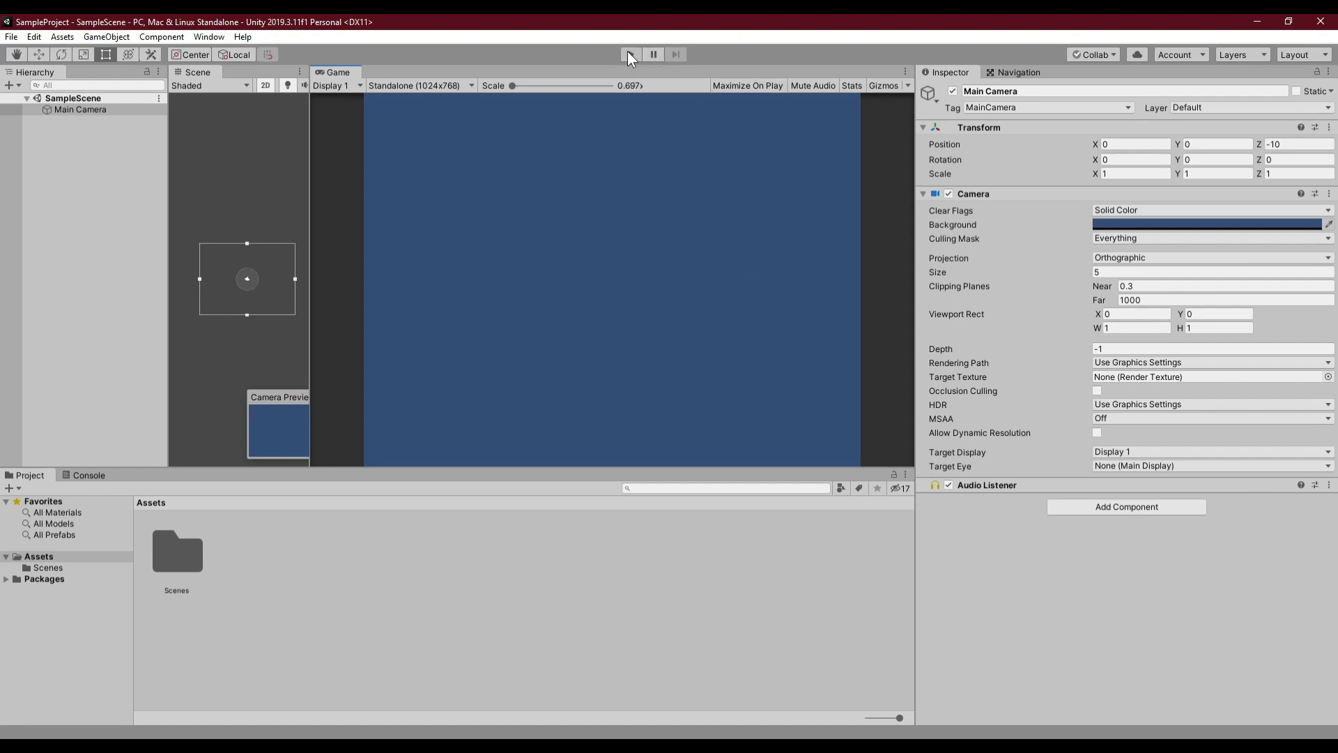
click(629, 53)
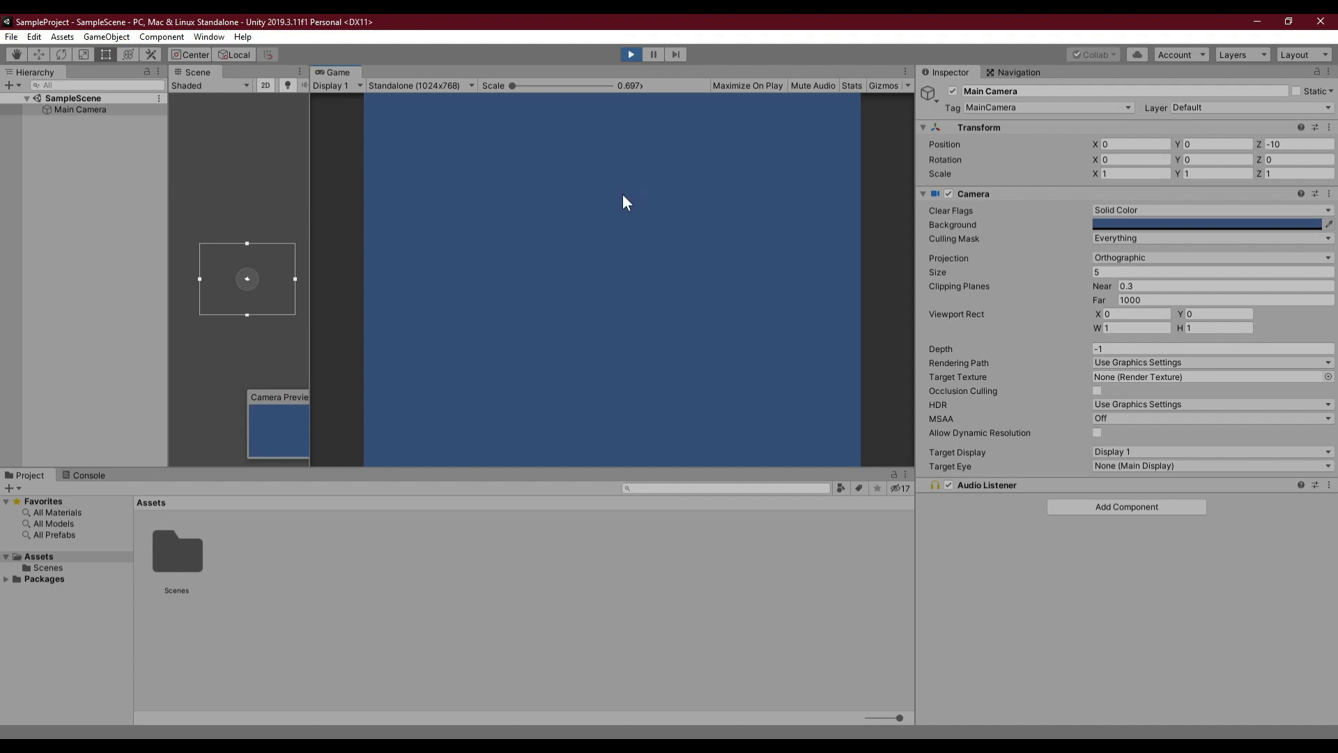
click(631, 55)
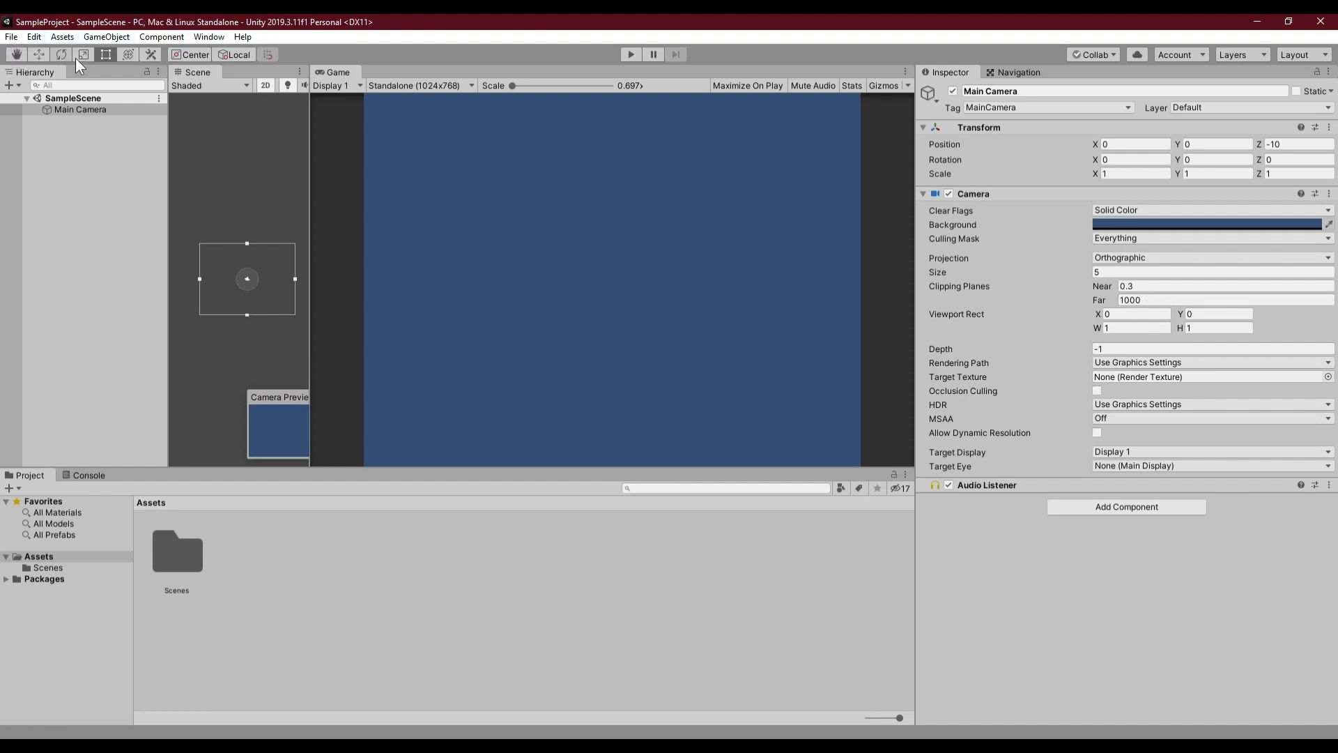
click(16, 55)
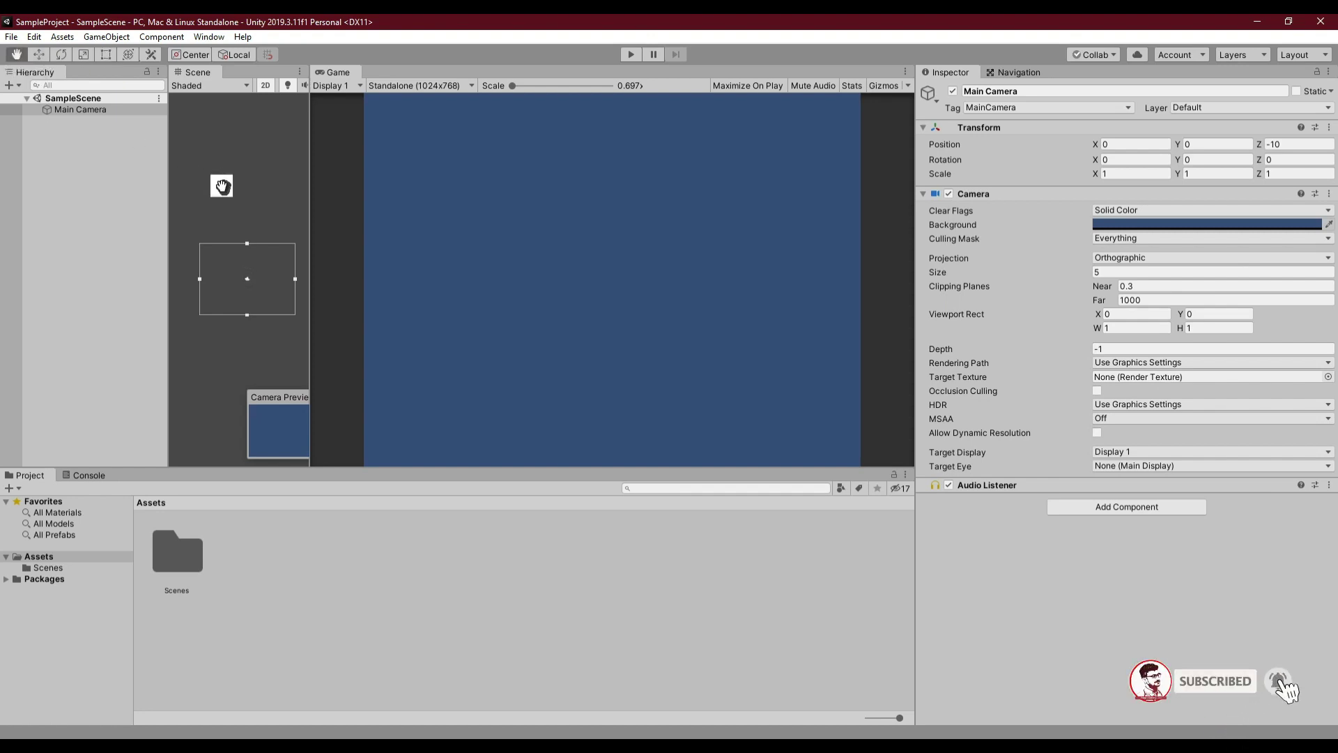
Step: Drag the Scene/Game divider right and pan to center the Main Camera's frame
mouse_move(310, 186)
mouse_down()
mouse_move(803, 226)
mouse_move(774, 226)
mouse_up()
mouse_move(669, 206)
mouse_down()
mouse_move(608, 172)
mouse_move(660, 200)
mouse_move(630, 215)
mouse_move(708, 216)
mouse_move(636, 174)
mouse_up()
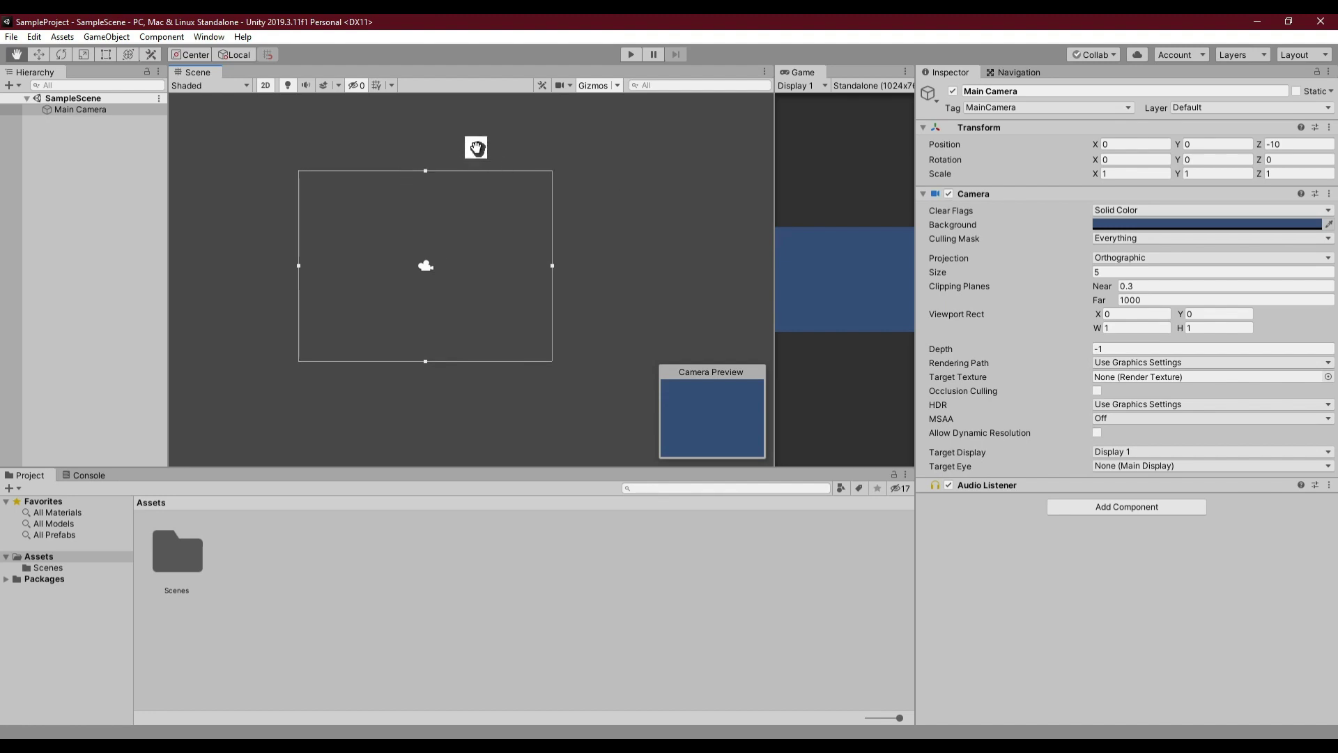
mouse_move(475, 142)
mouse_down()
mouse_move(585, 153)
mouse_move(425, 140)
mouse_move(455, 134)
mouse_move(417, 111)
mouse_move(541, 132)
mouse_move(402, 123)
mouse_up()
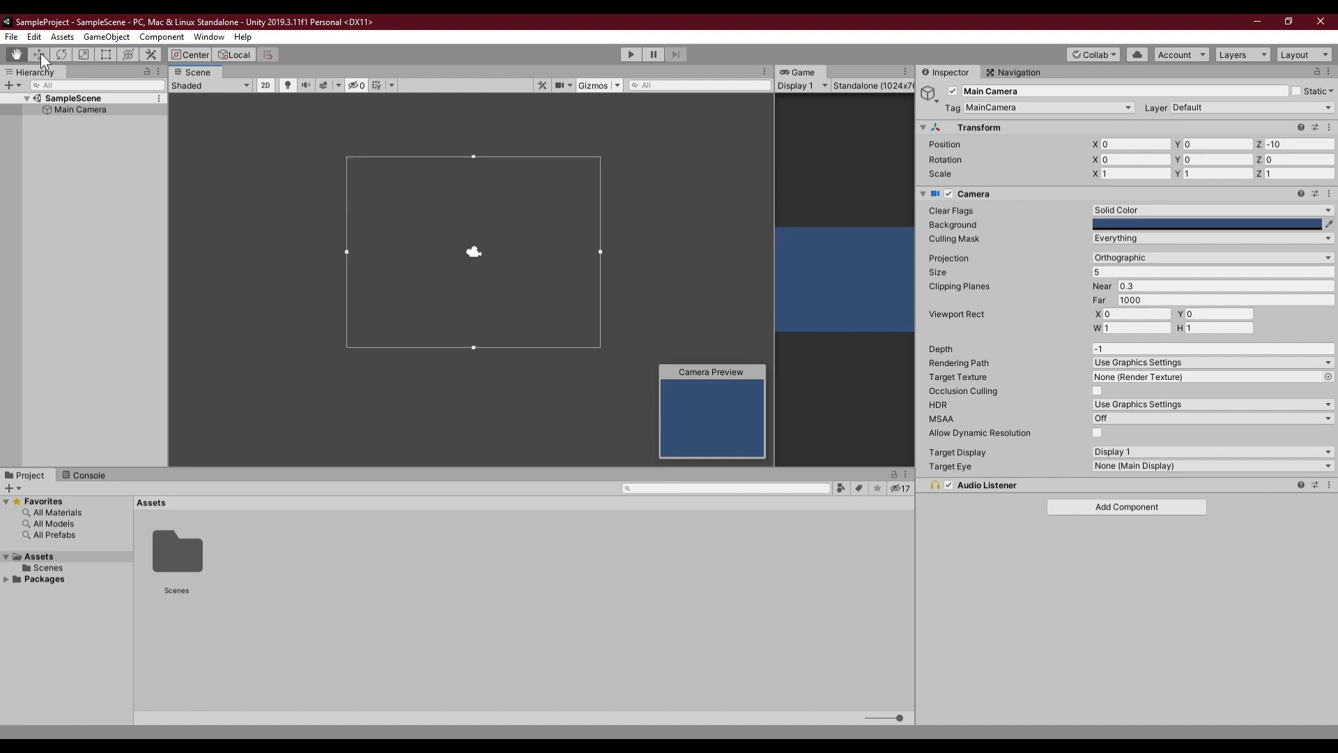
Step: With the Move tool, drag the Main Camera upward and then to the right
click(39, 53)
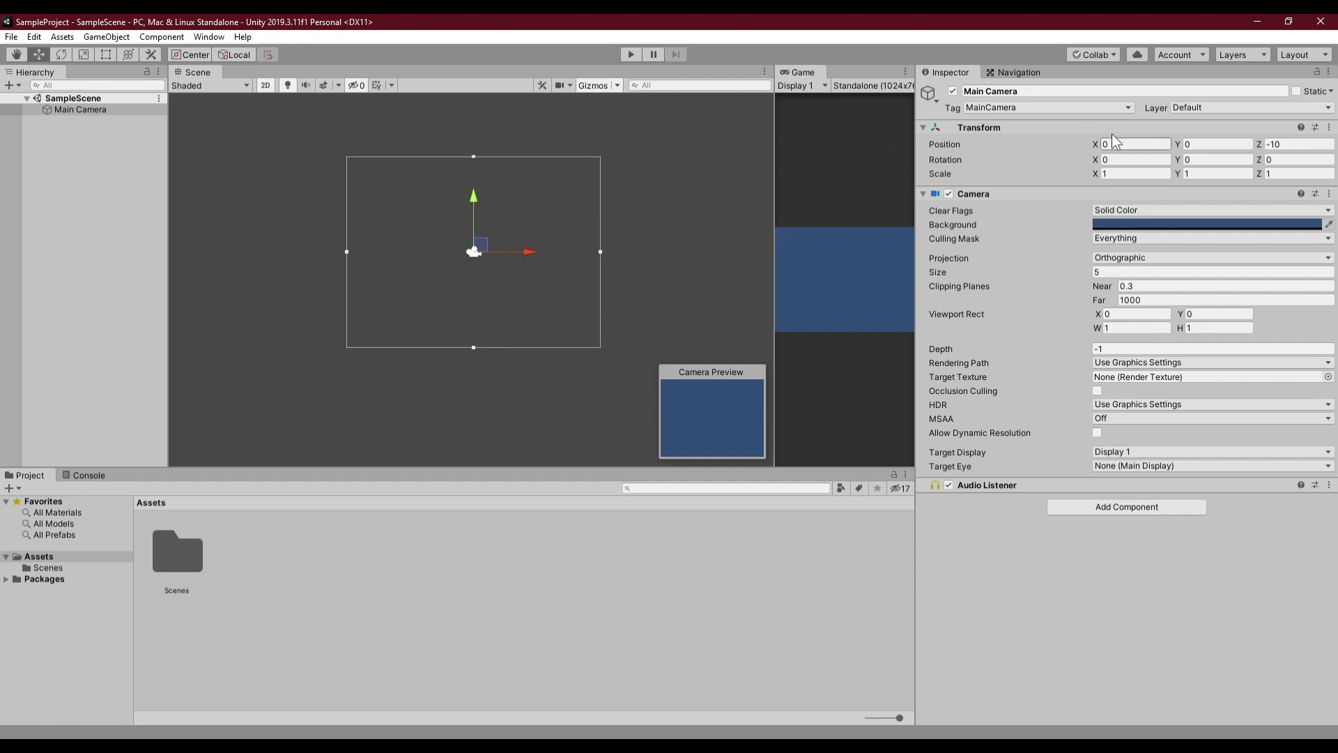
click(475, 199)
drag(475, 199, 472, 136)
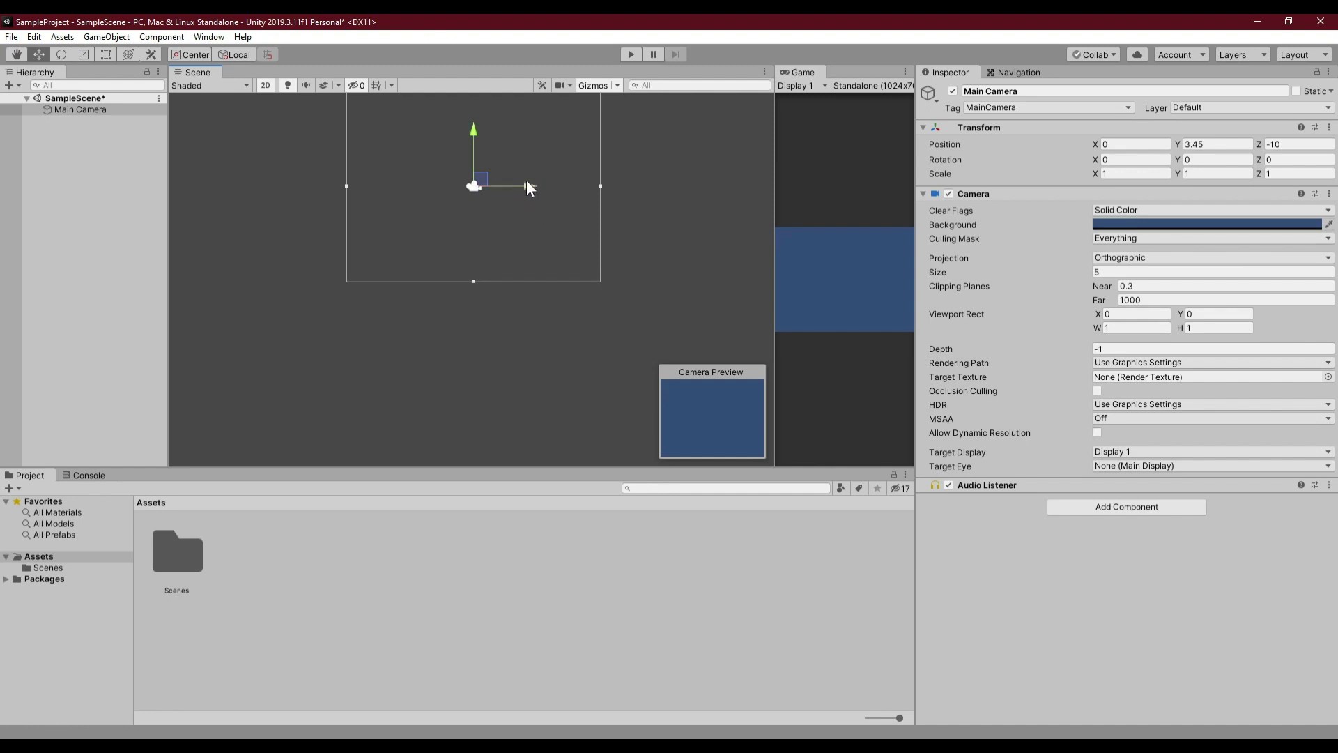
drag(530, 185, 530, 186)
drag(530, 188, 690, 199)
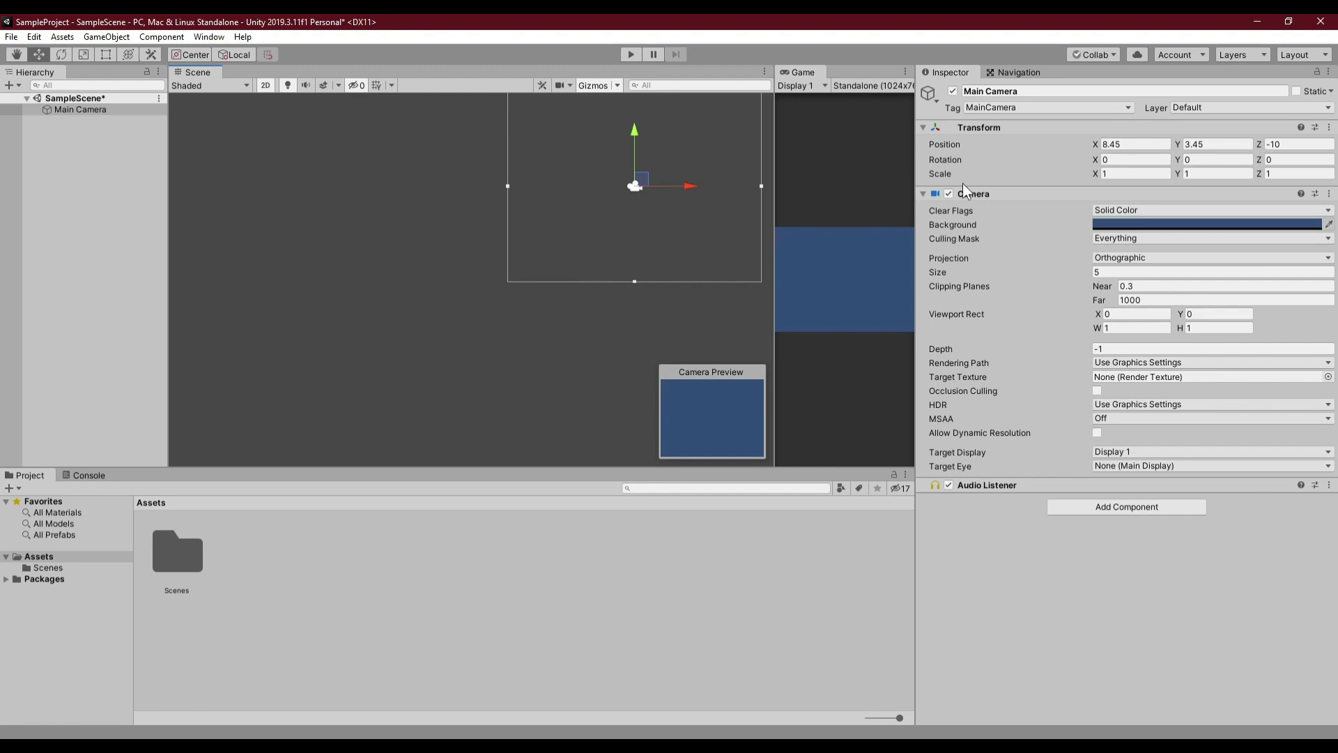
Step: Reset Position X and Y to 0, then drag the camera to about (-3.53, -3.01)
click(1124, 143)
text(0)
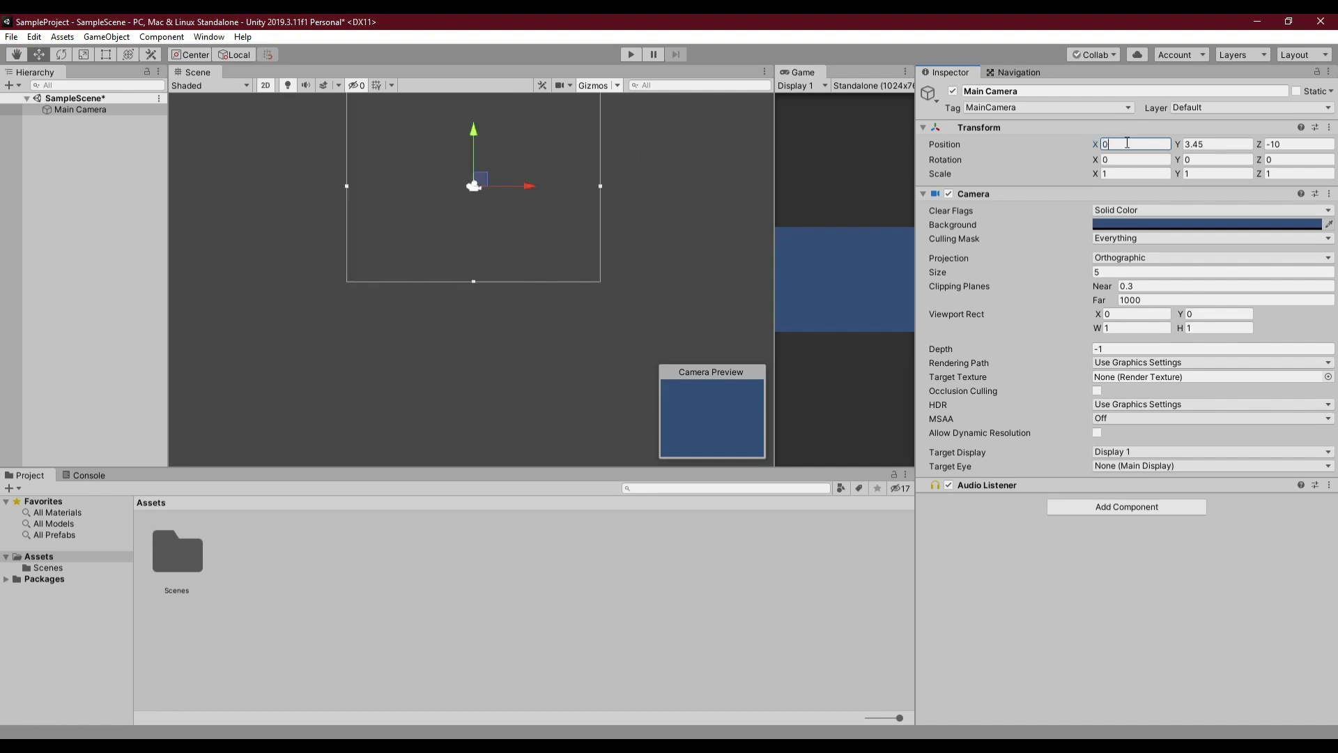
click(1215, 160)
text(0)
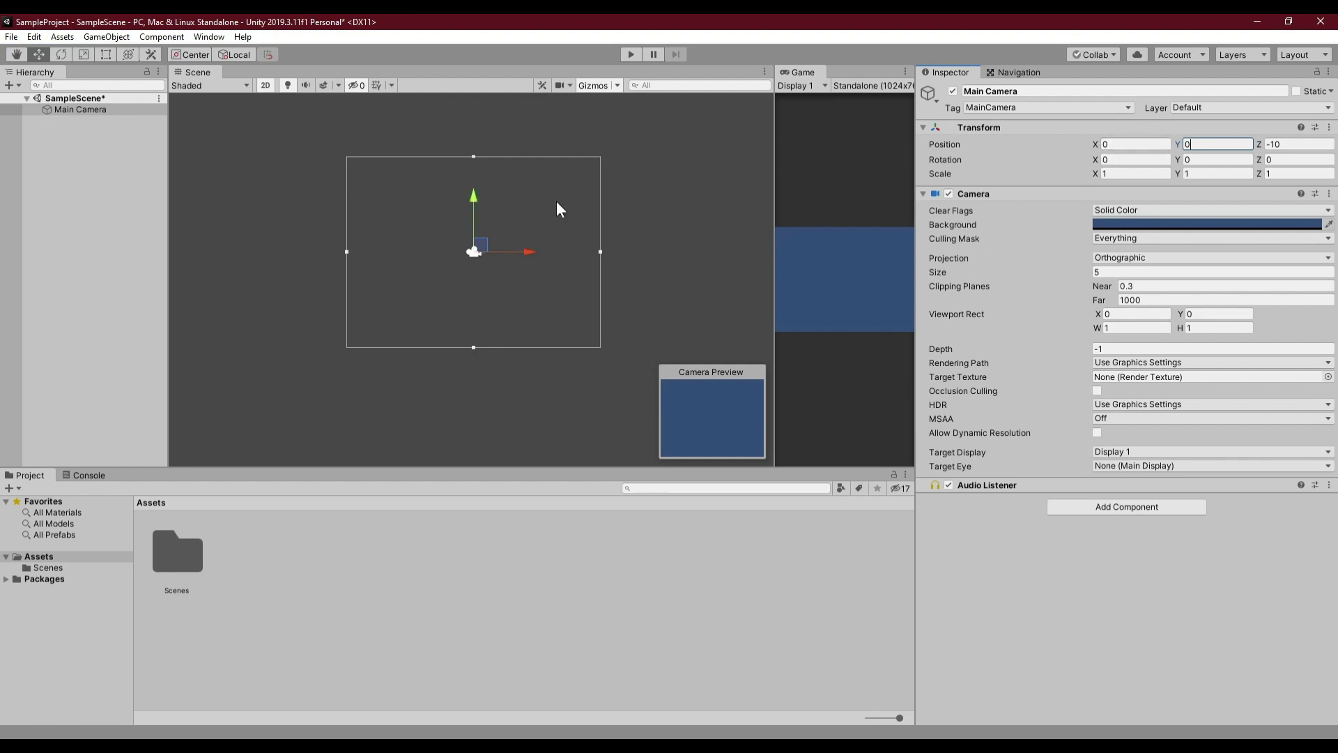
drag(529, 253, 501, 250)
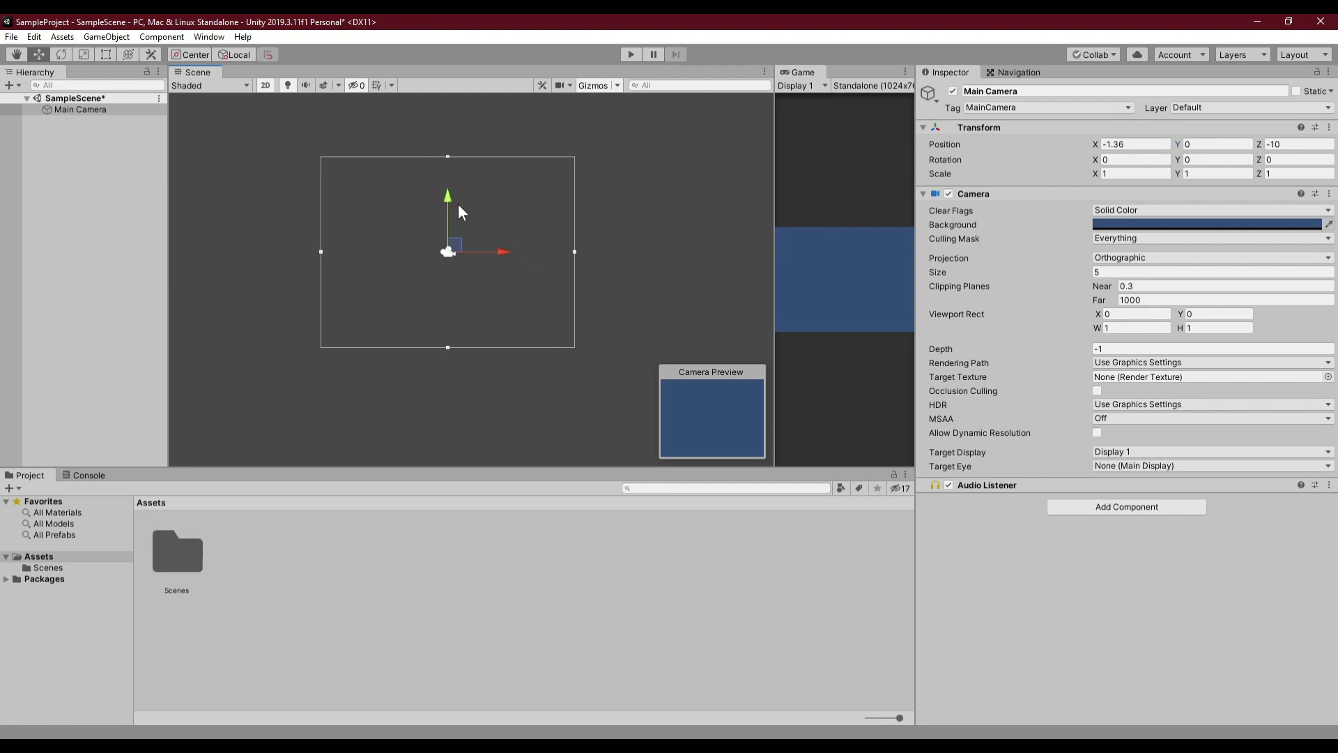
mouse_move(446, 200)
mouse_down()
mouse_move(449, 179)
mouse_move(475, 186)
mouse_move(472, 256)
mouse_up()
mouse_move(504, 304)
mouse_down()
mouse_move(438, 294)
mouse_move(464, 256)
mouse_up()
Step: Rotate the Main Camera around its Z axis and freely off-axis with the Rotate tool
click(61, 53)
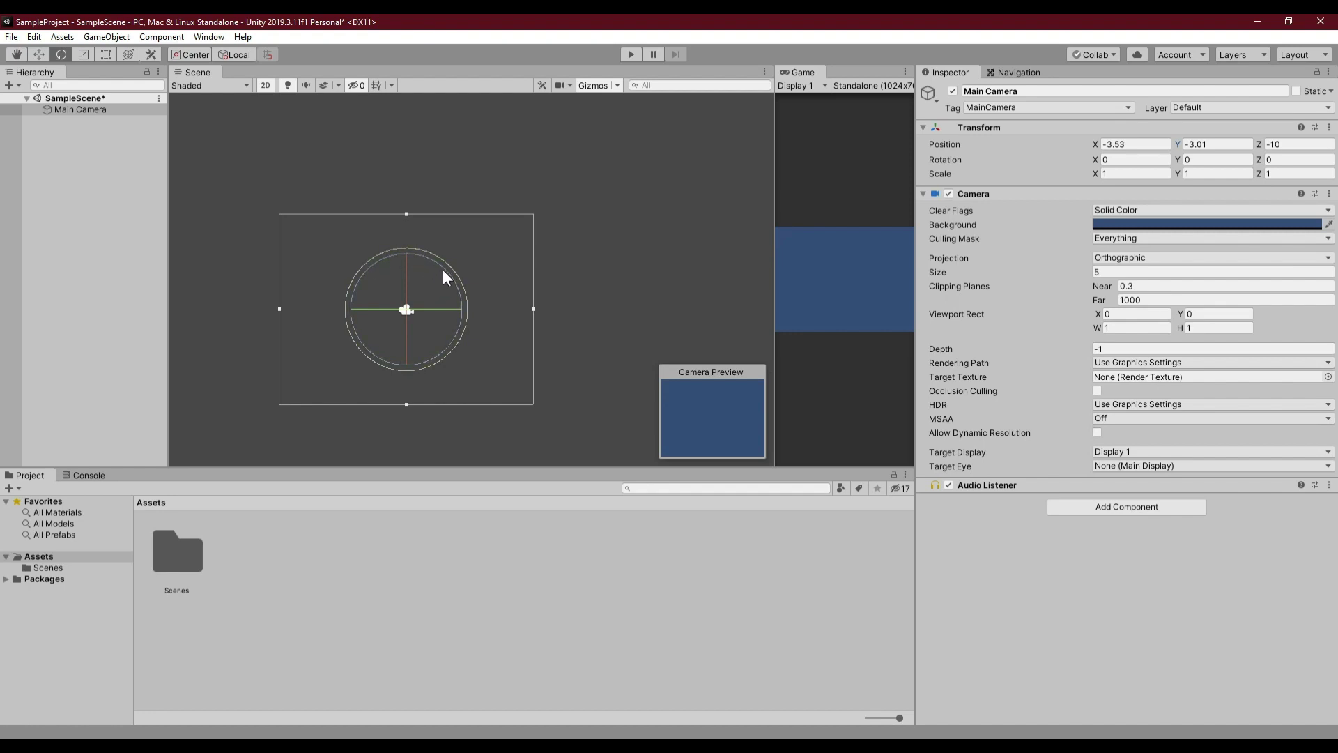
mouse_move(443, 270)
mouse_down()
mouse_move(452, 330)
mouse_move(462, 272)
mouse_up()
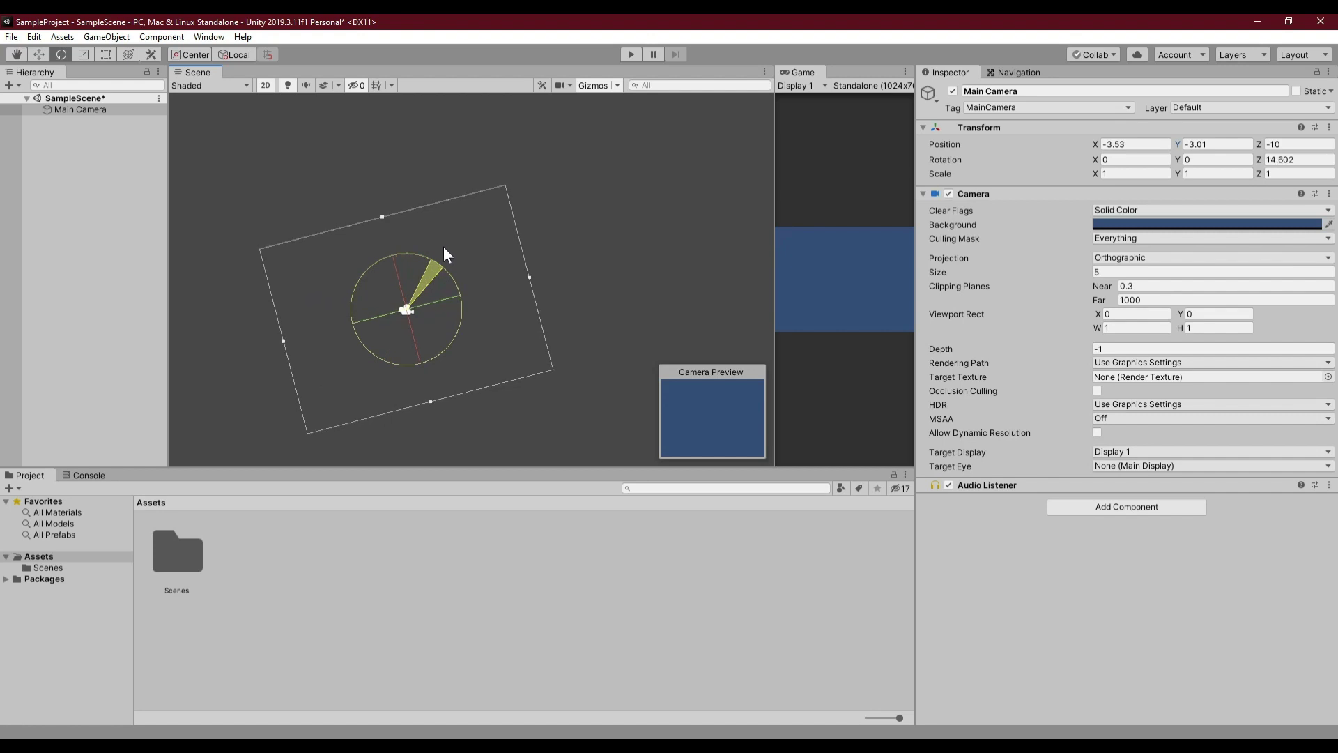
drag(462, 272, 470, 336)
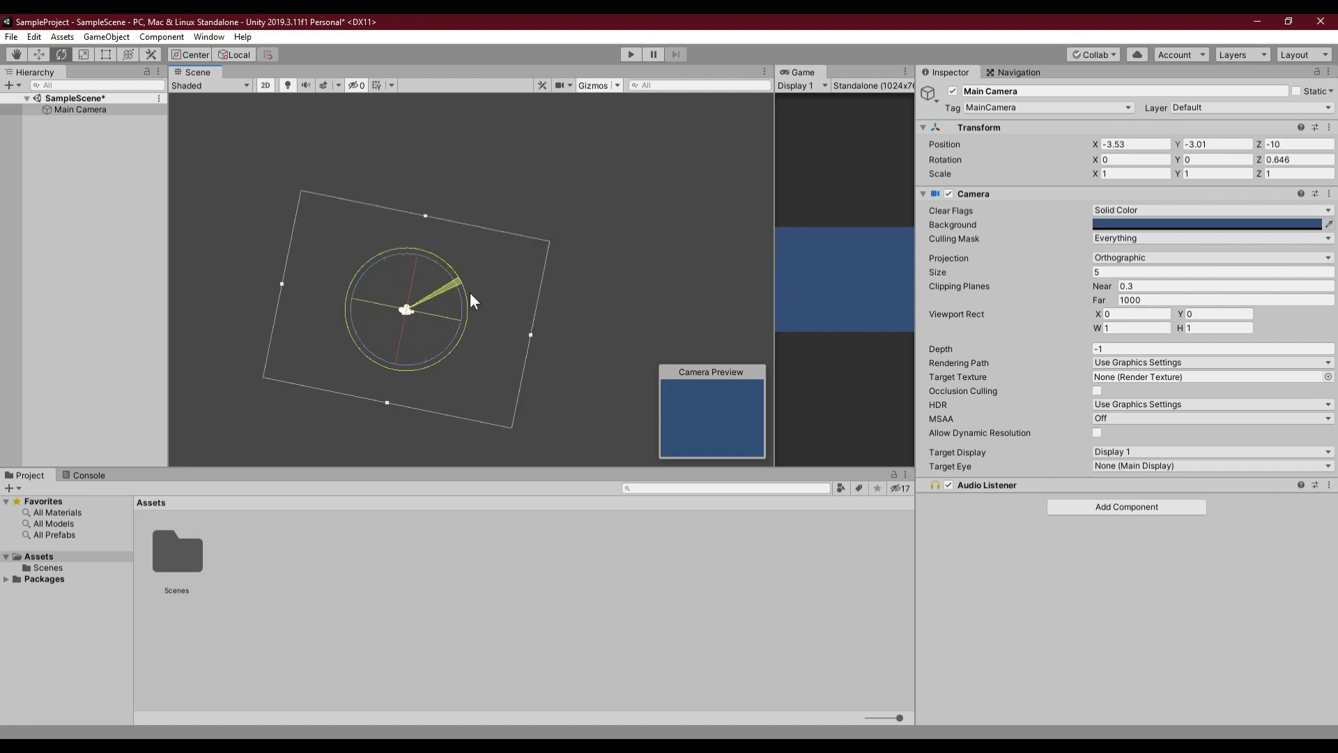
drag(470, 337, 474, 256)
mouse_move(490, 283)
mouse_down()
mouse_move(446, 195)
mouse_move(493, 208)
mouse_move(509, 245)
mouse_up()
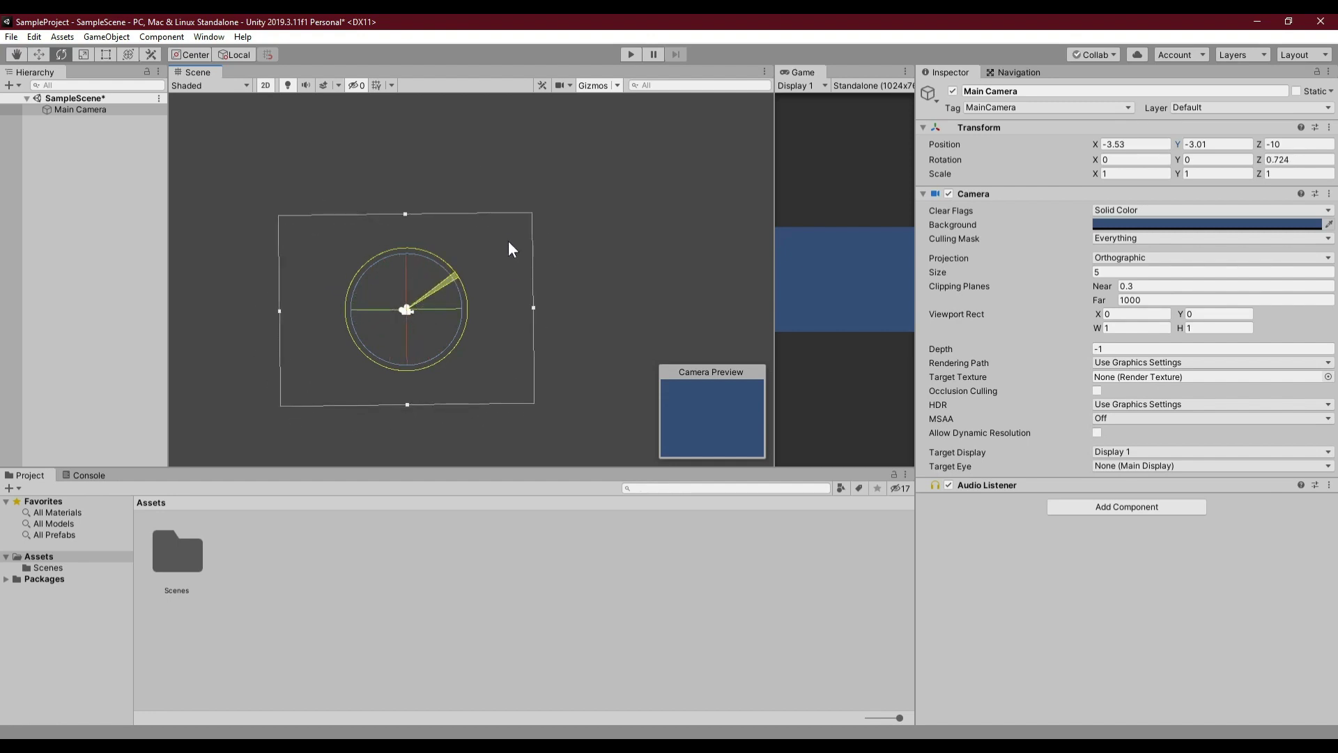
drag(438, 311, 441, 298)
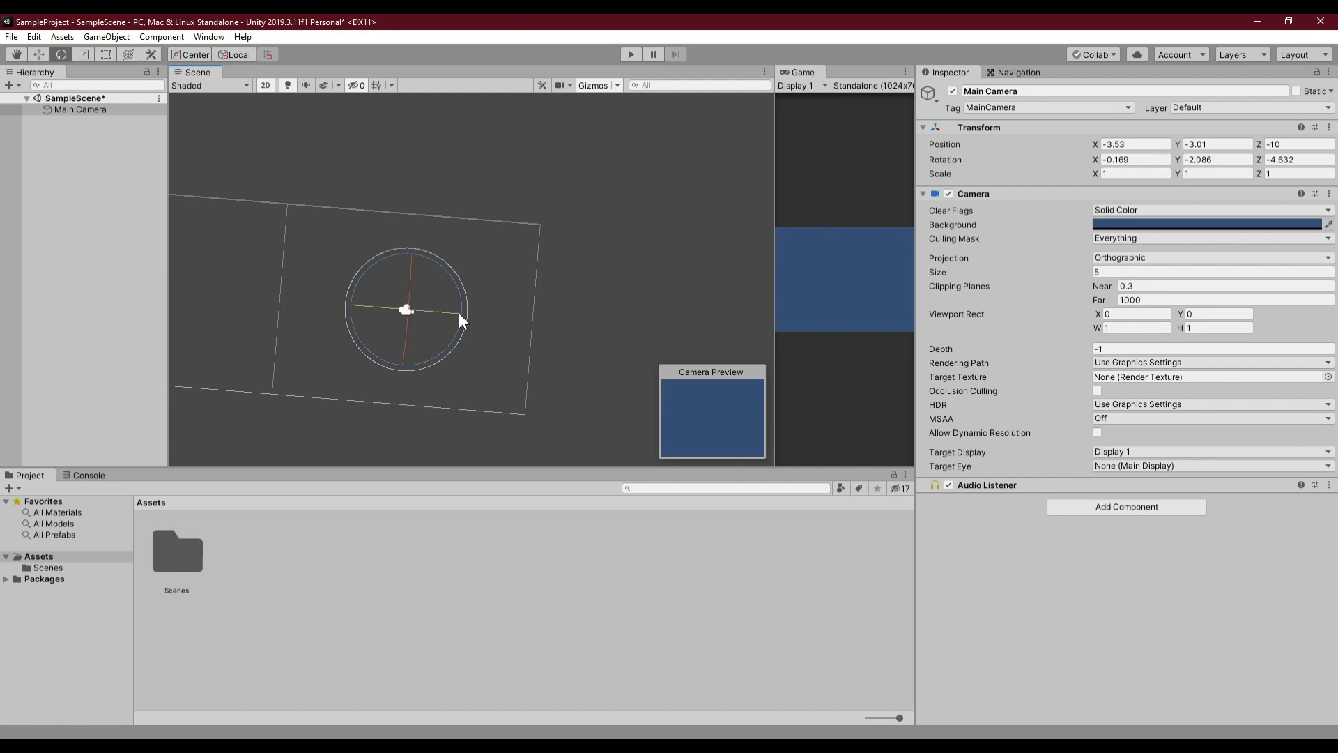
drag(459, 313, 458, 303)
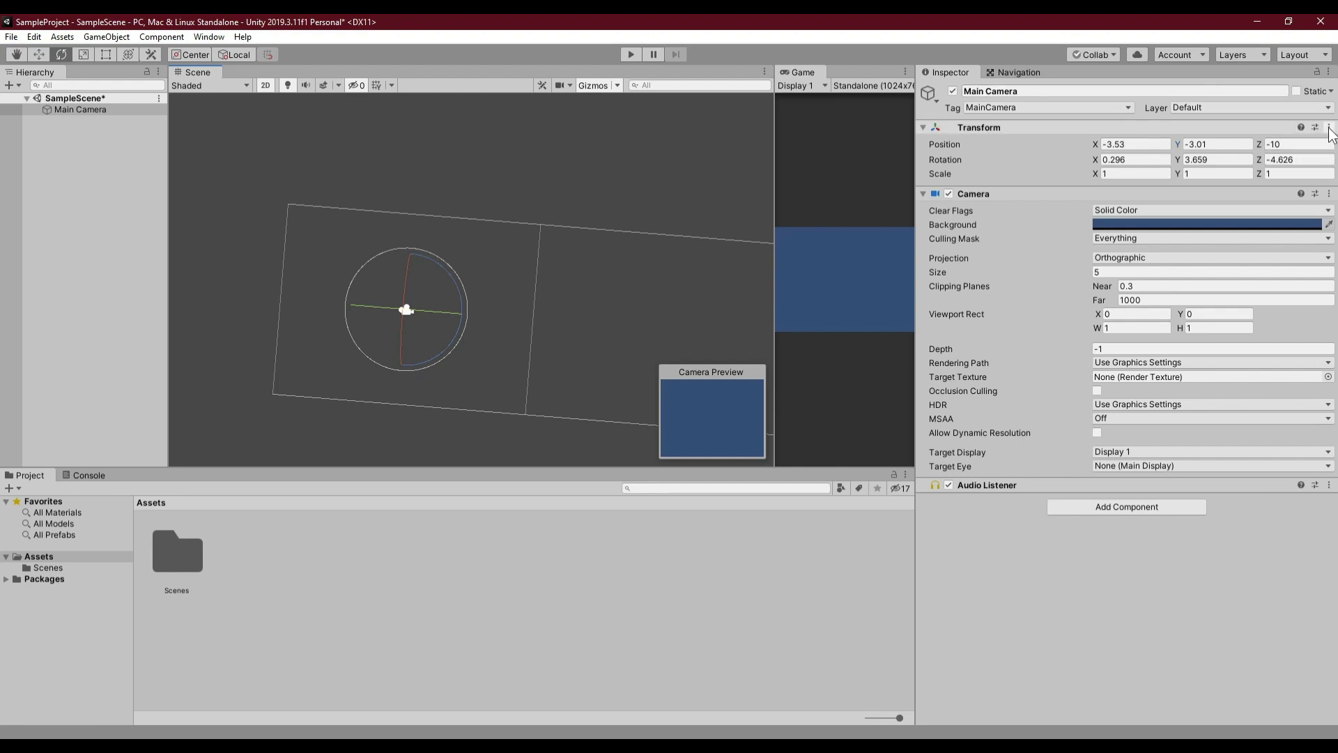
Step: Reset the camera's Transform position and rotation to zero and save SampleScene
click(1329, 132)
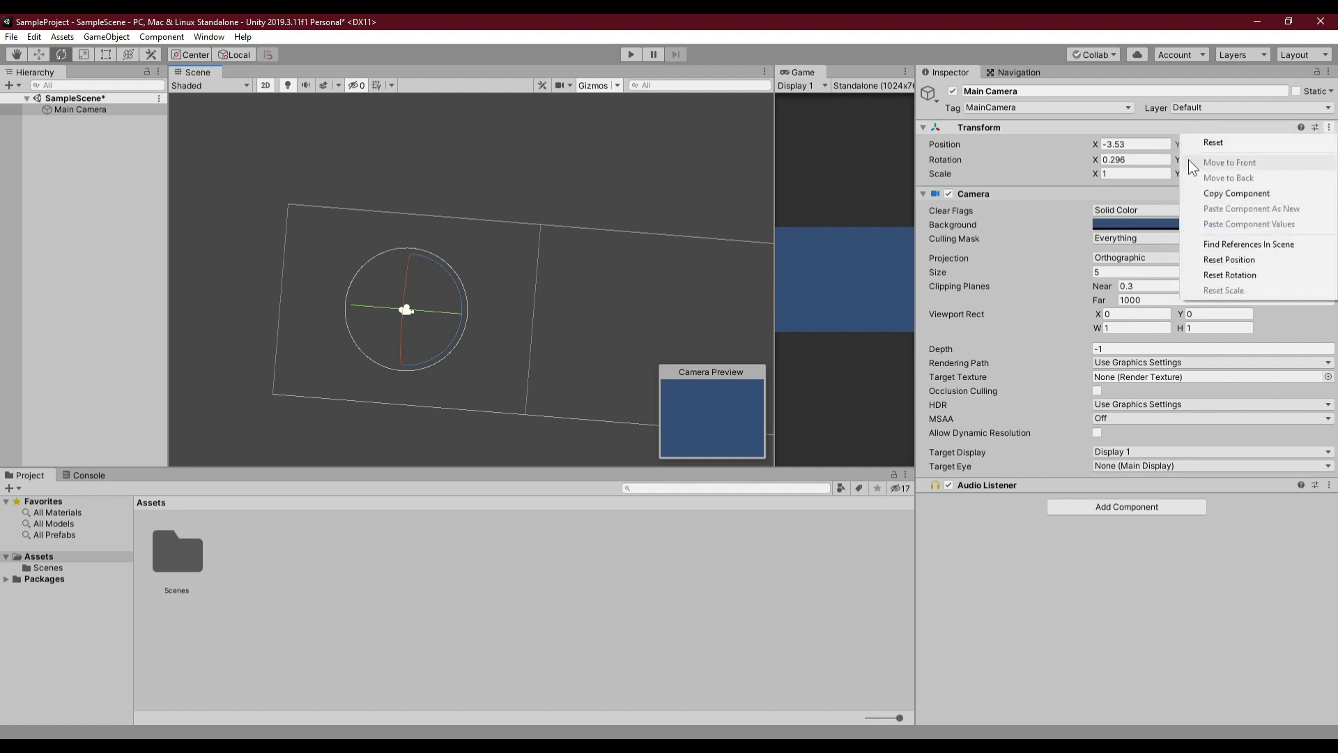
click(1213, 141)
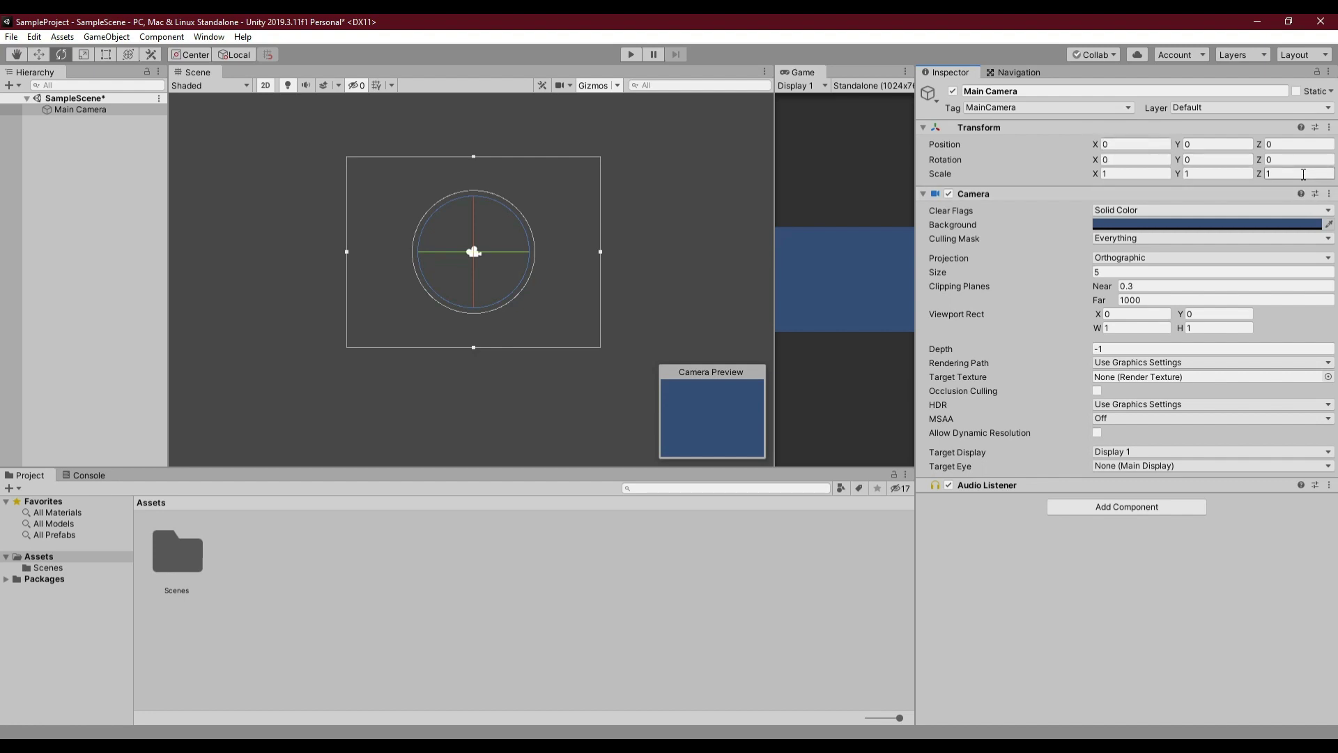
click(13, 37)
click(33, 88)
click(81, 55)
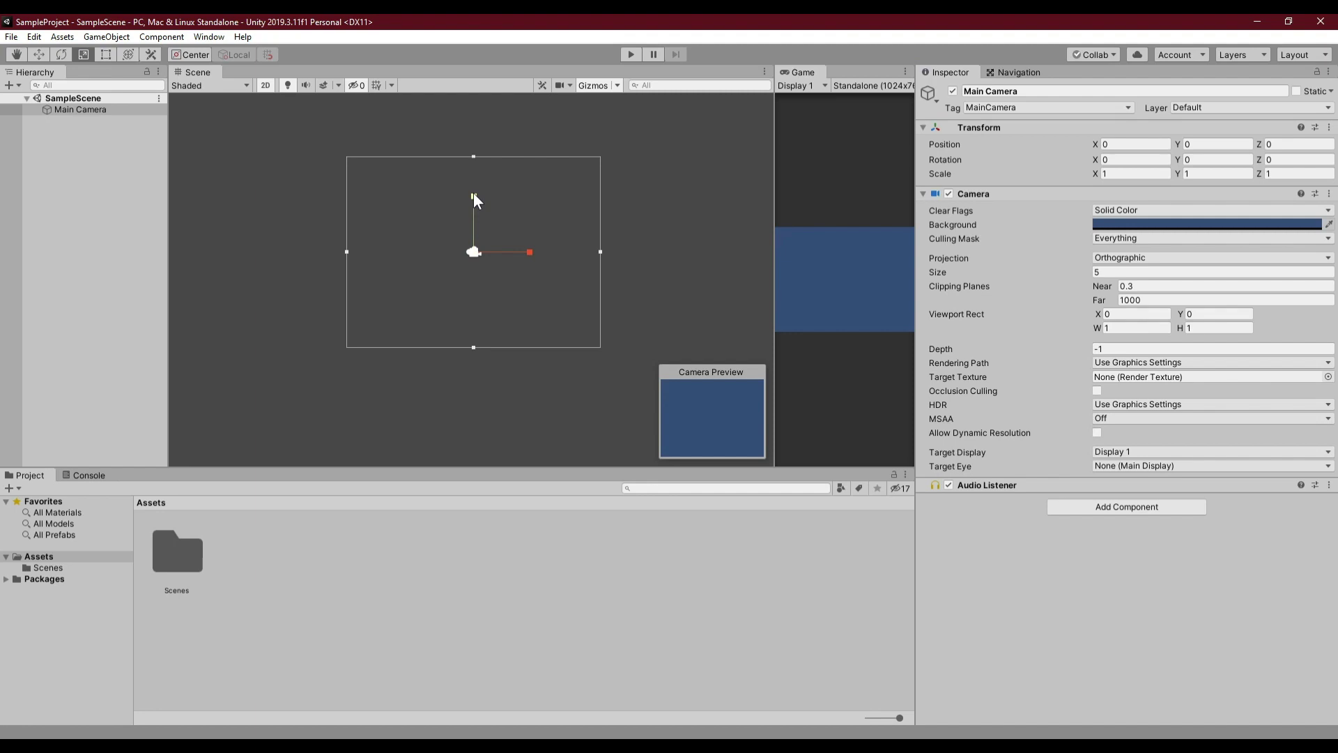
Step: Stretch the Main Camera's scale to about 1.82 by 5.77 with the scale handles
drag(474, 194, 474, 174)
drag(477, 199, 481, 151)
mouse_move(530, 251)
mouse_down()
mouse_move(499, 252)
mouse_move(546, 261)
mouse_up()
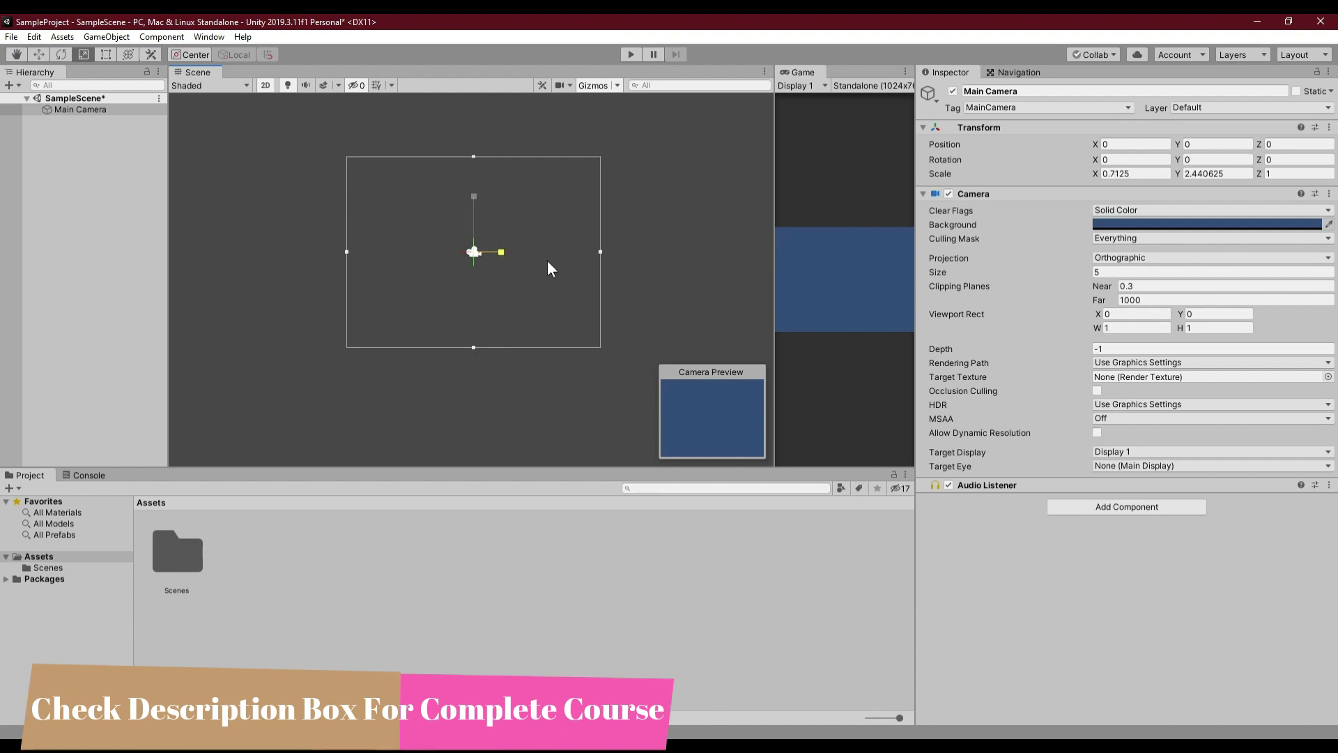
drag(474, 174, 474, 167)
drag(529, 252, 551, 253)
drag(475, 167, 475, 155)
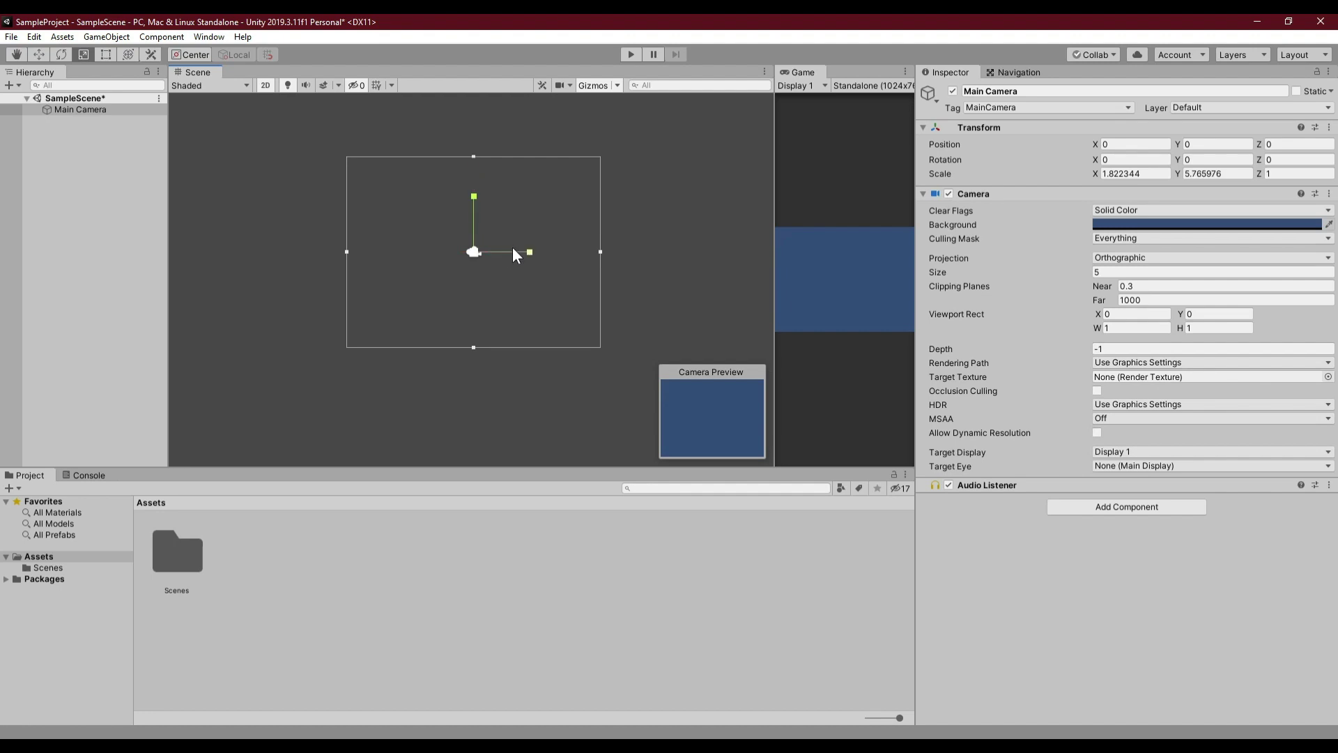
Step: Reset the camera's Transform so its scale returns to (1, 1, 1)
click(1329, 128)
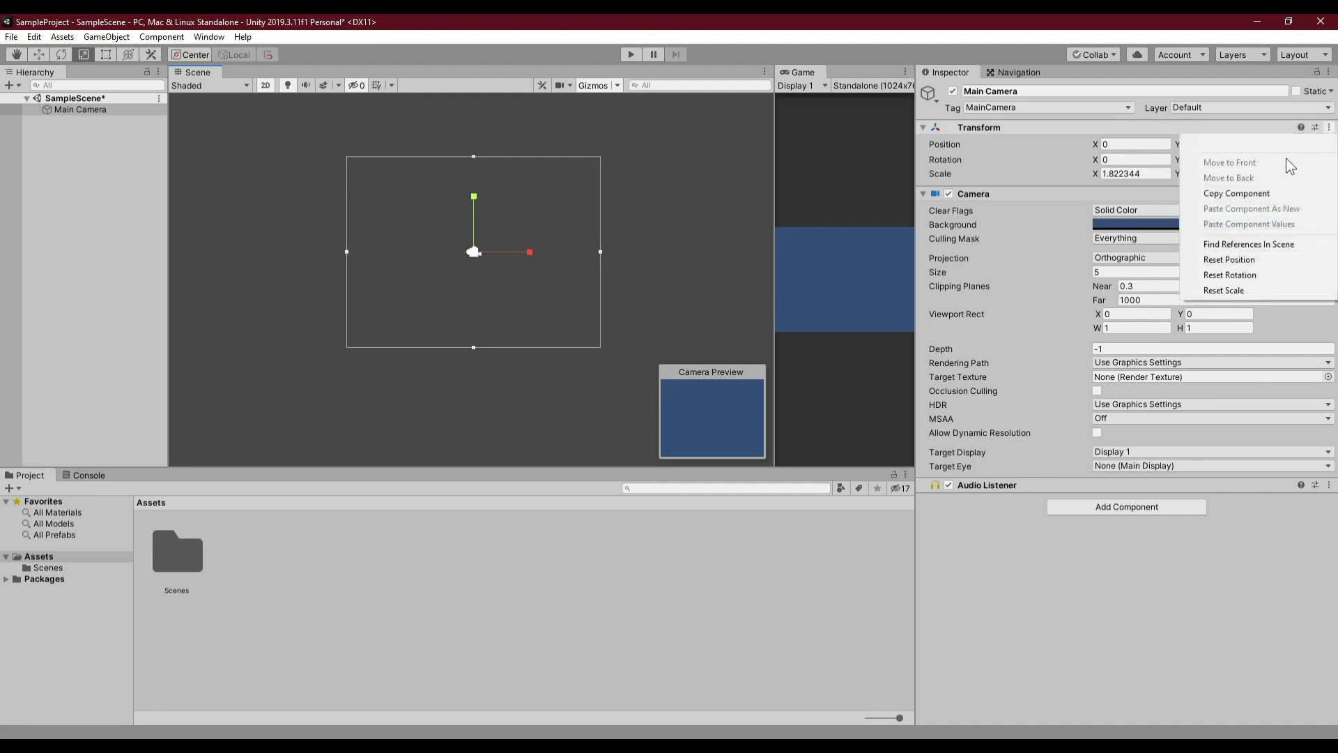
click(1272, 143)
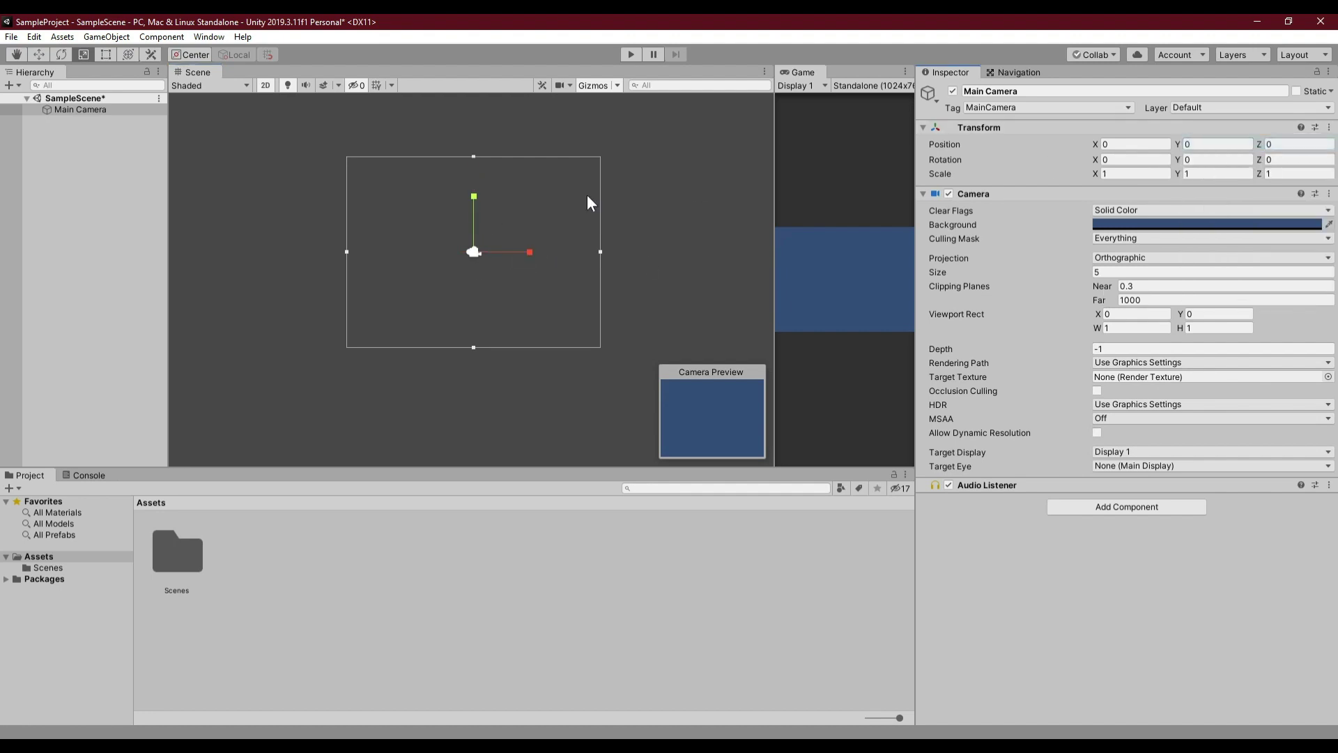
click(106, 54)
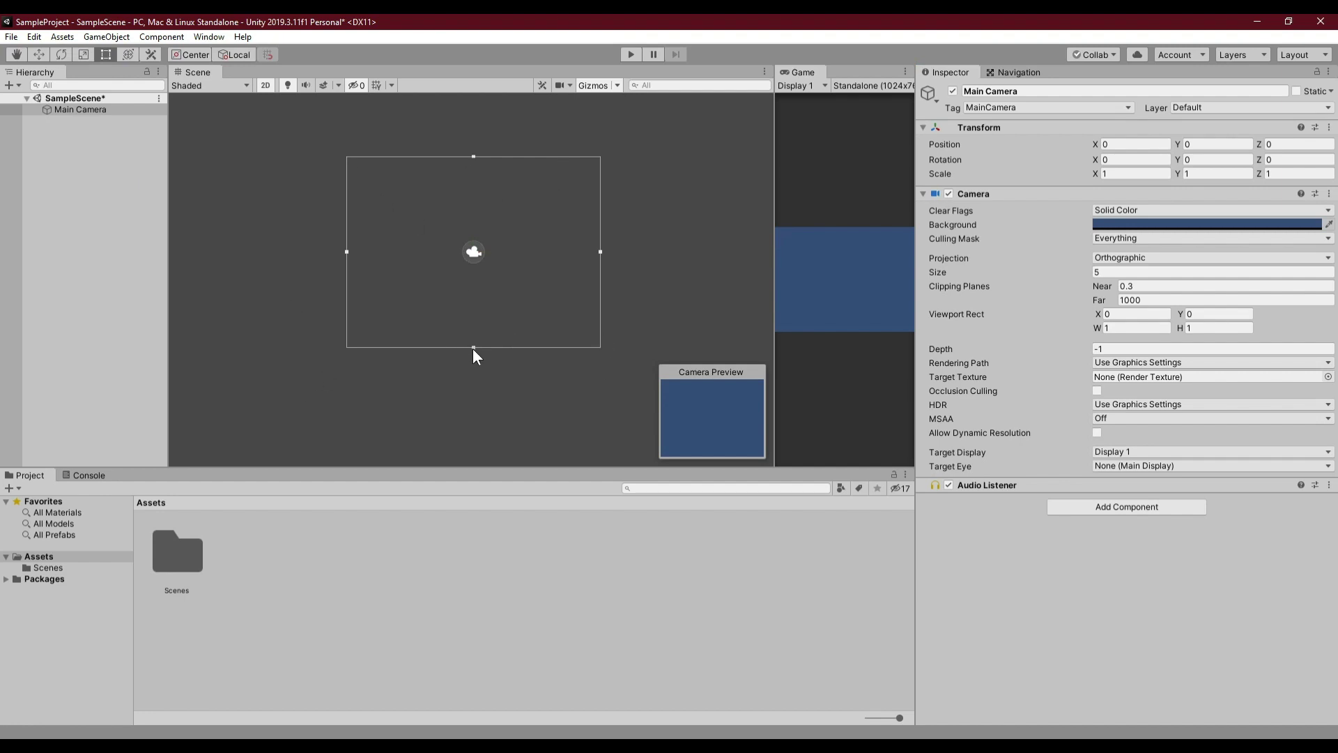
Step: Drag the camera rect's handles, then enter 5.3 as the Main Camera's orthographic Size
mouse_move(347, 251)
mouse_down()
mouse_move(298, 279)
mouse_move(326, 268)
mouse_up()
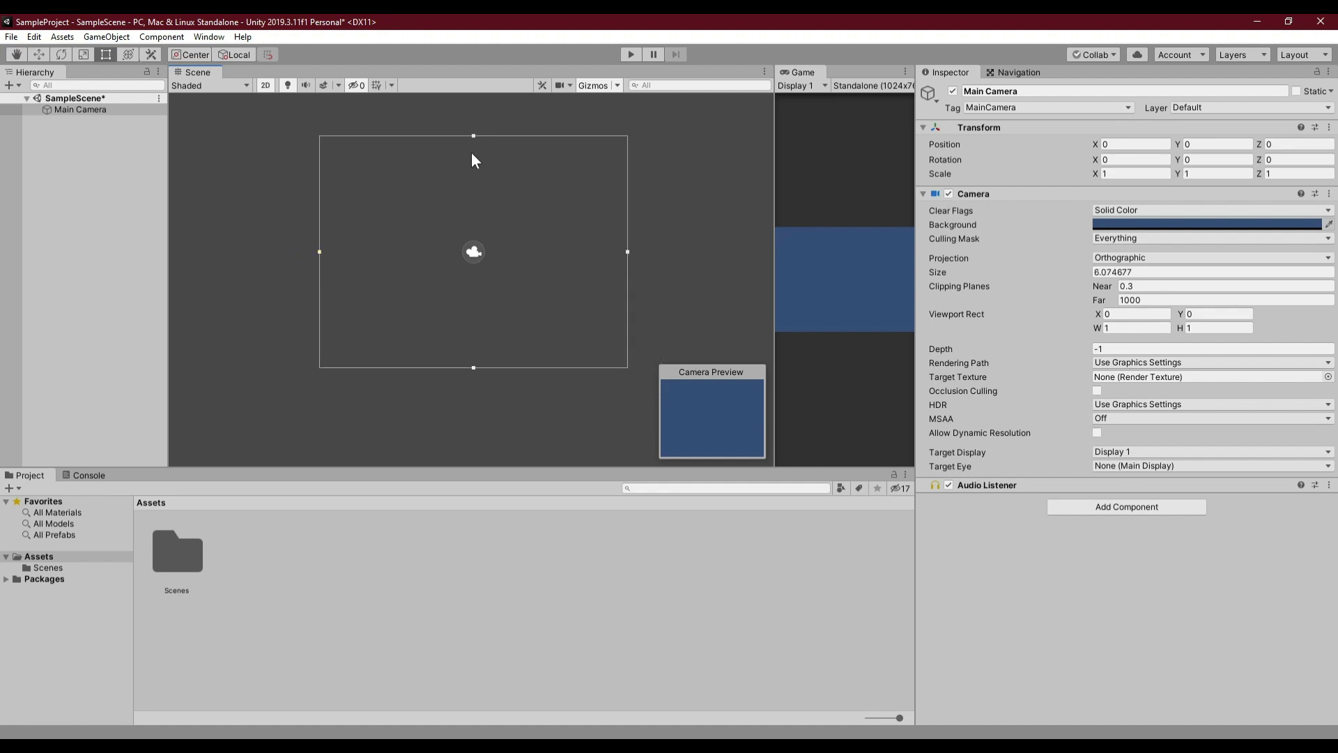
mouse_move(473, 137)
mouse_down()
mouse_move(472, 202)
mouse_move(550, 146)
mouse_move(586, 155)
mouse_up()
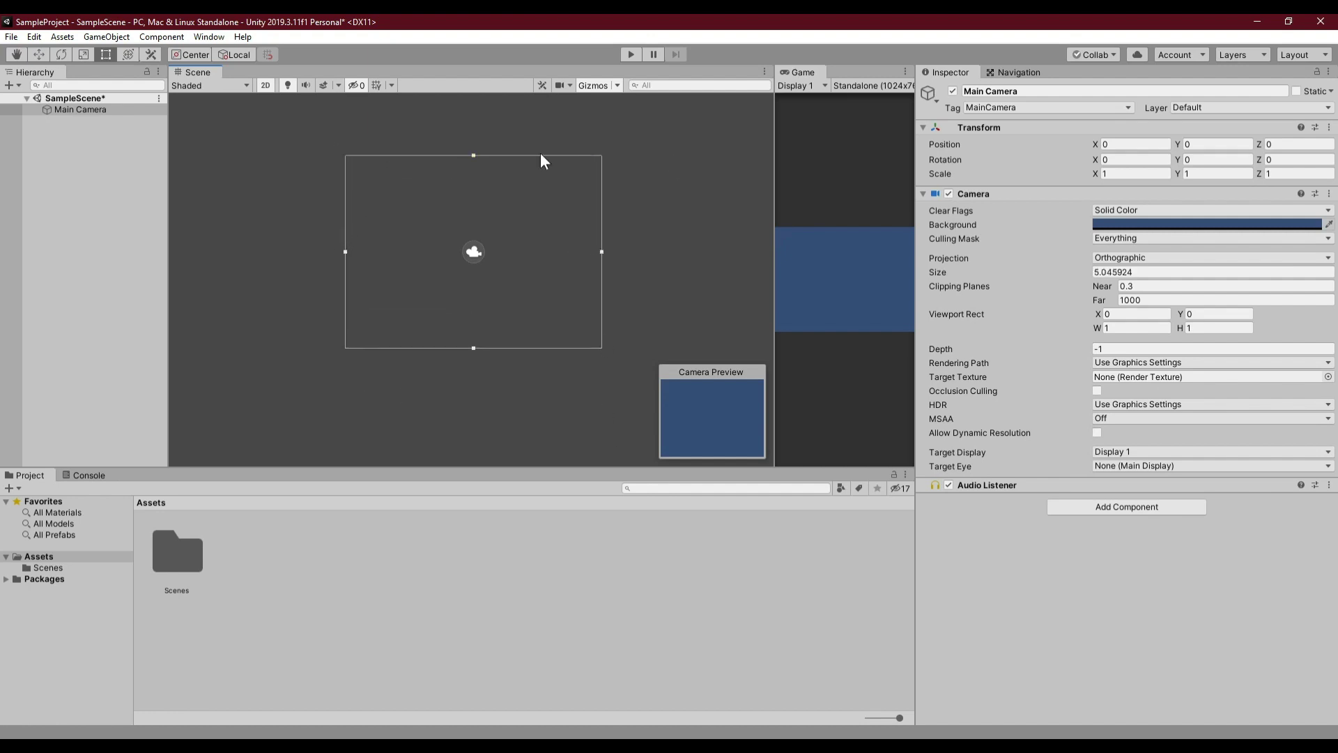
click(1143, 273)
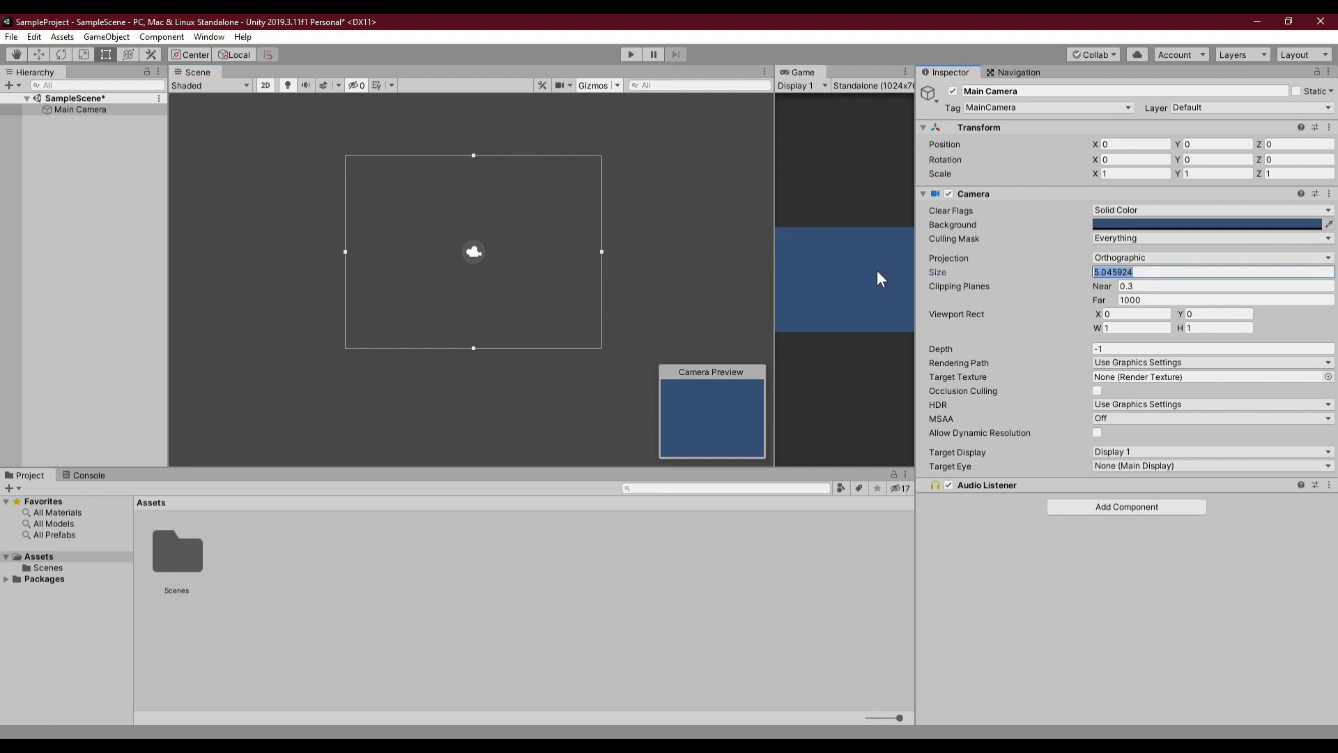
drag(473, 157, 524, 196)
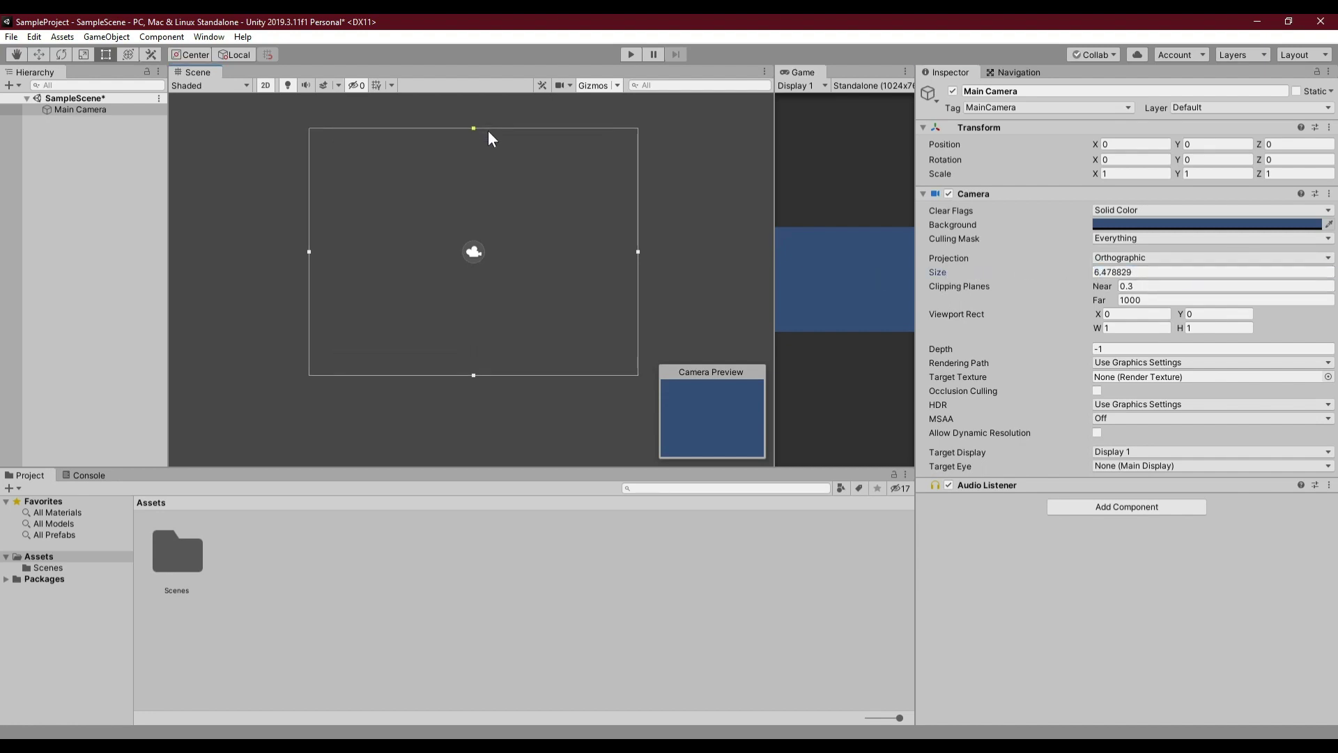
drag(524, 196, 575, 129)
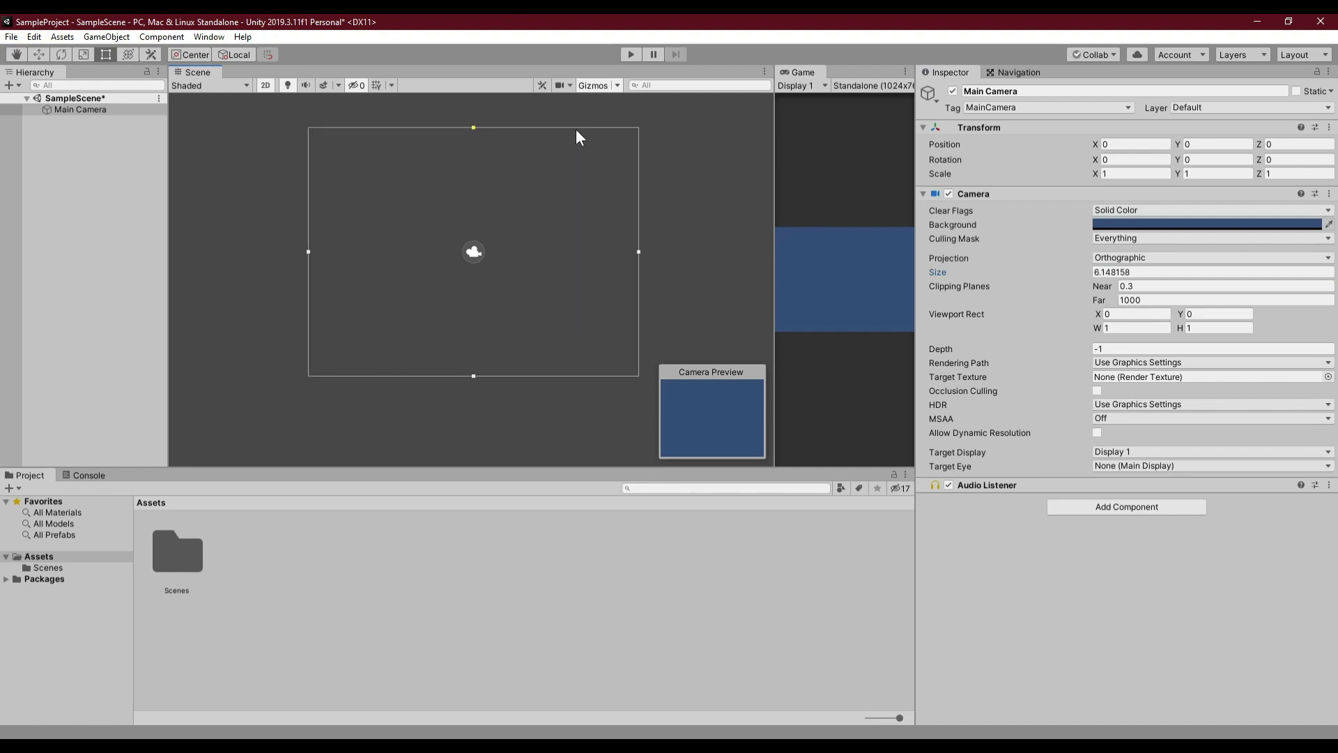
click(1148, 272)
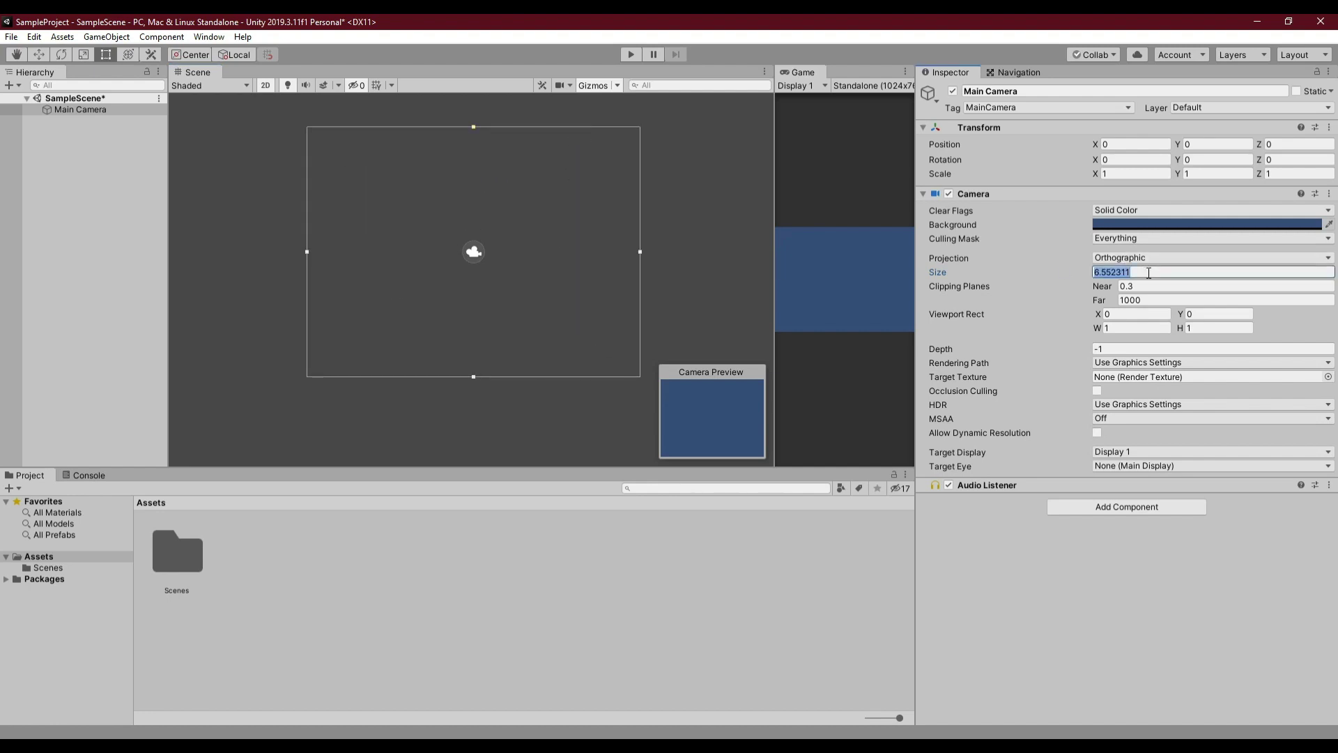
text(5.3)
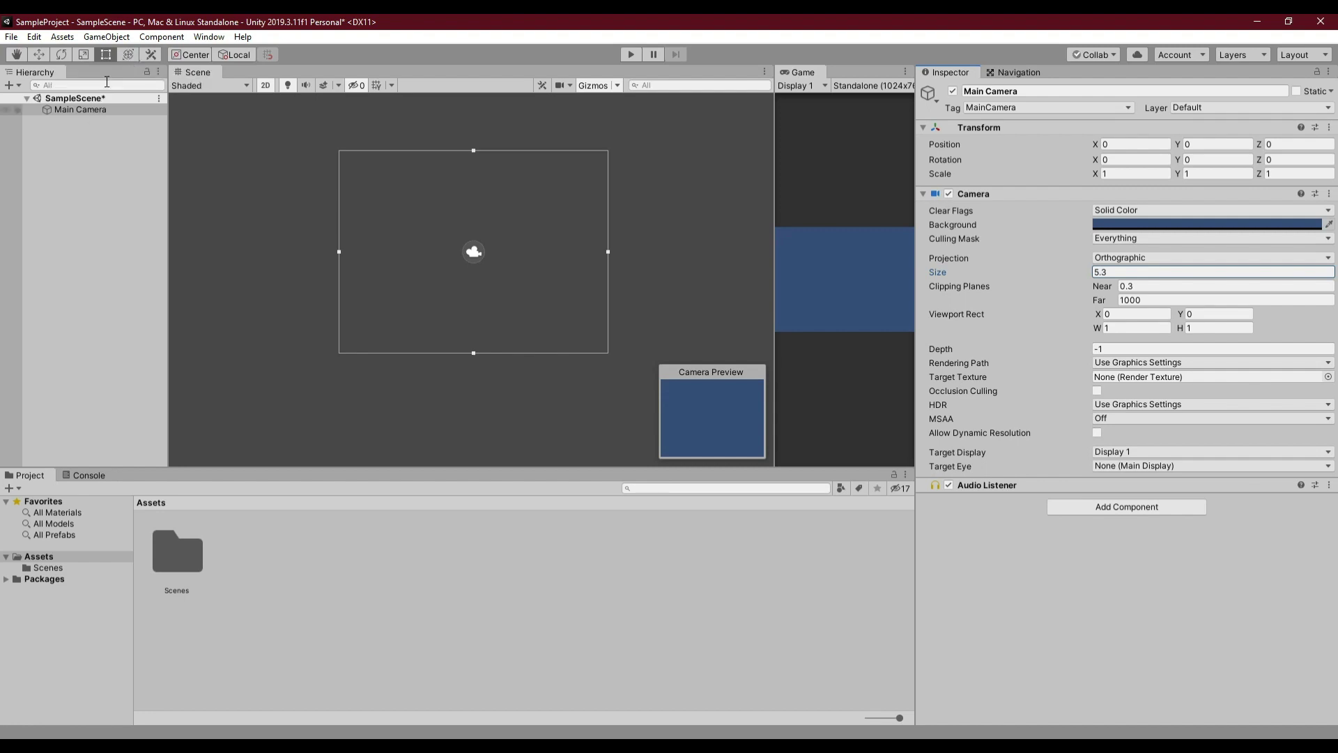
click(471, 211)
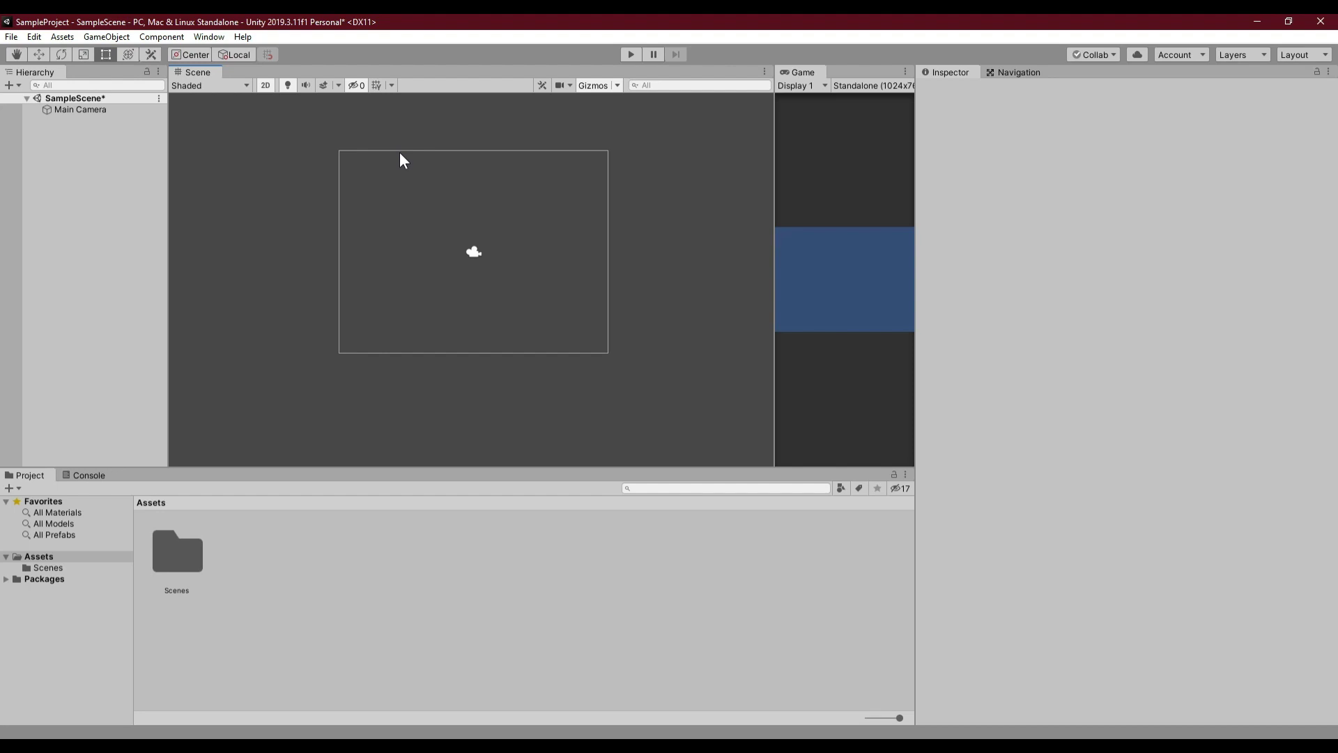
Step: Make the Project window taller and browse between the Assets and Scenes folders
click(103, 110)
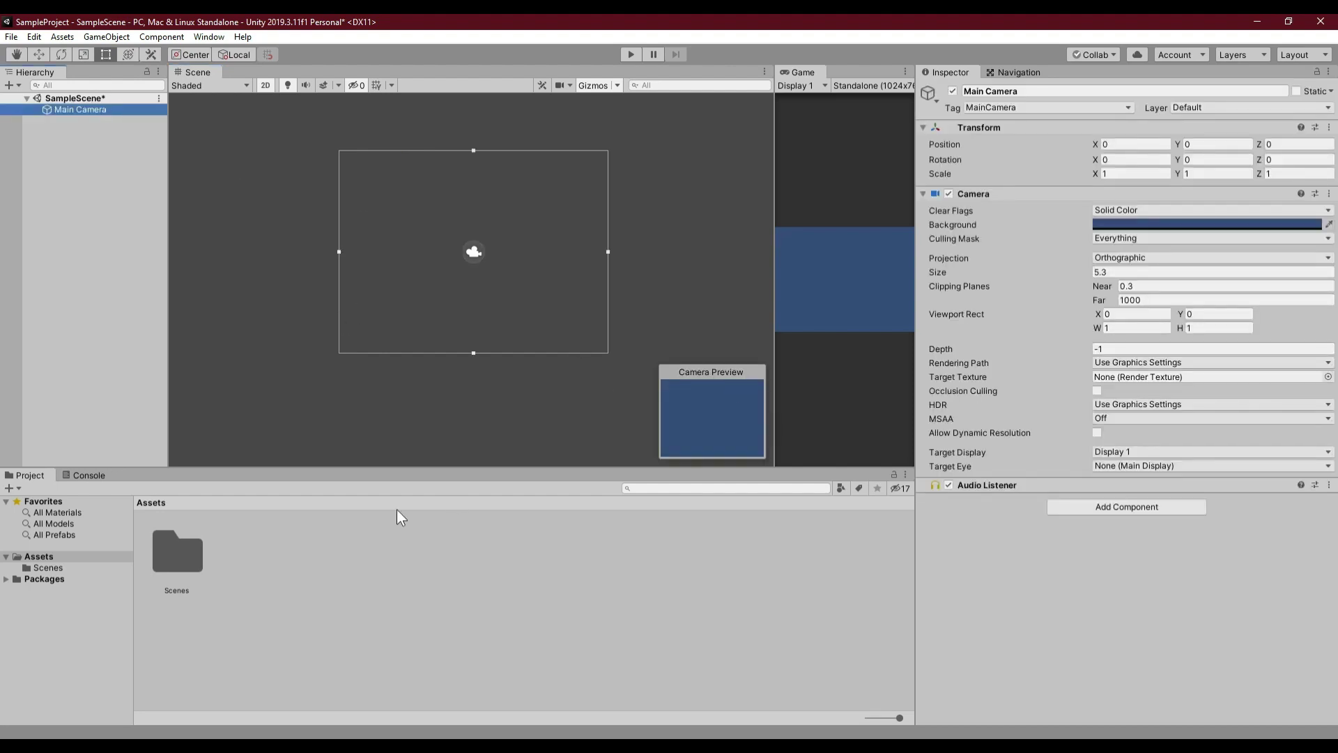
drag(218, 465, 217, 382)
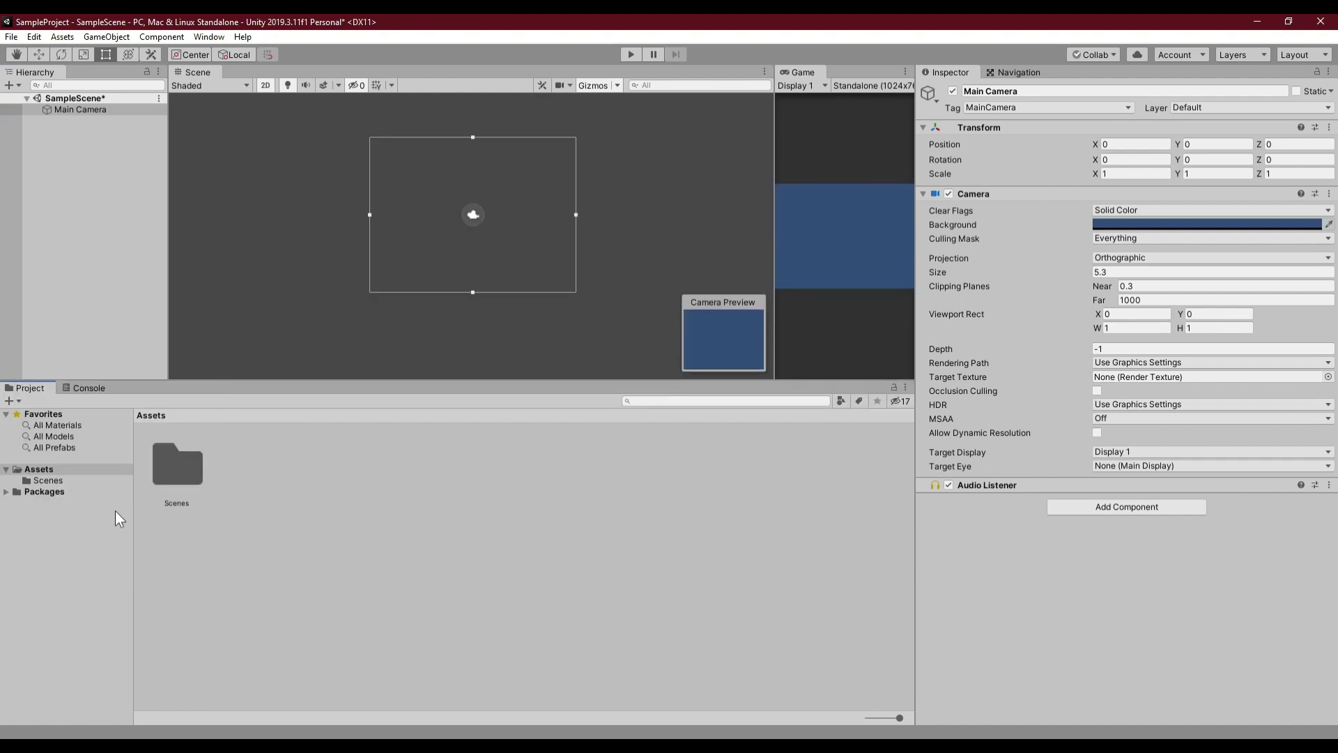
click(31, 469)
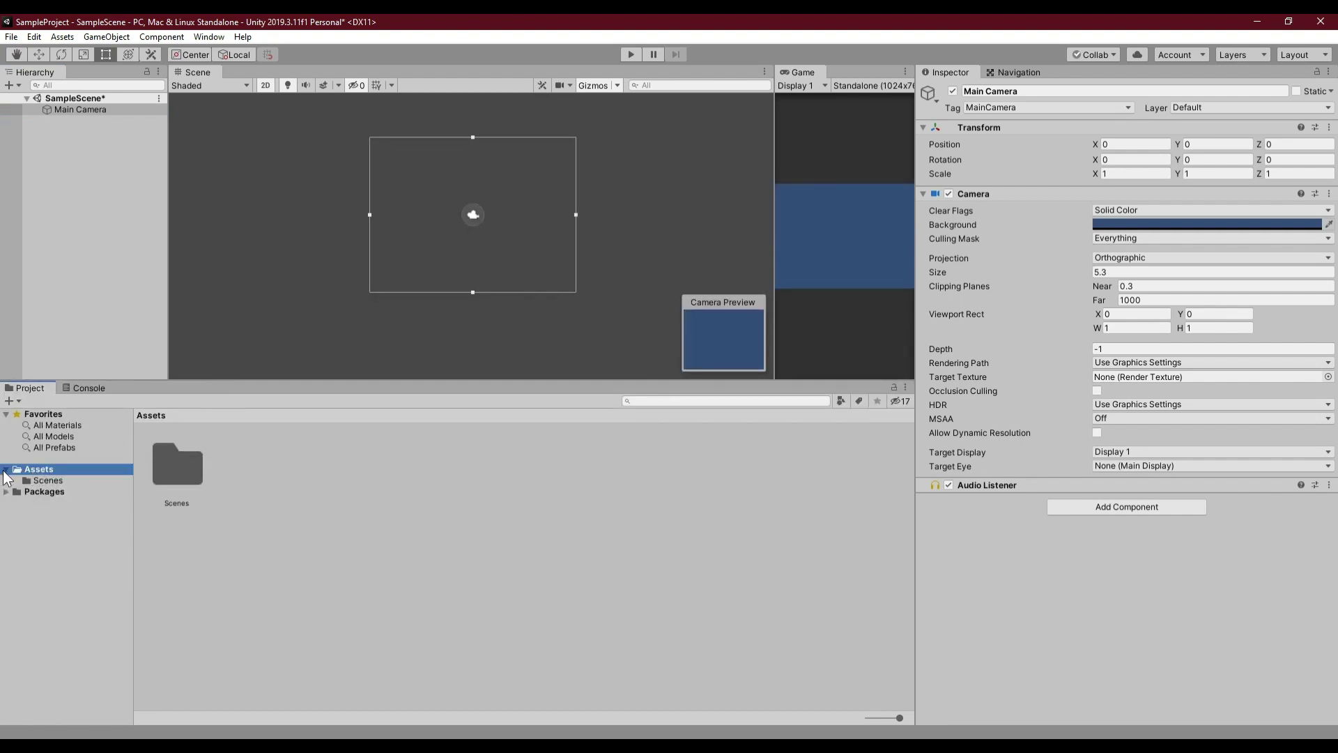
click(40, 481)
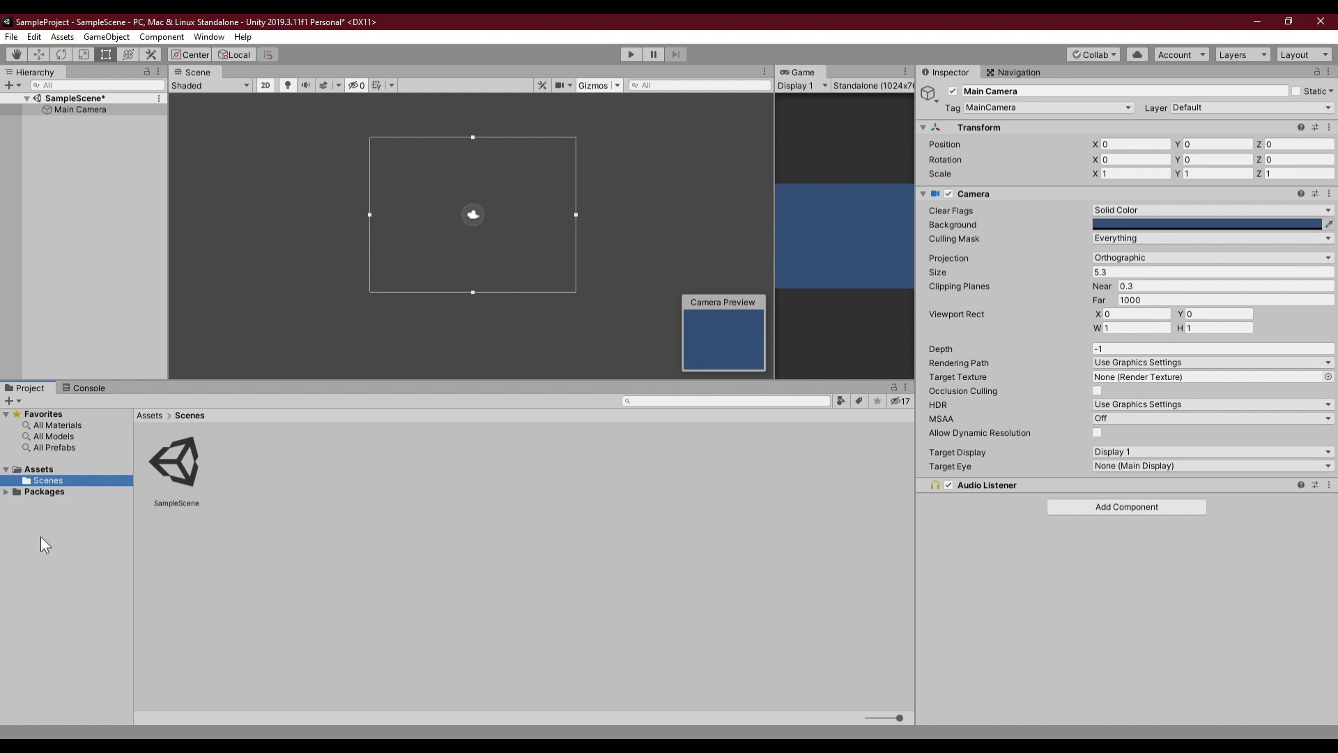
click(38, 470)
click(44, 481)
Step: Save SampleScene with its camera changes
click(11, 36)
click(32, 88)
click(47, 469)
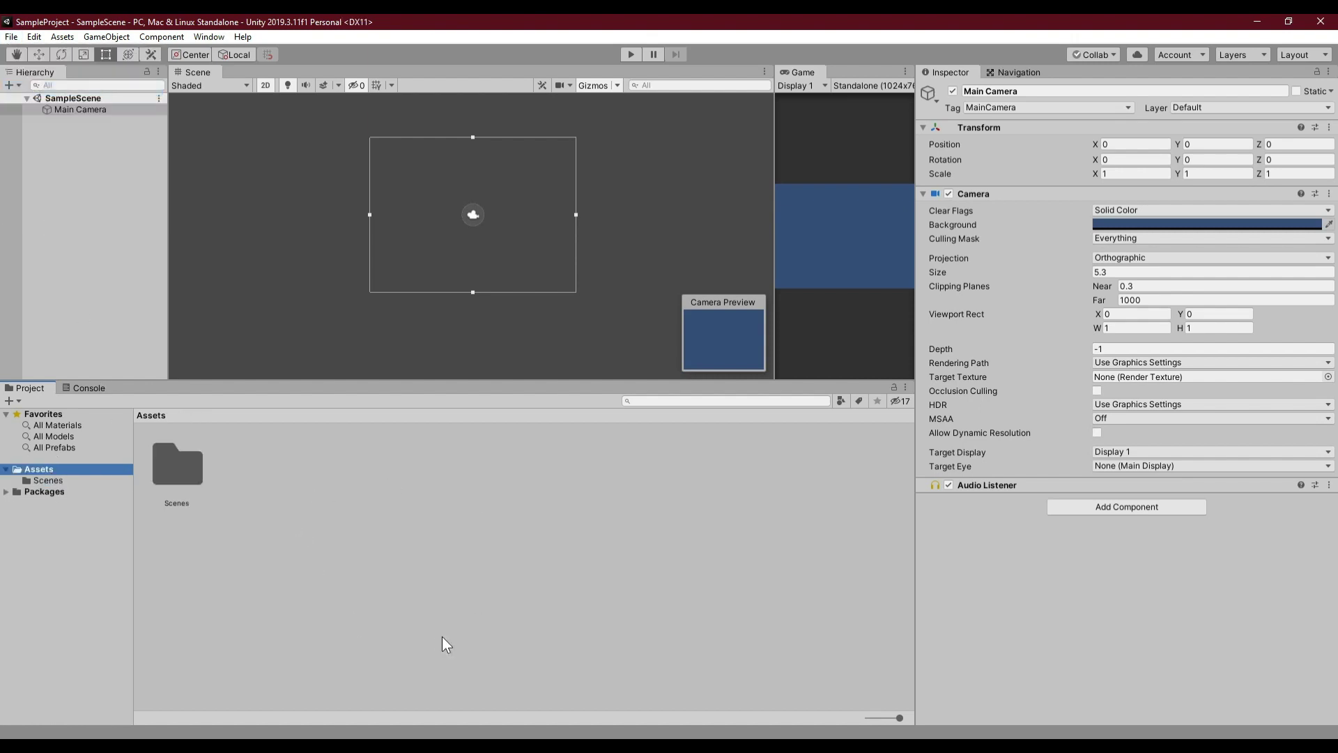
Step: Open the Scenes folder, select SampleScene, then return to the top-level Assets folder
click(182, 468)
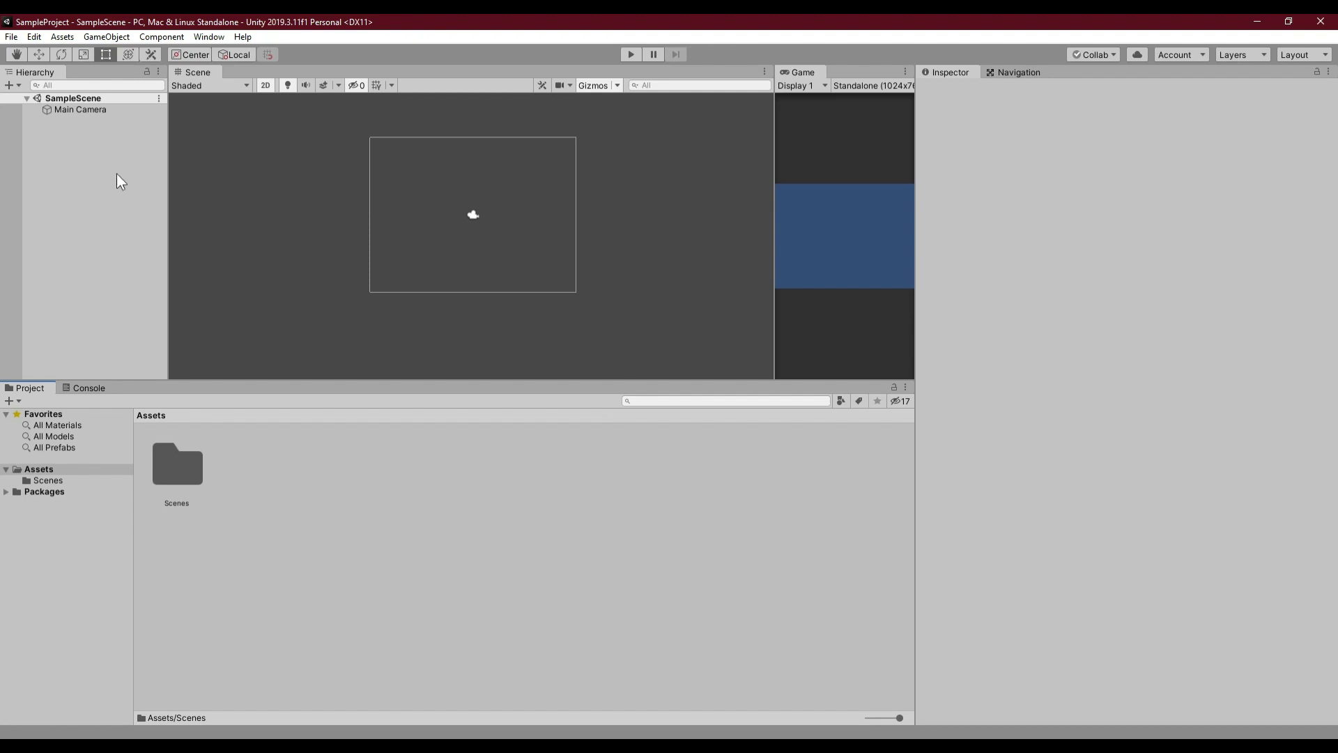
click(180, 460)
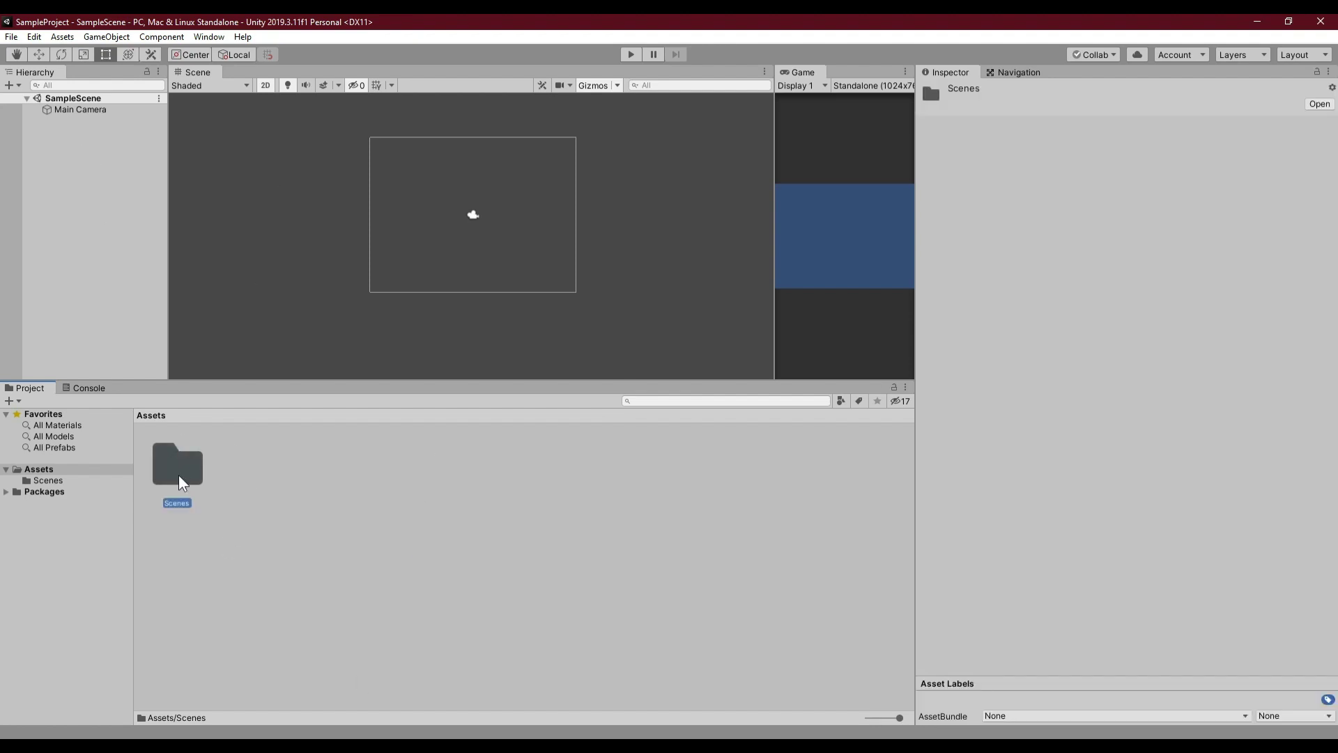
double_click(180, 476)
click(151, 478)
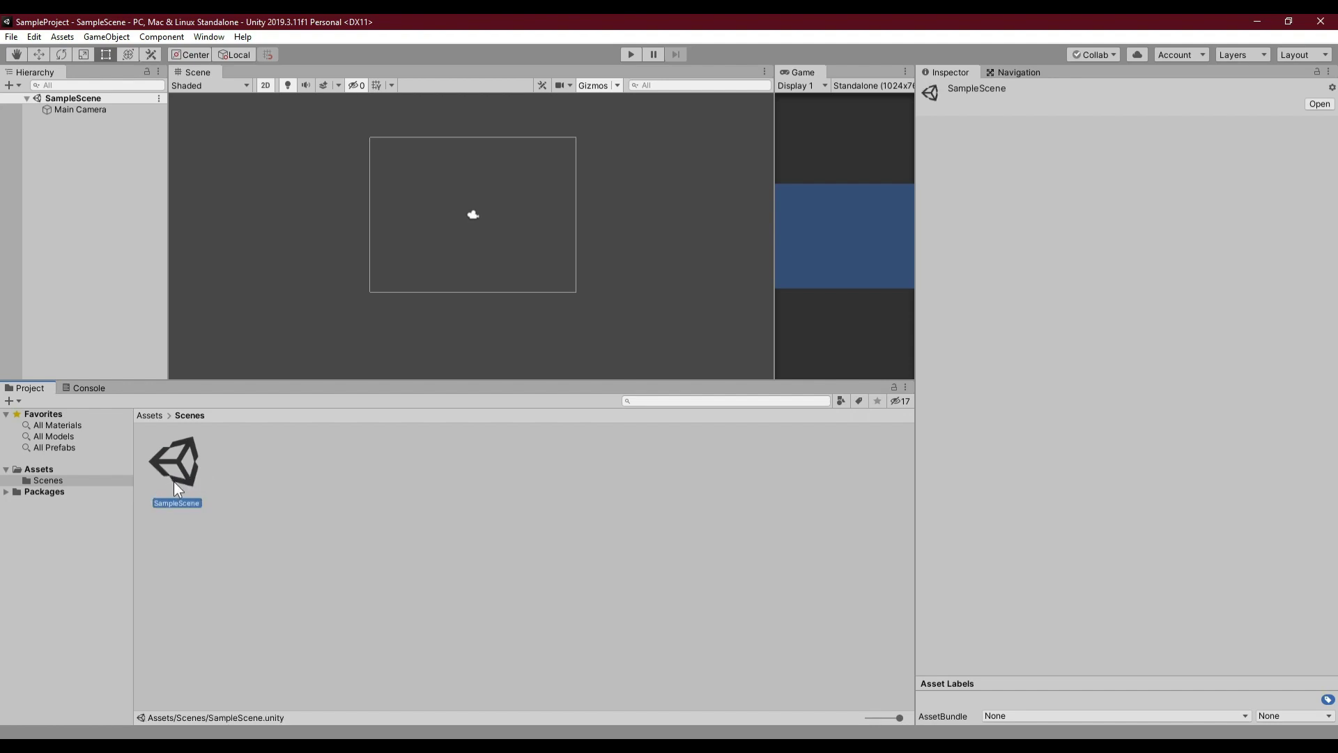
click(271, 533)
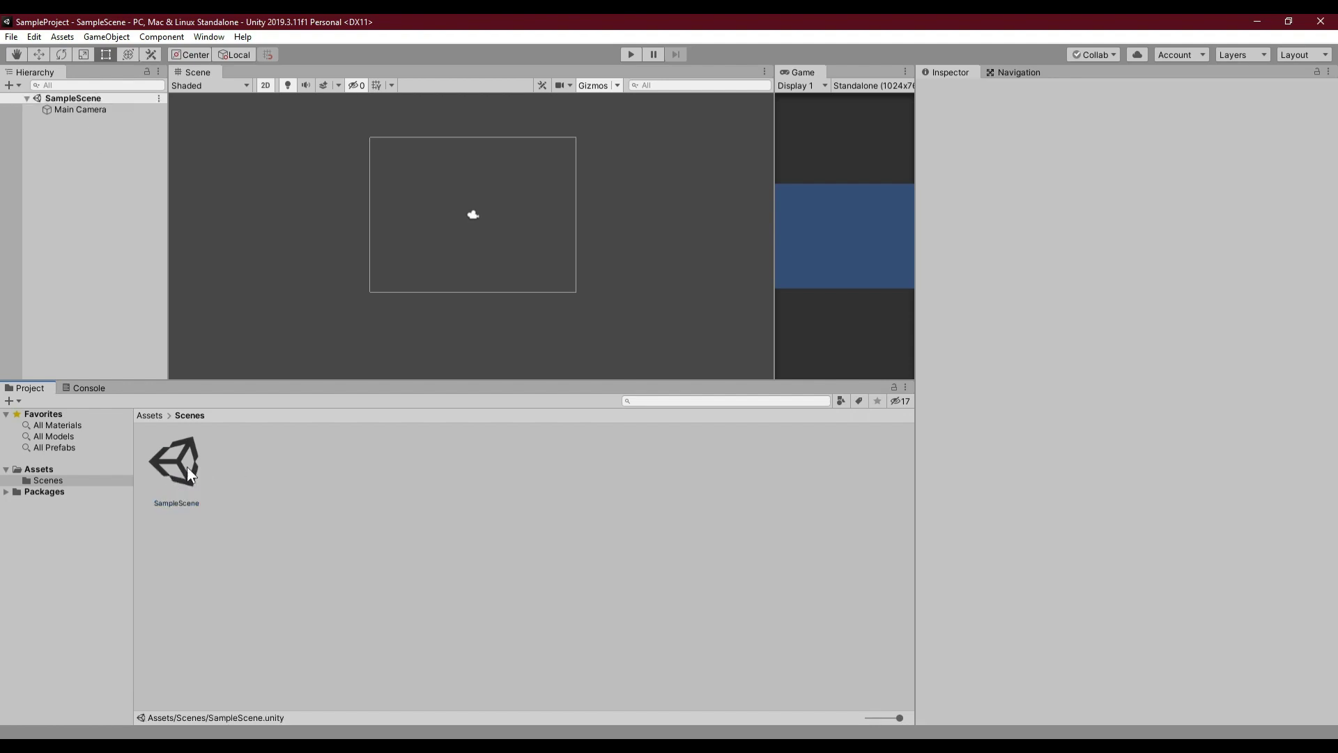
click(46, 471)
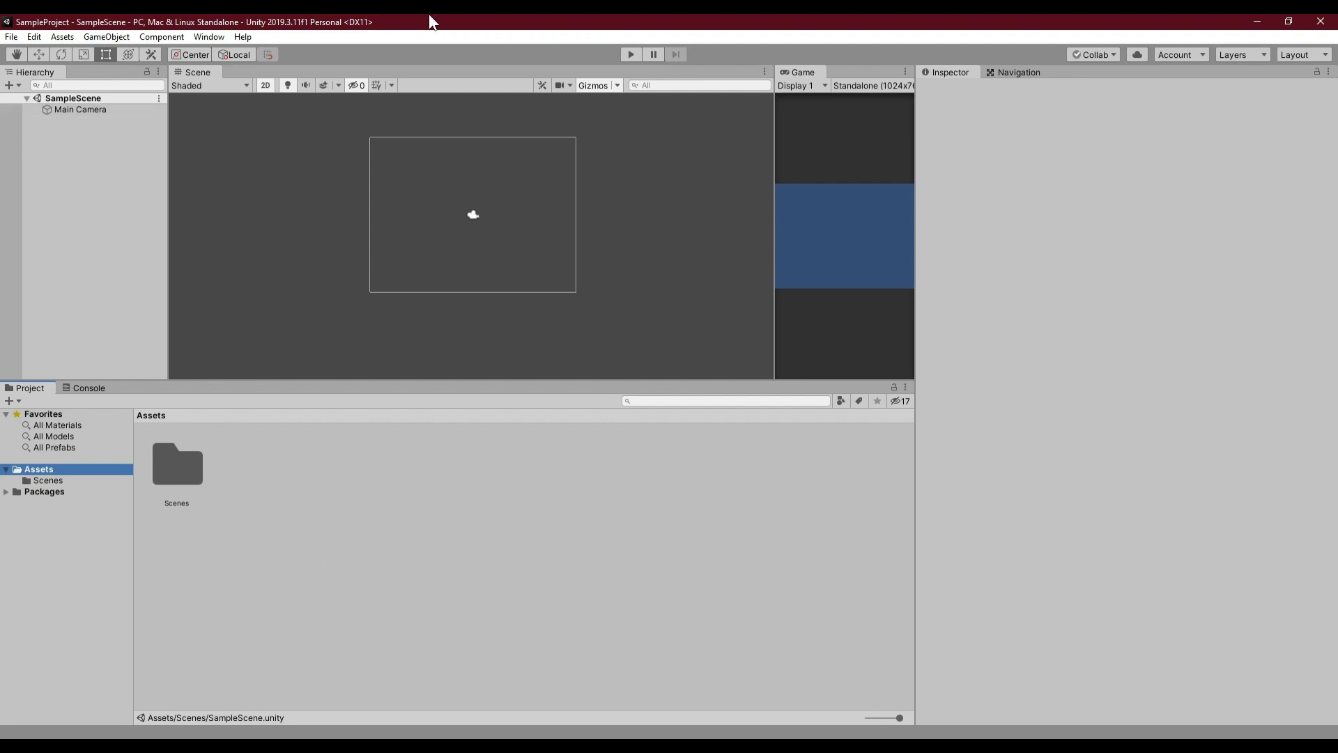
Step: Open File > Build Settings, showing PC, Mac & Linux Standalone, and drag the window aside
click(11, 39)
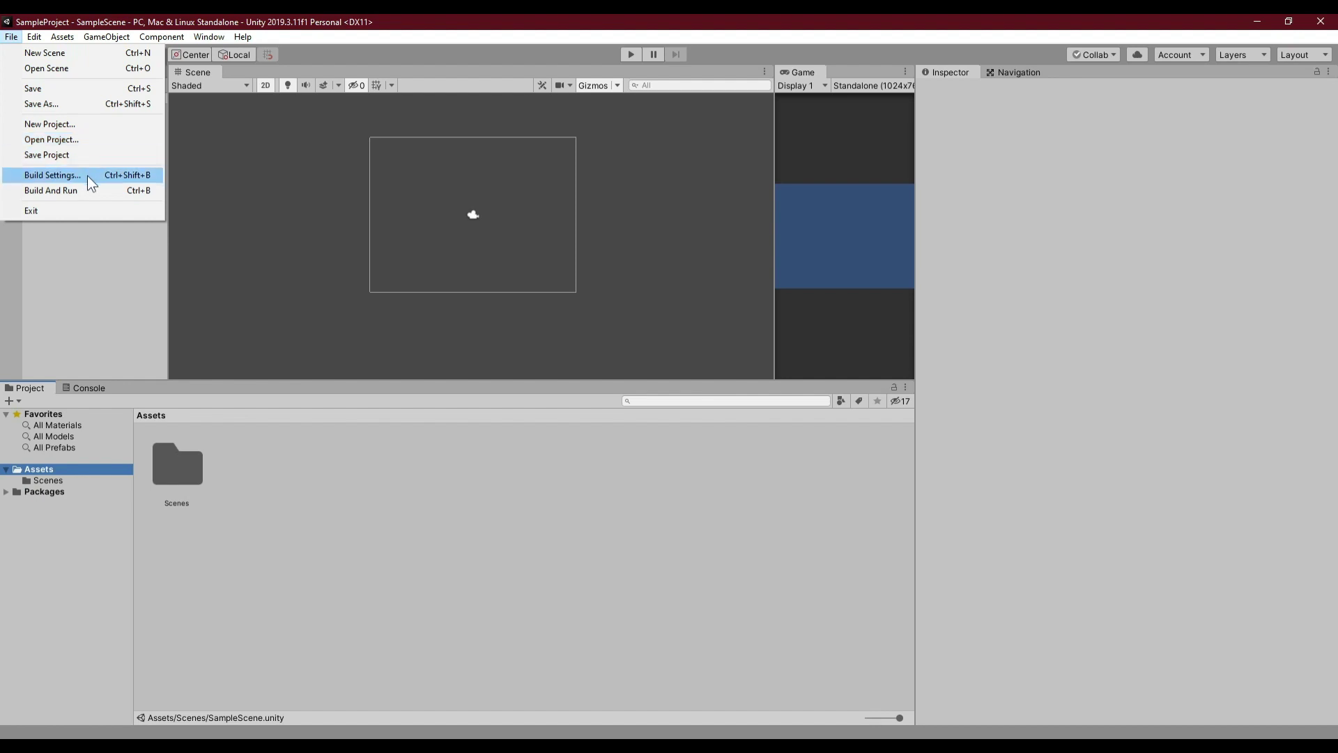
click(87, 175)
drag(371, 115, 528, 111)
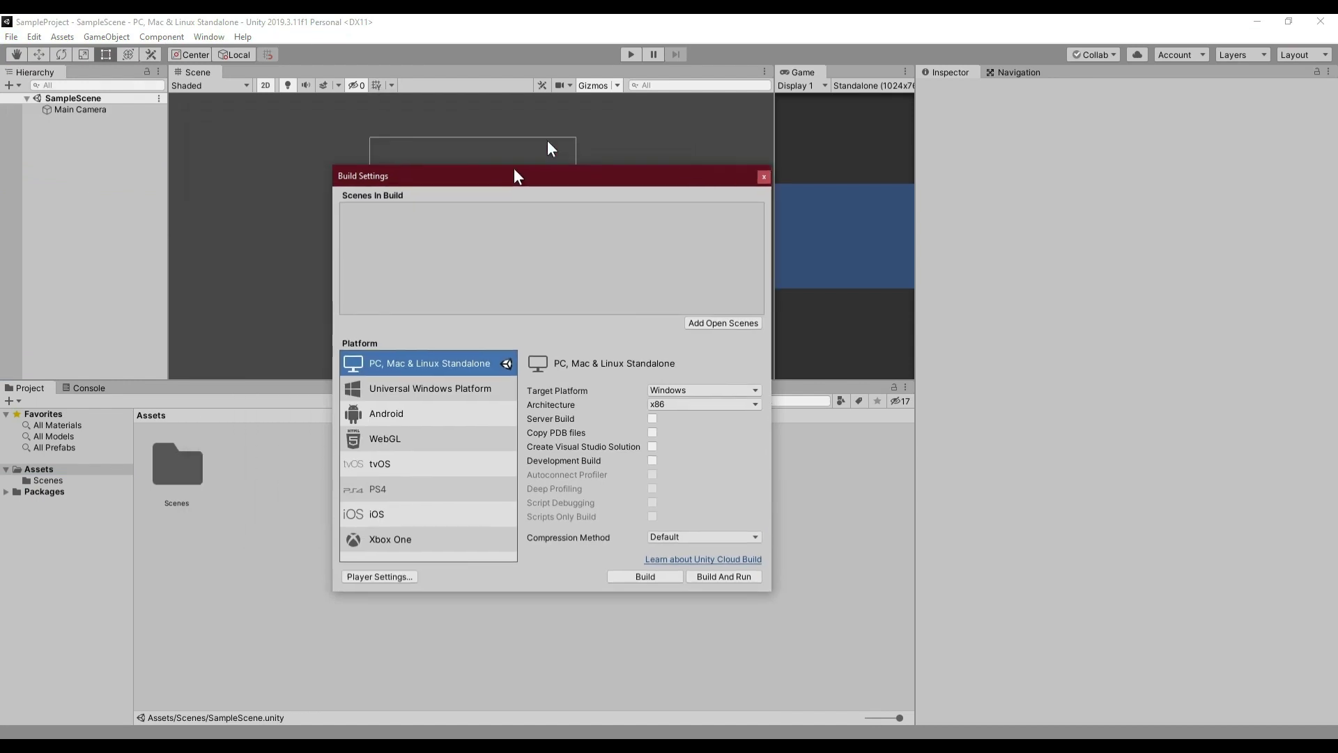
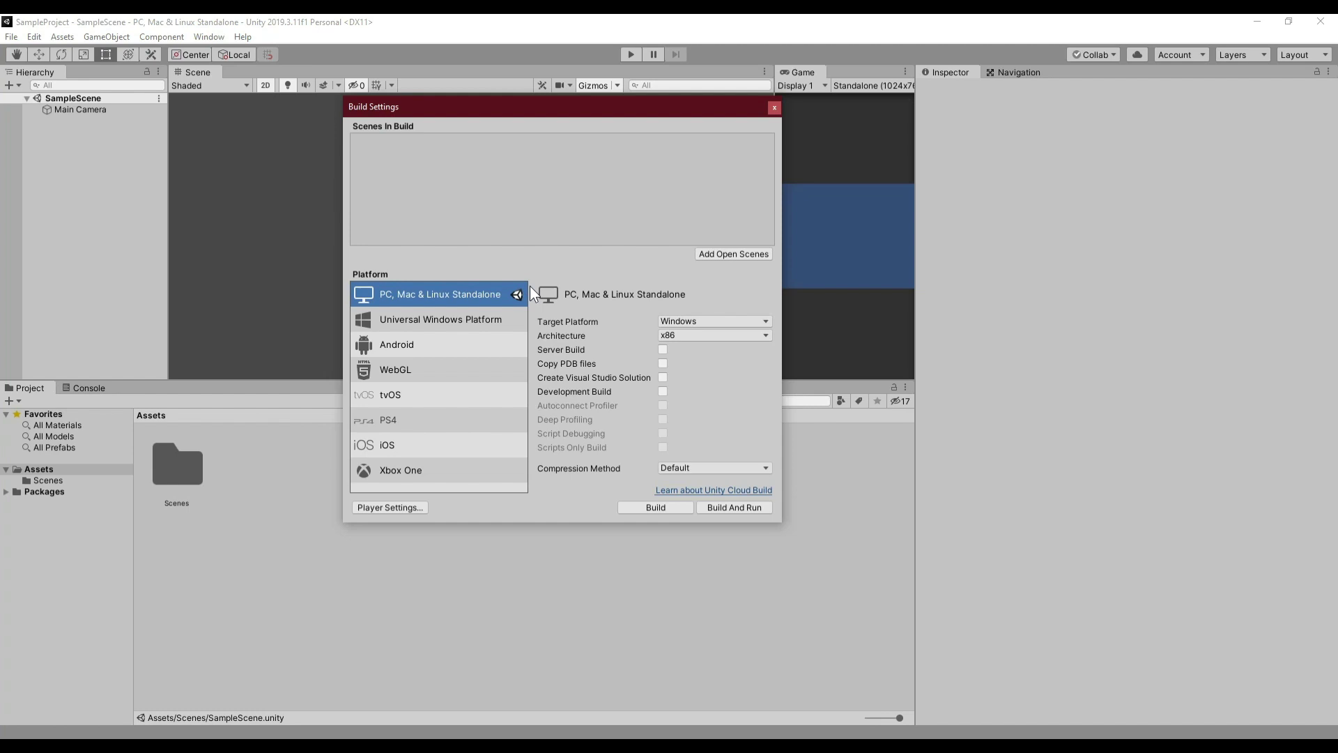
Step: Check the standalone options, keeping Windows and x86, then view the Universal Windows Platform and Android settings
click(675, 322)
click(679, 320)
click(684, 336)
click(685, 336)
click(458, 319)
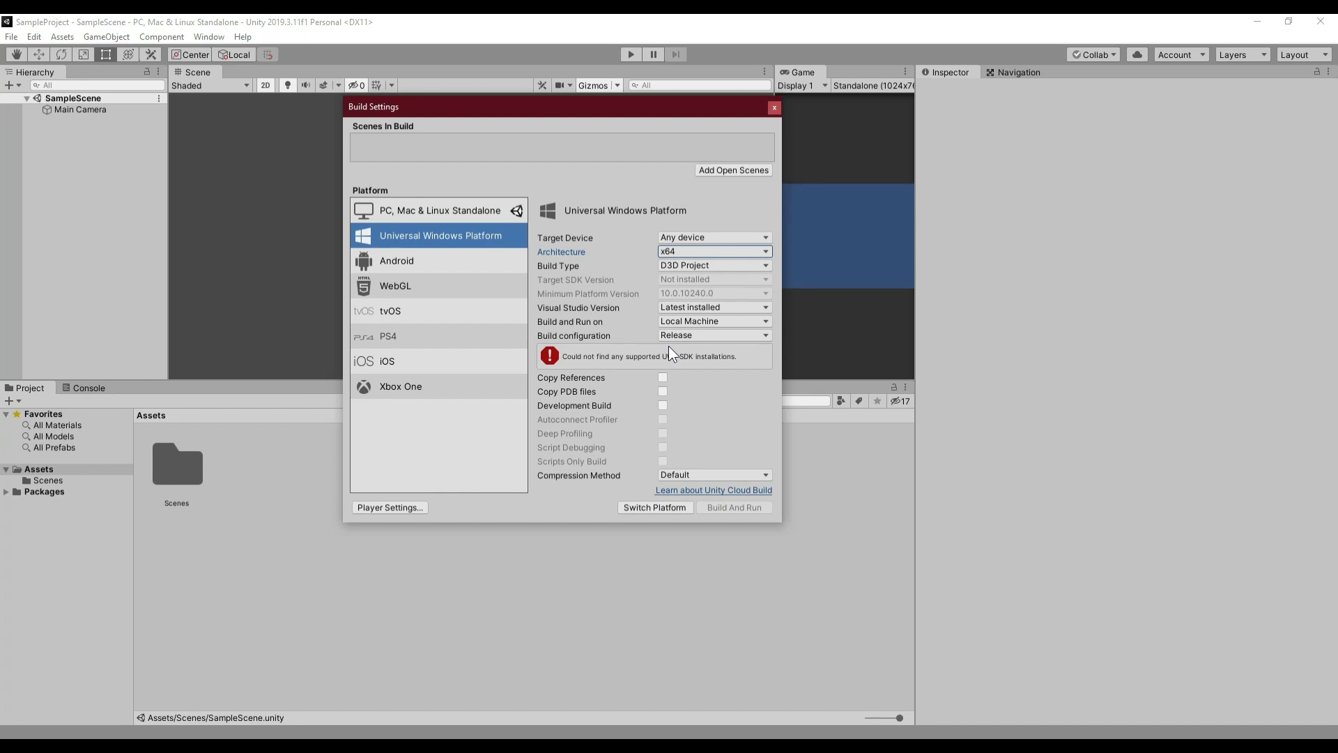
click(434, 261)
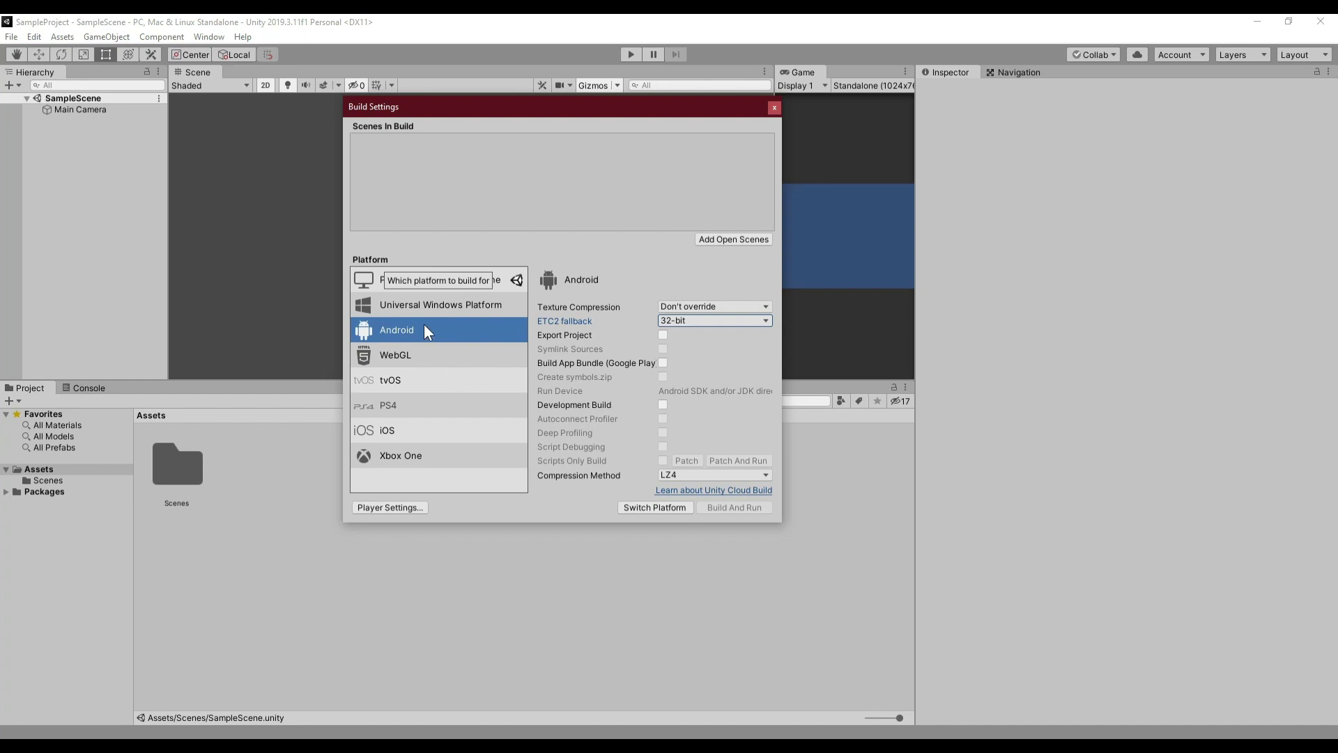
Step: Switch the build platform to Android and let scripts recompile
click(644, 509)
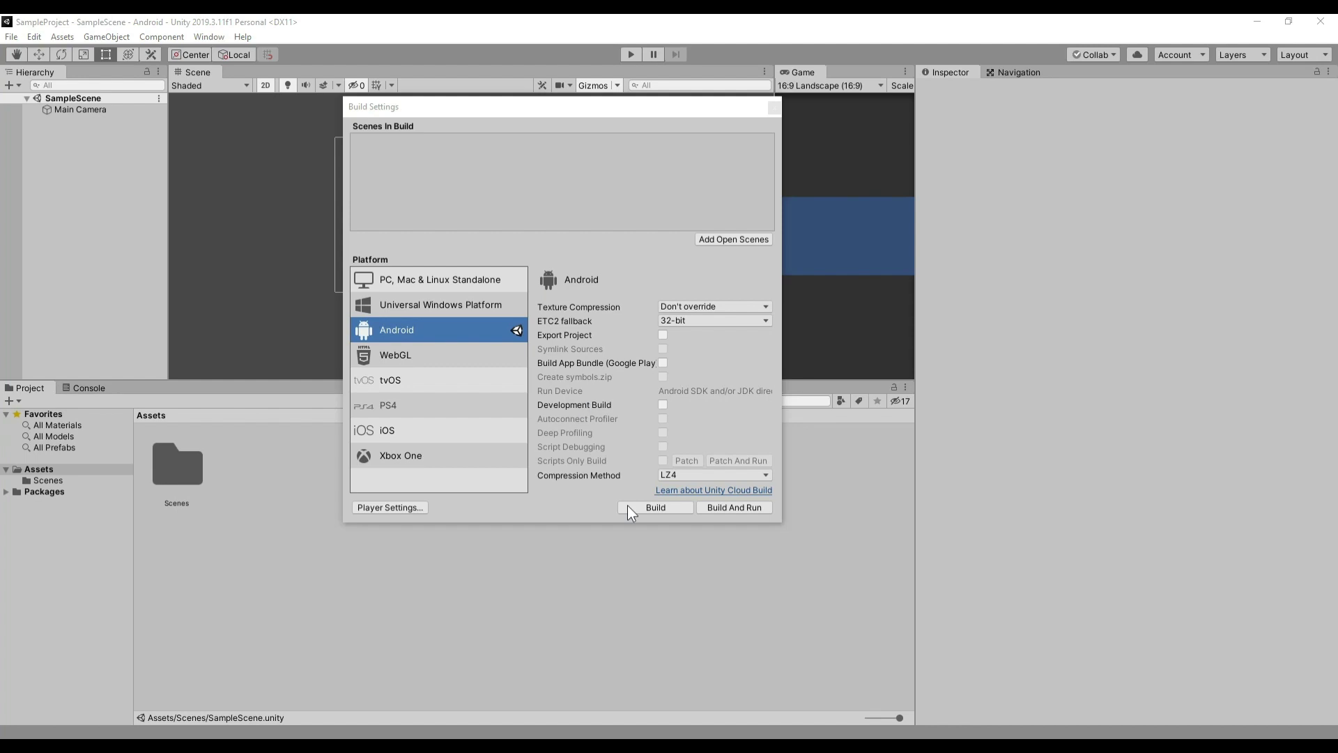
Step: Close Build Settings, drag the Scene/Game and Game/Inspector dividers to widen the Game view, then focus the Project panel
click(773, 111)
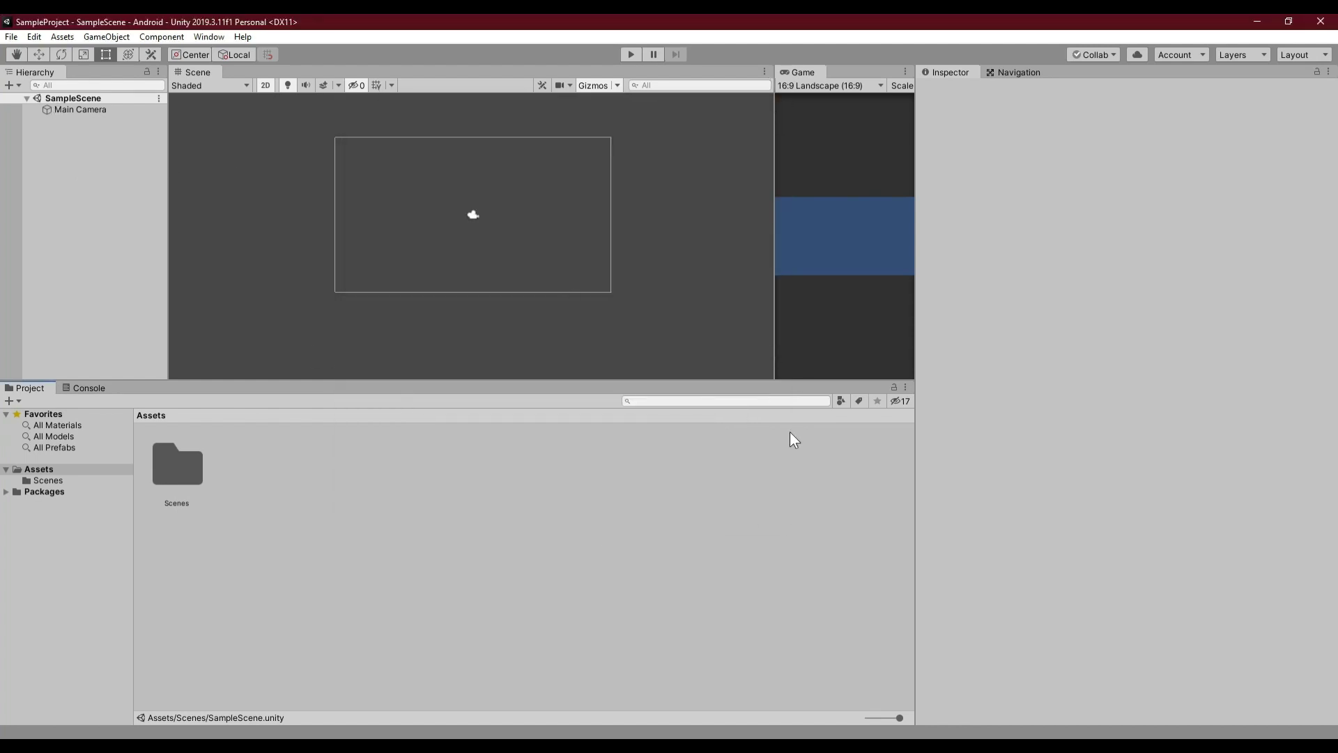
drag(777, 262, 501, 261)
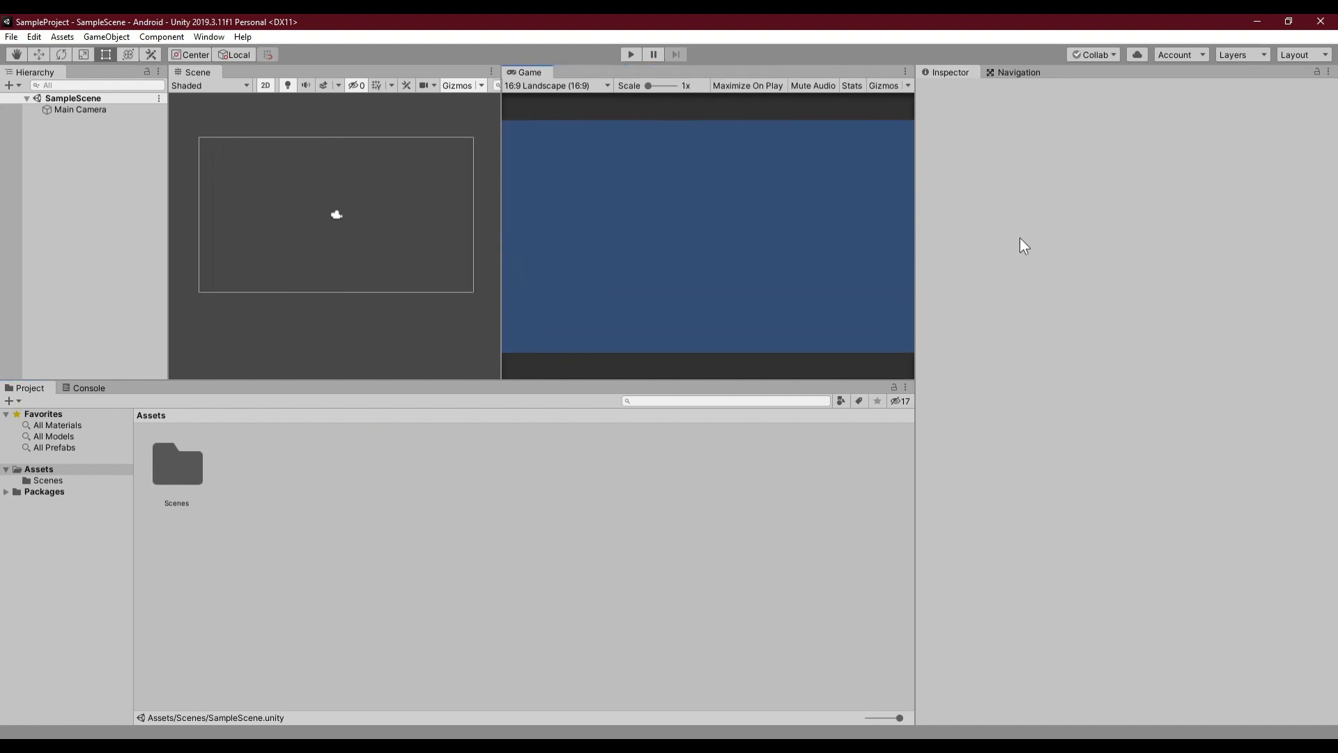
drag(913, 258, 981, 264)
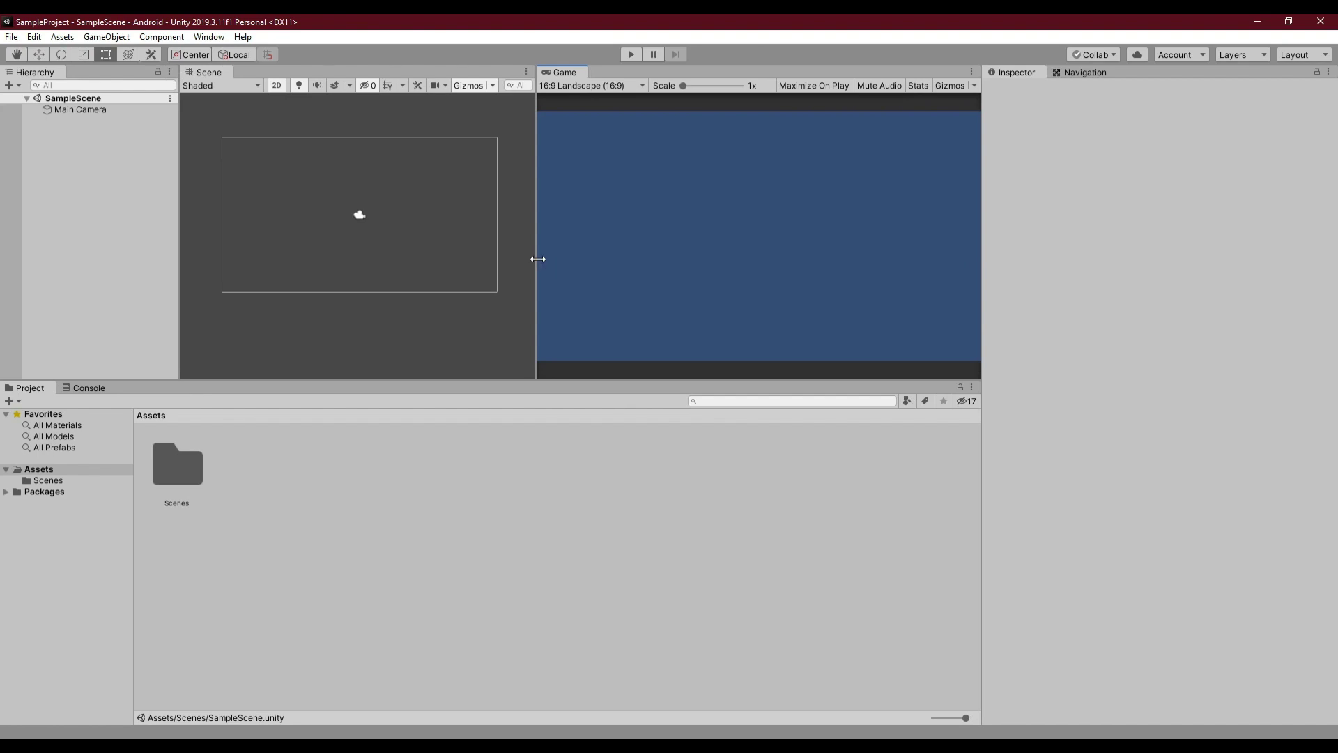
drag(538, 259, 496, 259)
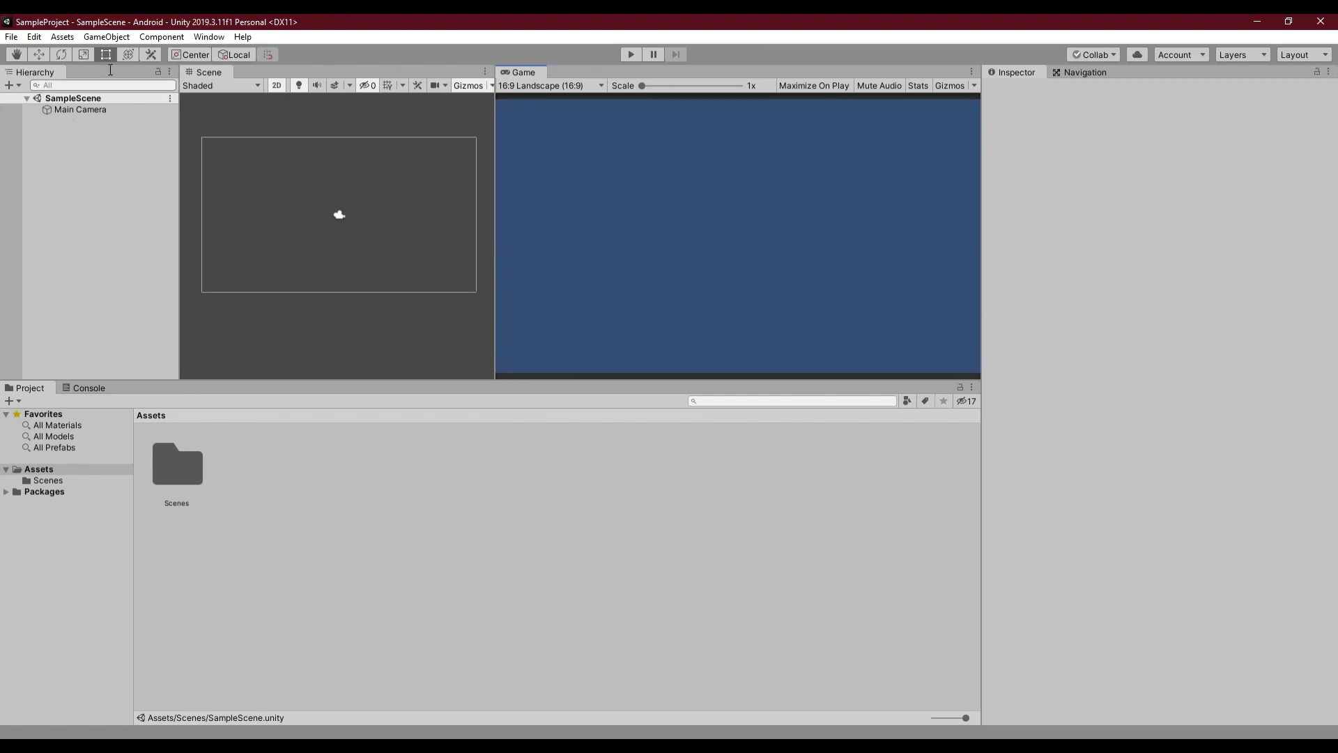
click(249, 486)
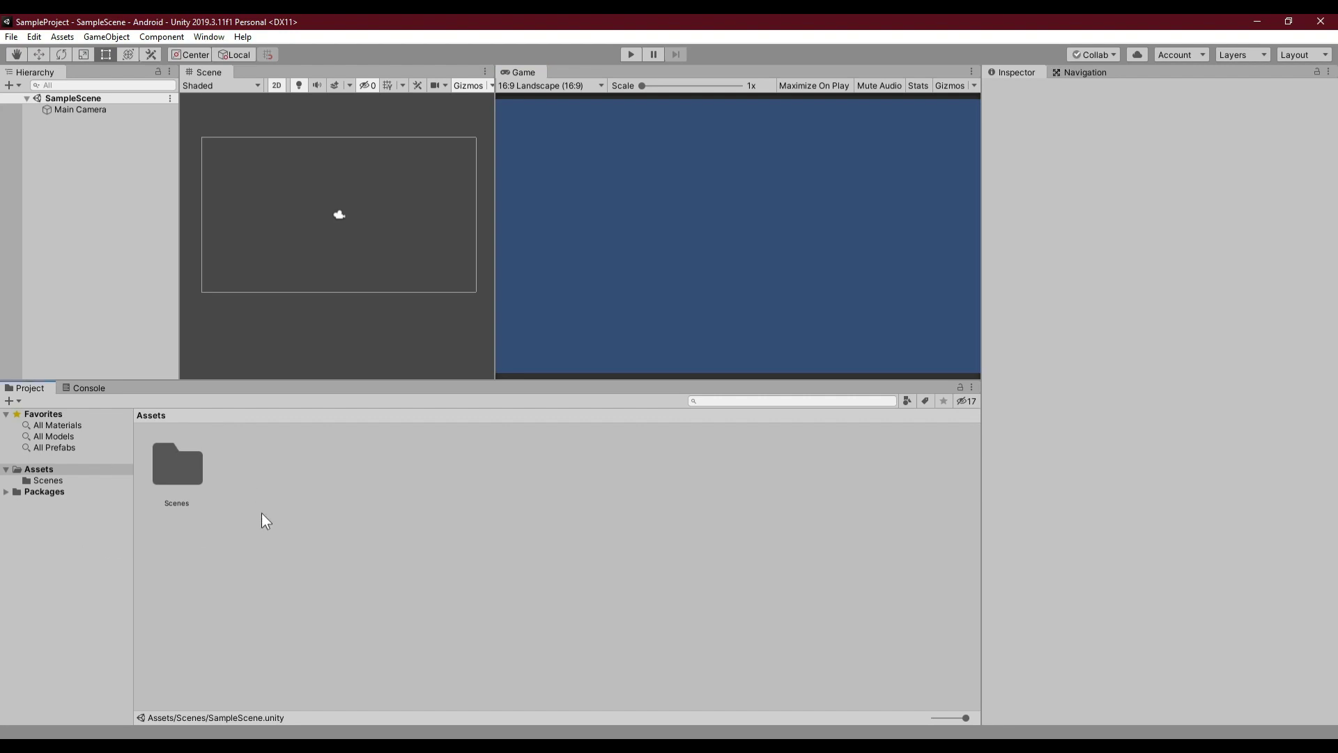
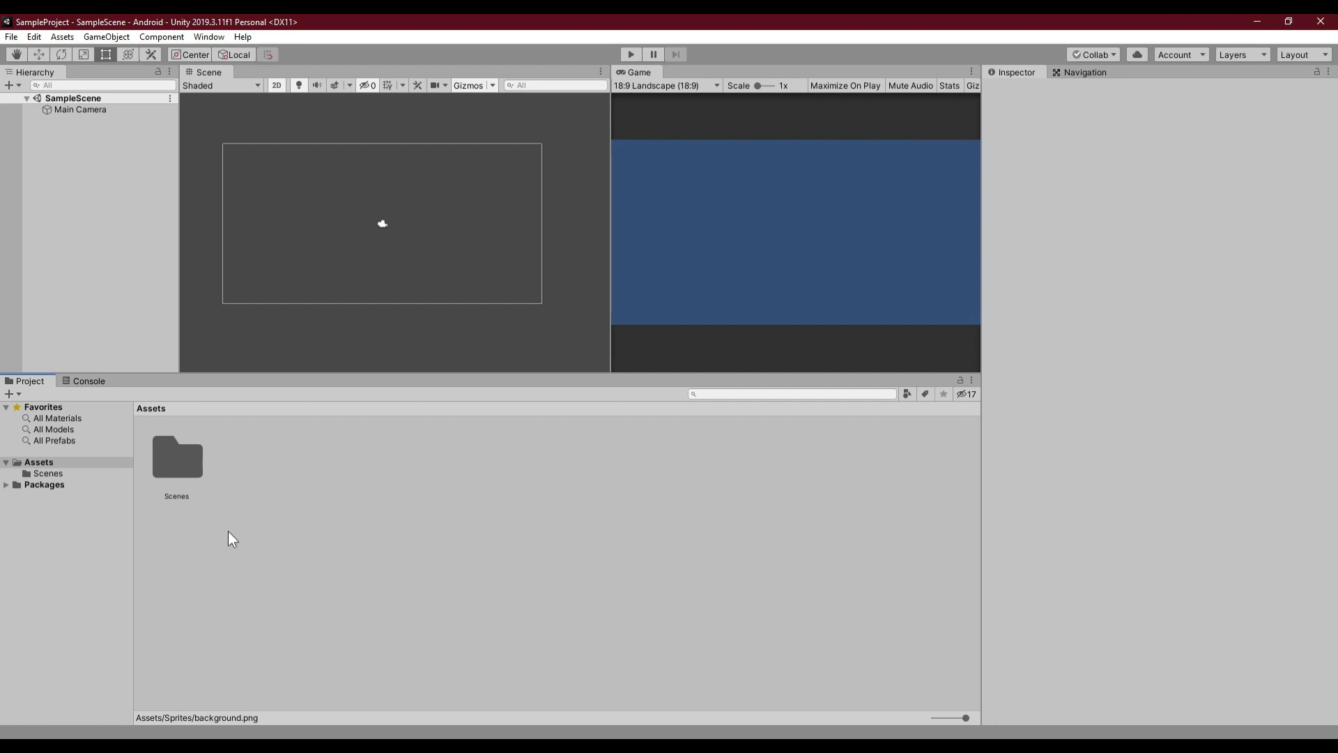
Step: Browse between the Assets folder and its Scenes subfolder in the Project panel
click(36, 463)
click(6, 462)
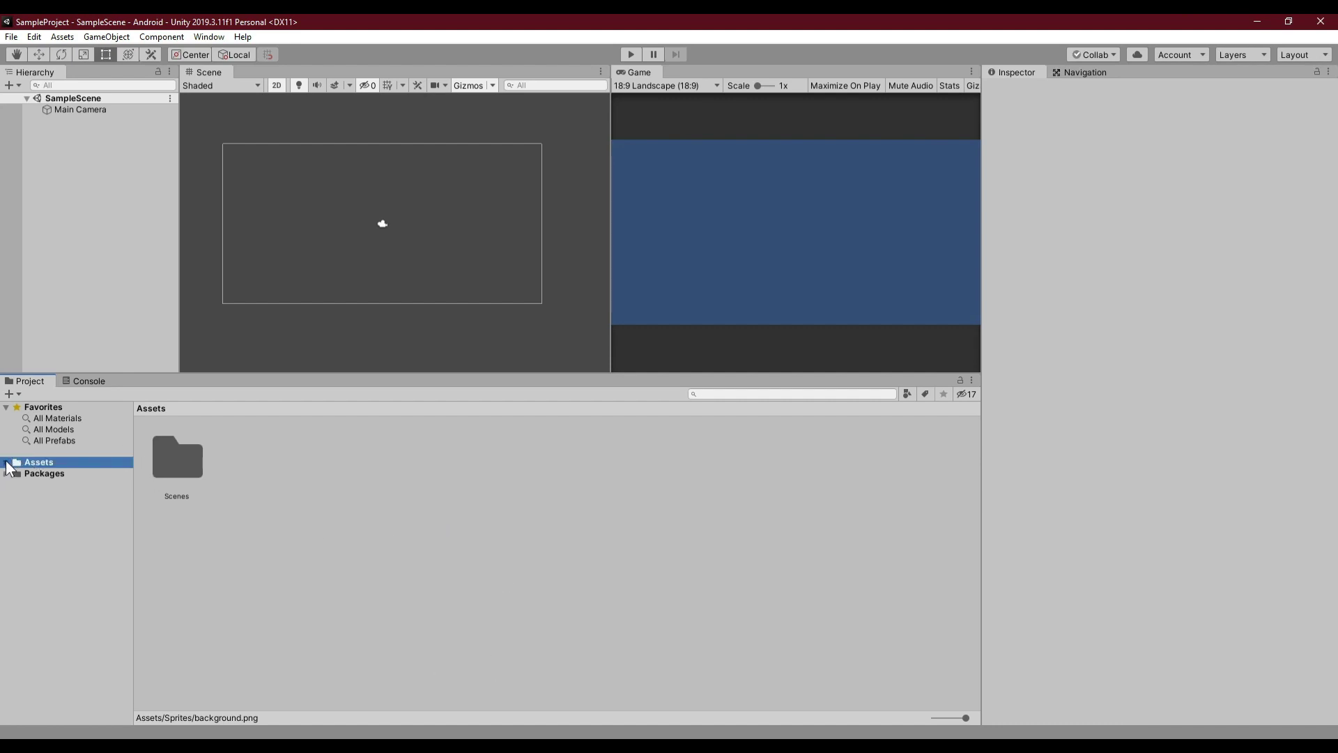
click(7, 463)
click(36, 473)
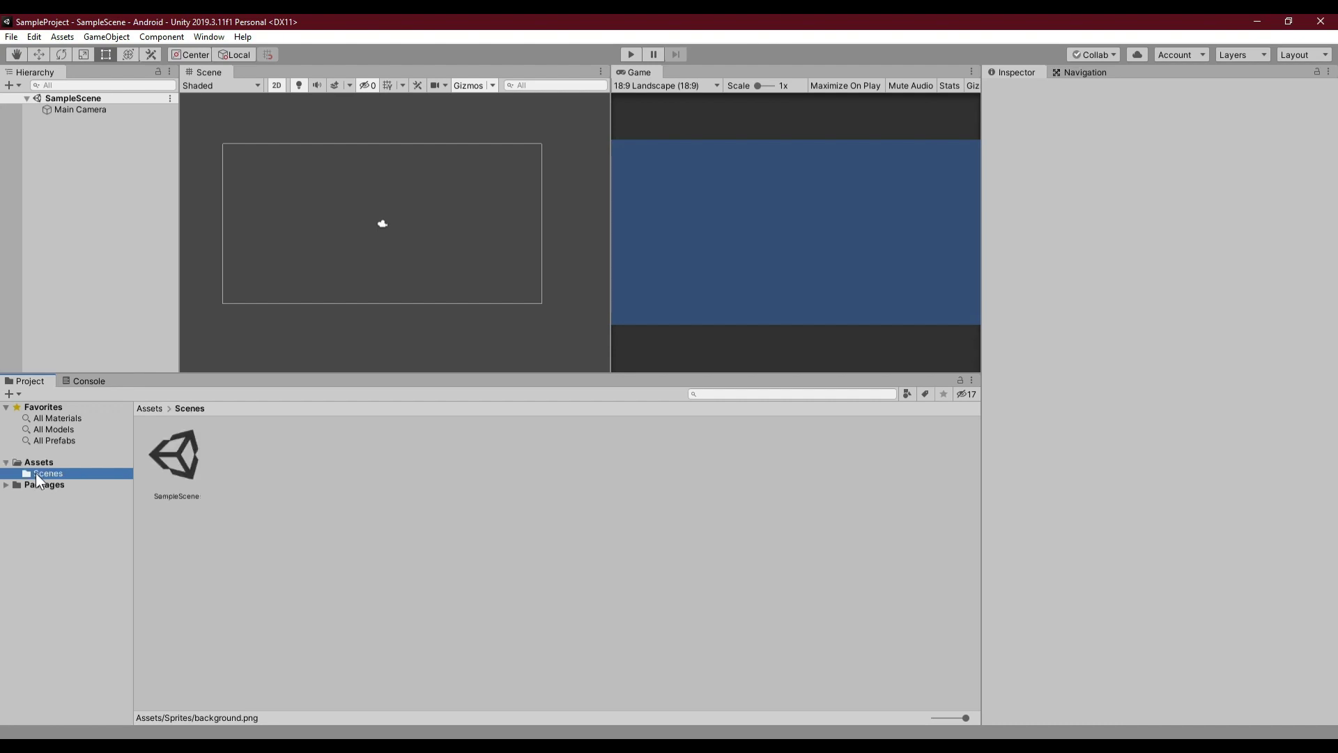
click(35, 464)
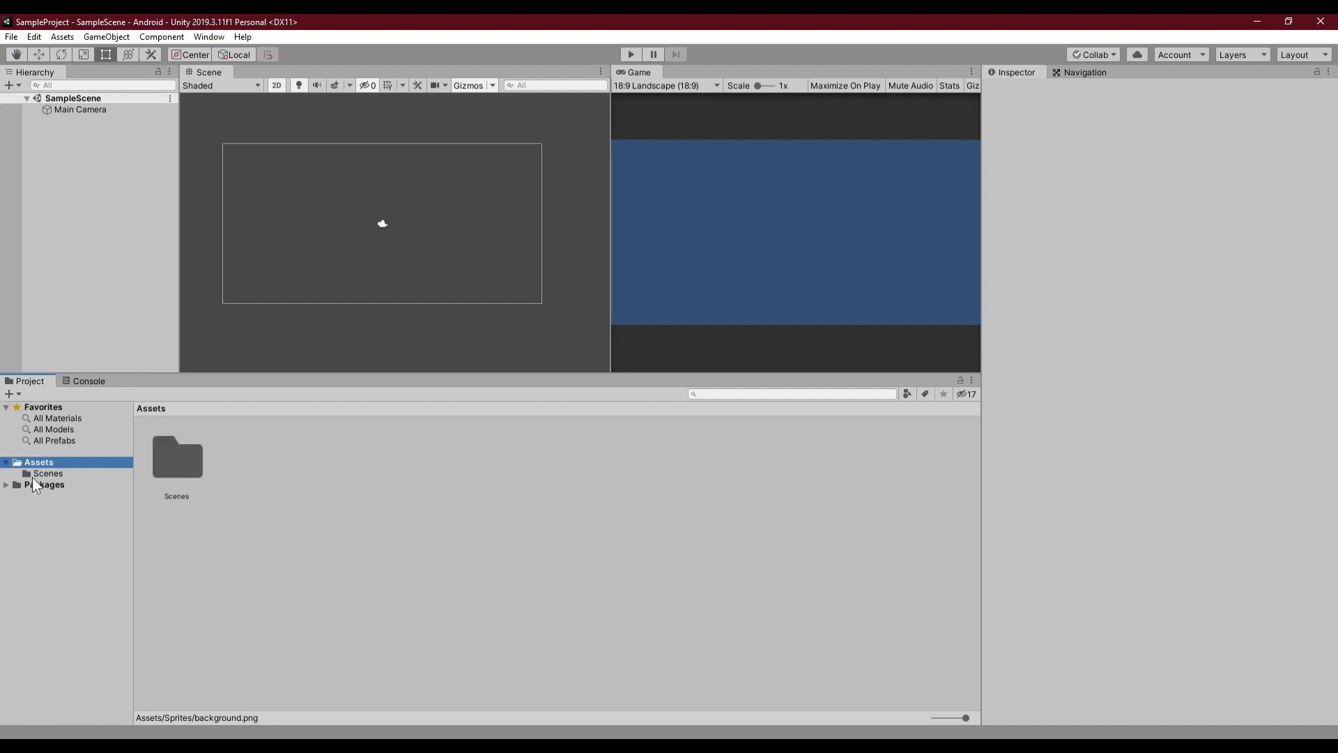
click(45, 474)
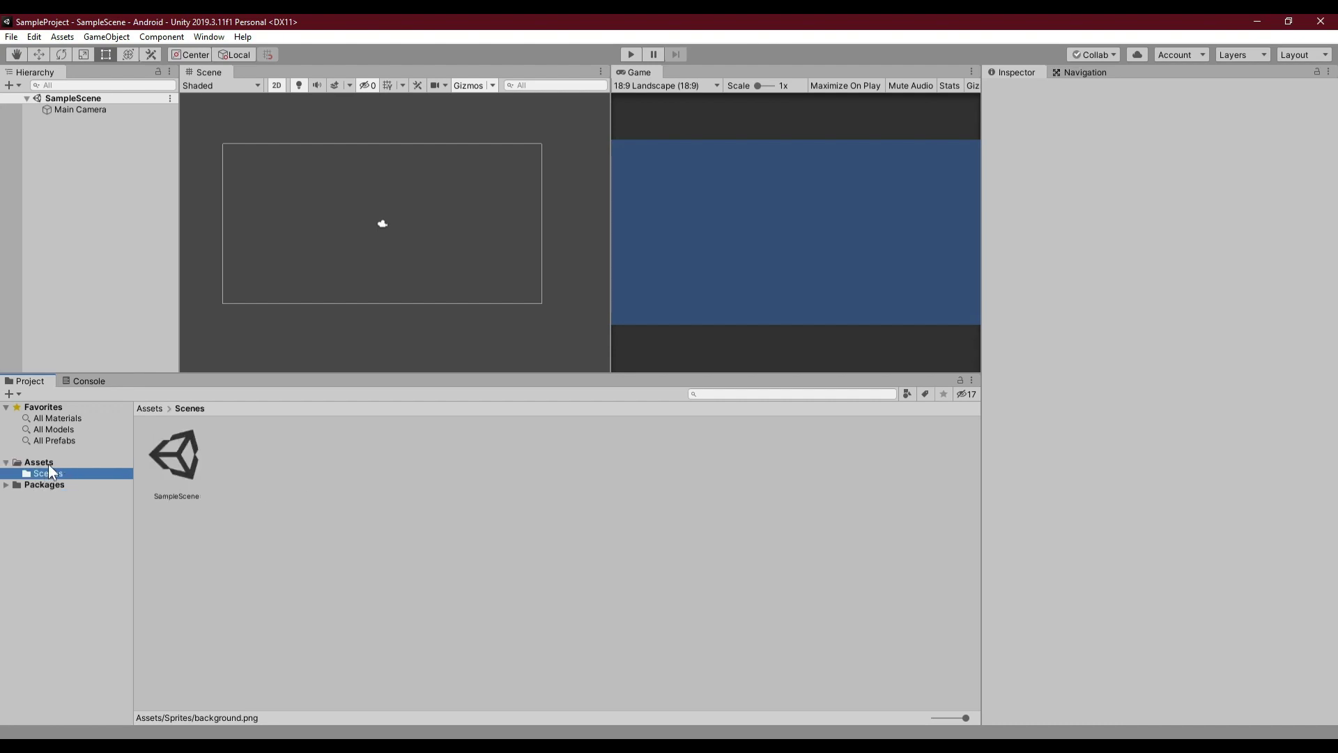
click(49, 465)
Step: Create a new folder named 'Sprites' inside Assets and open it
right_click(271, 502)
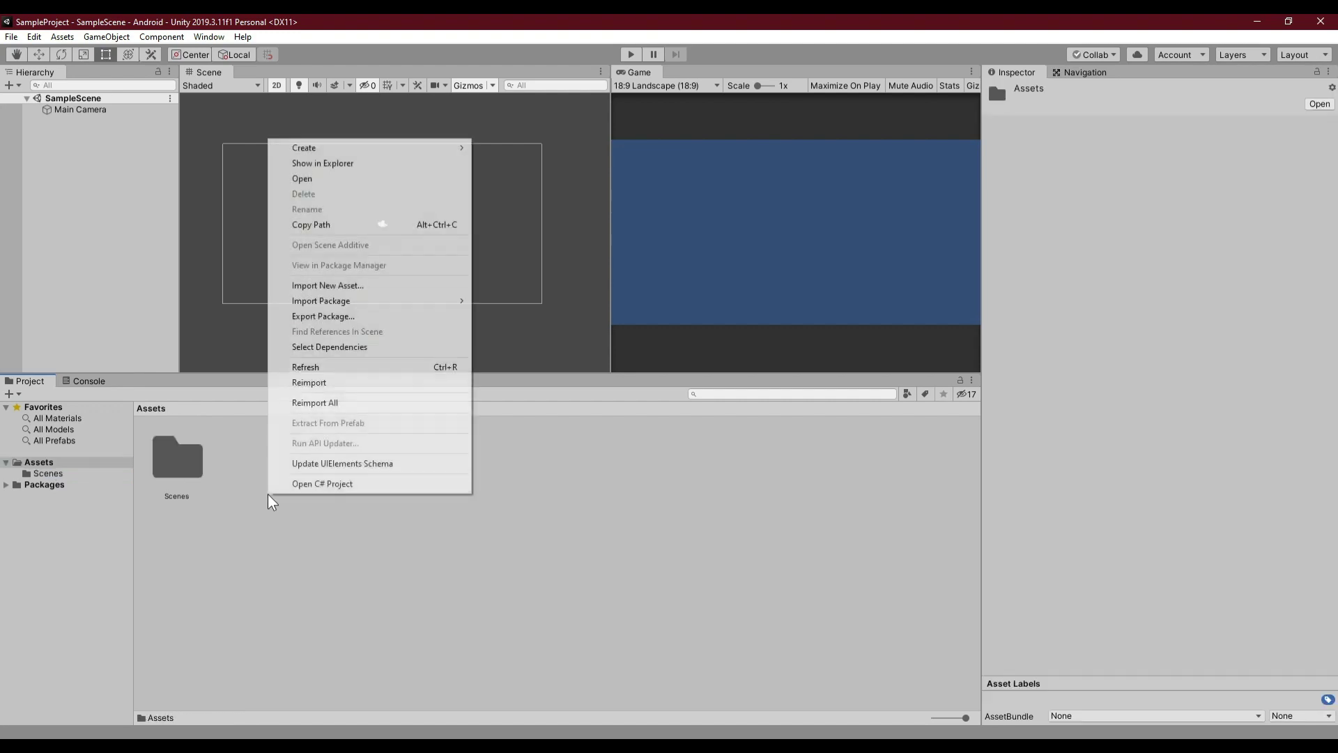
mouse_move(357, 160)
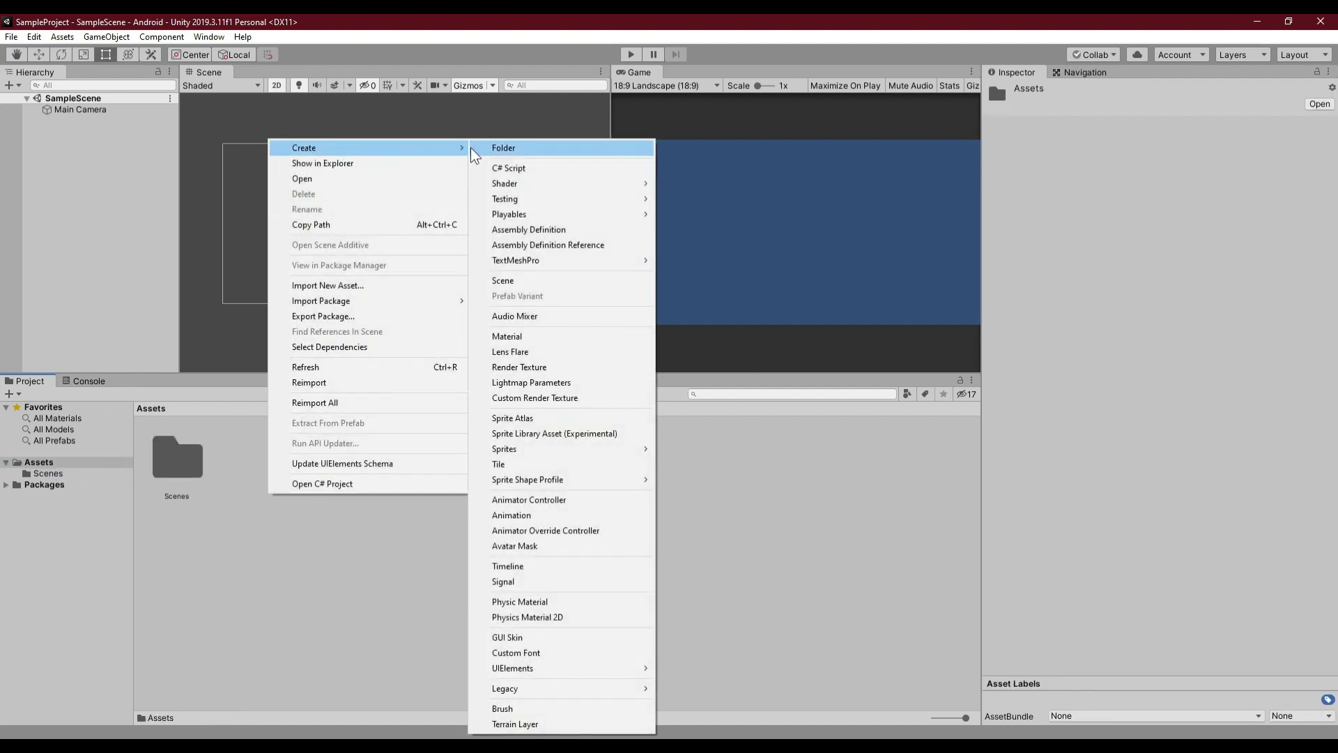
click(325, 597)
right_click(325, 597)
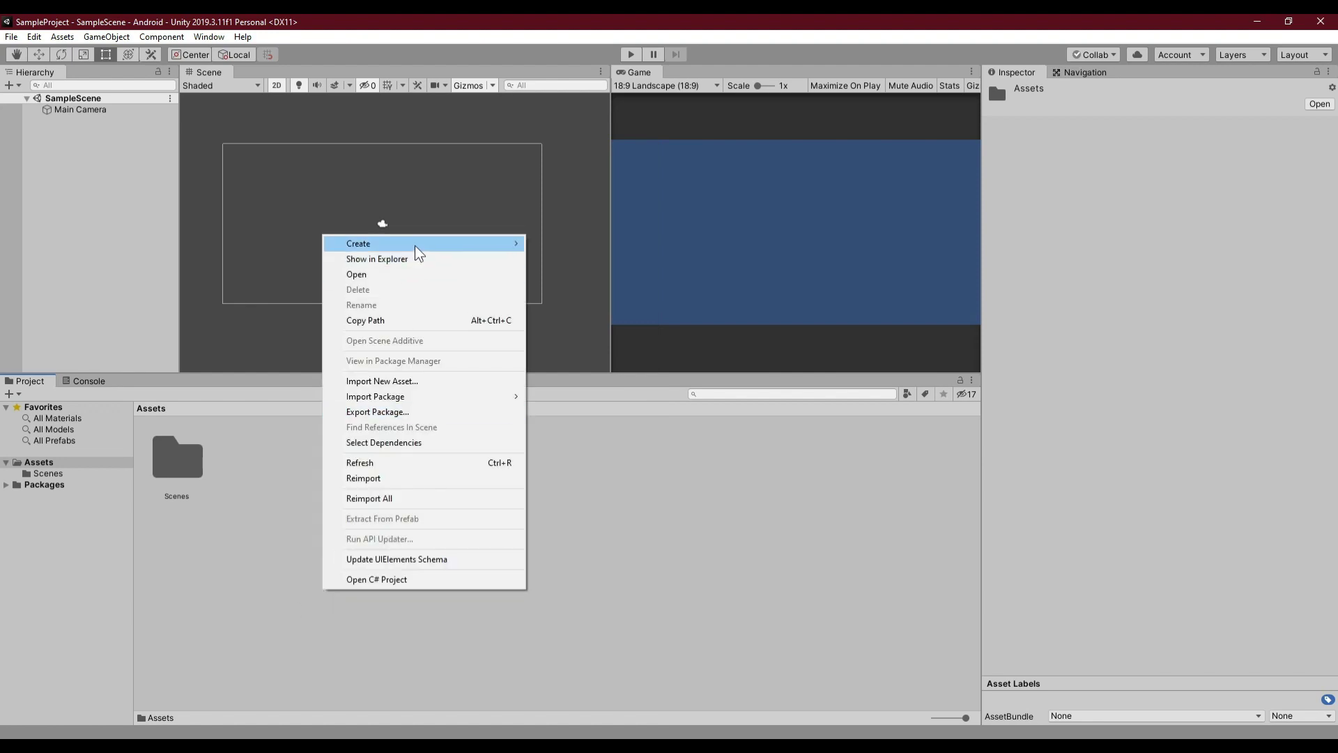
mouse_move(419, 247)
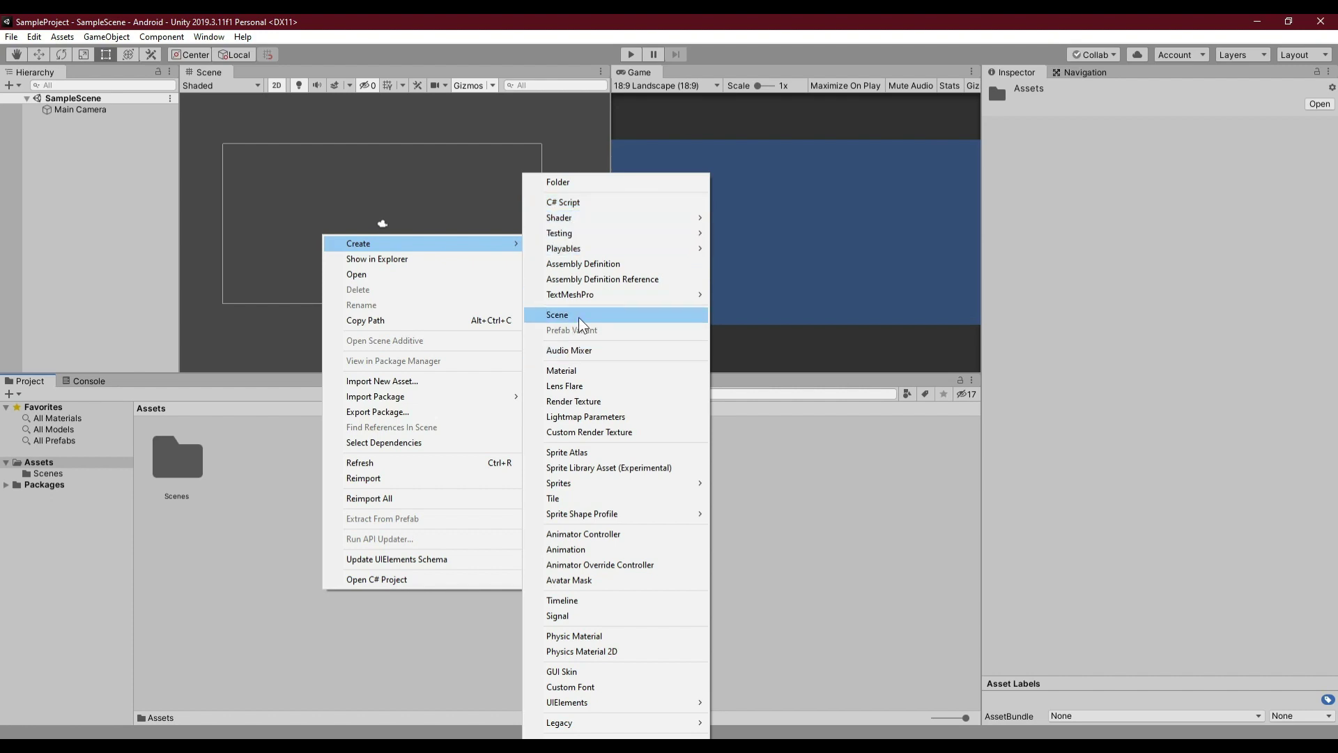
click(574, 185)
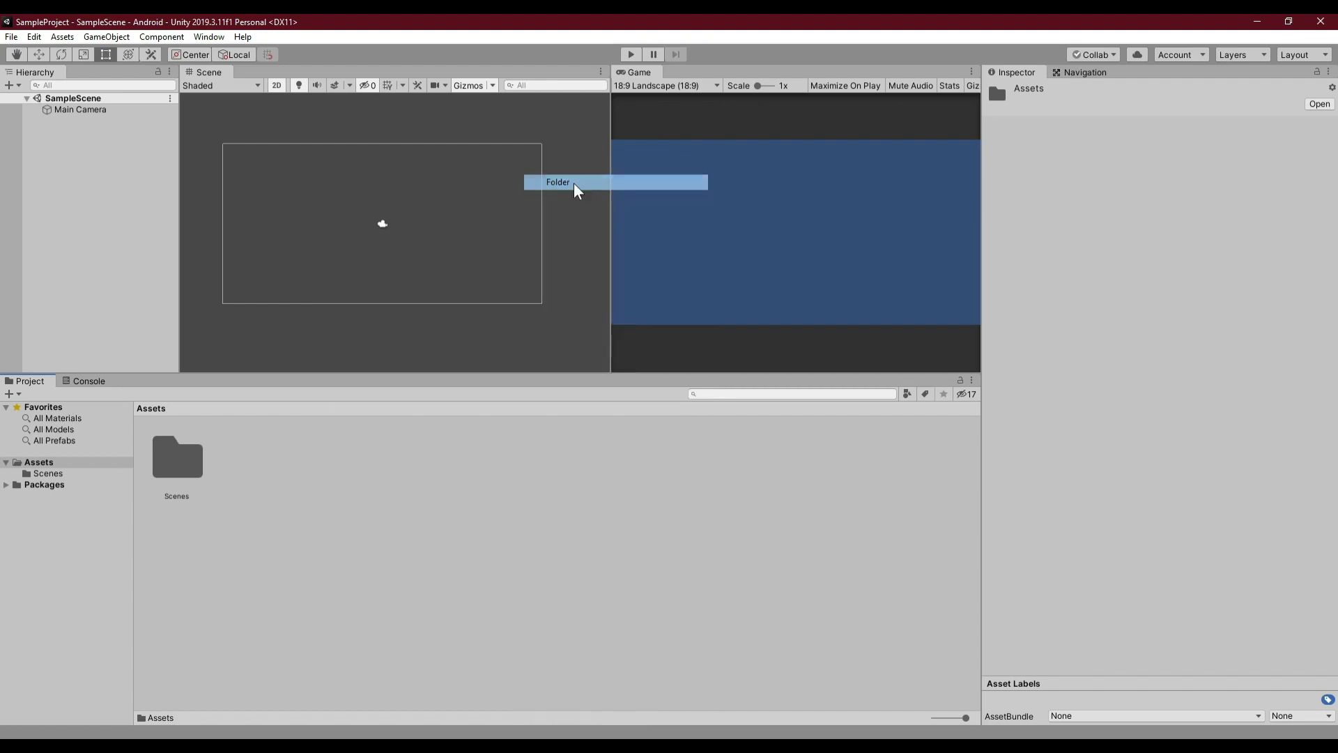
text(Sprites)
key(Return)
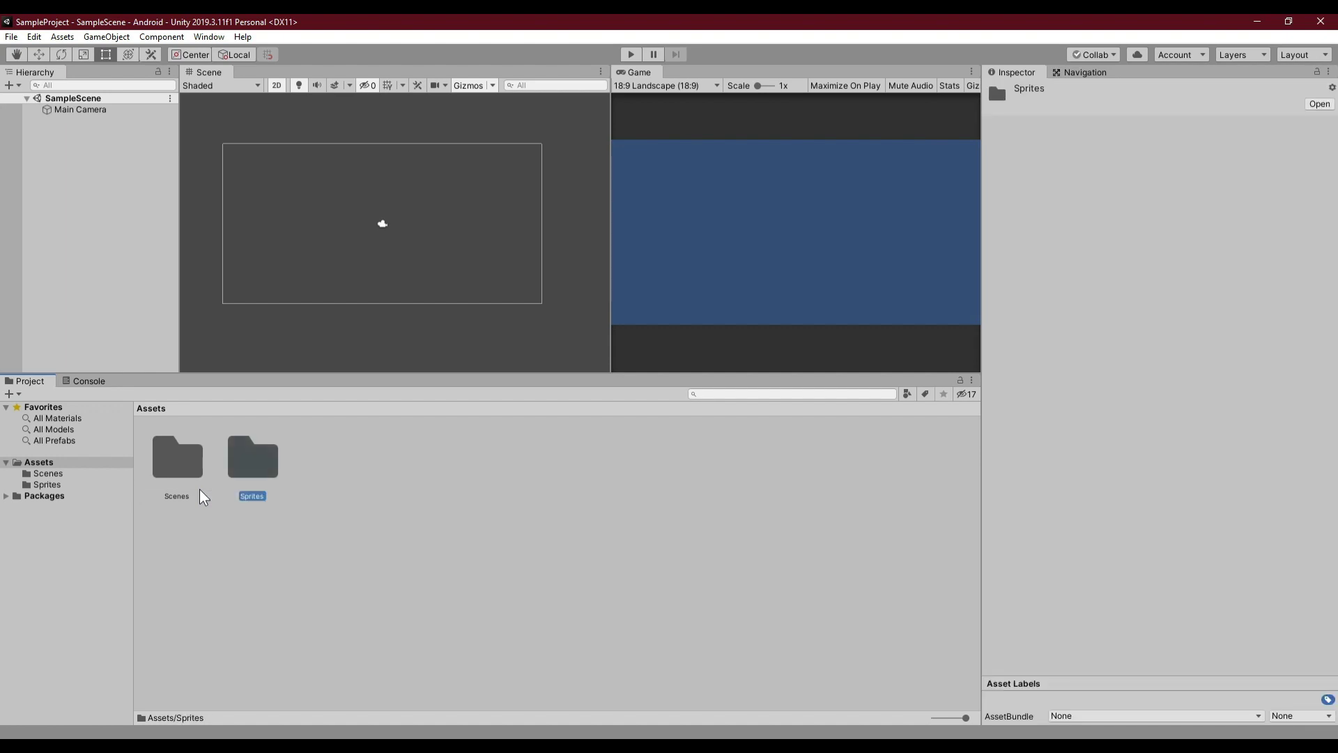
double_click(269, 465)
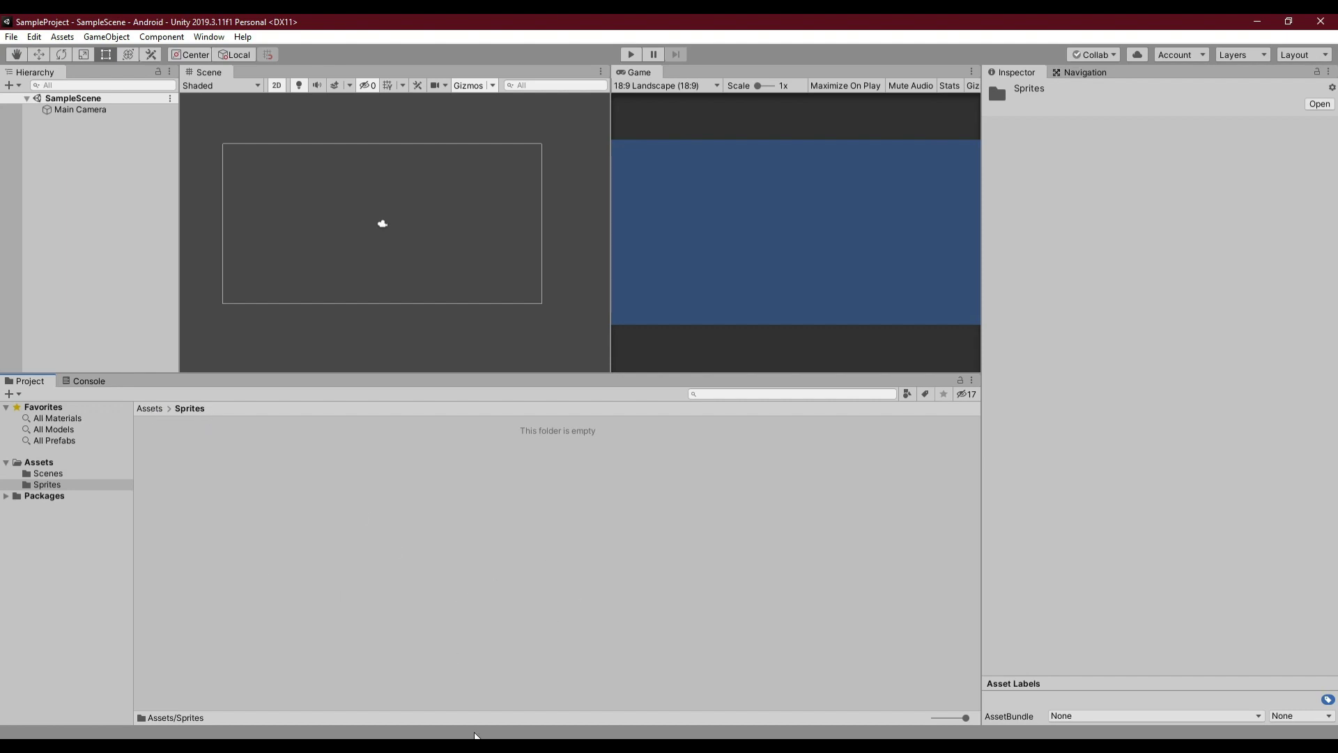
click(488, 735)
Step: Drag the background and coins images from Explorer into Unity's Sprites folder
drag(446, 550, 212, 530)
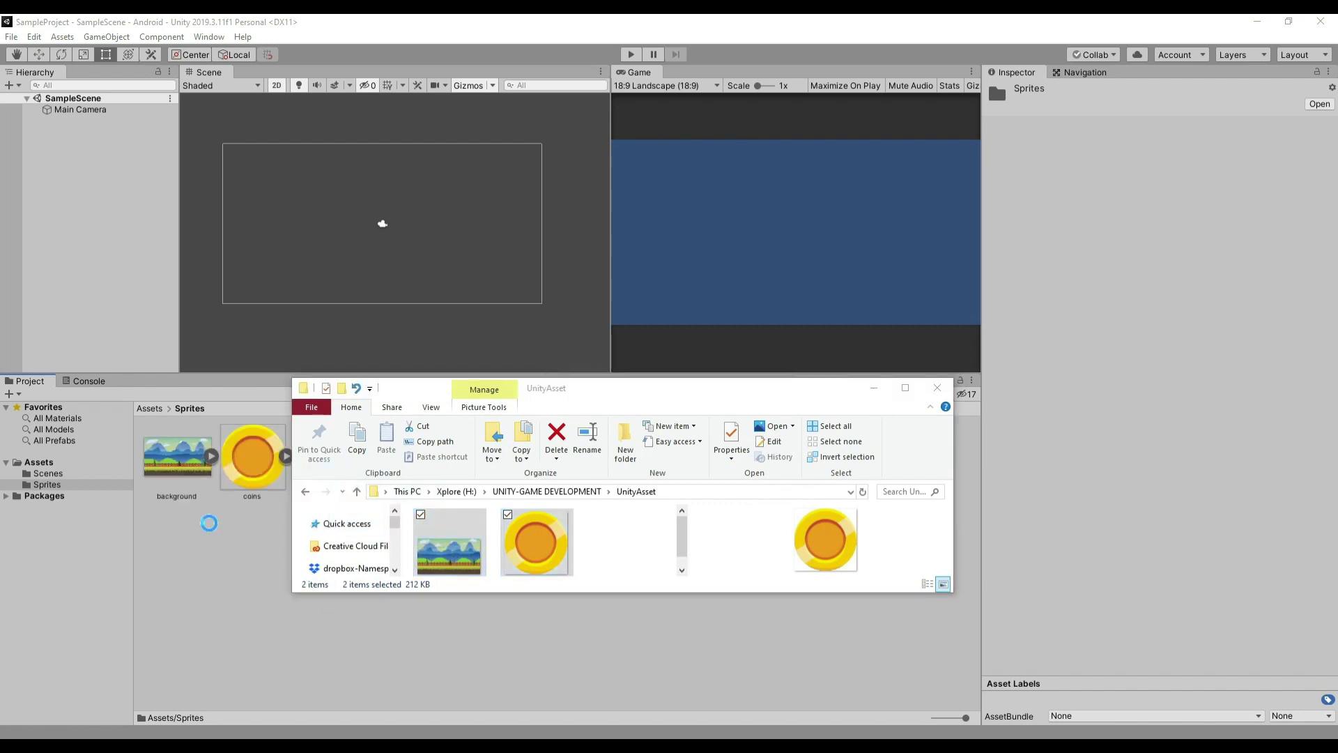
click(874, 387)
click(377, 548)
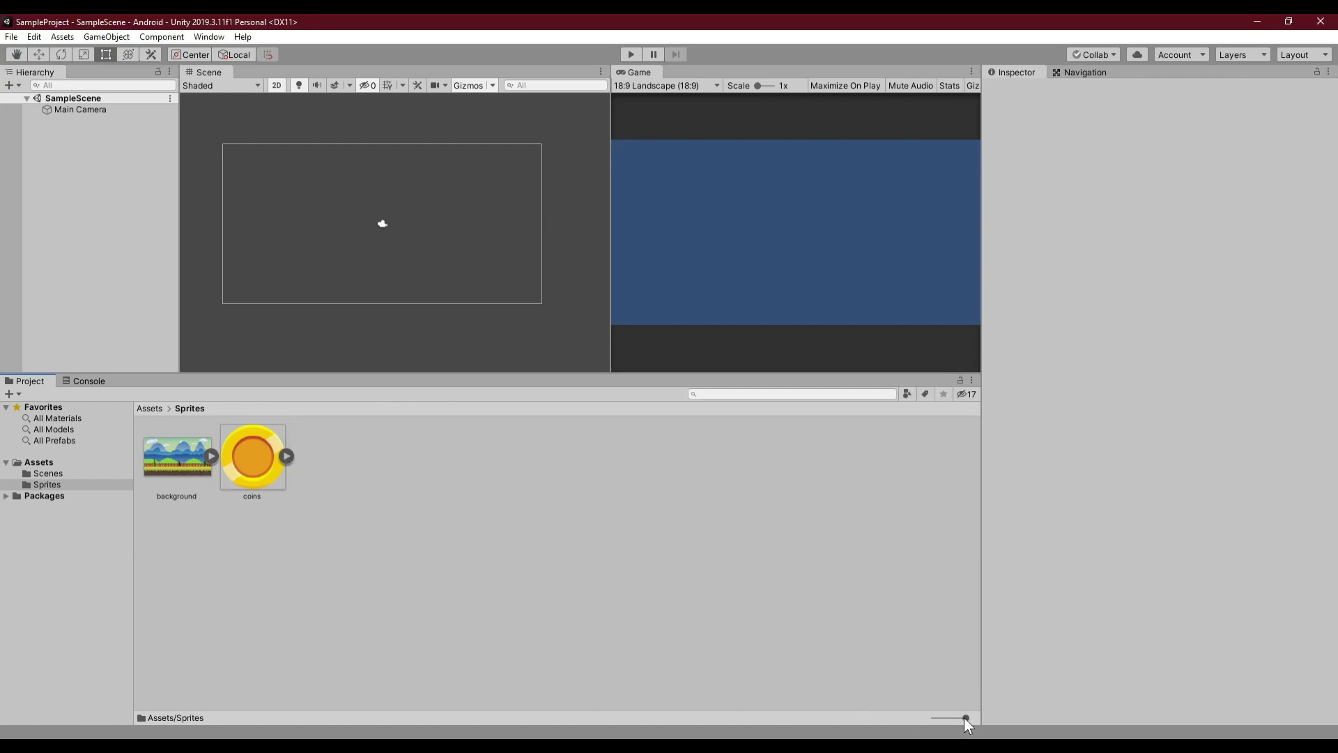
Step: Adjust the asset icon size back to full and show the top-level Assets folder
mouse_move(957, 718)
mouse_down()
mouse_move(921, 716)
mouse_move(965, 717)
mouse_up()
drag(966, 715, 973, 718)
click(34, 463)
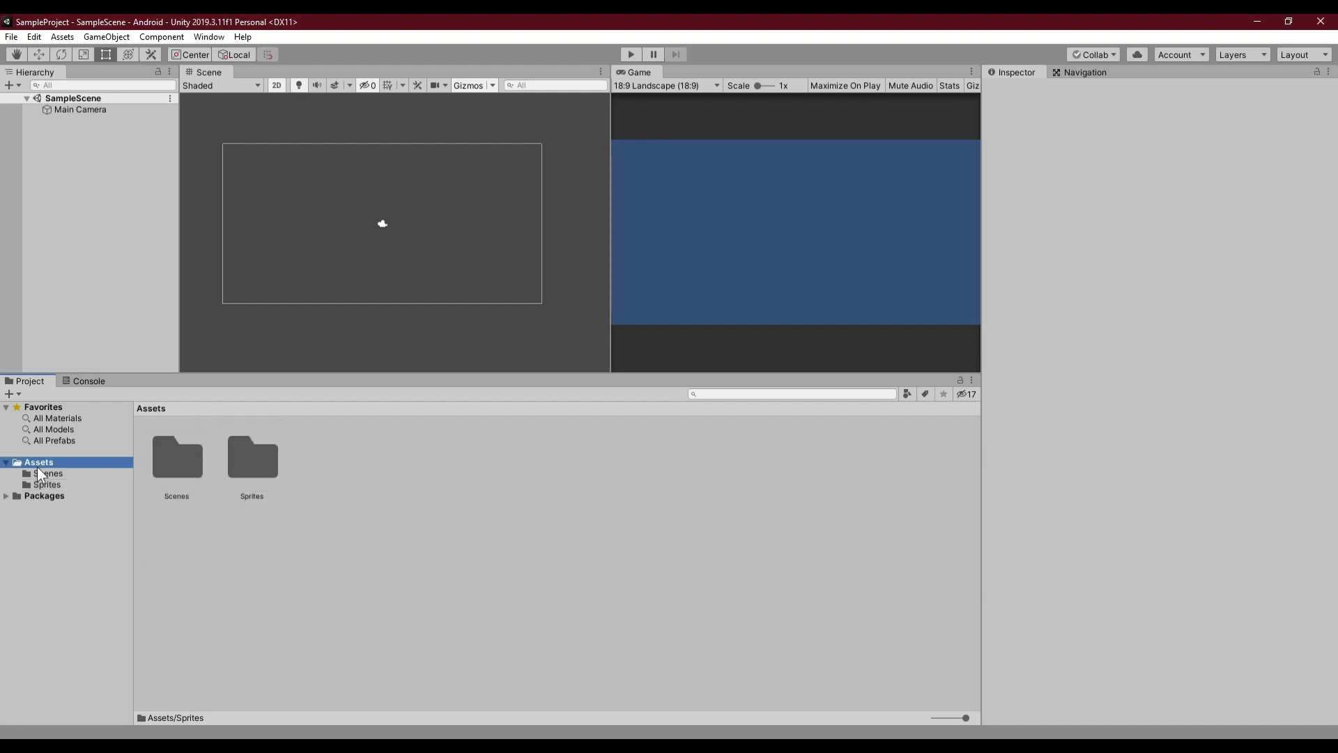
Step: View the background sprite's import settings in Sprites, then drag it into the scene
click(47, 485)
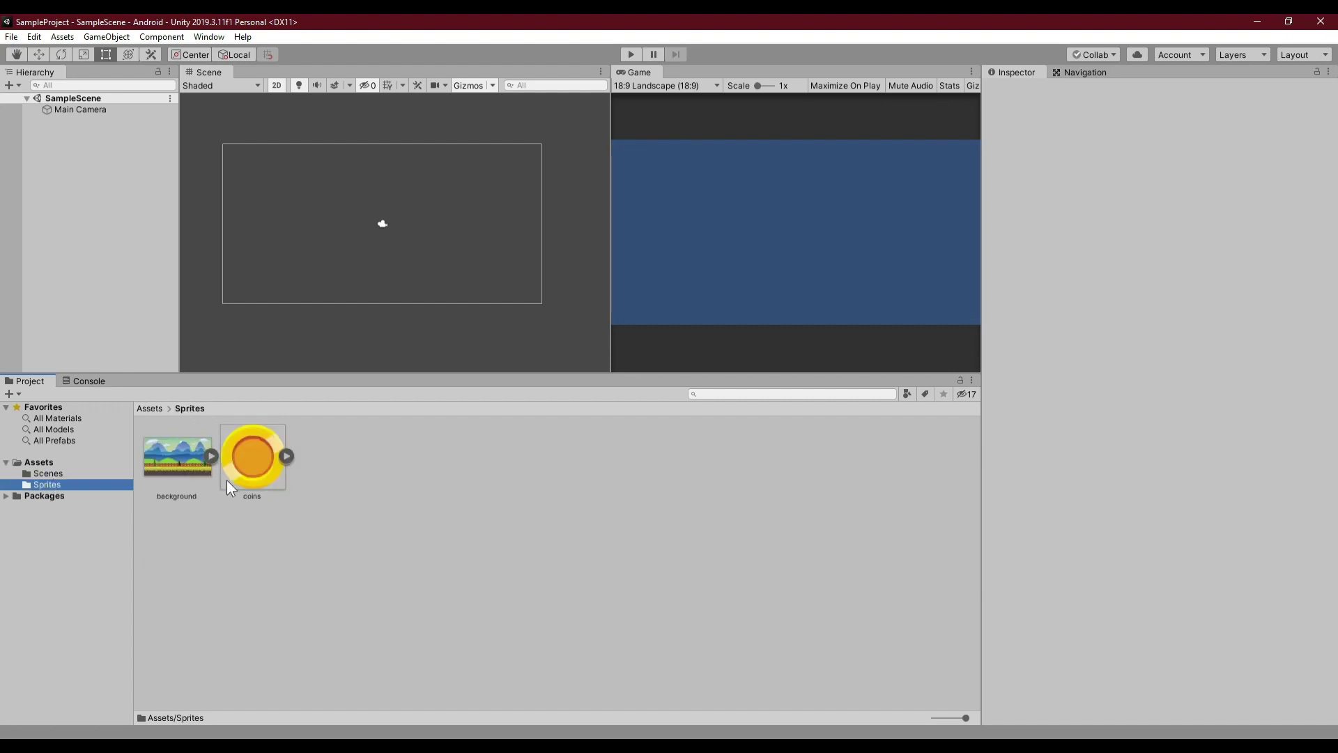
click(174, 470)
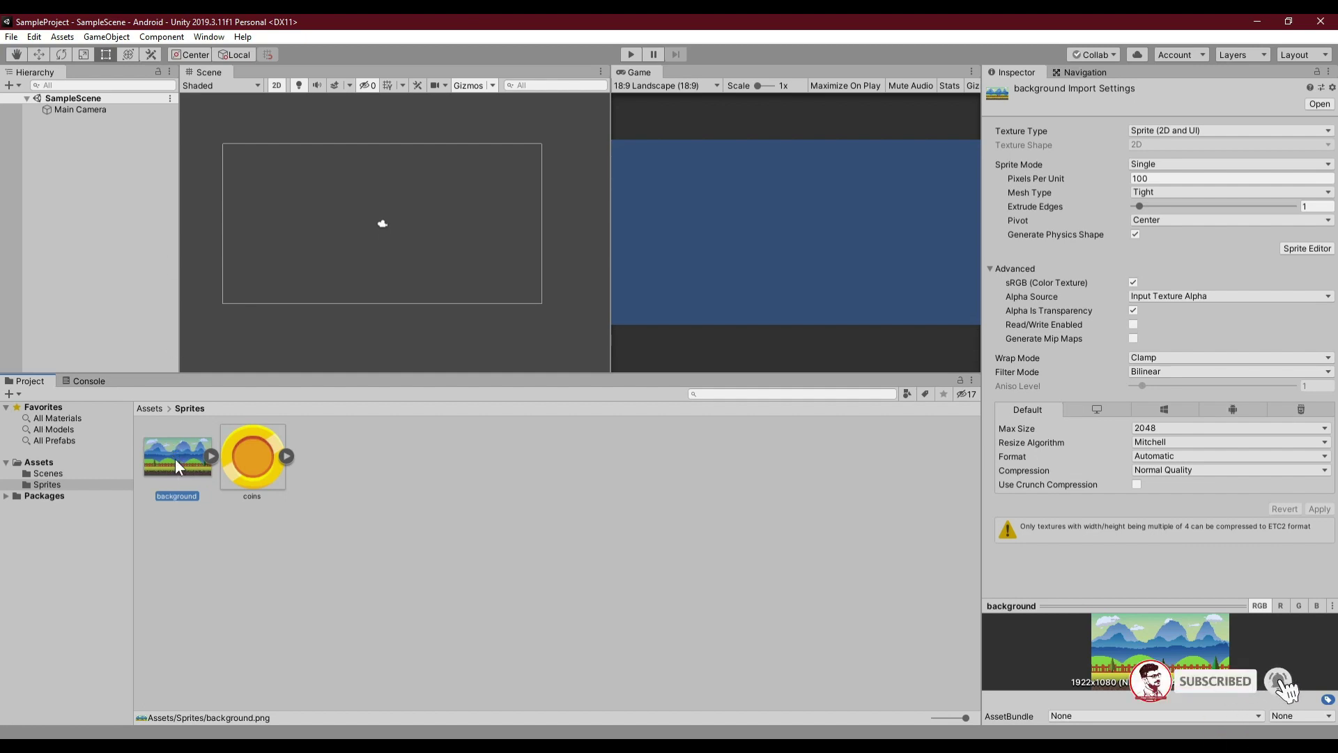
drag(173, 464, 61, 131)
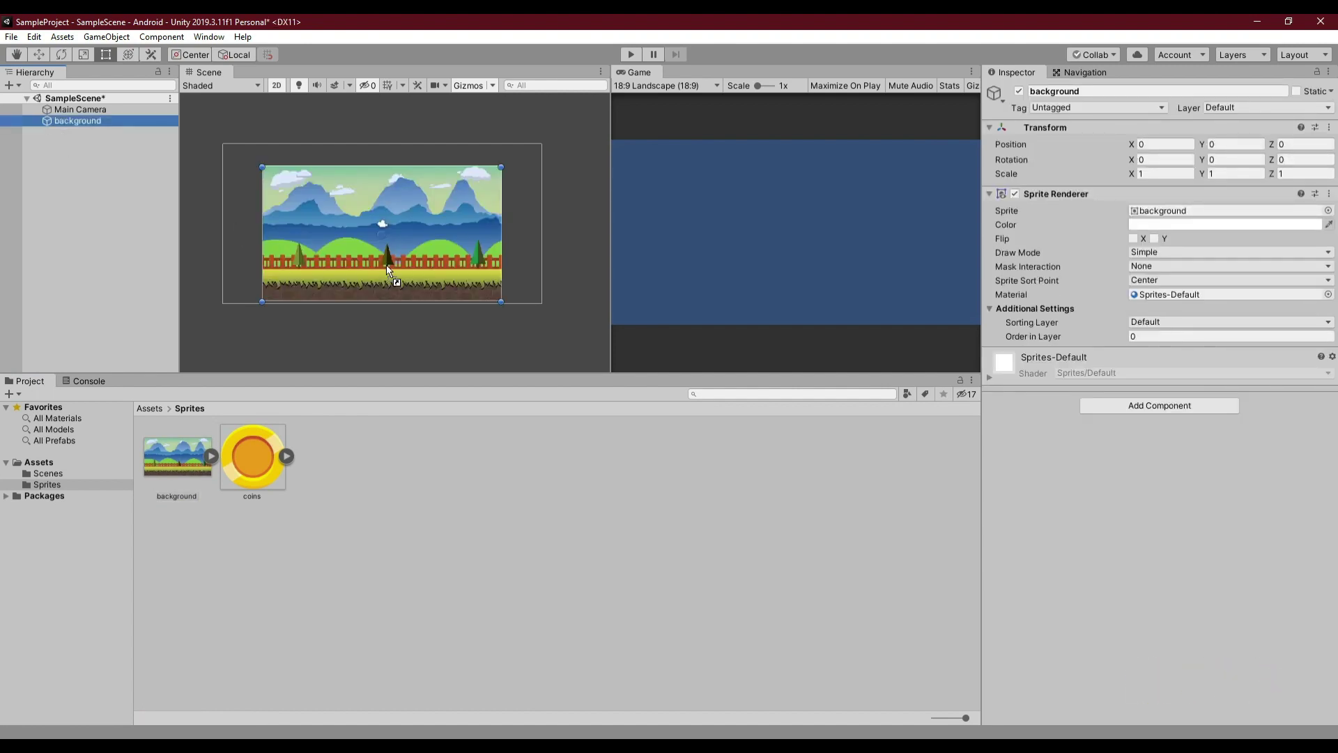
Step: Nudge the background sprite in the scene and confirm the object's name as background
drag(338, 259, 333, 241)
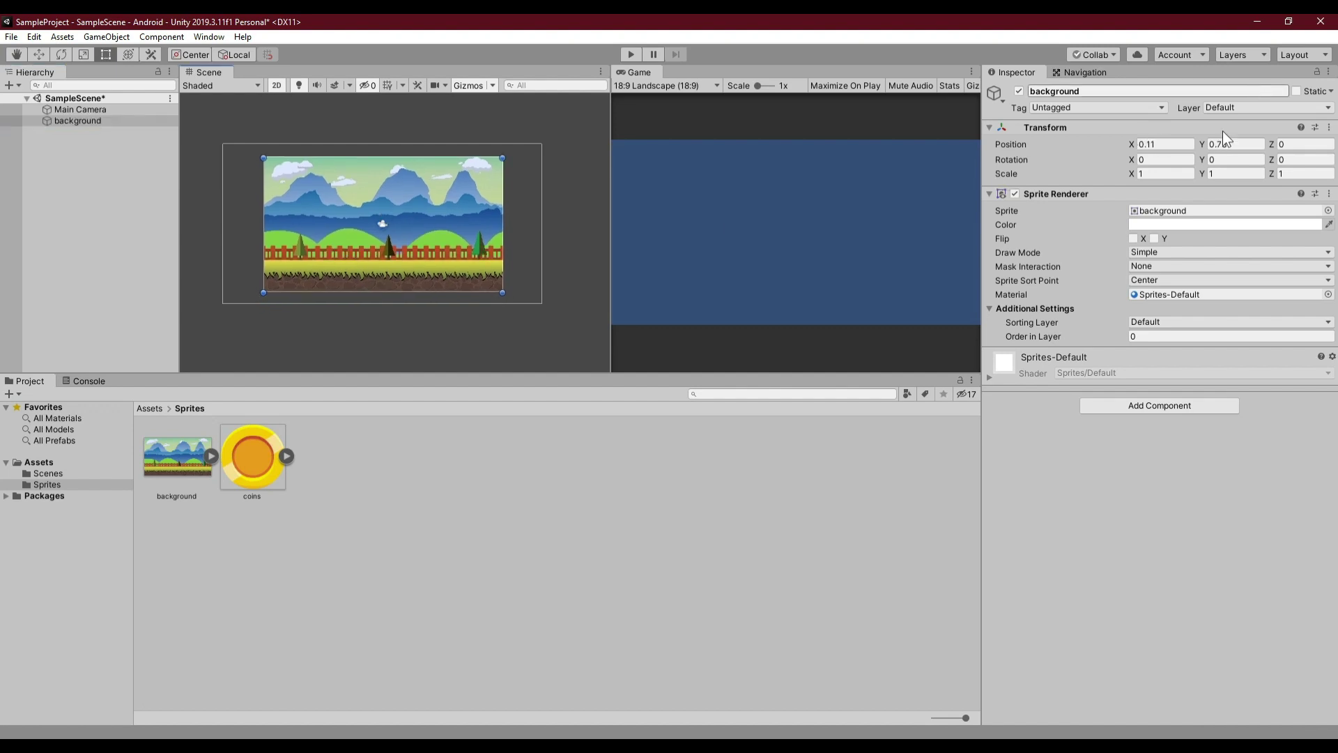
click(85, 120)
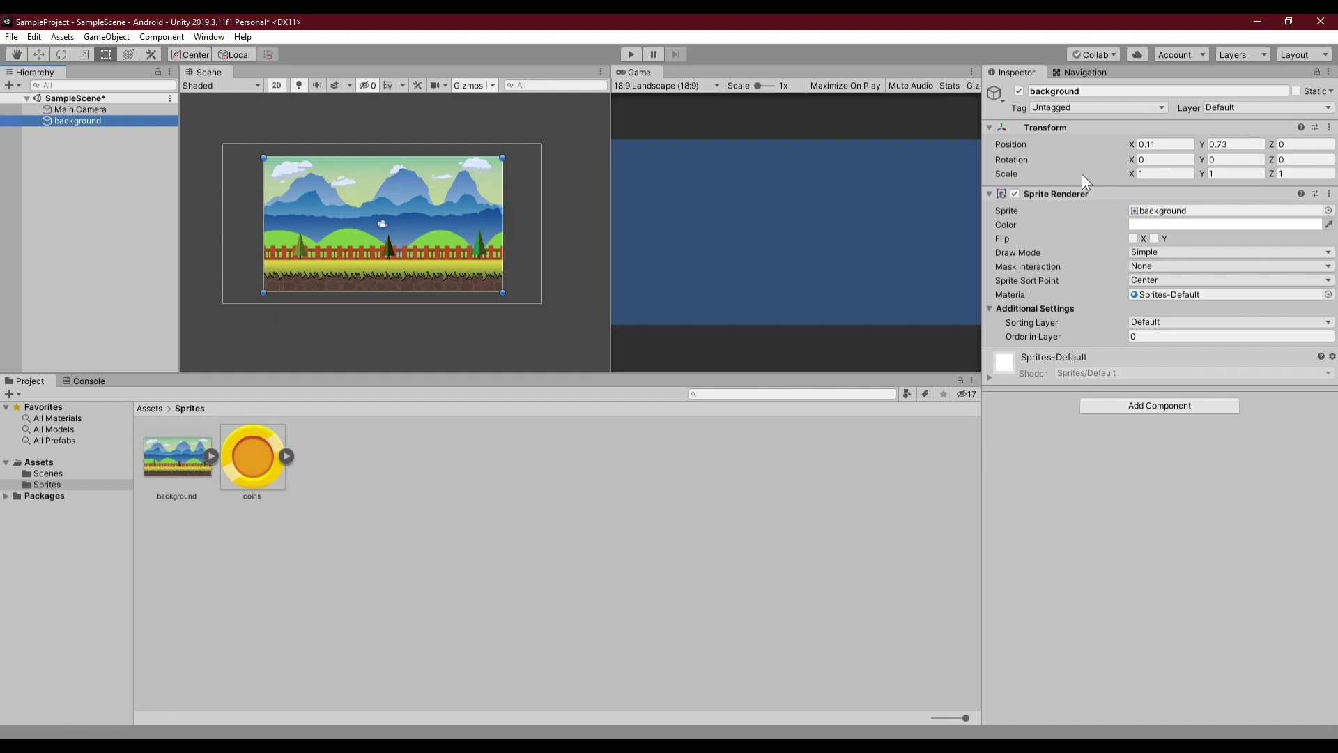
click(69, 123)
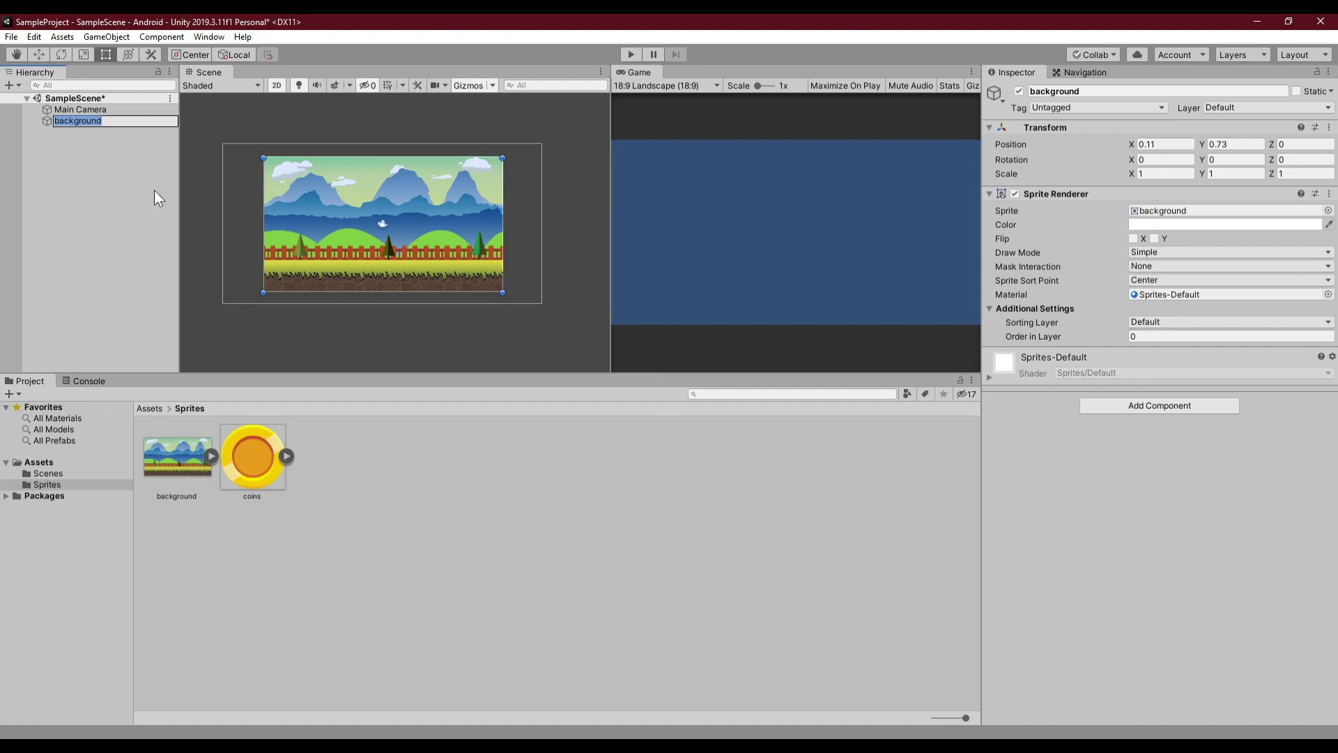
click(76, 125)
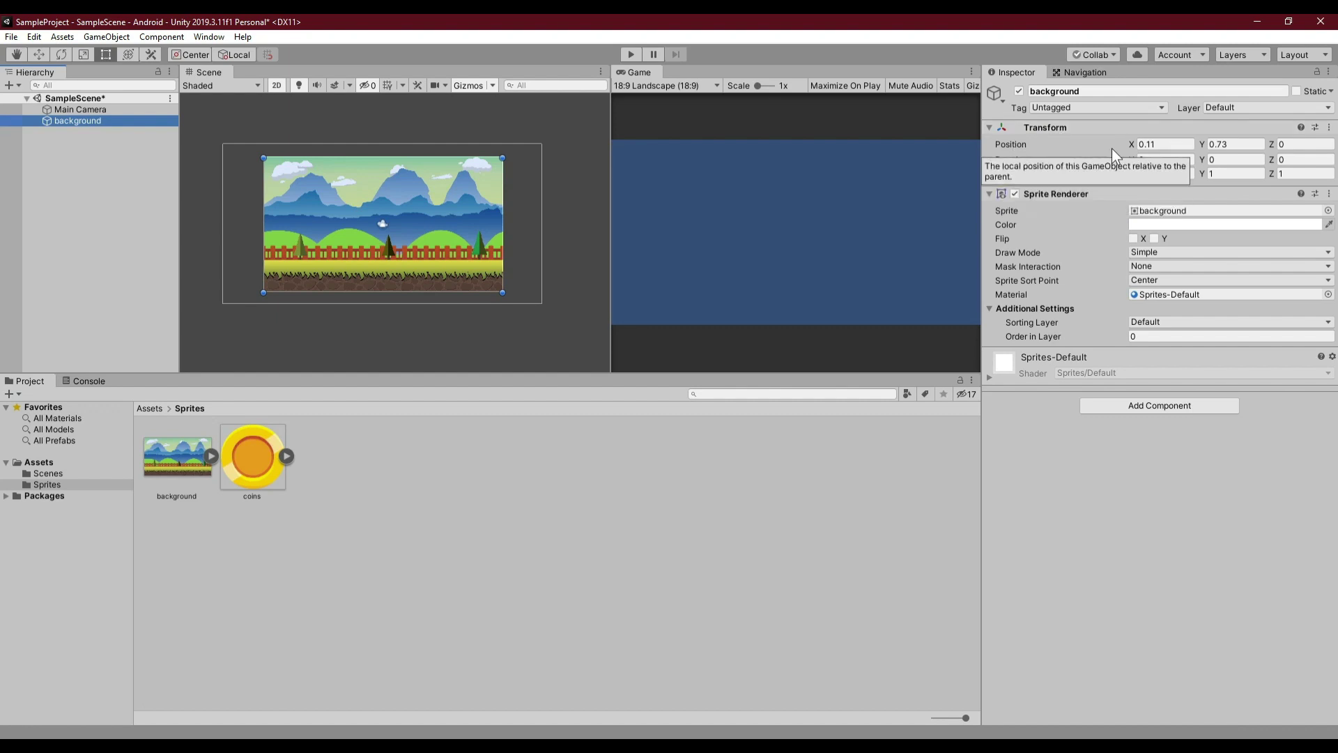
Step: Reset the background object's Transform position to 0, 0, 0
click(1123, 517)
click(1170, 144)
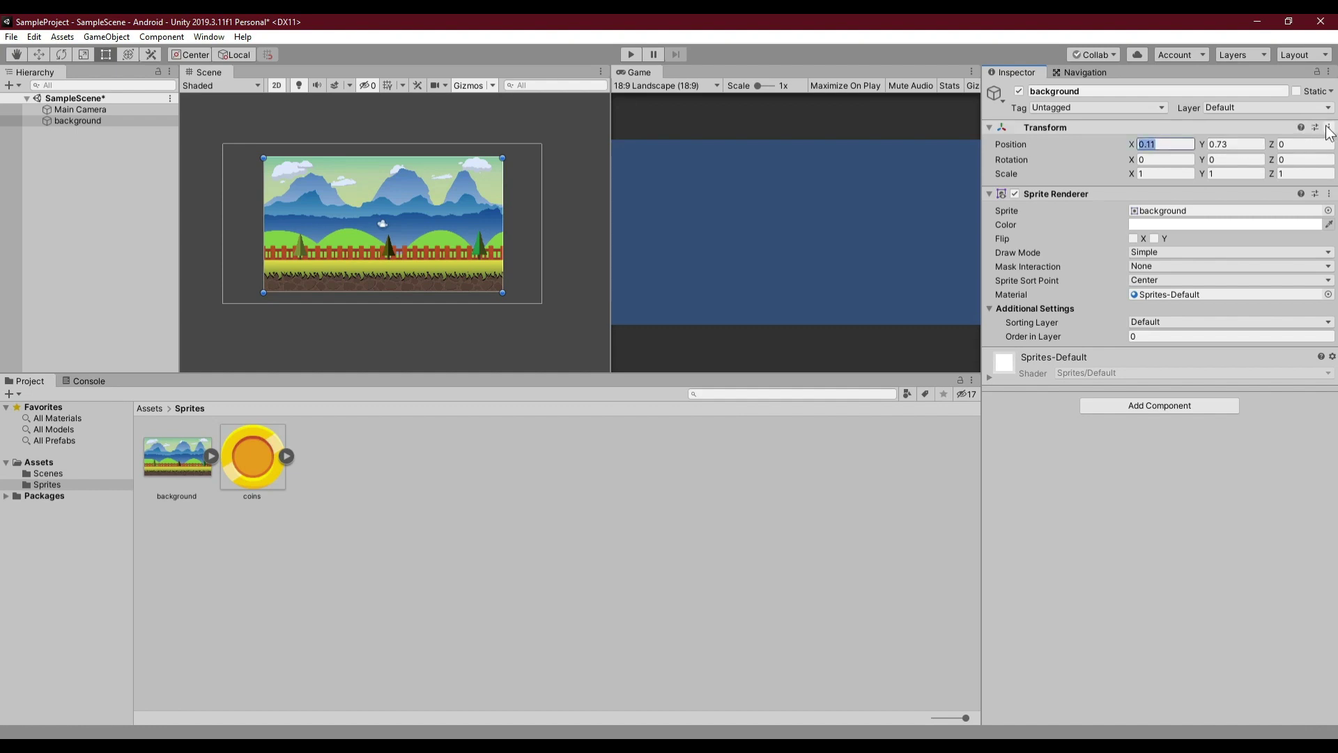
click(1329, 132)
click(1223, 140)
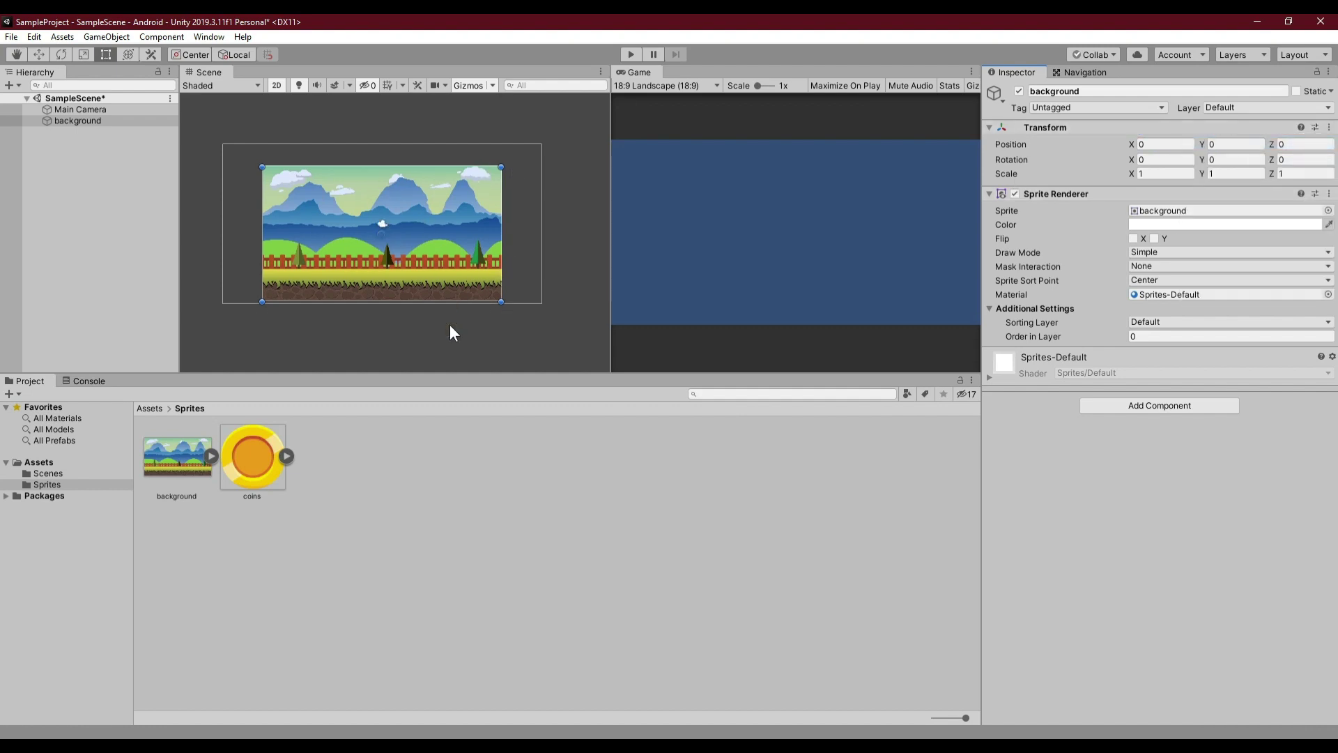
click(81, 110)
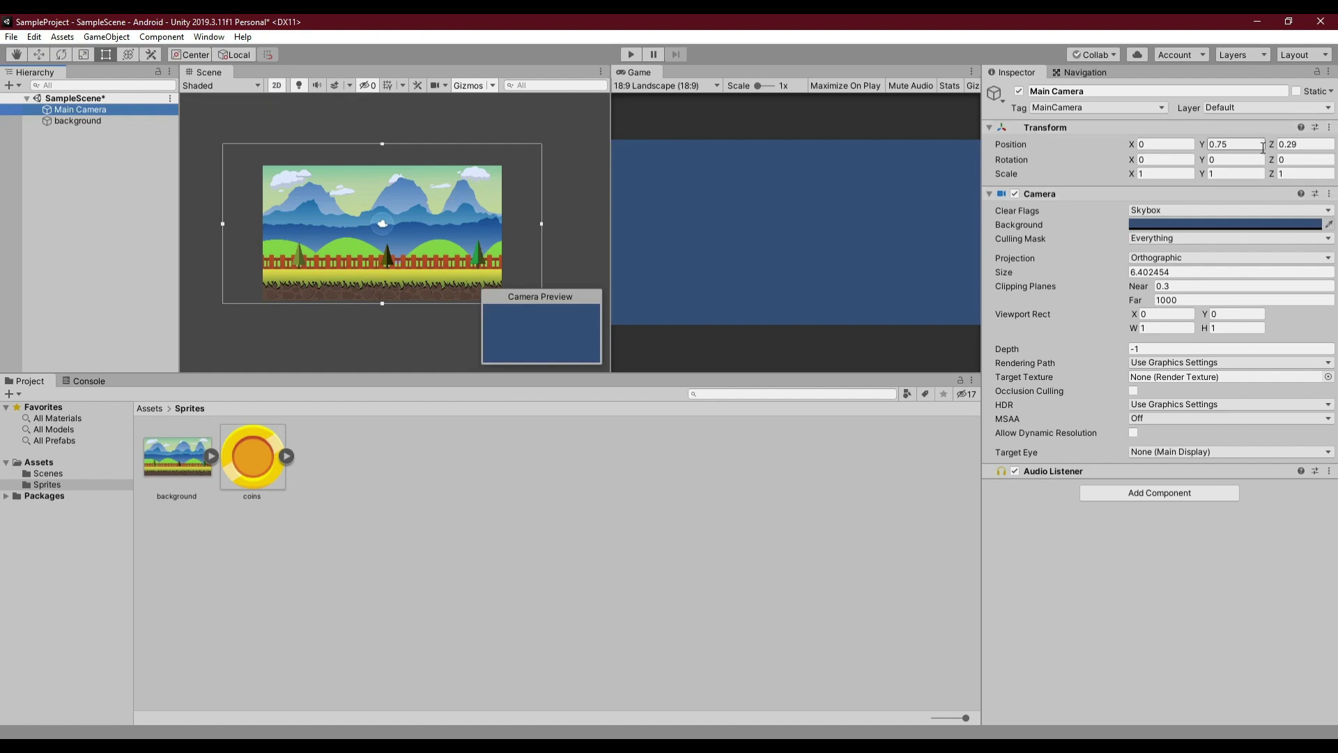
Step: Reset Main Camera's position to 0, 0, 0 and turn off 2D mode for perspective
click(1329, 129)
click(1282, 142)
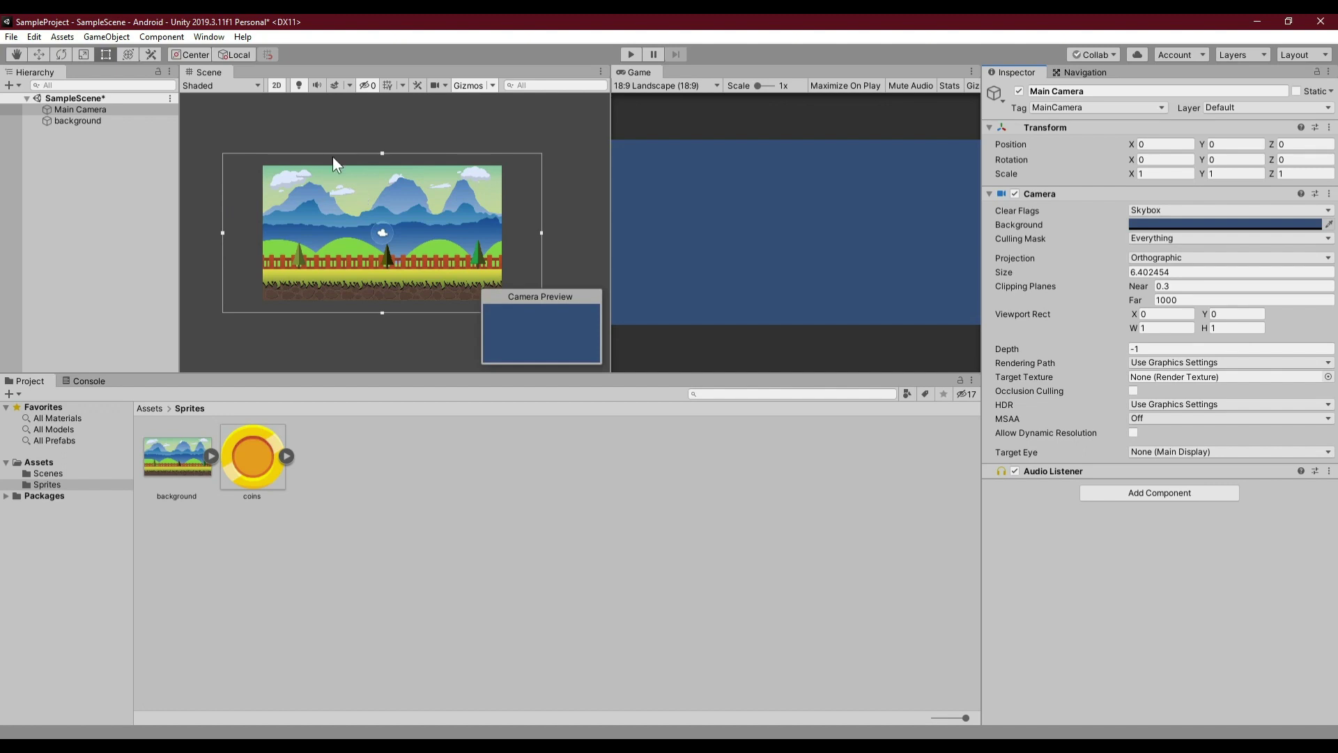
click(277, 85)
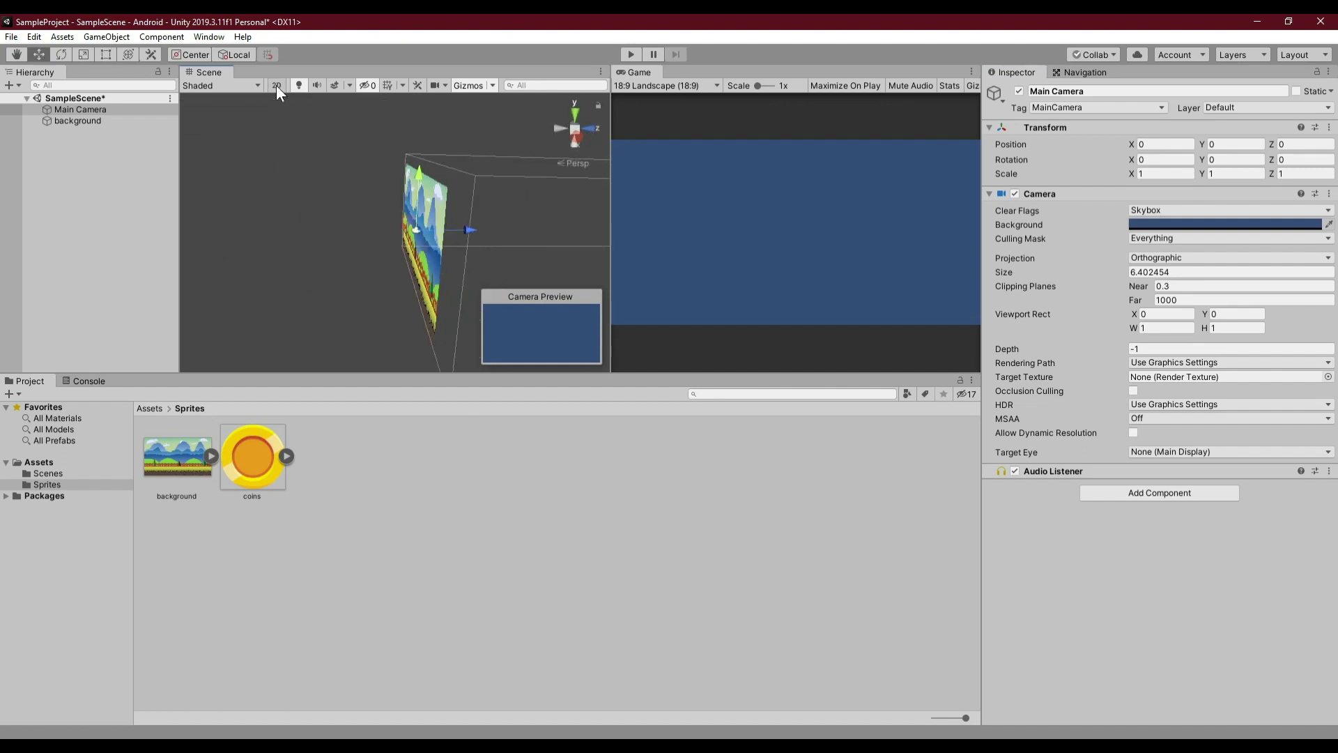
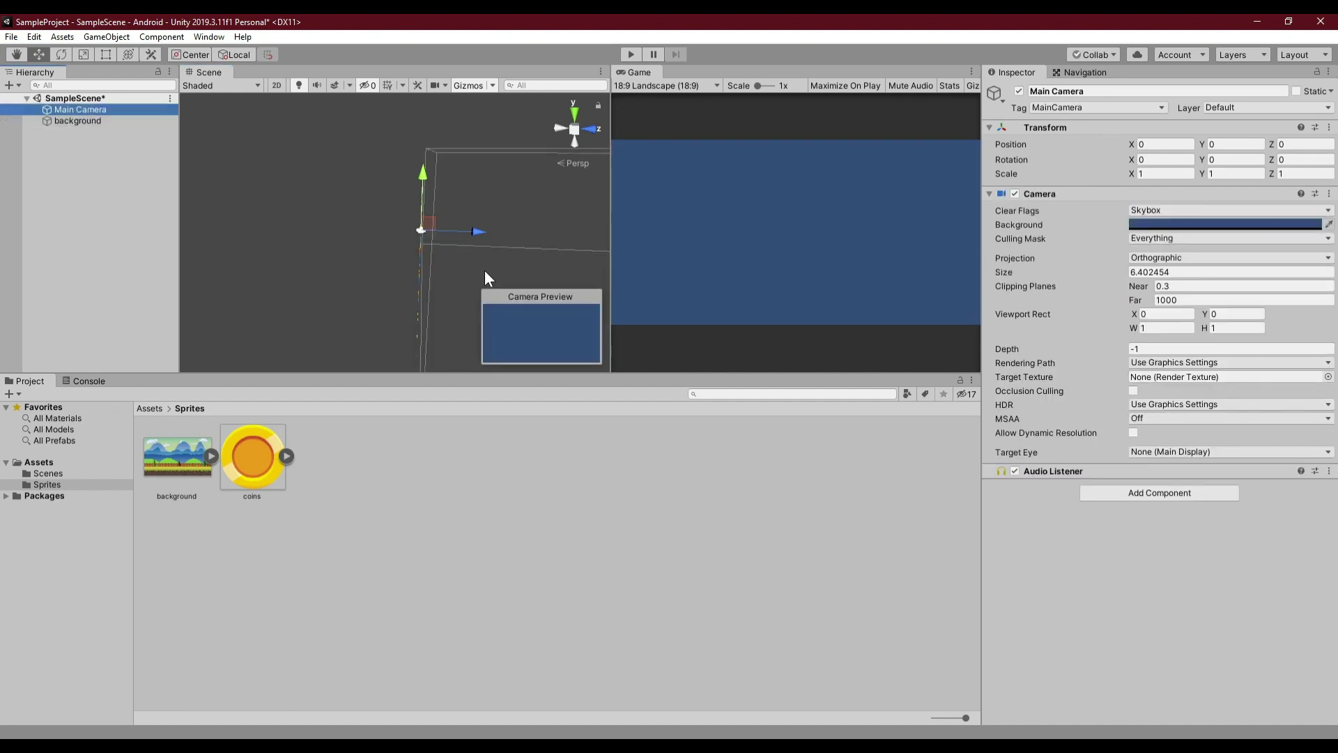
Step: Move the Main Camera back along the Z (depth) axis
click(75, 123)
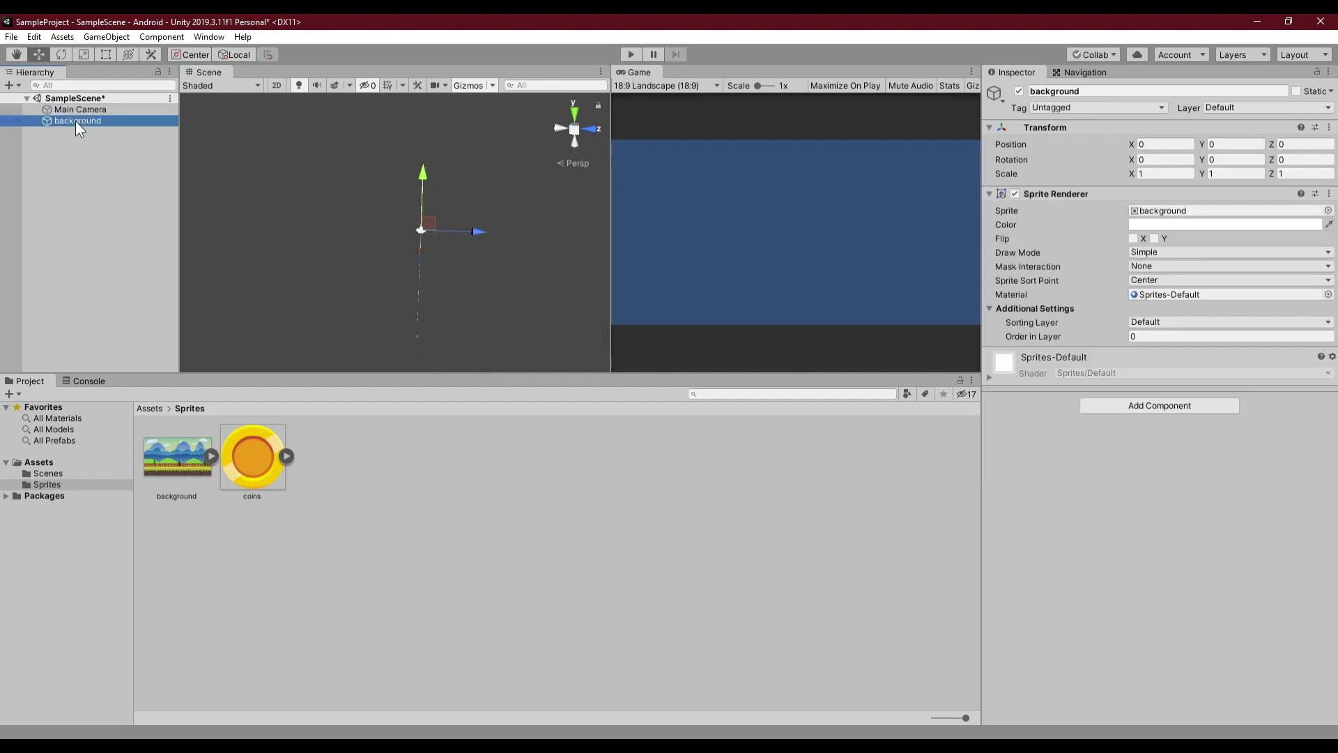
click(39, 54)
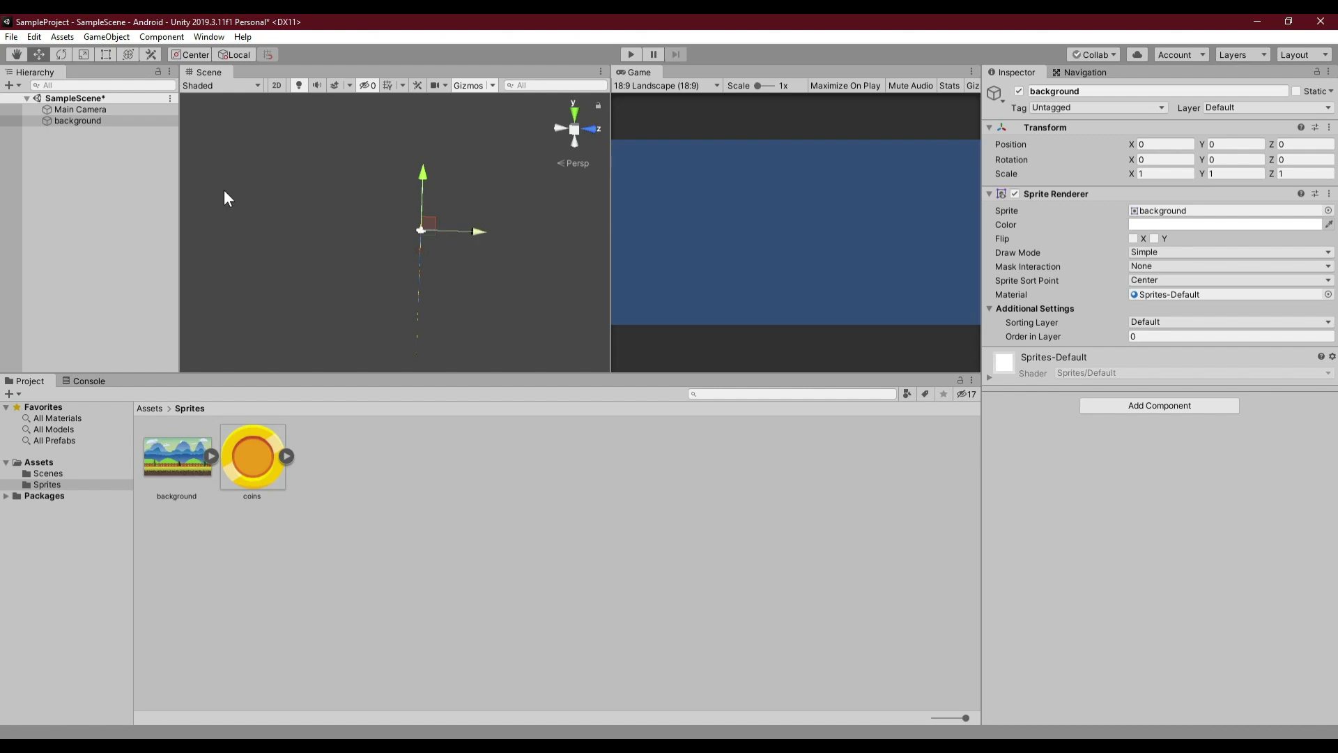
click(67, 111)
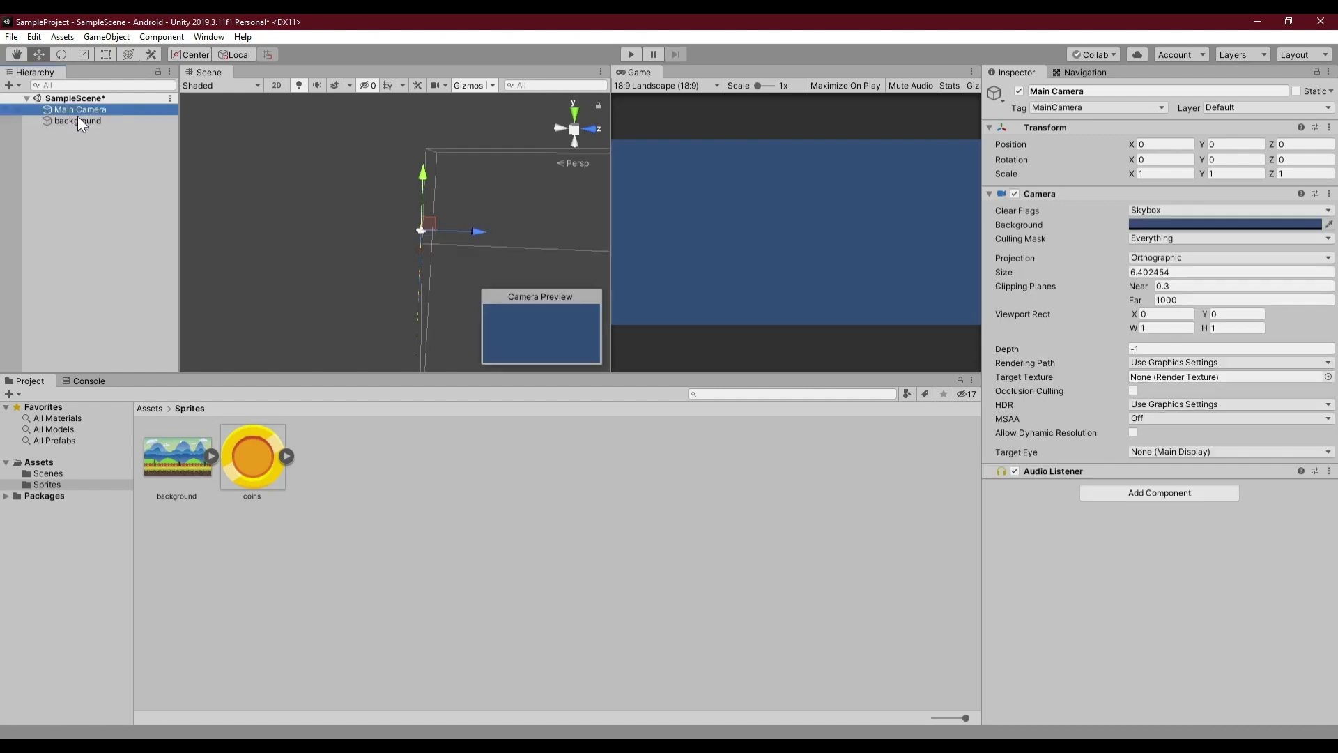
drag(479, 231, 474, 228)
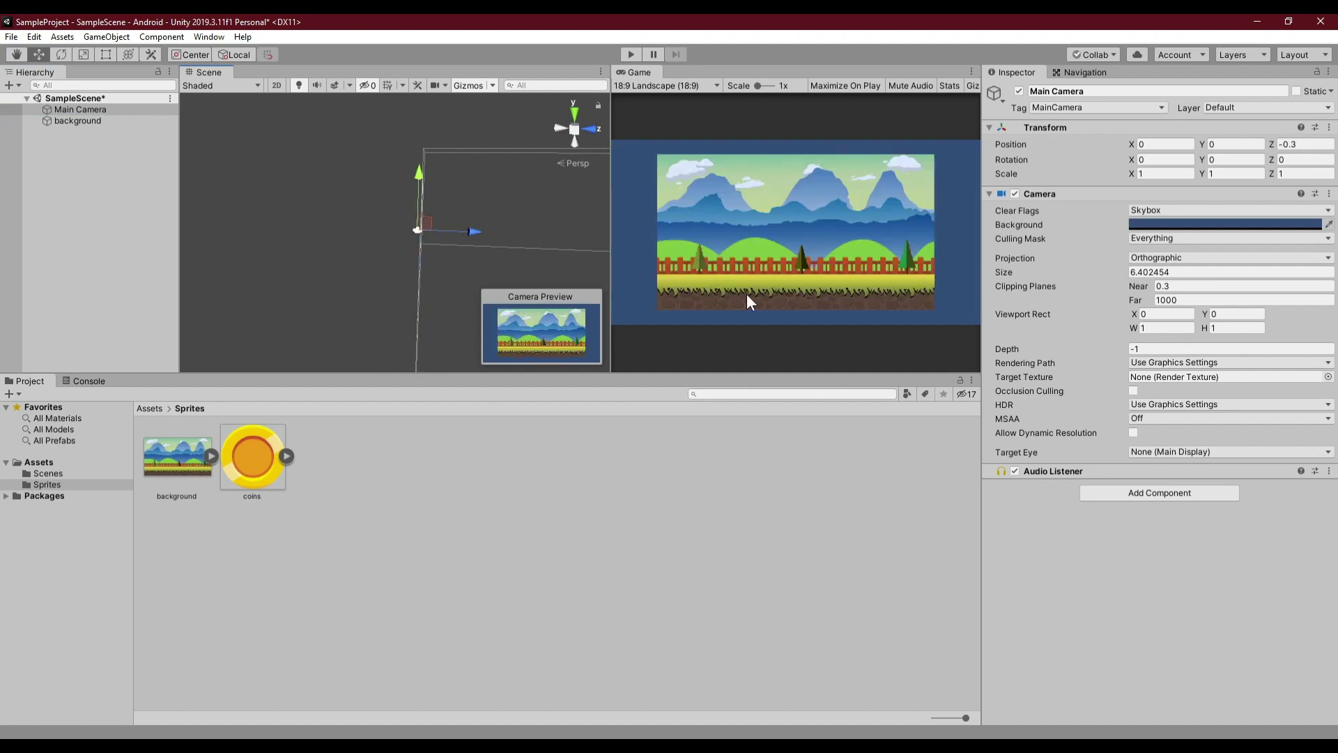
Step: Set the background's Position Z to 0.18 and switch the scene to 2D view
click(56, 120)
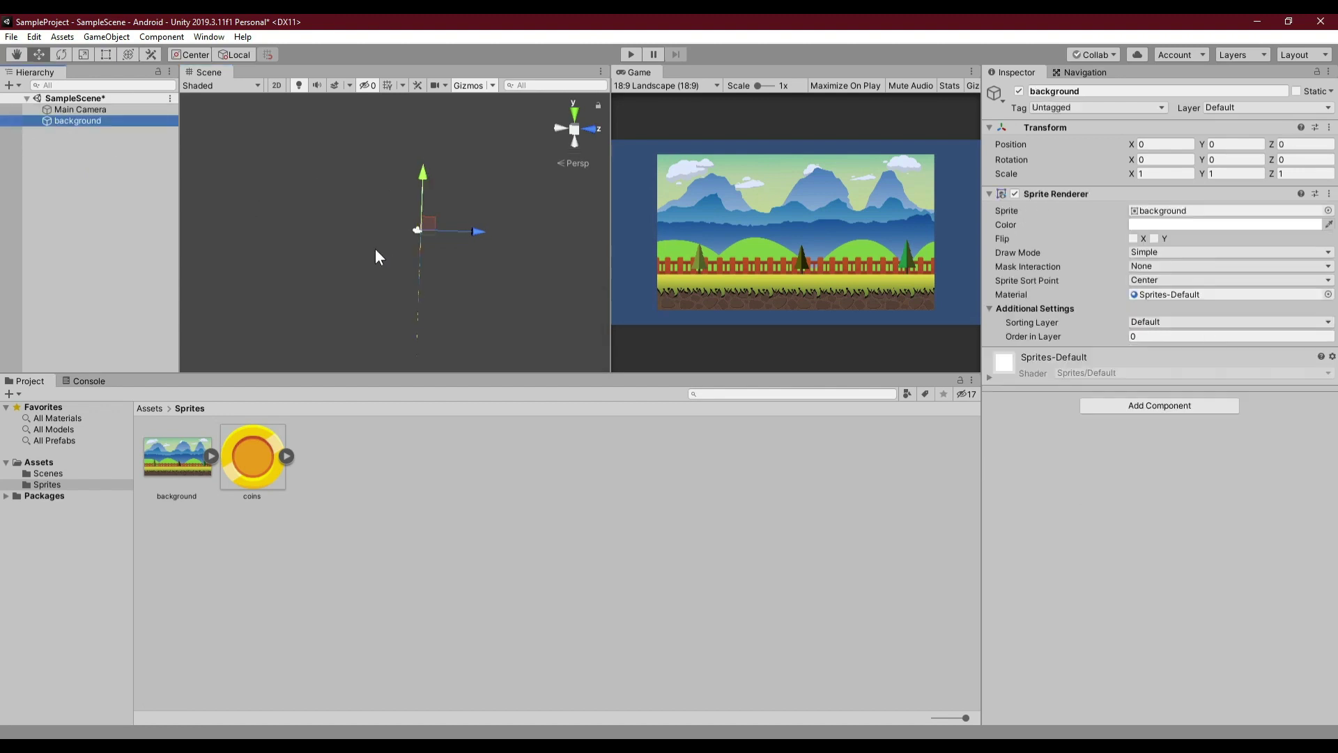
drag(472, 238, 480, 238)
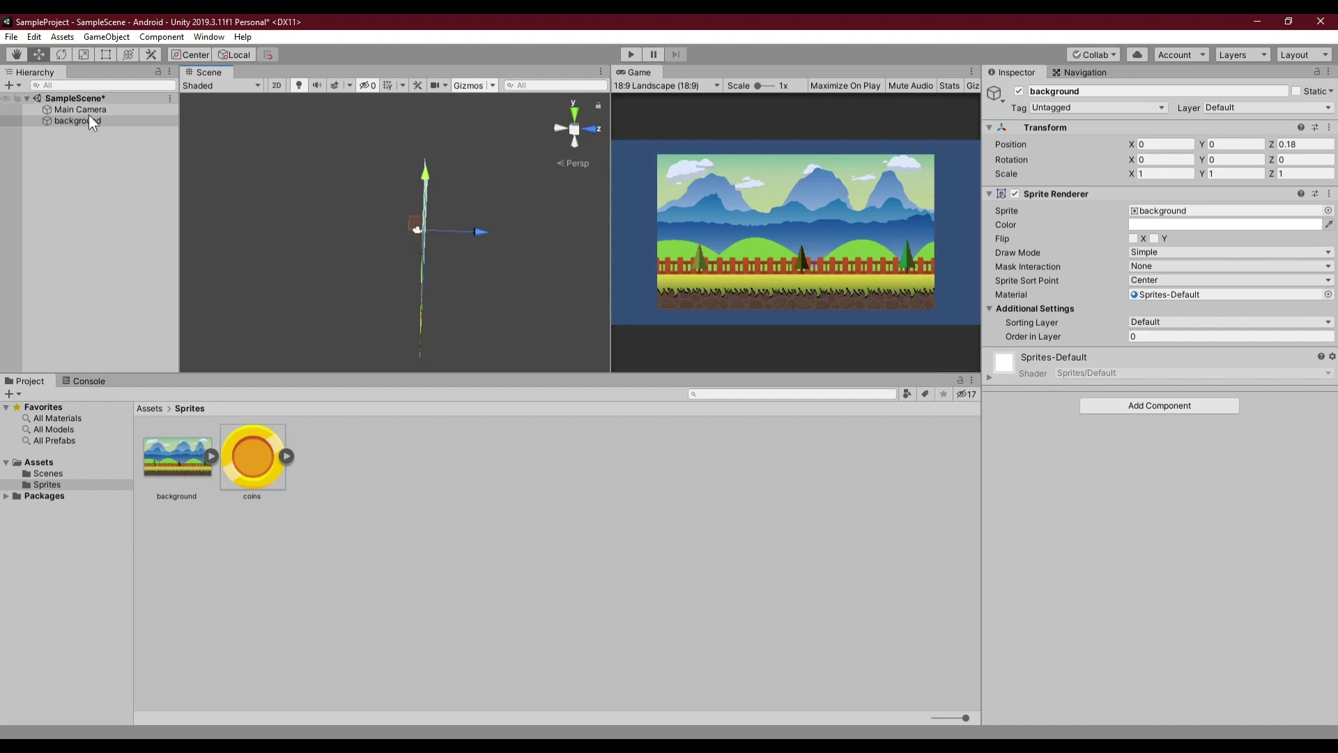
click(274, 87)
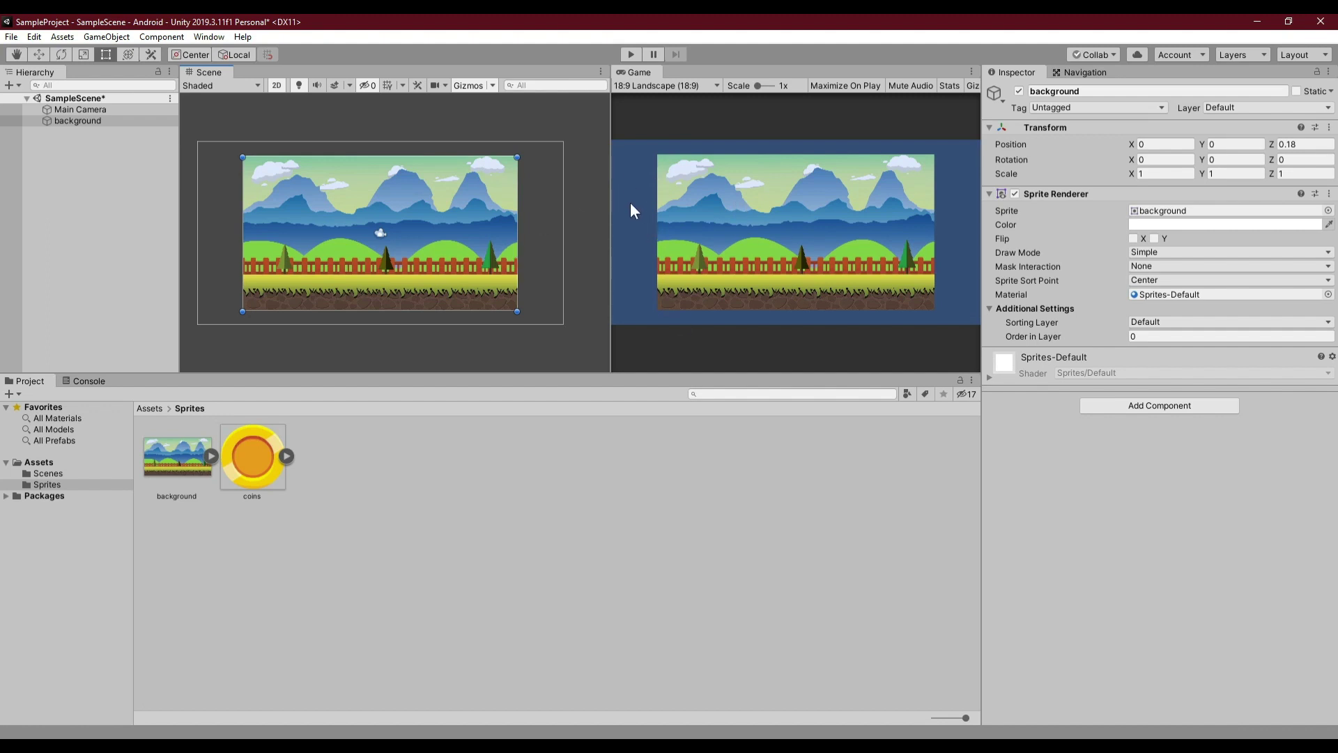
Step: Reduce the Main Camera's orthographic size to 5.7, then select the background object
click(80, 109)
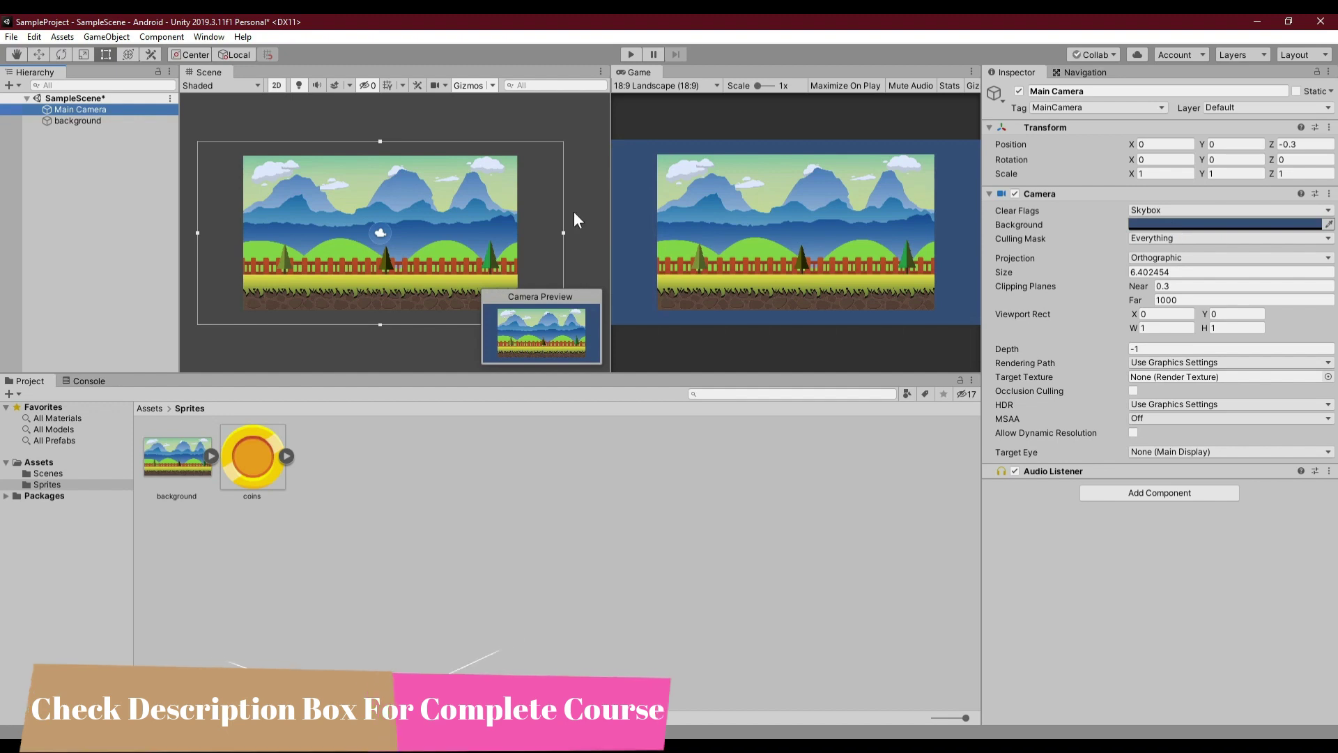
click(74, 107)
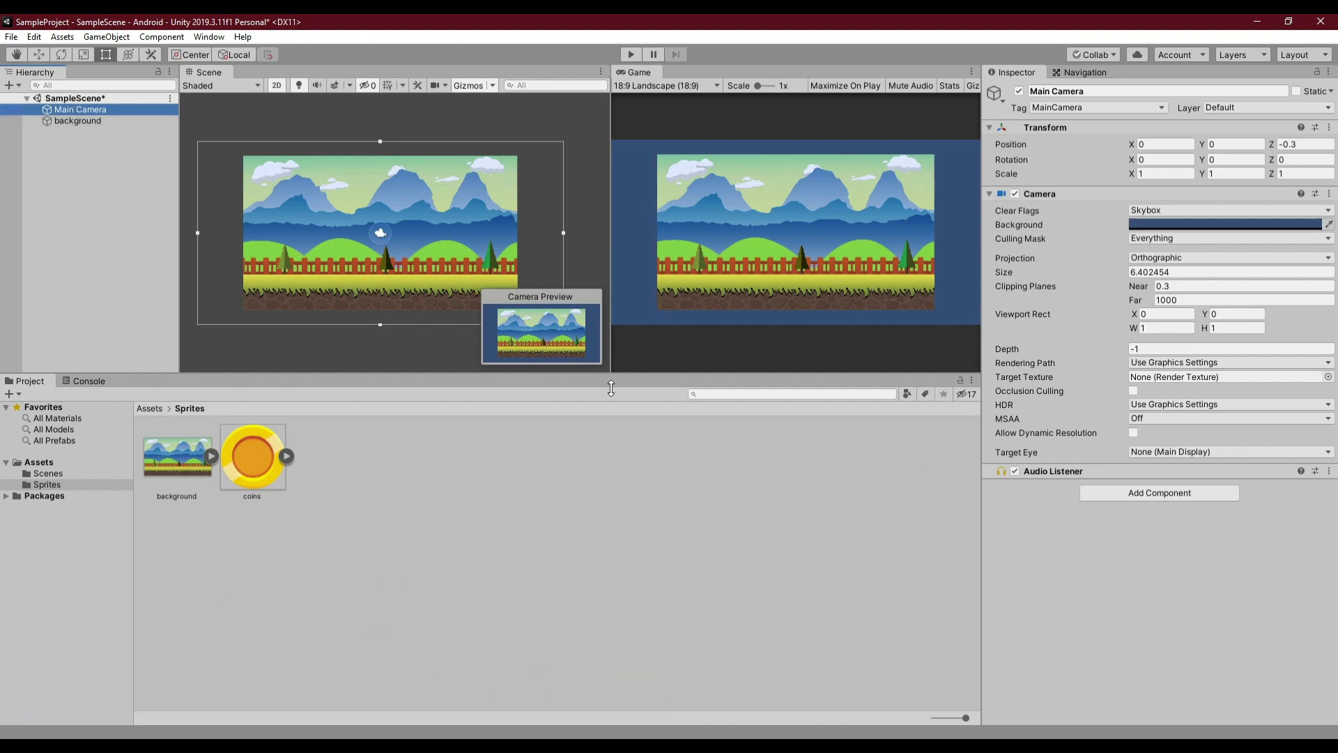
drag(1129, 276, 1111, 272)
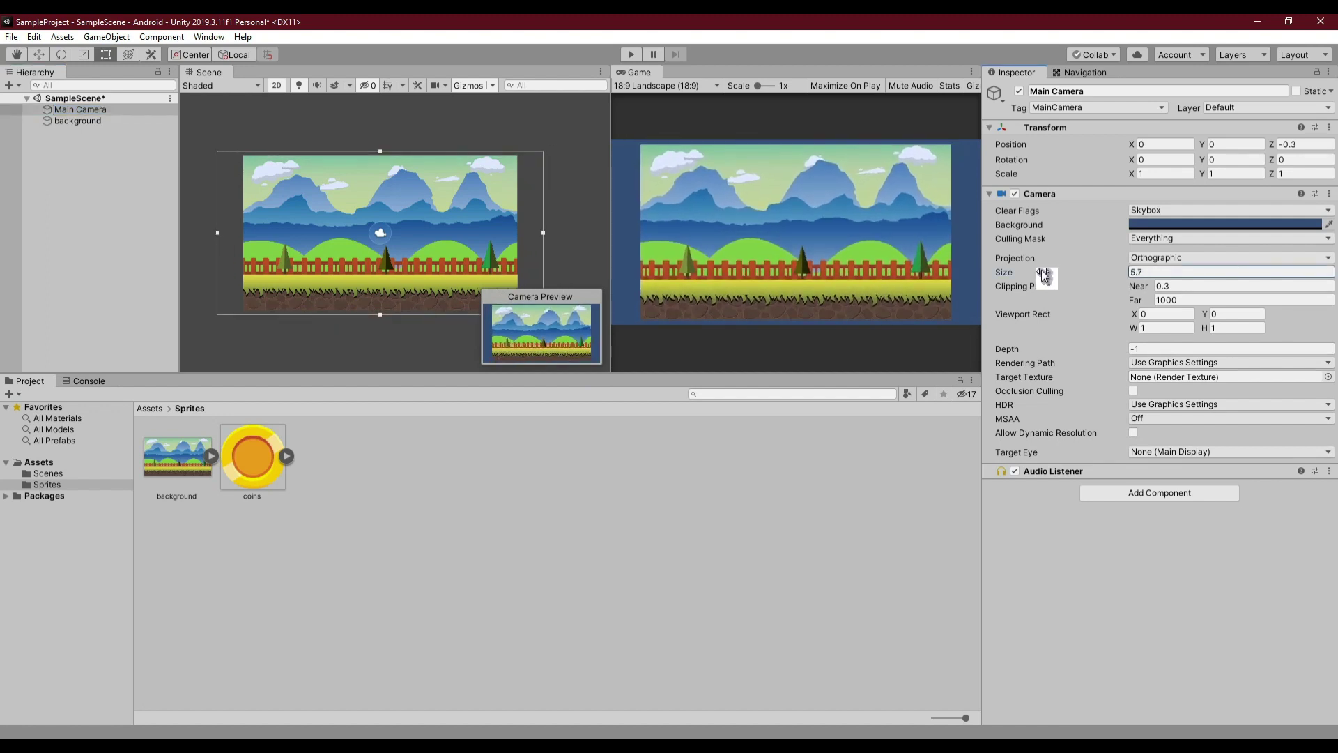
click(78, 121)
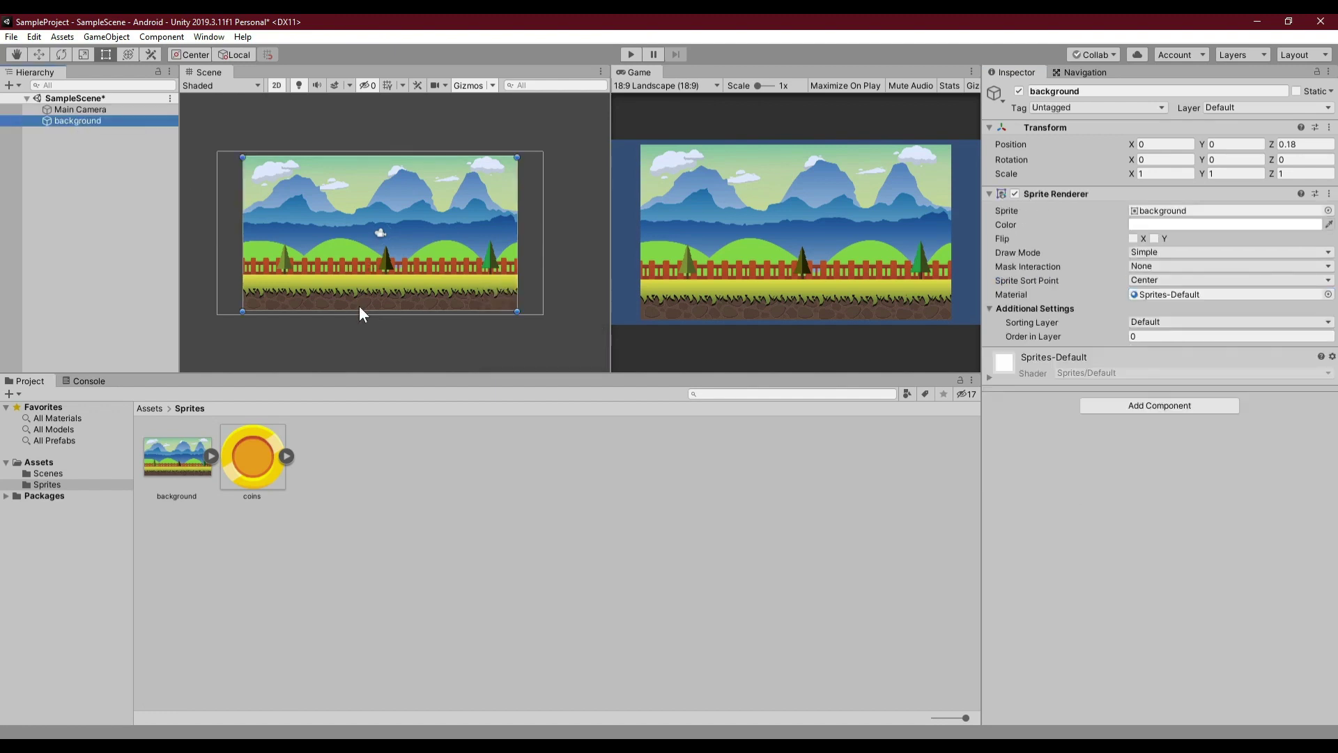
click(106, 55)
Step: Stretch the background's left, right and top edges to about 1.26 × 1.10 scale, covering the camera frame
drag(242, 311, 209, 313)
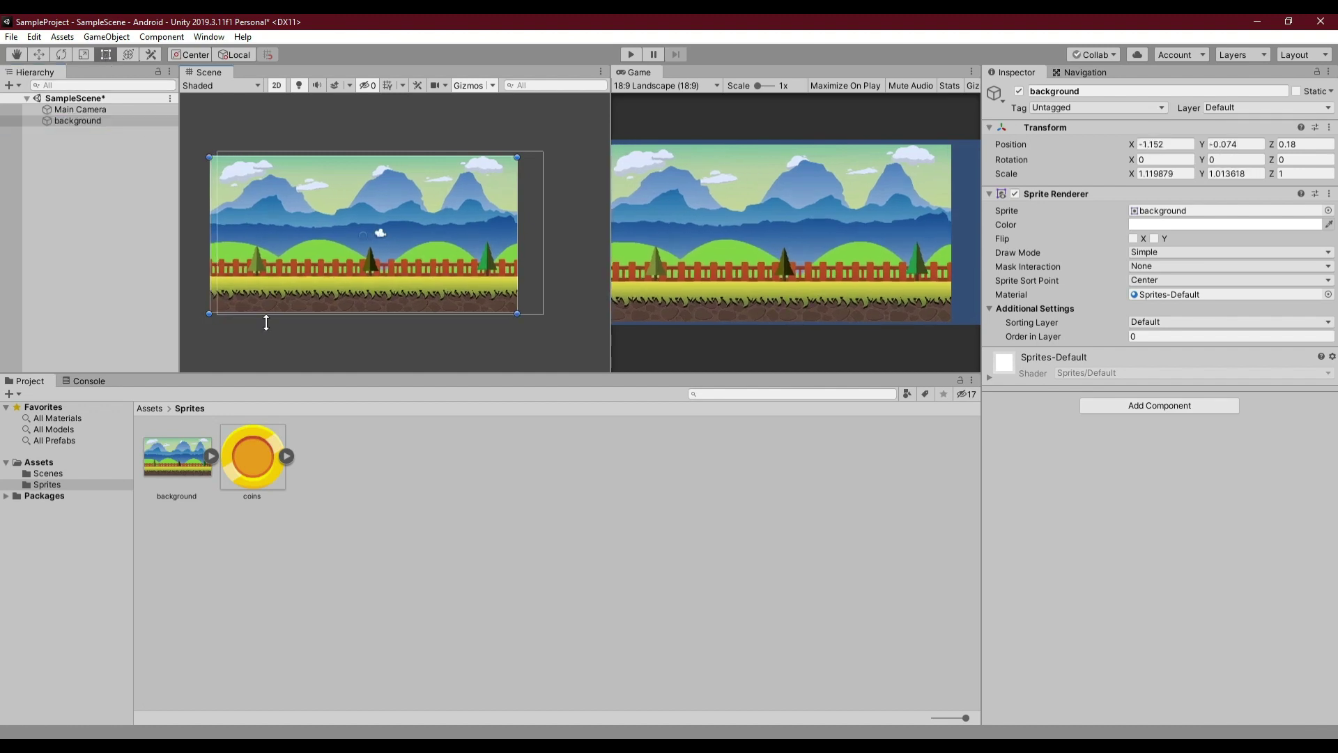
drag(518, 314, 554, 316)
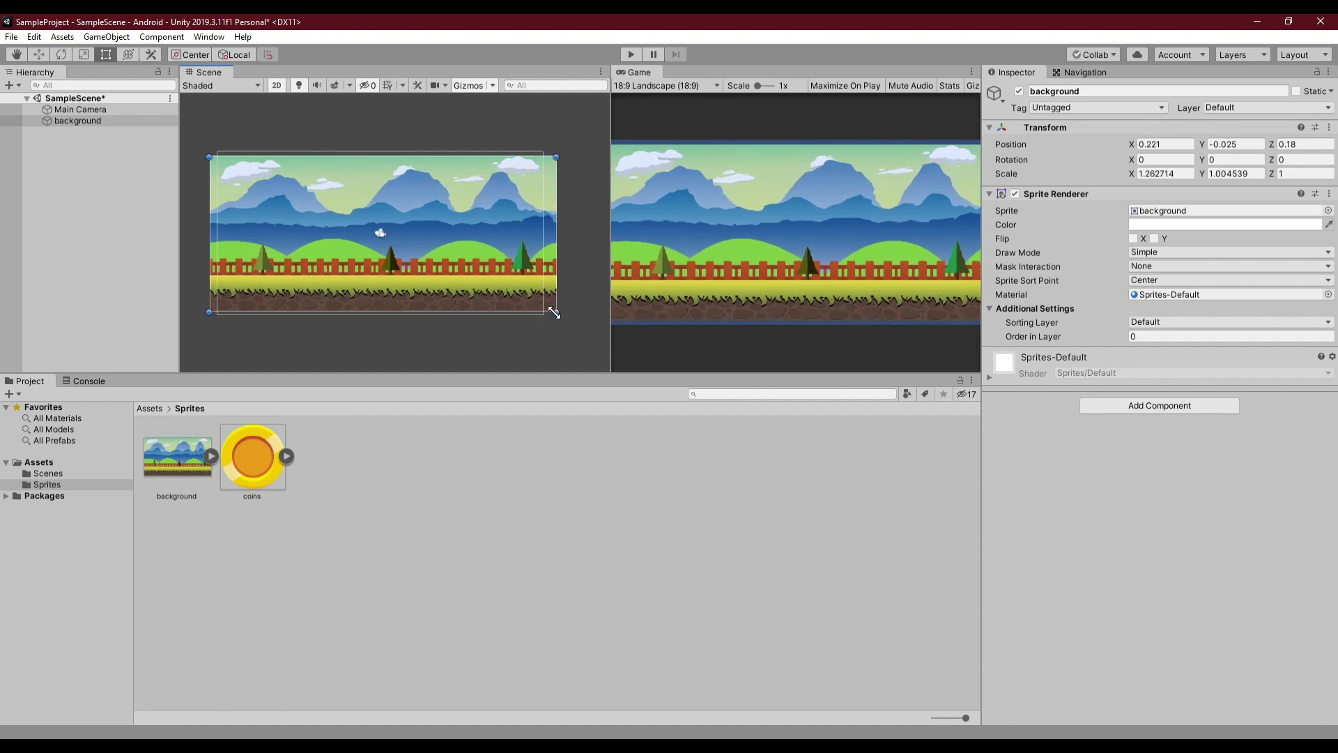
drag(432, 157, 432, 147)
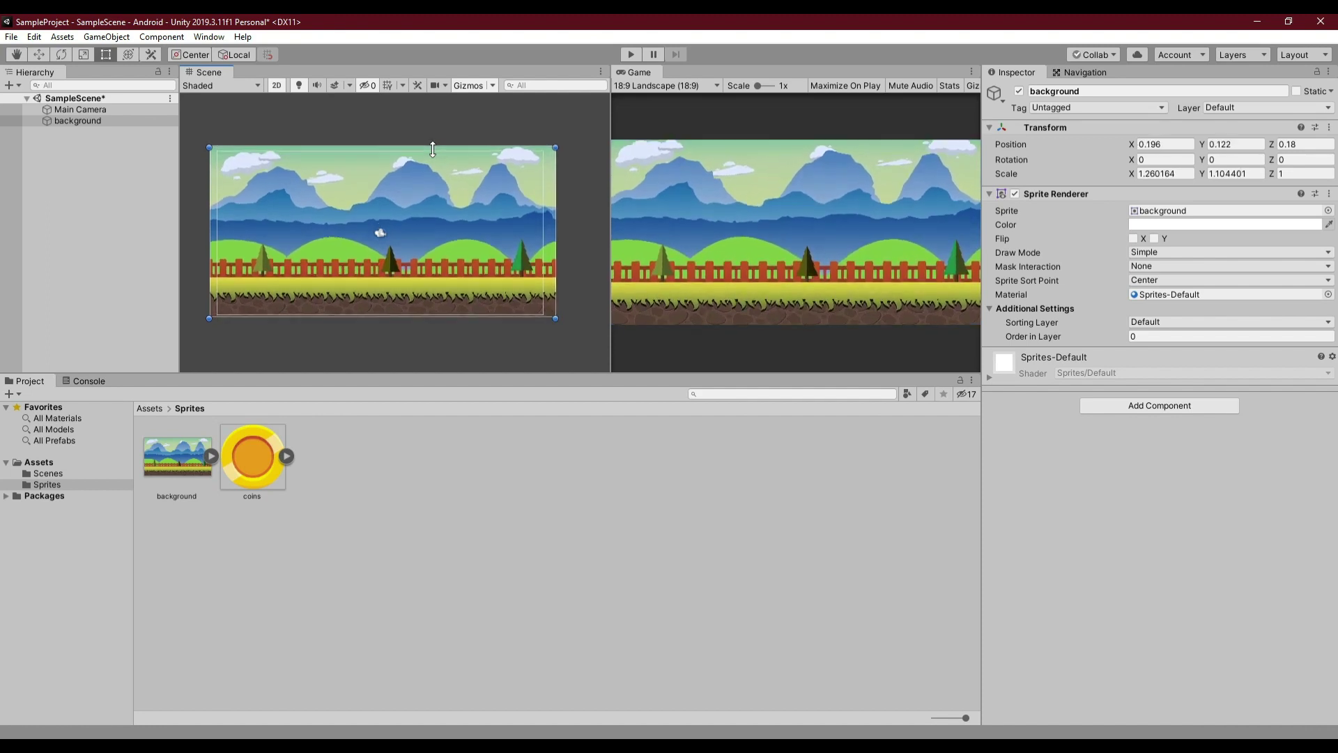
click(391, 340)
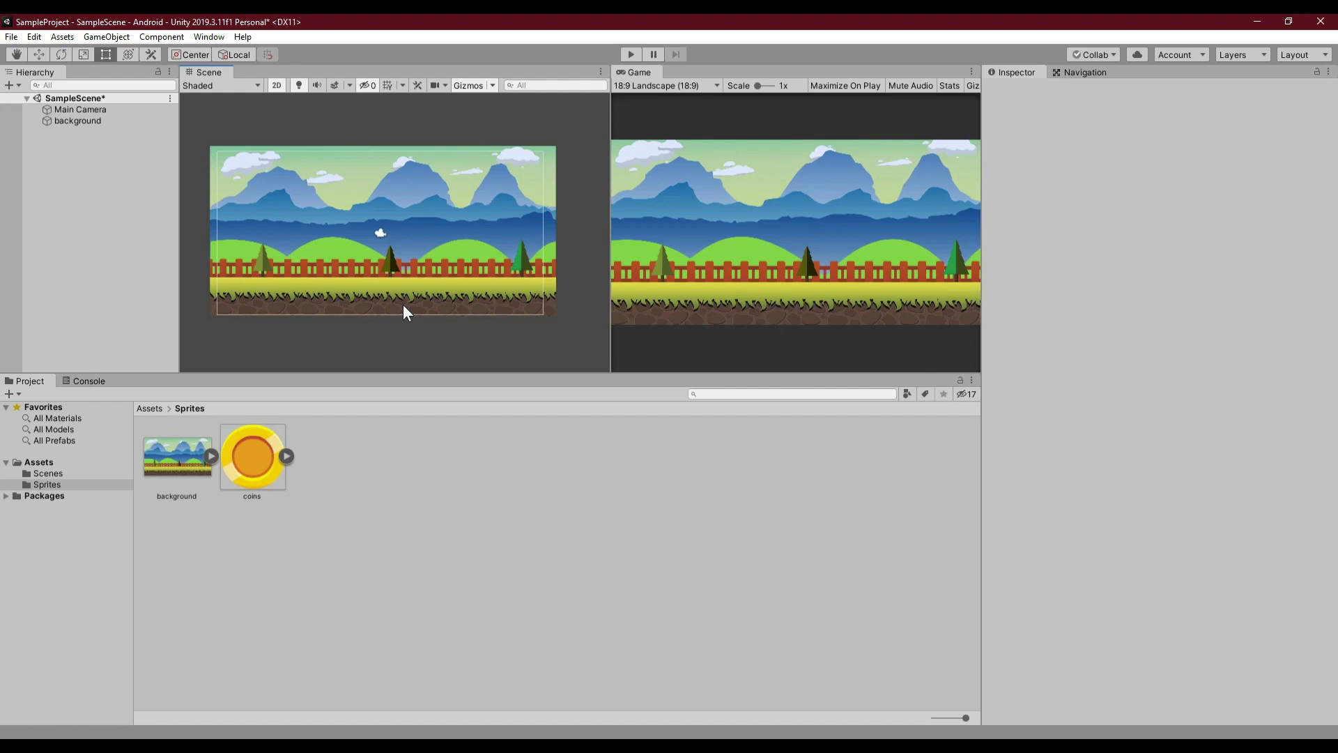
Step: Save the scene with File > Save
click(11, 36)
click(70, 185)
click(11, 37)
click(25, 85)
Step: Add the coins sprite to the scene at the origin and save the scene again
drag(253, 455, 106, 213)
drag(76, 149, 75, 150)
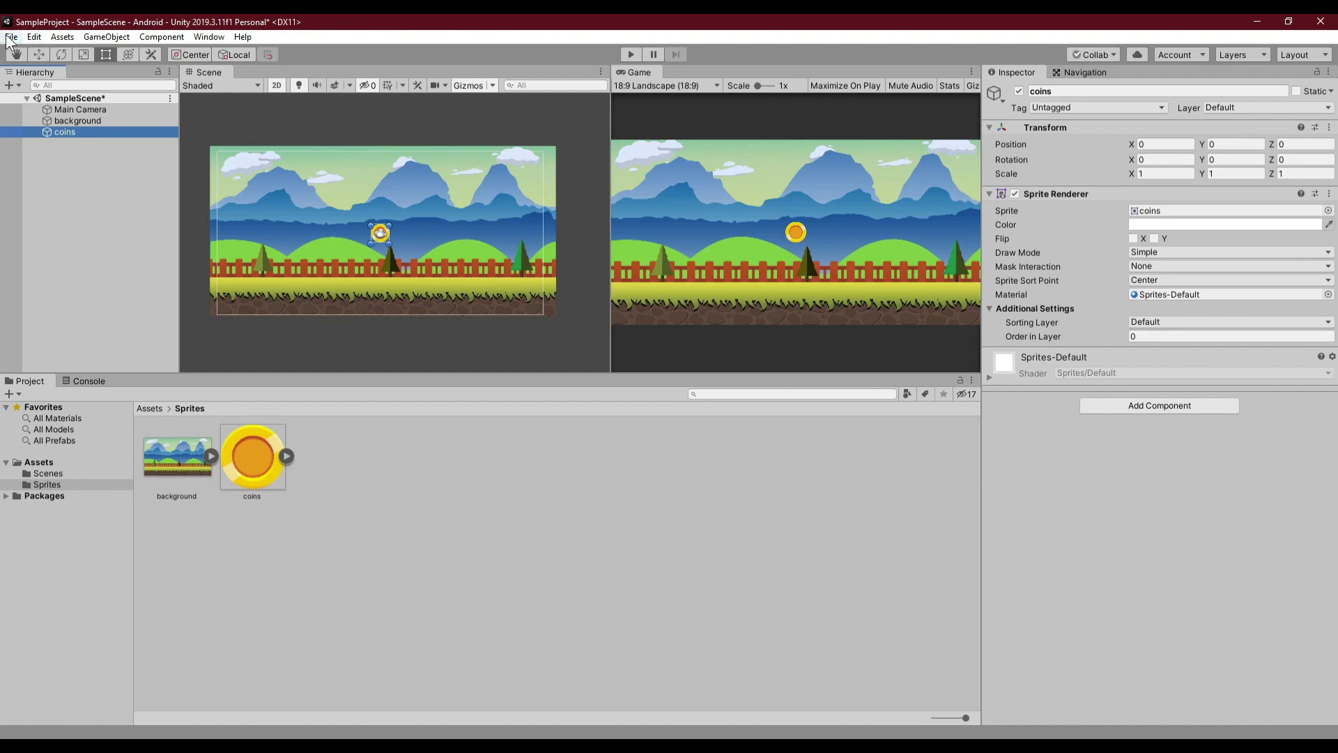
key(ctrl+s)
key(w)
click(277, 85)
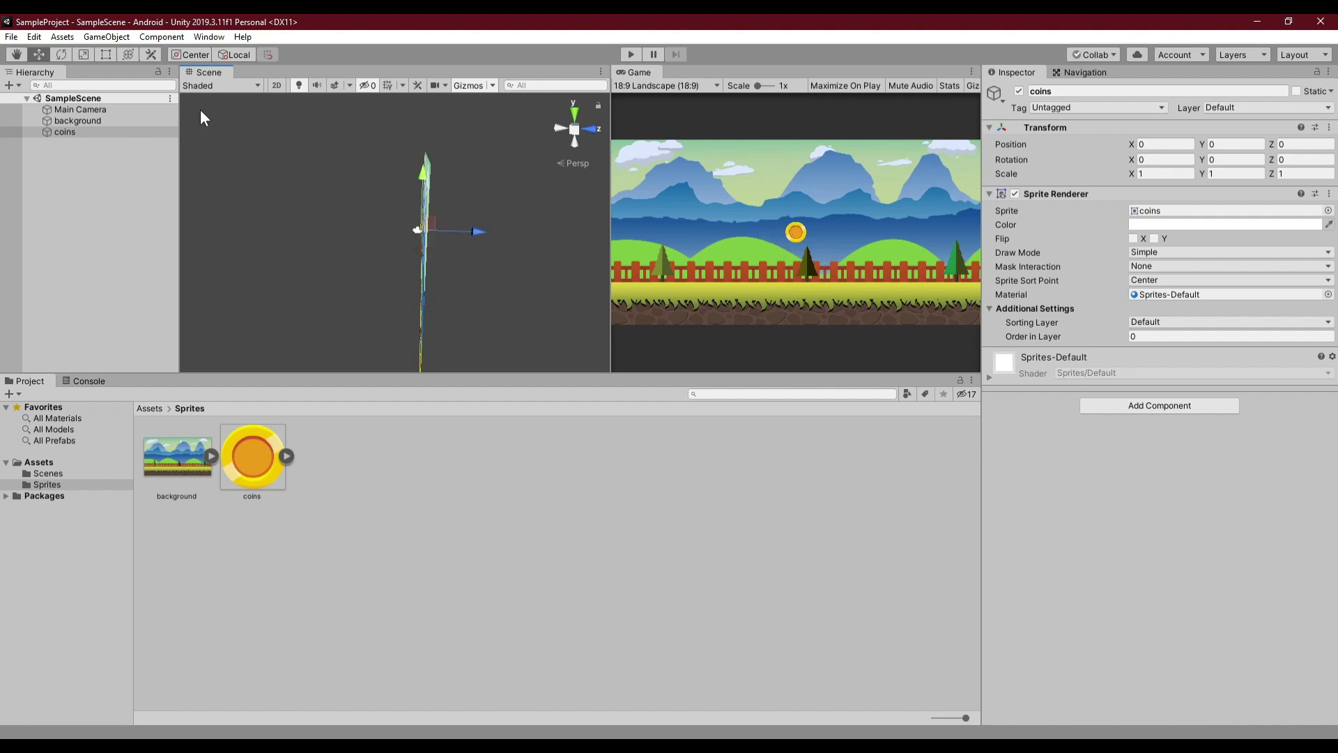
click(276, 85)
key(t)
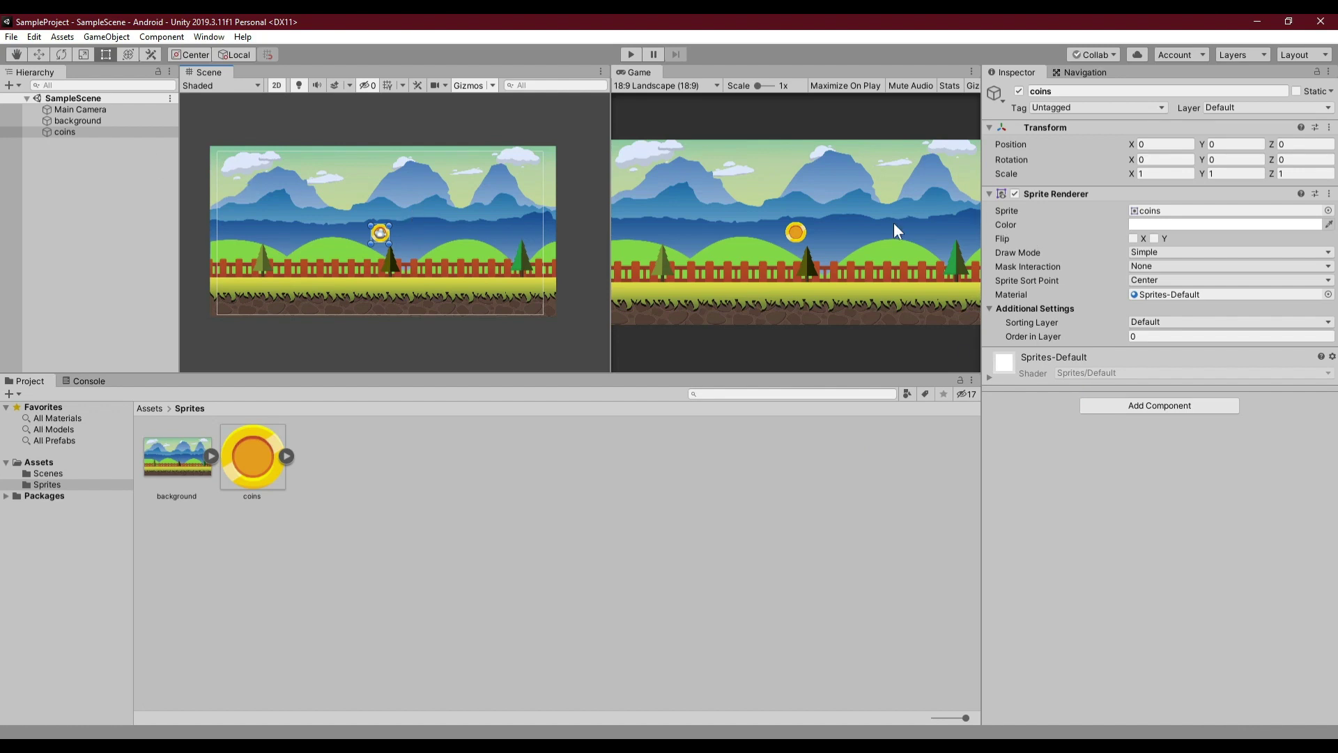
click(80, 121)
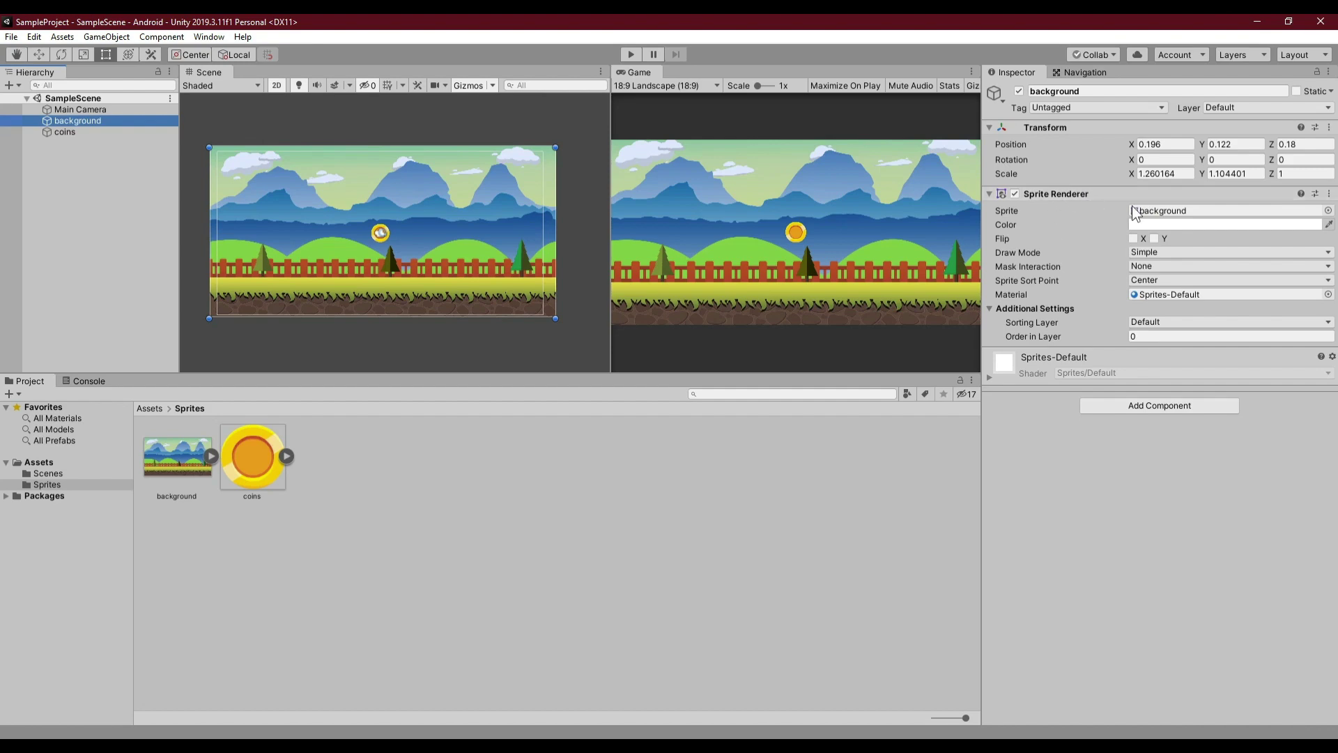
click(74, 132)
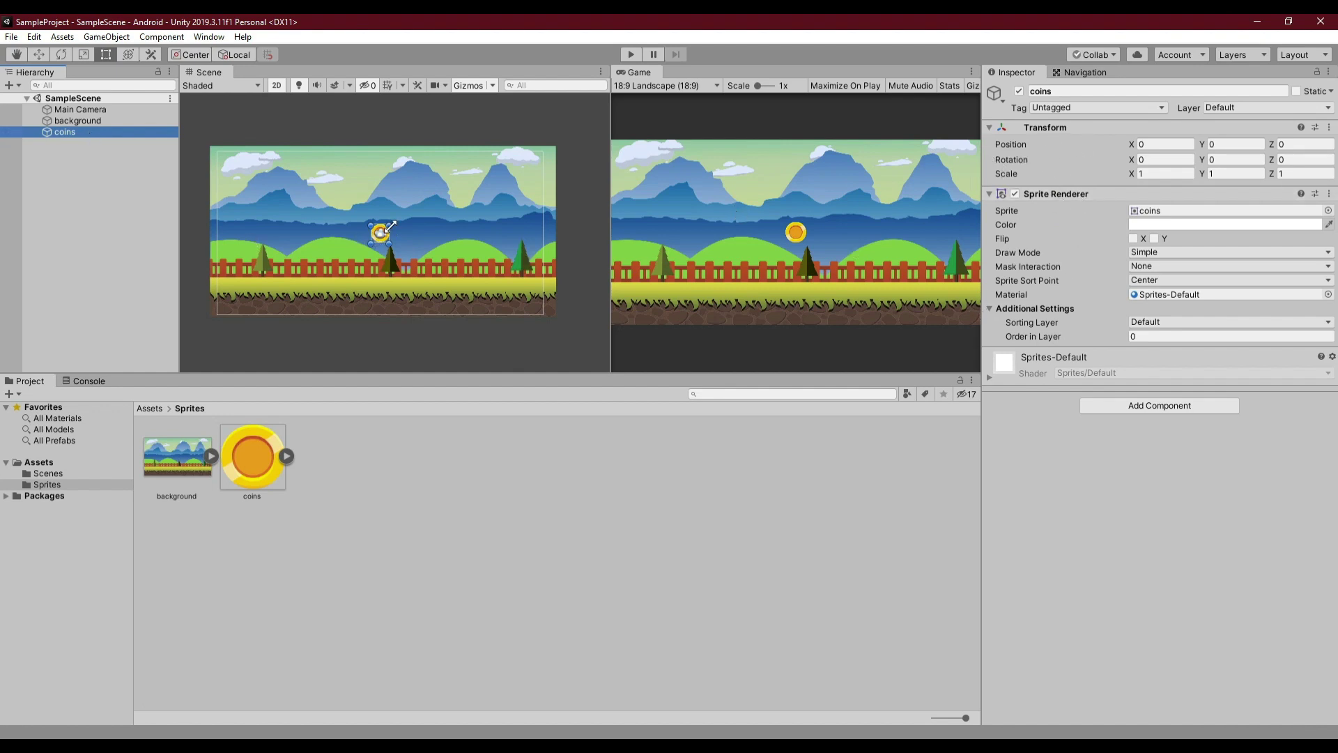
click(1136, 175)
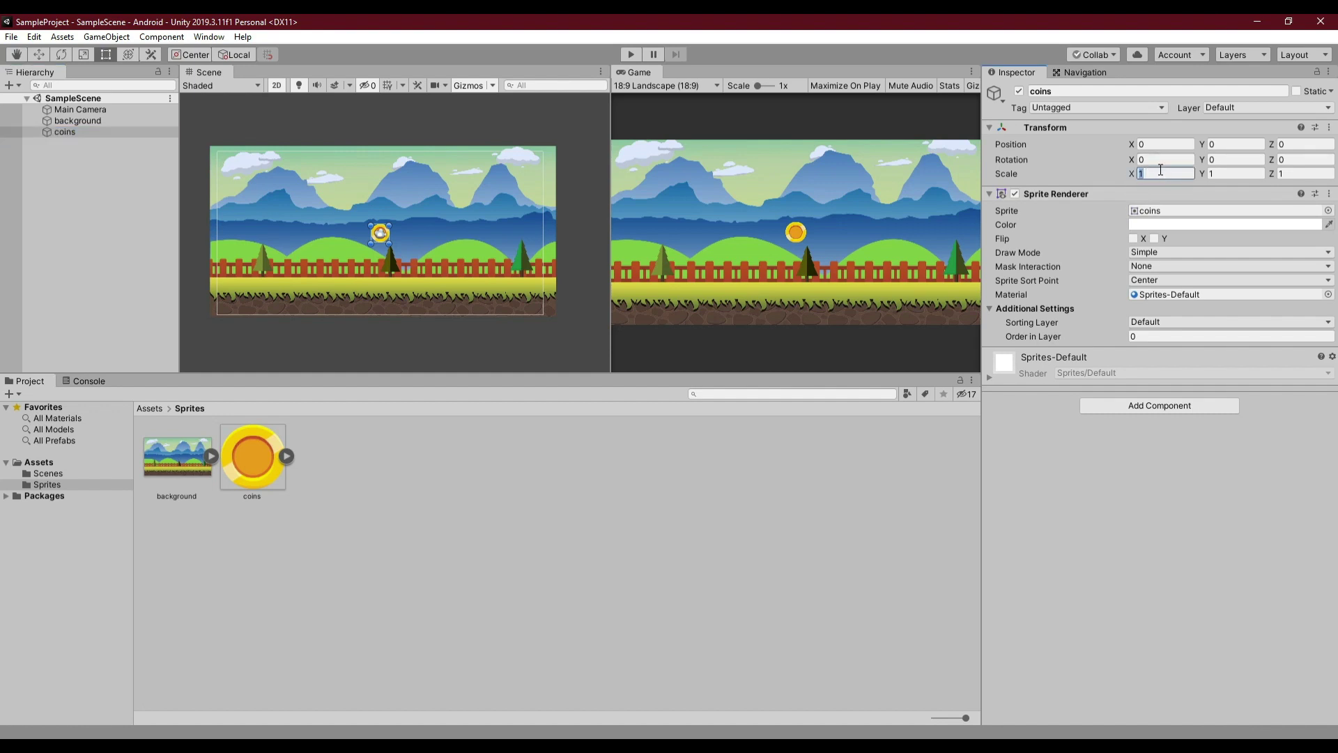
text(2)
click(1218, 173)
text(2)
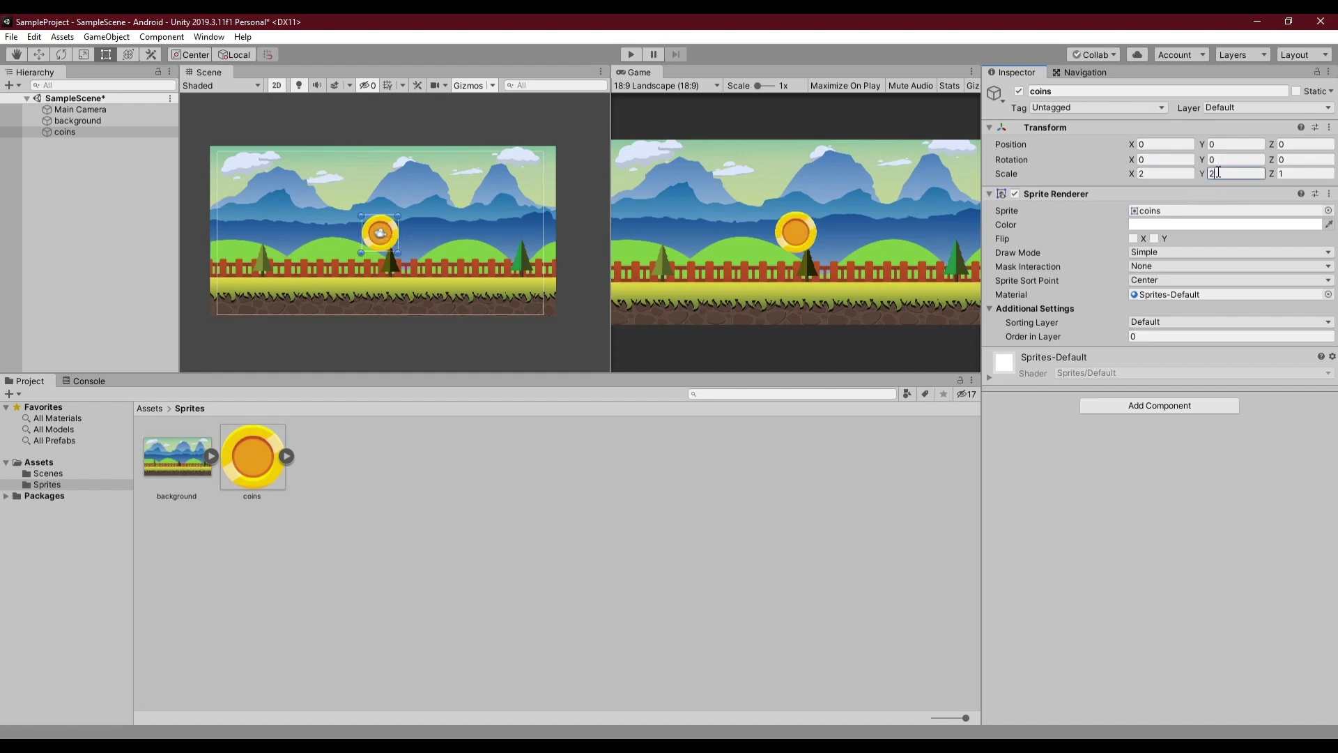
click(1299, 174)
click(1175, 173)
text(1)
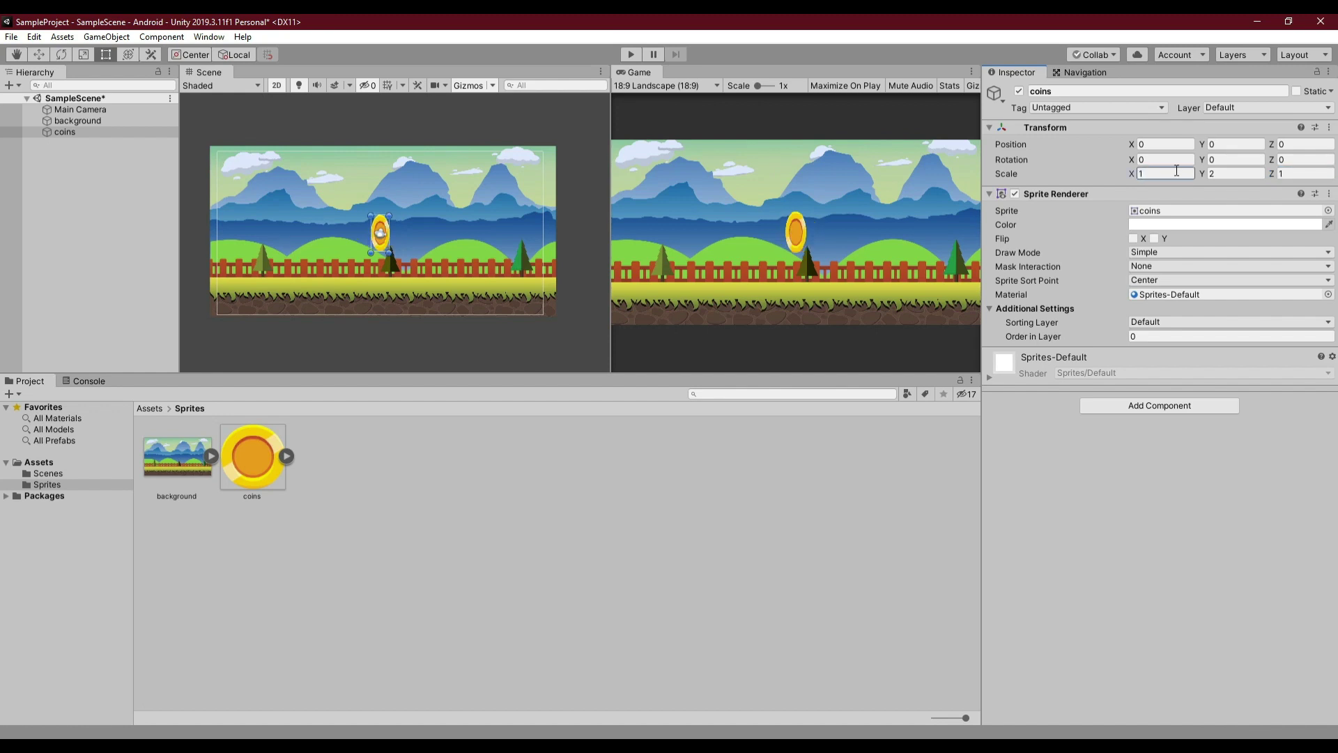
click(1234, 176)
text(1)
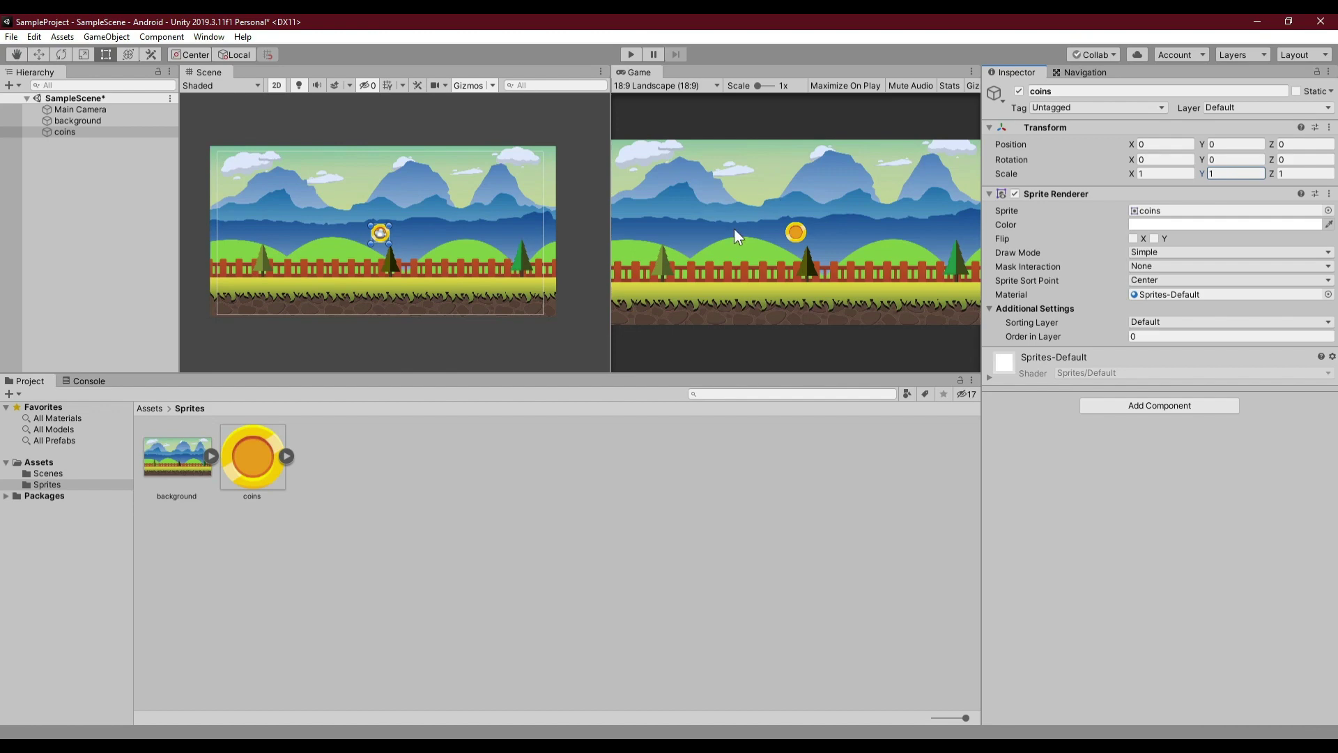
click(1145, 160)
text(15)
drag(1140, 161, 1136, 157)
text(0)
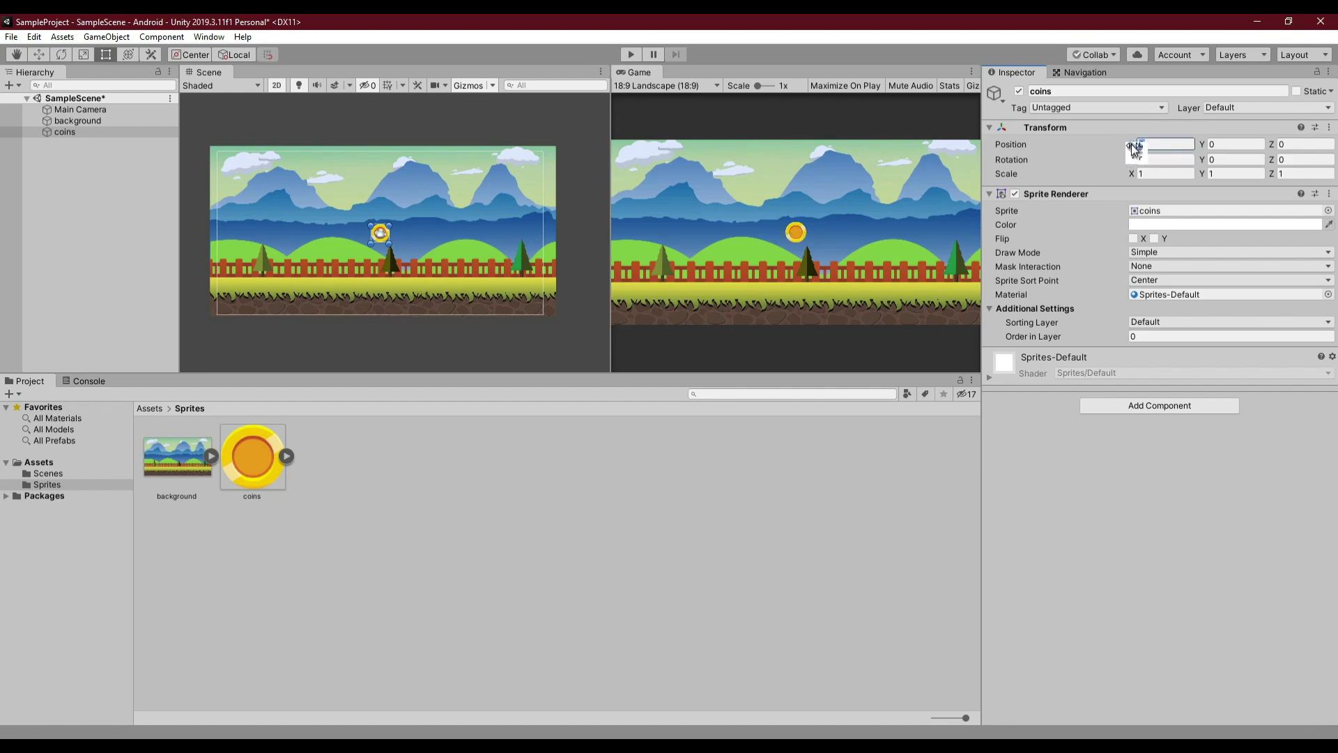
drag(1134, 147, 1103, 143)
mouse_move(1188, 160)
mouse_down()
mouse_move(1151, 149)
mouse_move(1191, 143)
mouse_up()
click(1173, 148)
text(0)
click(1245, 143)
text(0)
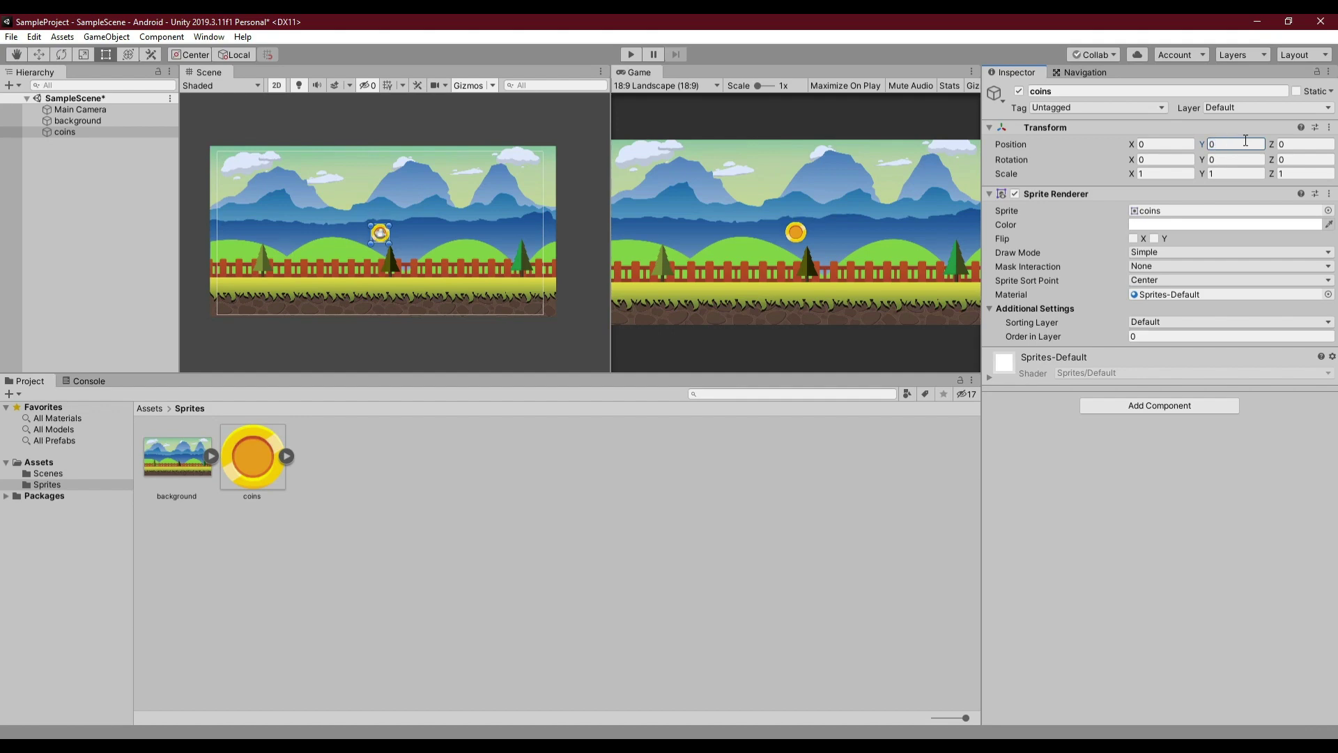
click(504, 502)
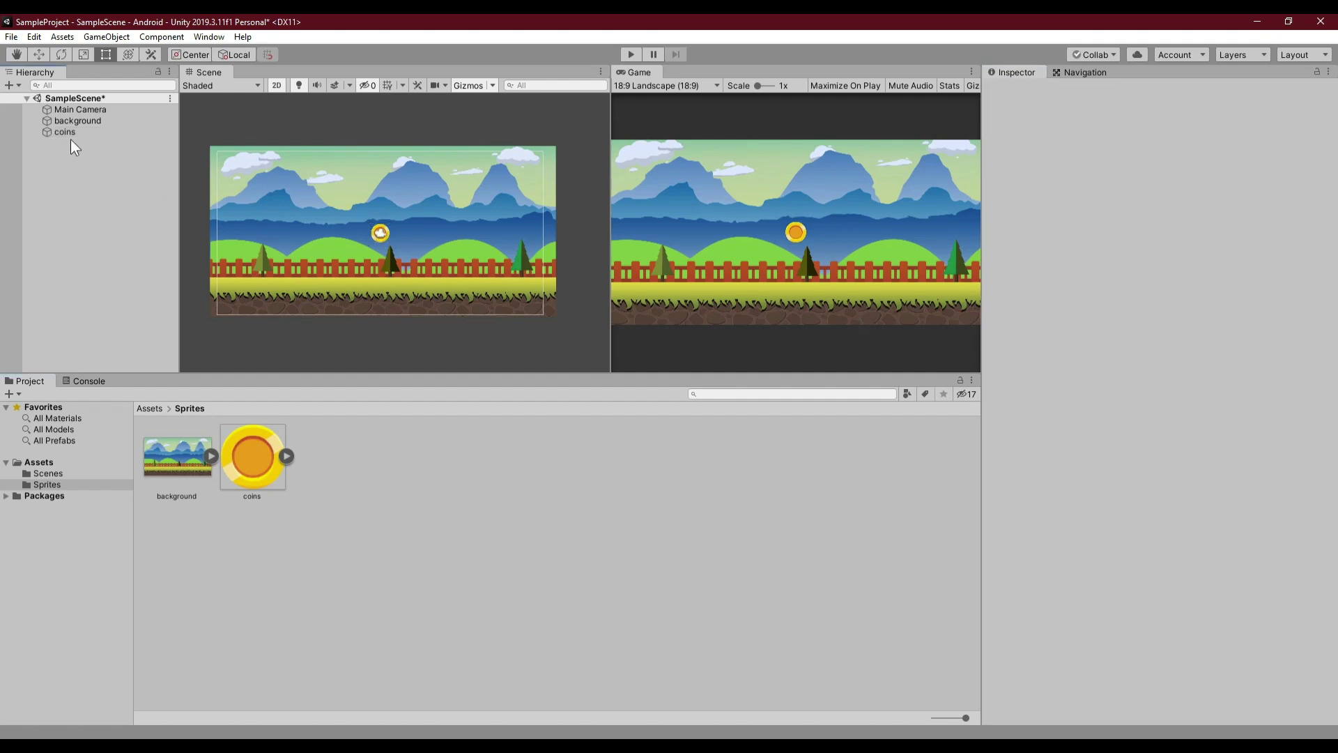
click(77, 121)
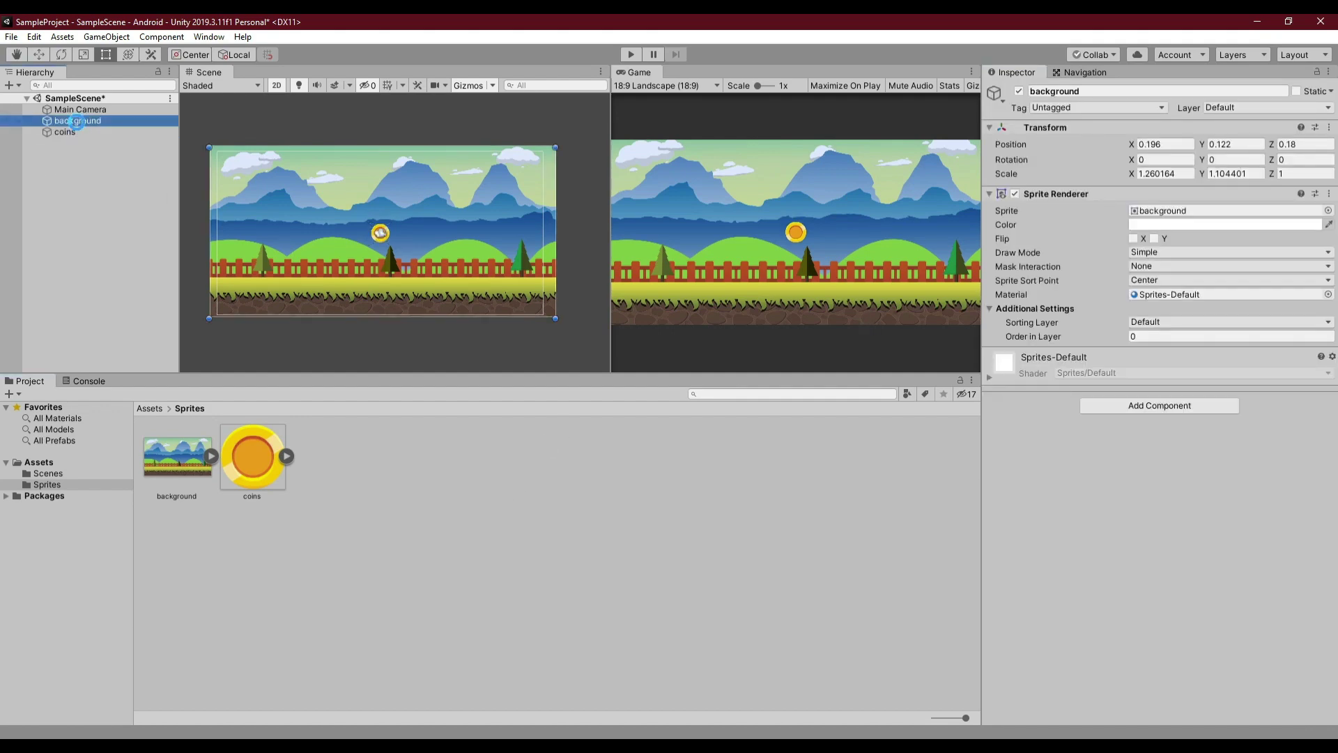
key(ctrl+s)
click(78, 208)
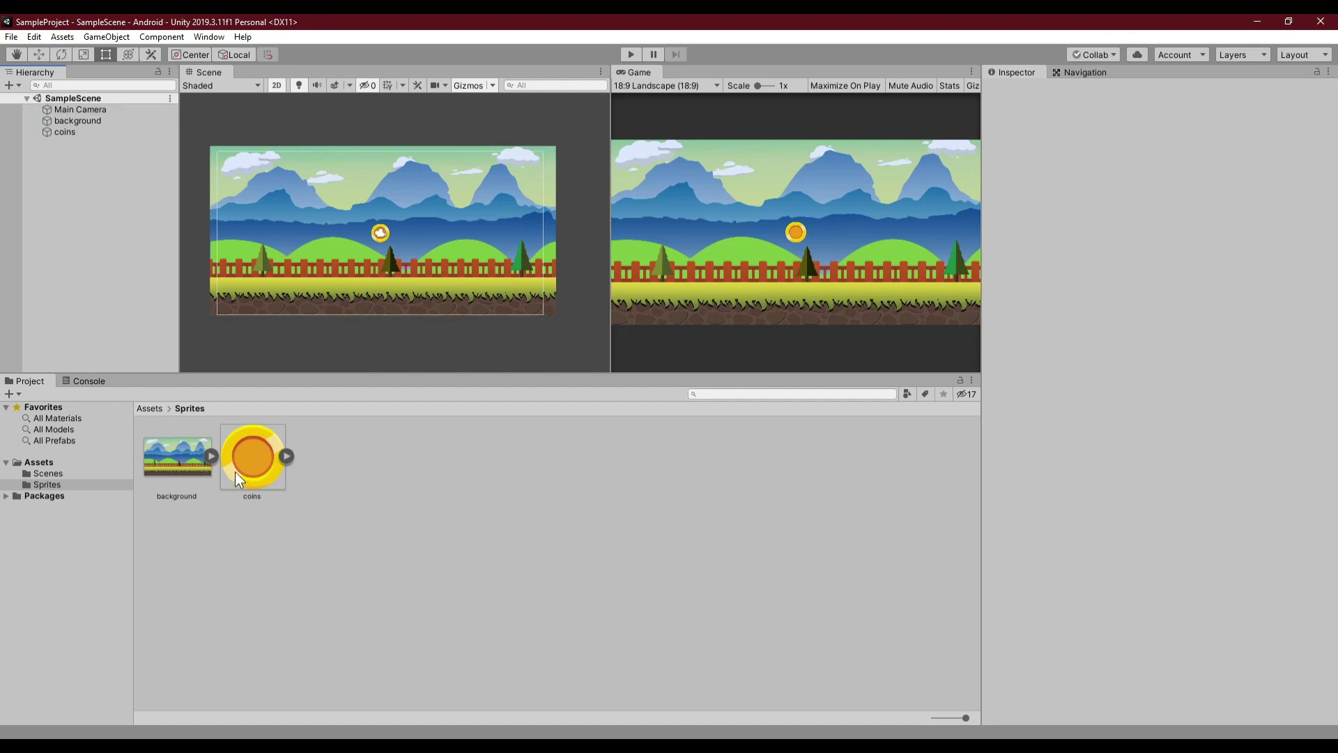
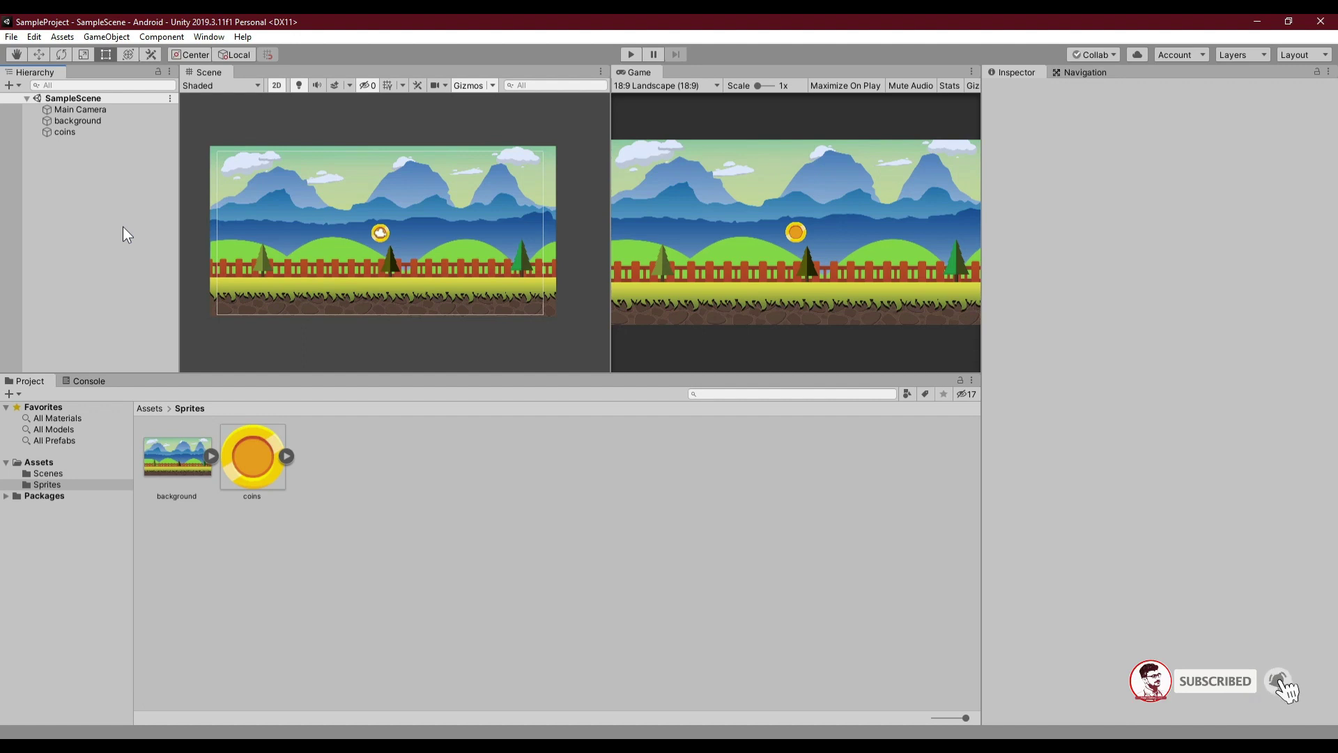
Step: Play the scene in the Game view maximized, then stop playback
click(801, 232)
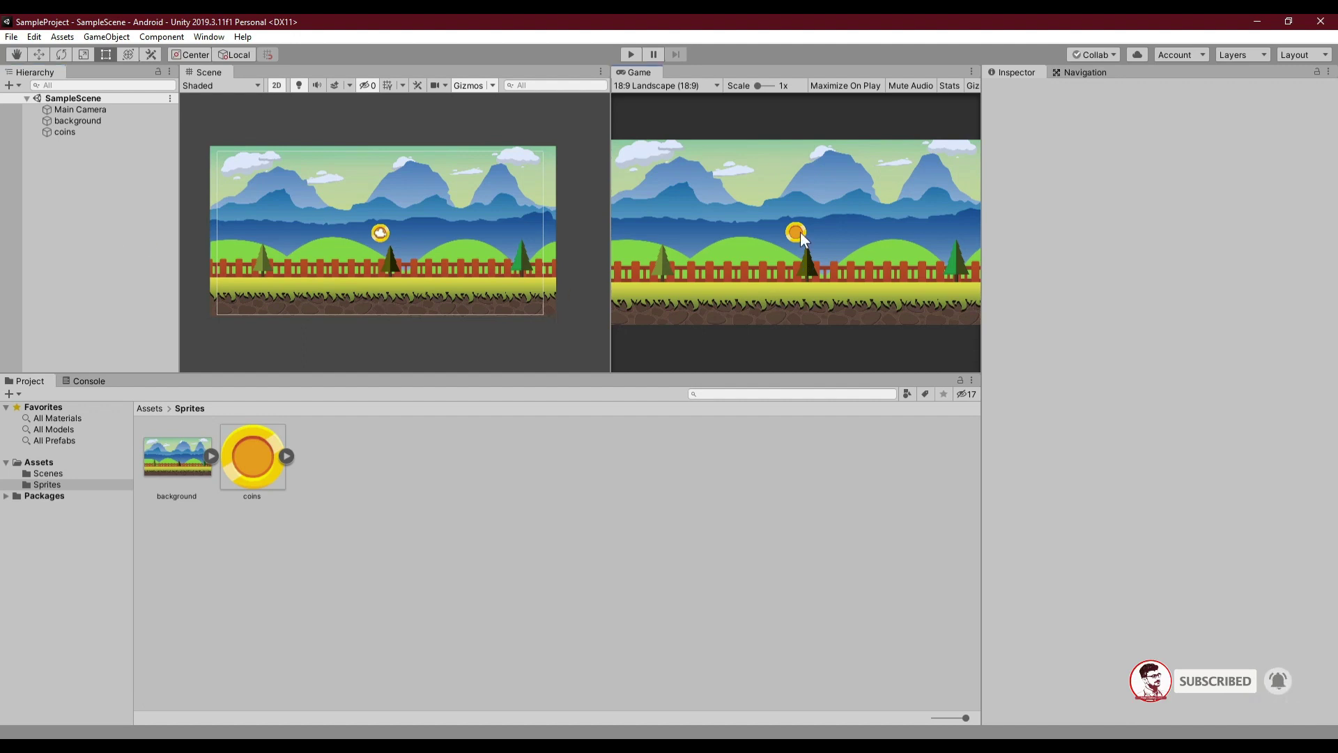
click(633, 54)
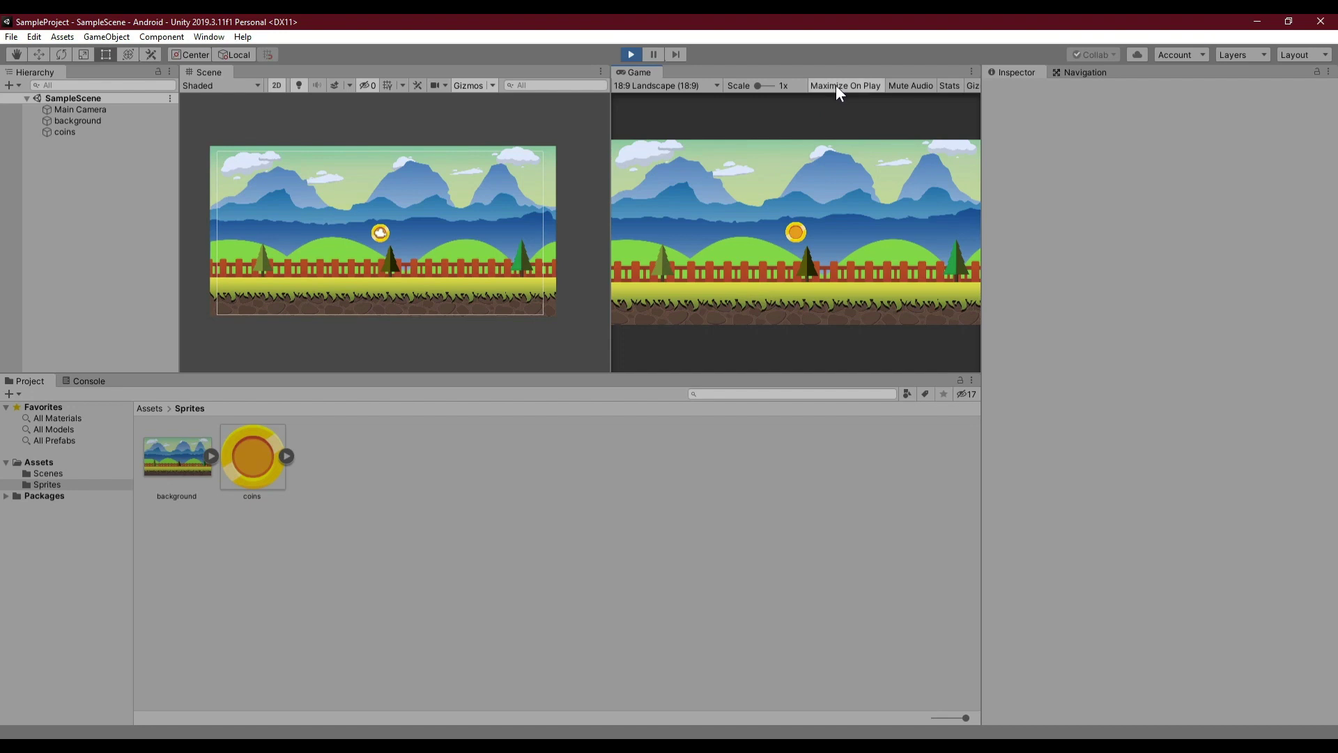
click(631, 55)
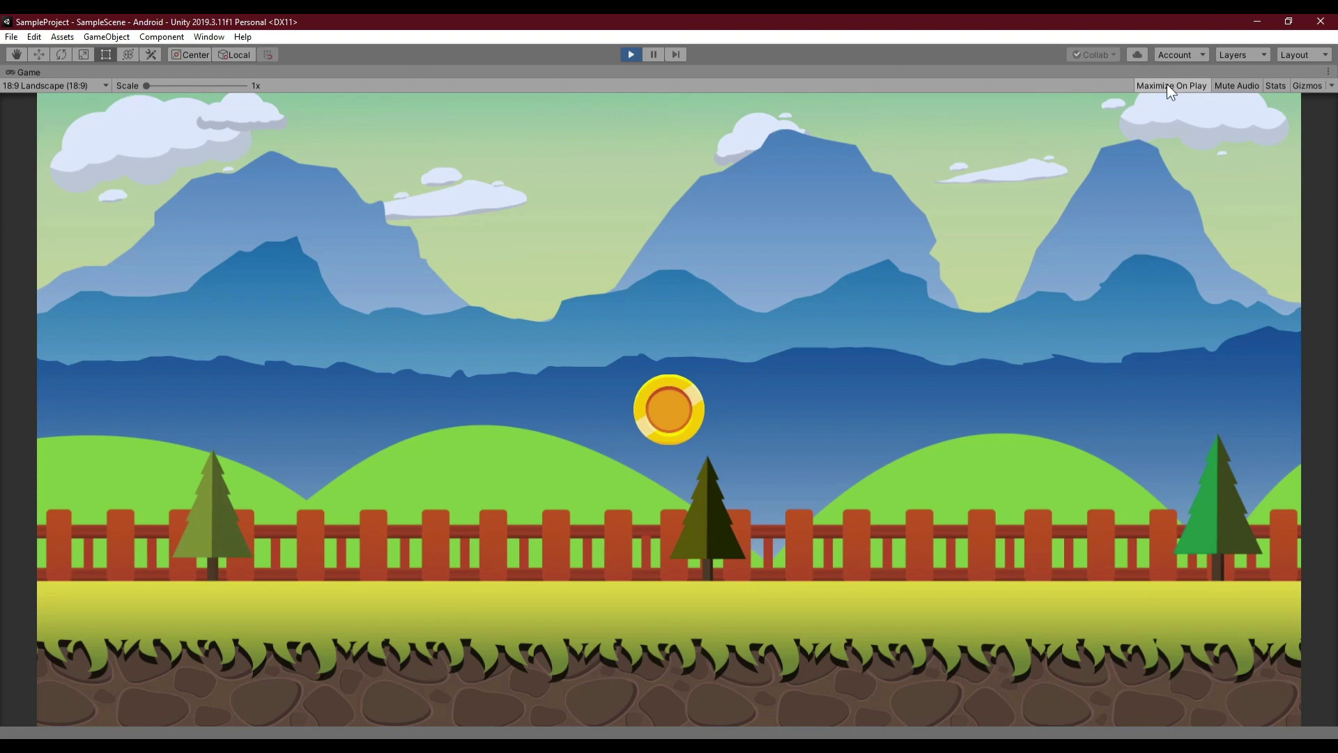
click(630, 55)
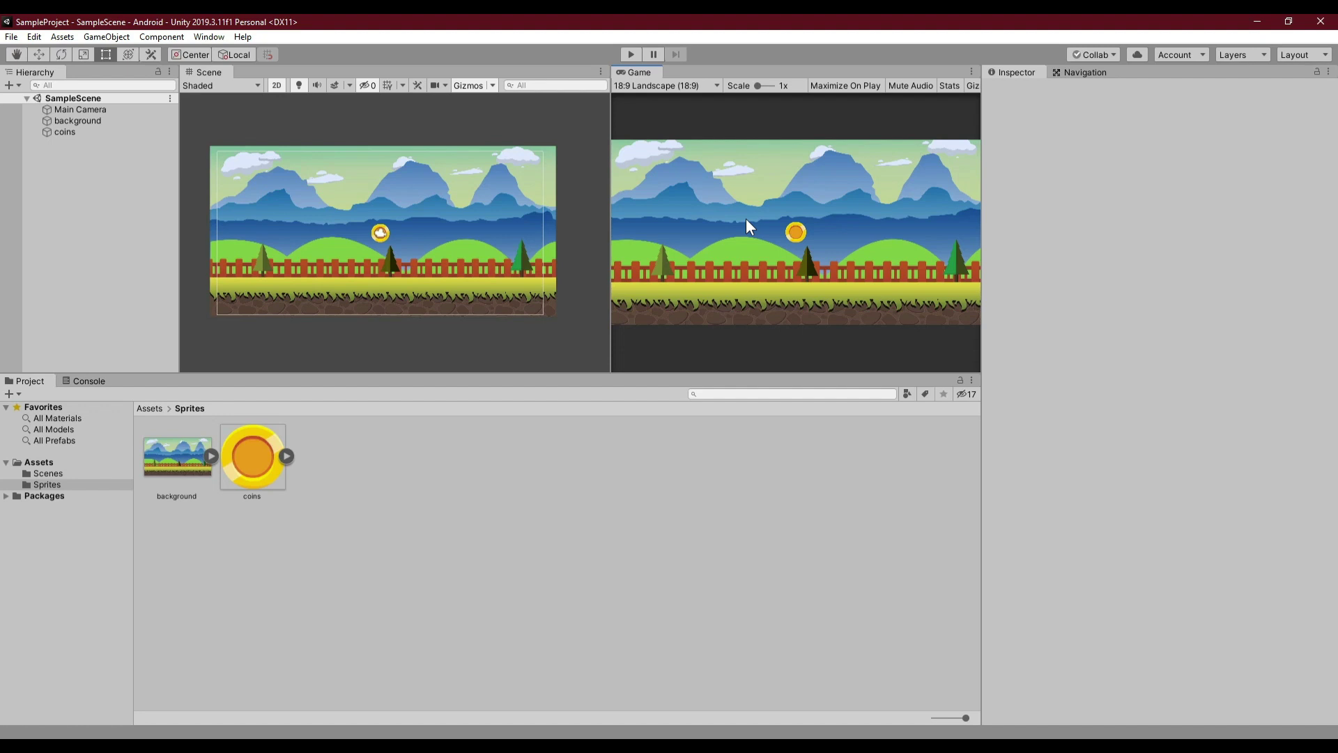
click(471, 582)
Step: In Preferences > External Tools, try Visual Studio Code, then revert to Visual Studio 2019 (Community)
click(10, 37)
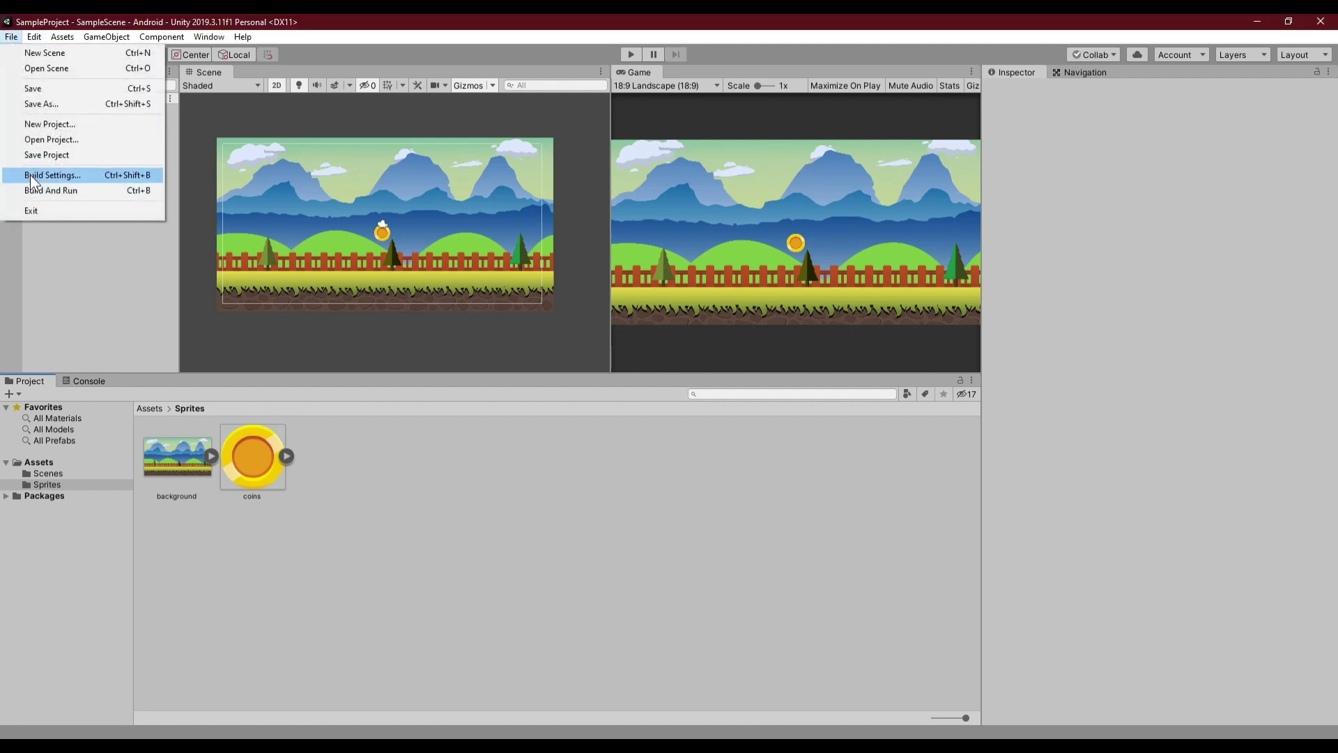
mouse_move(35, 38)
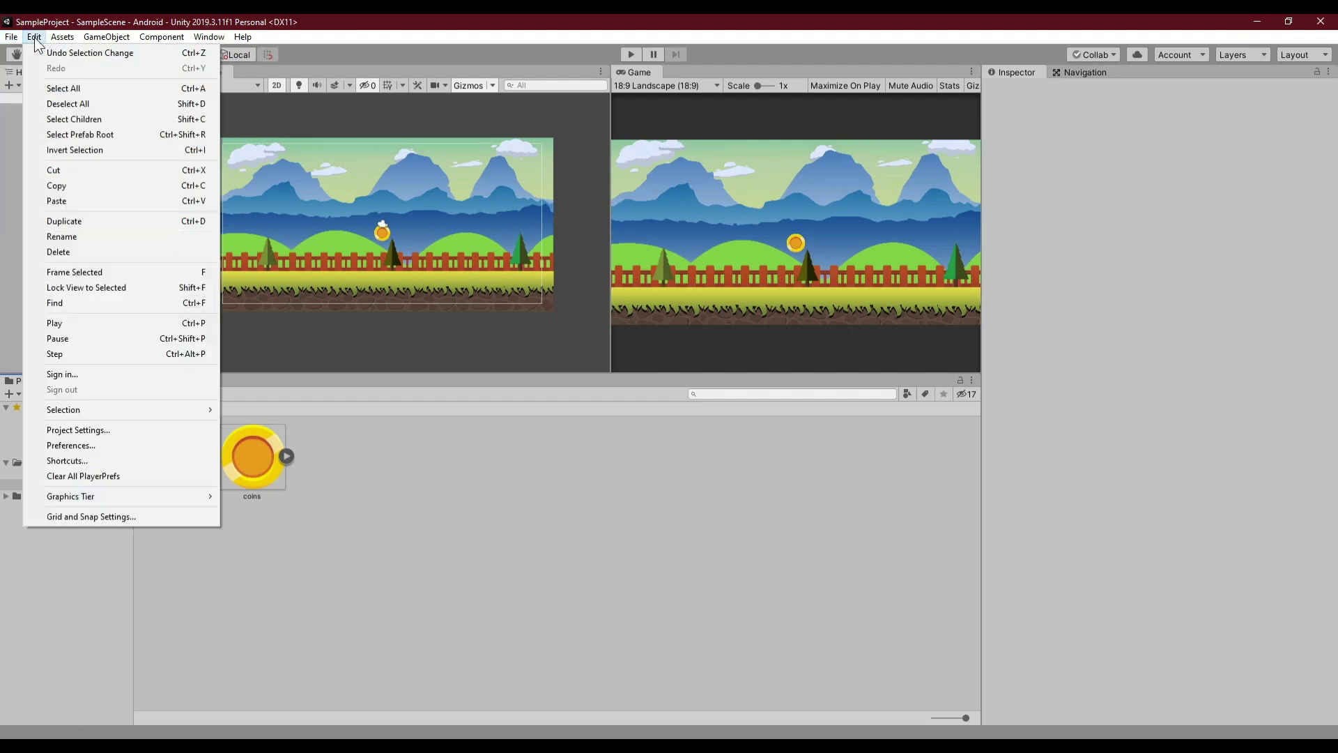
click(59, 446)
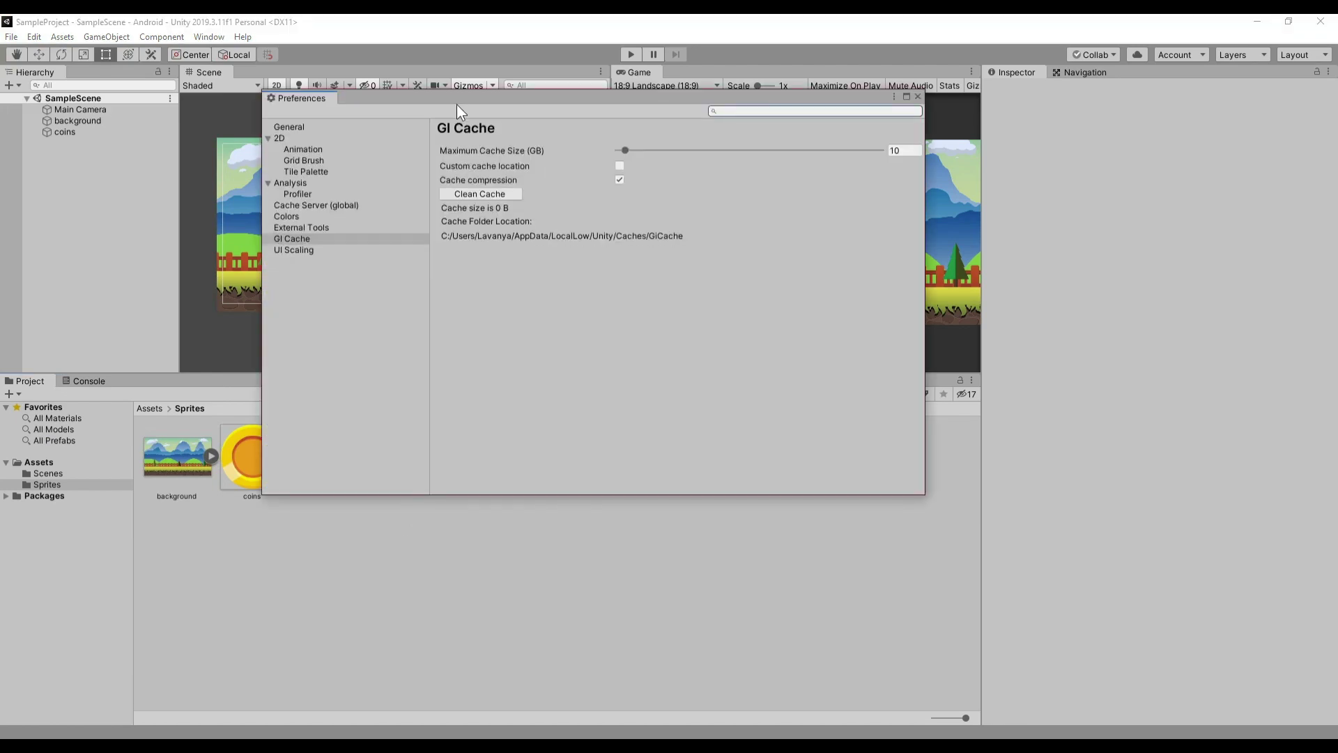
drag(457, 104, 446, 131)
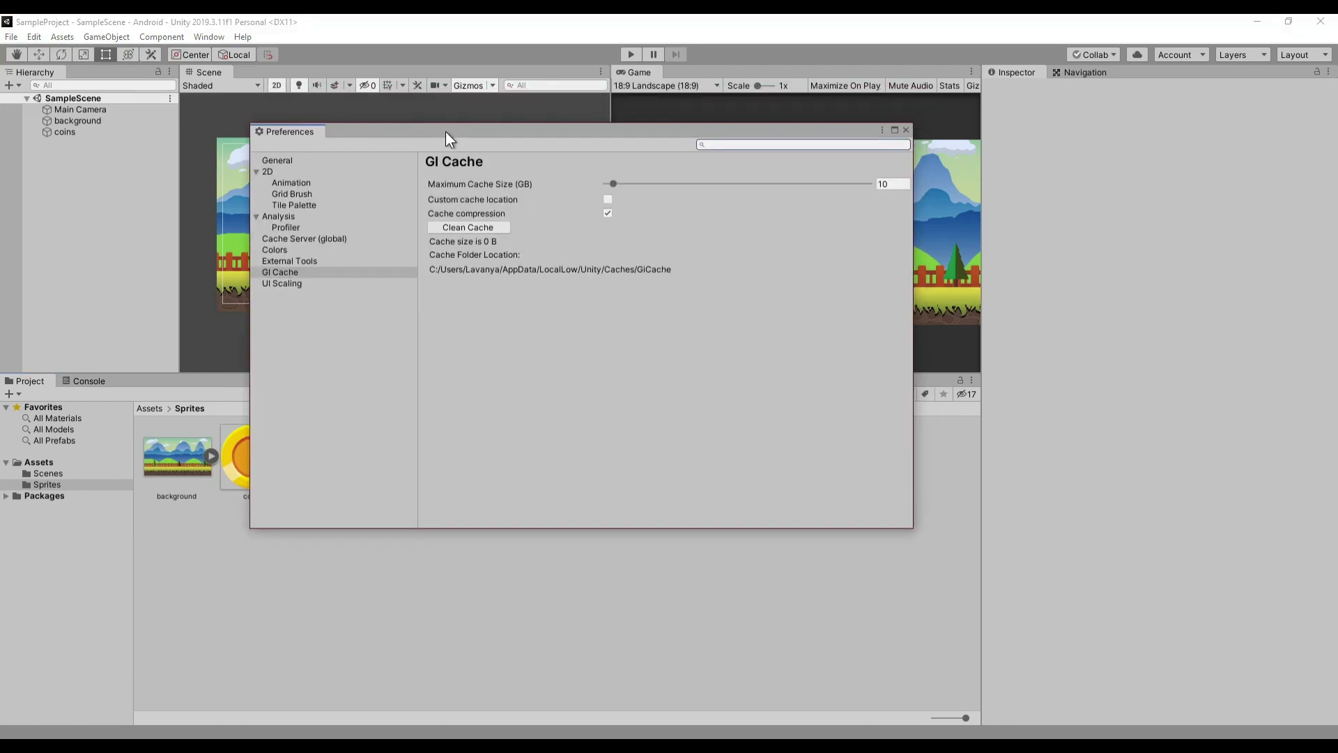
click(292, 262)
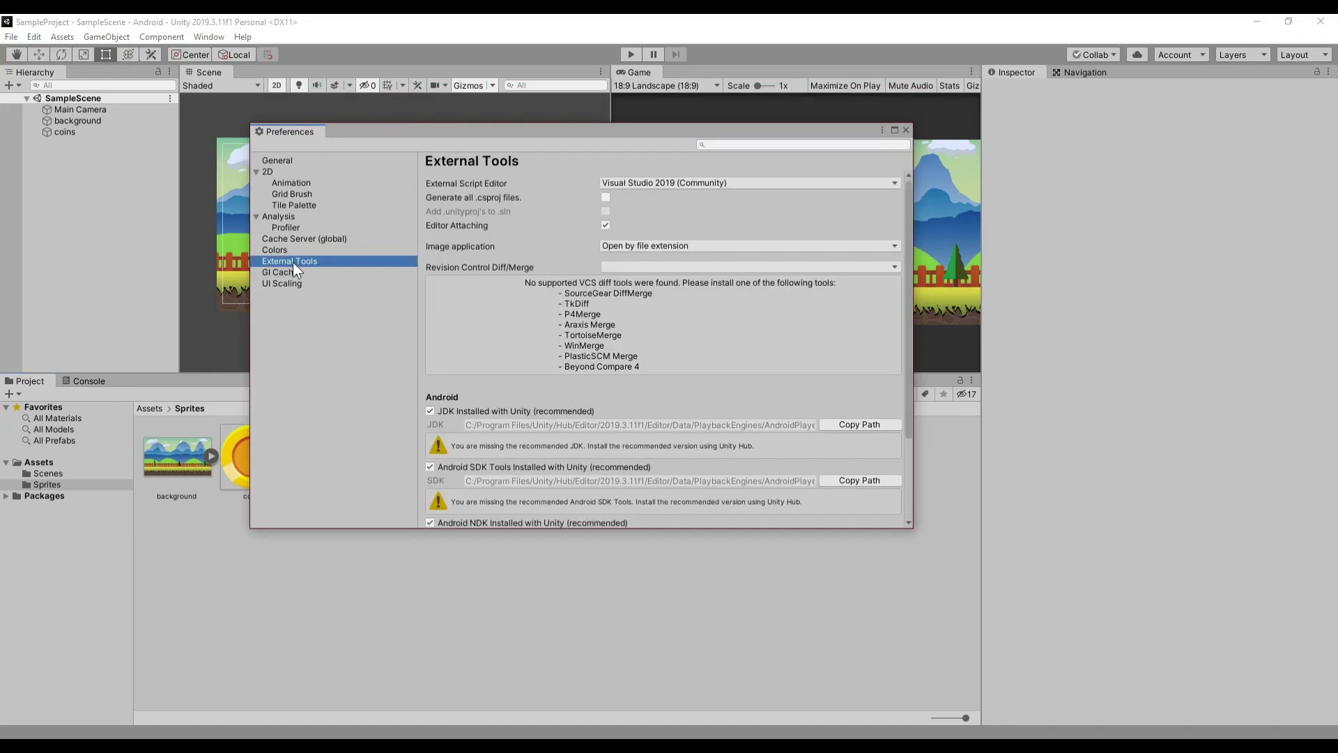
click(705, 185)
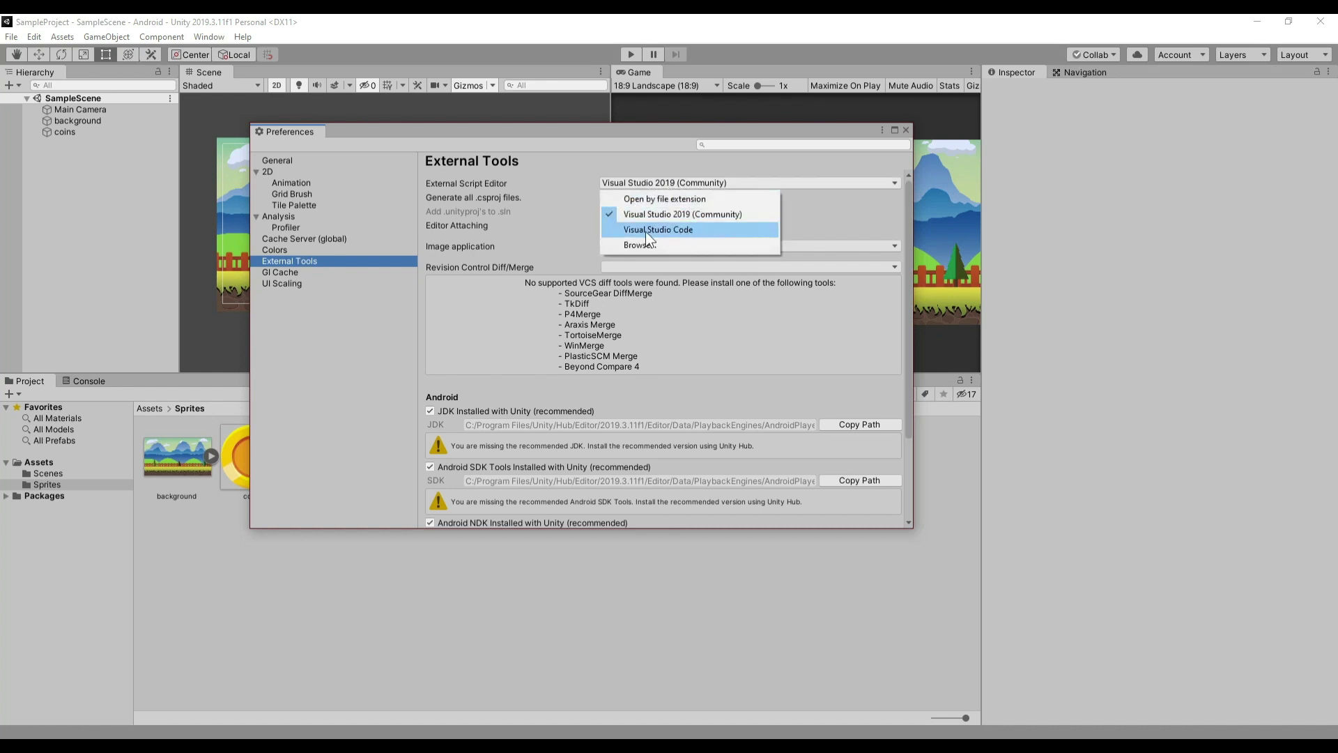
click(689, 231)
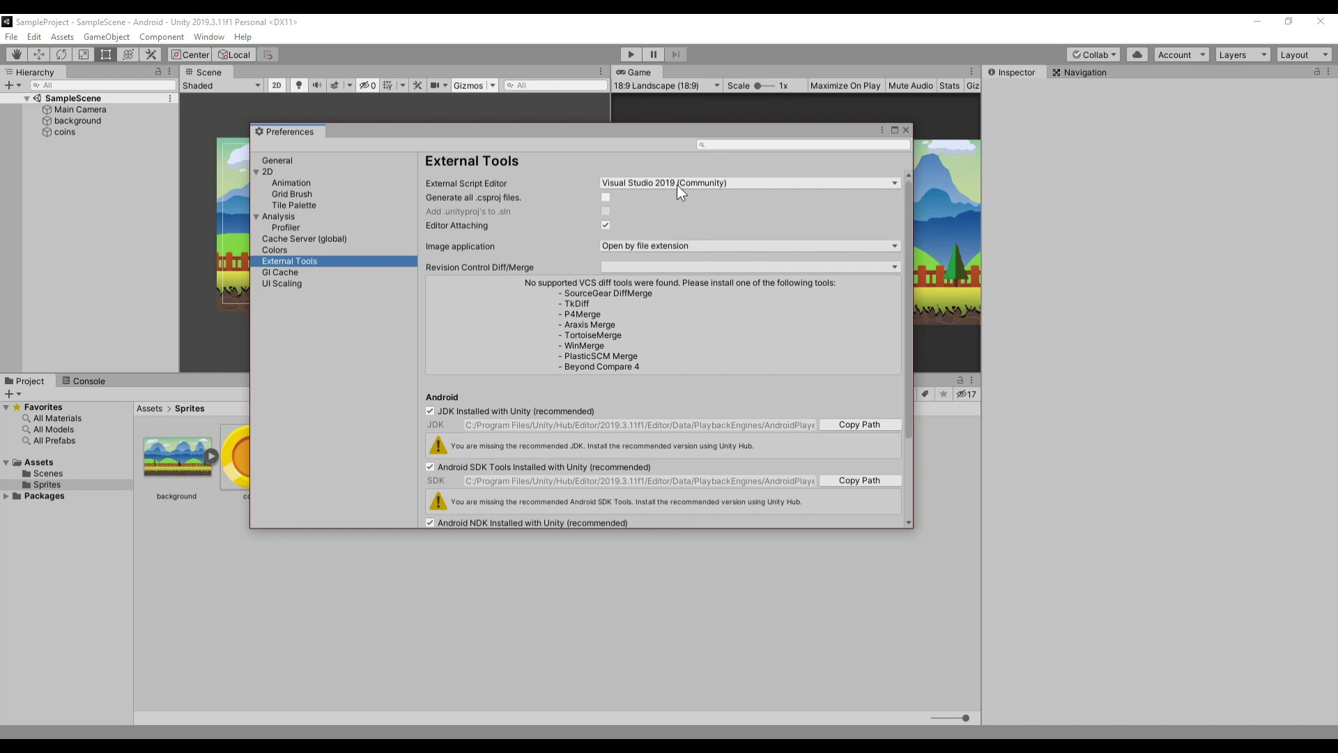
click(676, 184)
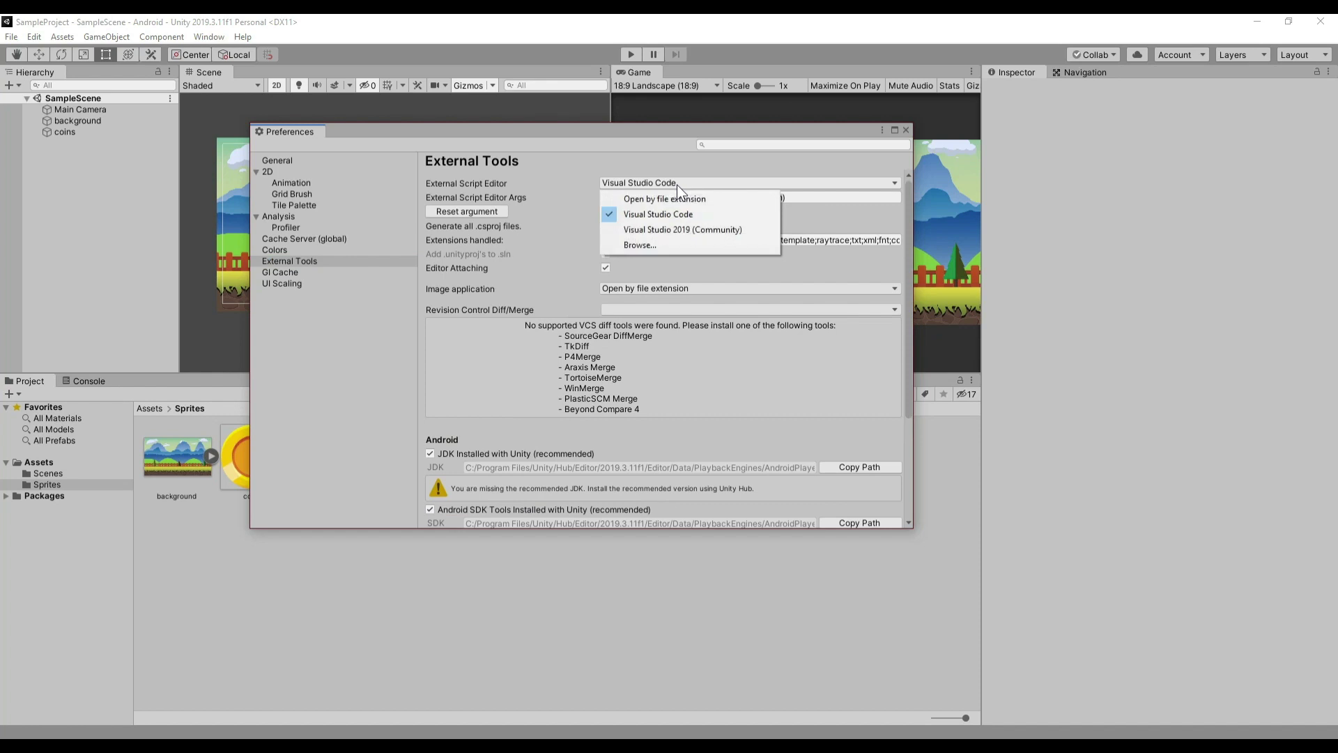
click(680, 232)
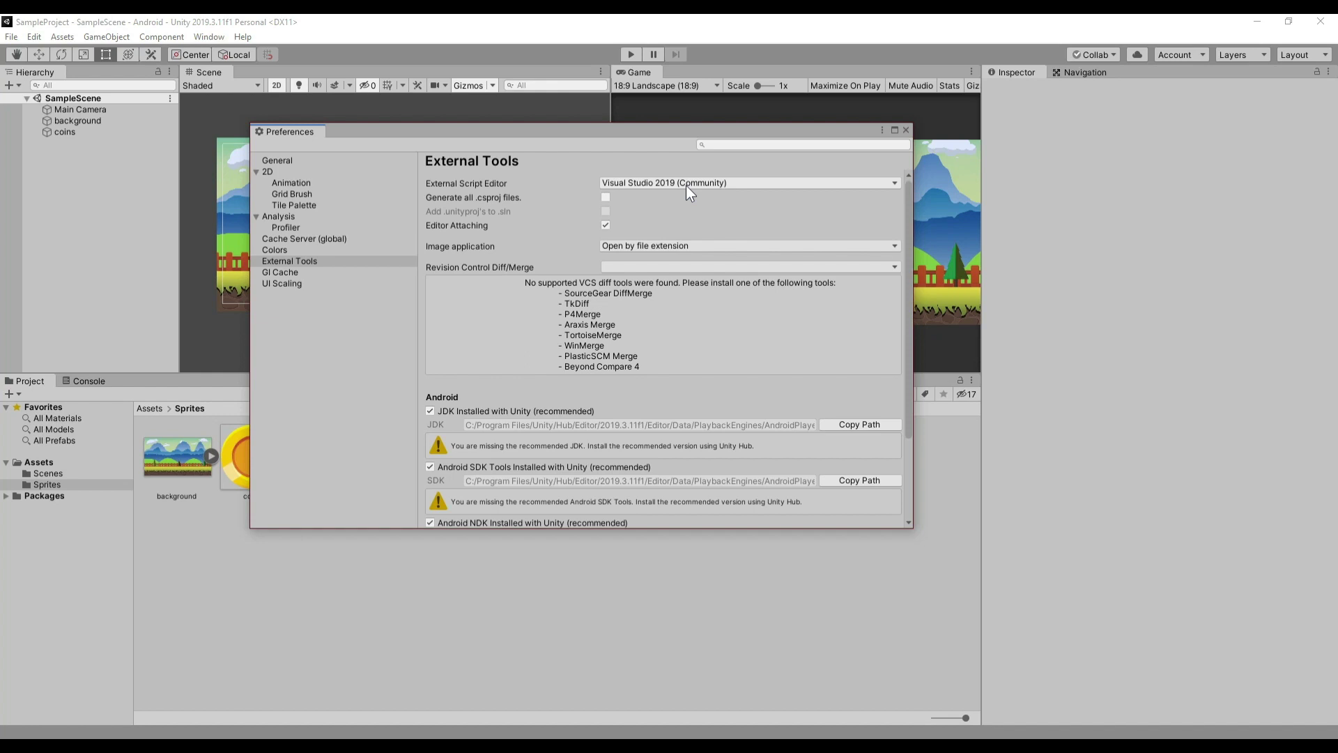
click(905, 130)
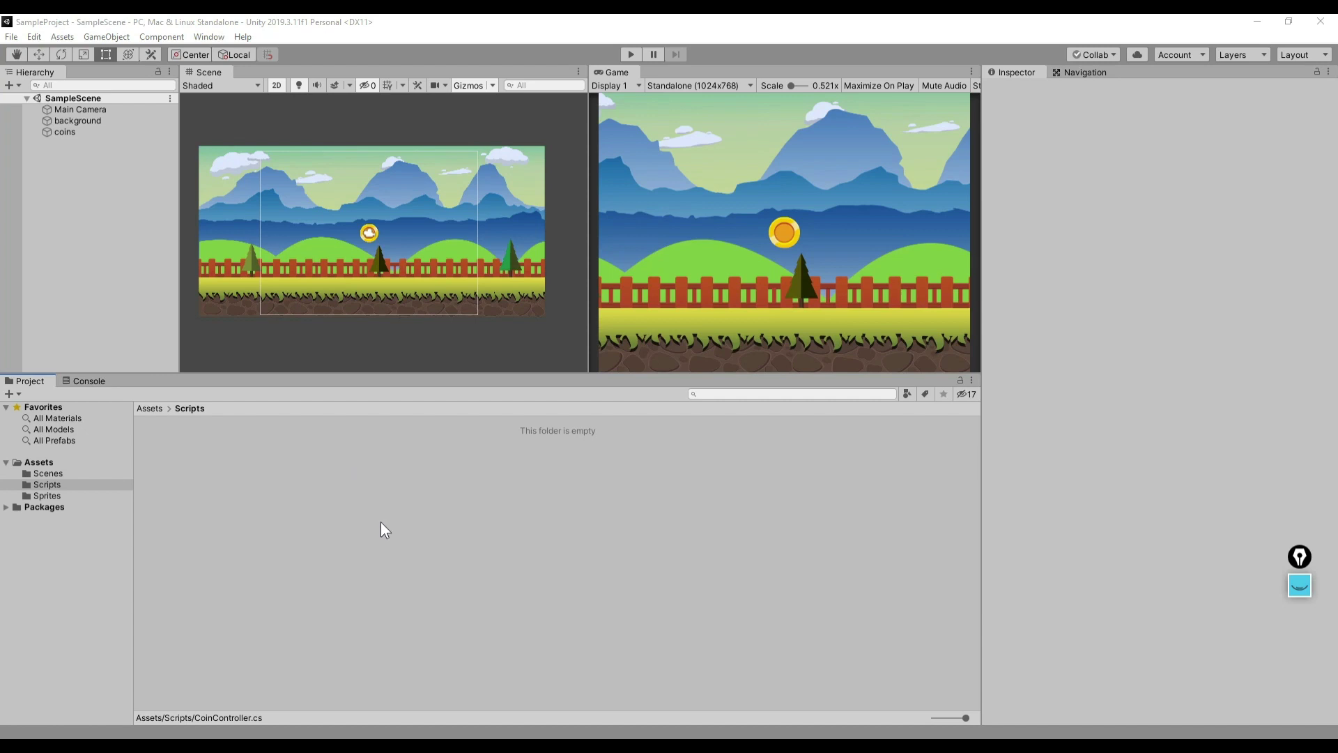
Step: Browse the Assets folder to the empty Scripts folder without creating anything
click(64, 132)
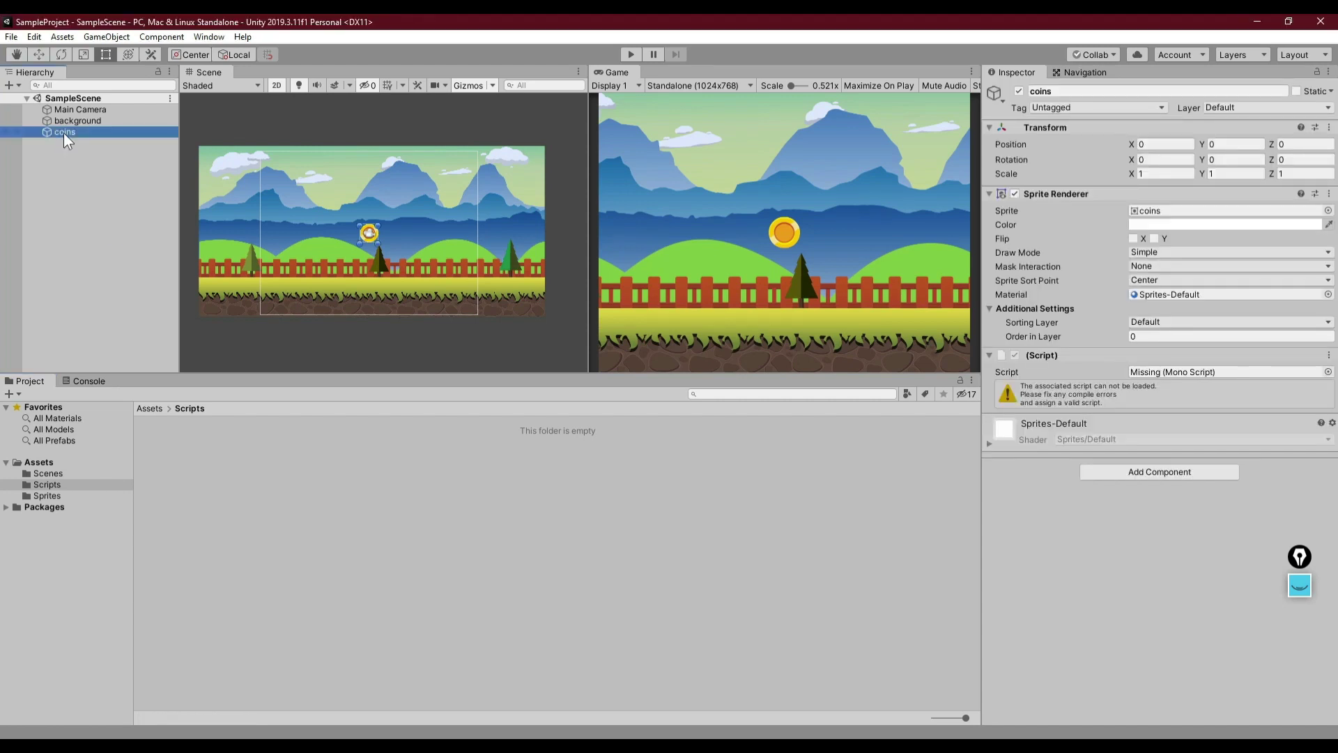
click(37, 463)
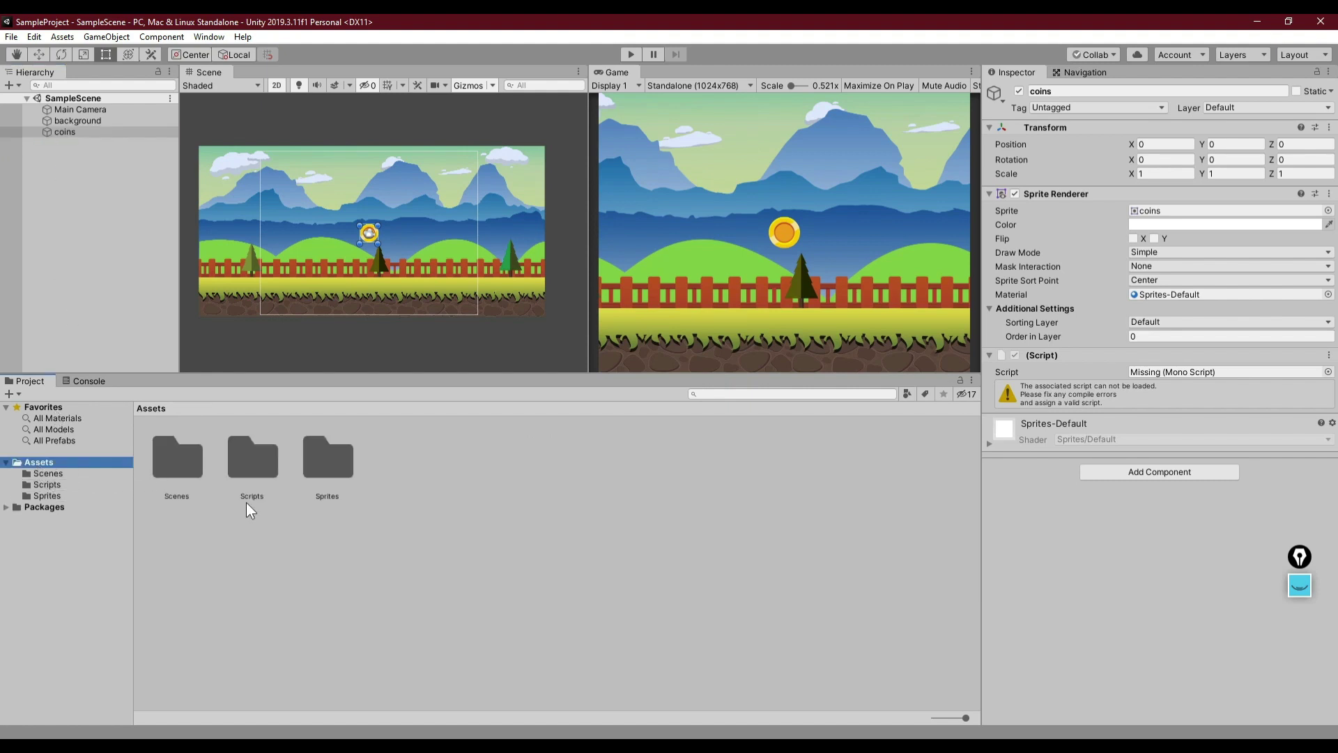
click(252, 464)
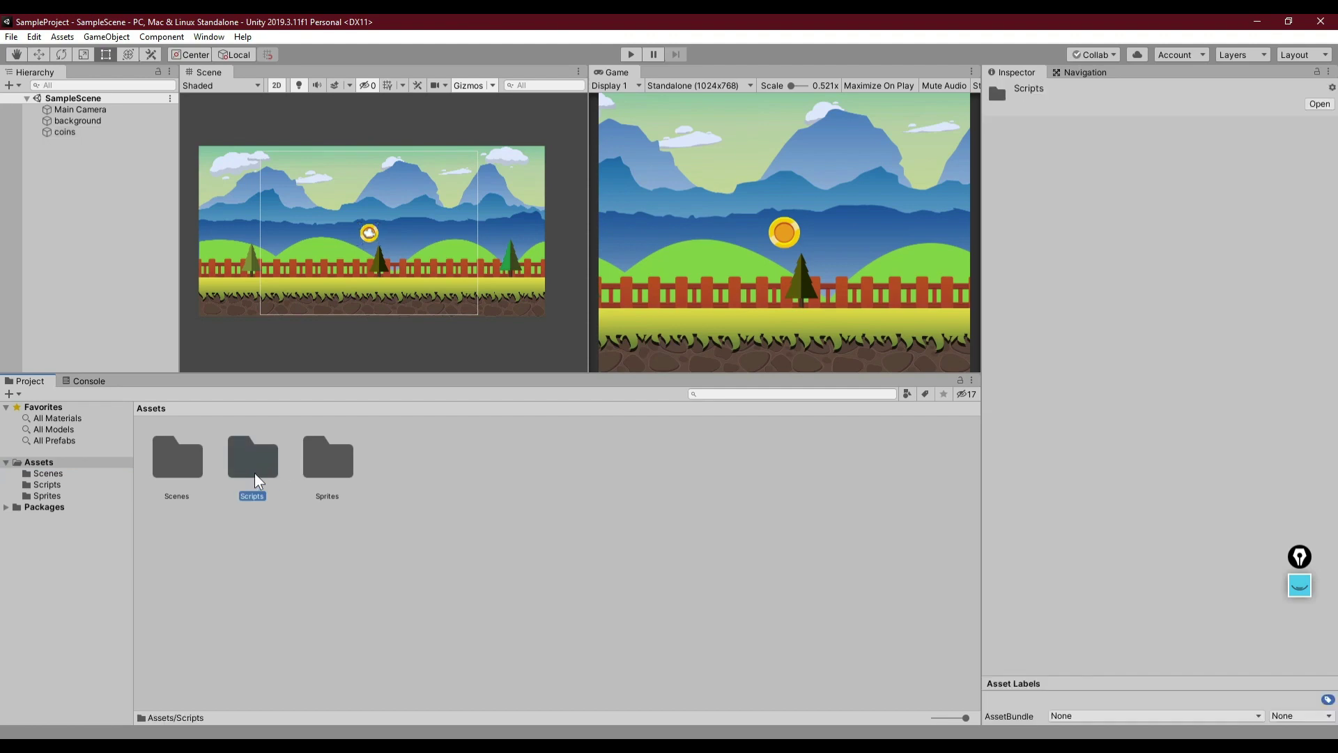
right_click(410, 554)
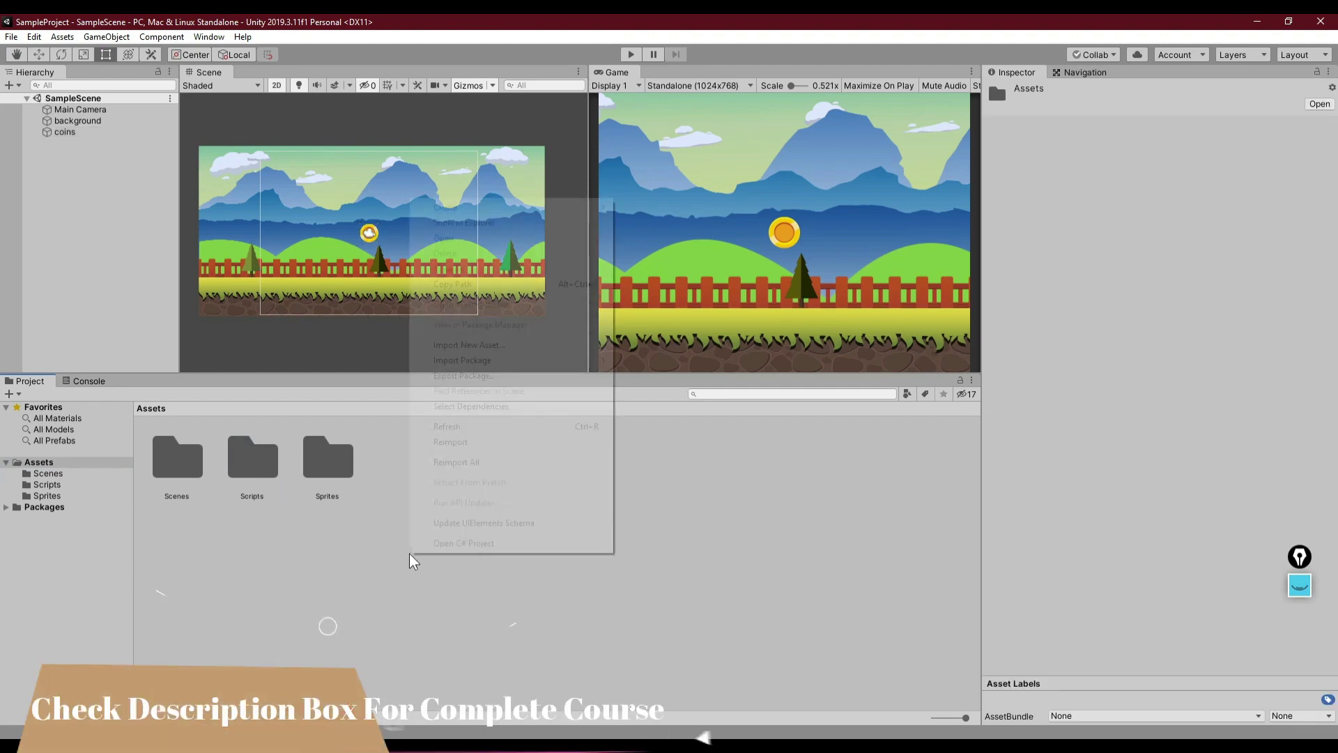
click(310, 564)
right_click(310, 564)
mouse_move(421, 211)
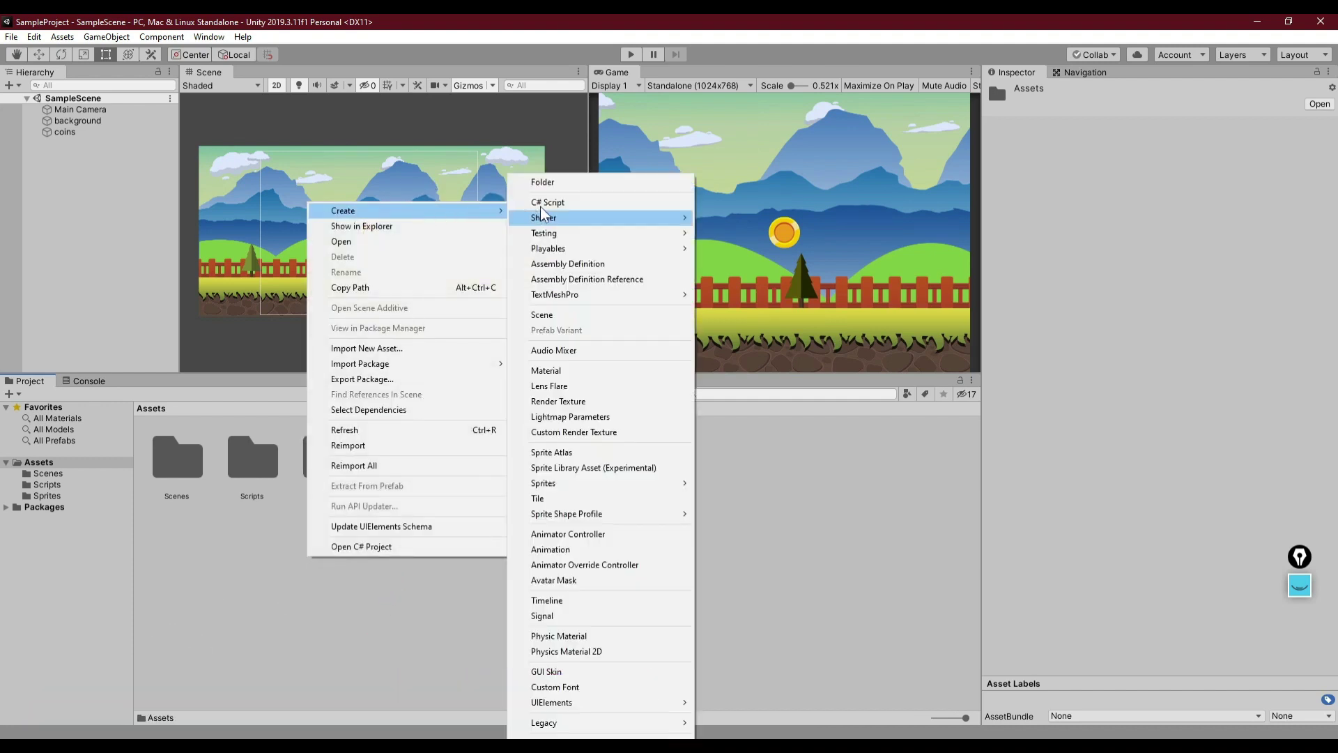
click(286, 534)
click(252, 495)
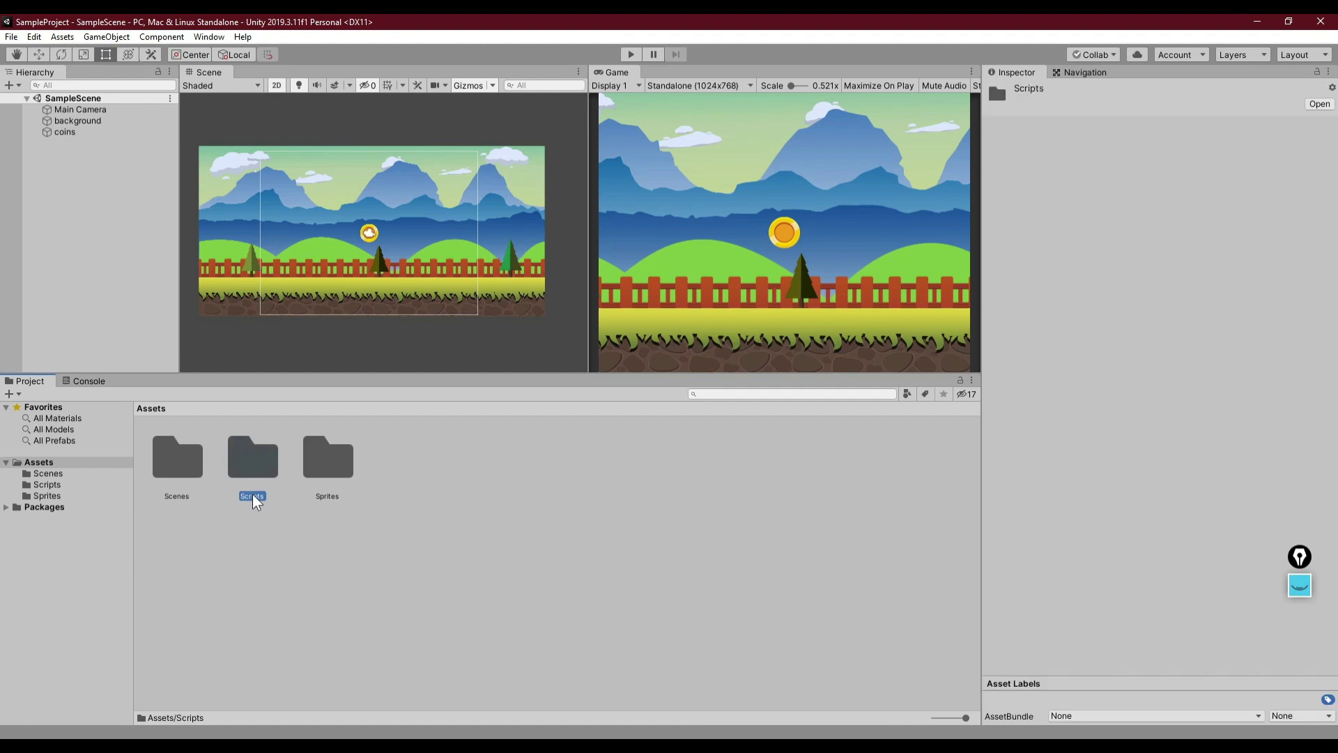
Step: Remove the broken missing-script component from the coins object
click(72, 128)
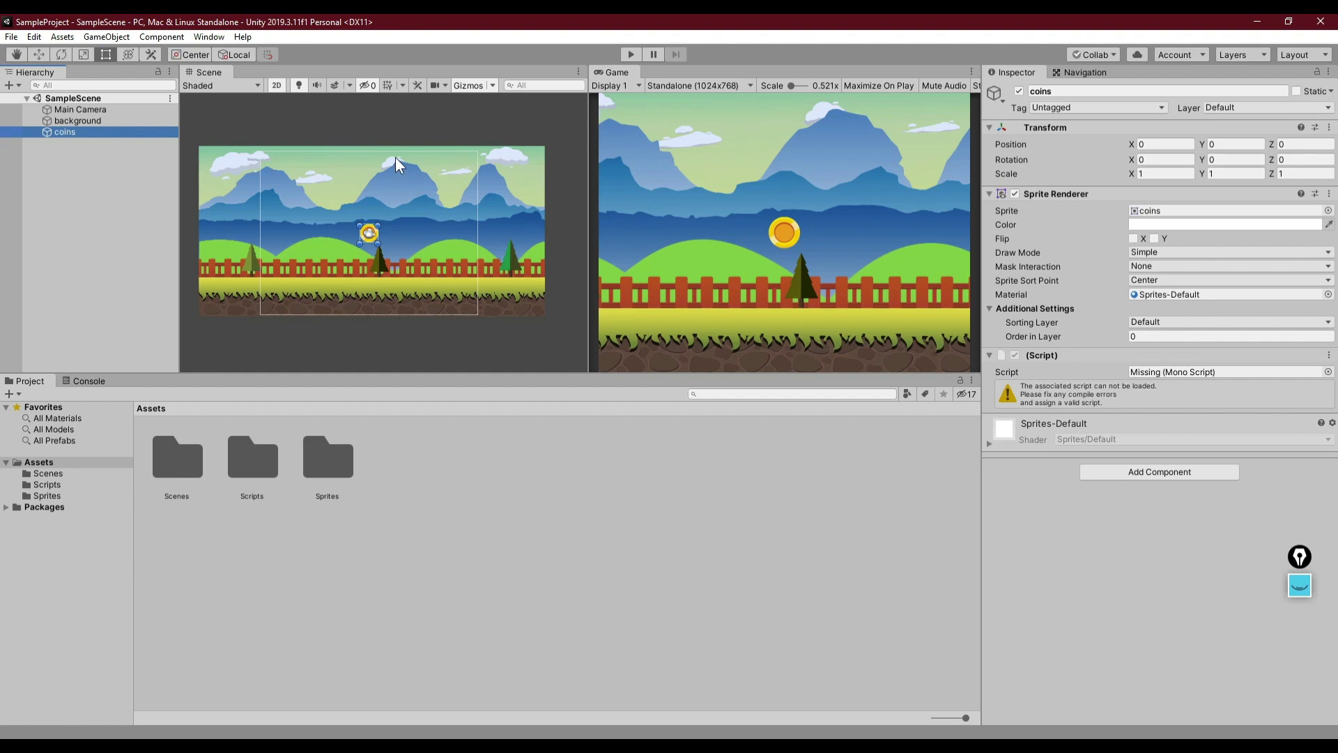
click(64, 149)
click(64, 133)
click(1329, 358)
click(1329, 358)
click(1329, 358)
click(1290, 388)
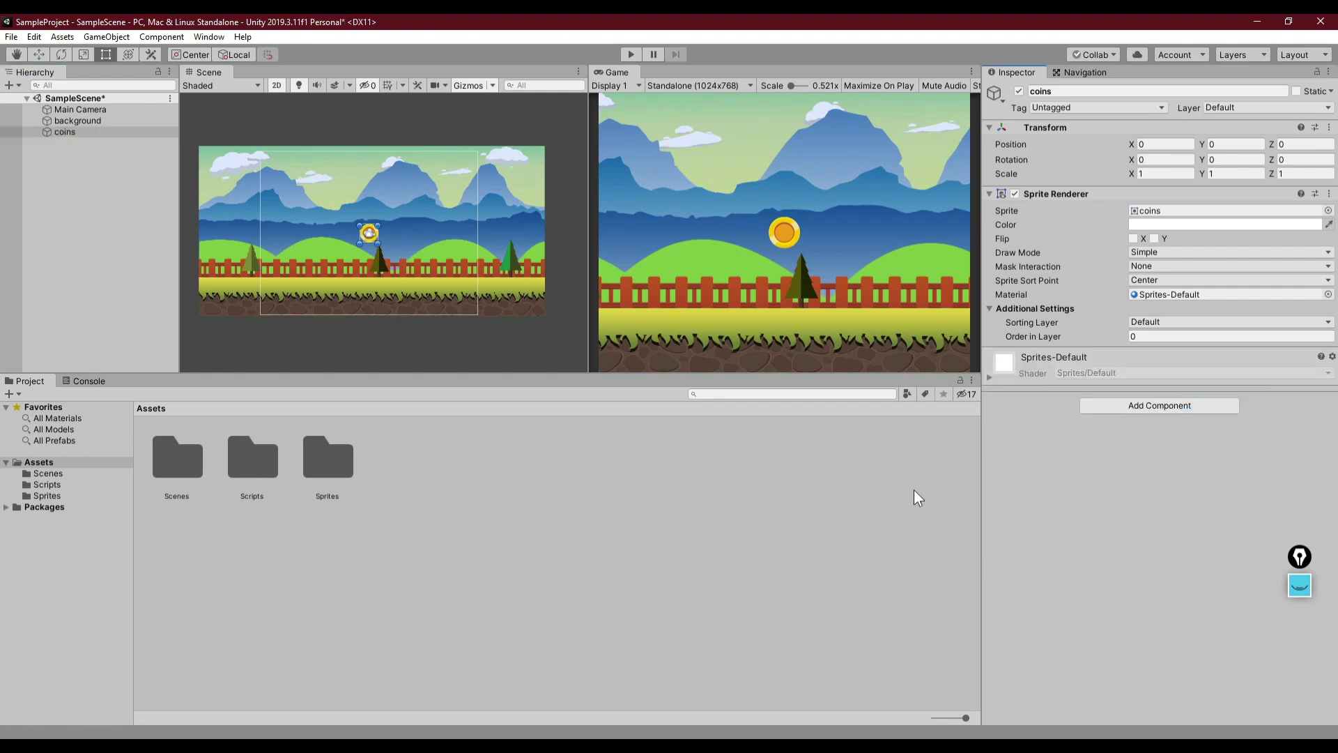
Step: Save SampleScene and reselect the coins object
click(11, 36)
click(42, 78)
click(72, 132)
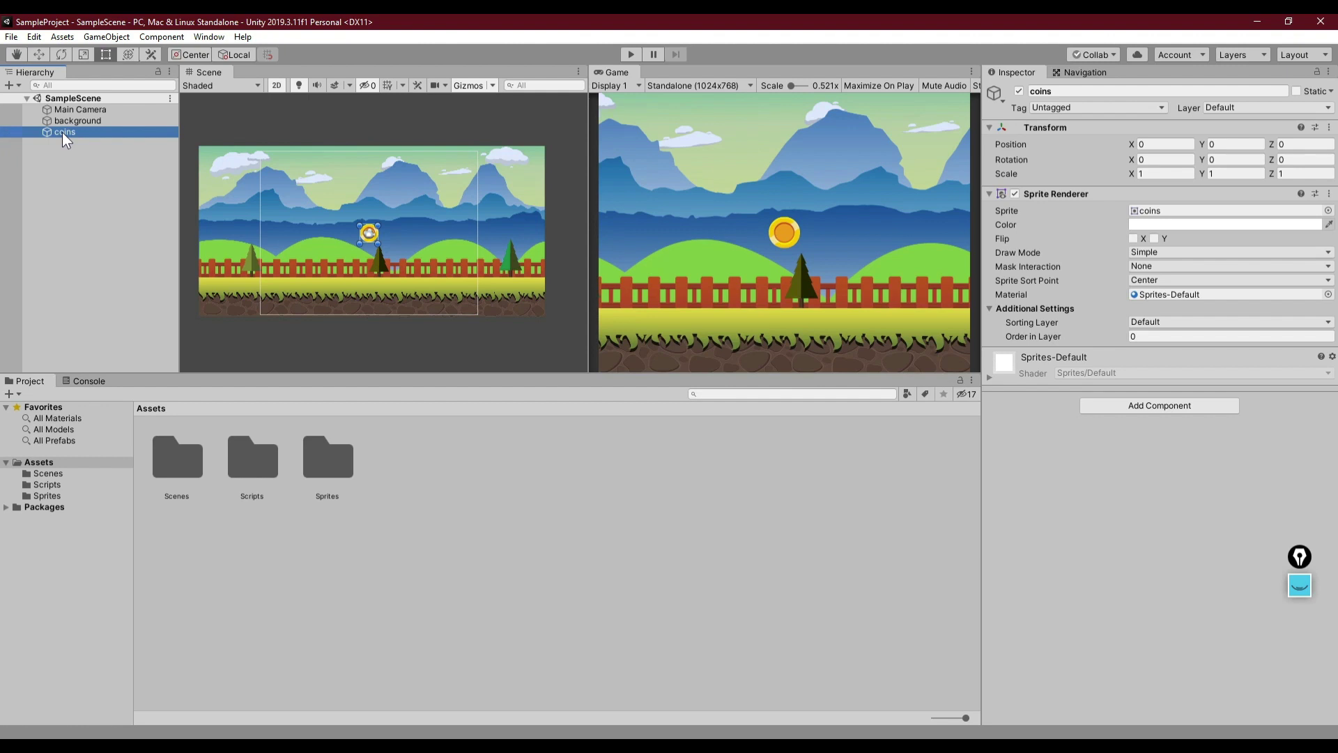
Step: Start a new script via Add Component on coins, then abandon it
click(1099, 442)
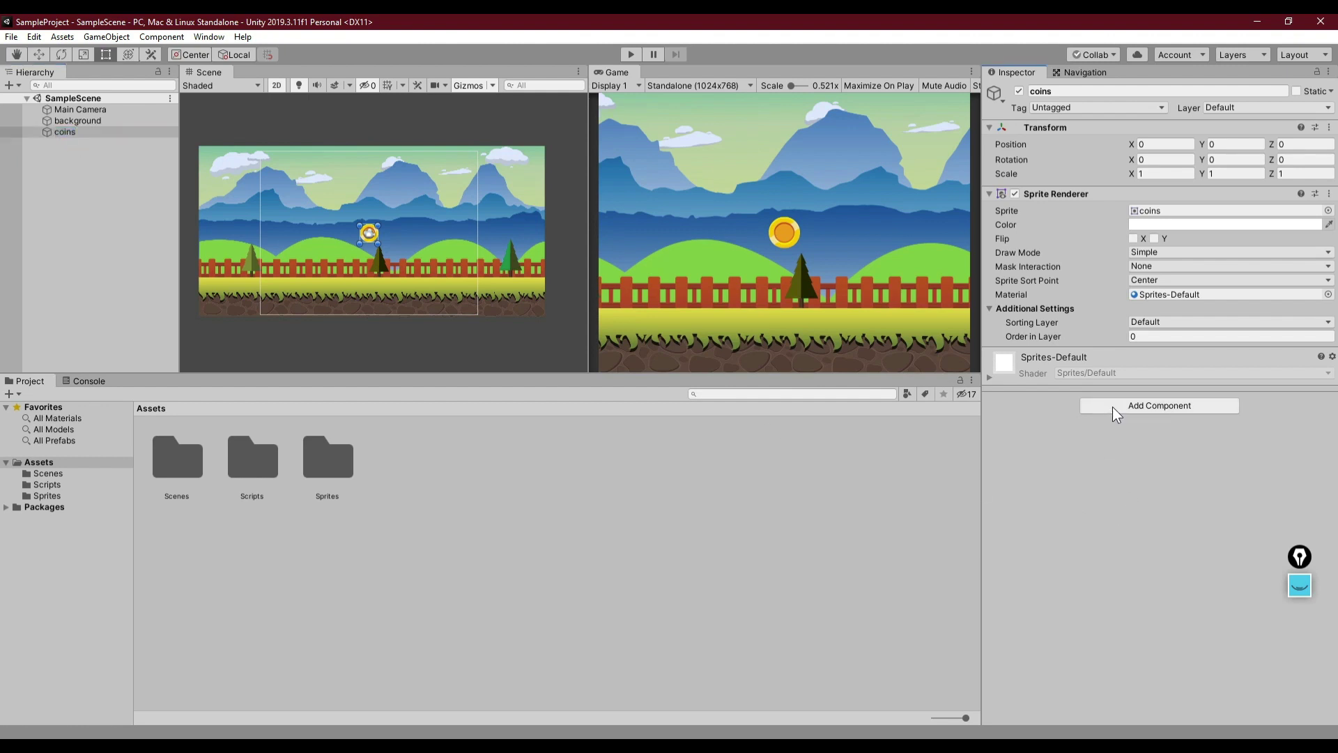
click(1112, 407)
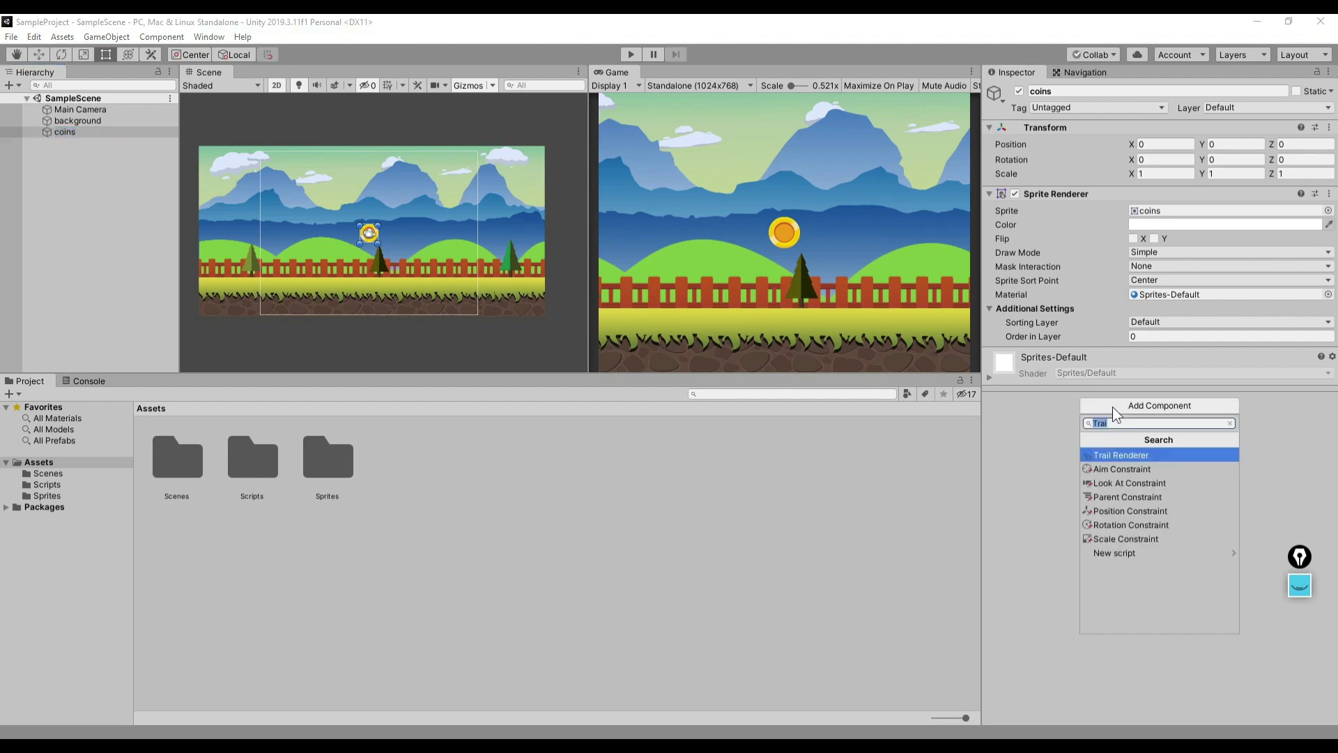
click(1108, 554)
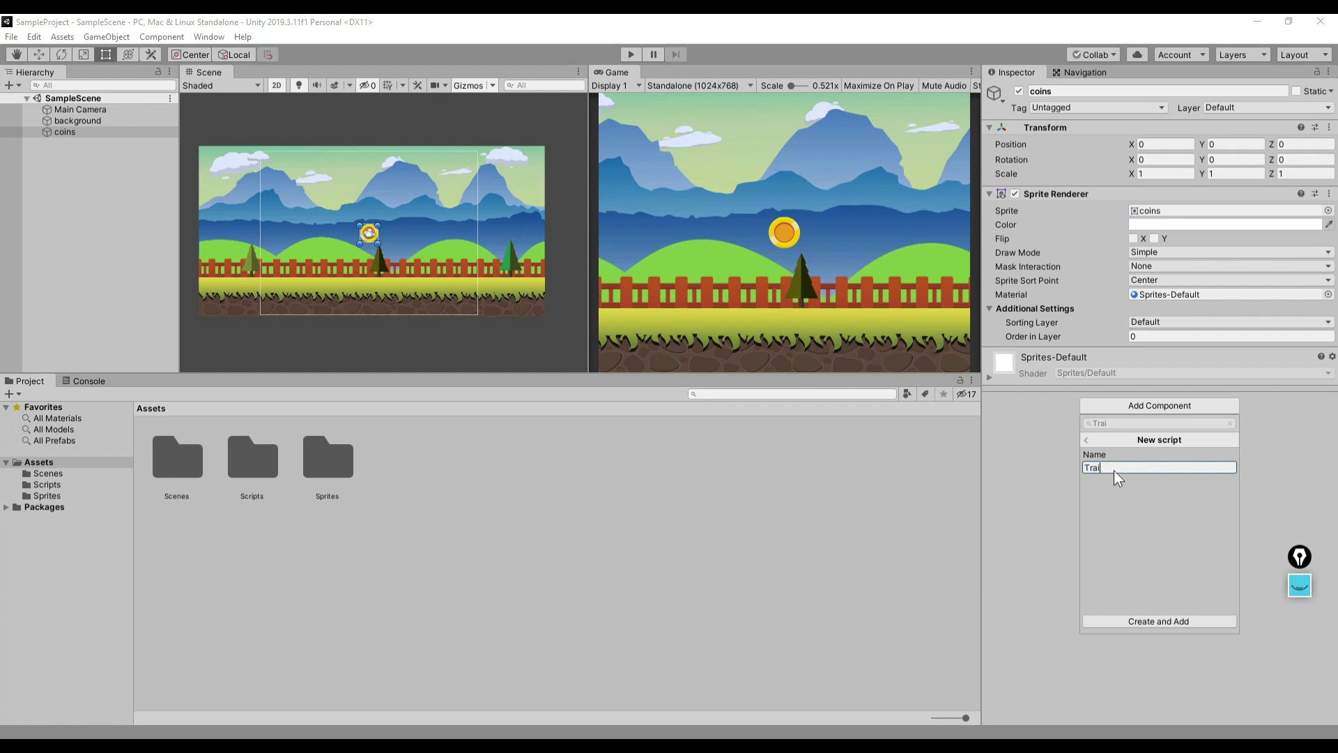
key(BackSpace)
key(BackSpace)
key(BackSpace)
text(Coint)
key(BackSpace)
key(BackSpace)
key(BackSpace)
key(BackSpace)
key(BackSpace)
key(BackSpace)
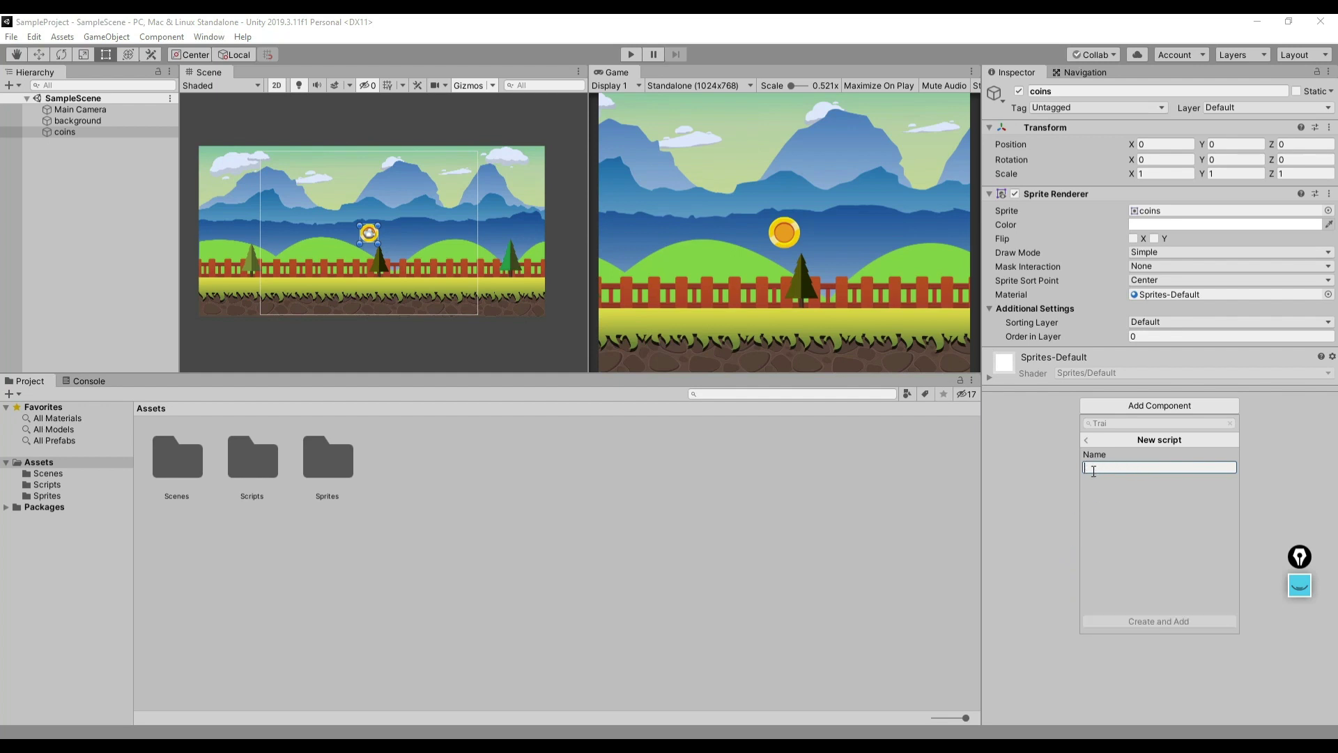
click(1085, 438)
click(1028, 457)
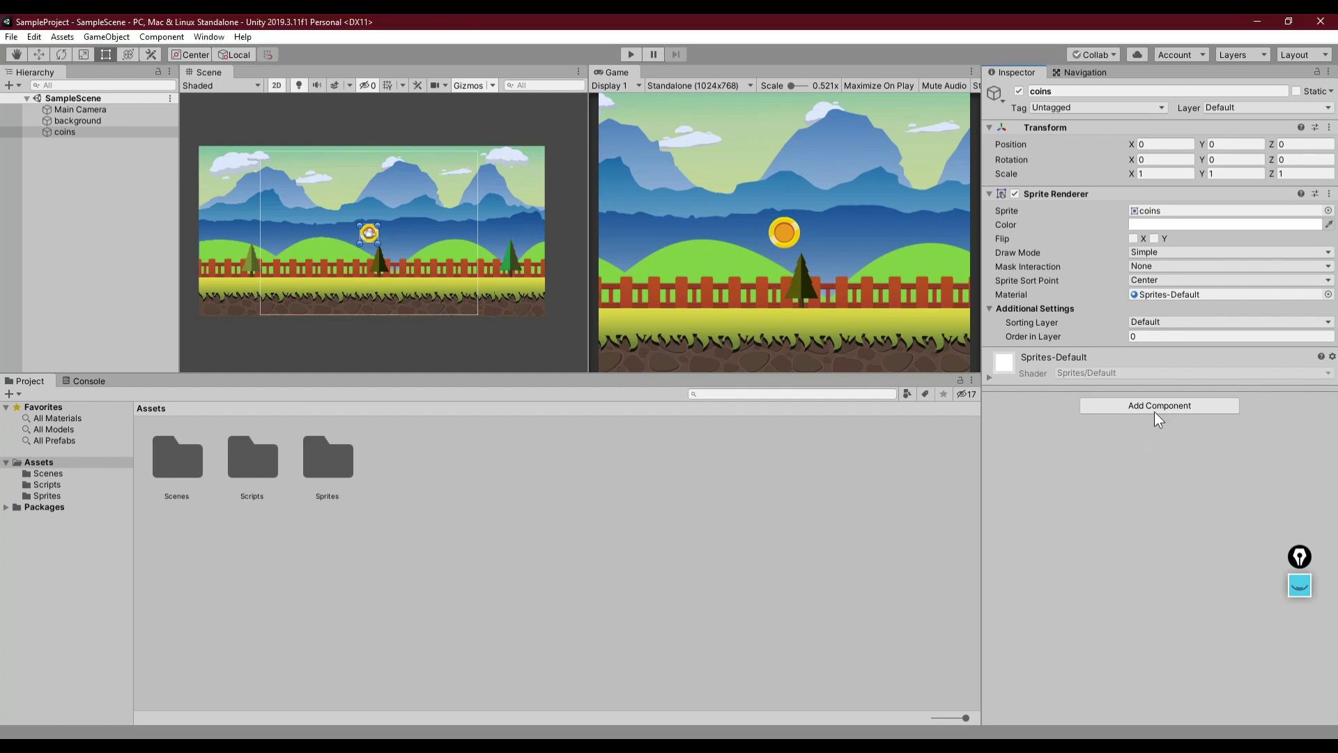
Step: Create a new C# script named CoinController inside the Scripts folder
double_click(244, 458)
right_click(238, 496)
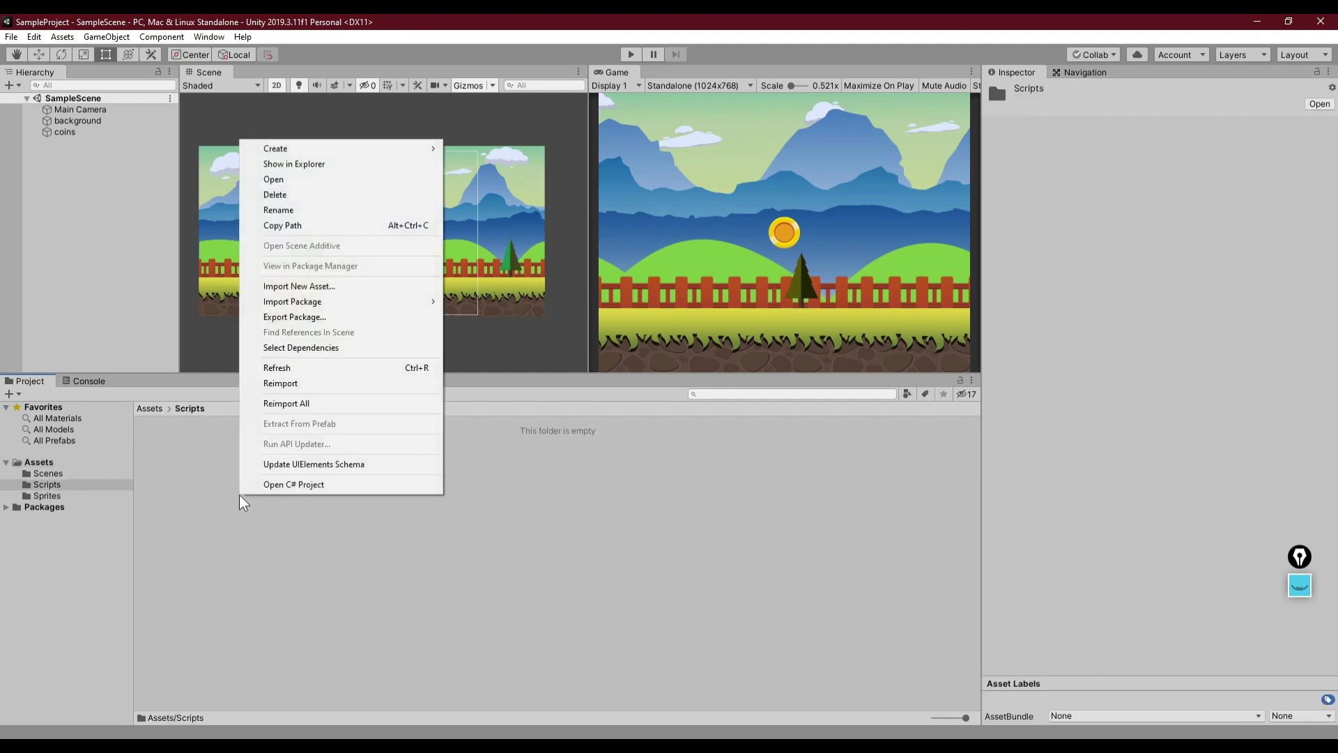
right_click(229, 577)
mouse_move(286, 230)
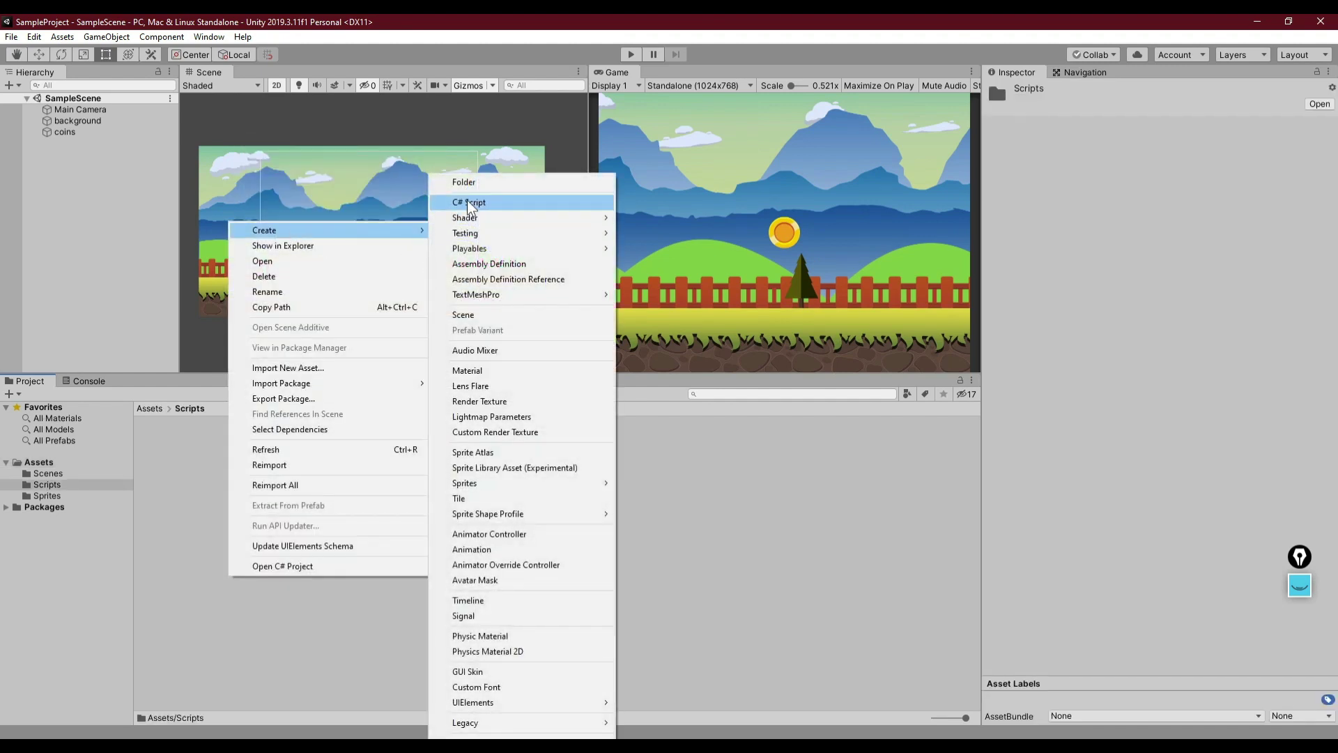
click(474, 202)
text(CoinController)
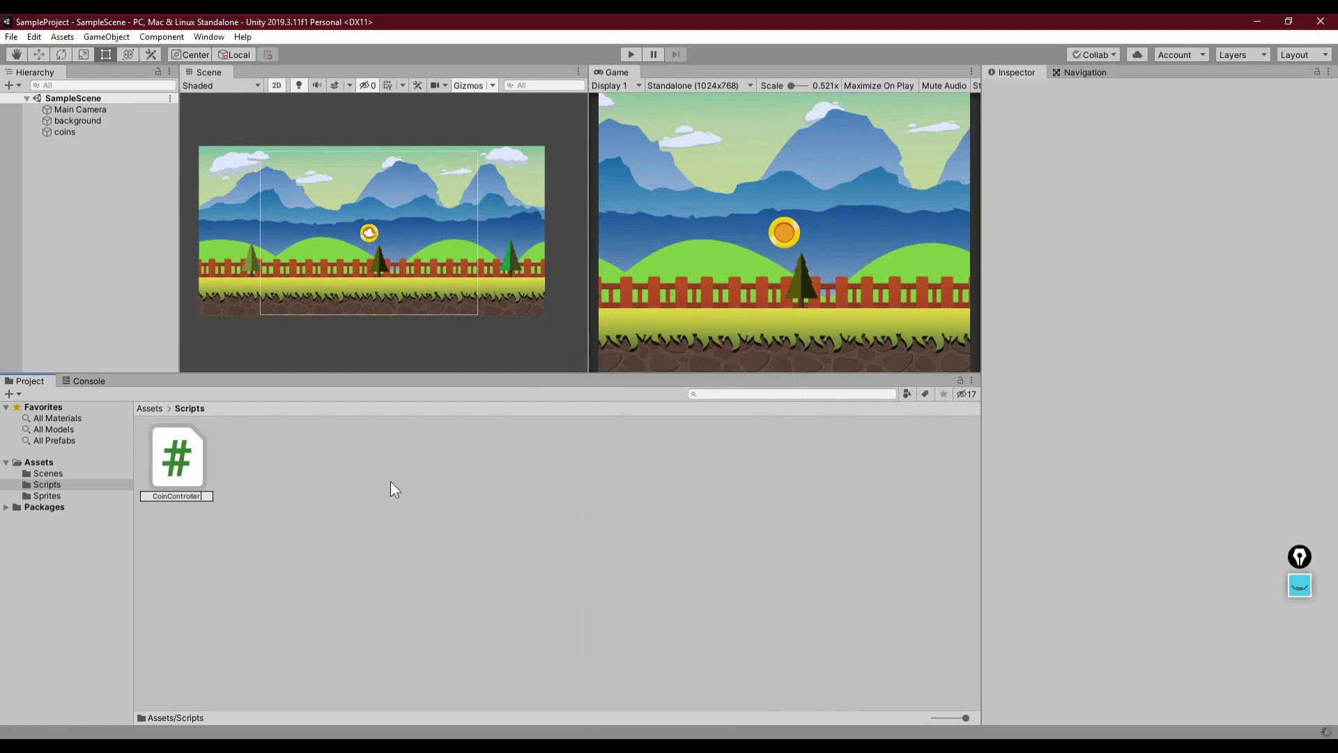
key(Return)
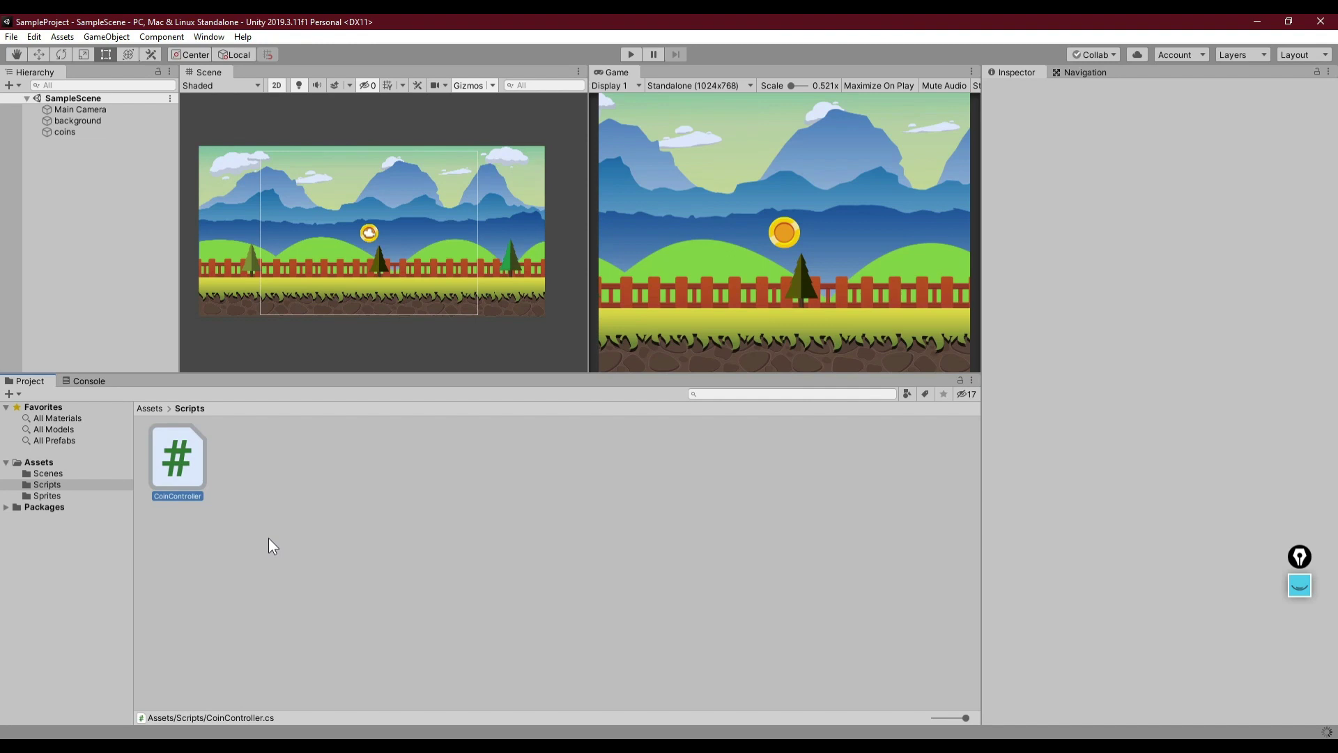
Step: Attach CoinController to the coins object and select the script to preview its template code
click(69, 134)
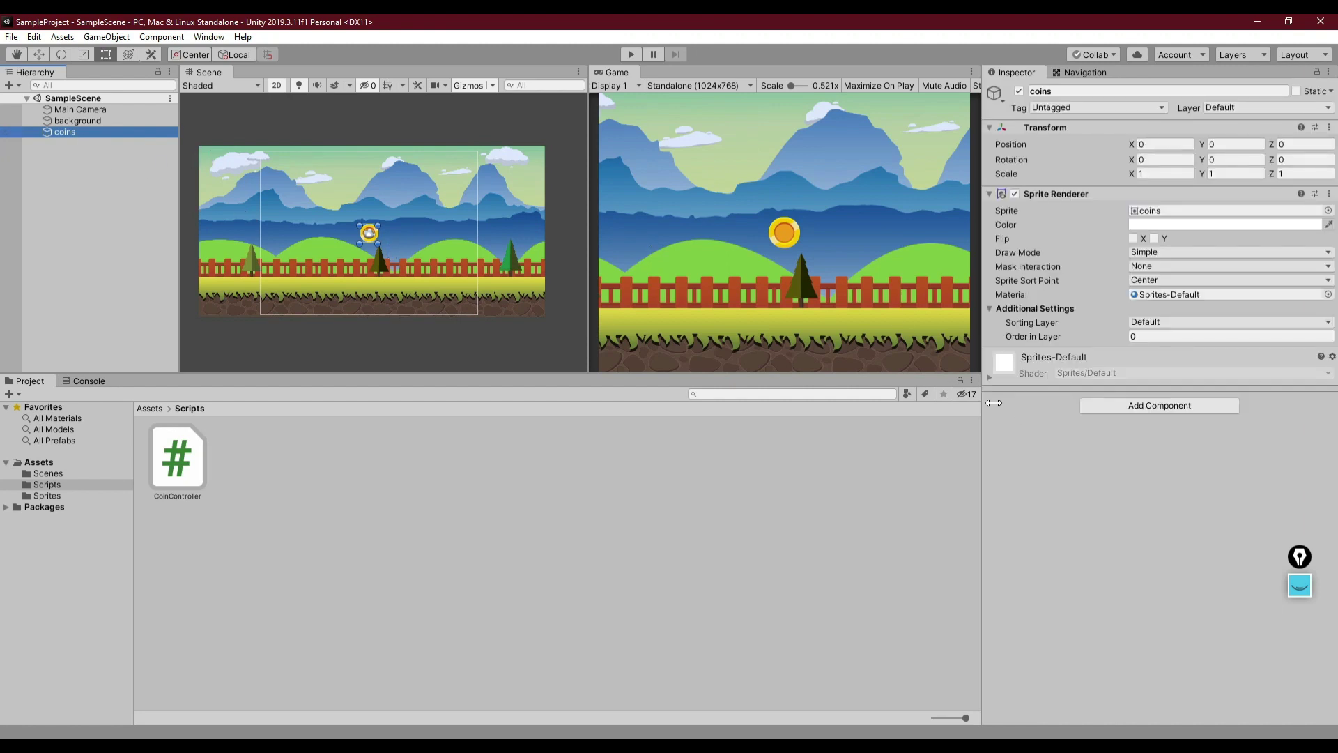
click(167, 456)
click(65, 133)
drag(185, 466, 1098, 343)
click(179, 467)
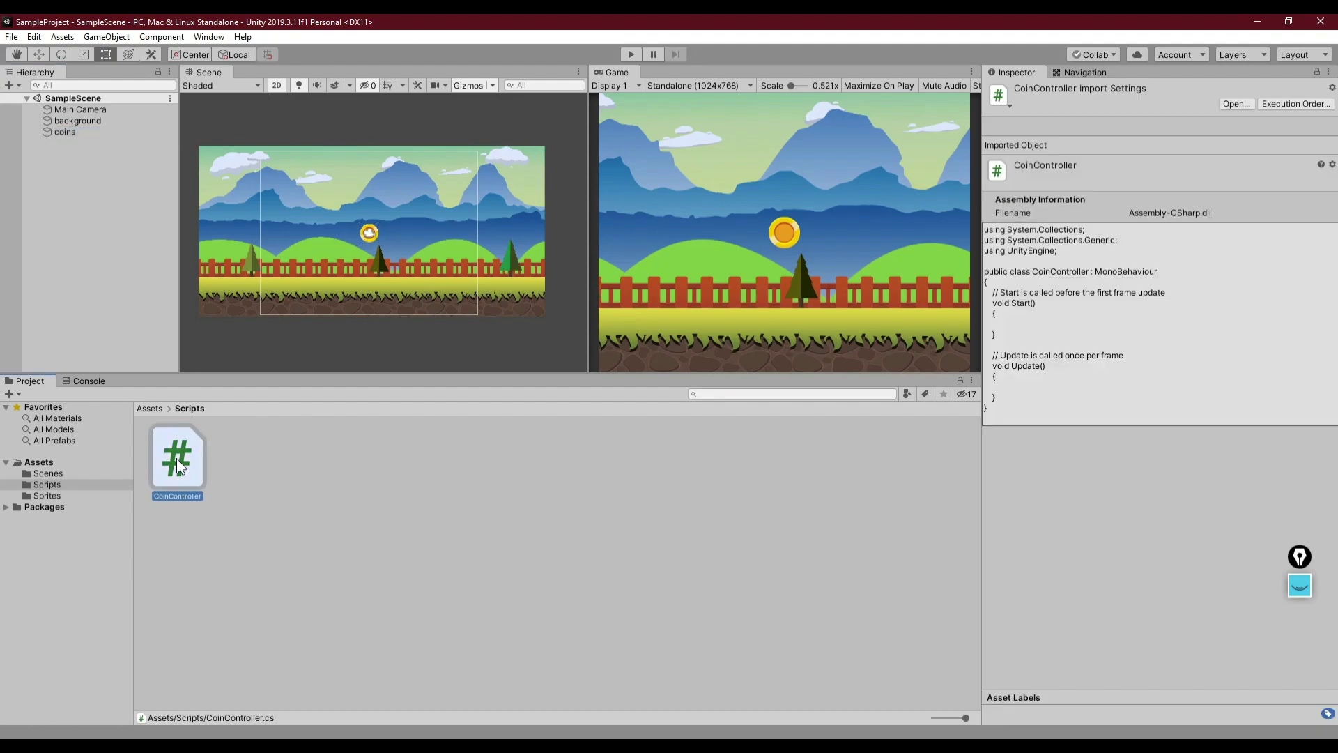
Step: Open CoinController.cs in Visual Studio, reload the solution, and review the whole file
double_click(177, 457)
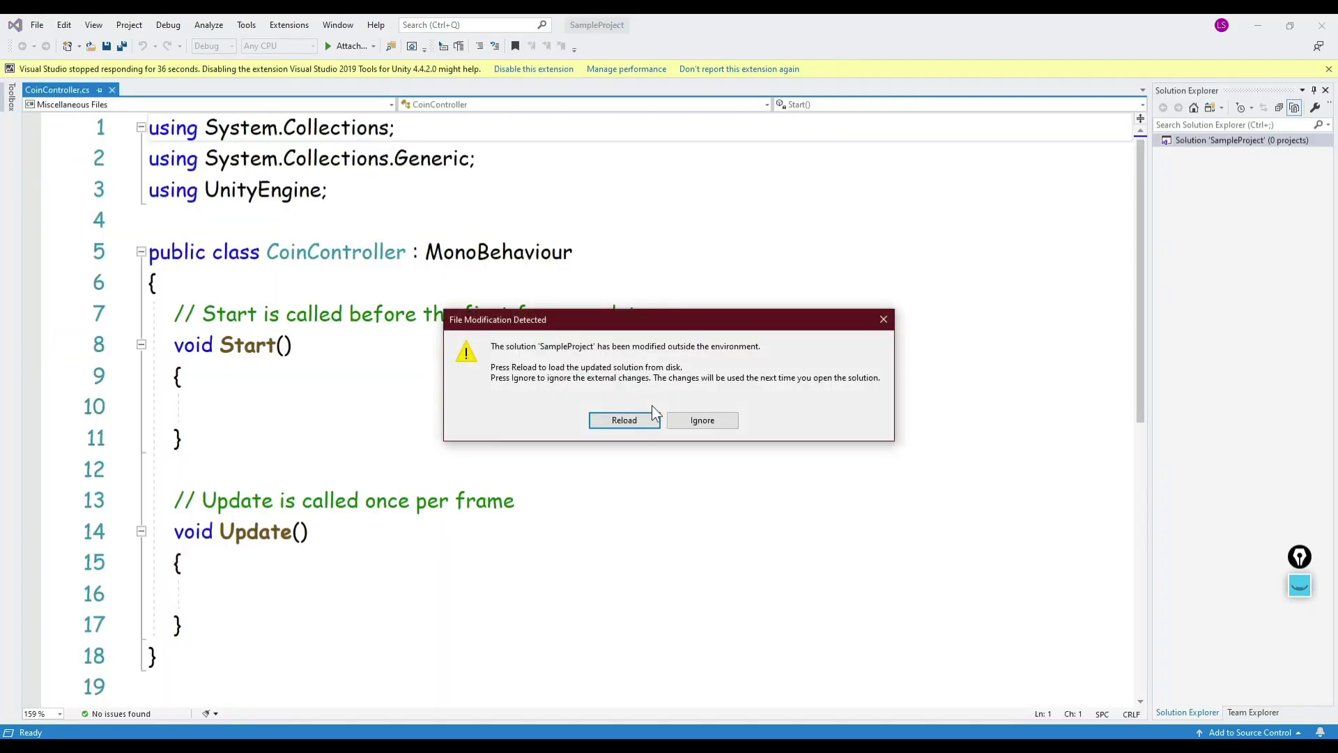
click(621, 422)
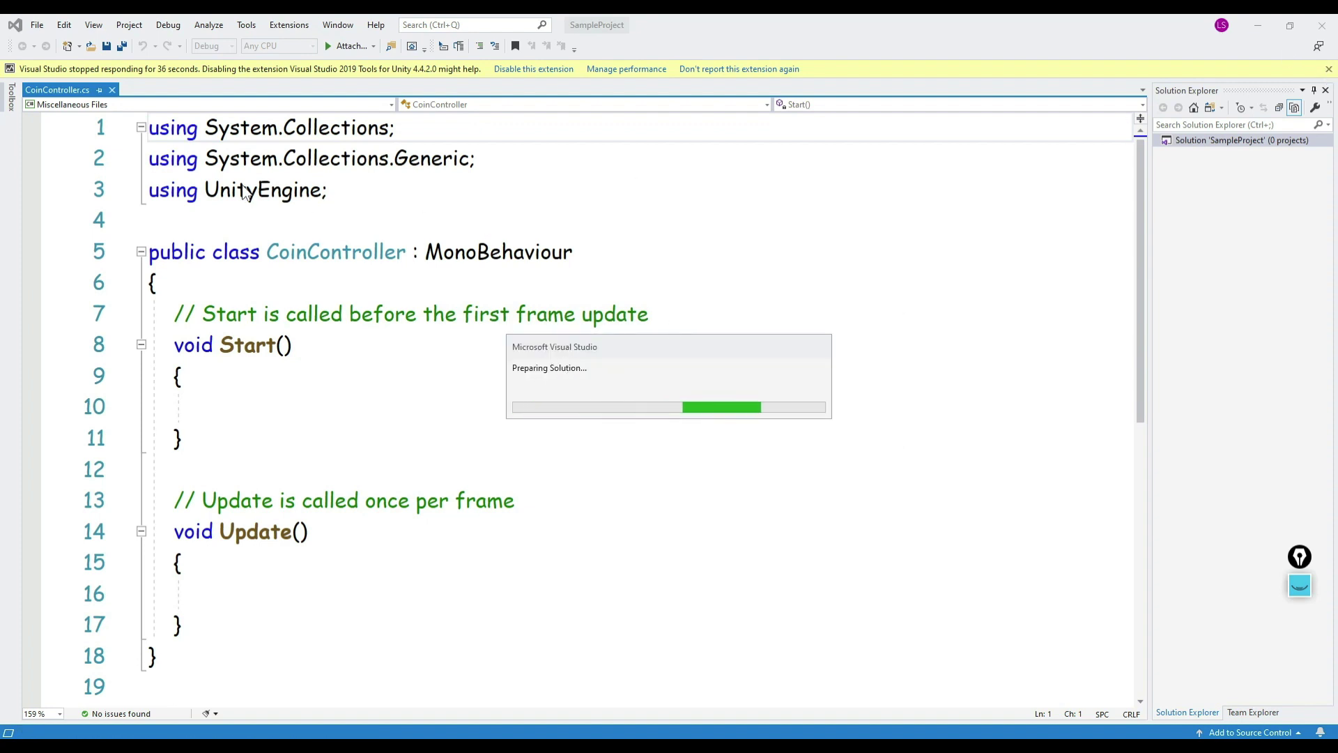
click(359, 359)
click(262, 427)
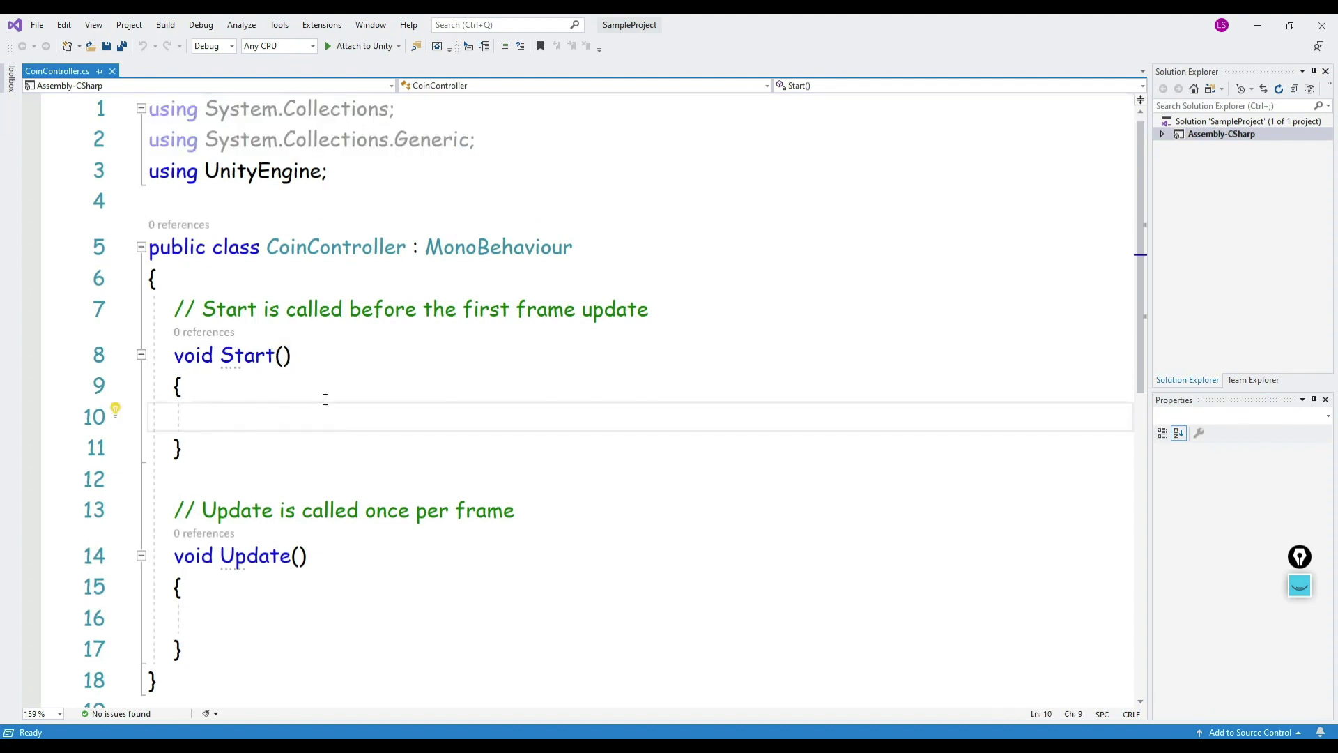
scroll(323, 397, down, 2)
scroll(240, 335, up, 1)
scroll(152, 167, up, 1)
drag(169, 676, 144, 110)
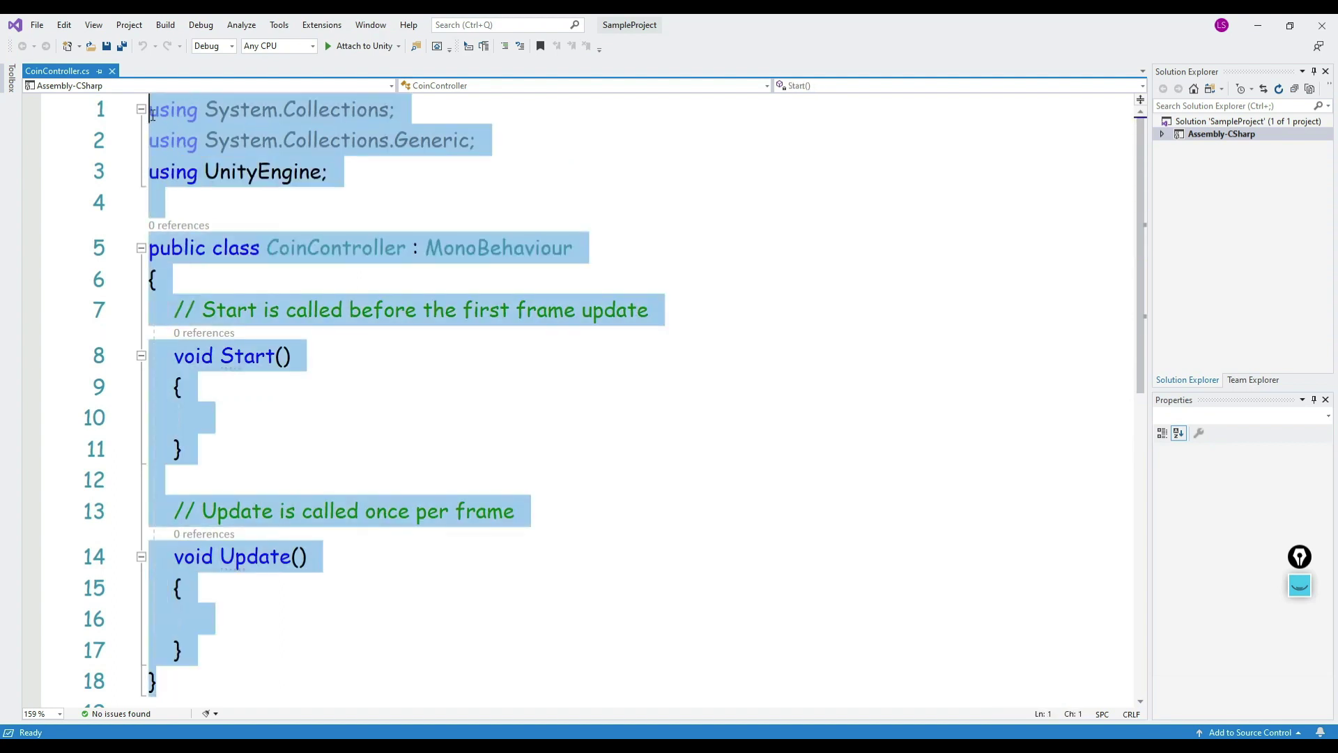
click(341, 174)
drag(175, 653, 154, 118)
click(326, 248)
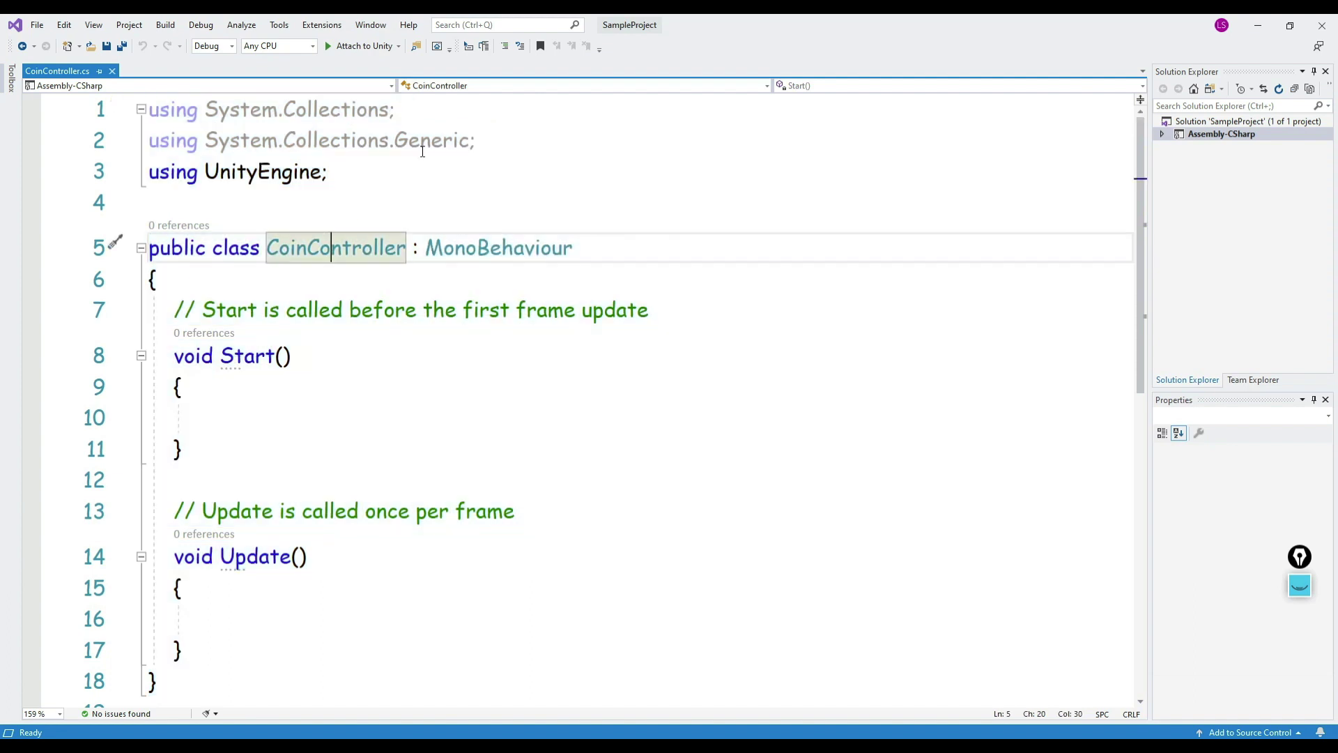
Step: Highlight the three using lines, focusing on the using UnityEngine line
drag(476, 142, 146, 109)
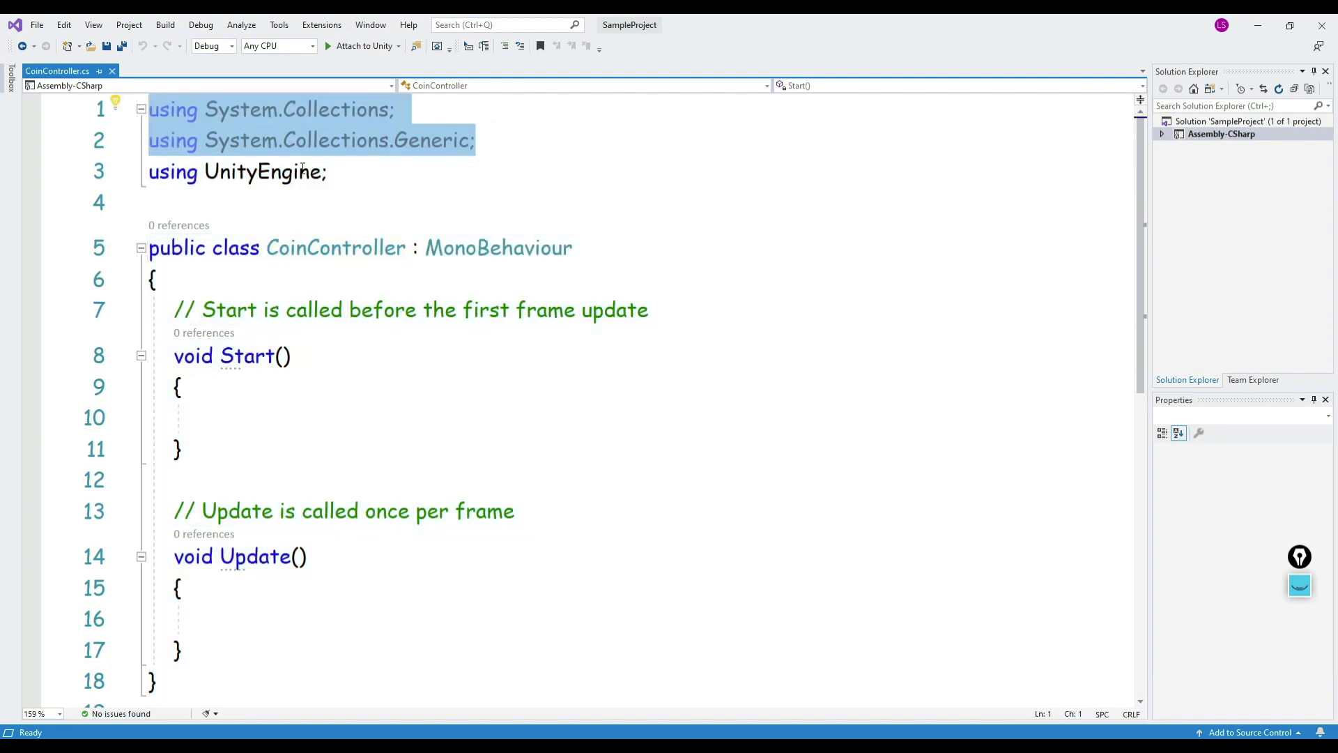
click(350, 166)
drag(359, 182, 154, 117)
click(352, 182)
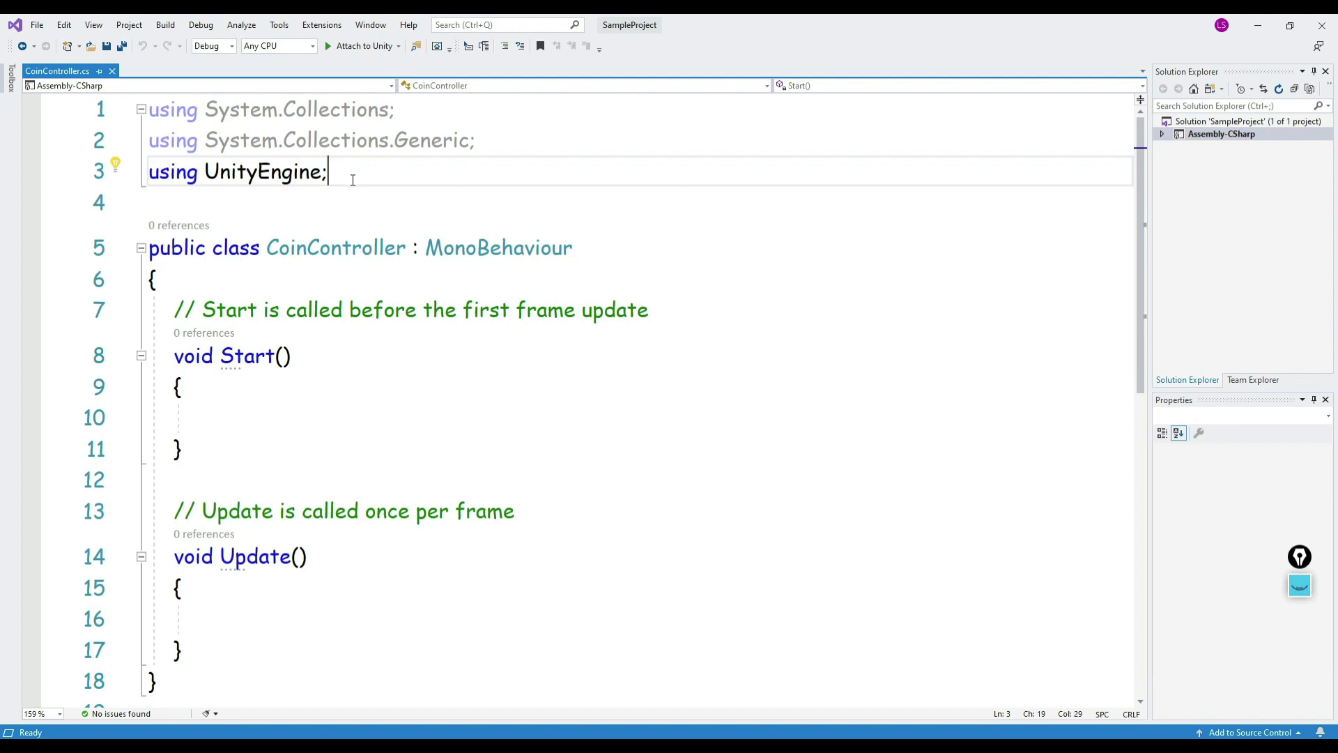
drag(352, 179, 150, 109)
click(283, 202)
click(362, 171)
drag(363, 170, 149, 179)
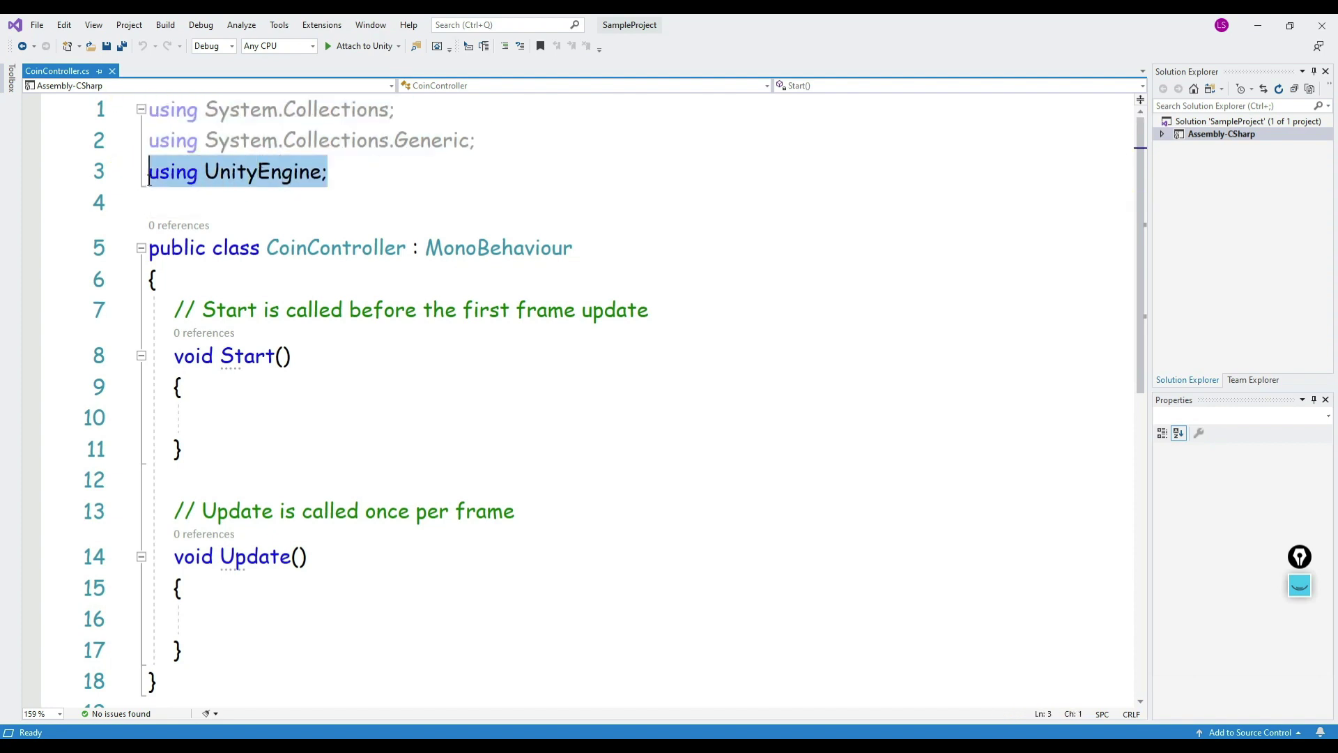
click(230, 204)
double_click(258, 171)
click(274, 173)
double_click(276, 173)
drag(327, 173, 151, 183)
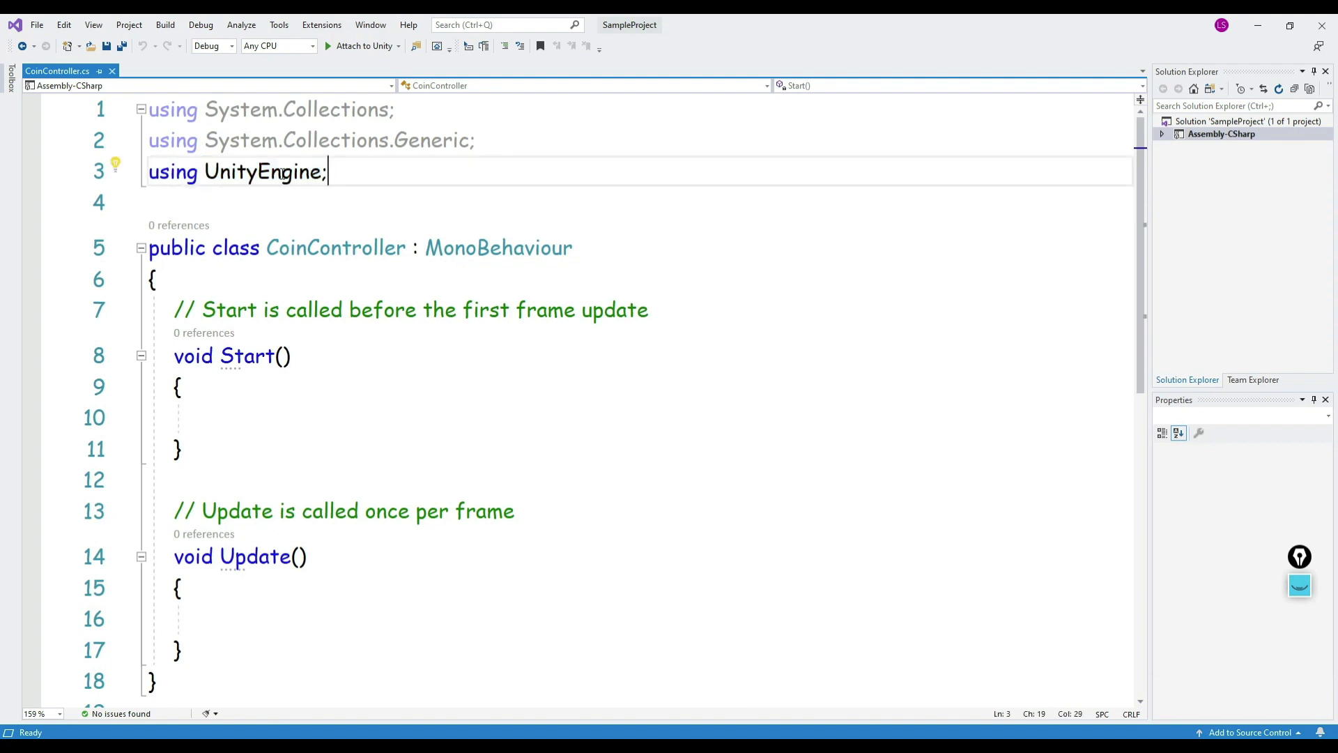
click(252, 209)
scroll(271, 223, down, 1)
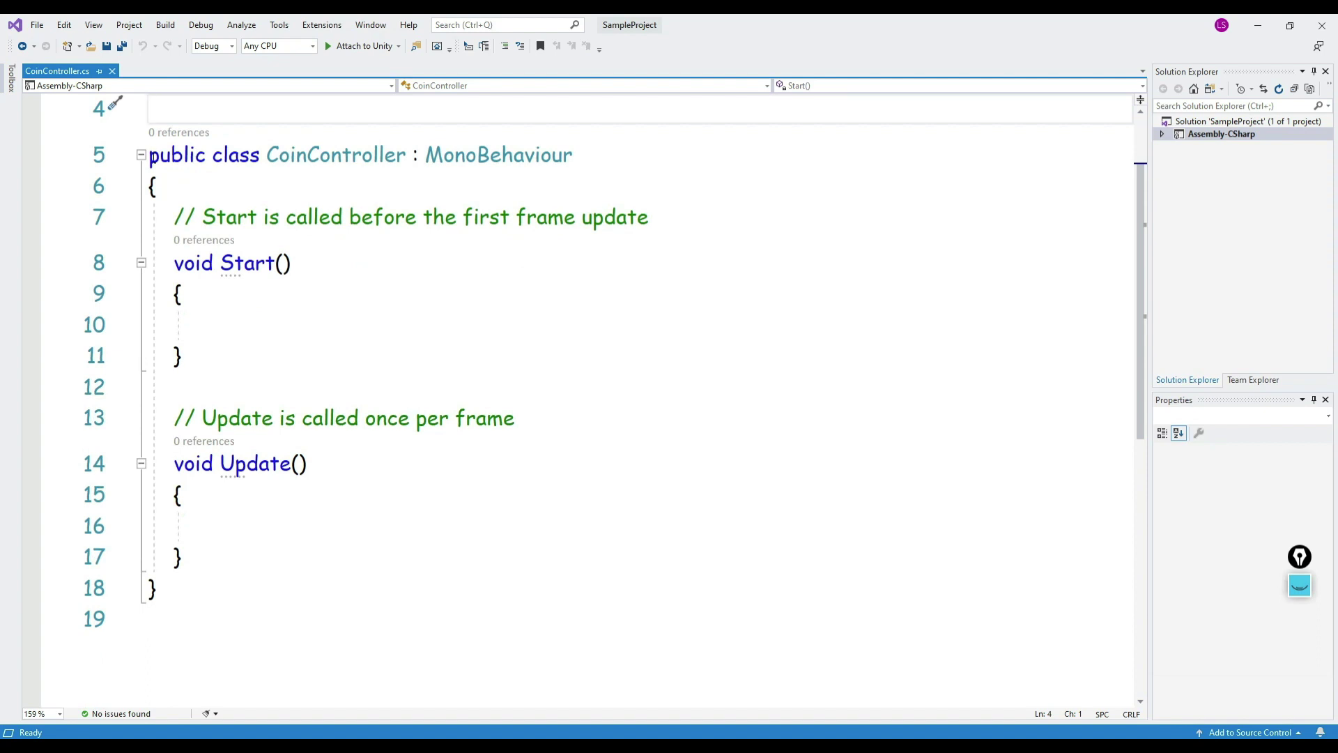
Step: Highlight the CoinController class and its MonoBehaviour base class, then switch to the mind map image
drag(149, 155, 192, 621)
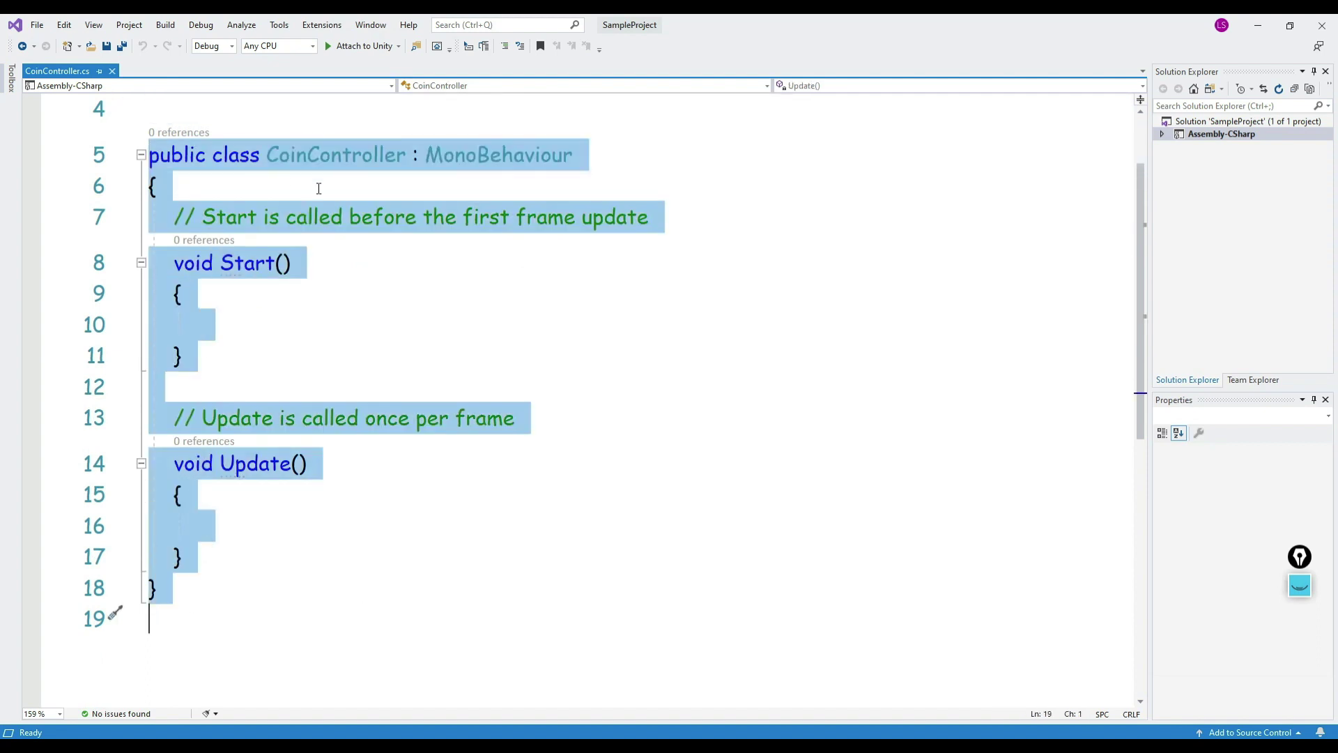
double_click(326, 152)
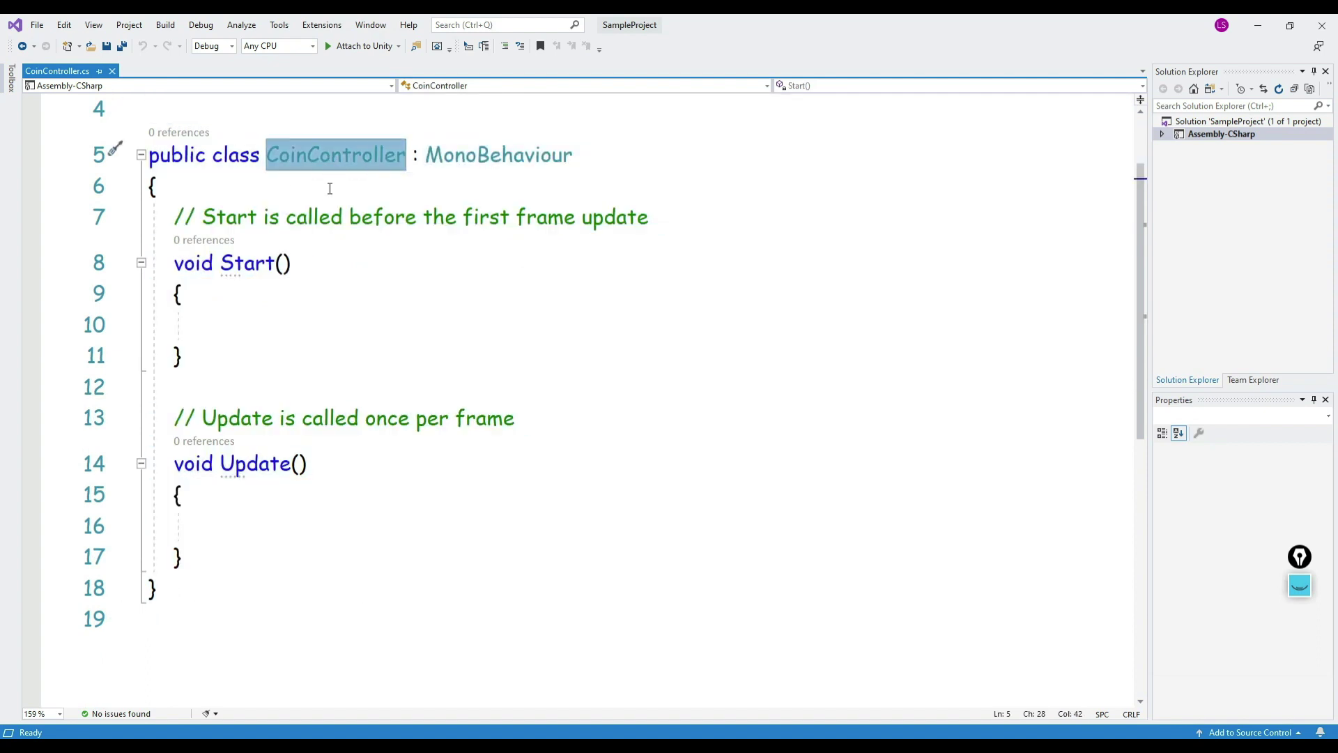
click(299, 169)
double_click(333, 158)
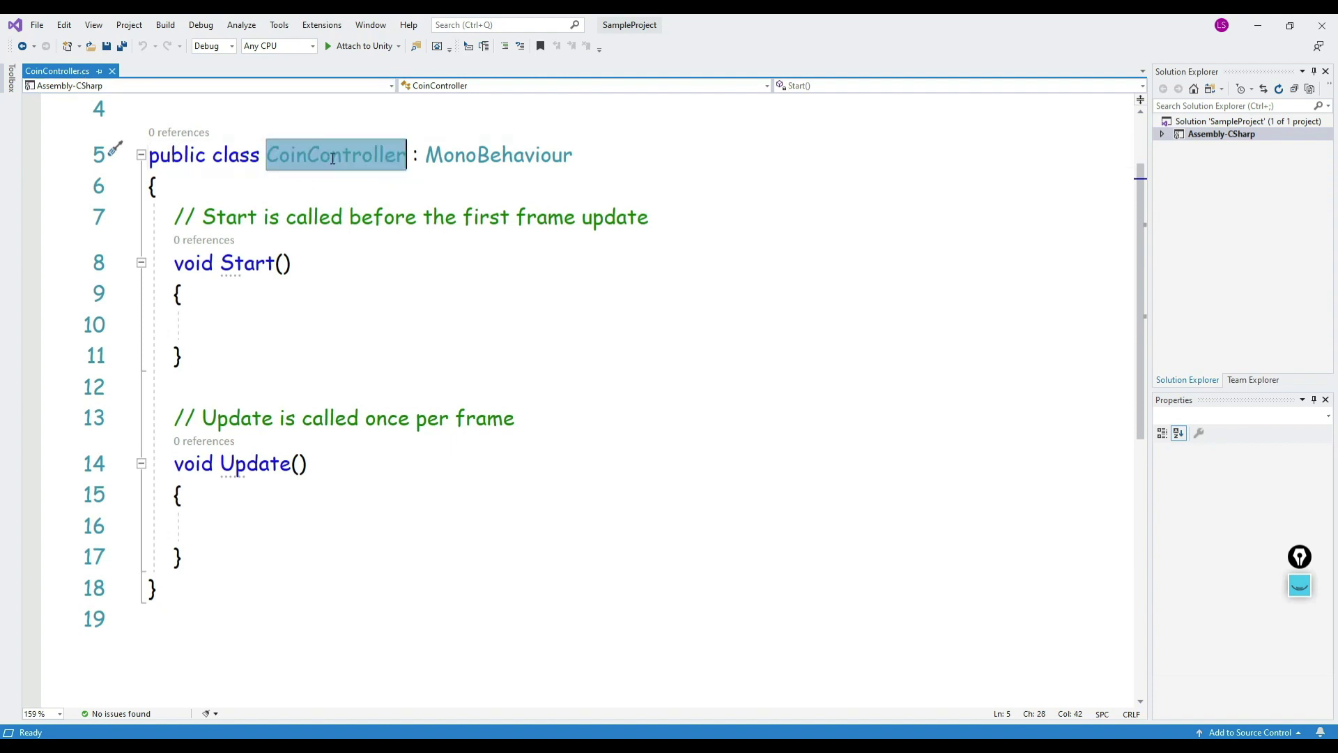
click(342, 195)
double_click(353, 153)
double_click(492, 153)
click(590, 166)
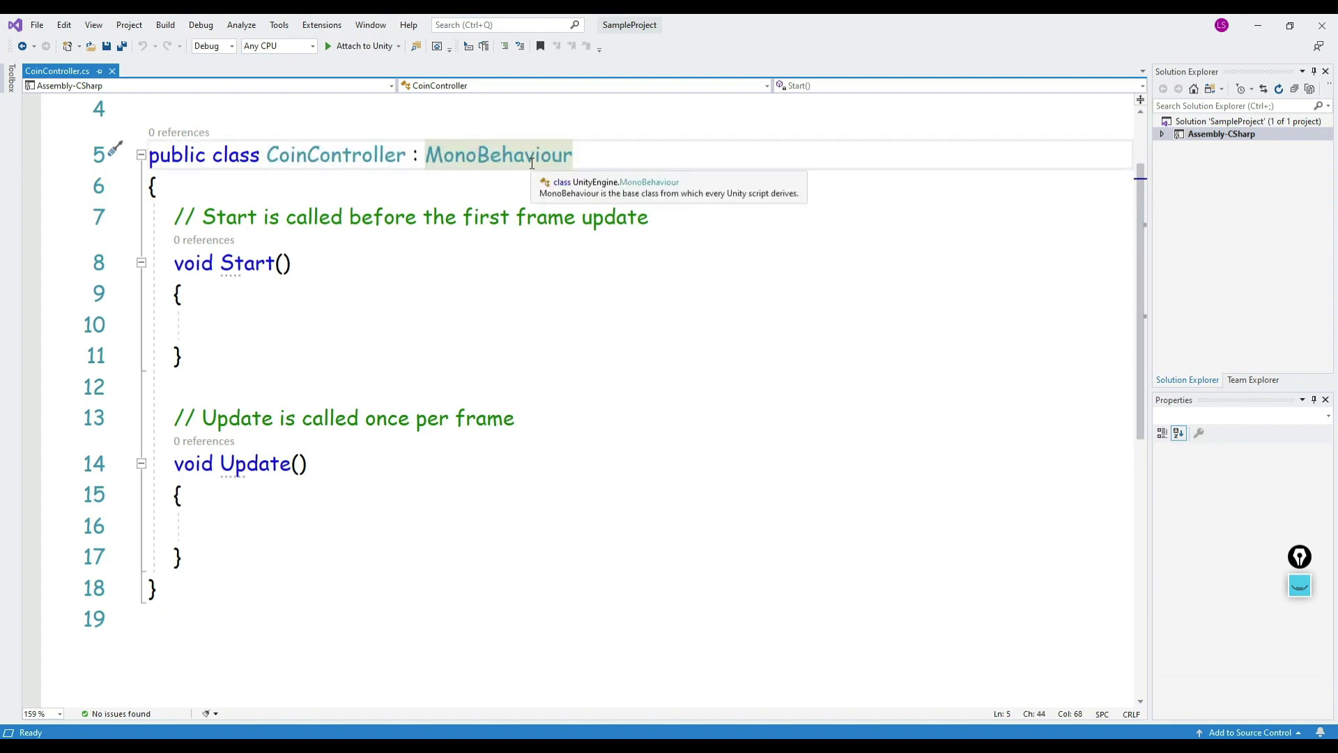
scroll(547, 196, up, 1)
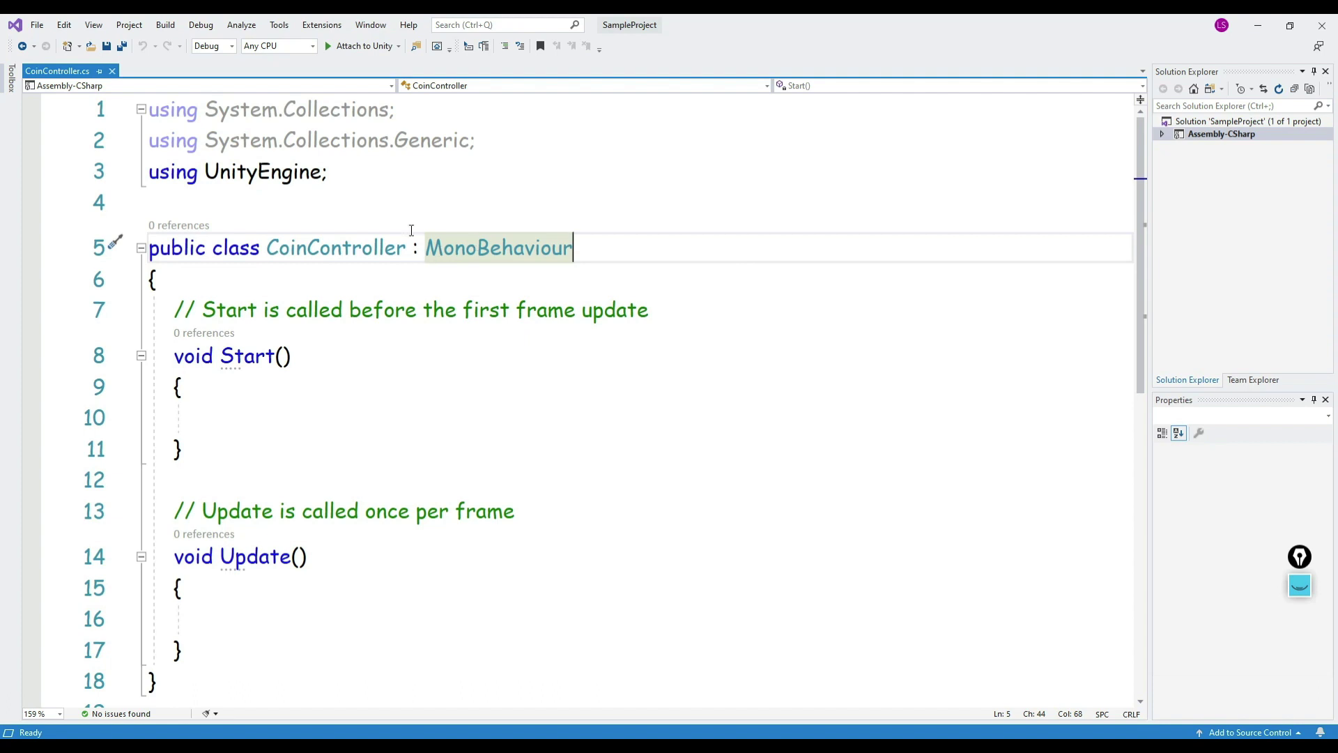
drag(418, 247, 410, 245)
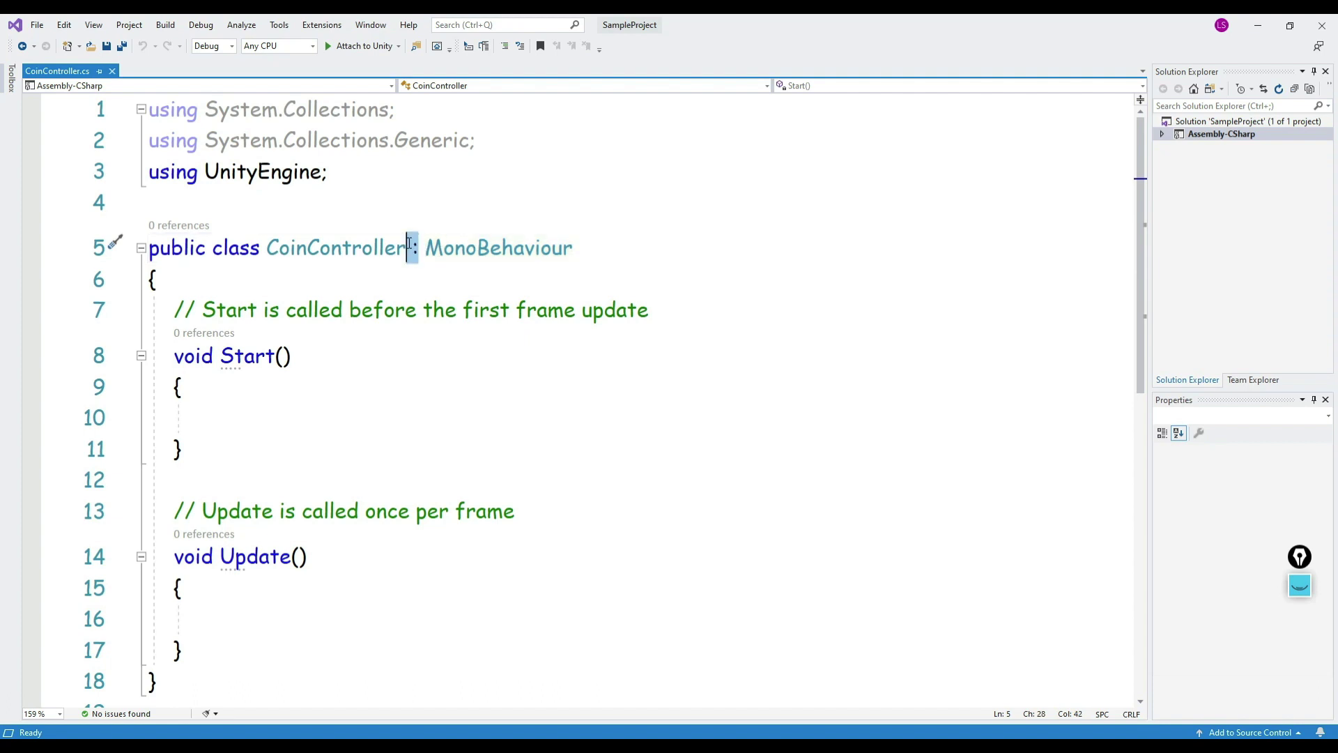
click(419, 285)
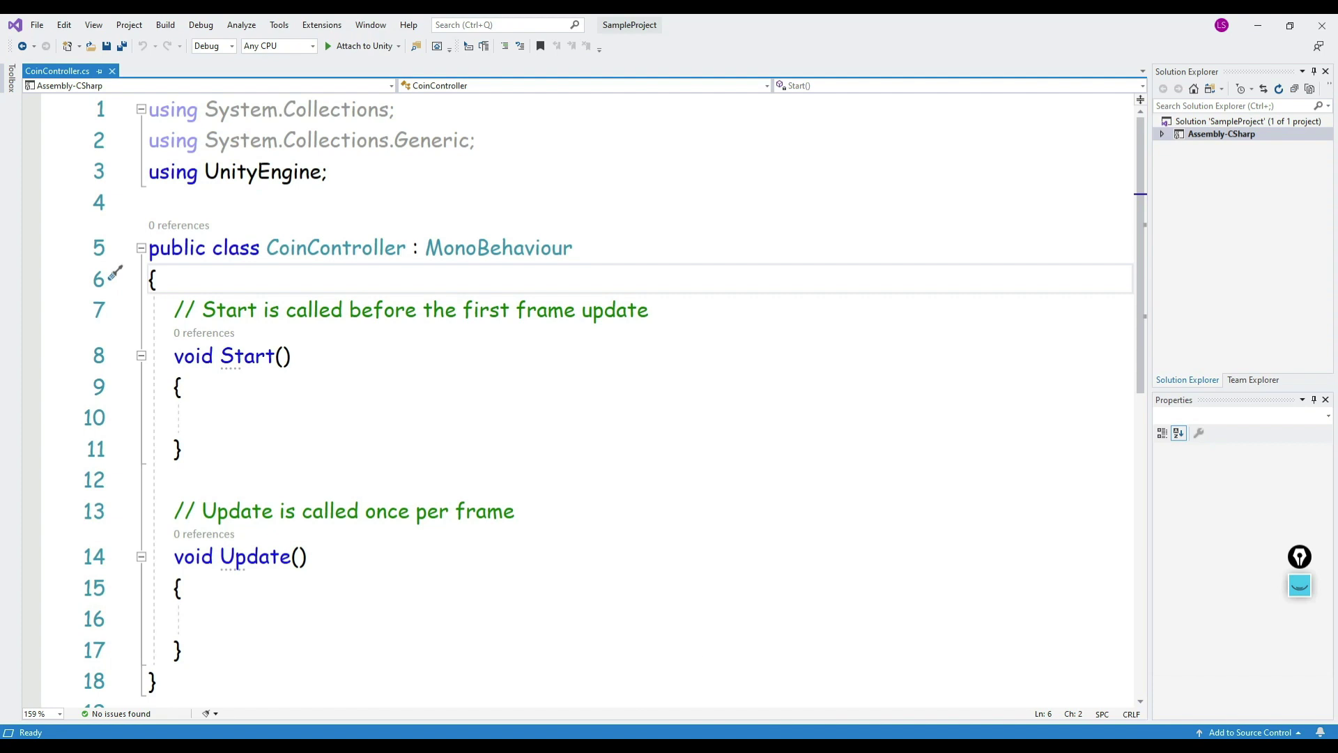
key(alt+Tab)
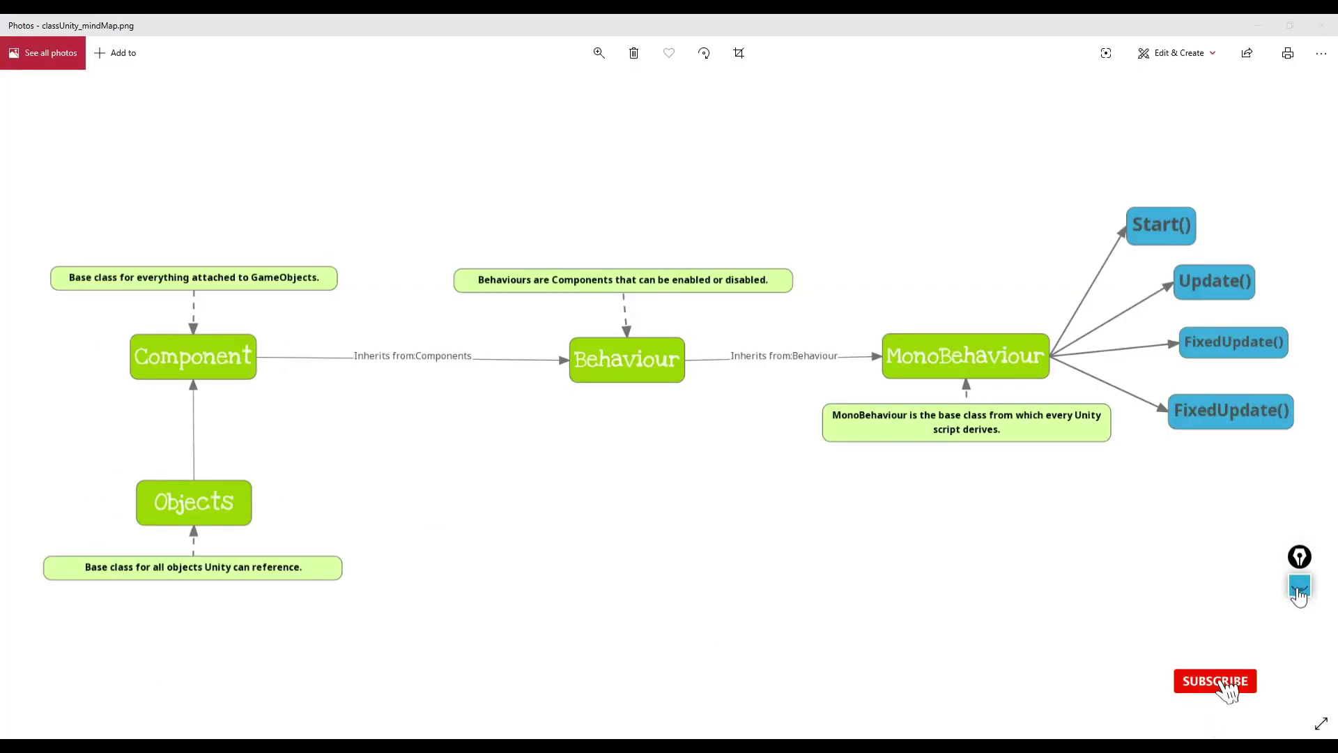
Step: Ink arrows along the chain Objects → Component → Behaviour → MonoBehaviour
click(1302, 631)
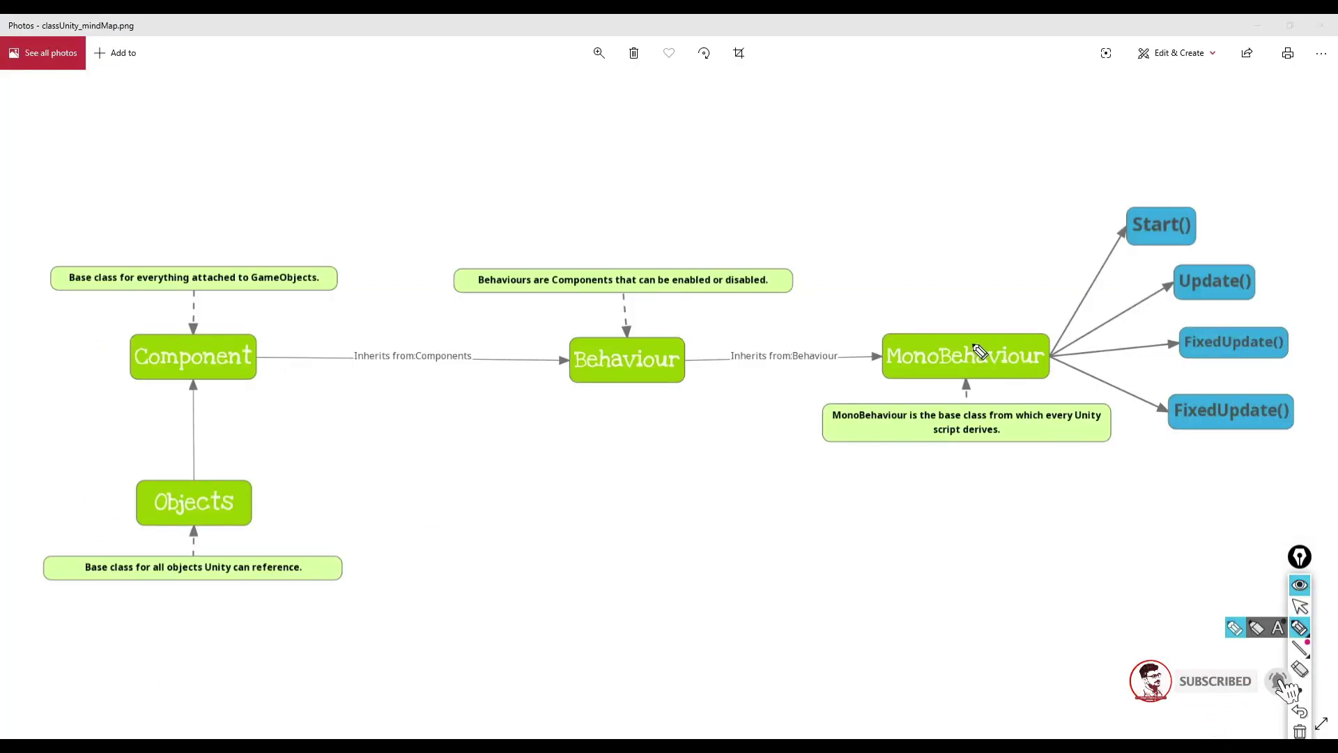
mouse_move(956, 284)
mouse_down()
mouse_move(960, 326)
mouse_move(970, 299)
mouse_up()
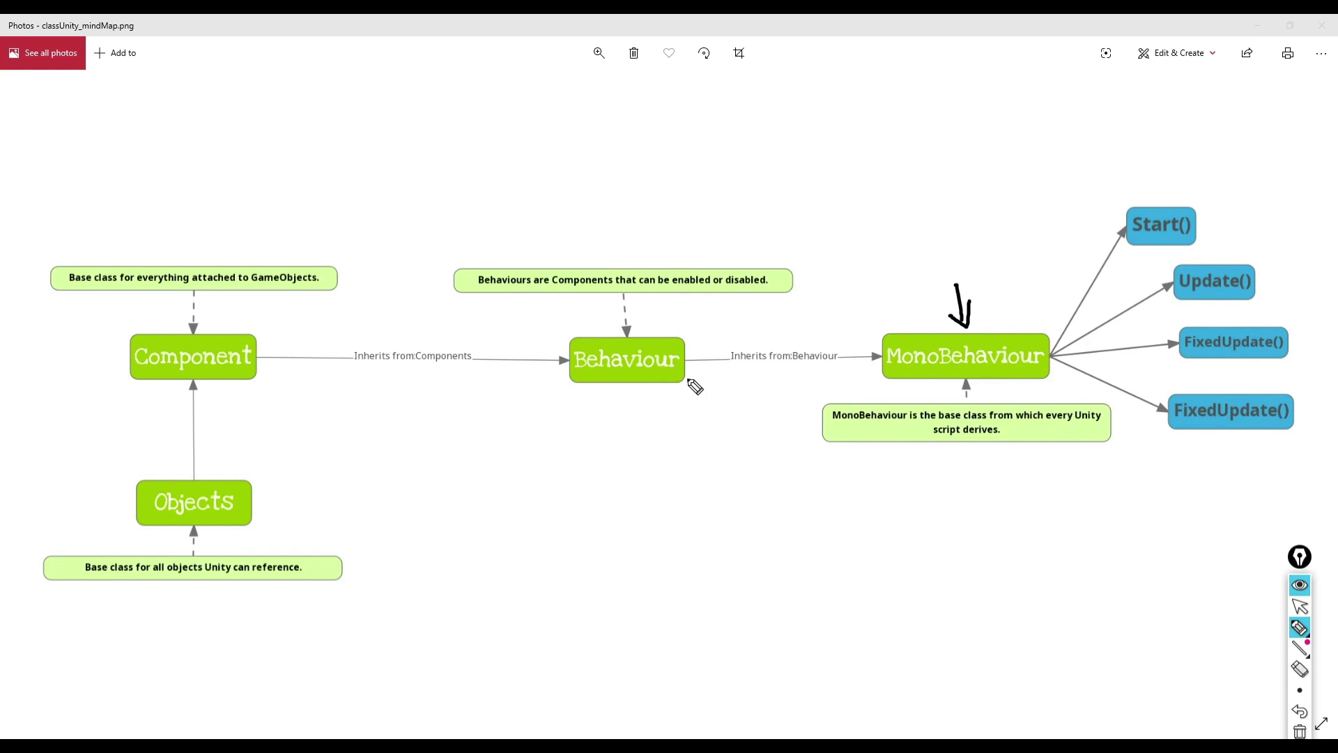
drag(695, 337, 857, 322)
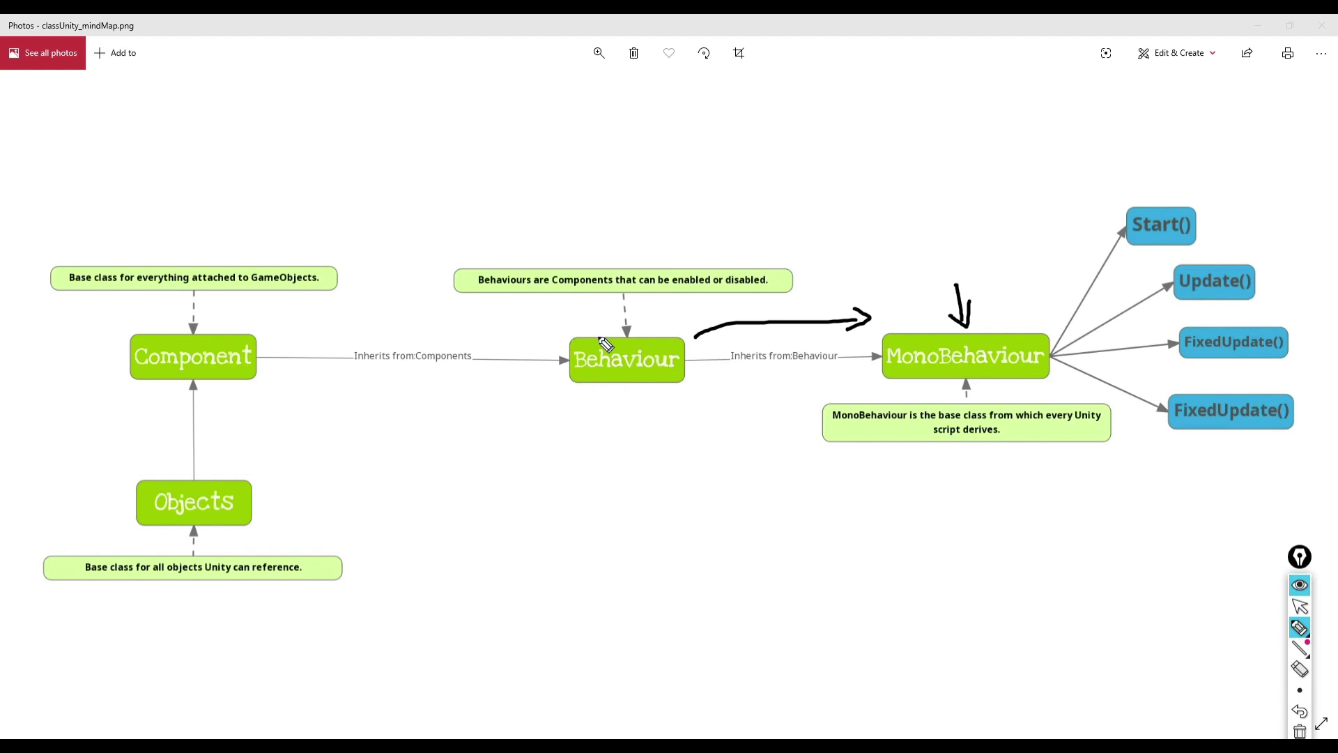
mouse_move(267, 331)
mouse_down()
mouse_move(563, 331)
mouse_move(545, 335)
mouse_up()
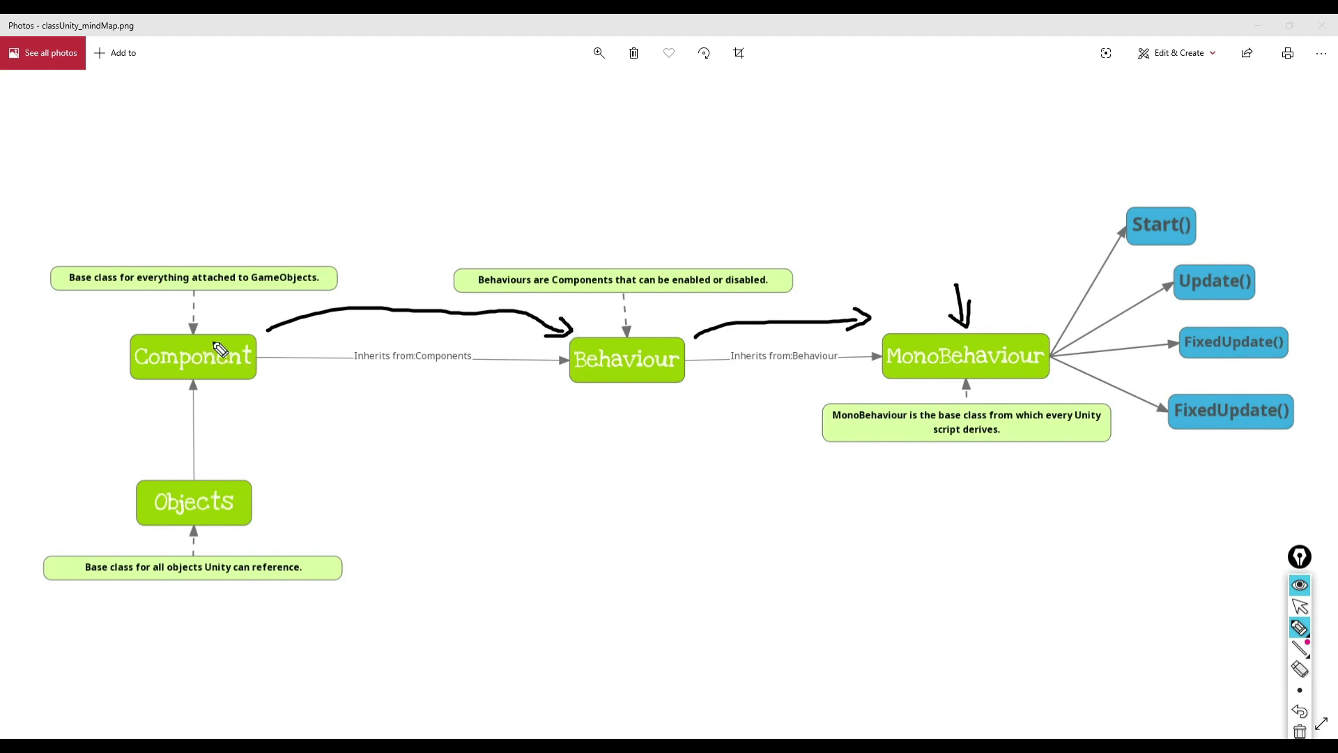
mouse_move(296, 254)
mouse_down()
mouse_move(296, 269)
mouse_move(304, 258)
mouse_up()
mouse_move(267, 501)
mouse_down()
mouse_move(324, 501)
mouse_move(287, 518)
mouse_up()
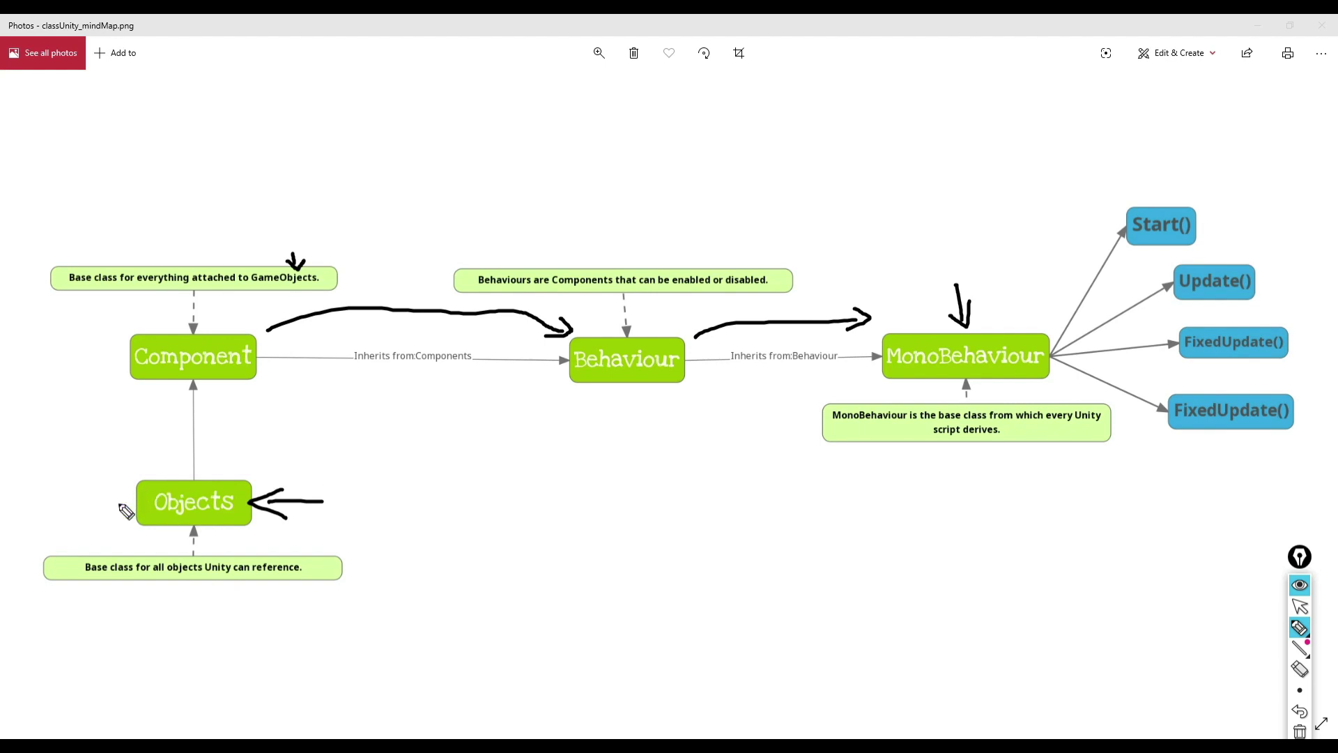
drag(118, 506, 162, 406)
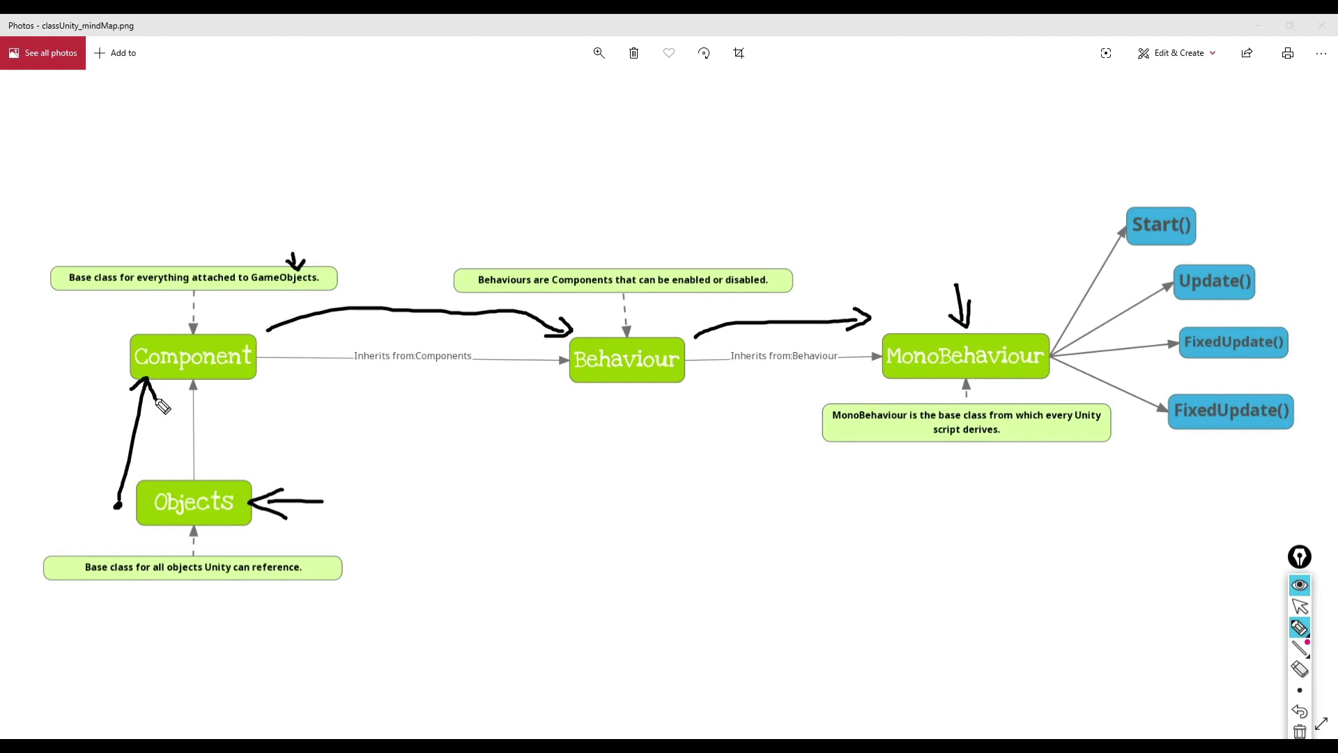
mouse_move(267, 377)
mouse_down()
mouse_move(379, 371)
mouse_move(521, 395)
mouse_up()
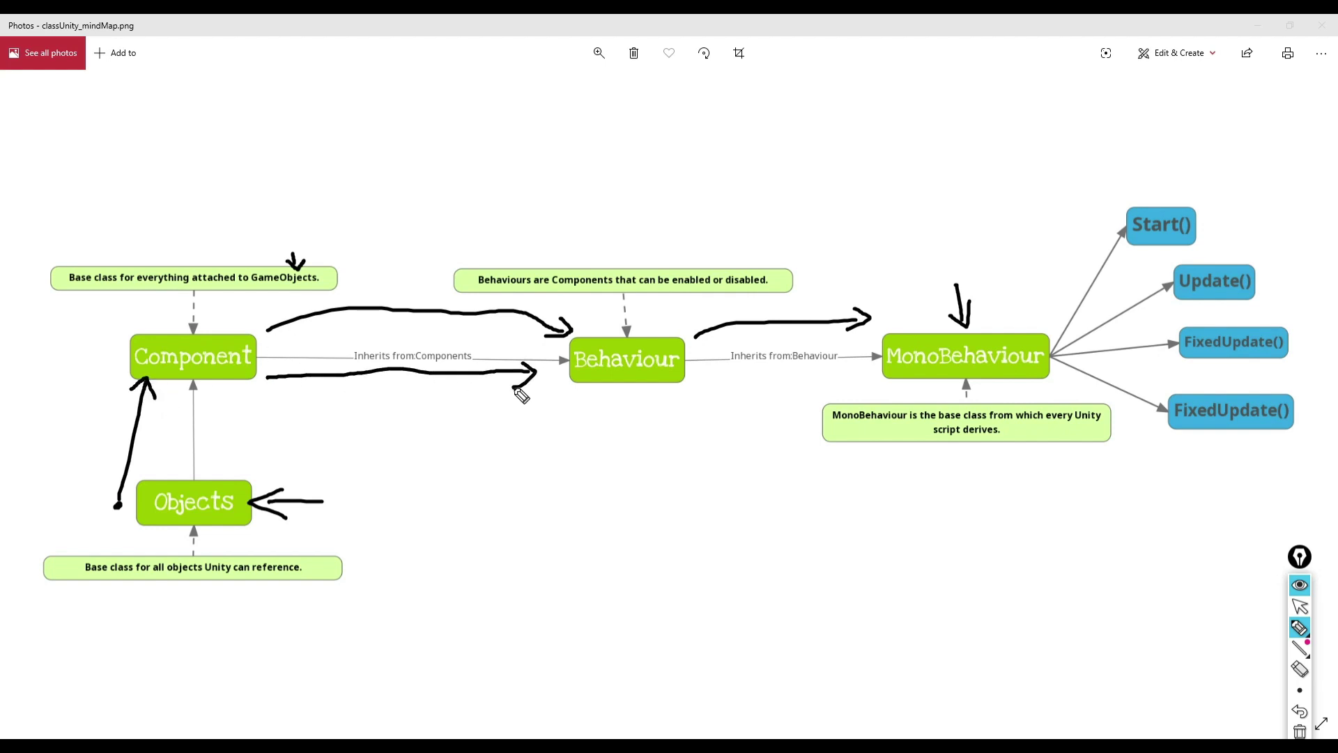
mouse_move(689, 389)
mouse_down()
mouse_move(893, 393)
mouse_move(873, 402)
mouse_up()
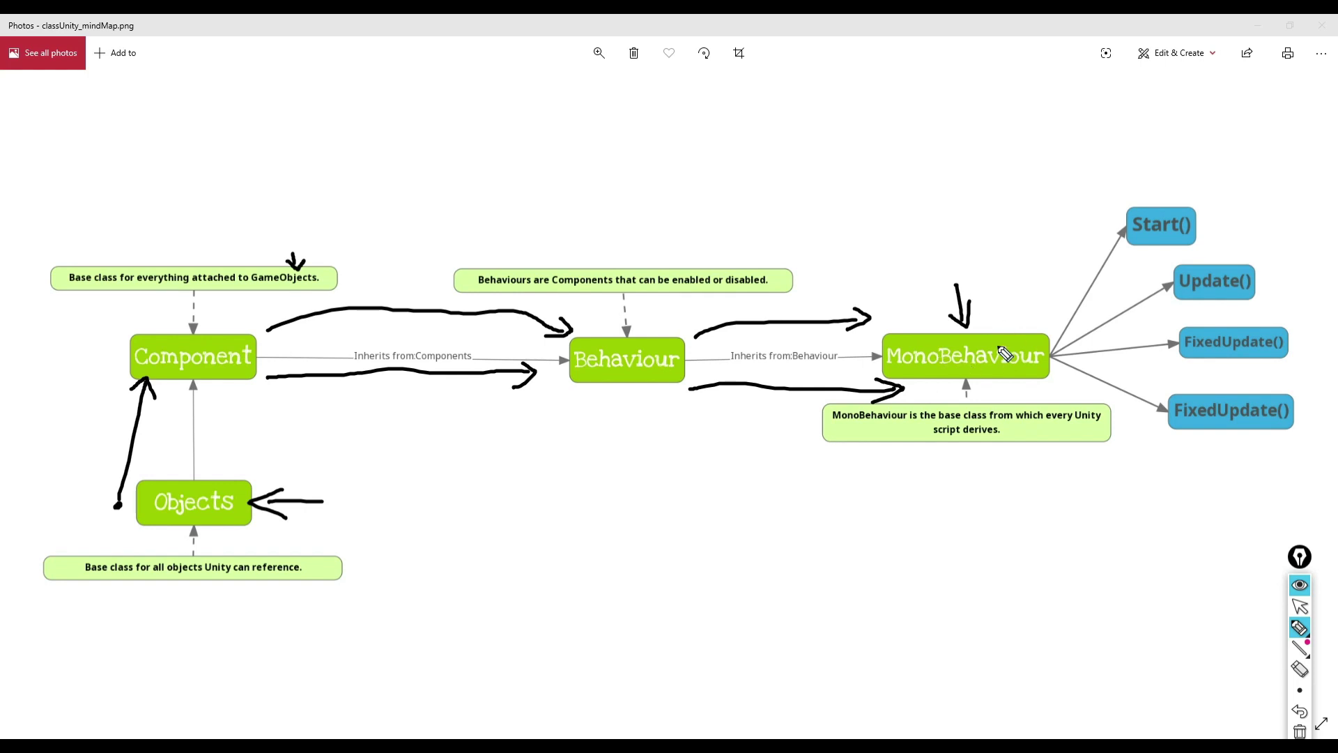
Step: Sketch a box below MonoBehaviour with an arrow and a curve toward the methods
mouse_move(952, 460)
mouse_down()
mouse_move(954, 497)
mouse_move(967, 479)
mouse_up()
drag(930, 523, 939, 575)
mouse_move(932, 519)
mouse_down()
mouse_move(1012, 583)
mouse_move(946, 577)
mouse_up()
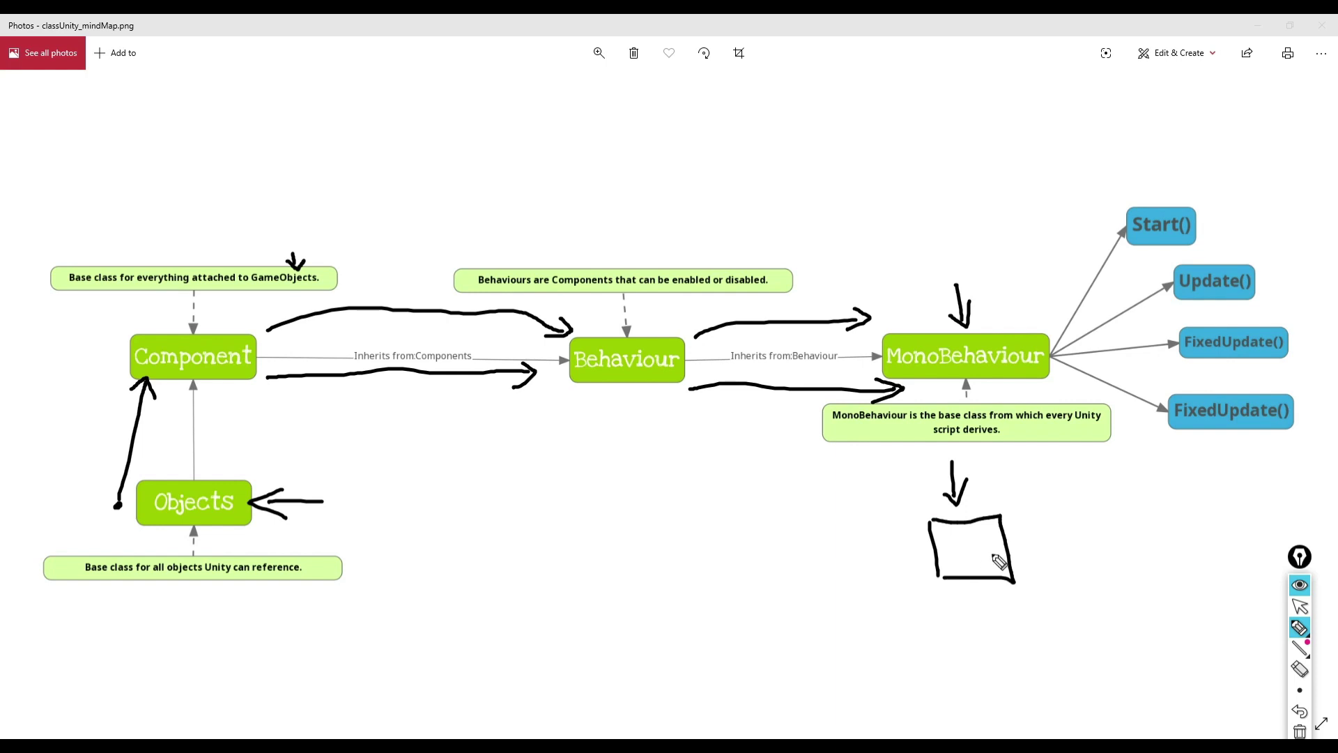
mouse_move(1064, 544)
mouse_down()
mouse_move(979, 556)
mouse_move(1012, 564)
mouse_up()
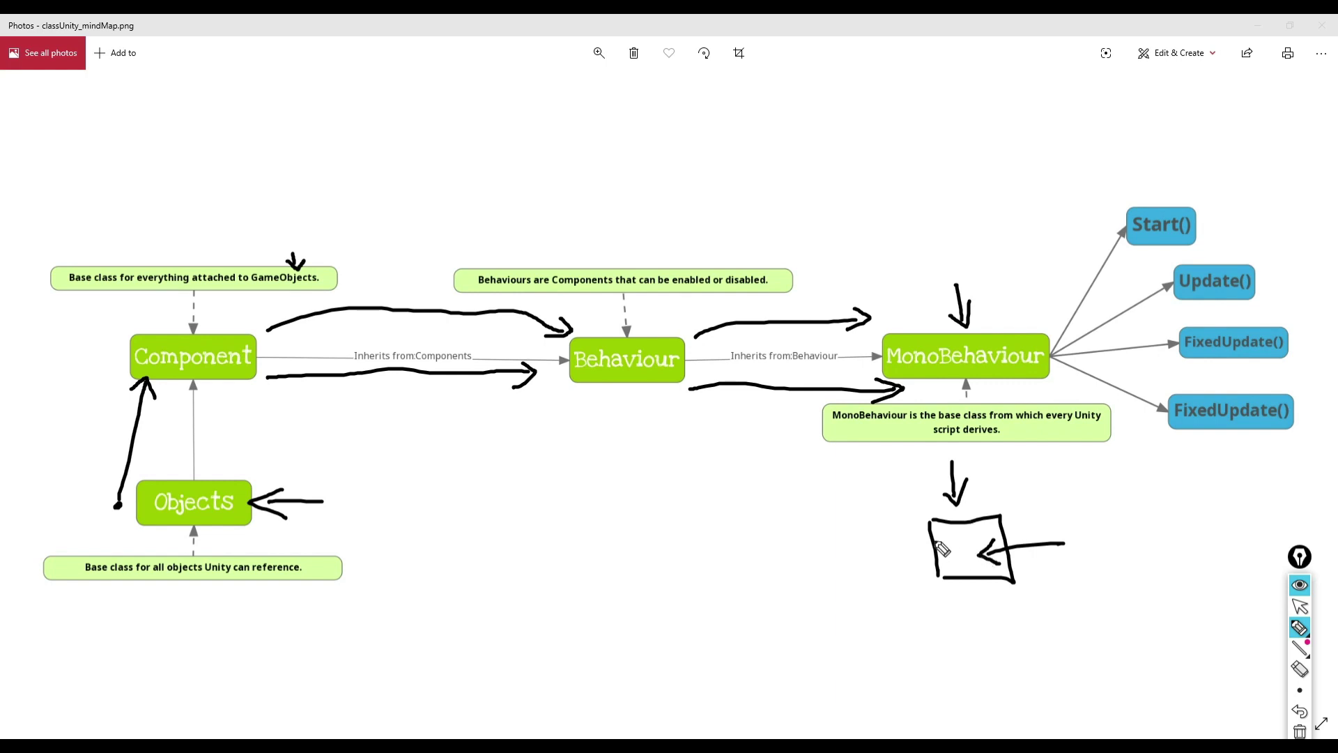
drag(936, 576, 959, 582)
mouse_move(1004, 527)
mouse_down()
mouse_move(1052, 527)
mouse_move(991, 537)
mouse_move(1075, 545)
mouse_up()
drag(1064, 521, 1053, 547)
mouse_move(1086, 494)
mouse_down()
mouse_move(1140, 447)
mouse_move(1161, 473)
mouse_up()
Step: Tick Start(), Update() and the first FixedUpdate(), and write 'Late' over the second FixedUpdate()
click(1129, 443)
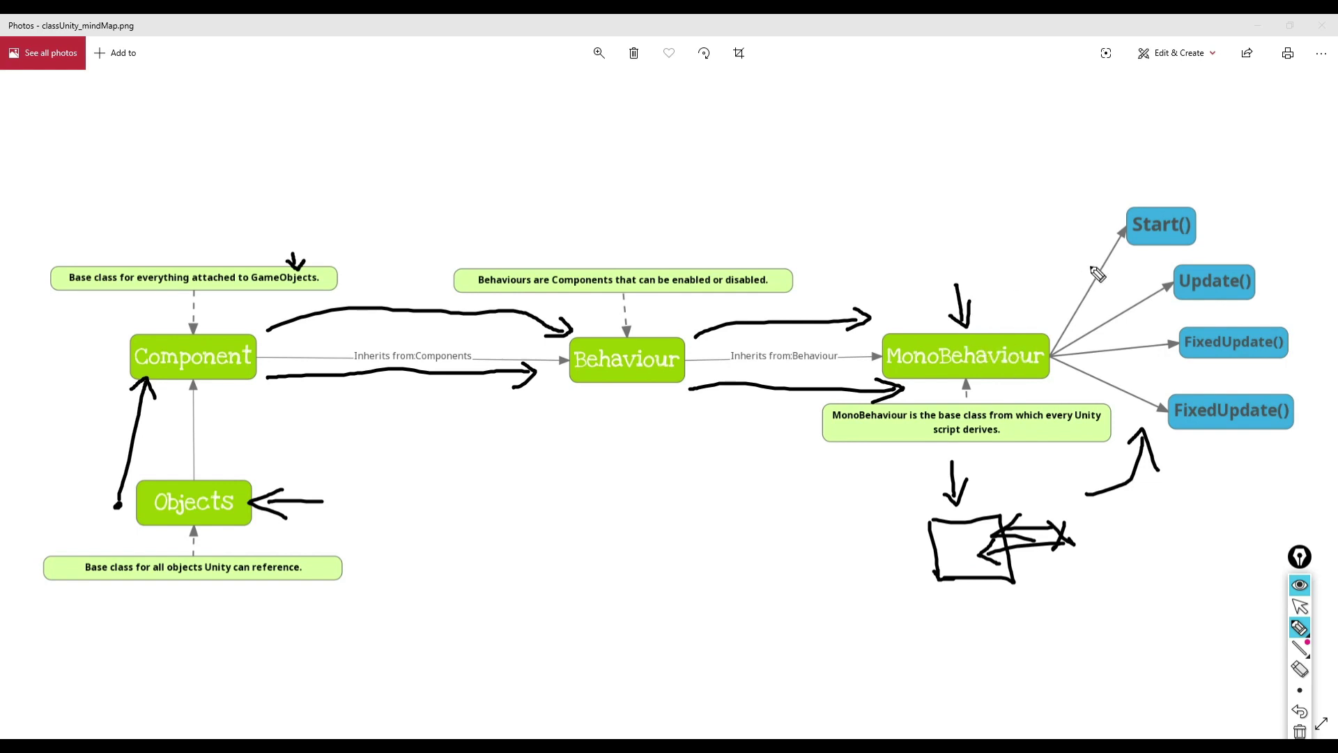
drag(1213, 217, 1229, 211)
drag(1266, 277, 1281, 270)
drag(1295, 337, 1310, 330)
mouse_move(1177, 413)
mouse_down()
mouse_move(1204, 410)
mouse_move(1183, 389)
mouse_move(1222, 370)
mouse_up()
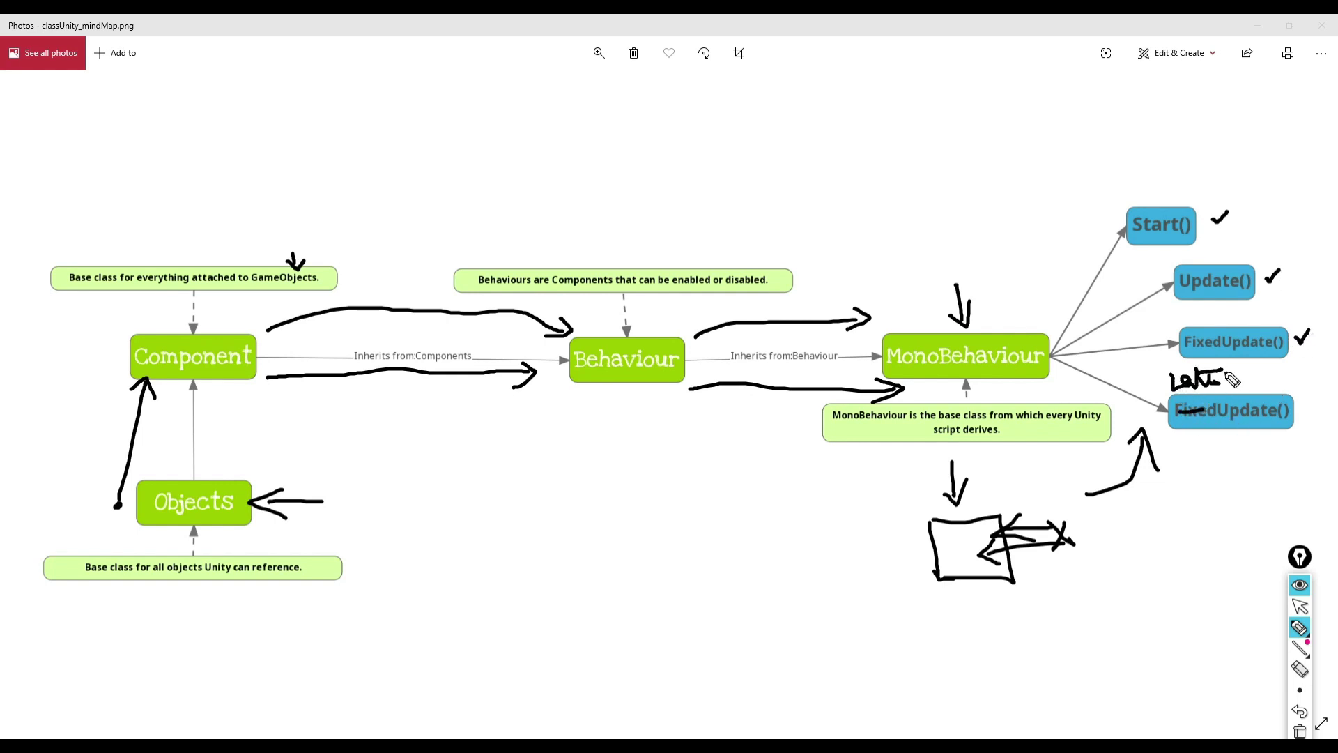
drag(1286, 408, 1312, 385)
Step: Draw brackets around fps with a curved arrow from fps to Start()
mouse_move(950, 171)
mouse_down()
mouse_move(930, 206)
mouse_move(972, 187)
mouse_move(974, 211)
mouse_move(977, 195)
mouse_move(1030, 220)
mouse_move(1019, 232)
mouse_up()
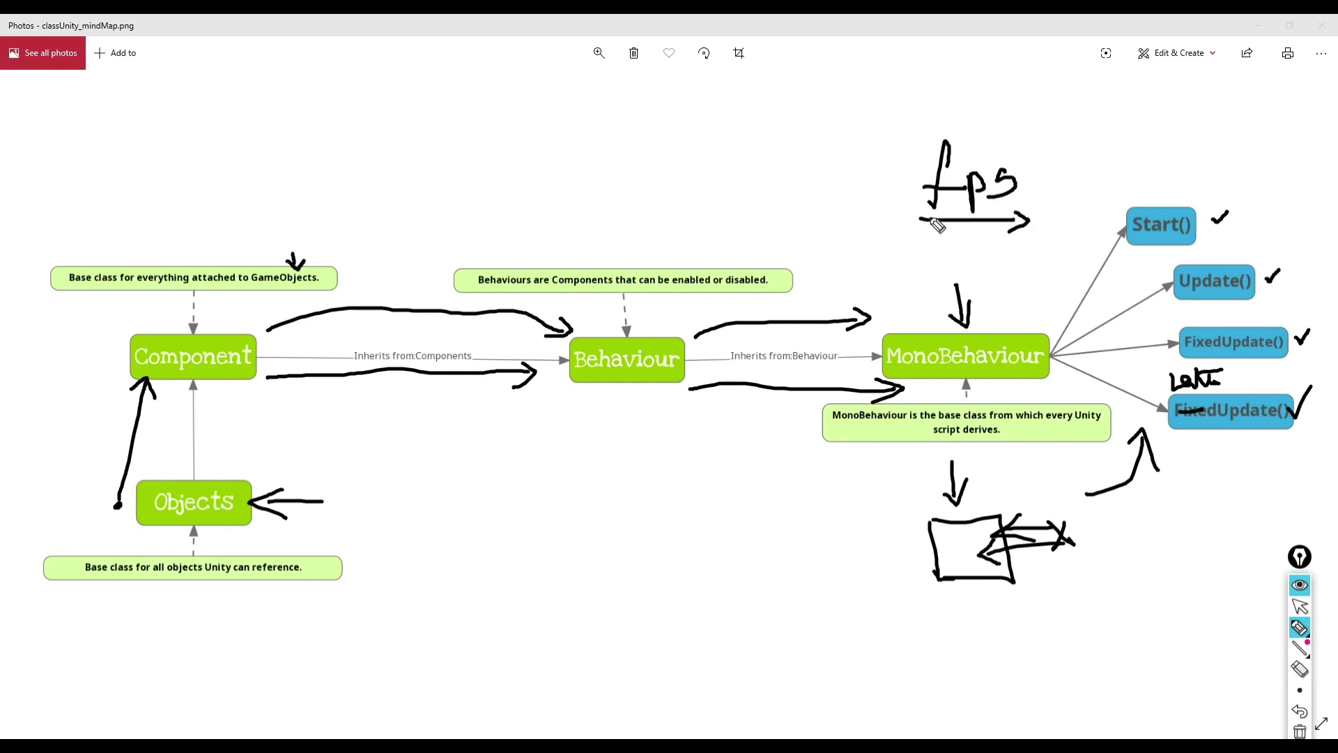
drag(942, 211, 944, 232)
mouse_move(903, 136)
mouse_down()
mouse_move(920, 133)
mouse_move(941, 230)
mouse_up()
drag(1026, 155, 1024, 230)
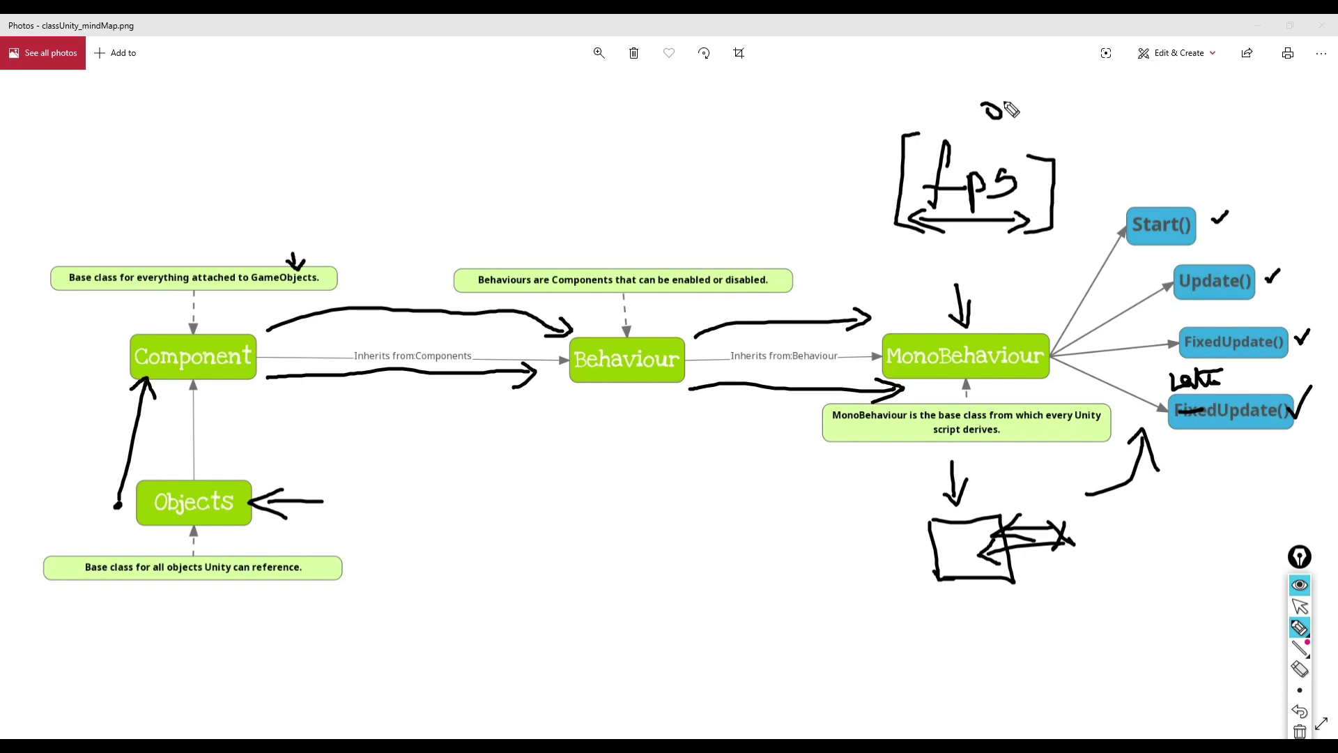
mouse_move(983, 111)
mouse_down()
mouse_move(1141, 193)
mouse_move(1155, 177)
mouse_up()
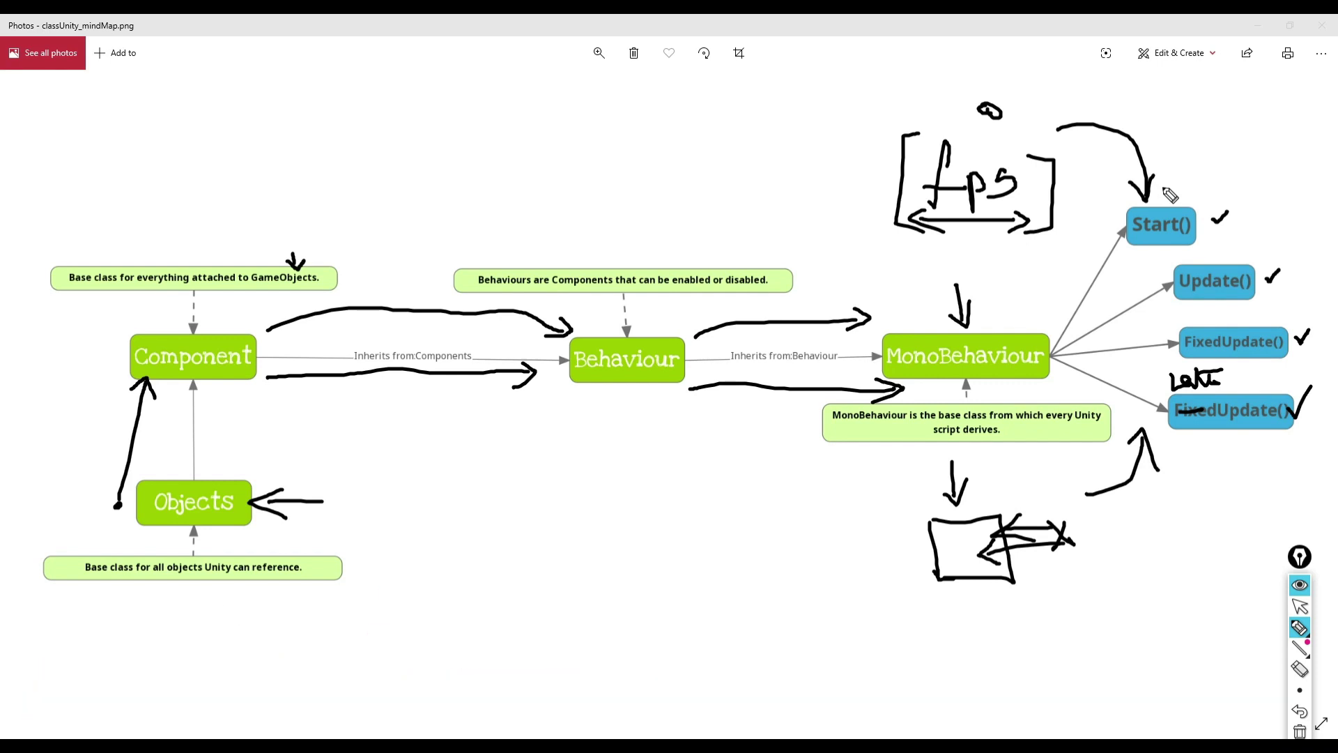
Step: Tick Start() and Update(), underline Update/FixedUpdate with an arrow between them, then return to Visual Studio
drag(1124, 245, 1148, 235)
drag(1155, 270, 1179, 267)
drag(1194, 296, 1249, 304)
drag(1217, 352, 1265, 350)
mouse_move(1240, 306)
mouse_down()
mouse_move(1240, 322)
mouse_move(1250, 315)
mouse_up()
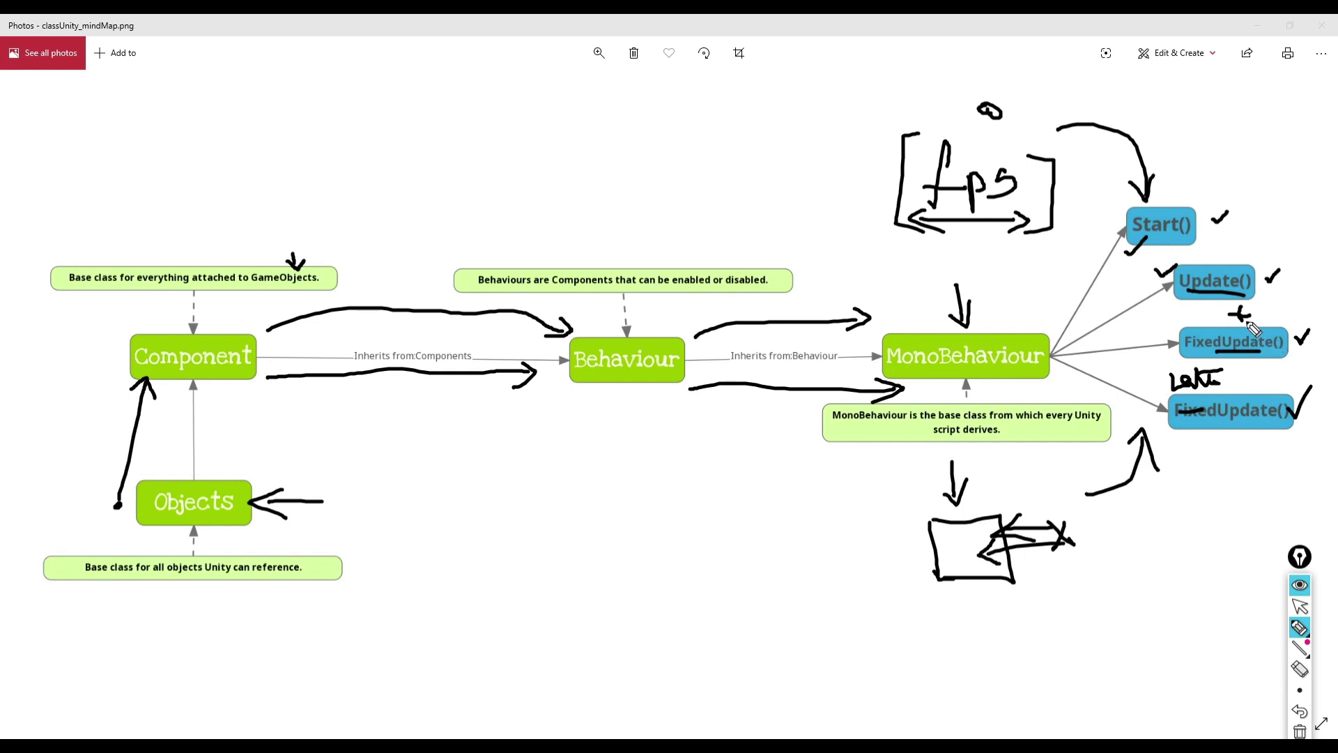
drag(1287, 256, 1281, 303)
drag(1288, 364, 1290, 351)
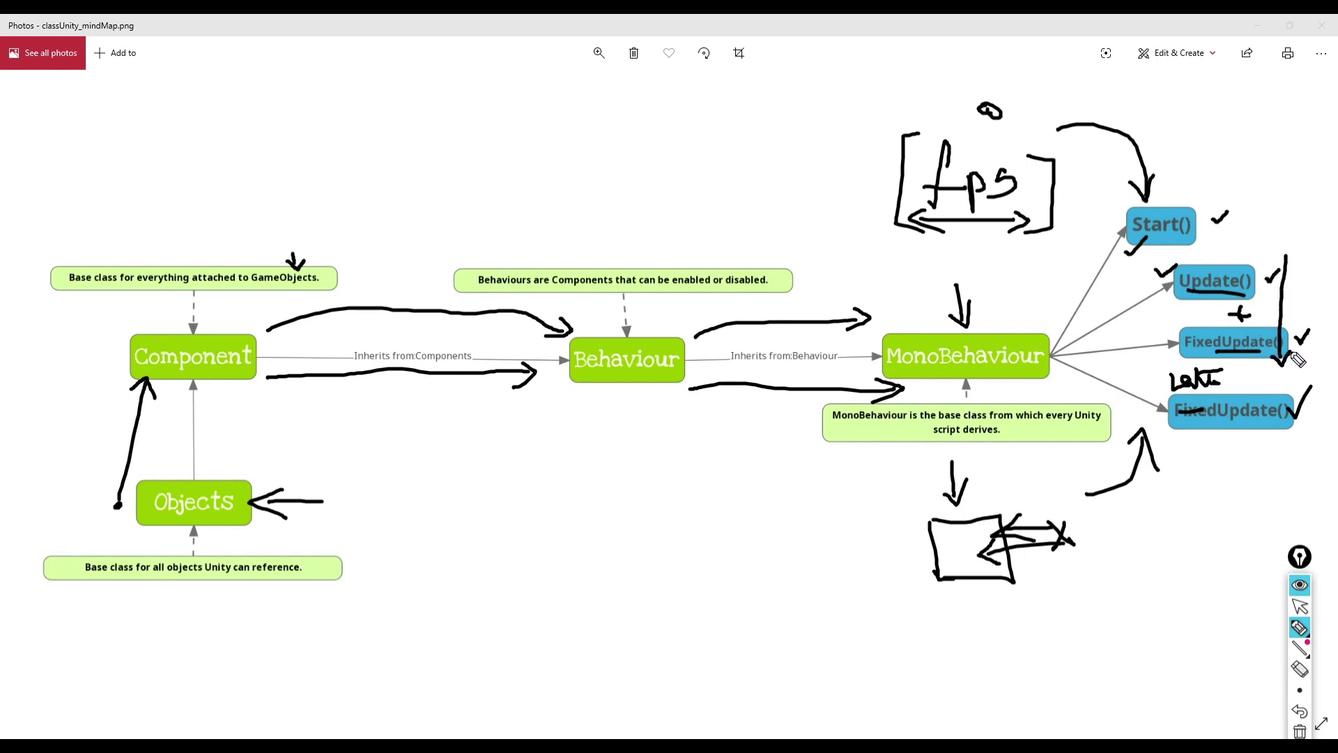
drag(1214, 442, 1260, 410)
scroll(1300, 666, down, 3)
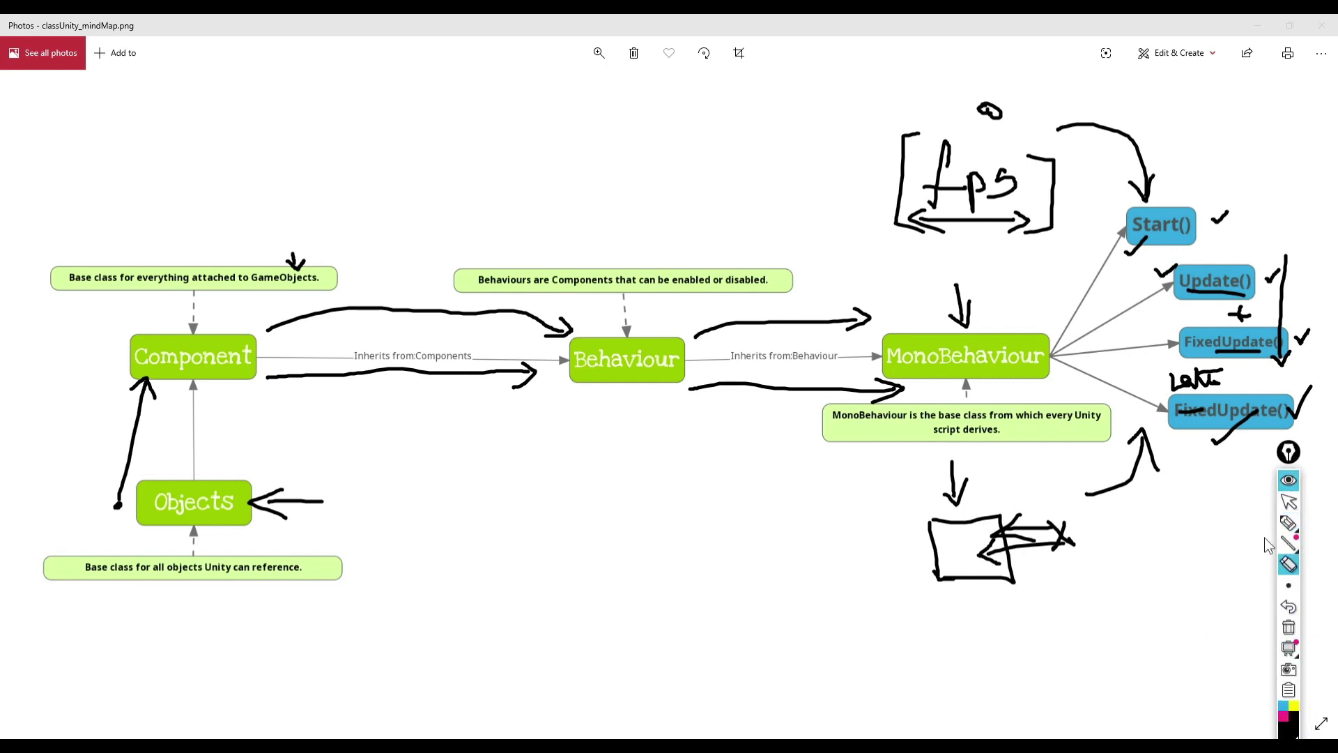
key(alt+Tab)
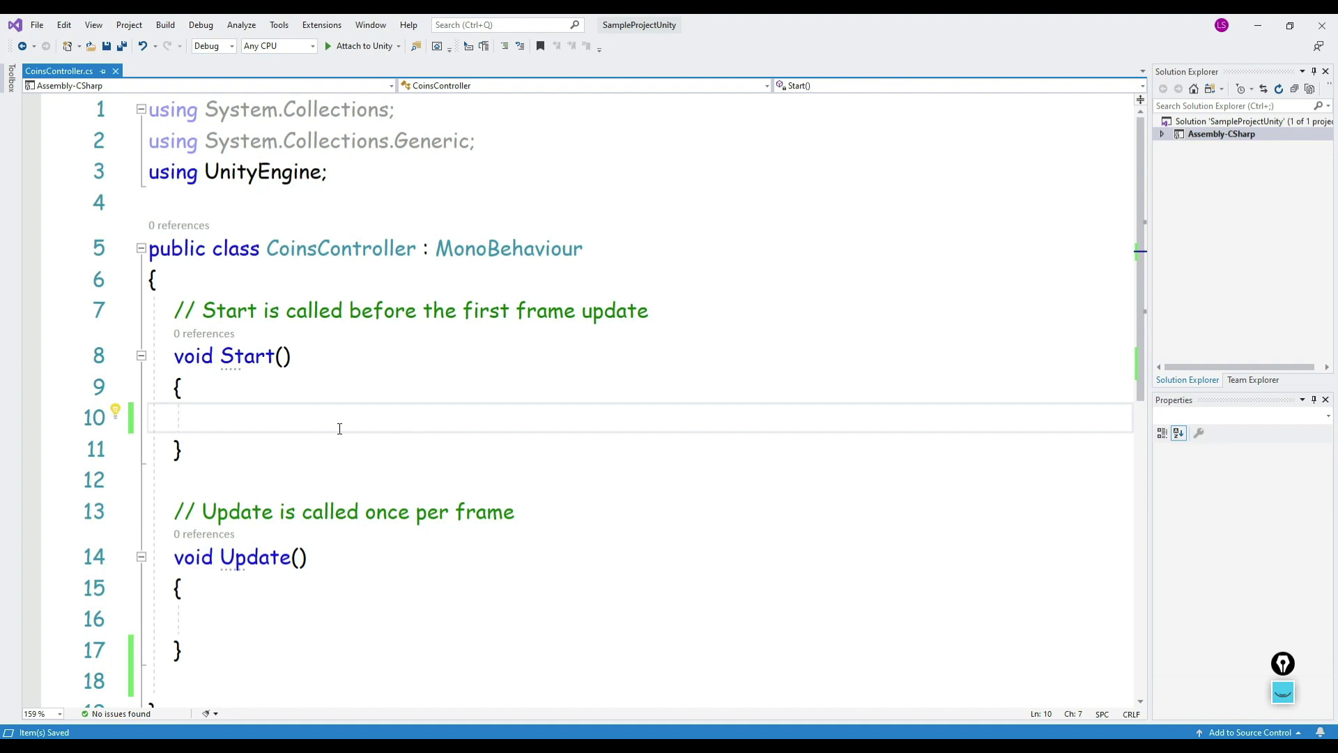
scroll(339, 428, down, 2)
scroll(295, 430, up, 1)
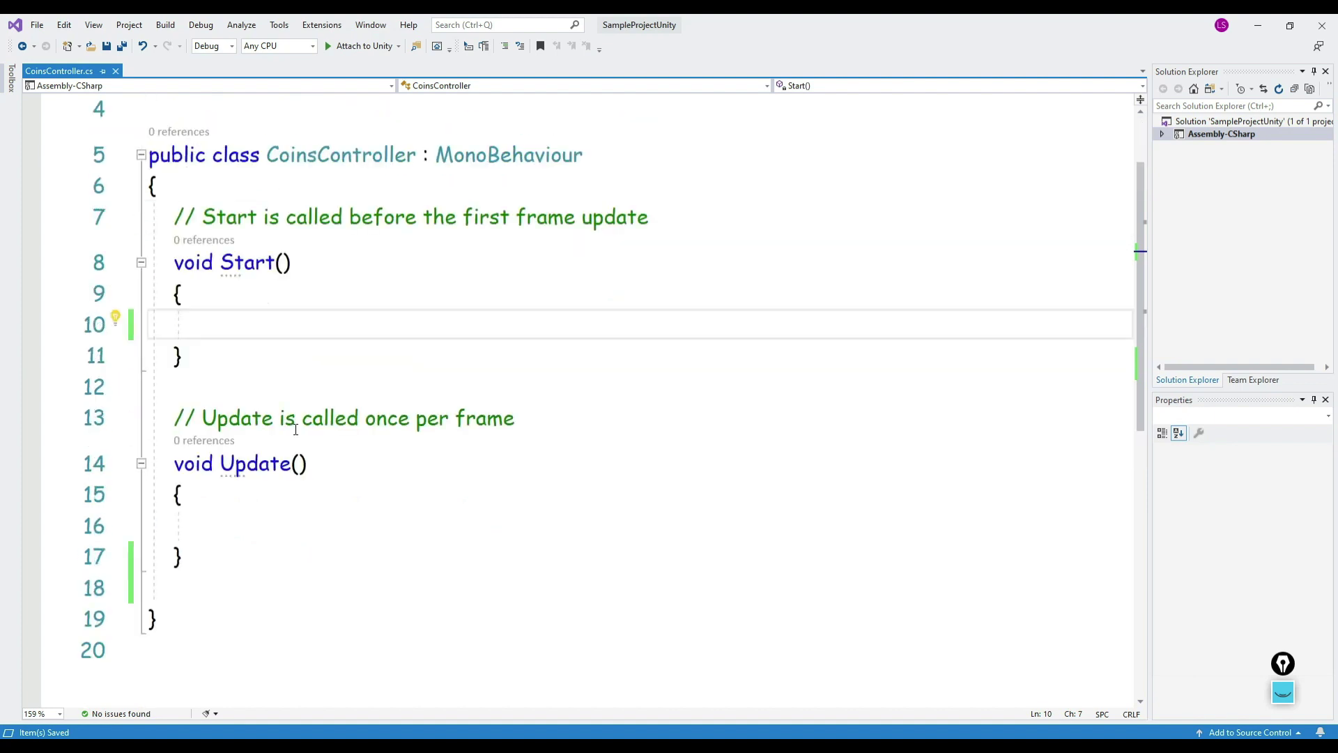
drag(173, 261, 214, 368)
click(302, 356)
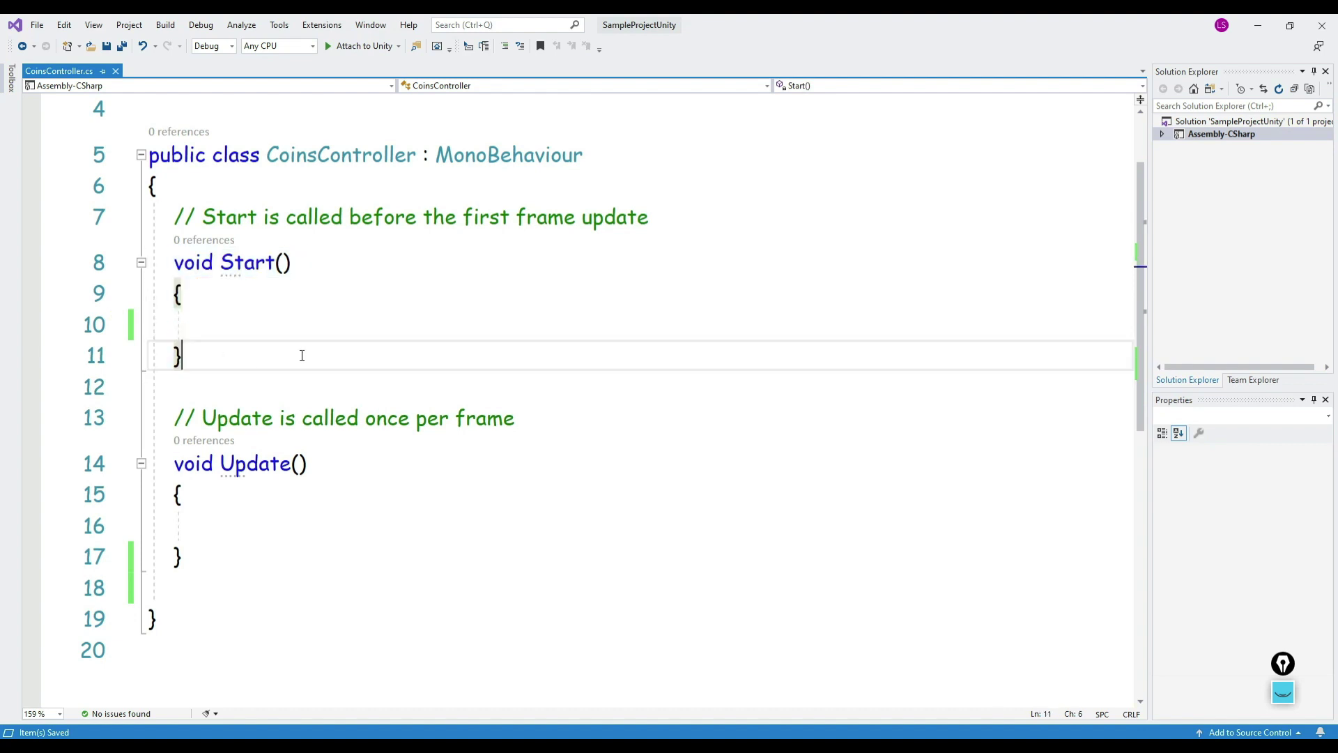
drag(462, 216, 677, 209)
click(267, 324)
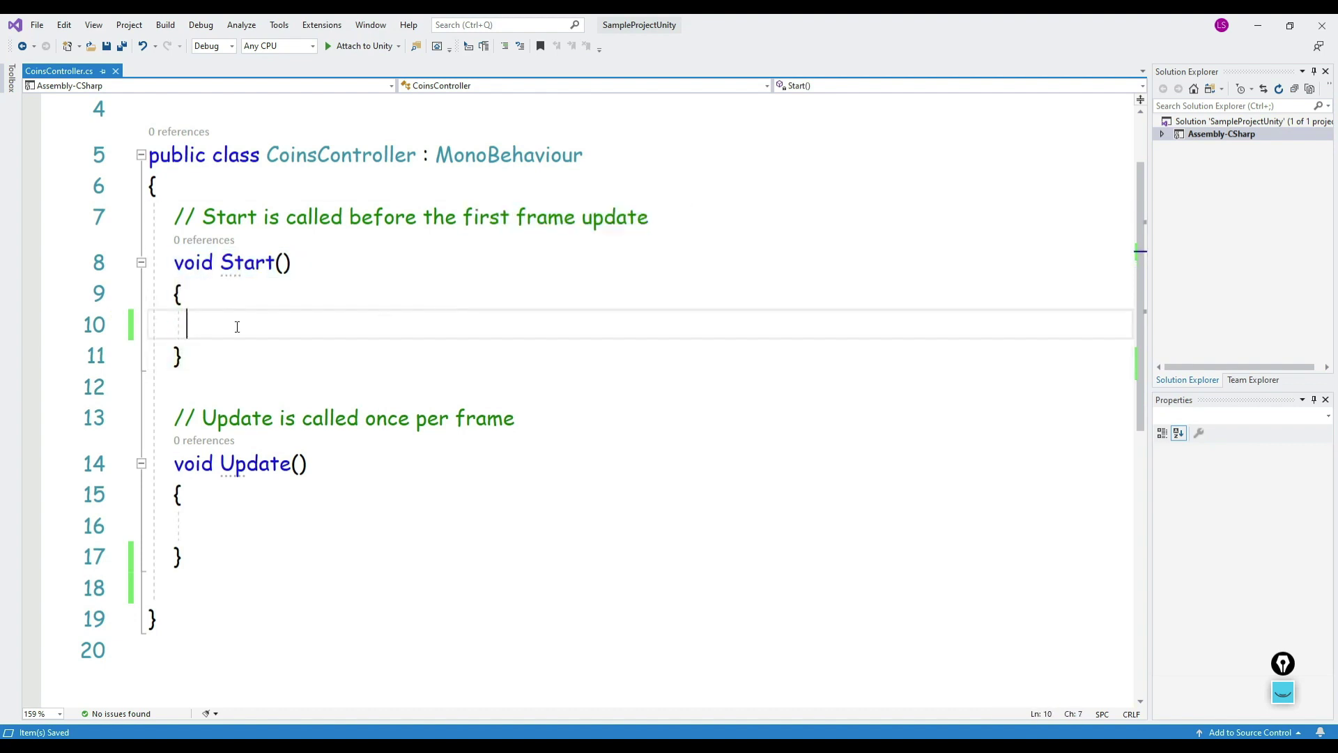
drag(179, 355, 177, 263)
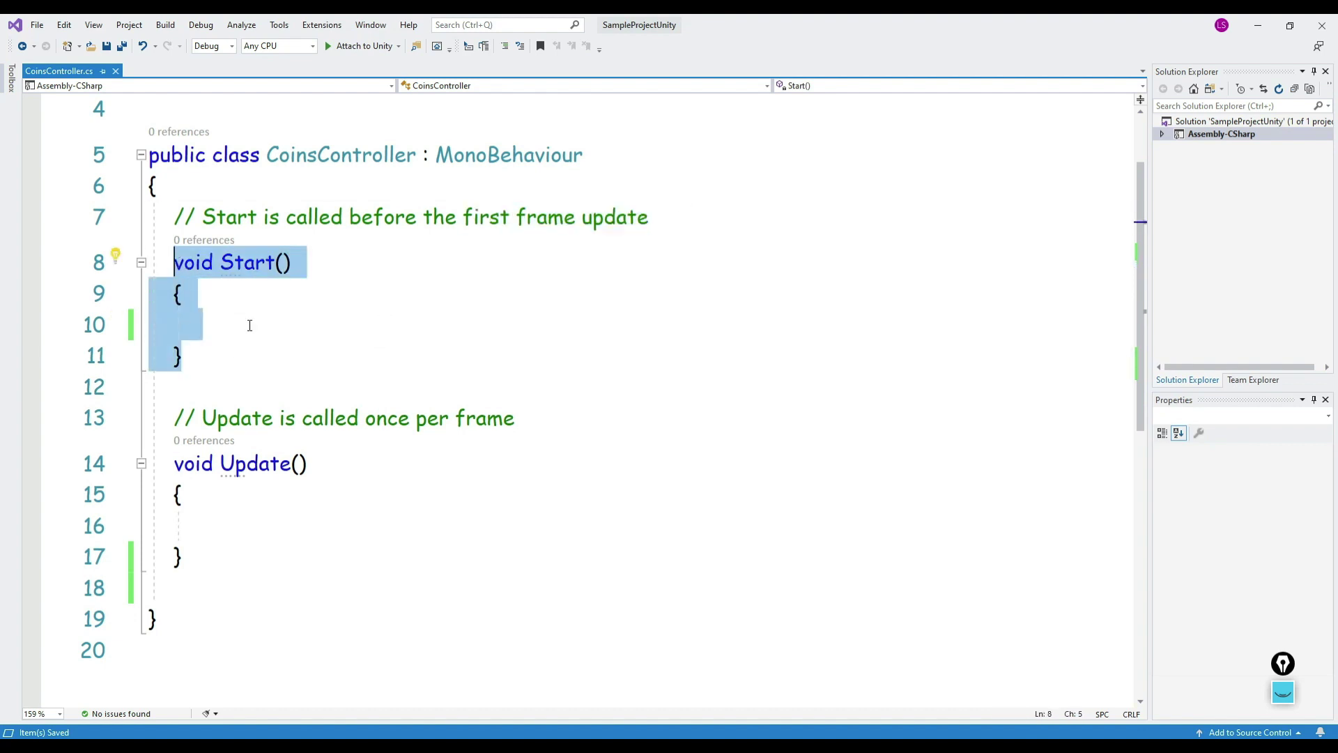
scroll(249, 325, down, 1)
drag(172, 370, 182, 466)
click(196, 488)
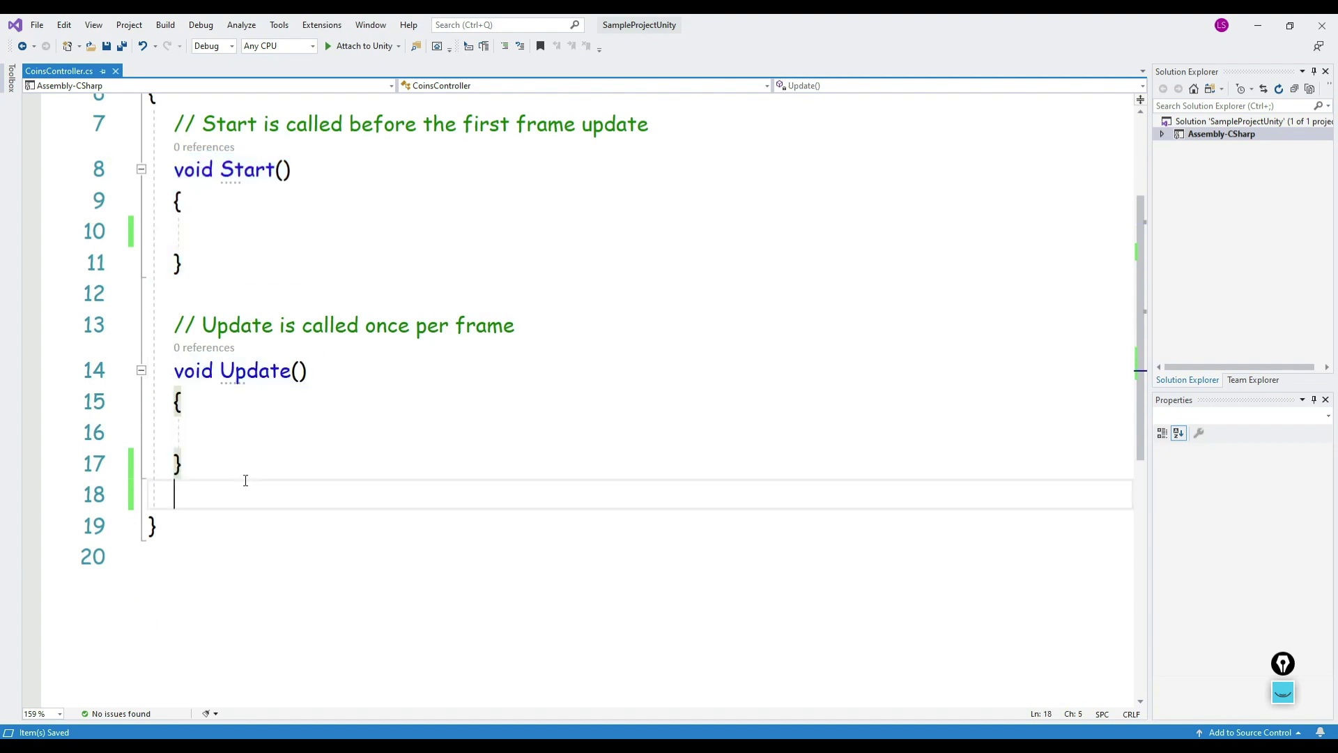
drag(180, 383, 212, 463)
click(250, 470)
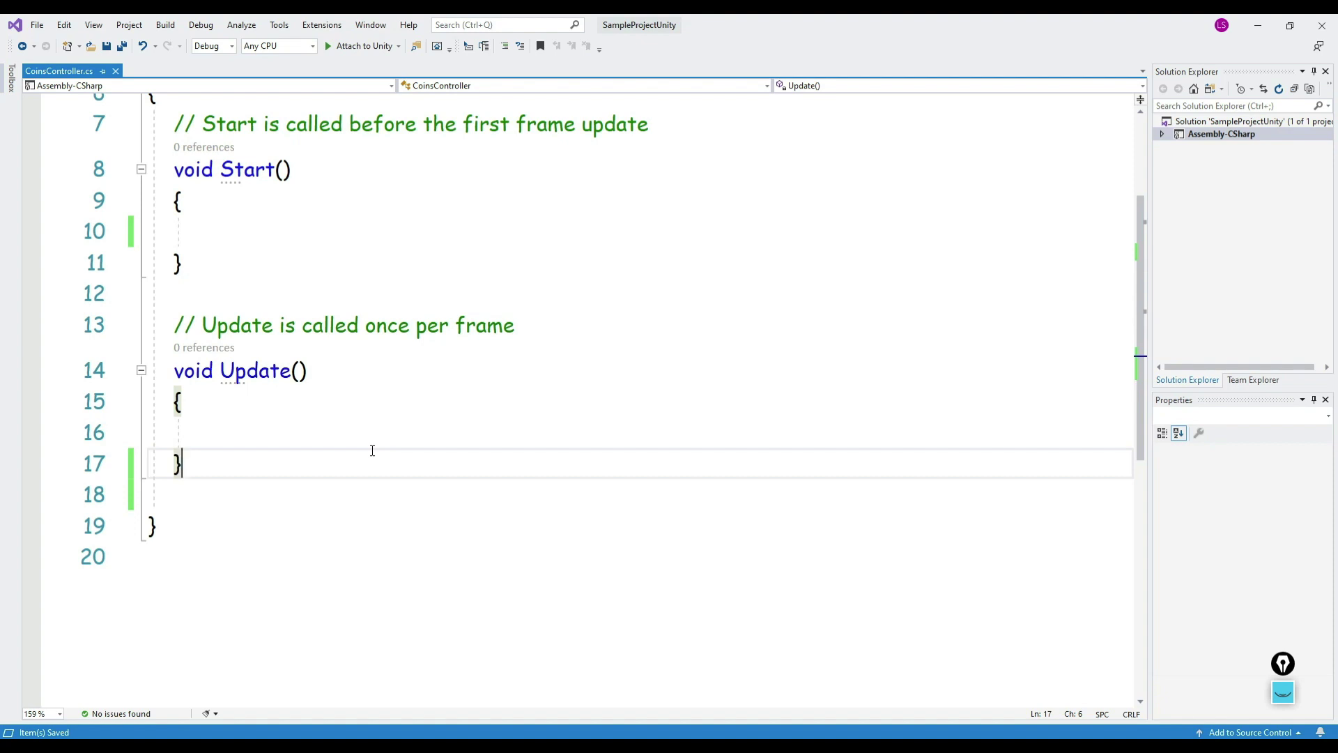
scroll(372, 450, up, 1)
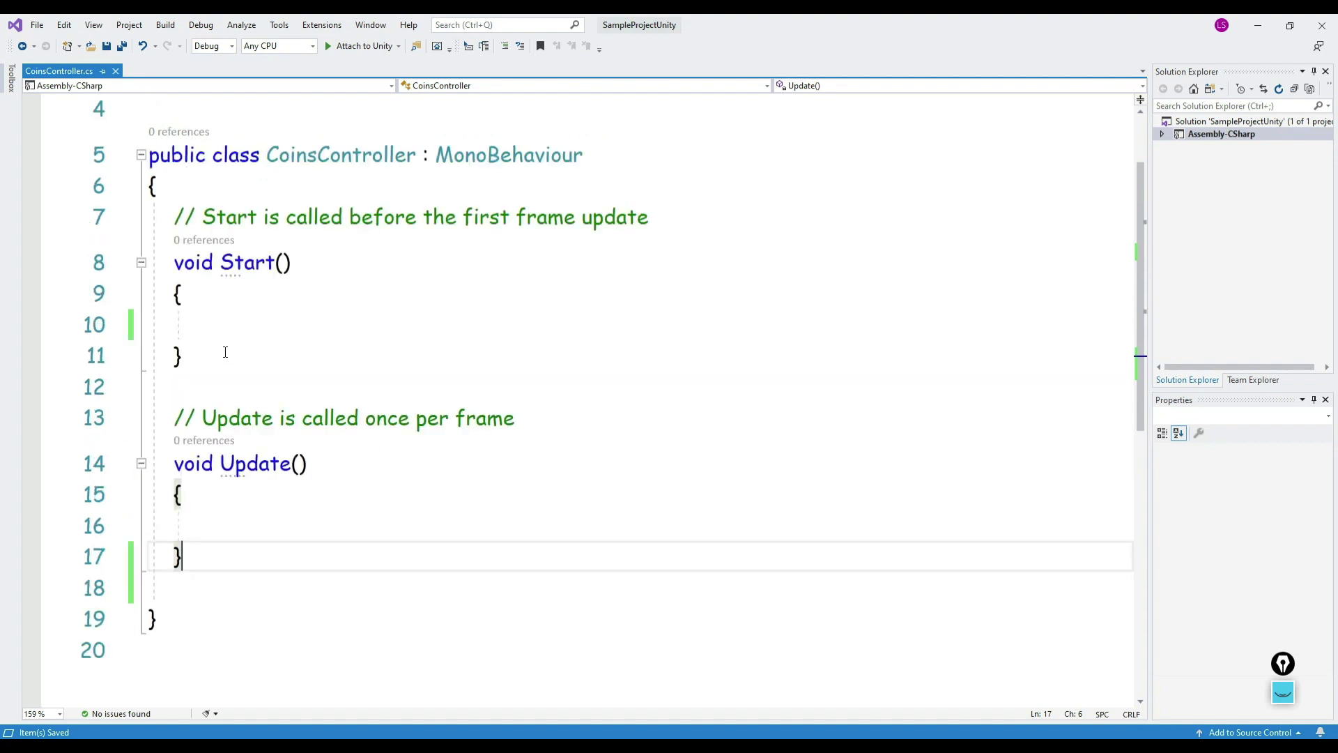
drag(213, 375, 160, 262)
click(224, 321)
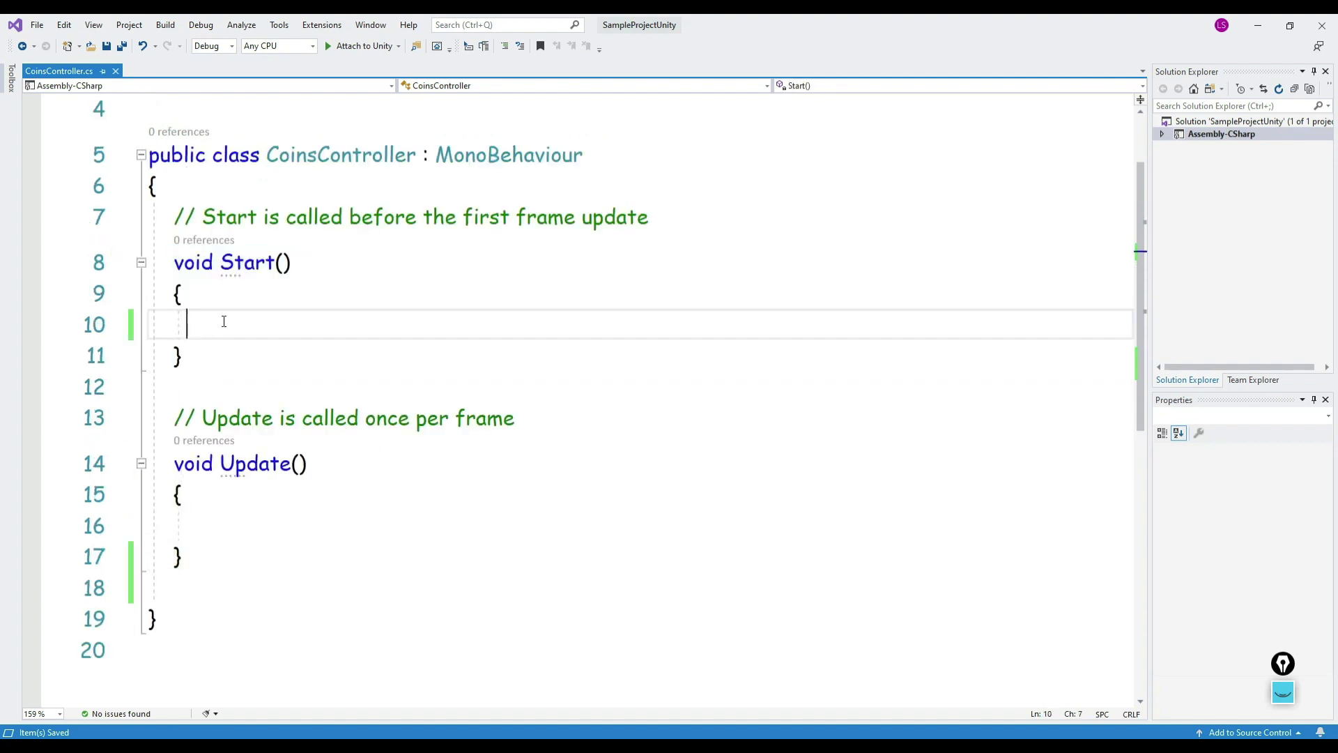
drag(211, 552, 173, 463)
click(195, 564)
drag(195, 564, 161, 427)
scroll(224, 452, down, 2)
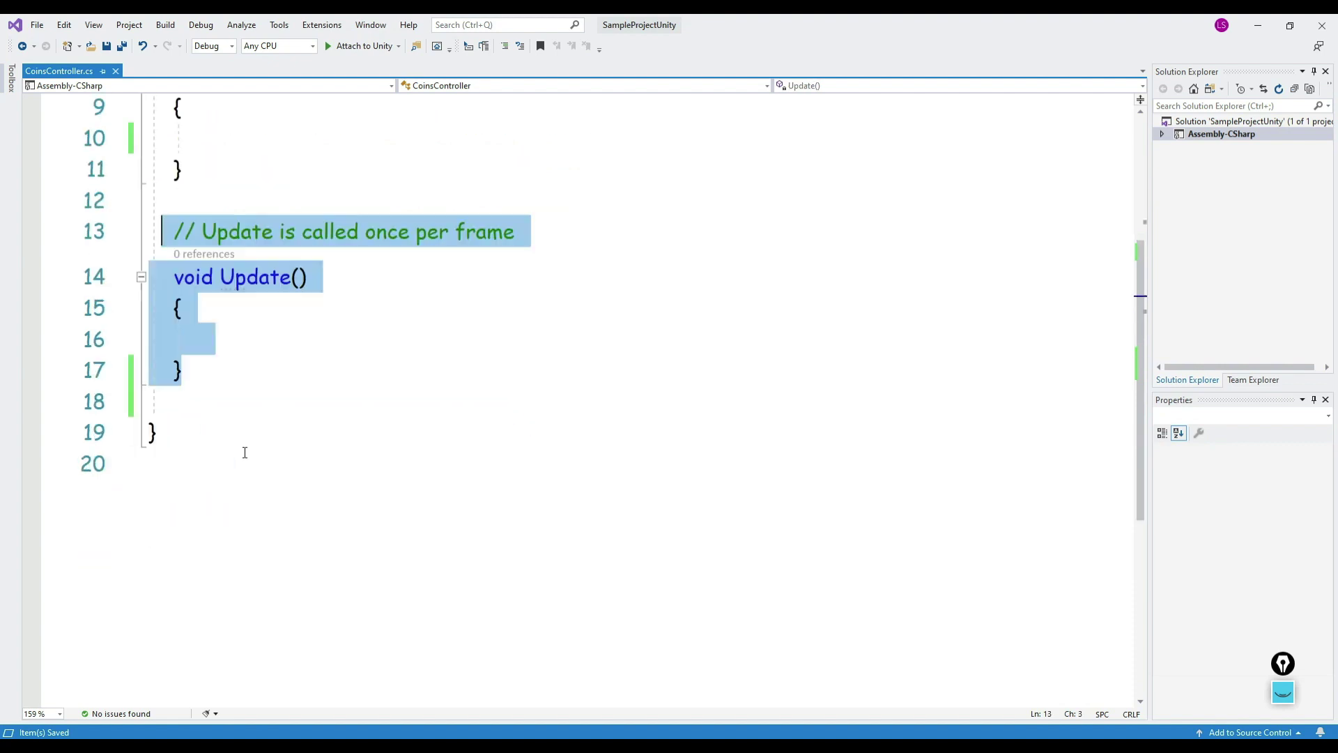
click(206, 400)
Step: Add a private void OnMouseDown method stub below Update() in CoinsController
key(Return)
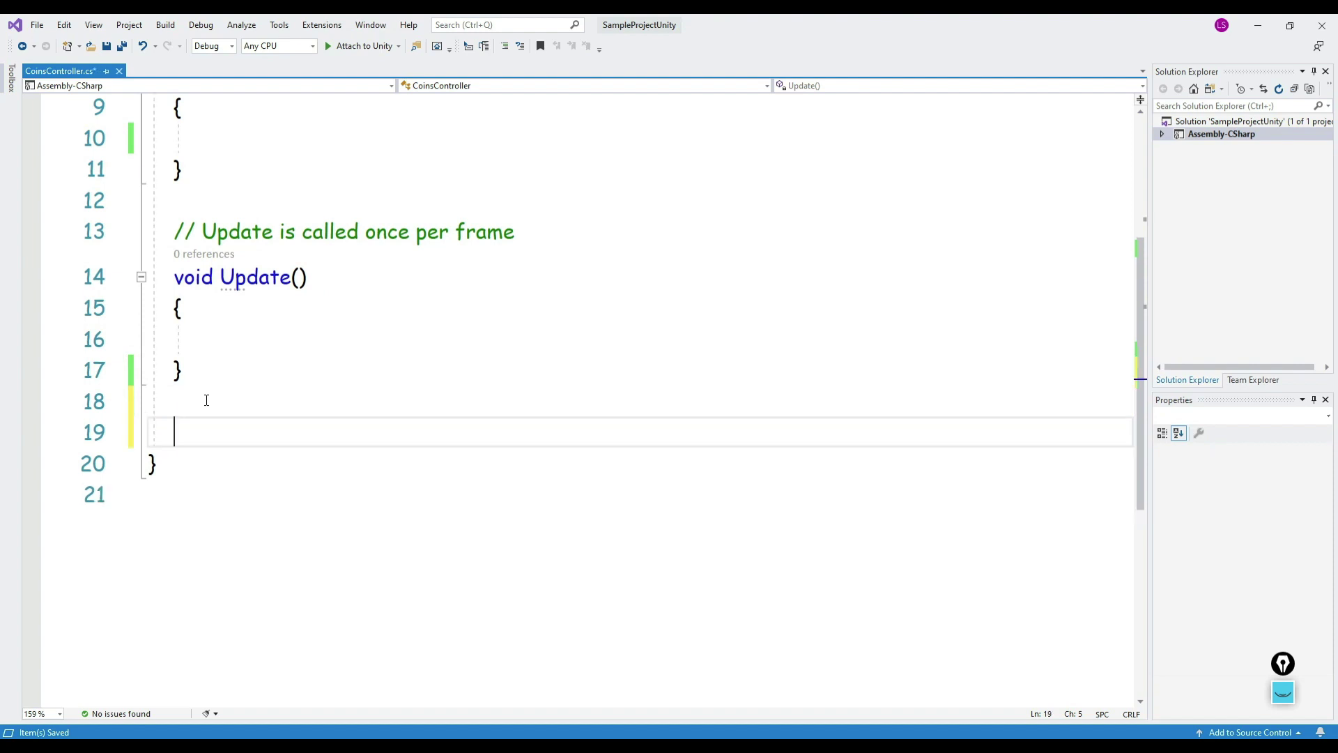
text(priva)
key(BackSpace)
text(te)
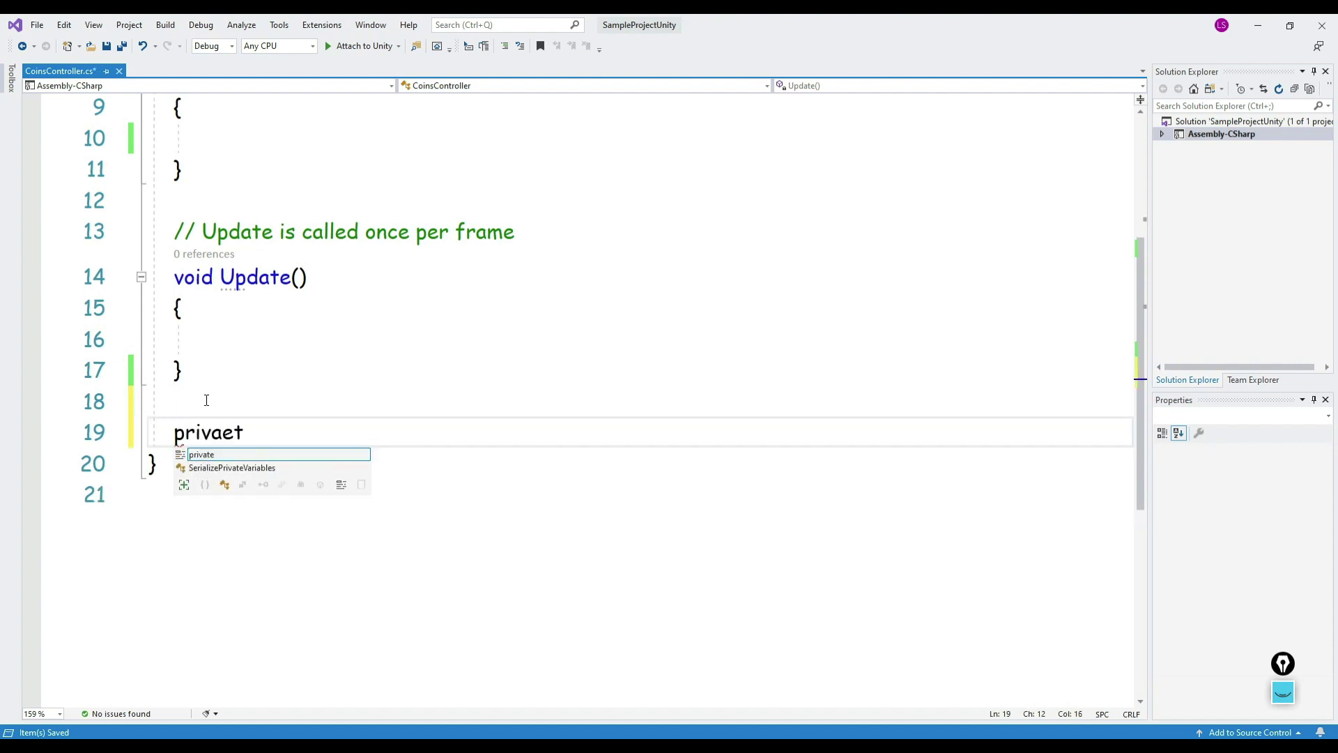
key(BackSpace)
key(BackSpace)
text(ate void On)
key(Tab)
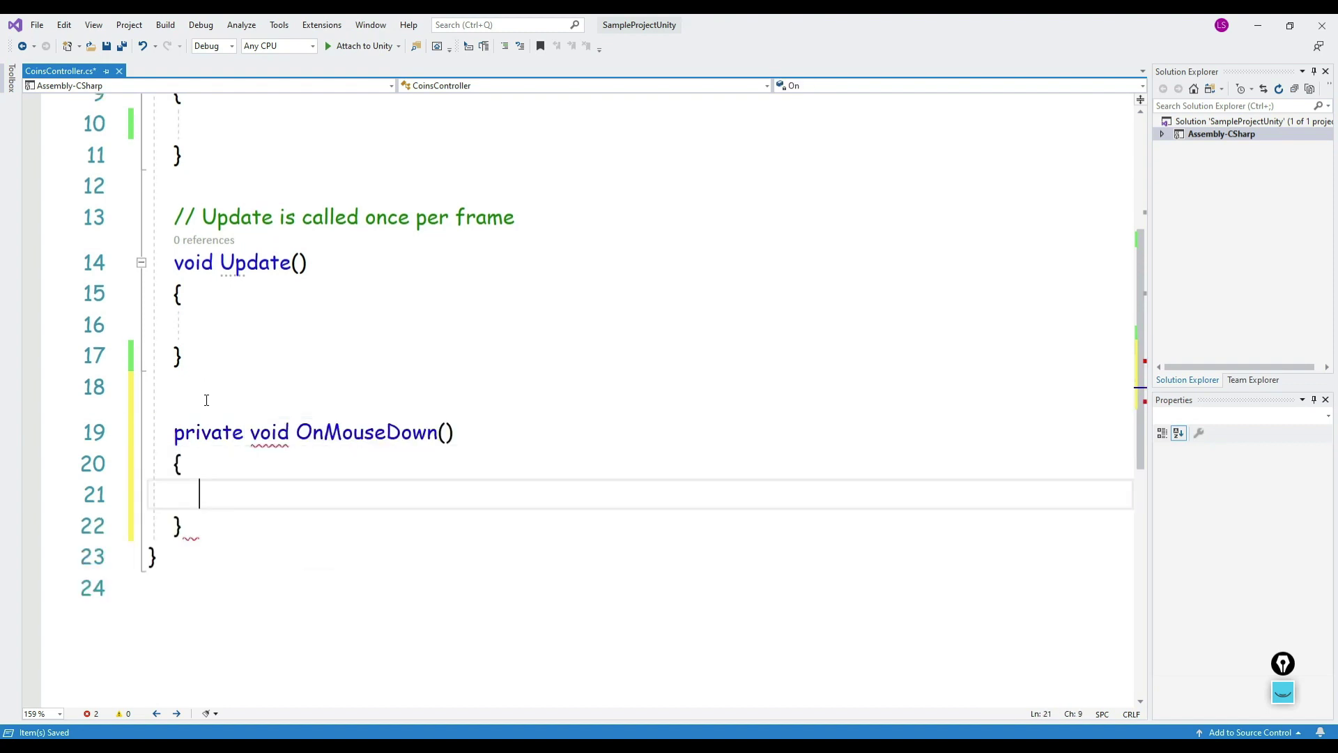
Step: Write Destroy(gameObject); inside the OnMouseDown method body
double_click(388, 434)
click(365, 482)
mouse_move(364, 437)
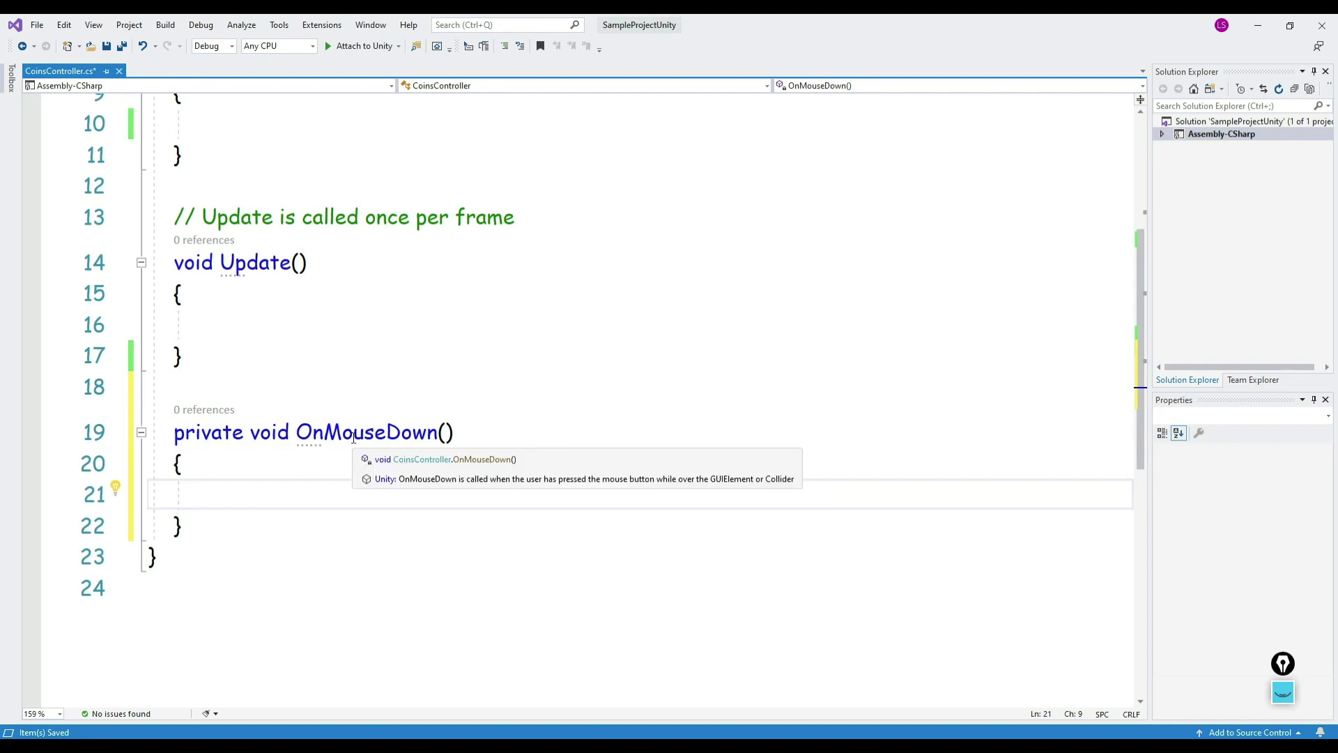
click(447, 432)
click(290, 503)
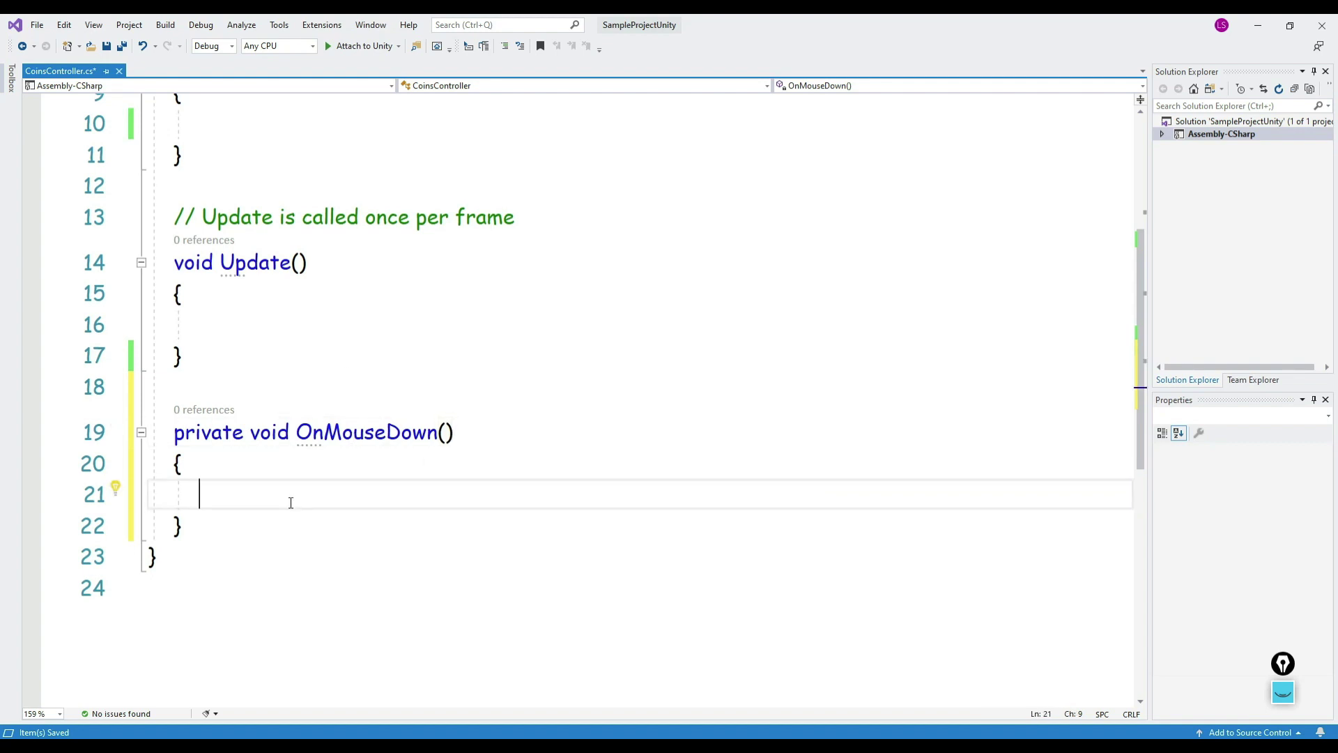
text(Destroy)
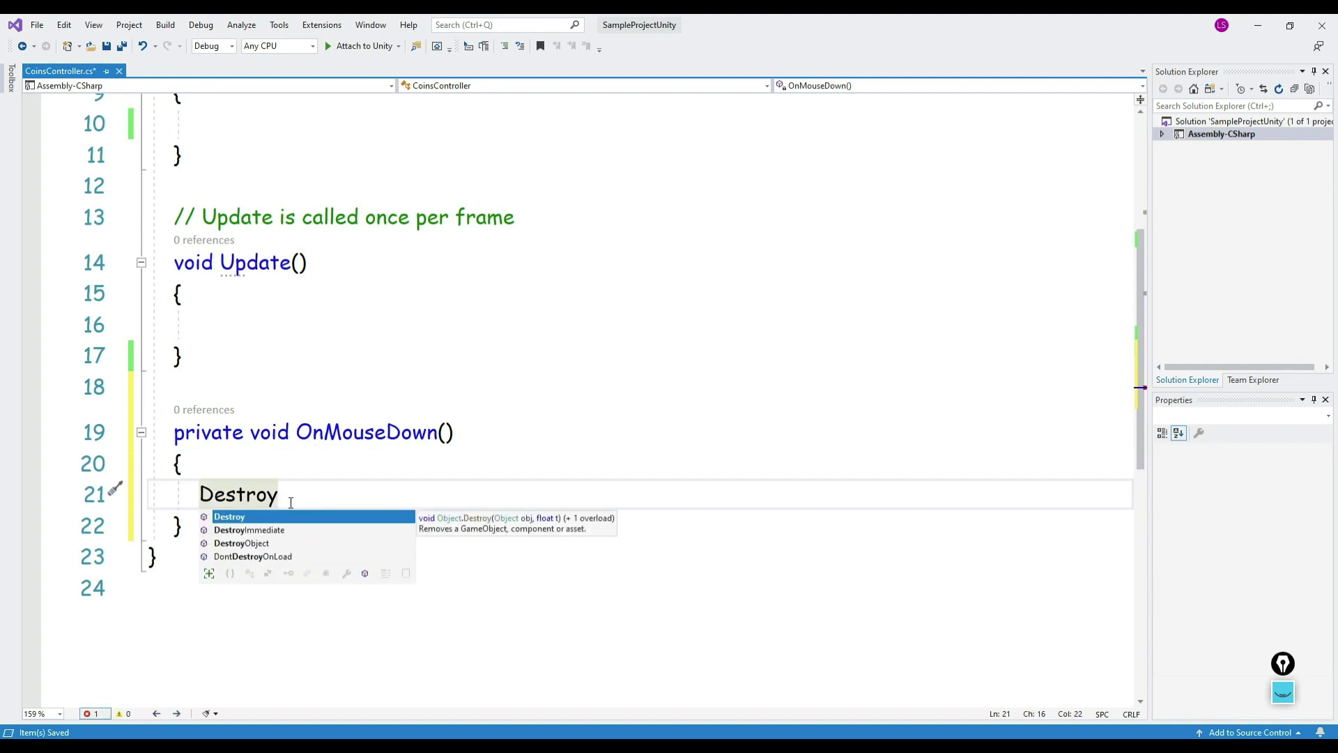
text(()
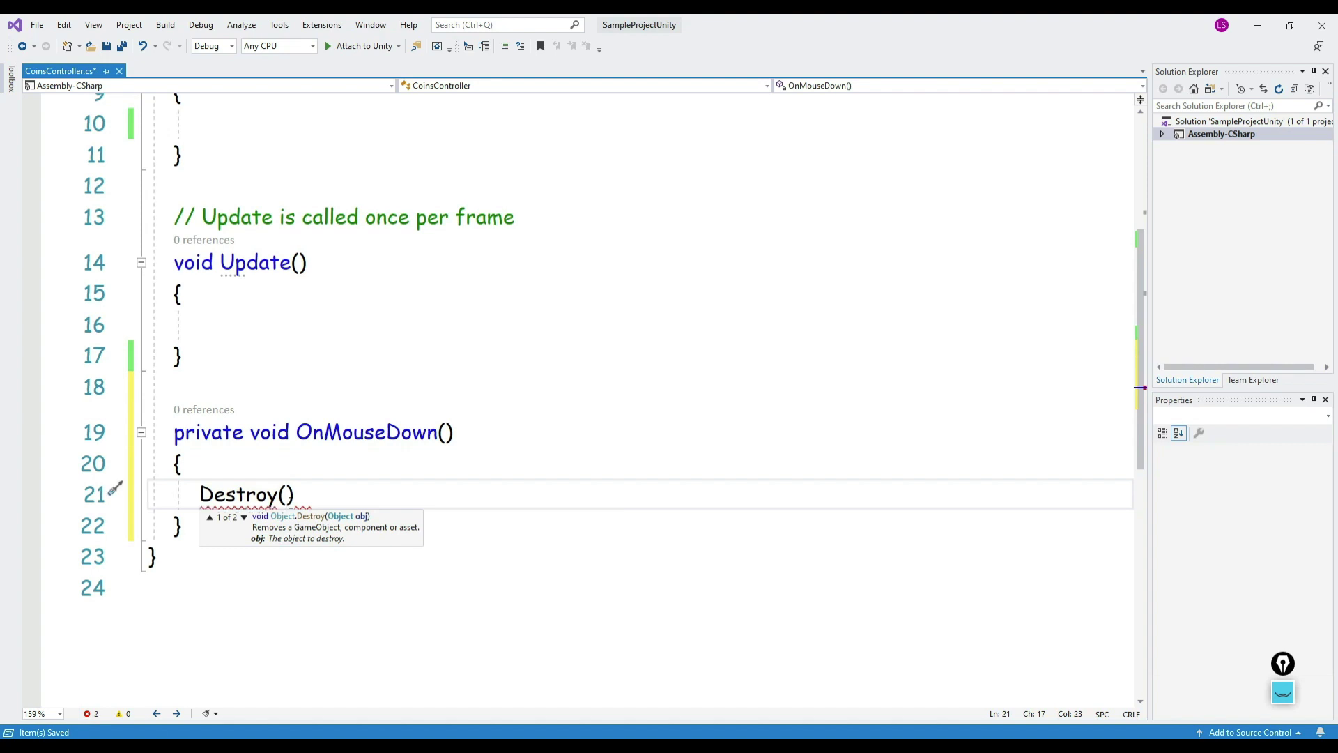
text(gam)
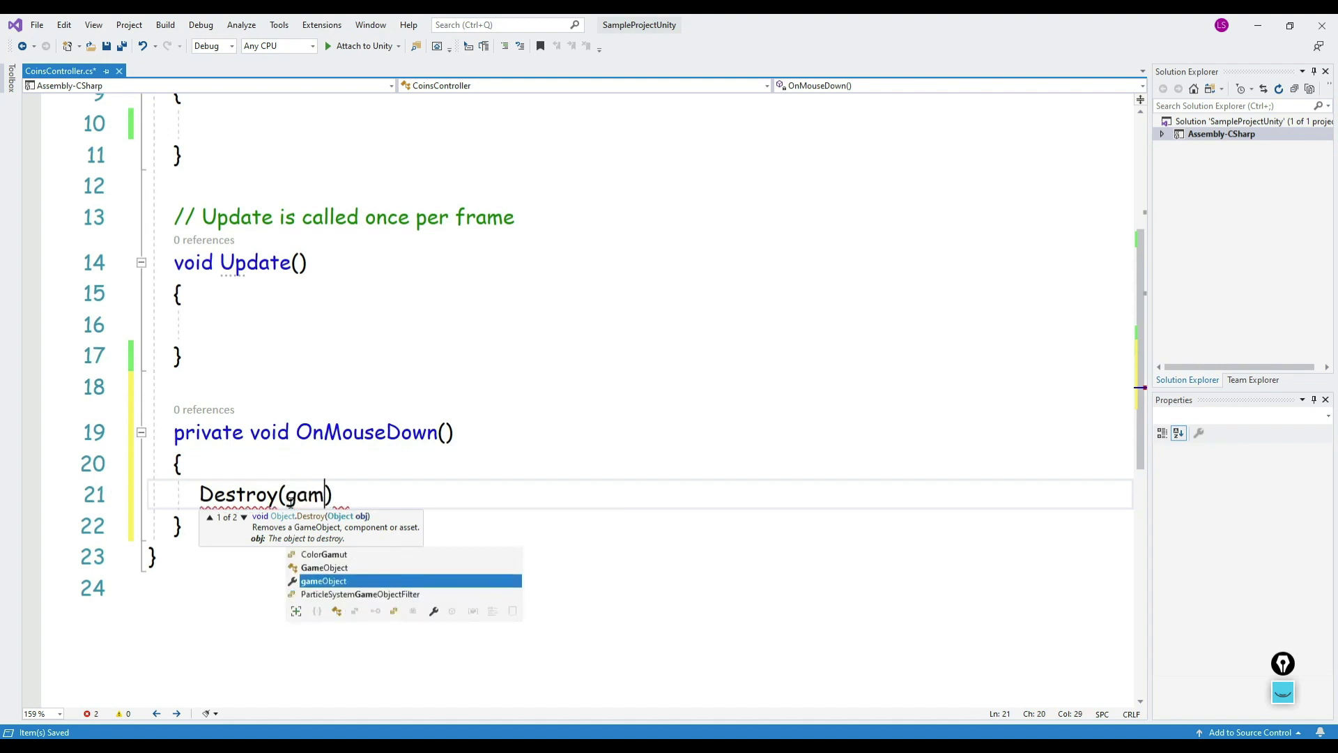
key(Tab)
text();)
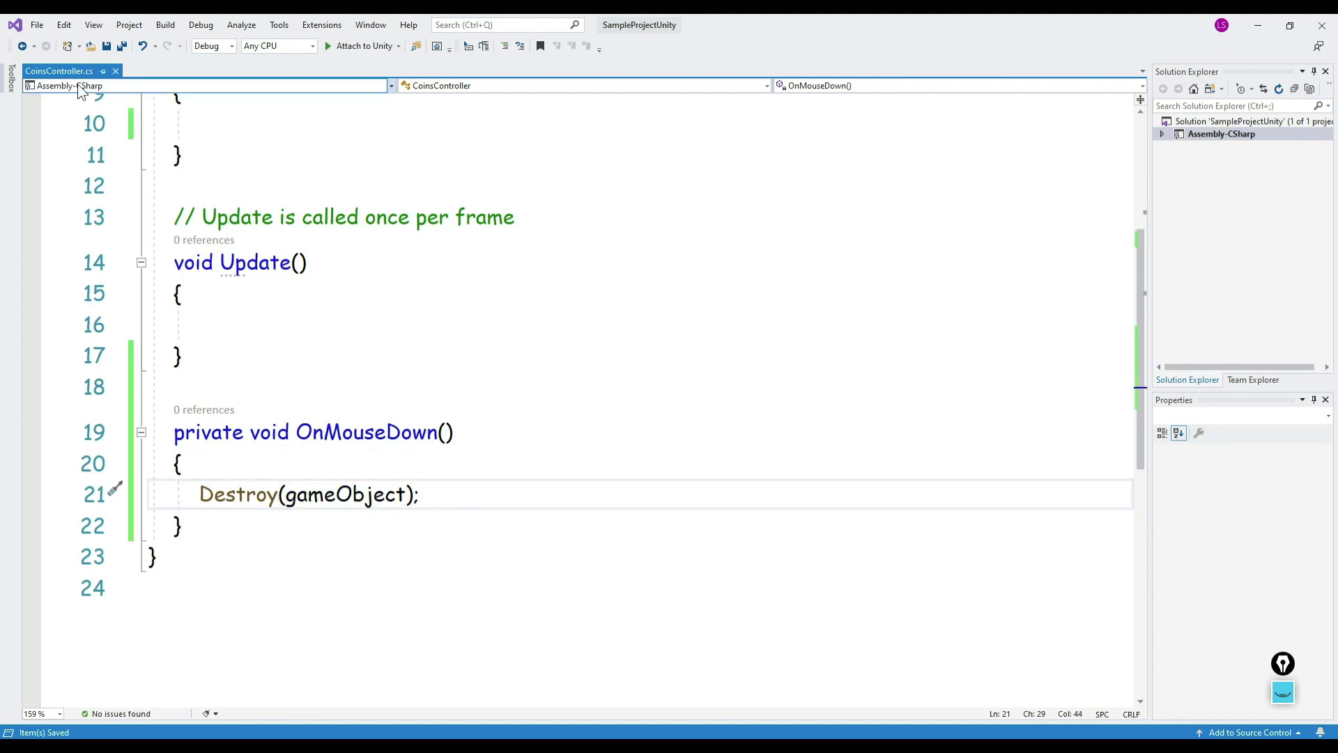
Step: Check the finished OnMouseDown method, then go back to the Unity editor
double_click(385, 493)
drag(454, 501, 180, 433)
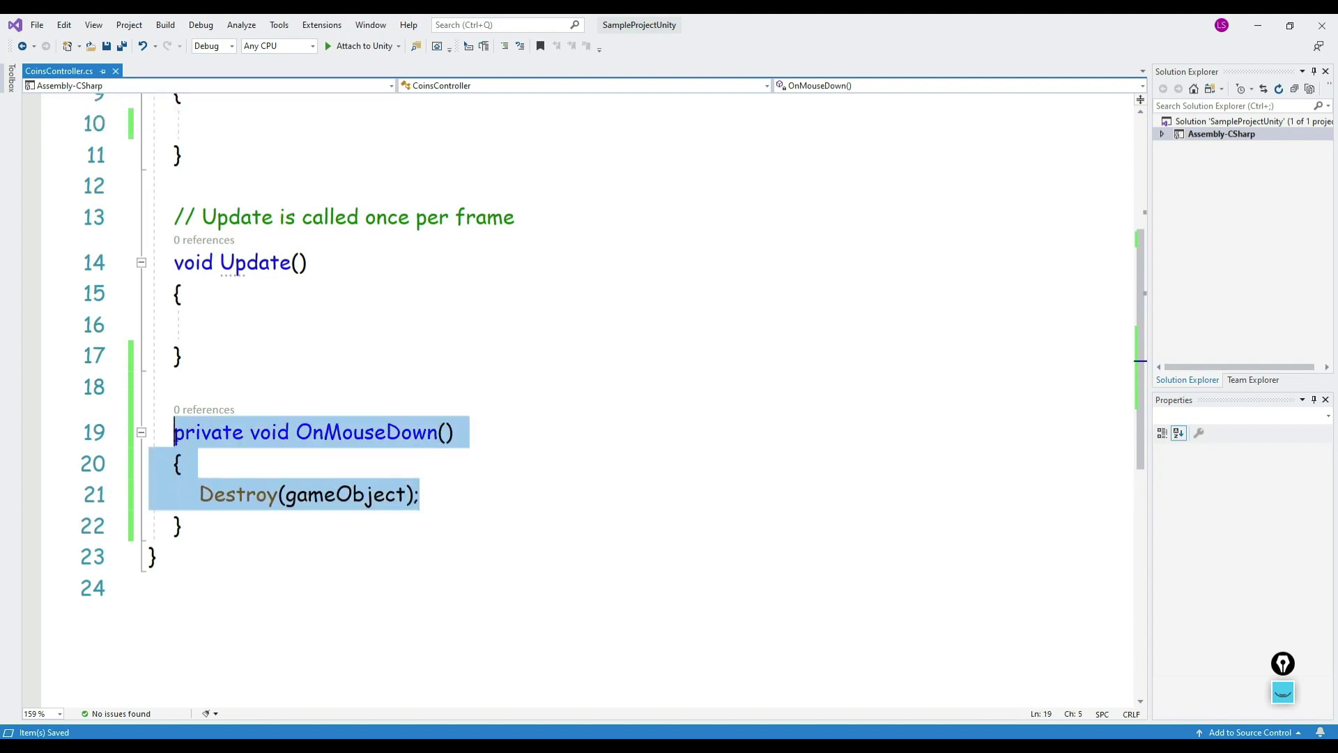
double_click(328, 495)
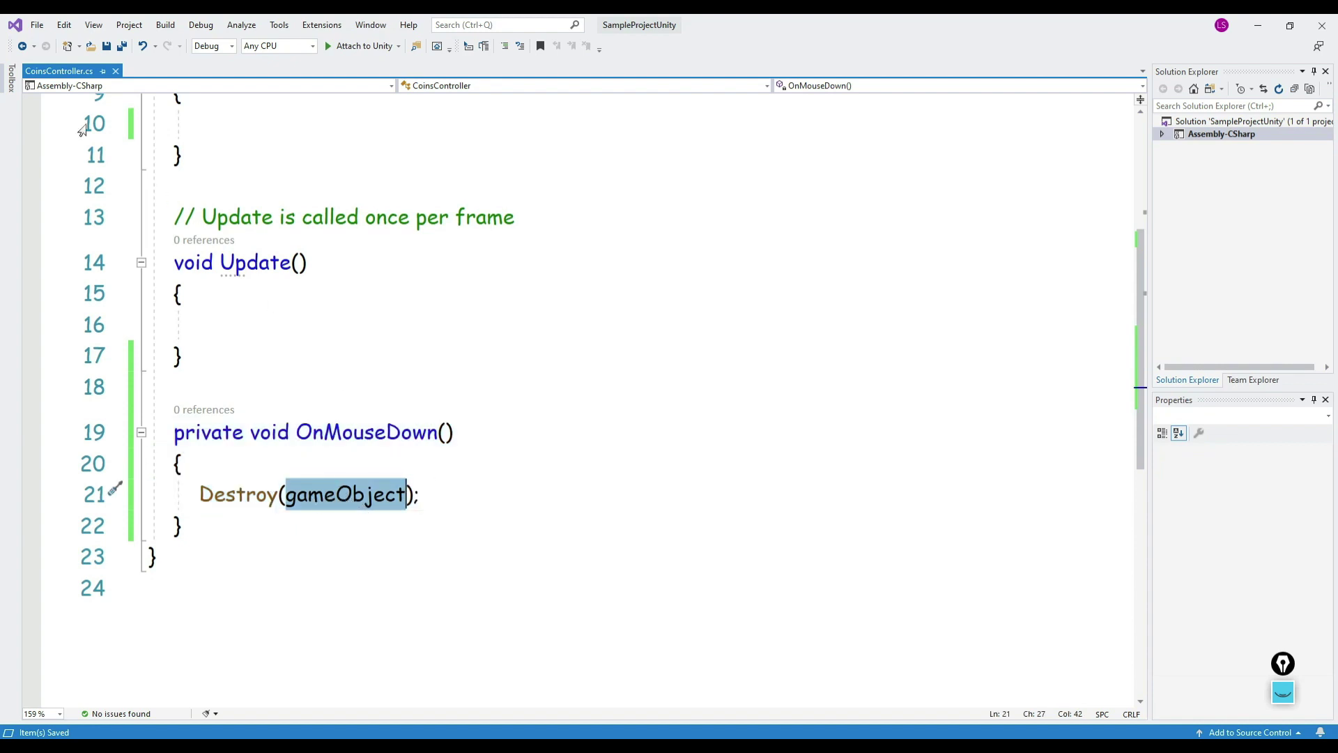
click(453, 494)
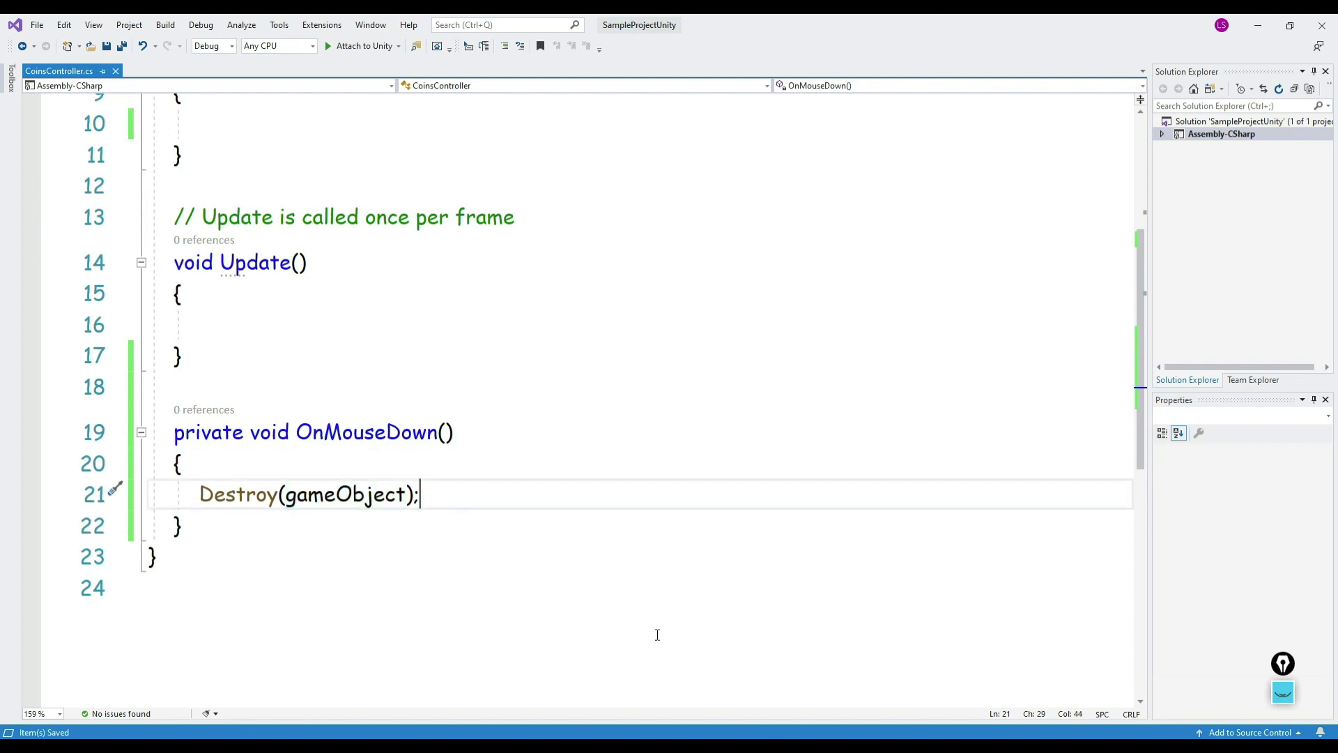
key(alt+Tab)
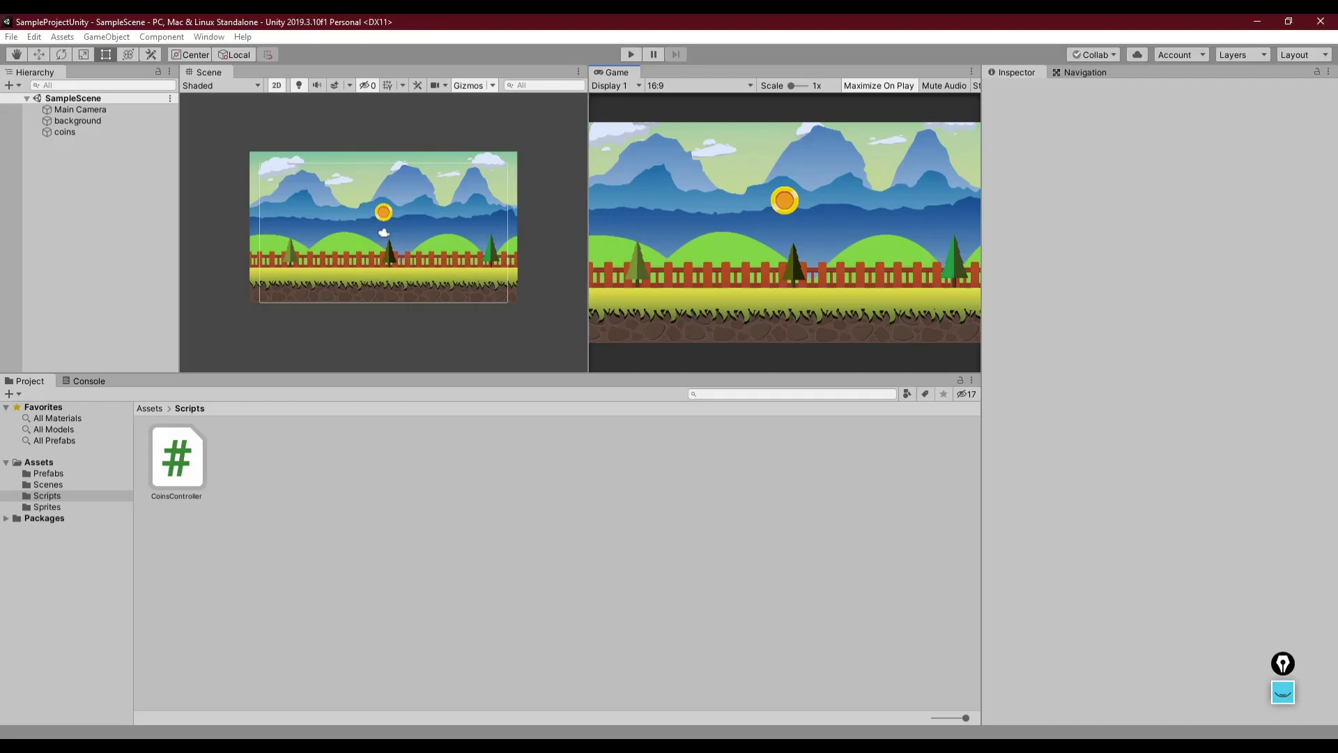
Step: Enter Play mode and click the gold coin in the Game view to destroy it
click(632, 54)
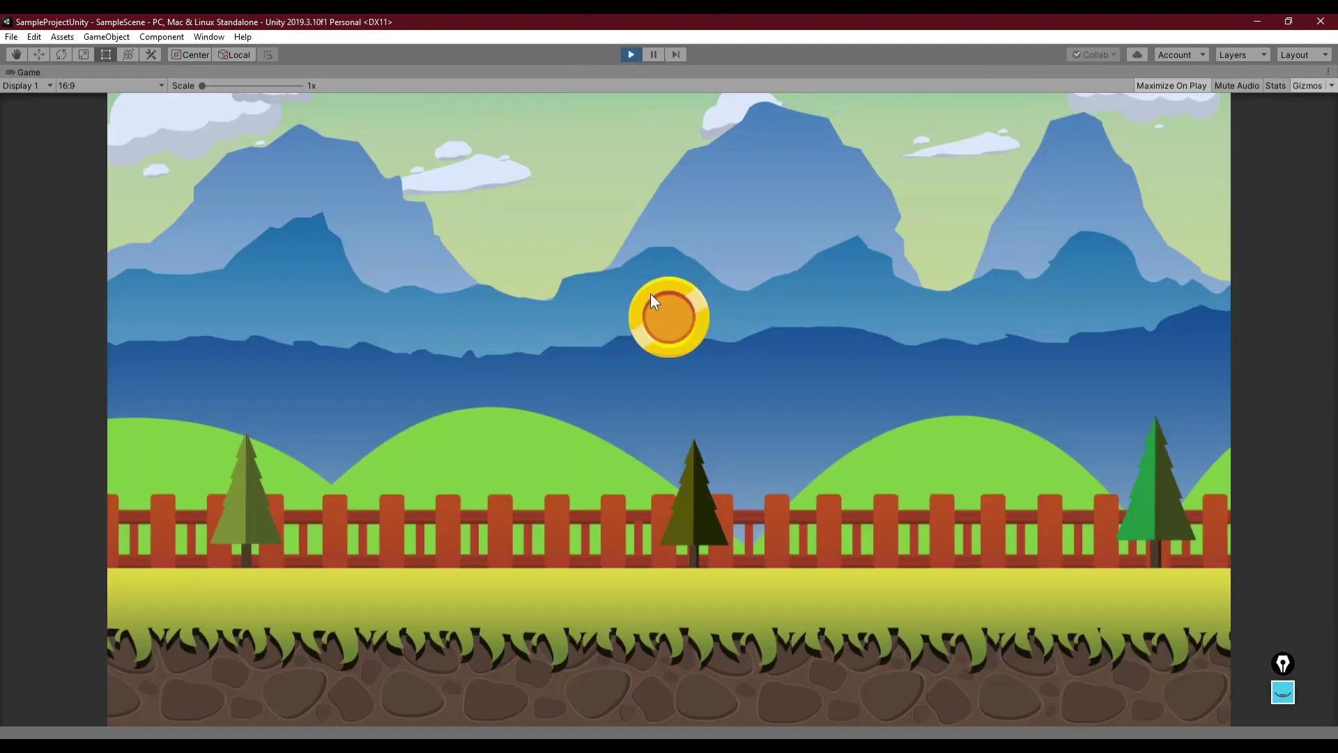
click(652, 298)
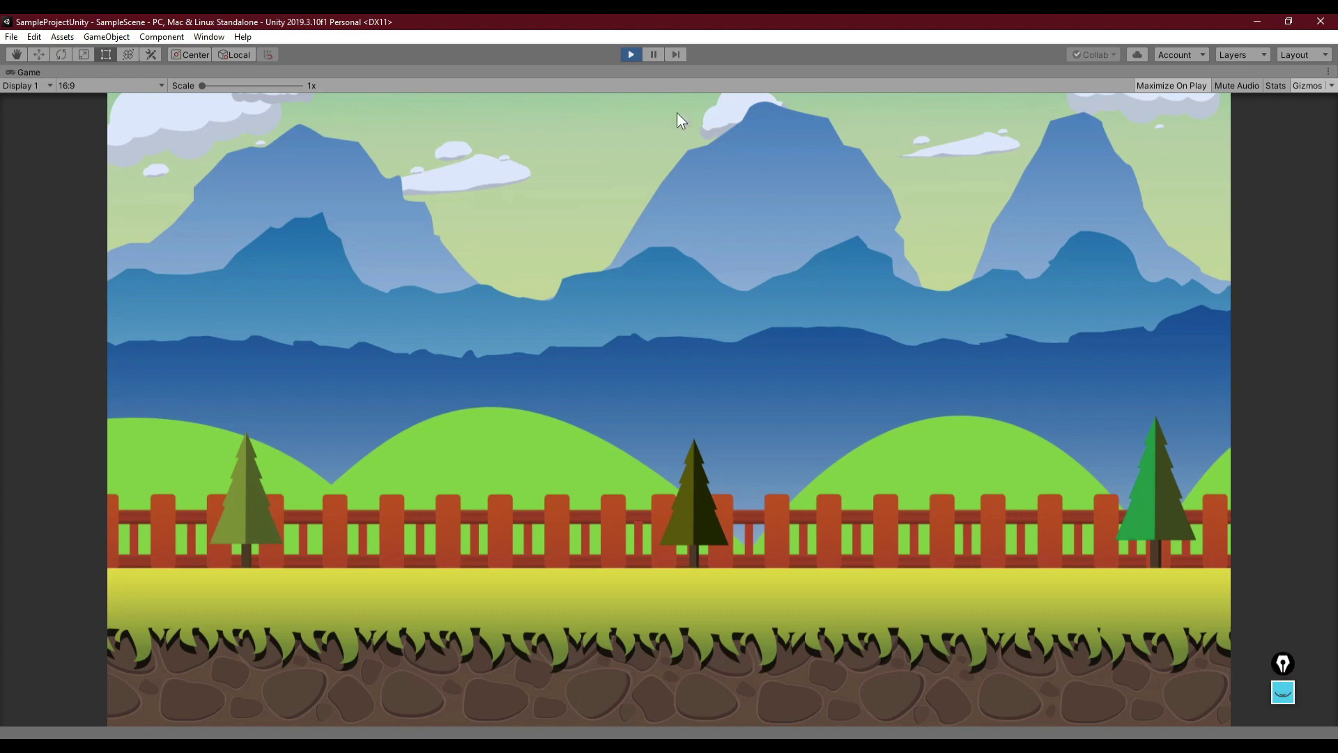
Step: Stop the running game so the full editor layout returns
click(630, 56)
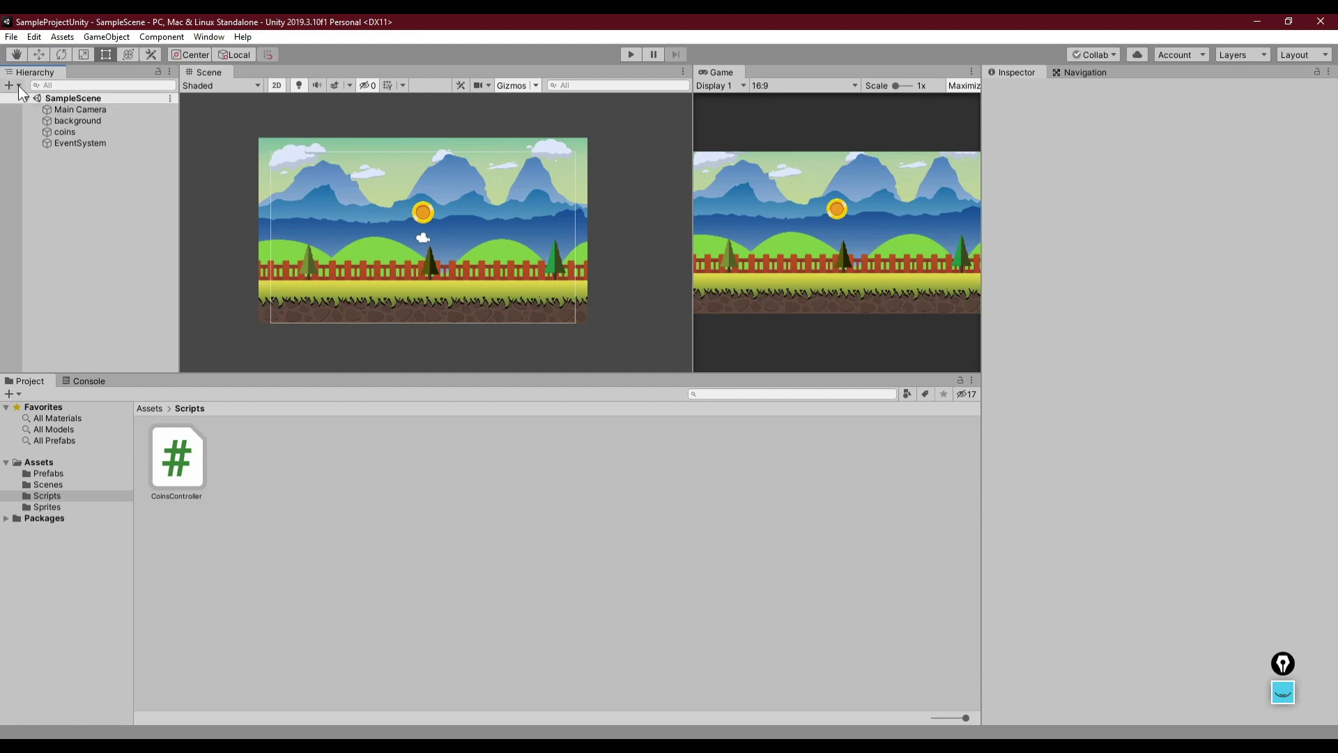
Step: Dismiss the context menu, then choose UI > Text from the Hierarchy + list
right_click(65, 208)
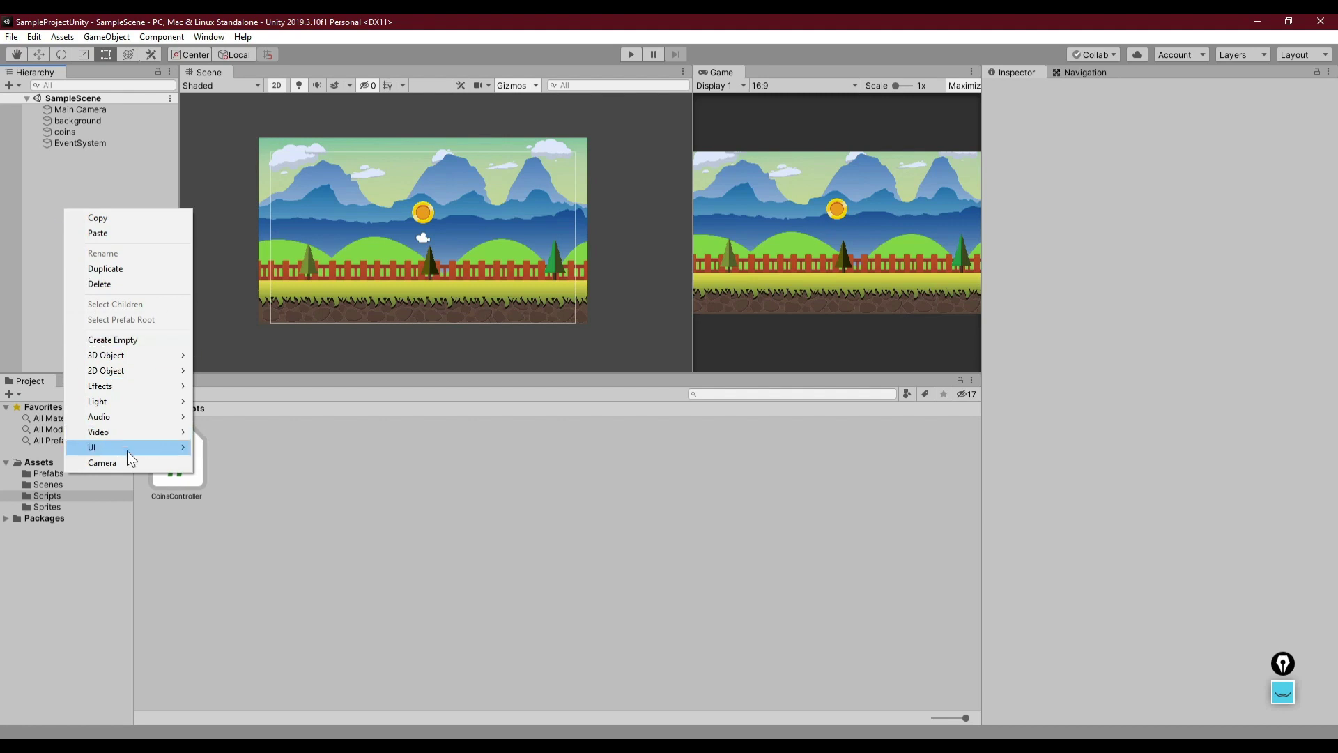
mouse_move(124, 449)
click(110, 171)
click(14, 84)
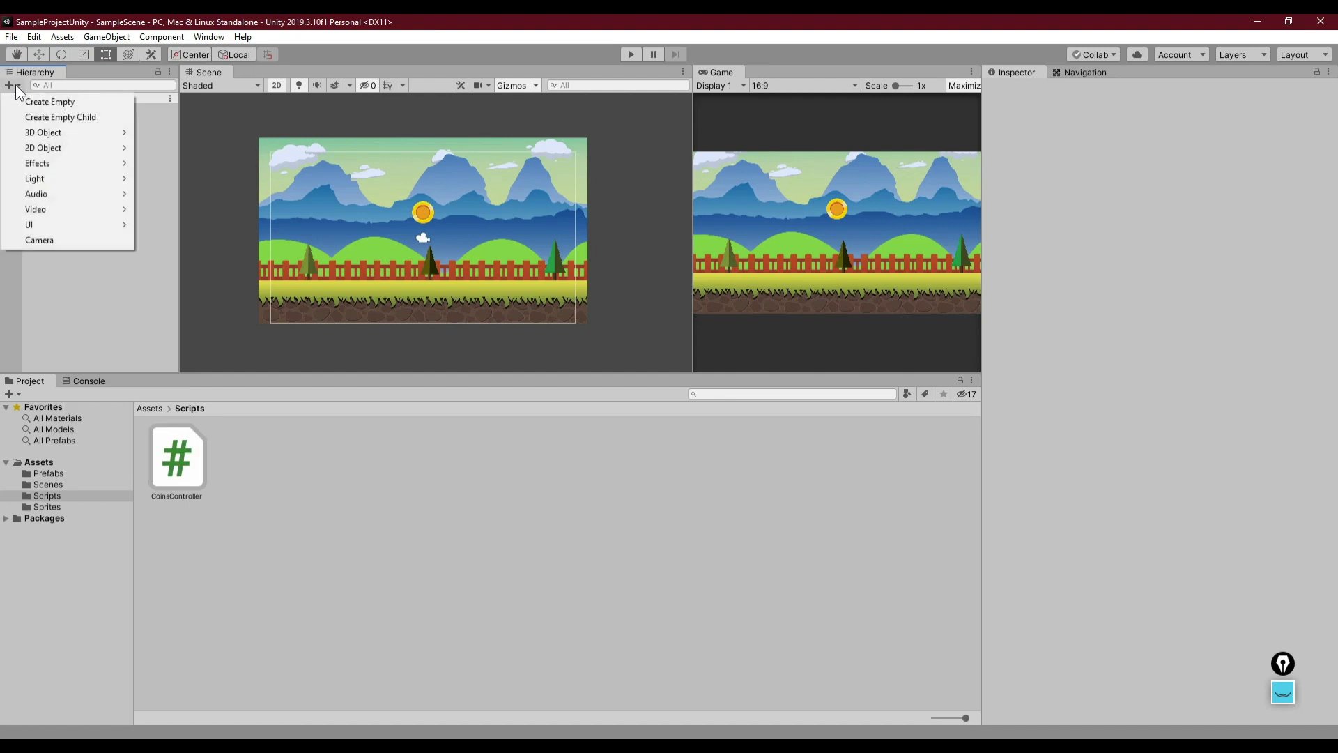
mouse_move(61, 225)
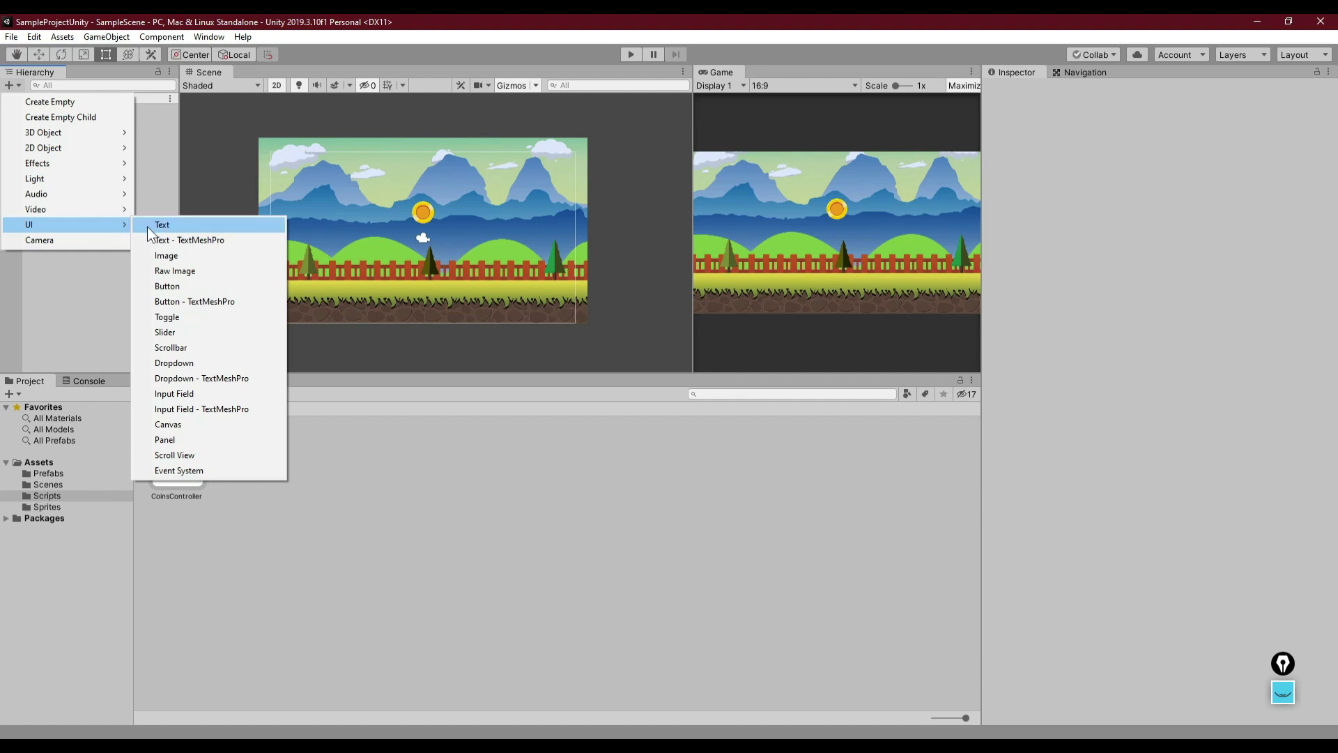
click(148, 227)
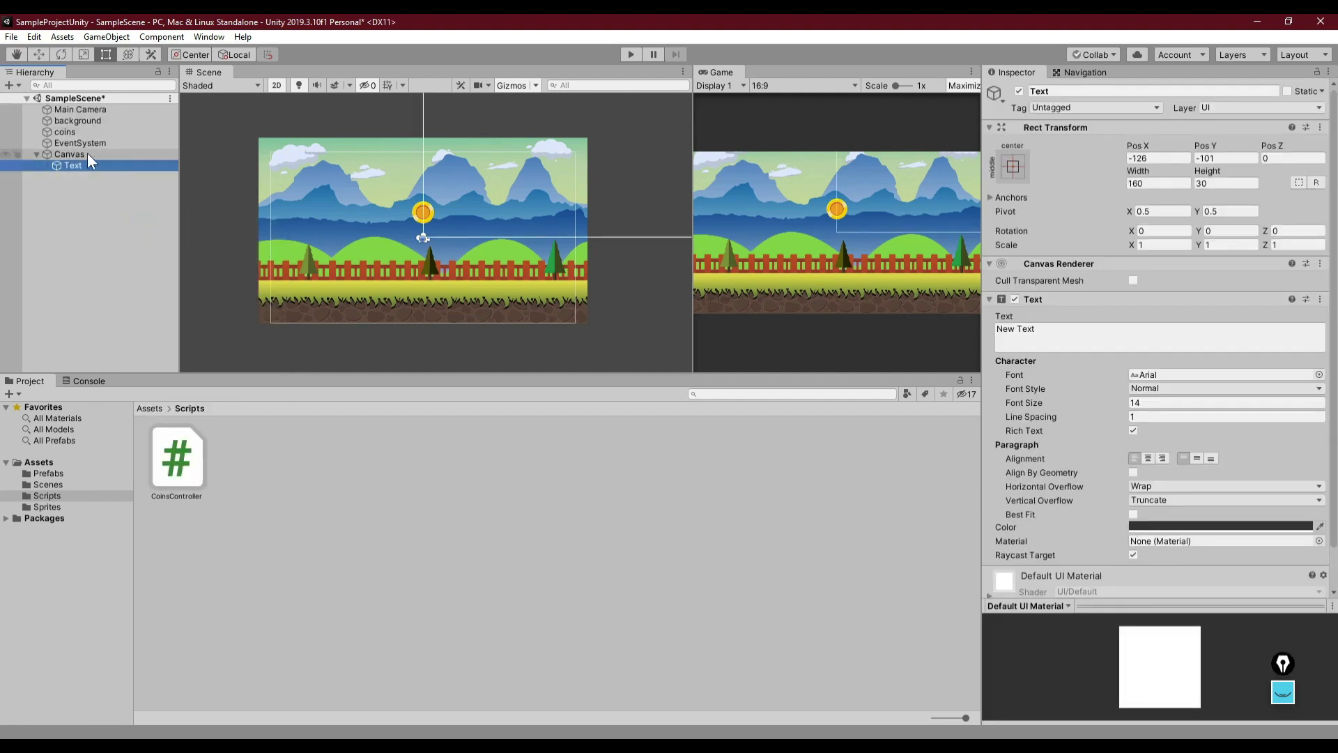
Step: Inspect the new Canvas and its Text child in the Hierarchy
click(71, 154)
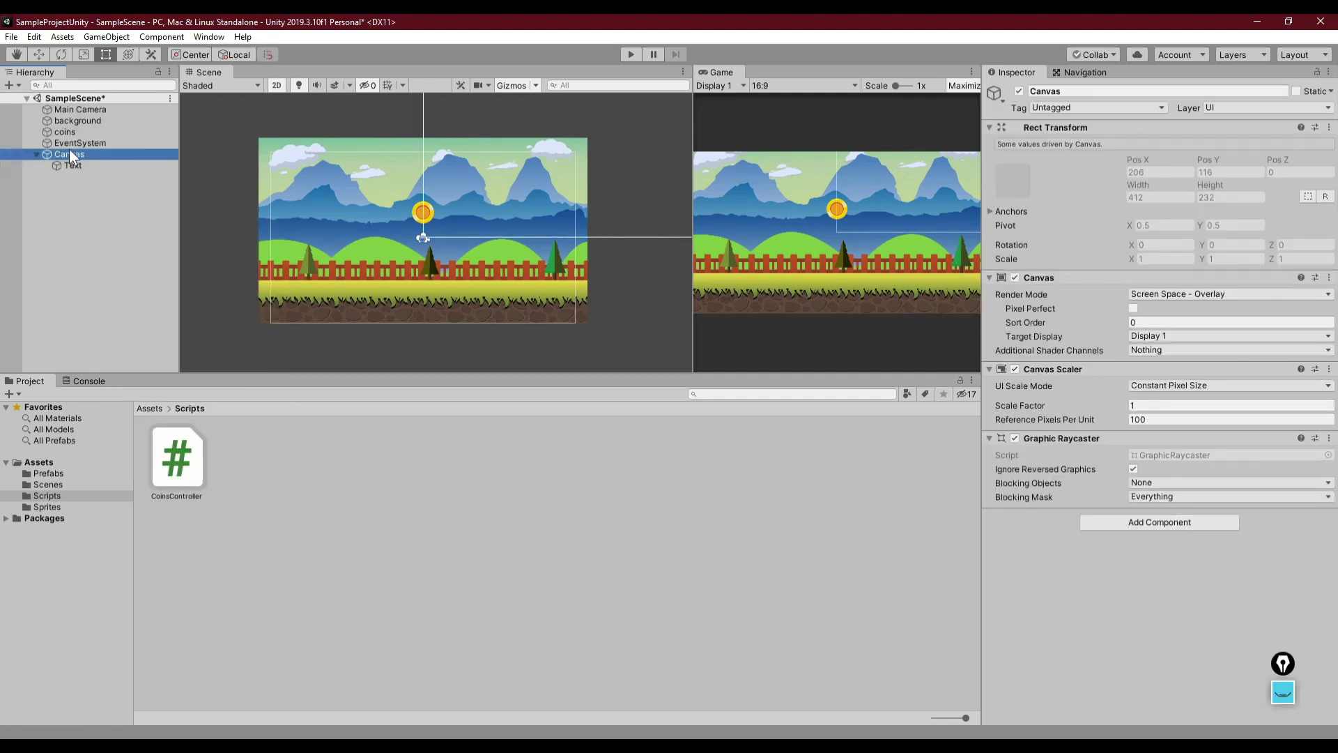
click(70, 164)
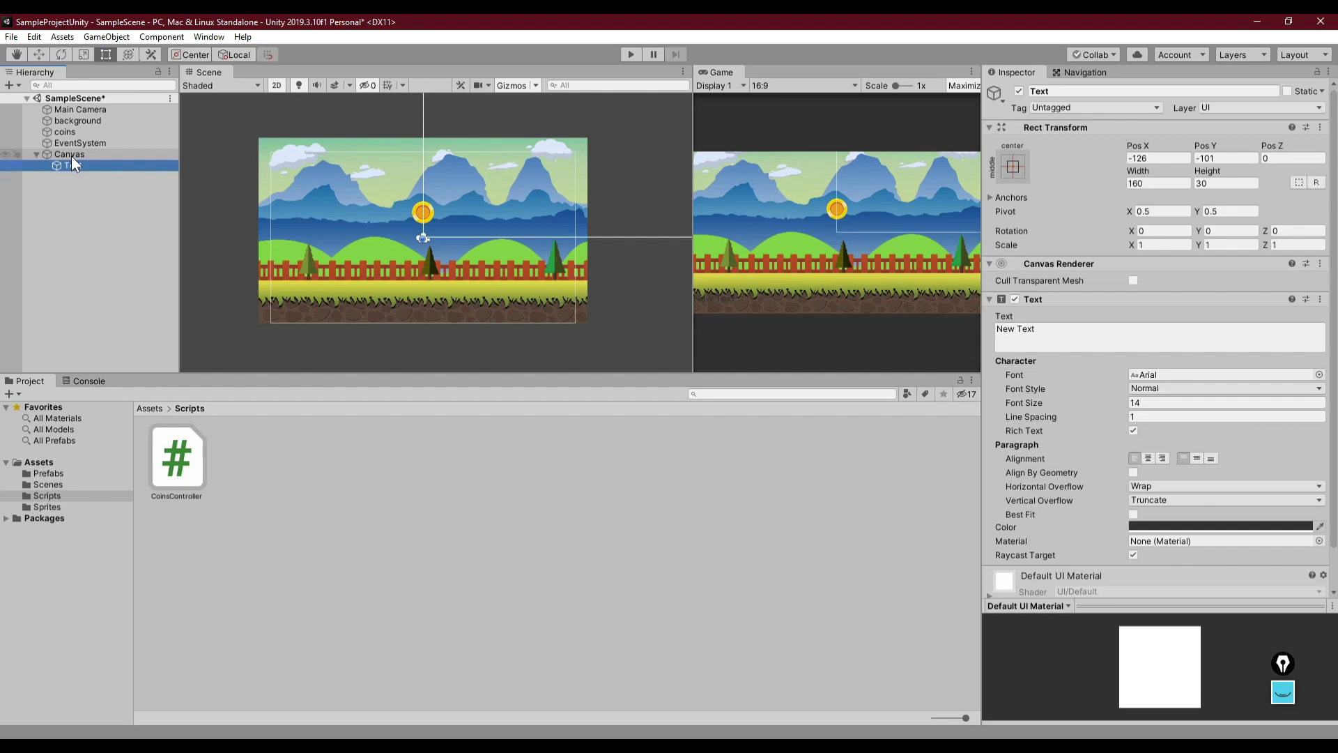
click(71, 166)
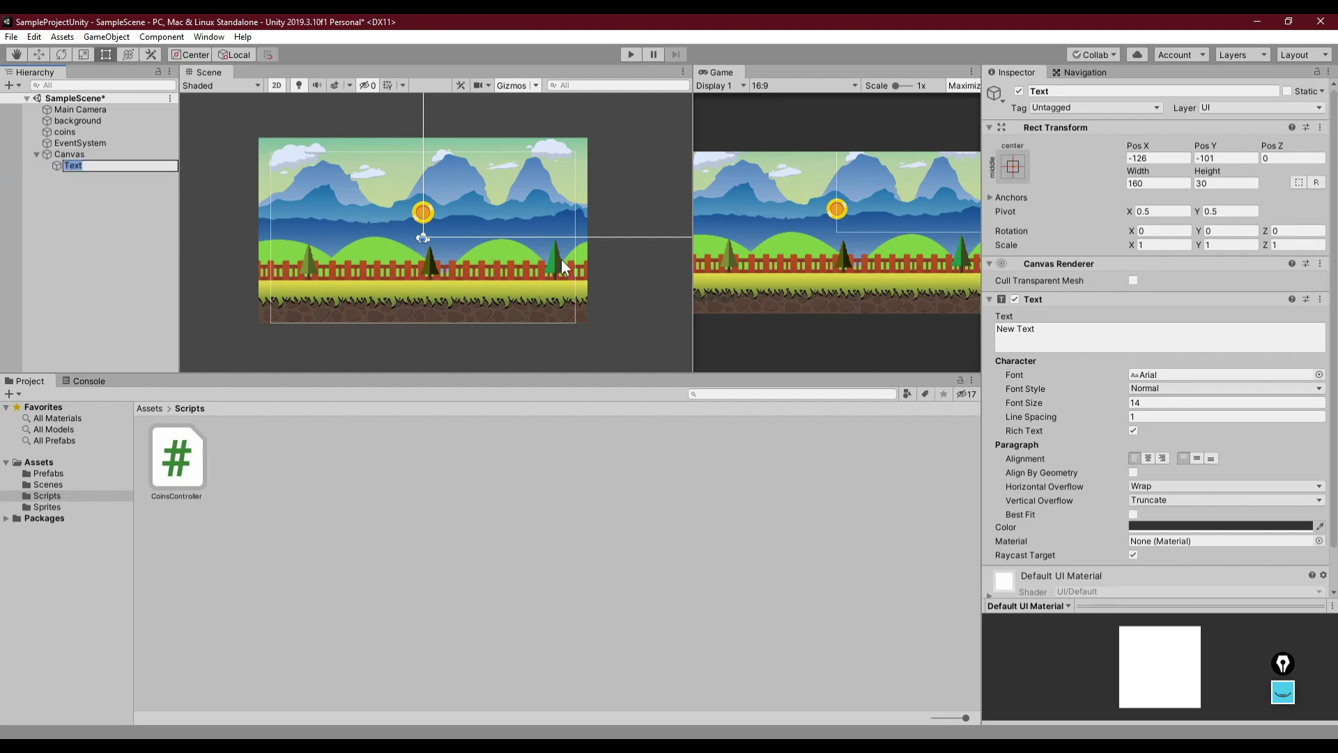
click(102, 188)
click(77, 155)
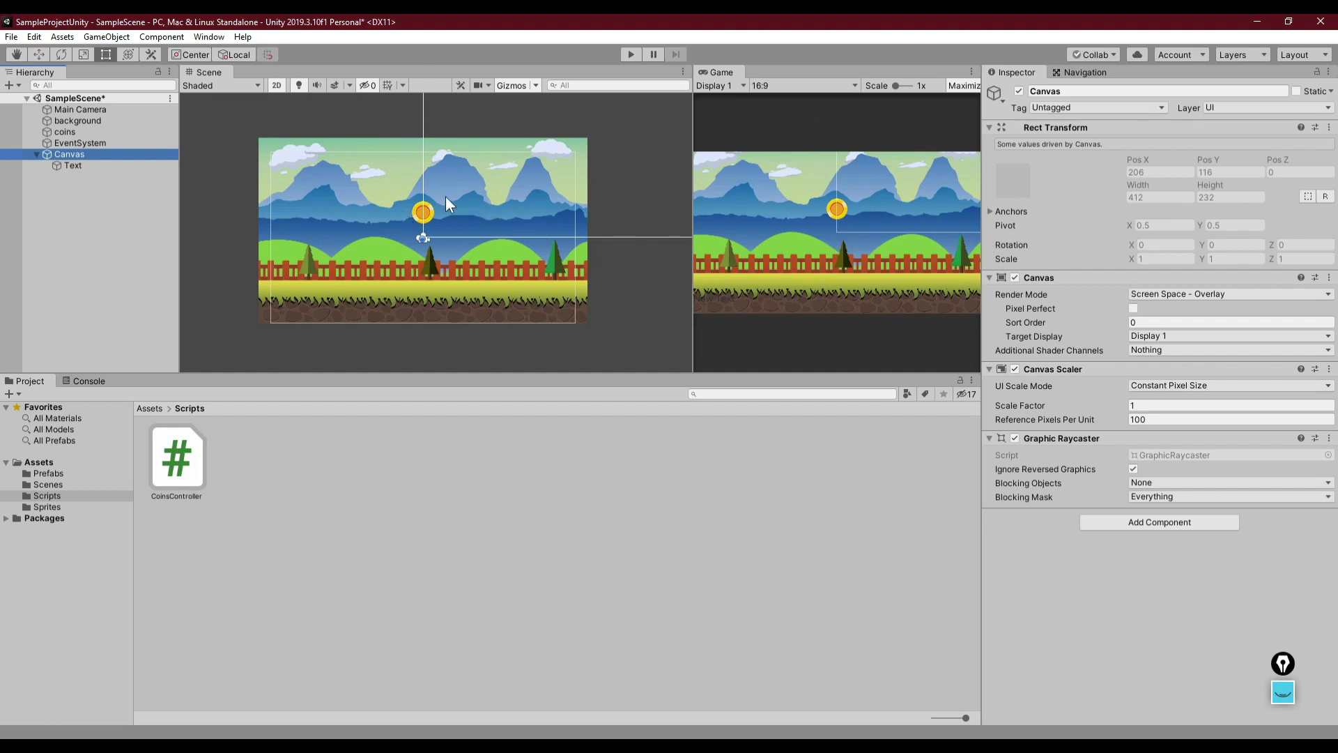
Step: Zoom out the Scene view, select the Text and bring up its Rect Transform anchor presets
scroll(446, 204, down, 2)
scroll(446, 204, down, 2)
scroll(446, 204, down, 1)
scroll(446, 197, down, 1)
scroll(446, 197, down, 2)
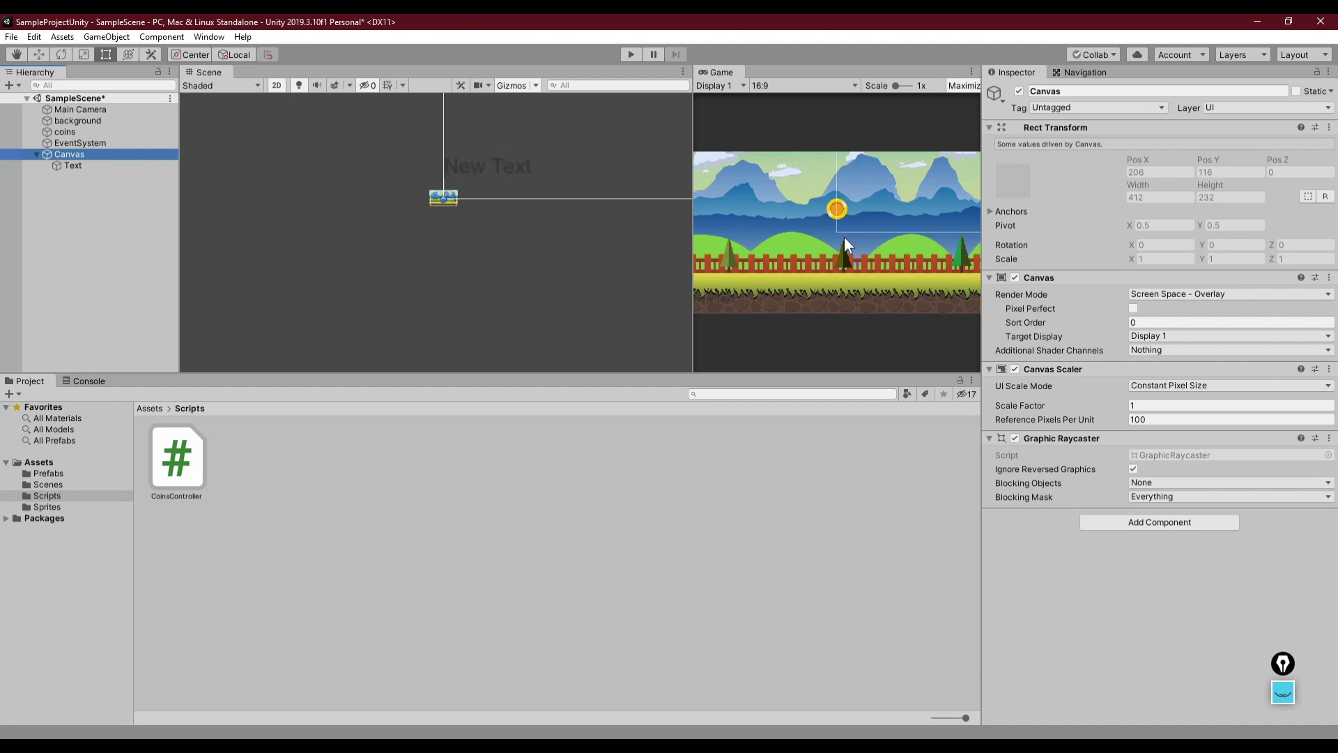
click(74, 166)
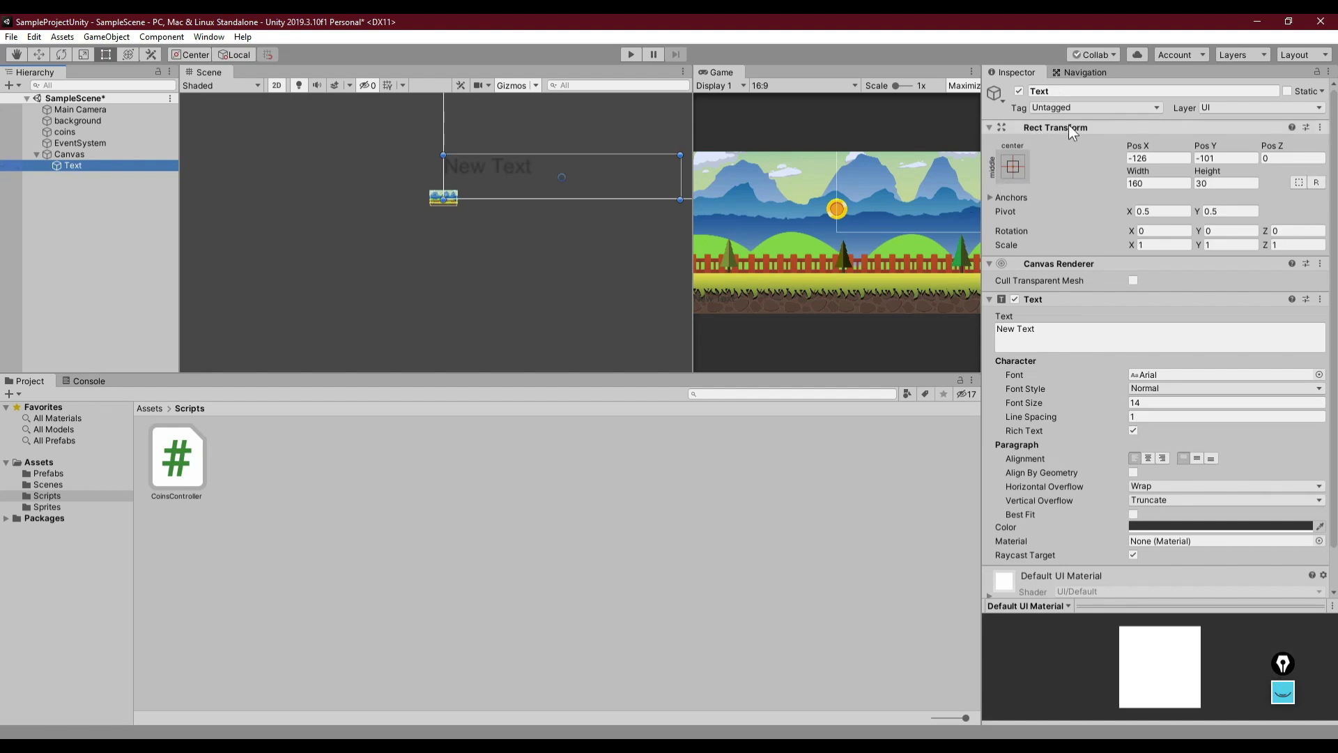
click(1014, 167)
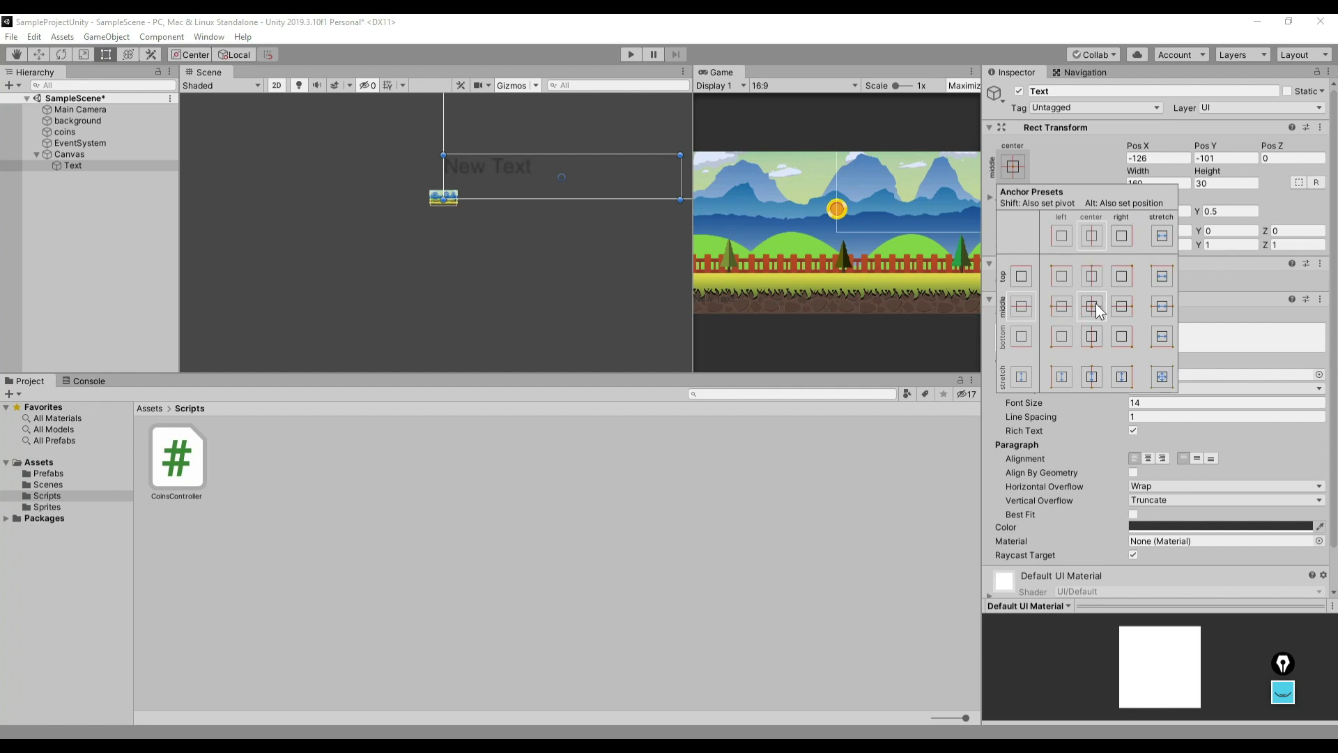
Step: Shift+Alt-click the middle-centre anchor preset to put the Text at X 0, Y 0
key(shift+alt)
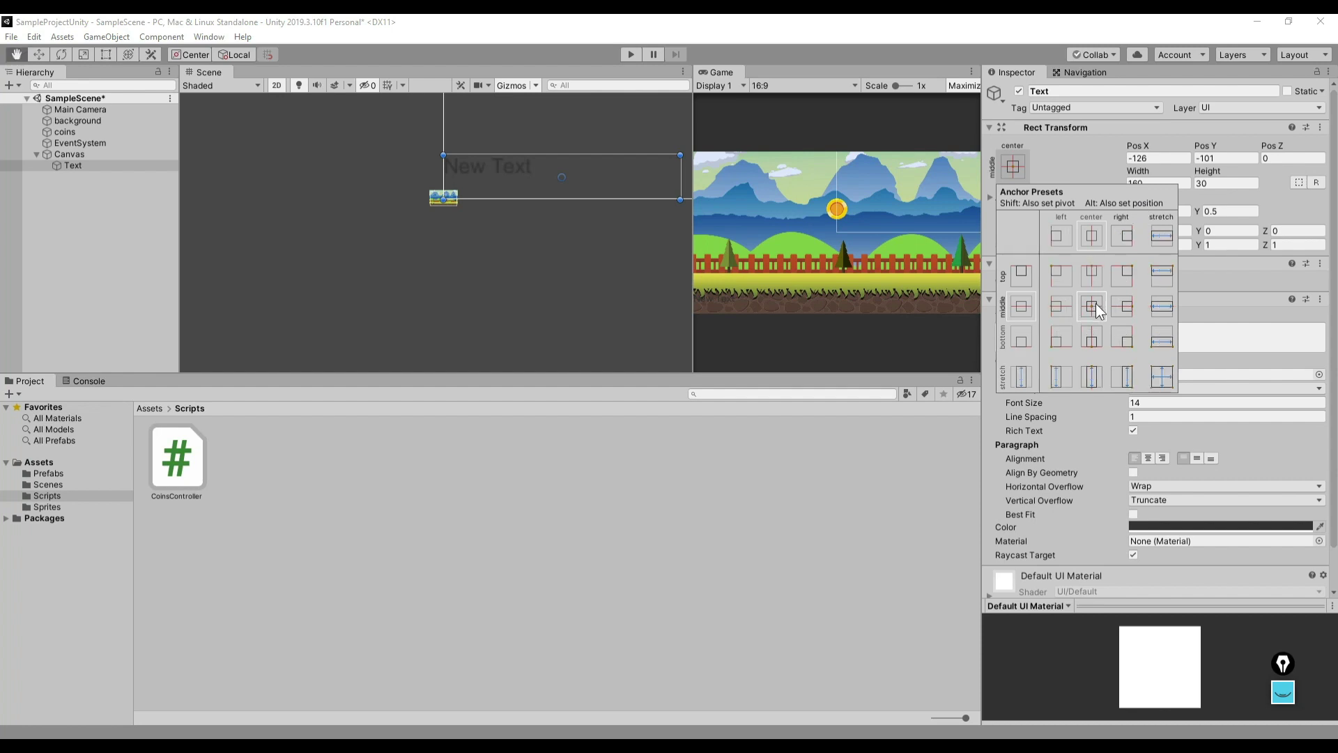
alt+shift+click(1093, 307)
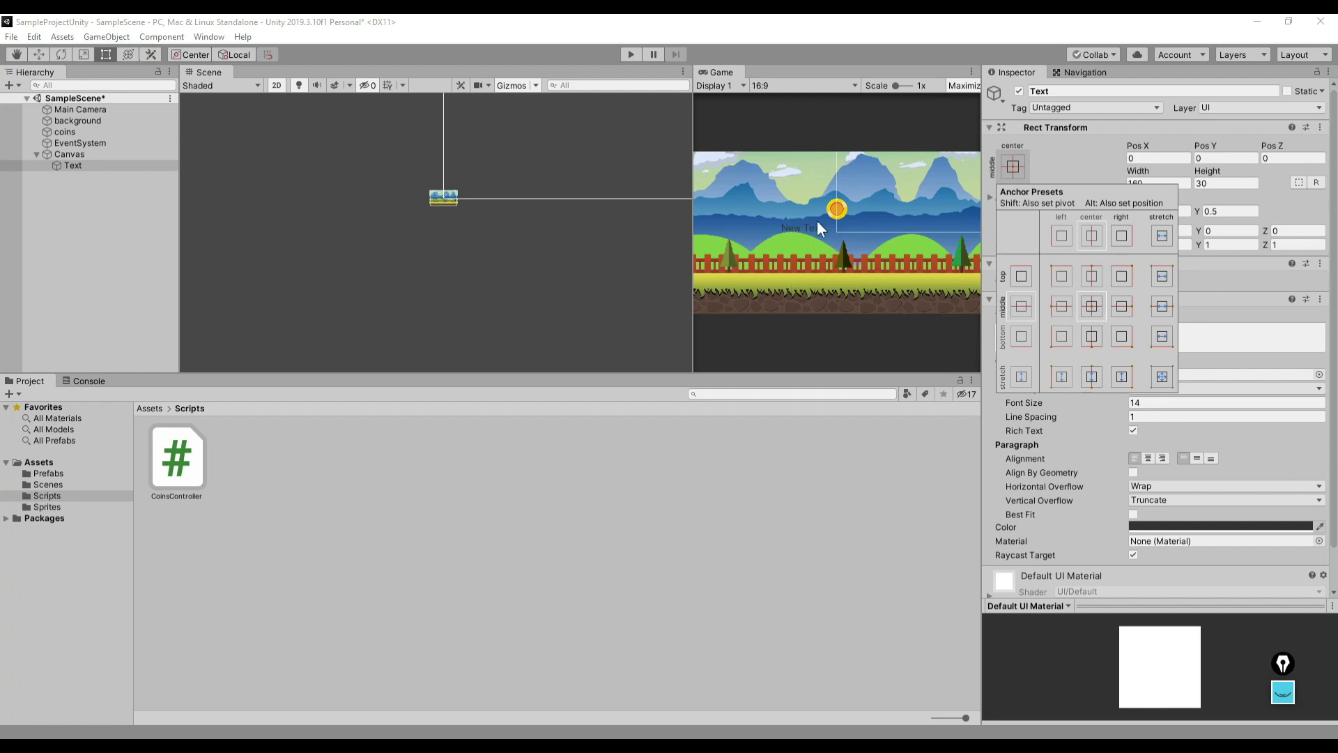
scroll(417, 200, up, 1)
scroll(436, 239, up, 3)
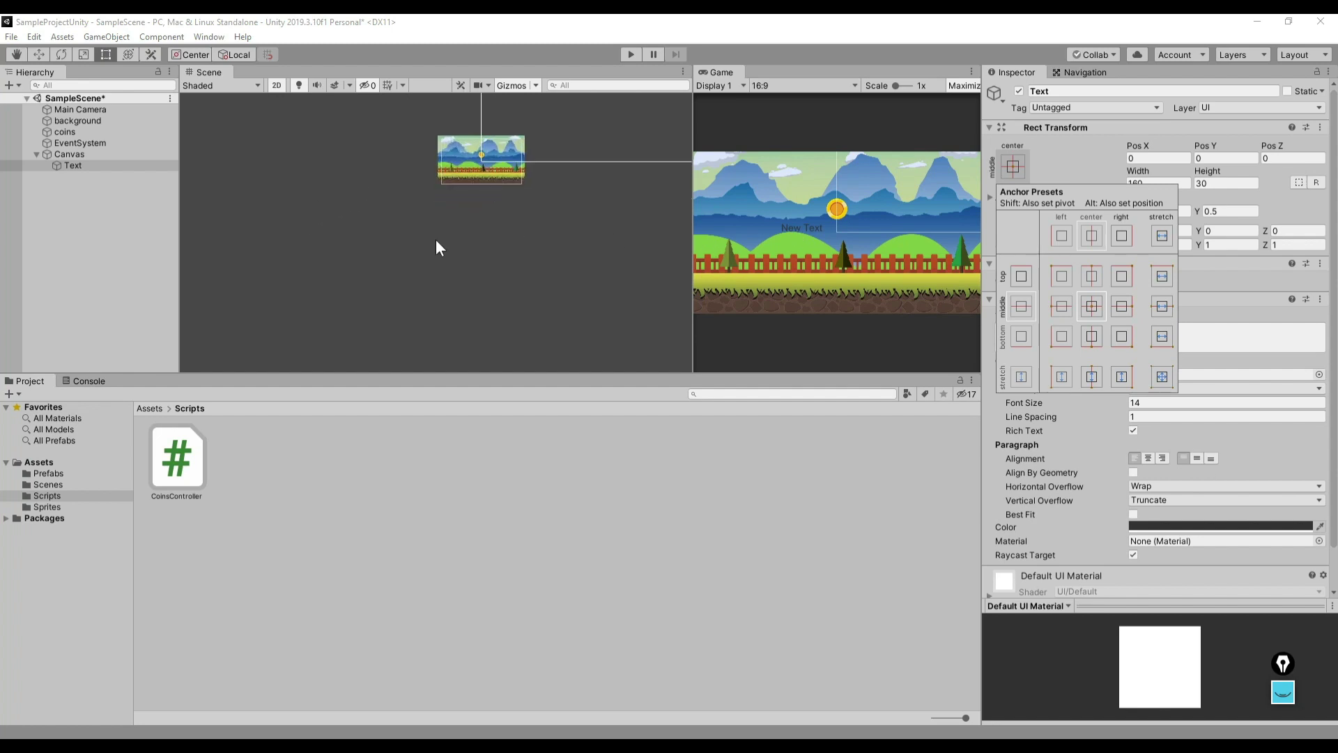
scroll(436, 247, up, 2)
Step: Pan and zoom the Scene view onto the canvas, then select the Canvas
middle_drag(464, 248, 449, 359)
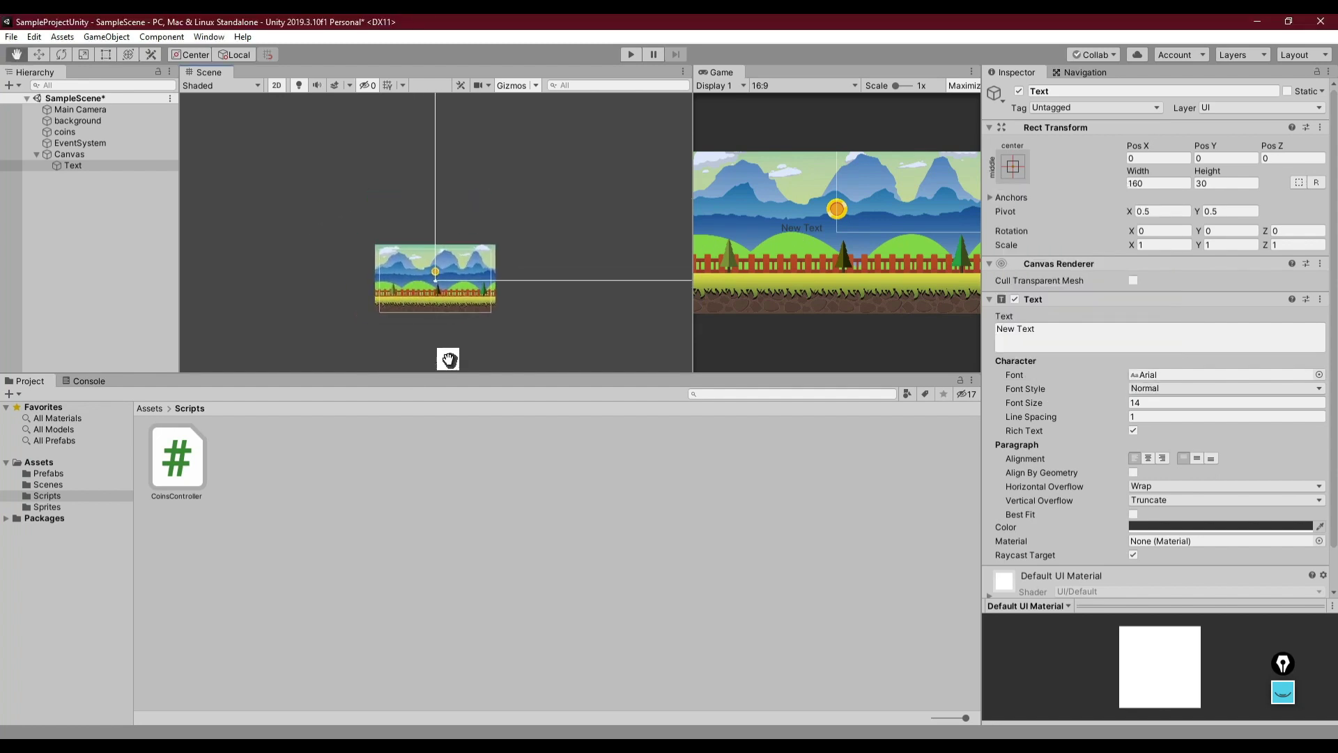
scroll(449, 287, up, 2)
scroll(449, 287, up, 2)
scroll(449, 286, up, 2)
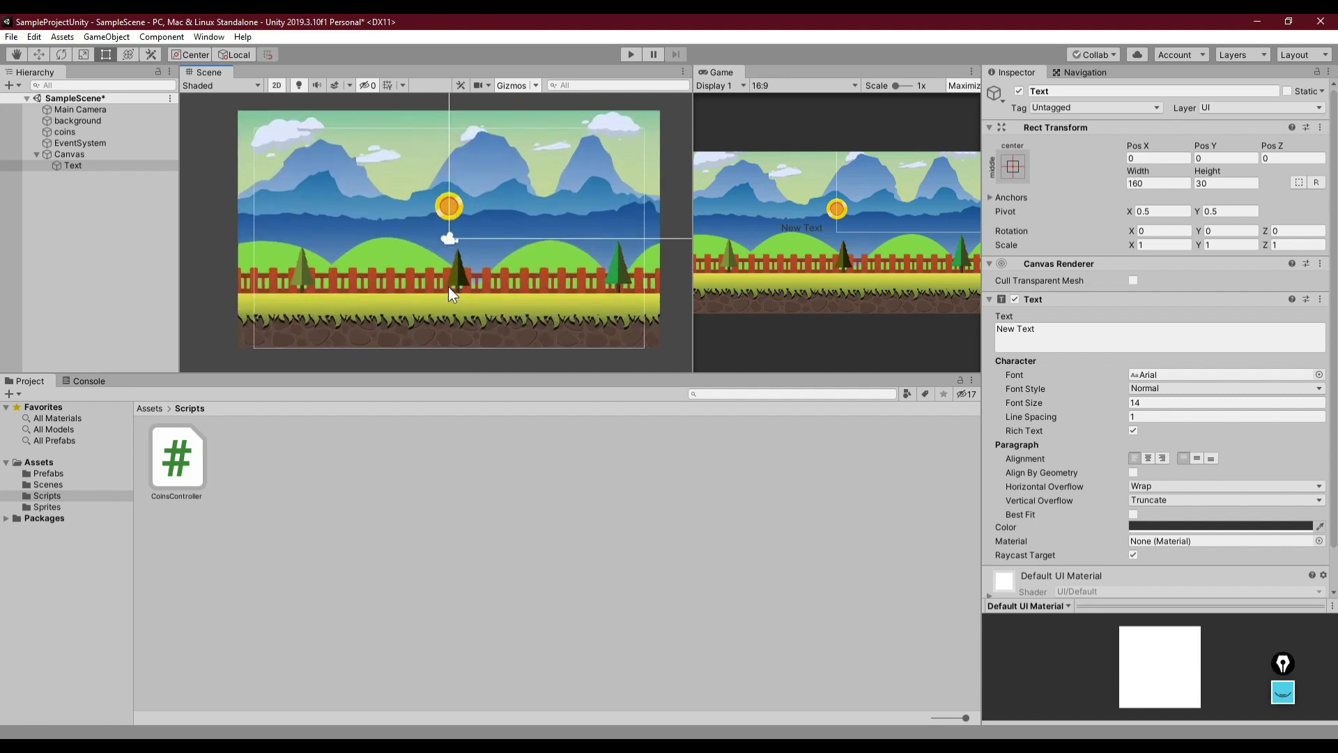
scroll(449, 287, up, 1)
scroll(432, 243, down, 1)
scroll(431, 244, down, 3)
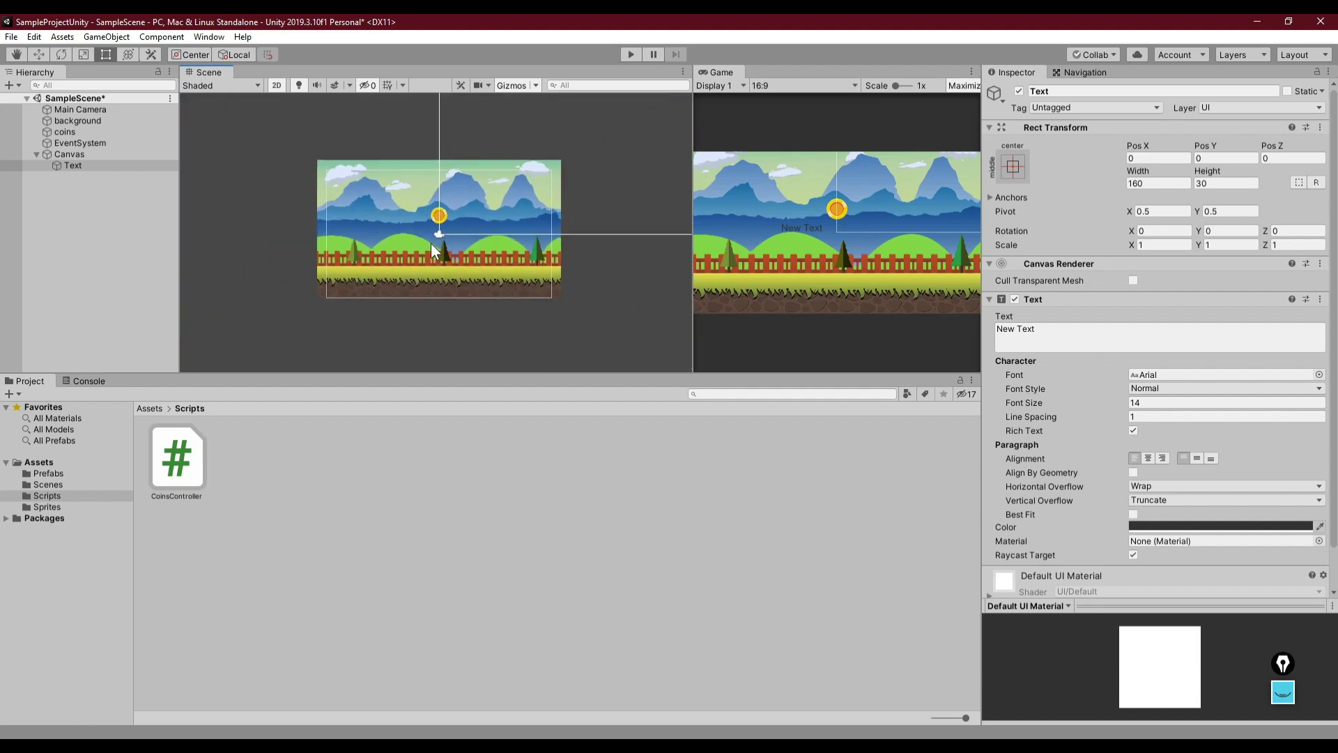
scroll(432, 244, down, 3)
scroll(432, 243, down, 2)
scroll(432, 244, down, 2)
scroll(433, 244, down, 1)
scroll(432, 241, down, 1)
click(73, 154)
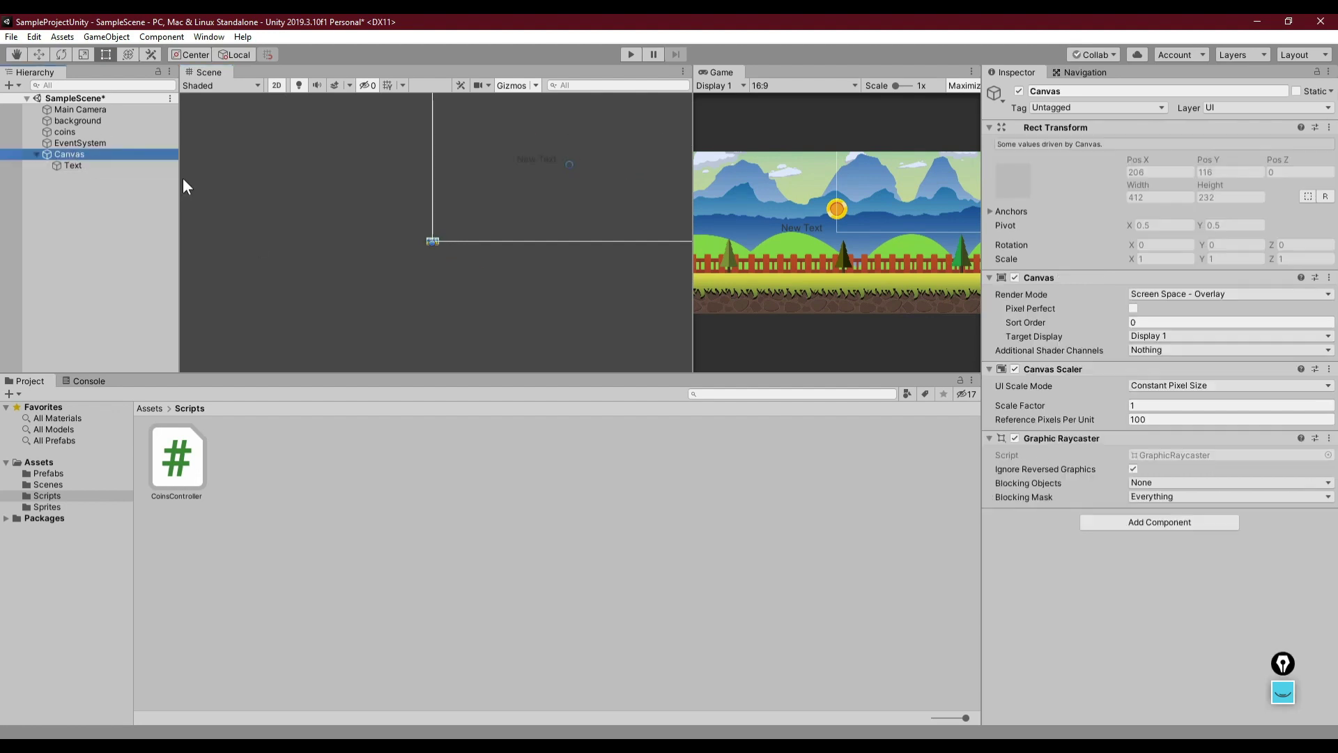
key(f)
middle_drag(520, 278, 457, 305)
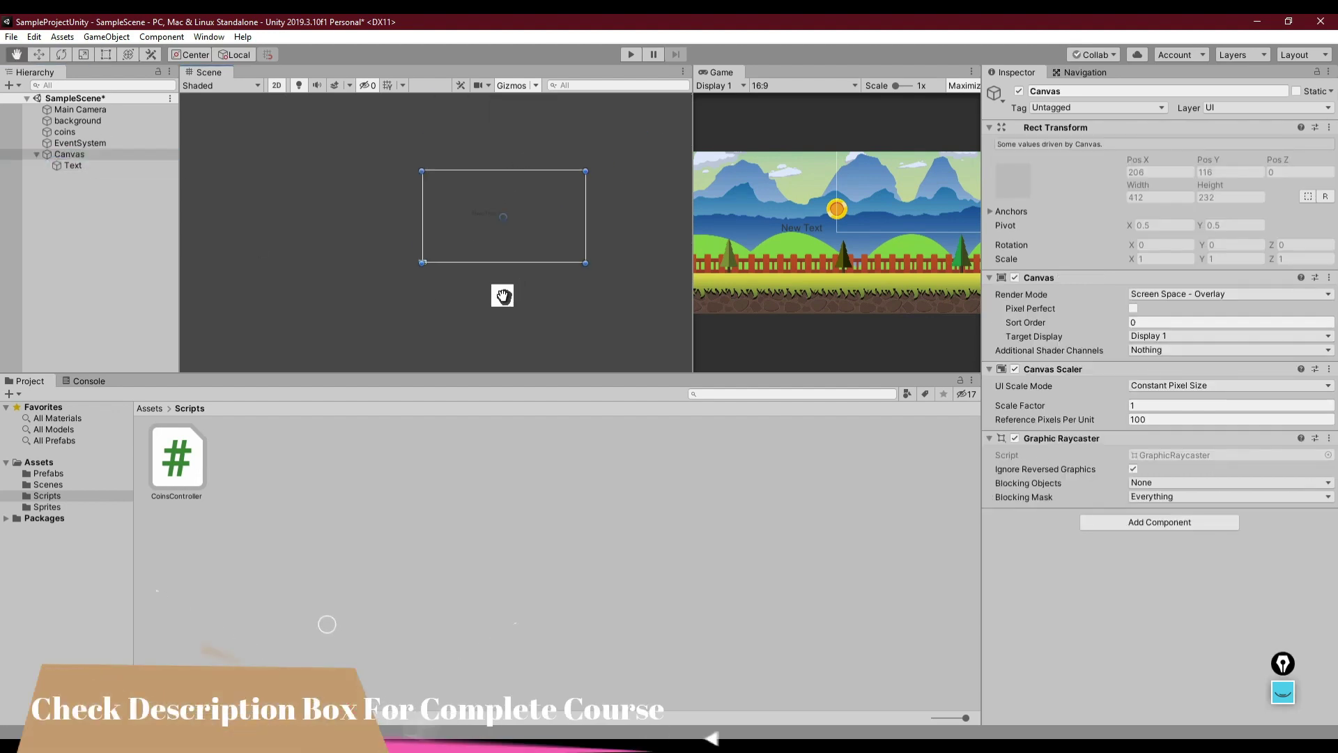
click(65, 154)
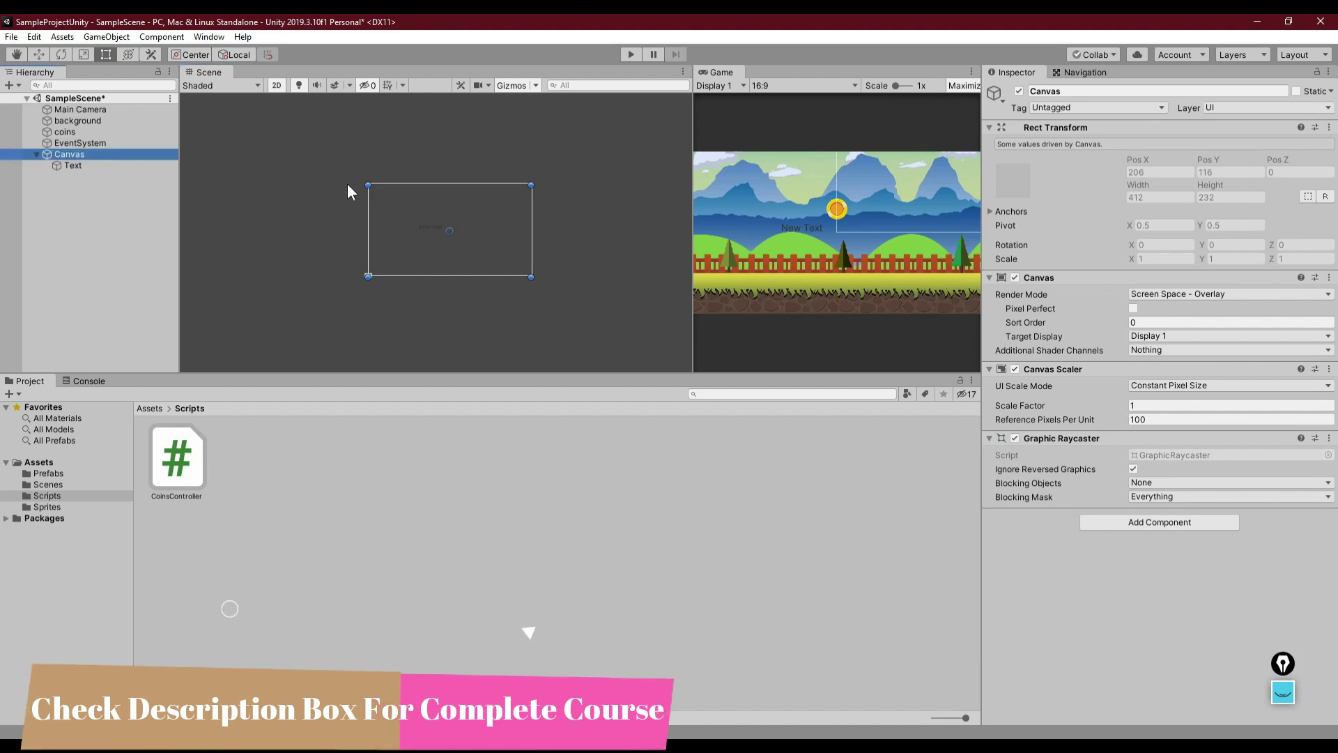
click(69, 165)
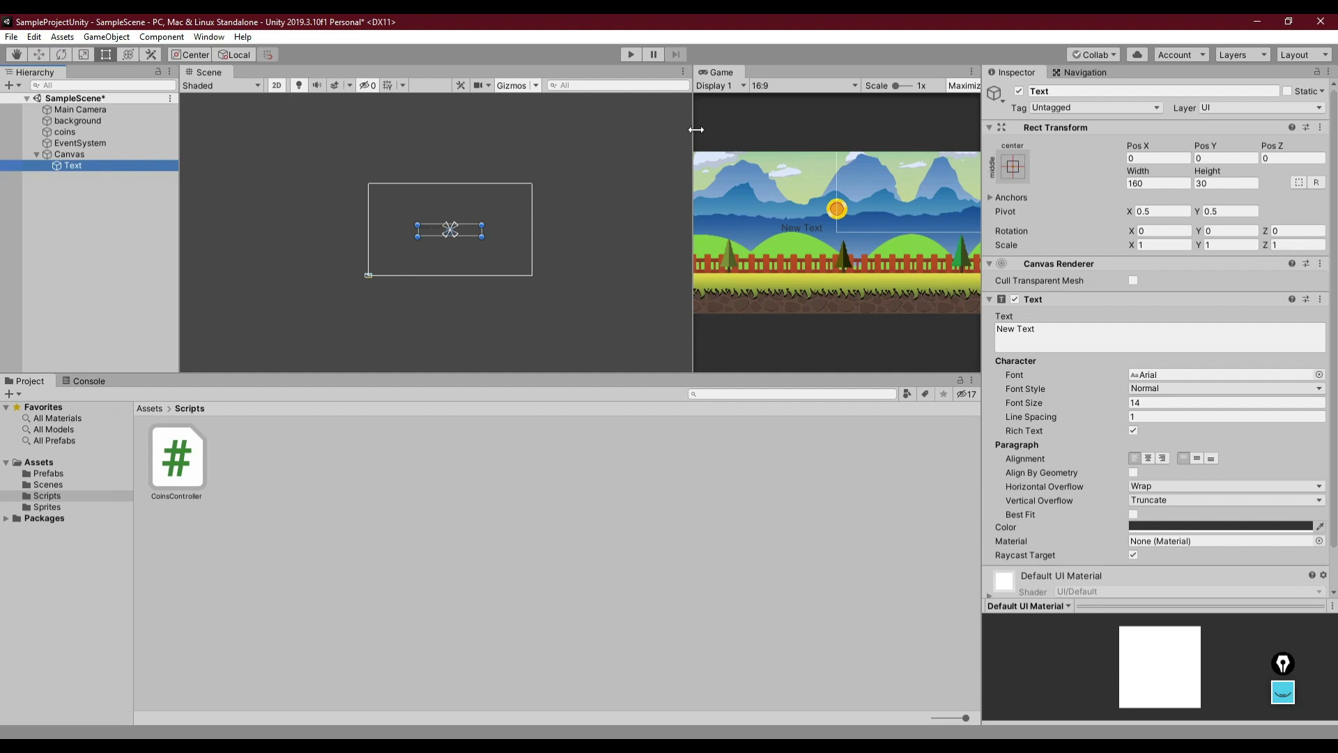
drag(696, 130, 412, 156)
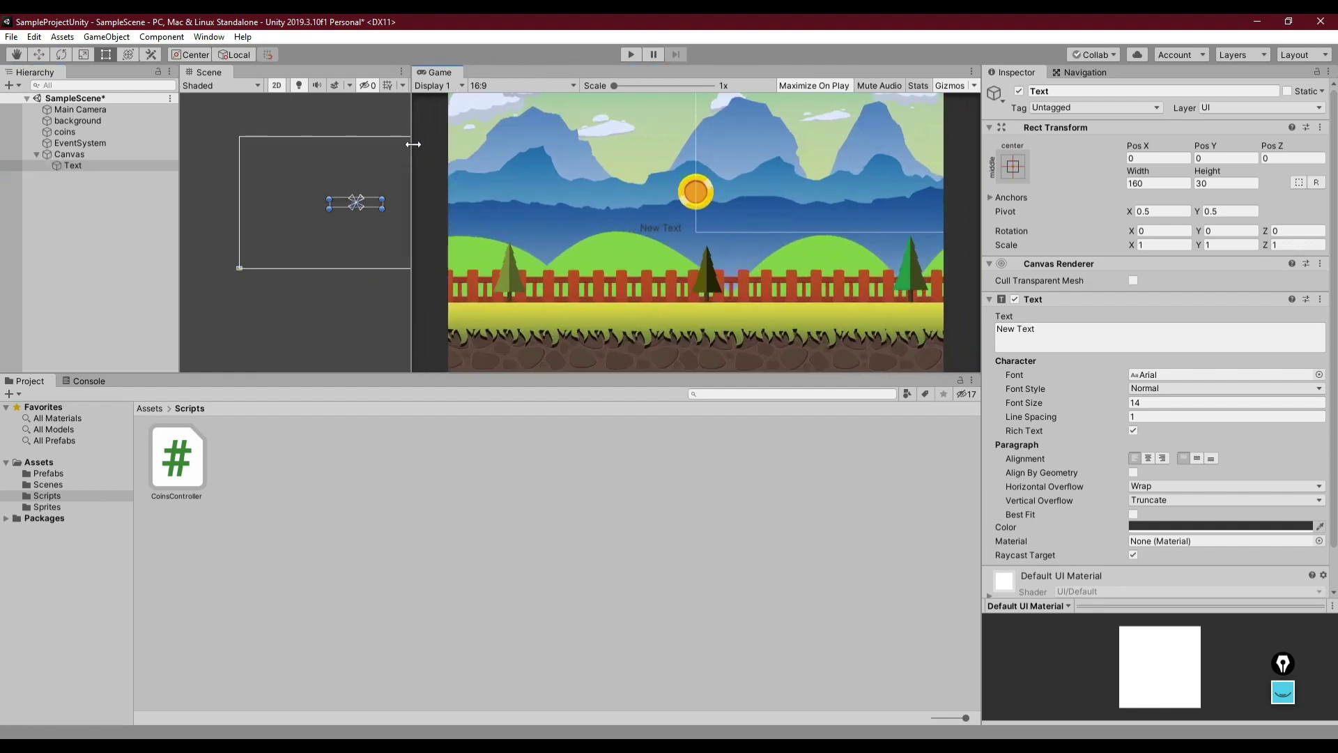
click(407, 116)
drag(411, 117, 691, 126)
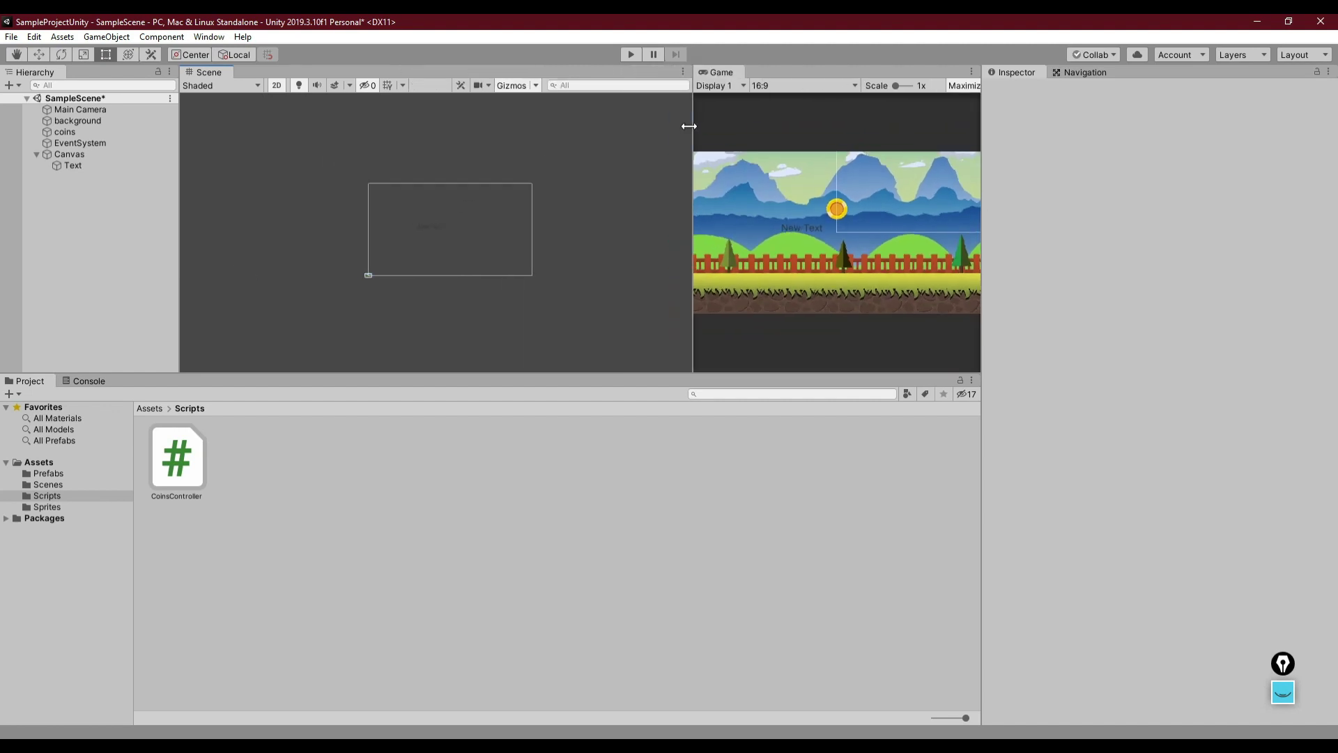
click(76, 165)
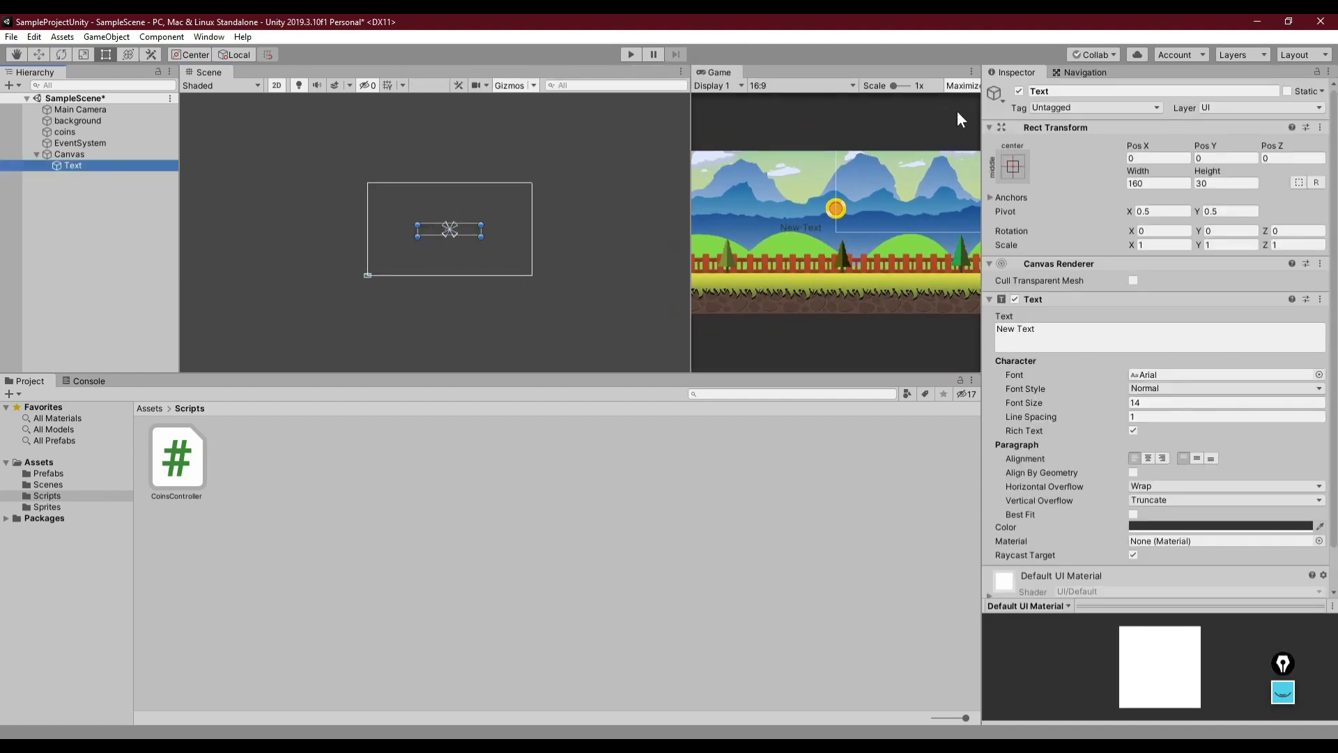
Step: Alt-click the top-centre anchor preset to move the Text to the canvas top
click(1013, 167)
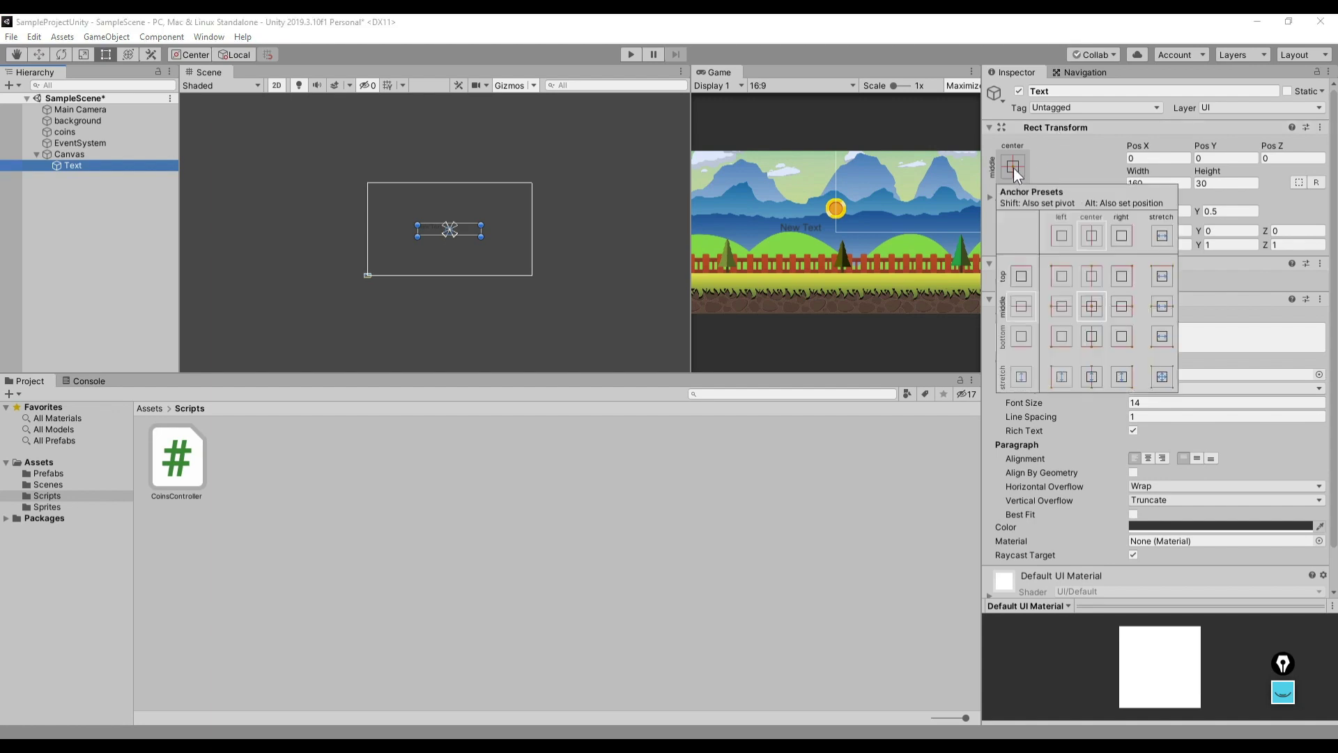
key(alt)
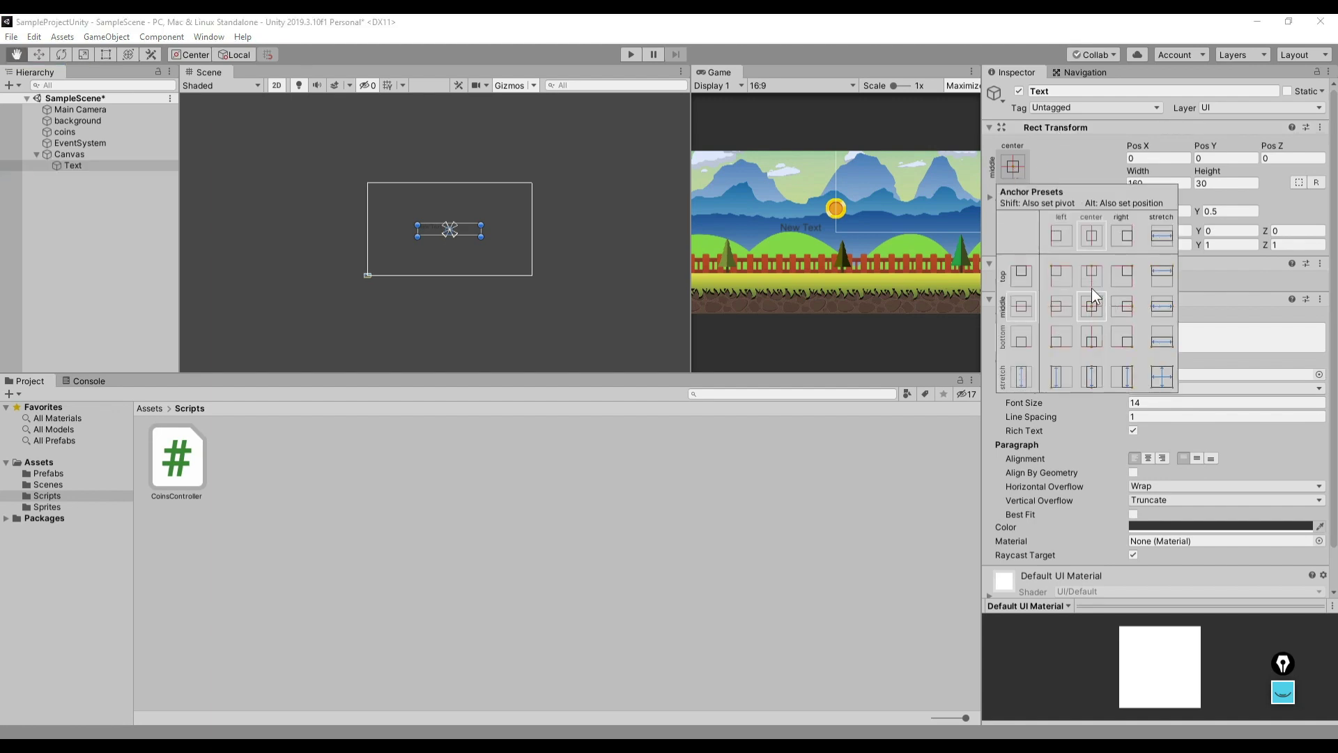
alt+click(1091, 278)
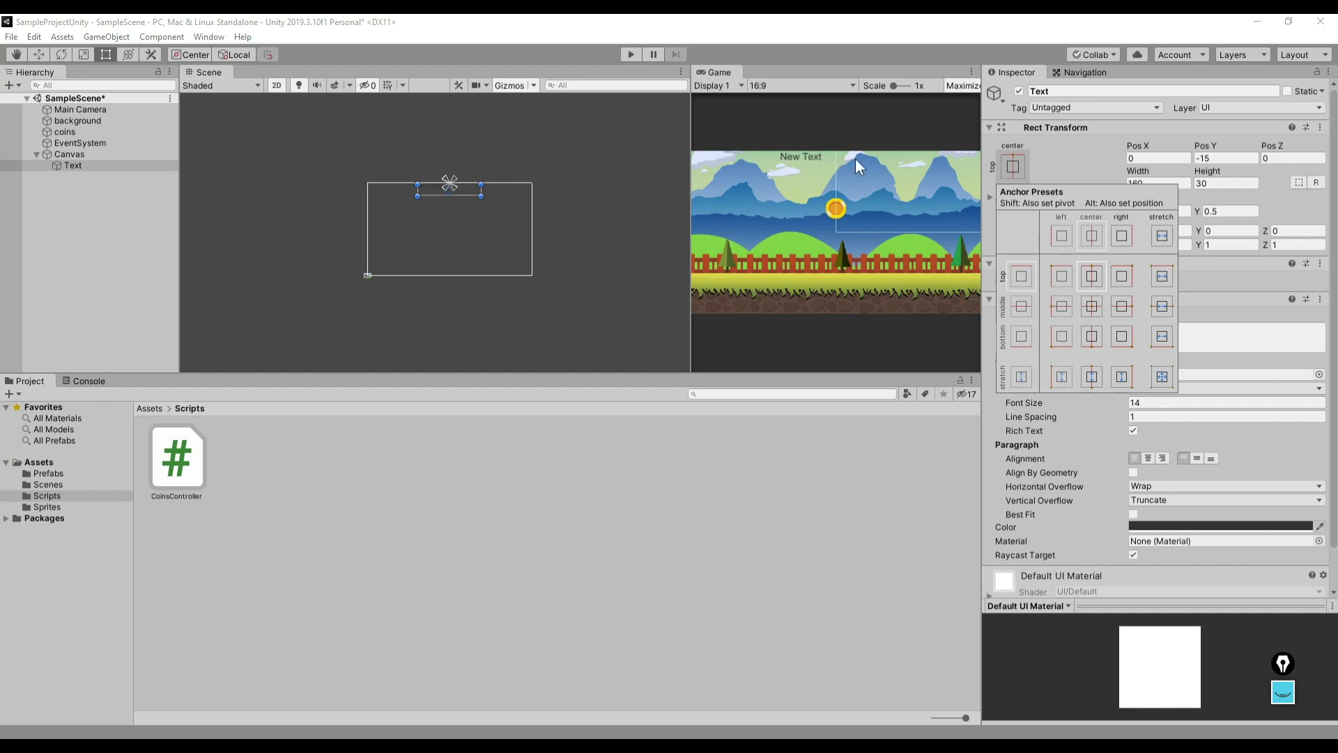
click(1040, 156)
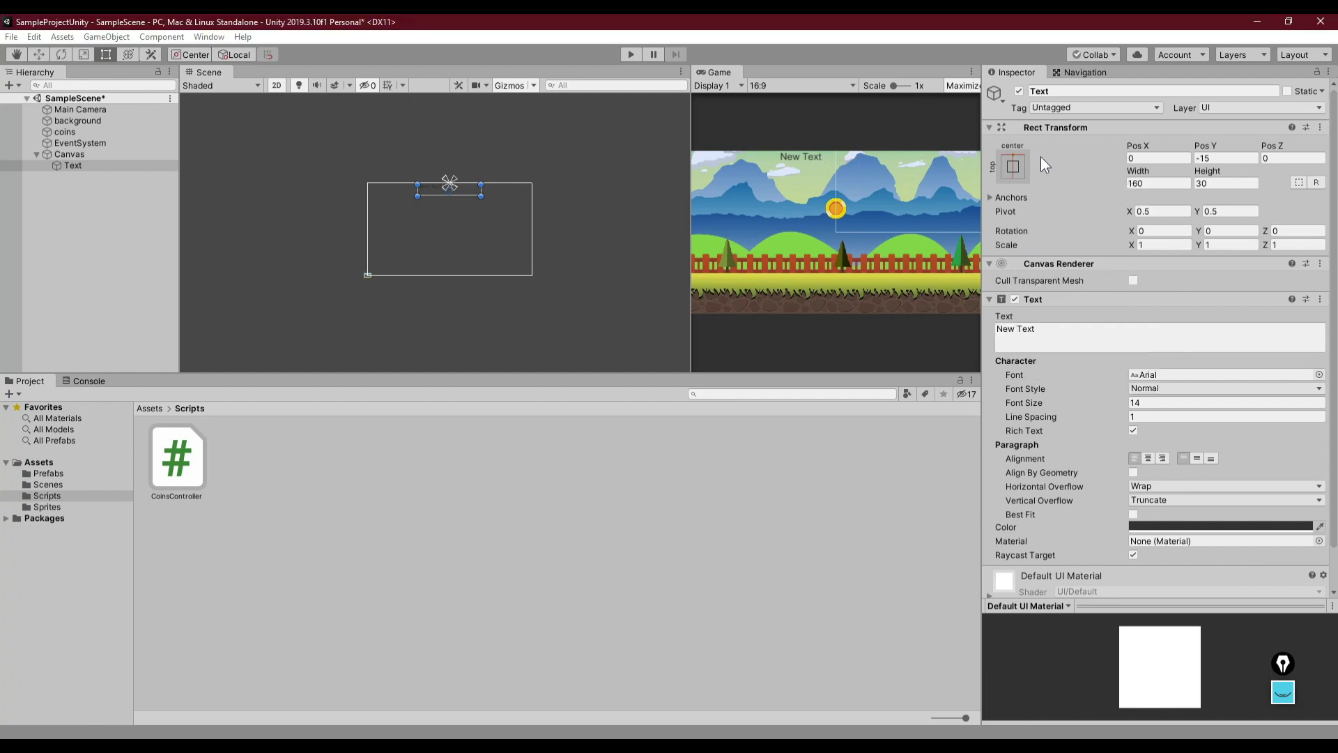
Step: Drag the Text slightly right and down with the Move tool to X 51, Y -31, and save
click(42, 51)
drag(449, 131, 449, 136)
drag(508, 194, 528, 193)
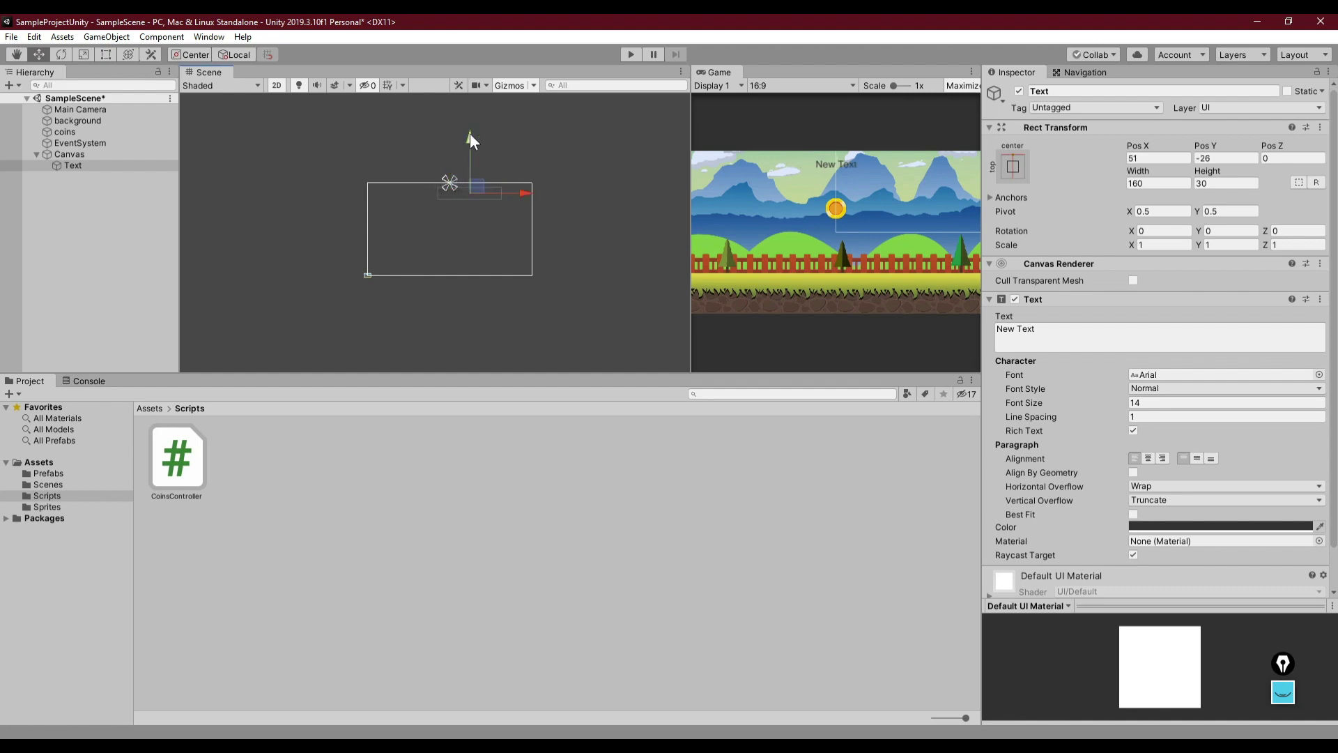
drag(470, 134, 471, 136)
click(570, 205)
key(ctrl+s)
Step: Replace 'New Text' with 0, shift the text right, and save
click(95, 165)
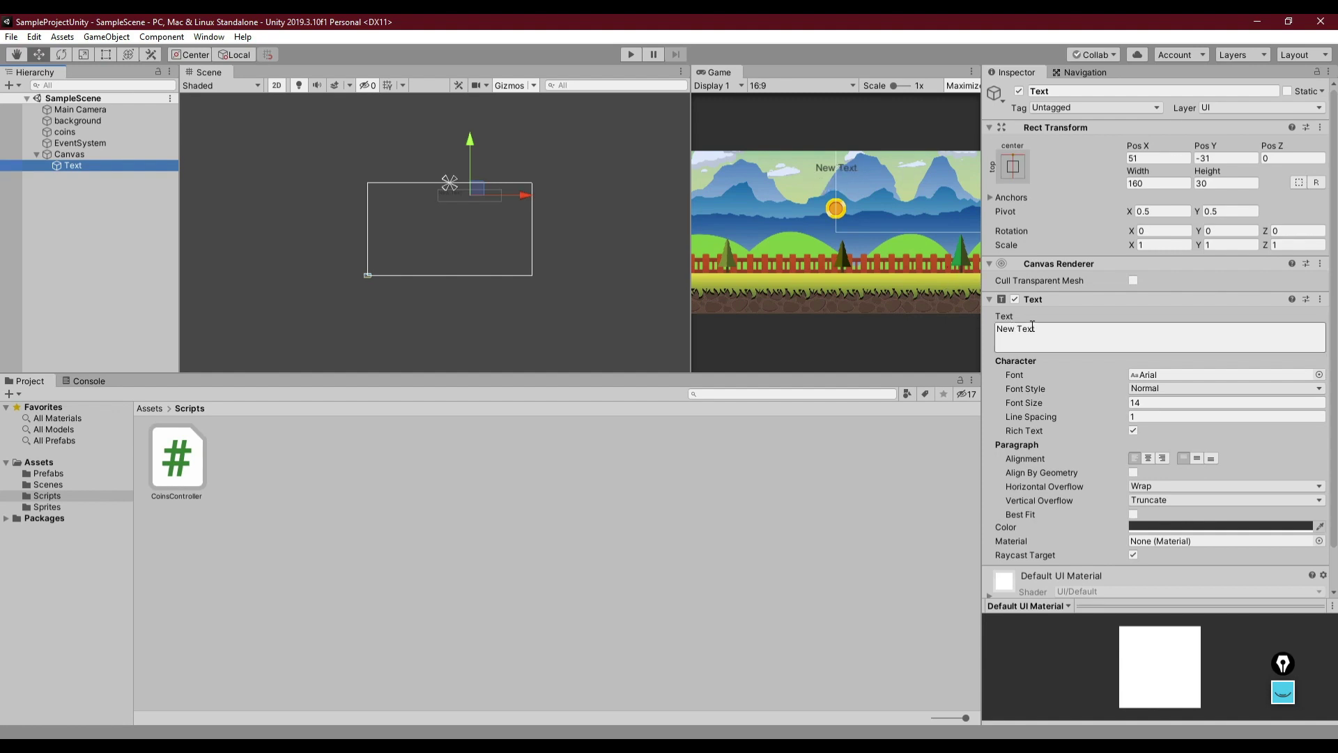
click(1004, 328)
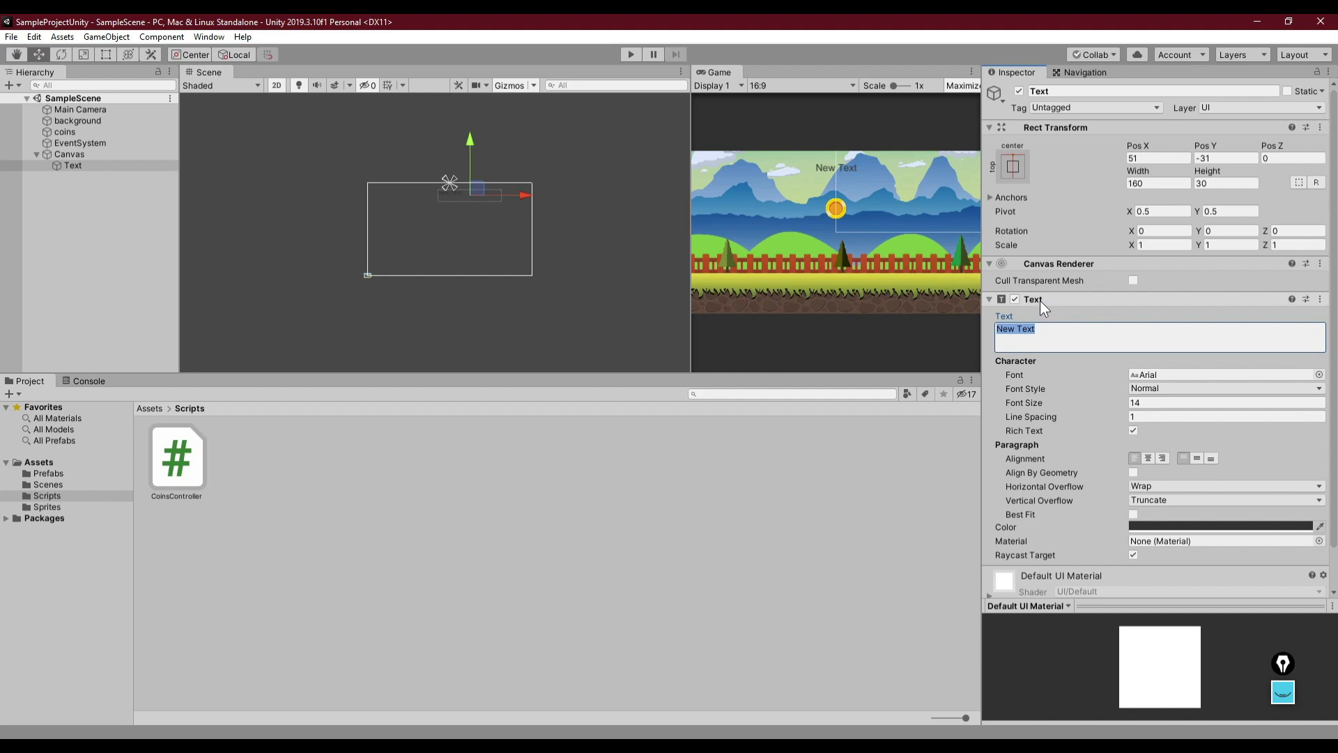
text(0)
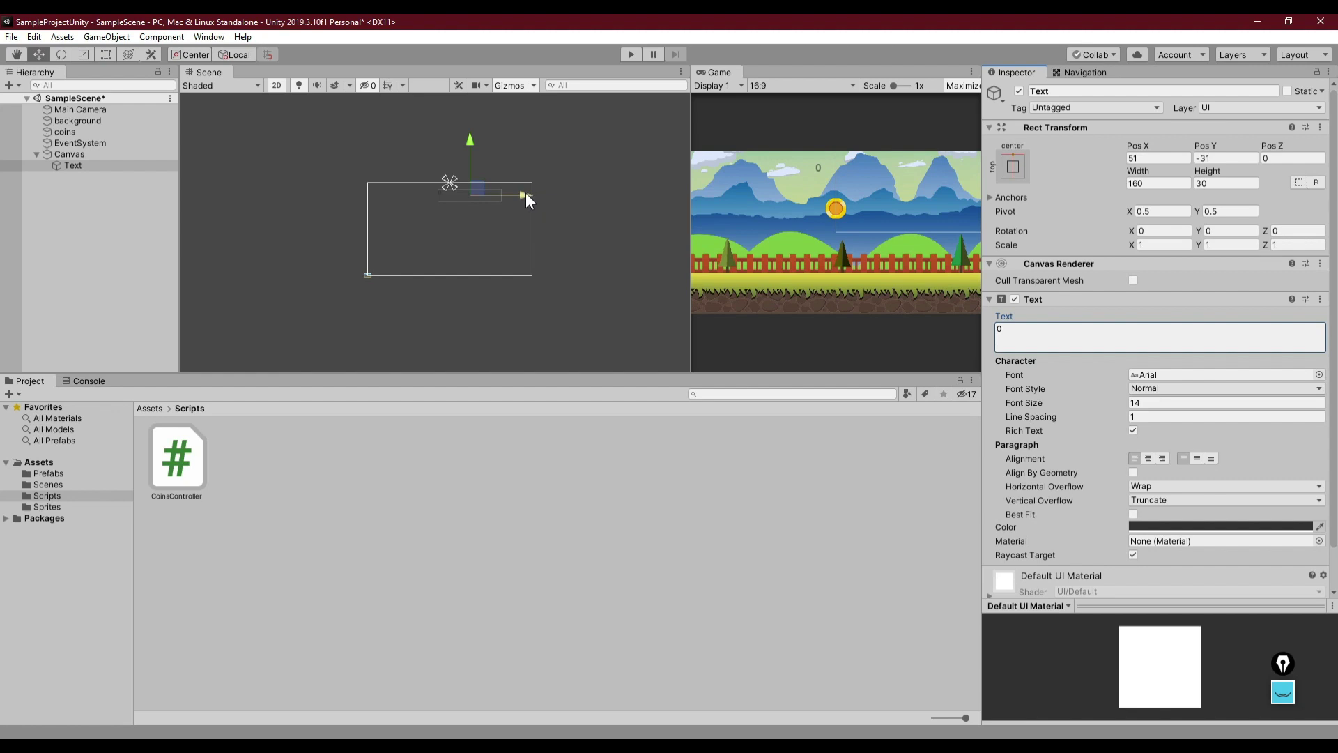
drag(522, 195, 532, 191)
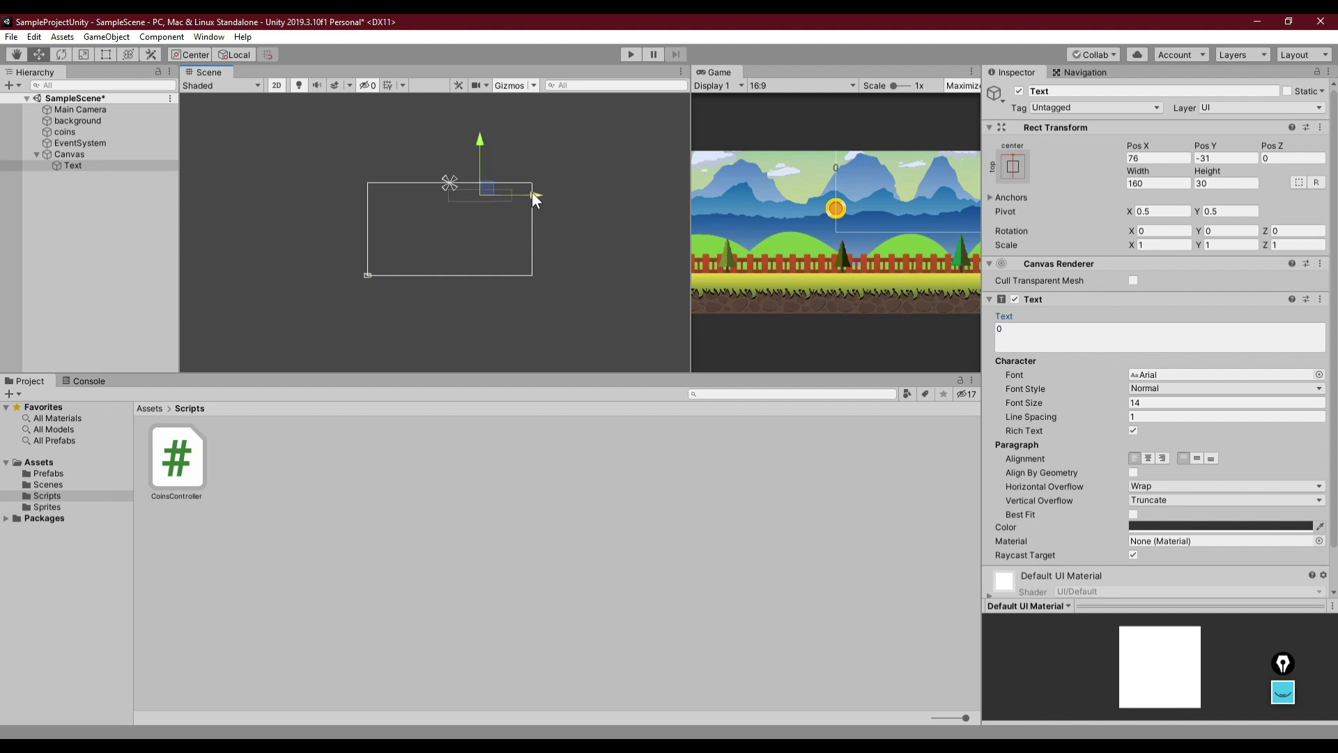
key(ctrl+s)
Step: Set the font size to 22 and nudge the text to X 74, Y -26
click(1132, 405)
text(22)
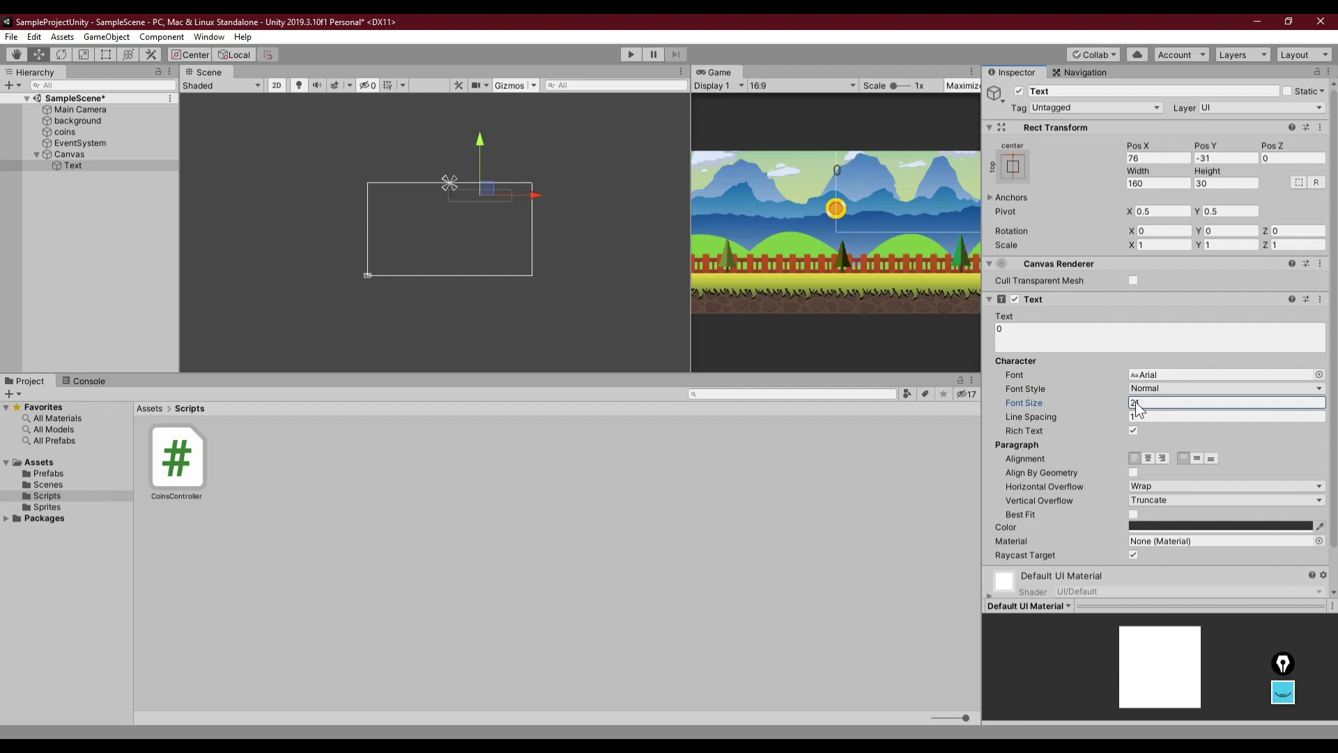
drag(535, 191, 533, 190)
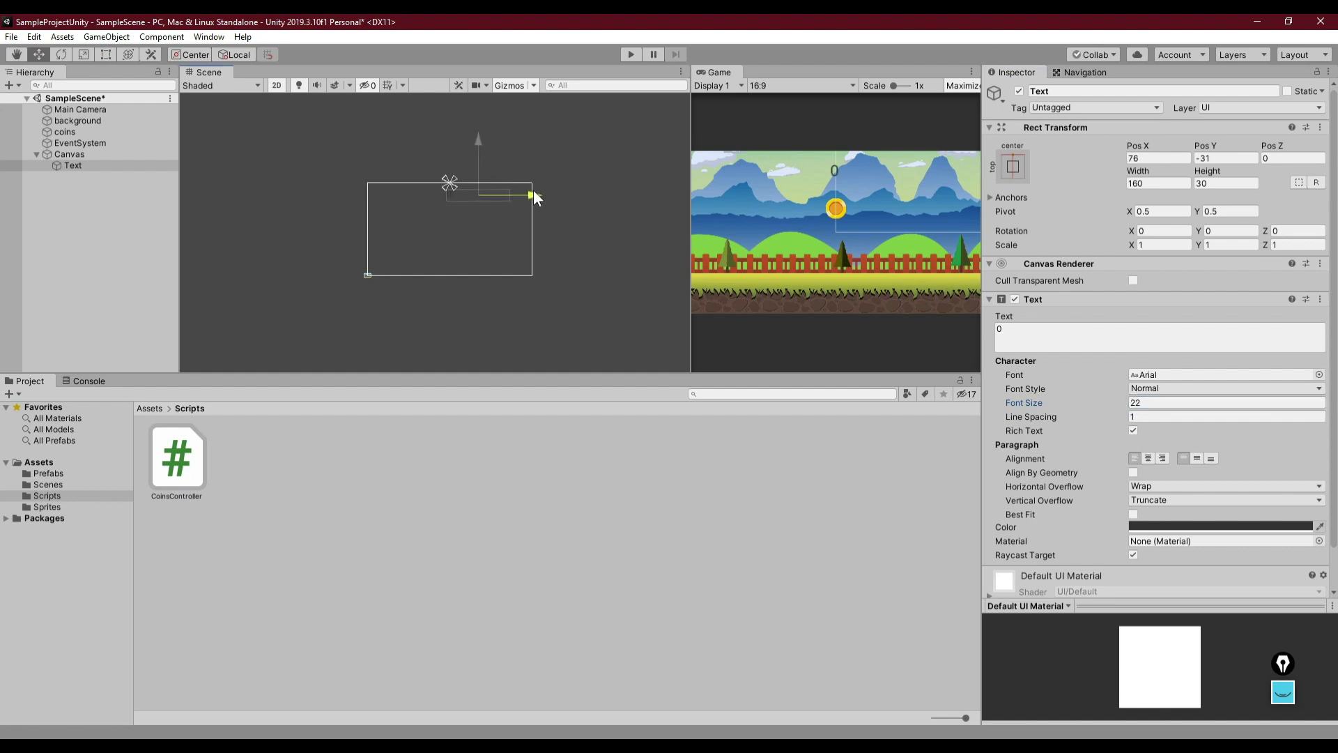
drag(533, 190, 533, 189)
drag(479, 141, 479, 138)
Step: Save, then set the score Text colour to orange-red B53717 in the colour picker
key(ctrl+s)
click(1213, 526)
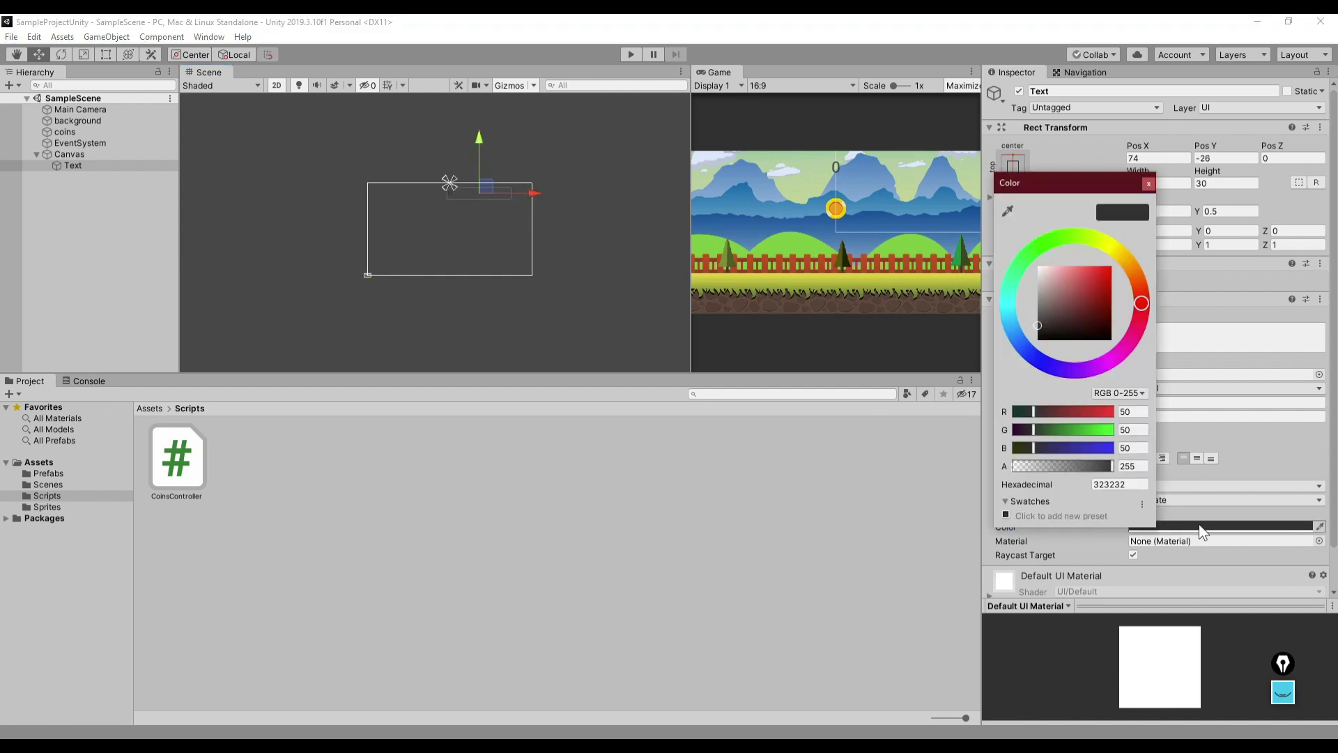
click(1112, 245)
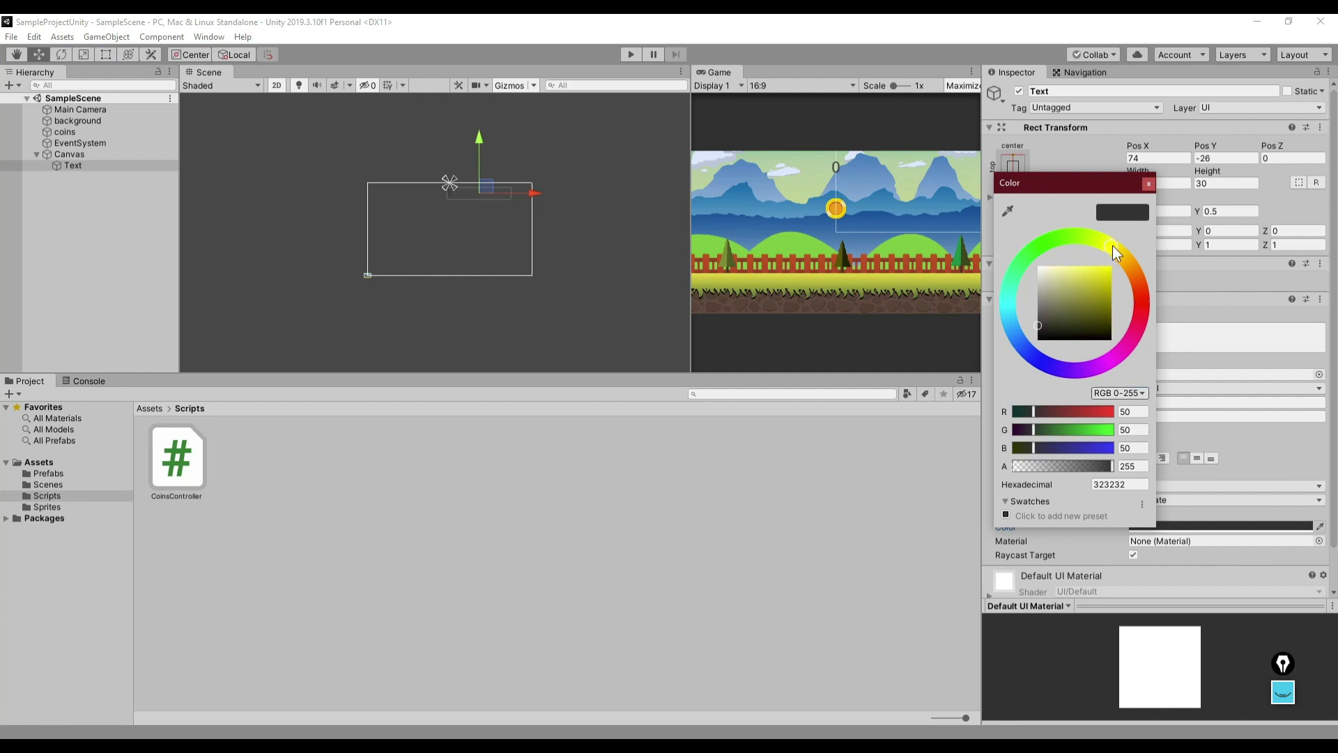
drag(1079, 279, 1143, 278)
click(1132, 265)
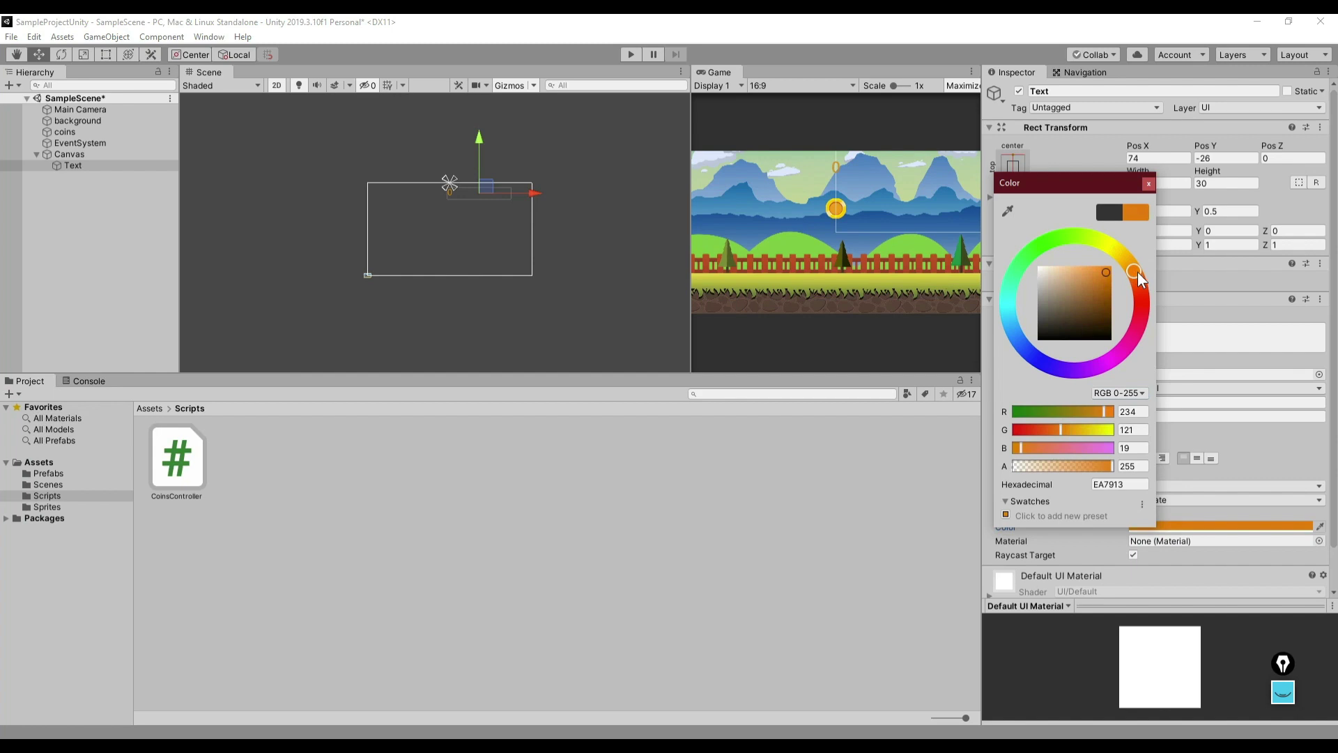
click(1103, 287)
click(1142, 288)
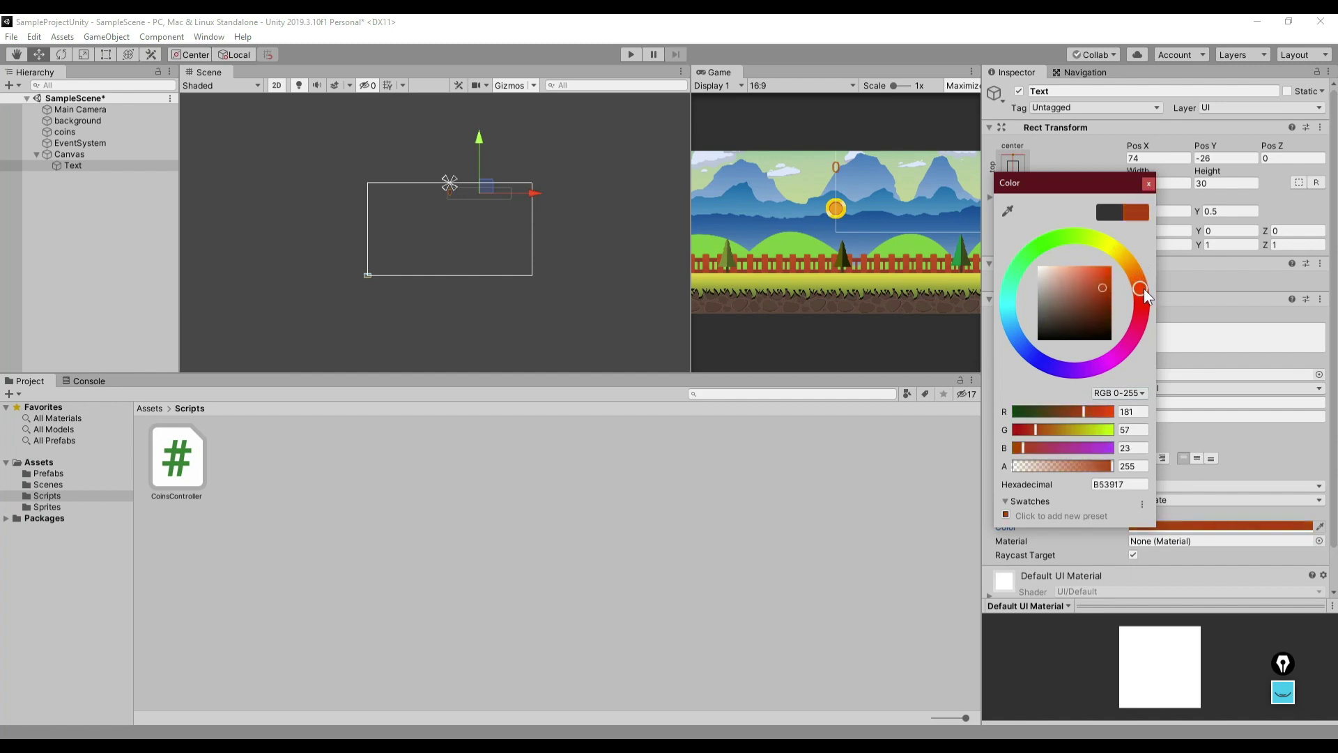
click(1147, 182)
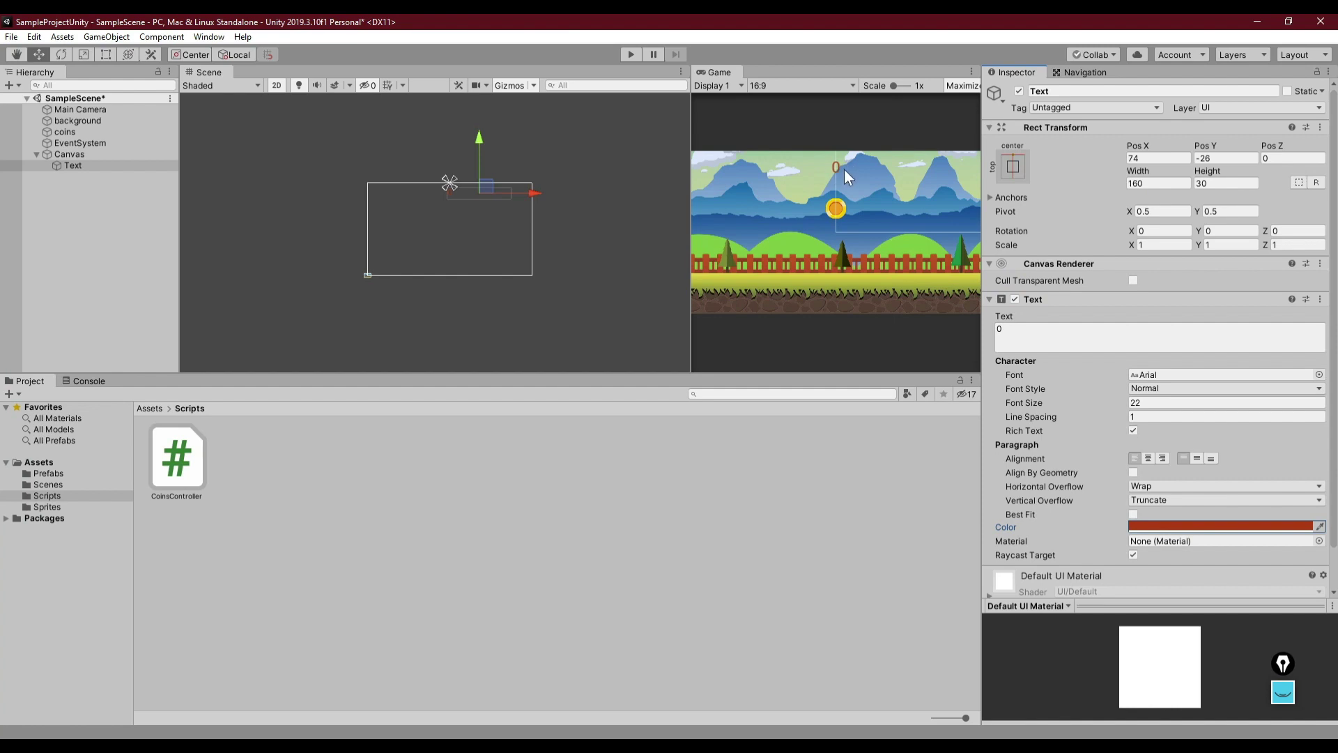
Step: Save and briefly play the game to check the orange-red 0 above the coin
key(ctrl+s)
click(630, 55)
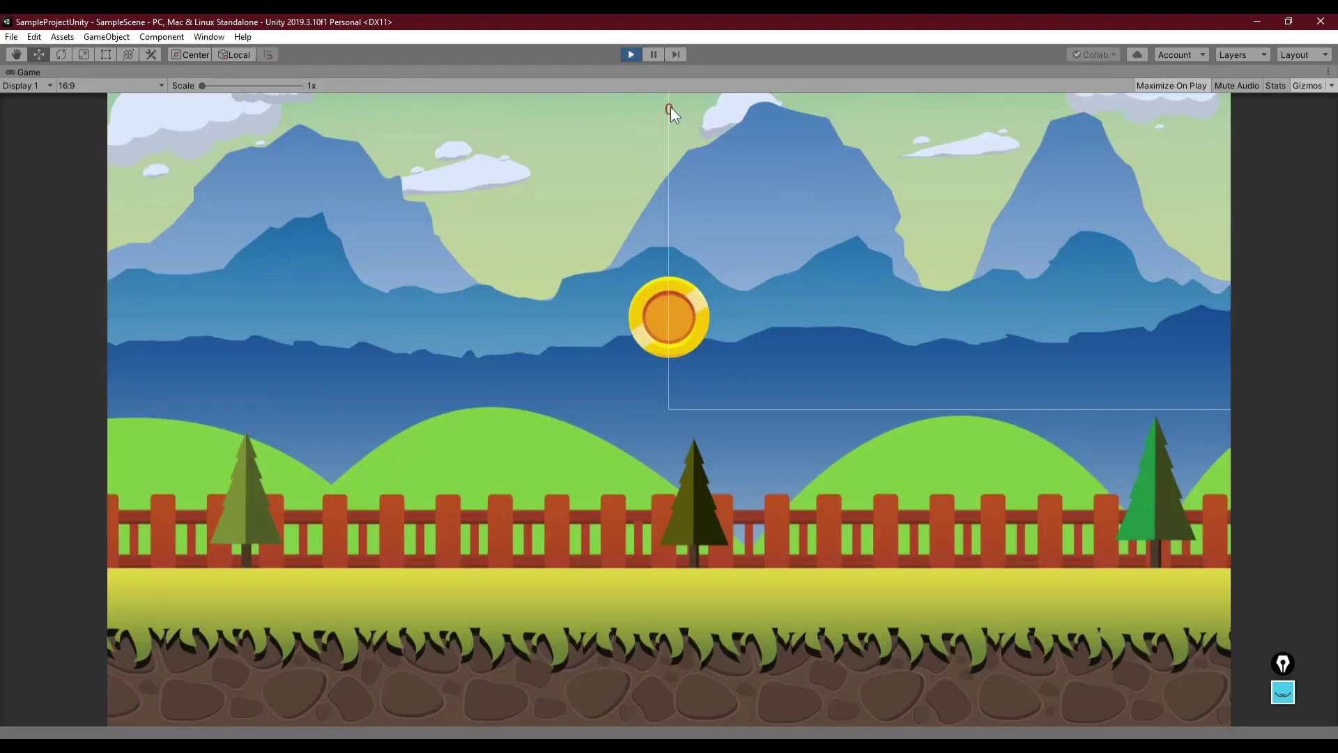
click(630, 55)
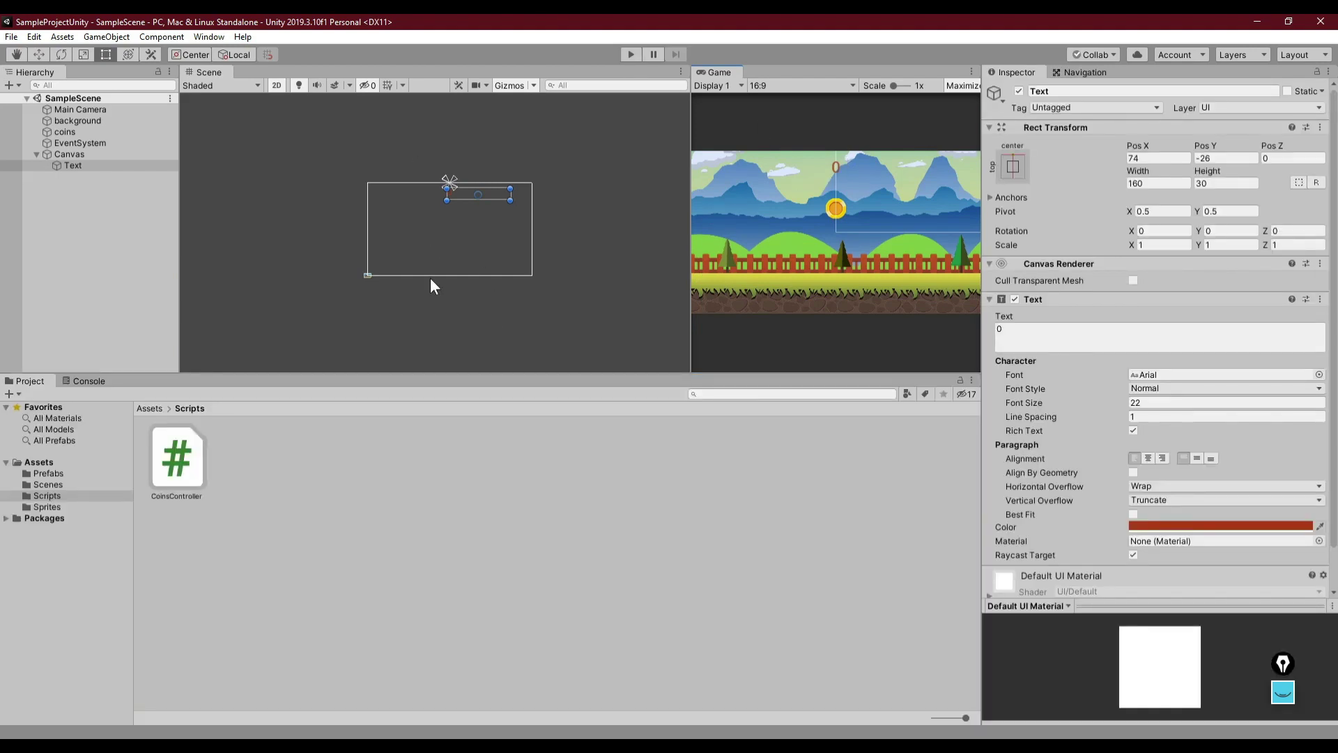
Step: Set the Canvas Scaler to Scale With Screen Size at 800 × 600 and save
click(69, 154)
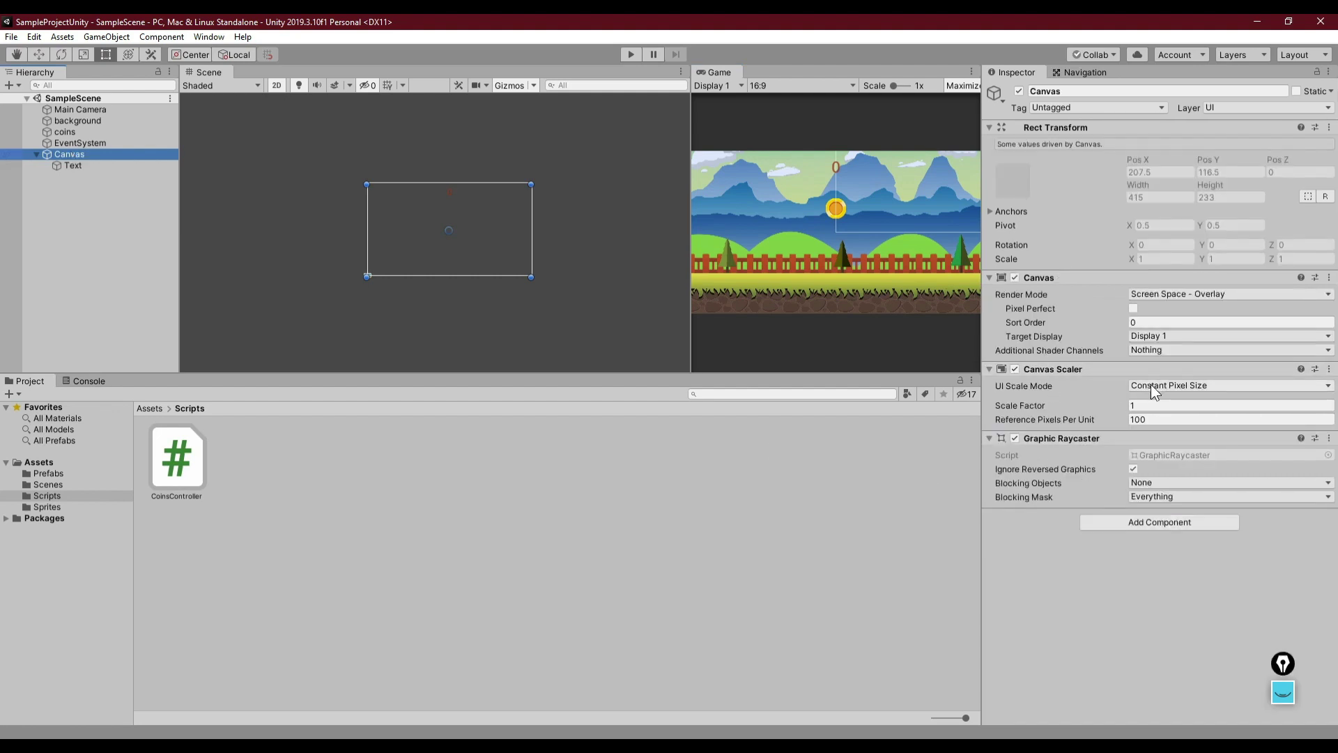
click(1173, 387)
click(1190, 417)
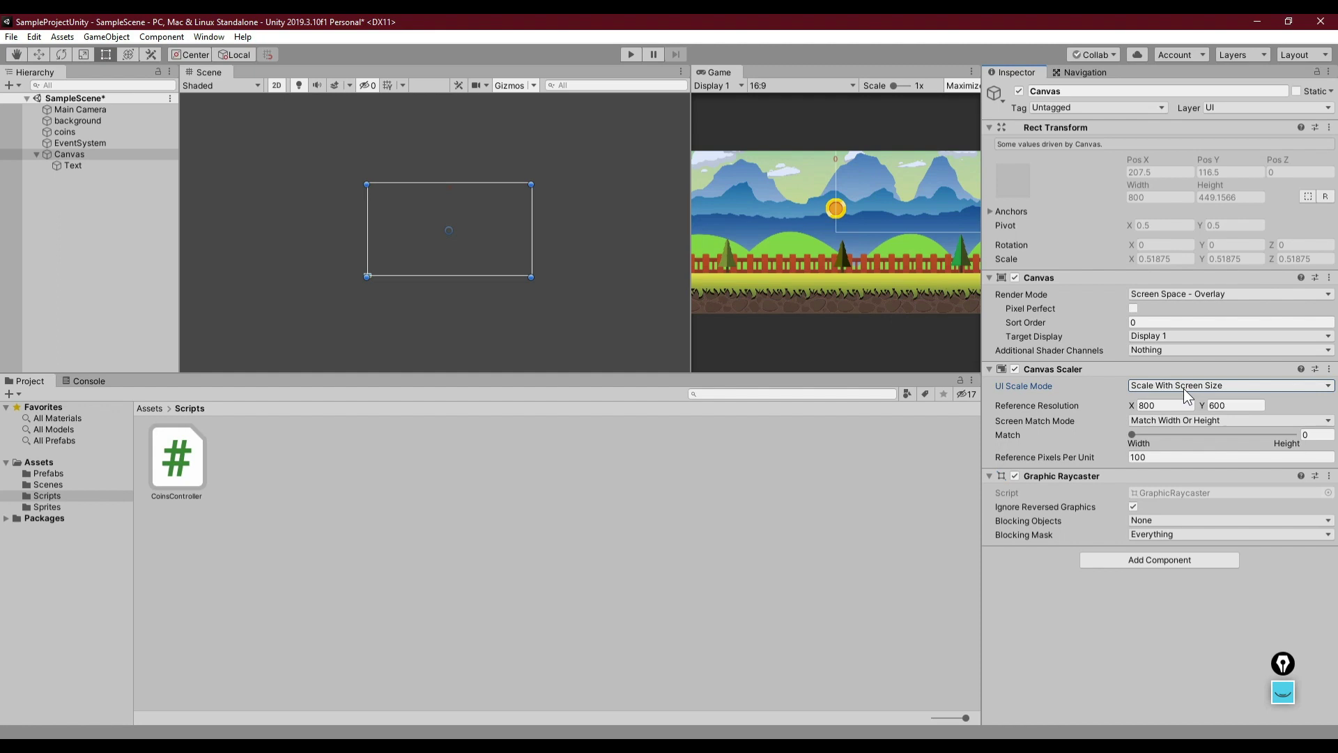
key(ctrl+s)
Step: Play the game twice to check the scaled score, then collapse the Canvas in the Hierarchy
click(628, 56)
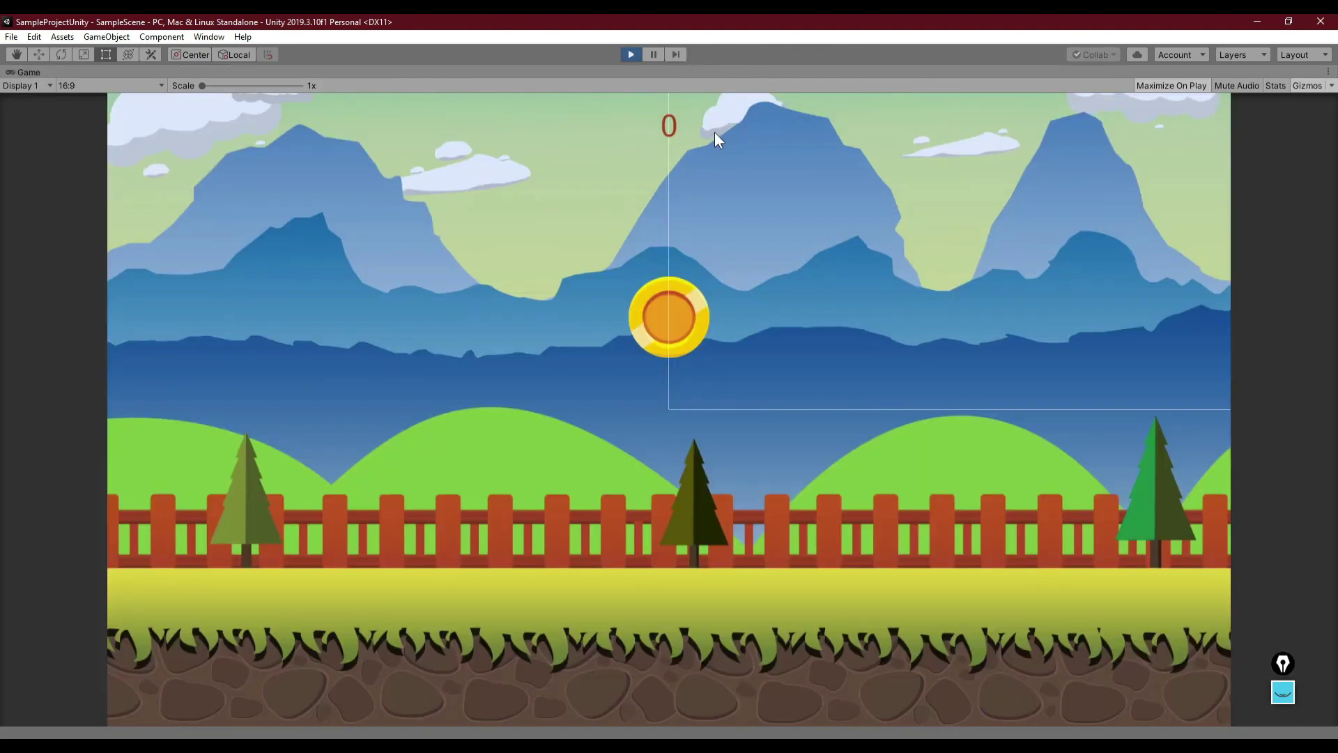
click(633, 53)
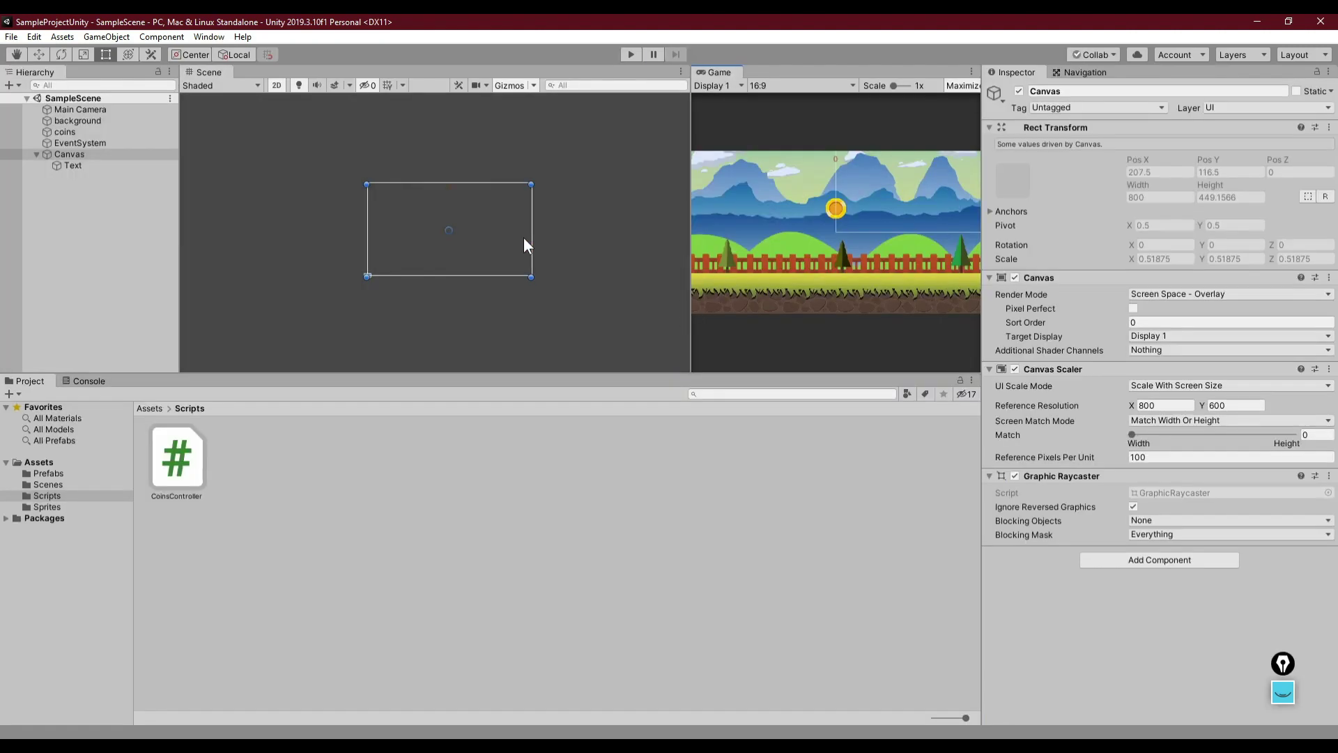
click(96, 216)
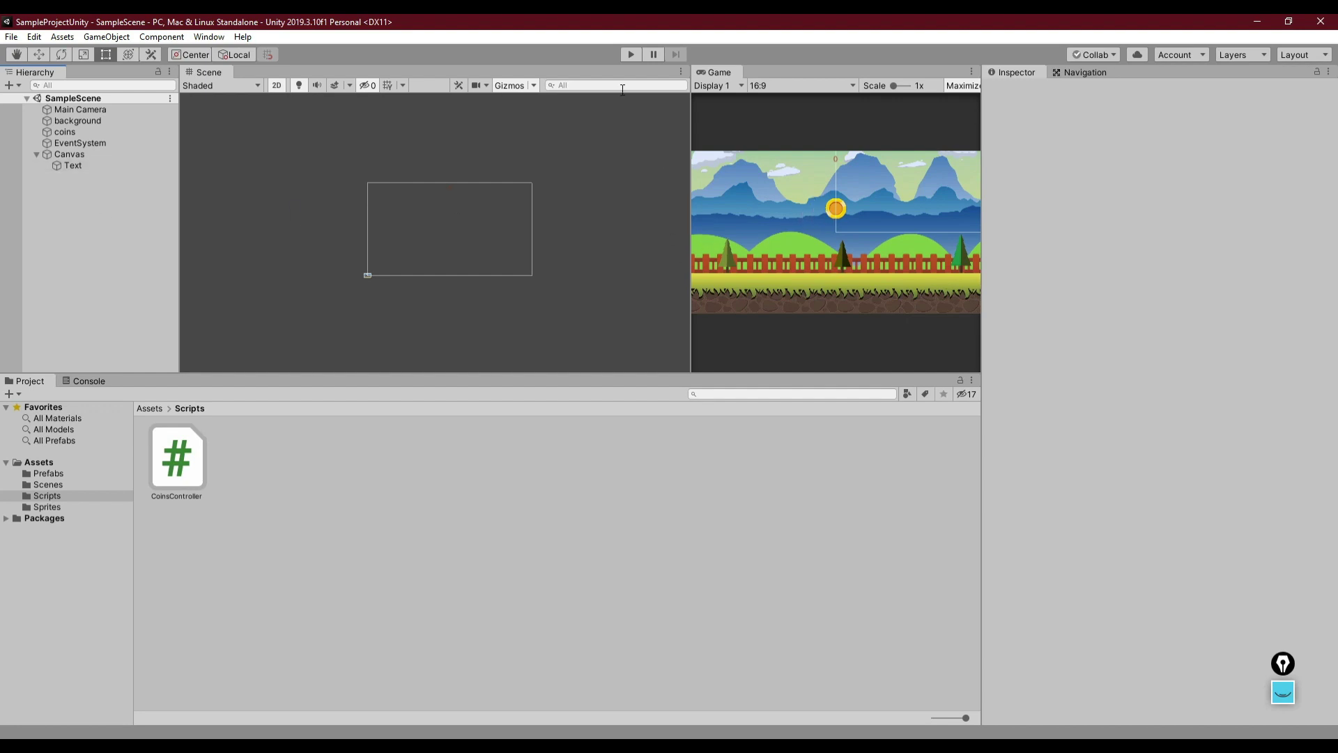
click(630, 54)
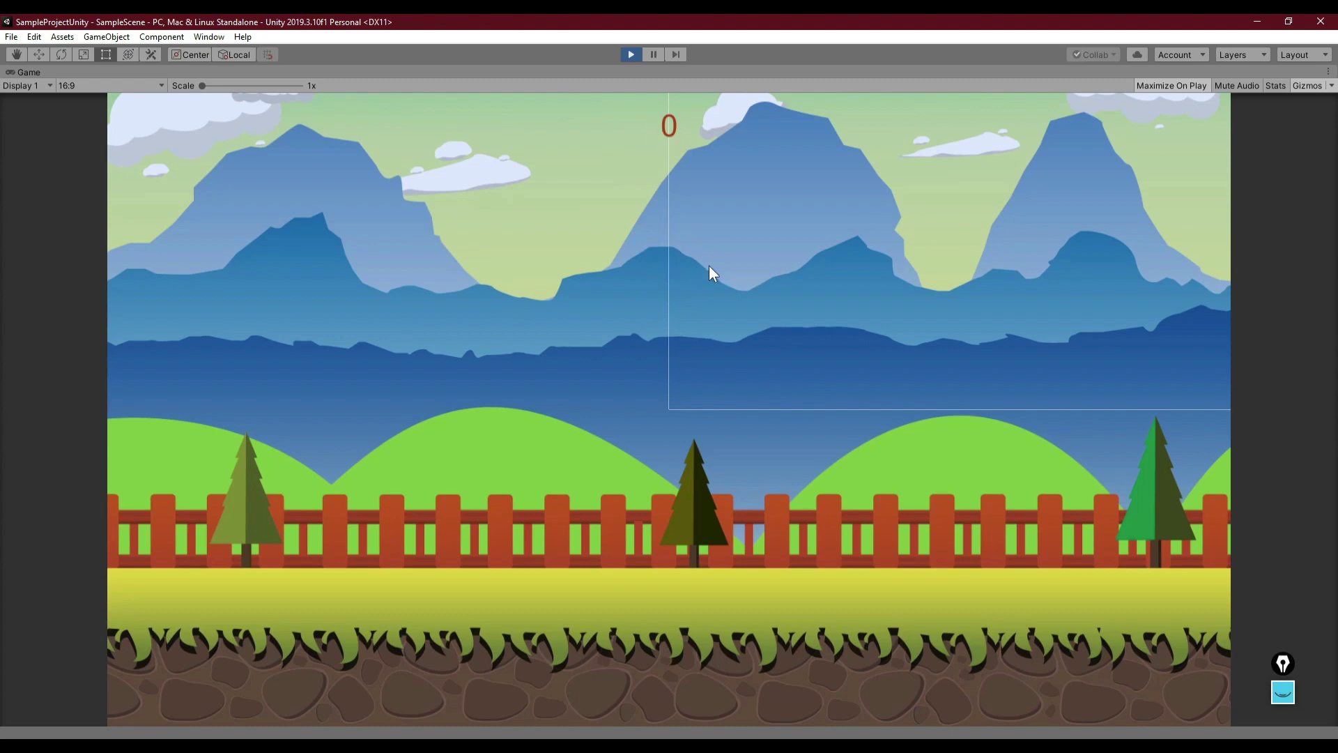
click(631, 54)
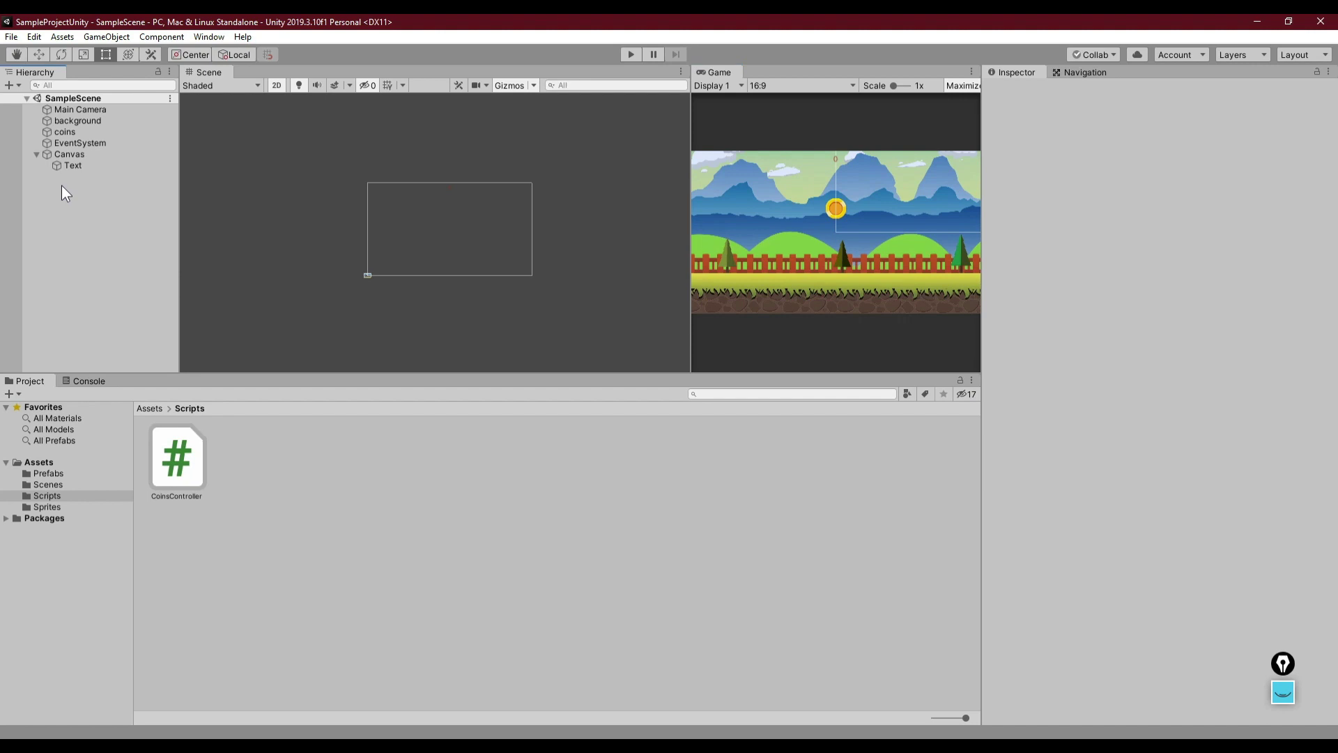
click(36, 154)
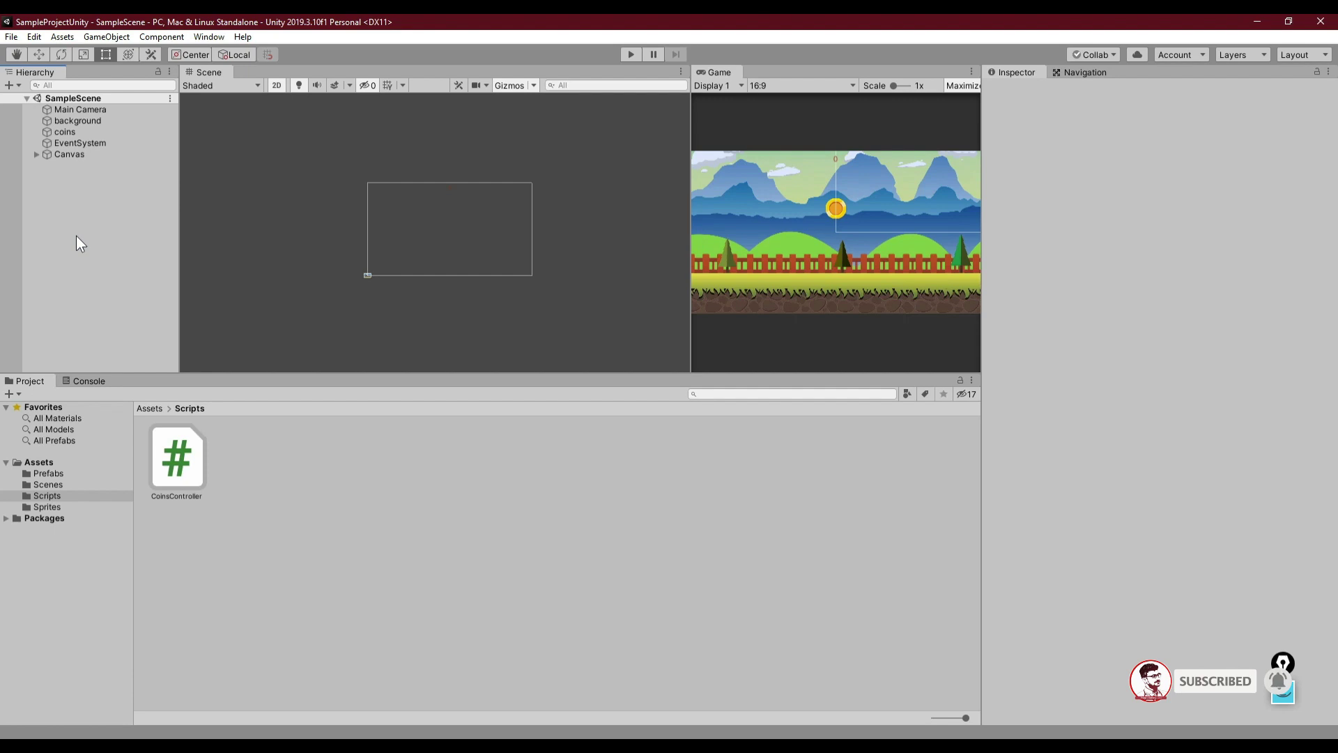
Step: Create a new empty GameObject from the Hierarchy + list
click(17, 85)
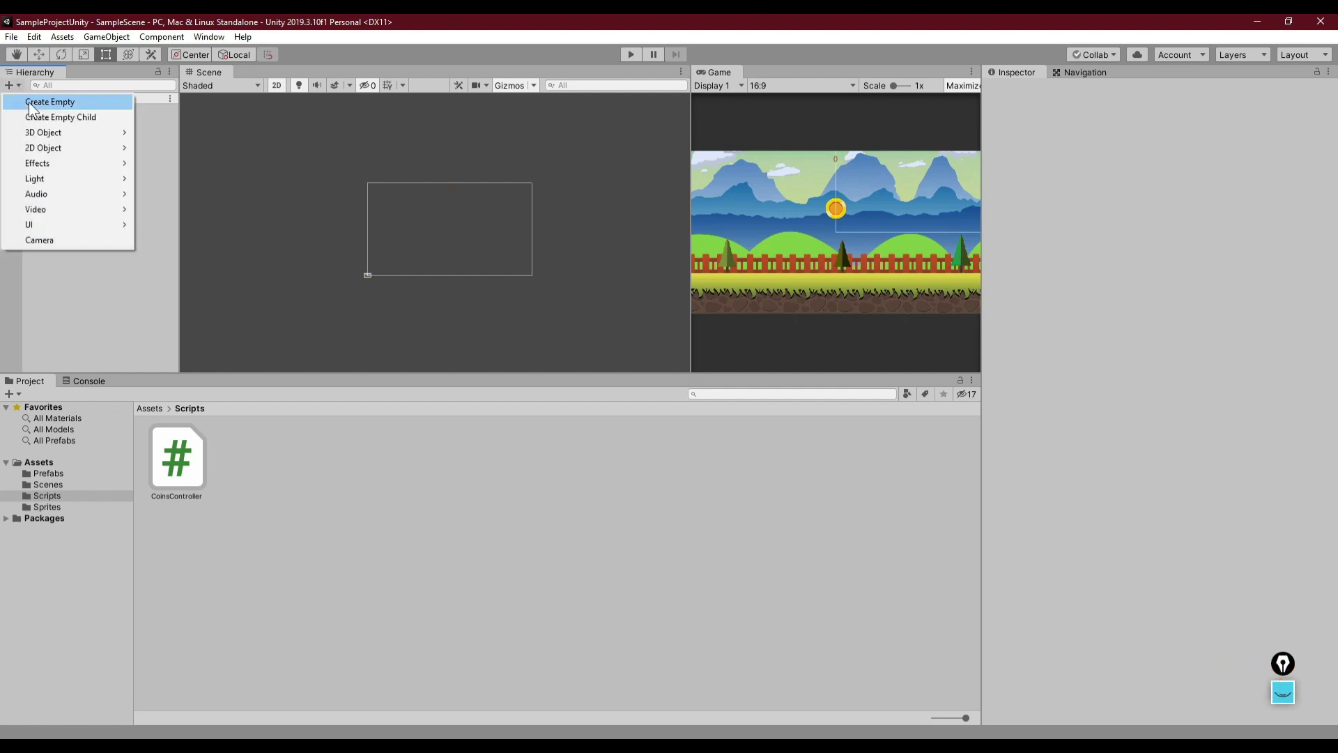
click(93, 102)
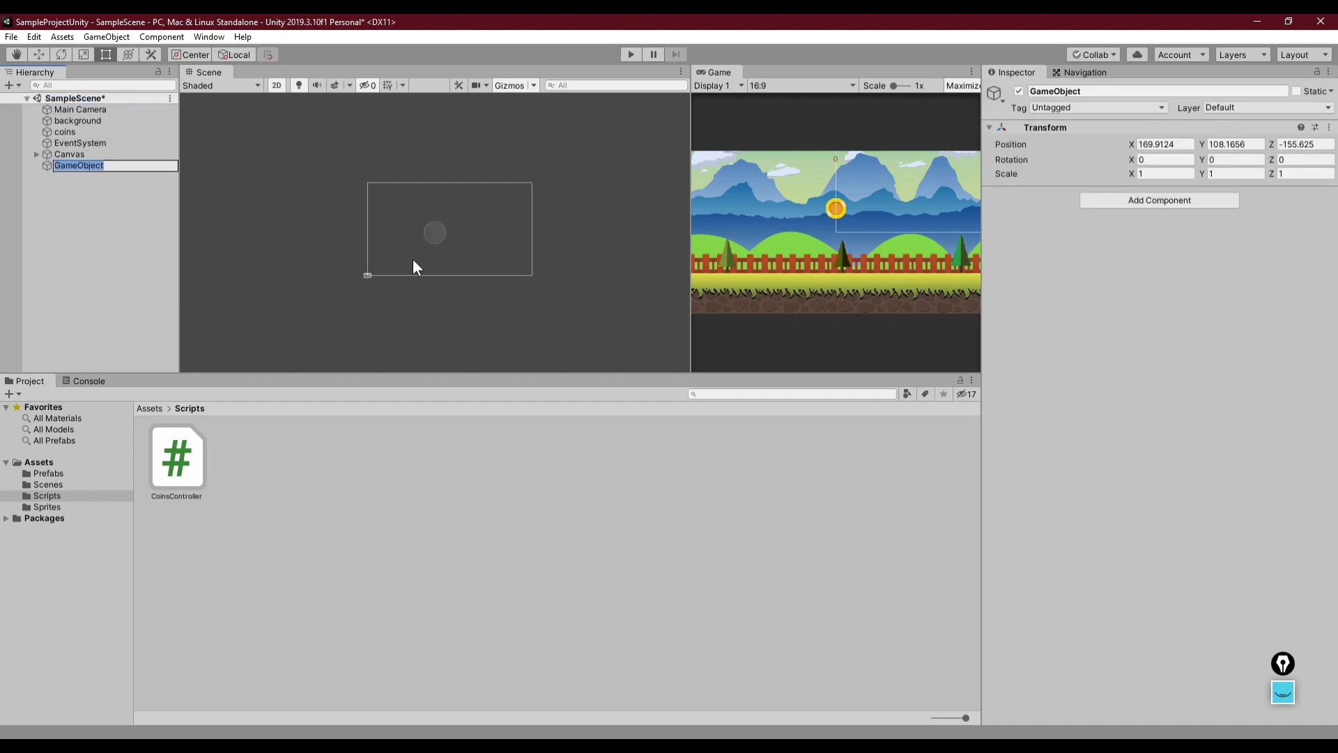
click(149, 265)
click(81, 166)
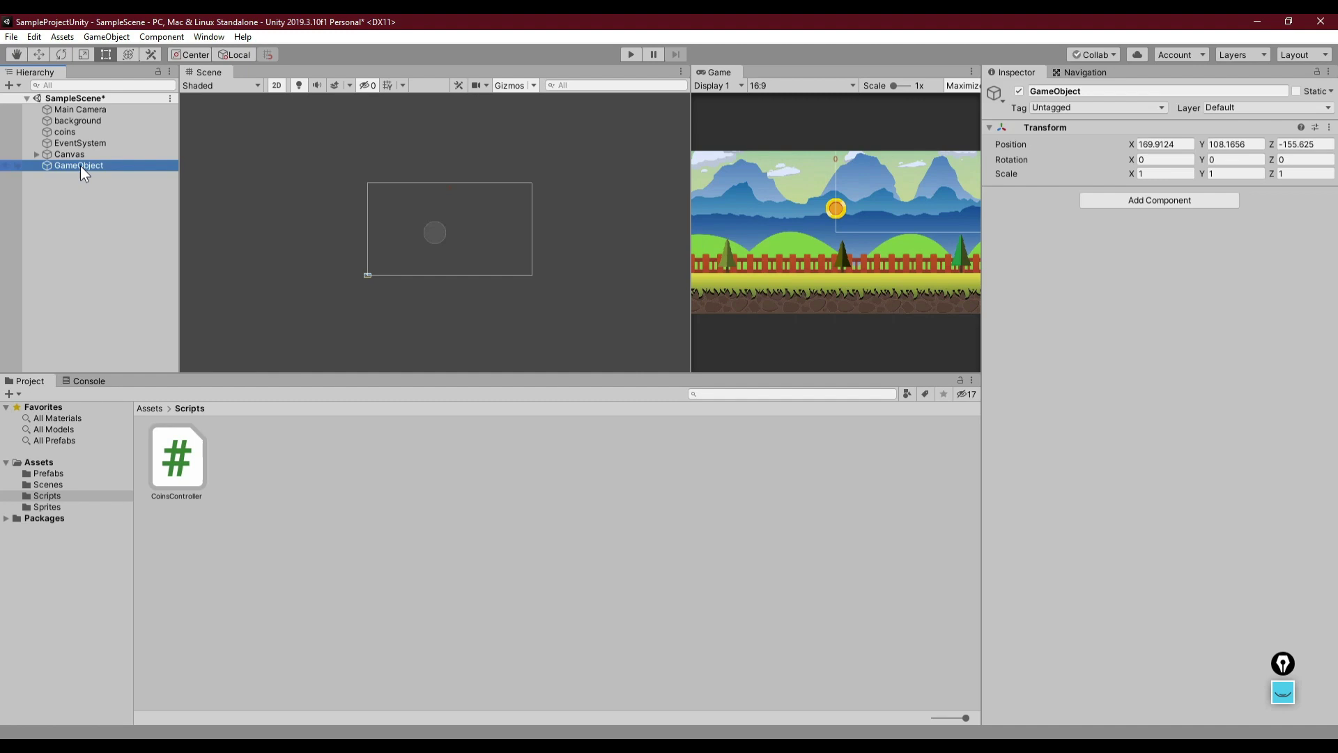
click(73, 242)
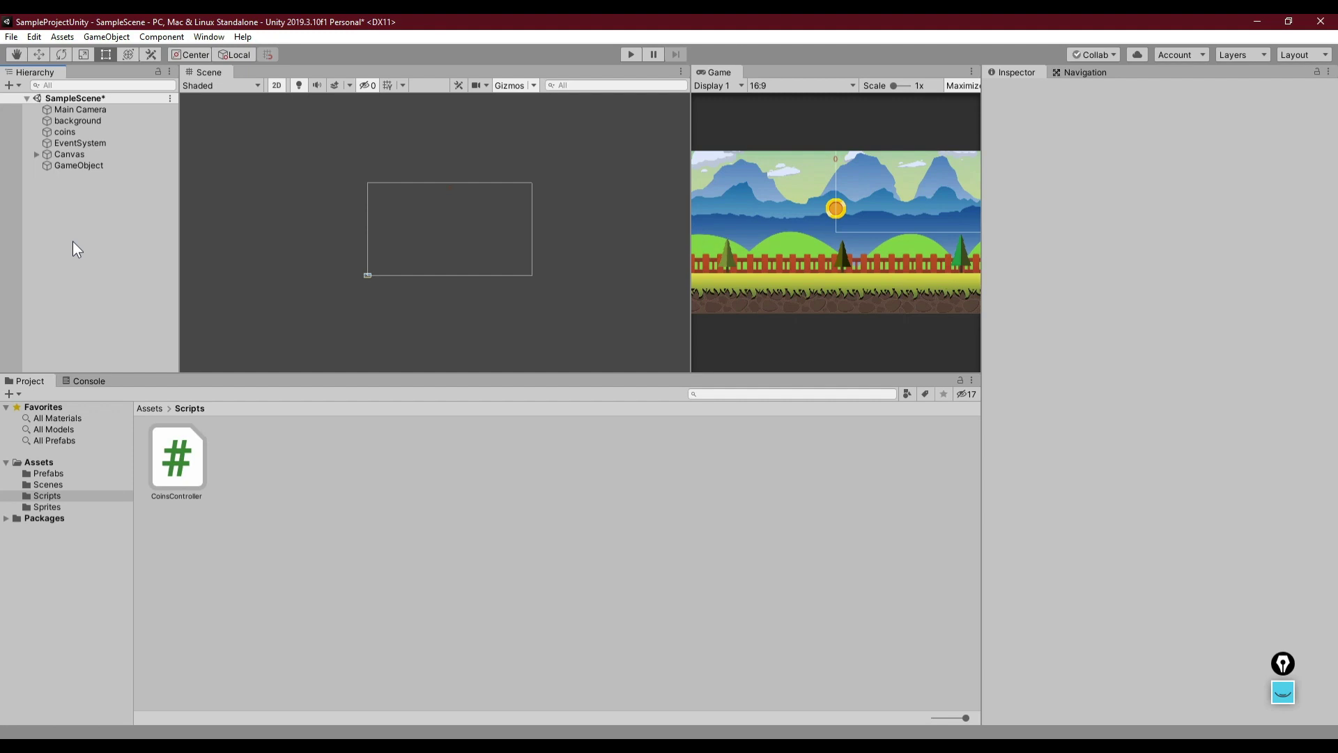
Step: Rename the empty object to GameManager and save the scene
click(74, 167)
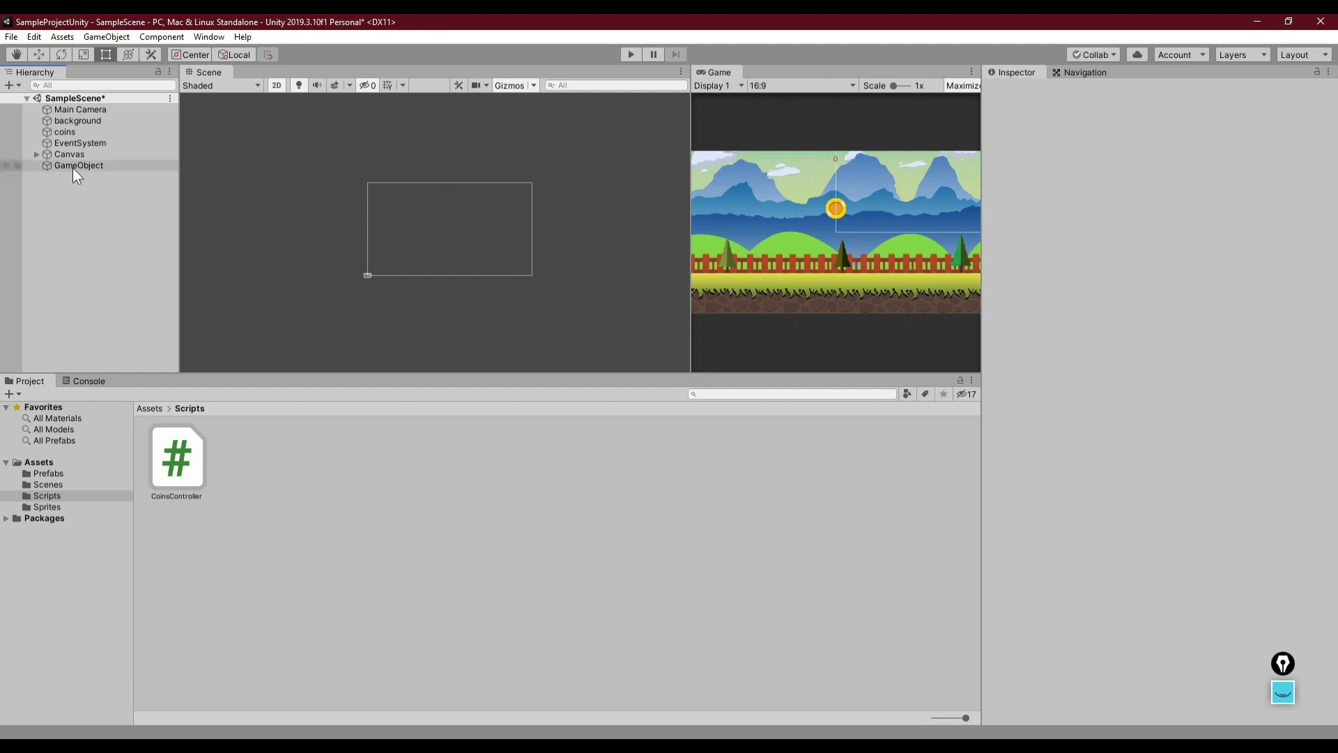
right_click(72, 166)
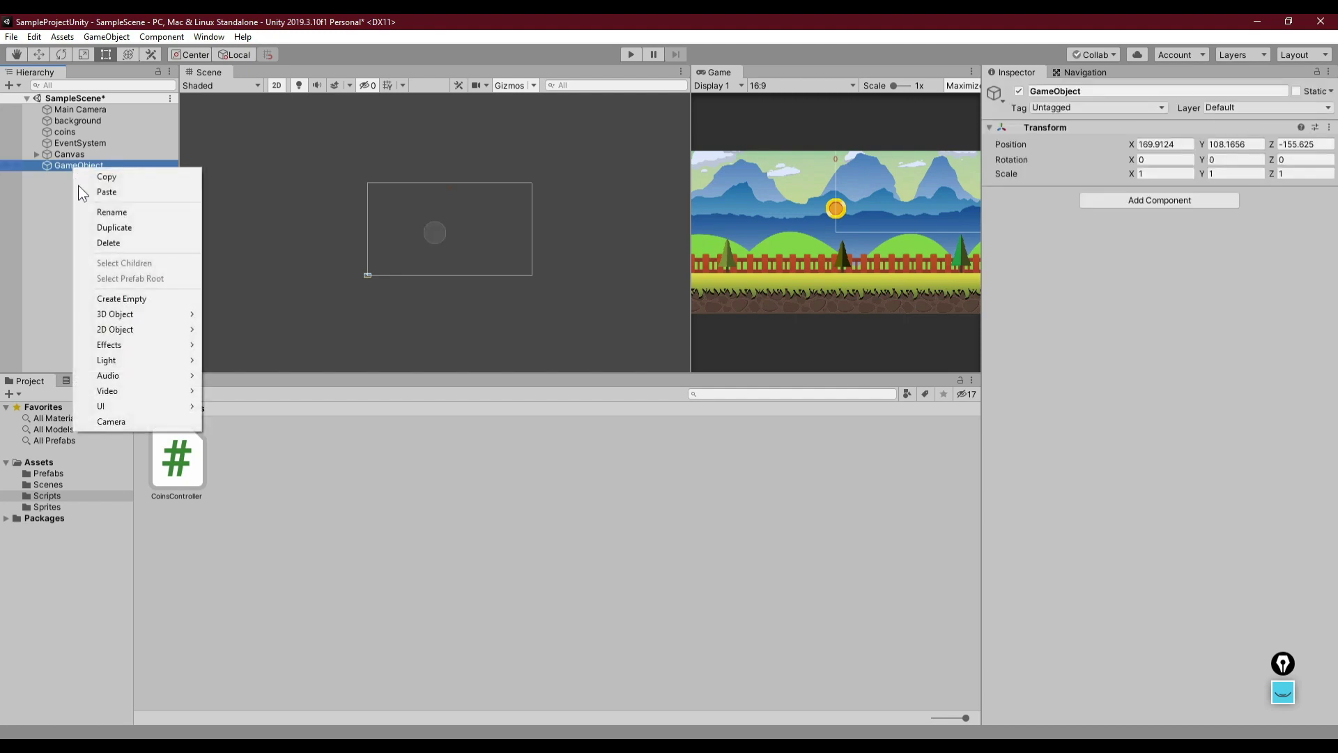
click(106, 212)
text(Gasm)
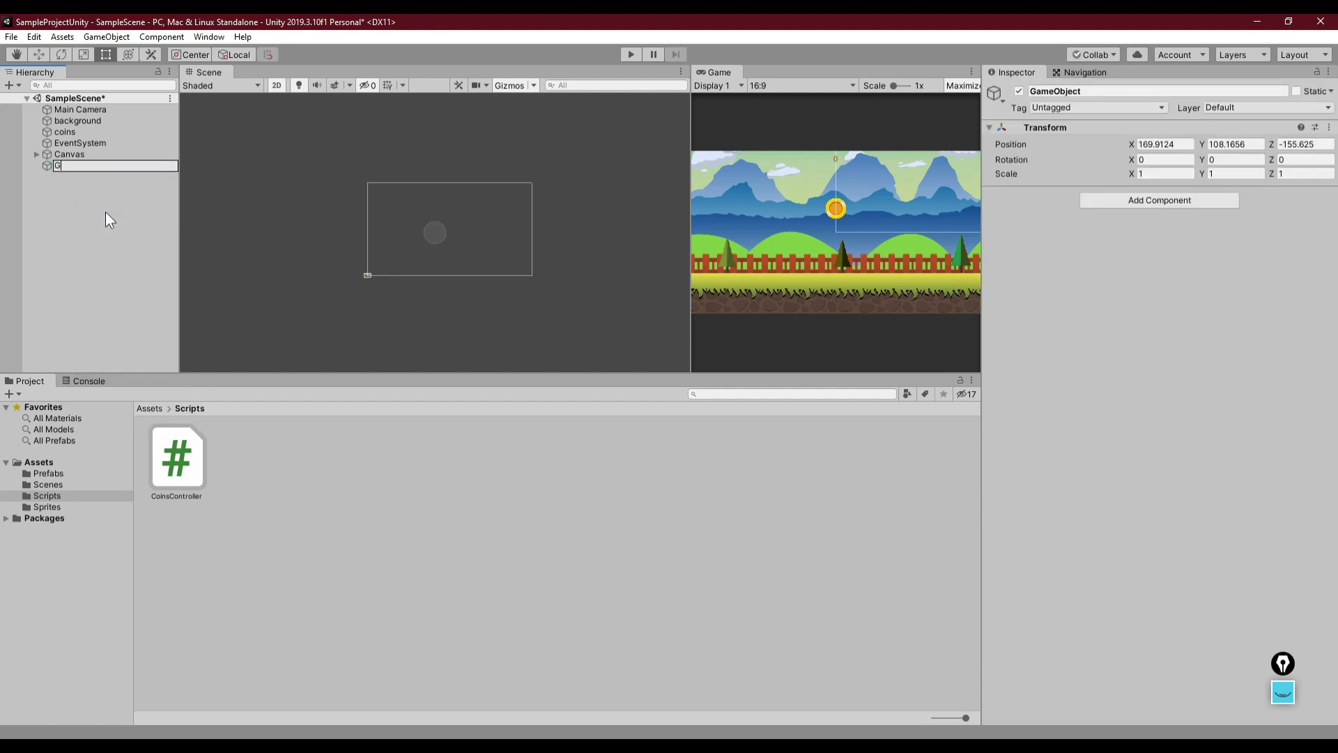
key(BackSpace)
key(BackSpace)
text(memana)
key(BackSpace)
key(BackSpace)
key(BackSpace)
key(BackSpace)
text(Manager)
key(Return)
key(ctrl+s)
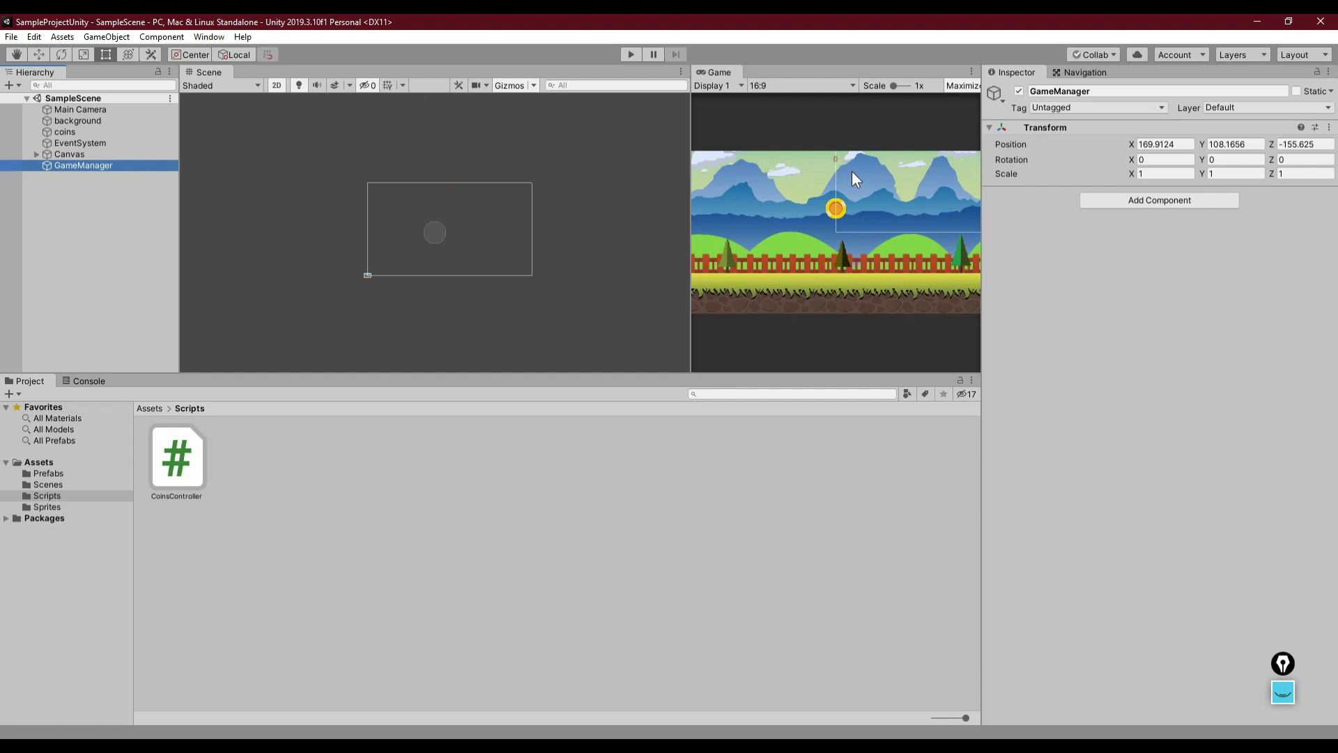
Step: Create a new C# script in the Scripts folder and name it GameManager
click(324, 538)
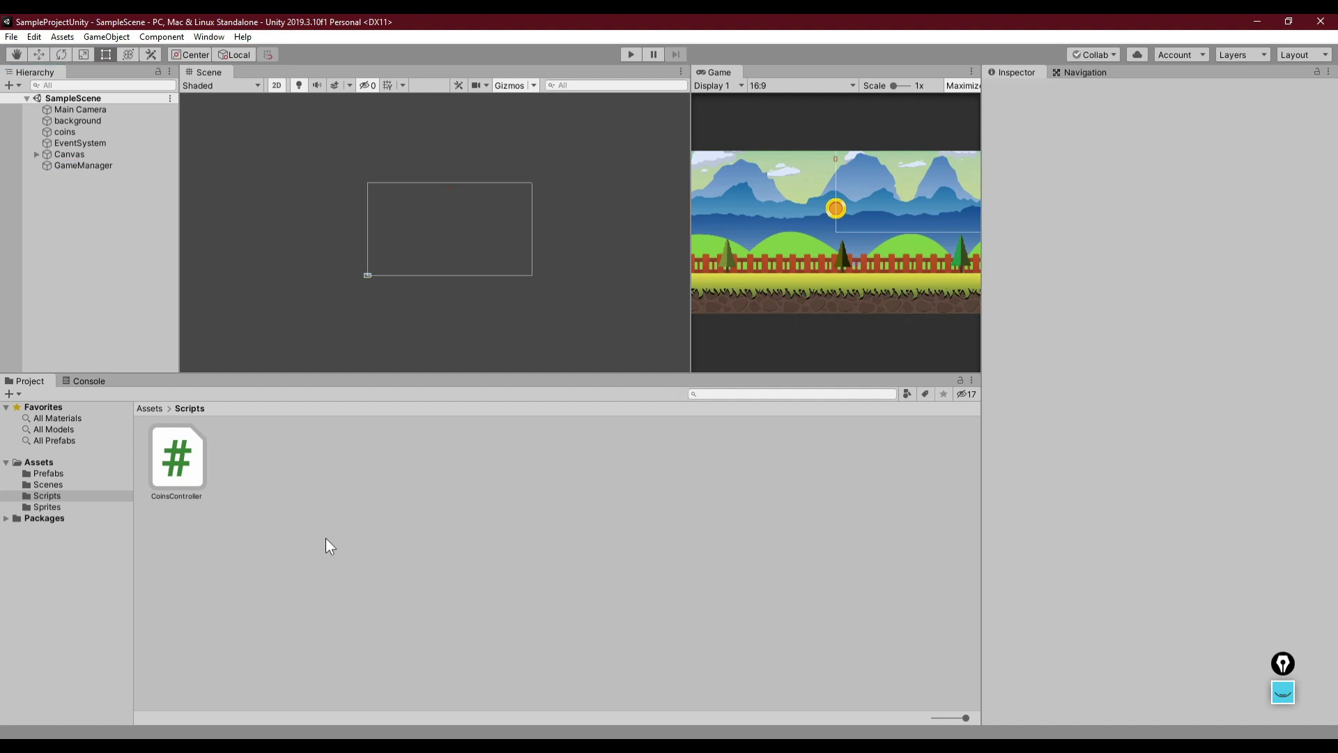
right_click(275, 500)
click(289, 594)
right_click(282, 597)
mouse_move(390, 234)
click(523, 208)
text(GameManag)
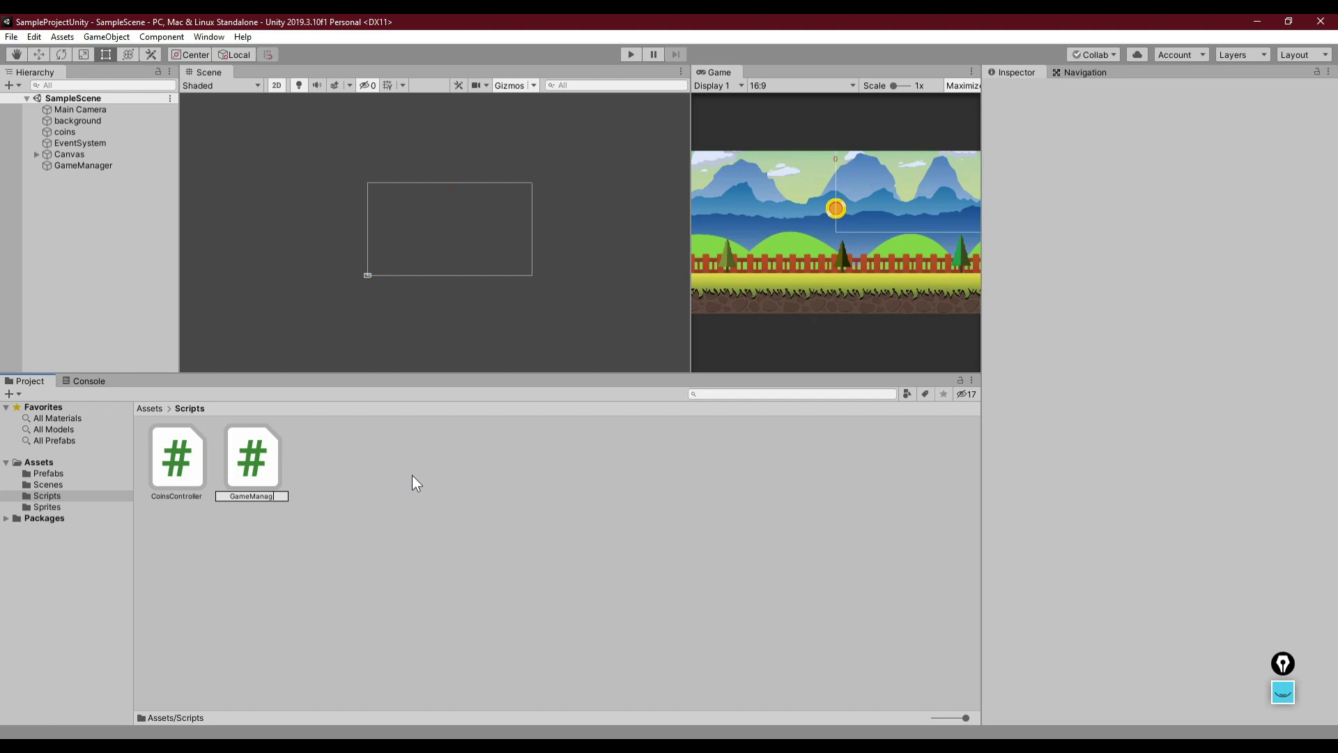
text(er)
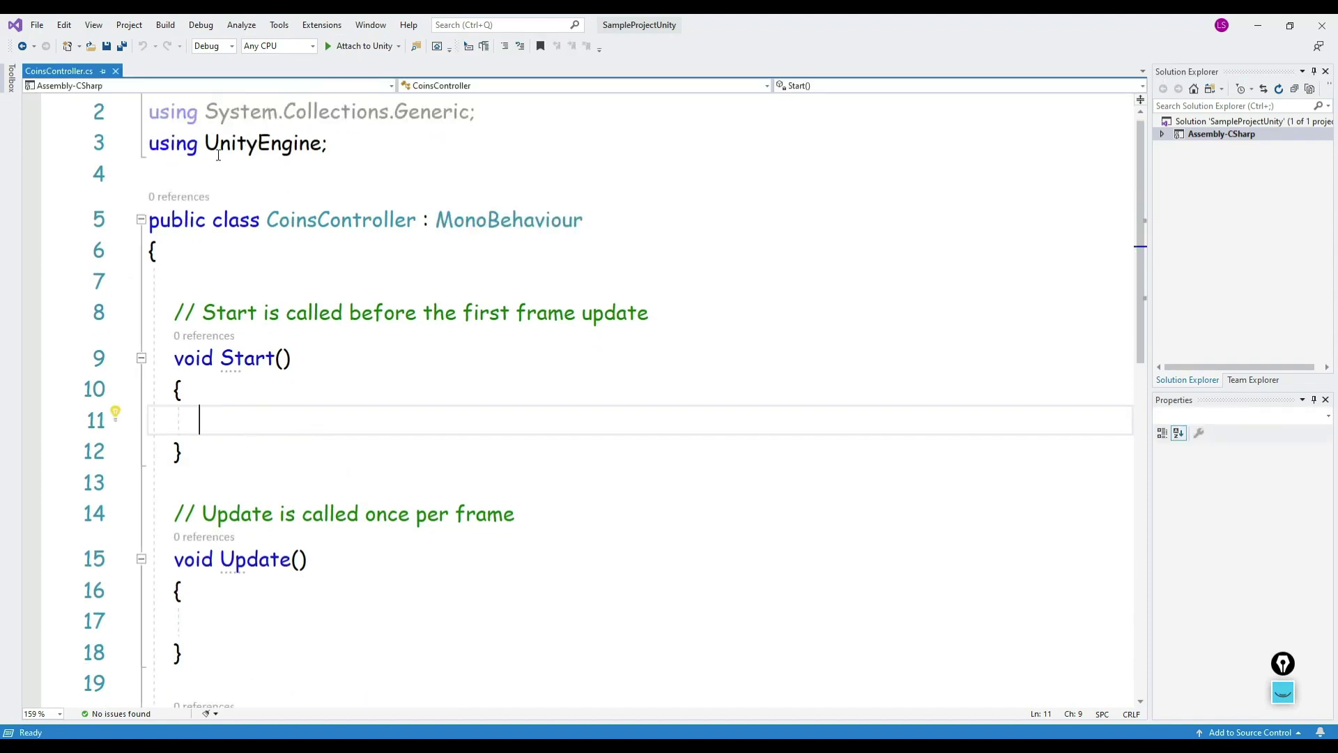
Step: Expand Assembly-CSharp > Assets > Scripts in Solution Explorer and open CoinsController.cs
click(1162, 134)
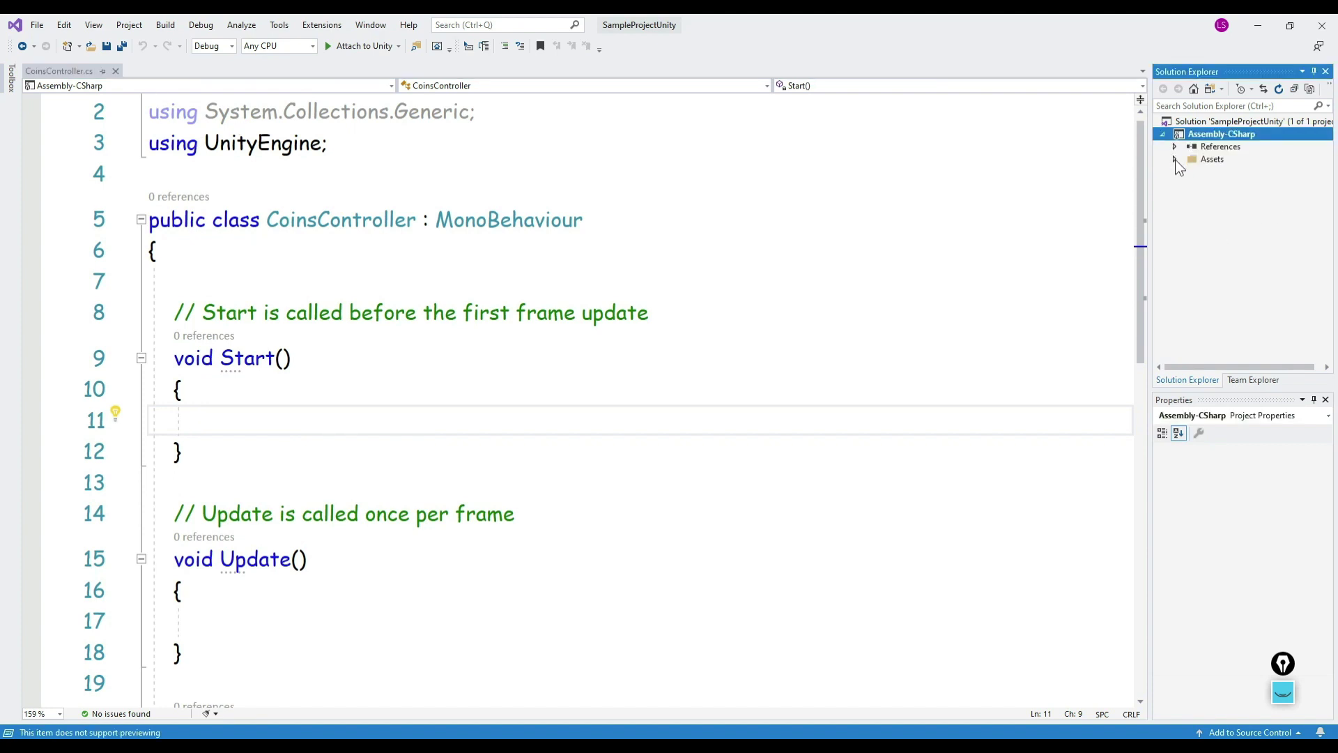
click(1175, 159)
click(1188, 172)
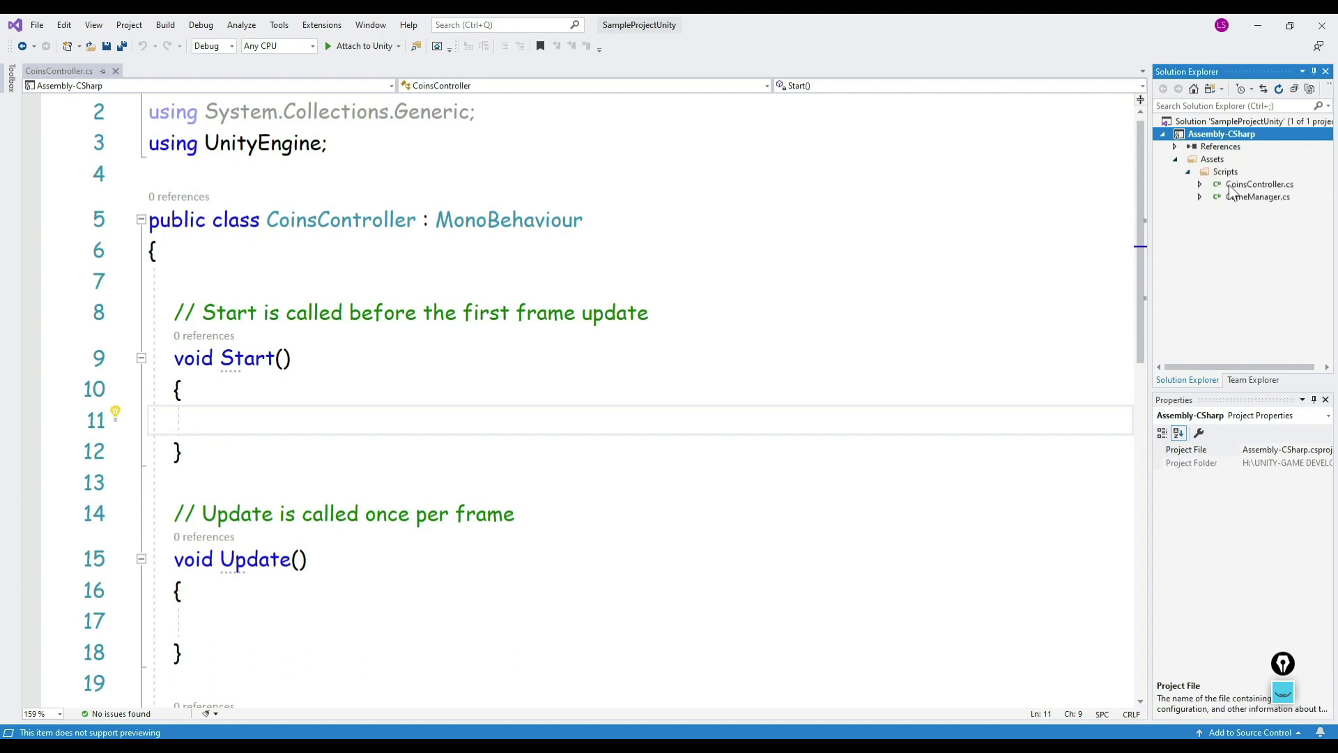
double_click(1259, 184)
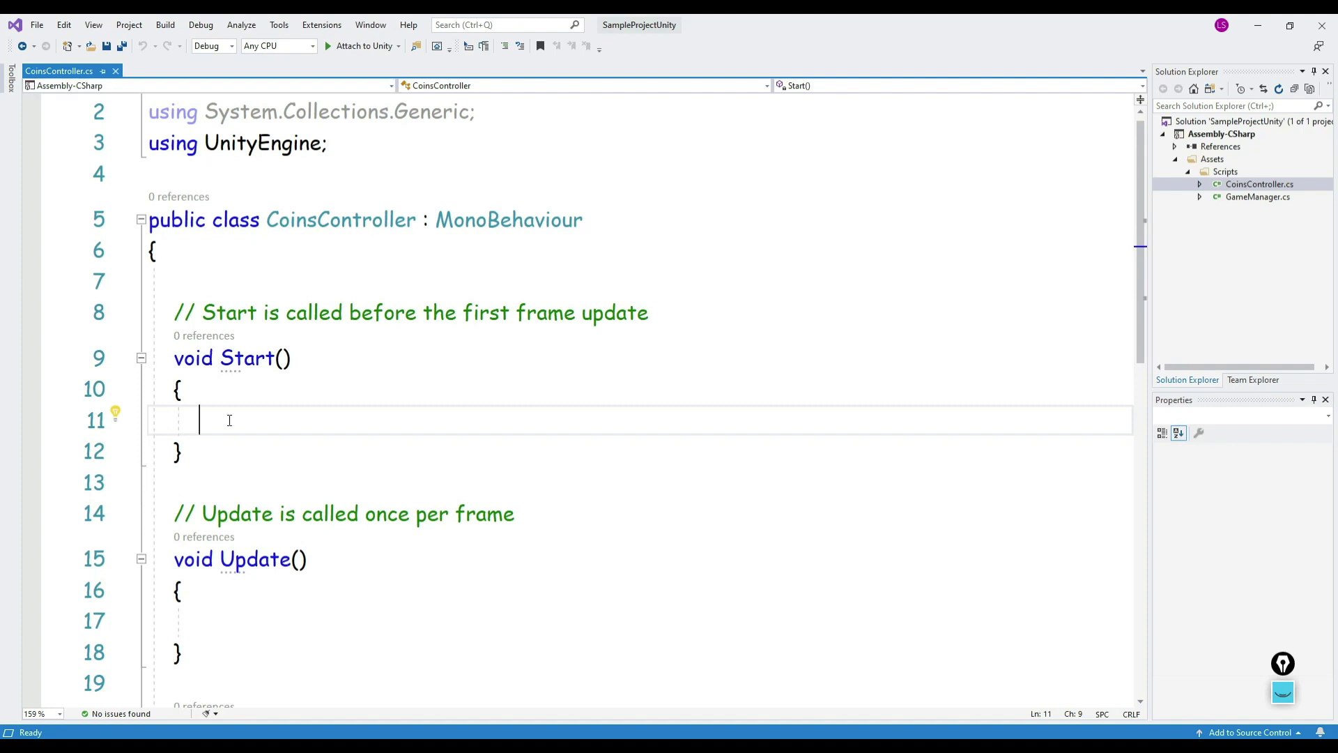
Step: Review the Destroy(gameObject) line in OnMouseDown, then open GameManager.cs
scroll(235, 455, down, 4)
drag(199, 449, 446, 444)
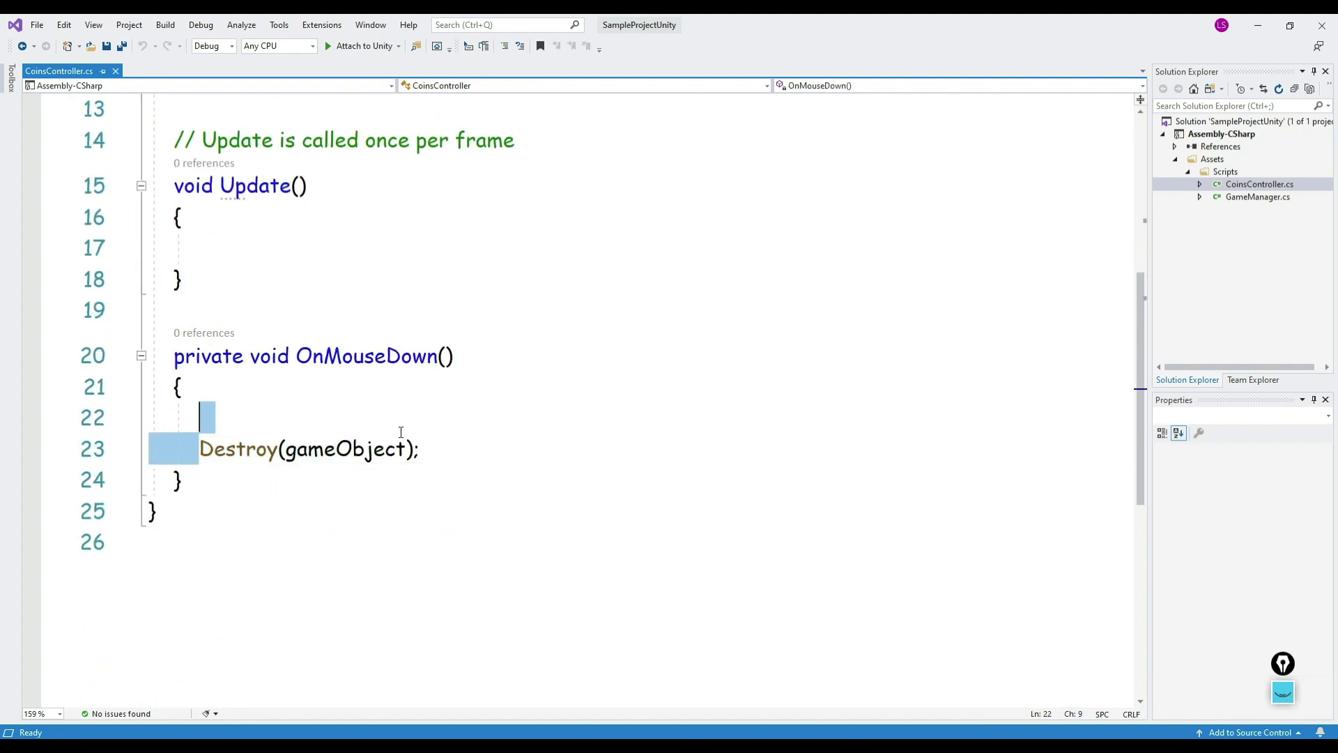
click(316, 423)
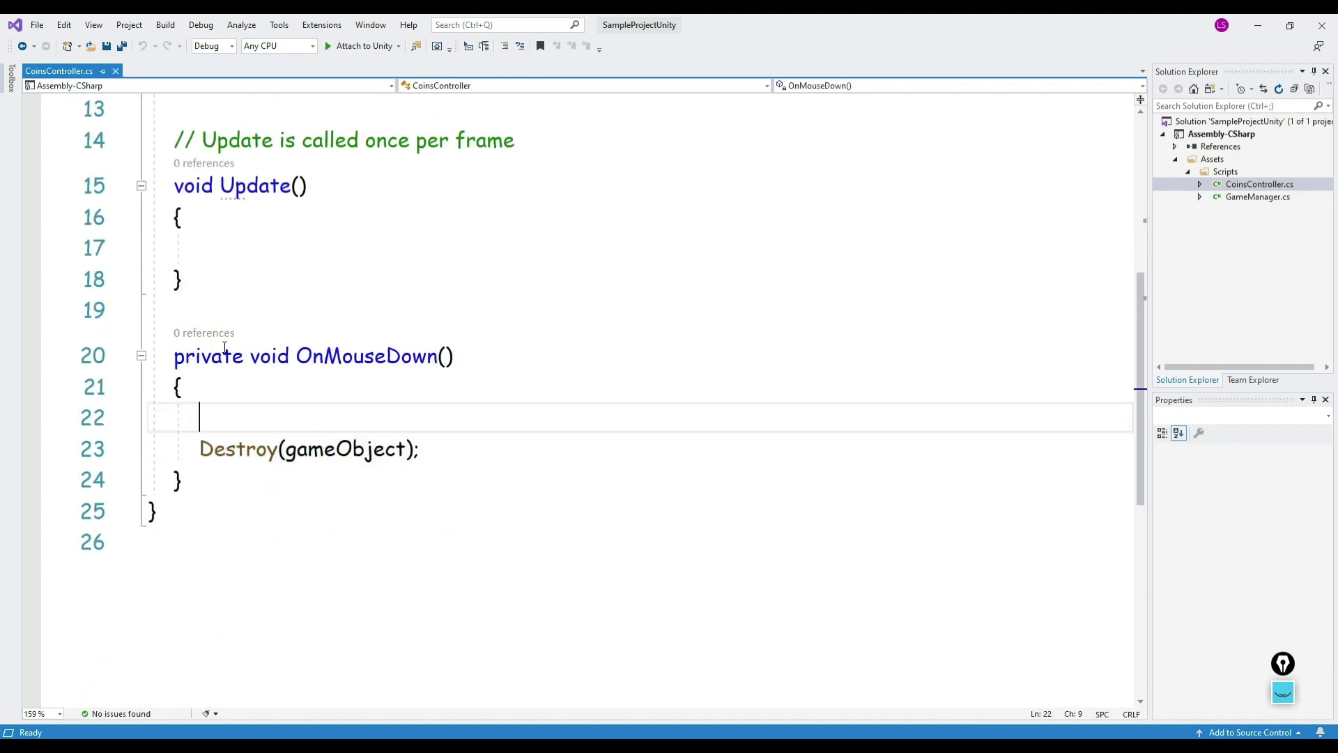
double_click(1258, 197)
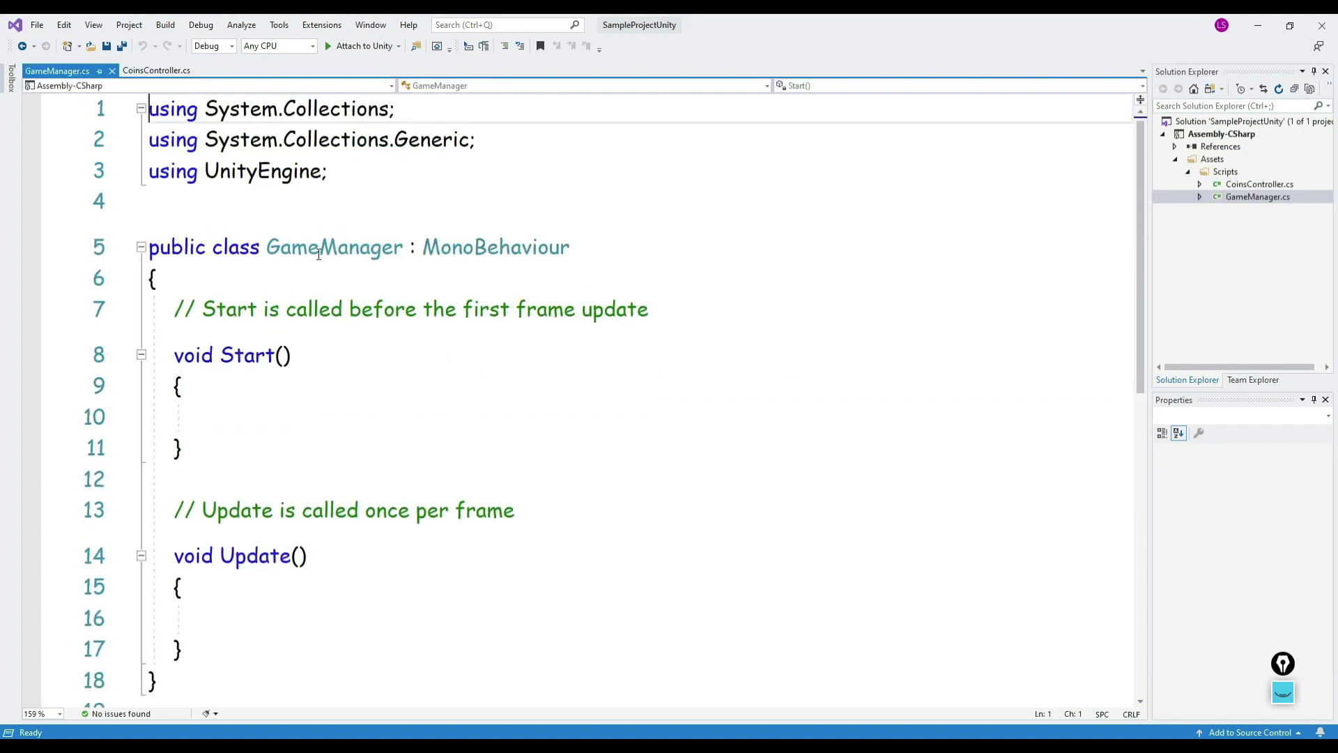
Step: Add an empty public void IncrementScrore() method below Update and save
double_click(319, 254)
scroll(373, 352, down, 4)
scroll(236, 323, up, 2)
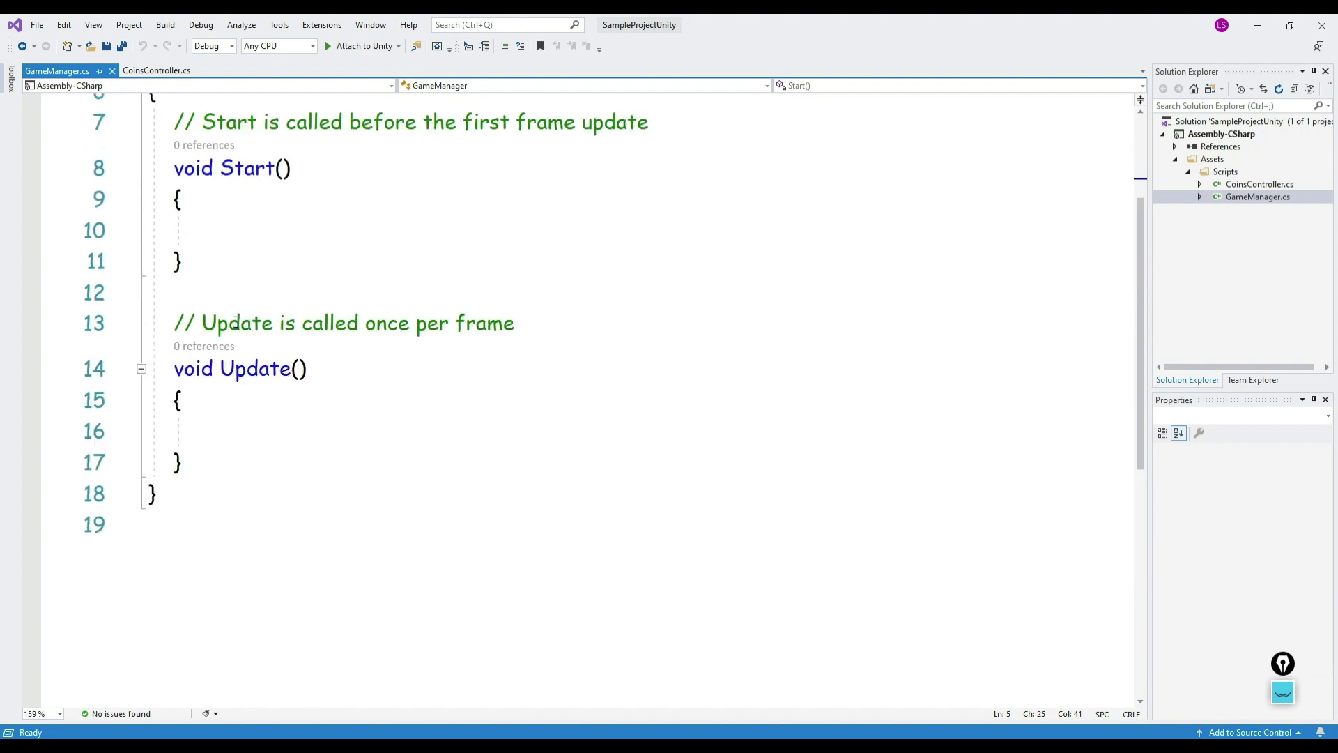
drag(172, 130, 215, 373)
scroll(181, 268, down, 1)
click(223, 373)
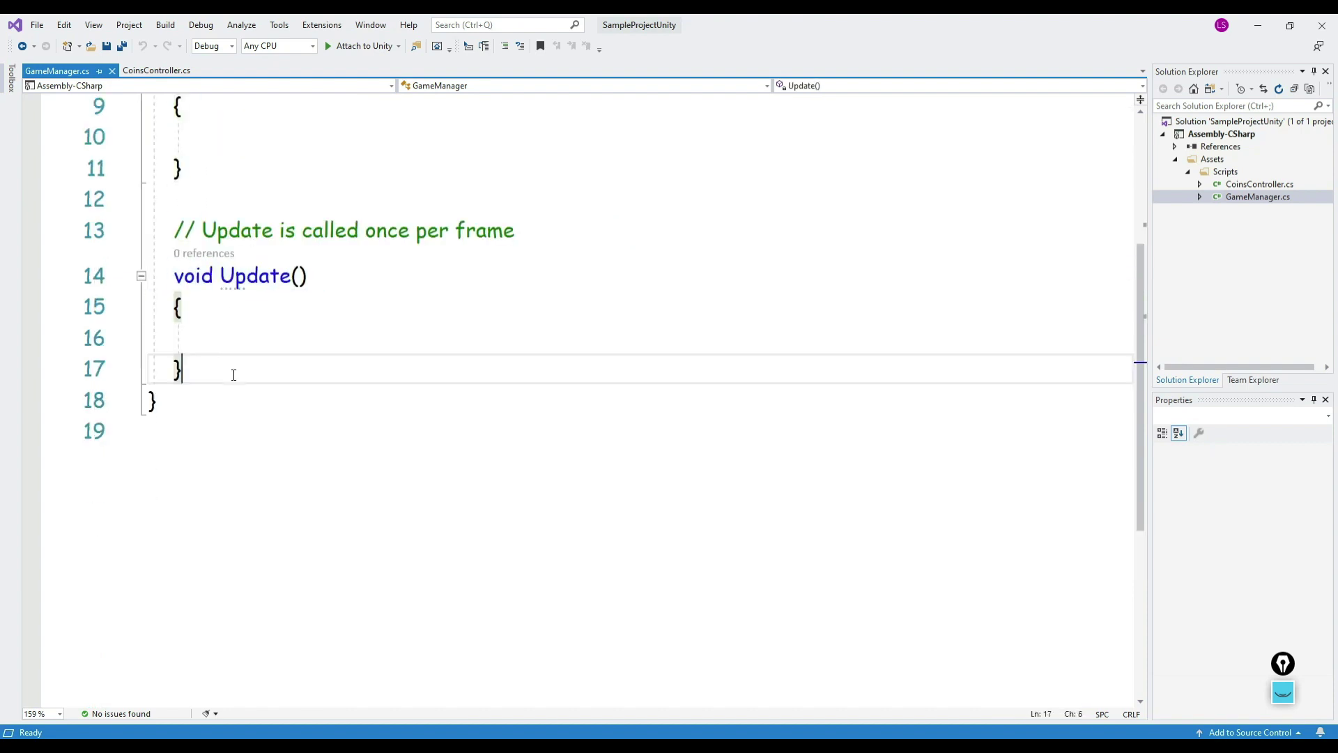
key(Return)
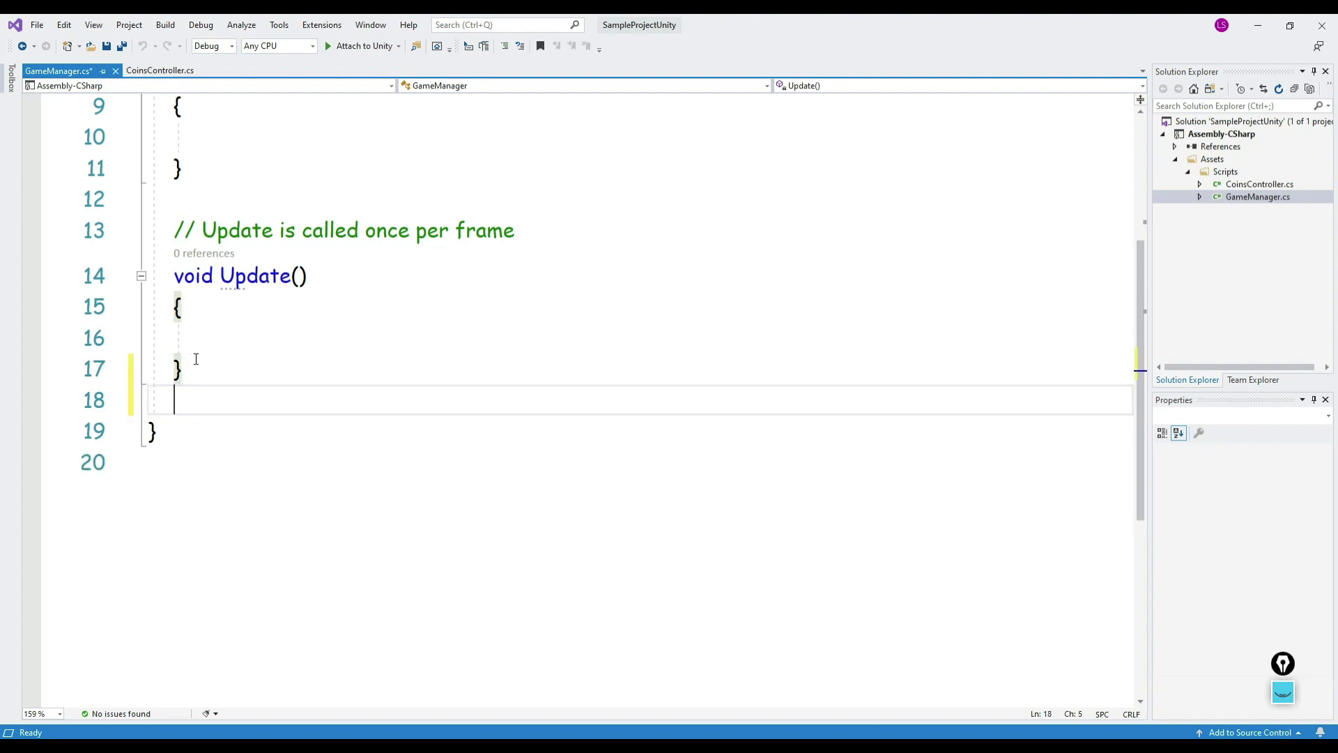
key(Return)
text(public void )
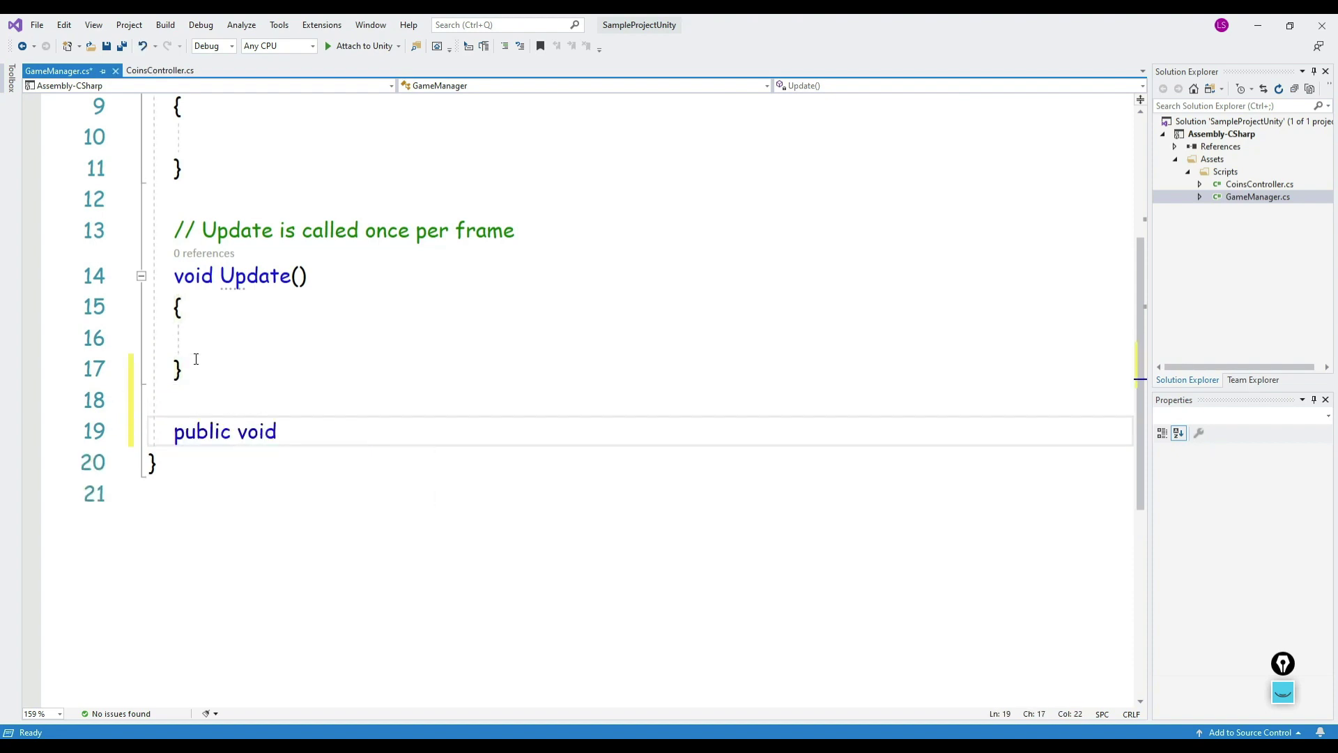
text(Increment)
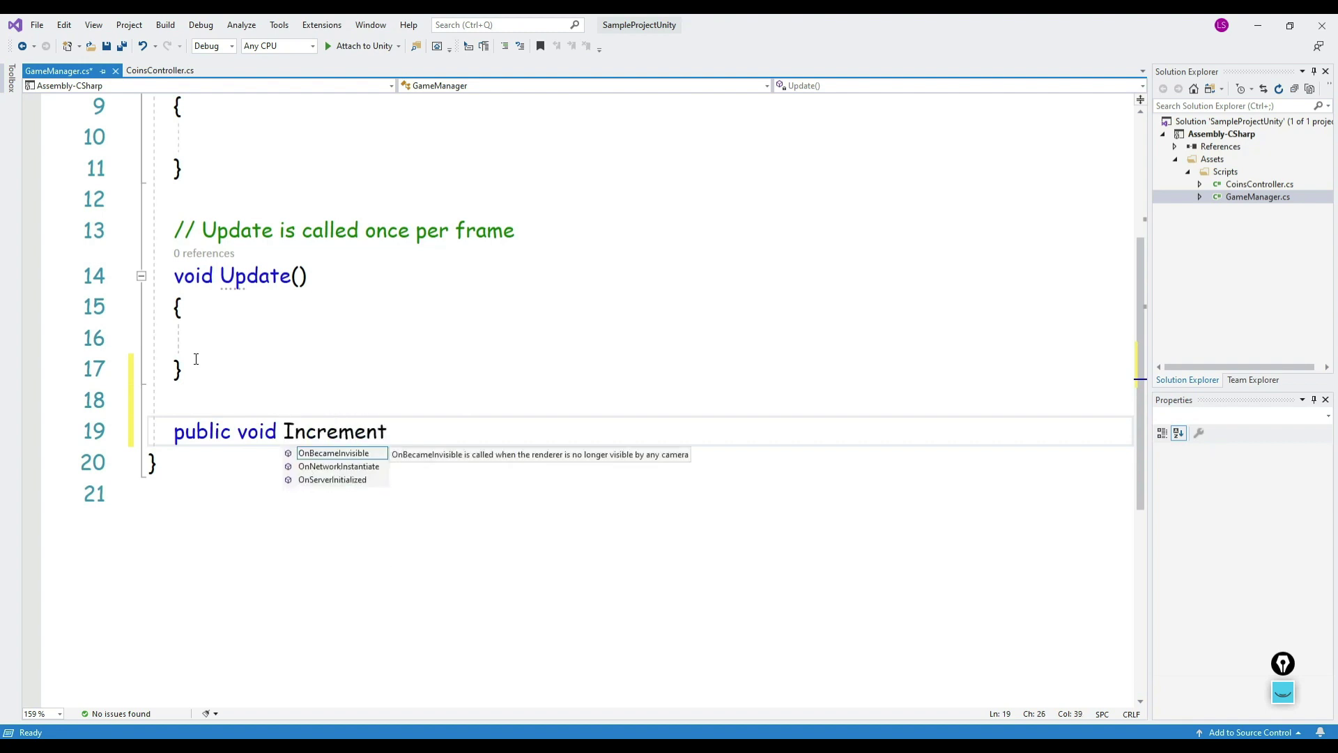
text(Scrore)
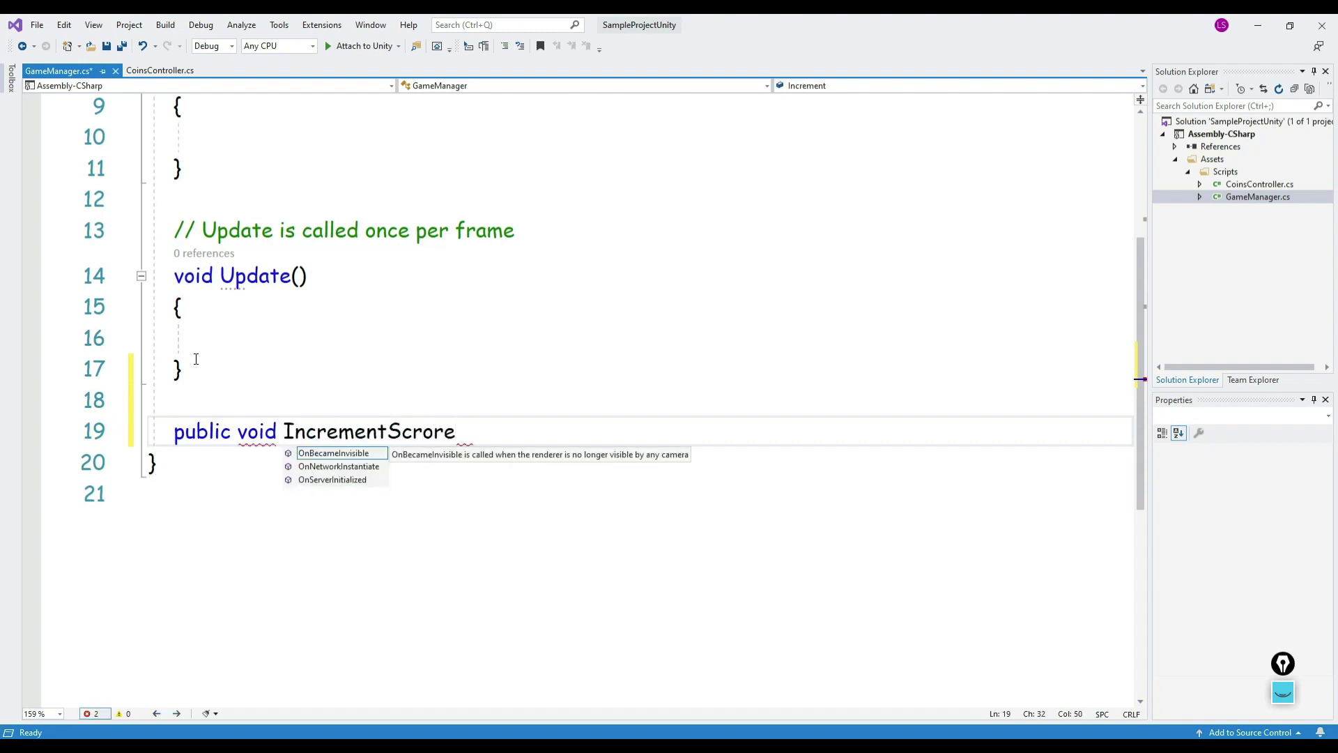
text(() {)
key(Return)
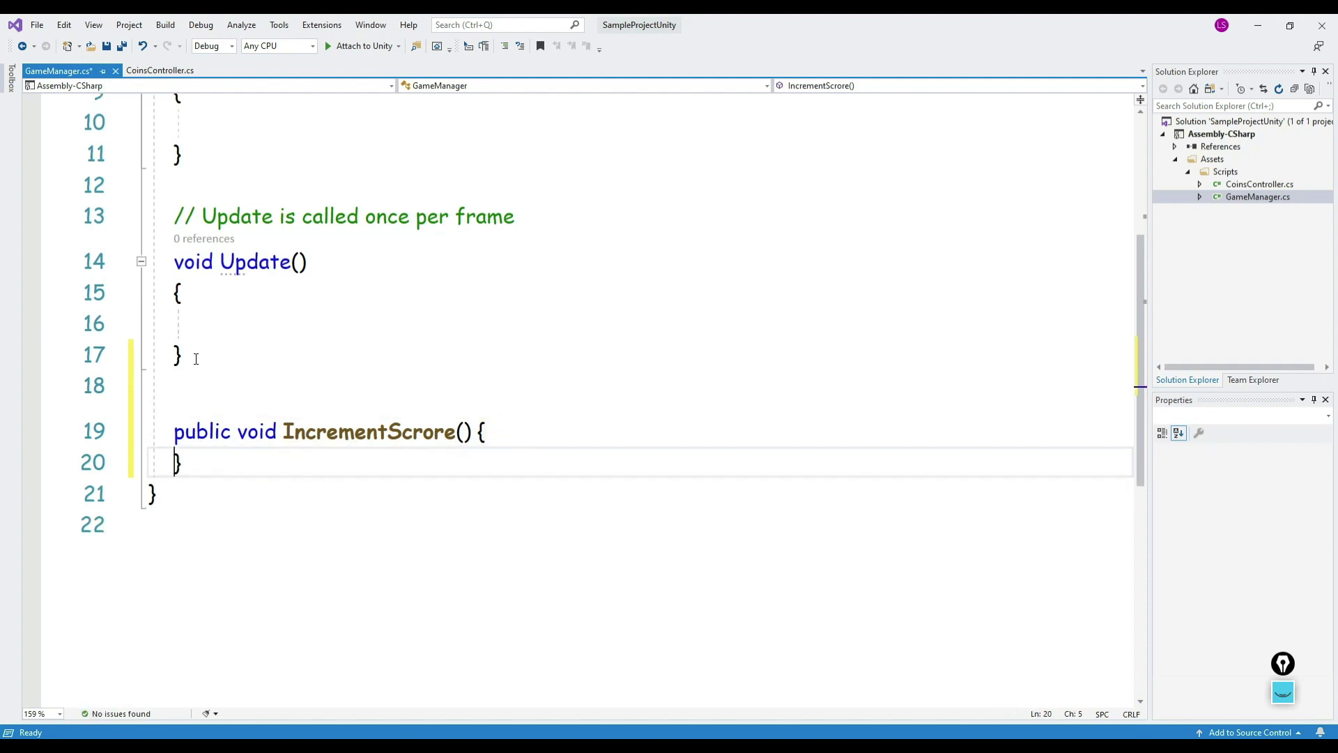
key(Return)
key(ctrl+s)
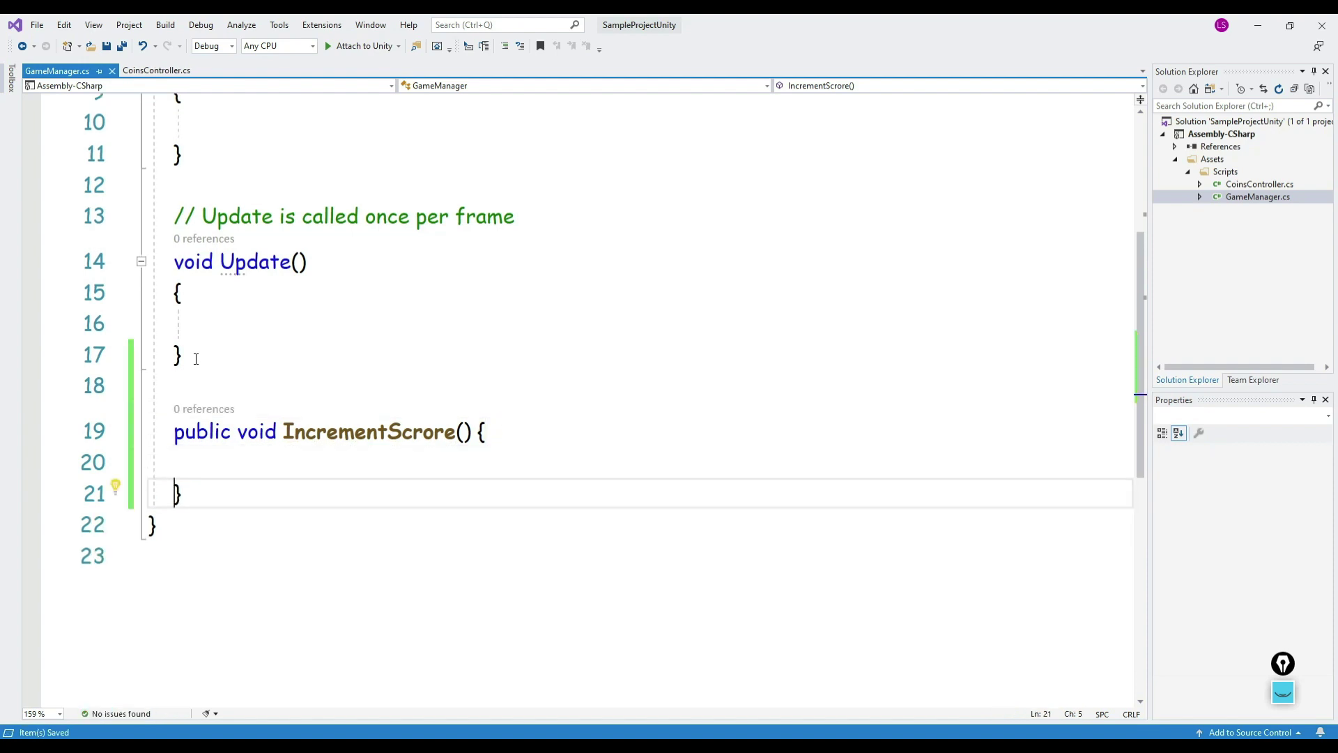
Step: Declare an int Score field at the top of the GameManager class and save
double_click(353, 427)
click(317, 432)
double_click(268, 432)
click(327, 433)
click(174, 432)
shift+click(183, 493)
click(248, 464)
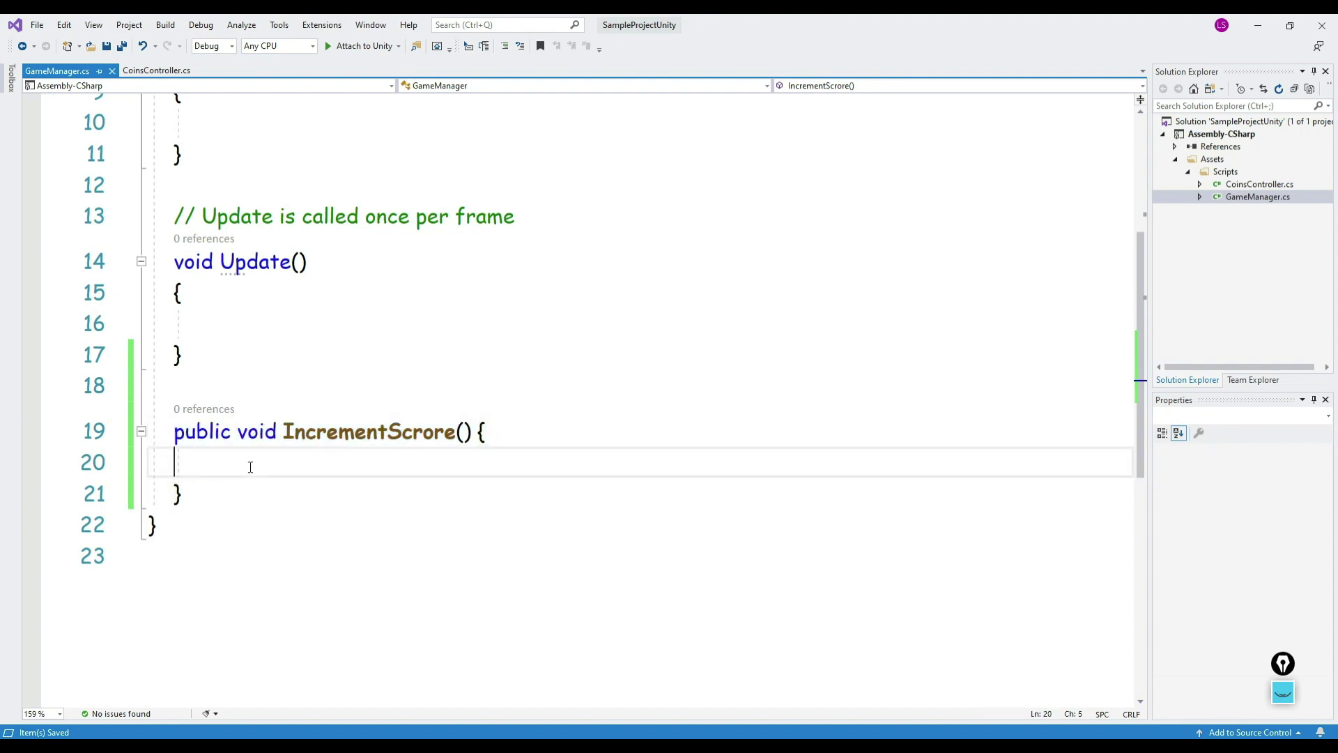
double_click(348, 435)
click(325, 462)
scroll(334, 459, up, 3)
click(234, 279)
key(Return)
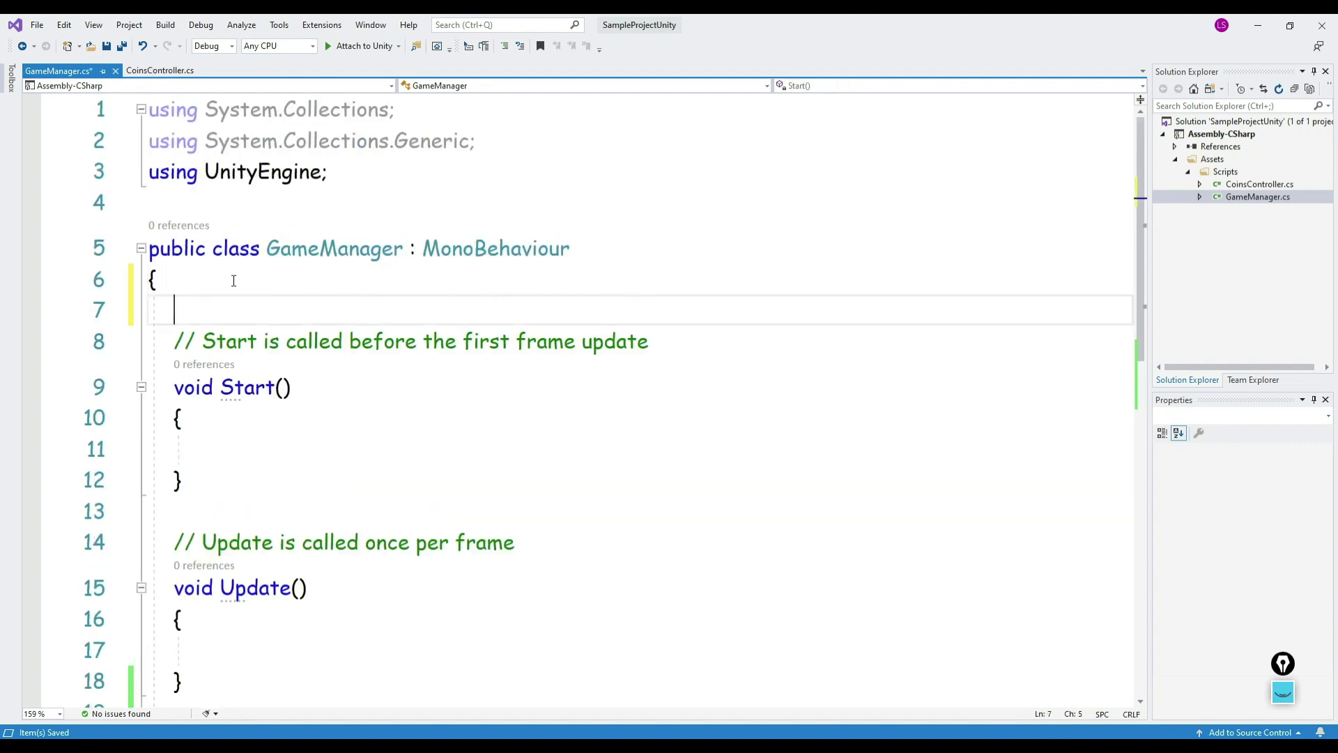
text(int Score;)
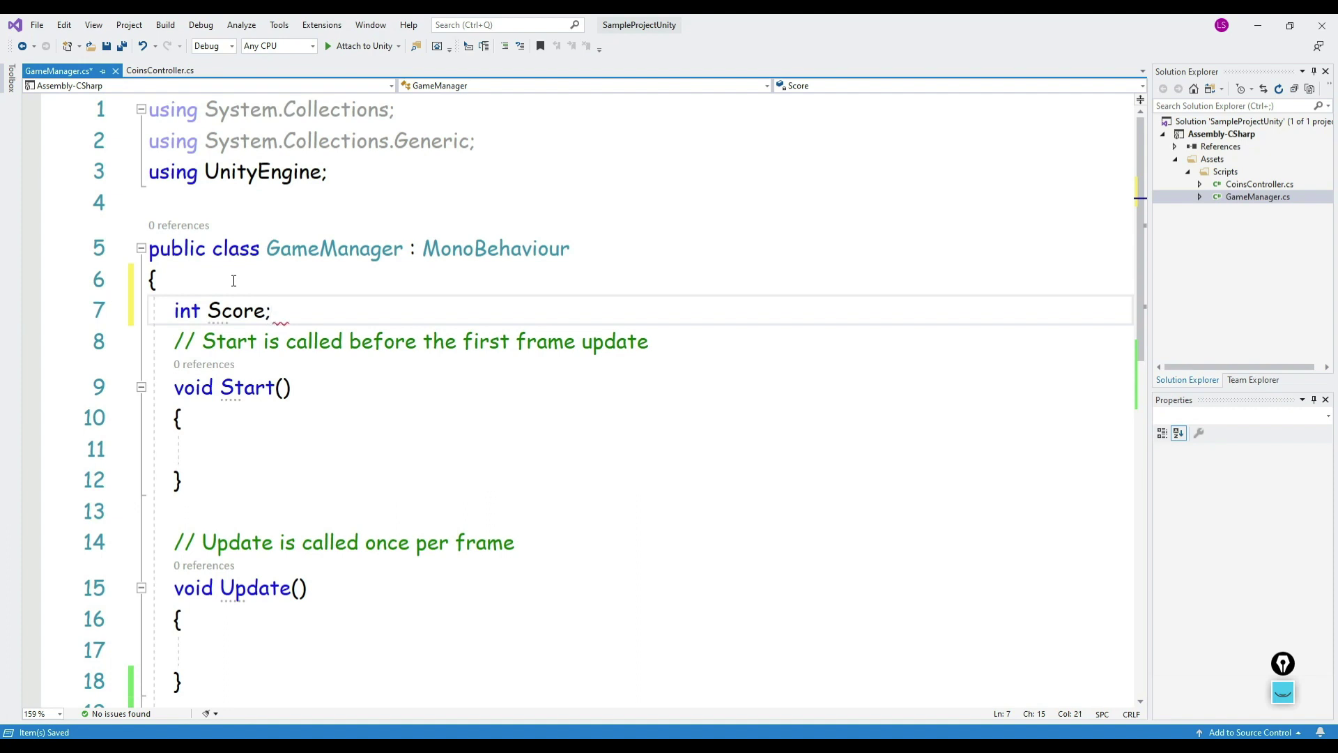
key(ctrl+s)
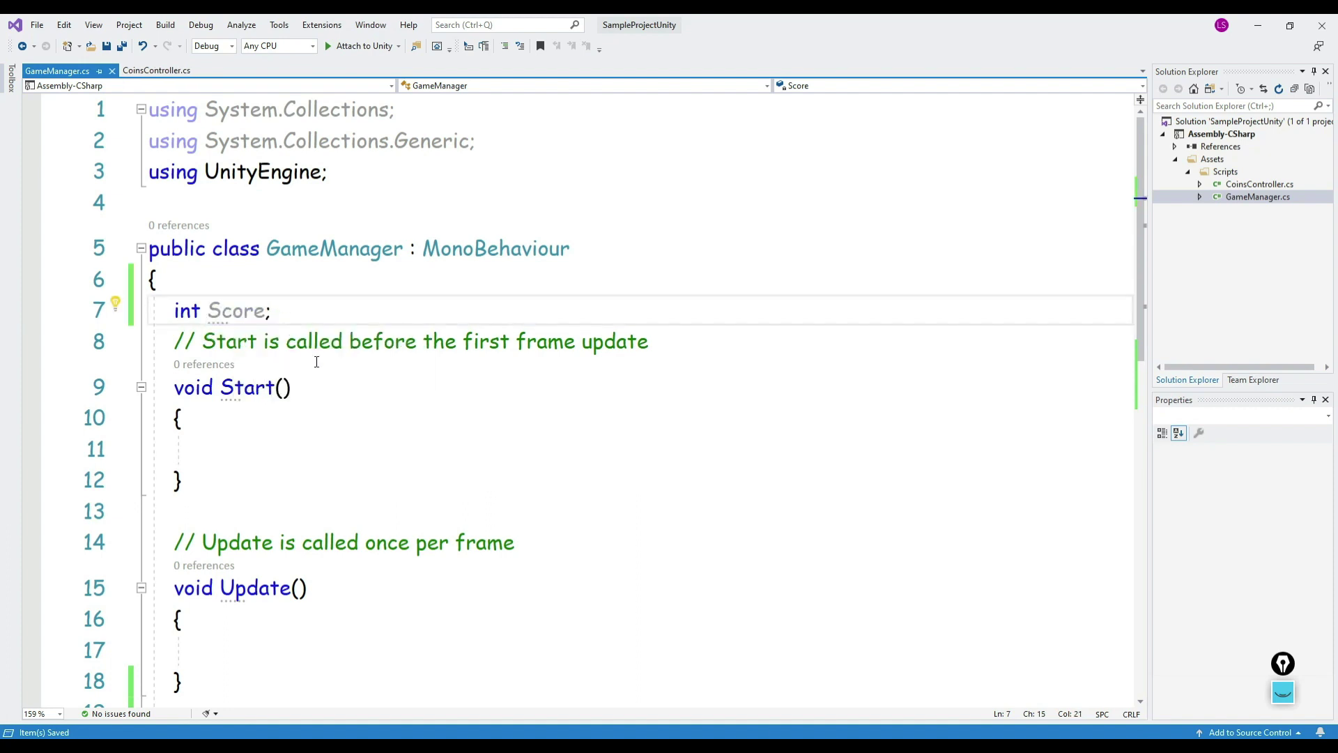
Step: Put Score++; inside IncrementScrore and save
scroll(305, 377, down, 3)
click(280, 501)
key(Tab)
text(Score++;)
key(ctrl+s)
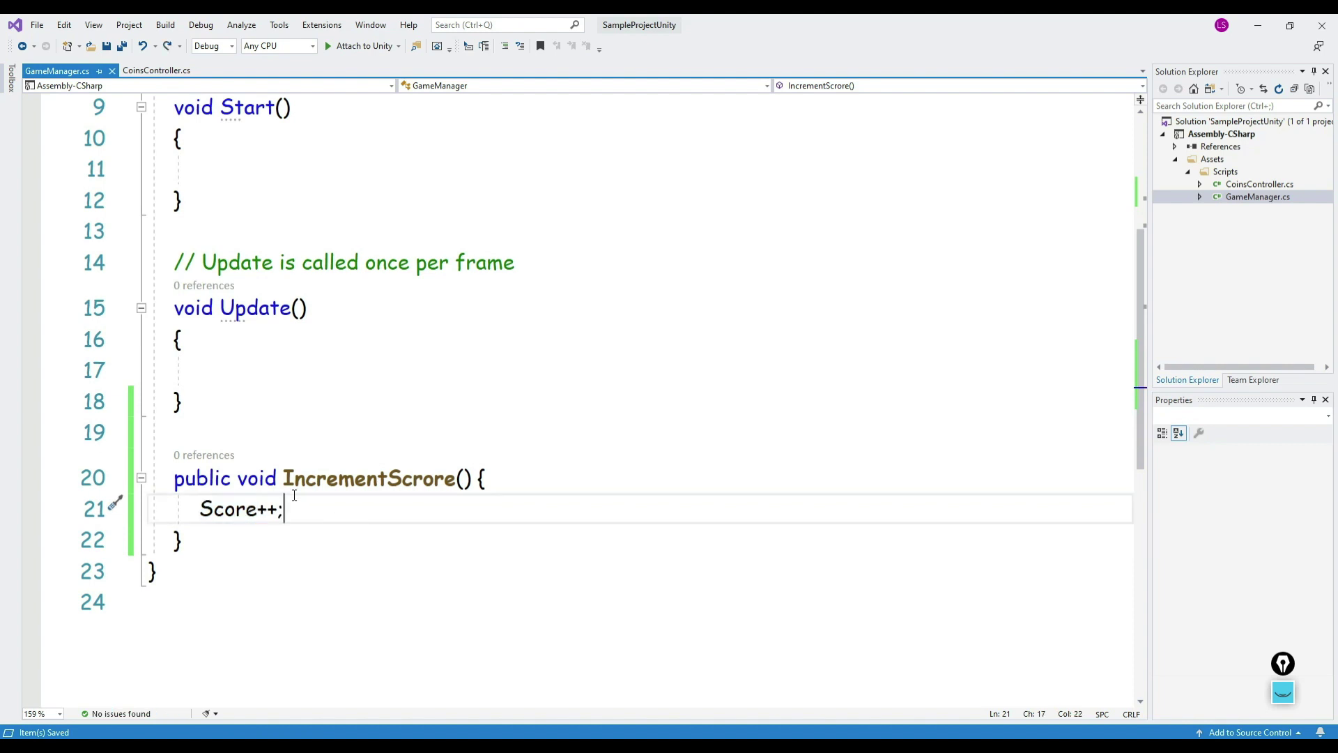
Step: Initialise the field as int Score = 0; and save
scroll(260, 471, up, 3)
click(297, 314)
click(267, 311)
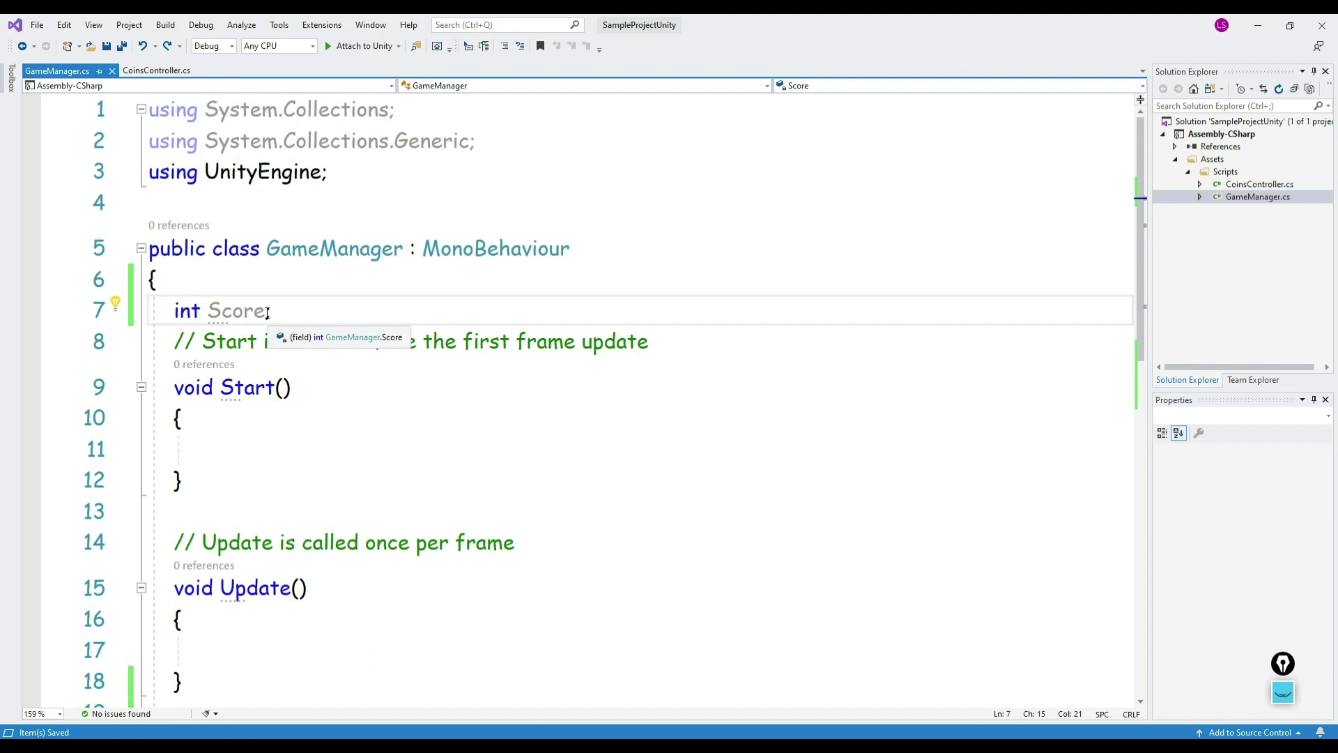
text(=0)
key(ctrl+s)
key(Delete)
text(;)
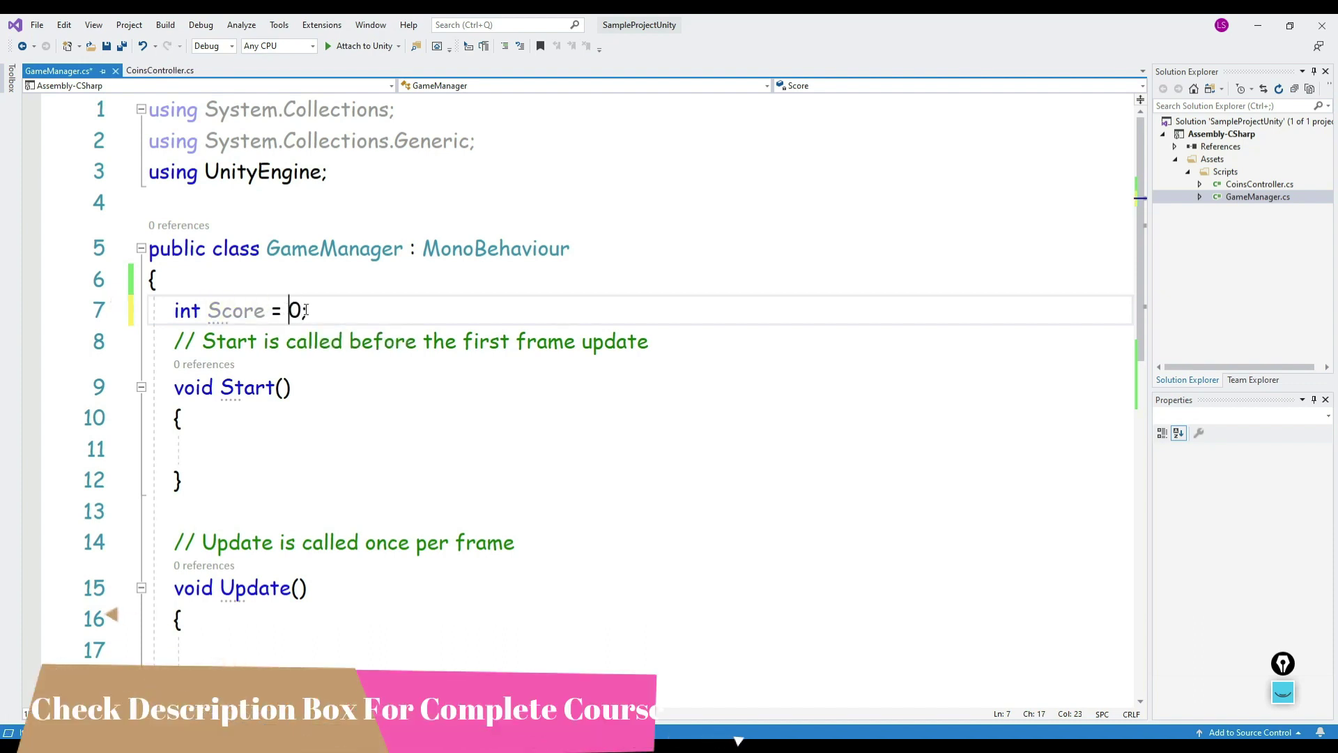
key(ctrl+s)
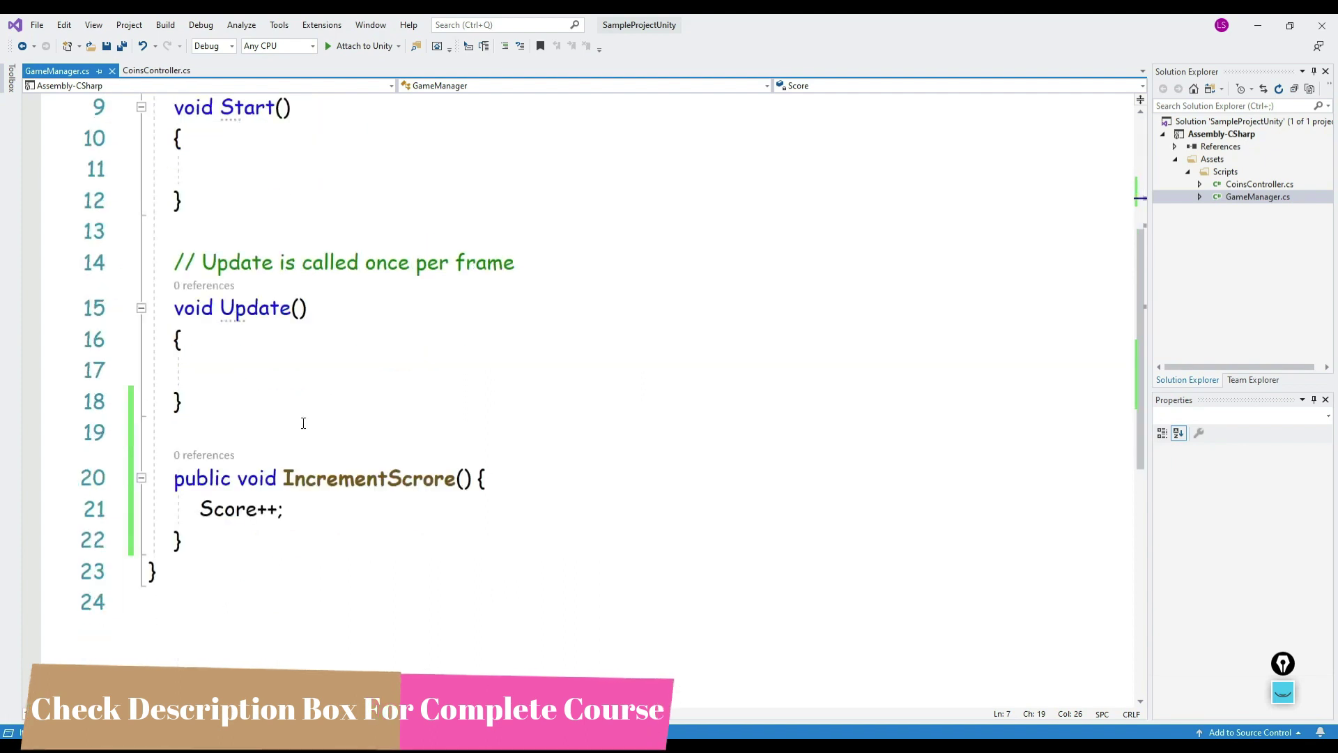
Step: Add print(Score); after Score++ in IncrementScrore and review the method
click(259, 507)
click(299, 511)
key(Return)
text(print()
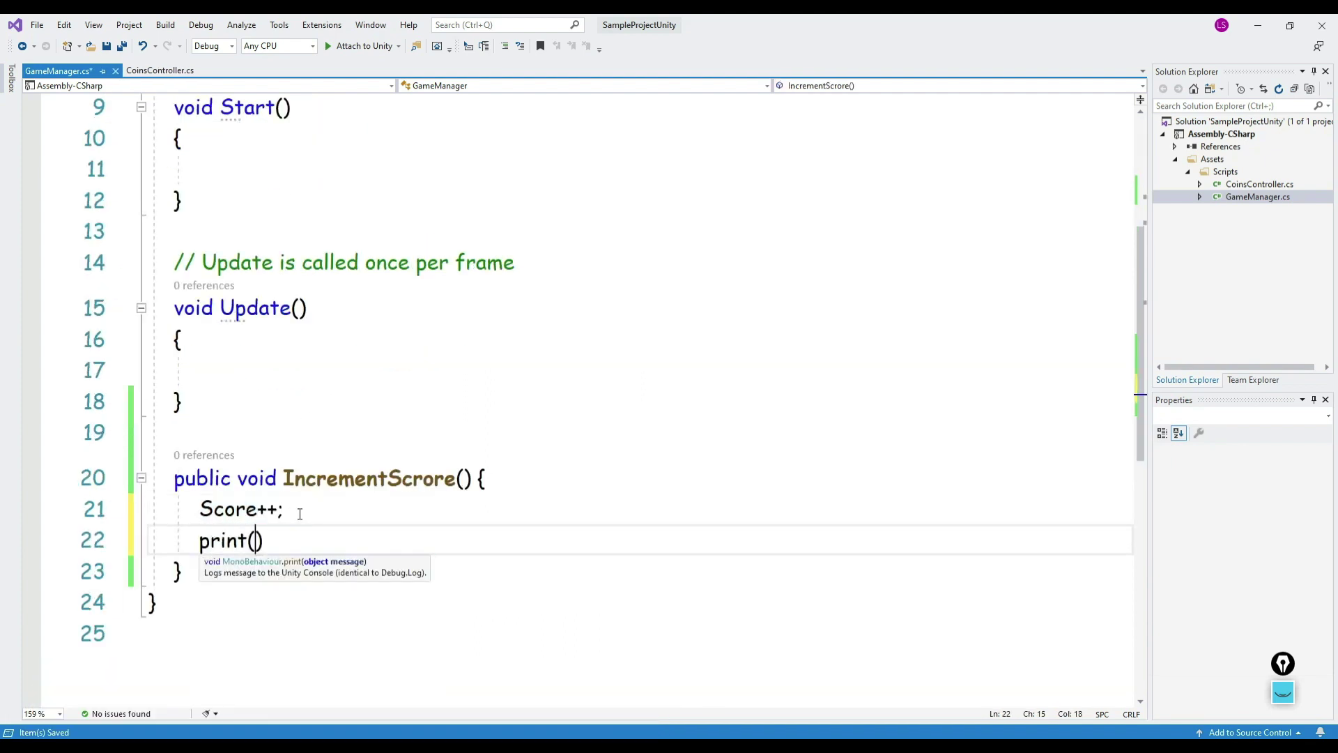
text(score)
key(Tab)
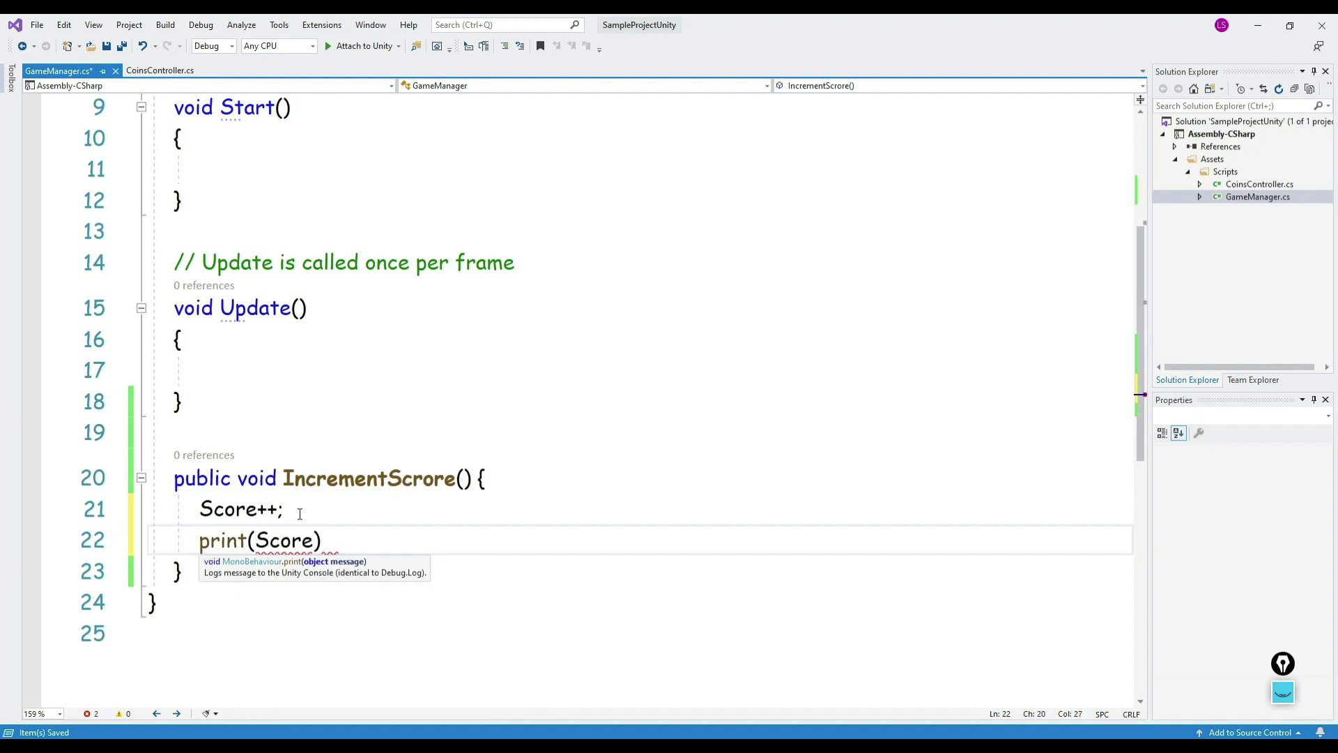
text();)
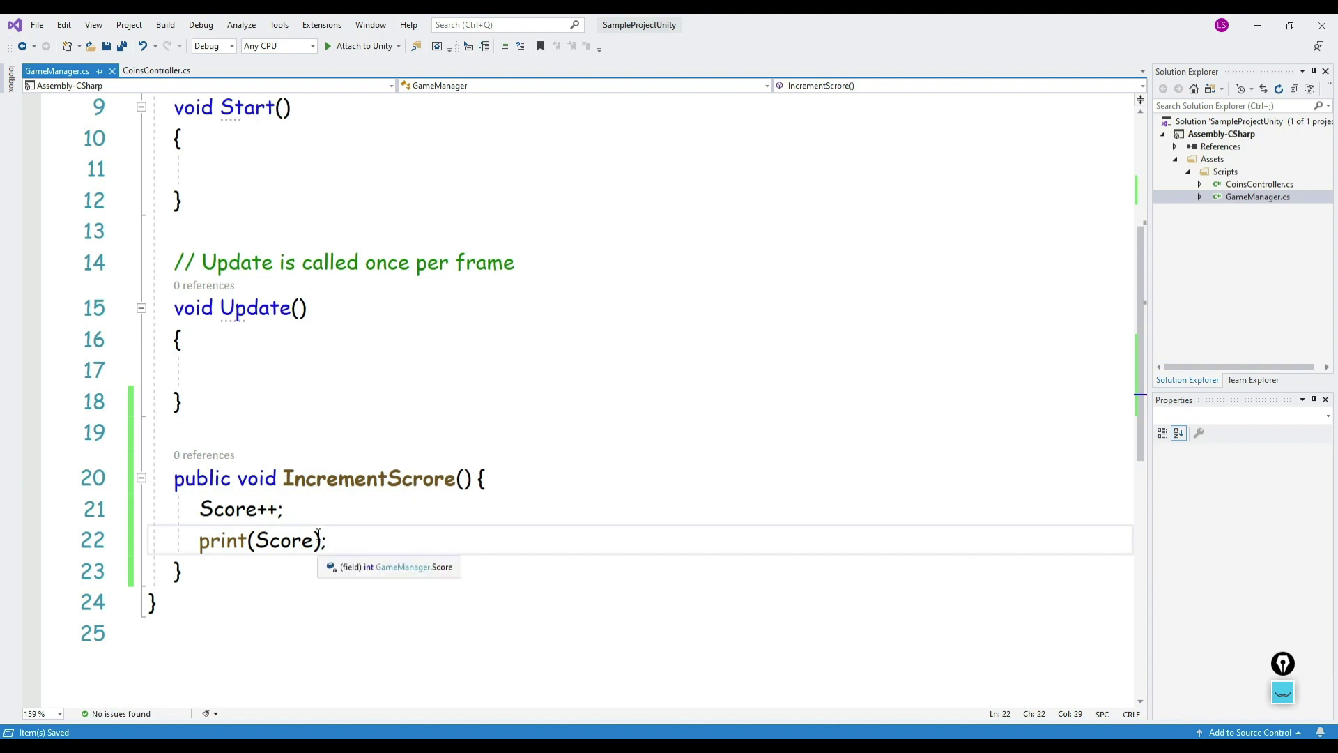
drag(338, 540, 196, 502)
key(Right)
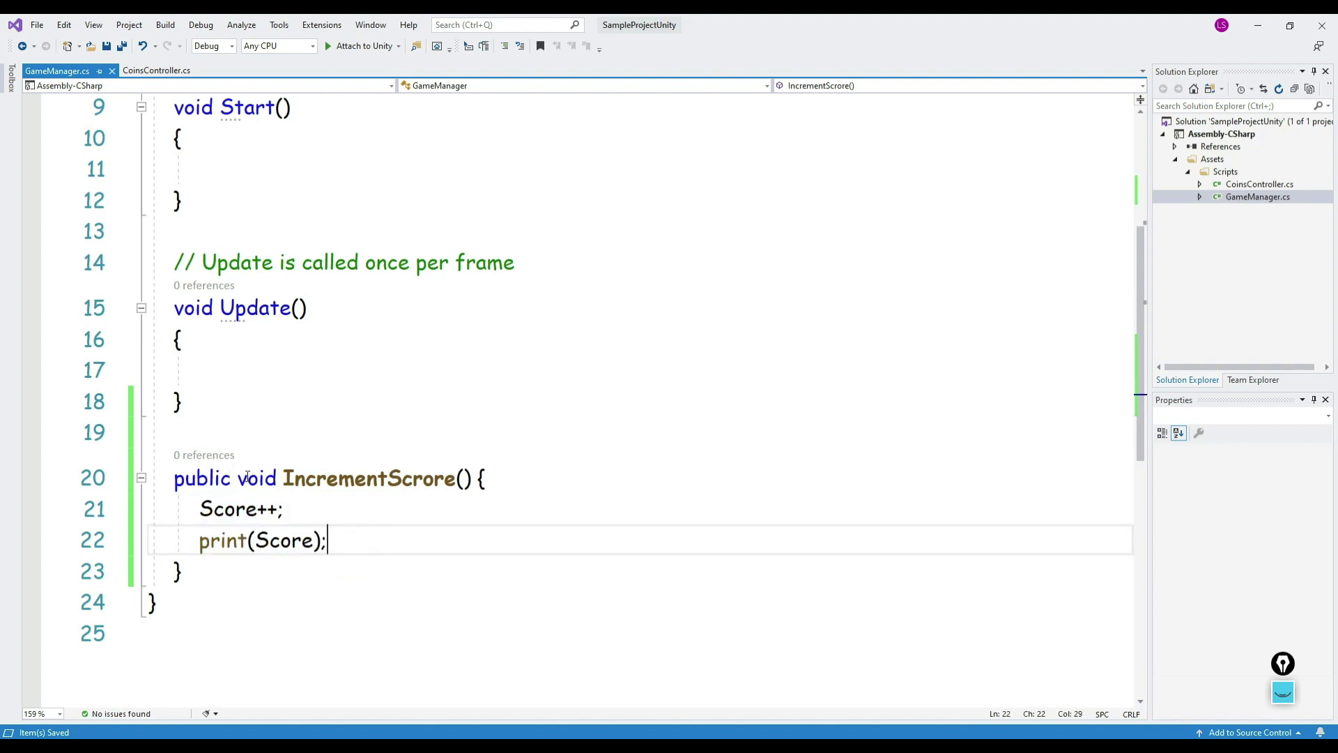
scroll(302, 404, up, 1)
scroll(301, 412, up, 1)
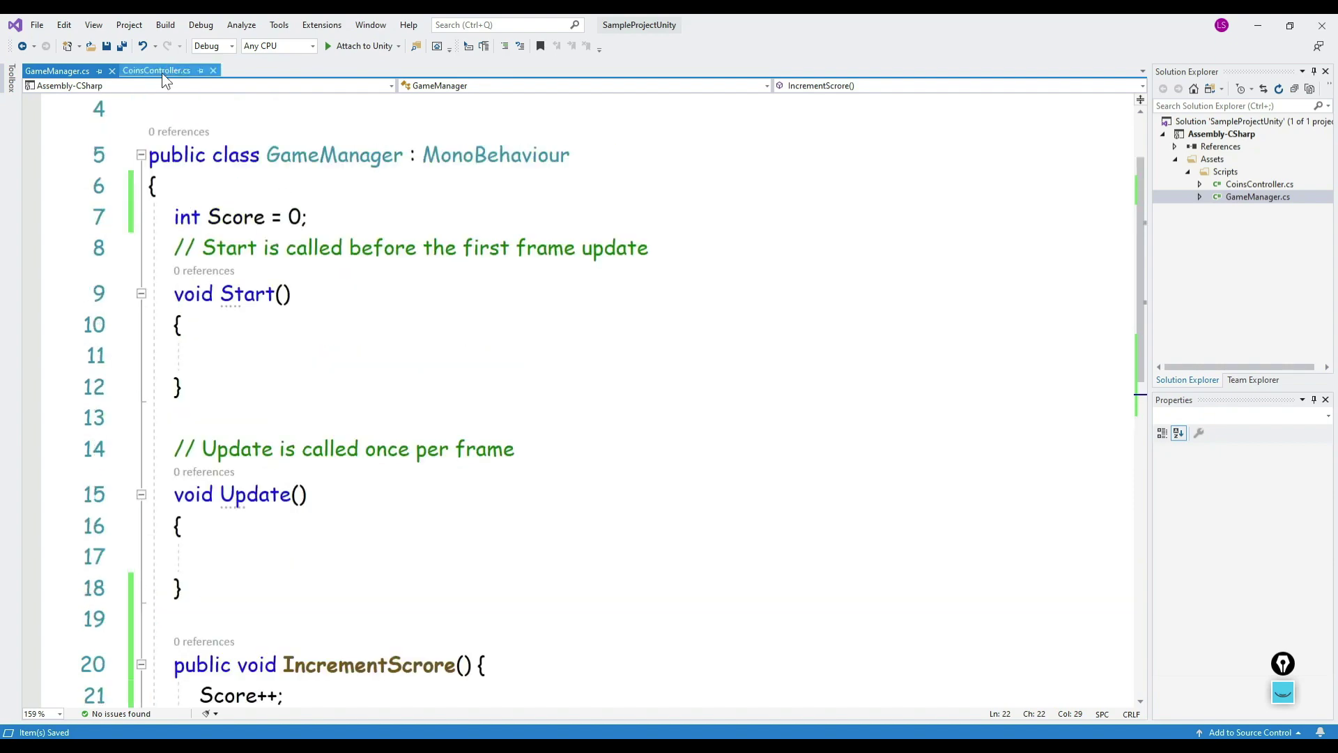
scroll(274, 374, down, 3)
drag(174, 385, 221, 476)
click(269, 395)
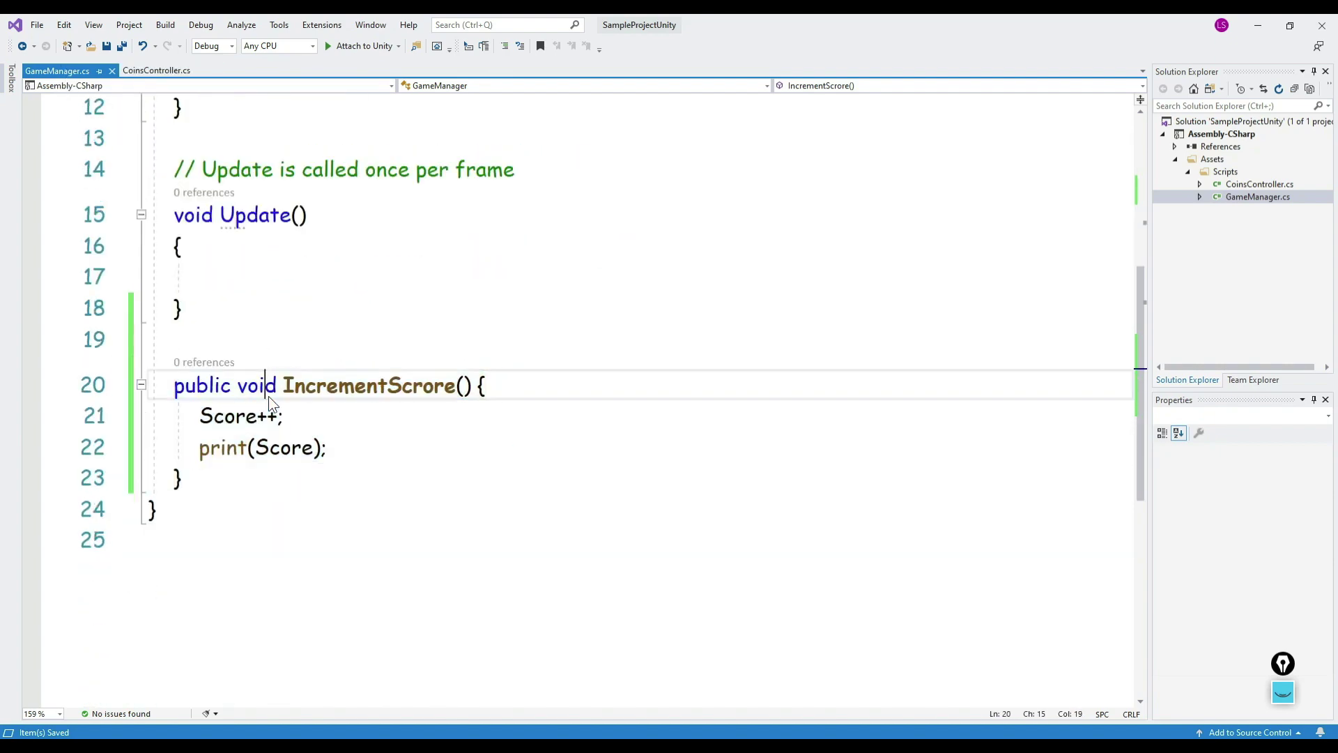
click(153, 71)
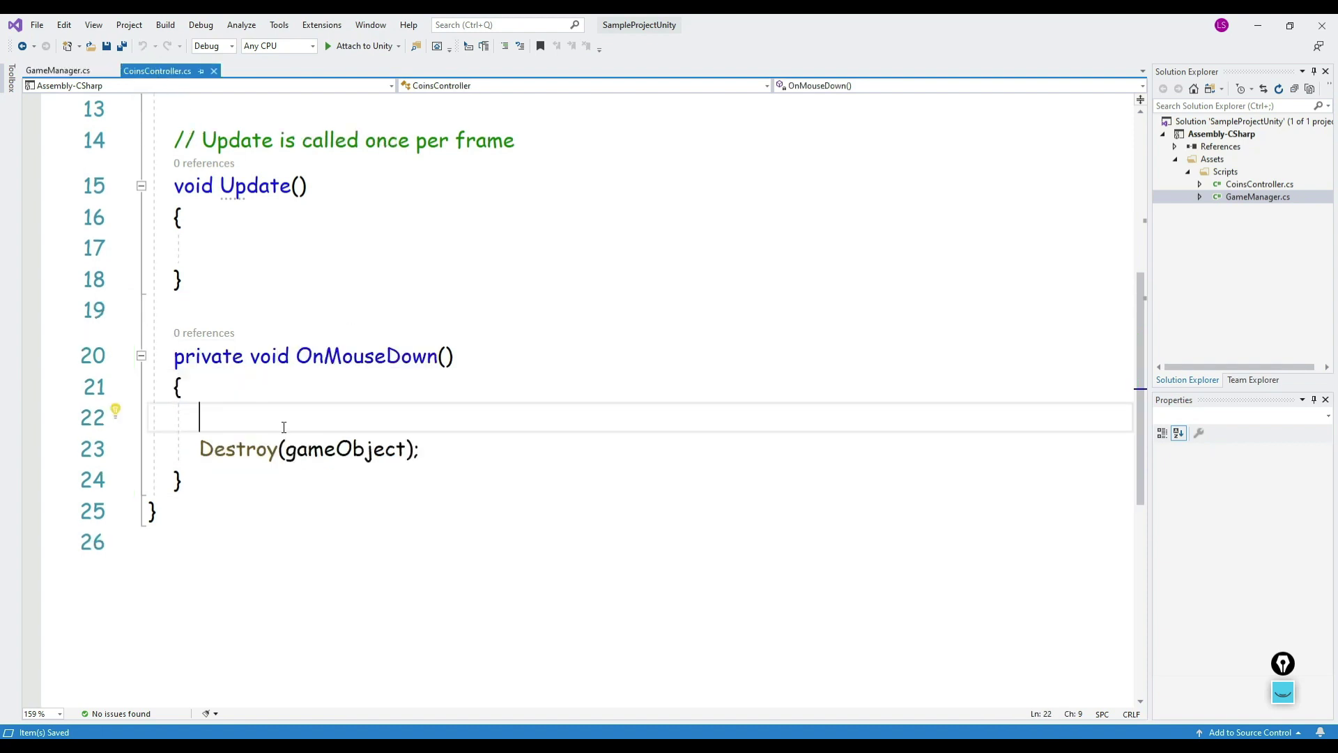
Step: Paste an IncrementScrore(); call into CoinsController's OnMouseDown and save
click(74, 72)
double_click(361, 395)
key(ctrl+c)
click(157, 71)
key(ctrl+v)
text(();)
key(ctrl+s)
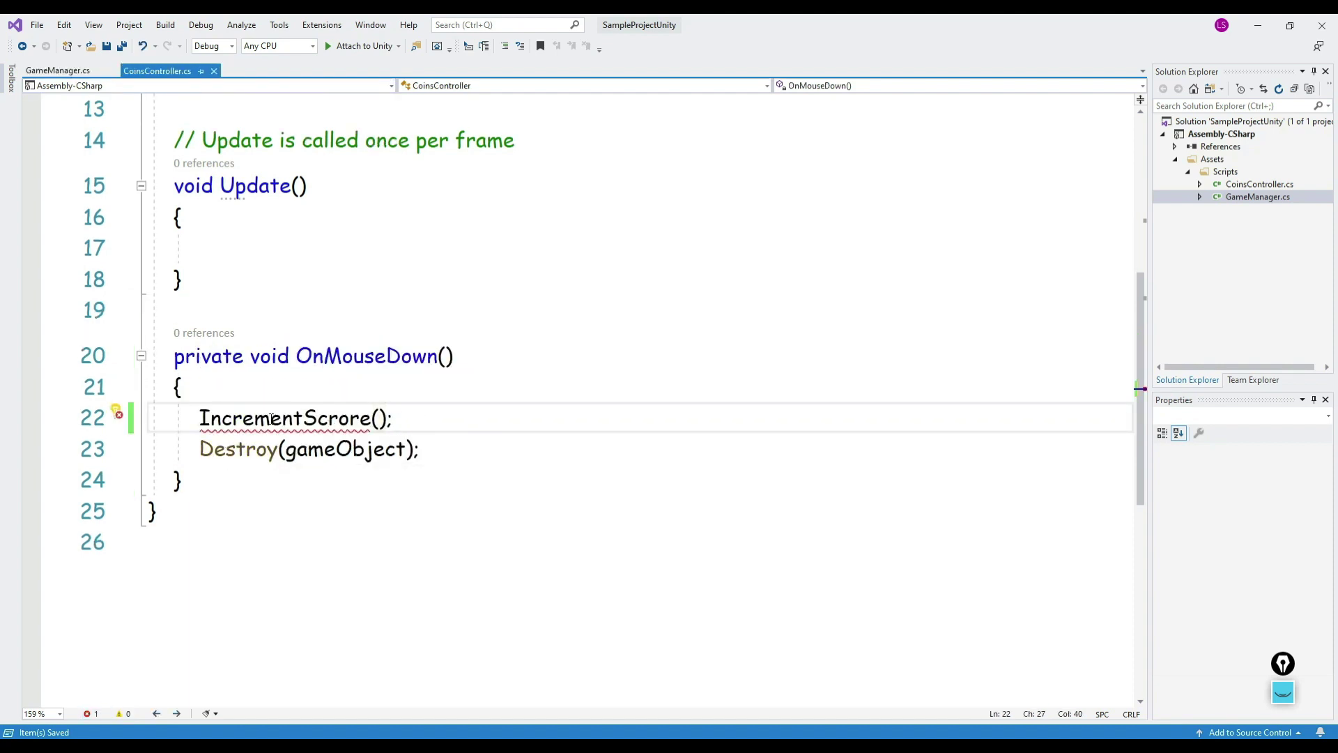
mouse_move(254, 422)
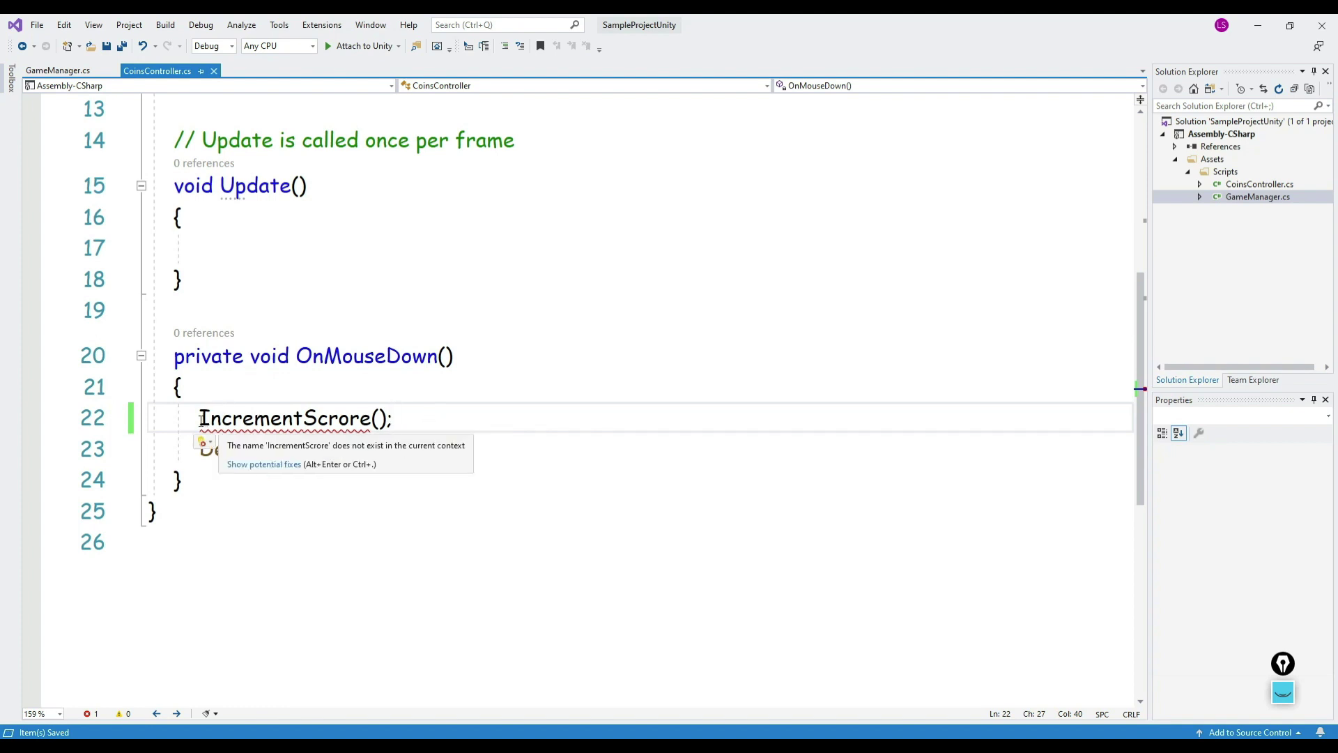
Step: Delete the unresolved IncrementScrore(); call from OnMouseDown and save CoinsController.cs
drag(201, 418, 380, 418)
click(63, 70)
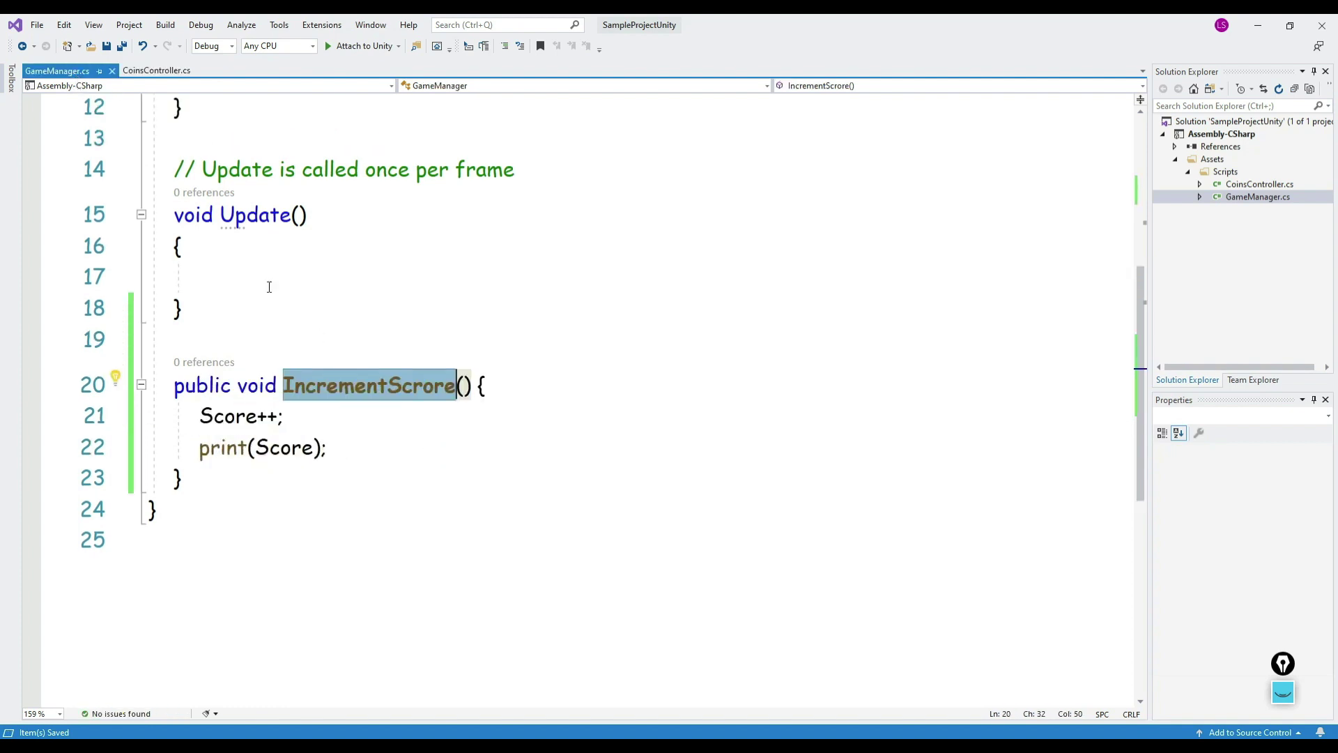
click(140, 73)
key(Right)
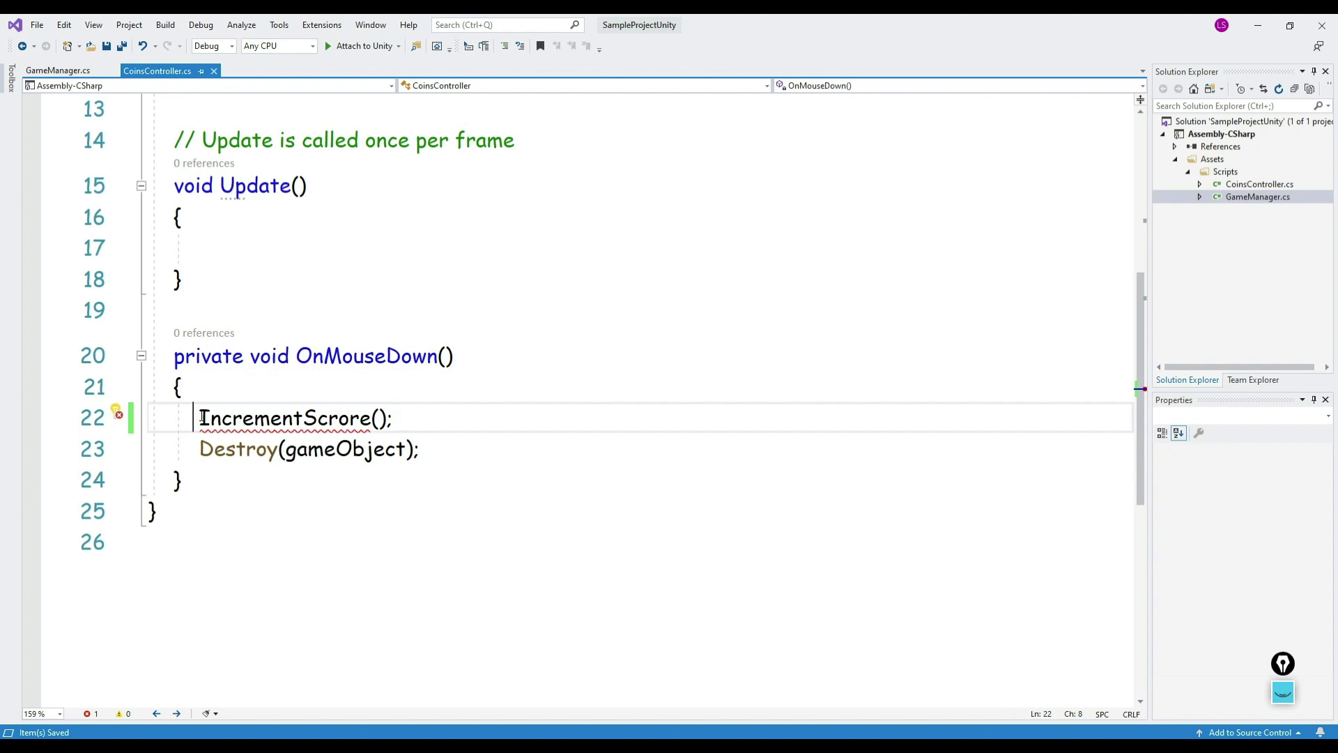
drag(197, 418, 418, 427)
key(BackSpace)
key(ctrl+s)
scroll(311, 423, up, 4)
click(224, 288)
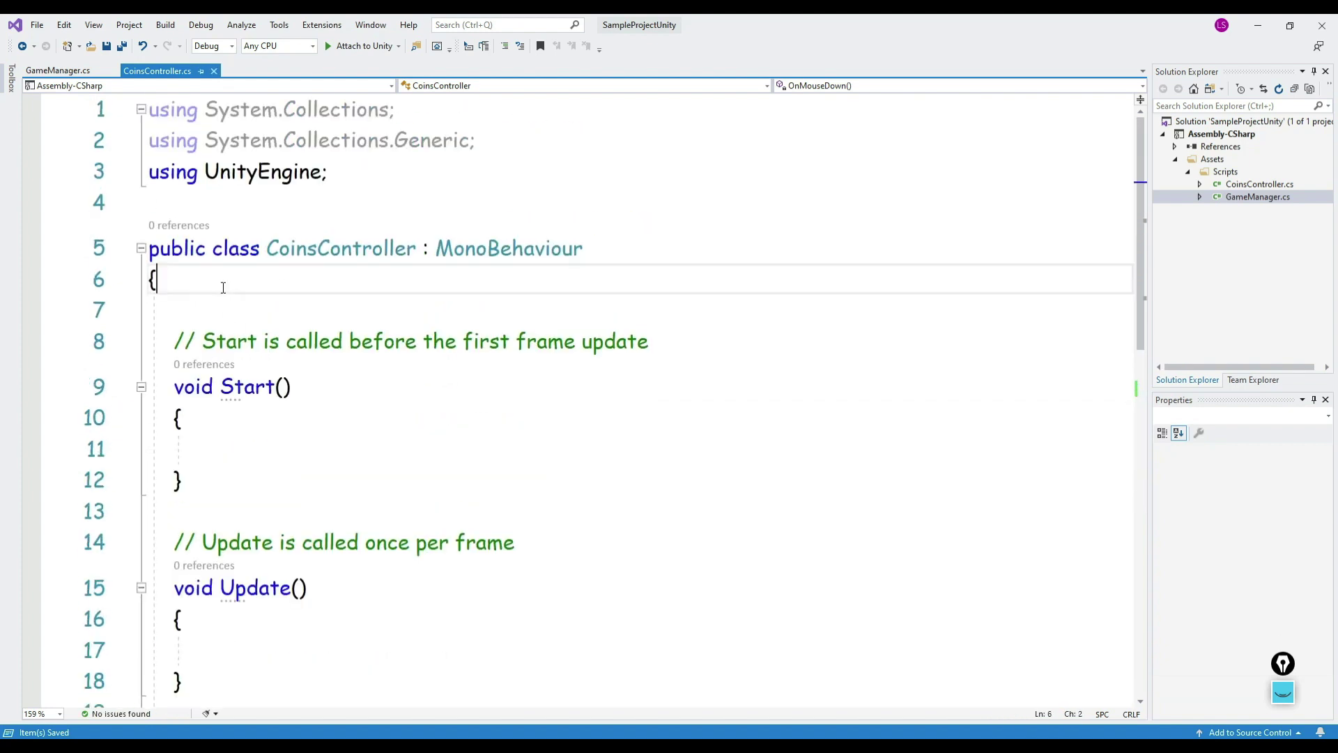
Step: Declare public GameManager gameManager; at the top of the CoinsController class
key(Return)
text(publi)
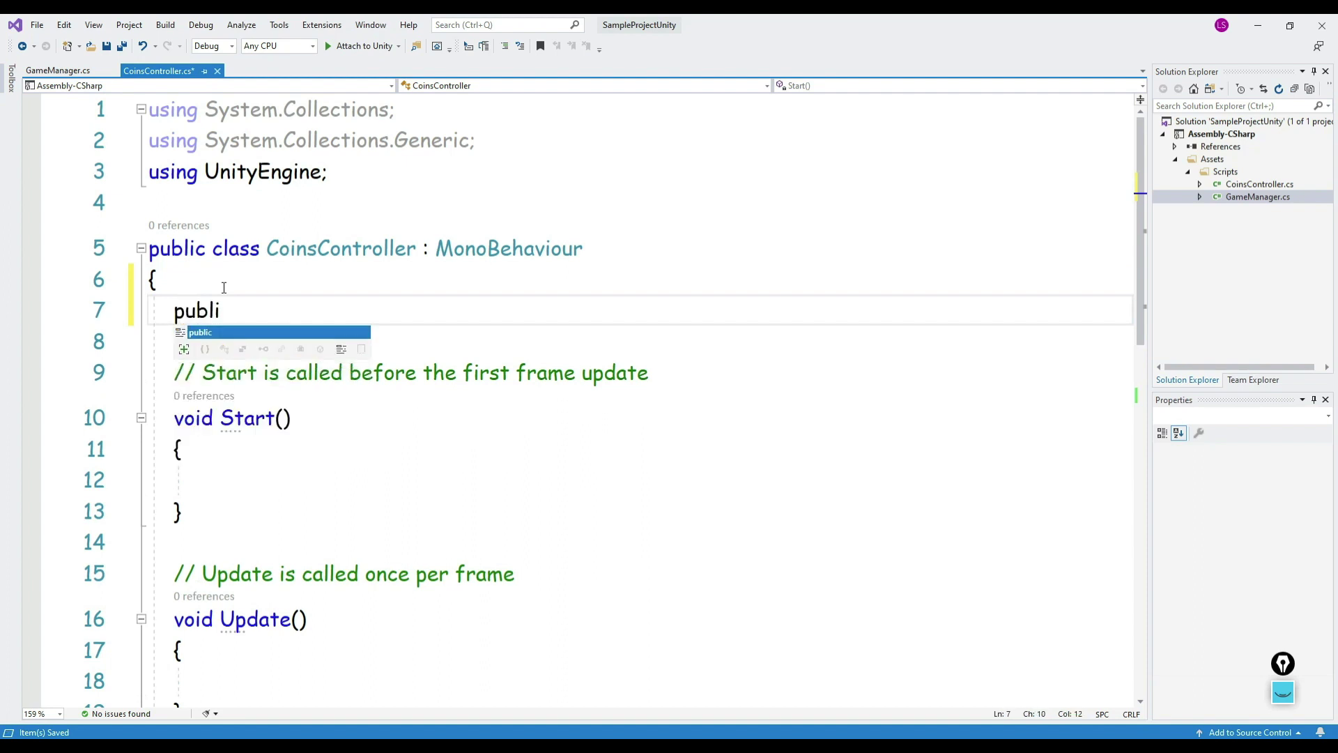
text(c Game)
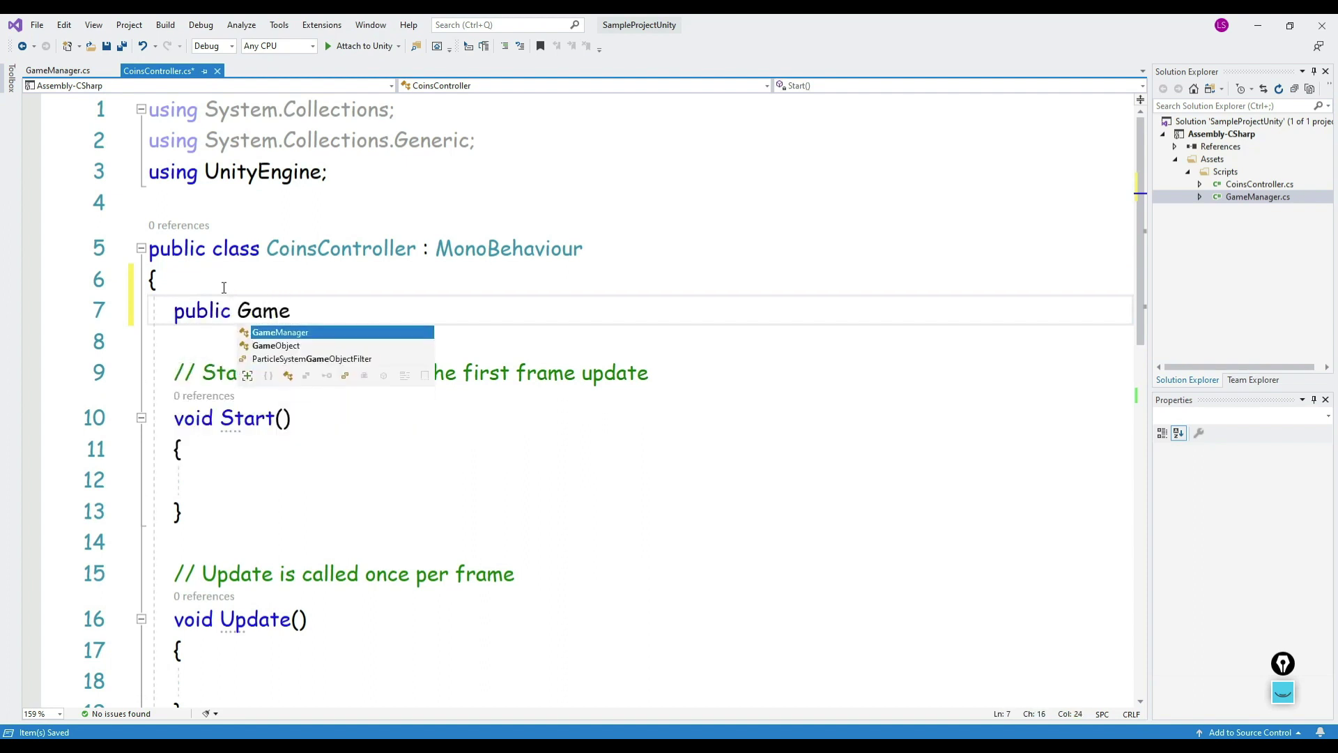
key(backslash)
key(Return)
key(BackSpace)
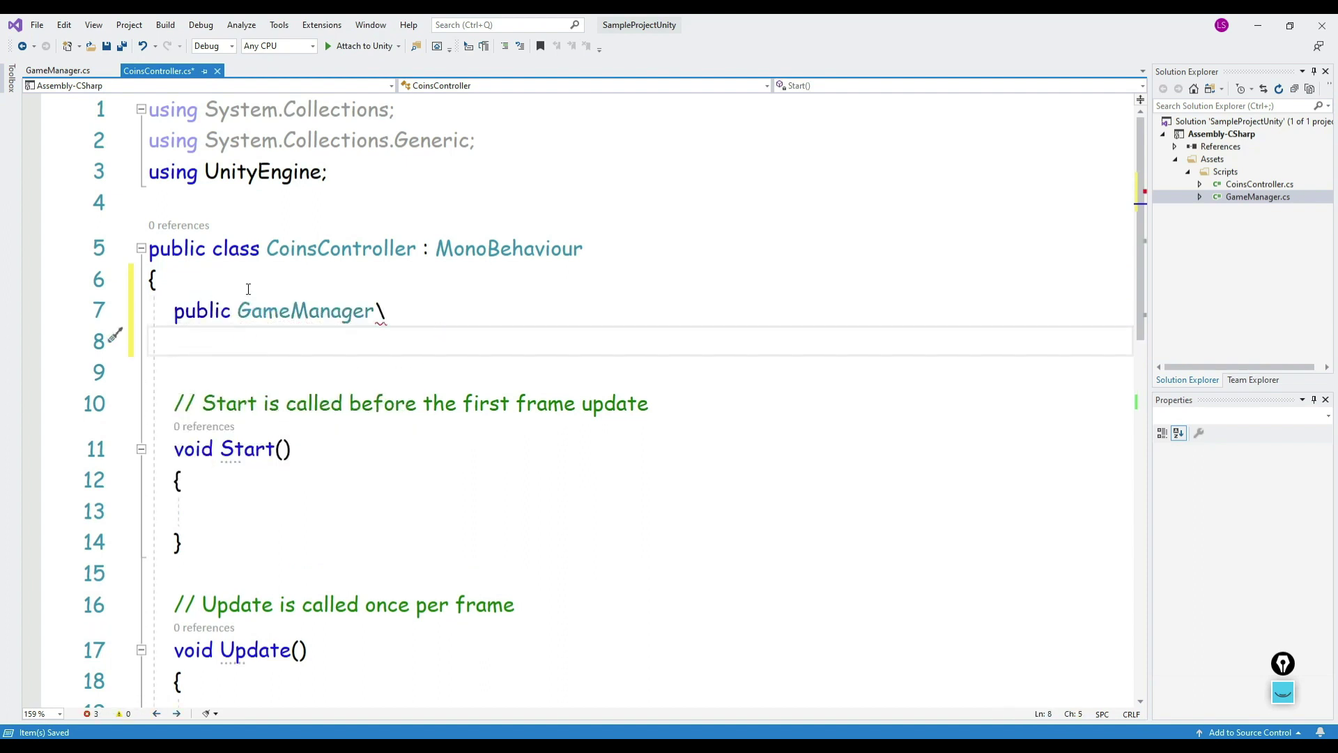
click(385, 311)
key(BackSpace)
text(gameManager;)
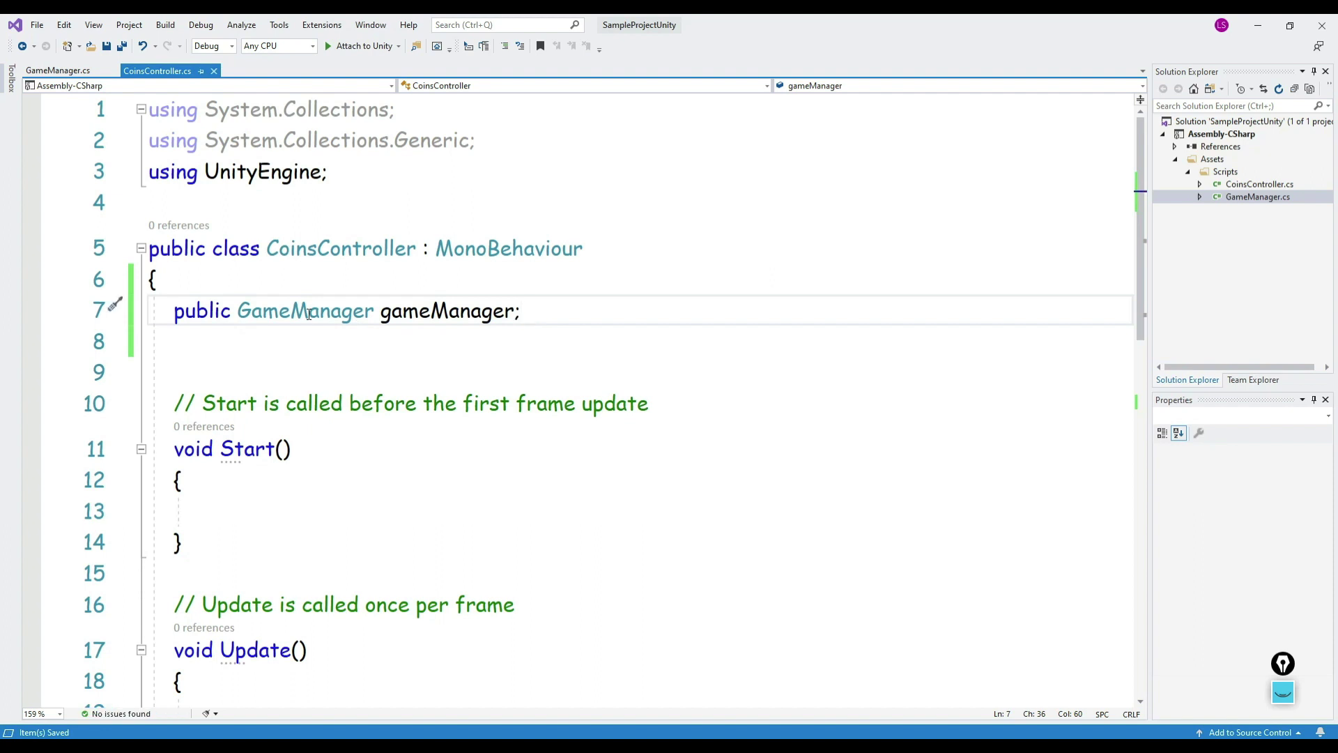
Step: Cross-check the GameManager type and gameManager field name against GameManager.cs
double_click(311, 311)
click(74, 71)
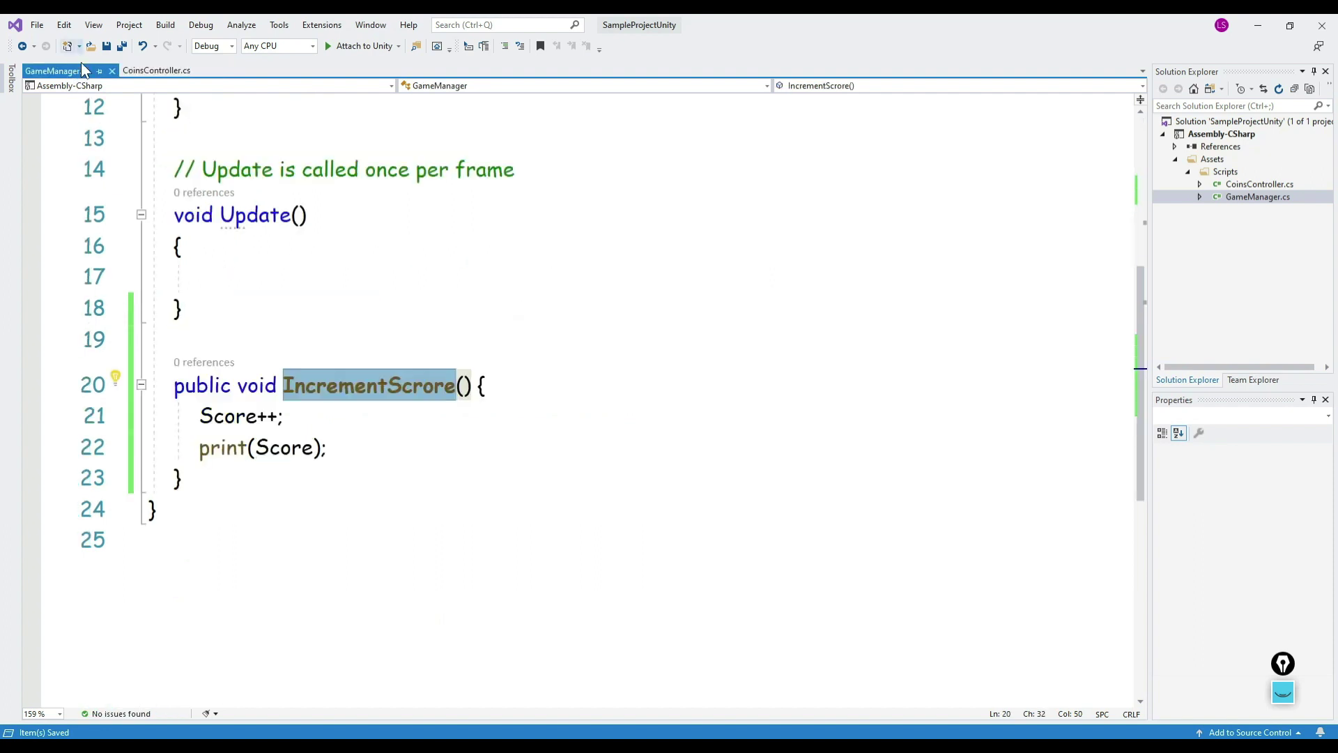
click(165, 72)
double_click(449, 311)
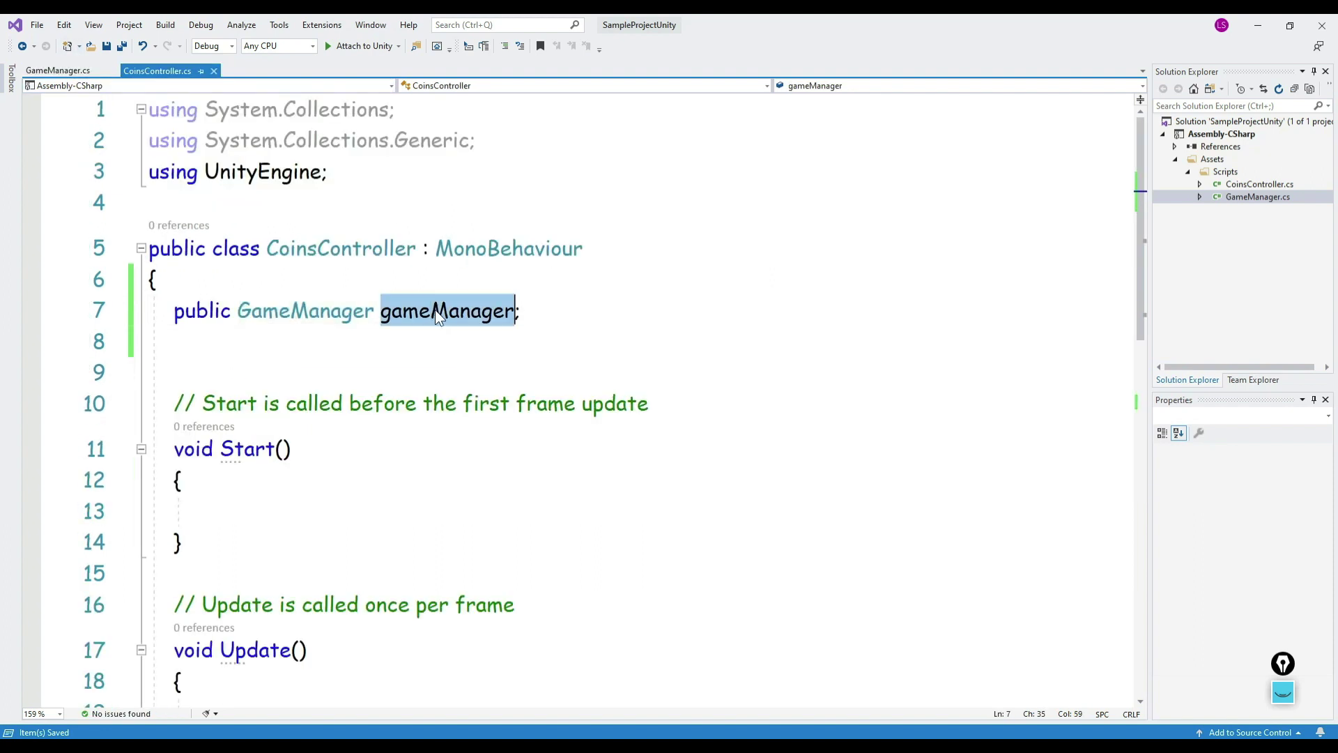
click(531, 312)
drag(530, 312, 379, 314)
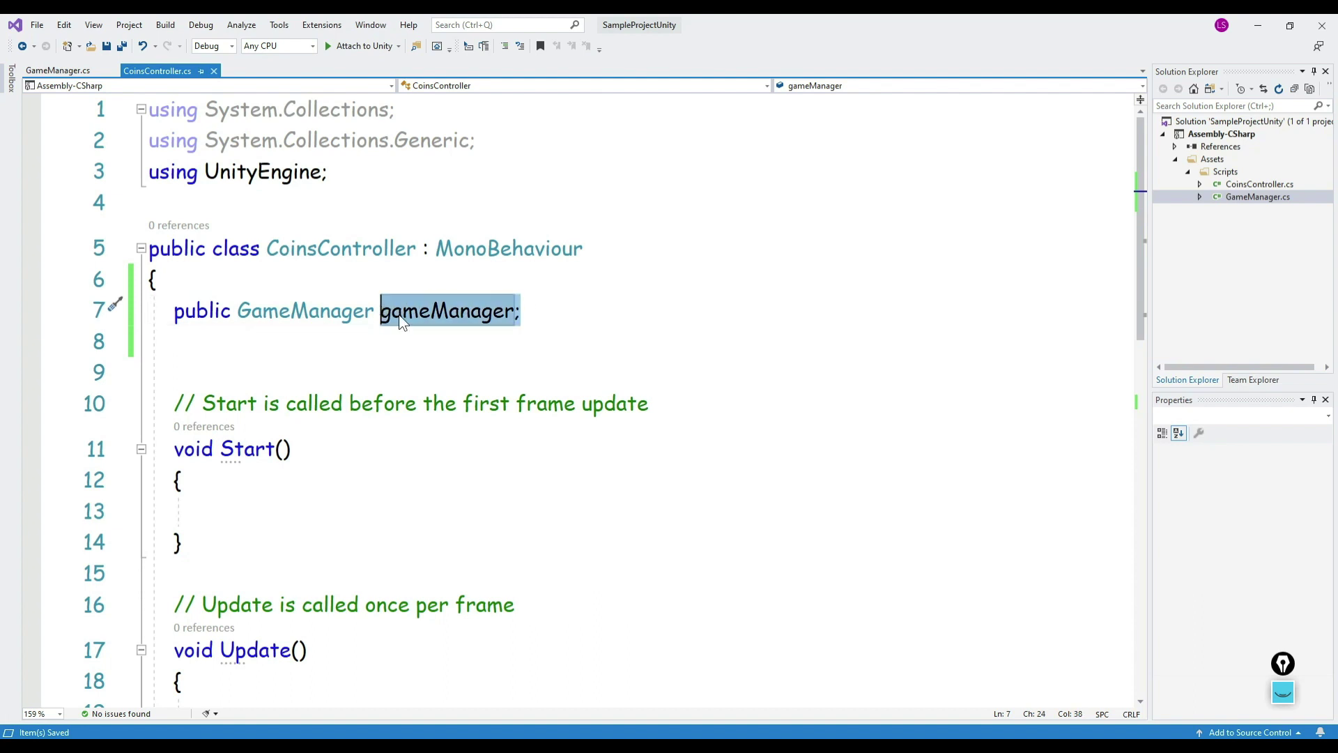
double_click(448, 315)
click(290, 504)
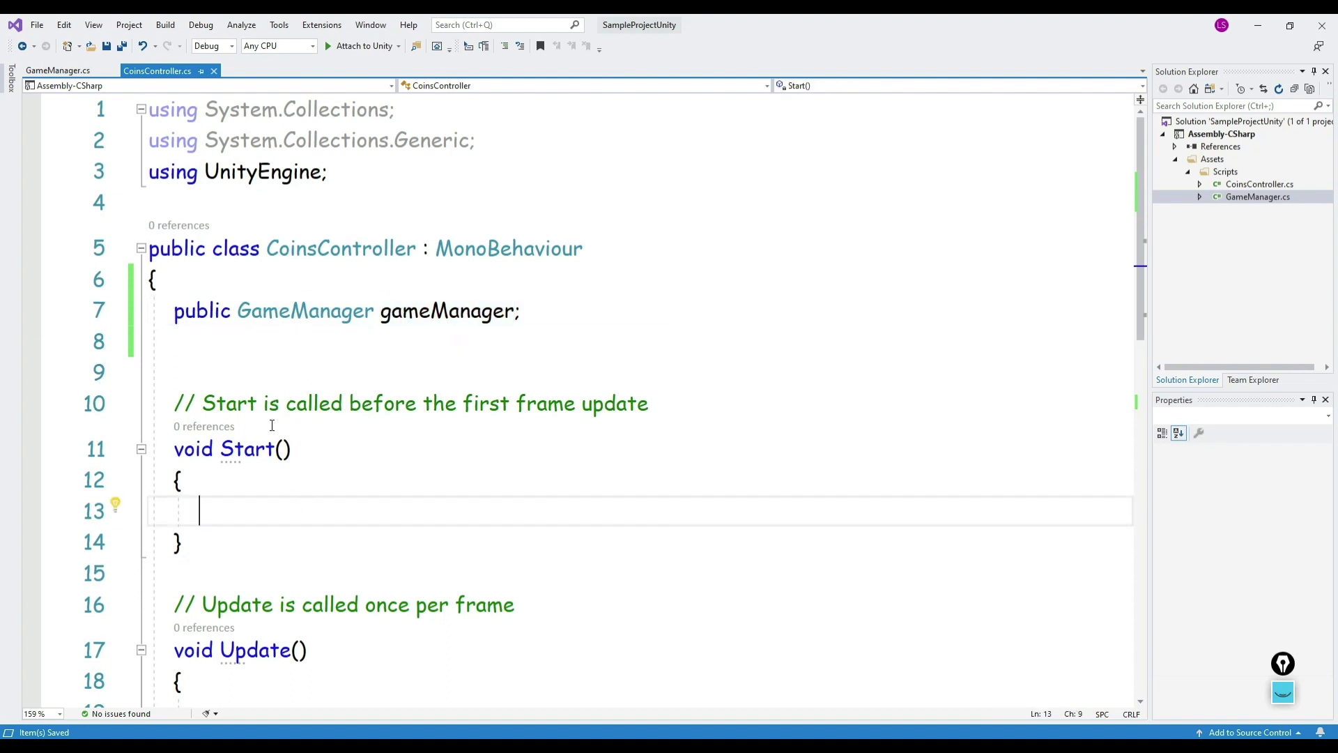
Step: In Start(), type GameObject.Find("GameManager") using IntelliSense
scroll(272, 425, down, 1)
text(game)
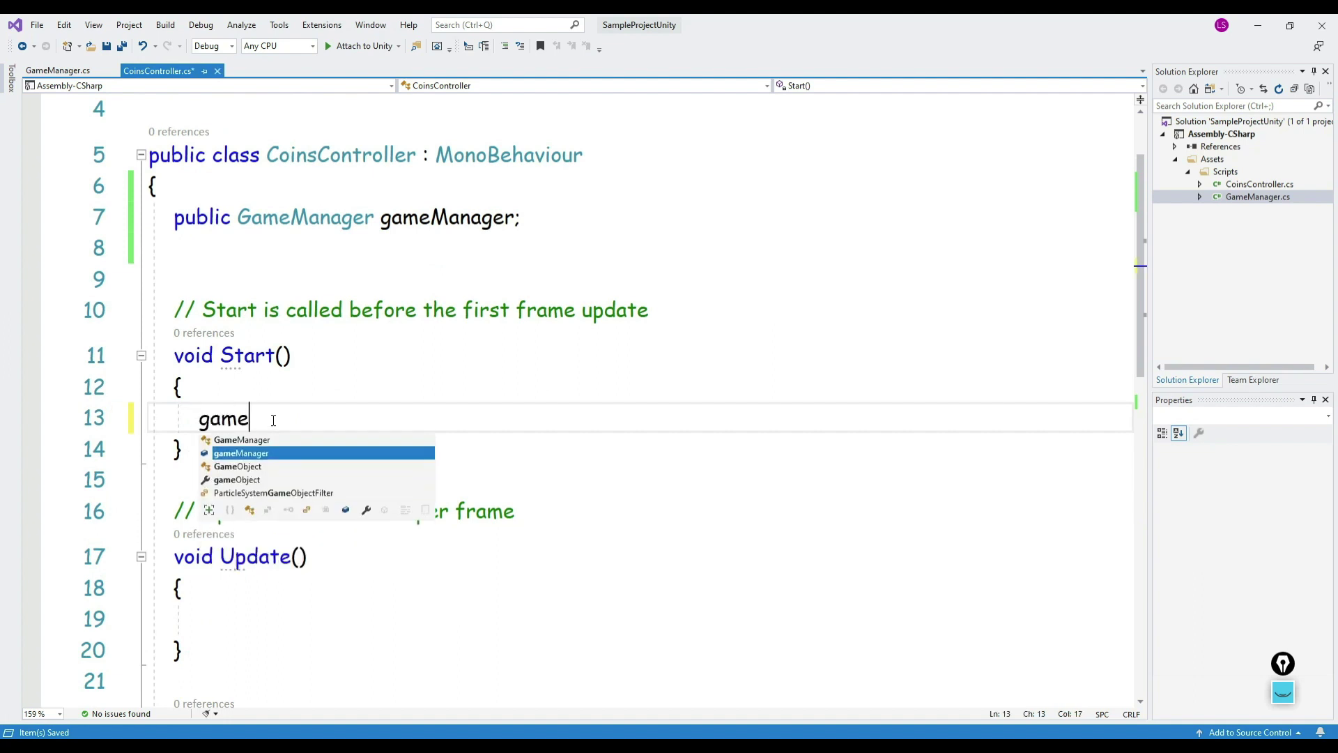
key(Down)
key(Tab)
text(.)
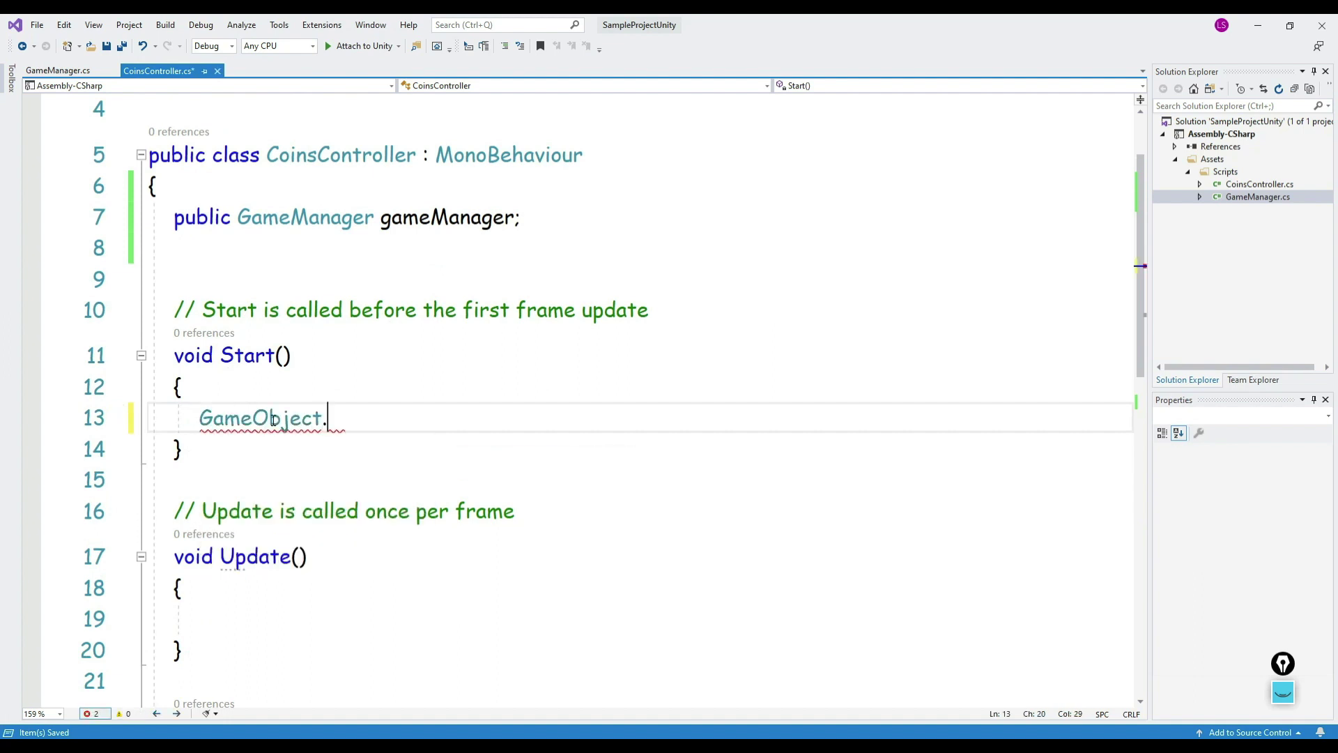
text(f)
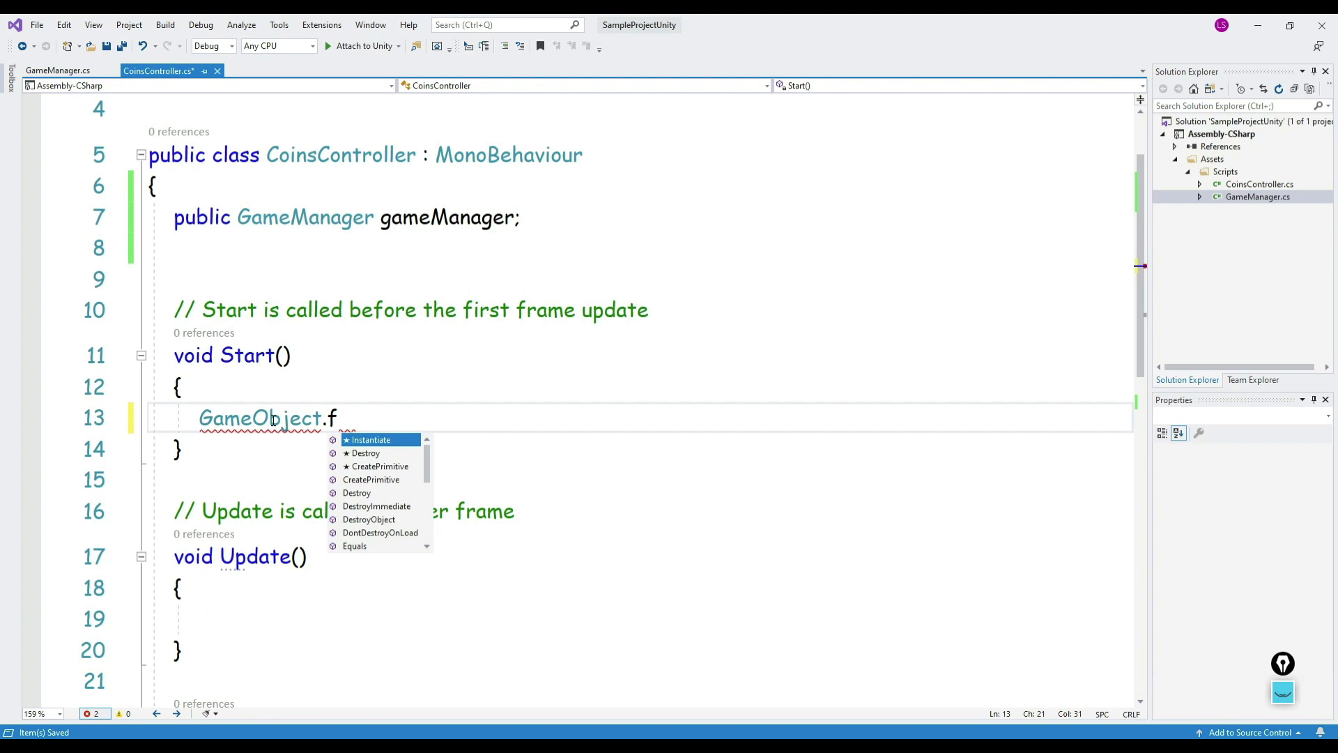
text(inind)
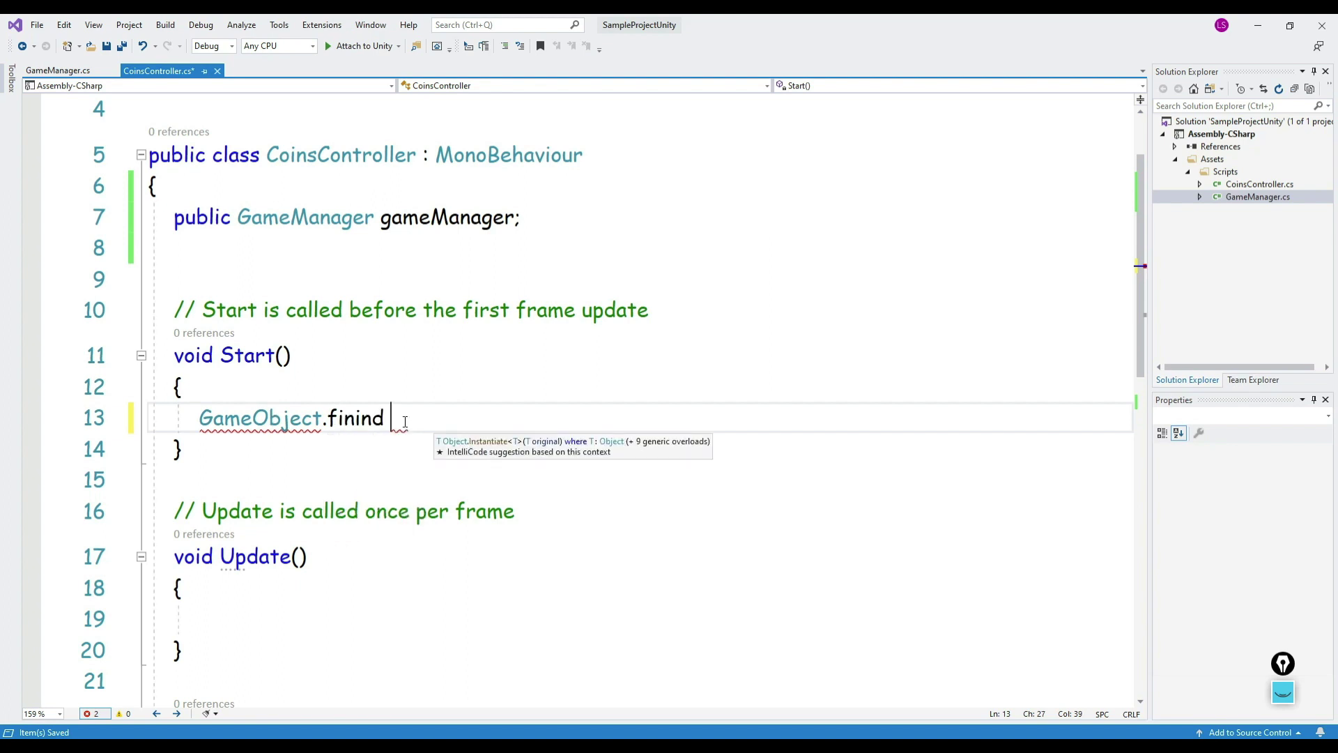
key(BackSpace)
key(BackSpace)
key(BackSpace)
key(BackSpace)
key(BackSpace)
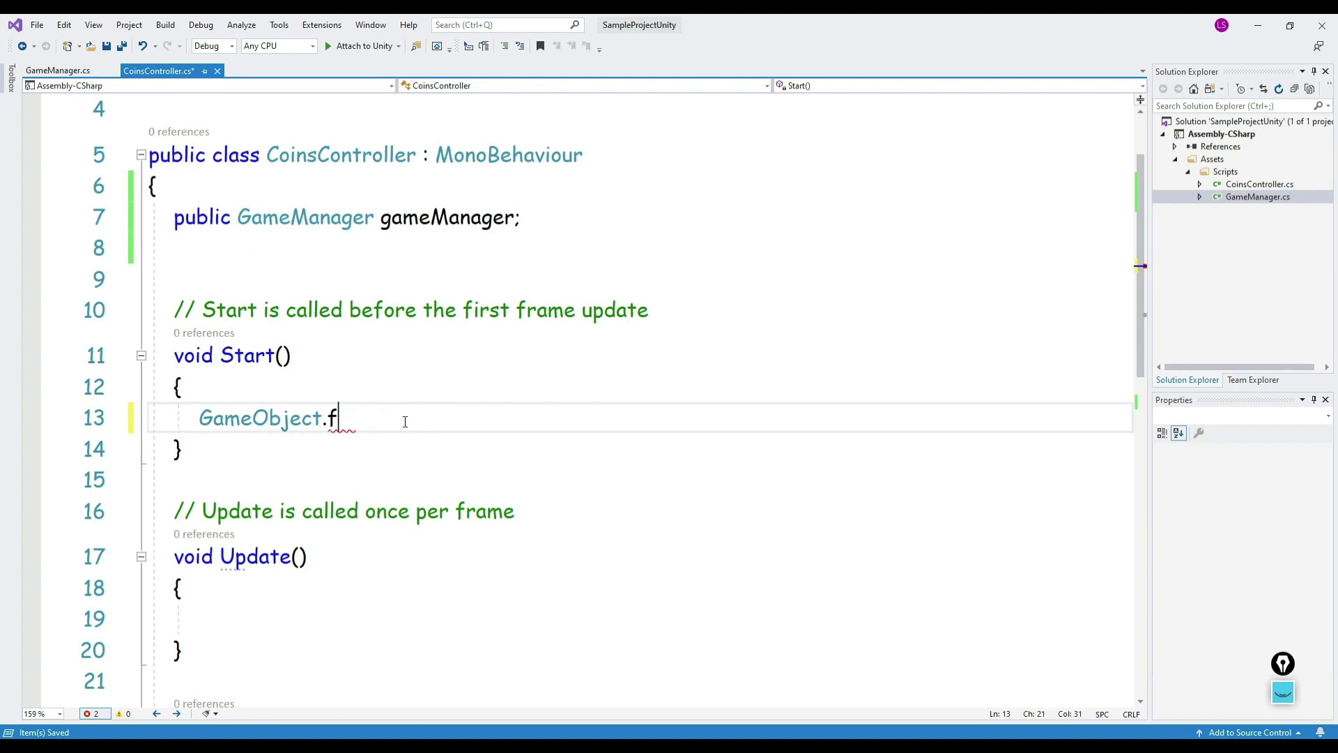
key(BackSpace)
text(fin)
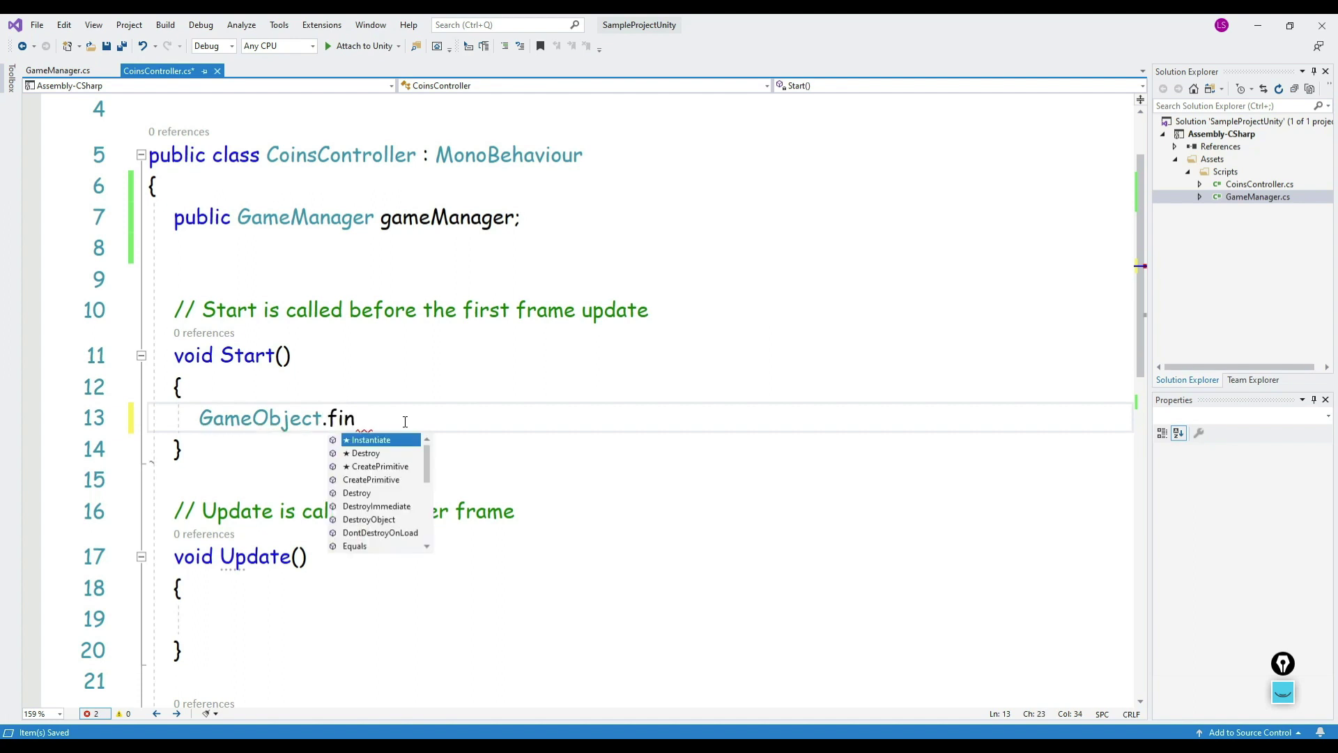
text(d)
text(()
text(")
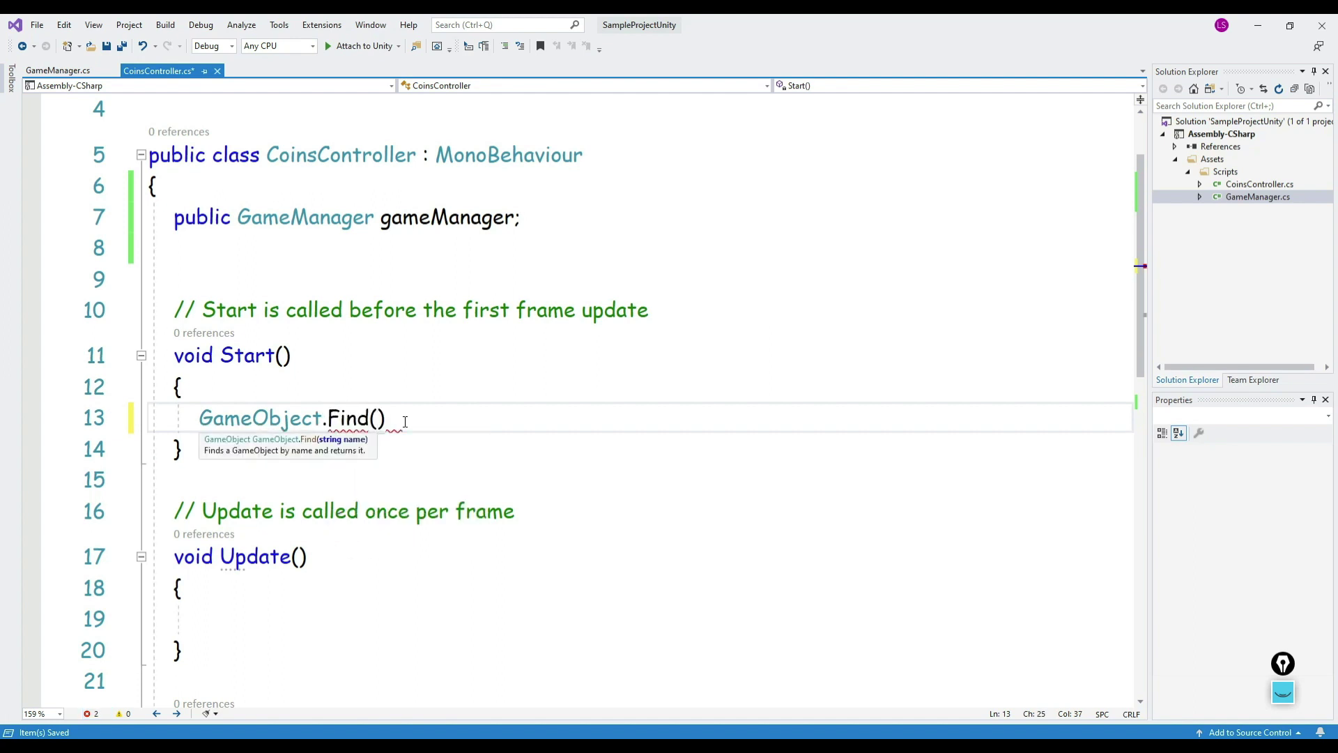
text(GameManager").)
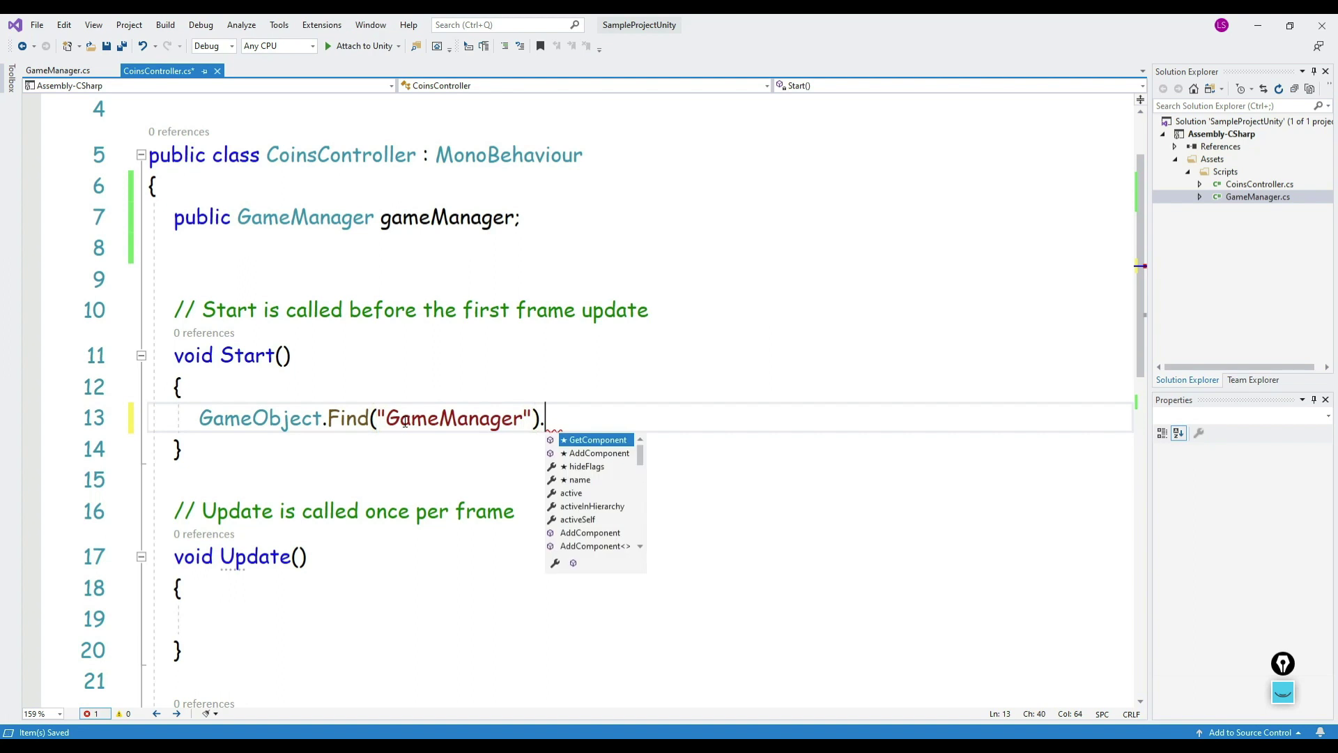
text(Get)
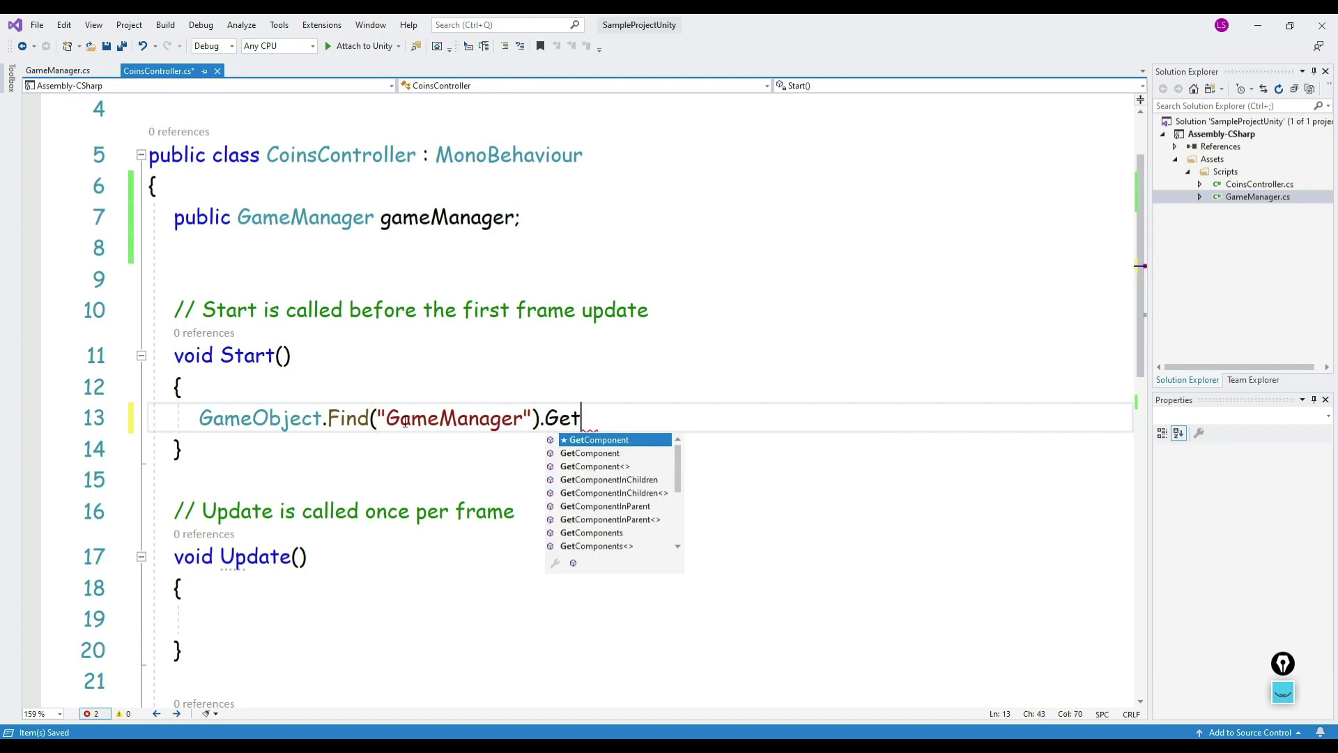
Step: Complete the lookup with .GetComponent<GameManager>(); and save CoinsController.cs
key(Down)
key(Down)
key(Tab)
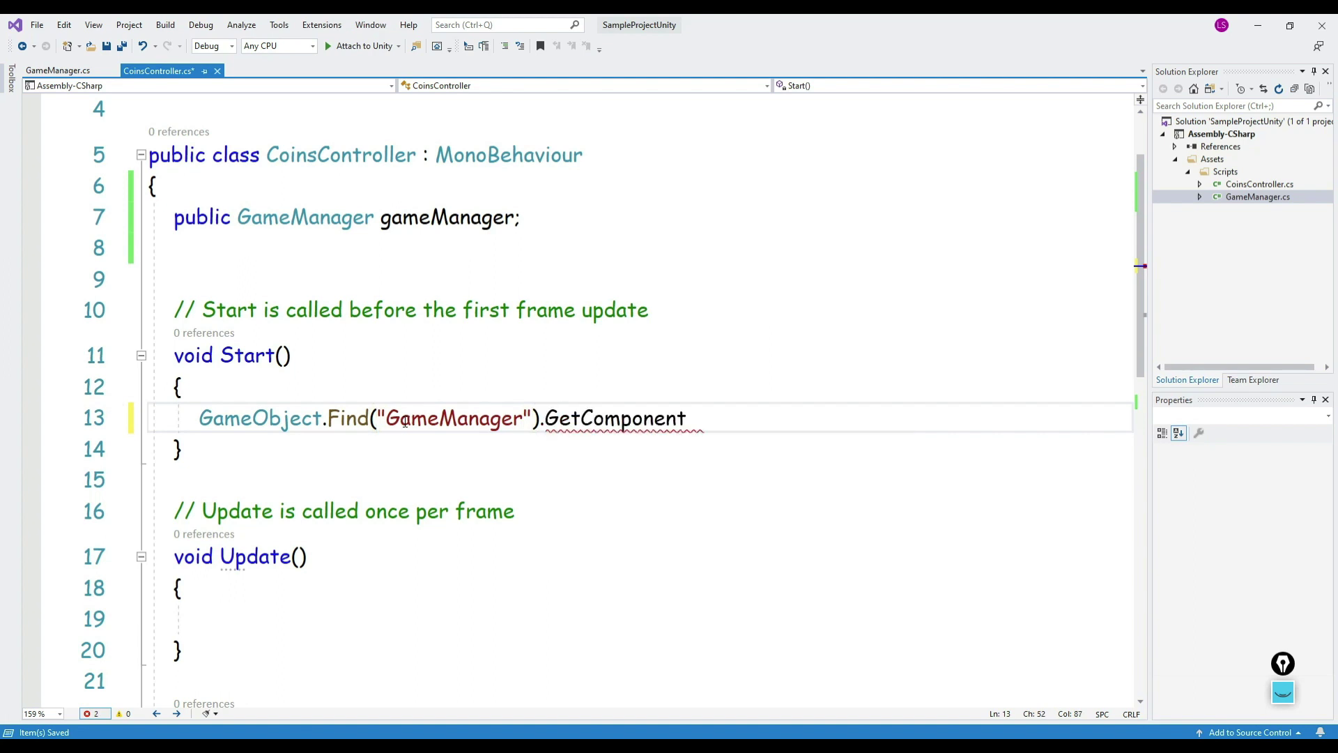
text(<)
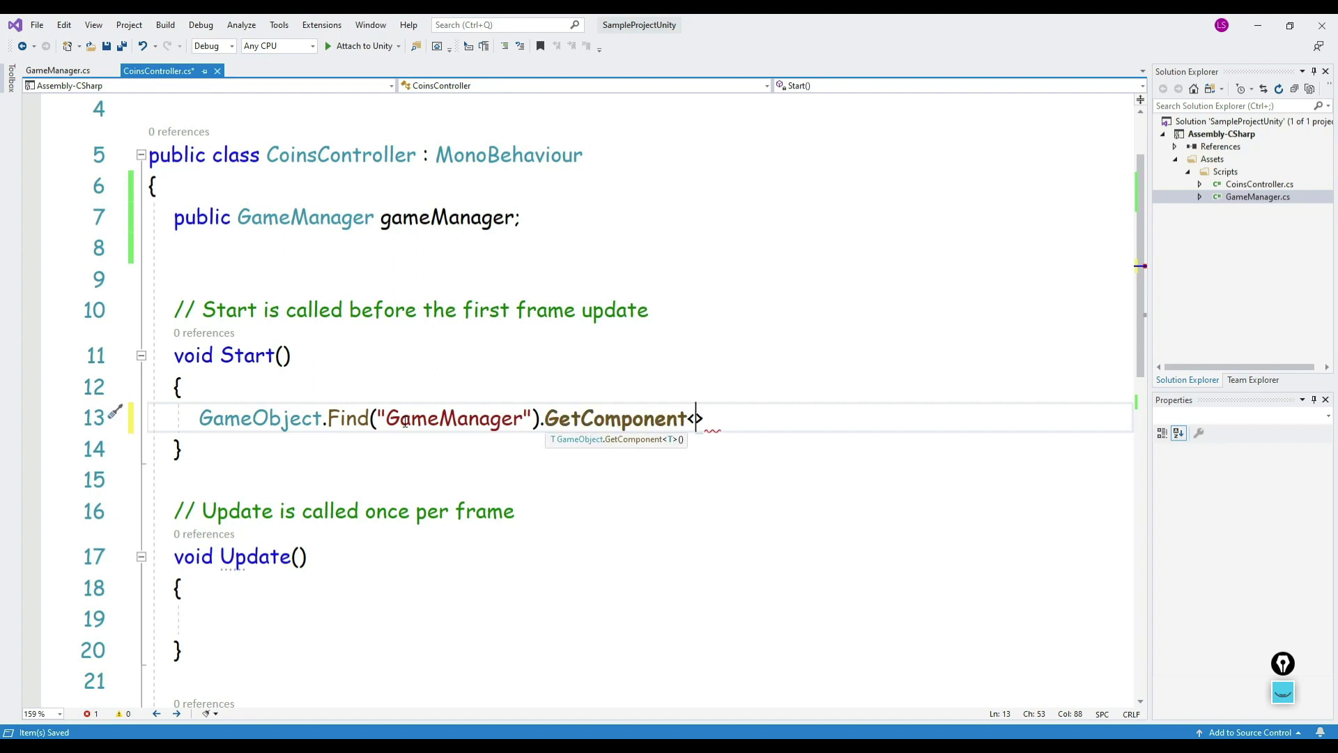
text(Game)
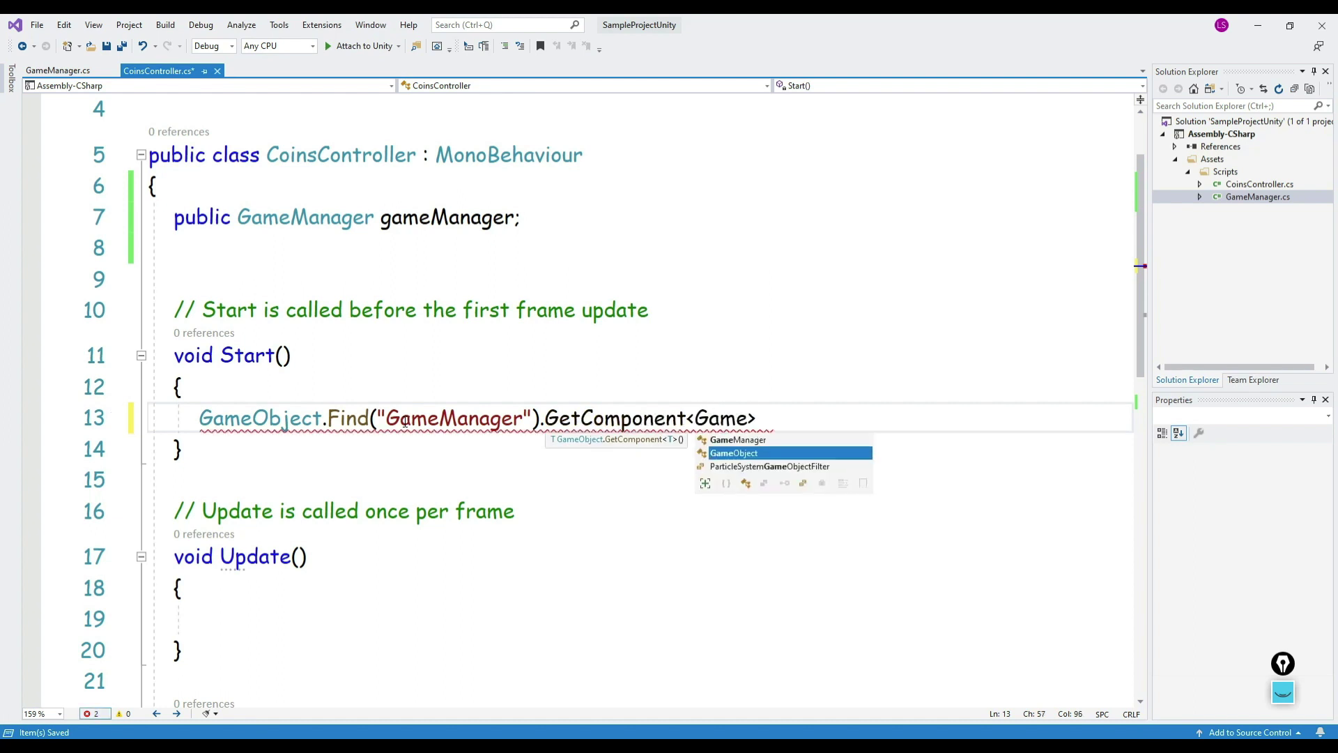
text(Manag)
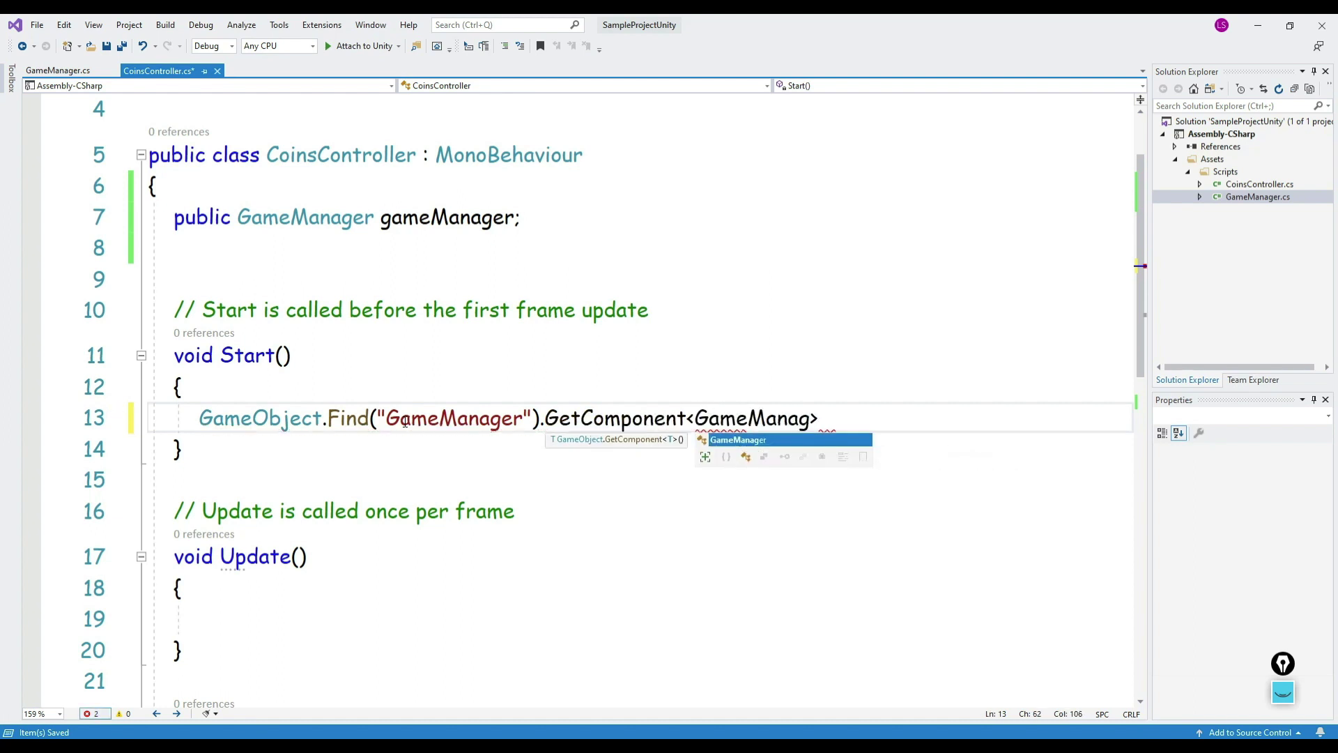
text(er>();)
key(ctrl+s)
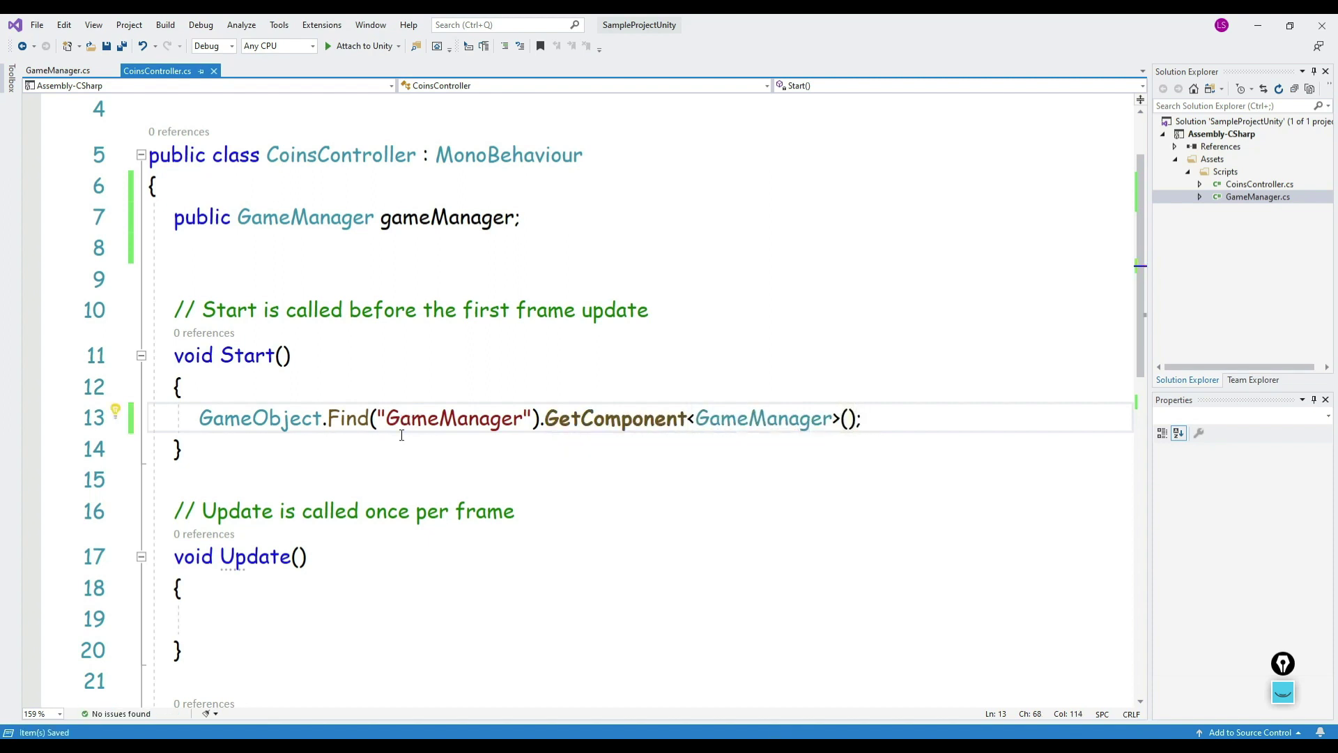
drag(200, 419, 322, 425)
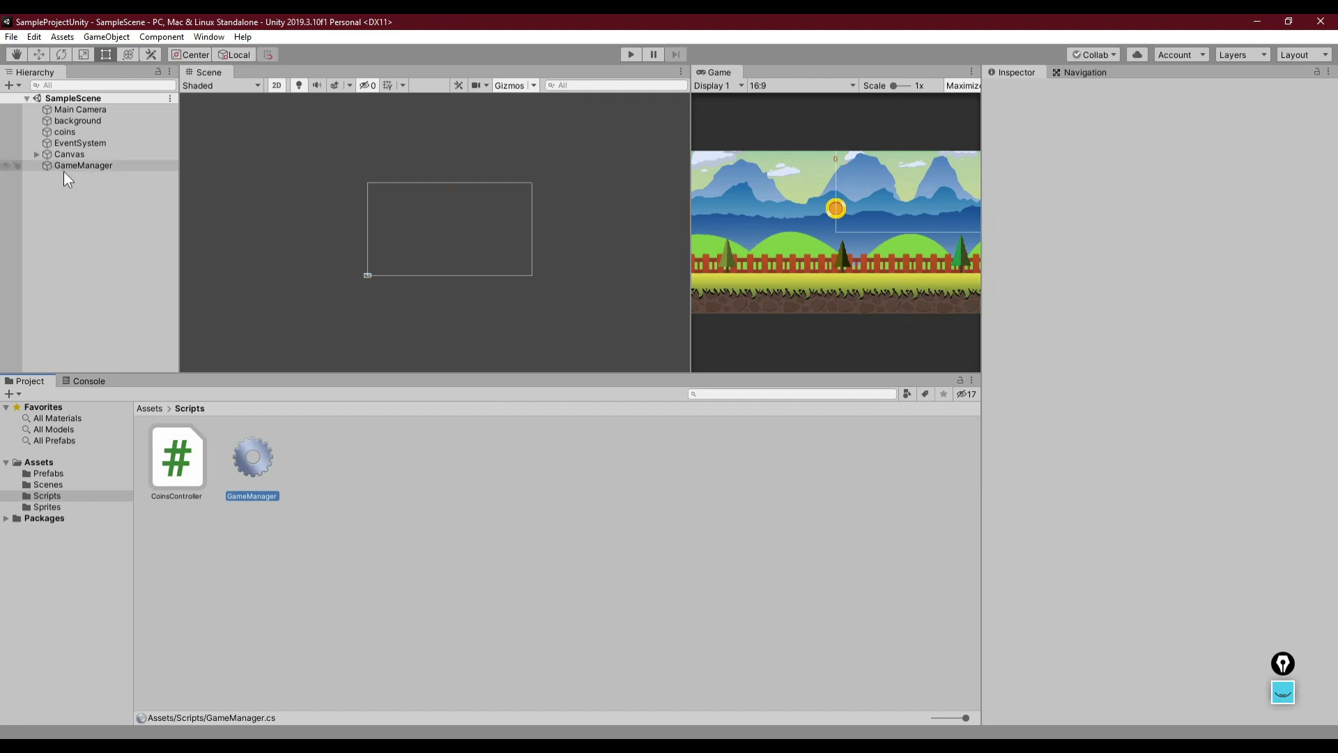
click(70, 175)
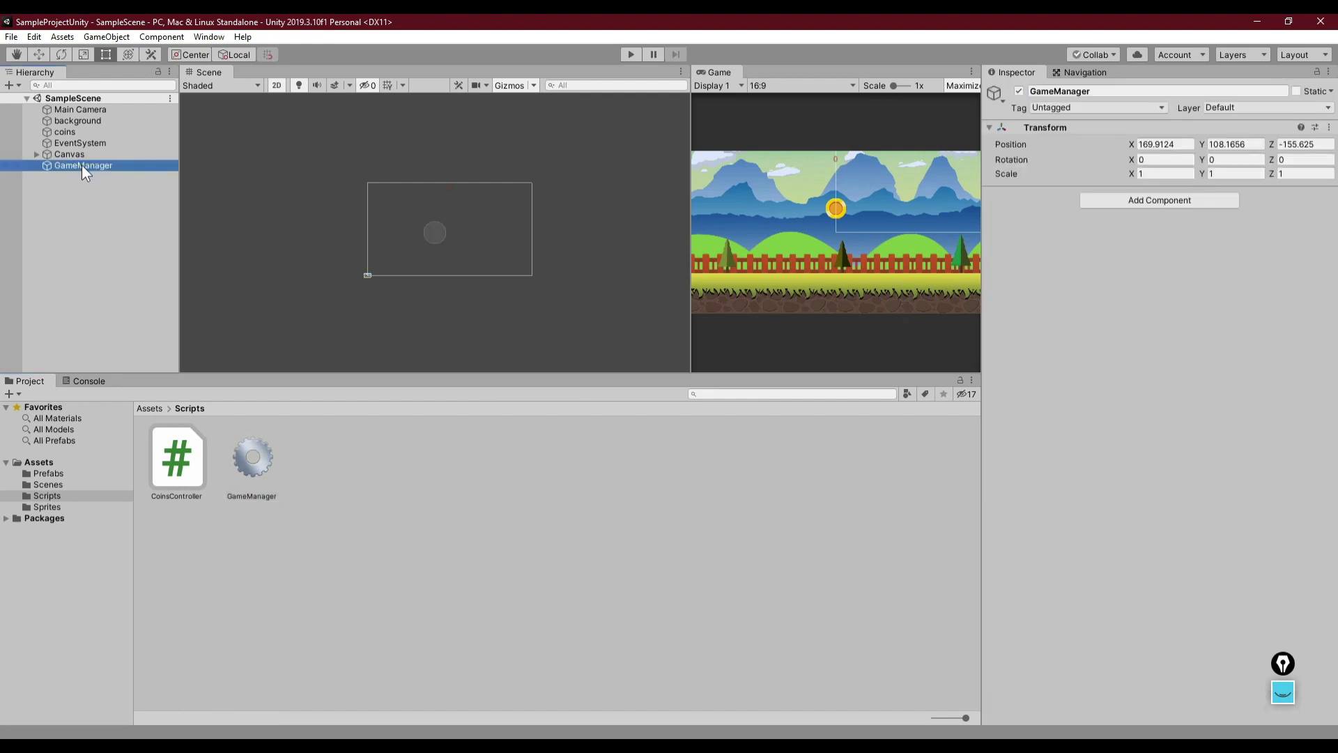
Step: Open the Hierarchy's create menu and close it without adding any object
click(19, 85)
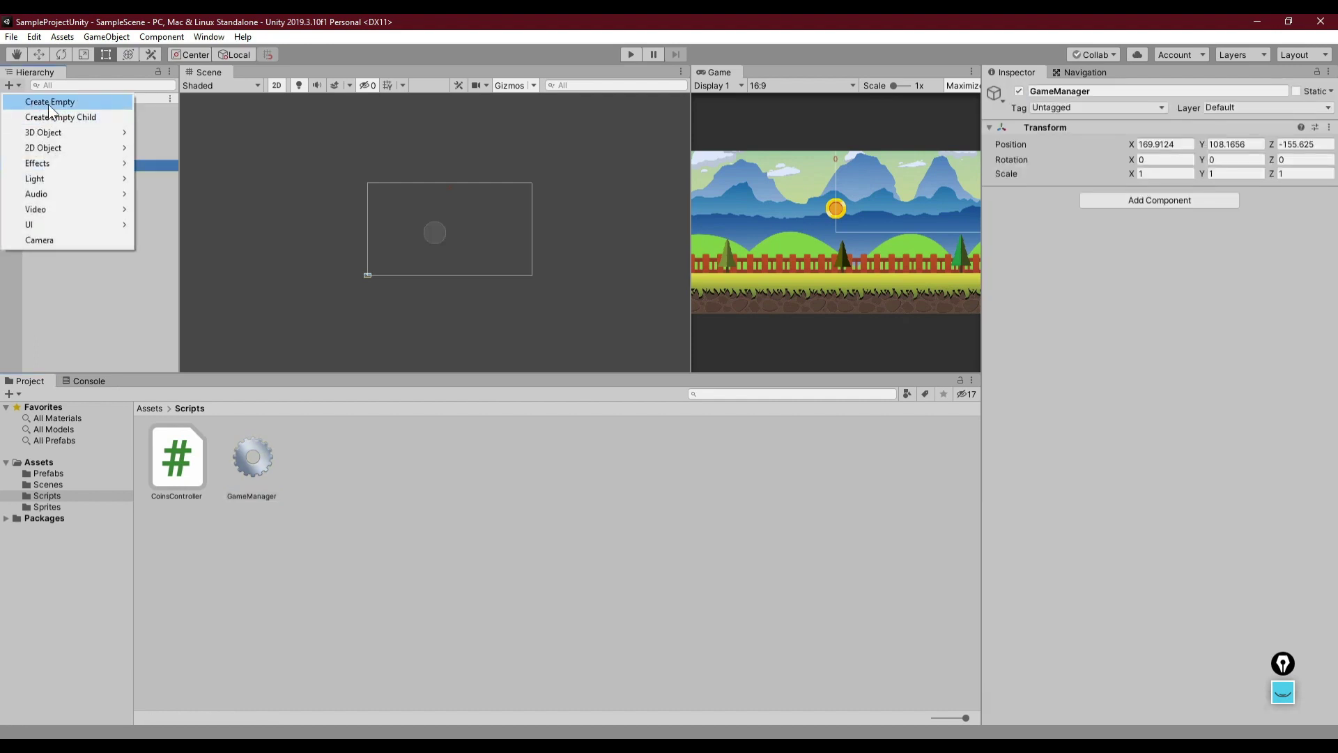
click(73, 253)
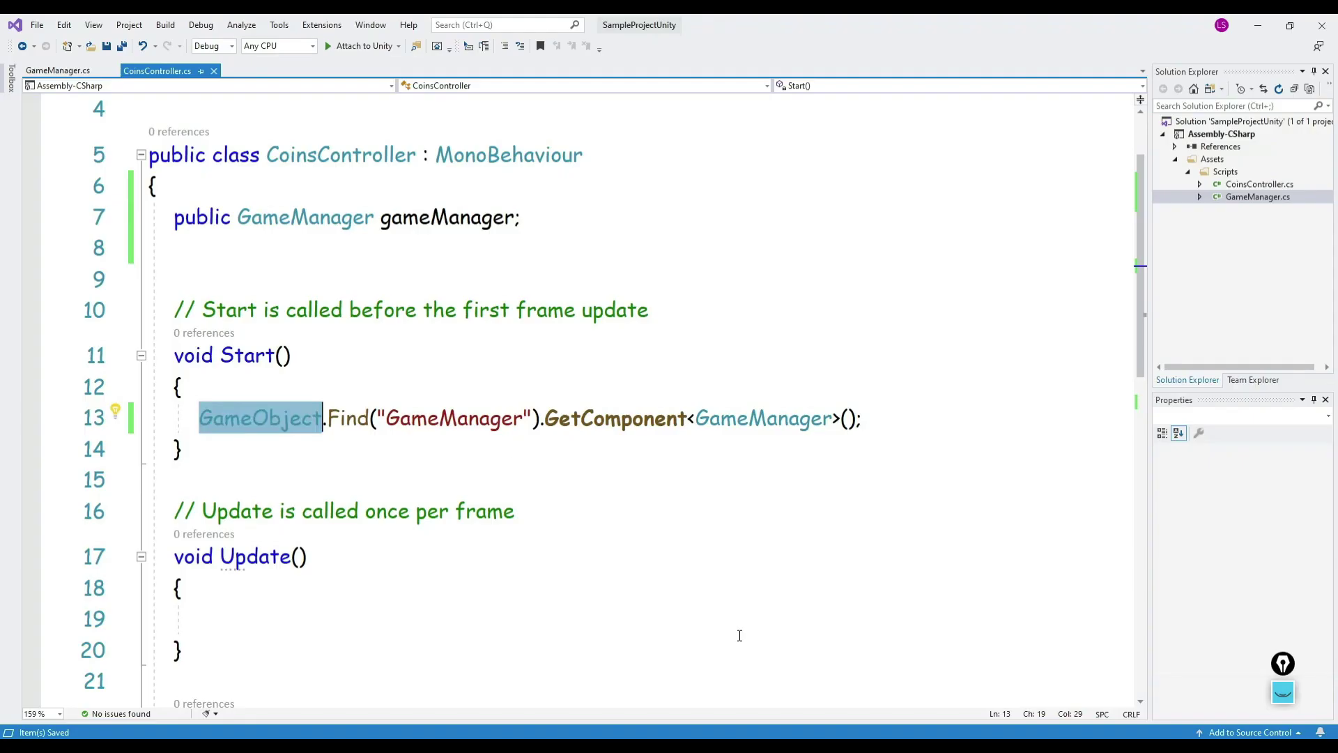
Step: Prefix the Start() lookup with 'gameManager =' so it stores the component, then save
drag(198, 418, 401, 418)
drag(550, 428, 865, 440)
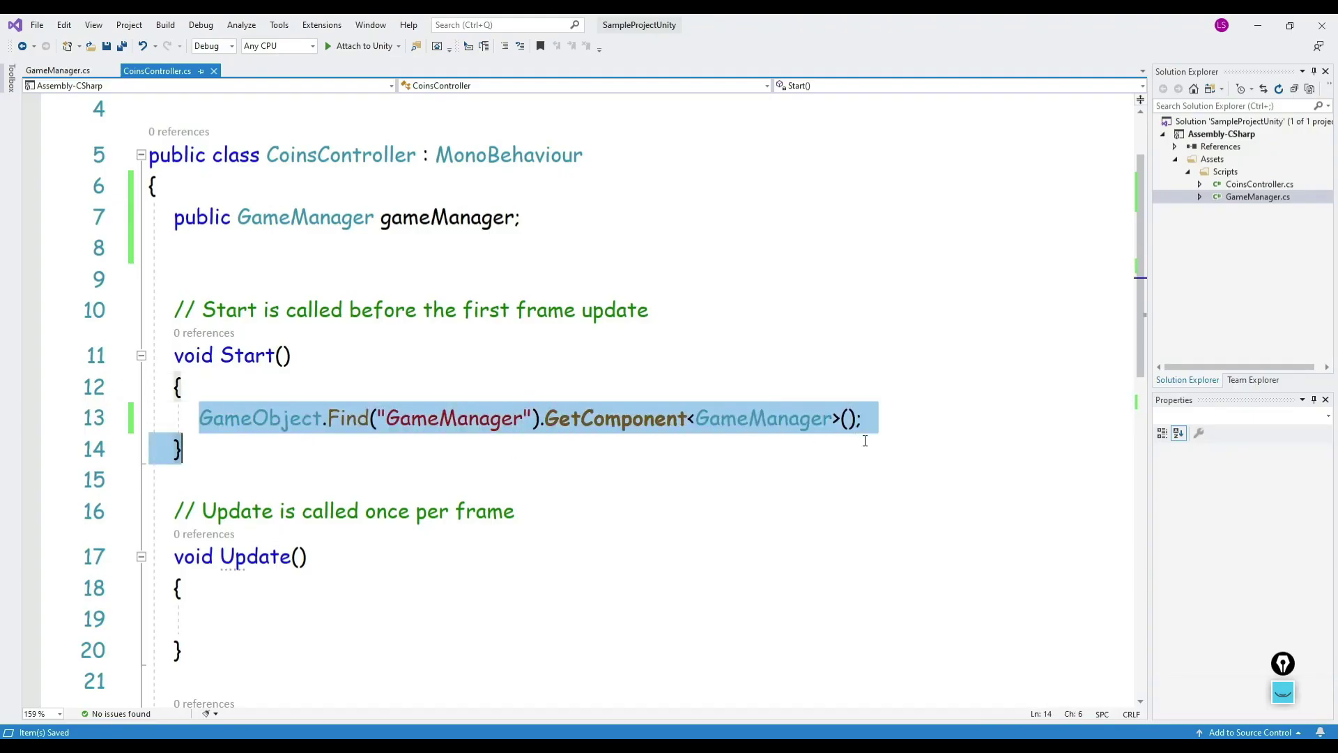
click(875, 428)
click(196, 418)
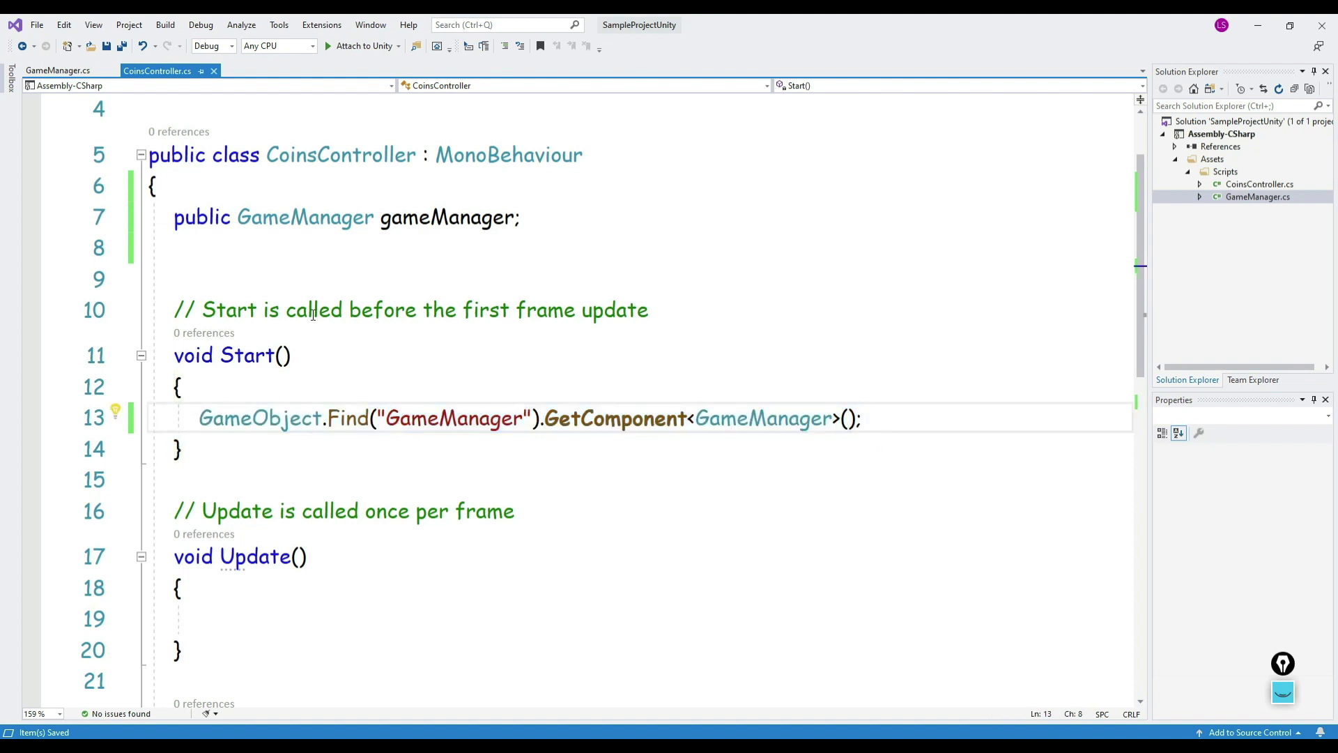
double_click(455, 218)
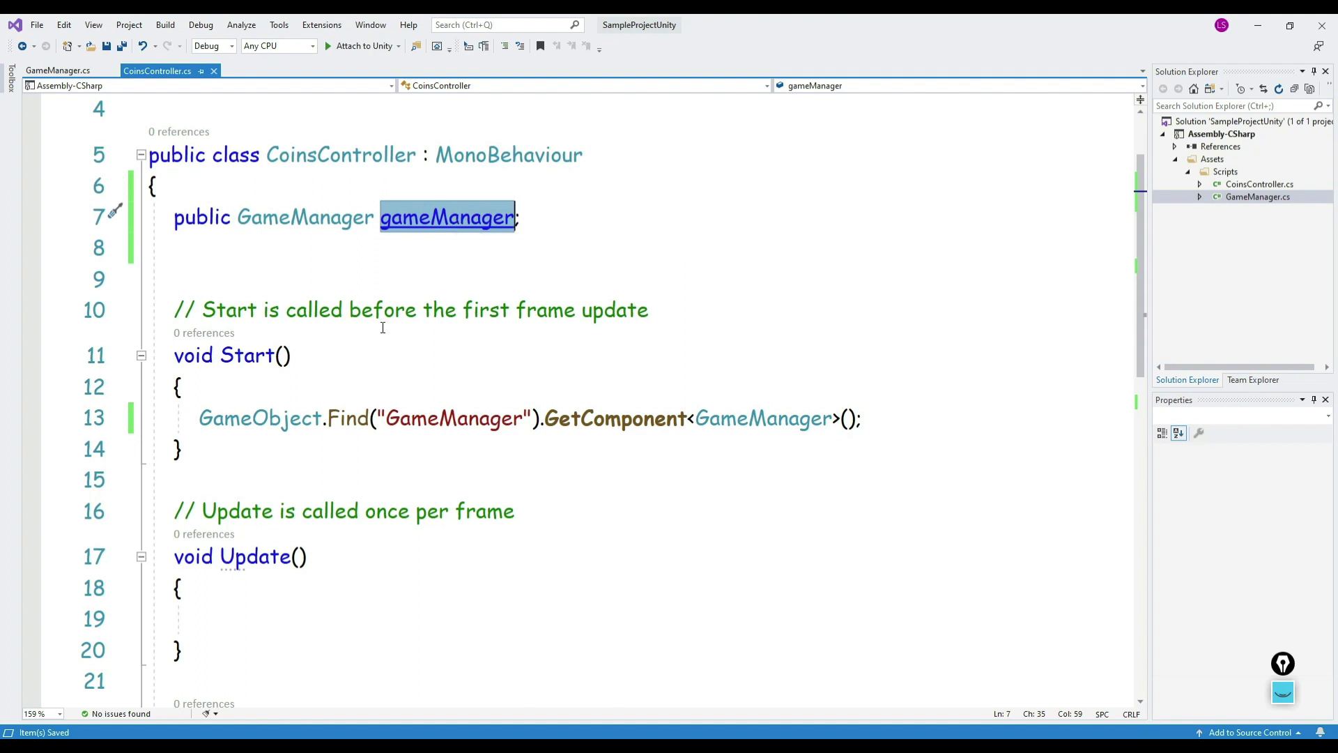
key(ctrl+c)
click(200, 428)
key(ctrl+v)
text(=)
key(ctrl+s)
Step: Check the references of gameManager in the Start() assignment
double_click(275, 418)
key(Down)
key(Down)
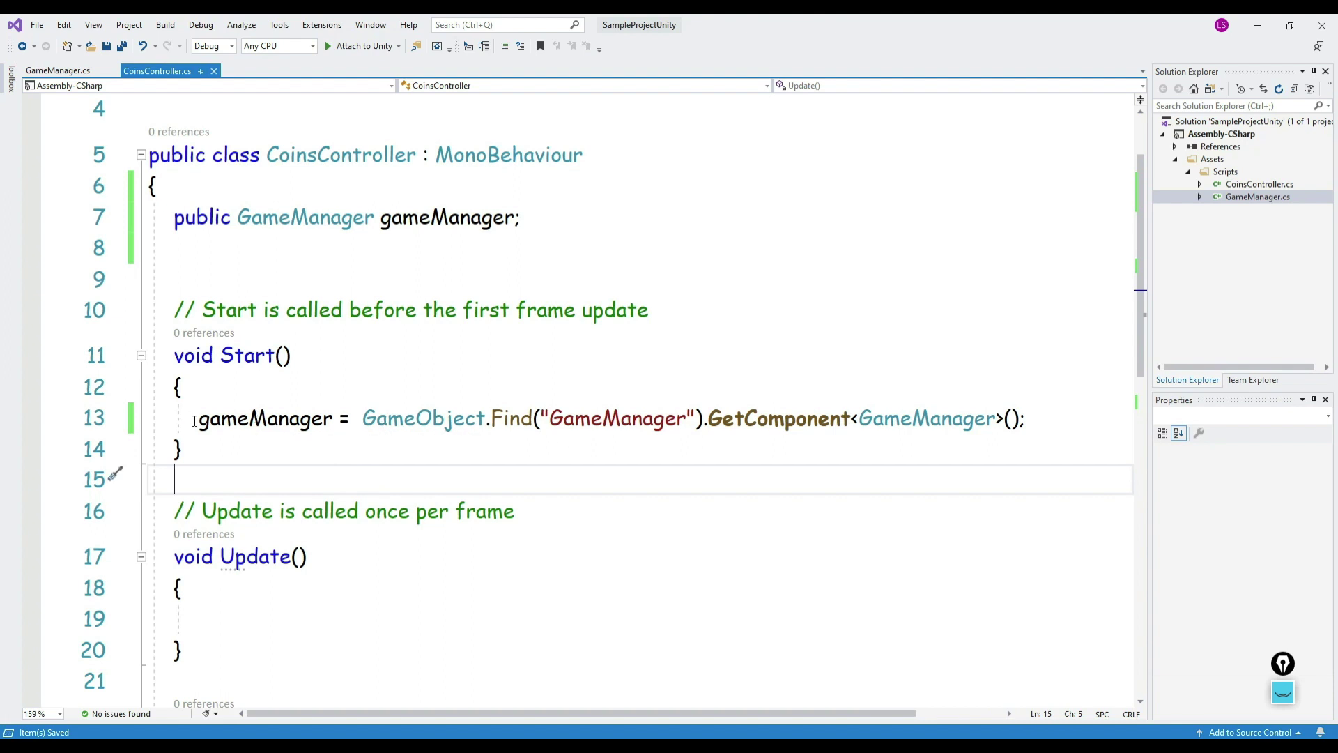
drag(195, 418, 1031, 418)
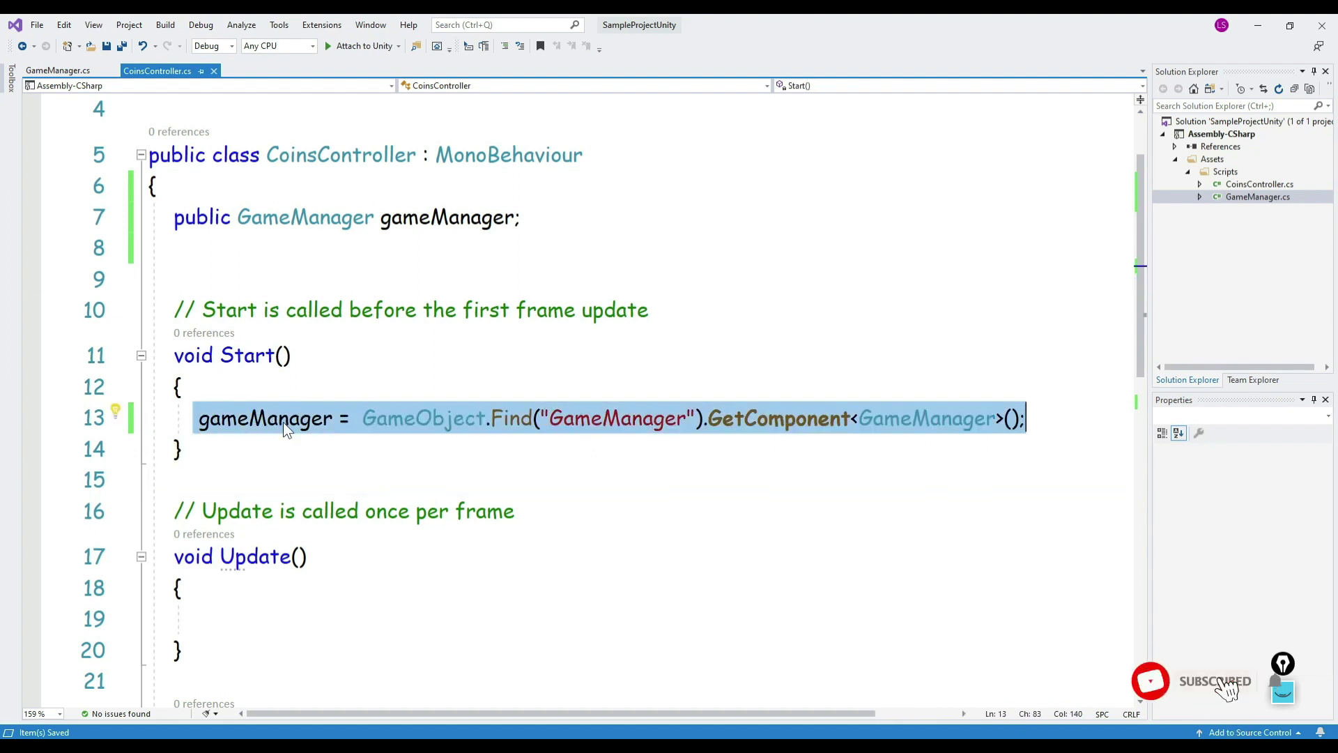
double_click(258, 419)
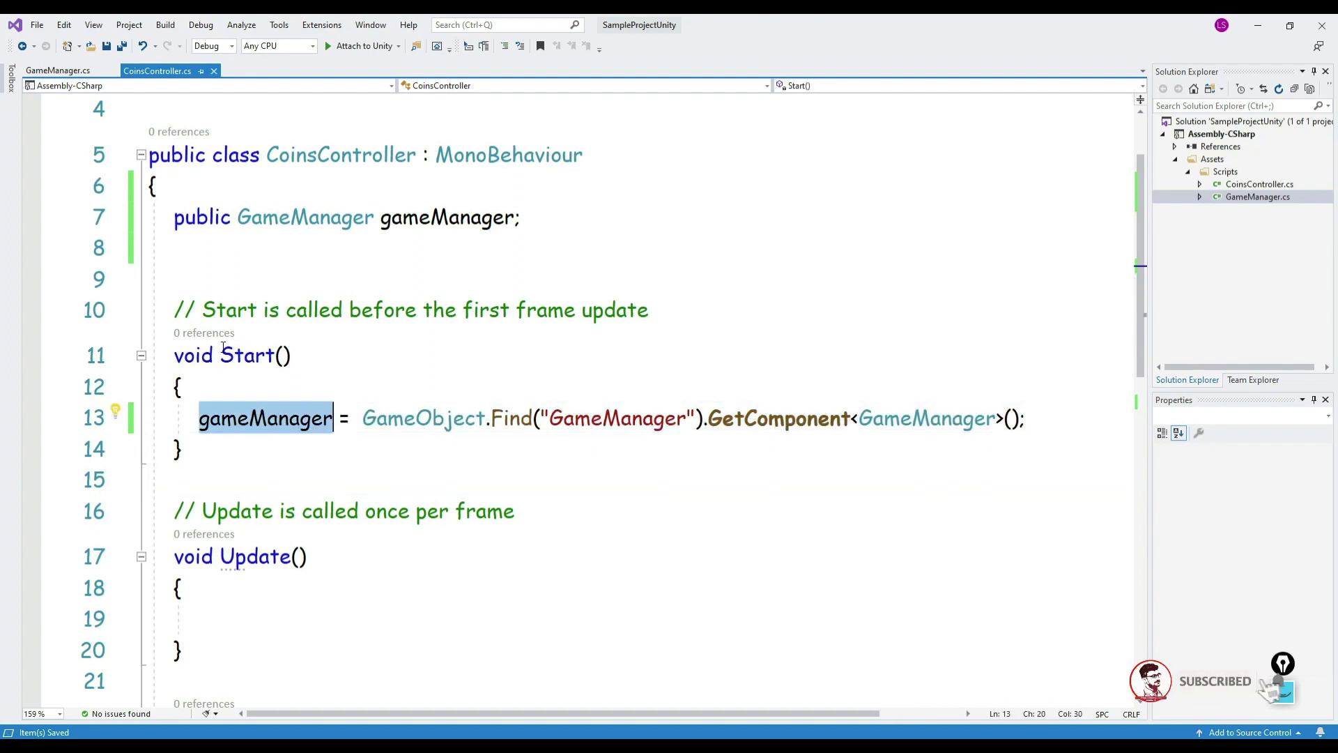
click(67, 70)
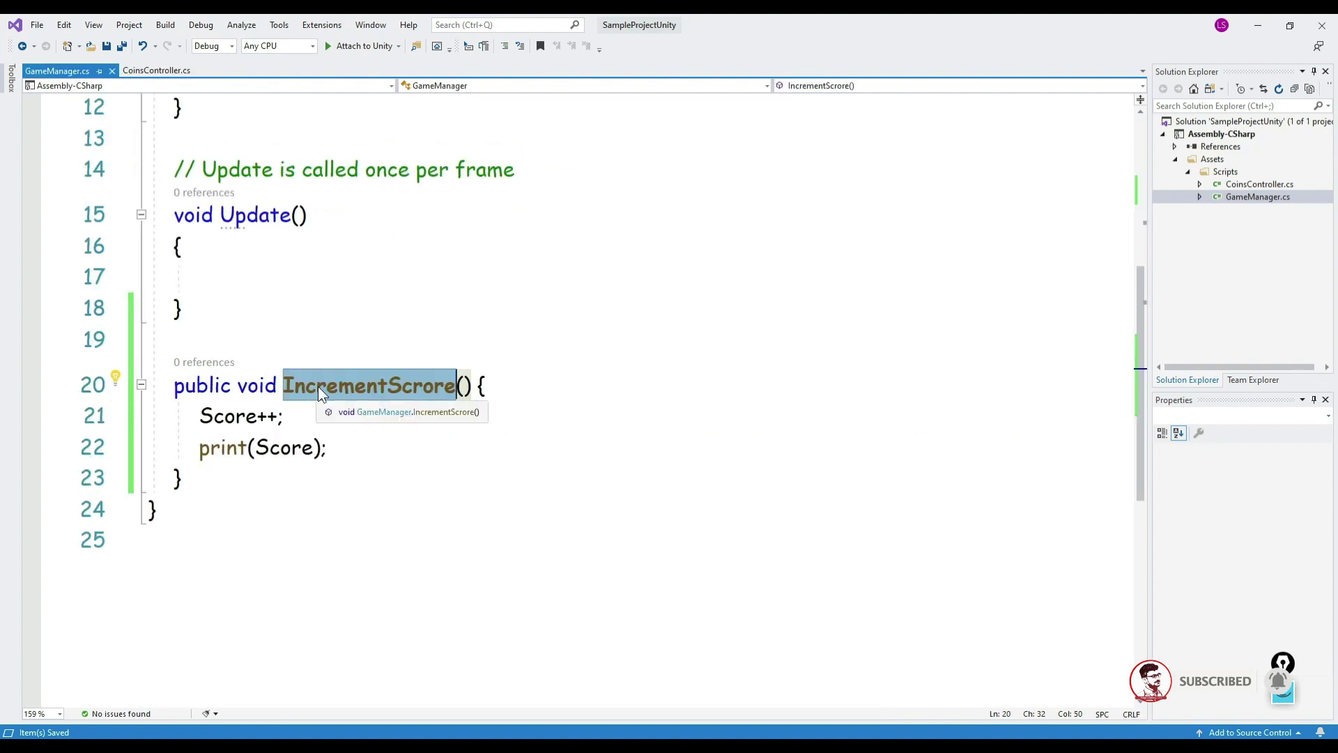
Step: Add gameManager.IncrementScrore(); after Destroy(gameObject) in OnMouseDown and save CoinsController.cs
click(154, 70)
scroll(303, 428, down, 3)
click(274, 426)
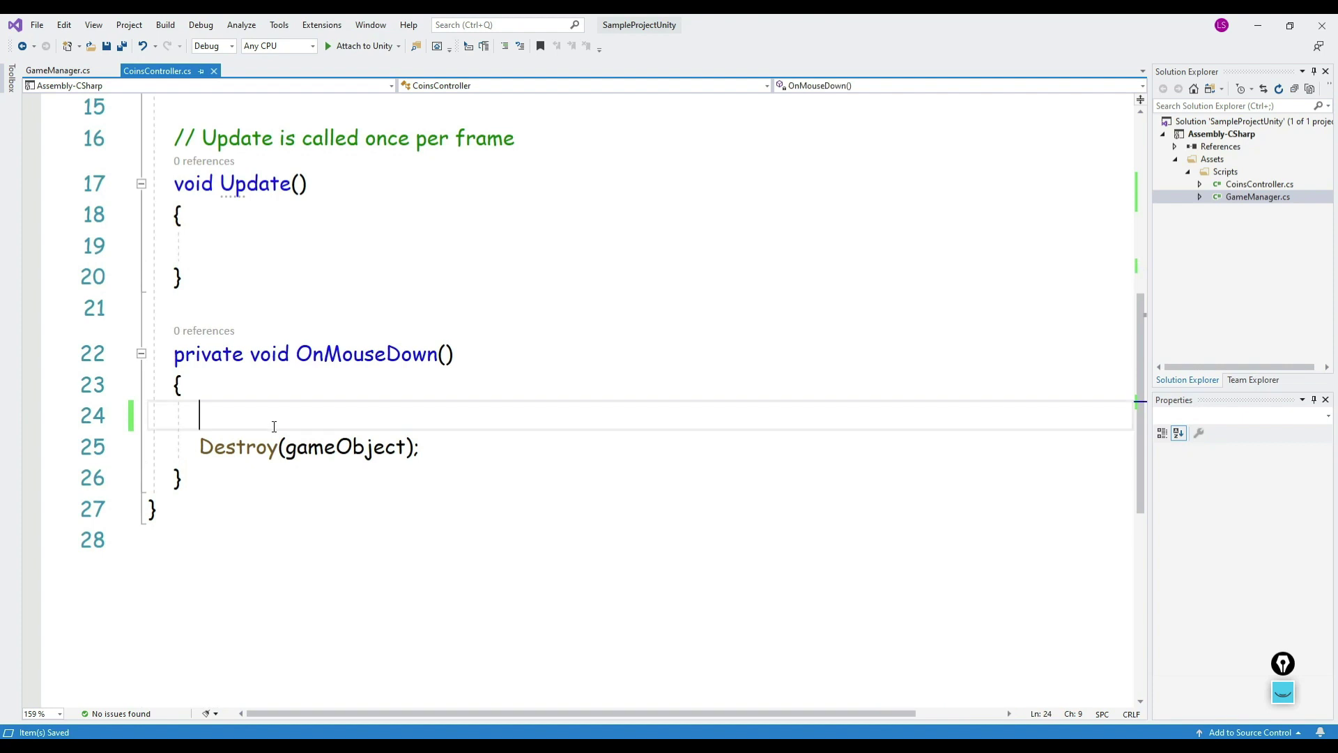
double_click(364, 354)
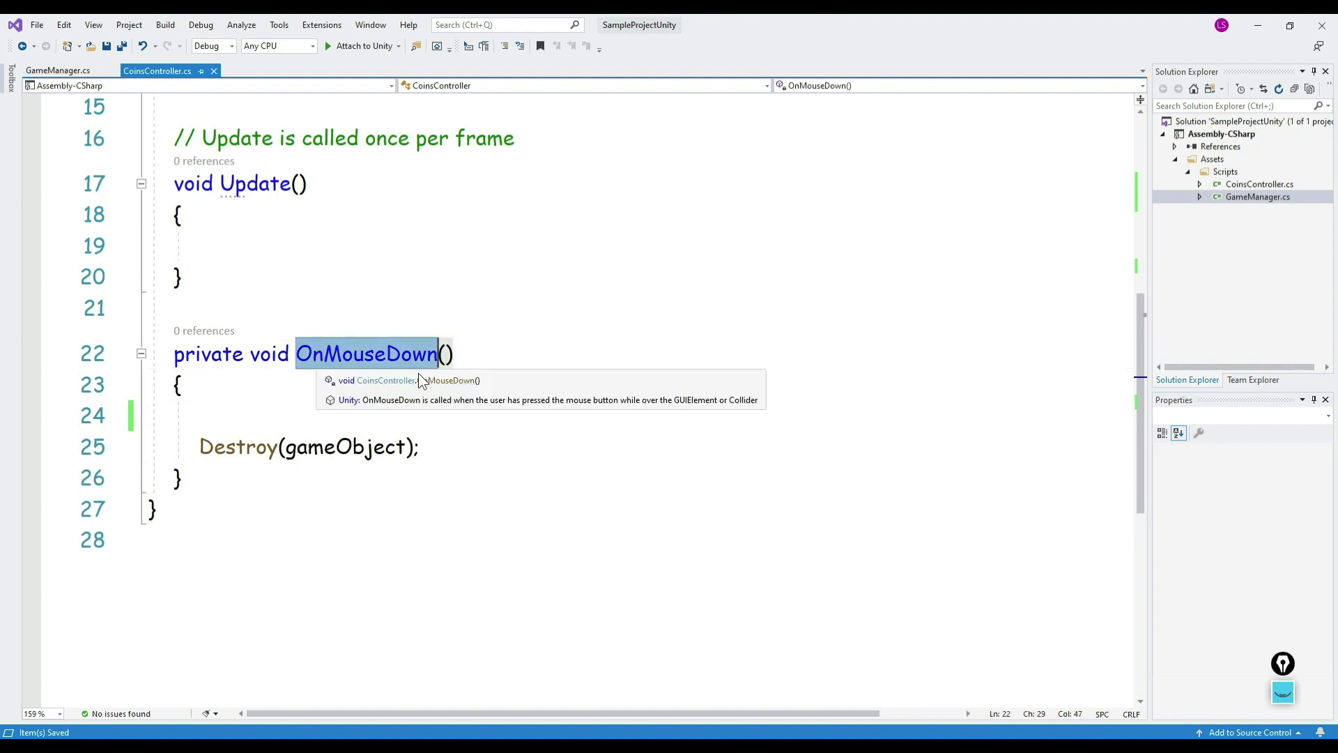
click(421, 446)
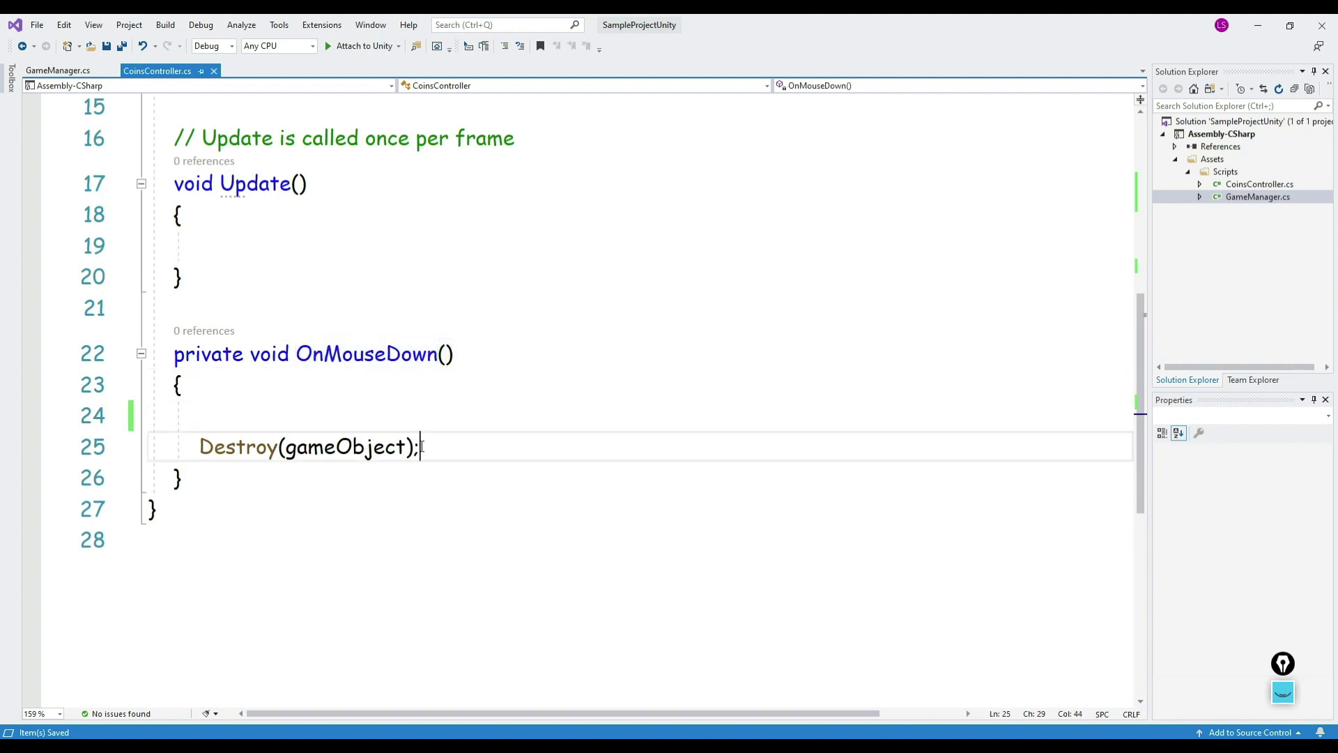
key(Return)
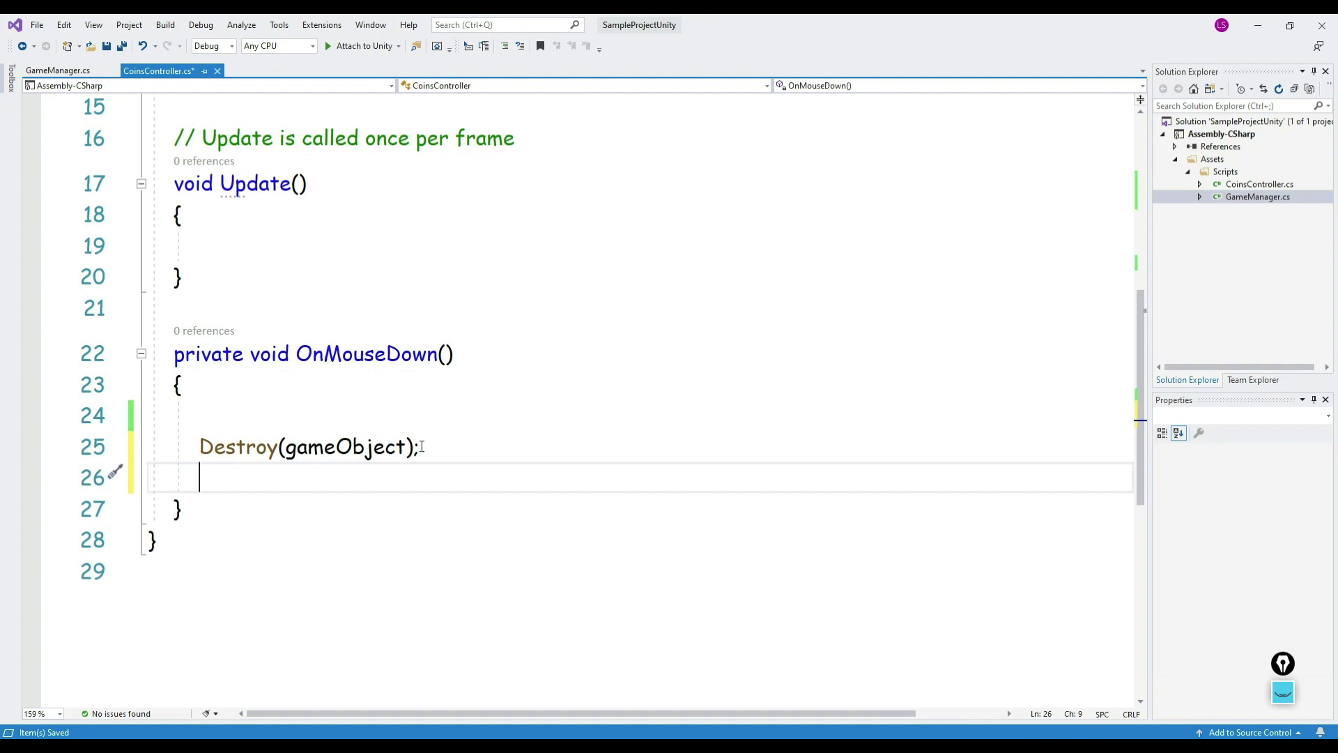
text(gameManager.In)
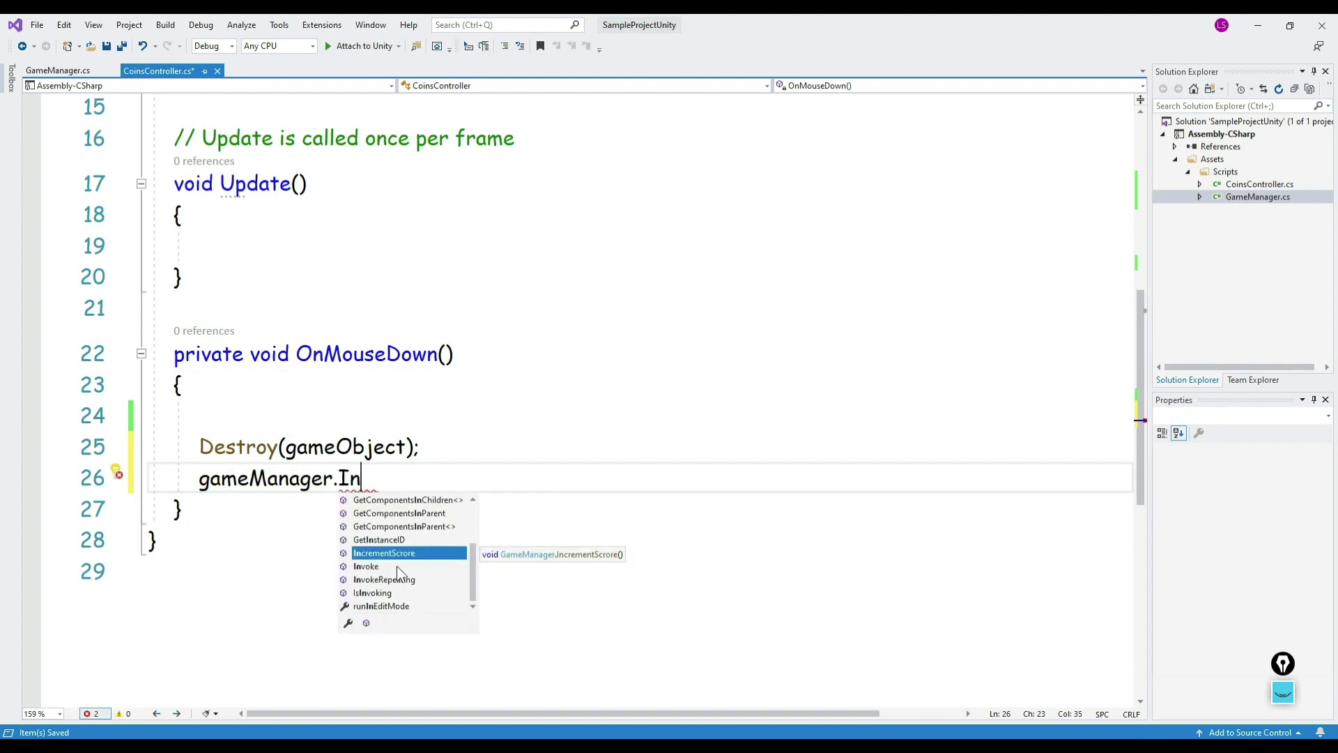
key(Tab)
text(();)
key(ctrl+s)
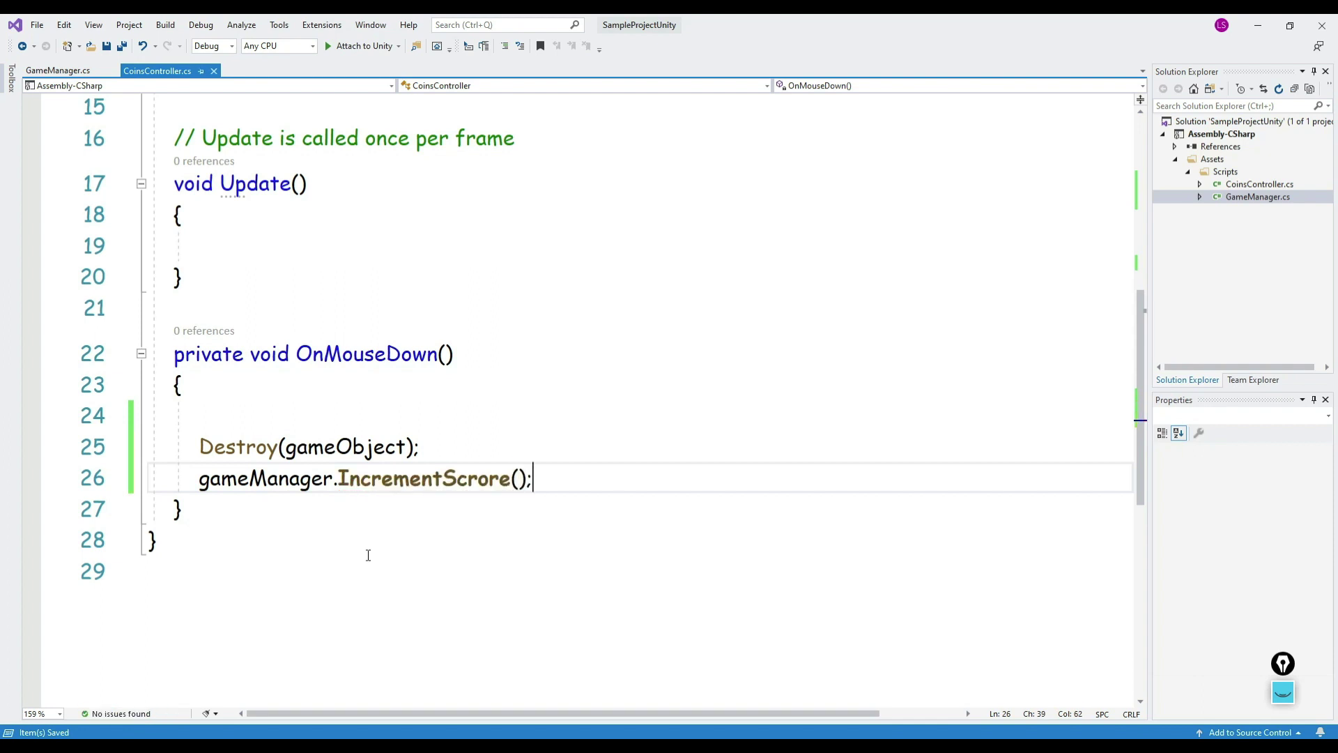
Step: Review the new IncrementScrore call, then save the GameManager script too
mouse_move(532, 479)
mouse_down()
mouse_move(193, 446)
mouse_move(556, 483)
mouse_up()
click(269, 512)
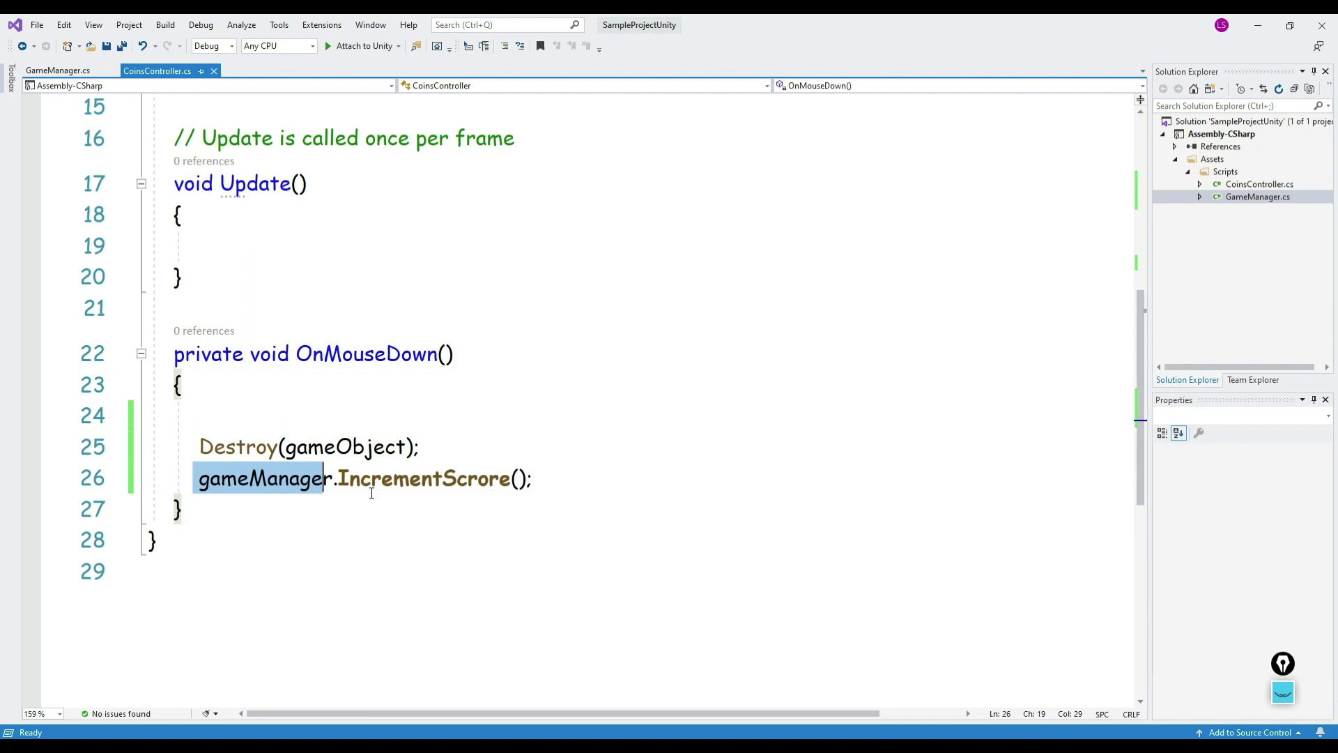
double_click(438, 474)
click(557, 491)
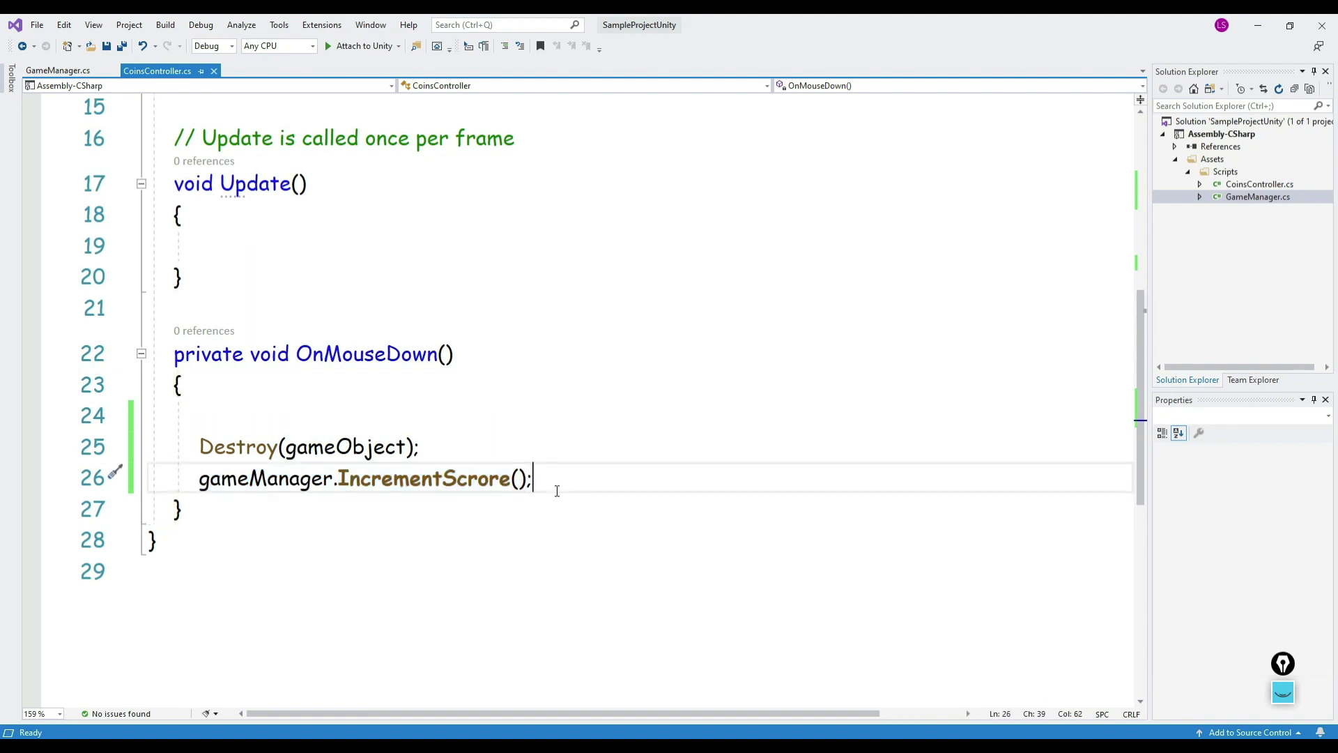
click(72, 70)
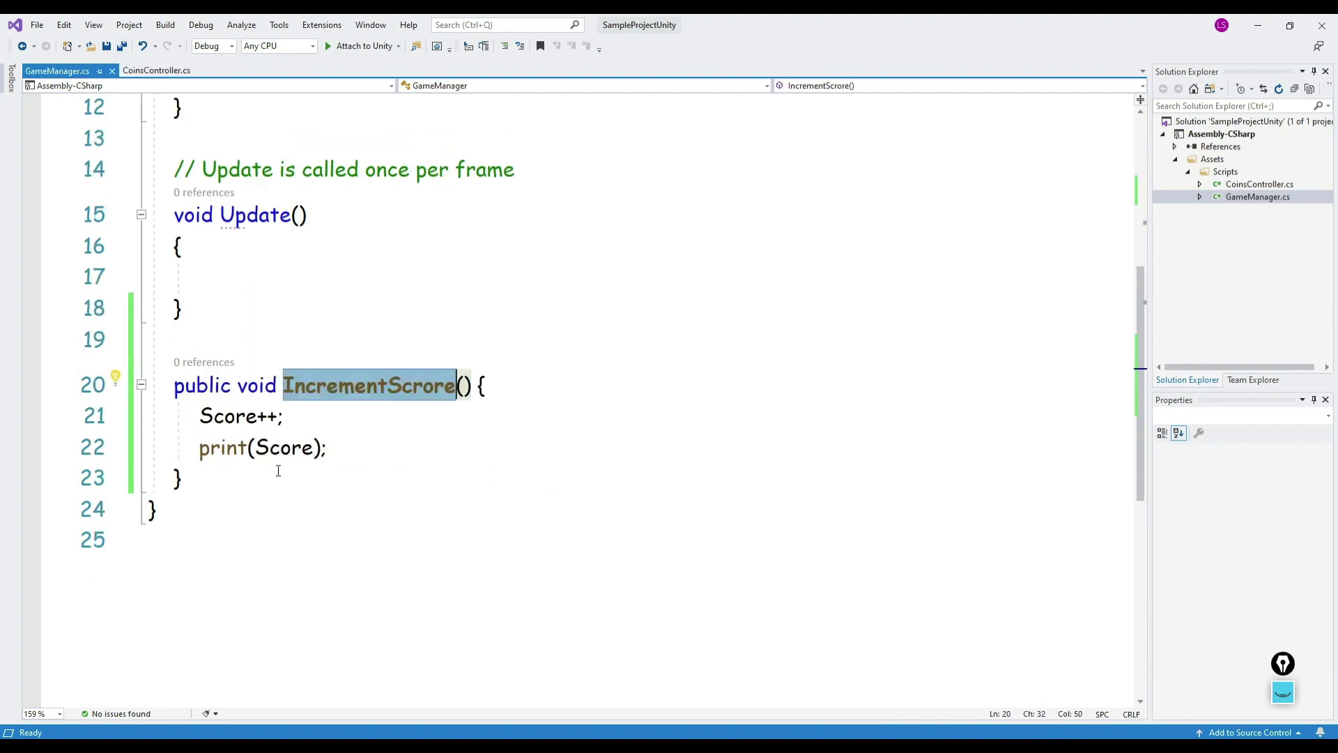
drag(201, 446, 358, 456)
click(359, 457)
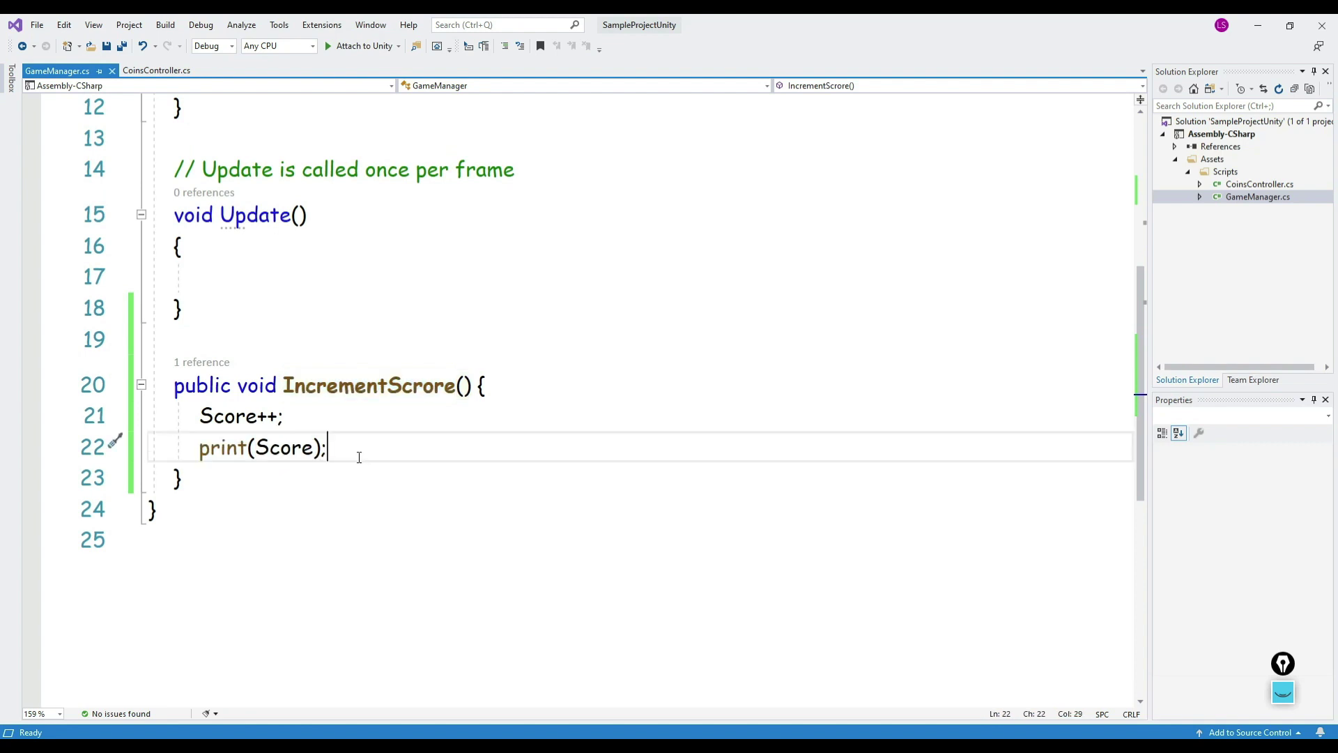
key(ctrl+s)
click(147, 71)
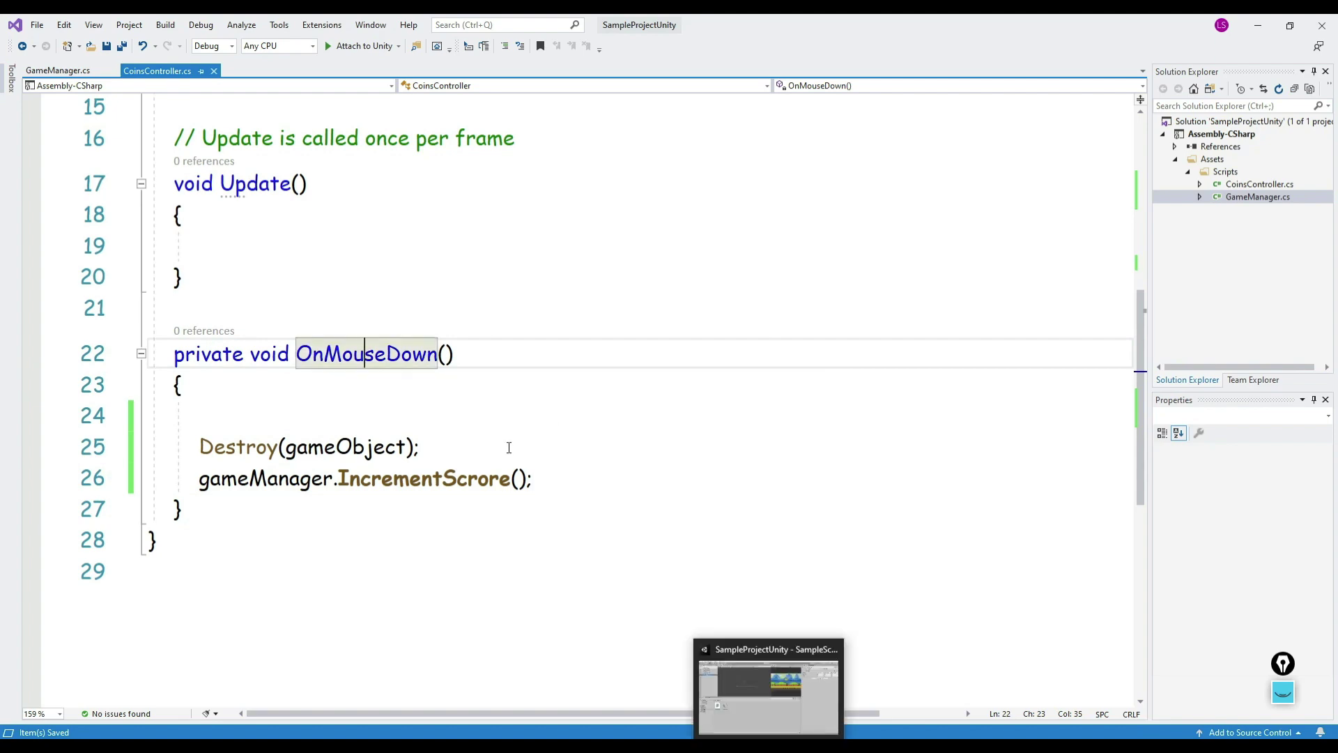
Step: Review the gameManager field declaration at the top of CoinsController.cs, then go back to Unity
scroll(412, 296, up, 3)
scroll(413, 296, up, 2)
click(412, 297)
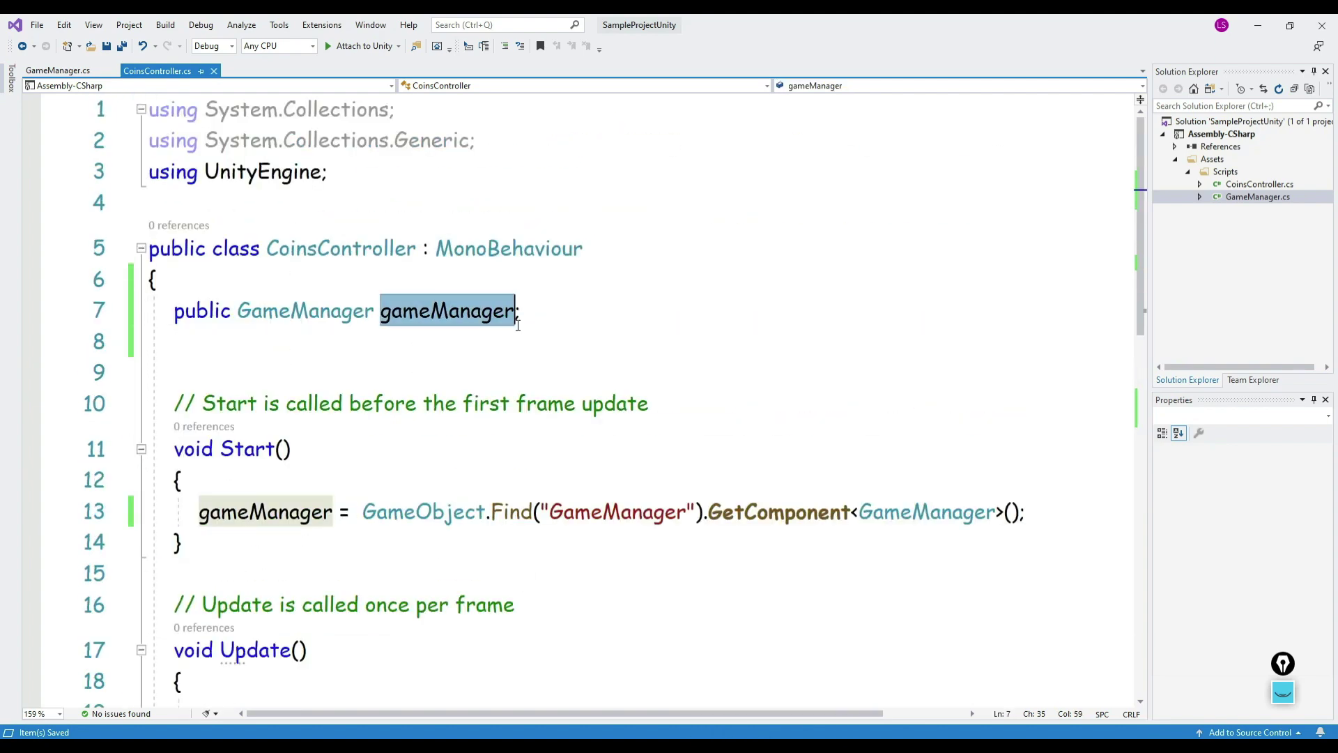
drag(521, 307, 188, 315)
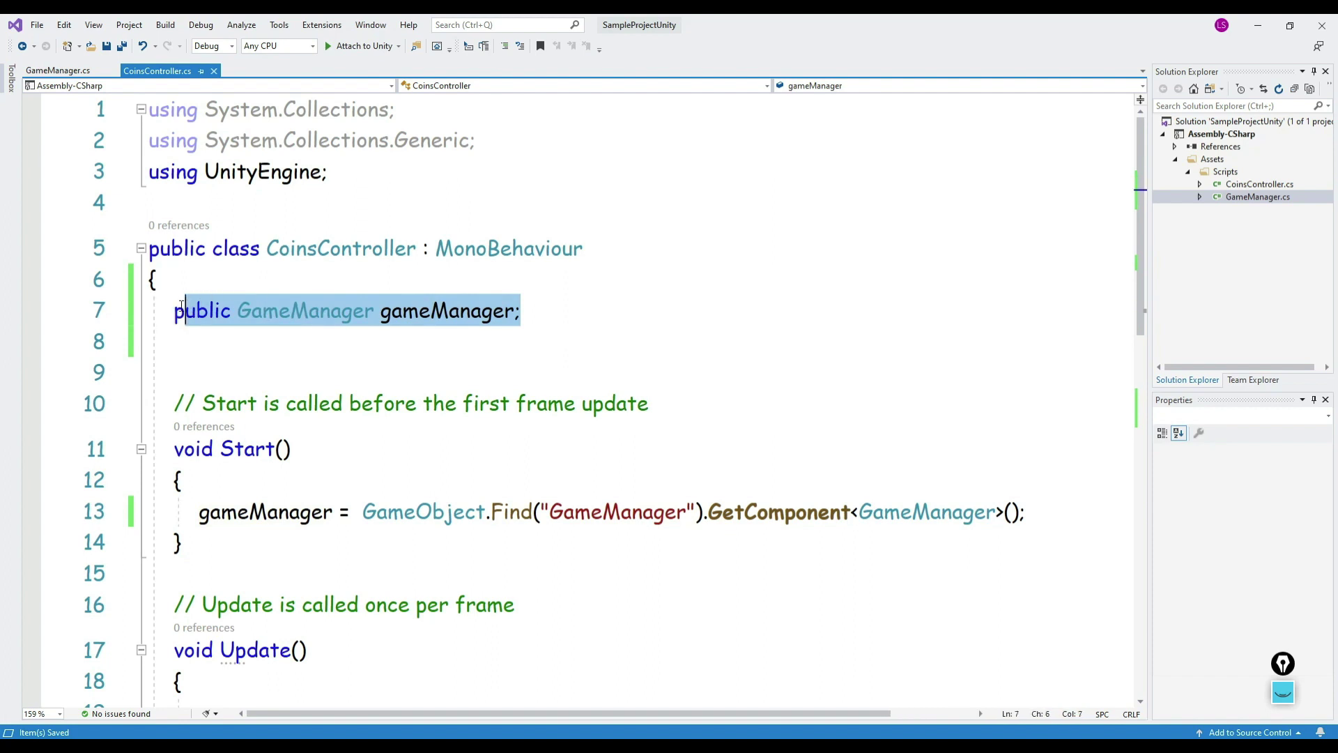
click(188, 315)
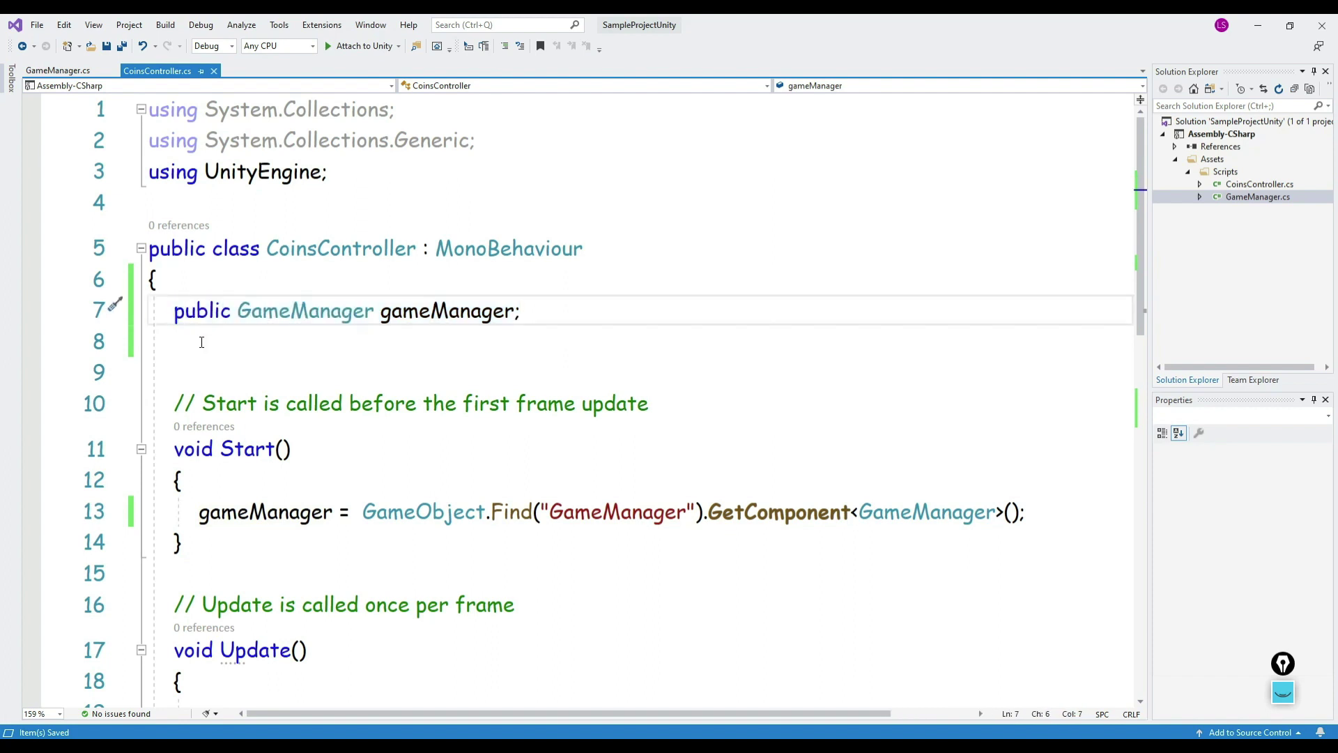
double_click(310, 252)
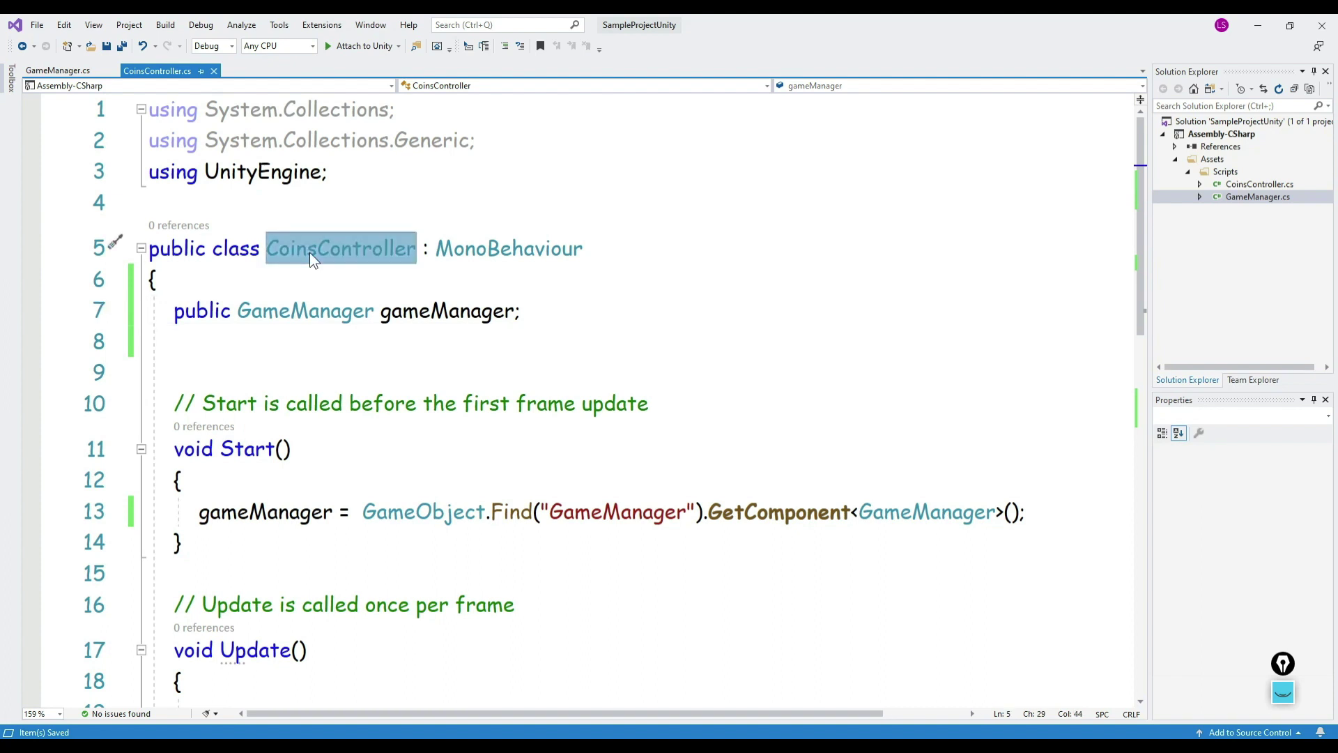
click(404, 328)
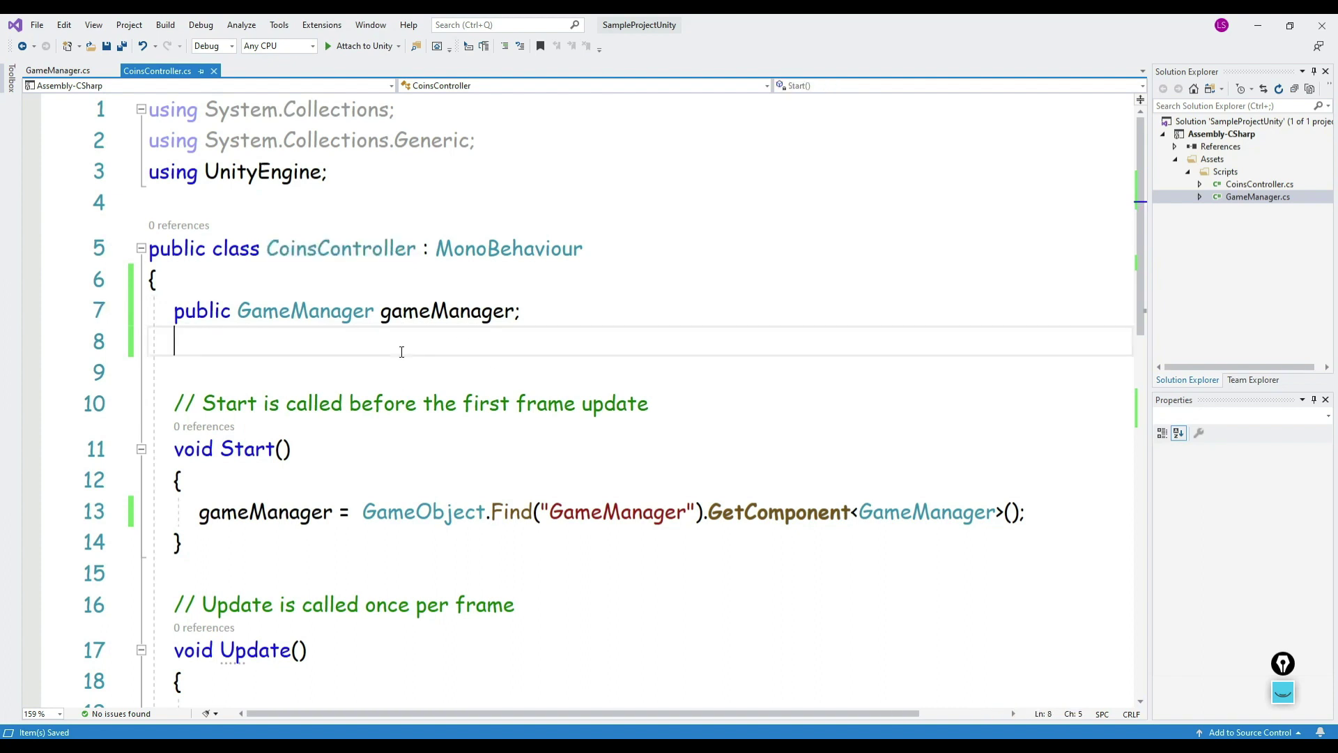
key(alt+Tab)
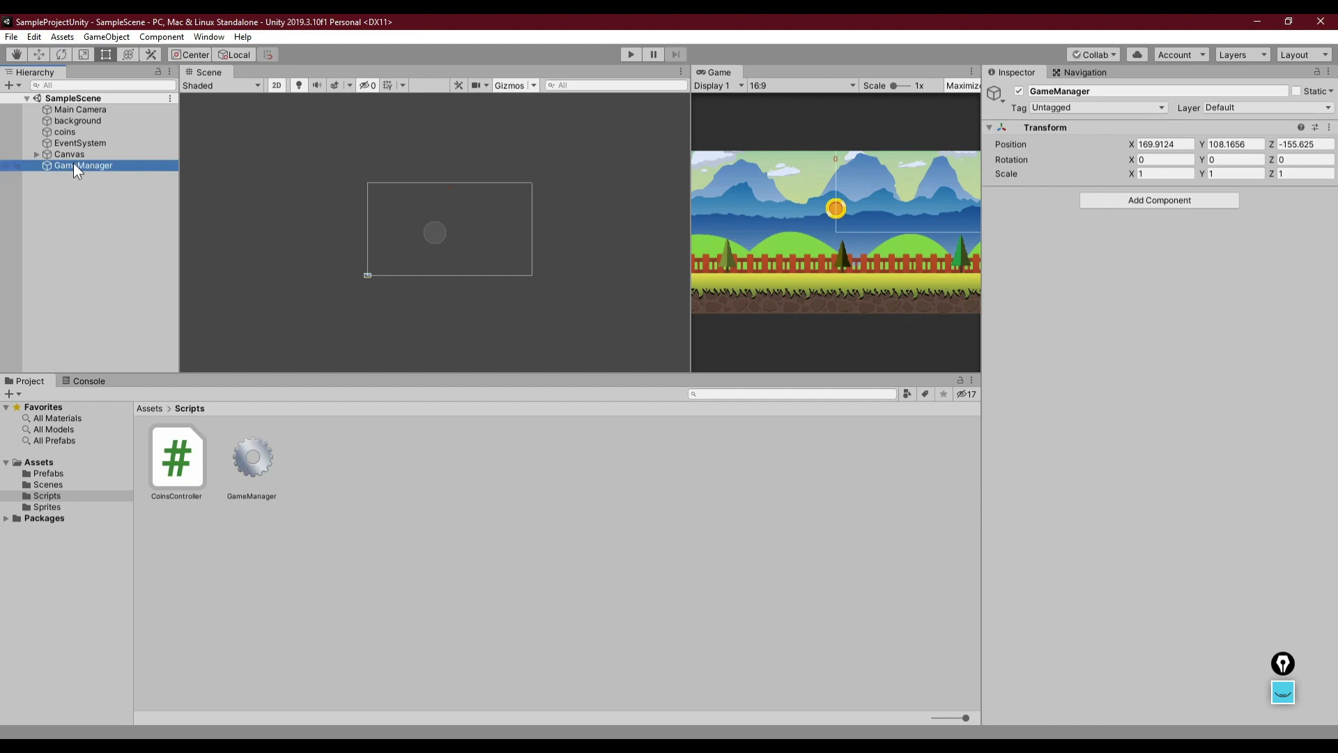
Step: Drag the GameManager script from Project onto the GameManager object's Inspector and save the scene
click(93, 181)
click(92, 168)
click(257, 459)
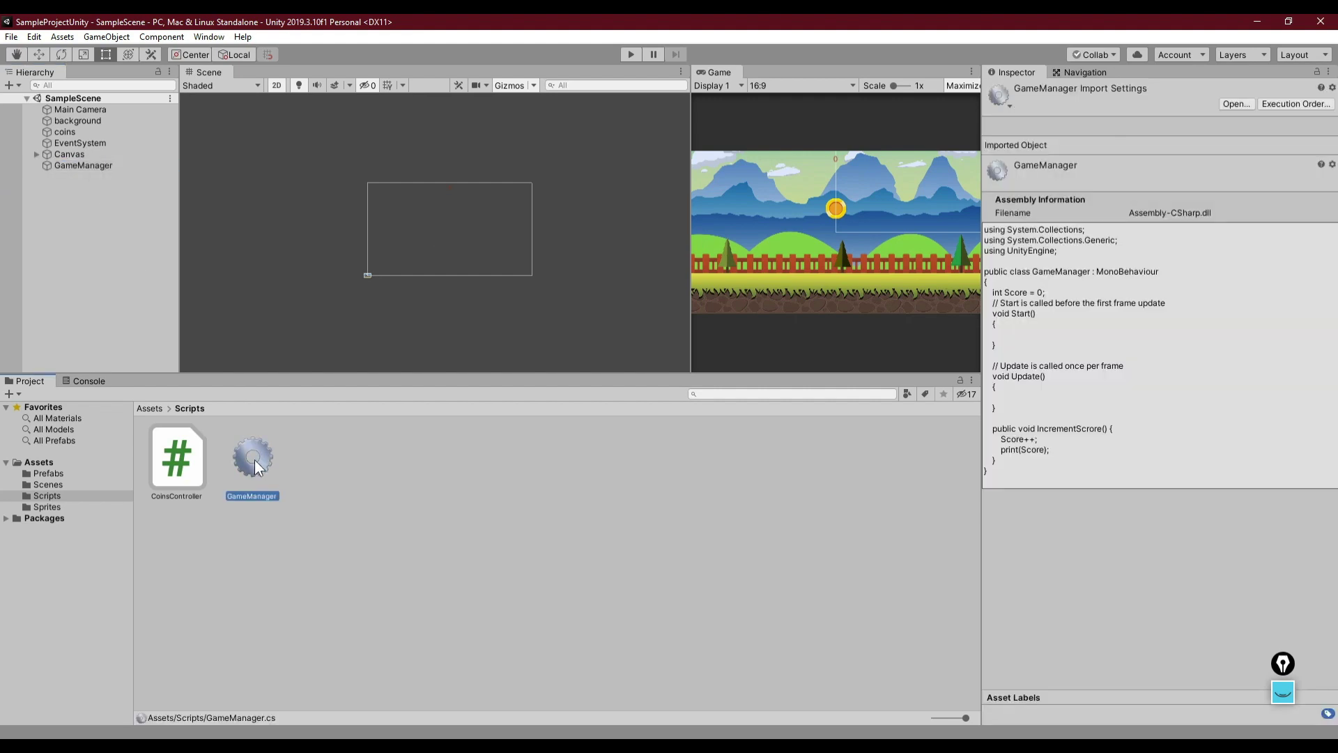
click(74, 167)
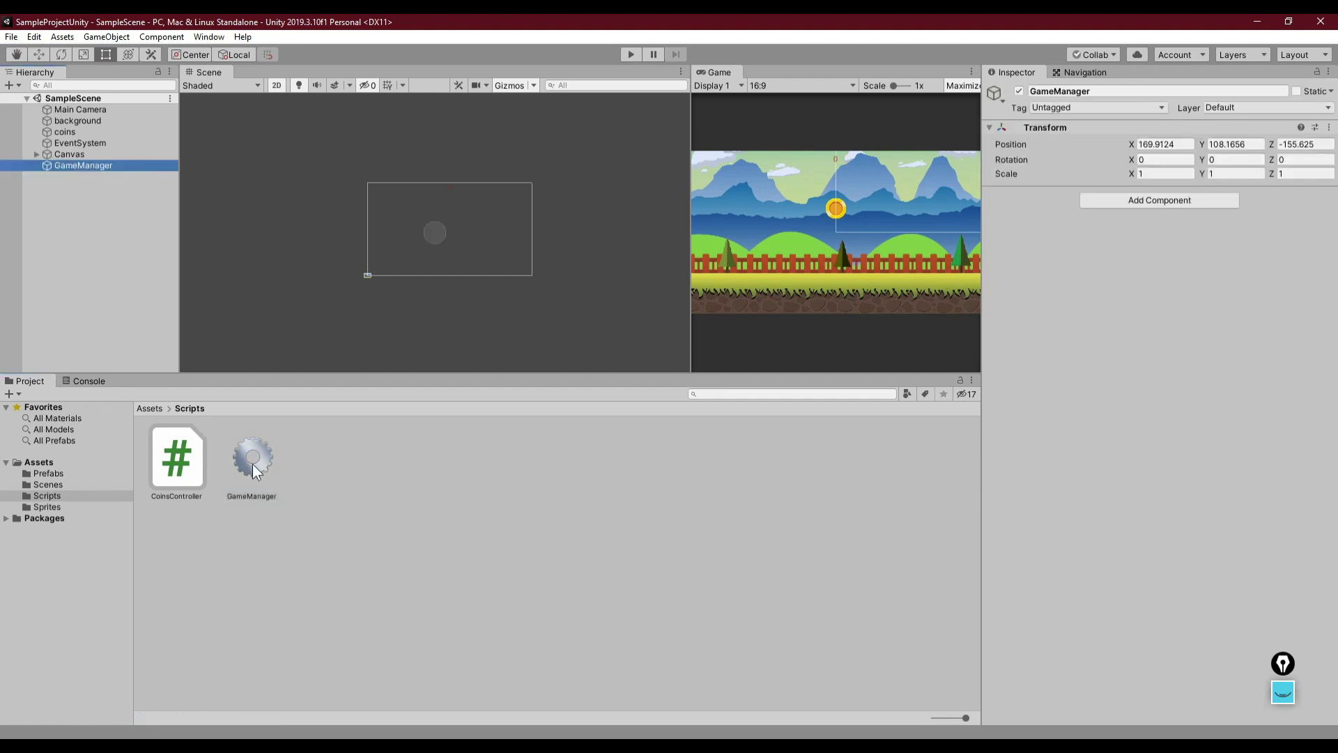
drag(252, 463, 1061, 346)
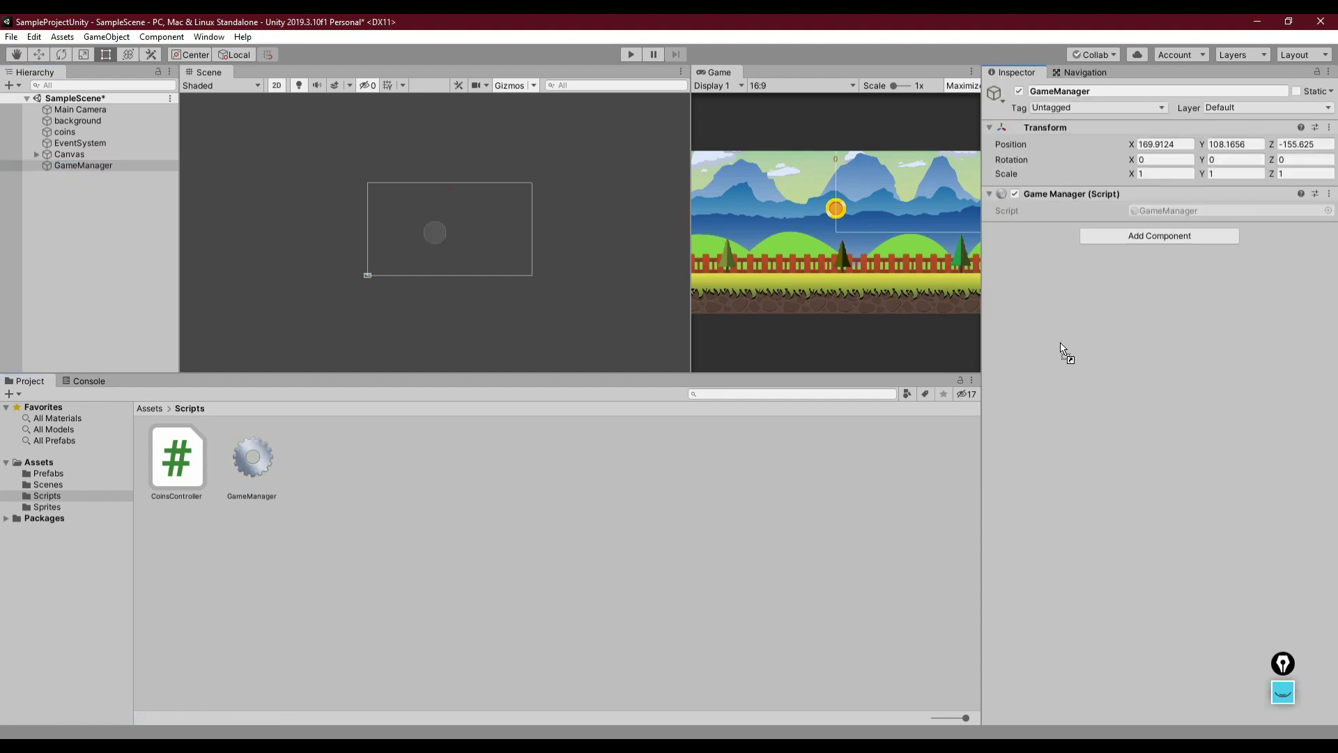
key(ctrl+s)
click(65, 131)
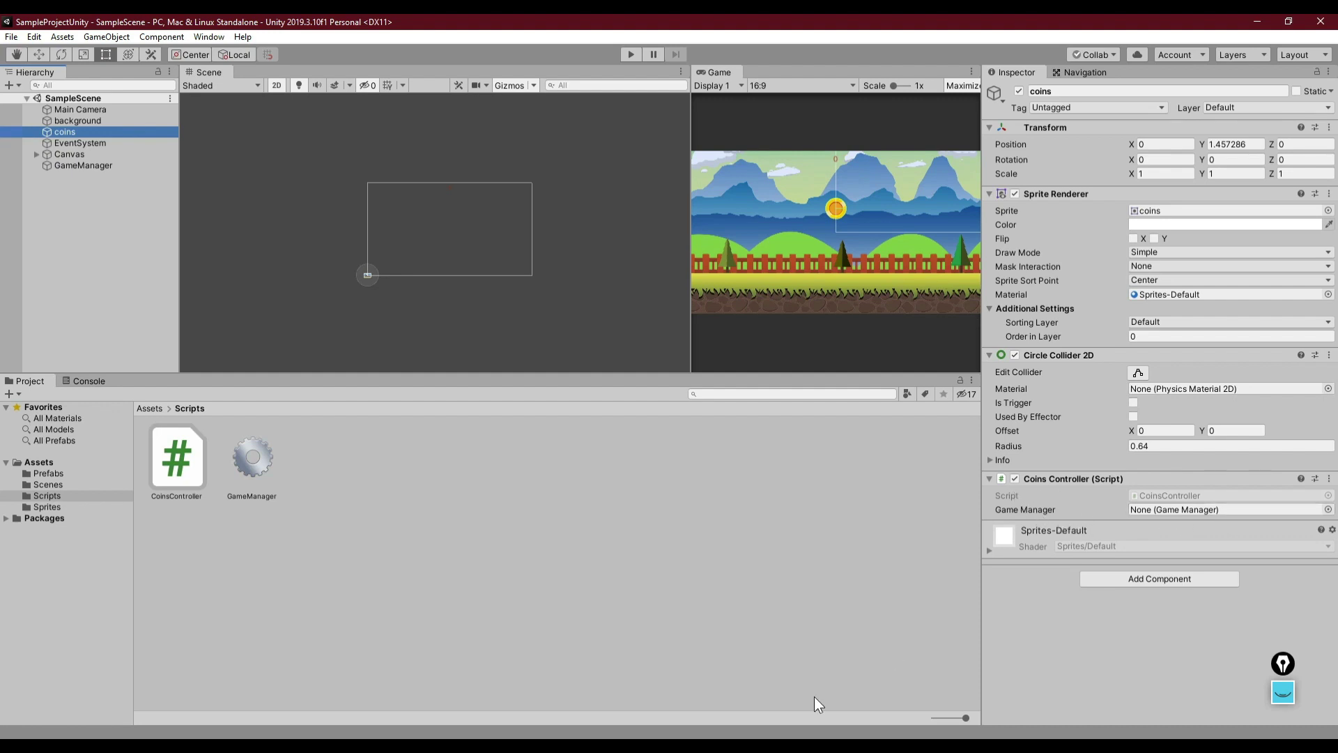
key(alt+Tab)
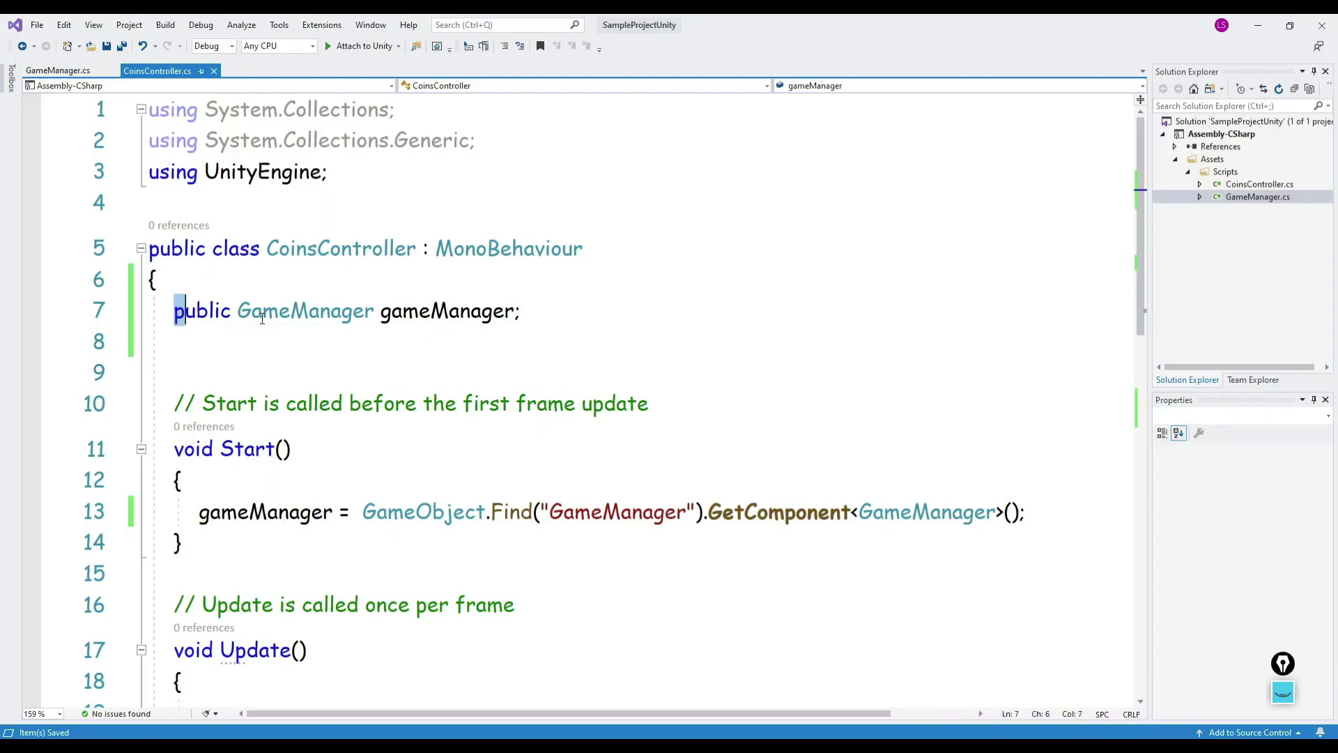
Step: Declare public int PreScore = 0; below the gameManager field in CoinsController.cs and save
triple_click(182, 310)
click(528, 312)
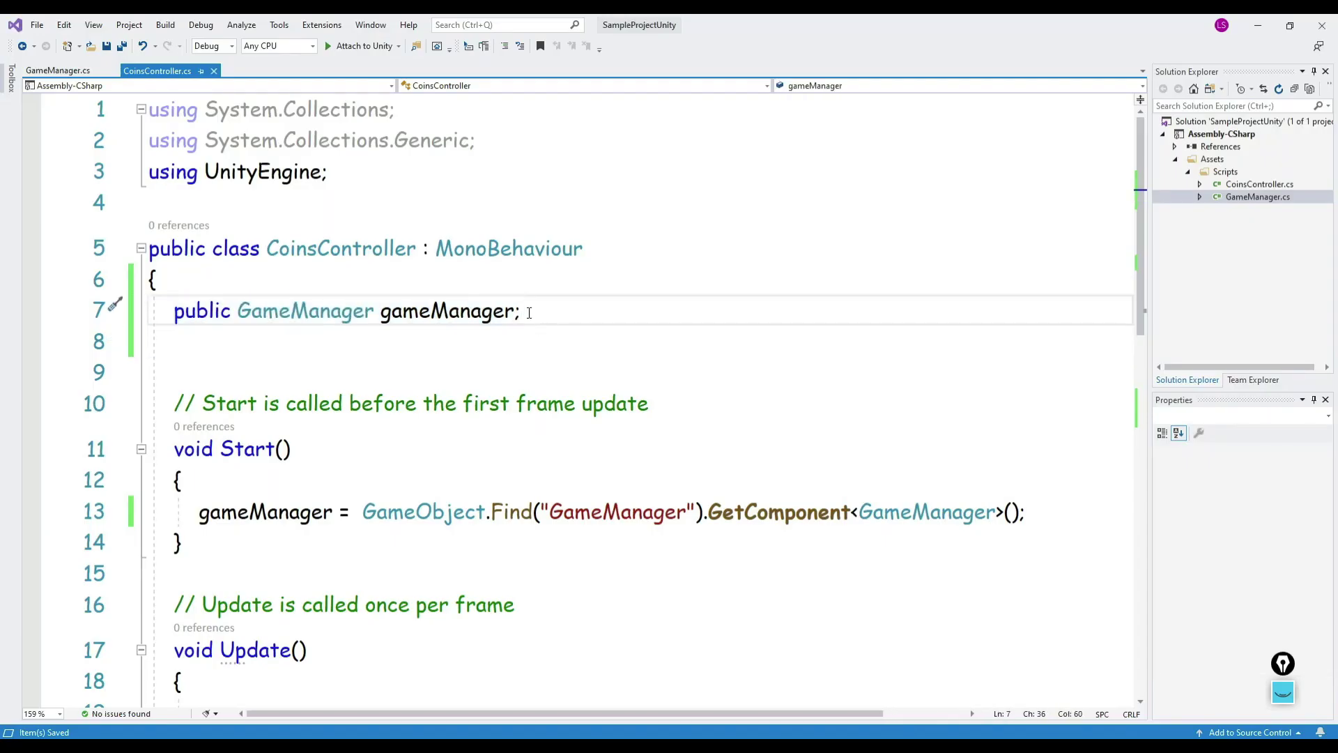
key(Return)
text(public int PreScore = 0)
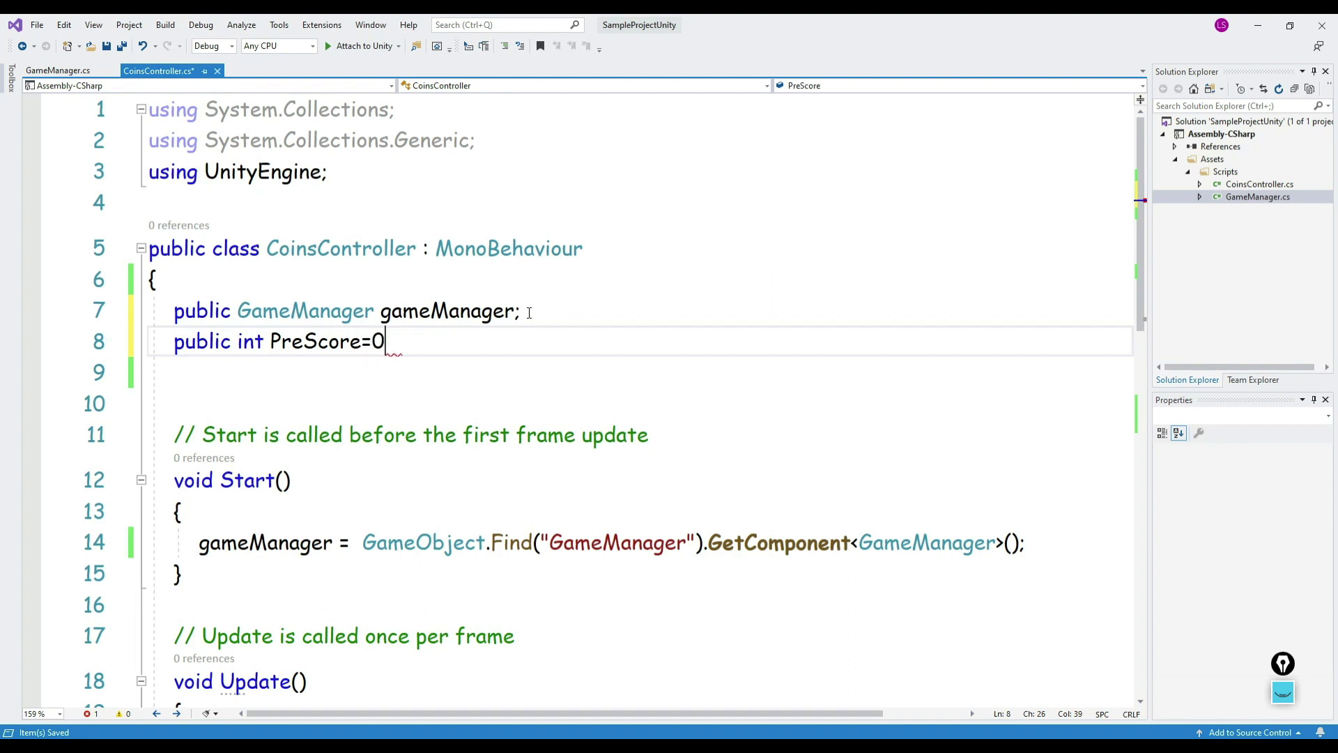
text(;)
key(ctrl+s)
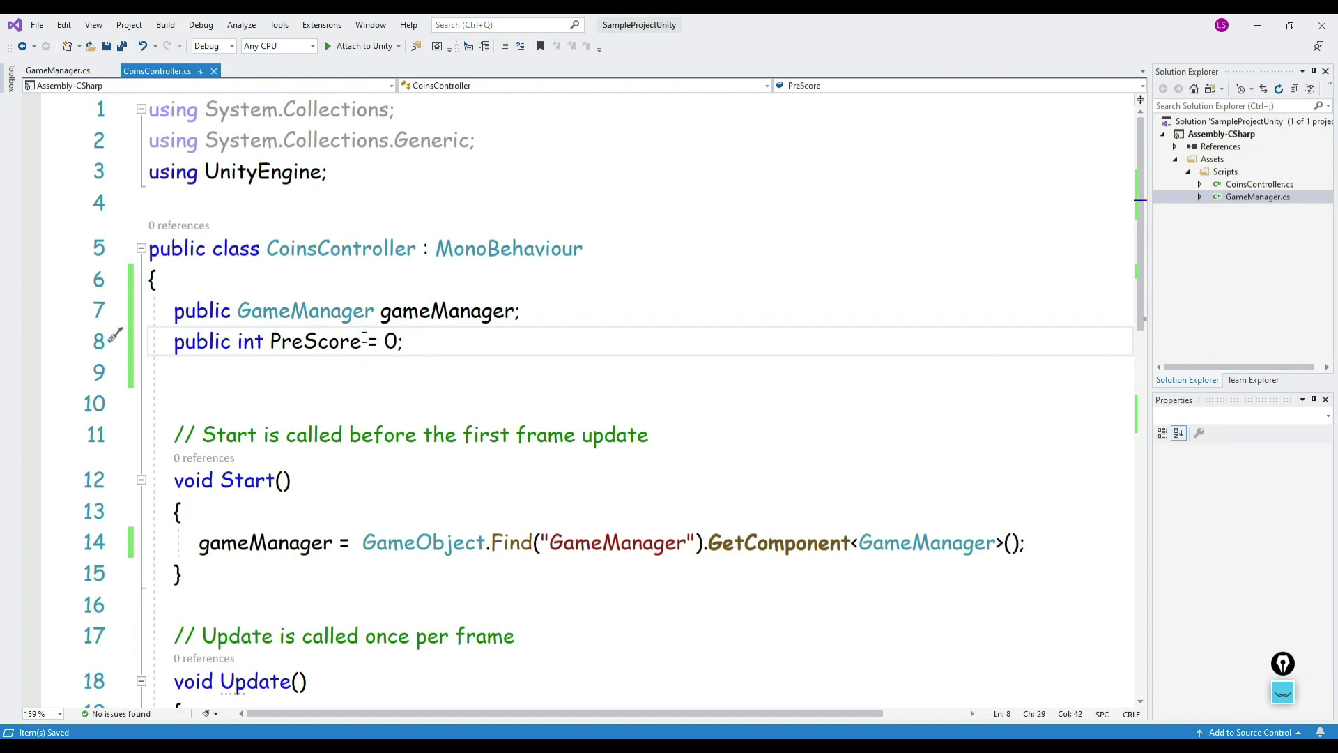
click(708, 487)
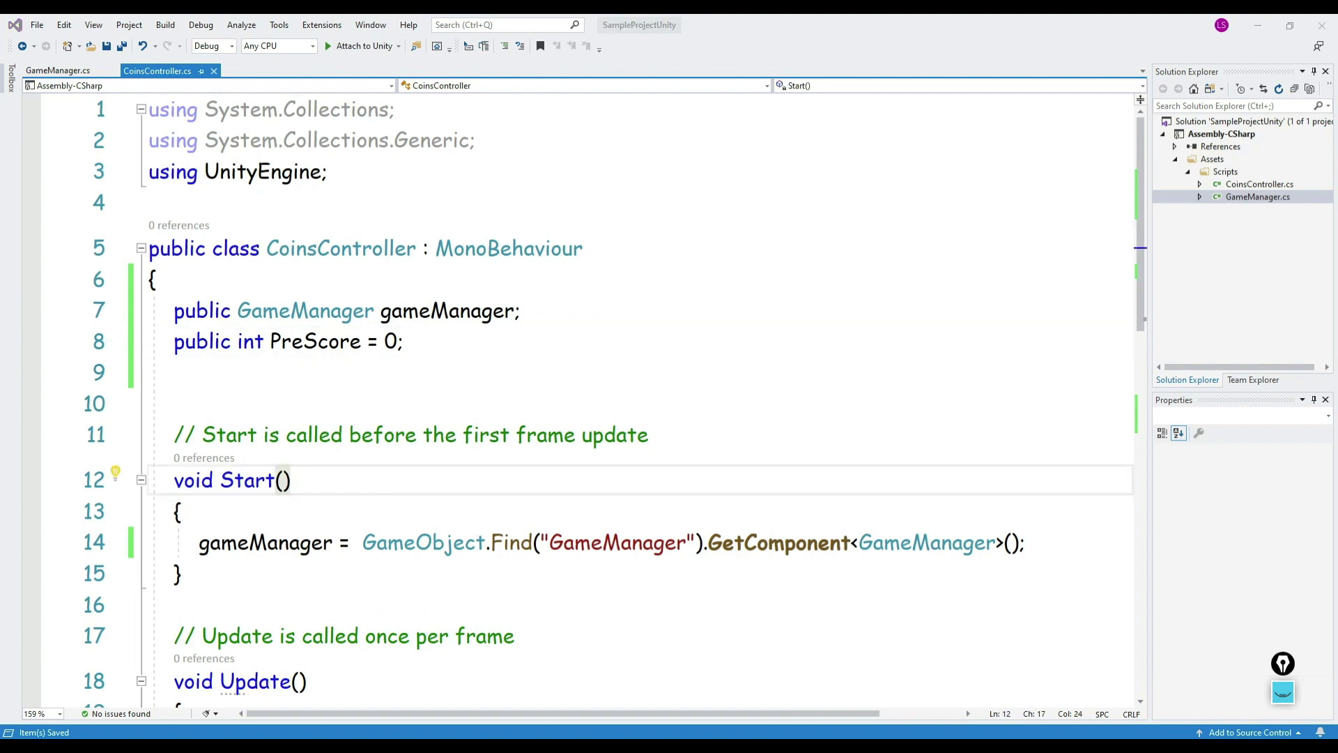
click(791, 306)
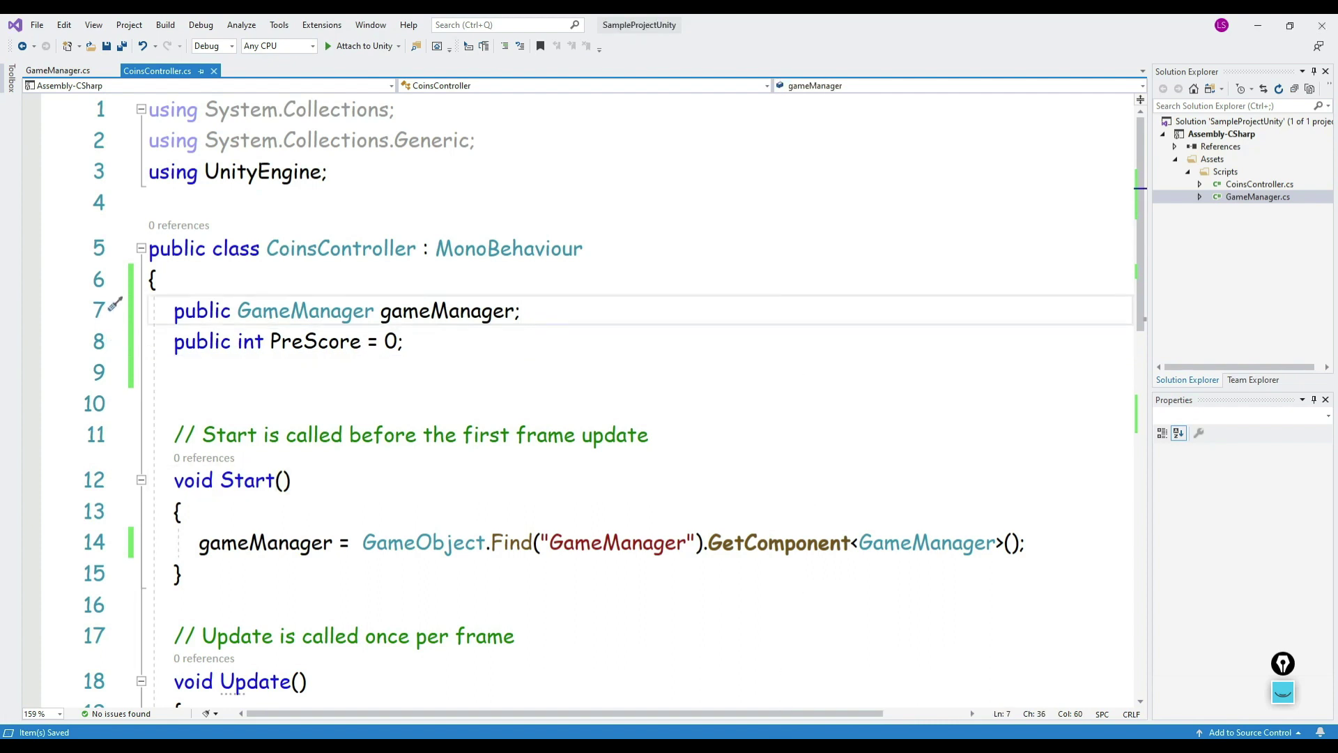
key(alt+Tab)
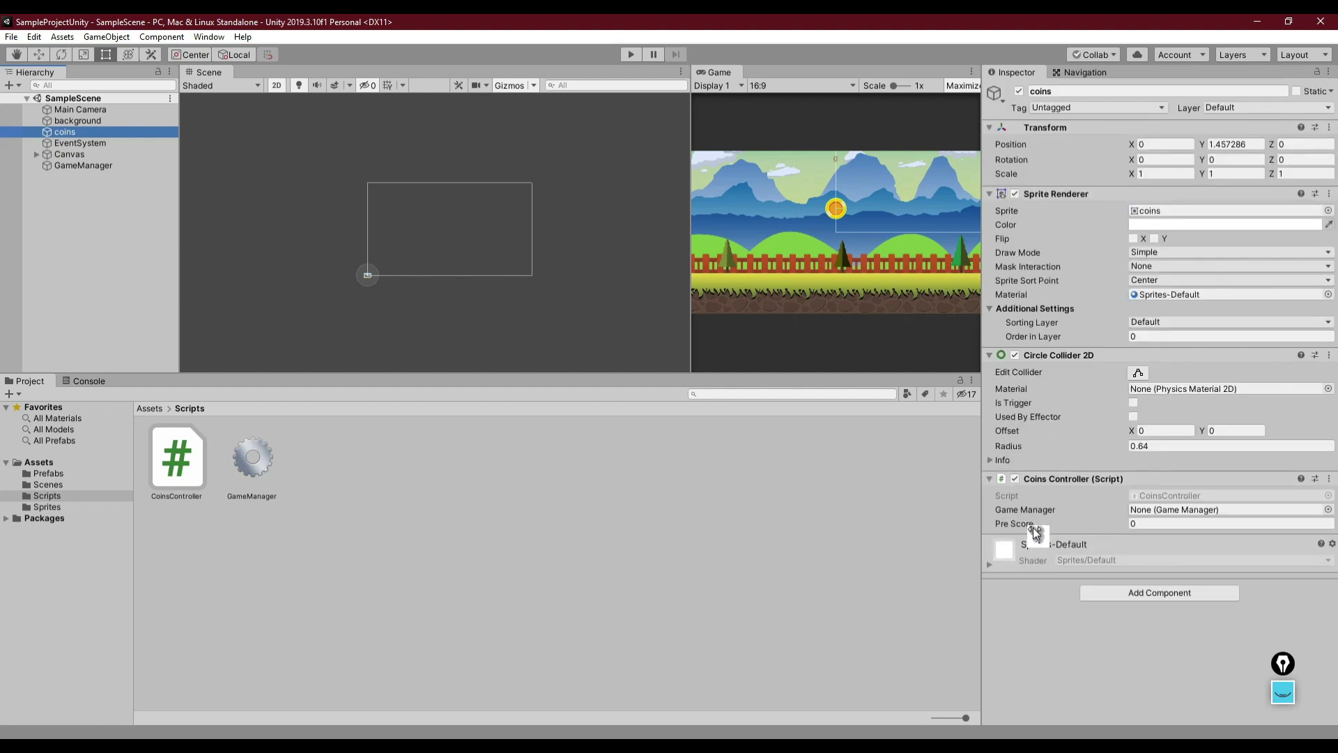
Step: Edit the coin's Pre Score field in the Inspector, leave it at 0, and save the scene
click(1134, 524)
text(7)
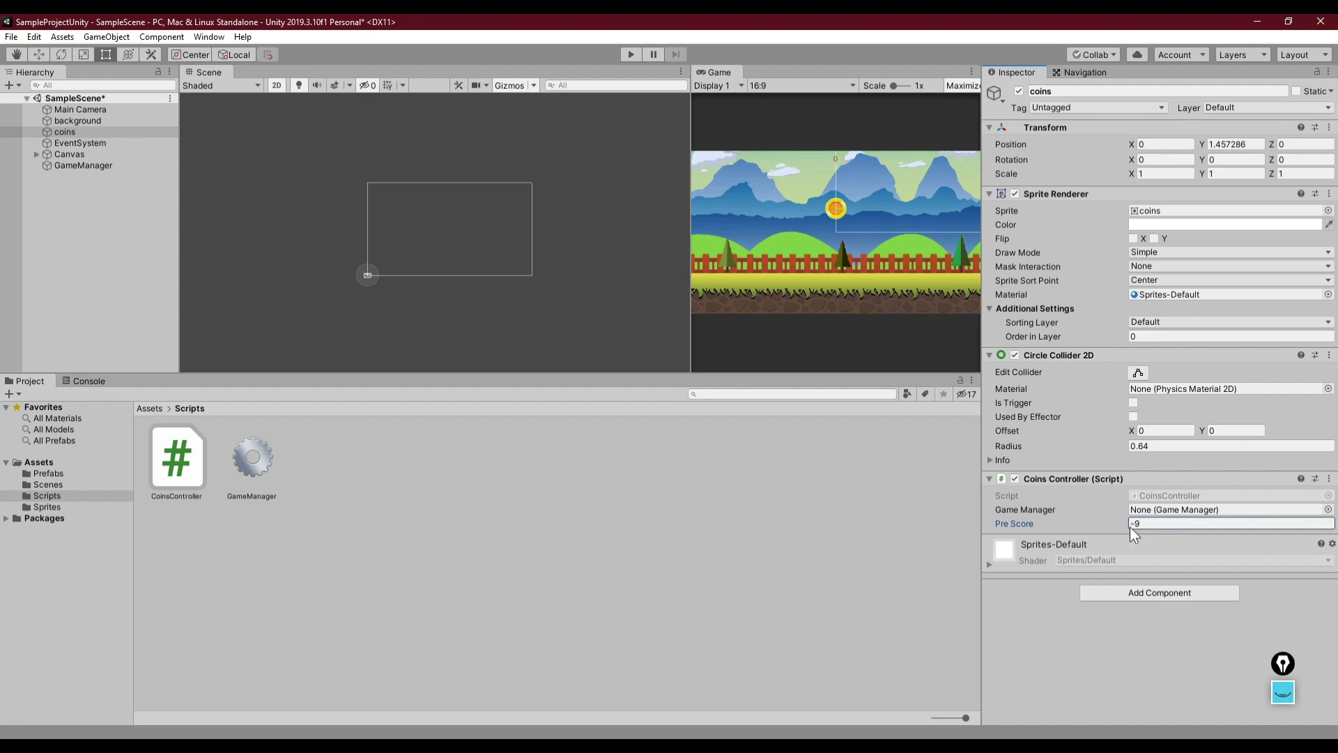
text(8)
click(1149, 542)
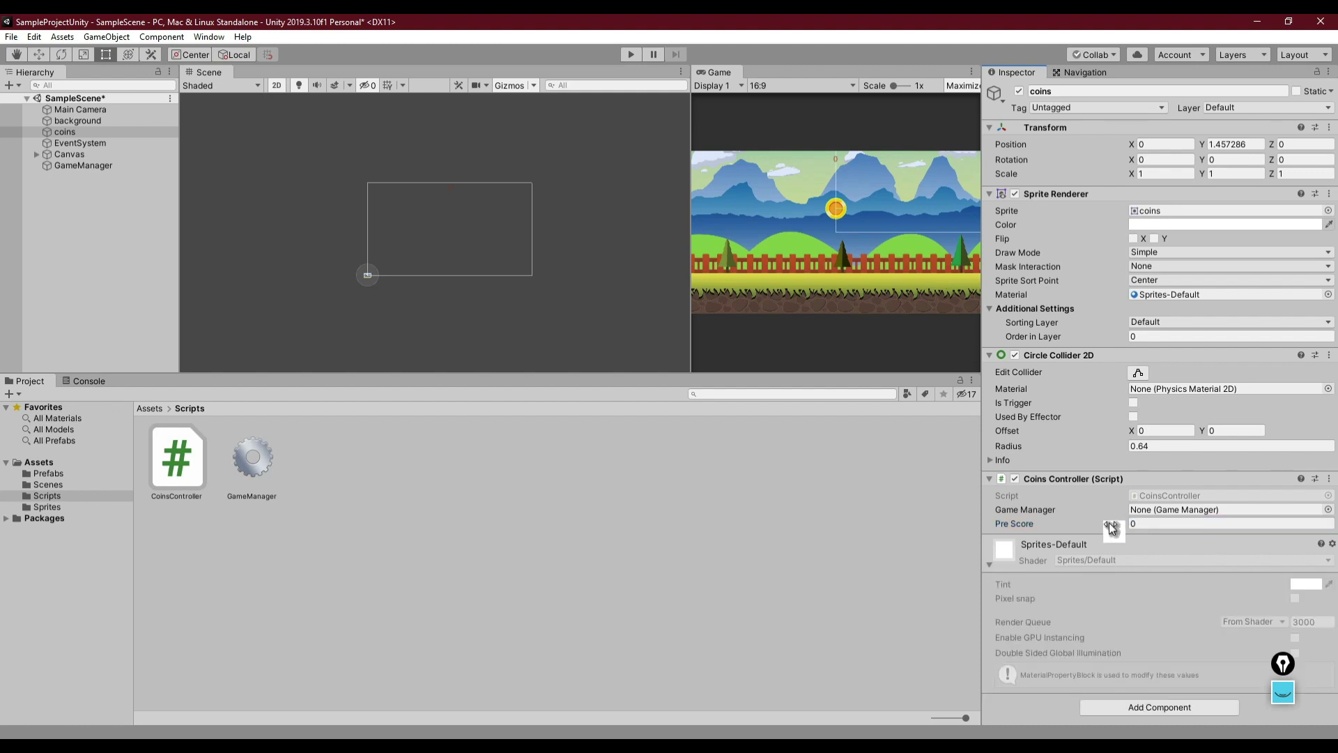
click(1111, 527)
key(ctrl+s)
Step: Delete the public int PreScore = 0; line from CoinsController.cs and minimize Visual Studio
click(829, 746)
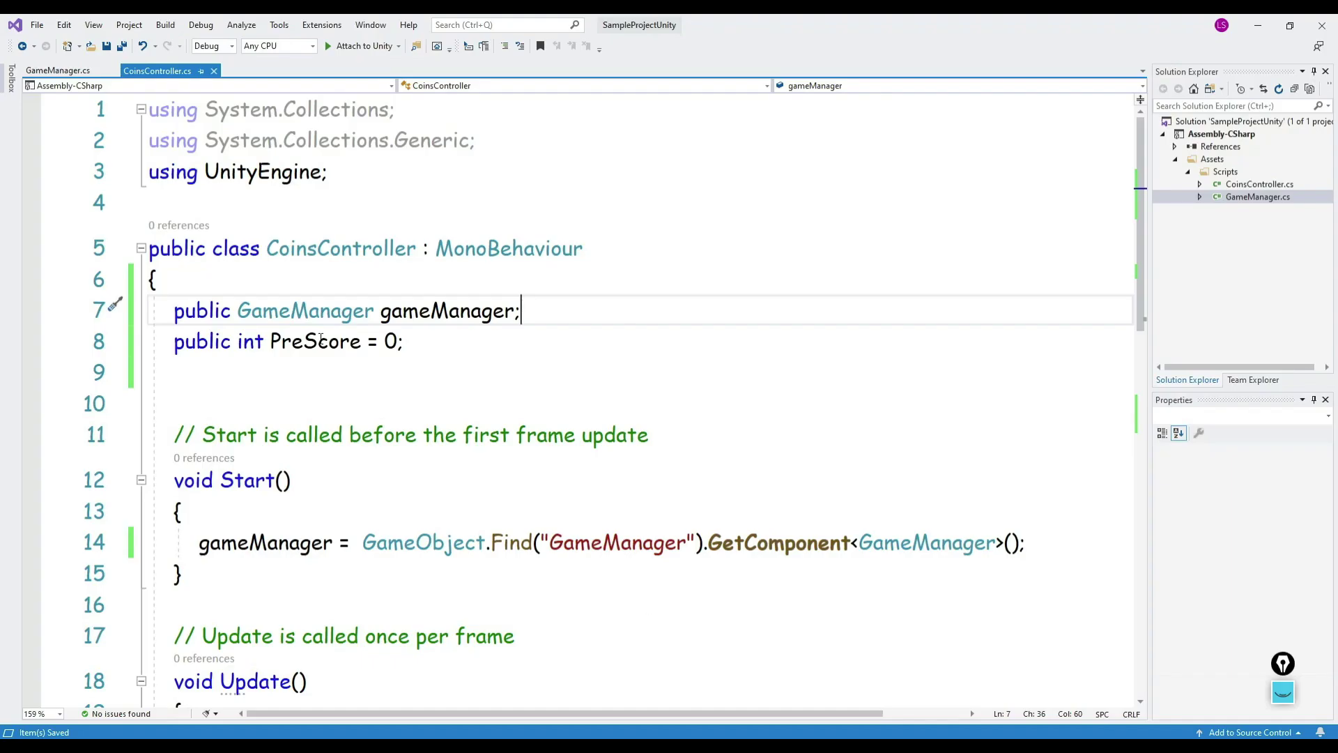
click(175, 341)
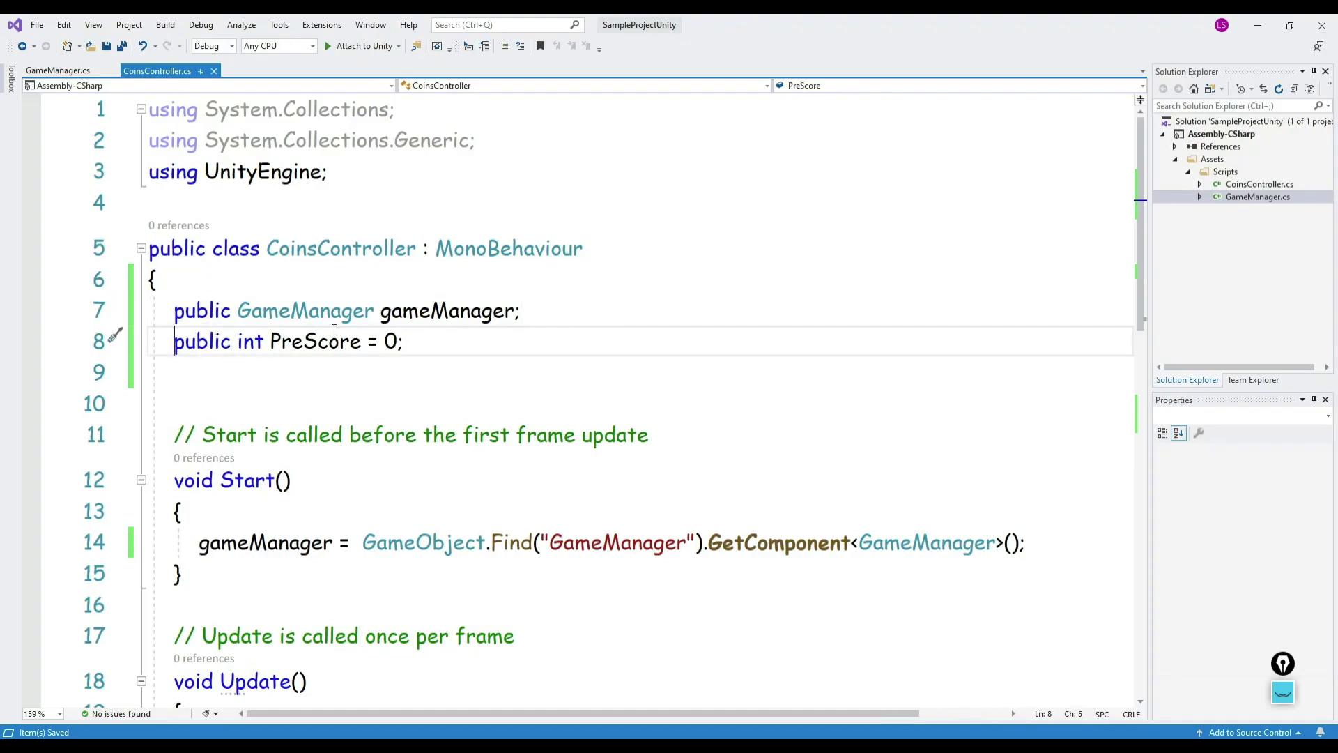
shift+click(414, 339)
key(BackSpace)
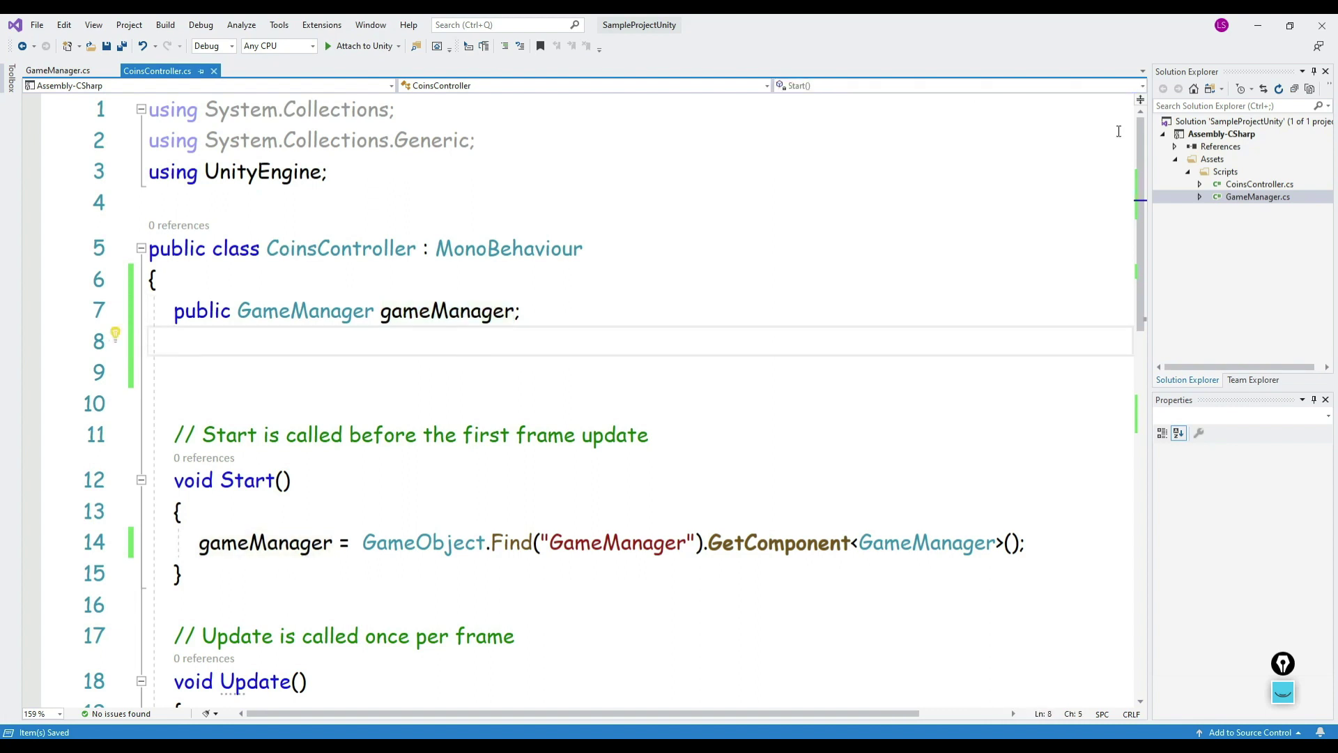
click(1258, 28)
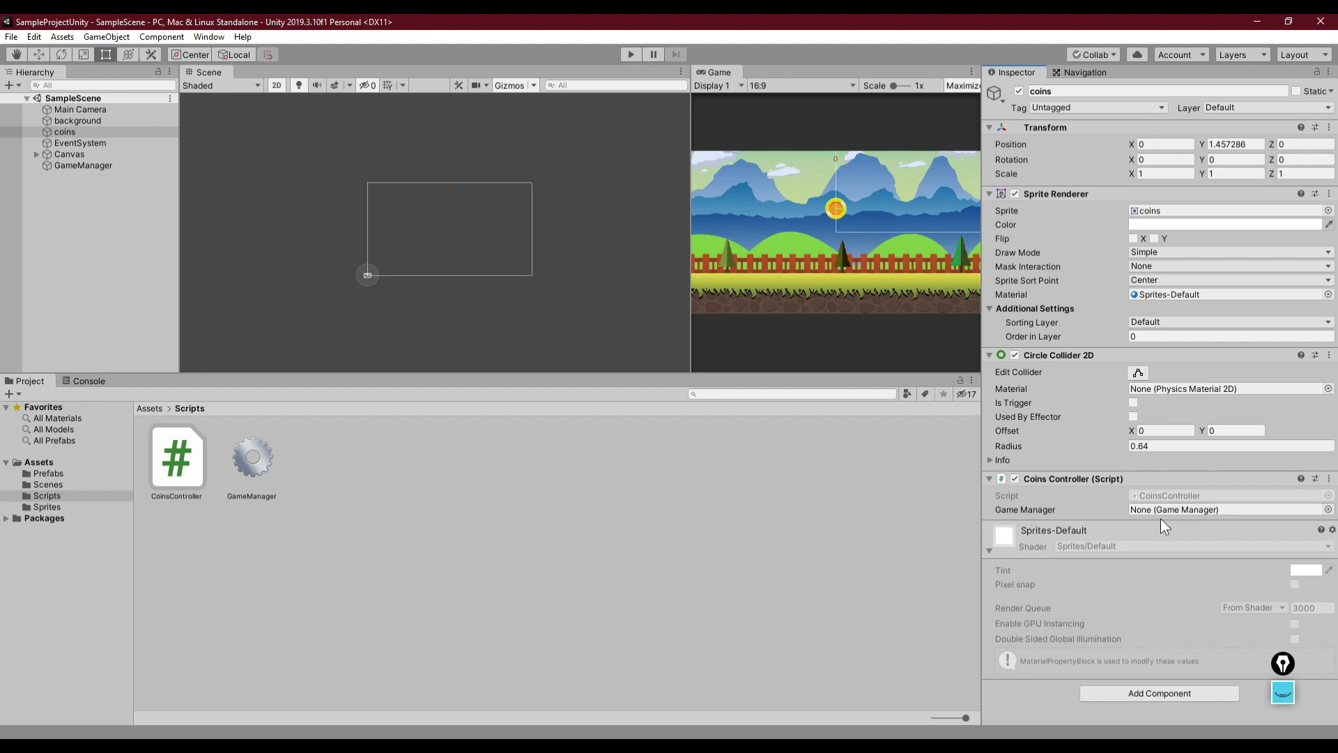
Step: Drag the GameManager object into the coin's Coins Controller Game Manager slot and save the scene
click(82, 166)
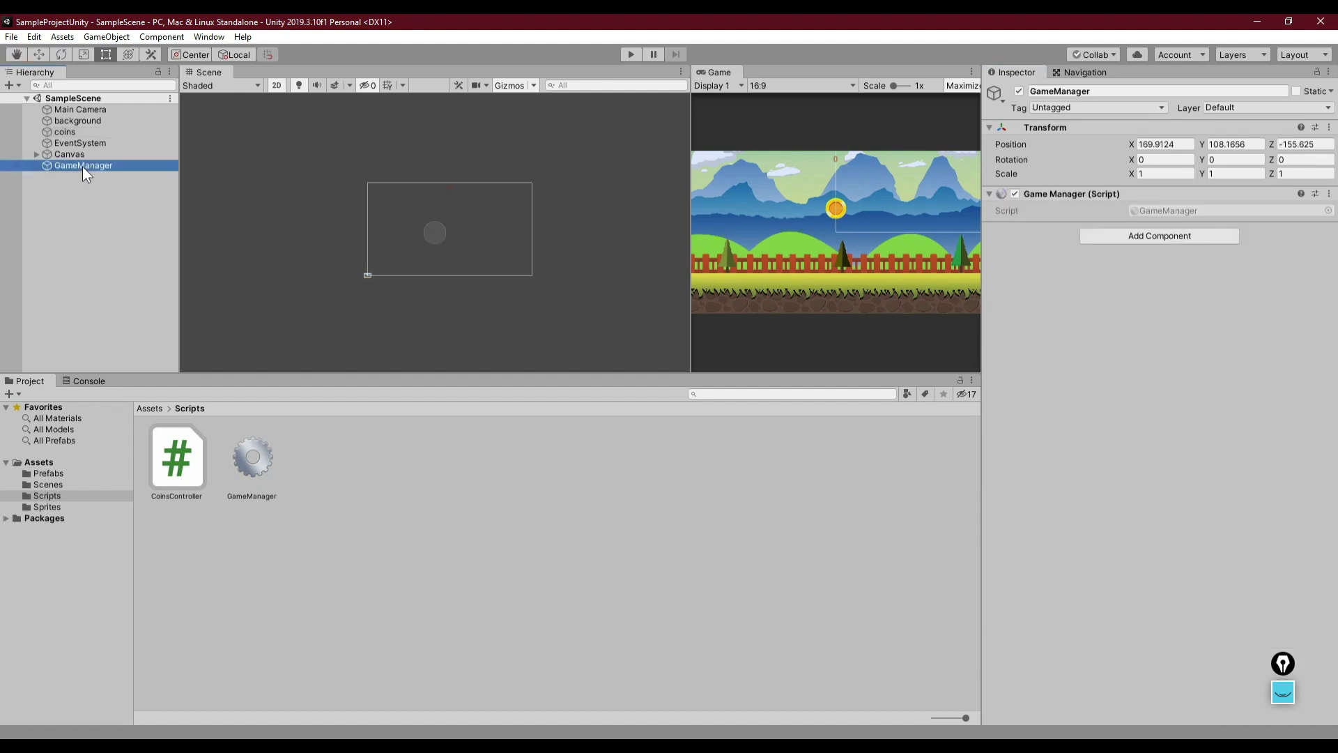
click(252, 457)
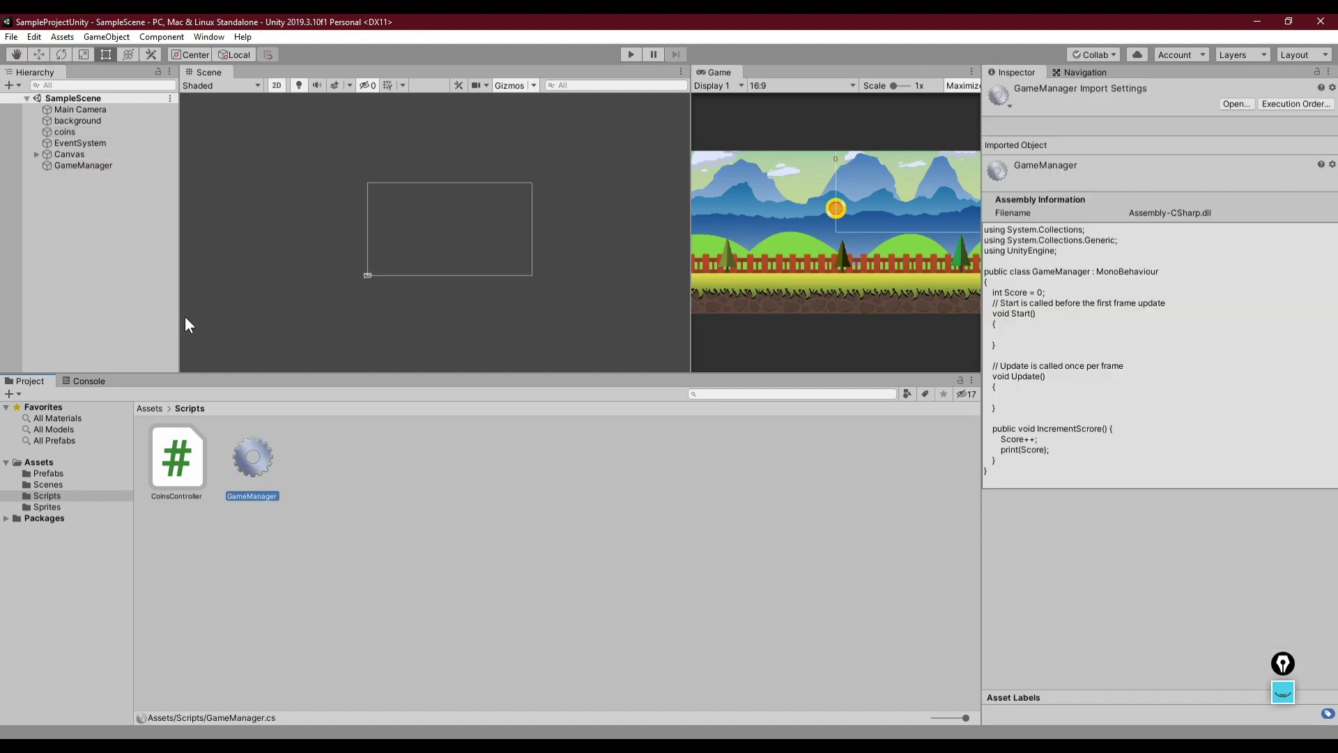
click(82, 135)
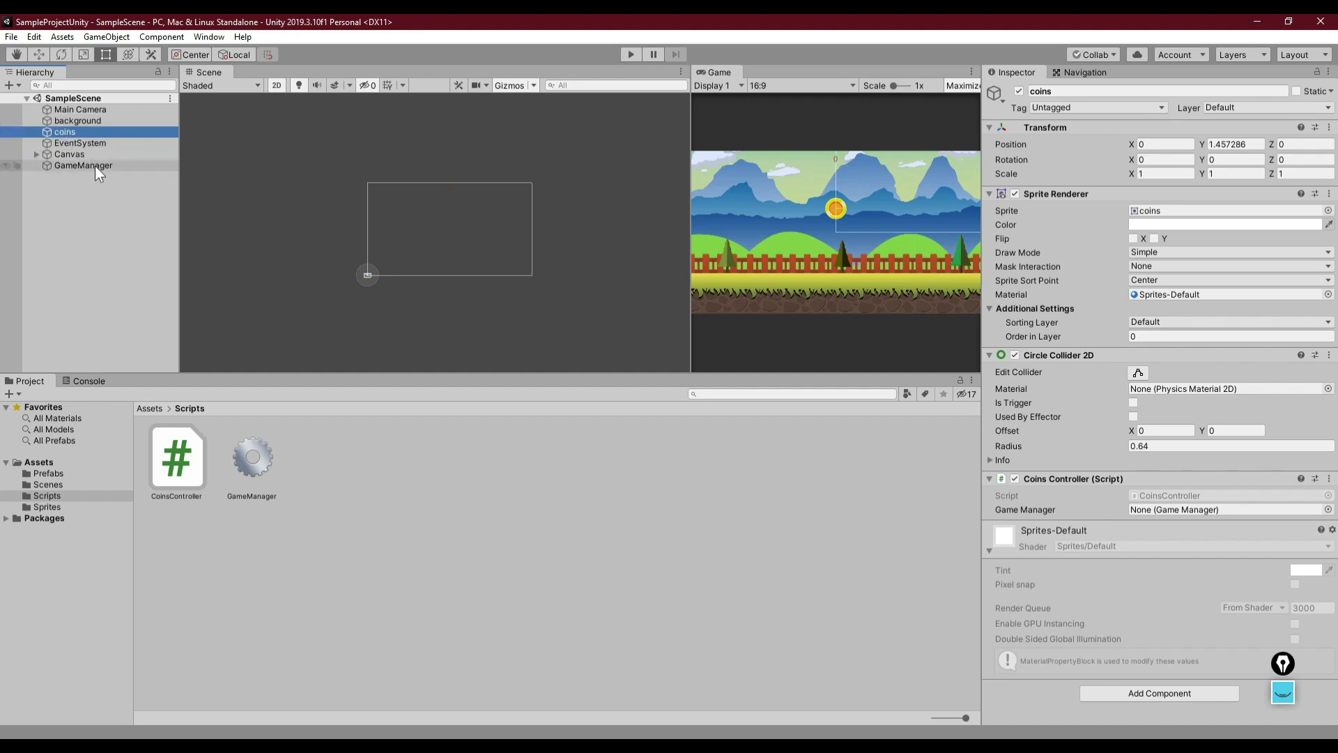
drag(251, 456, 1164, 508)
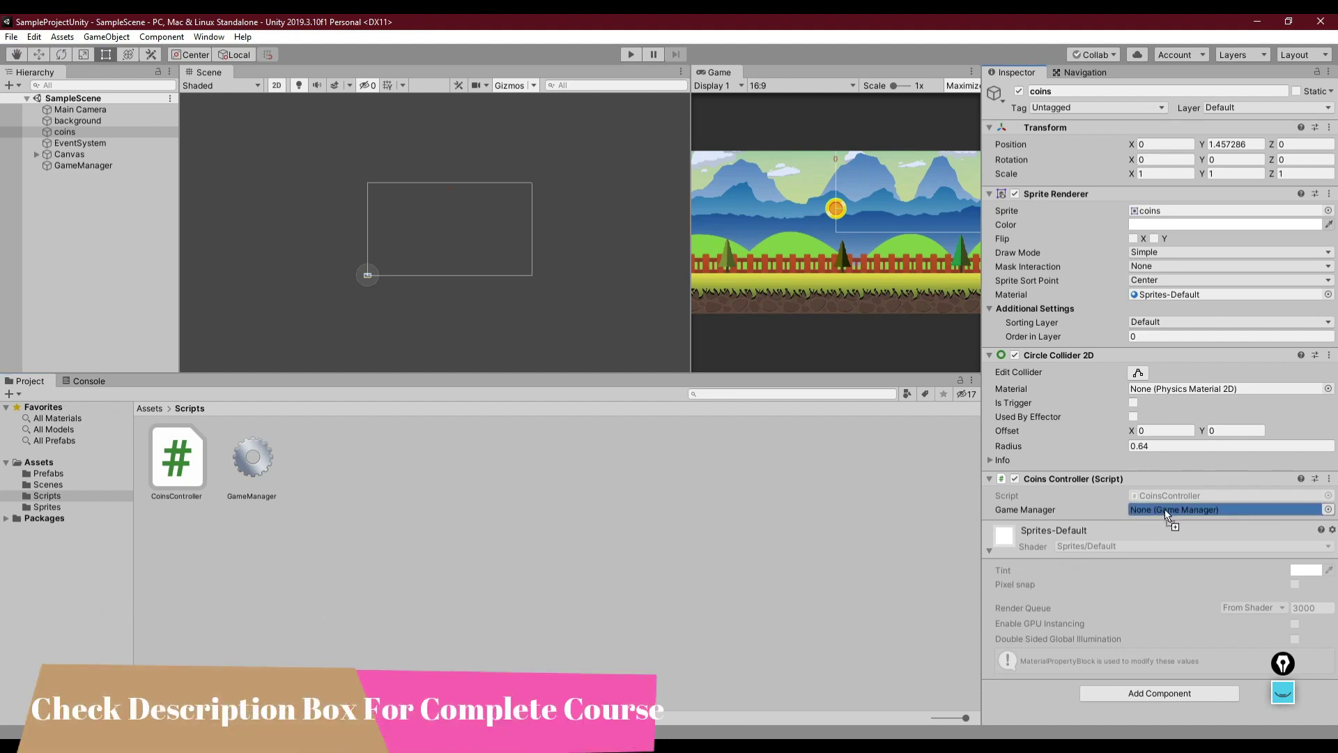
drag(1174, 512, 1196, 516)
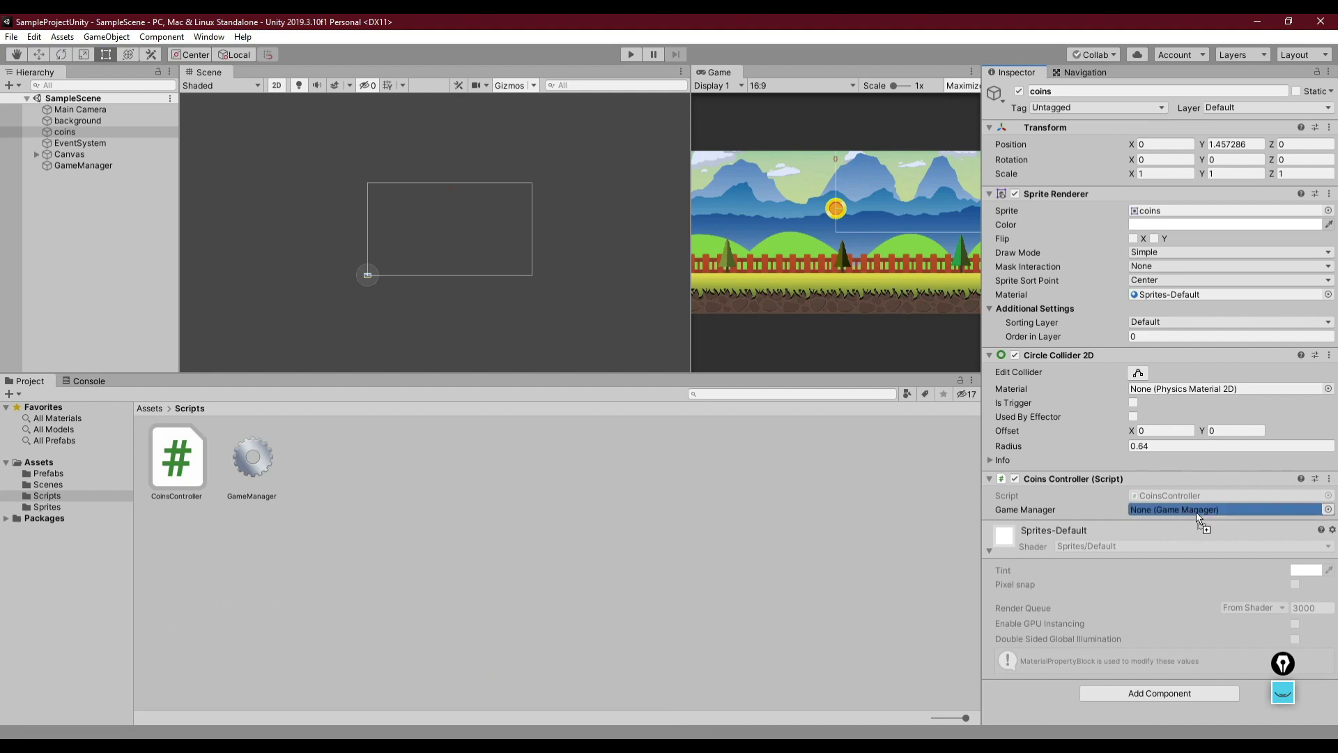
mouse_move(1196, 512)
mouse_down()
mouse_move(1202, 487)
mouse_move(1210, 494)
mouse_up()
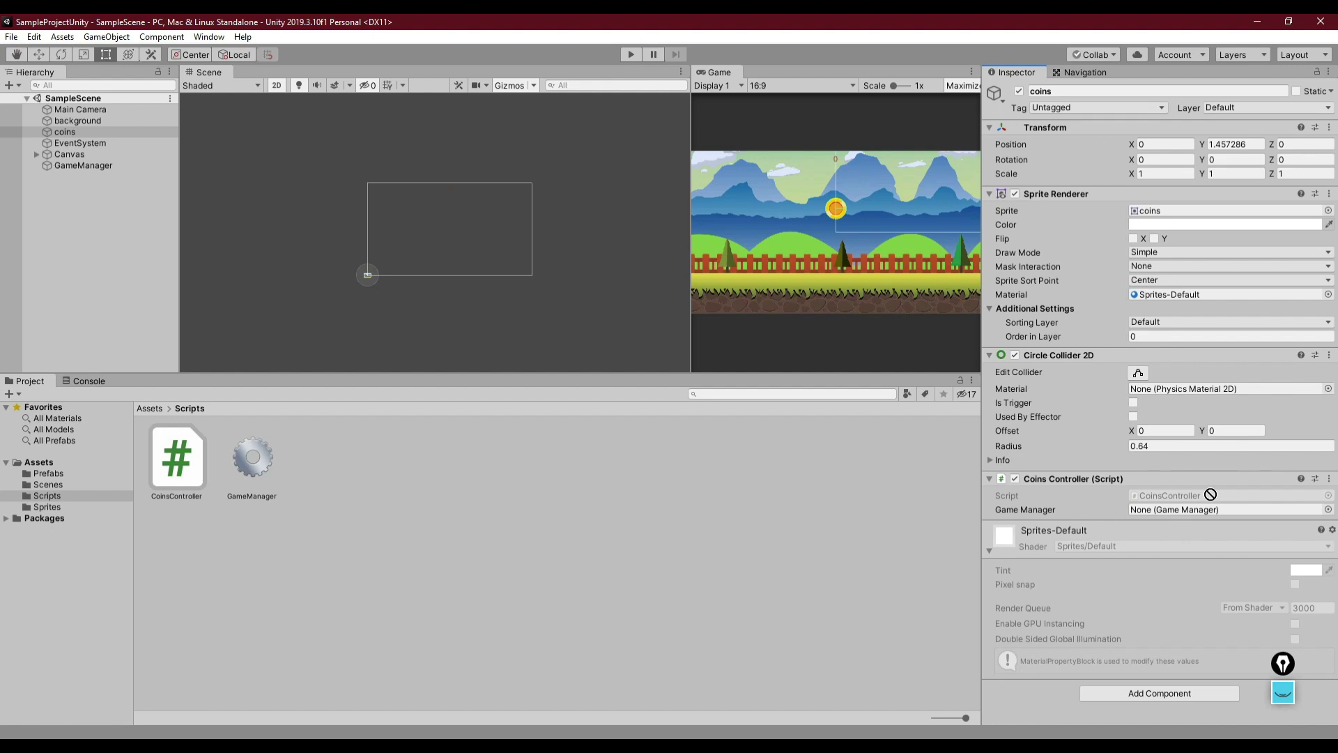
drag(1210, 494, 1209, 506)
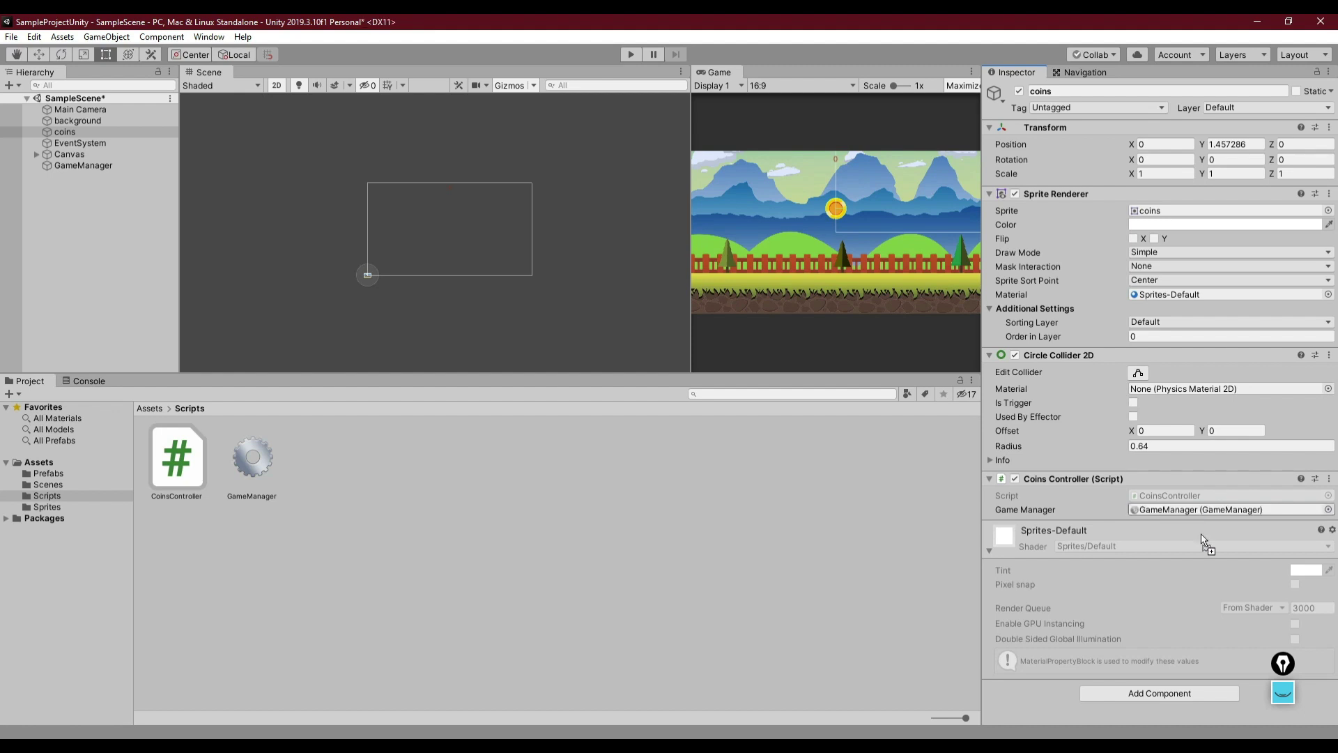
key(ctrl+s)
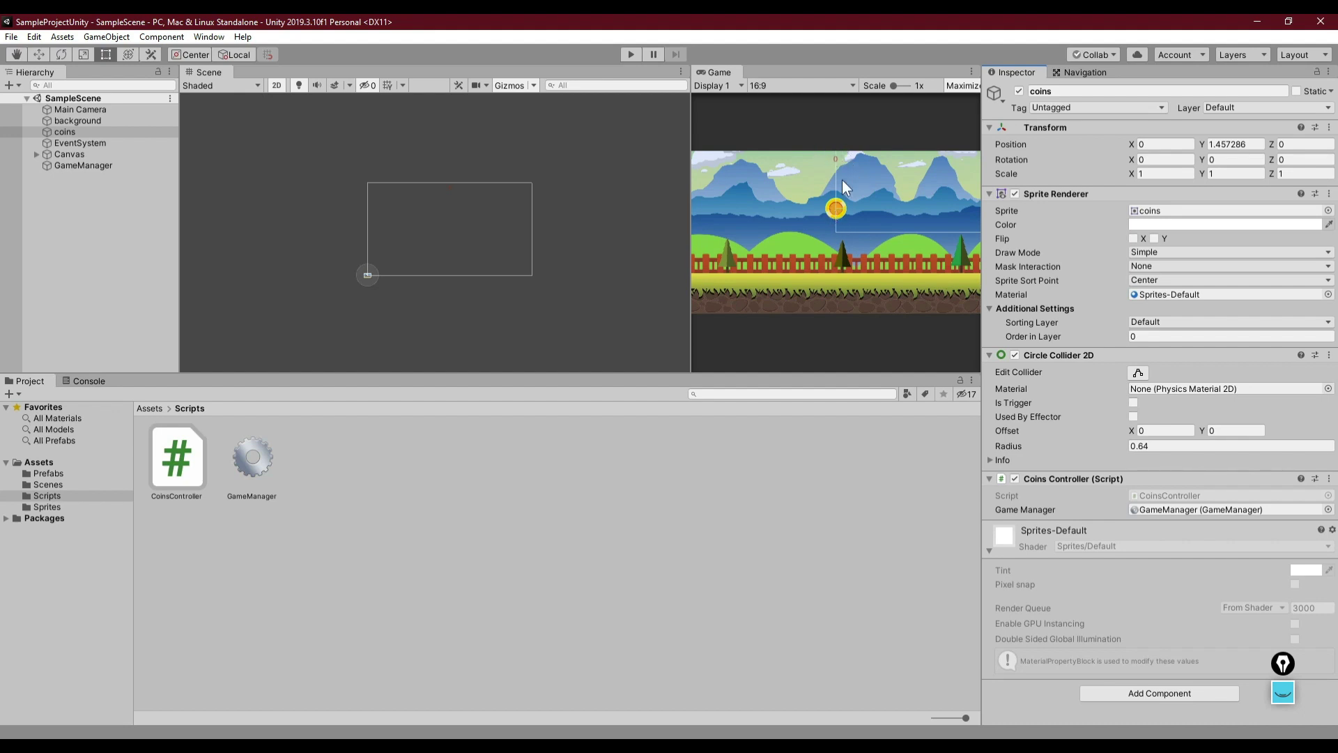
Step: Play the game, click the coin, and check that the Console logs a score of 1
click(88, 382)
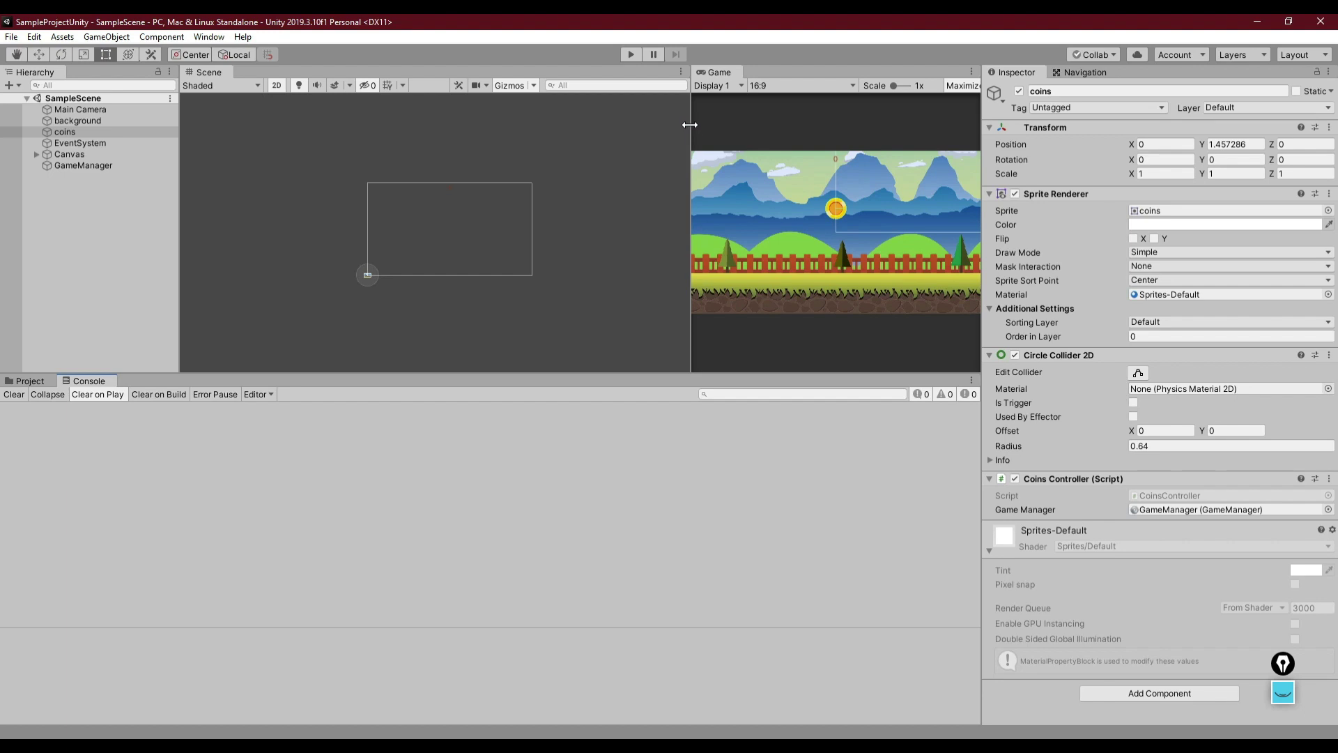
drag(689, 125, 536, 124)
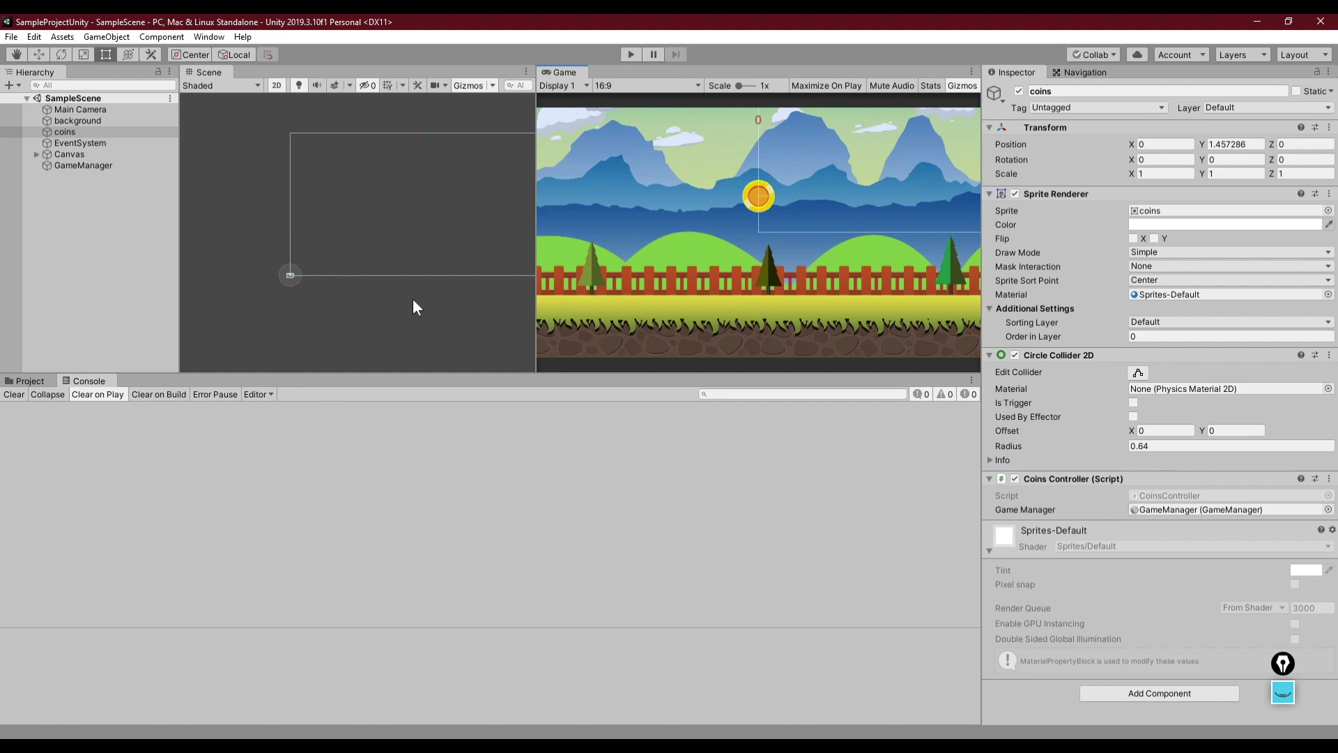
click(632, 55)
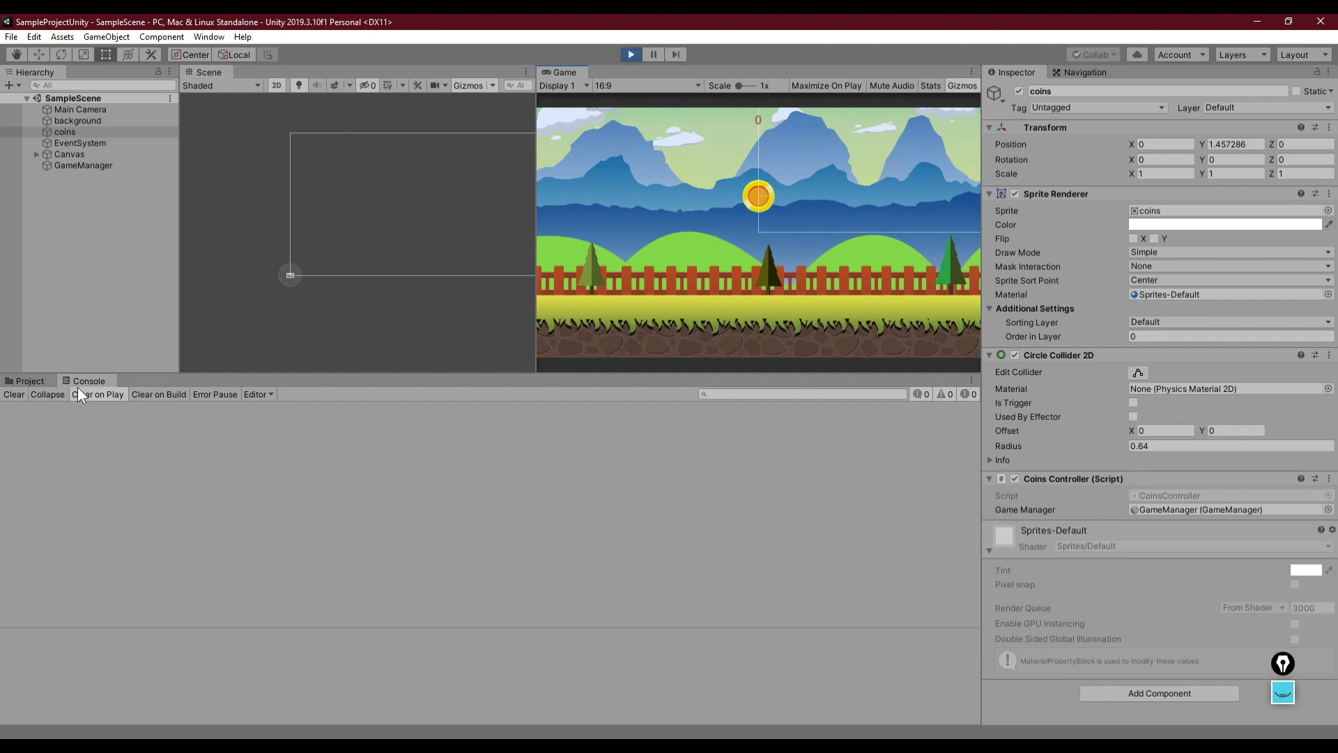
click(761, 202)
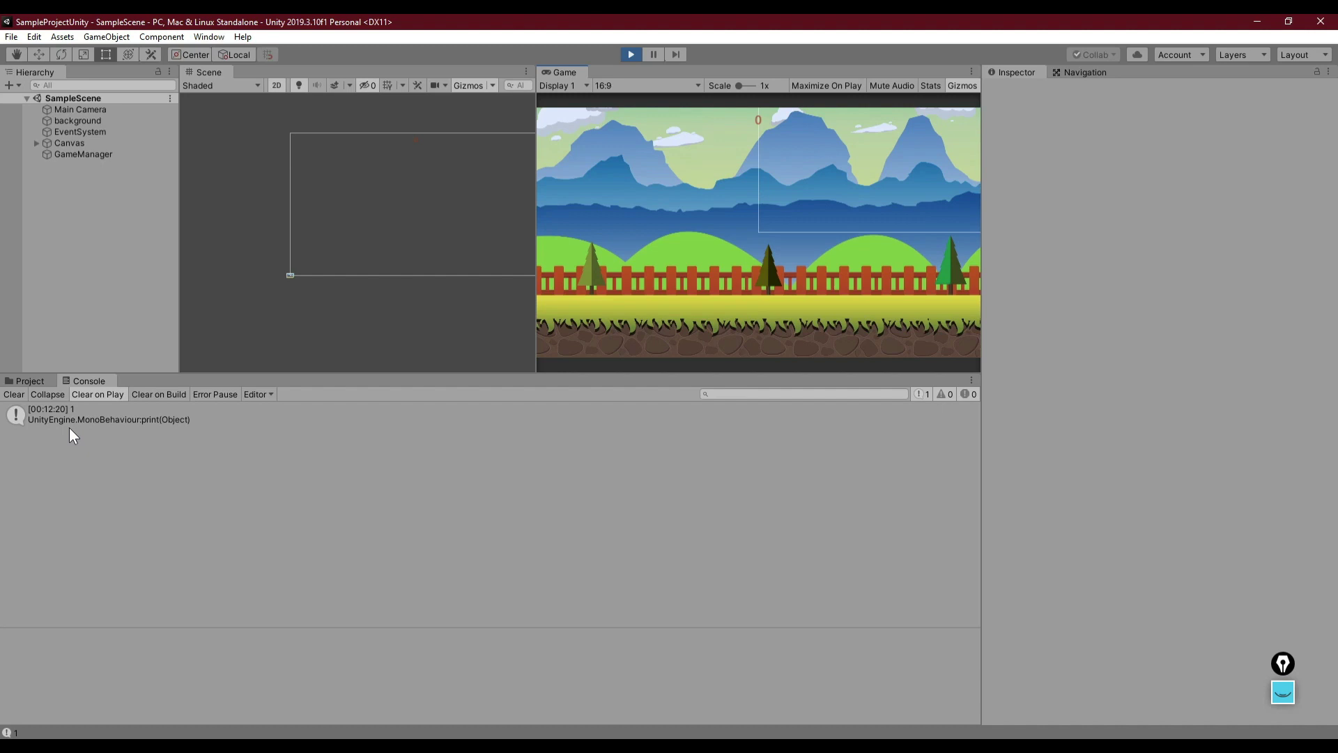
click(630, 55)
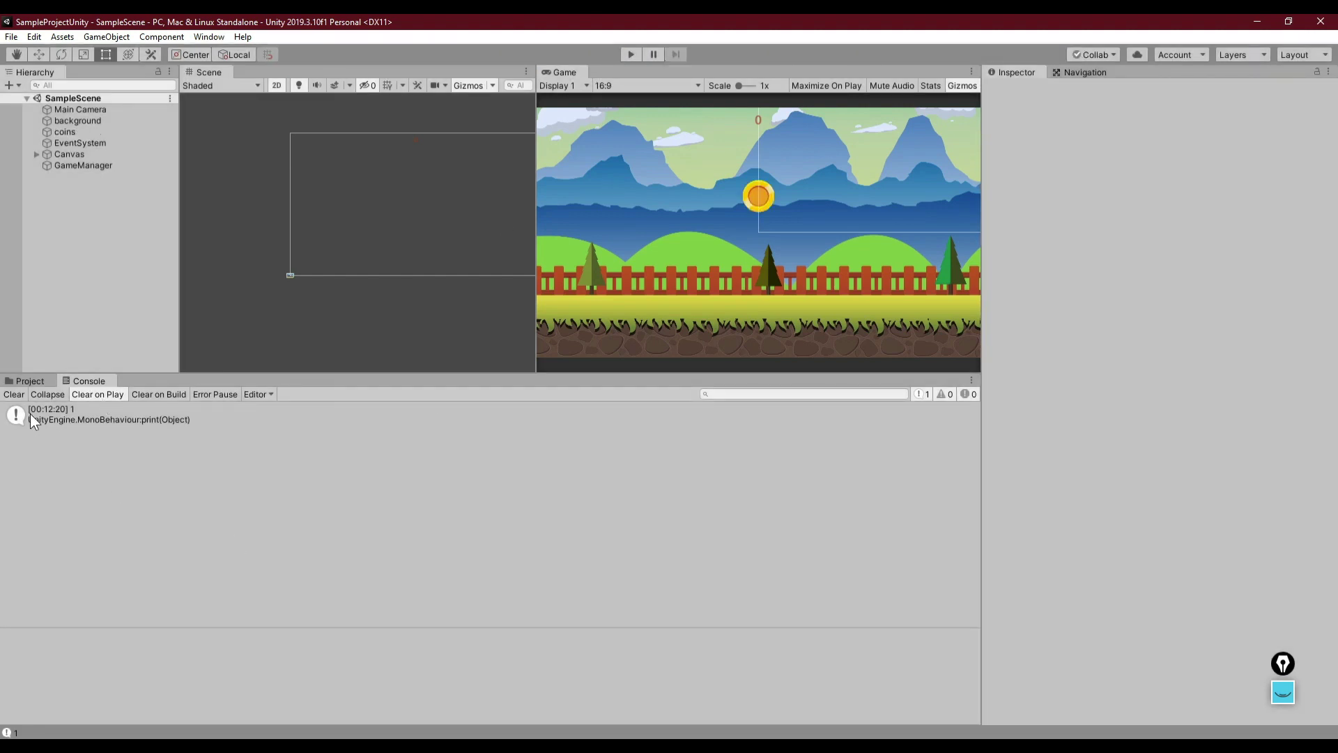
click(60, 414)
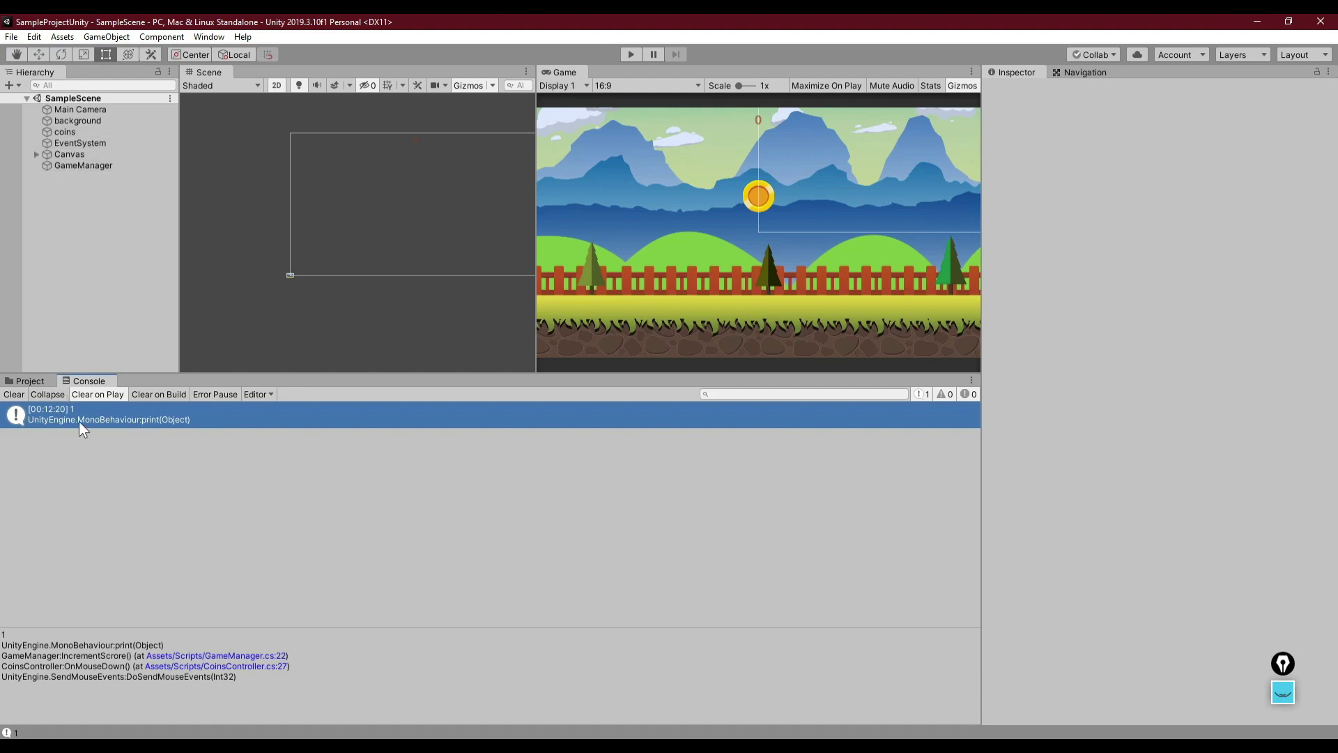
click(36, 154)
click(802, 686)
Step: Declare public Text scoreText; below the Score field in GameManager.cs and save
click(520, 376)
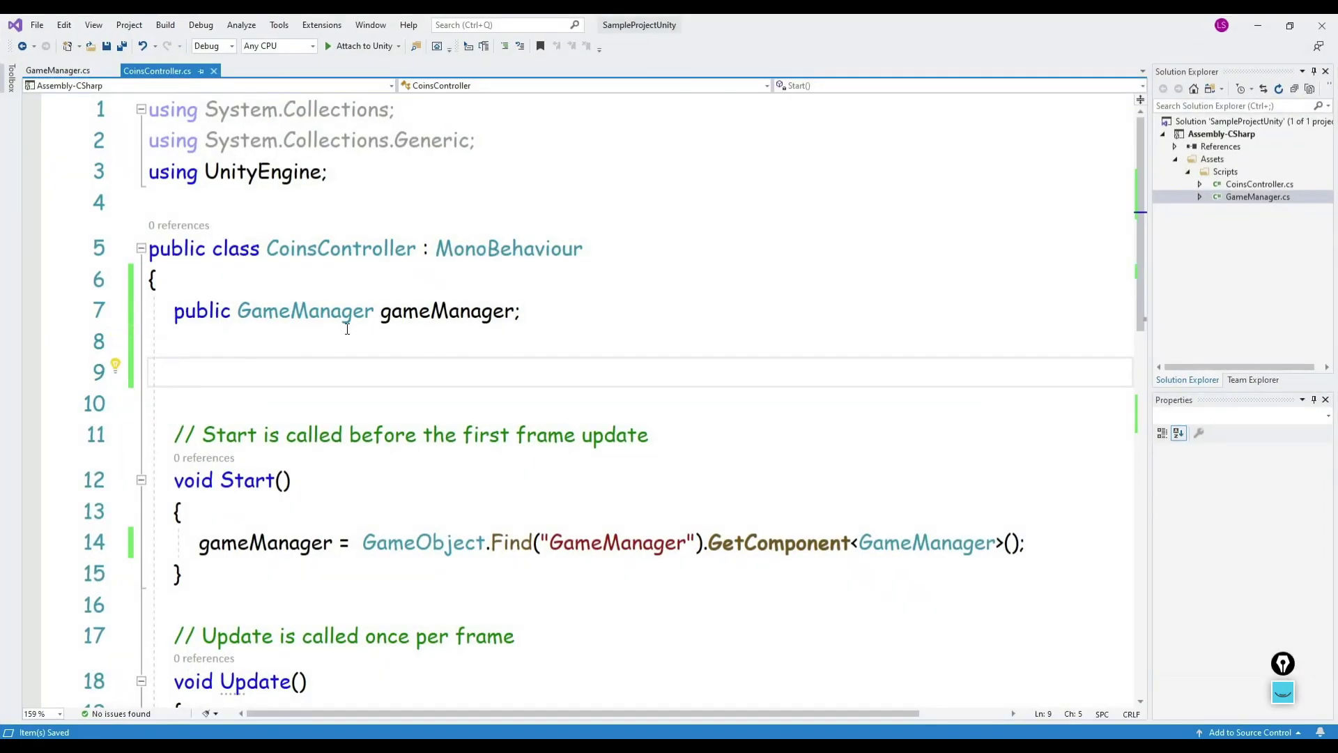
click(56, 71)
scroll(310, 357, up, 4)
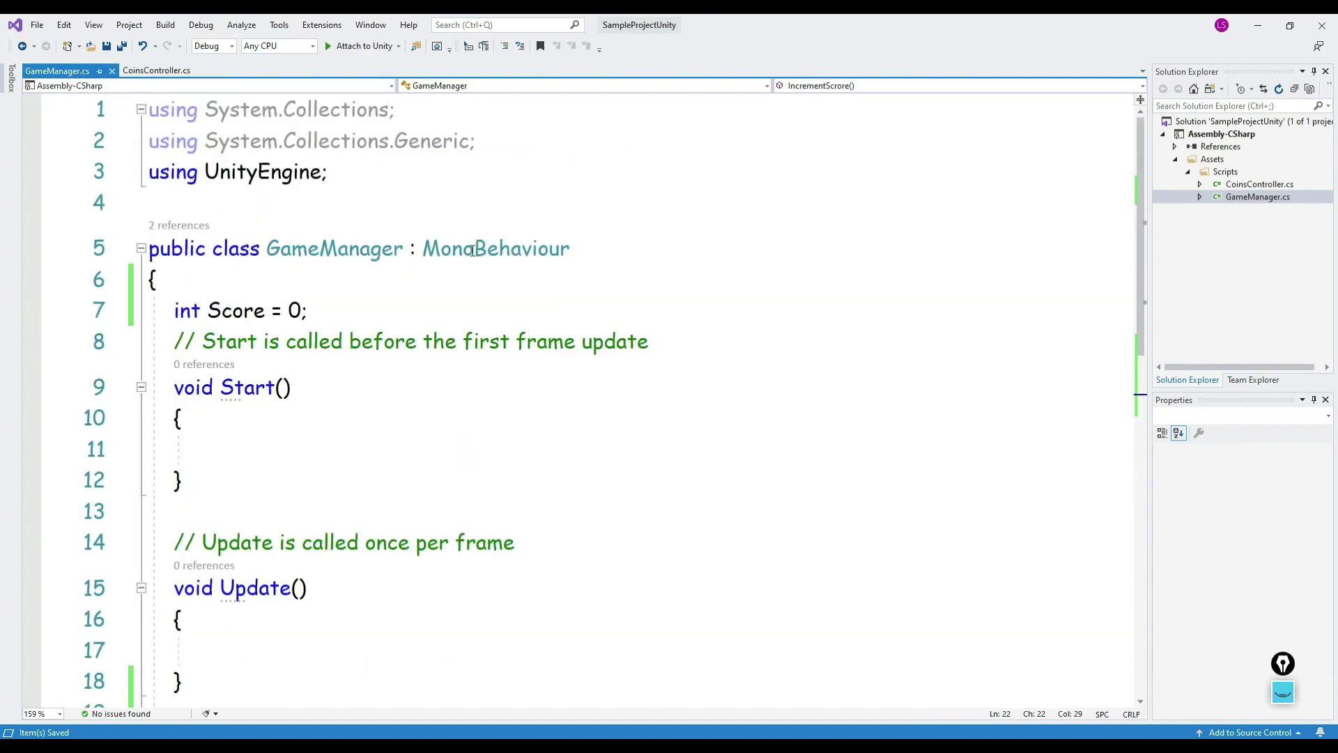
click(334, 317)
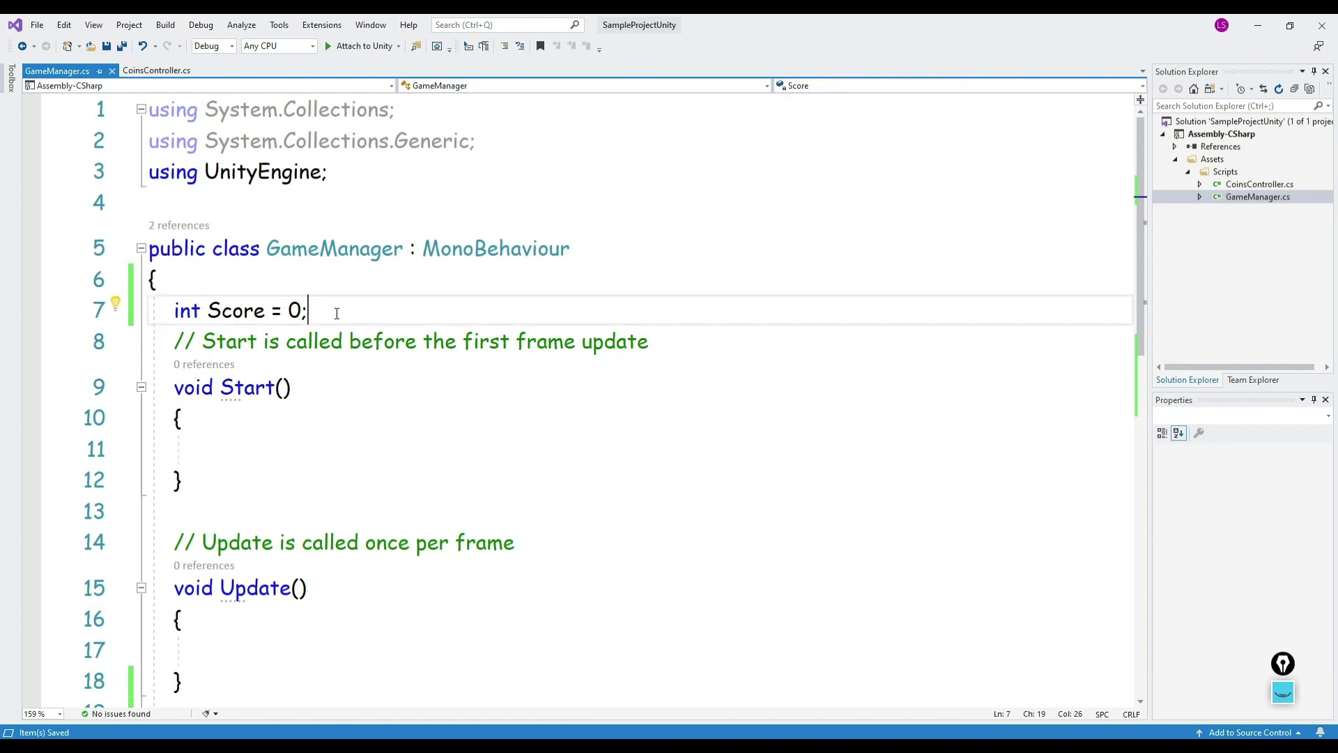
key(Return)
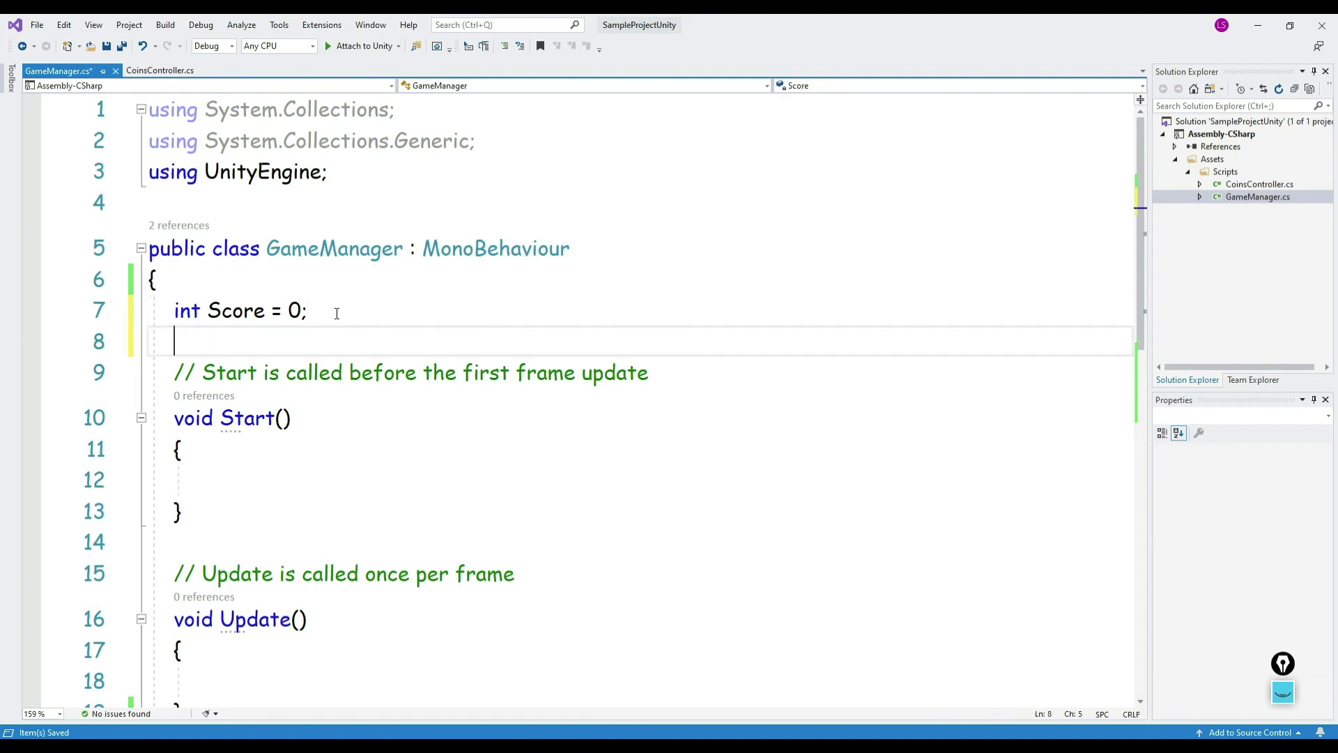
text(public Te)
key(Tab)
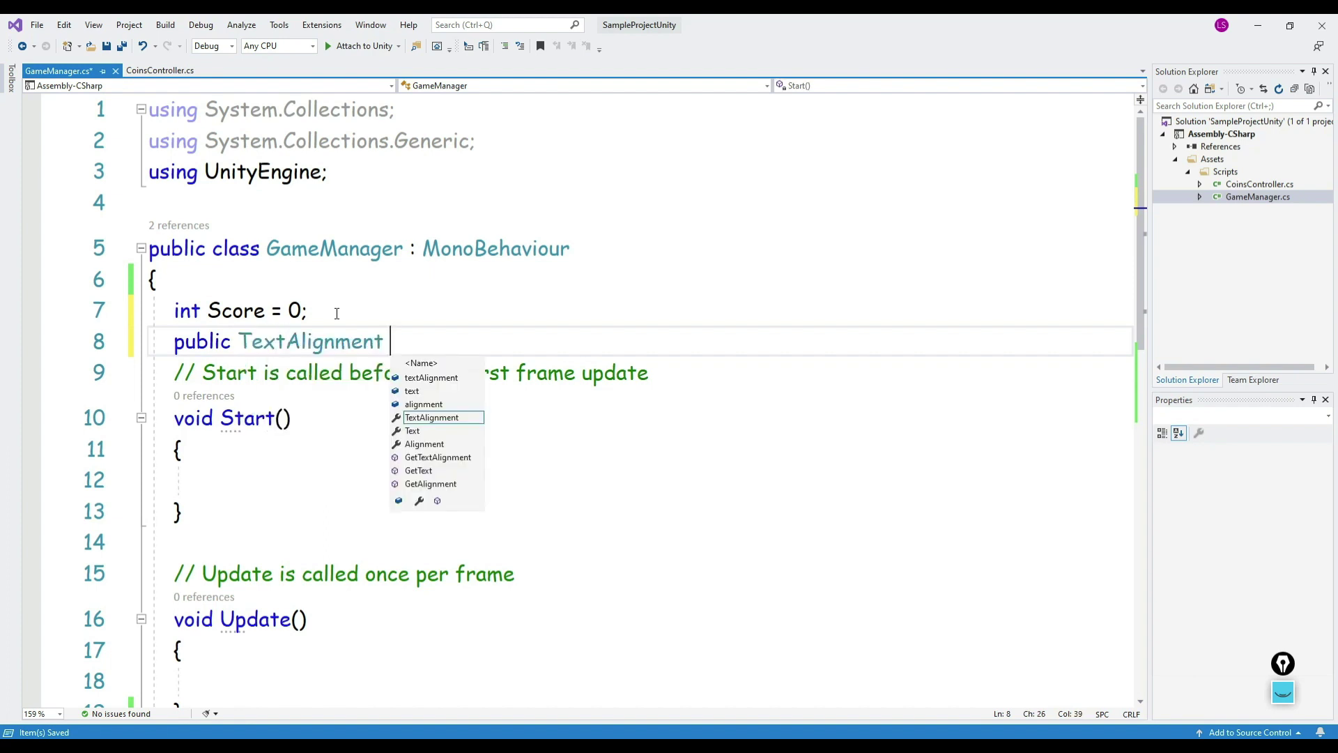
key(BackSpace)
key(BackSpace)
key(BackSpace)
key(BackSpace)
key(BackSpace)
key(BackSpace)
key(BackSpace)
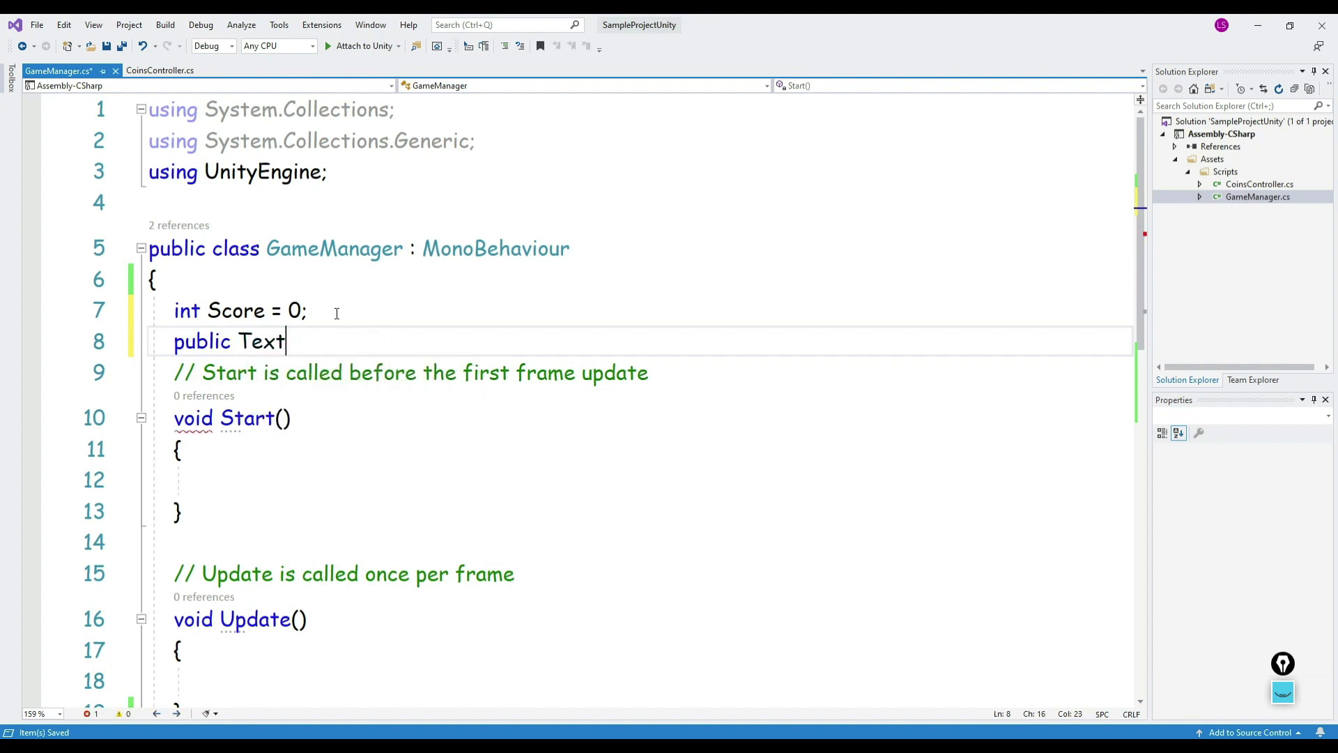
text(scoreText;)
key(ctrl+s)
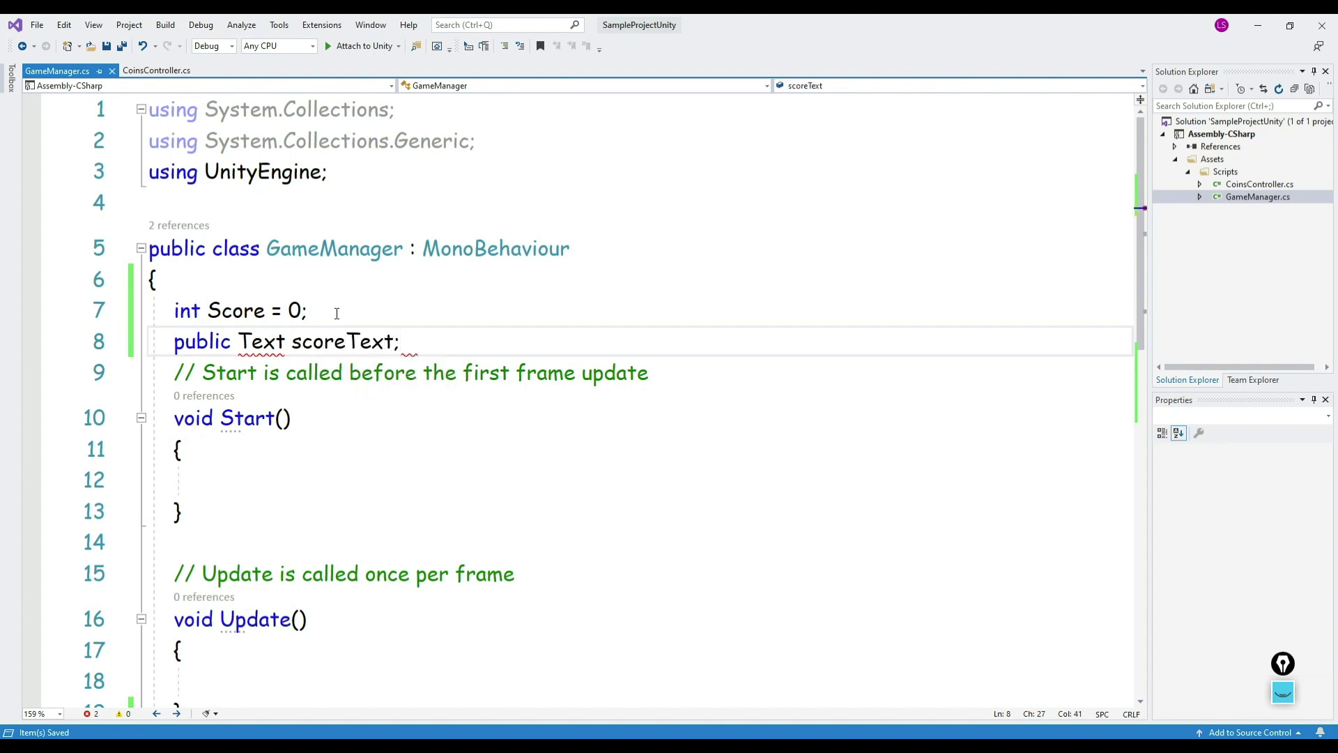
Step: Add using UnityEngine.UI; below the UnityEngine import so the Text type resolves
mouse_move(268, 344)
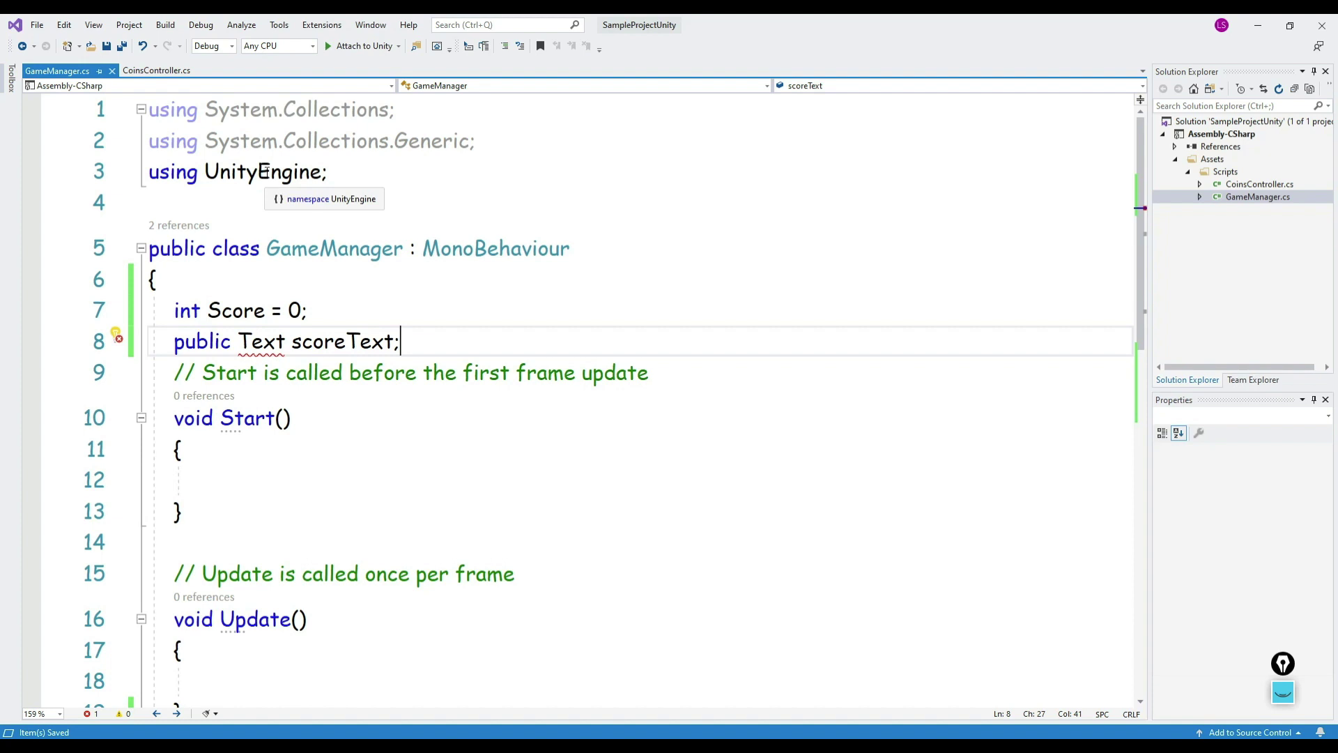
click(352, 171)
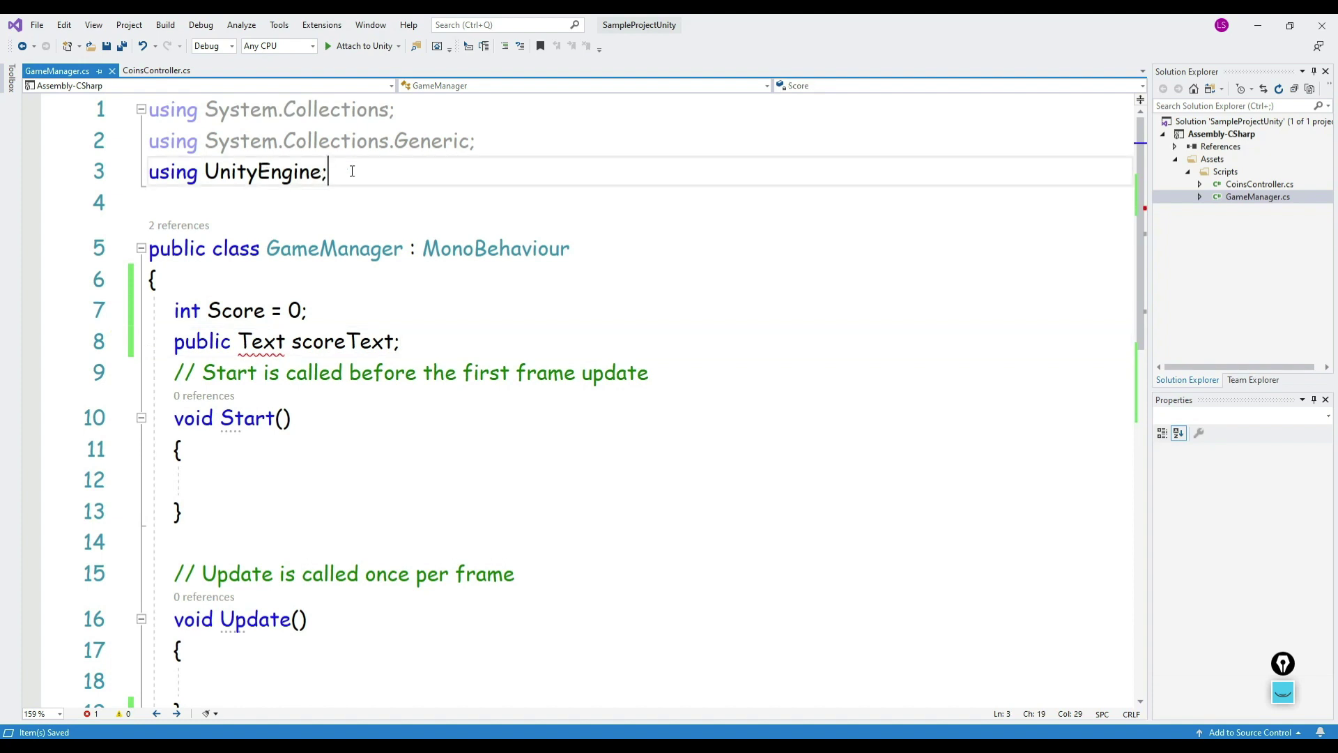
key(Return)
text(using)
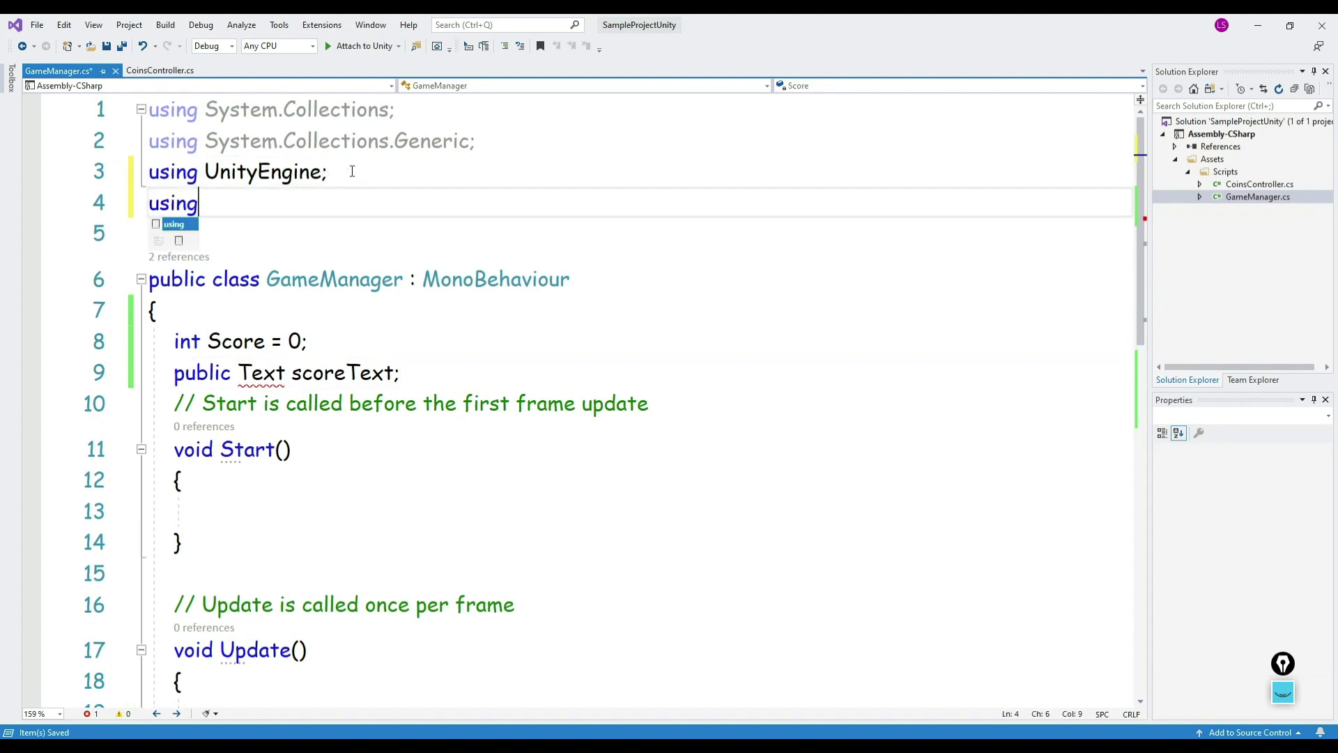
text( UnityE)
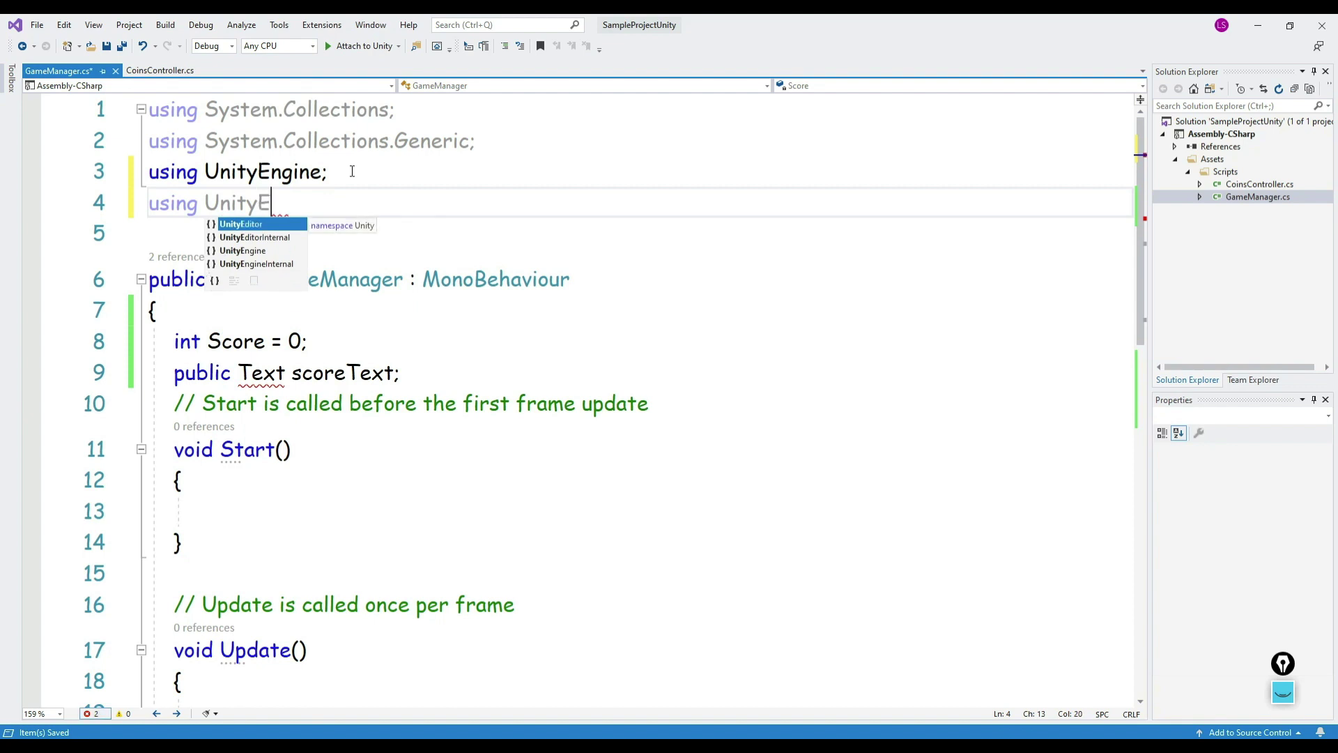
text(ngine.)
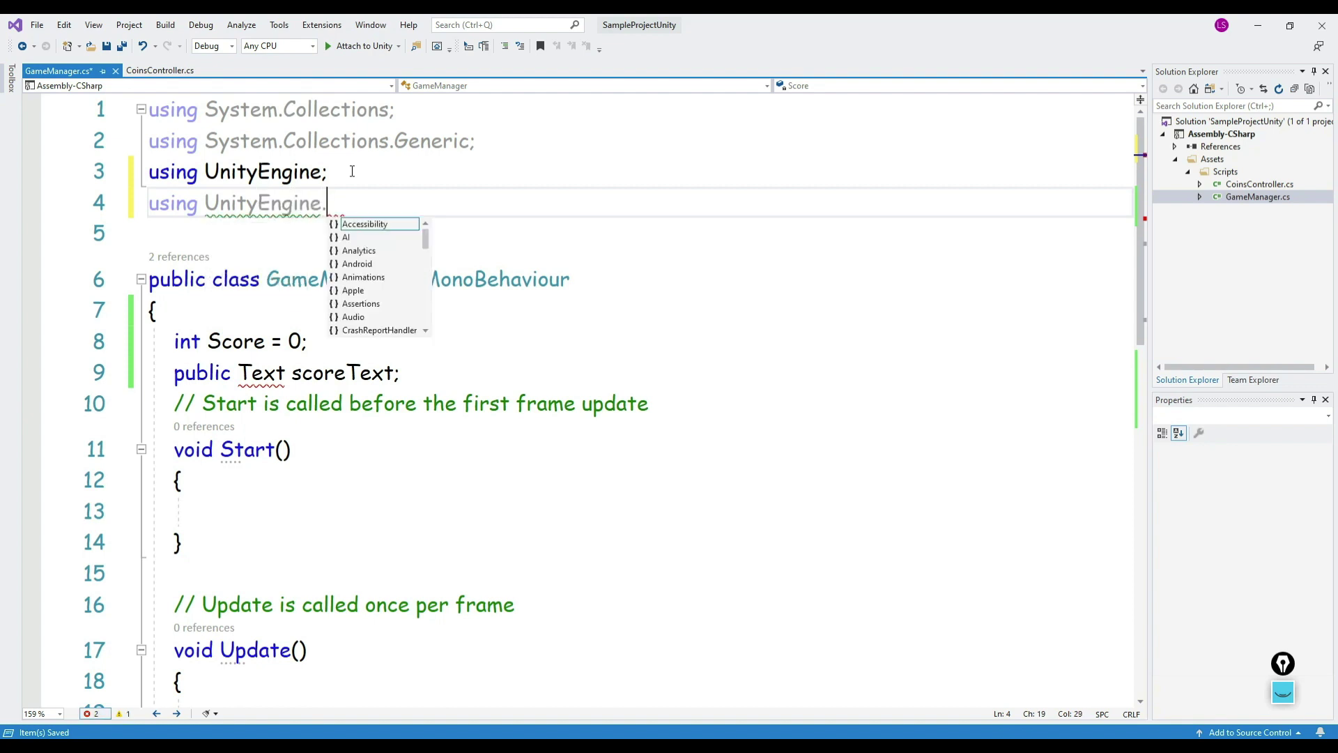
text(U)
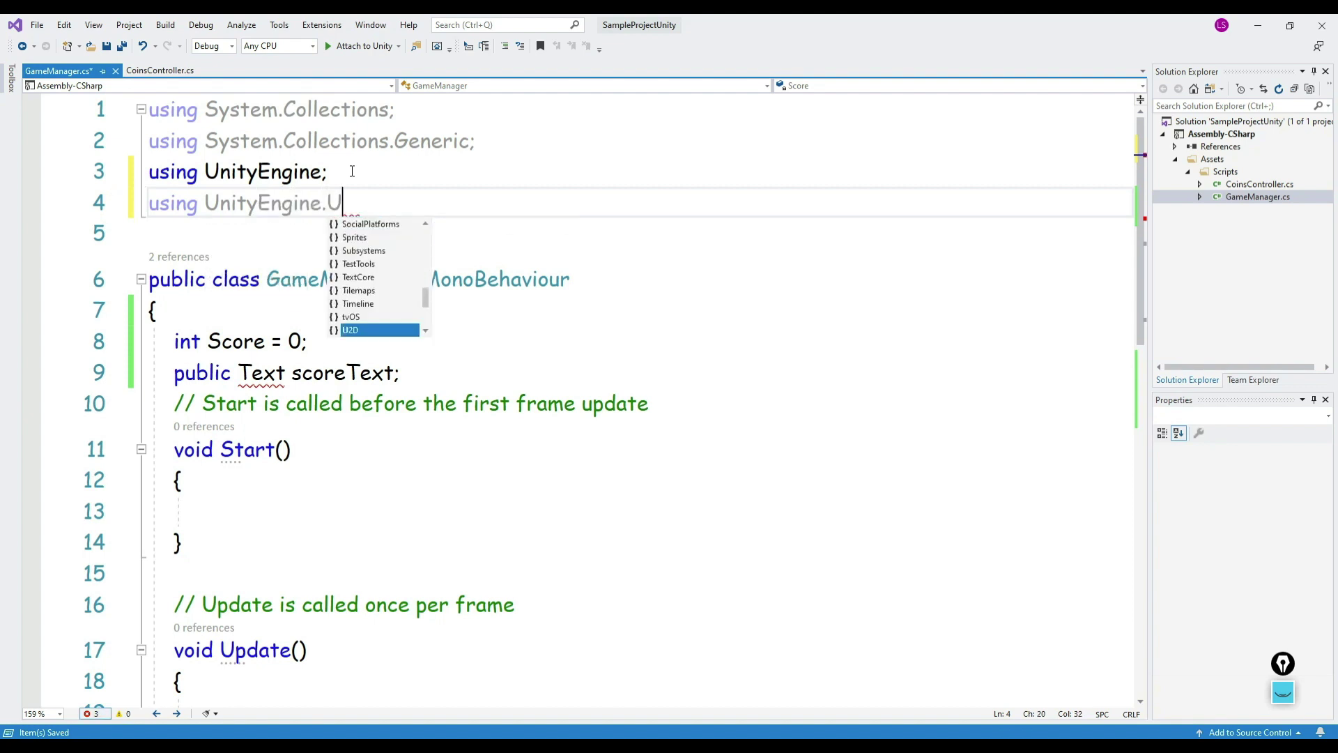
text(I)
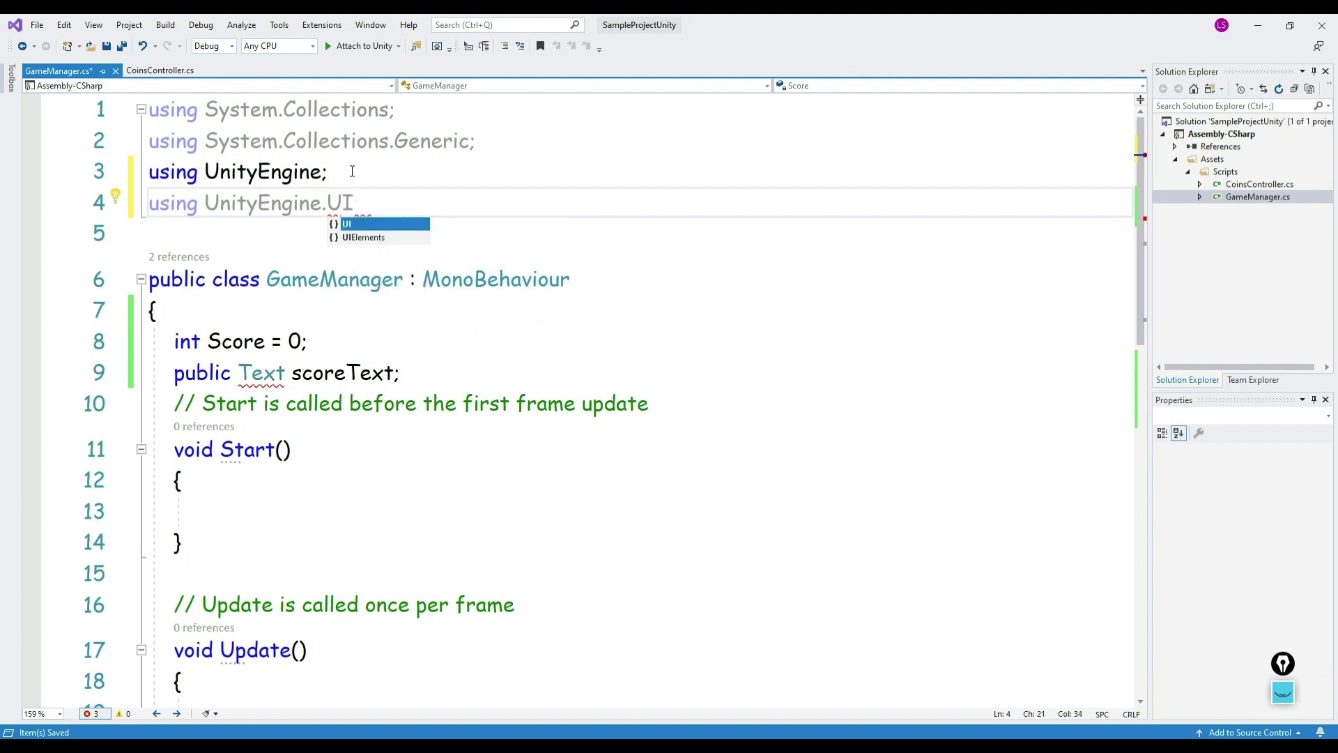
text(;)
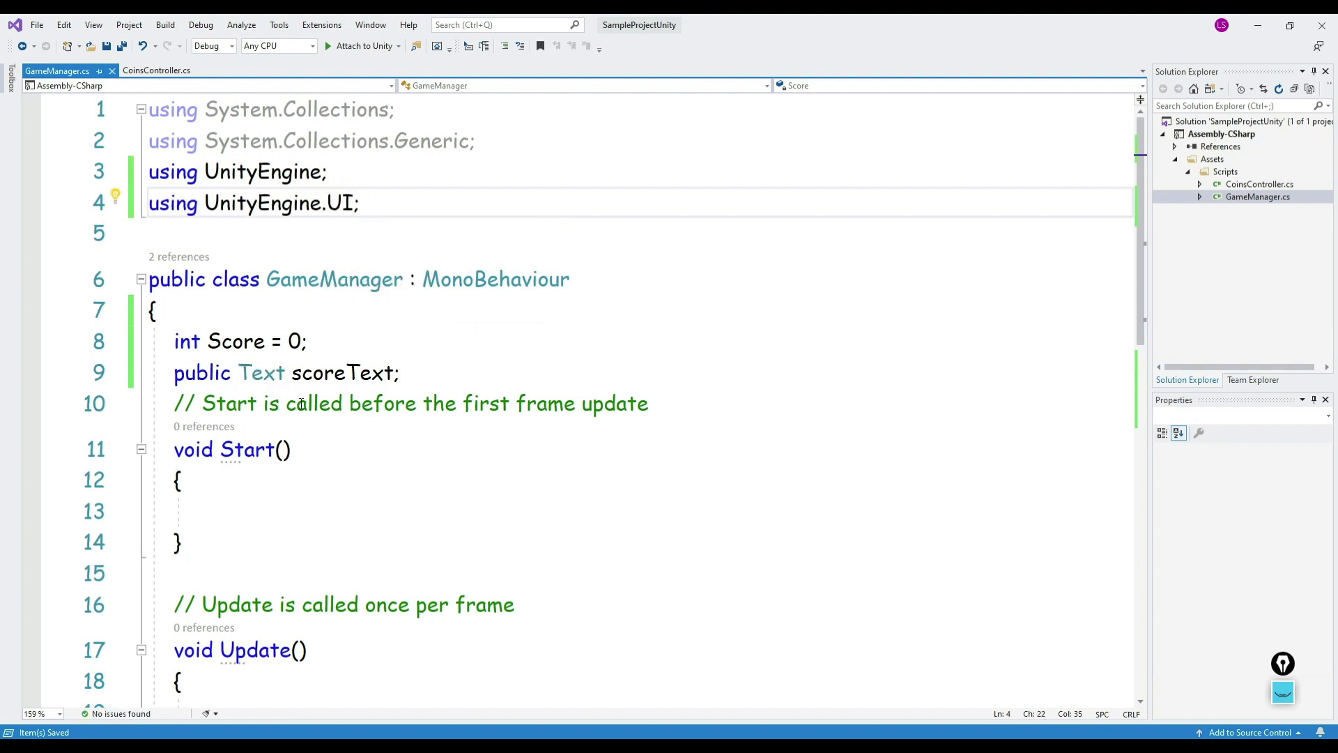
double_click(266, 370)
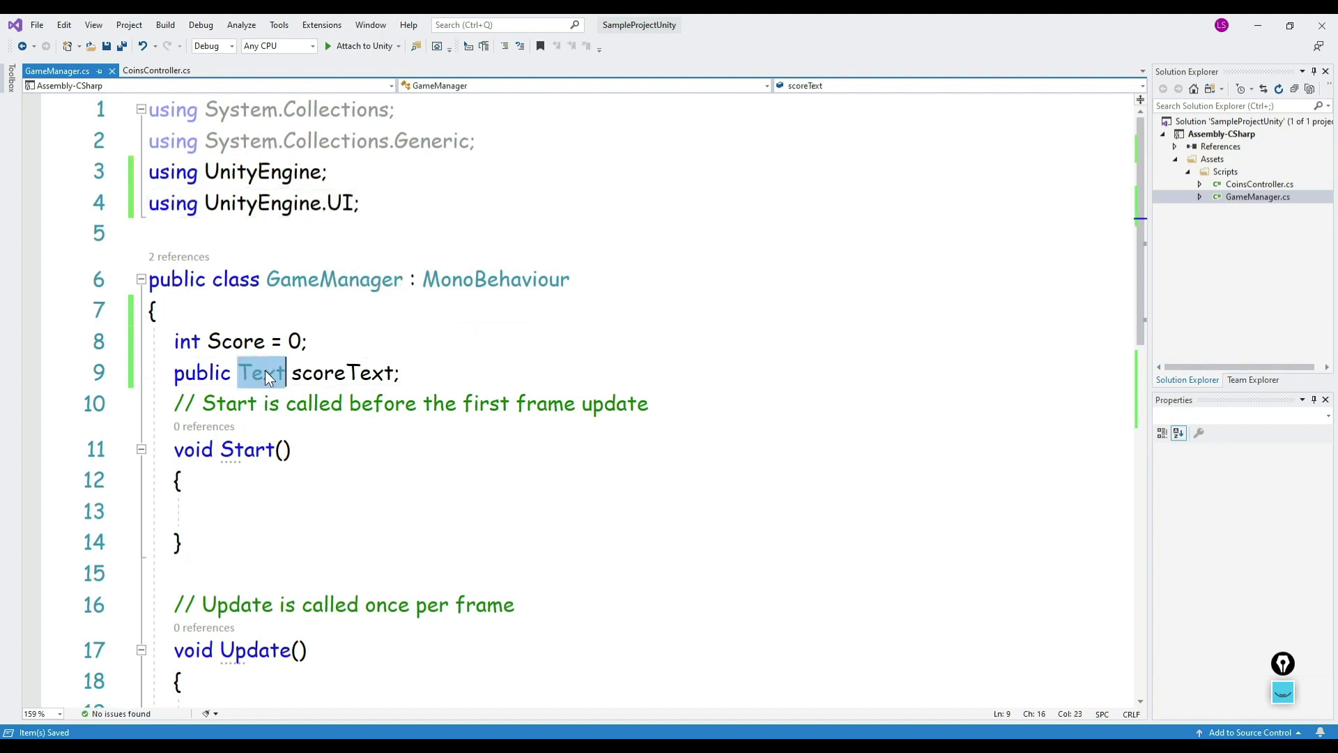
double_click(346, 369)
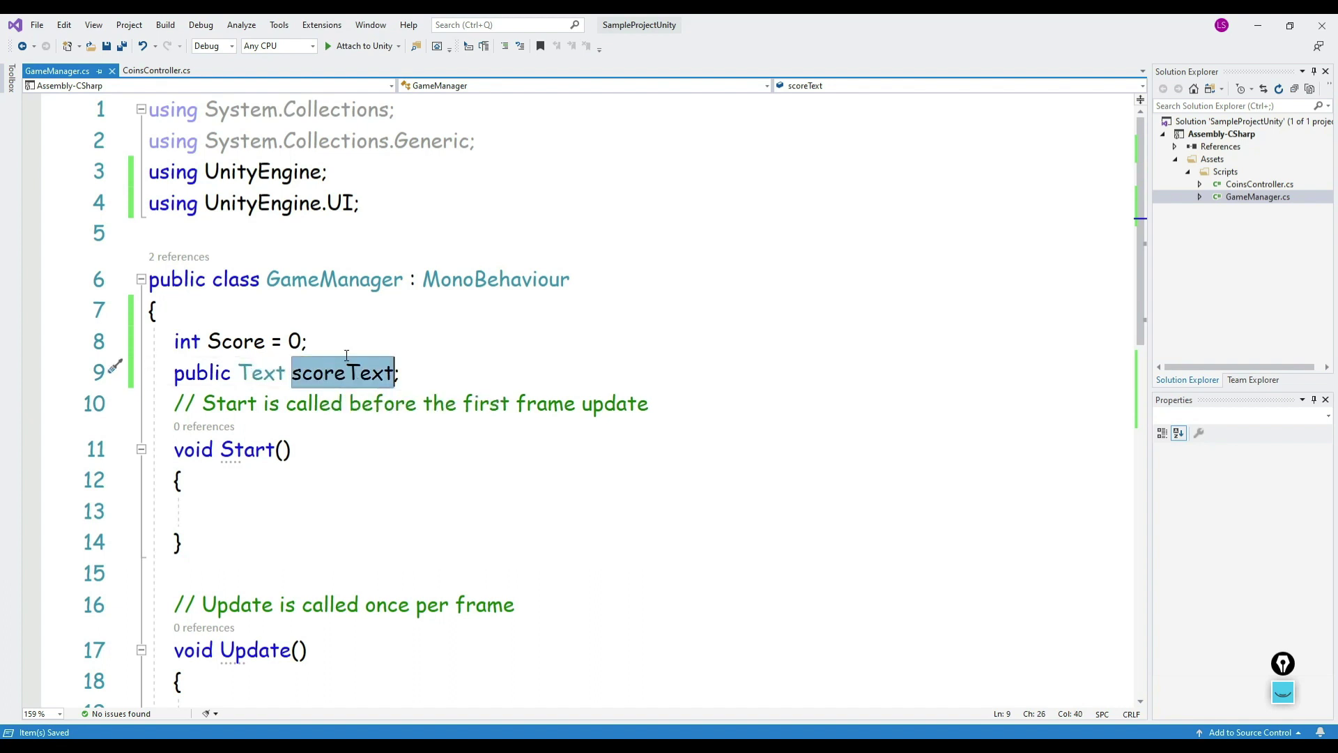
click(347, 372)
double_click(348, 372)
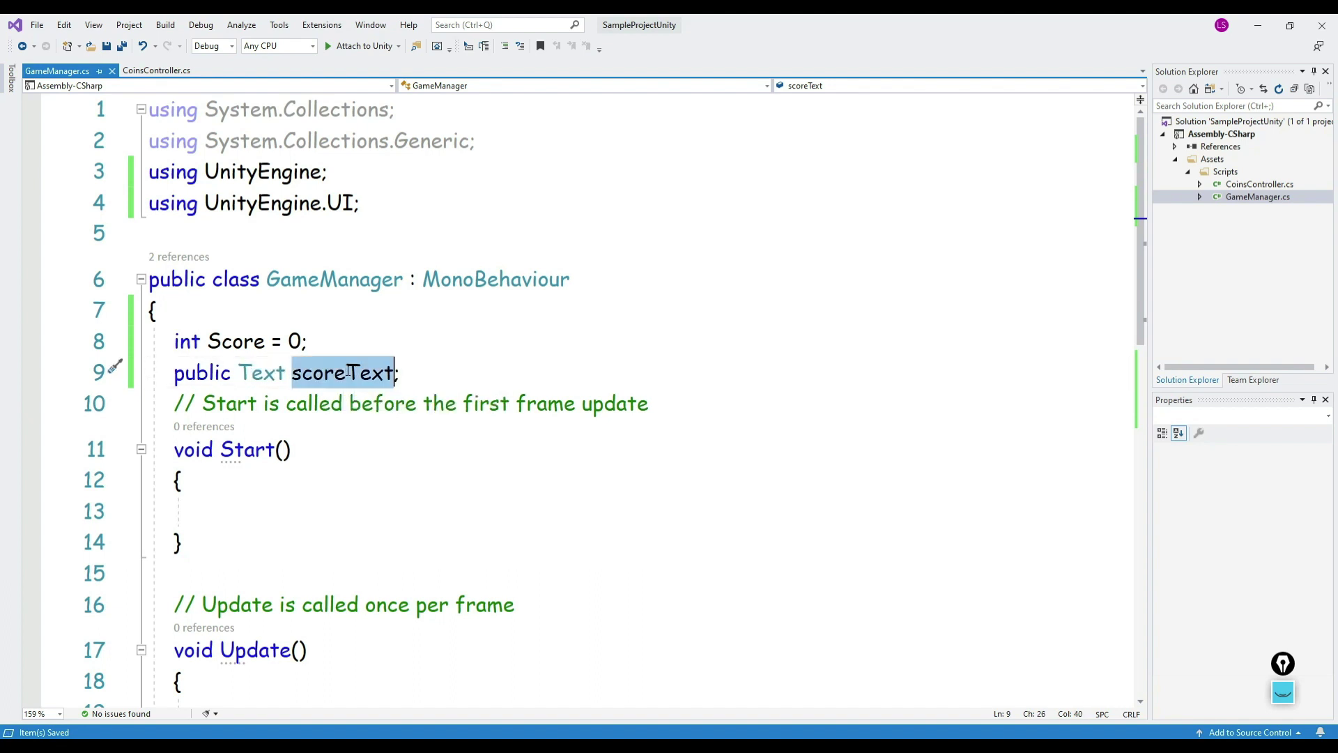
scroll(419, 365, down, 4)
scroll(457, 361, down, 1)
Step: Add the line scoreText.text = Score; after print(Score) in IncrementScrore
click(315, 384)
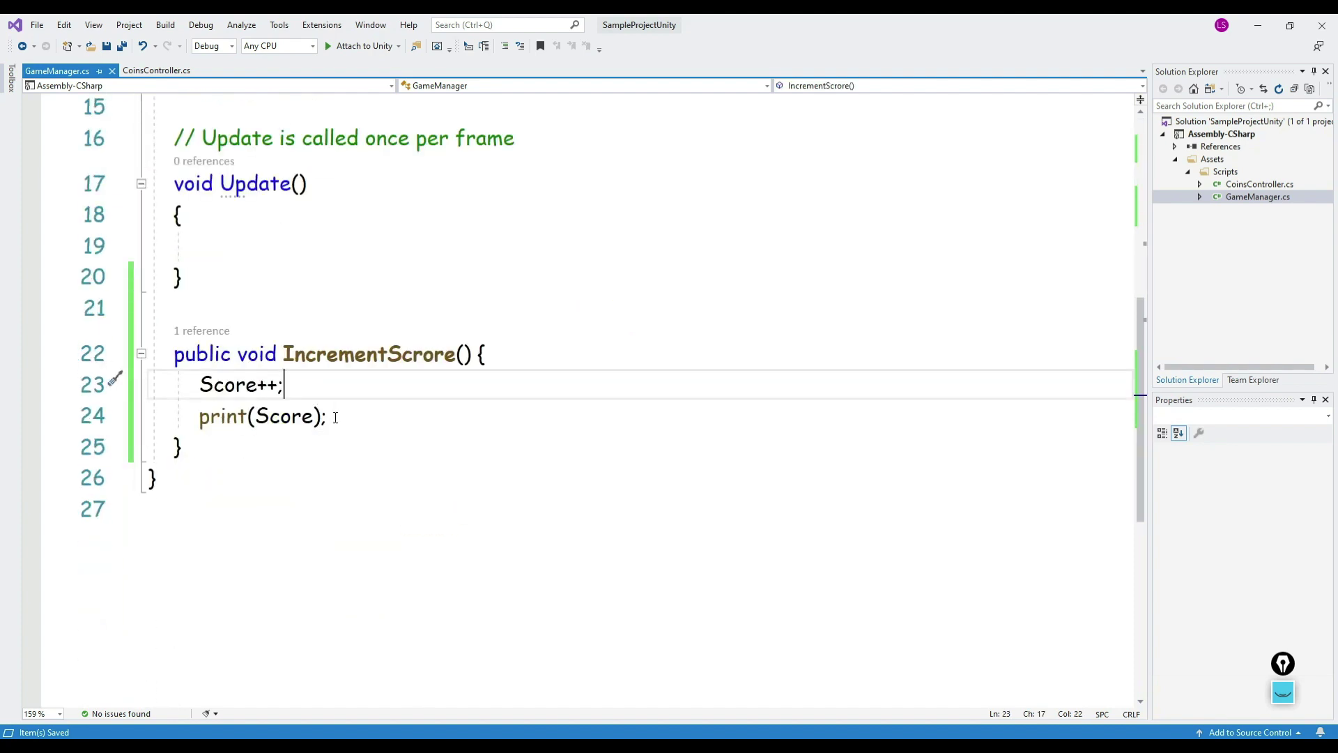
click(336, 416)
key(Return)
text(scoreText)
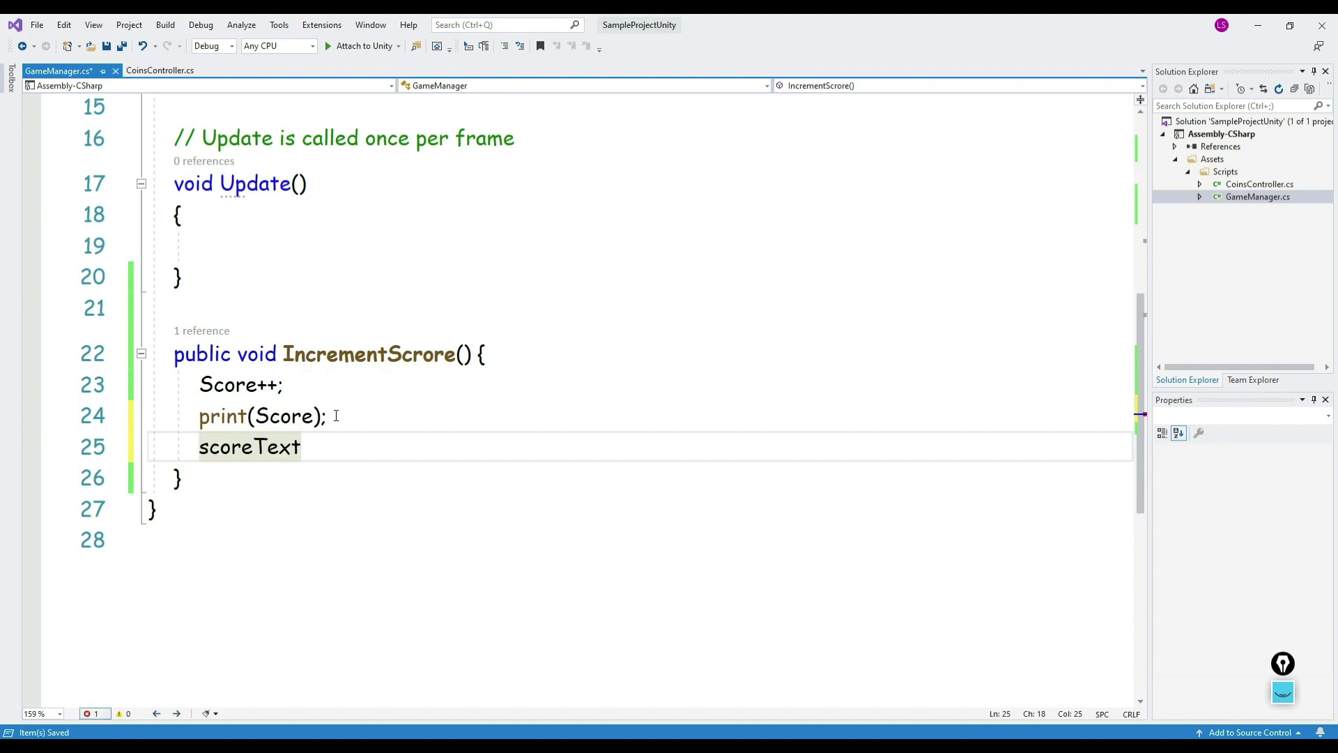
text(.)
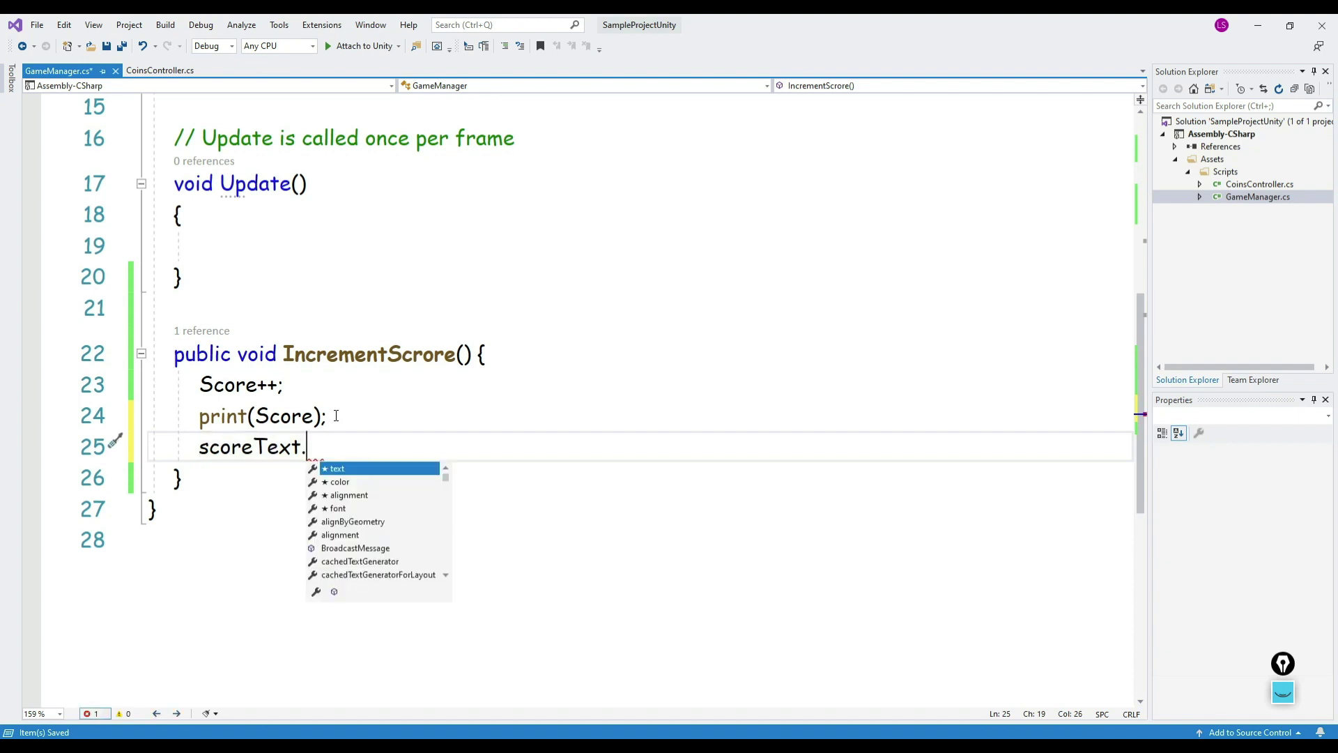
key(Tab)
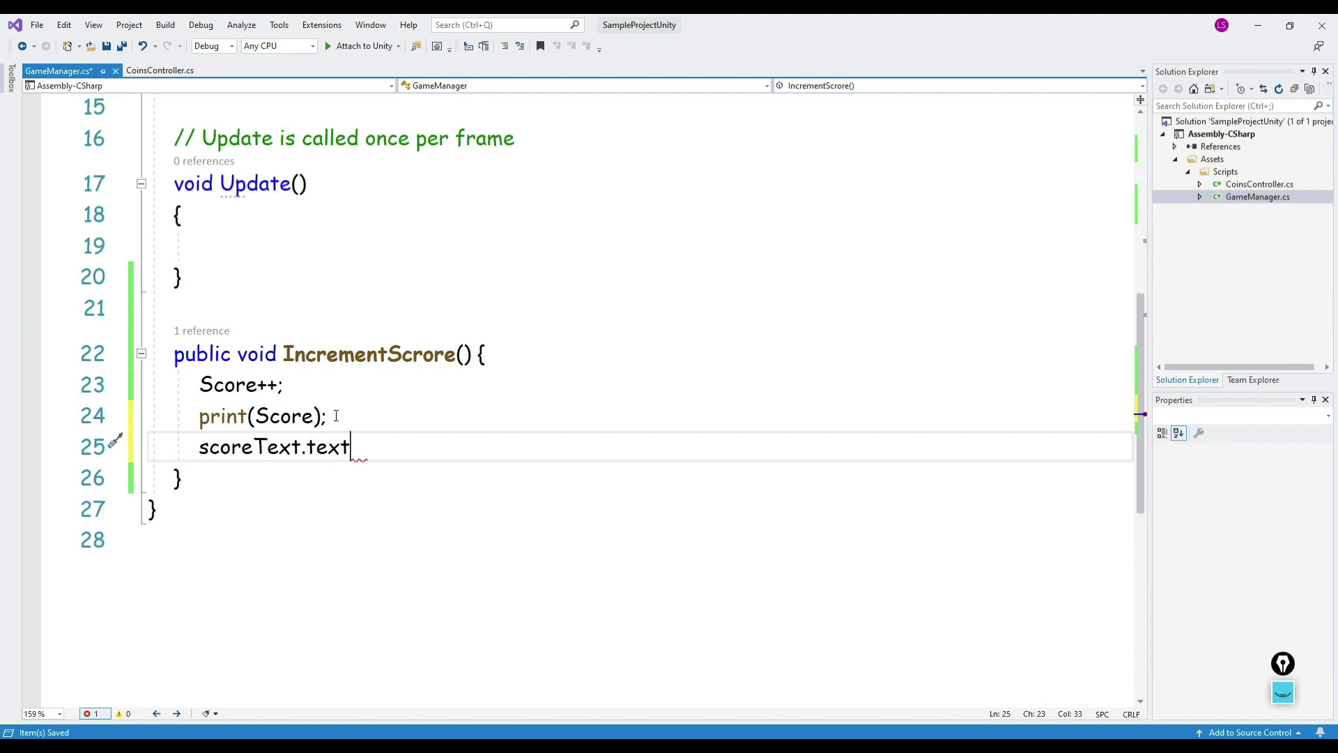
text( = )
text(Score)
key(Escape)
text(;)
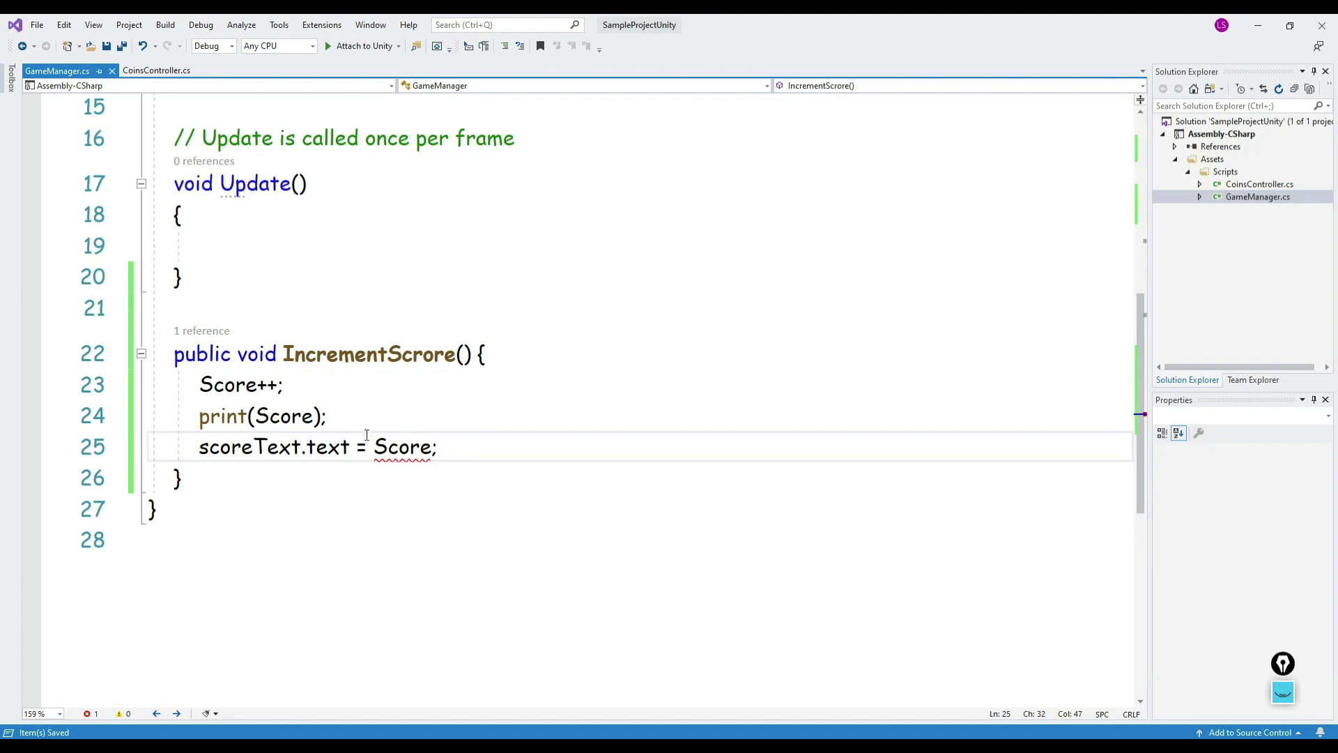
key(Left)
Step: Convert Score with ToString() so the line reads scoreText.text = Score.ToString();
scroll(377, 420, up, 1)
scroll(210, 275, up, 4)
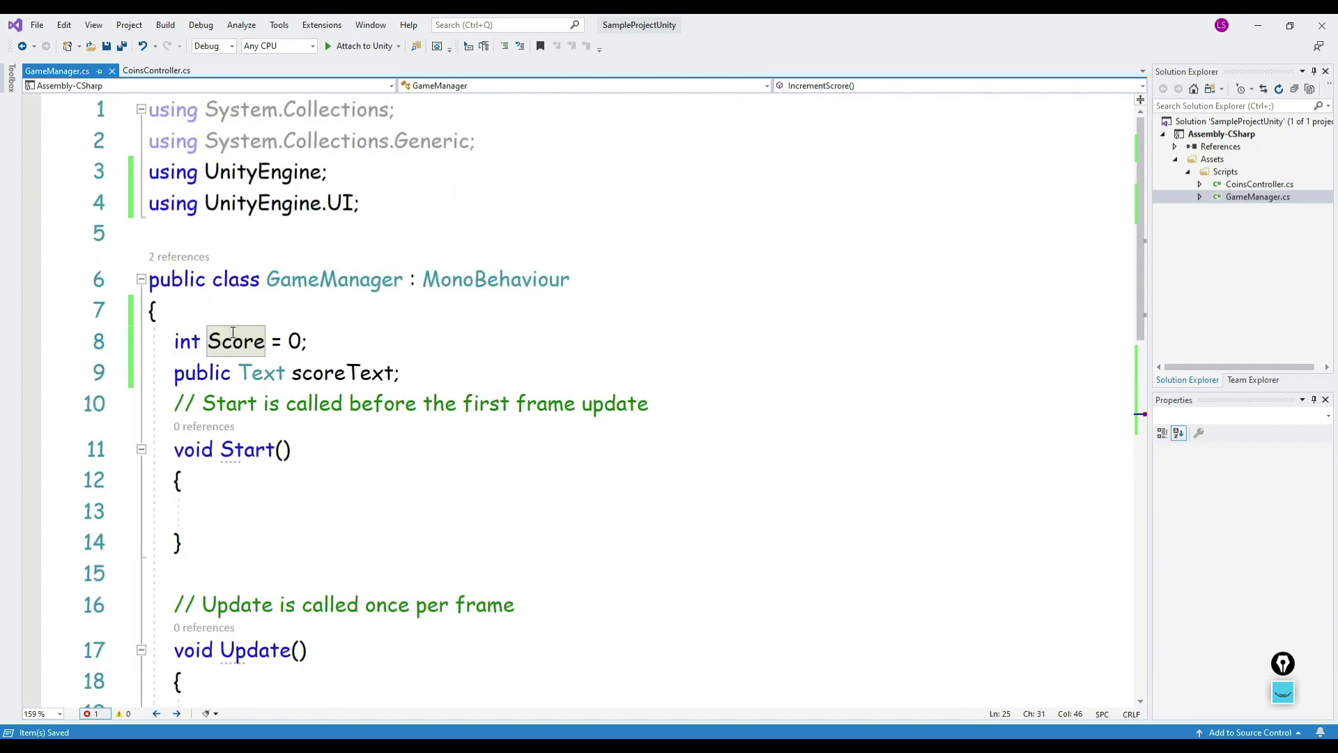
click(281, 372)
scroll(371, 355, down, 5)
scroll(372, 356, down, 3)
scroll(445, 304, up, 3)
click(444, 454)
key(BackSpace)
text(.text = Score.)
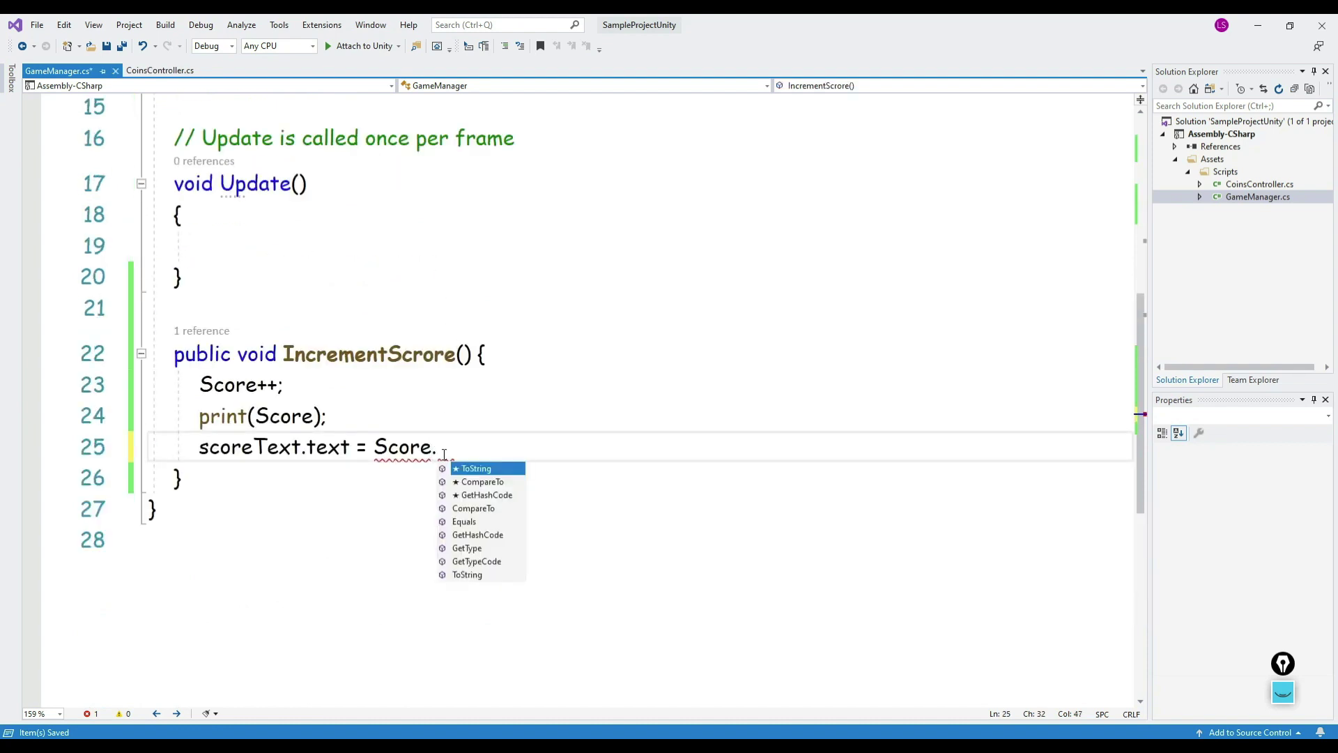
text(to)
key(Tab)
text(();)
key(Down)
Step: Append the comment '//Type casting int to string' to the assignment line and save
click(579, 448)
text(//Typ)
key(BackSpace)
key(BackSpace)
key(BackSpace)
text(Type casting)
key(ctrl+s)
text(int to string)
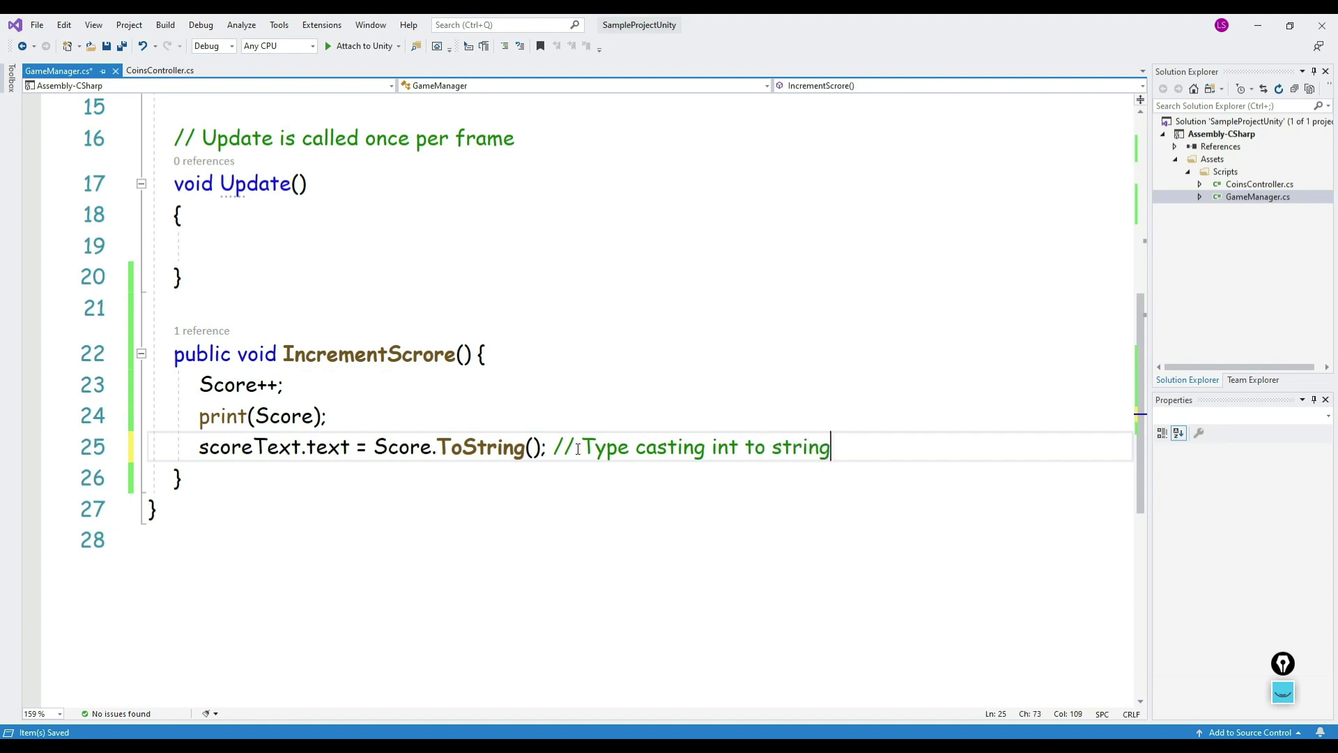
key(ctrl+s)
Step: Comment out the print(Score) line with // and save GameManager.cs
double_click(403, 446)
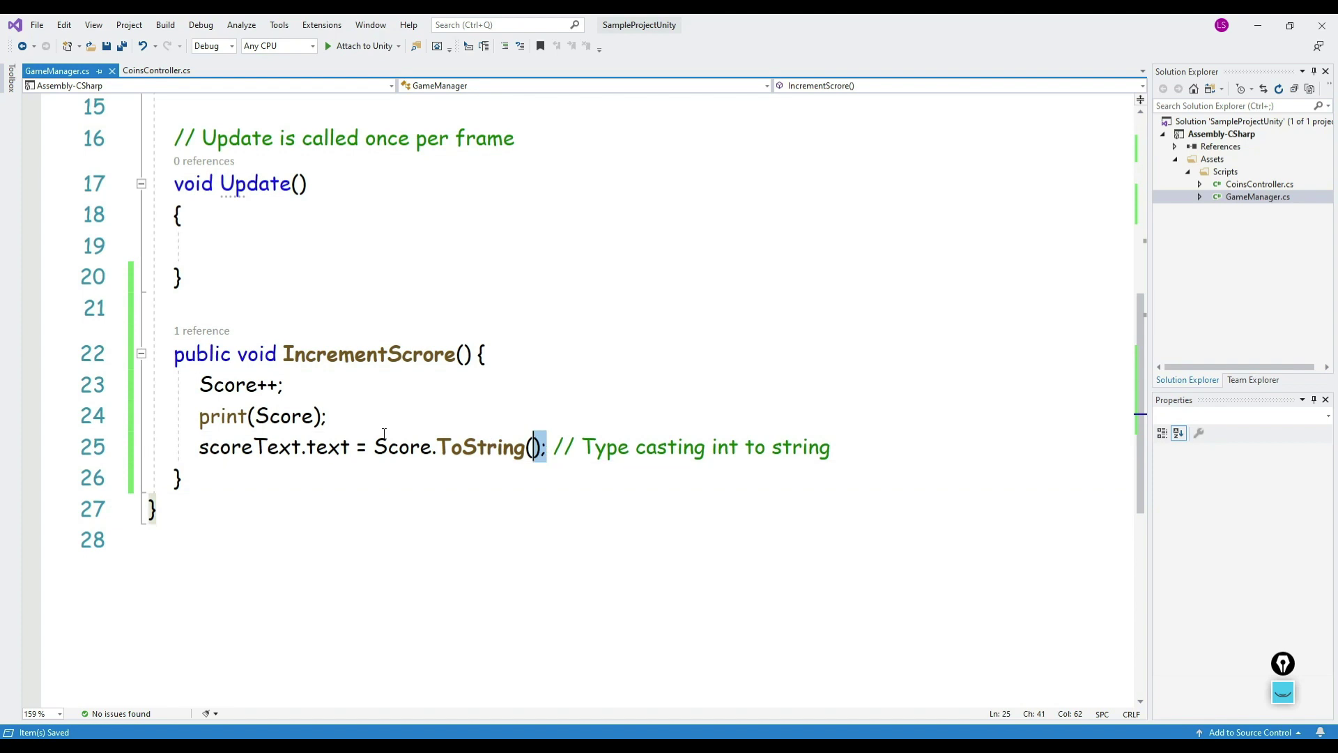
drag(547, 446, 208, 447)
click(200, 416)
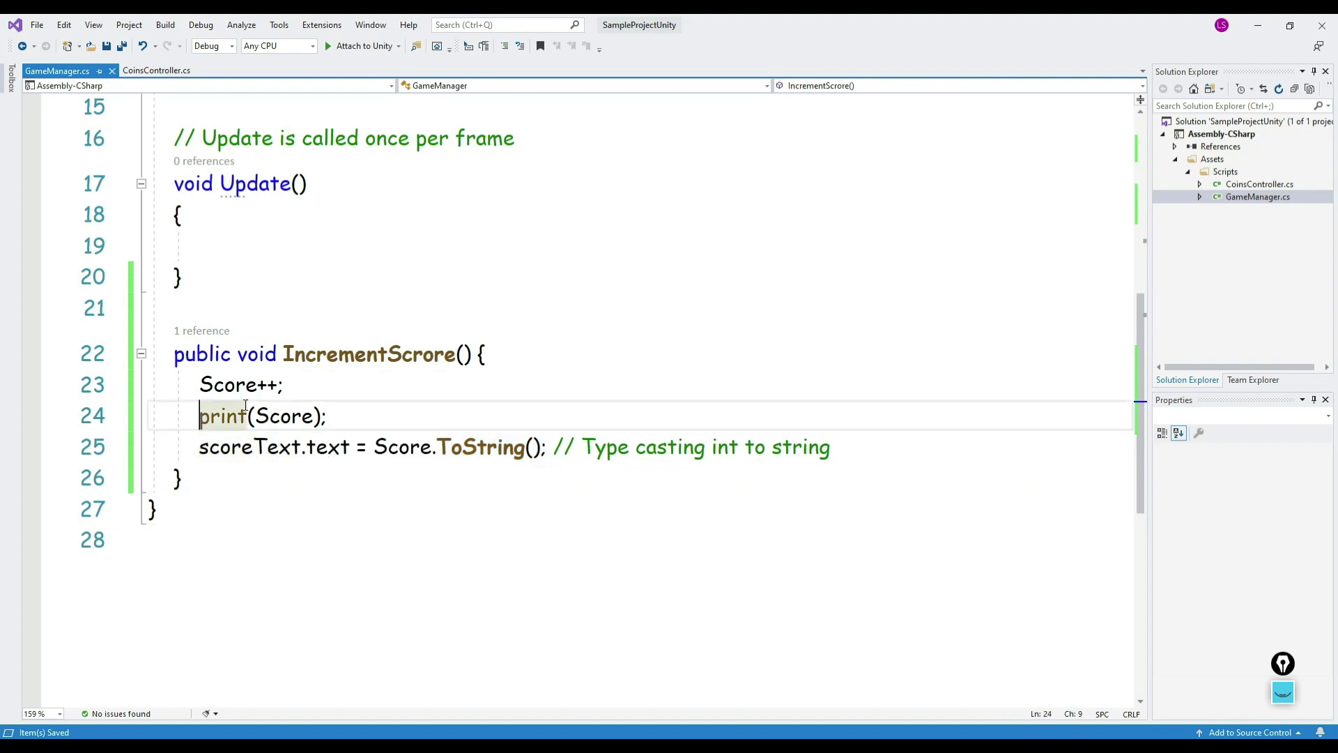
click(275, 416)
drag(200, 447, 544, 436)
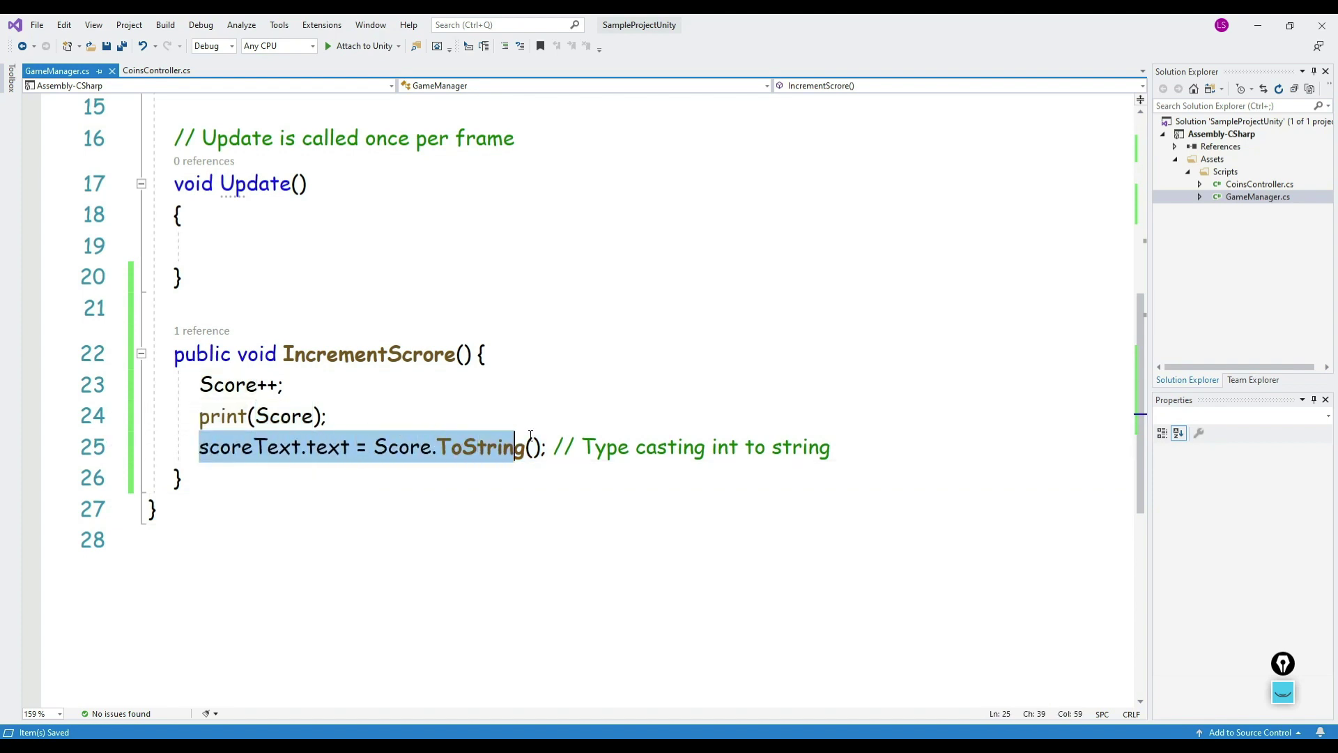
click(544, 439)
click(200, 416)
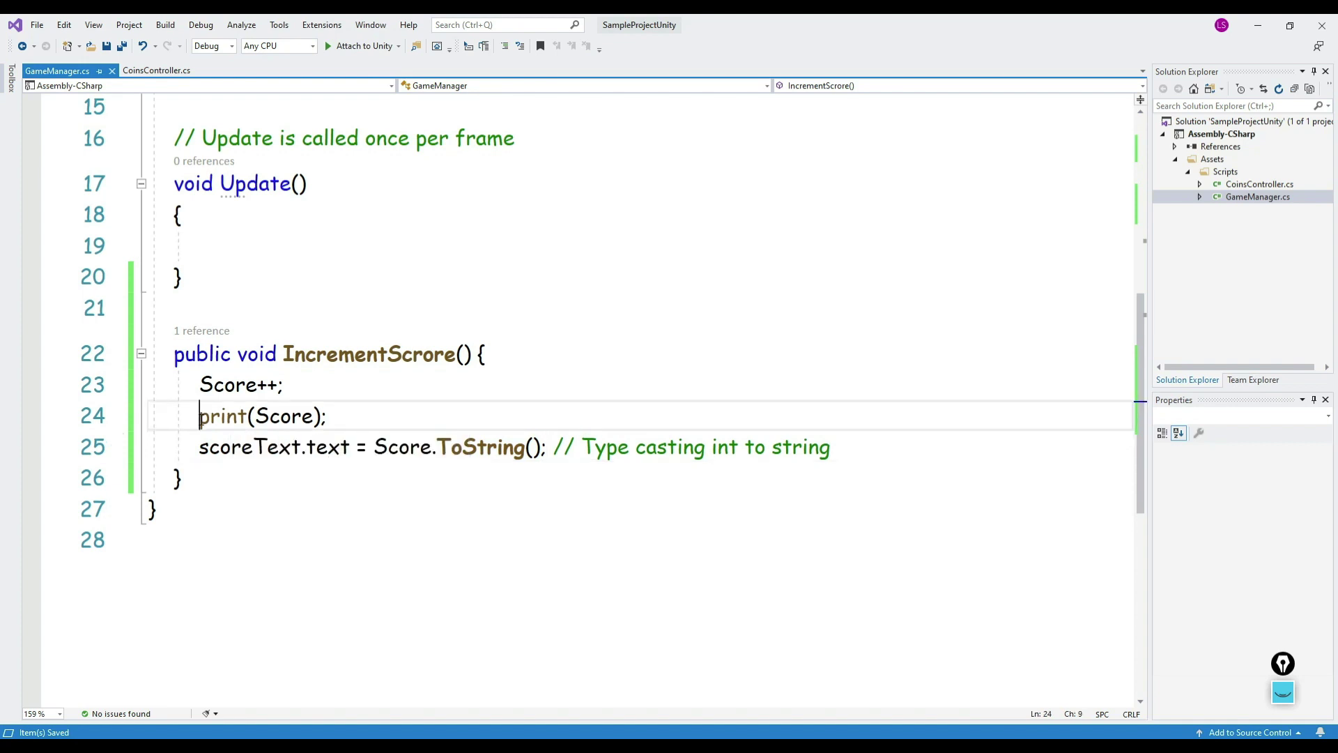
text(//)
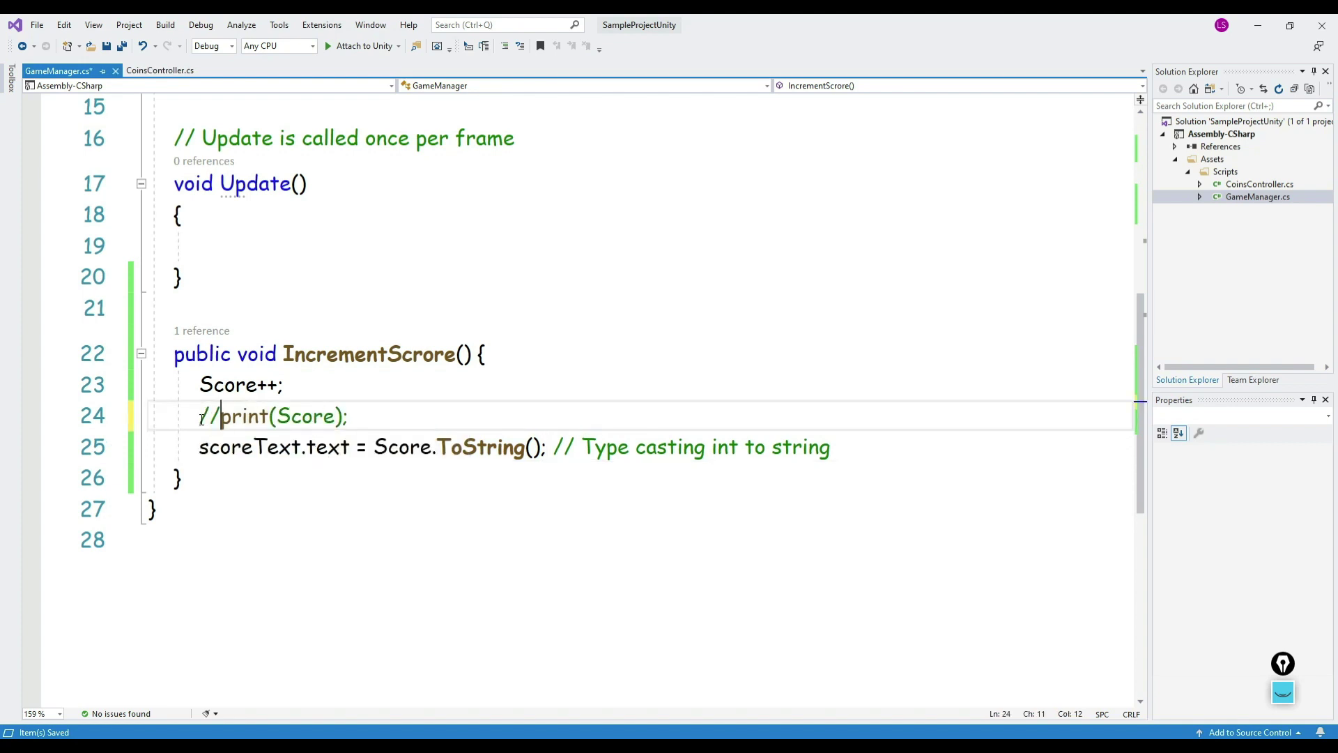
key(ctrl+s)
Step: Review the public Text scoreText declaration on line 9
click(553, 377)
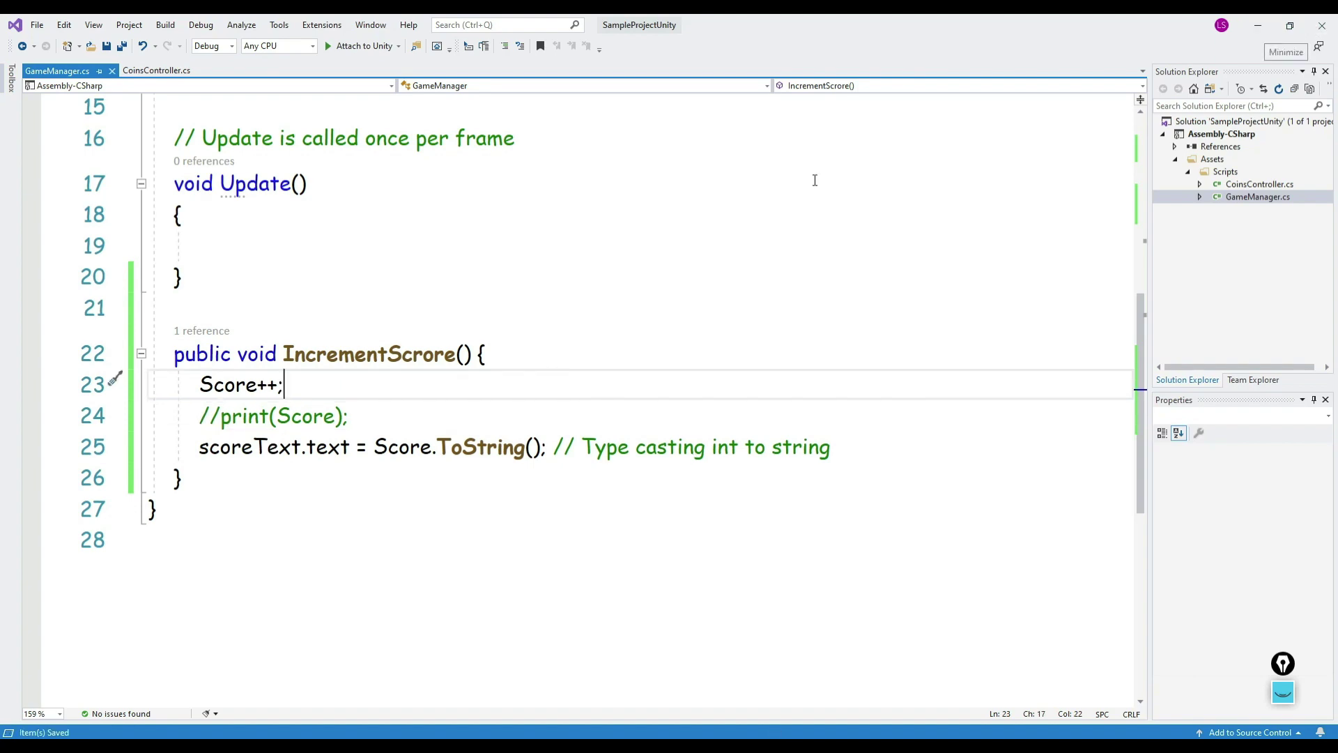
scroll(242, 266, up, 4)
scroll(243, 267, up, 1)
double_click(185, 374)
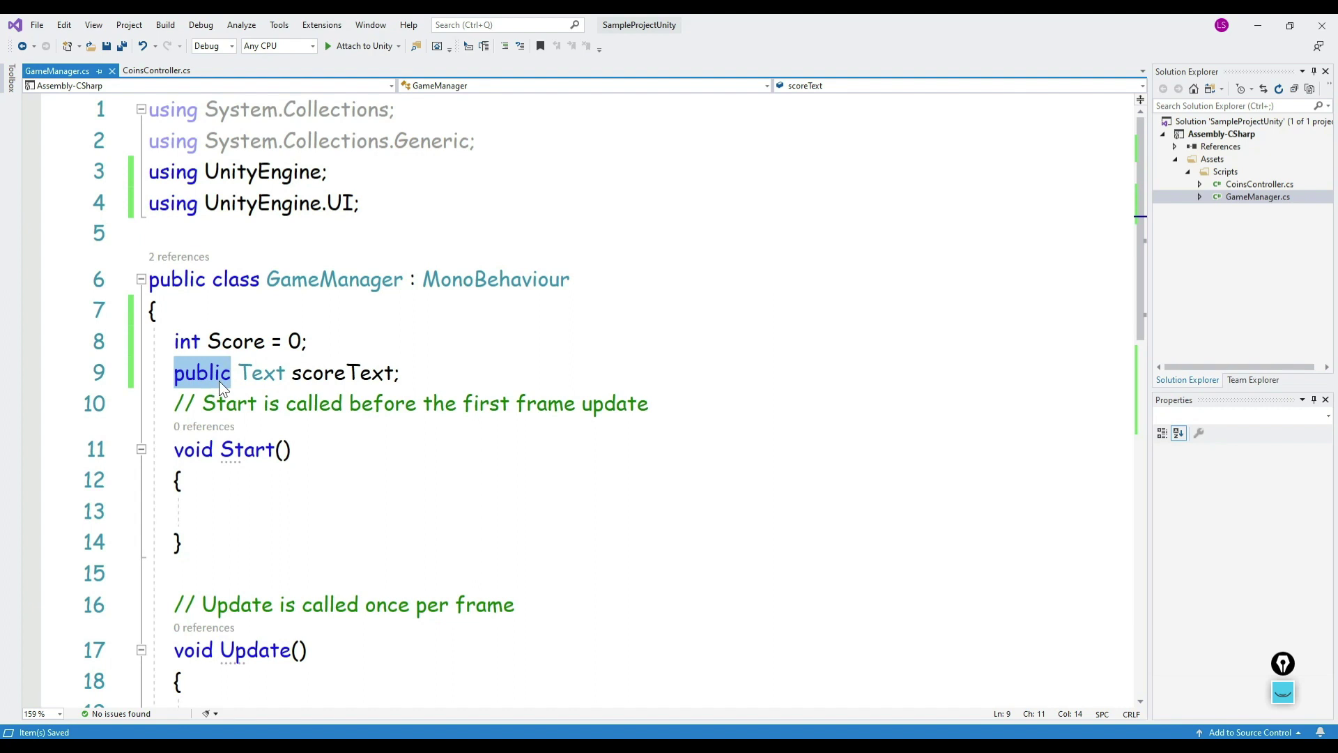
click(277, 373)
drag(411, 374, 174, 374)
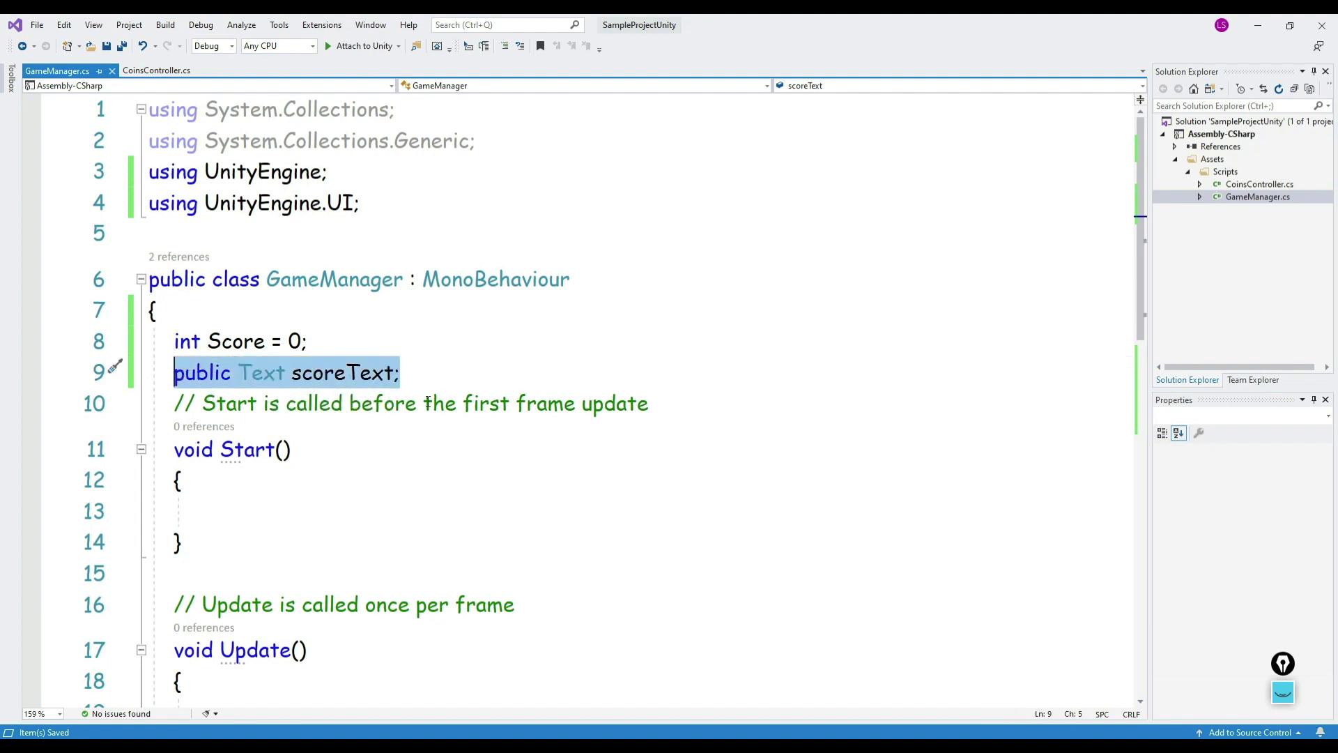
click(475, 385)
double_click(229, 372)
click(408, 373)
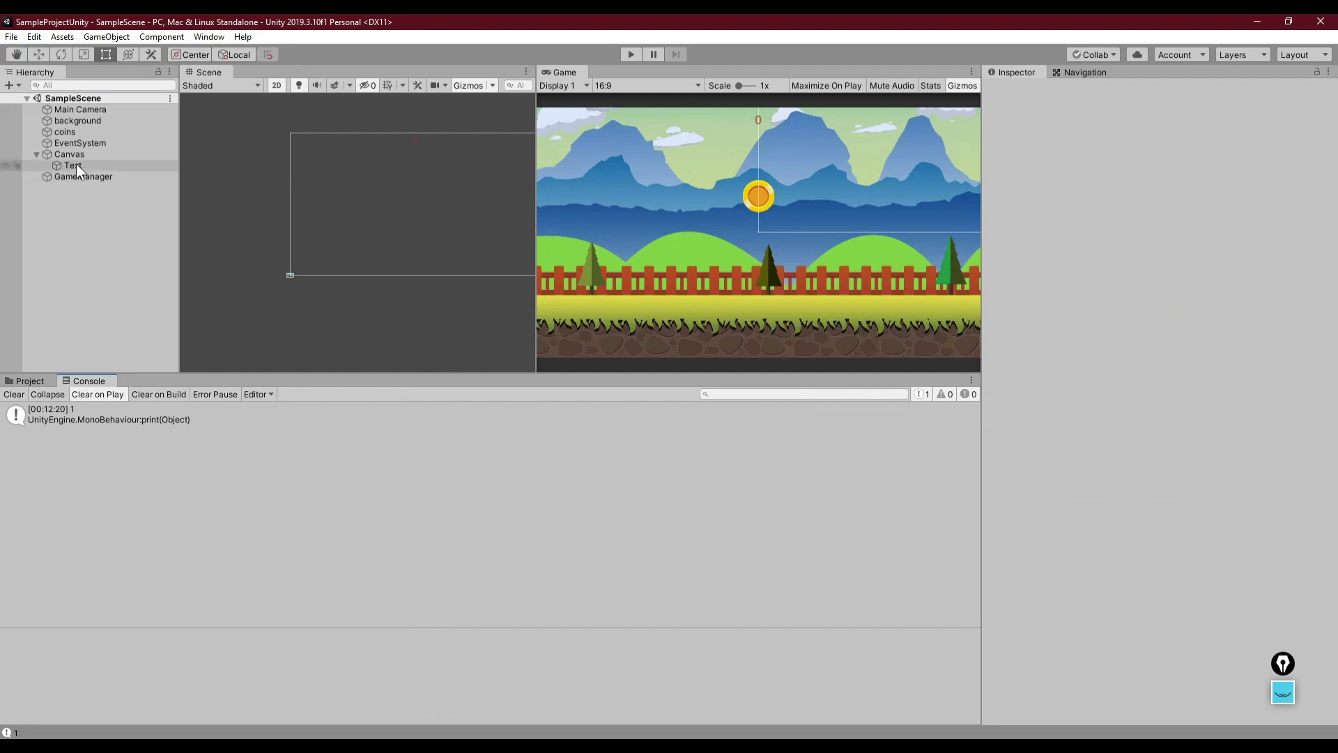
Step: Drag the Canvas's Text object into the GameManager script's Score Text slot
click(66, 134)
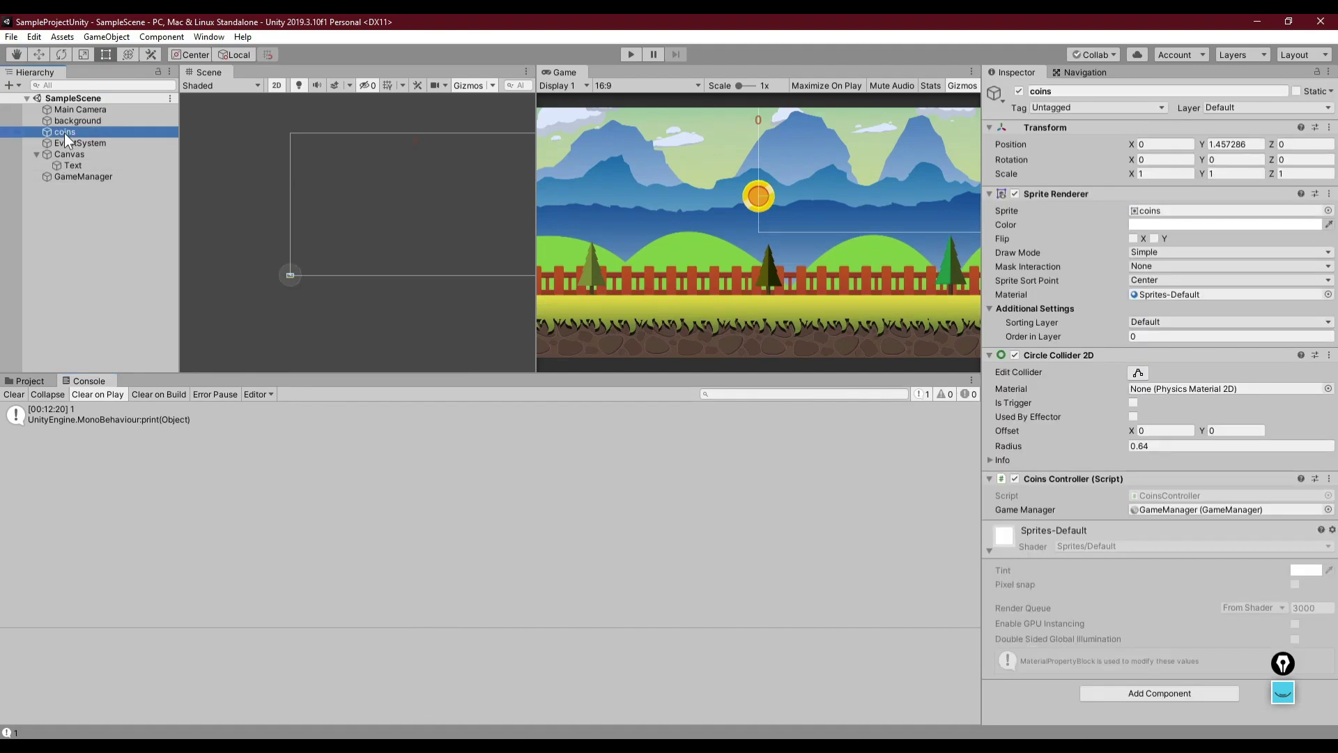
click(63, 178)
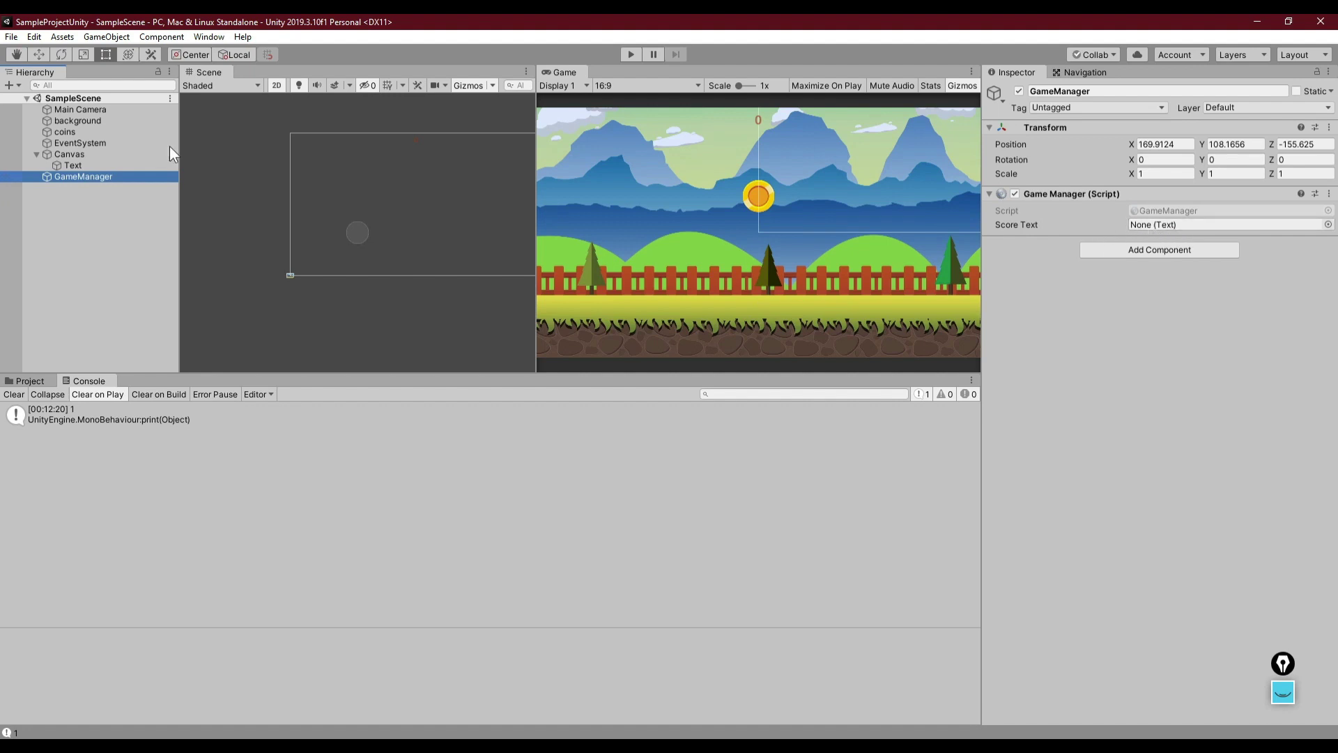
drag(70, 164, 1144, 228)
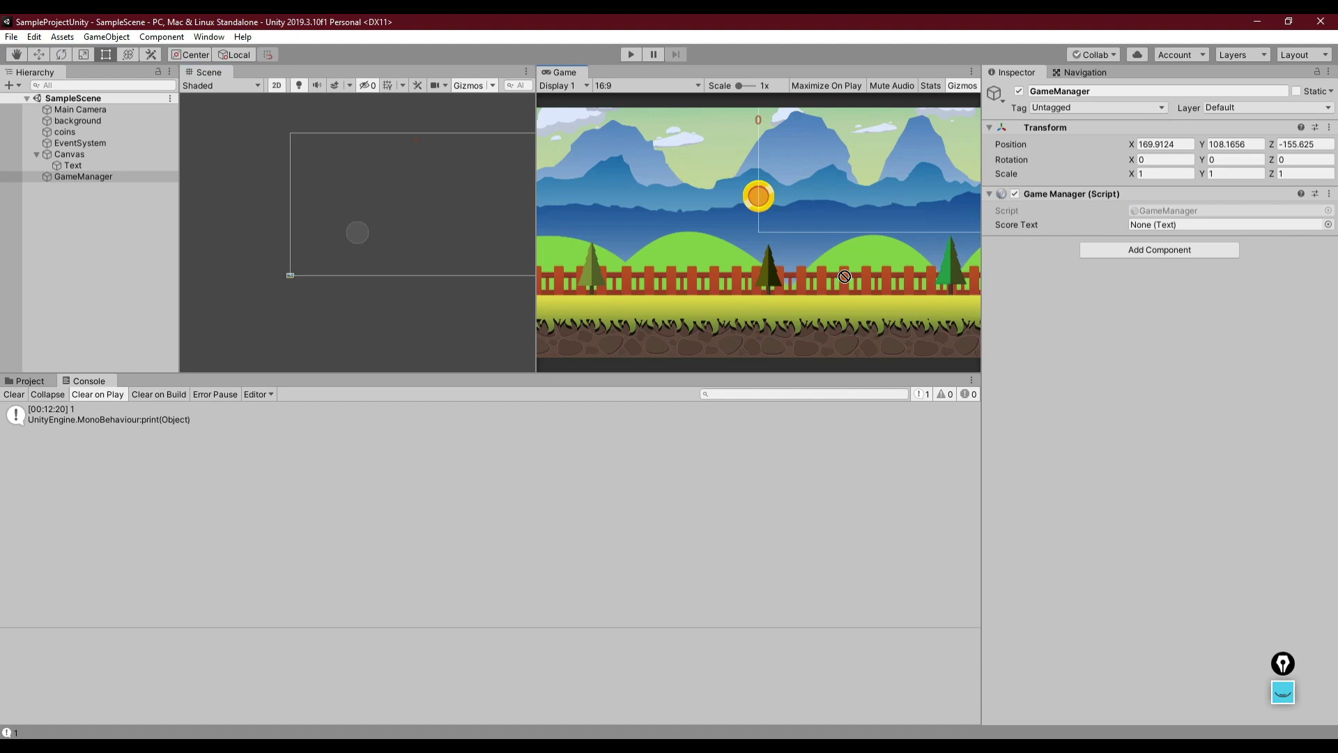
drag(1144, 229, 1147, 228)
click(64, 177)
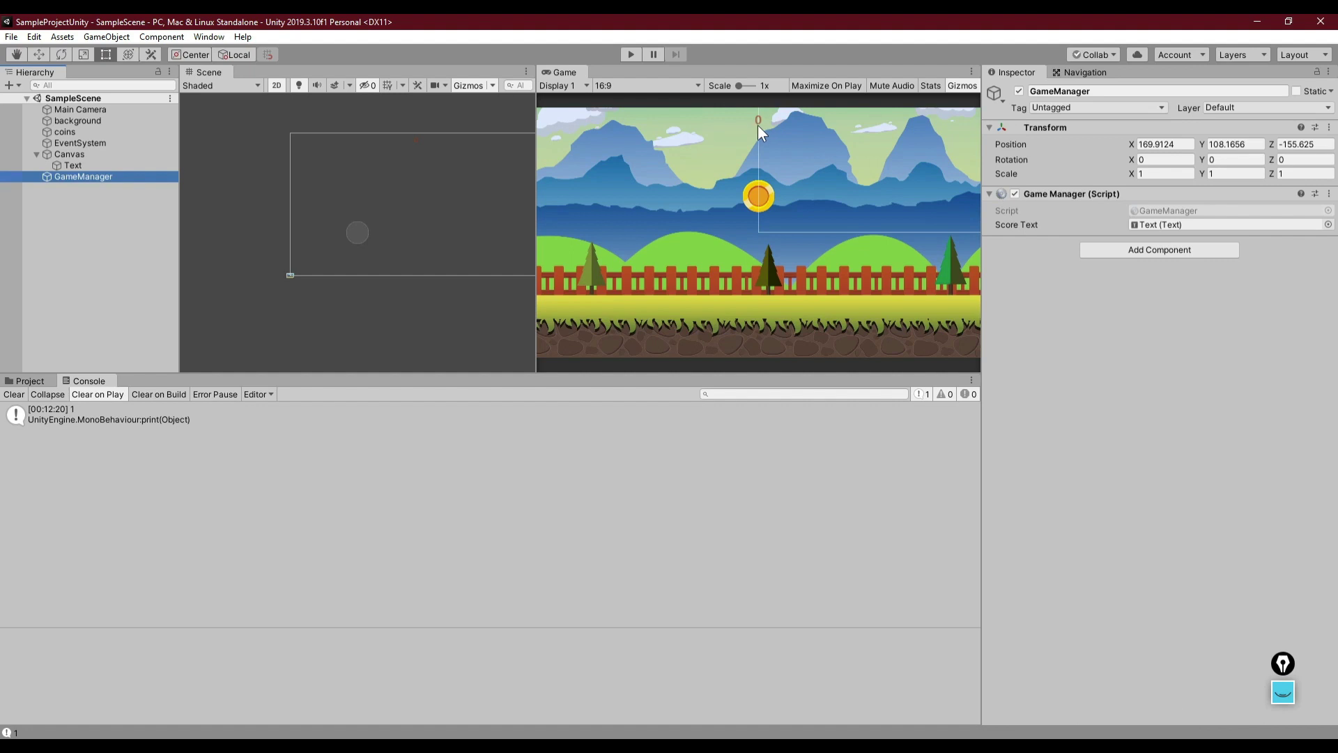
Step: With Maximize On Play on, run the game, click the coin, then stop playing
click(820, 89)
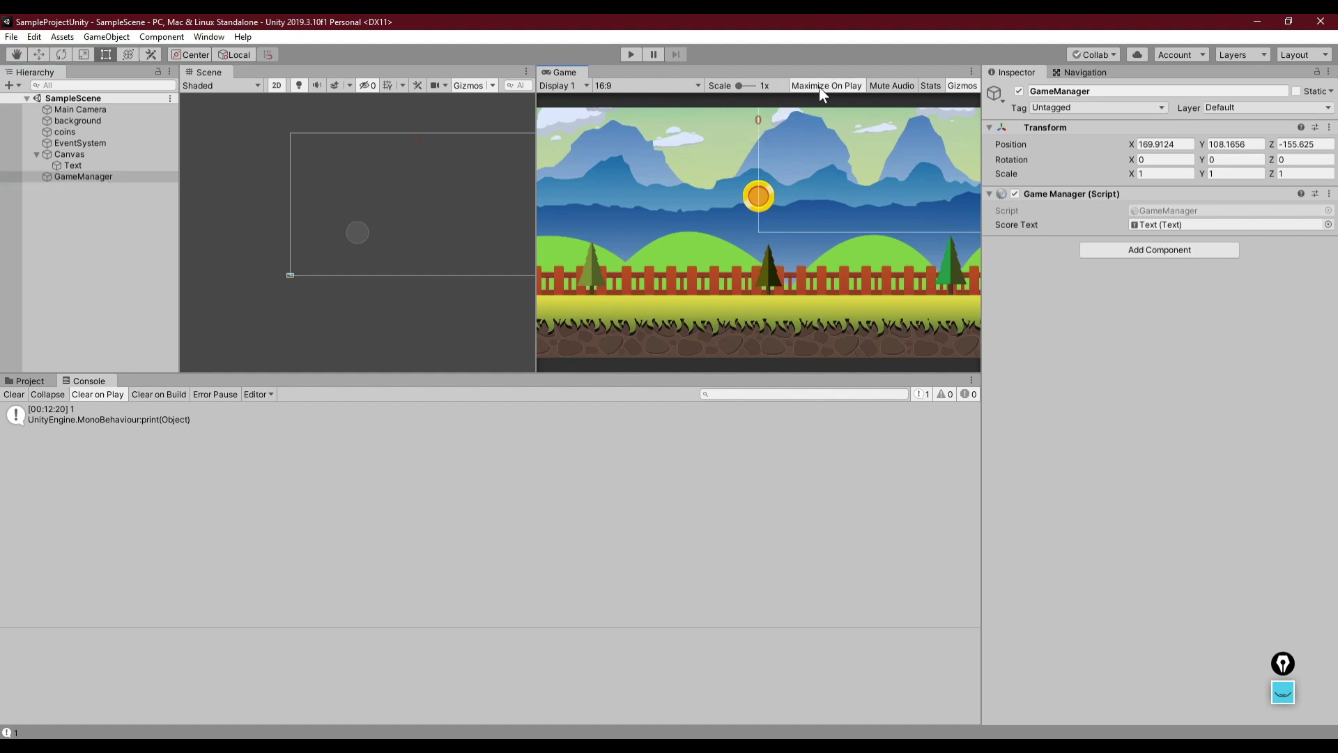
click(630, 56)
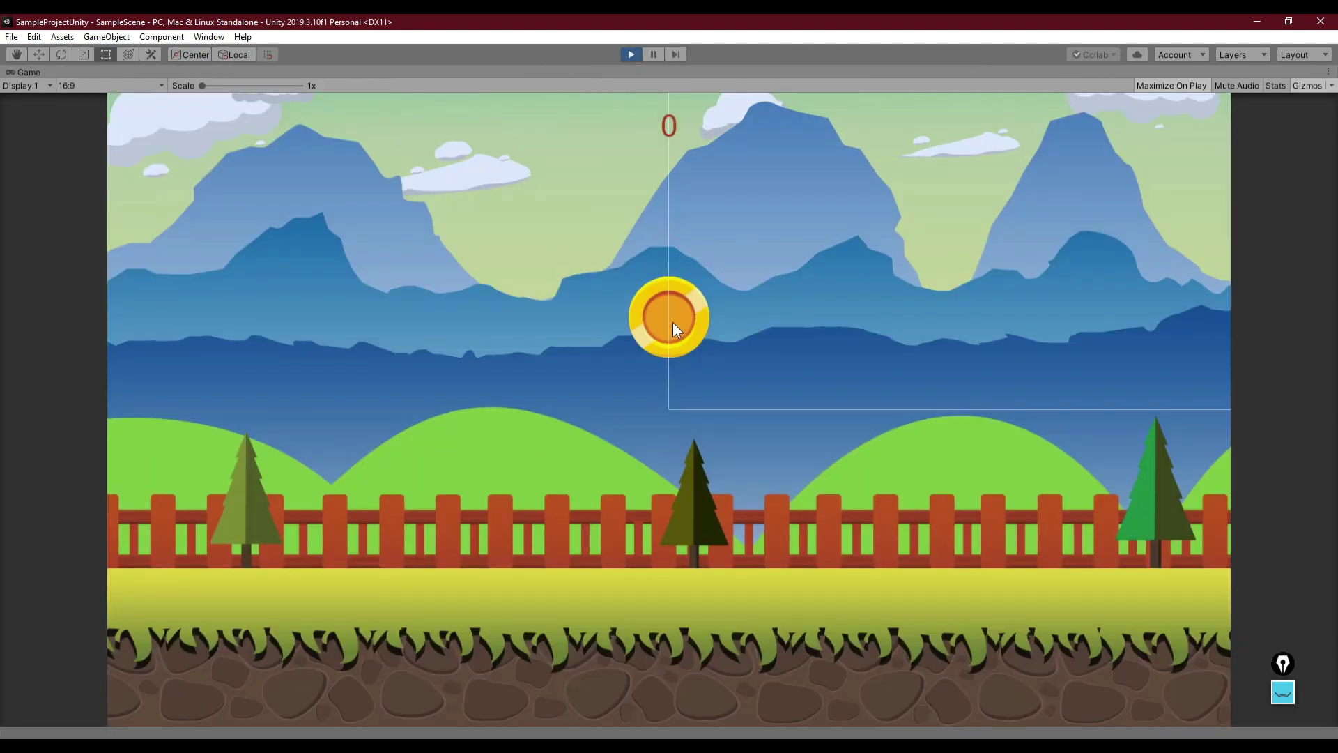
click(673, 323)
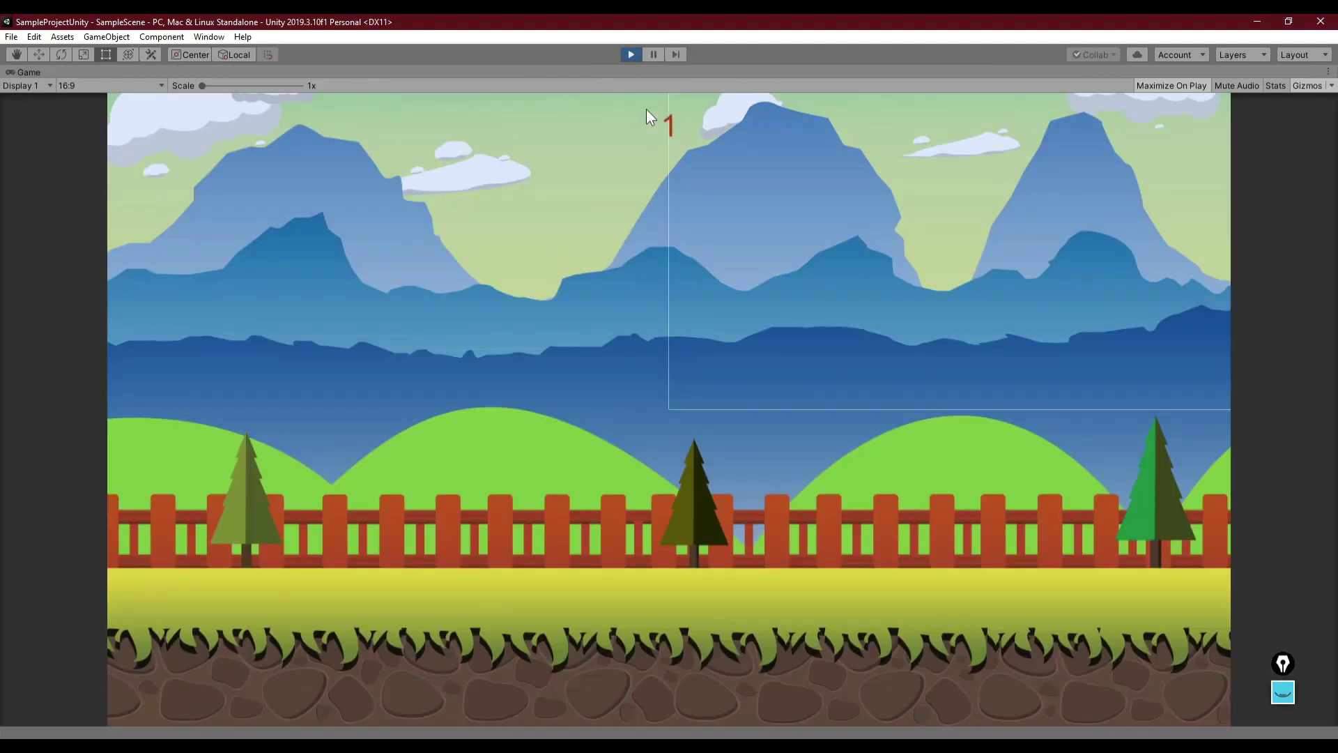
click(627, 56)
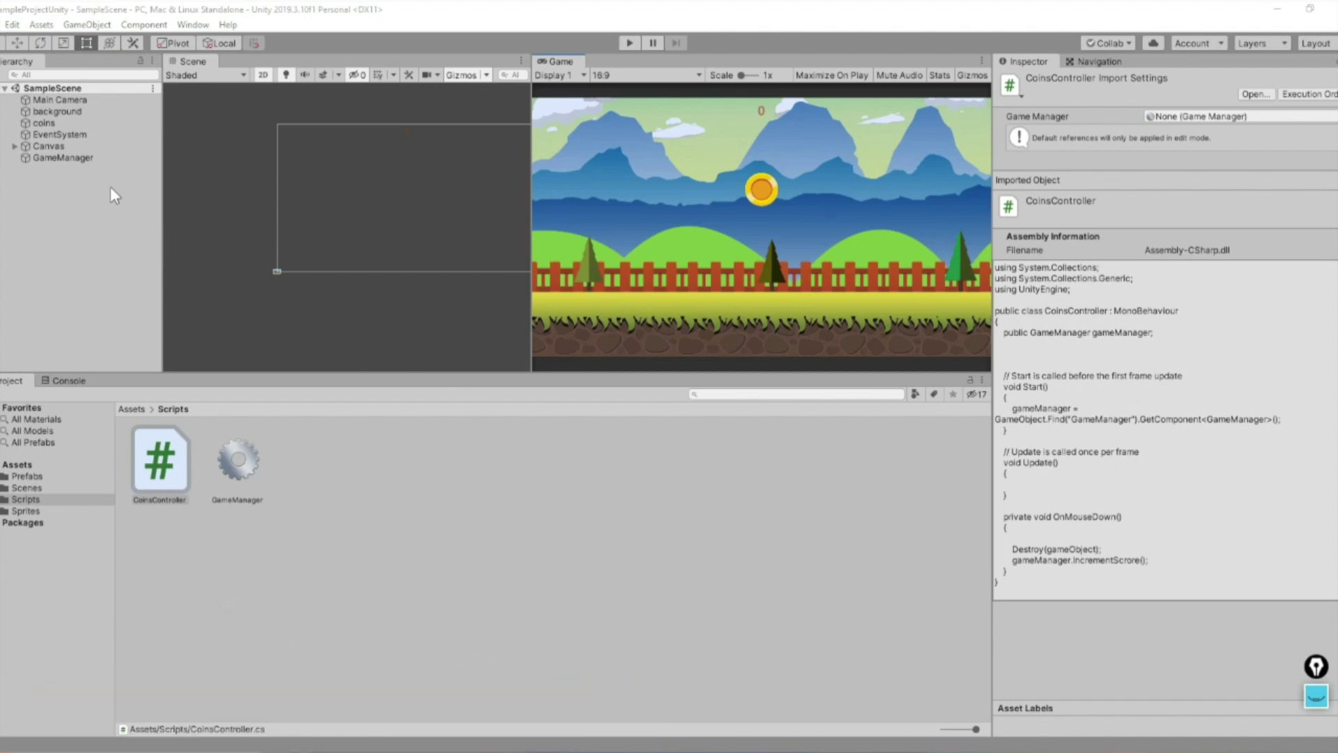
Step: Widen the Scene view over the Game view and zoom in on the background and coin
click(67, 124)
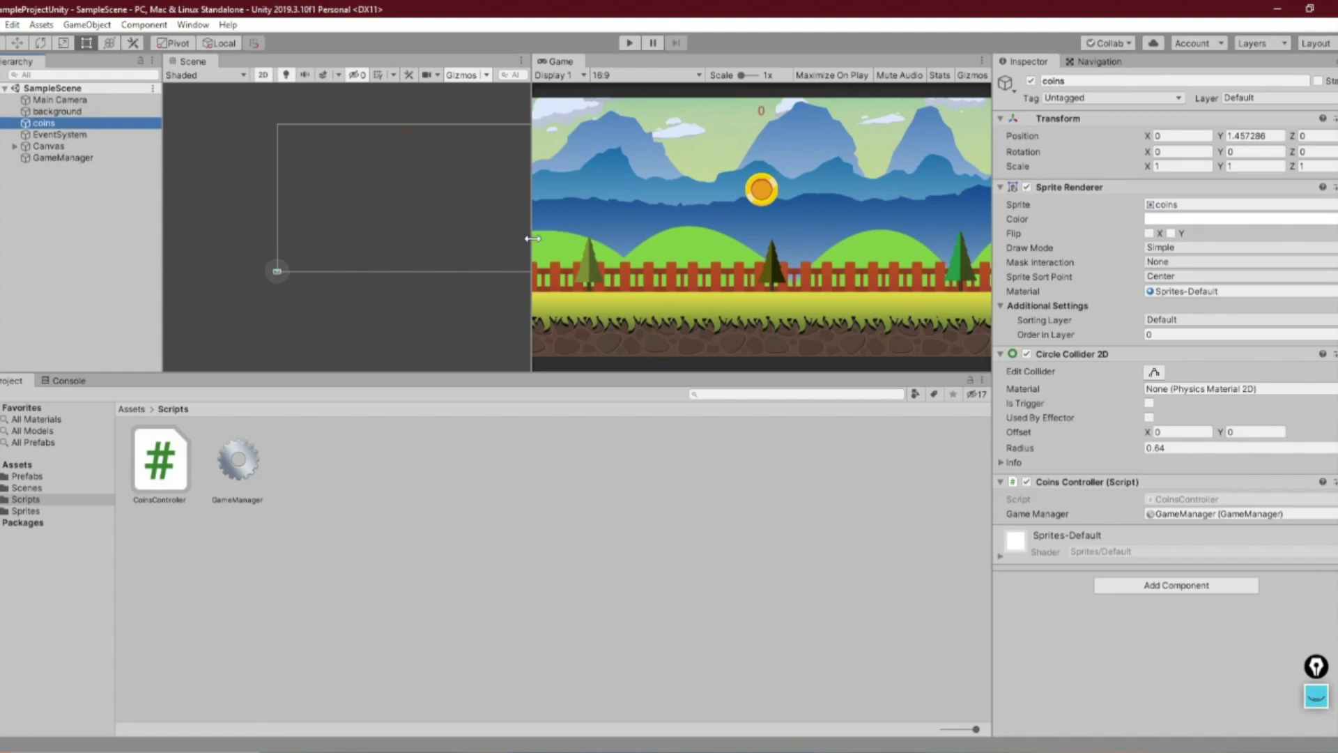
drag(531, 237, 664, 236)
scroll(377, 257, up, 2)
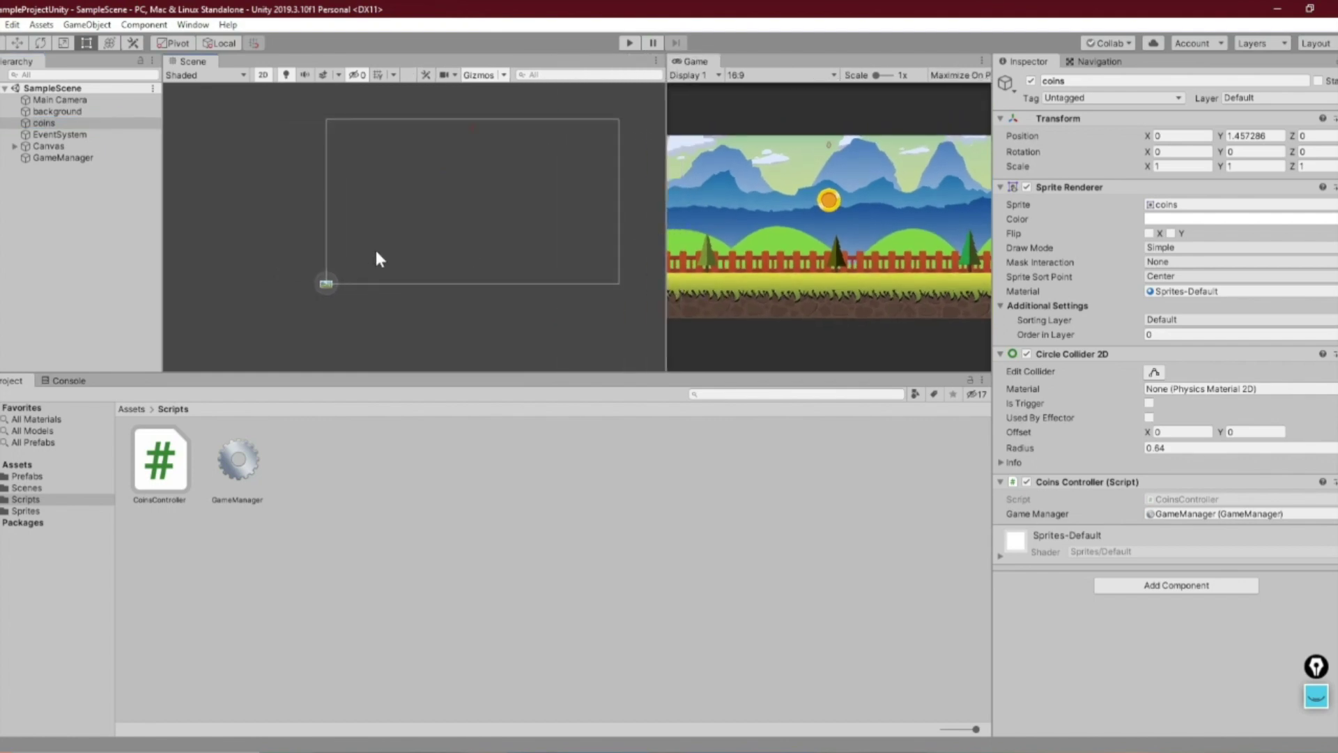
click(41, 123)
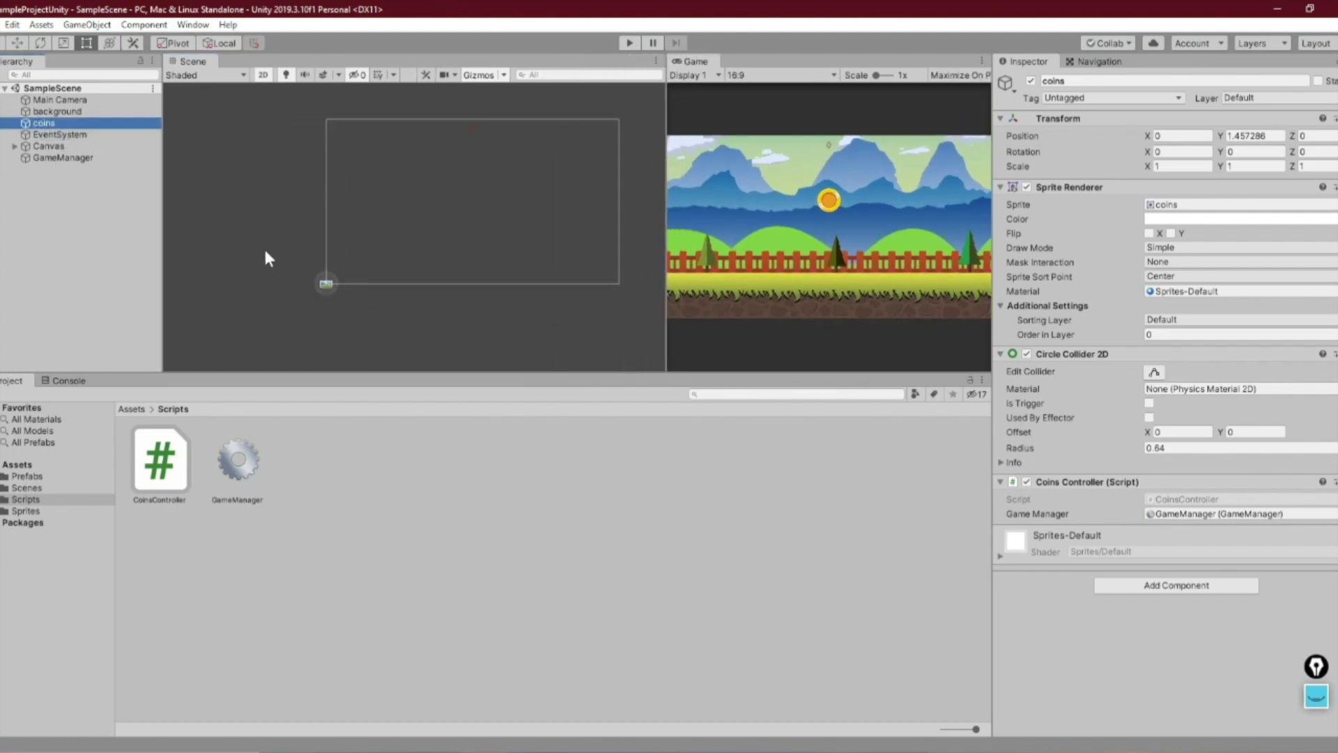
click(325, 286)
scroll(325, 283, up, 2)
scroll(325, 282, up, 2)
scroll(325, 282, up, 2)
scroll(325, 283, up, 2)
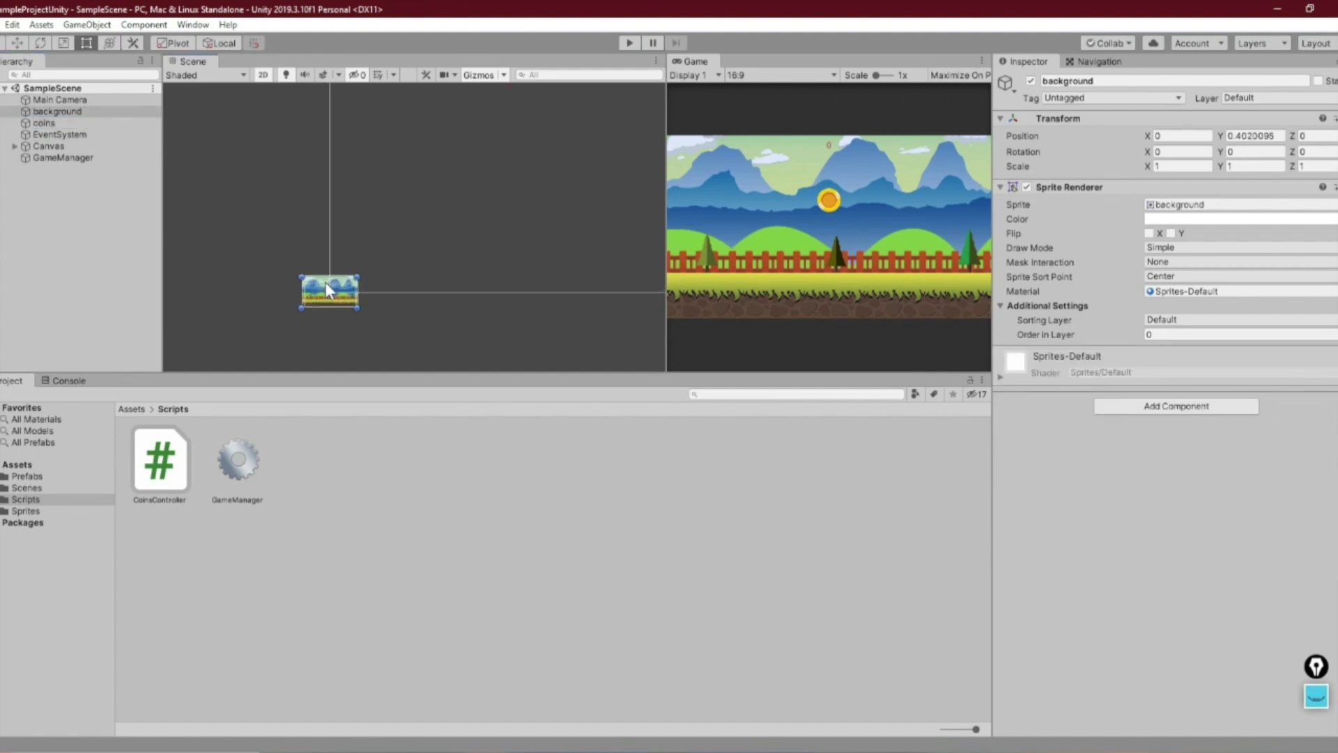
scroll(325, 282, up, 3)
click(42, 123)
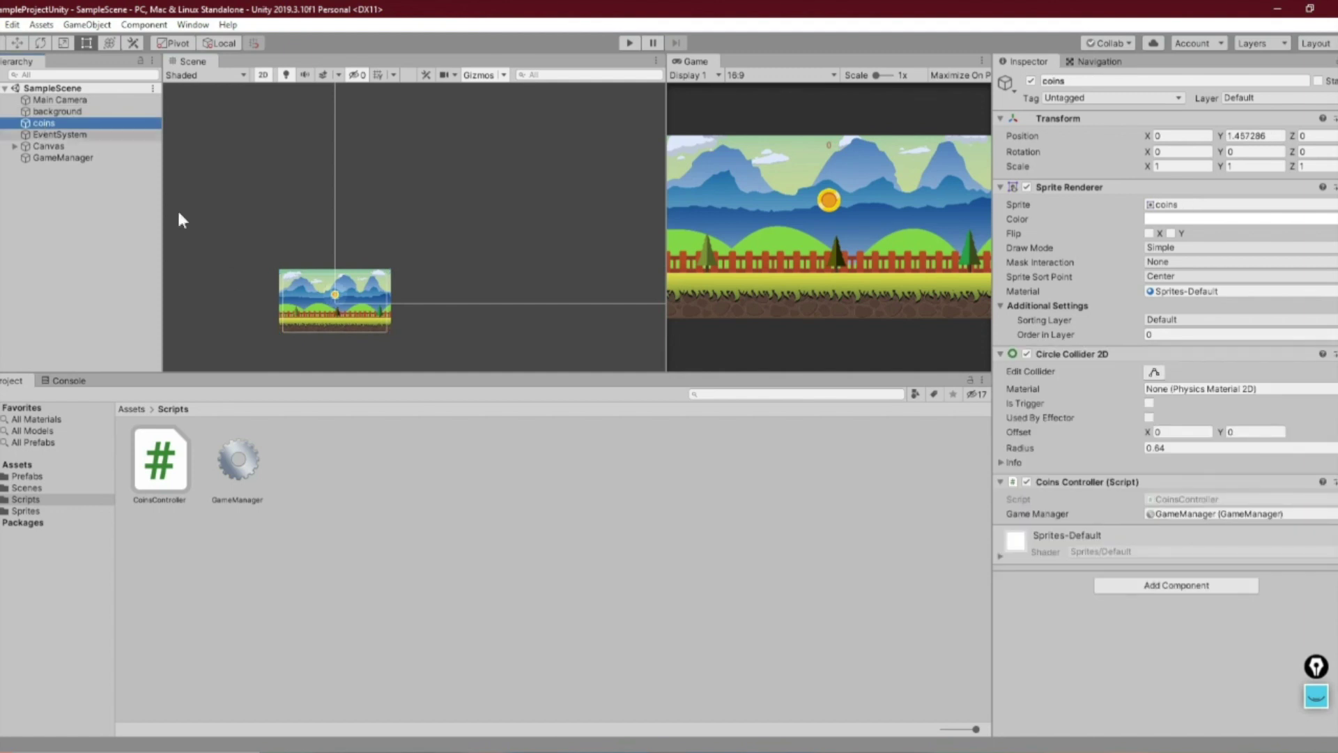
Step: Rename the coin object back to 'coins'
text(f)
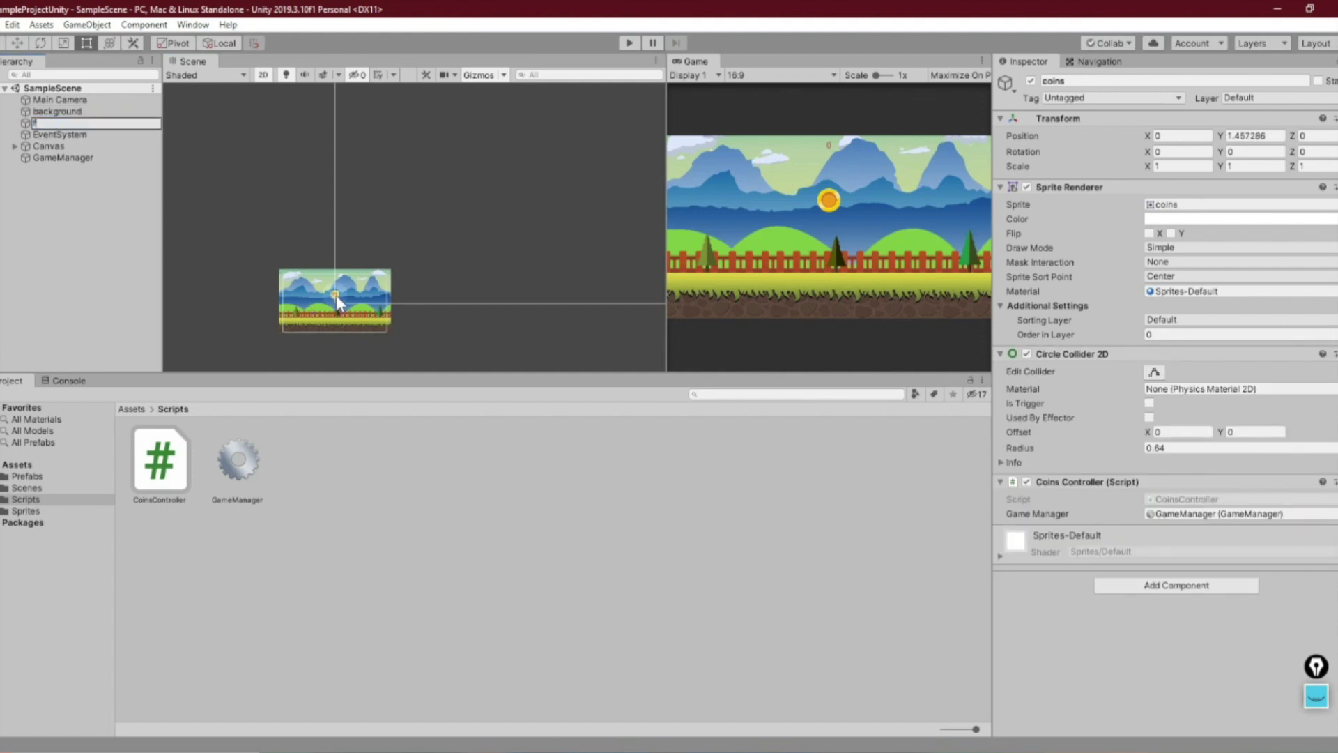
click(336, 295)
right_click(45, 119)
click(68, 169)
text(coins)
key(Return)
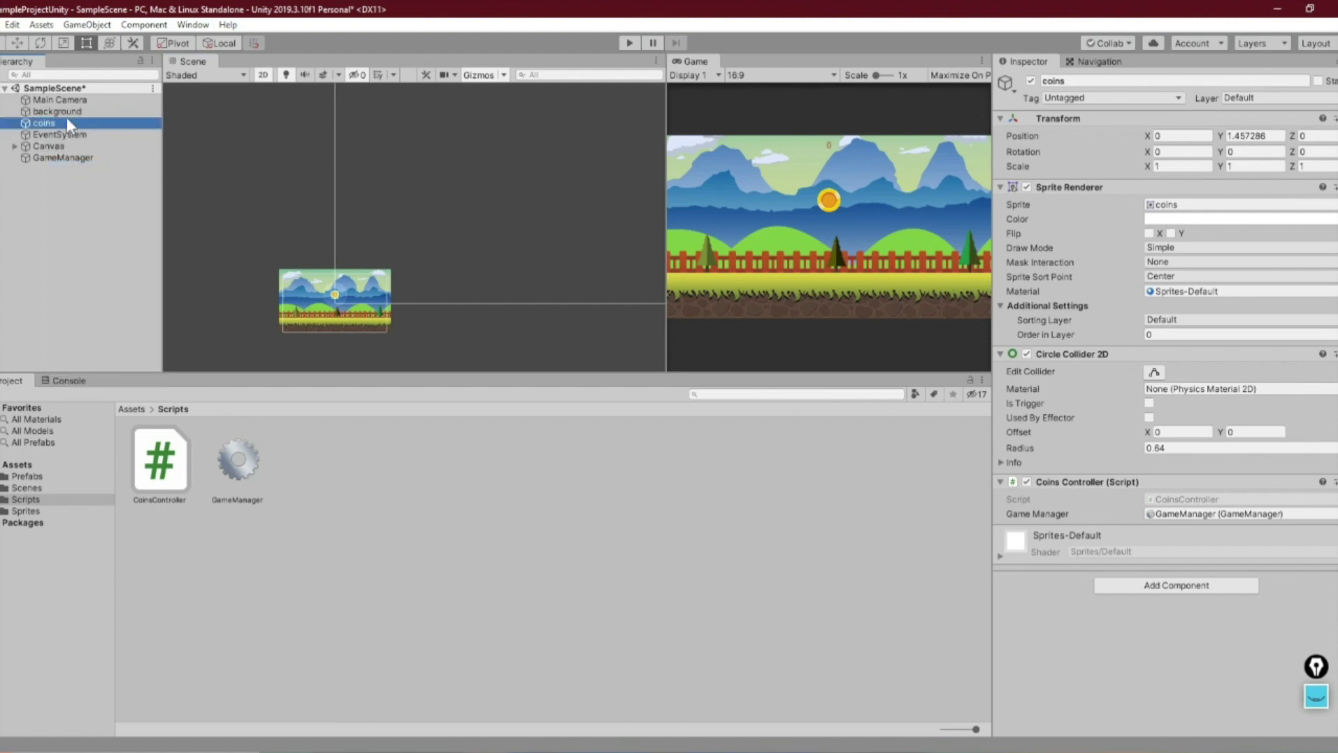
Step: Frame the background in the Scene view and save the scene with Ctrl+S
click(336, 294)
key(f)
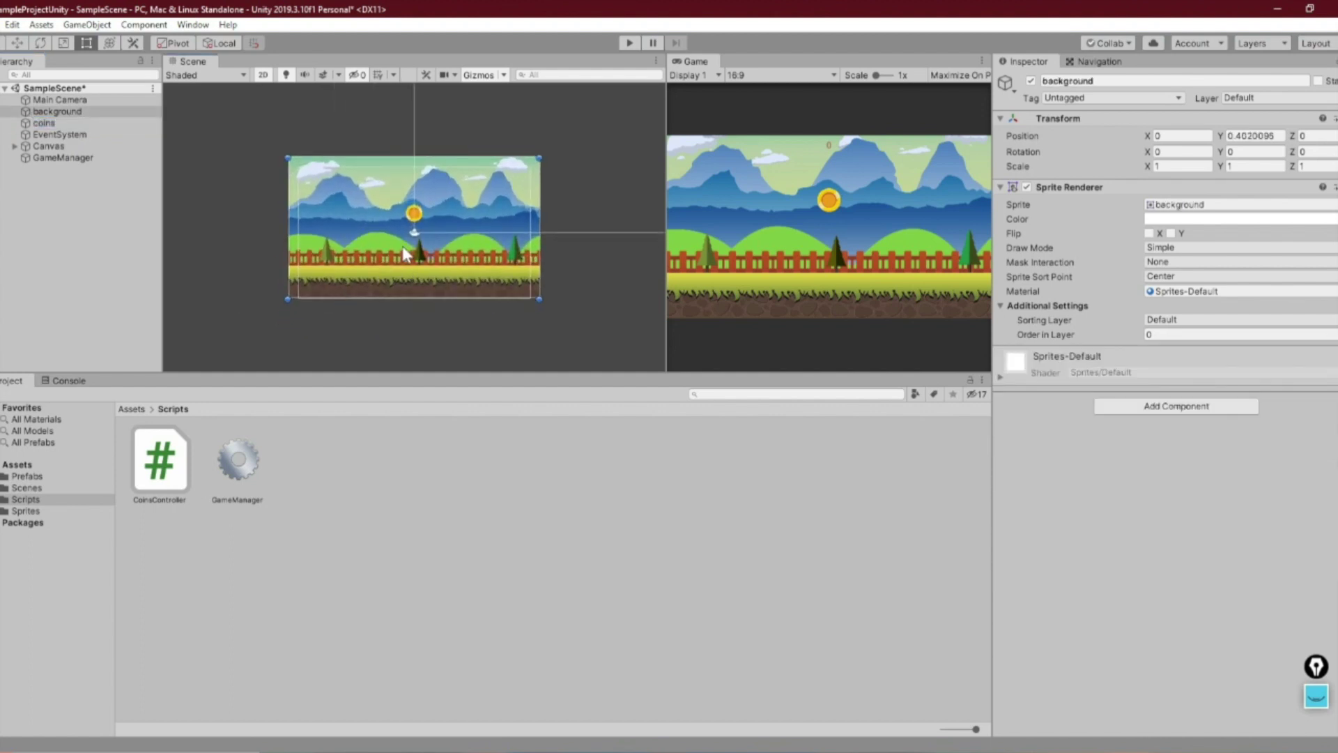
key(ctrl+s)
scroll(420, 216, up, 1)
scroll(420, 216, up, 2)
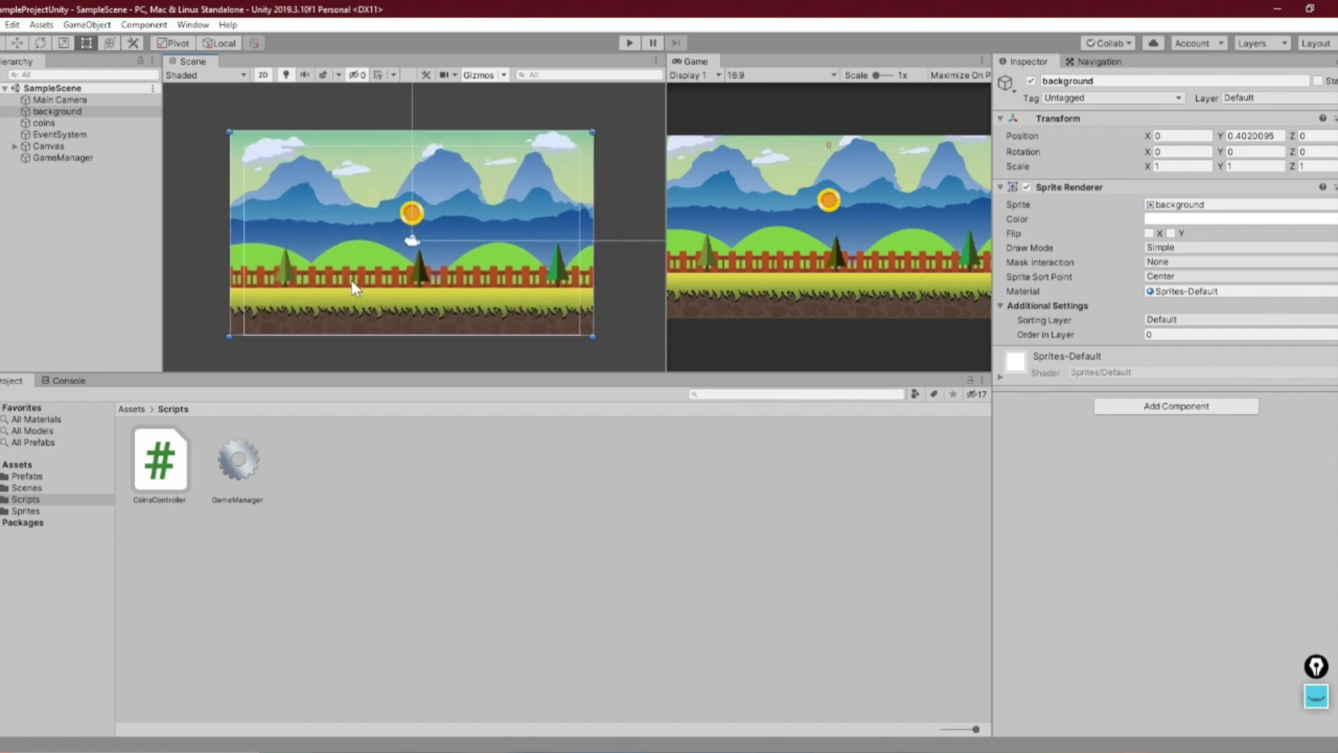
click(418, 218)
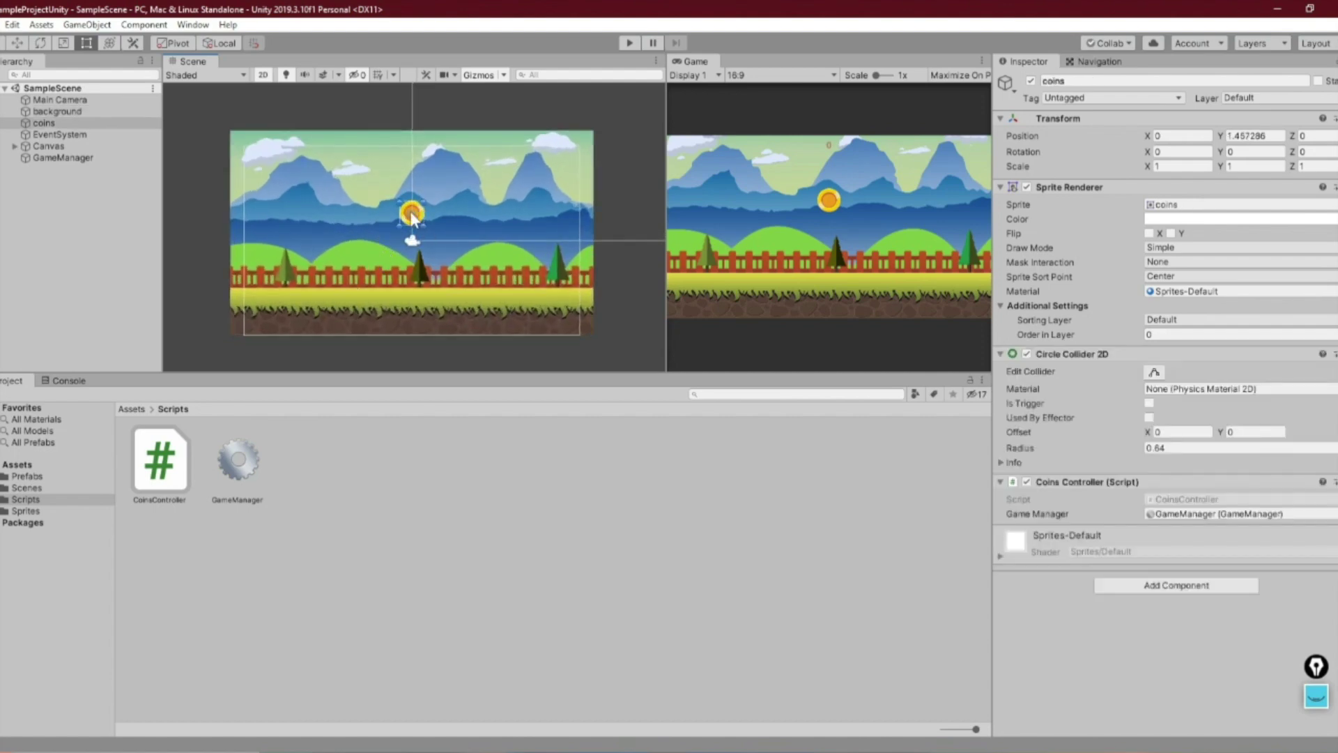
click(44, 125)
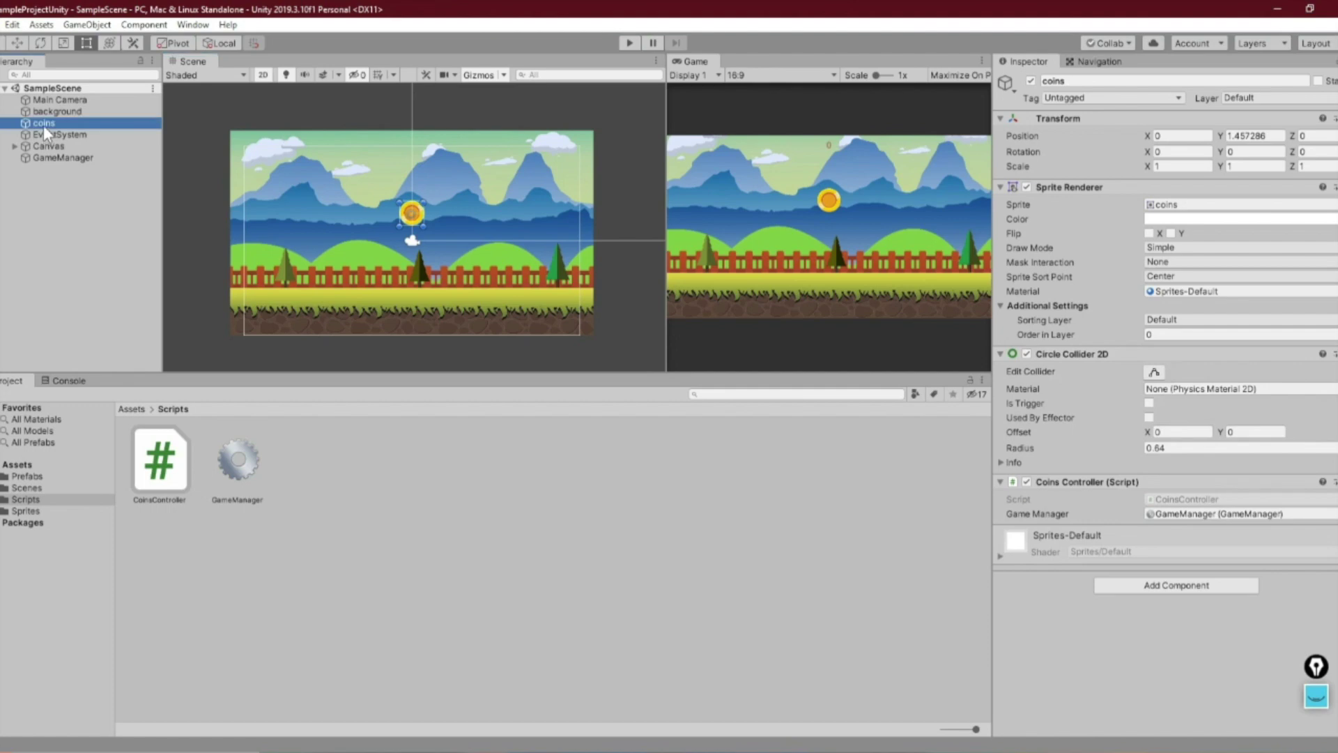
right_click(43, 124)
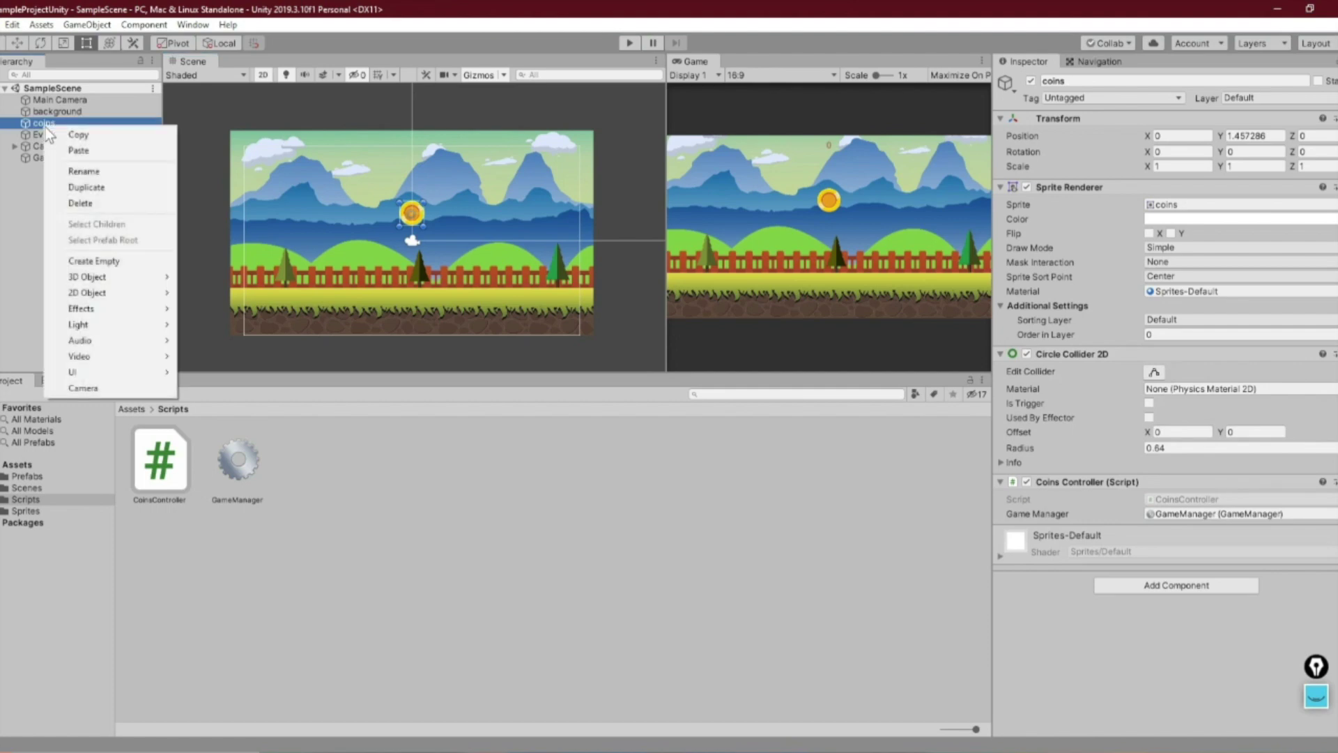
click(79, 187)
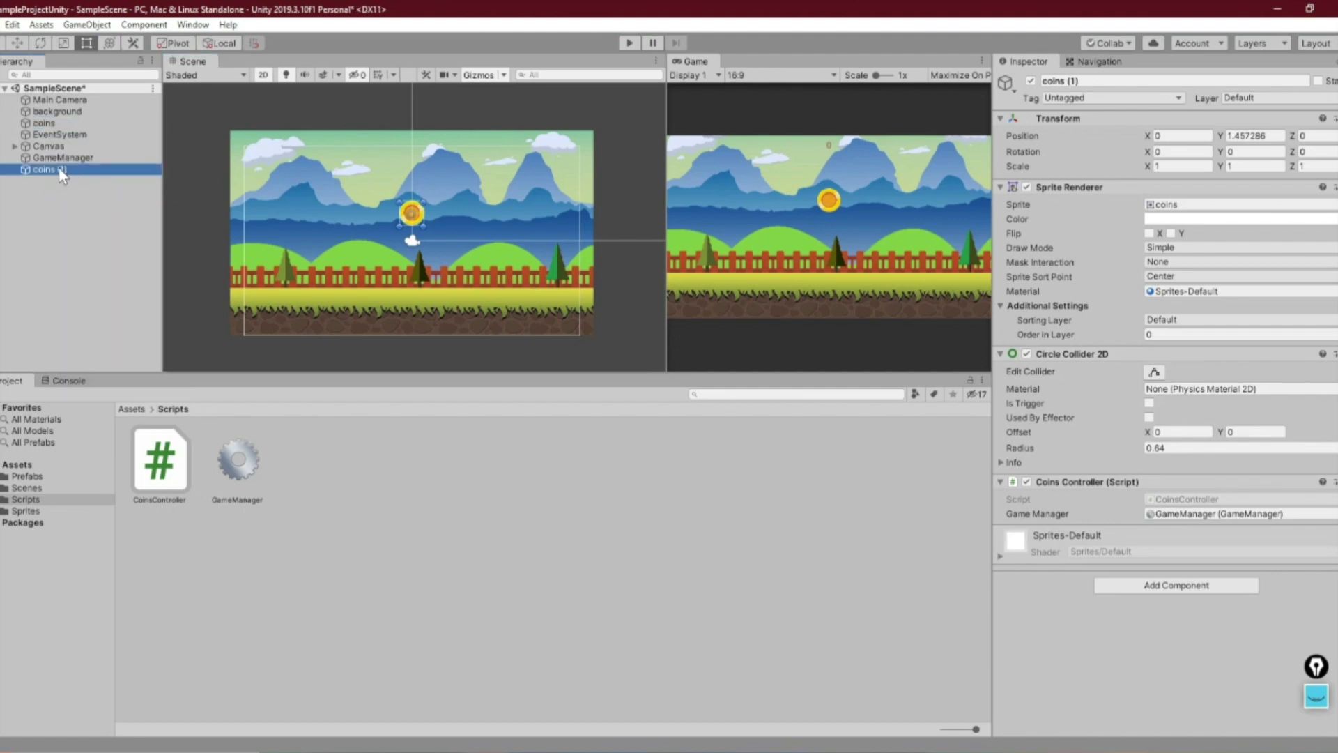
click(18, 45)
drag(467, 212, 517, 212)
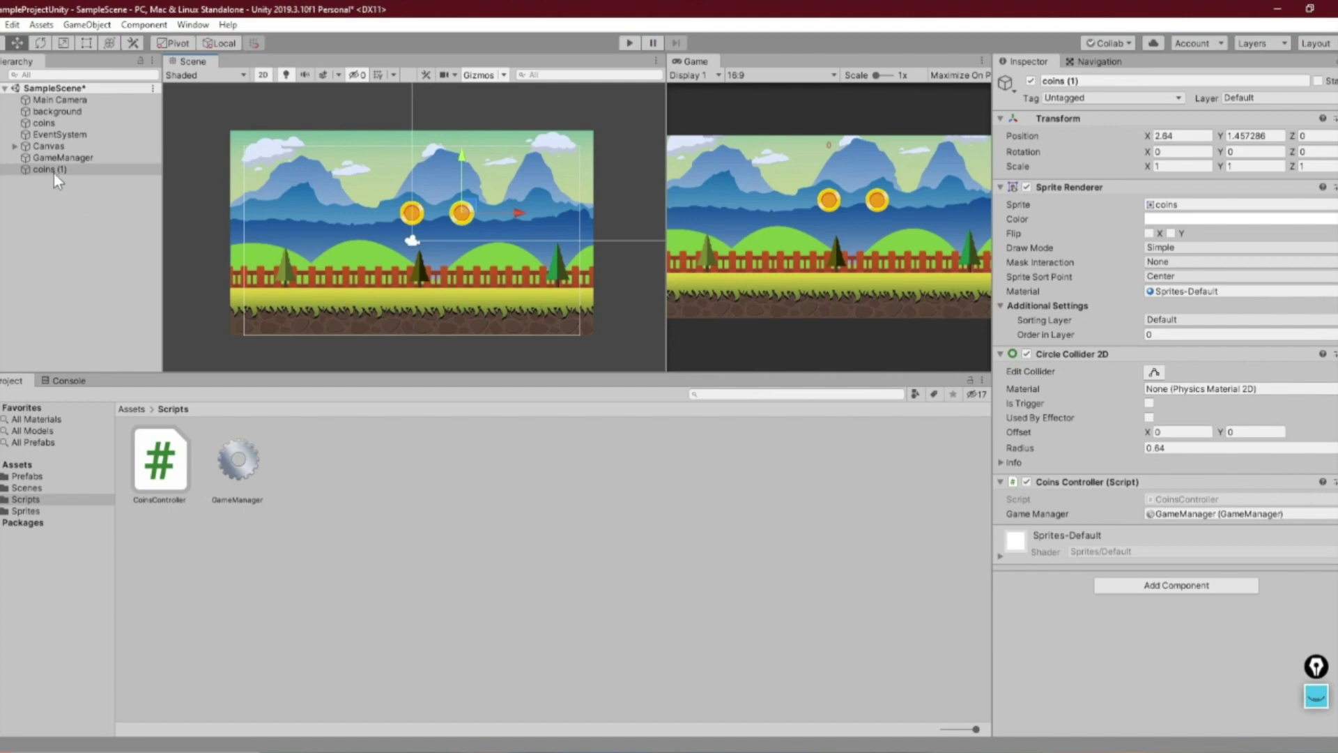
click(53, 173)
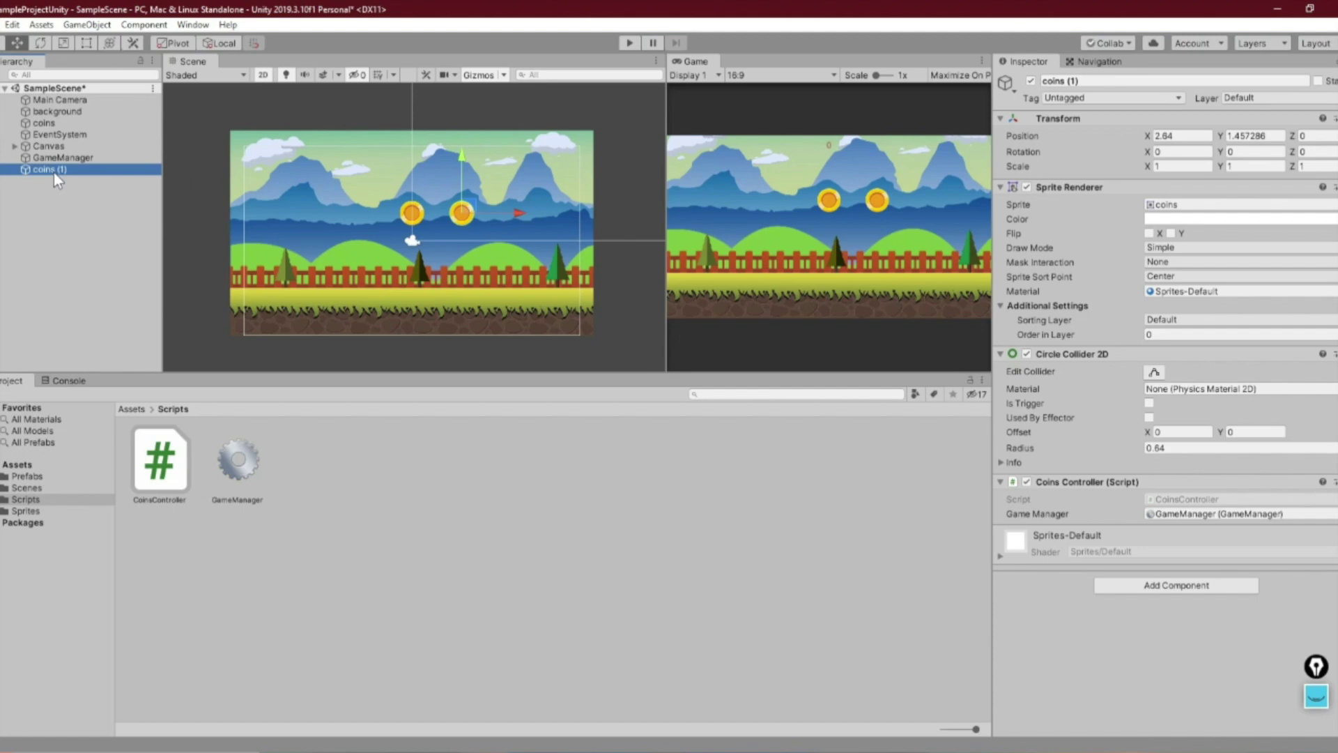
right_click(53, 172)
click(77, 250)
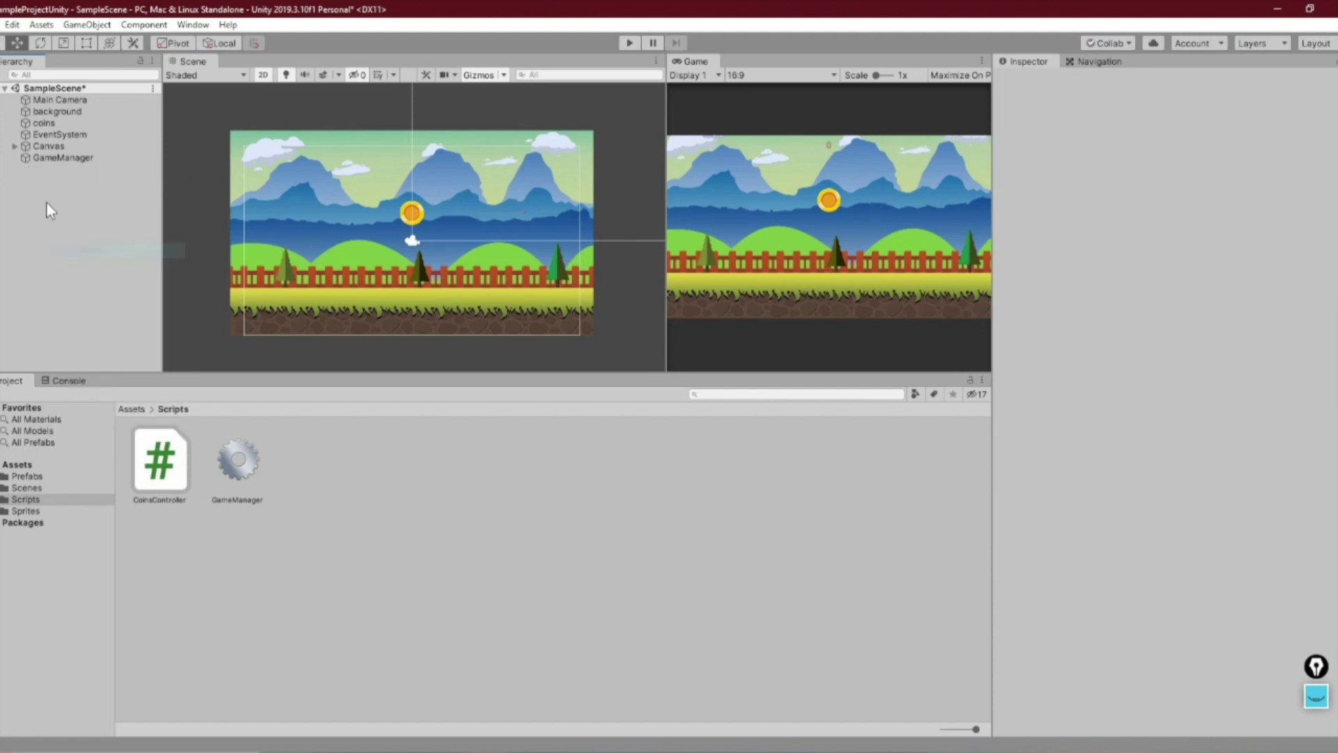
Step: Save the scene via File > Save and open the Prefabs folder under Assets
click(2, 24)
click(27, 78)
click(25, 463)
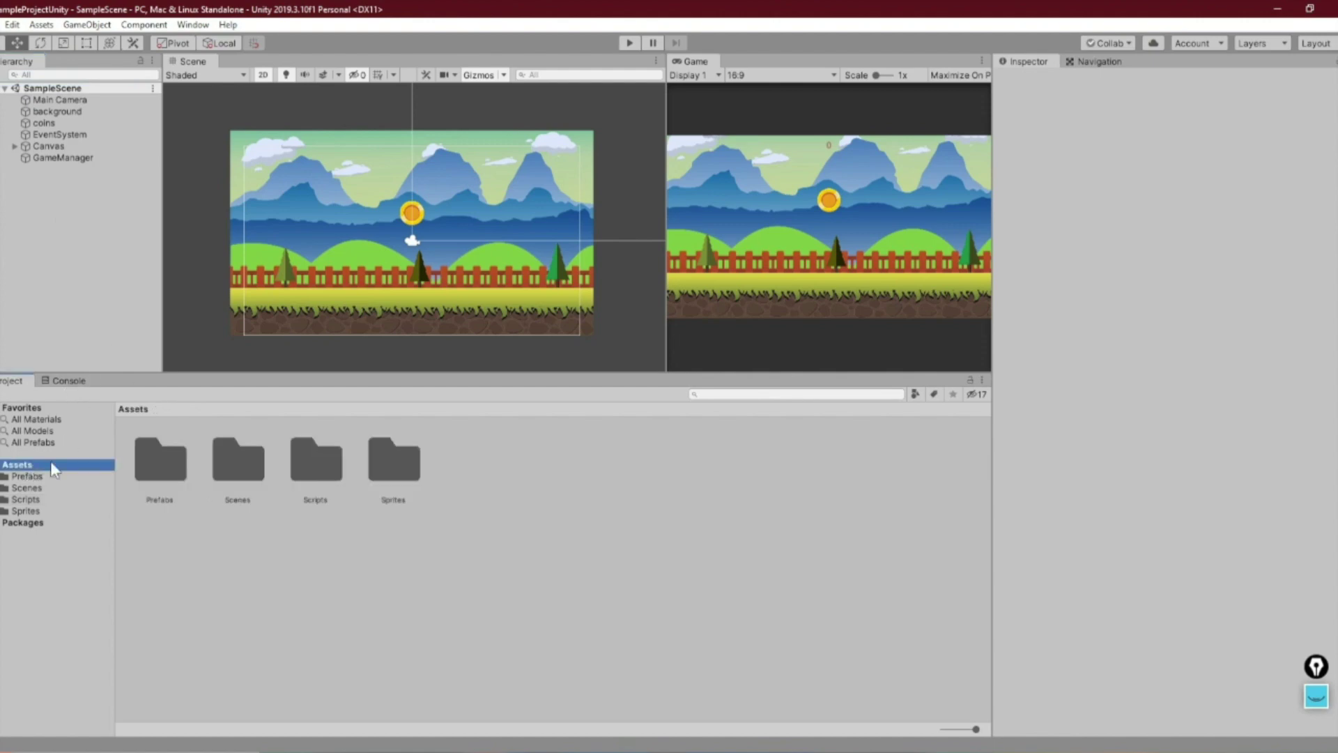
click(161, 474)
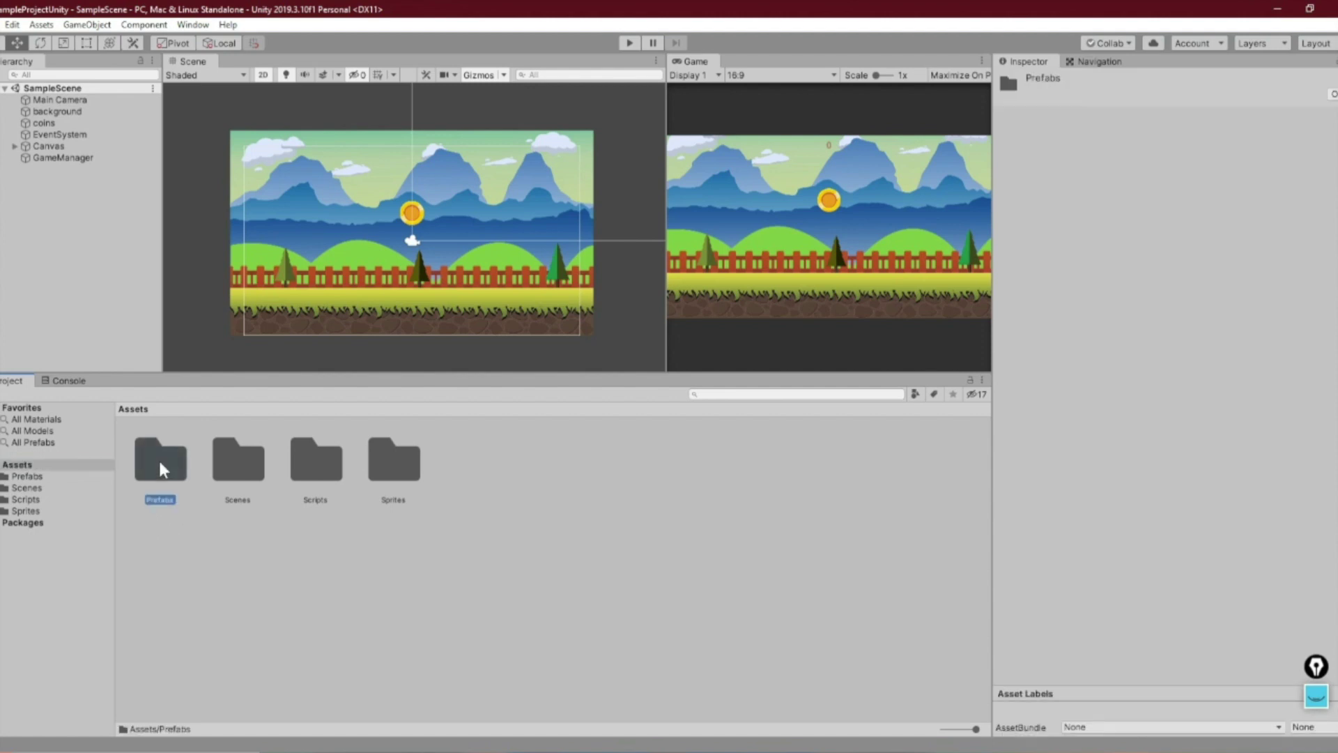
double_click(159, 461)
click(43, 124)
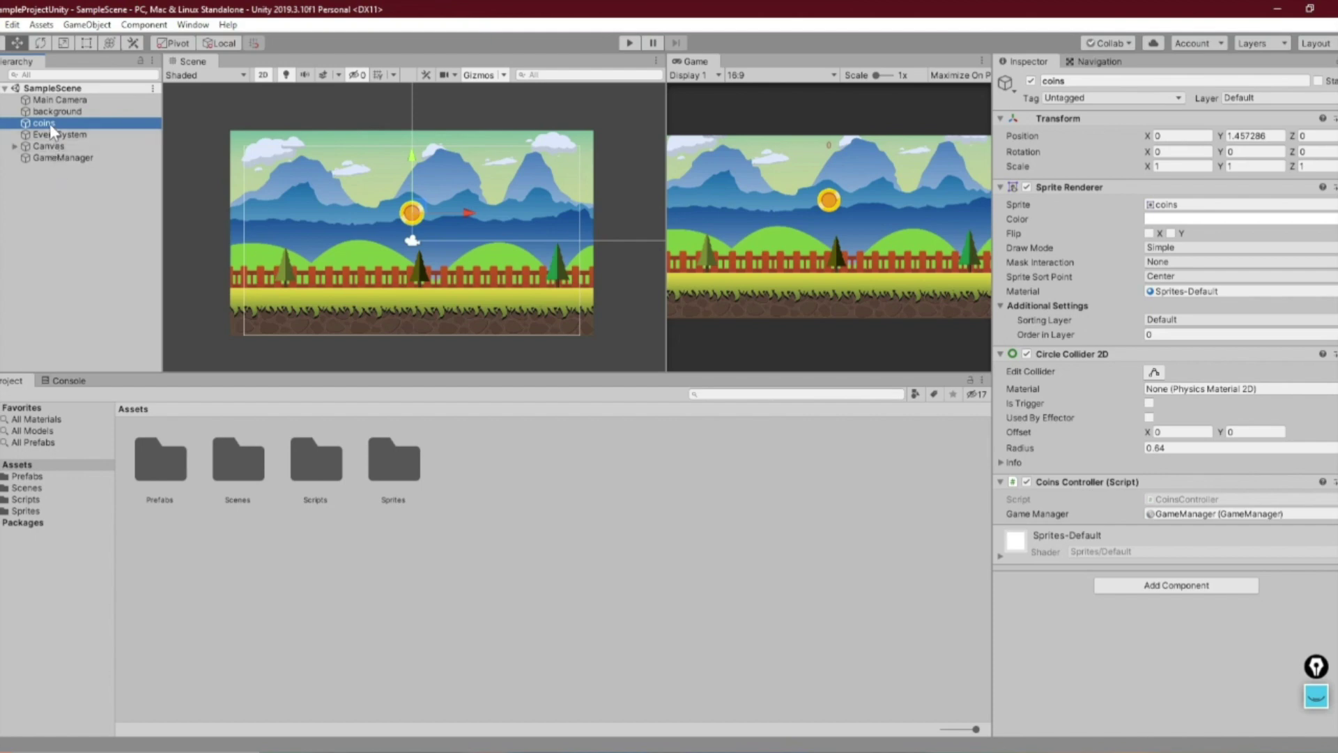
Step: Save the coins object as a prefab in the Prefabs folder
double_click(154, 460)
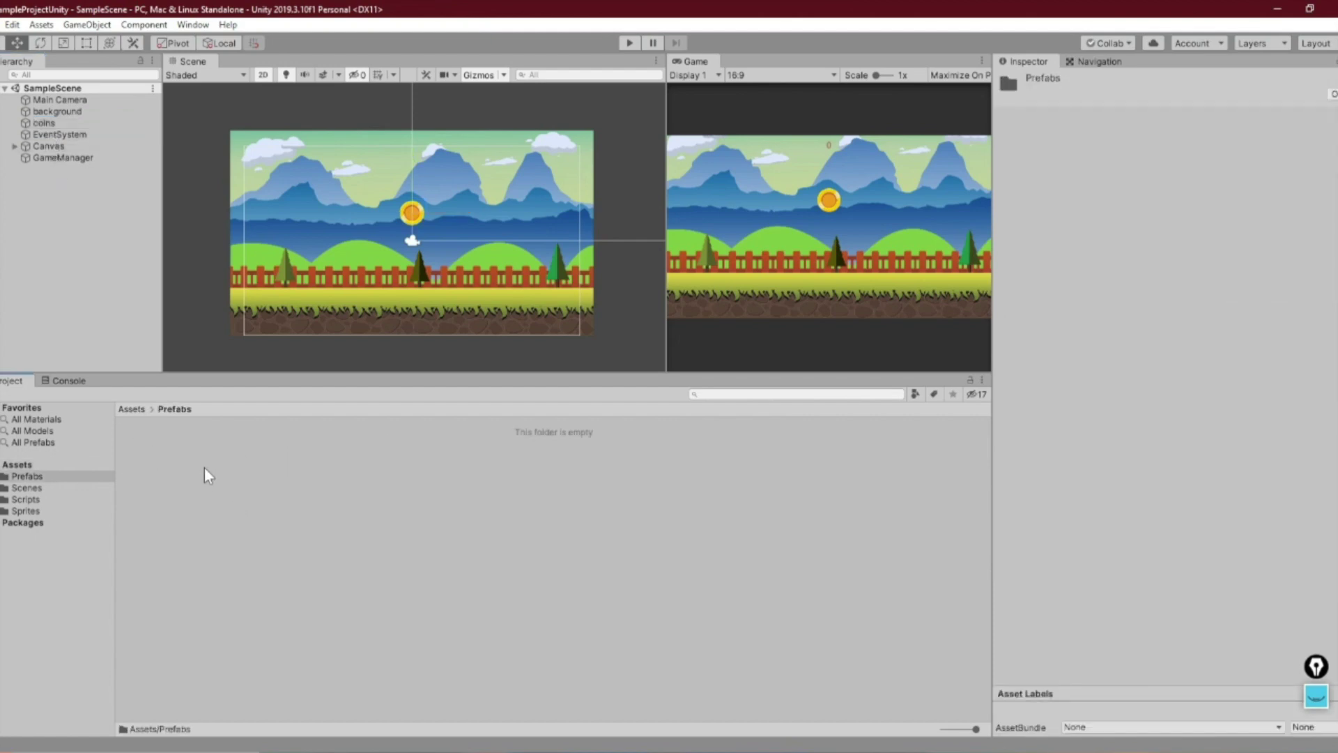
click(44, 124)
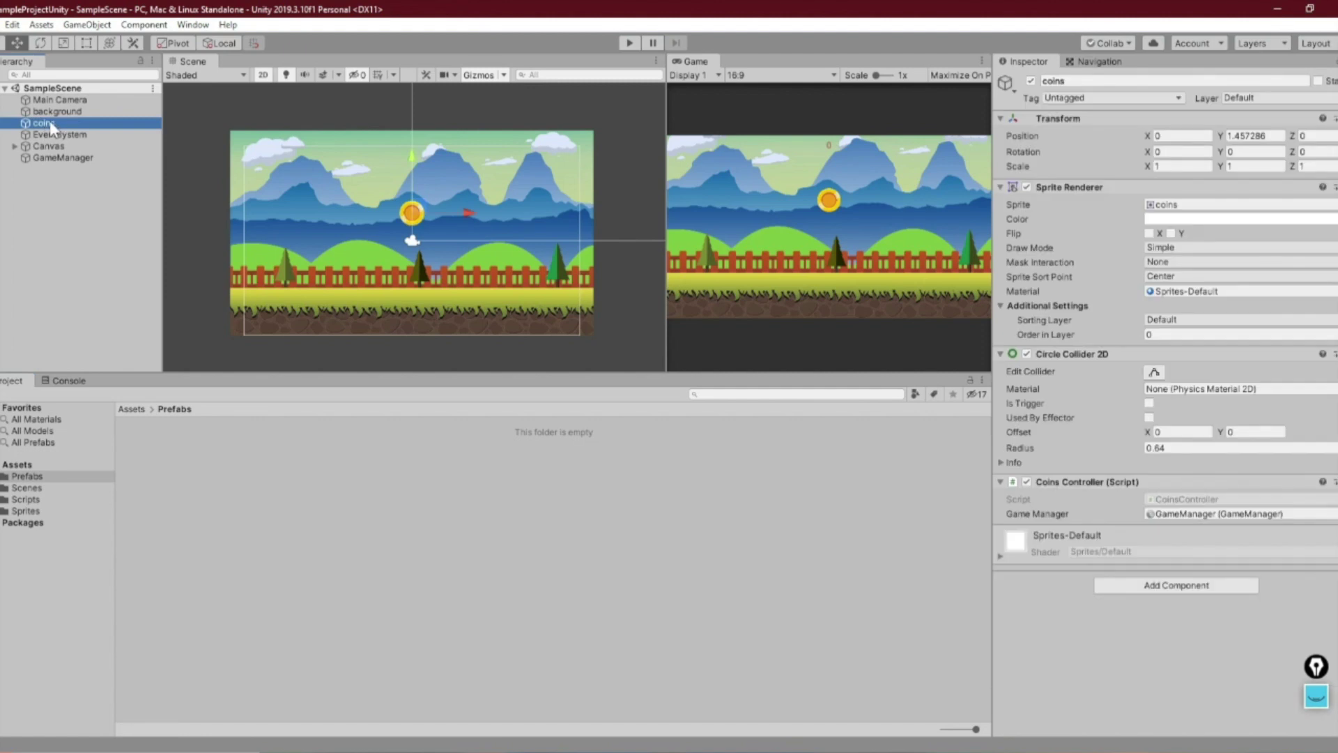
drag(44, 120, 226, 502)
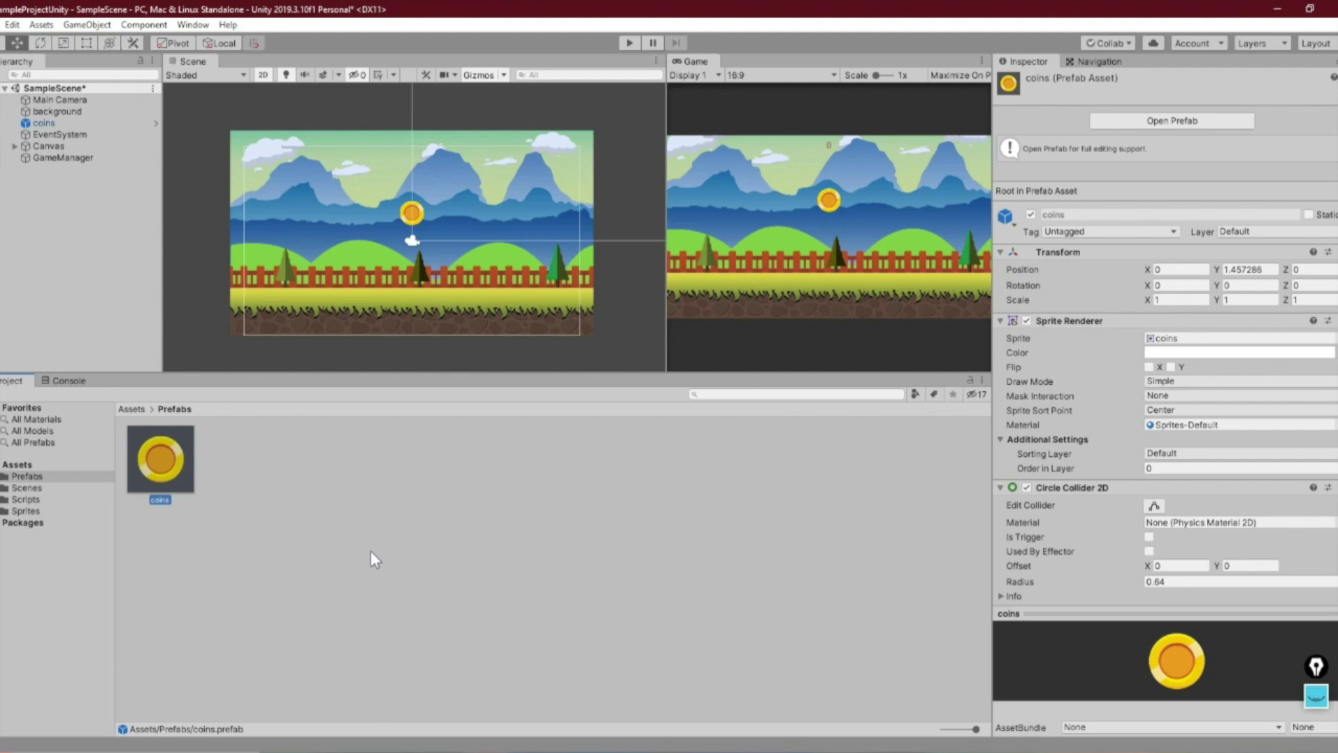
click(374, 554)
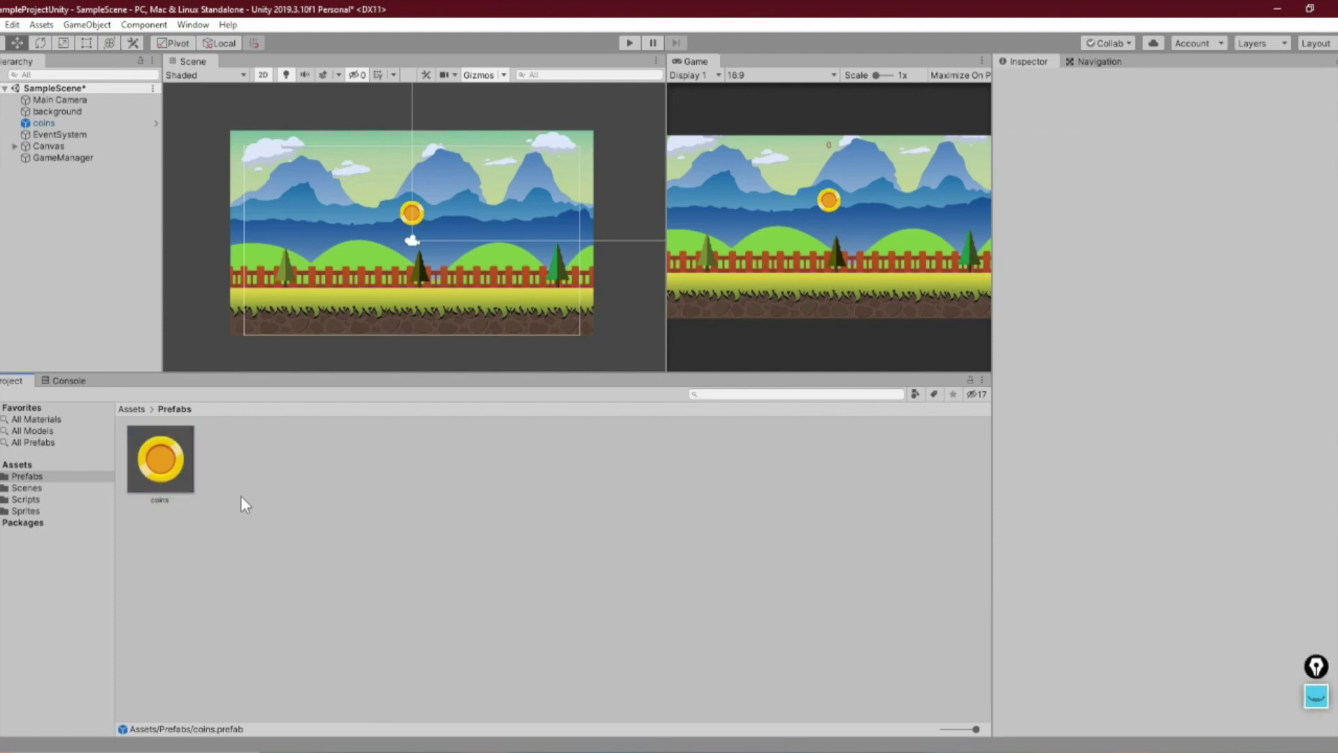
Step: Inspect the coins prefab, toggle its Sprite Renderer, and try assigning GameManager to its Game Manager field
click(159, 464)
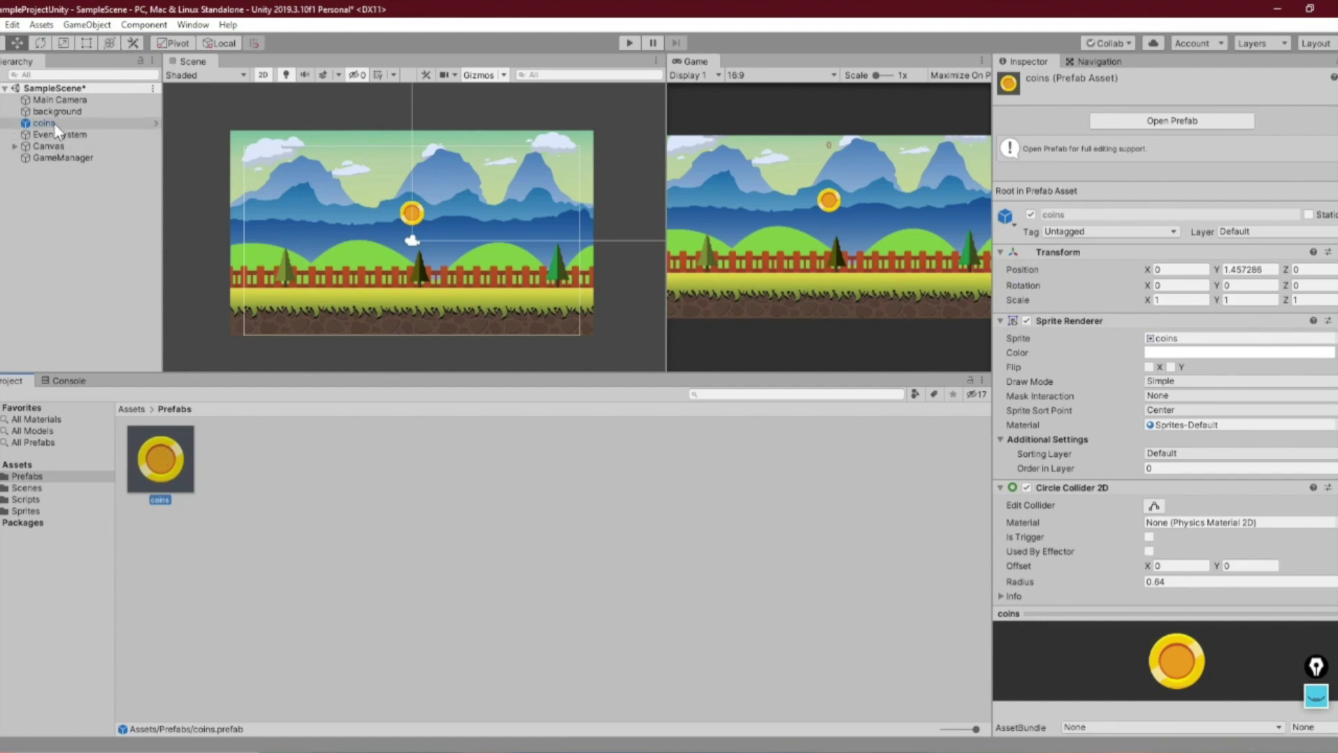
scroll(1073, 420, down, 5)
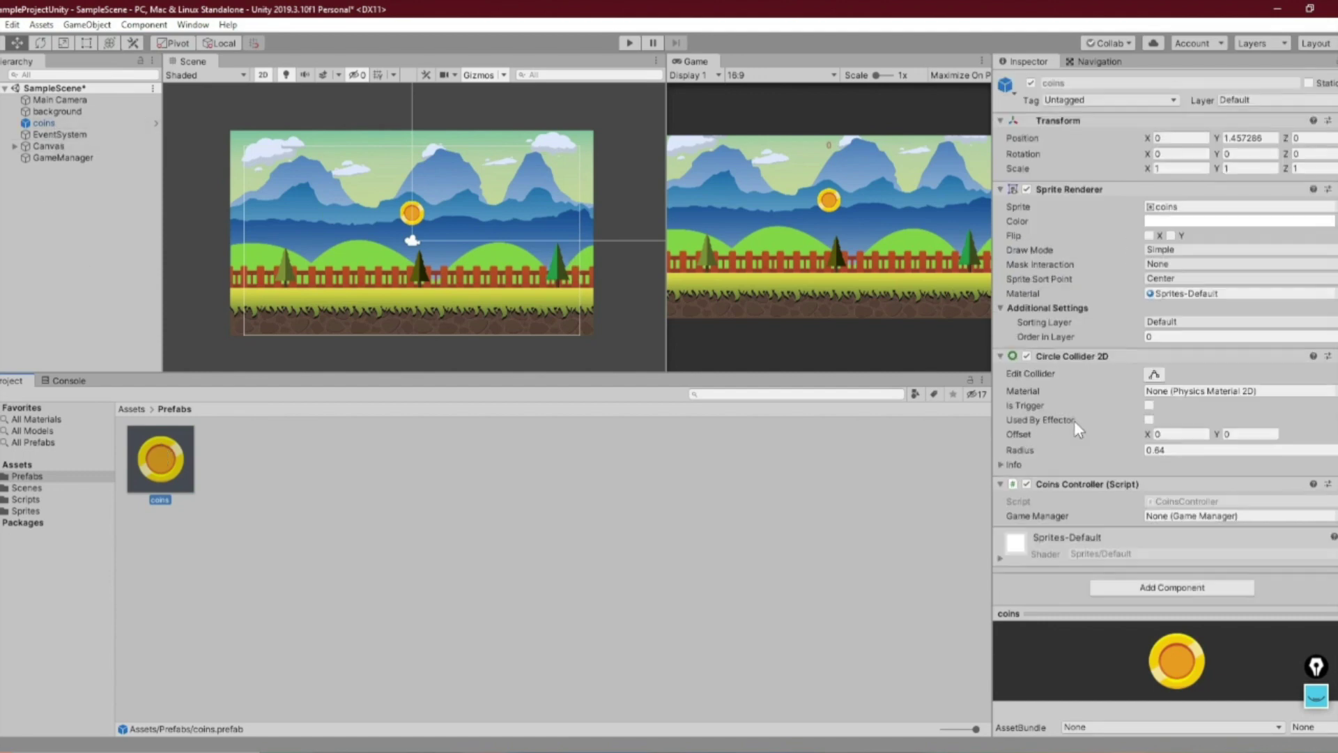
click(1027, 190)
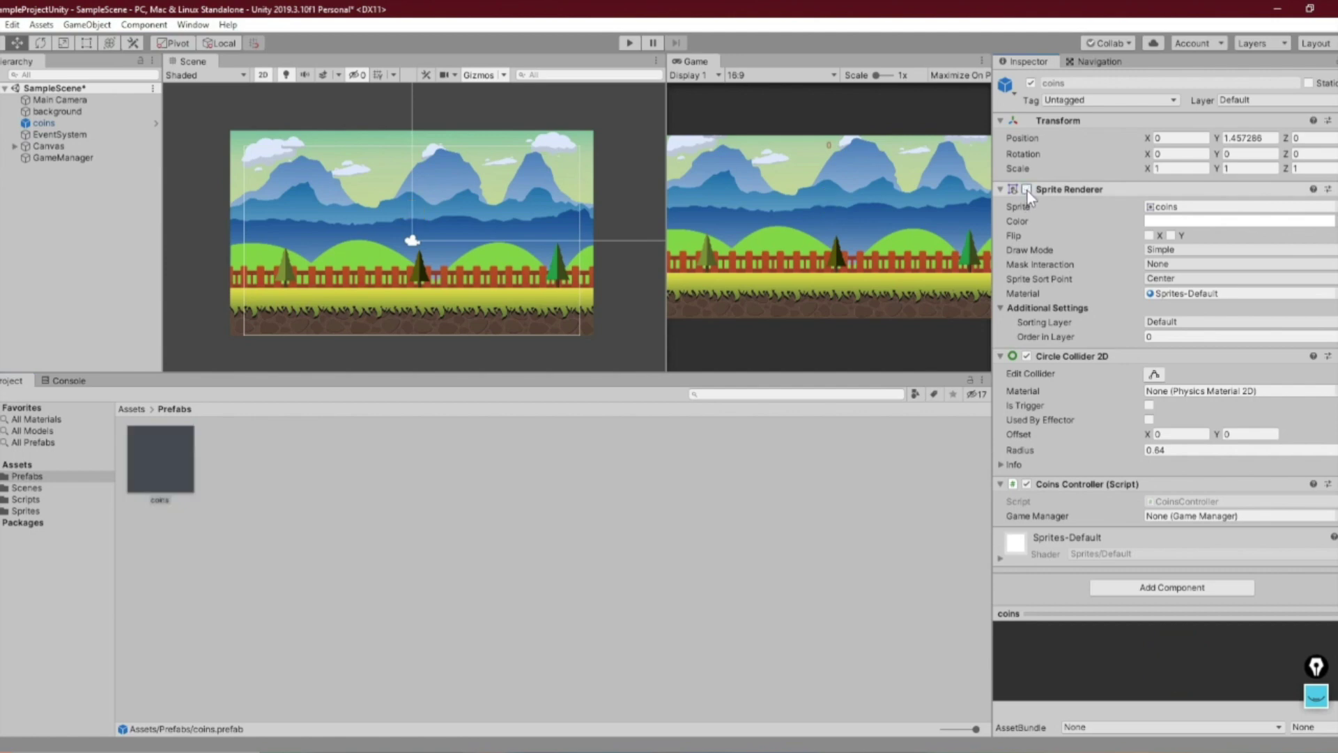
click(1027, 190)
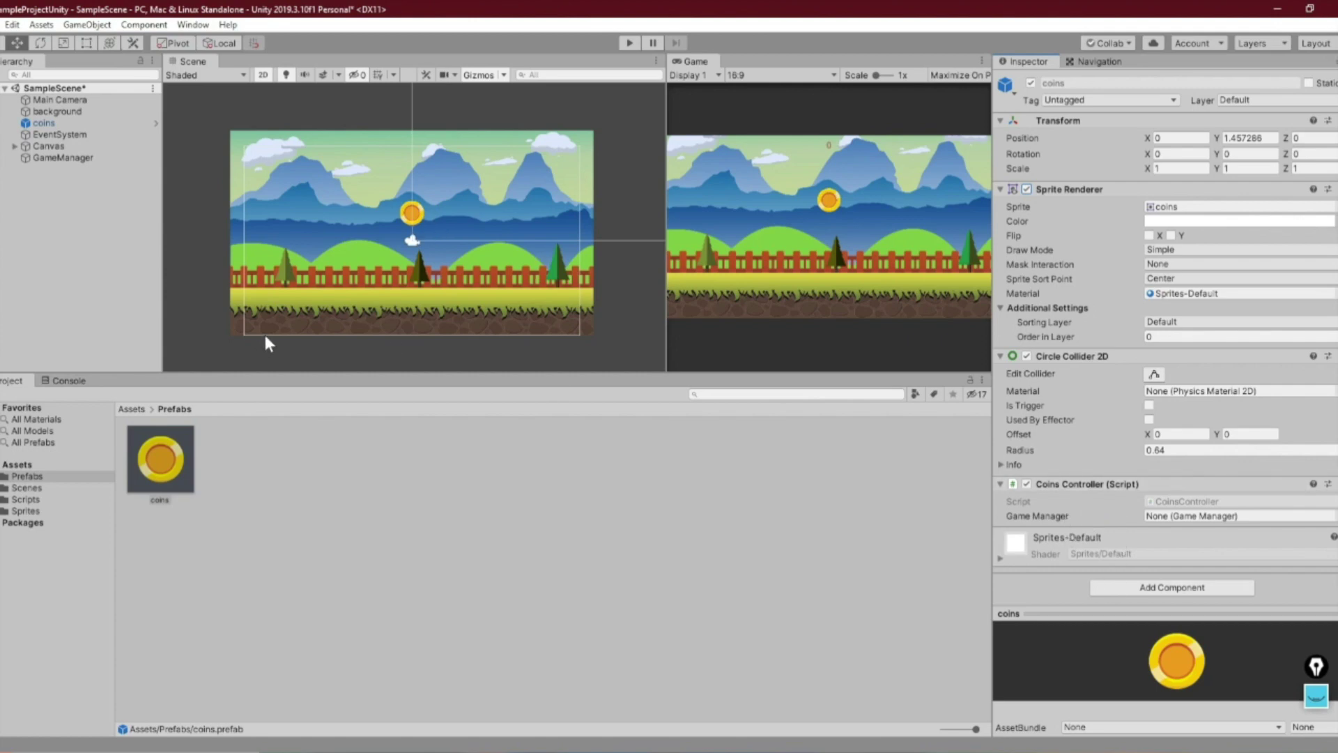
drag(53, 160, 910, 512)
click(165, 450)
Step: Select the coins instance and sketch a first rough box over the code, then erase it
click(47, 125)
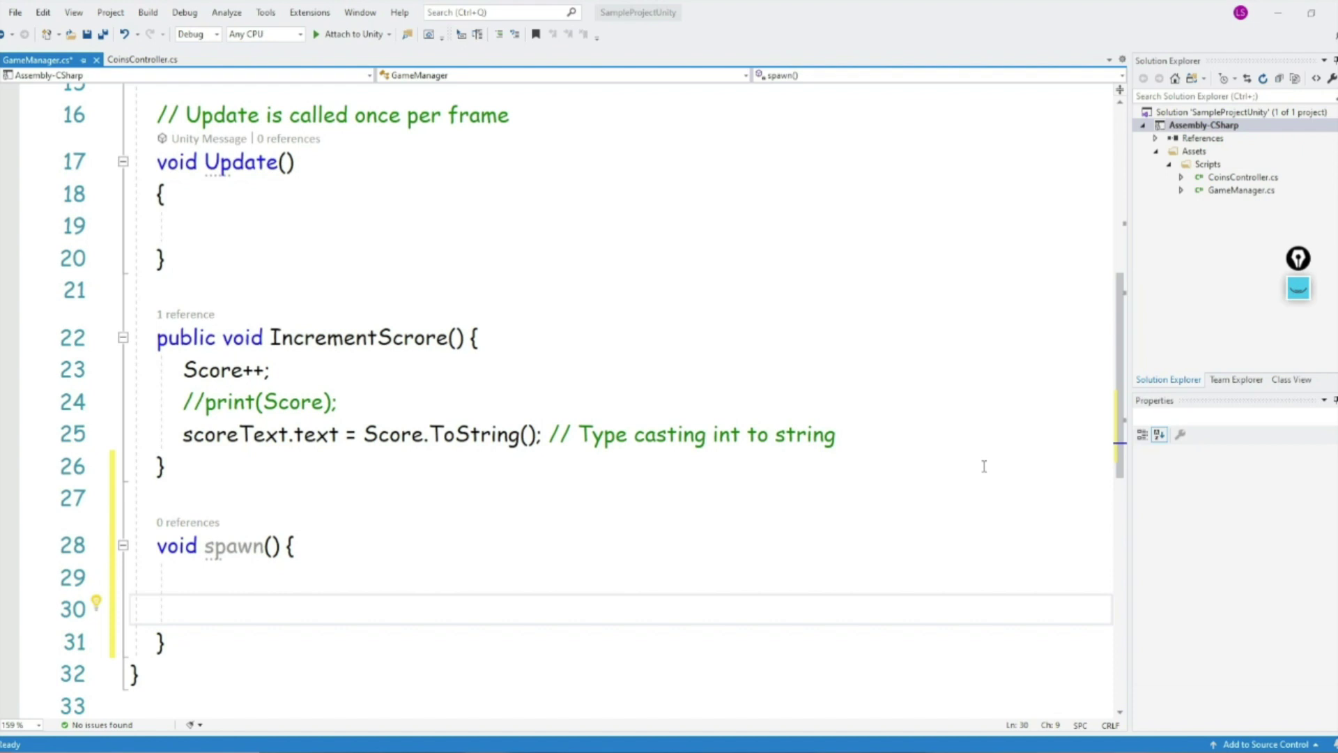
click(1298, 288)
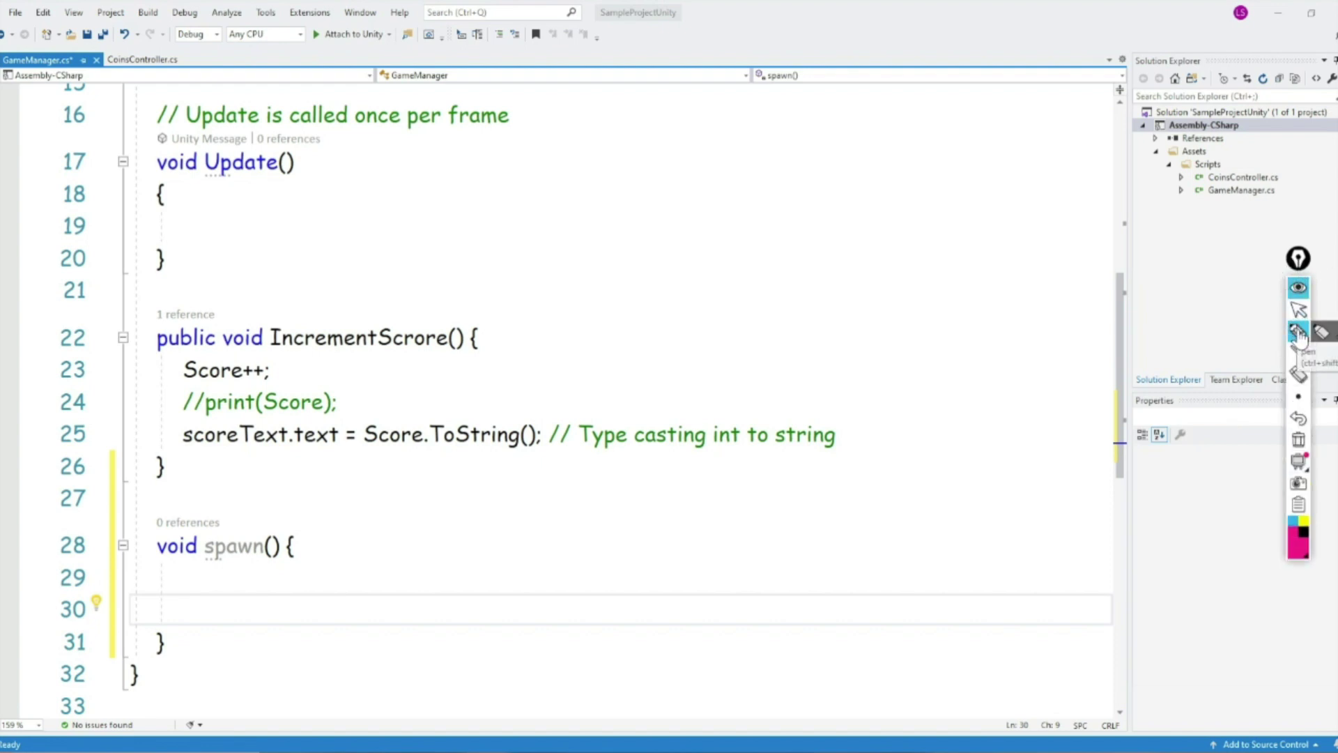
click(1298, 333)
mouse_move(603, 175)
mouse_down()
mouse_move(604, 307)
mouse_move(824, 269)
mouse_move(589, 307)
mouse_up()
mouse_move(730, 202)
mouse_down()
mouse_move(739, 239)
mouse_move(737, 226)
mouse_move(768, 238)
mouse_move(752, 240)
mouse_up()
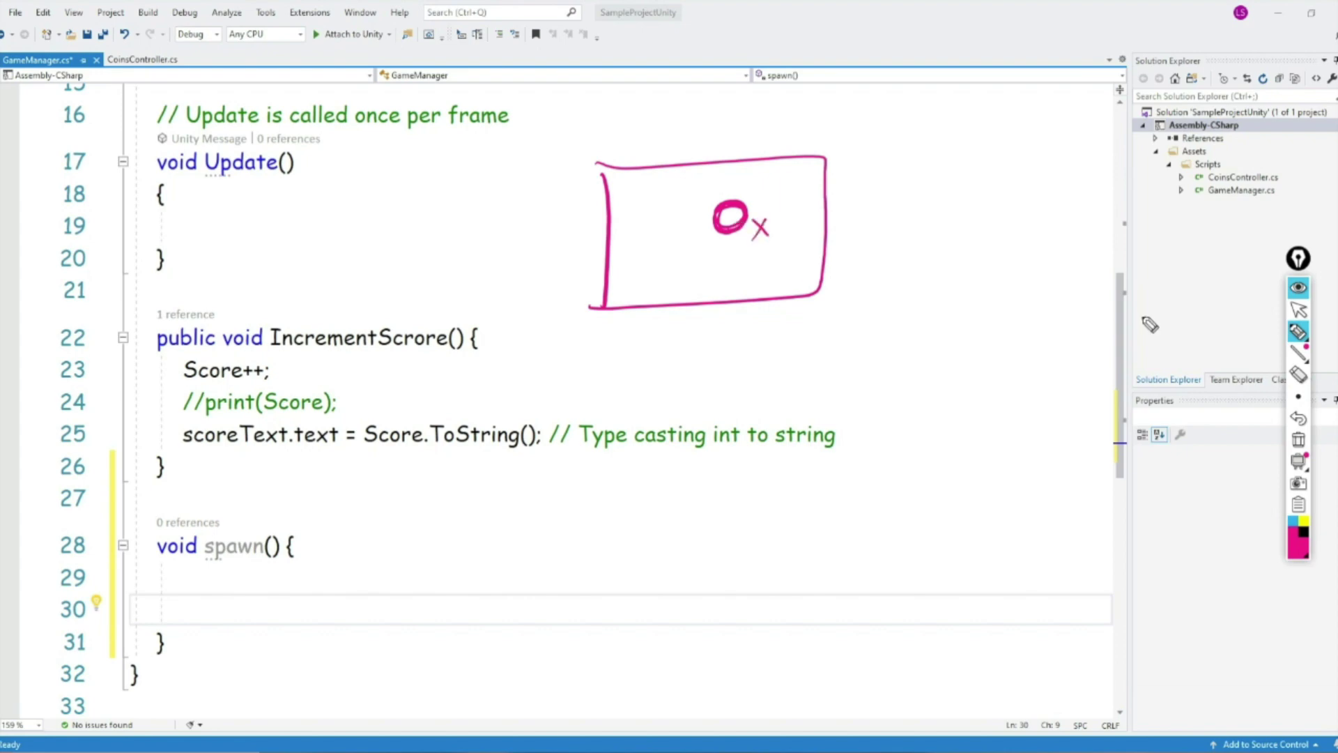
click(1298, 439)
Step: Sketch a game-screen box with scattered coins over the code, then erase it
mouse_move(612, 182)
mouse_down()
mouse_move(620, 338)
mouse_move(861, 338)
mouse_move(633, 351)
mouse_up()
drag(655, 221, 653, 225)
drag(743, 206, 743, 207)
drag(682, 286, 673, 300)
drag(793, 277, 775, 292)
drag(833, 228, 725, 264)
drag(813, 193, 797, 204)
drag(703, 197, 689, 213)
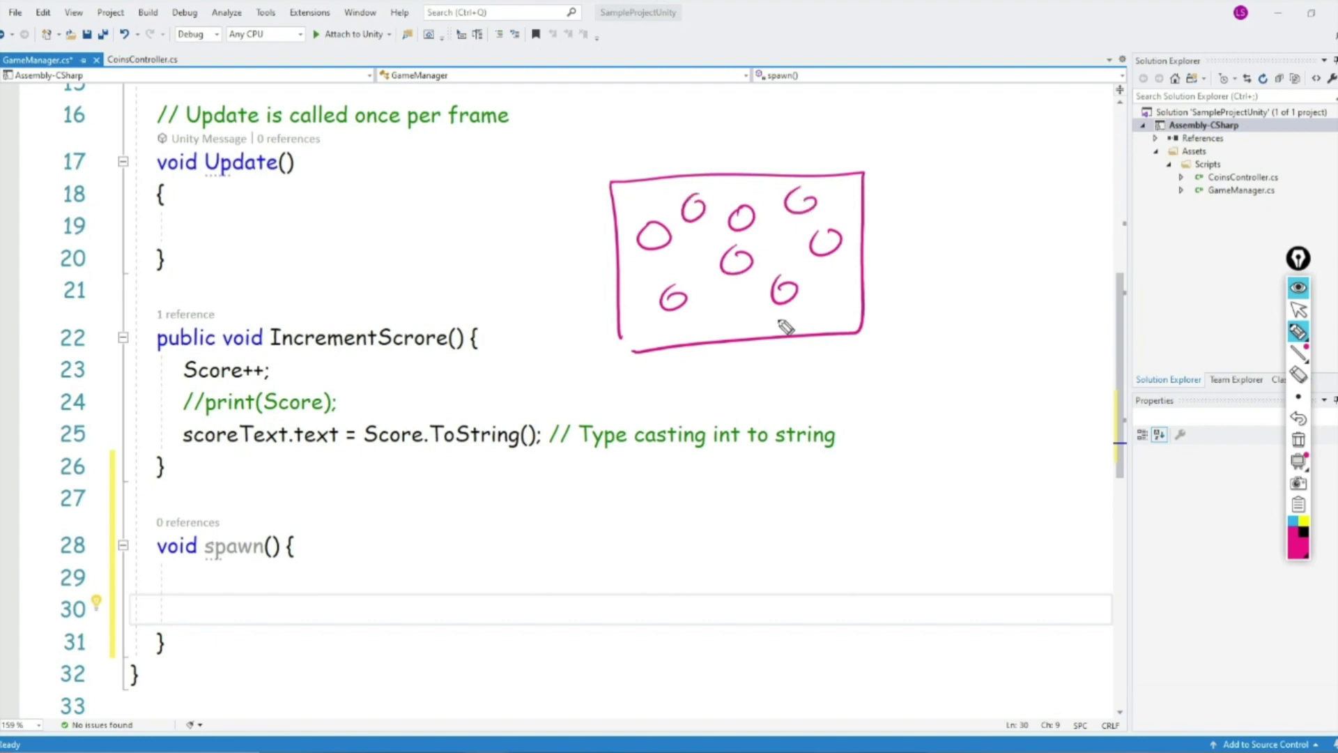
drag(619, 334, 626, 353)
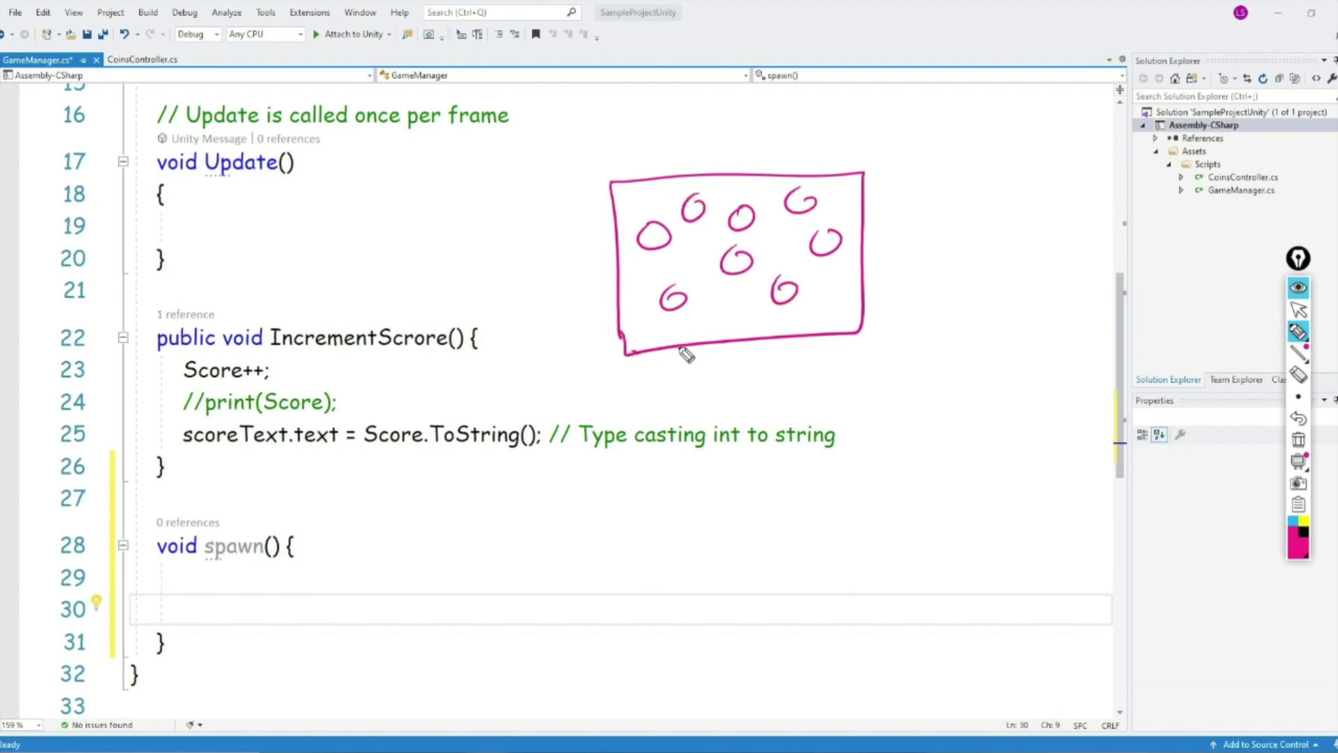
click(1297, 439)
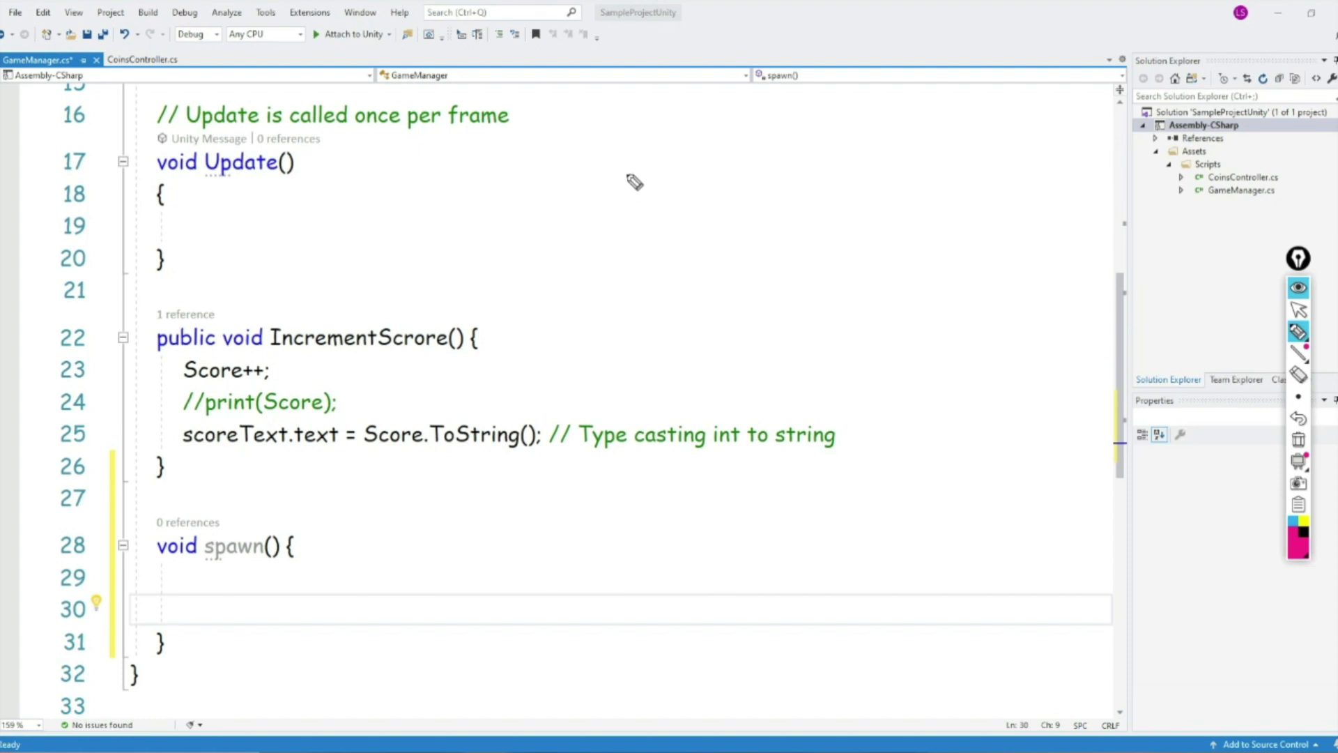
Step: Draw the screen box with labelled x and y axes, marking its top corners and origin
mouse_move(621, 160)
mouse_down()
mouse_move(884, 146)
mouse_move(860, 165)
mouse_move(643, 171)
mouse_up()
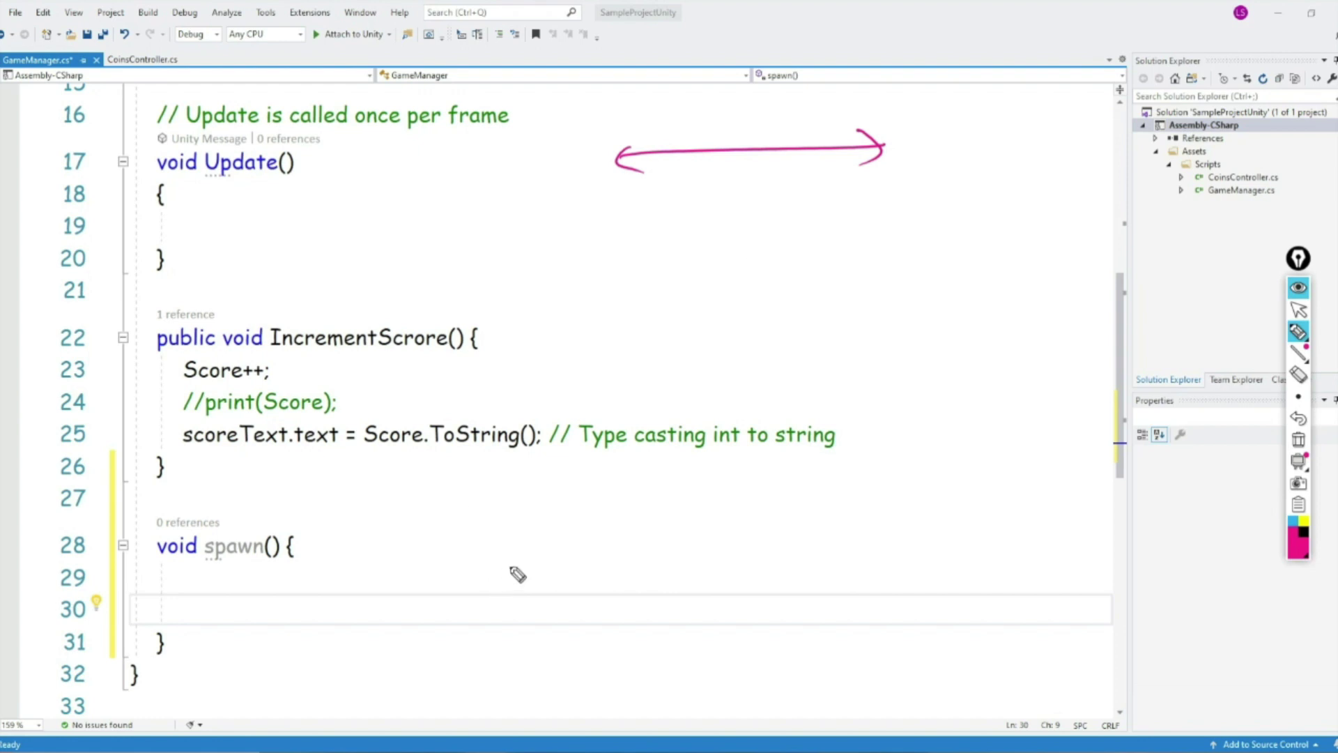
click(1299, 441)
mouse_move(578, 345)
mouse_down()
mouse_move(571, 155)
mouse_move(576, 346)
mouse_up()
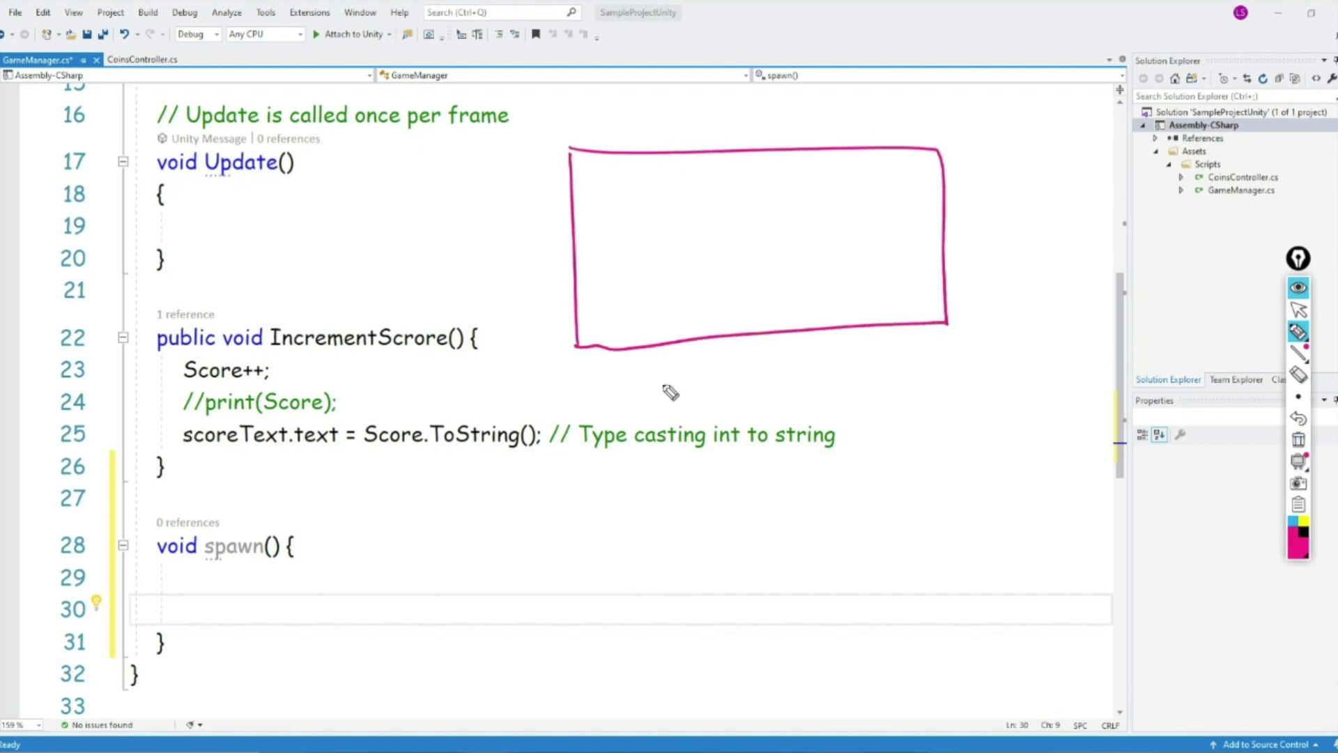
mouse_move(573, 371)
mouse_down()
mouse_move(927, 361)
mouse_move(910, 373)
mouse_up()
mouse_move(959, 354)
mouse_down()
mouse_move(979, 345)
mouse_move(987, 362)
mouse_up()
drag(555, 162, 556, 315)
mouse_move(537, 185)
mouse_down()
mouse_move(562, 183)
mouse_move(524, 173)
mouse_move(517, 219)
mouse_up()
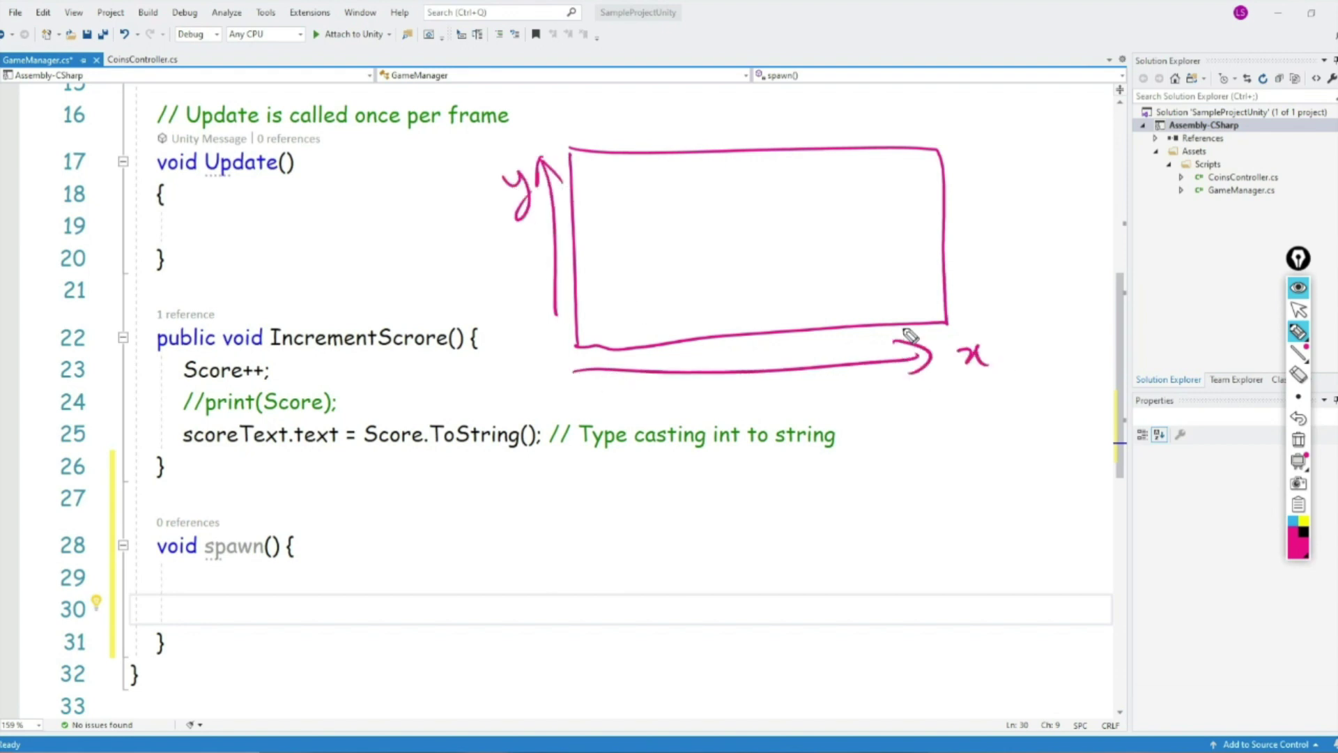
mouse_move(579, 115)
mouse_down()
mouse_move(580, 148)
mouse_move(592, 129)
mouse_up()
drag(929, 111, 934, 143)
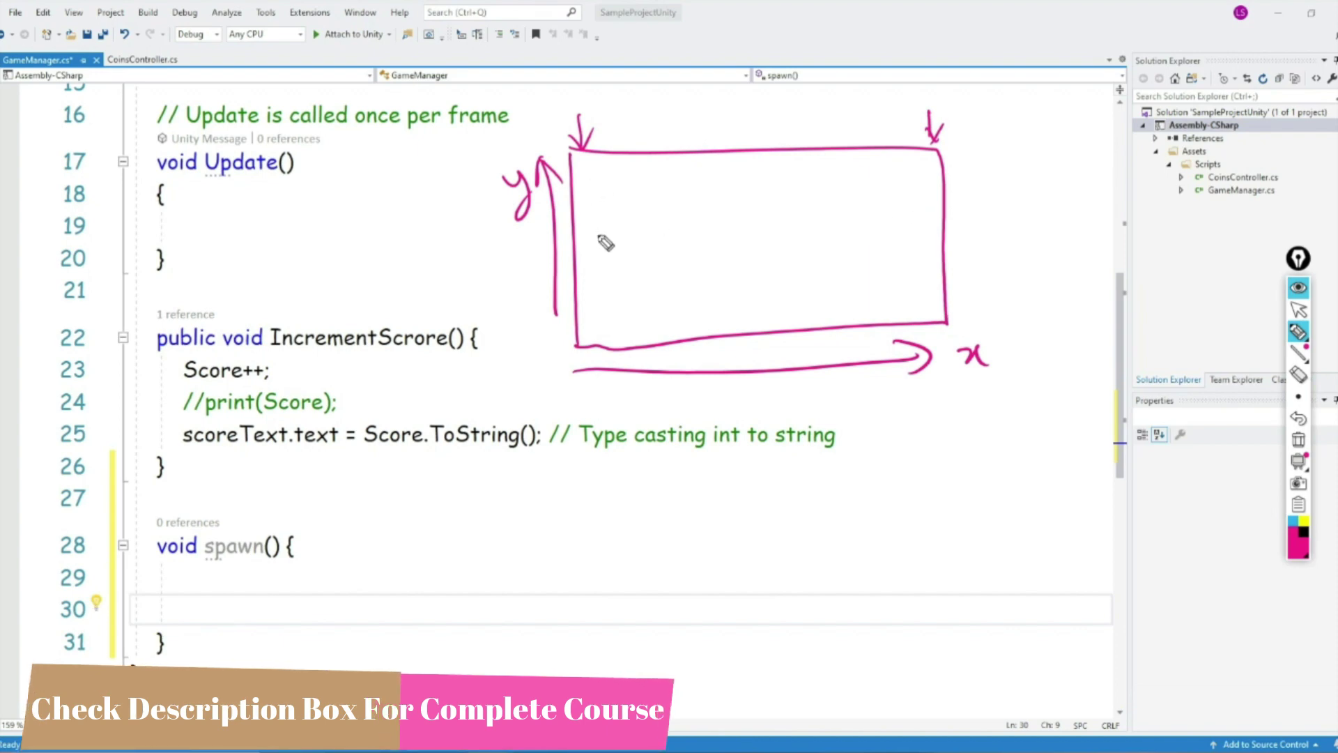
drag(585, 350, 580, 353)
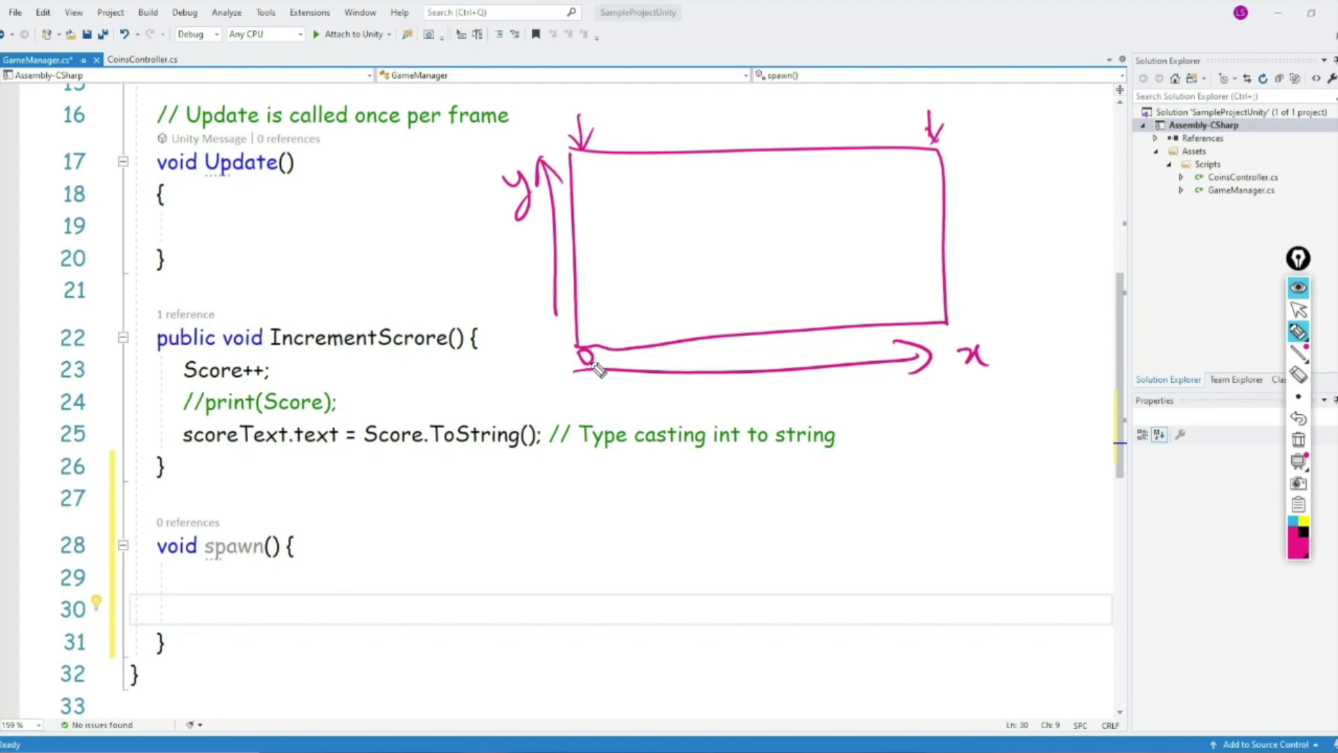
drag(561, 359, 598, 382)
Step: Mark the leftmost and rightmost coin spots at x = -4.5 and 4.5 with a range arrow
mouse_move(957, 321)
mouse_down()
mouse_move(960, 341)
mouse_move(979, 314)
mouse_up()
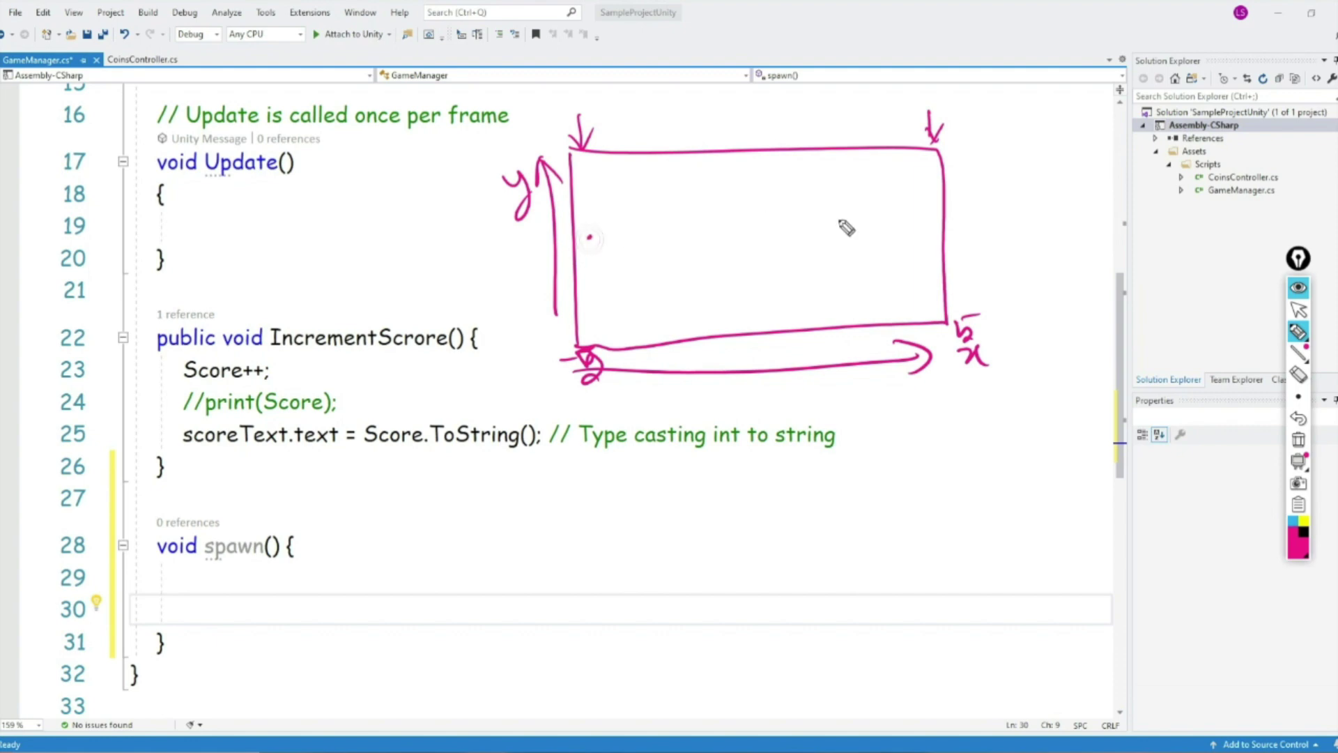
click(919, 224)
click(589, 237)
drag(579, 227, 614, 222)
click(606, 218)
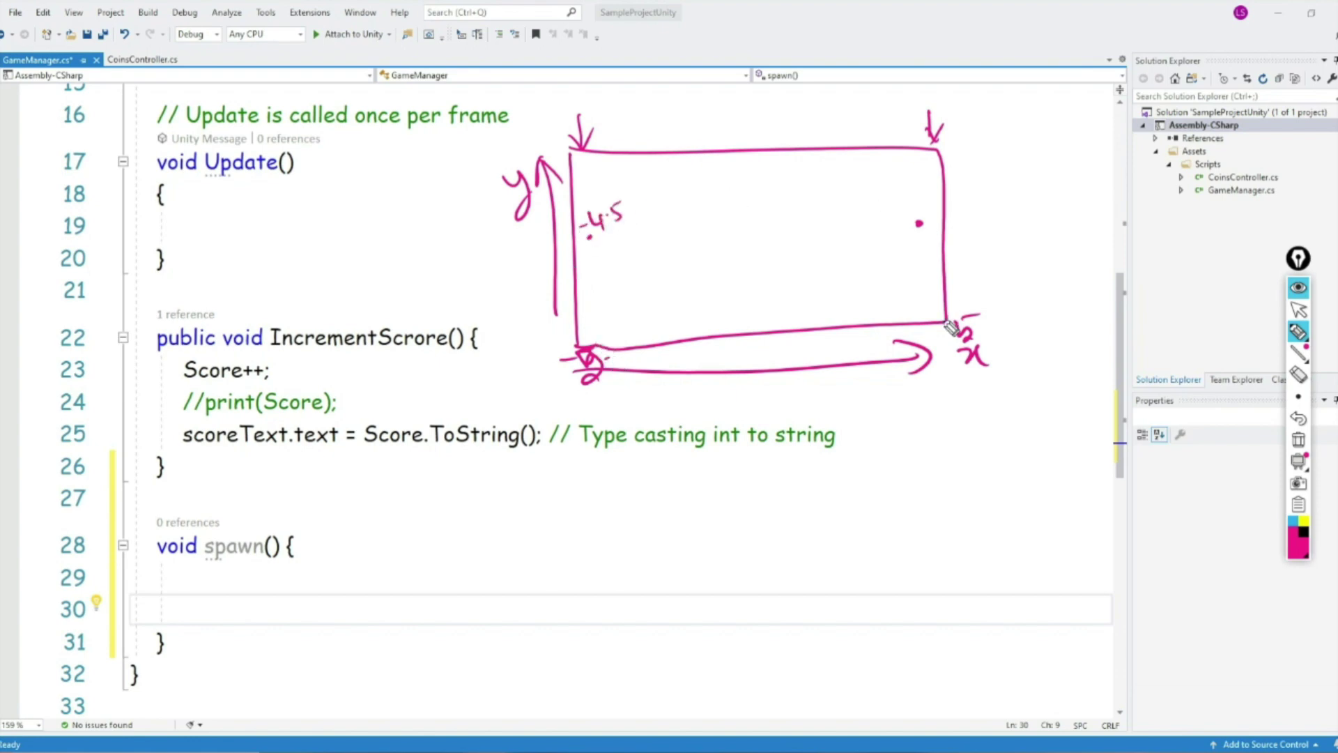
mouse_move(911, 186)
mouse_down()
mouse_move(918, 212)
mouse_move(934, 206)
mouse_up()
click(928, 198)
drag(601, 239, 852, 236)
drag(899, 224, 899, 240)
drag(623, 230, 625, 251)
drag(996, 346, 987, 368)
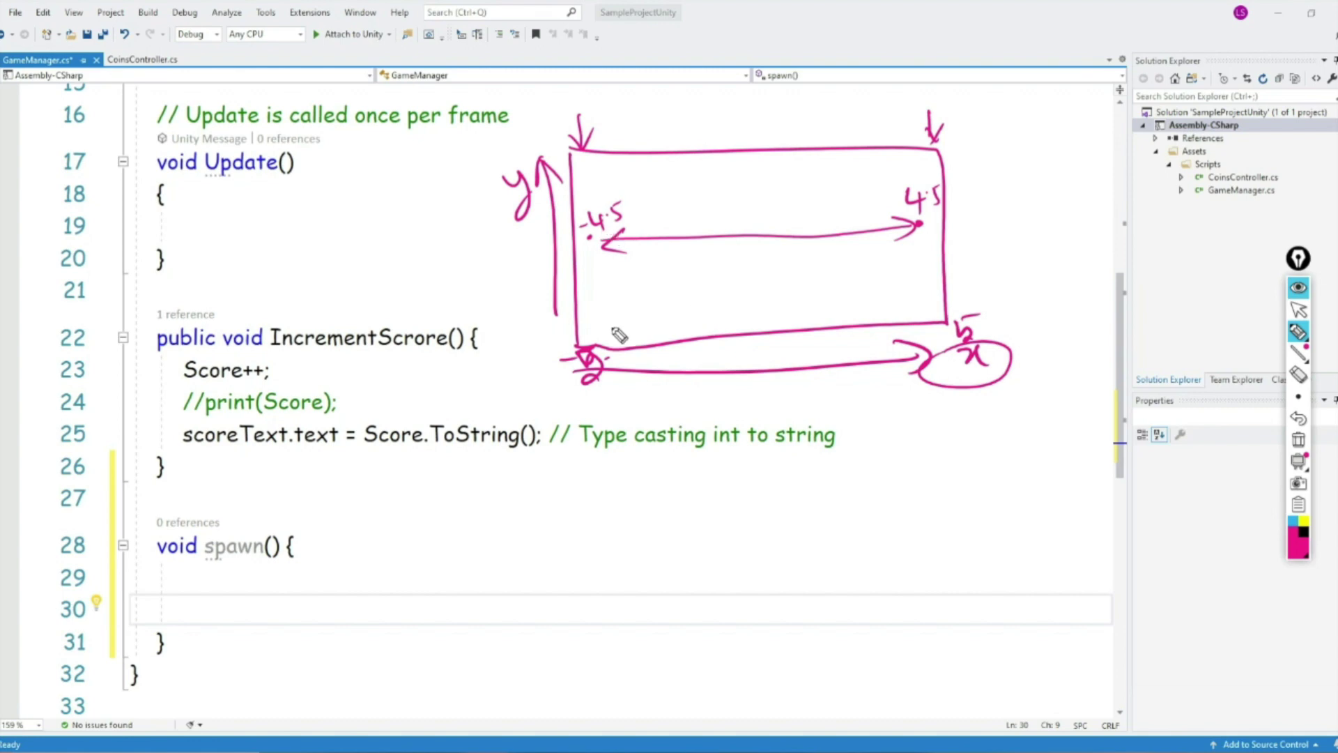
Step: Write (x, y) beside the box and add arrows pointing at its right corners
mouse_move(378, 236)
mouse_down()
mouse_move(403, 254)
mouse_move(388, 255)
mouse_up()
mouse_move(414, 248)
mouse_down()
mouse_move(442, 214)
mouse_move(428, 255)
mouse_up()
drag(365, 225, 402, 269)
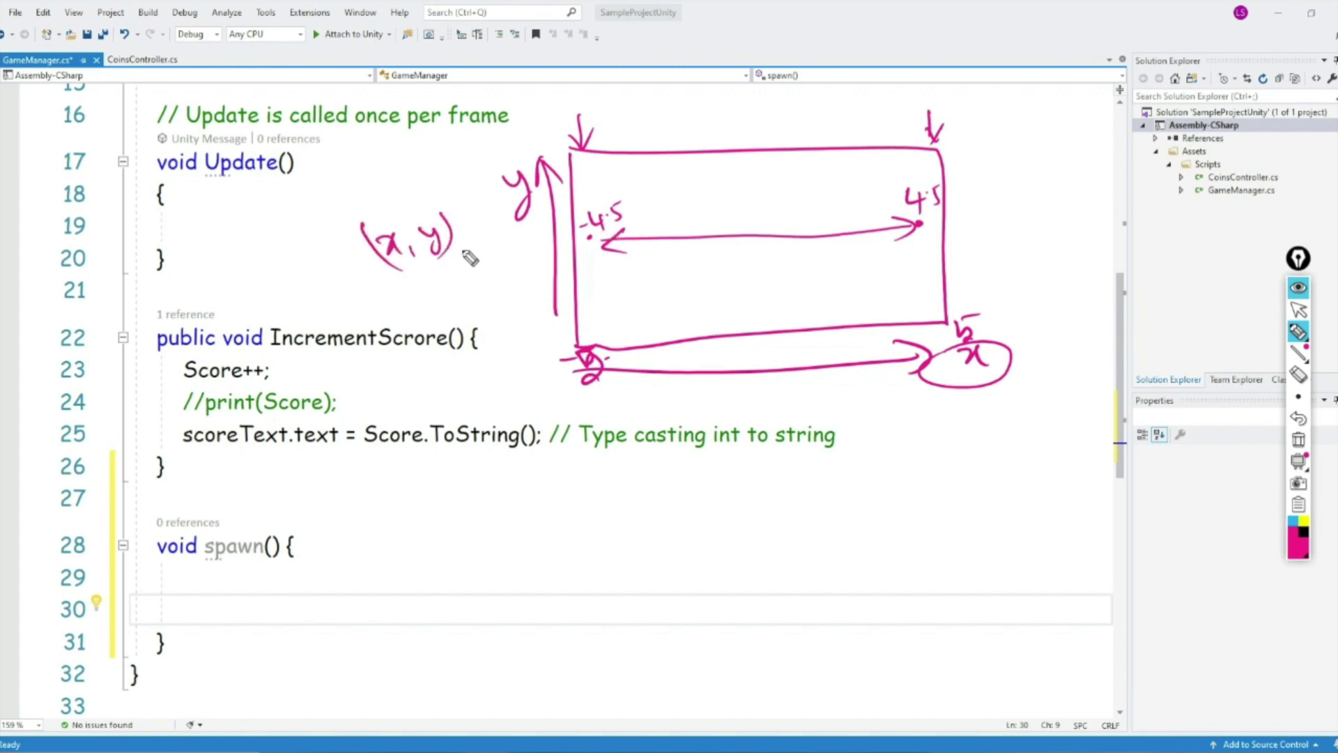
drag(379, 224, 405, 190)
mouse_move(1001, 149)
mouse_down()
mouse_move(958, 155)
mouse_move(982, 171)
mouse_up()
drag(993, 302, 946, 307)
drag(961, 293, 966, 317)
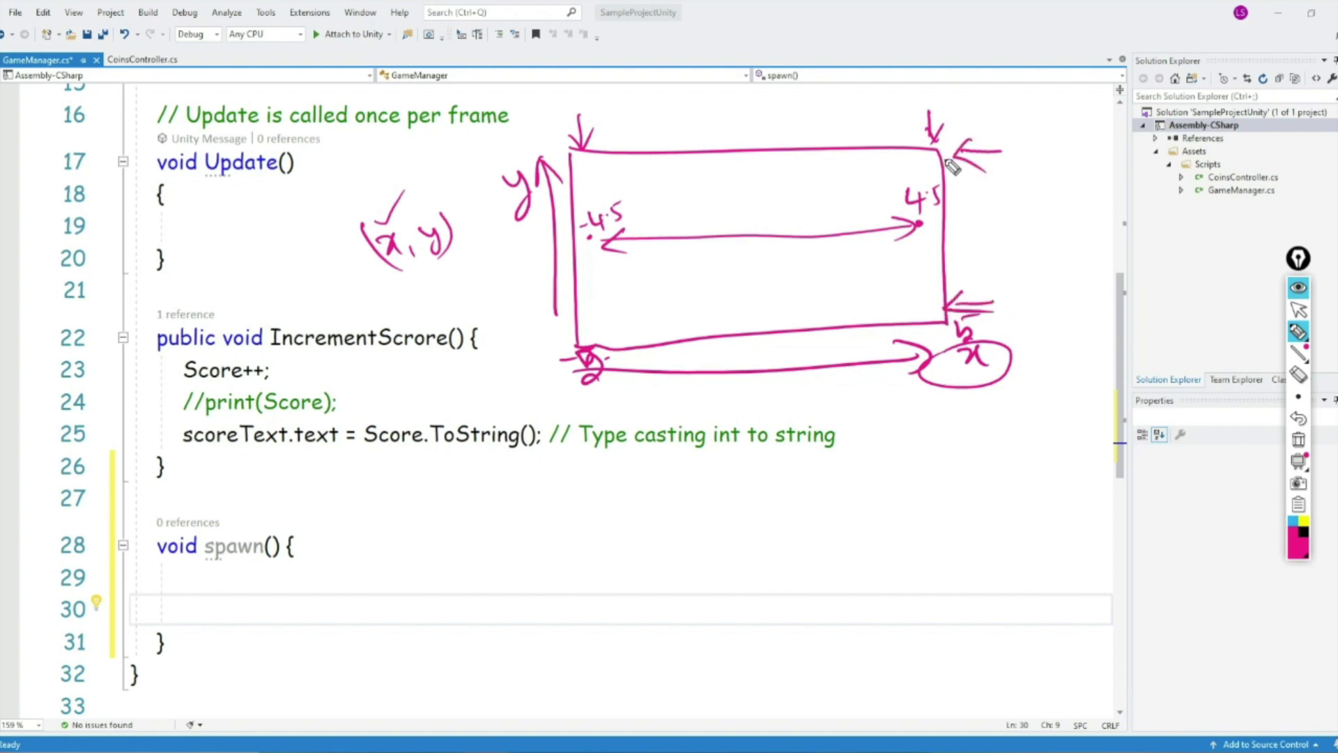
Step: In yellow, draw the vertical y-range arrow beside the box with 5 labels at both ends
click(1304, 521)
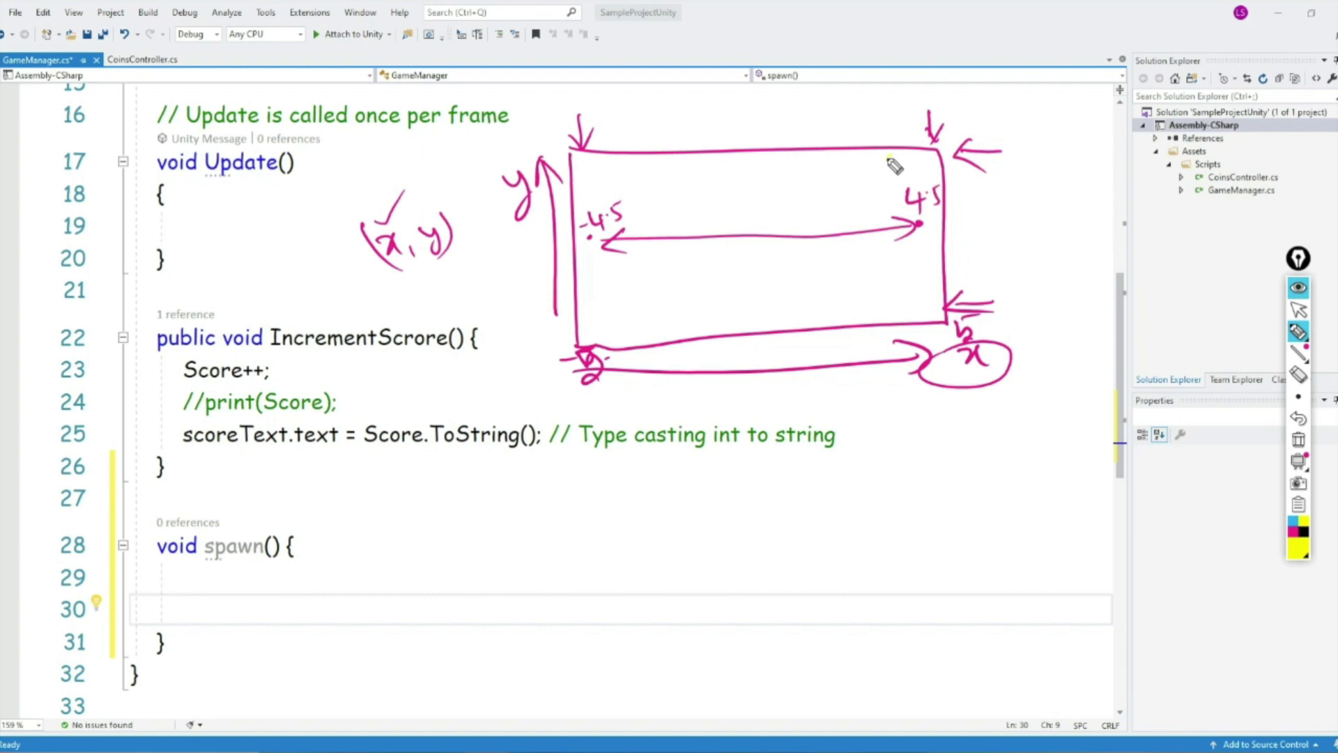
mouse_move(889, 157)
mouse_down()
mouse_move(899, 320)
mouse_move(913, 304)
mouse_up()
drag(890, 156, 913, 185)
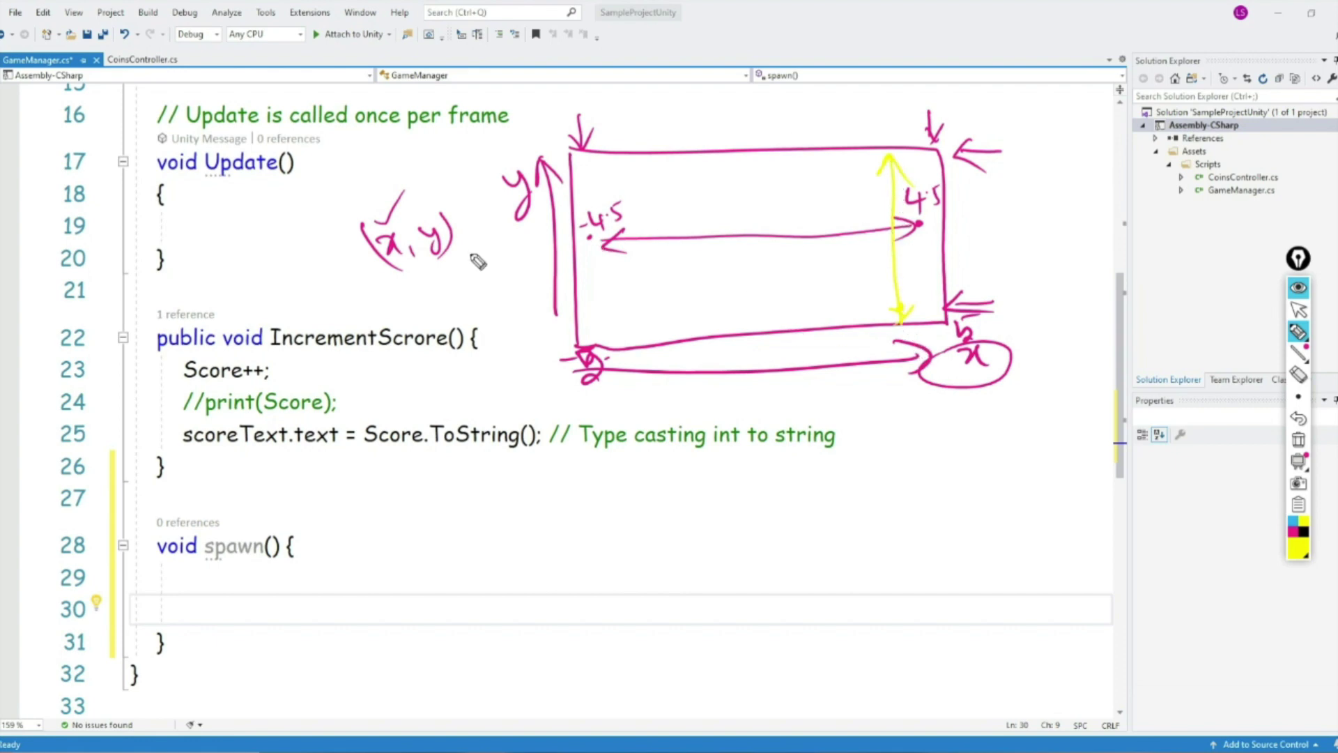
drag(414, 277, 446, 259)
drag(914, 160, 935, 177)
drag(920, 317, 938, 313)
drag(934, 164, 906, 182)
drag(937, 293, 920, 310)
drag(974, 180, 977, 304)
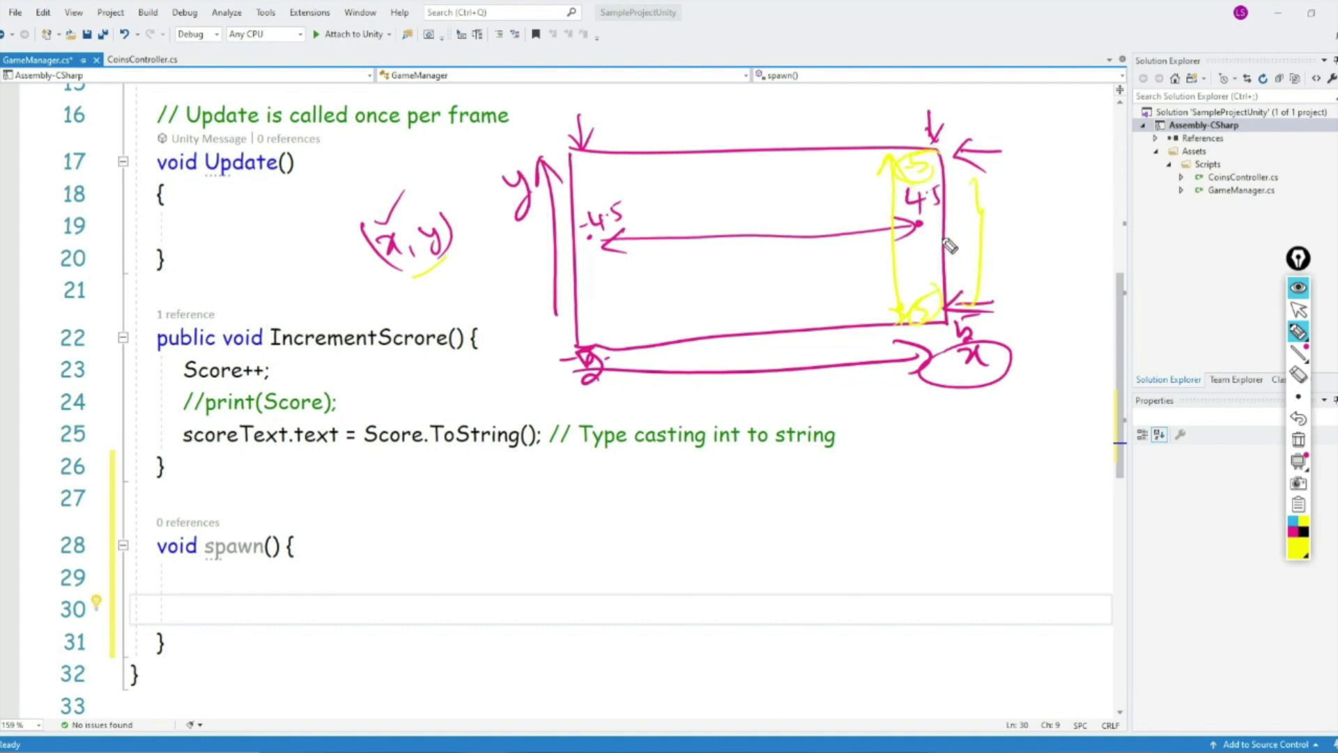
Step: Scatter sample coins inside the box, then clear all drawings from the code
drag(720, 190, 718, 191)
drag(813, 204, 810, 206)
drag(672, 284, 669, 285)
drag(772, 286, 769, 287)
drag(838, 298, 840, 280)
drag(1025, 234, 1042, 265)
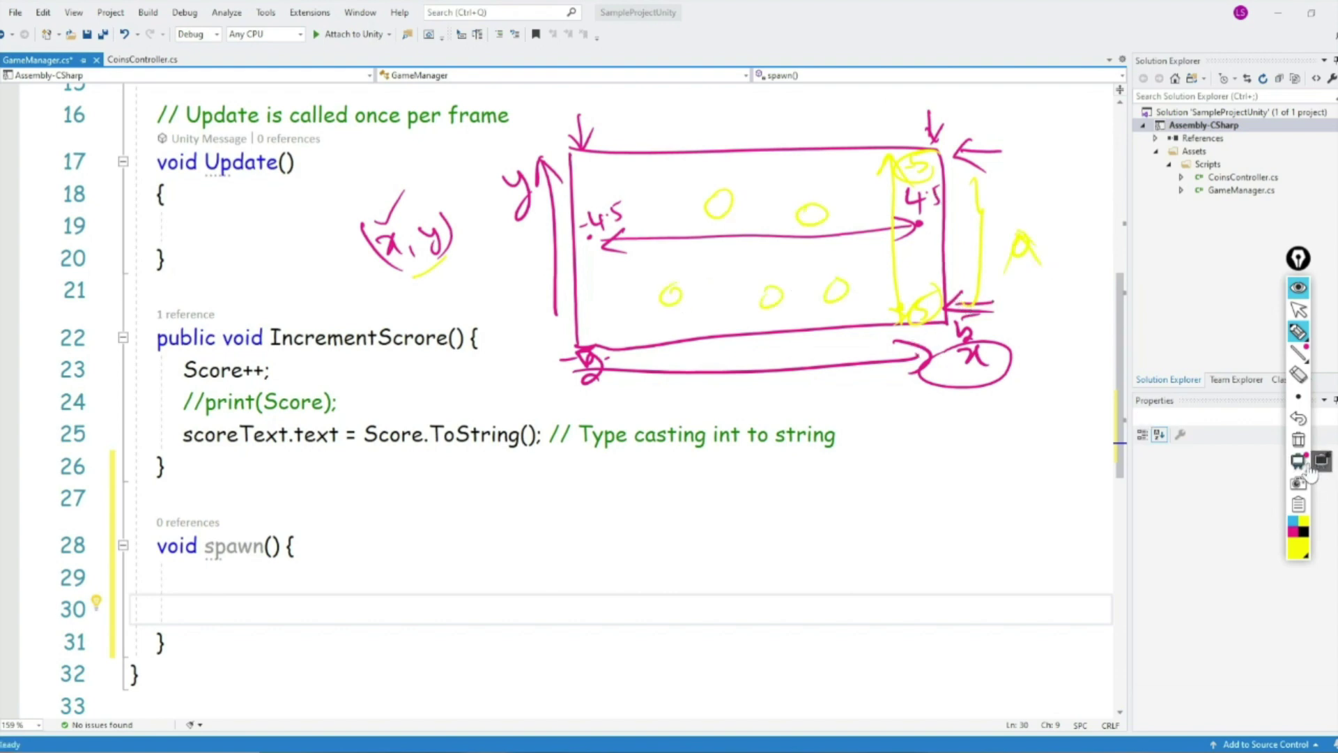
click(1299, 441)
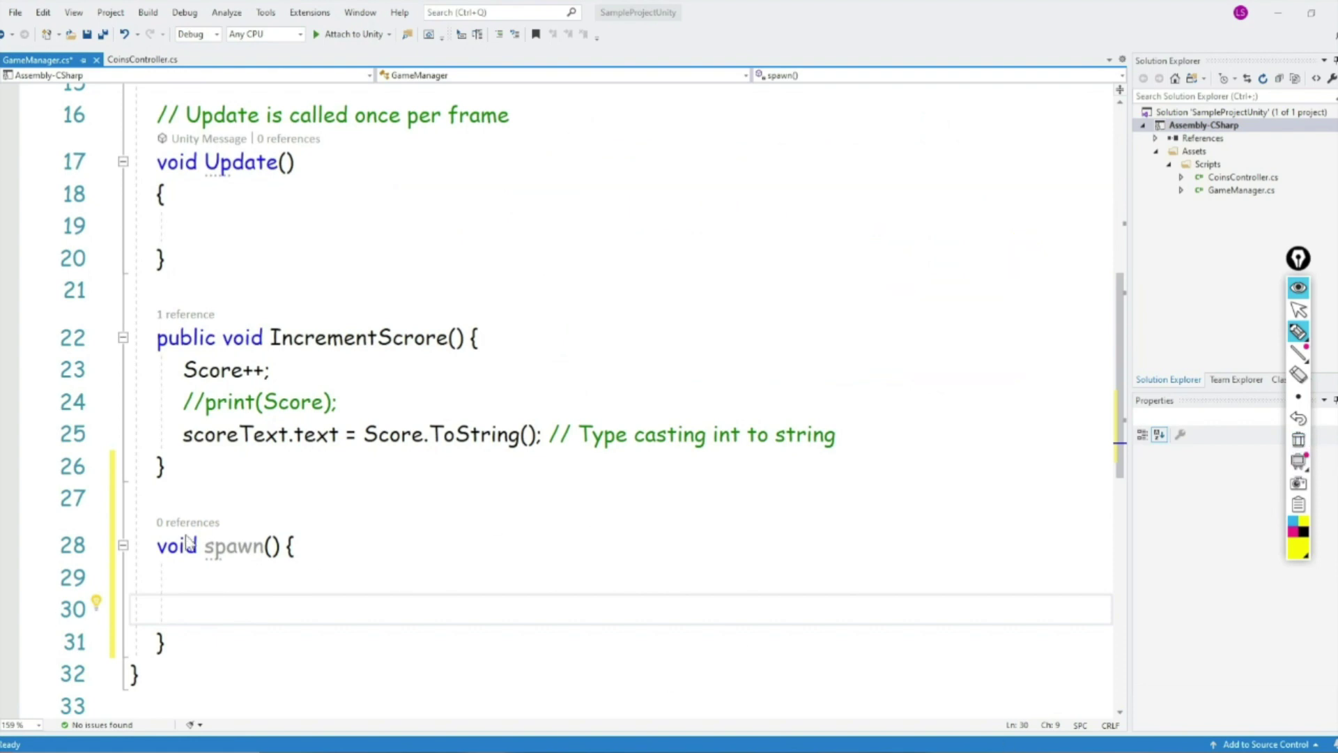
Step: Declare float randomX = Random.Range(-7f, 7f); inside spawn()
click(1299, 287)
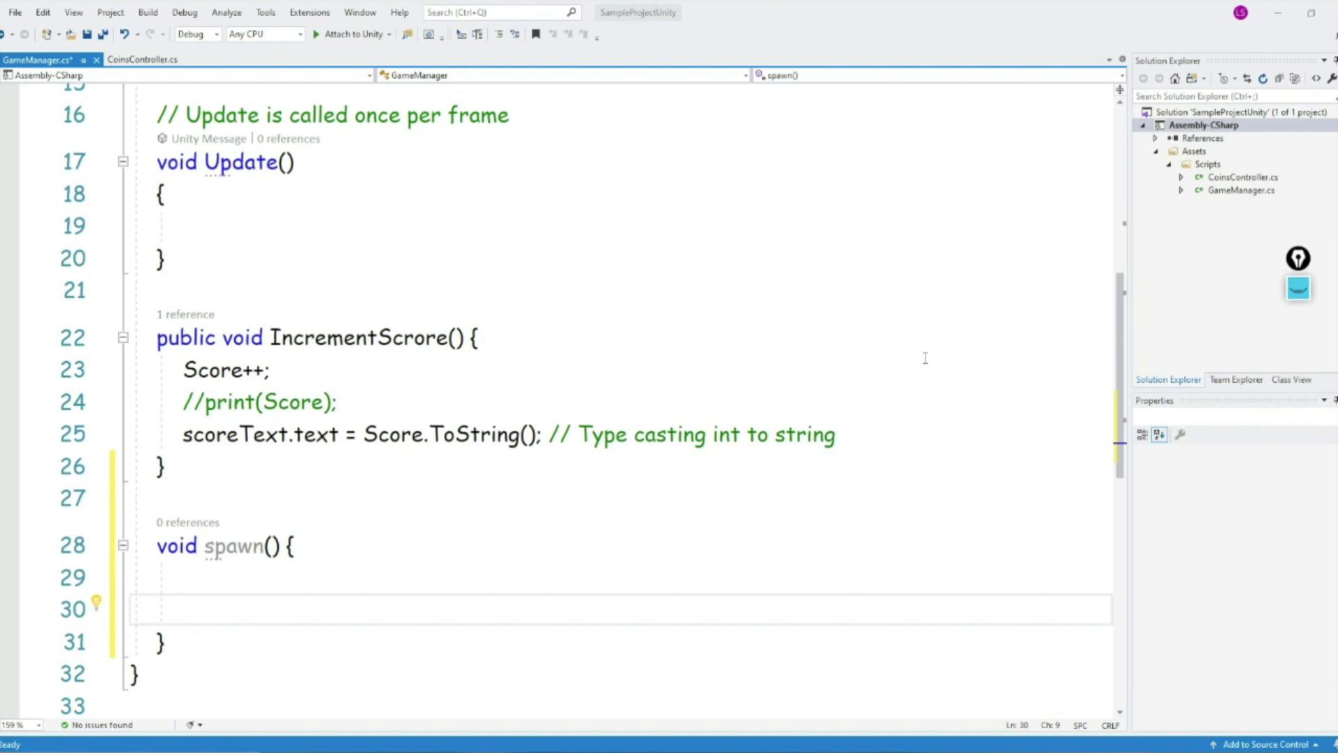
click(223, 585)
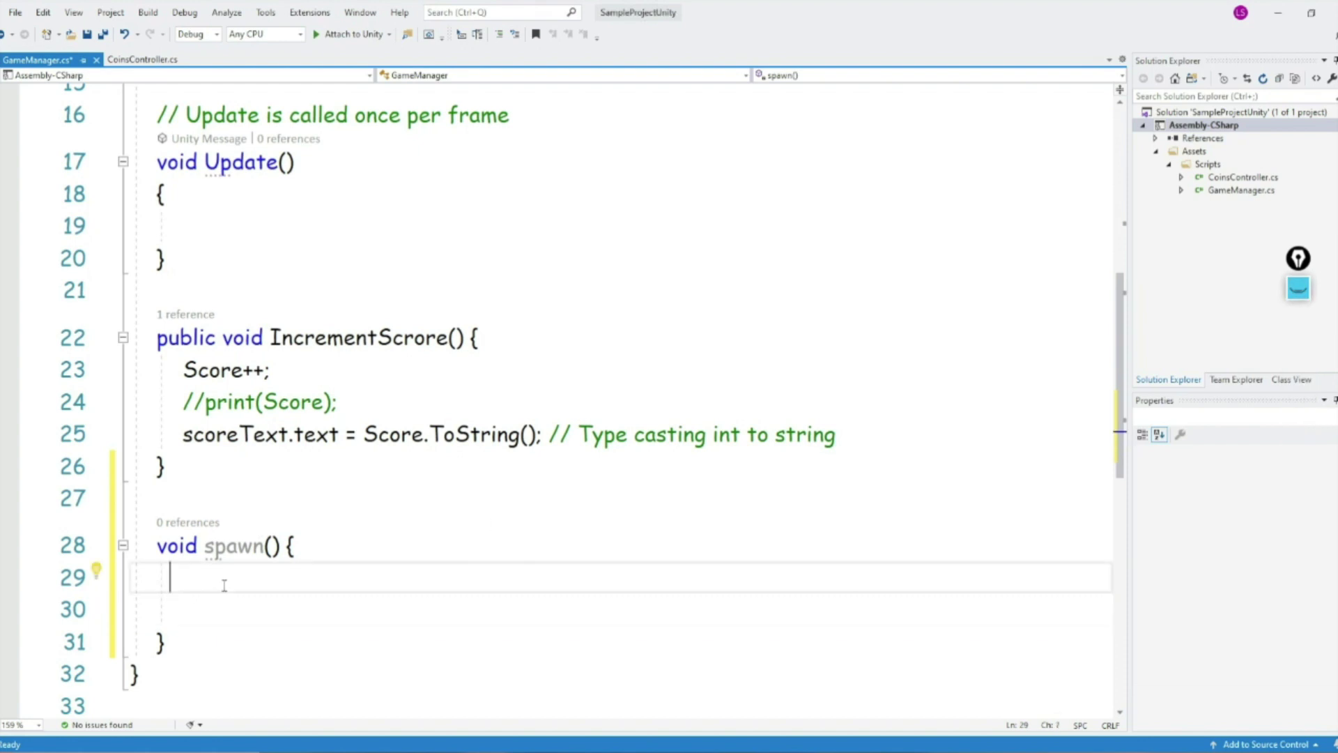
text(Random)
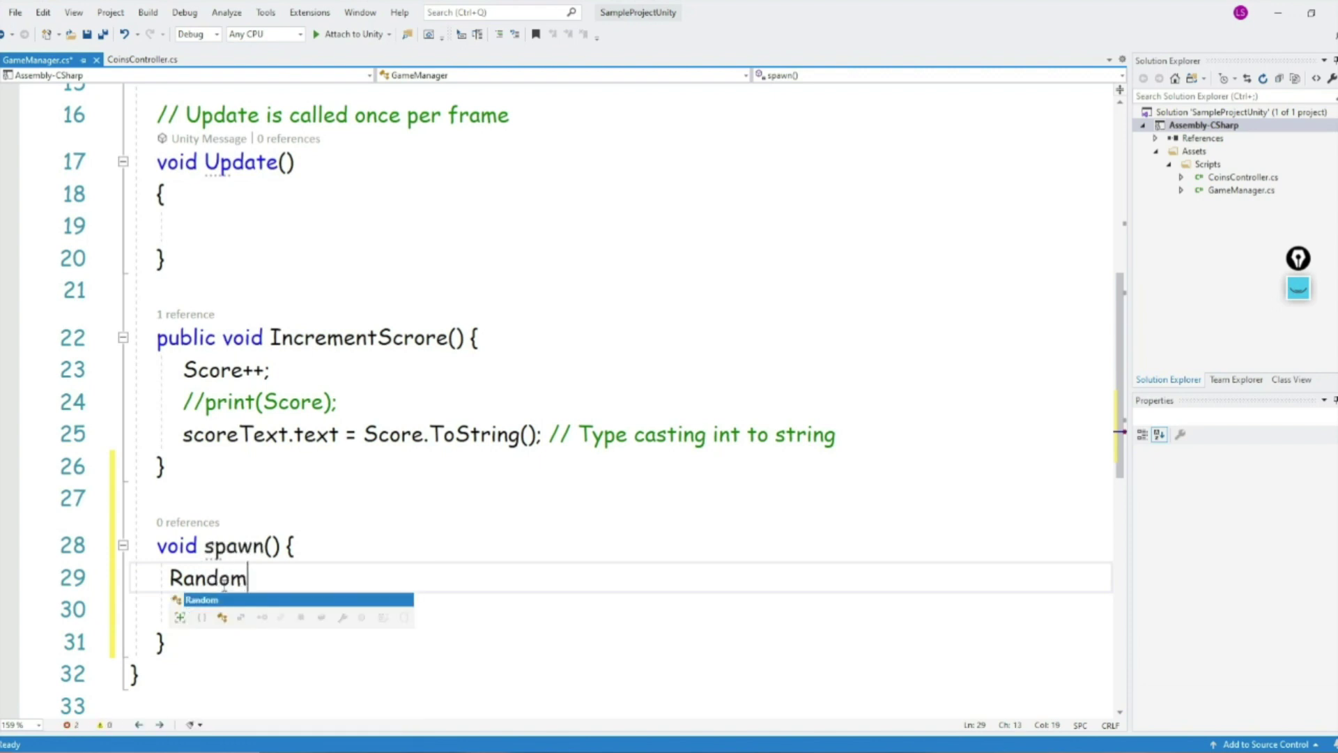
text(.ran)
key(Down)
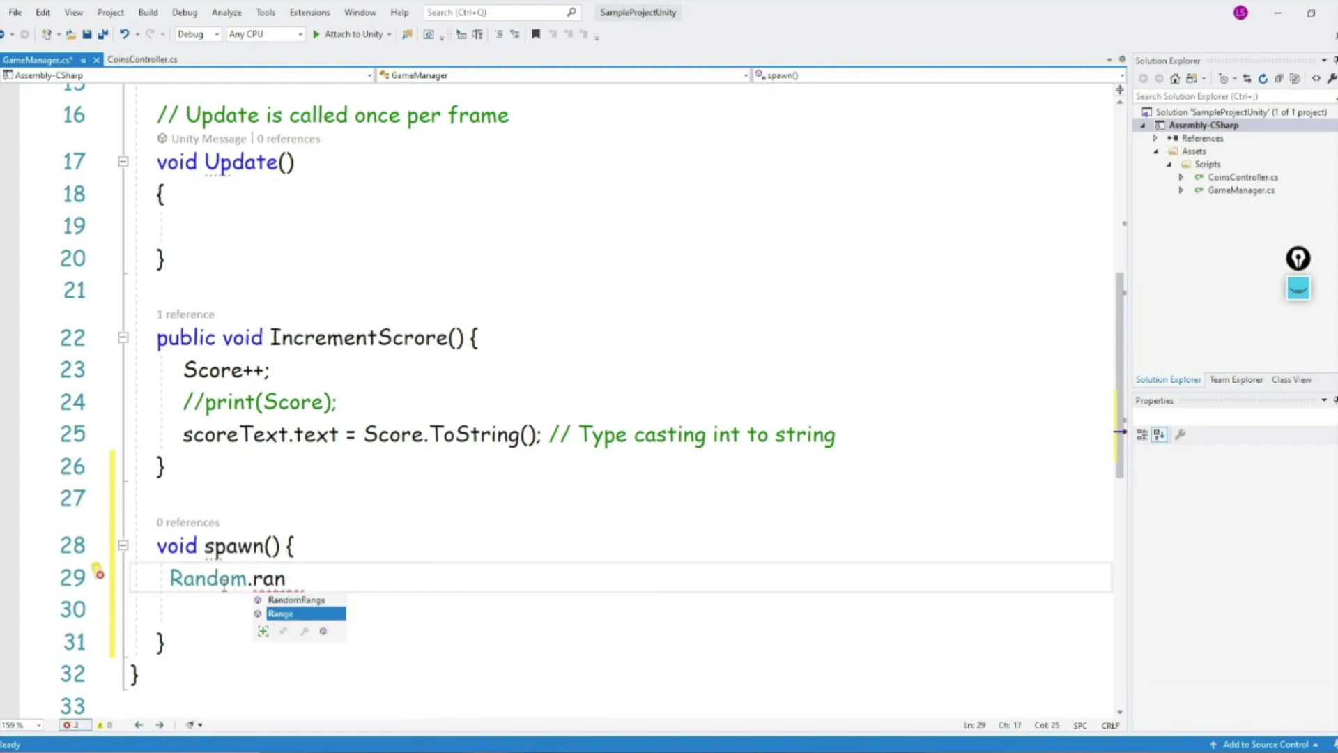
key(Tab)
text(()
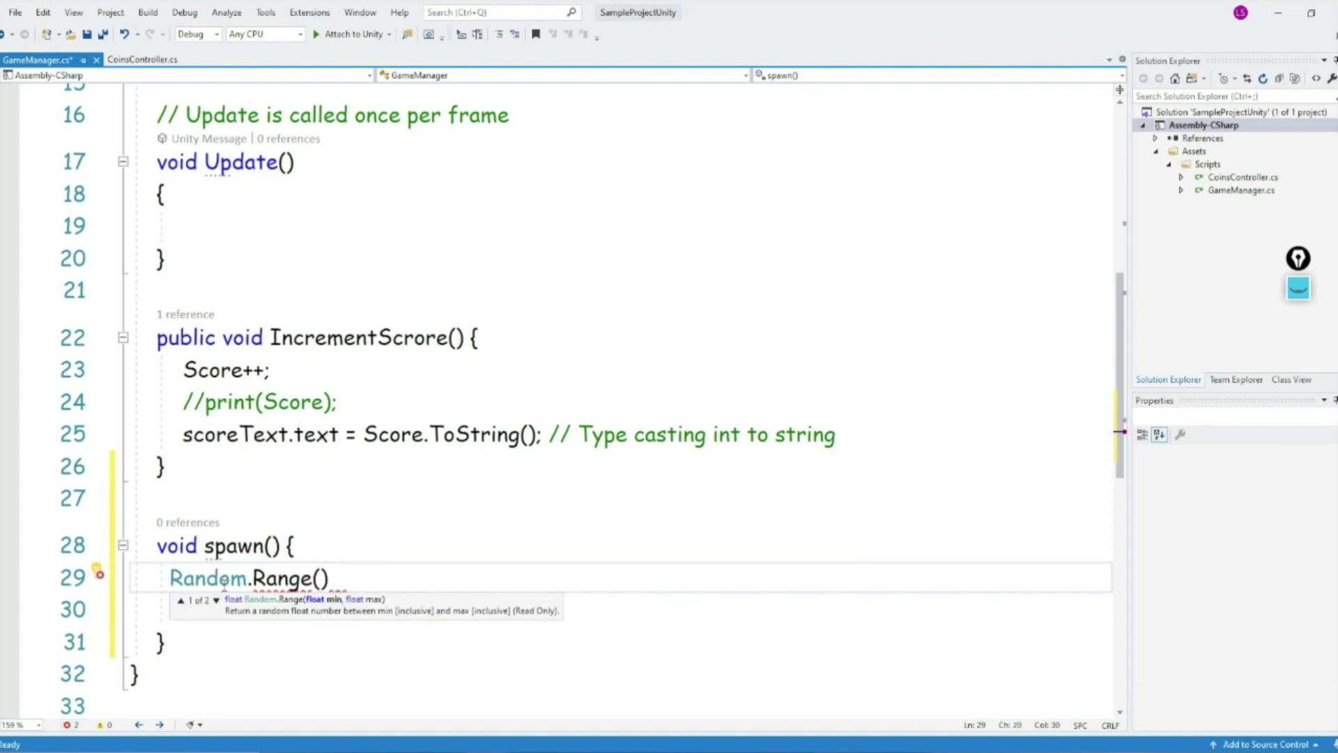
text(-)
text(7f)
text(, )
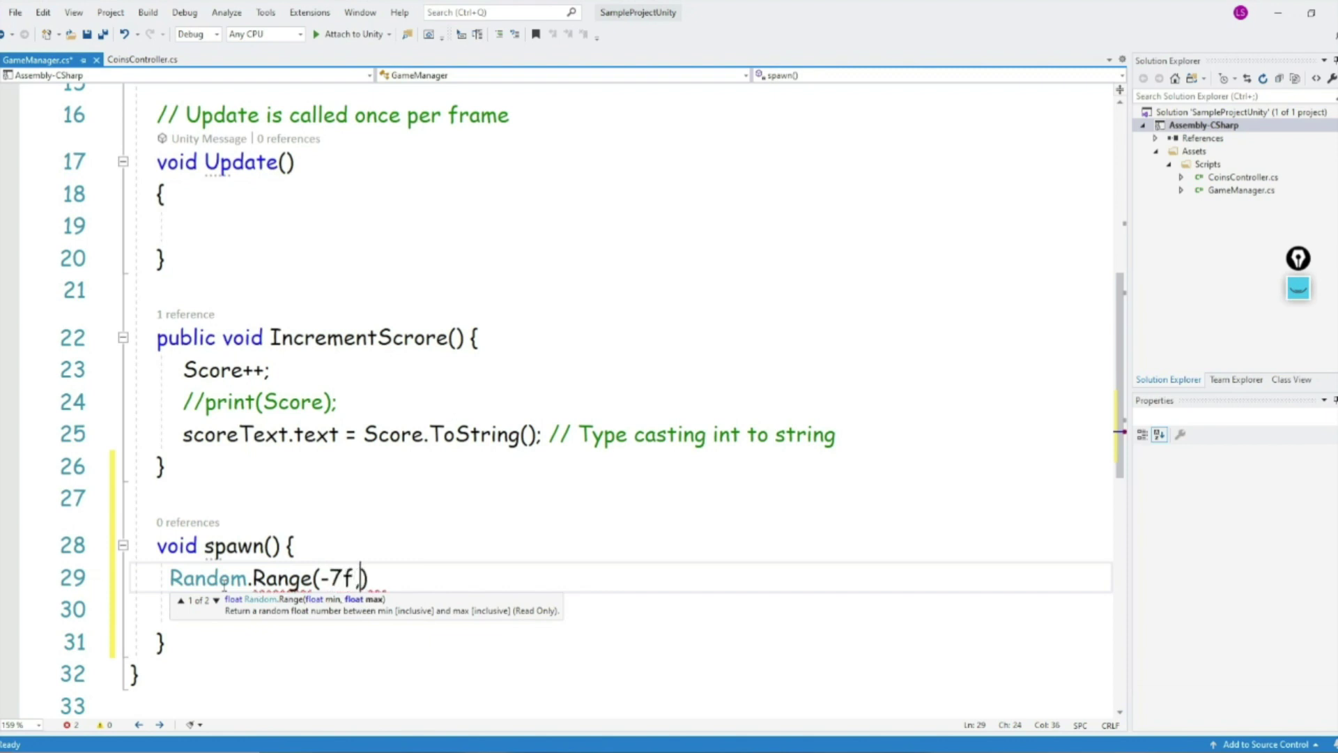
text(7f)
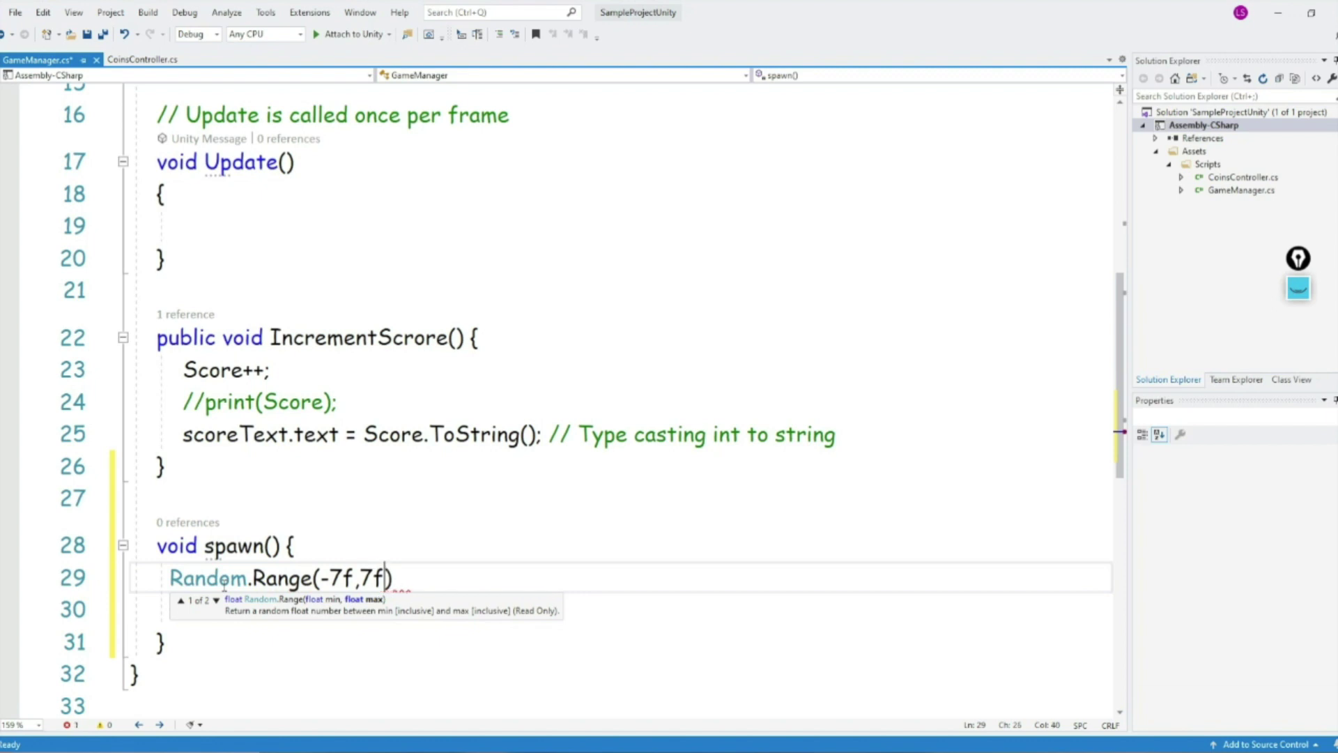
text();)
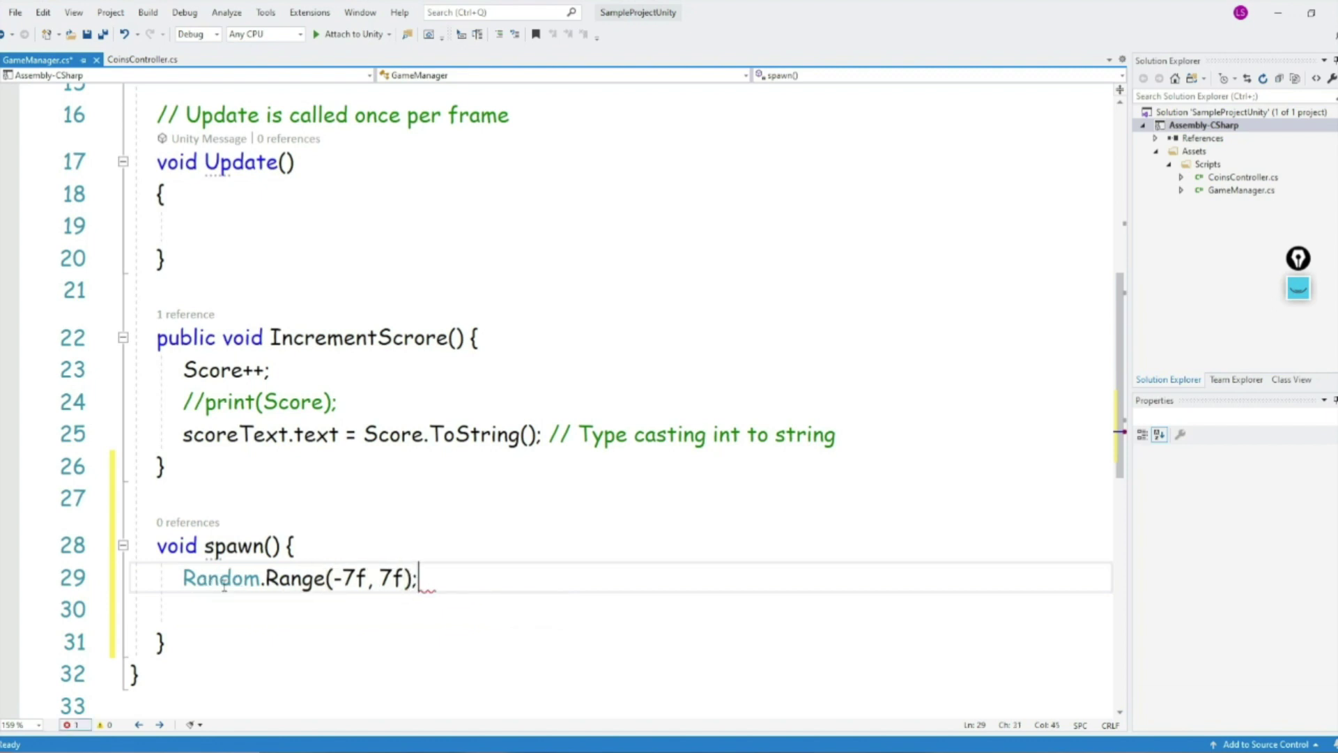
key(Home)
text(float randomX =)
key(End)
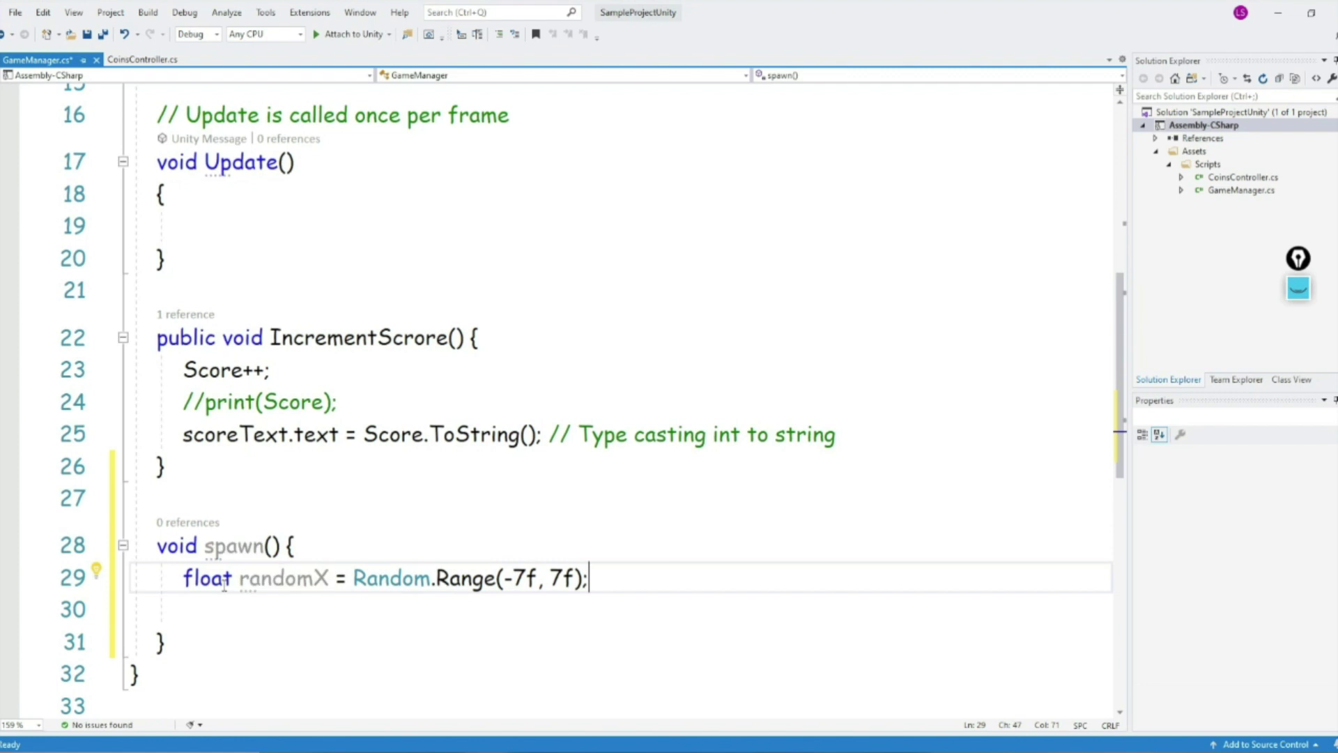
Step: Add float randomY = Random.Range(-3.5f, 3.5f); on the next line
key(Return)
text(Ra)
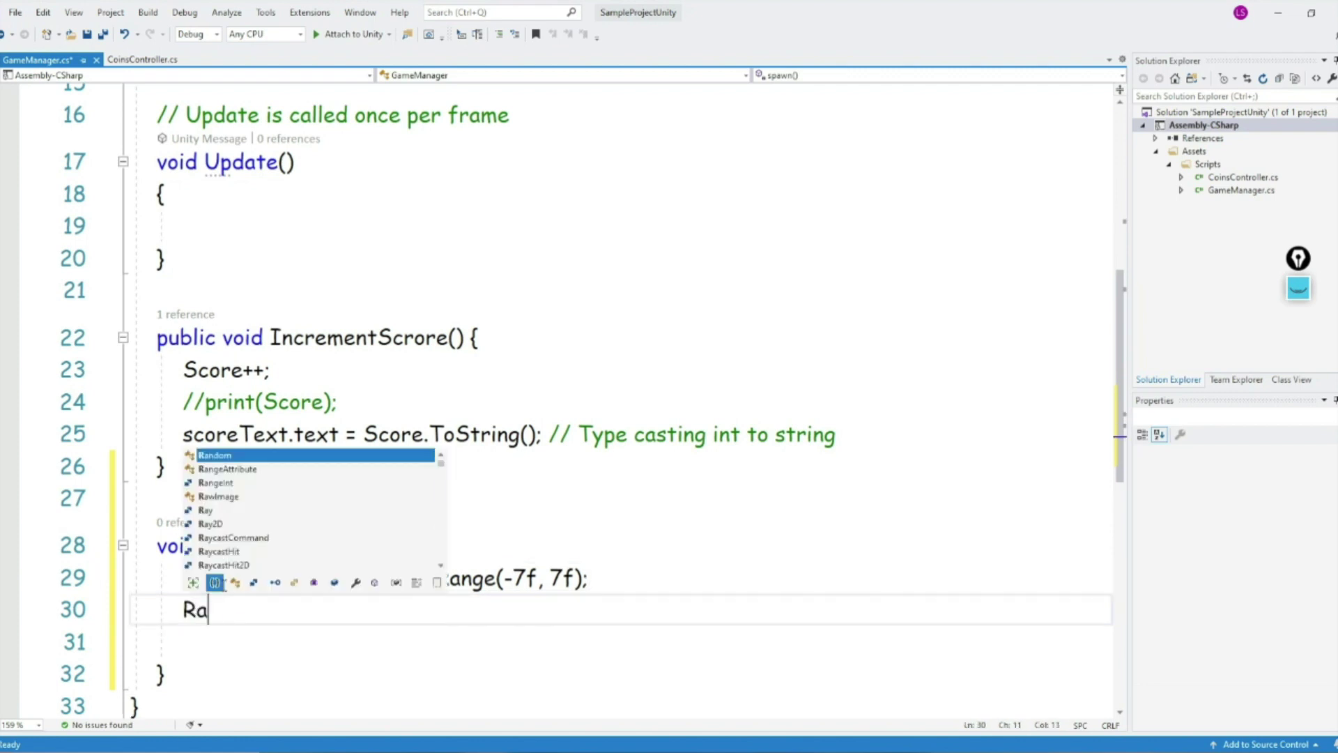
text(ndom.ran)
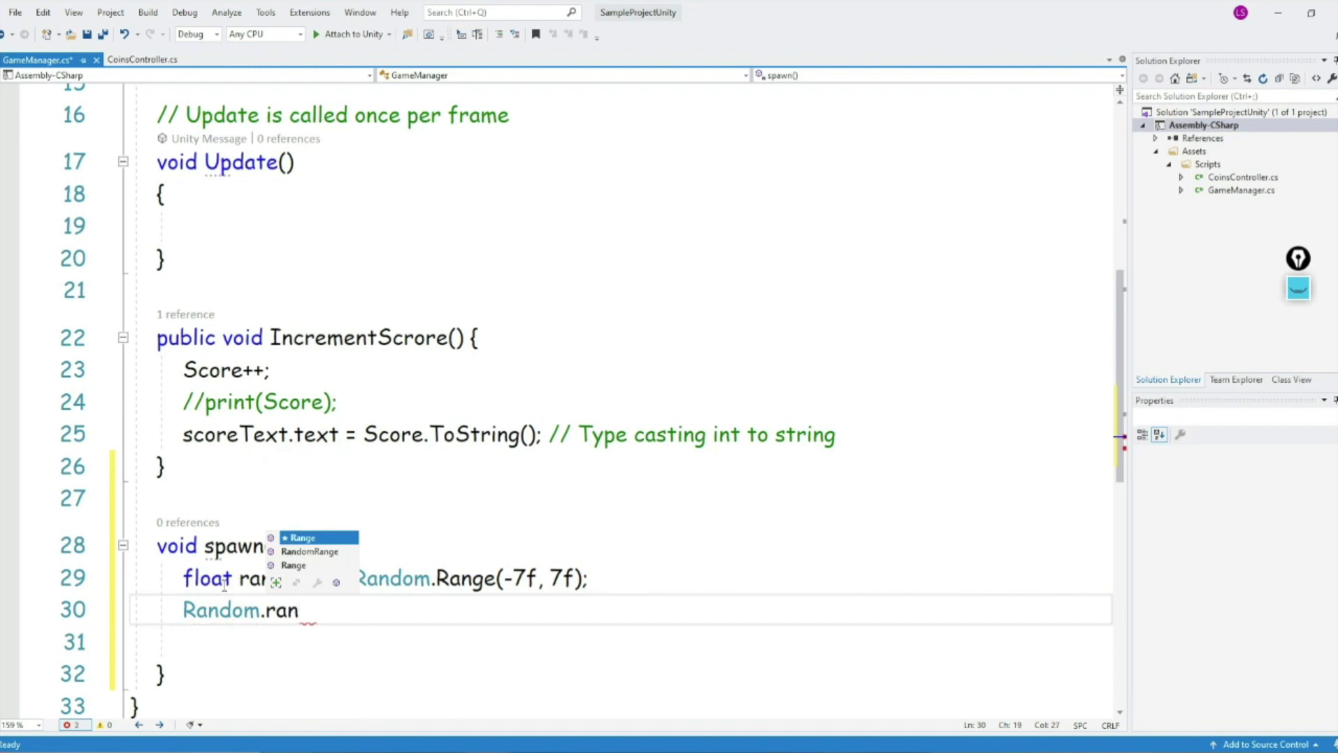
key(Down)
key(Down)
key(Tab)
text(()
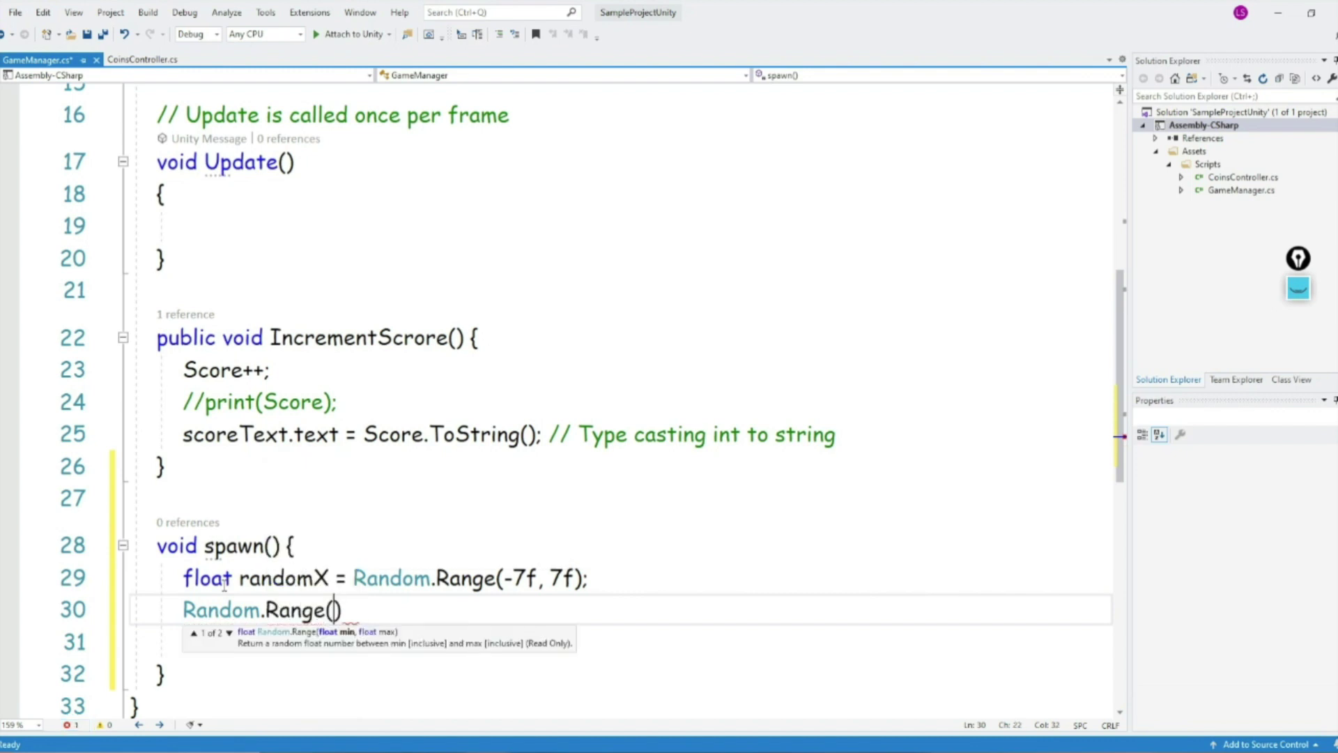
text(-)
text(3.5f, 3.5f)
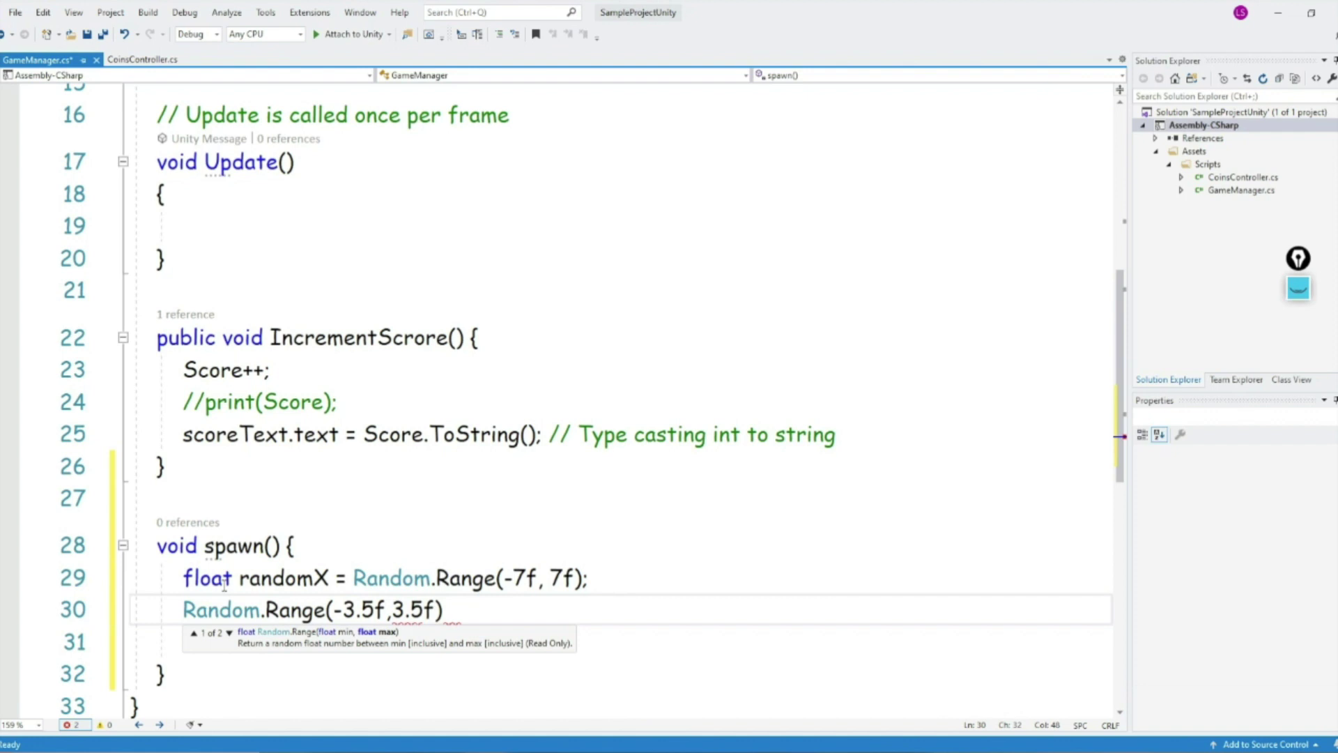
text();)
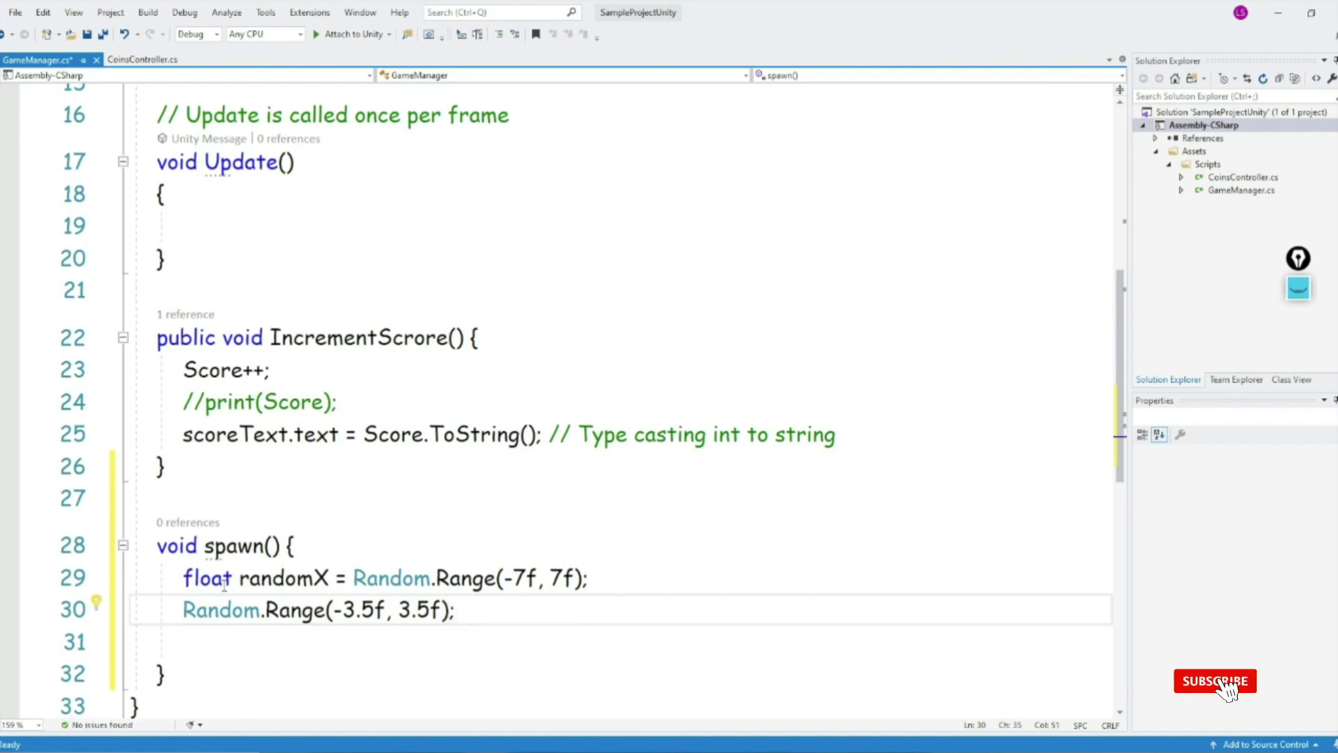
key(Home)
text(float )
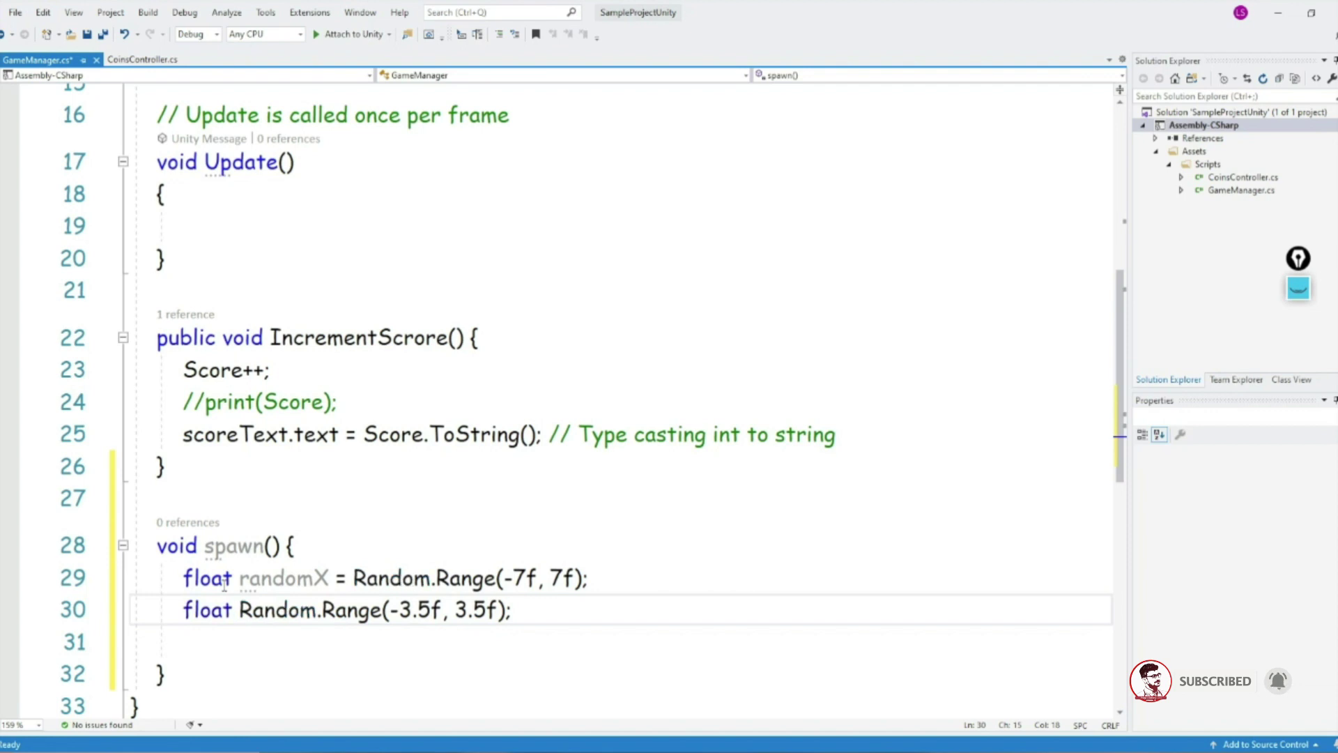
text(randomY =)
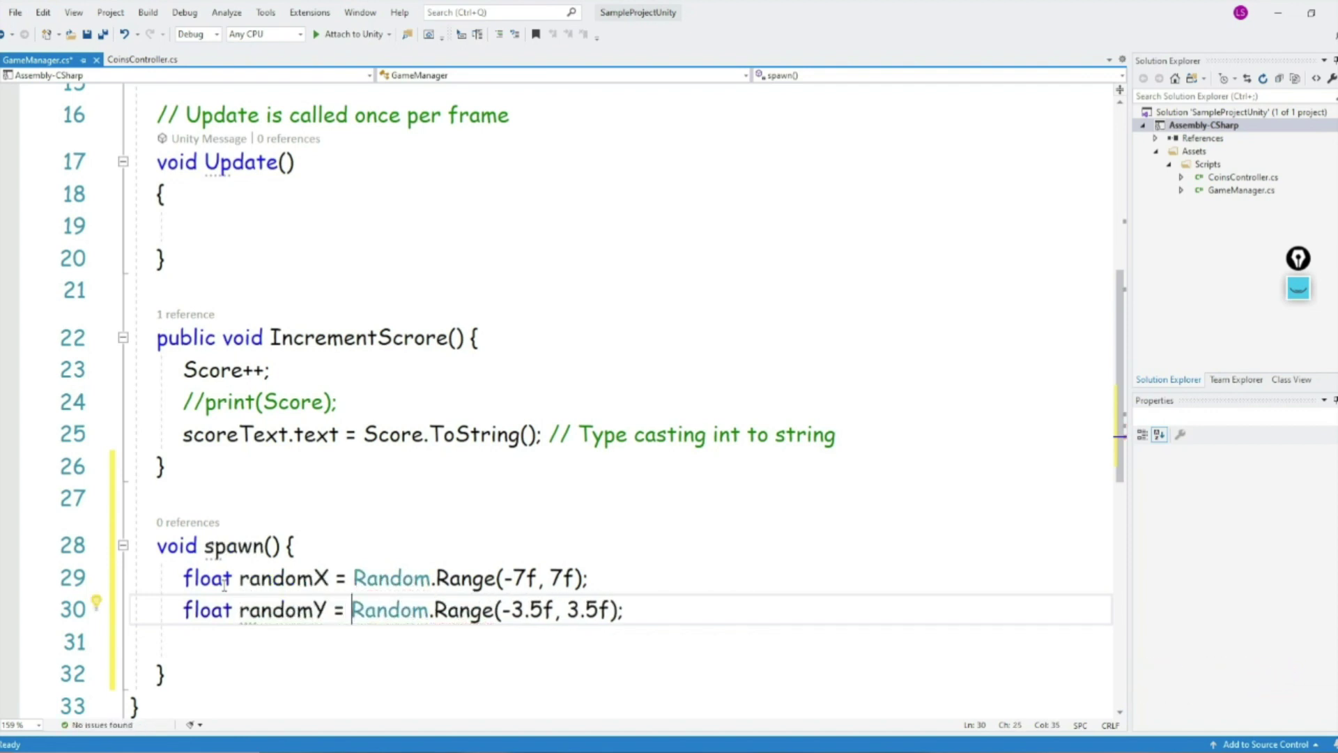
key(End)
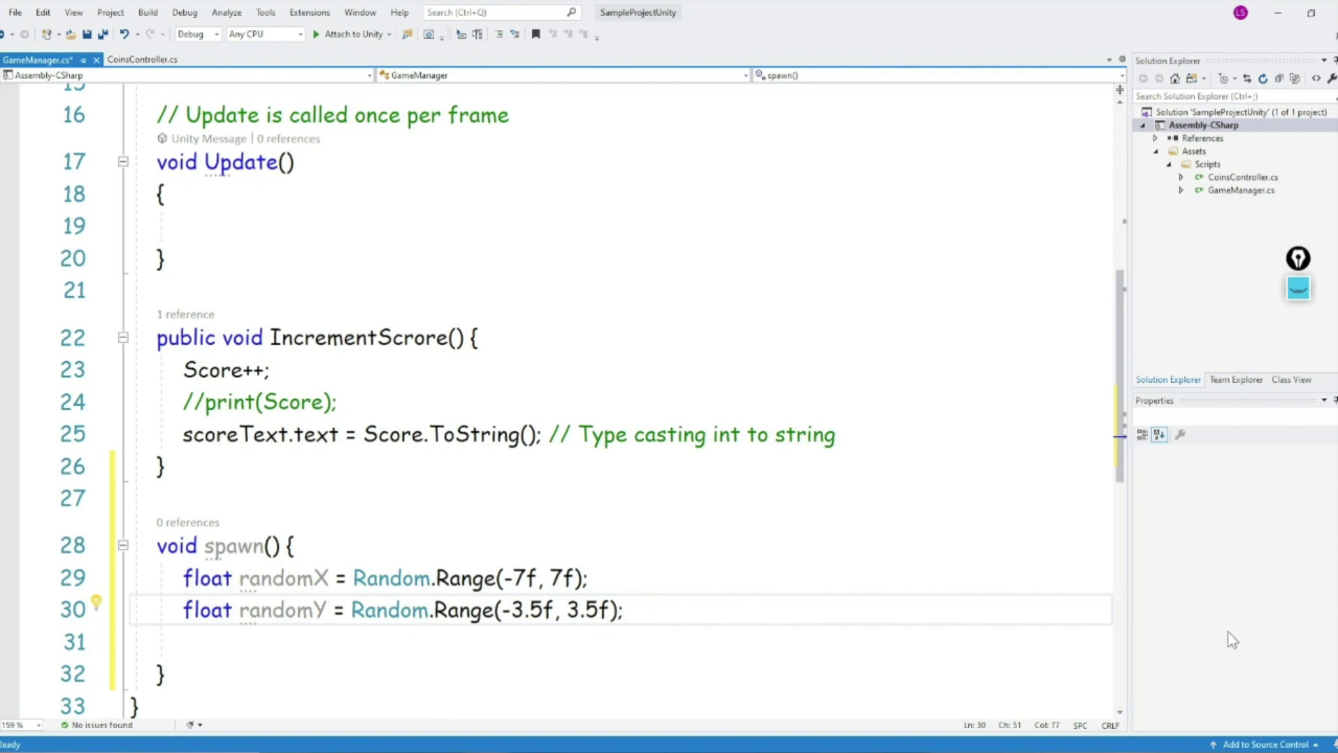
click(1303, 300)
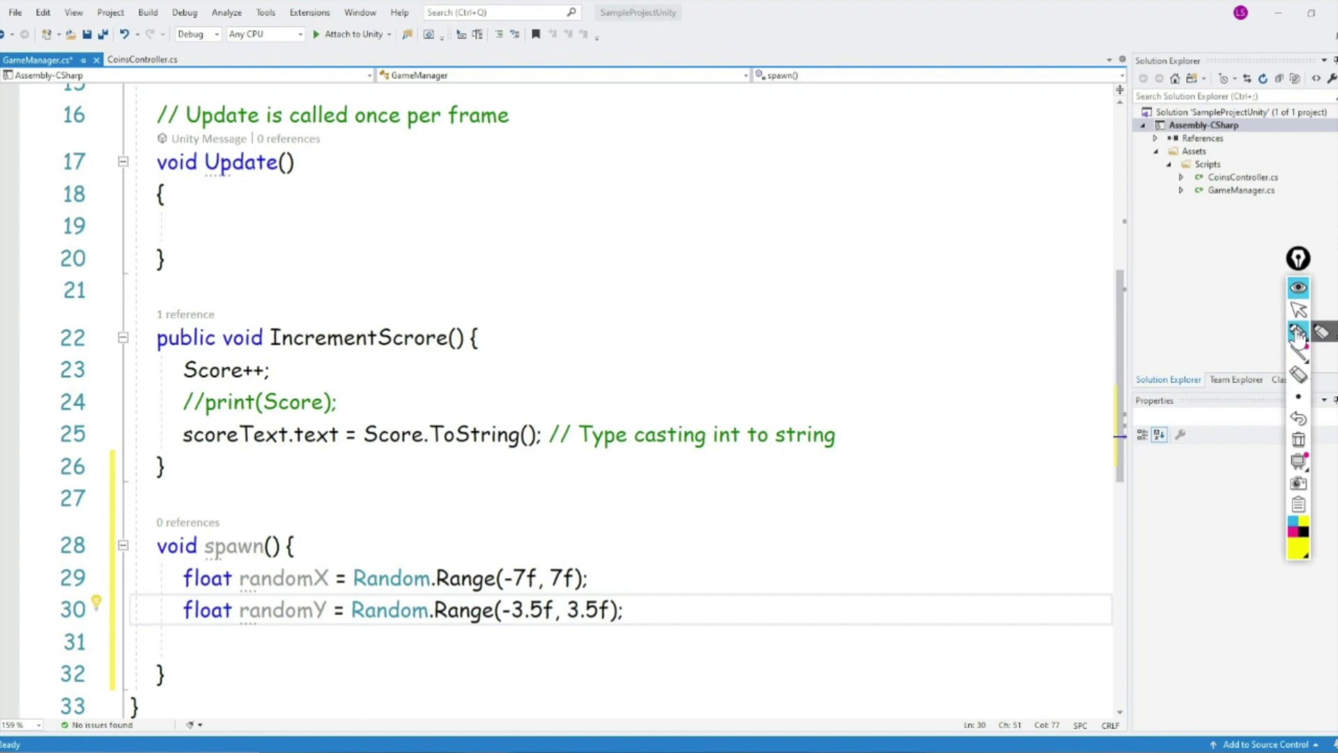
Step: In yellow, annotate that randomX and randomY become the x and y values
click(1298, 333)
mouse_move(572, 308)
mouse_down()
mouse_move(594, 336)
mouse_move(564, 334)
mouse_up()
drag(613, 325, 640, 340)
mouse_move(561, 263)
mouse_down()
mouse_move(570, 292)
mouse_move(579, 280)
mouse_up()
drag(486, 259, 611, 233)
drag(610, 216, 599, 234)
mouse_move(665, 307)
mouse_down()
mouse_move(708, 280)
mouse_move(782, 284)
mouse_move(839, 257)
mouse_move(841, 287)
mouse_up()
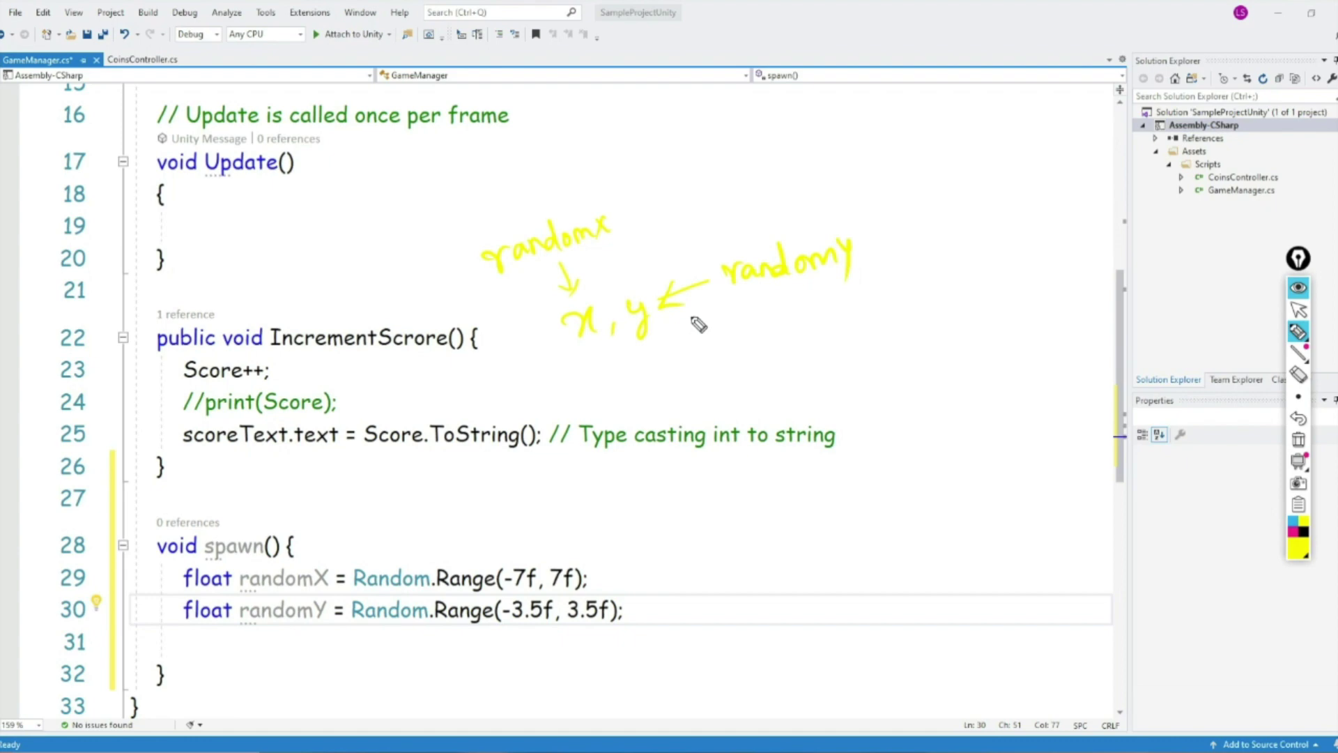
drag(511, 280, 624, 244)
drag(737, 304, 854, 277)
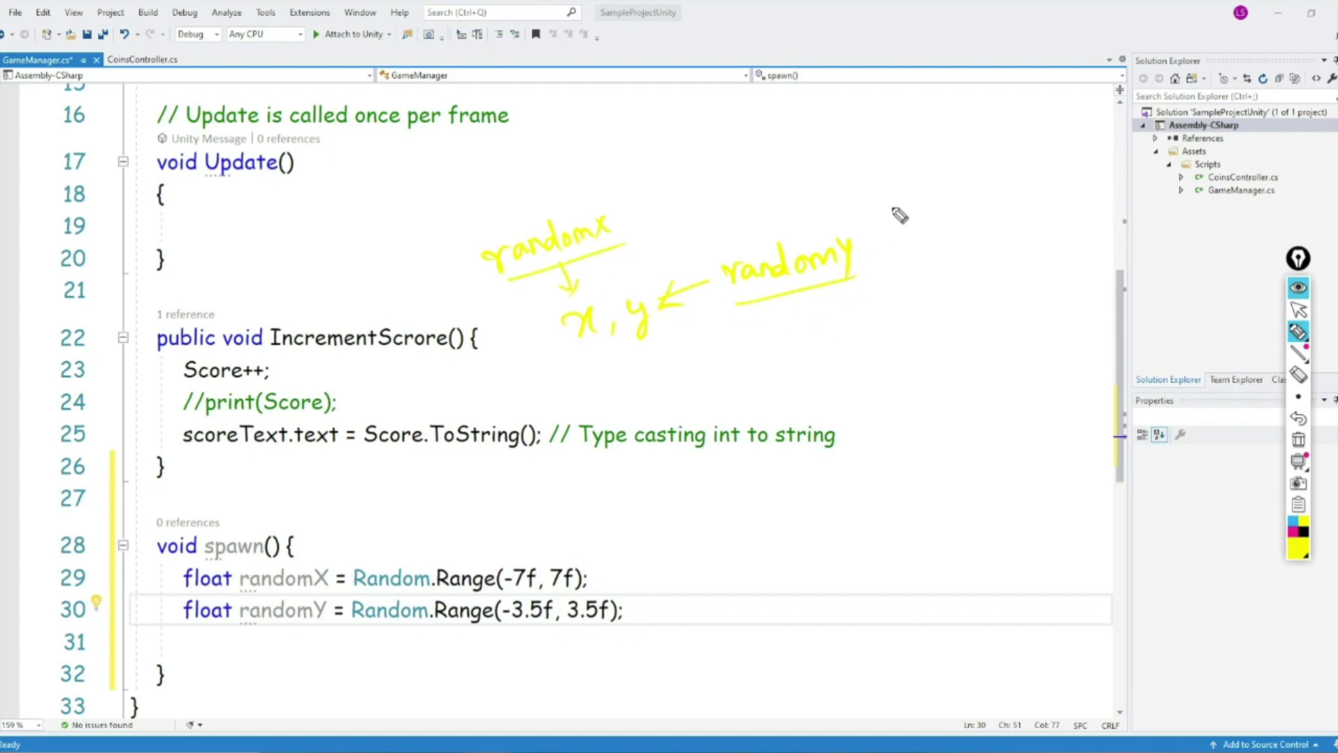
Step: Write 'vector: value + direction' beside the code, then clear the yellow notes
drag(873, 201, 1028, 183)
drag(945, 222, 1024, 202)
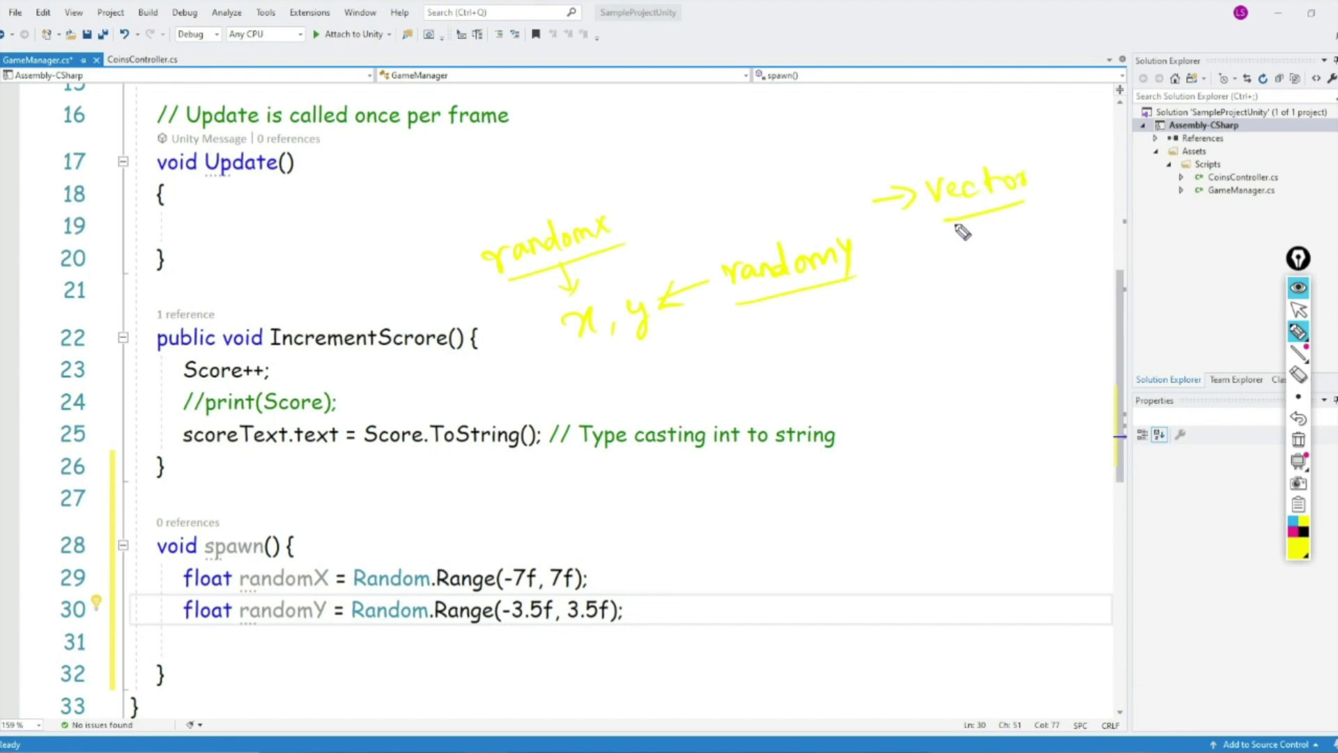
mouse_move(896, 274)
mouse_down()
mouse_move(929, 293)
mouse_move(1014, 270)
mouse_up()
mouse_move(1004, 260)
mouse_down()
mouse_move(1002, 287)
mouse_move(1160, 240)
mouse_up()
click(1059, 248)
click(1118, 221)
drag(913, 319, 1135, 277)
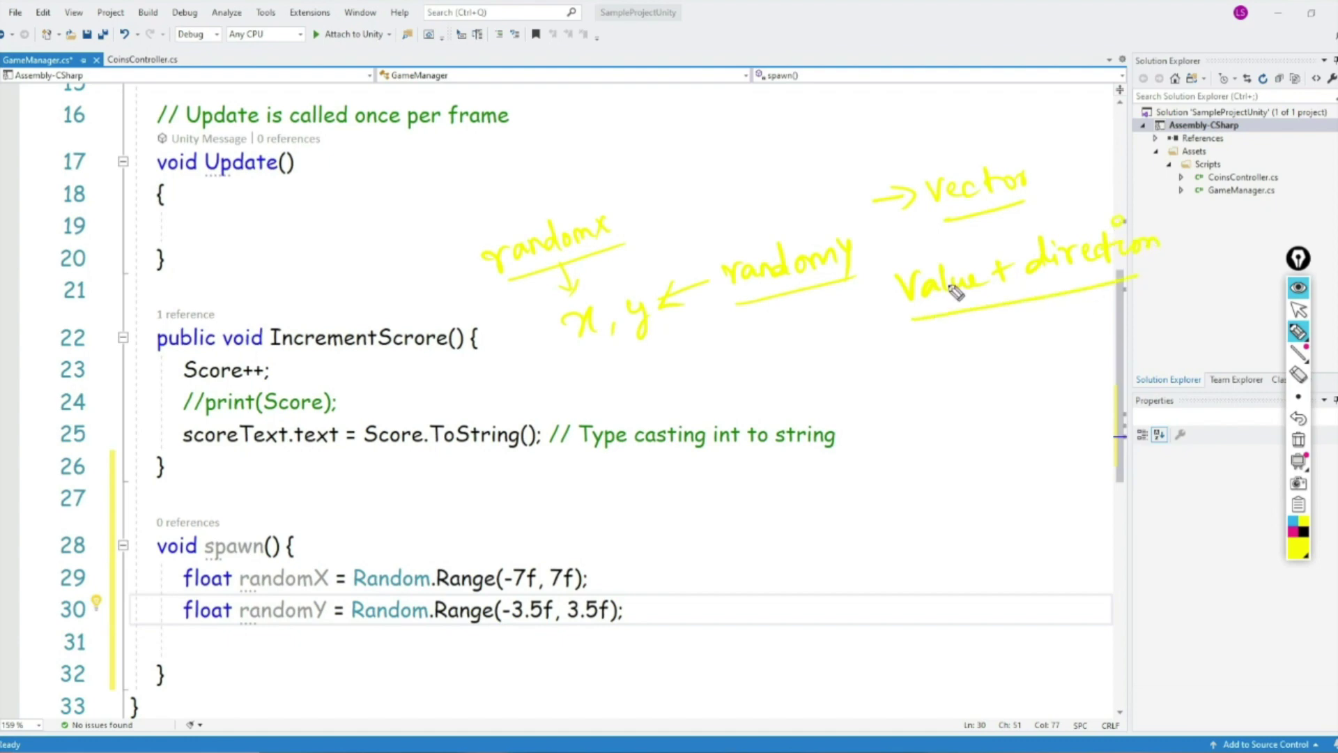
drag(1022, 203, 1038, 196)
click(1299, 441)
Step: In magenta, write Vector2 and Vector3 with a (z = 0) note, then erase it
click(1293, 533)
drag(578, 202, 645, 224)
click(650, 232)
mouse_move(651, 202)
mouse_down()
mouse_move(649, 223)
mouse_move(675, 216)
mouse_up()
drag(670, 211, 717, 230)
drag(606, 282, 648, 304)
mouse_move(666, 296)
mouse_down()
mouse_move(672, 306)
mouse_move(707, 292)
mouse_up()
drag(712, 282, 725, 307)
mouse_move(626, 333)
mouse_down()
mouse_move(733, 318)
mouse_move(742, 297)
mouse_move(846, 295)
mouse_up()
drag(861, 278, 814, 320)
drag(884, 263, 879, 315)
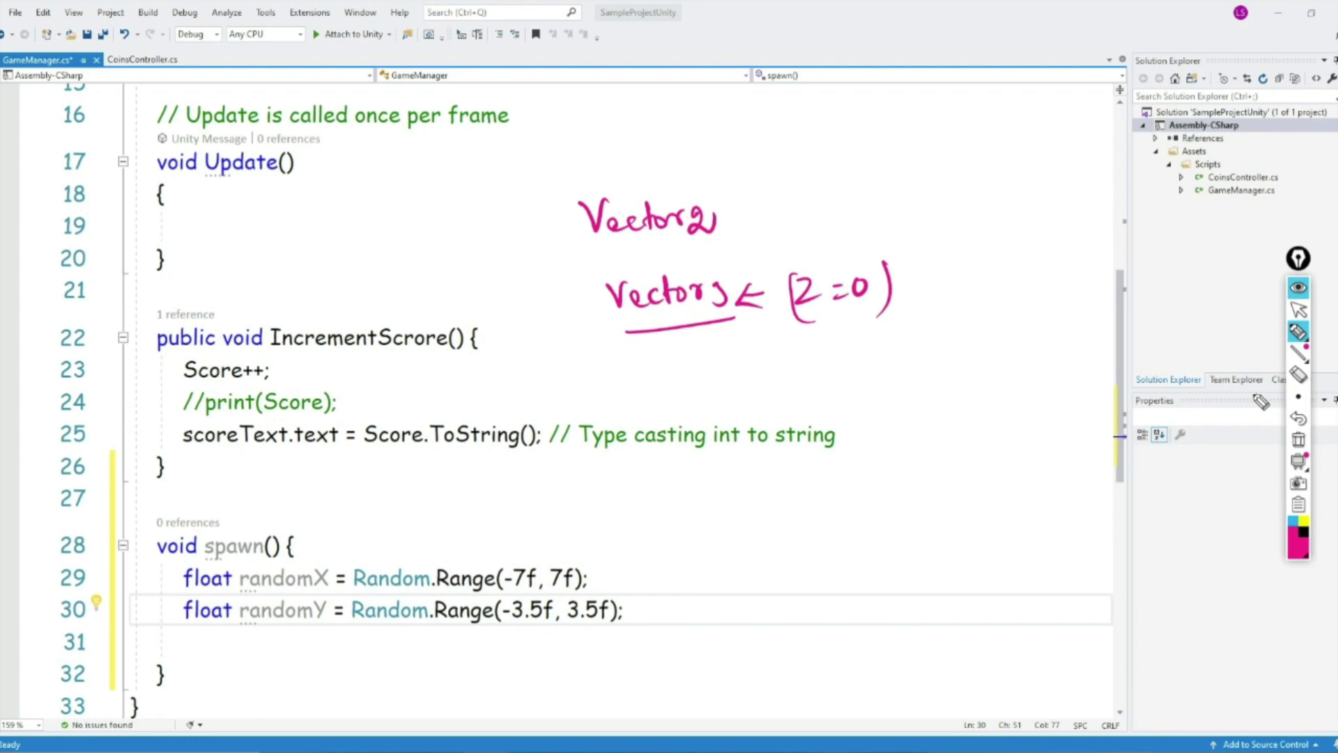
click(1298, 439)
Step: Write Vector3(x, y, z), labelling x and y as random values and z as 0, then clear it
drag(472, 246, 600, 274)
mouse_move(631, 242)
mouse_down()
mouse_move(634, 282)
mouse_move(694, 282)
mouse_up()
mouse_move(721, 251)
mouse_down()
mouse_move(756, 286)
mouse_move(812, 267)
mouse_up()
drag(821, 231, 818, 277)
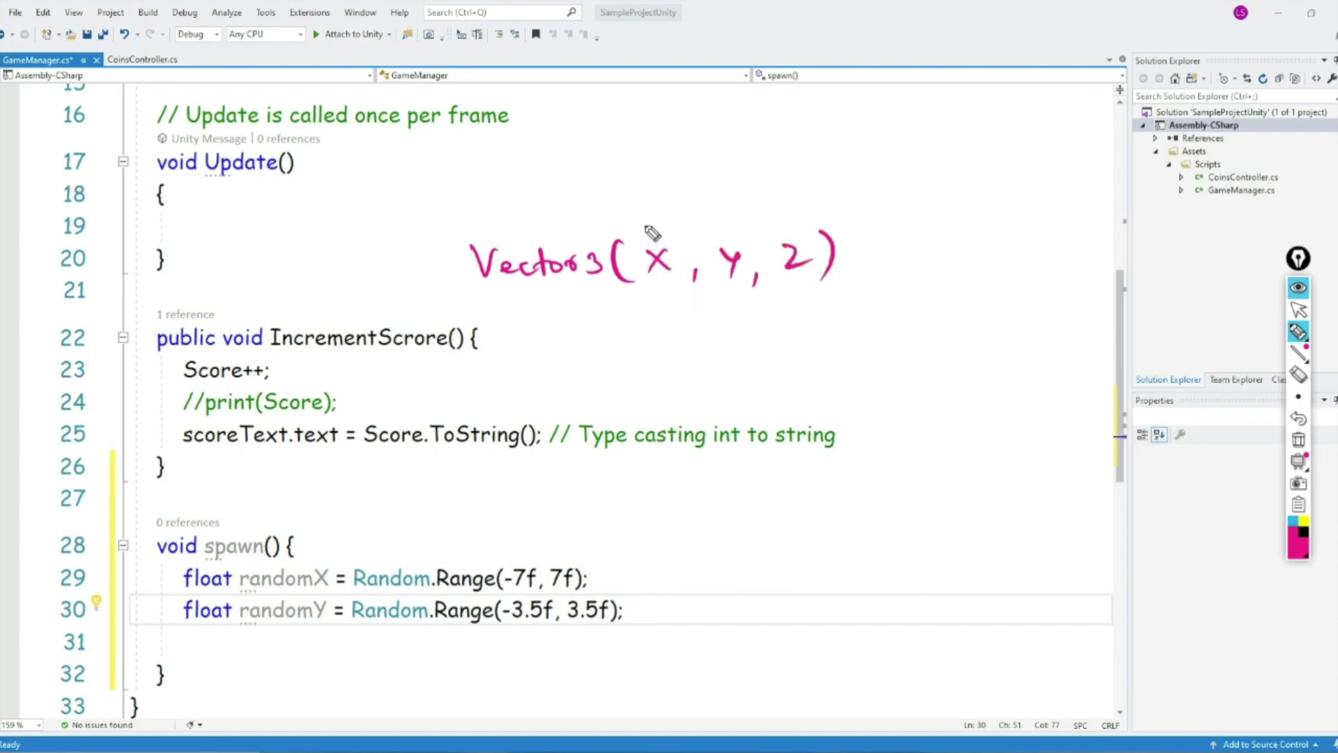
mouse_move(647, 216)
mouse_down()
mouse_move(654, 245)
mouse_move(721, 217)
mouse_move(733, 225)
mouse_up()
drag(597, 203, 839, 178)
drag(674, 306, 734, 327)
mouse_move(785, 247)
mouse_down()
mouse_move(808, 275)
mouse_move(779, 301)
mouse_move(820, 302)
mouse_up()
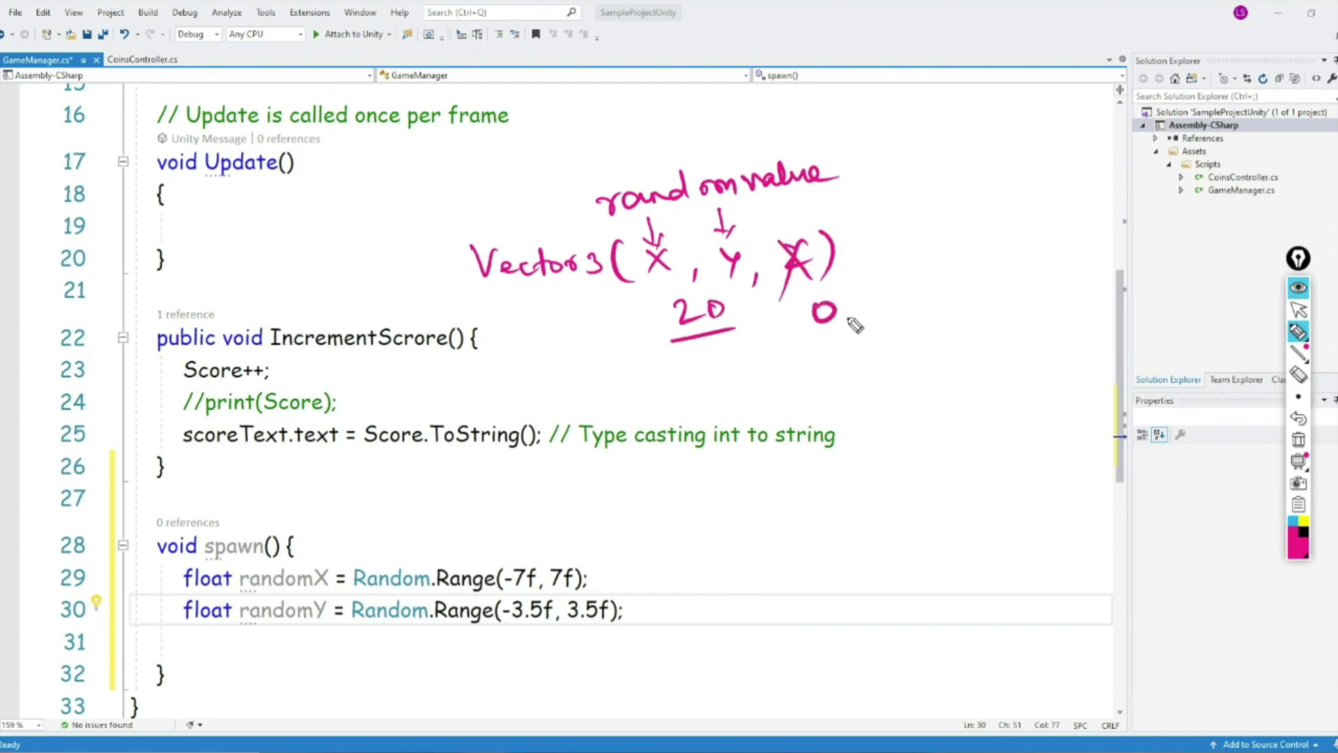
click(1301, 445)
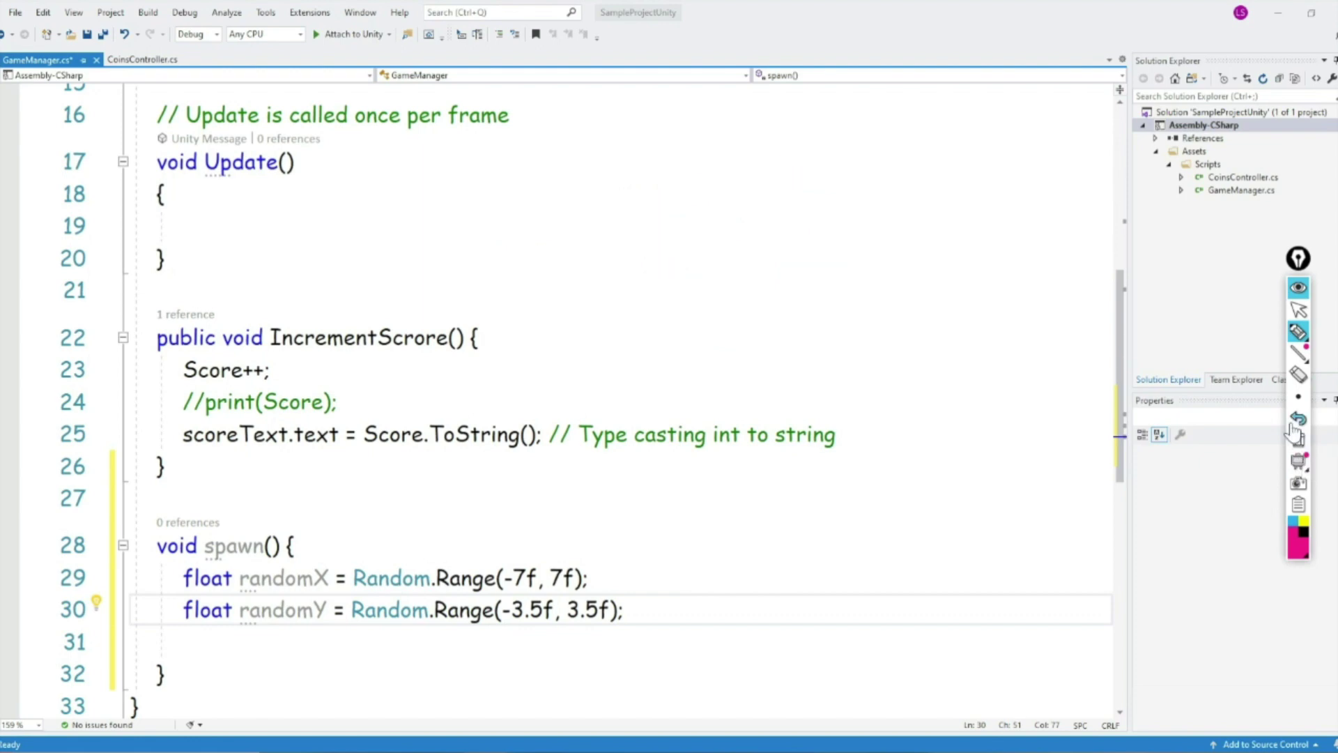
Step: Hide the annotation overlay and start line 31 as Vector3 randomPos = new Vector3(
click(1298, 287)
click(1297, 288)
click(656, 623)
key(Return)
text(Vector2)
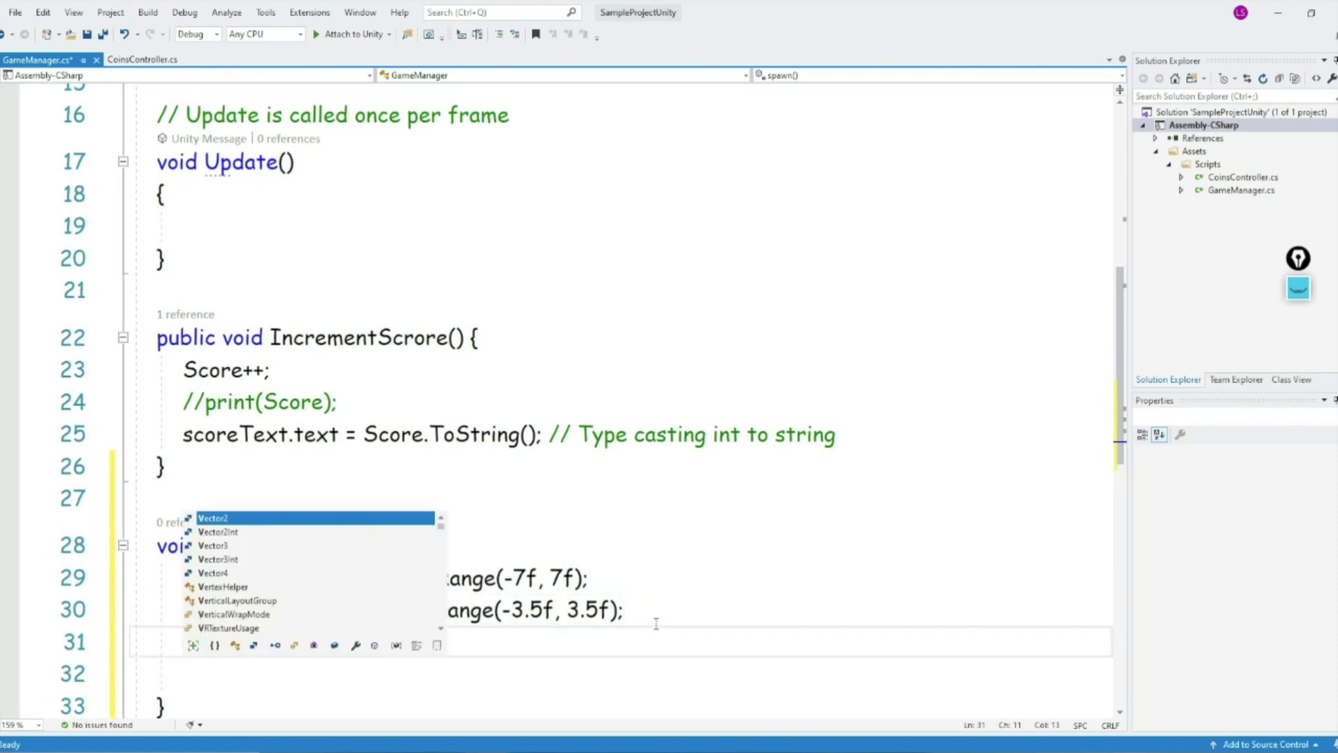
key(BackSpace)
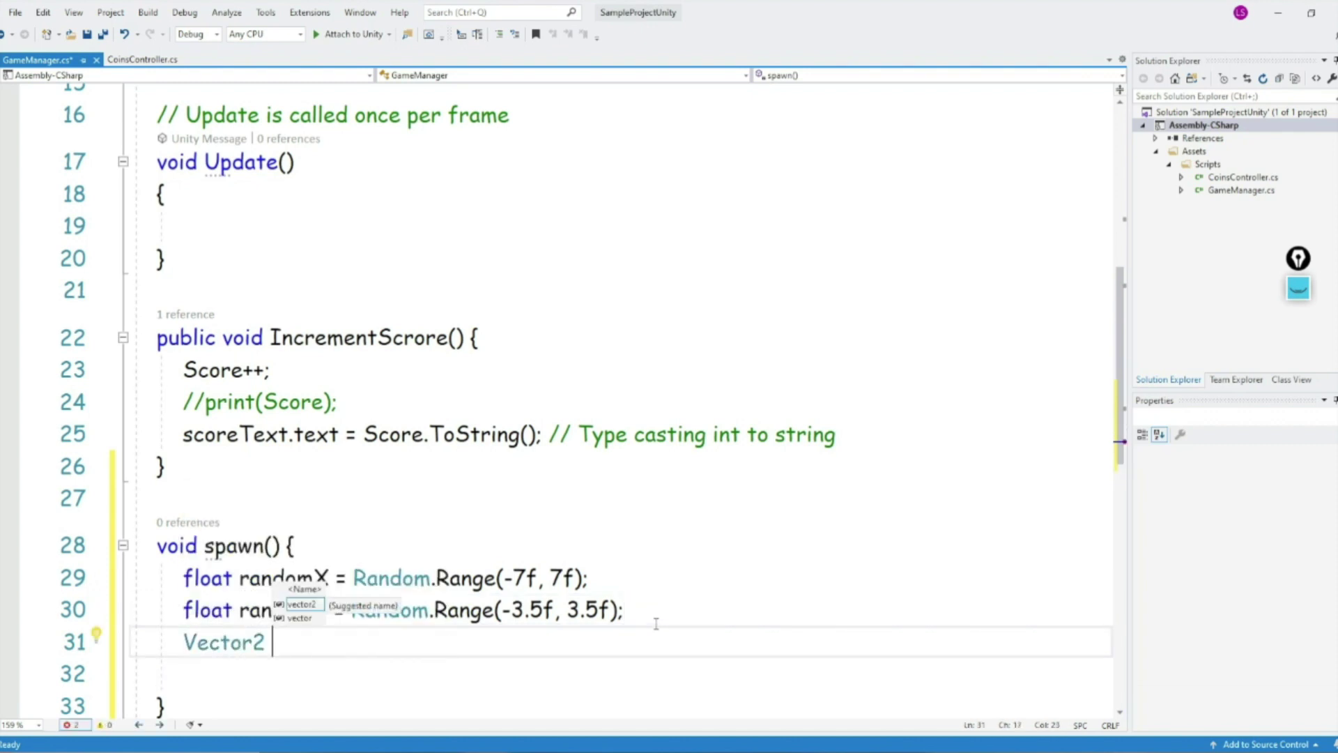
key(BackSpace)
text(3 )
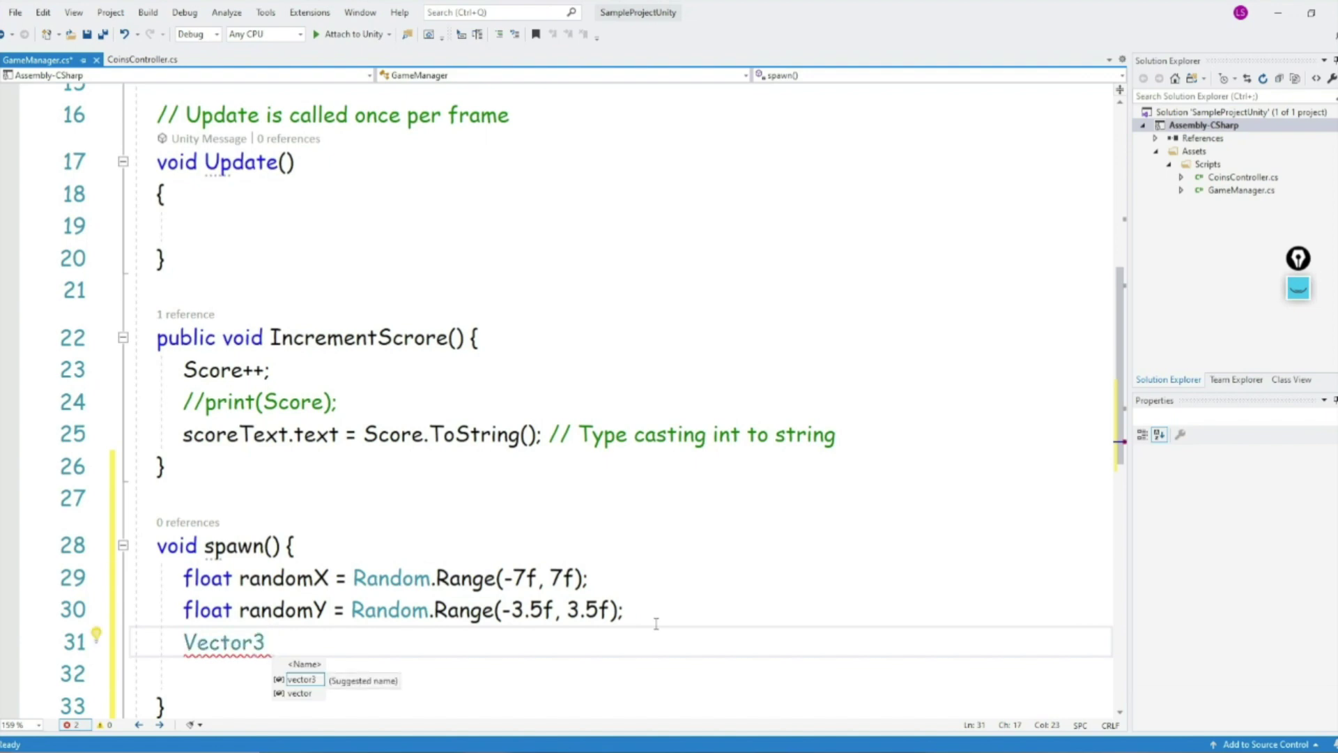
text(randomPos)
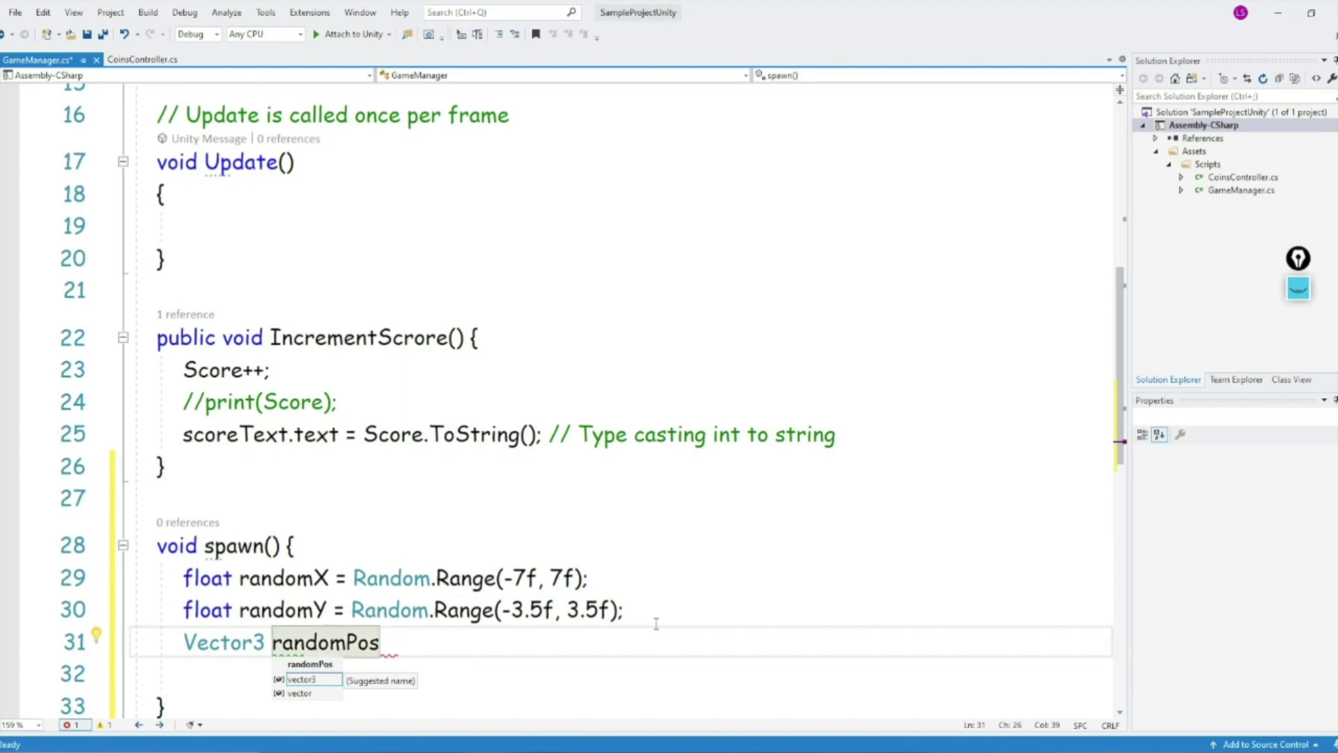
text( = new )
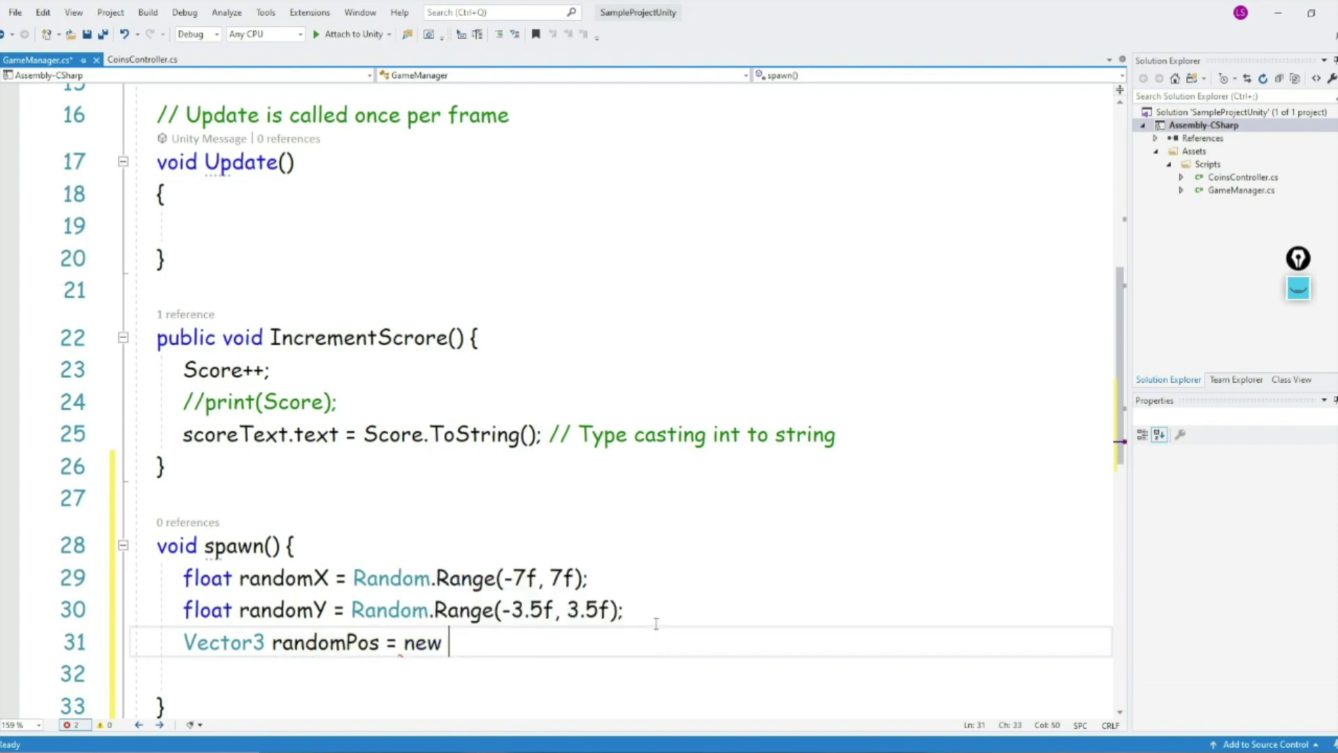
text(Vector)
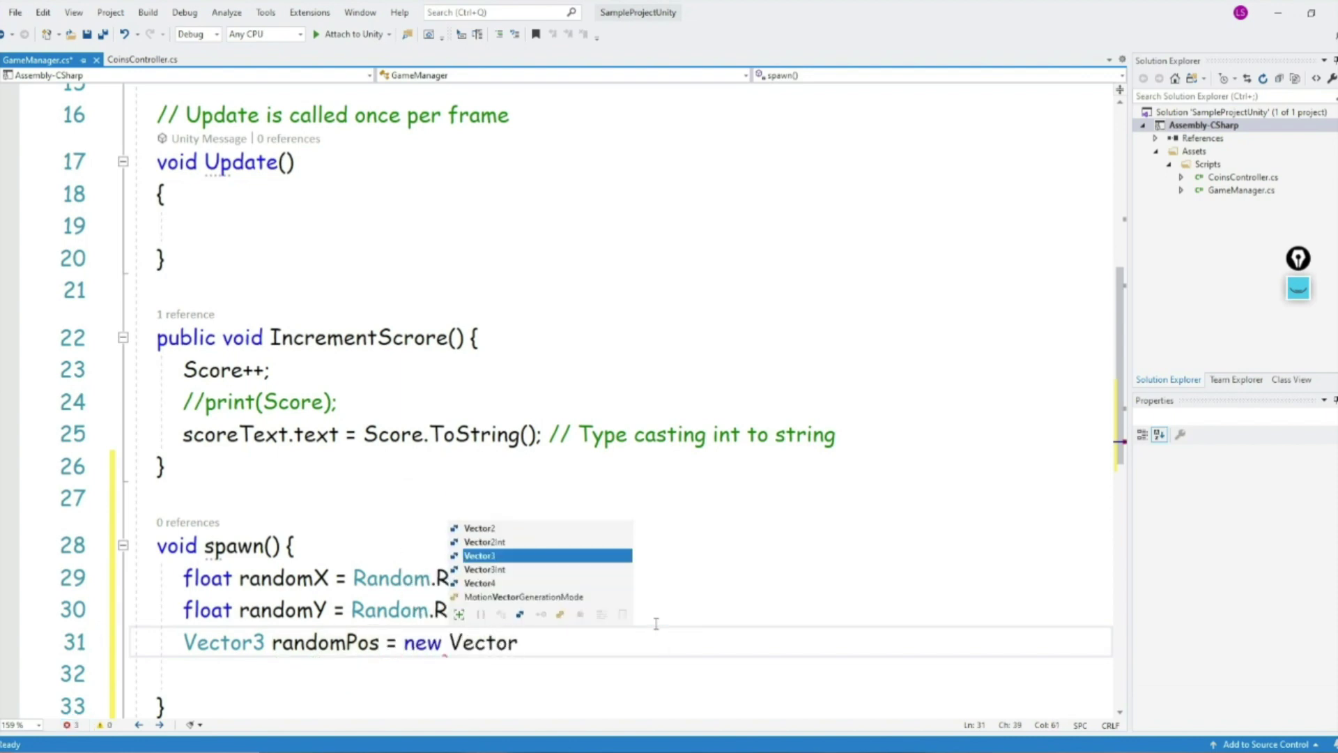
text(3()
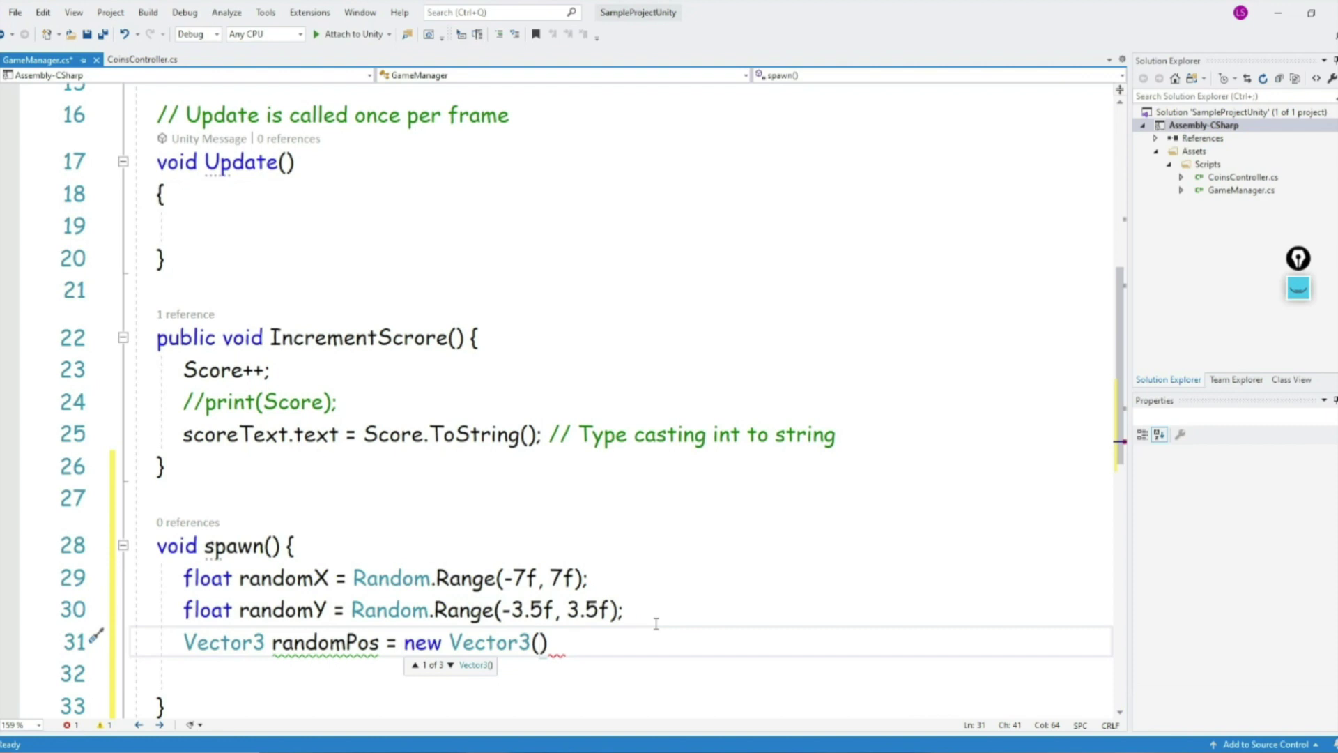
Step: Fill in the arguments randomX, randomY, 0 and close the line with a semicolon
text(ra)
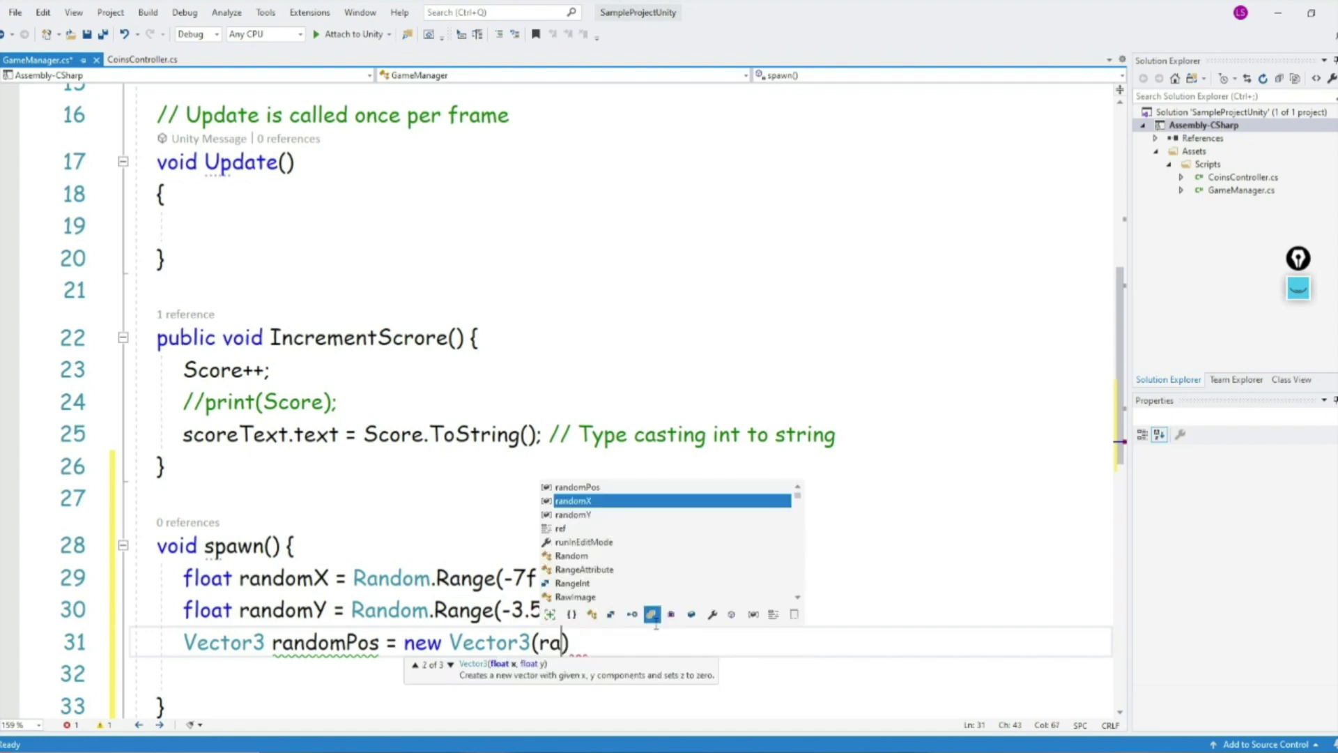
key(Tab)
text(,ran)
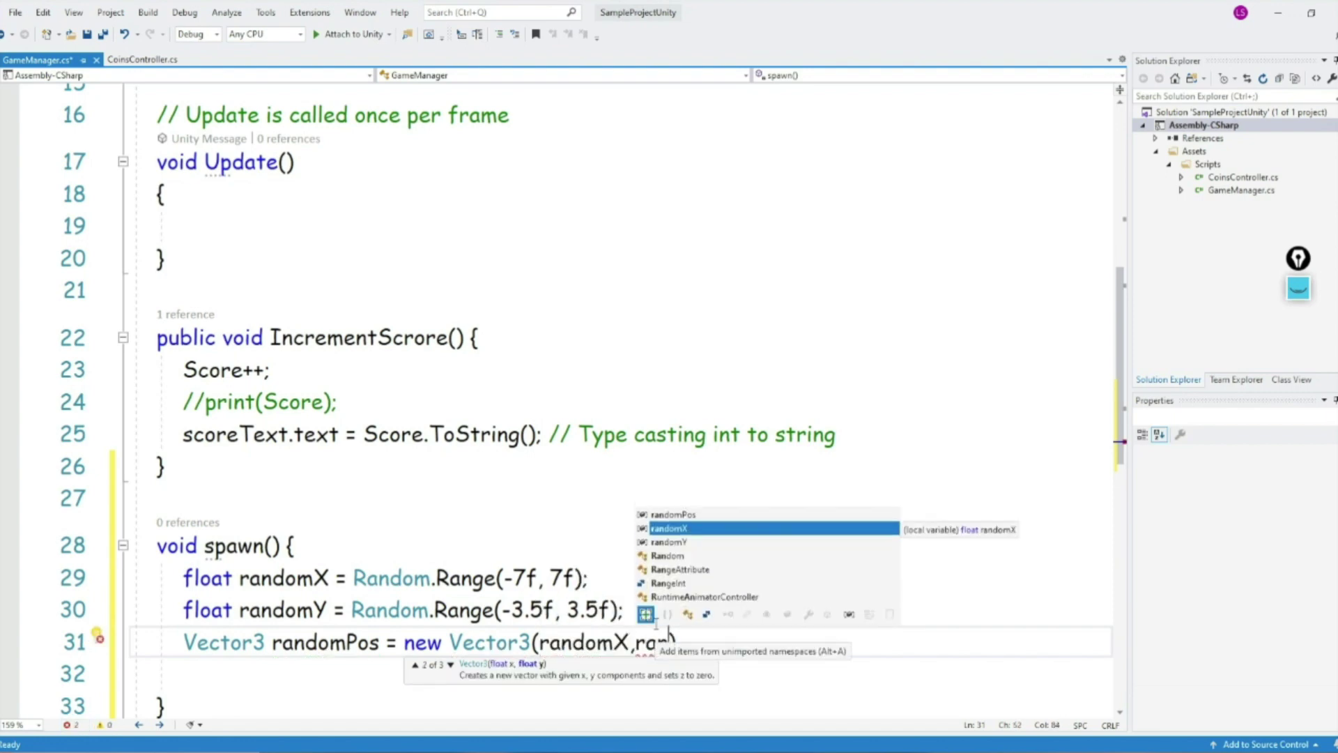
key(Down)
key(Tab)
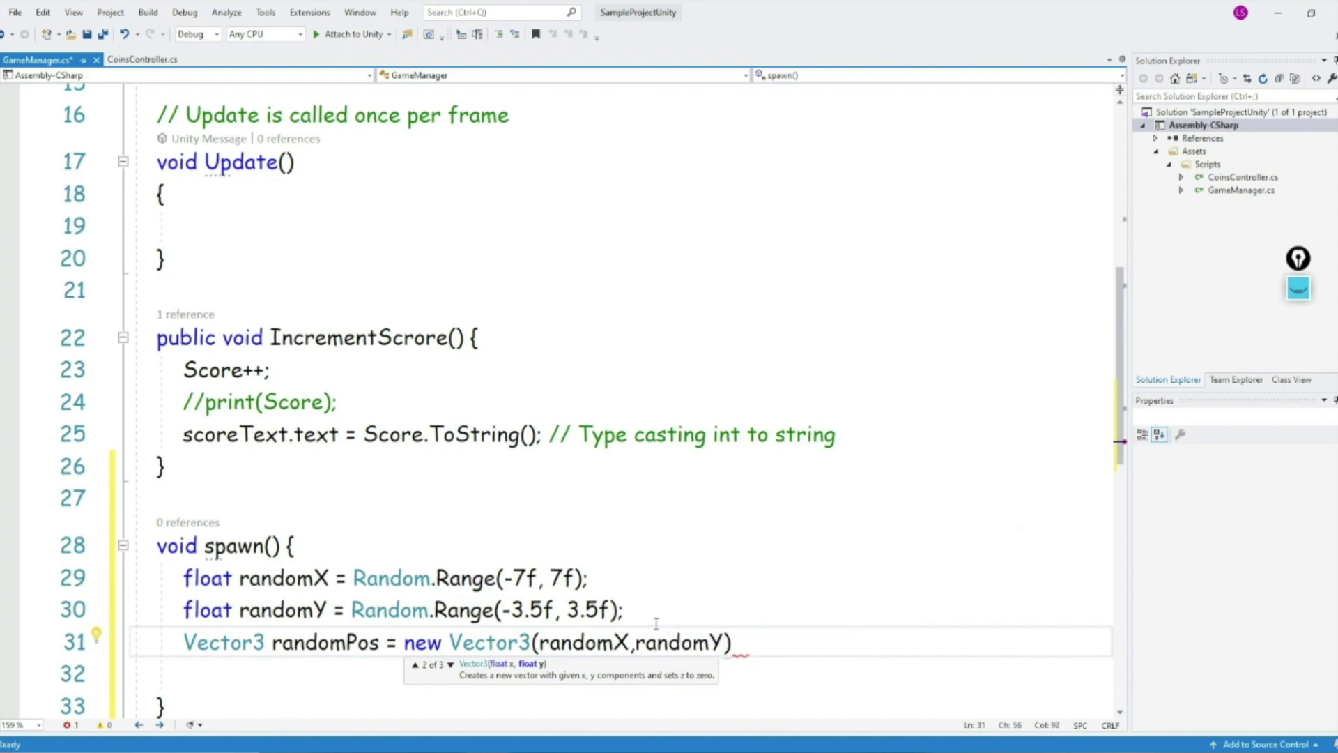
text(, )
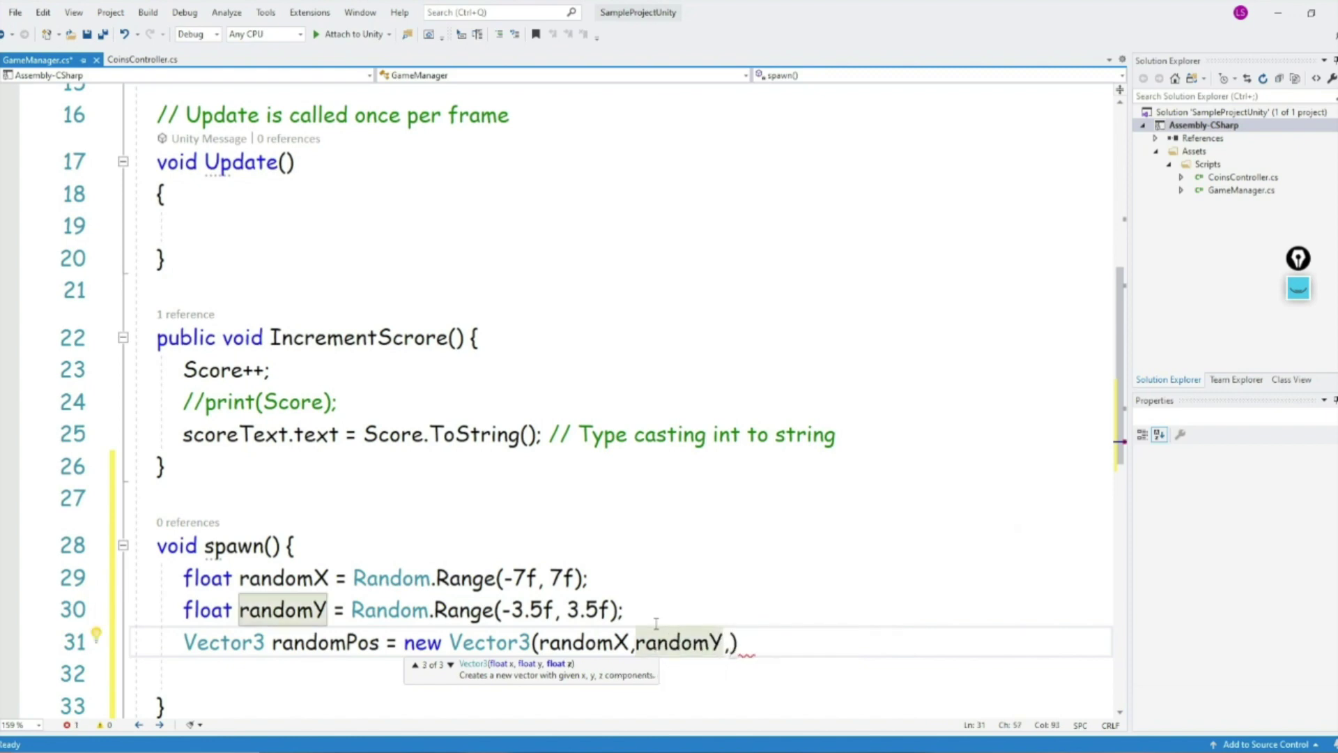
text(0)
key(End)
text(;)
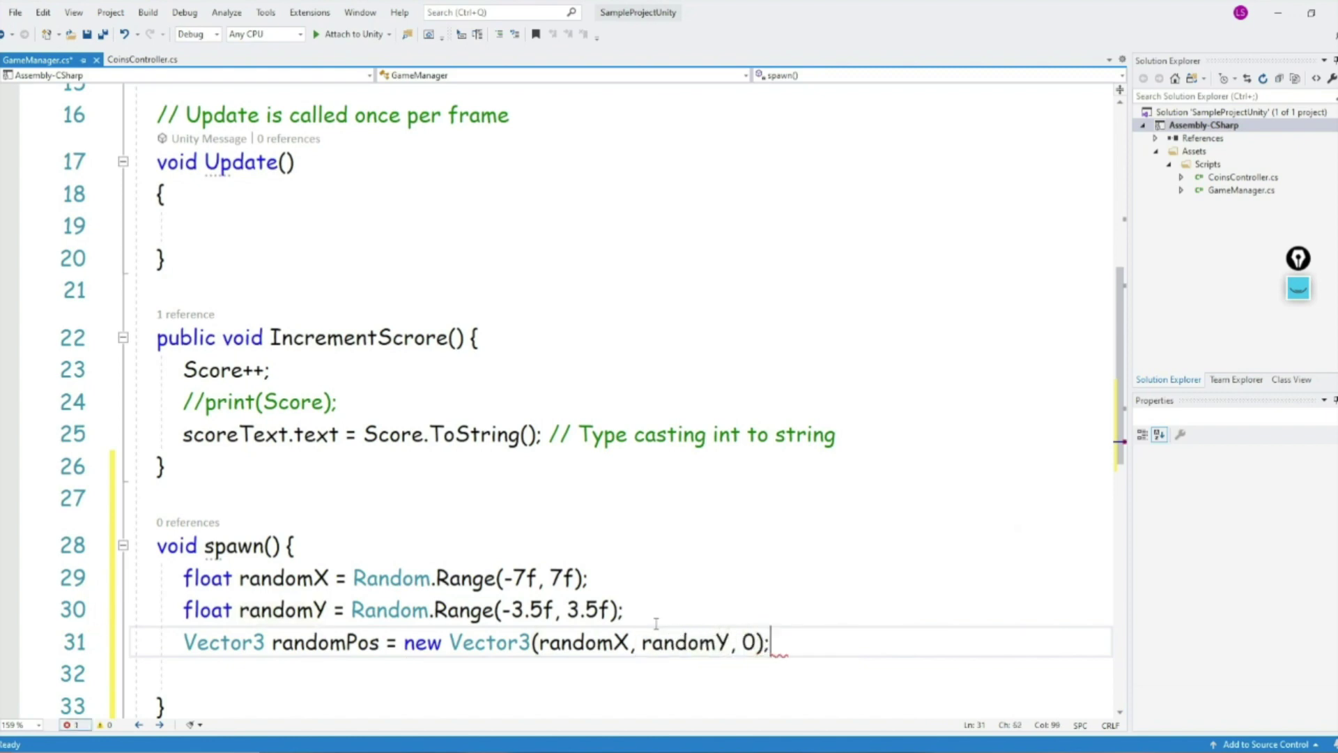
key(Return)
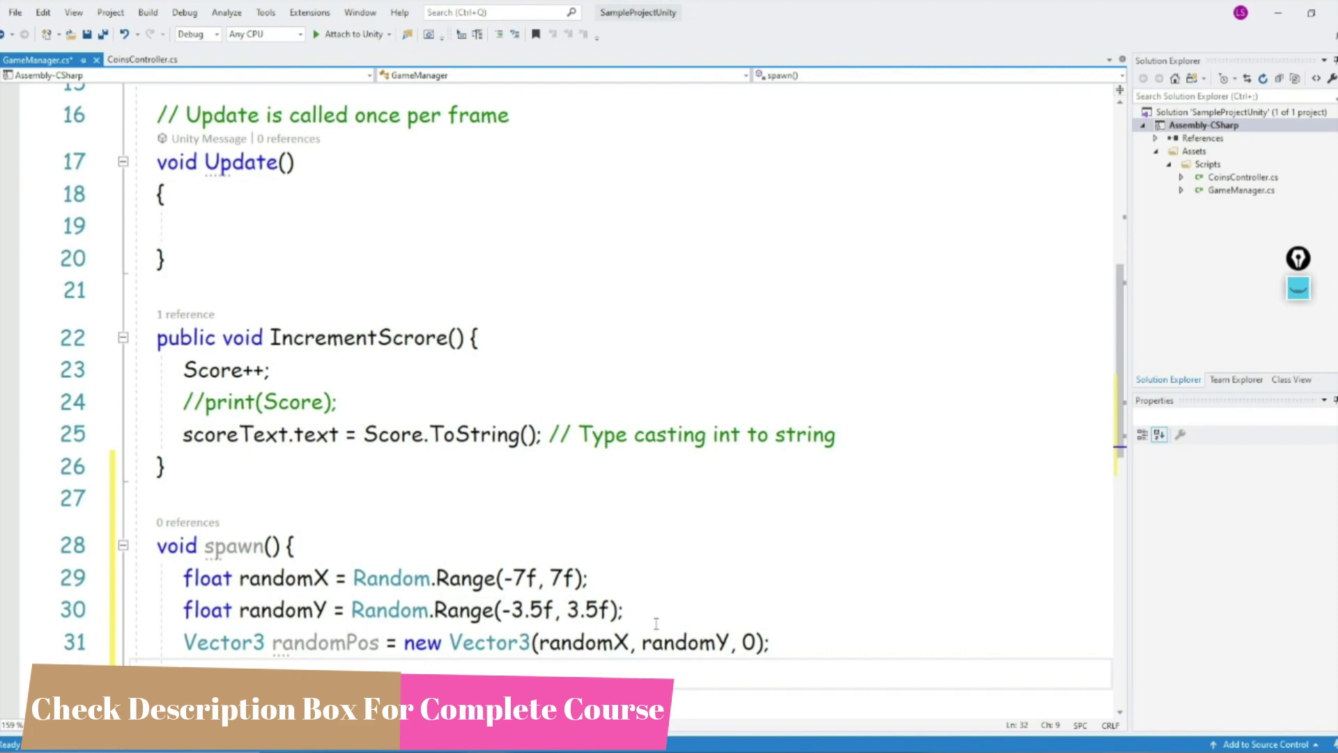
click(1298, 287)
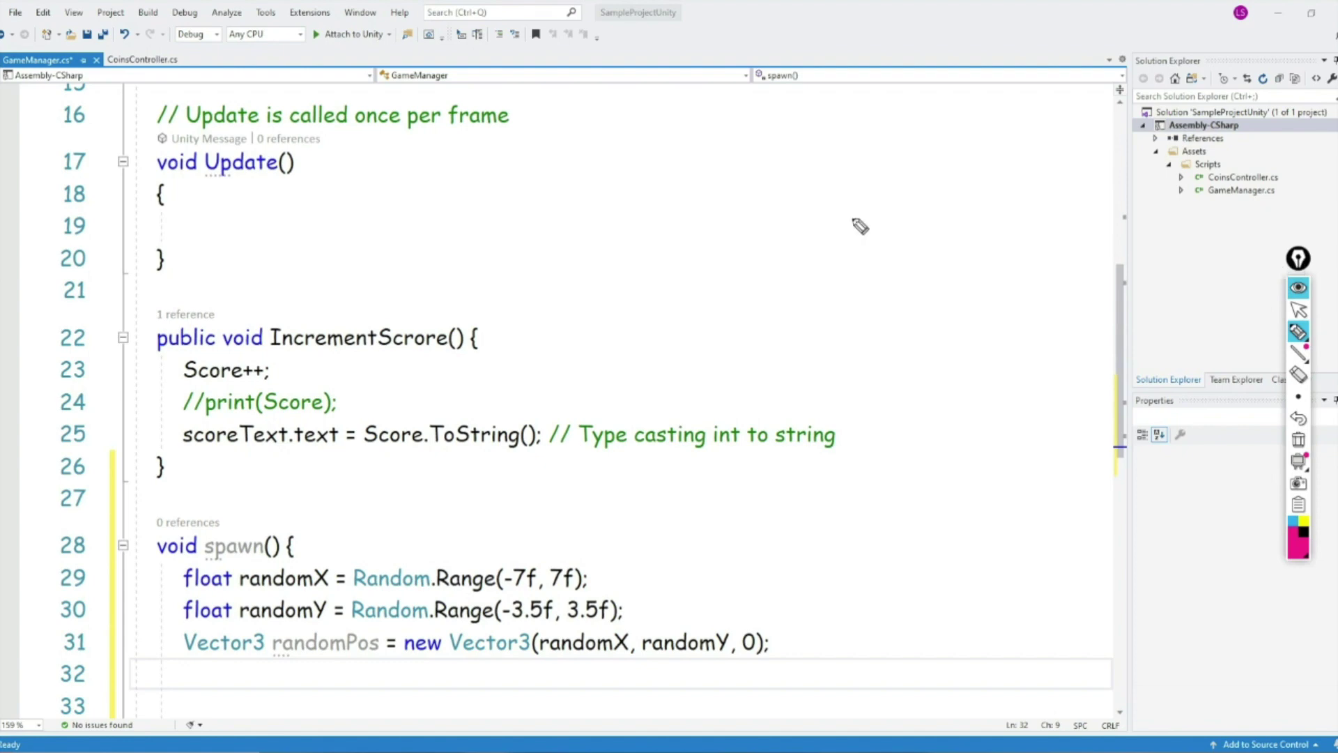
drag(402, 191, 416, 261)
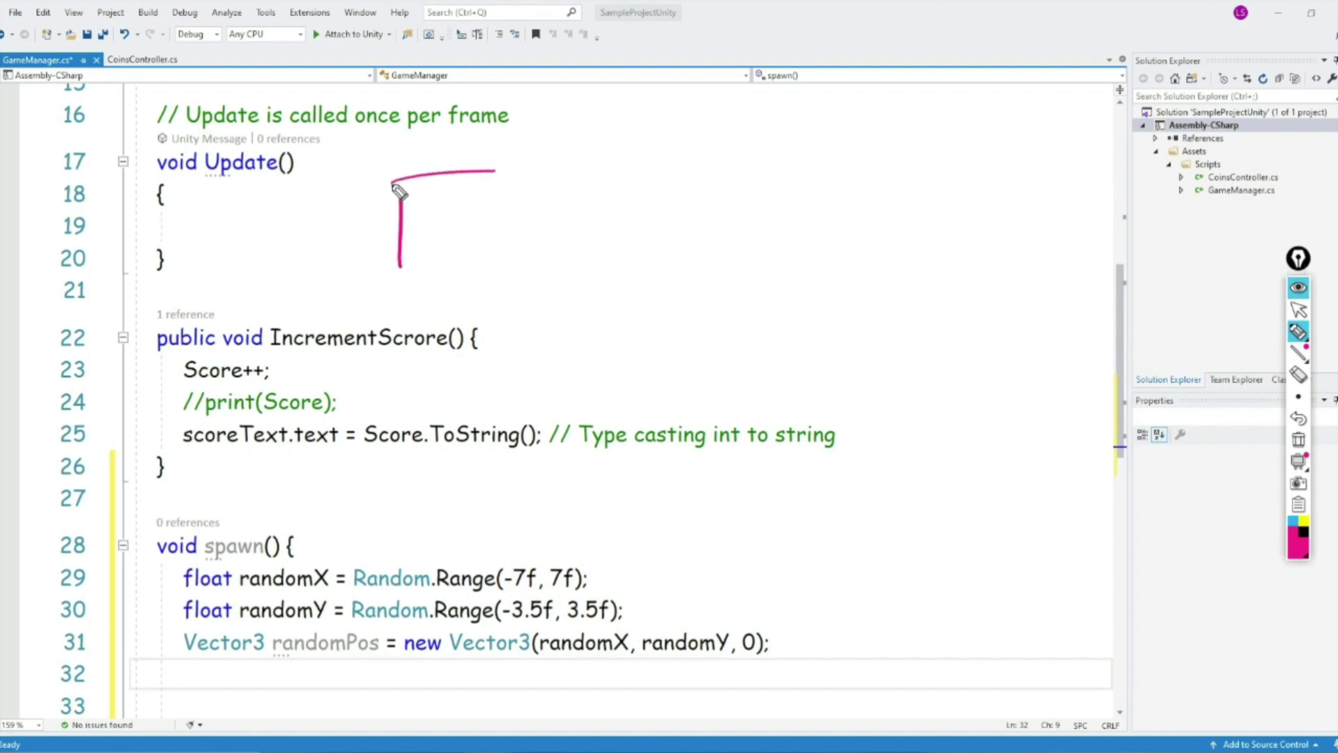
mouse_move(430, 201)
mouse_down()
mouse_move(429, 234)
mouse_move(499, 231)
mouse_move(505, 196)
mouse_move(464, 197)
mouse_up()
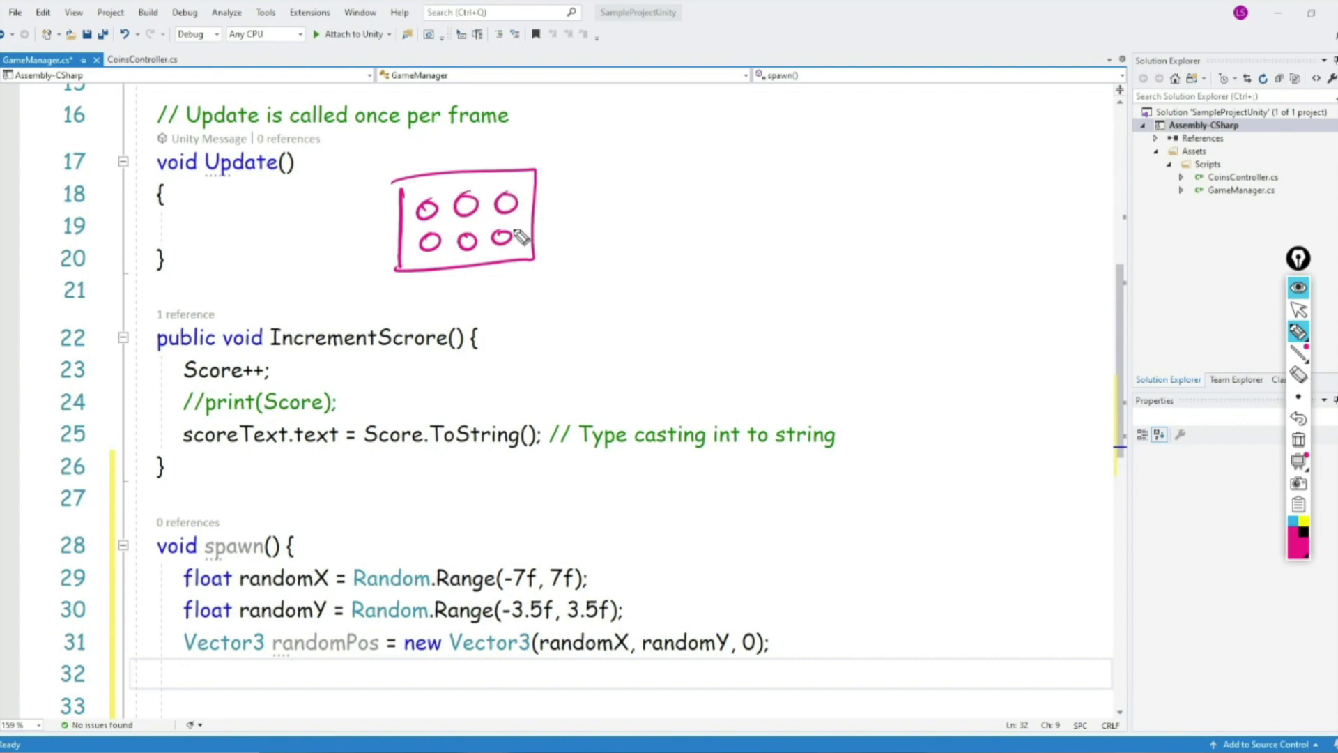
mouse_move(543, 204)
mouse_down()
mouse_move(601, 203)
mouse_move(563, 211)
mouse_up()
mouse_move(637, 185)
mouse_down()
mouse_move(637, 211)
mouse_move(705, 209)
mouse_up()
drag(697, 198, 767, 209)
mouse_move(775, 183)
mouse_down()
mouse_move(777, 209)
mouse_move(819, 207)
mouse_up()
mouse_move(825, 178)
mouse_down()
mouse_move(828, 202)
mouse_move(847, 202)
mouse_up()
drag(822, 188, 851, 185)
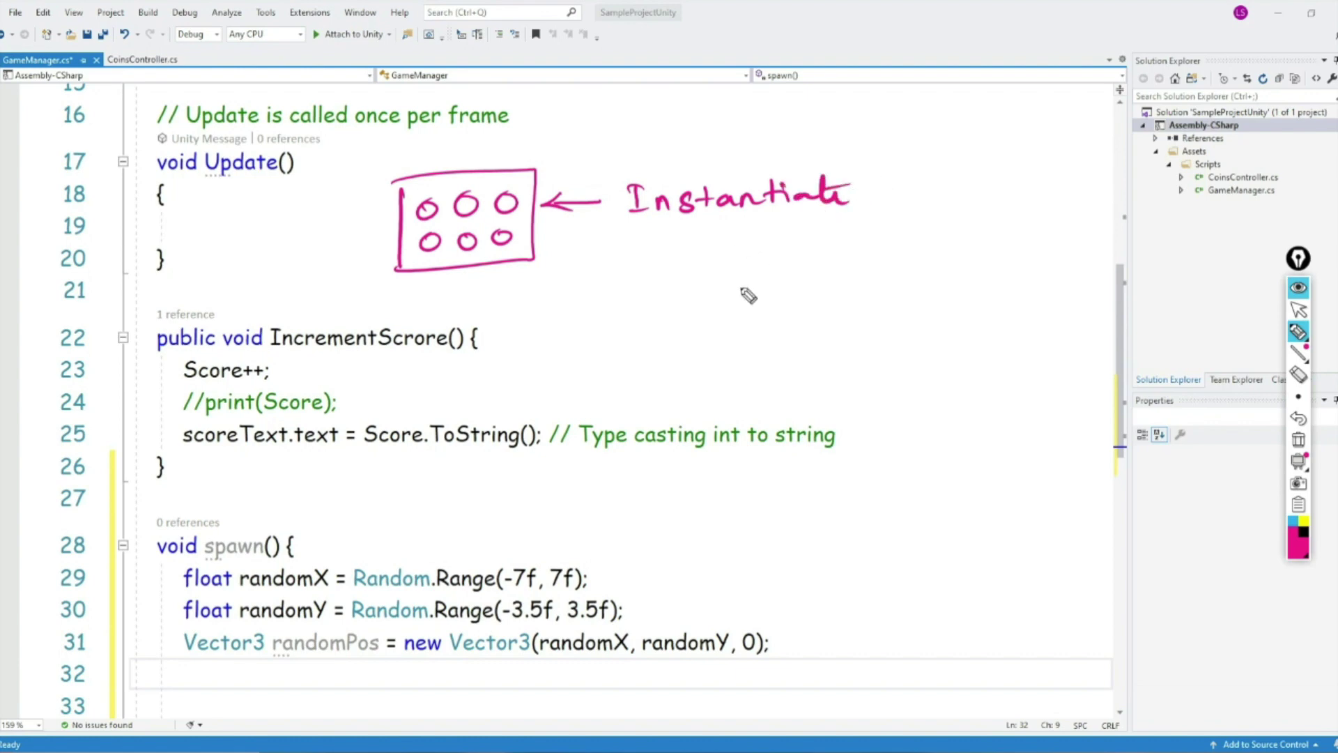
drag(866, 168, 868, 221)
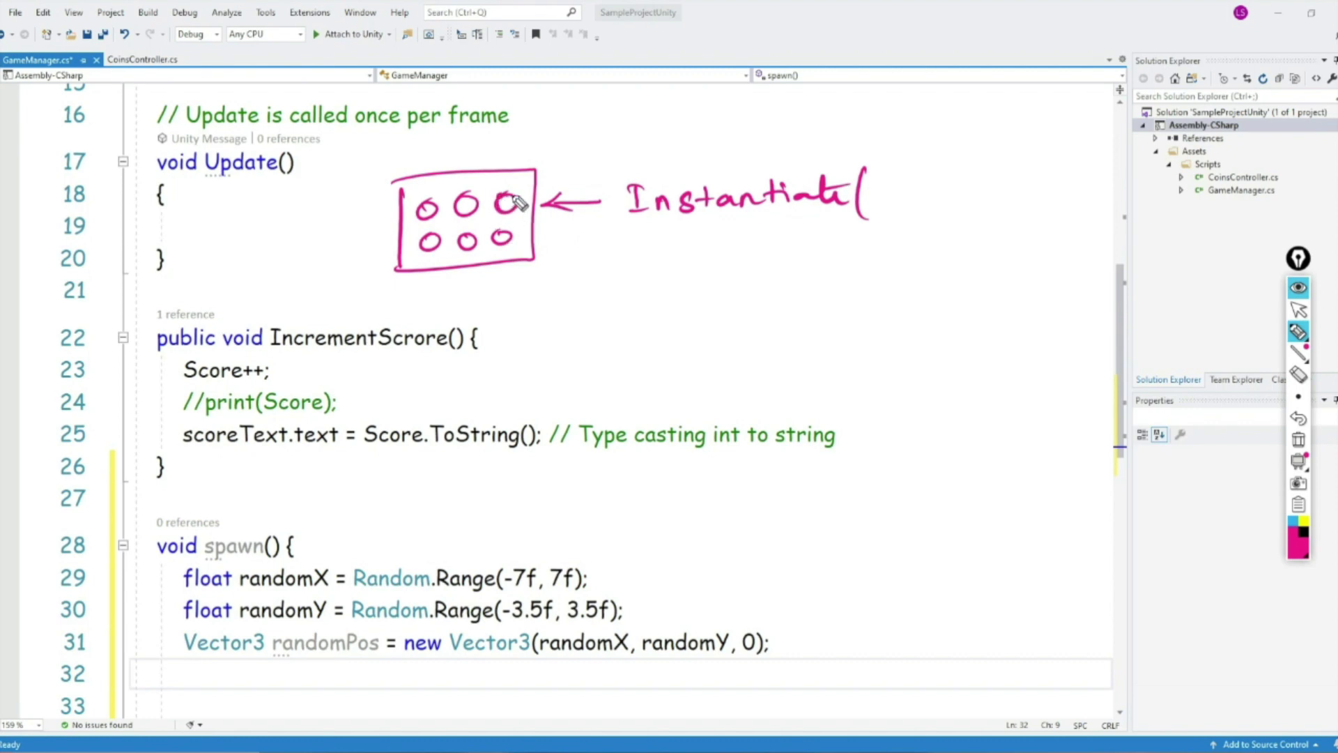
mouse_move(892, 199)
mouse_down()
mouse_move(875, 238)
mouse_move(906, 201)
mouse_move(920, 227)
mouse_up()
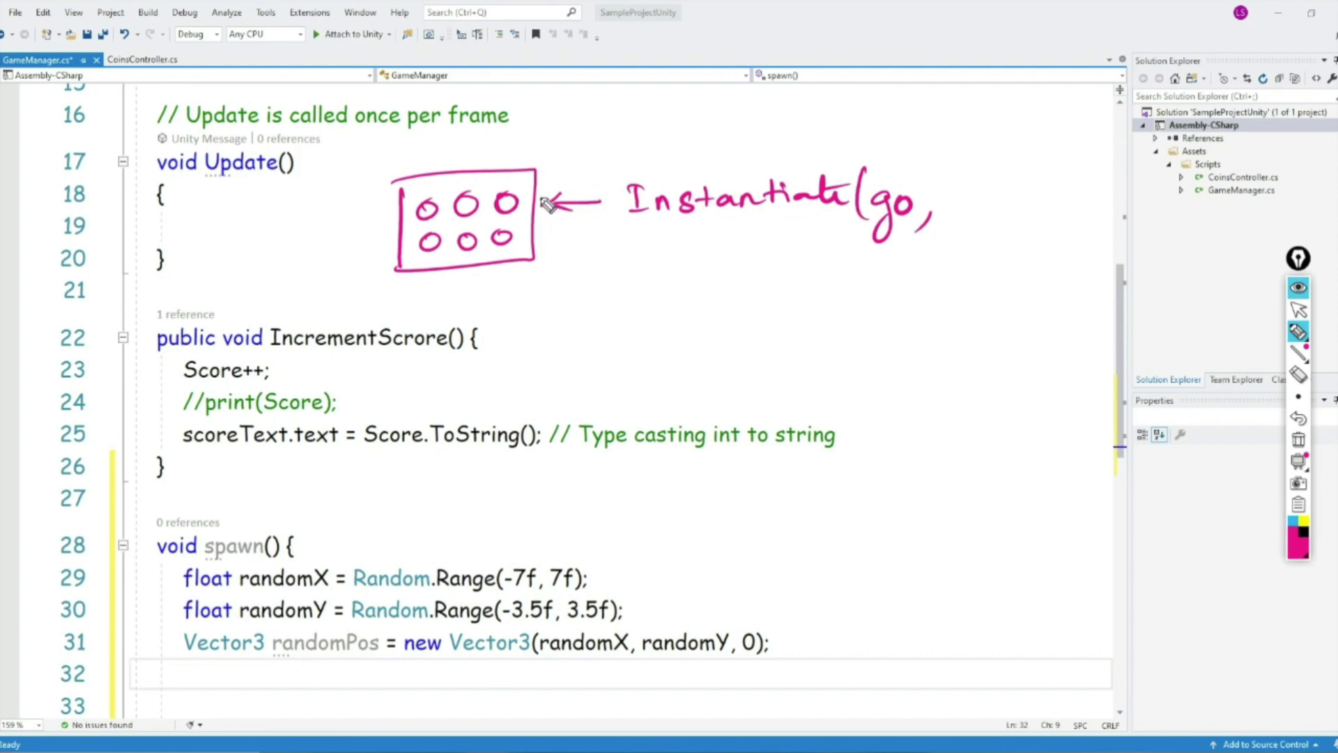
drag(507, 199, 884, 182)
drag(502, 174, 524, 184)
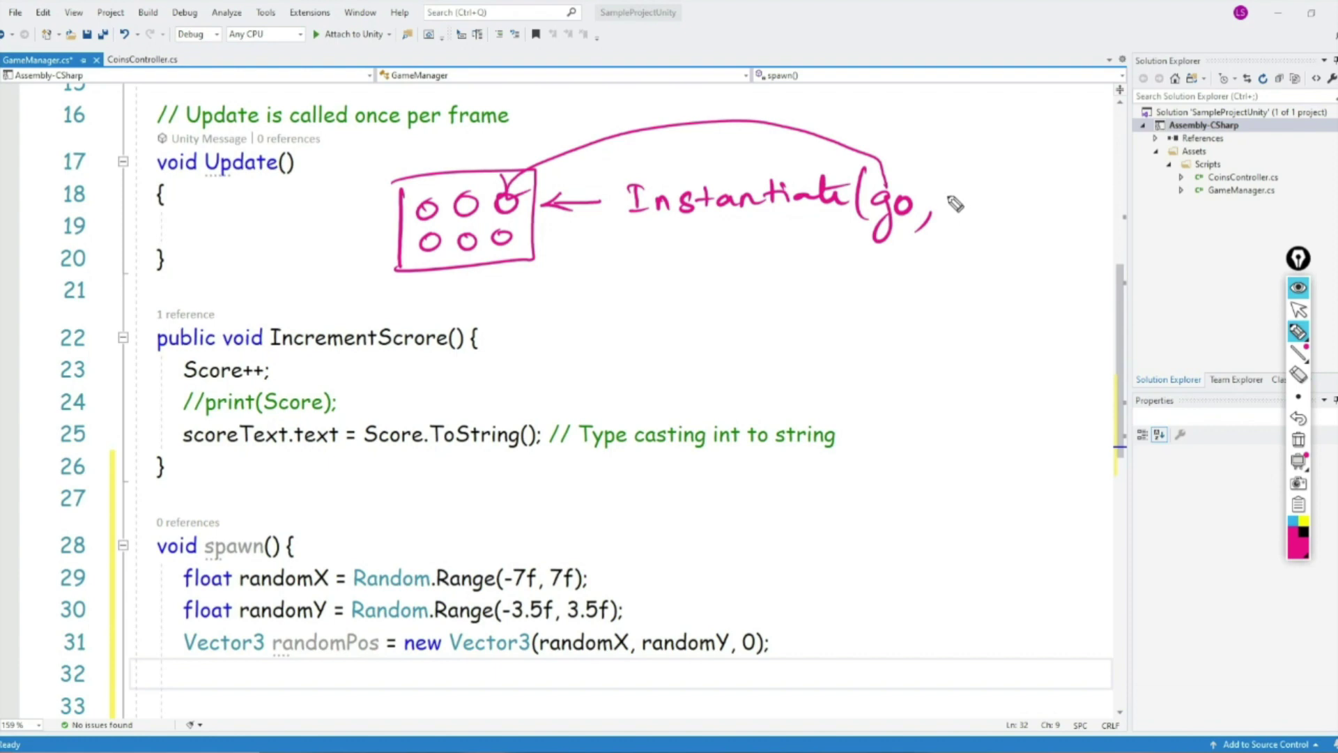
mouse_move(941, 192)
mouse_down()
mouse_move(956, 211)
mouse_move(1069, 193)
mouse_up()
drag(1087, 186, 1079, 205)
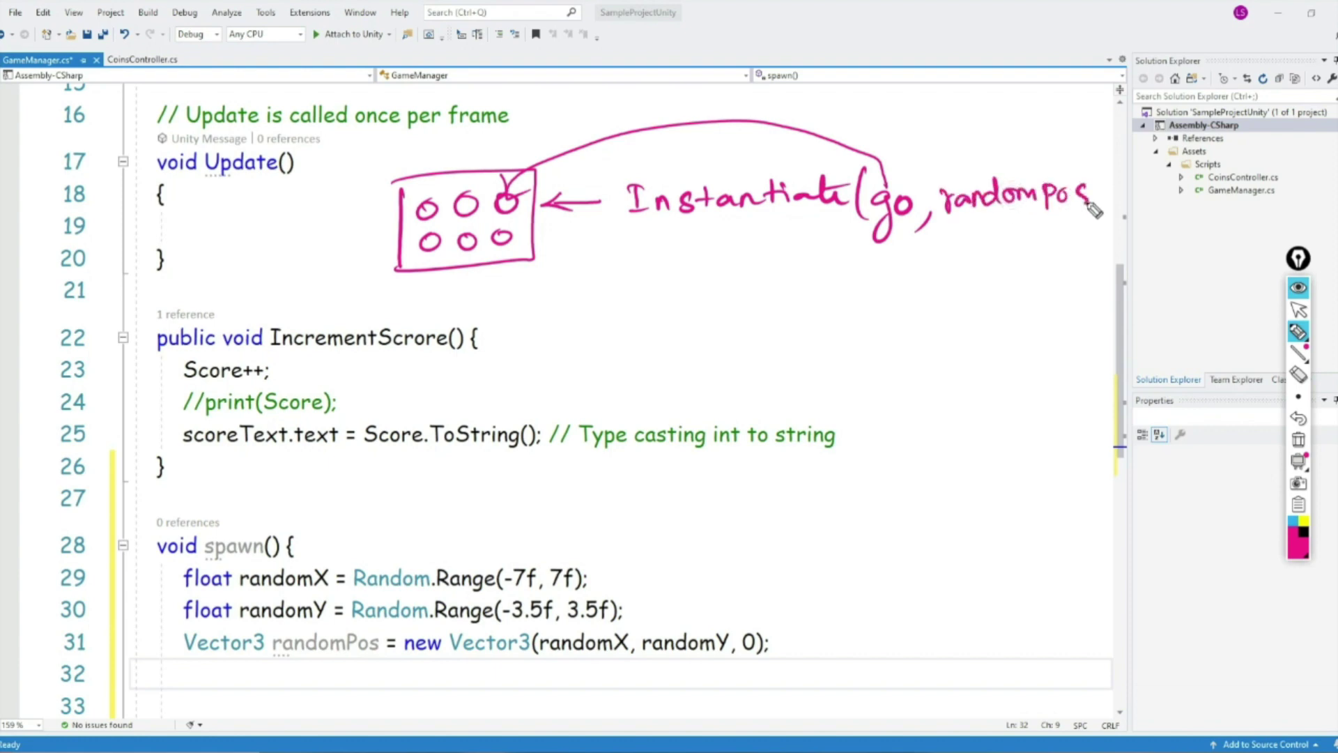
drag(355, 655, 391, 626)
drag(1107, 209, 1100, 222)
mouse_move(1123, 186)
mouse_down()
mouse_move(1170, 187)
mouse_move(1165, 214)
mouse_move(1197, 215)
mouse_up()
drag(634, 243, 1143, 227)
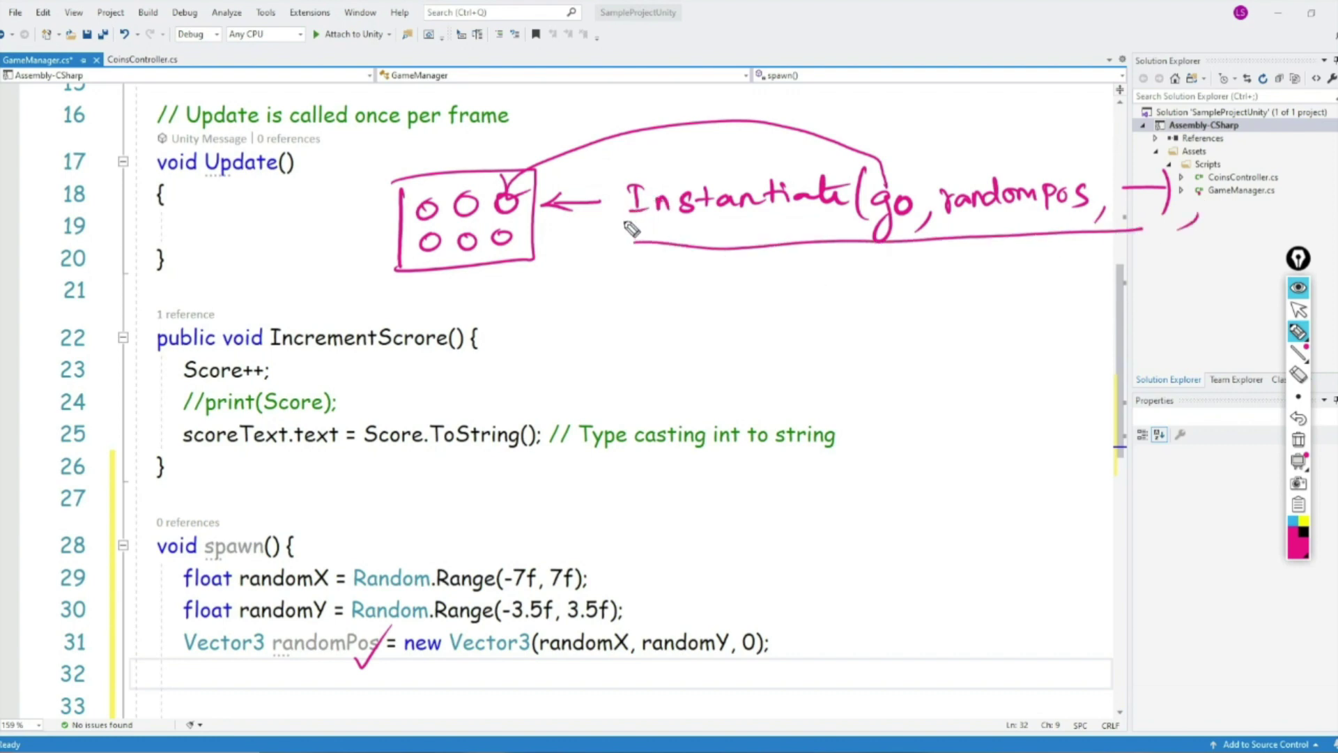
drag(627, 178, 645, 237)
mouse_move(514, 206)
mouse_down()
mouse_move(509, 196)
mouse_move(503, 234)
mouse_up()
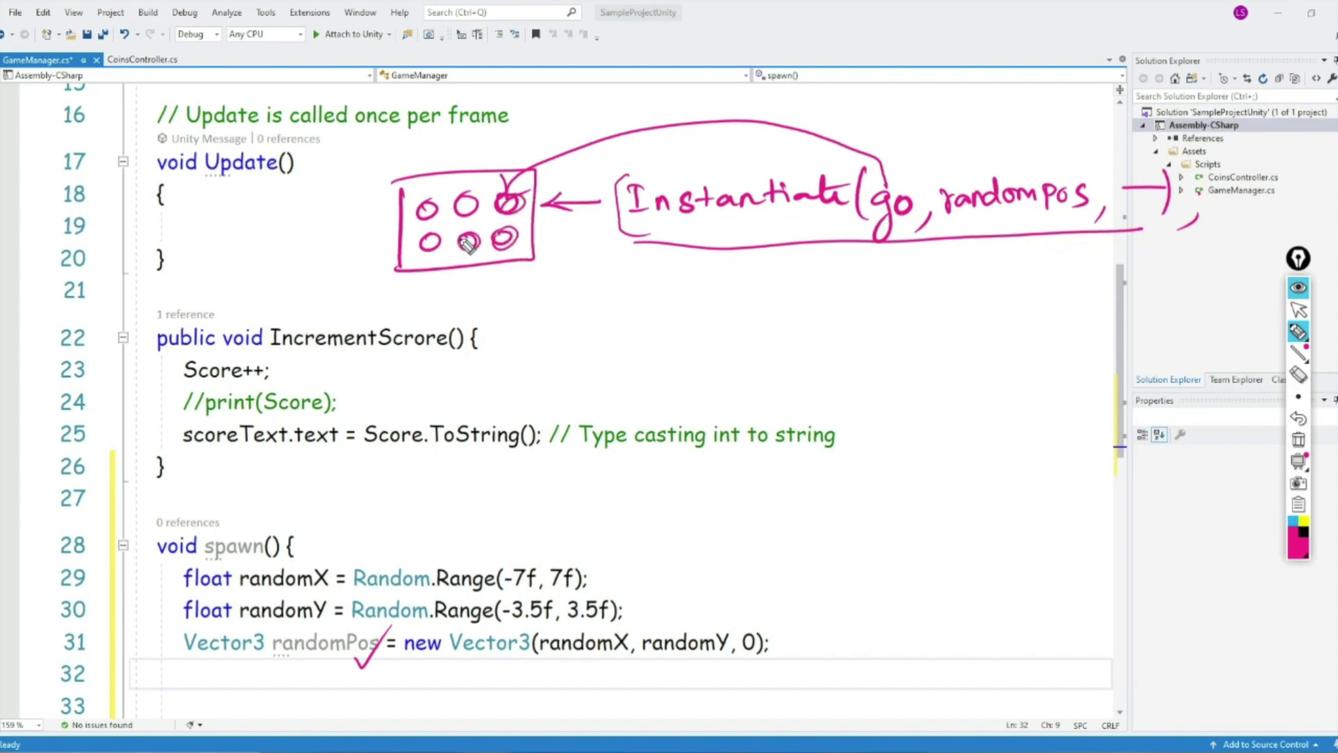
drag(654, 219, 755, 214)
mouse_move(471, 234)
mouse_down()
mouse_move(434, 250)
mouse_move(427, 237)
mouse_move(425, 209)
mouse_move(463, 204)
mouse_up()
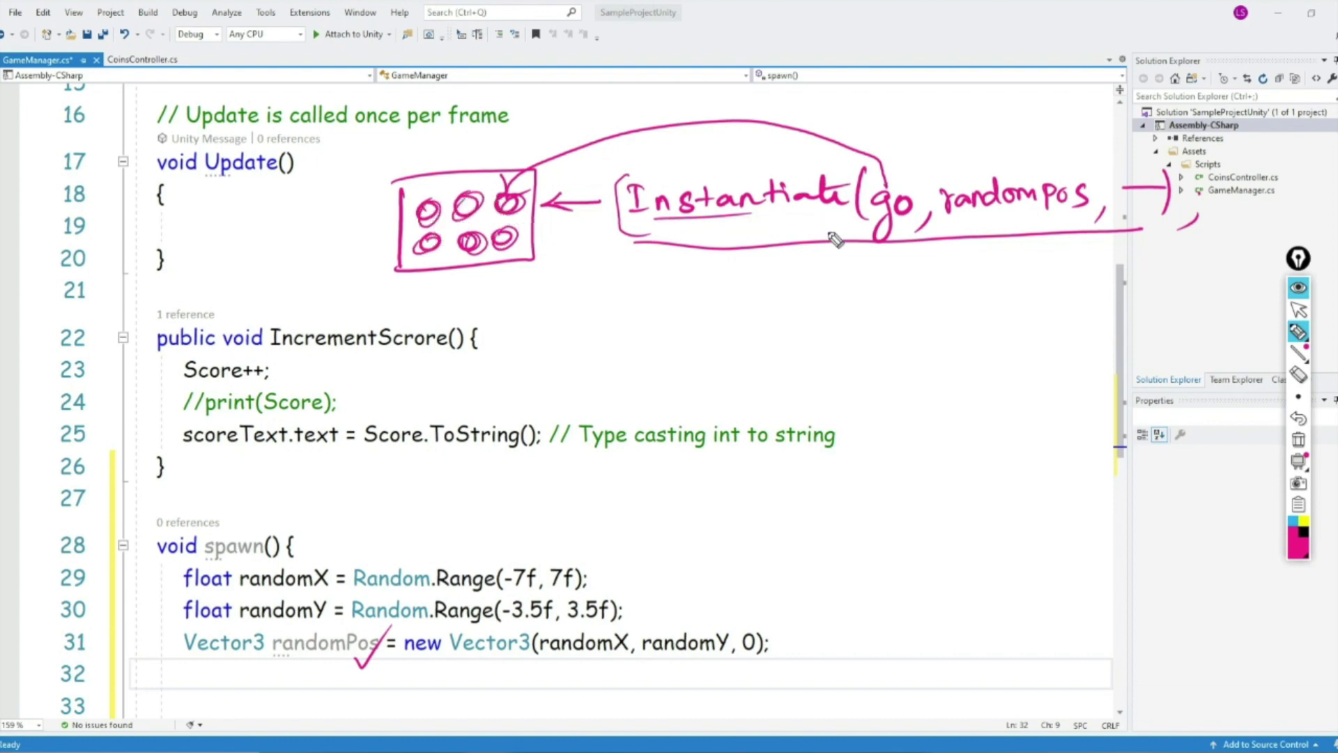
drag(694, 227, 793, 226)
click(1298, 439)
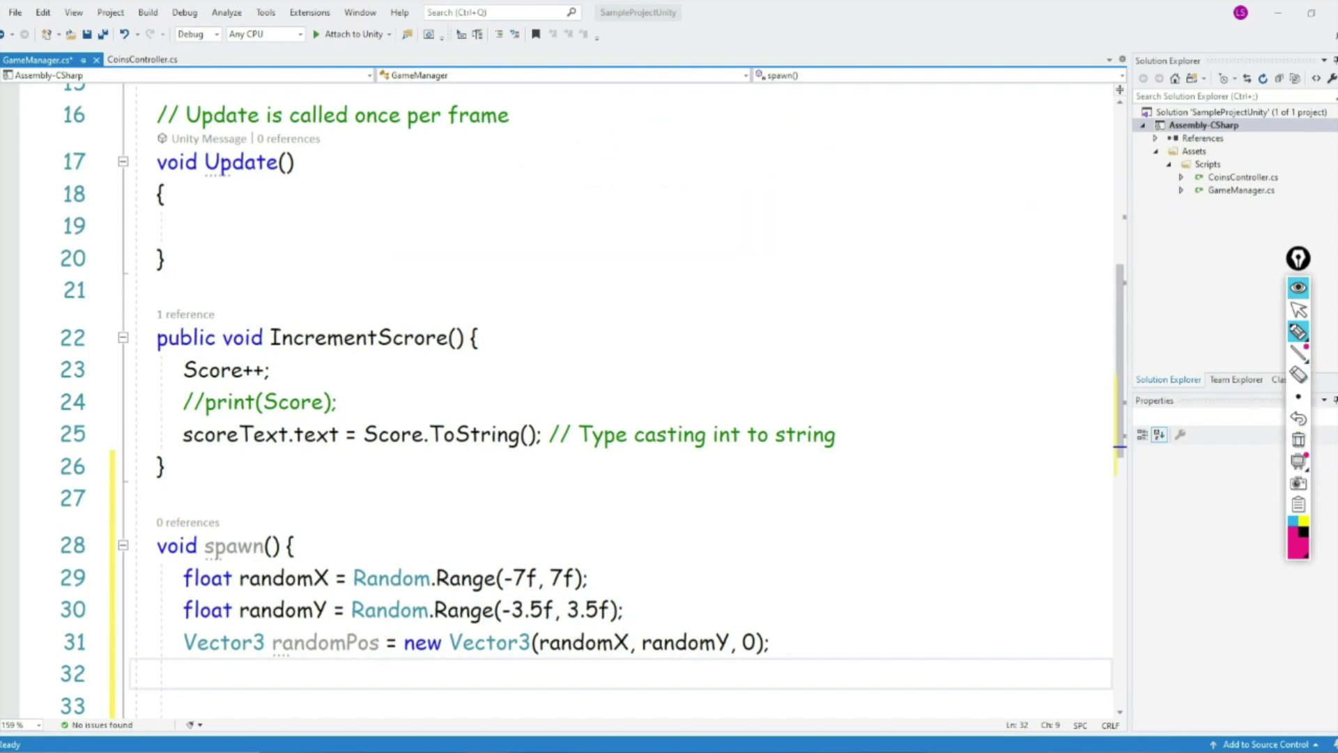
Step: Start an Instantiate( call on line 32 of spawn(), leaving its arguments empty
click(1299, 288)
click(268, 681)
text(inst)
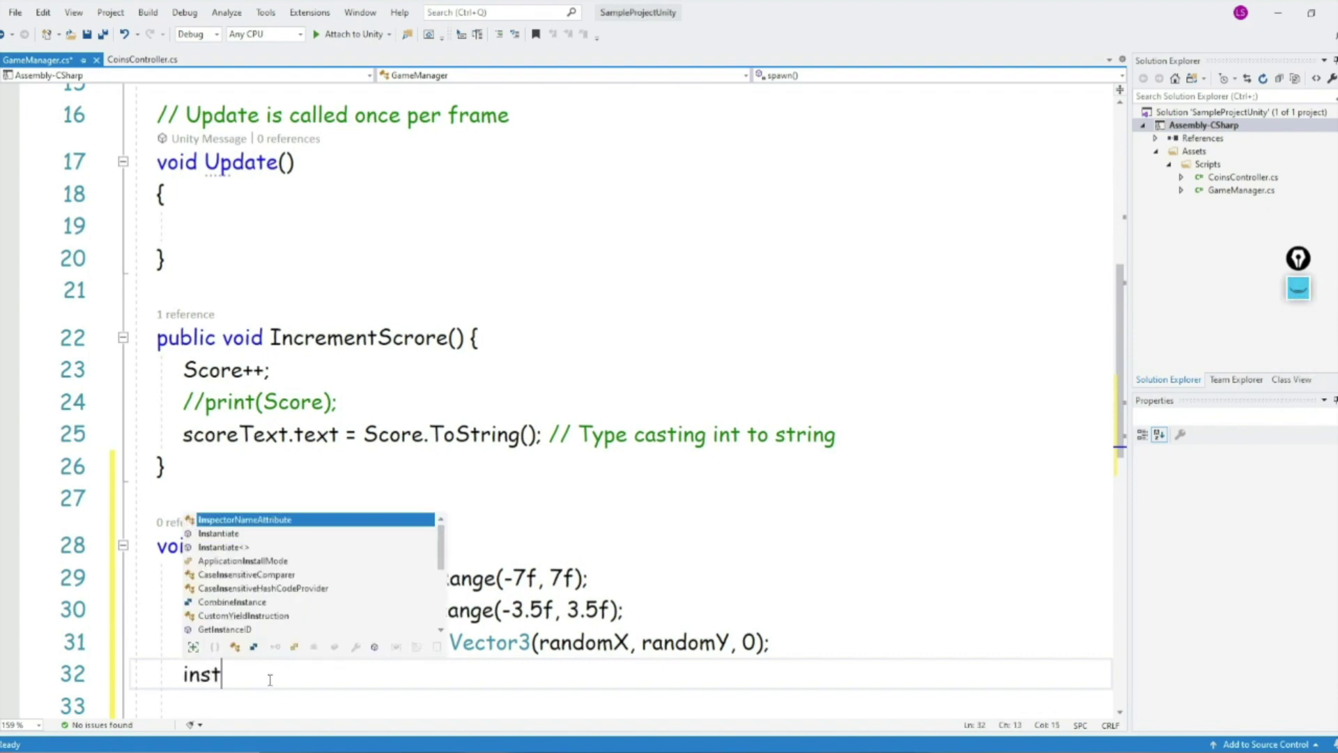
text(a)
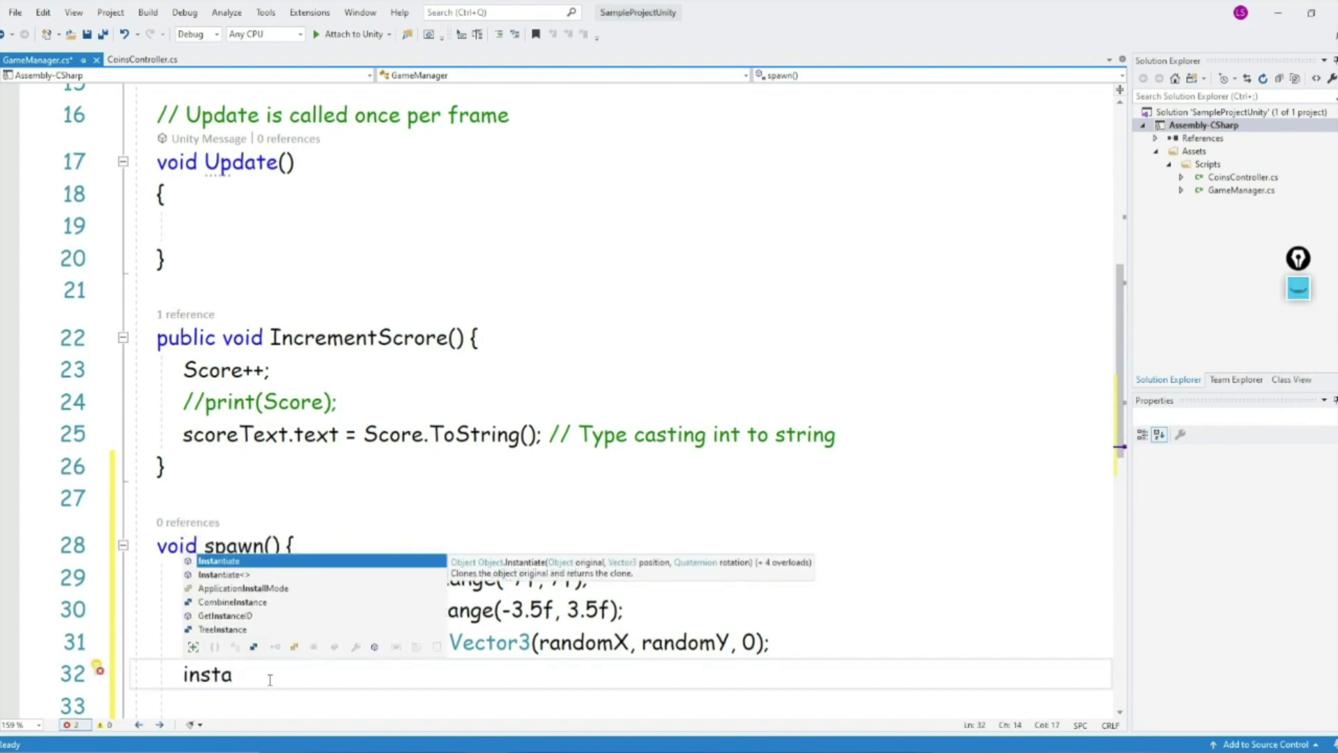
key(Tab)
text((target)
key(BackSpace)
key(BackSpace)
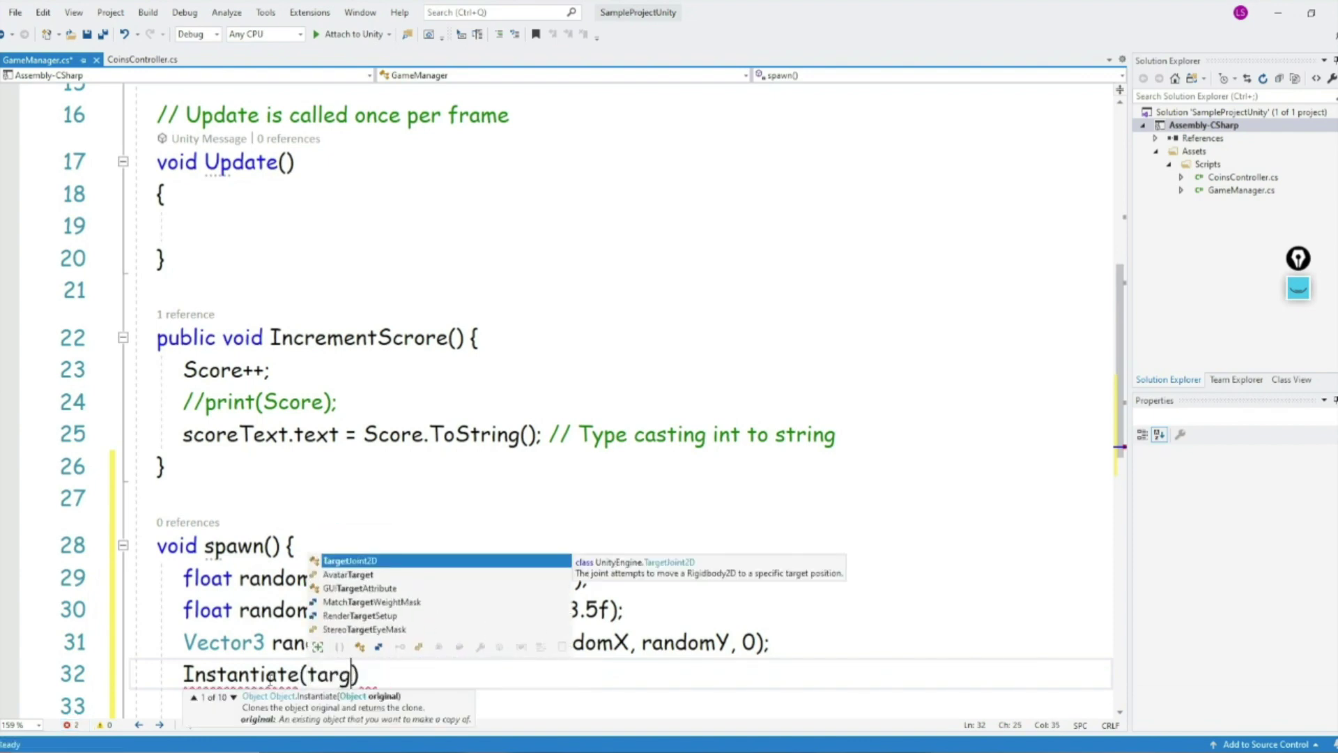
key(BackSpace)
key(BackSpace)
key(BackSpace)
key(BackSpace)
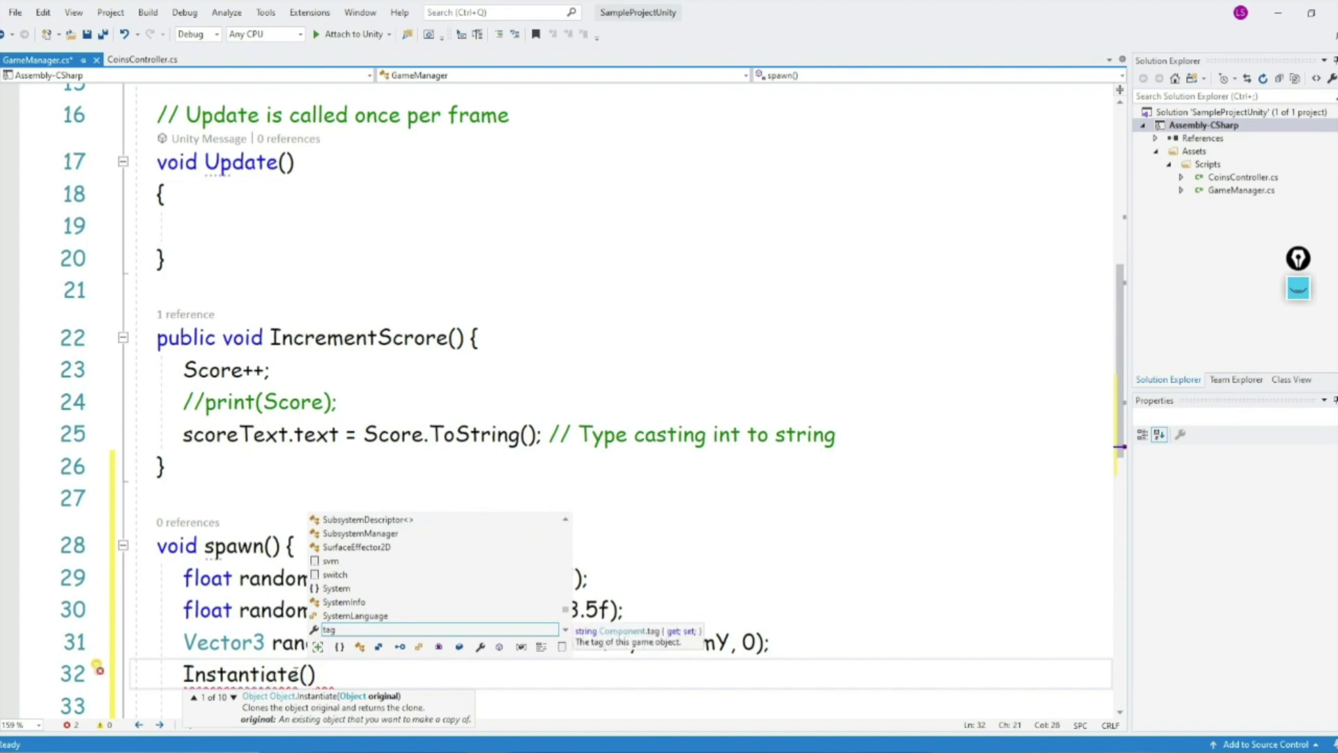
Step: Declare public GameObject target; on a new line after scoreText and save
click(480, 665)
scroll(437, 547, up, 3)
scroll(437, 547, up, 2)
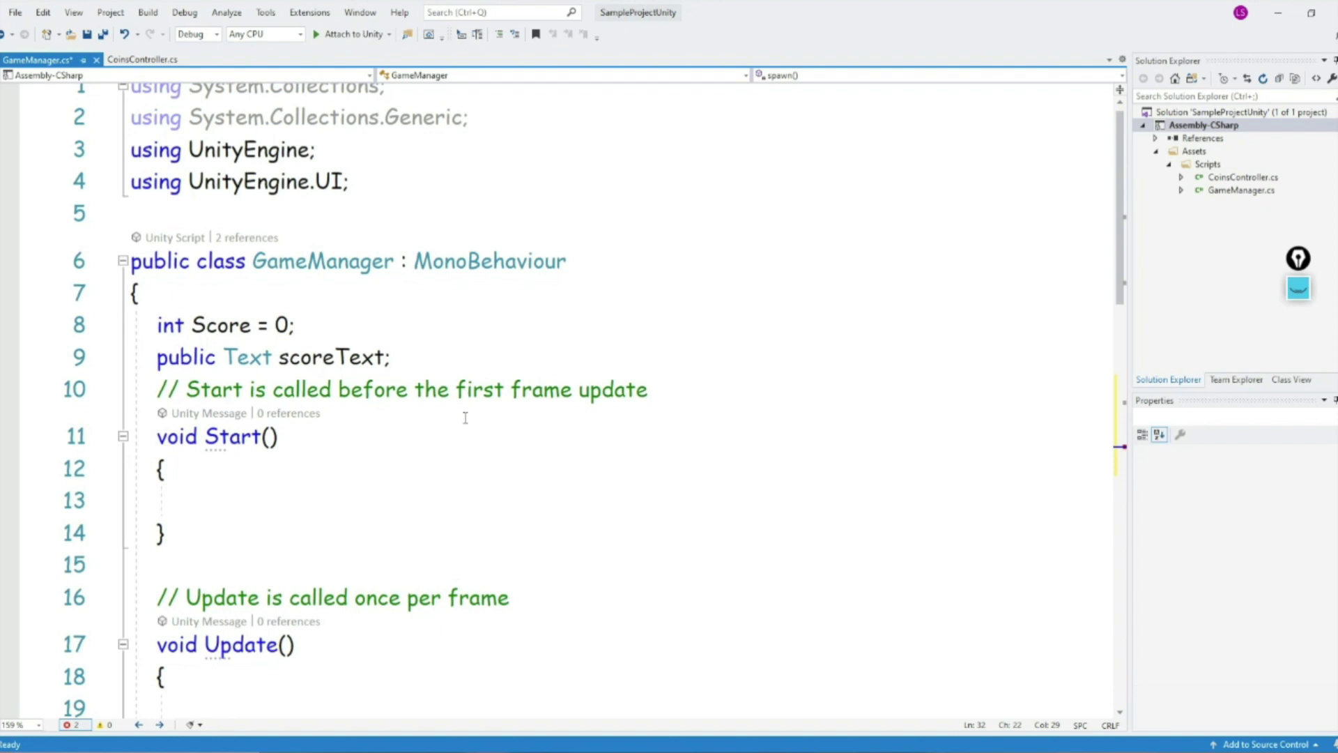
click(336, 330)
click(406, 351)
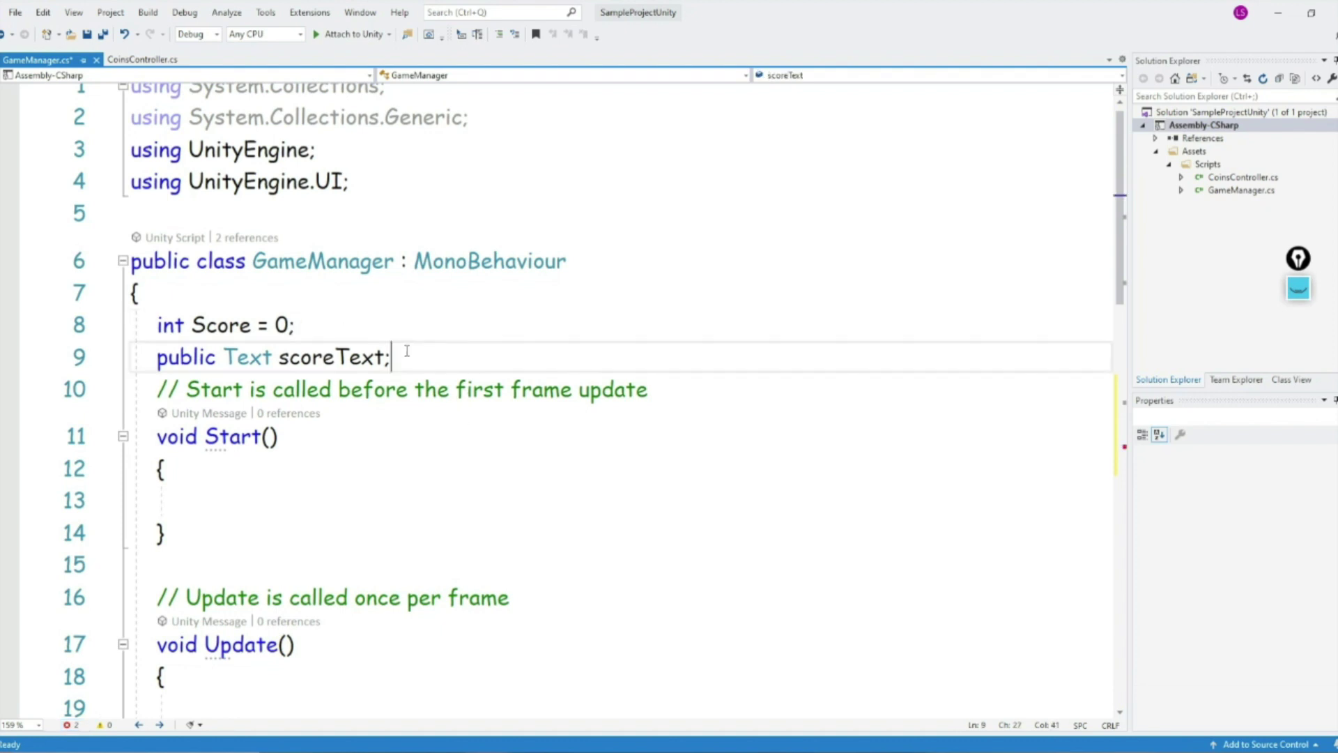
key(Return)
text(public GameO)
key(Tab)
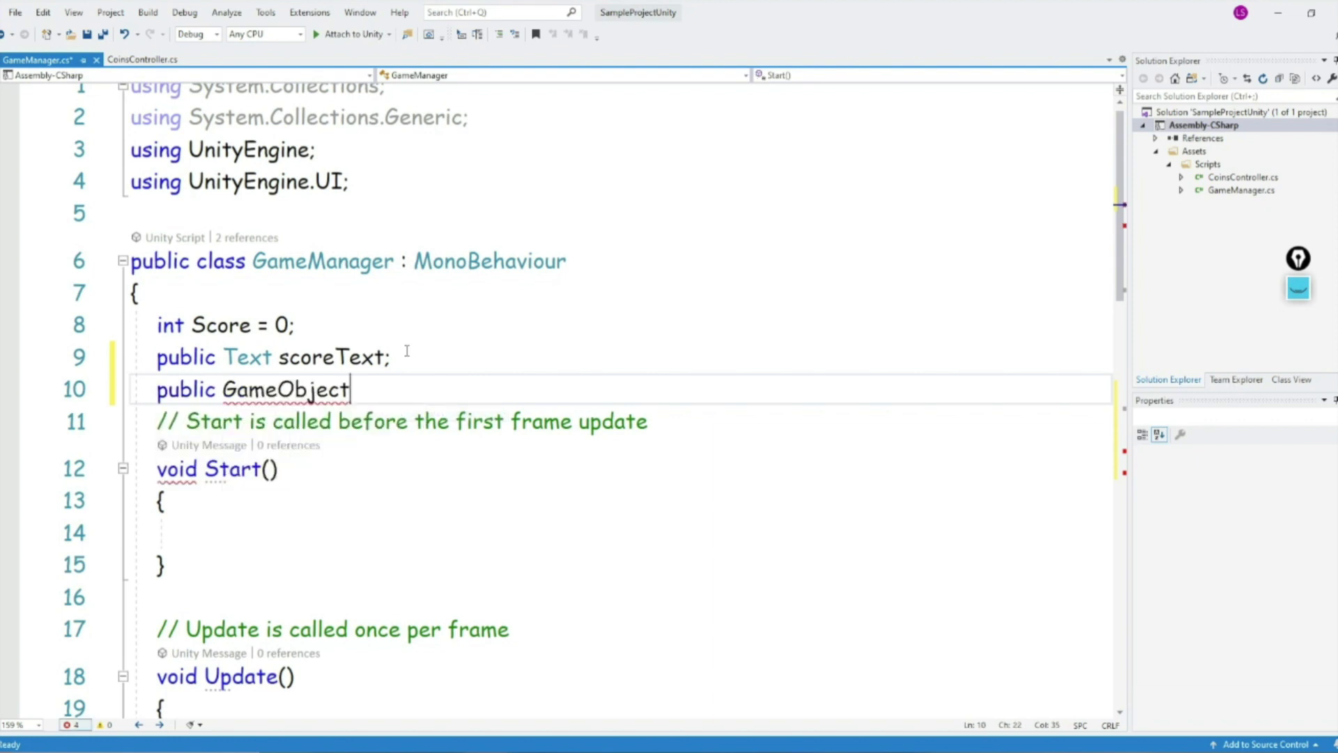
text( tar)
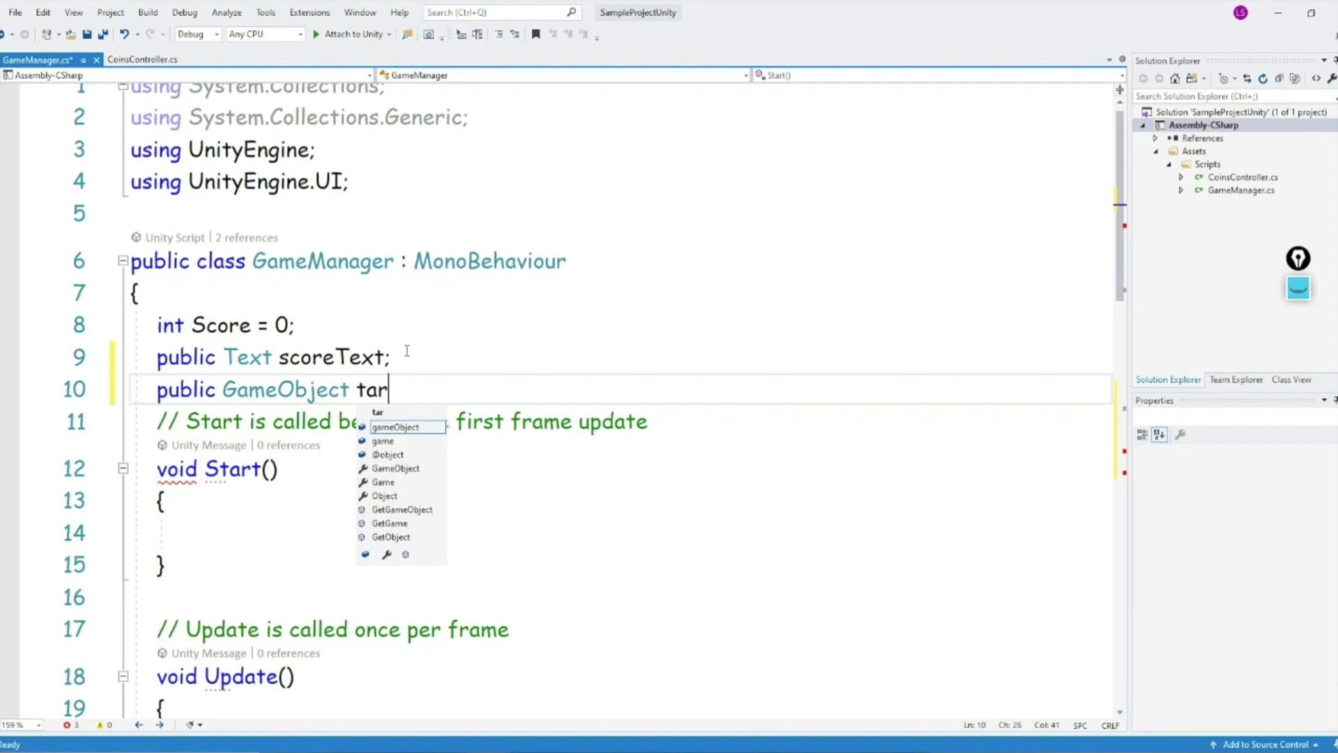
text(get;)
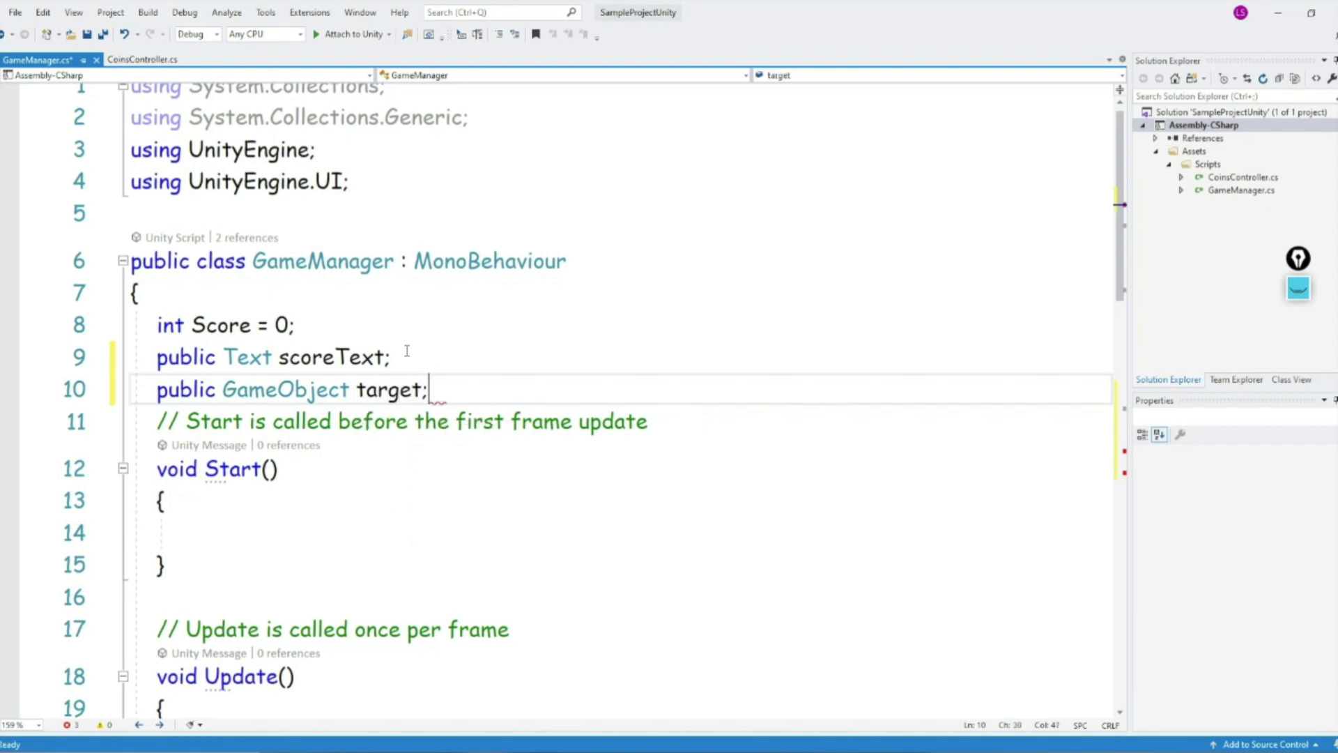
key(ctrl+s)
Step: Add the comment // coin to the target field and save again
text(// coins)
key(ctrl+s)
double_click(377, 389)
scroll(432, 474, down, 5)
scroll(475, 473, down, 5)
scroll(325, 493, up, 3)
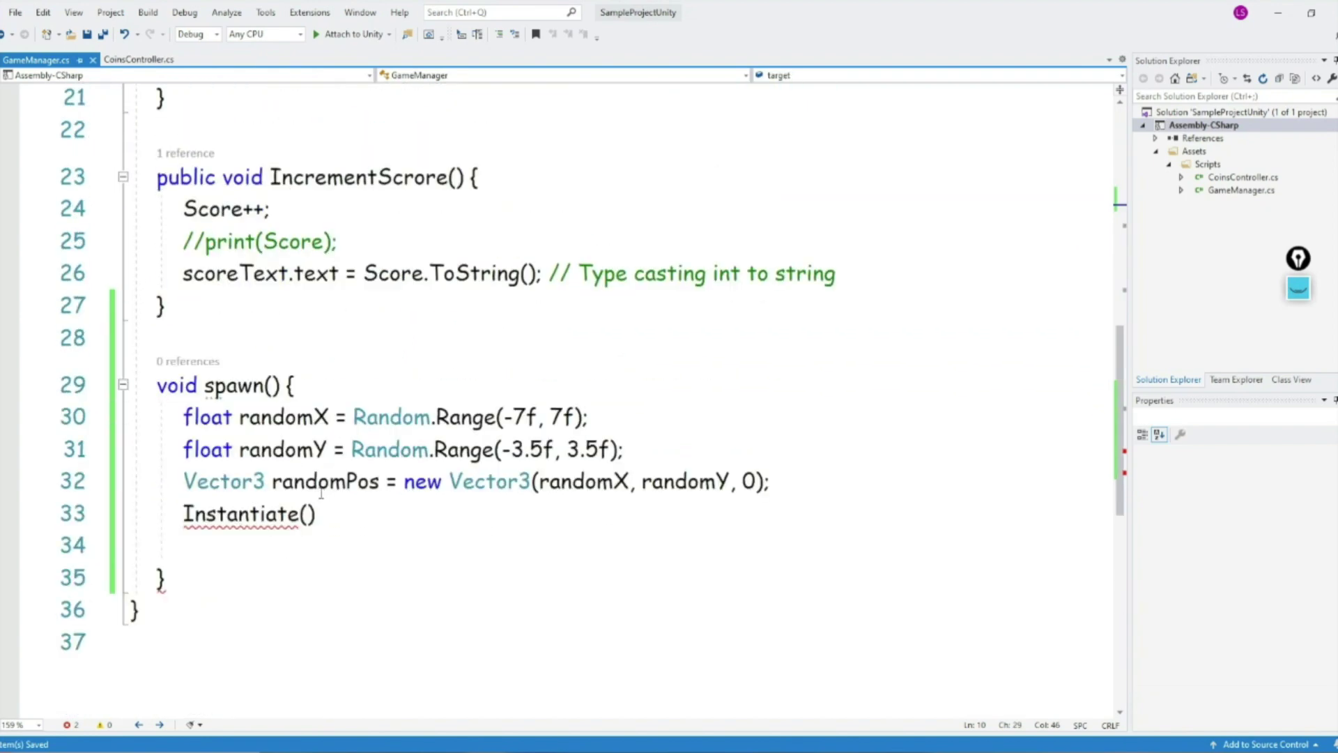
Step: Complete the call as Instantiate(target, randomPos, Quaternion.identity); using IntelliSense completions
click(308, 514)
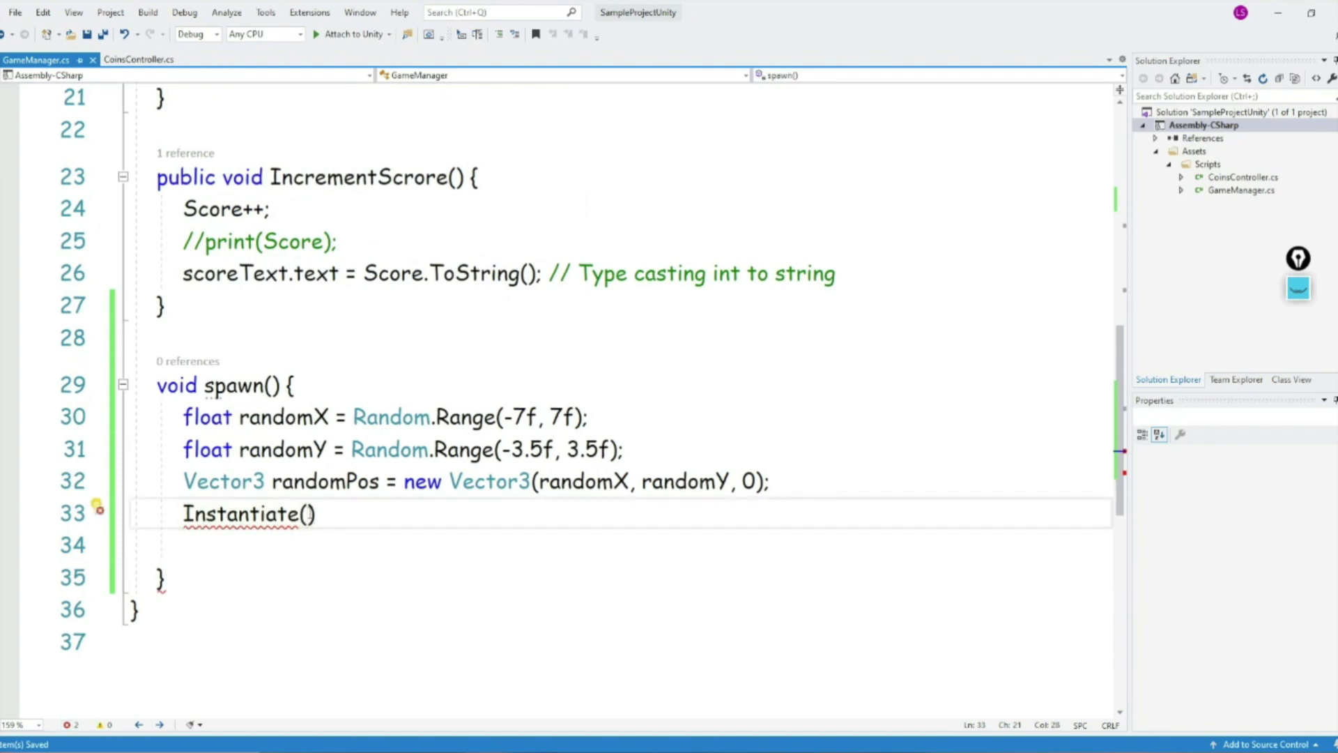
text(tar)
key(Tab)
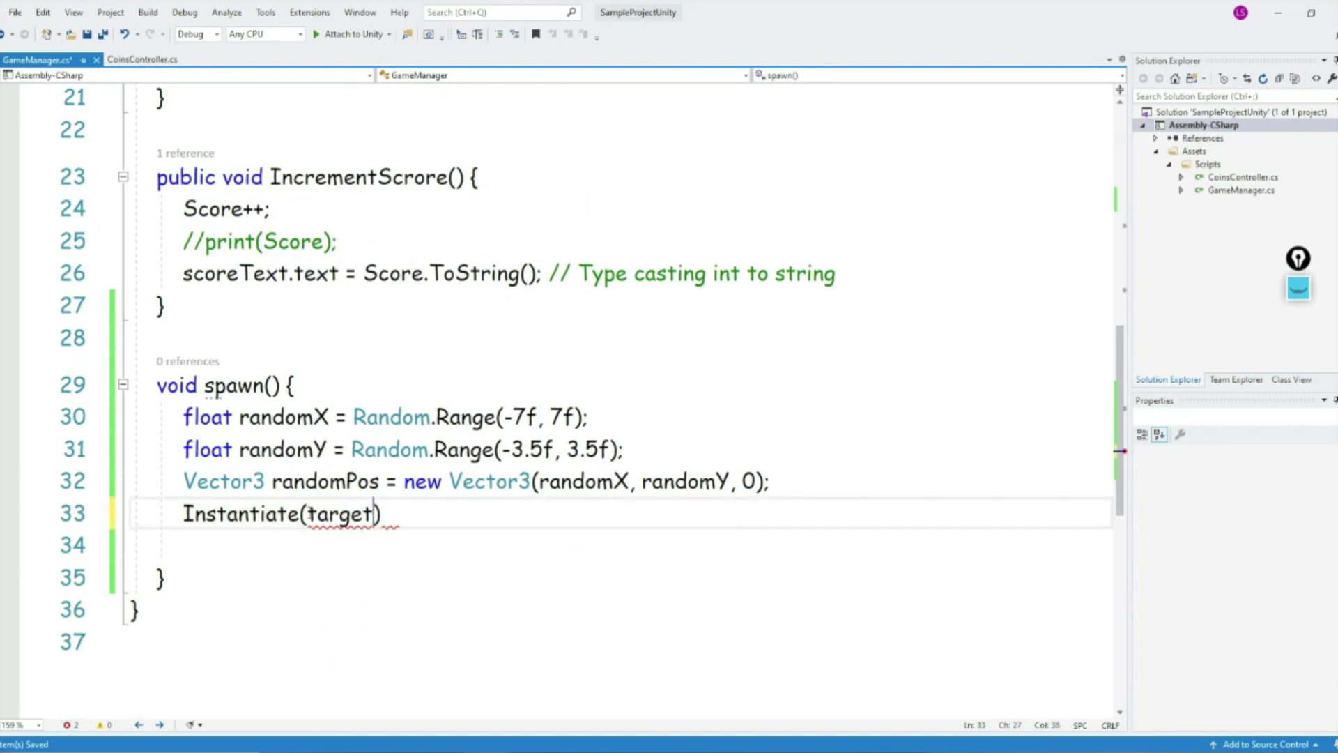
text(,random)
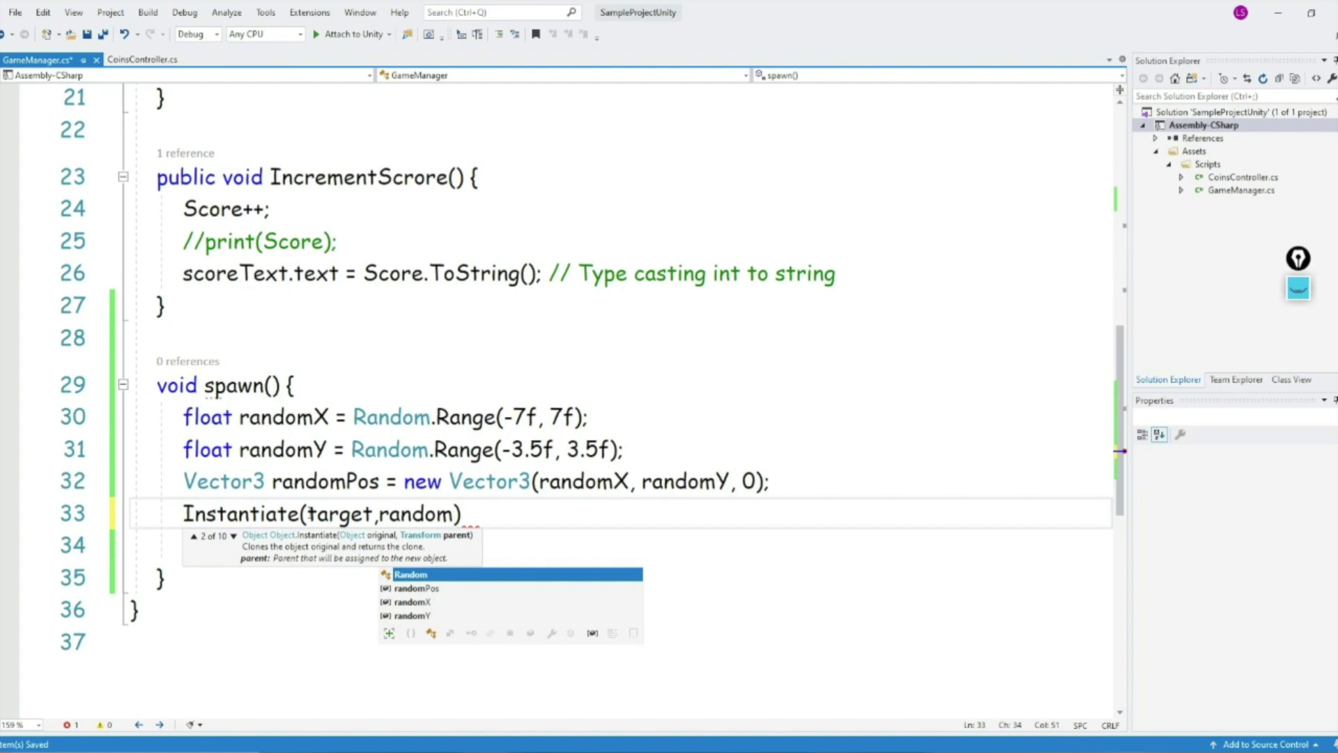
key(Down)
key(Tab)
text(, )
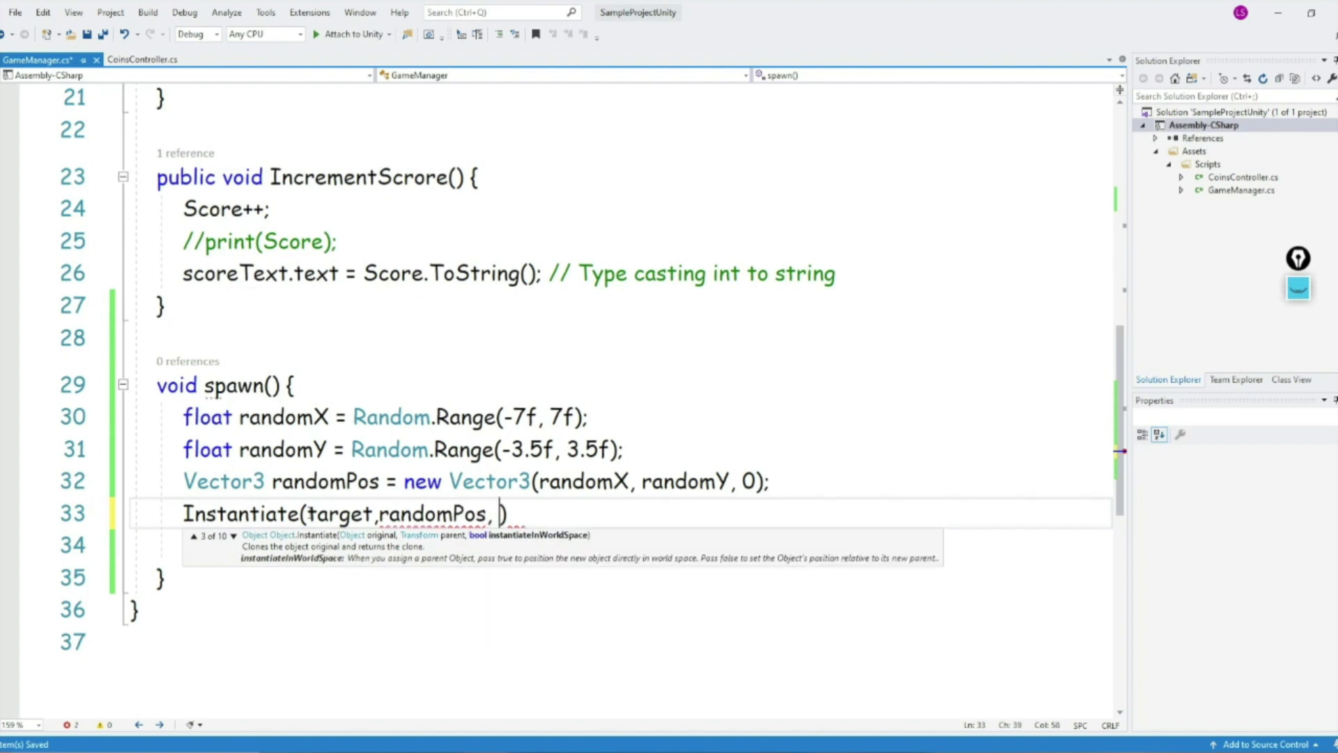
text(q)
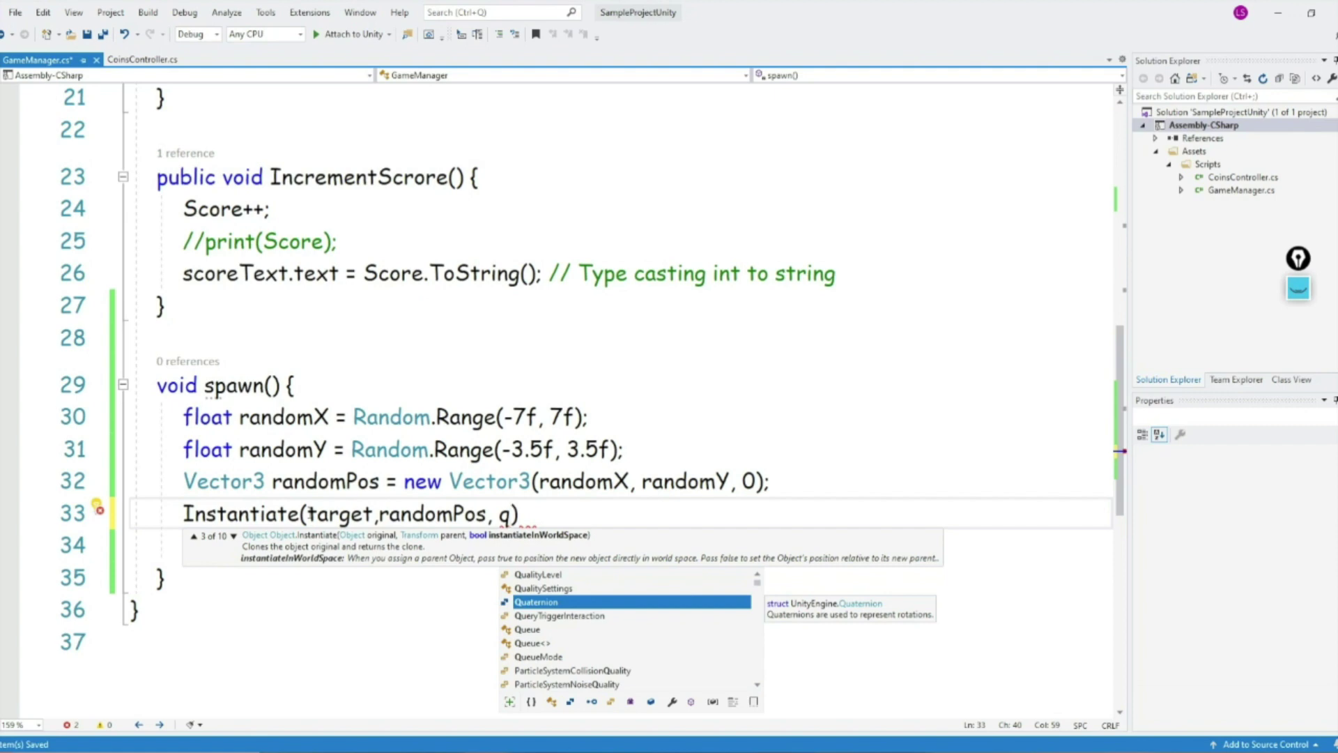
key(Tab)
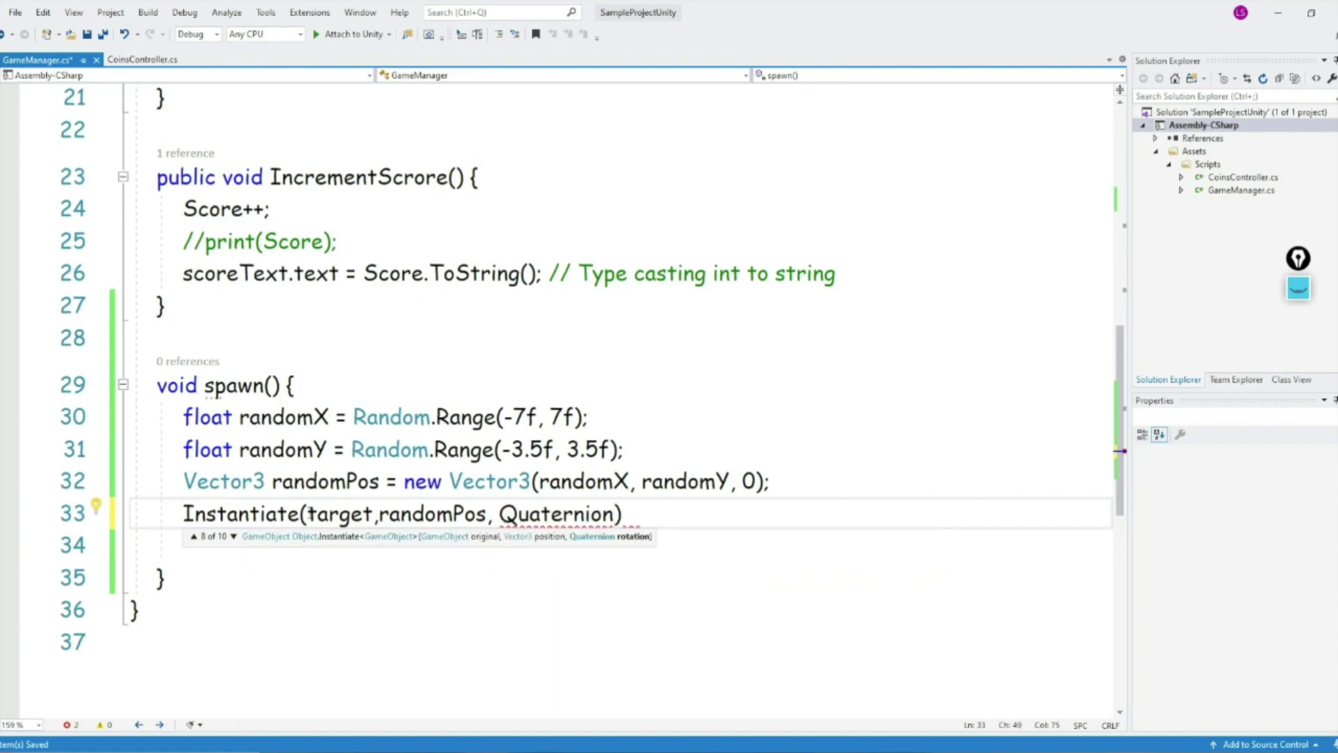
text(.id)
key(Tab)
text();)
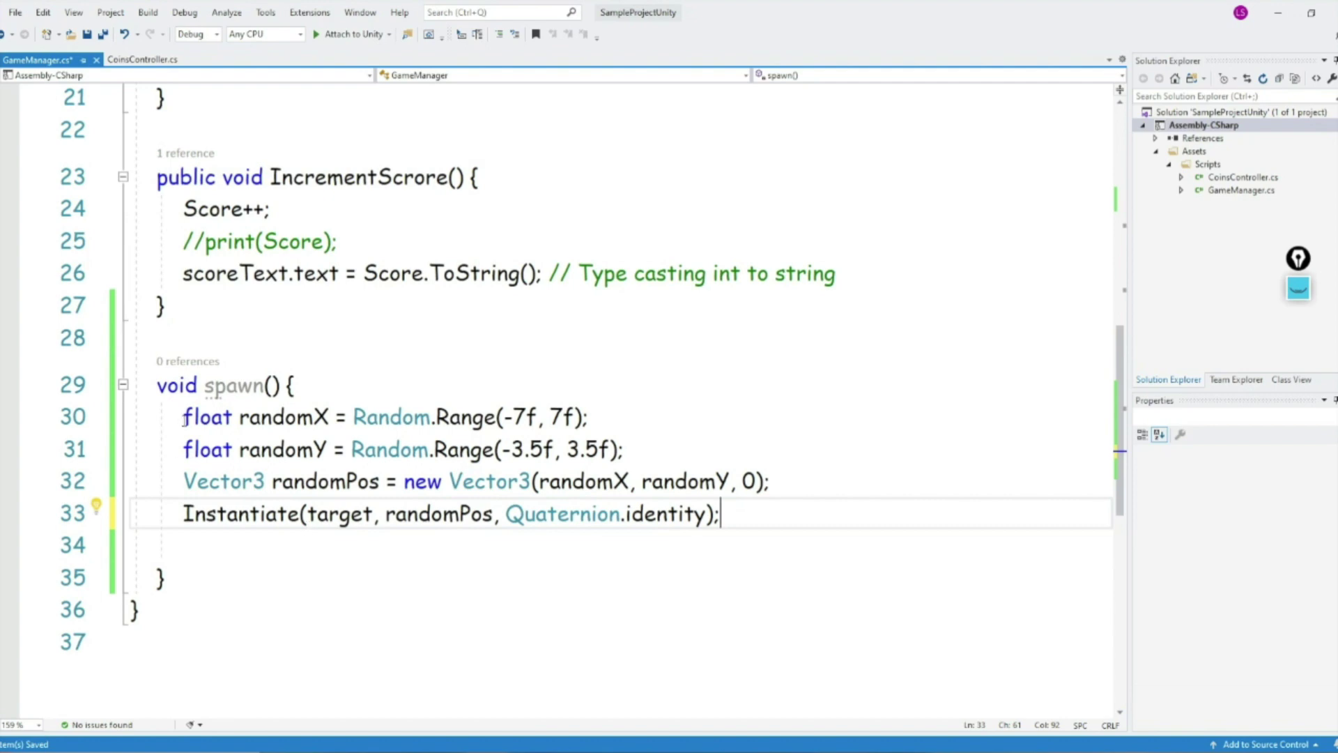
Step: Highlight the random coordinate, randomPos and Instantiate lines in spawn() to review them
click(598, 418)
click(624, 448)
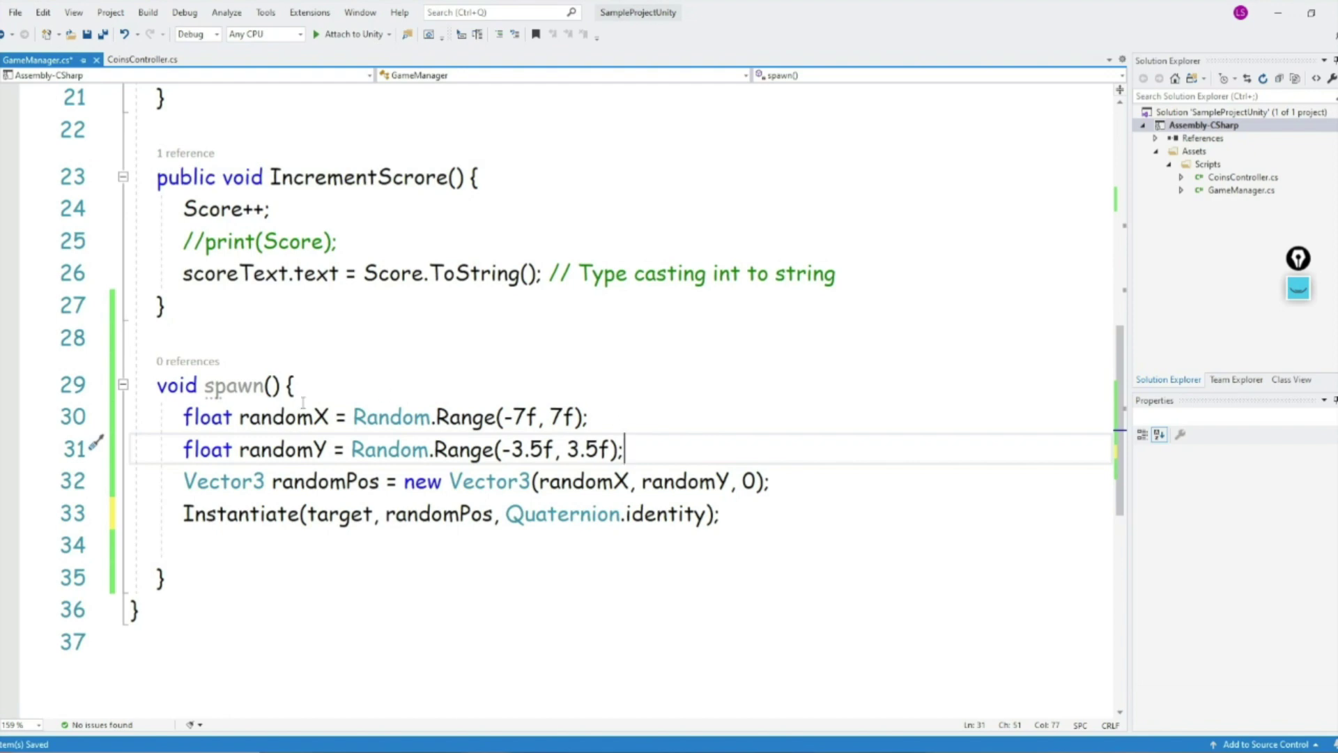
drag(185, 416, 631, 453)
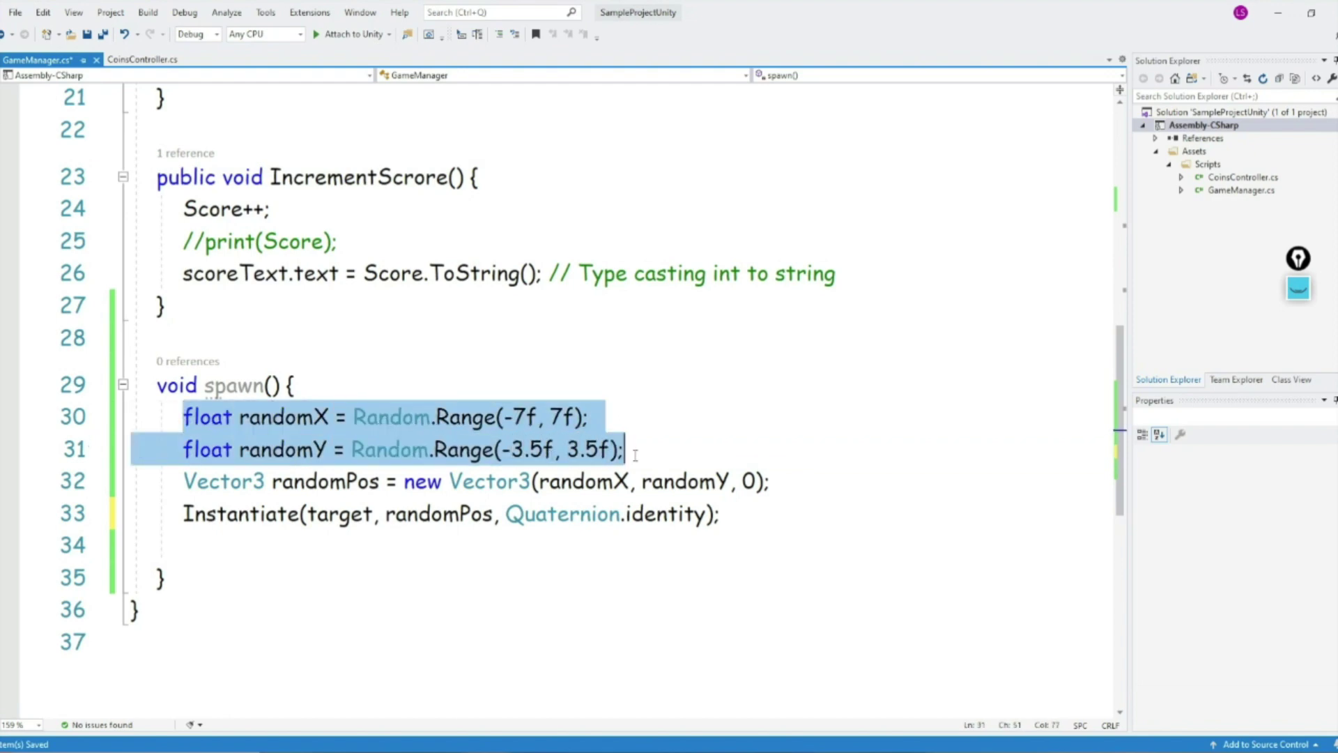
drag(183, 481, 770, 482)
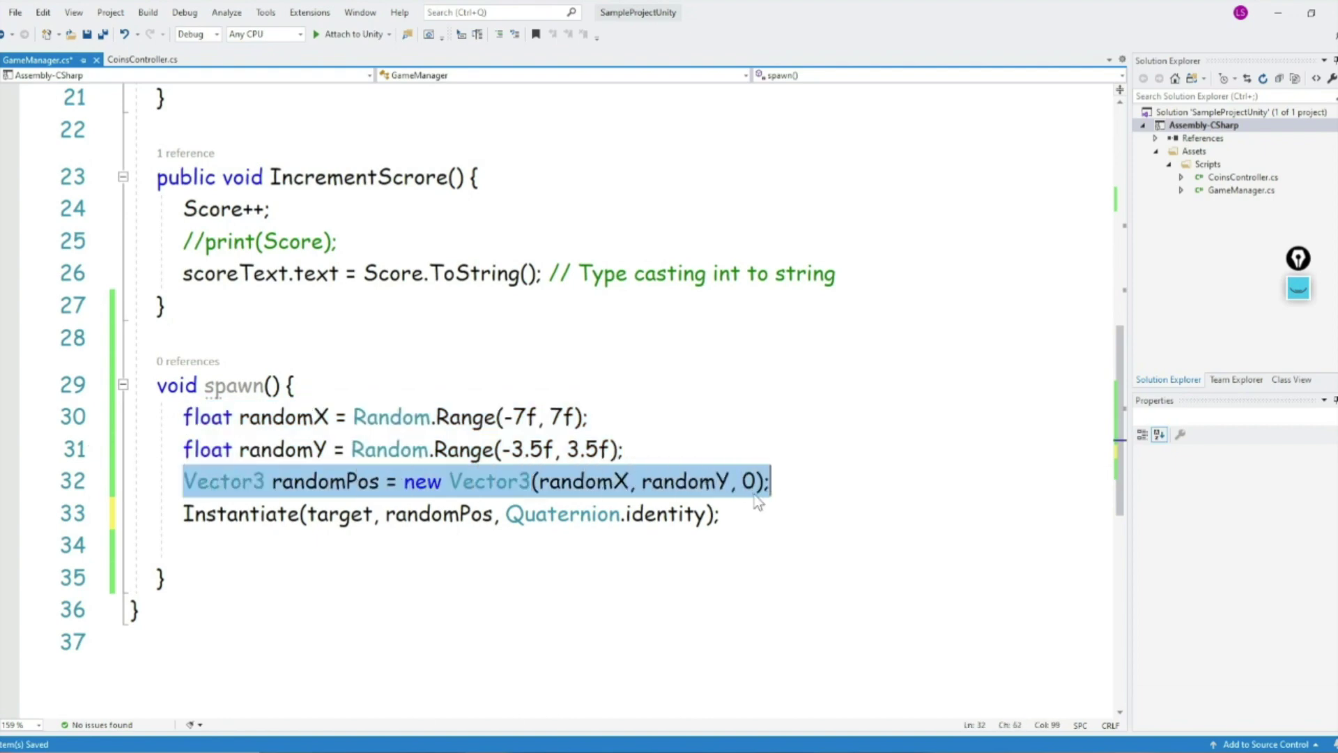
double_click(362, 480)
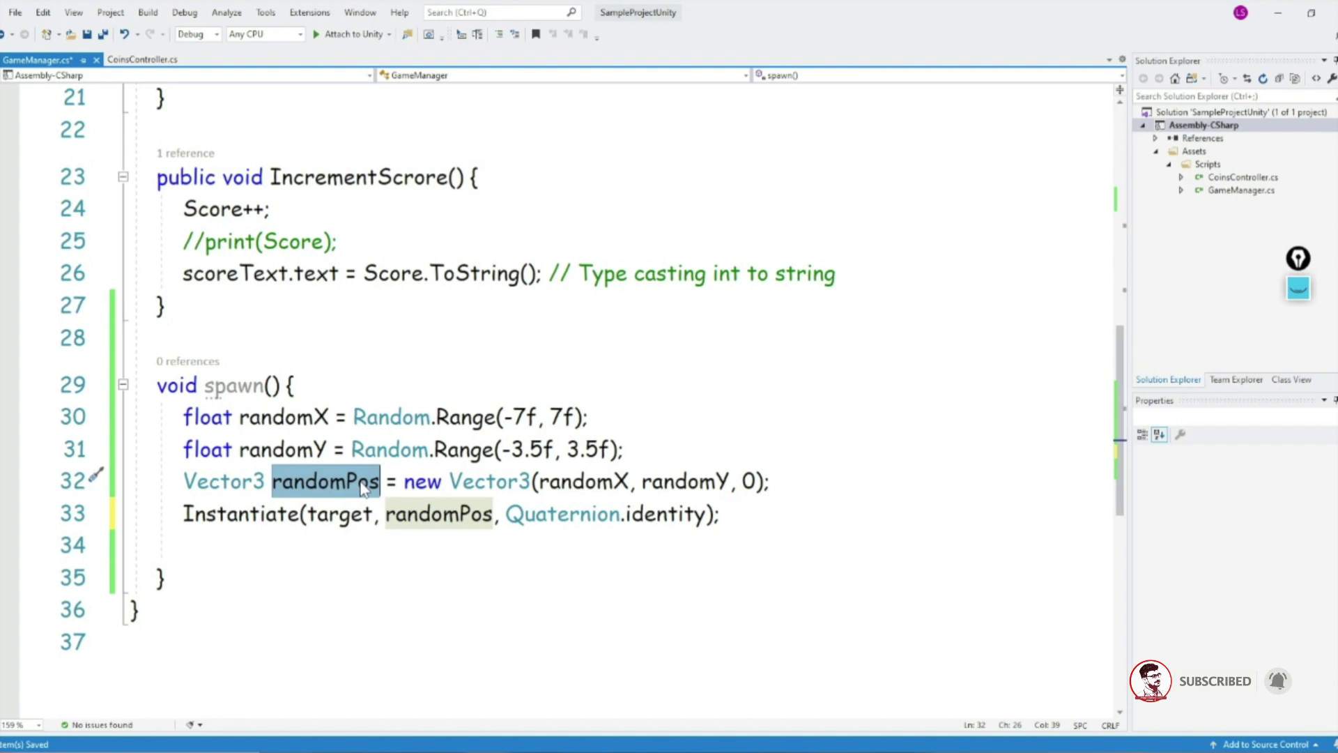
click(441, 516)
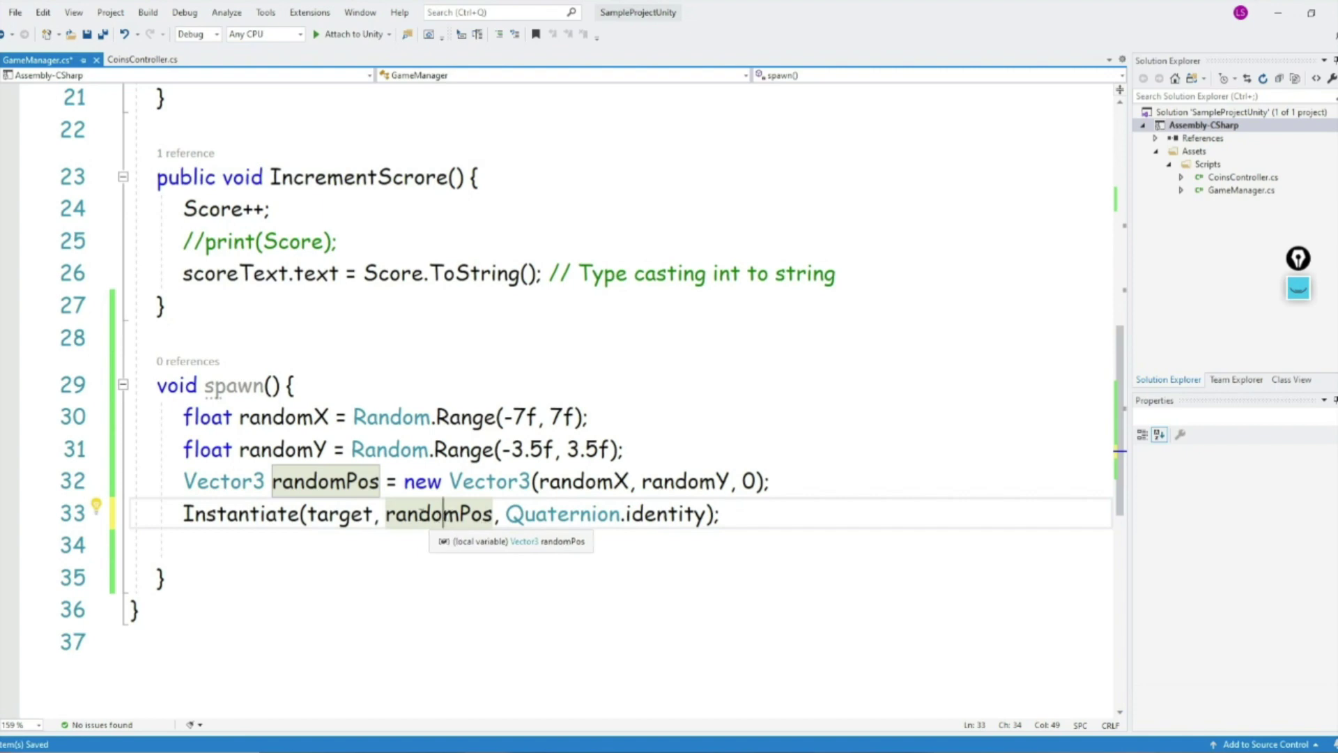
double_click(338, 519)
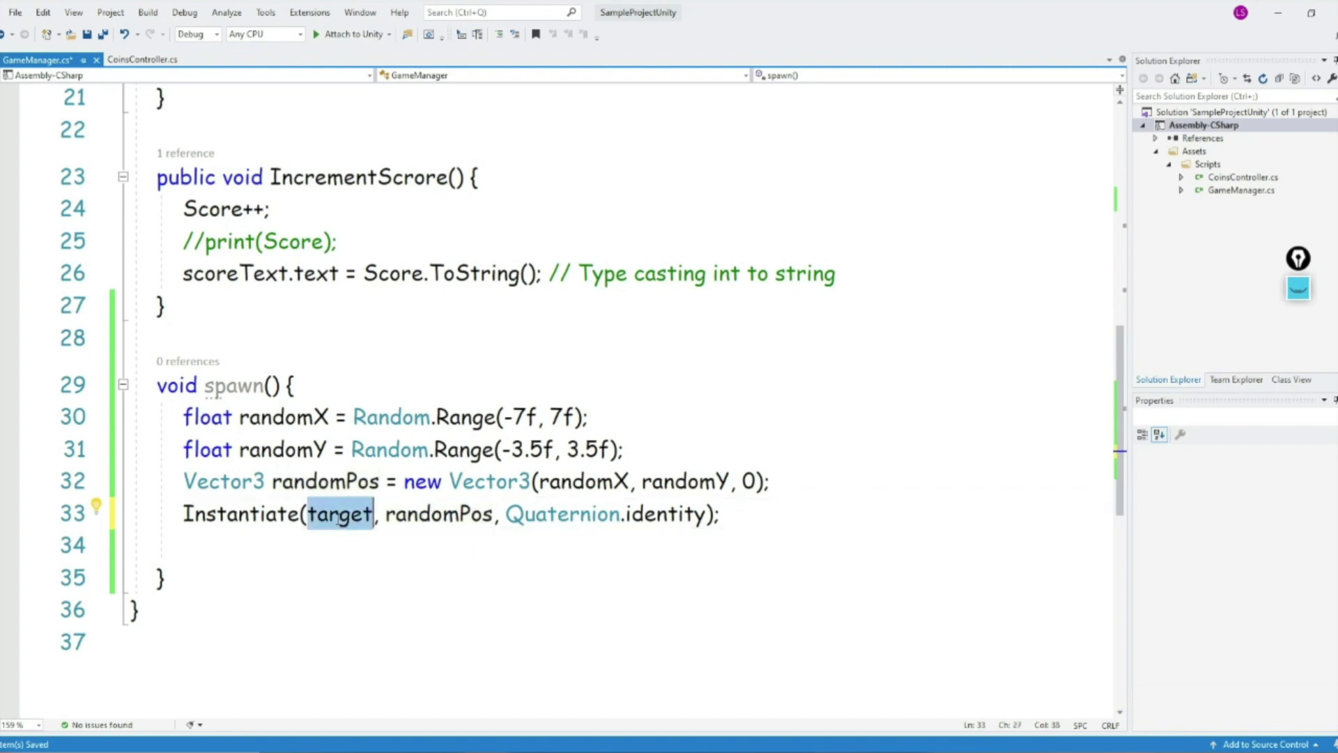
Step: Highlight the public GameObject target declaration at the top of the class
scroll(339, 524, up, 6)
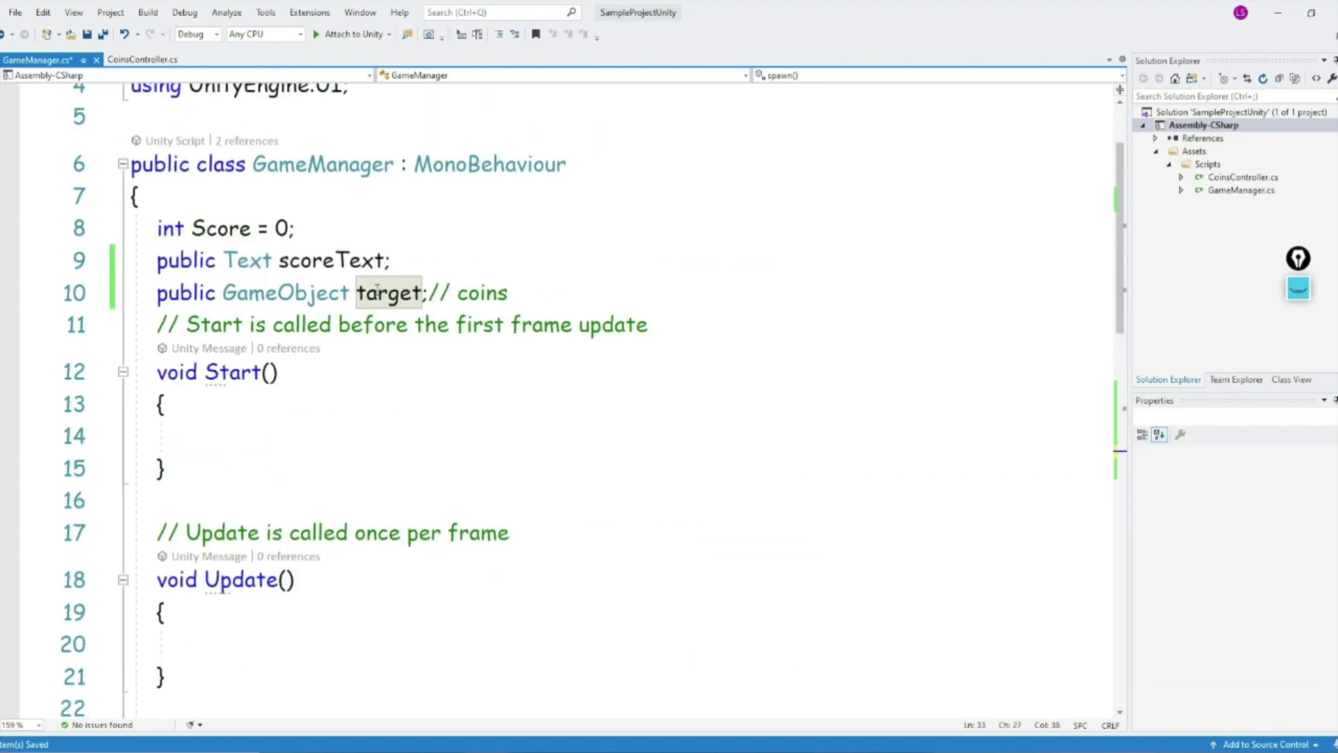
double_click(376, 291)
mouse_move(181, 293)
mouse_down()
mouse_move(95, 287)
mouse_move(213, 292)
mouse_up()
double_click(285, 293)
double_click(383, 292)
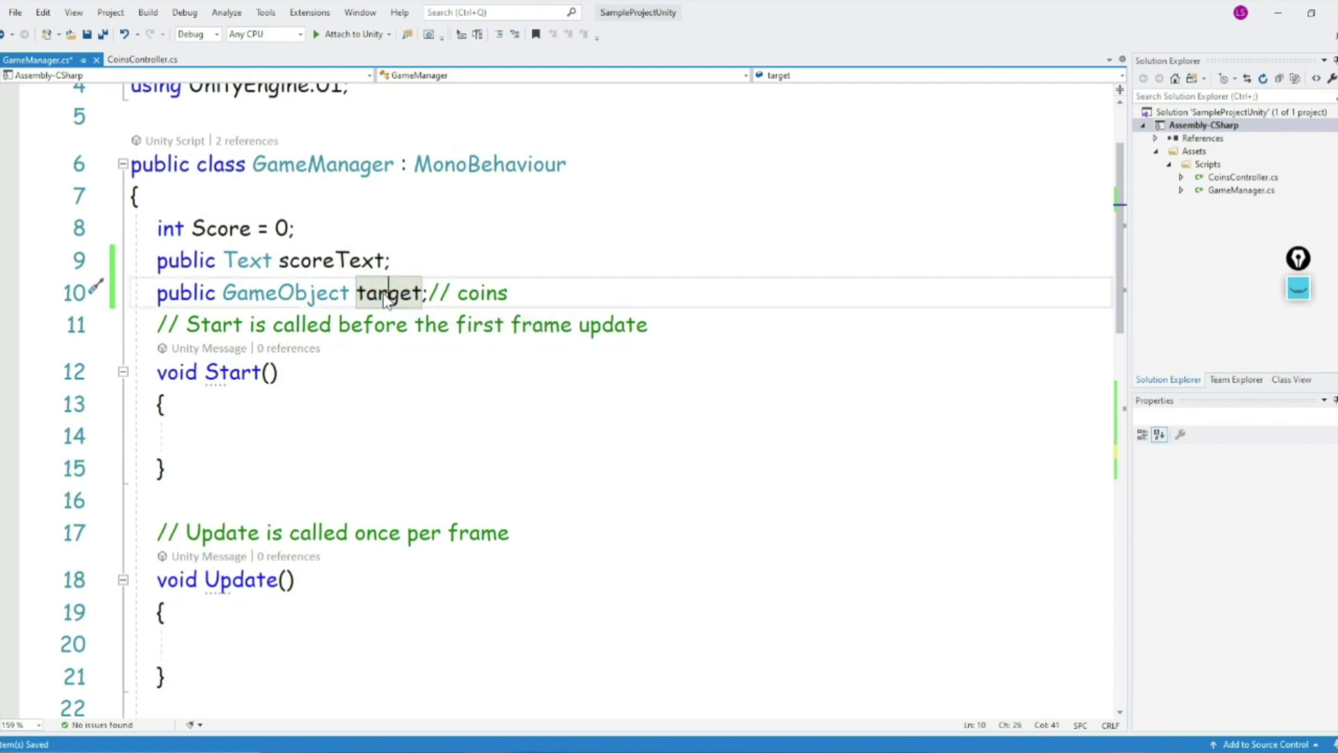
Step: Highlight the Instantiate line and whole spawn function, then return to Unity
scroll(463, 413, down, 4)
scroll(197, 319, down, 3)
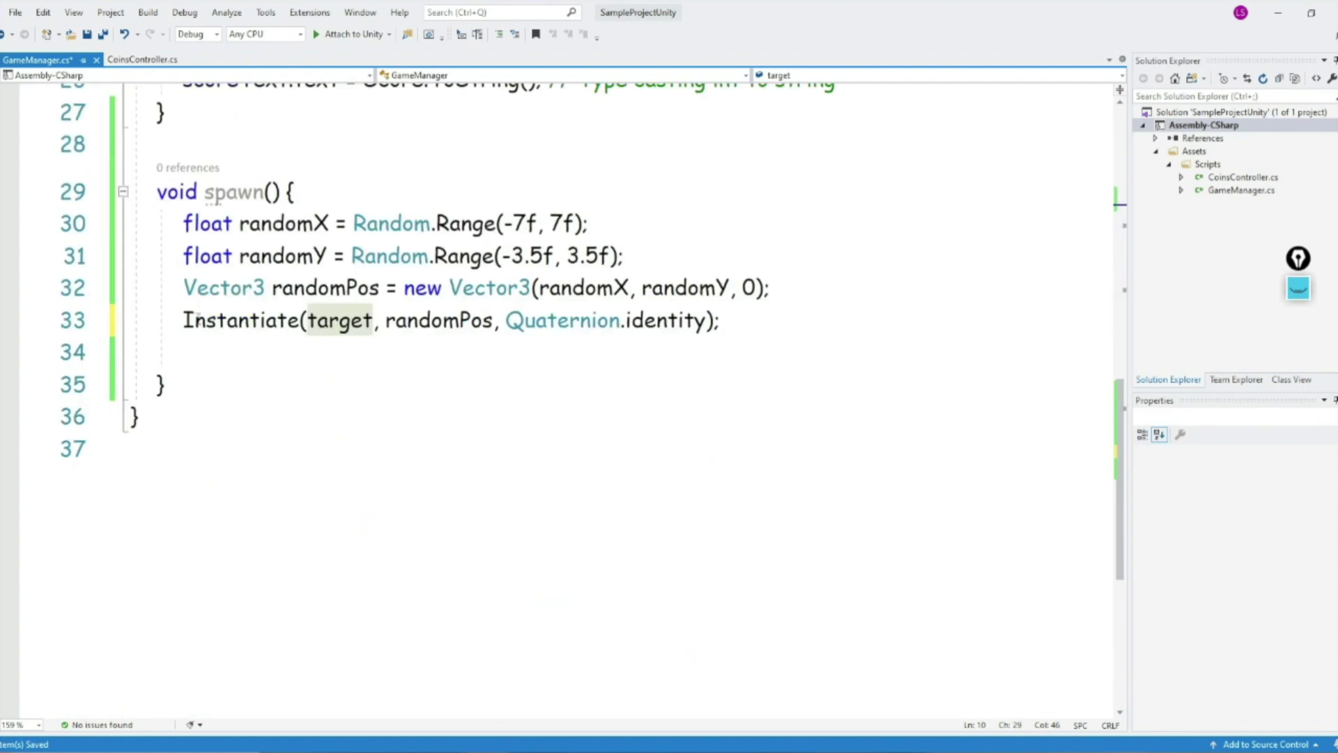
drag(179, 322, 756, 317)
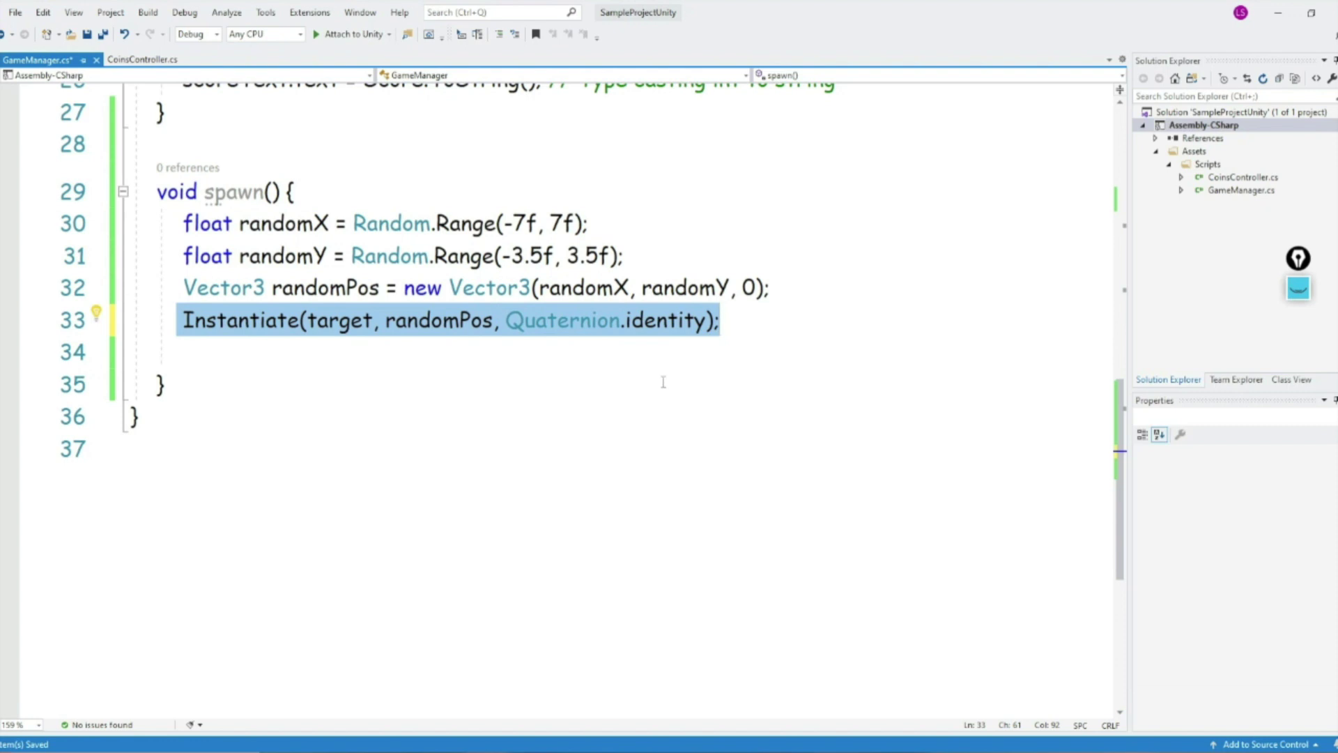
click(251, 319)
drag(153, 189, 219, 370)
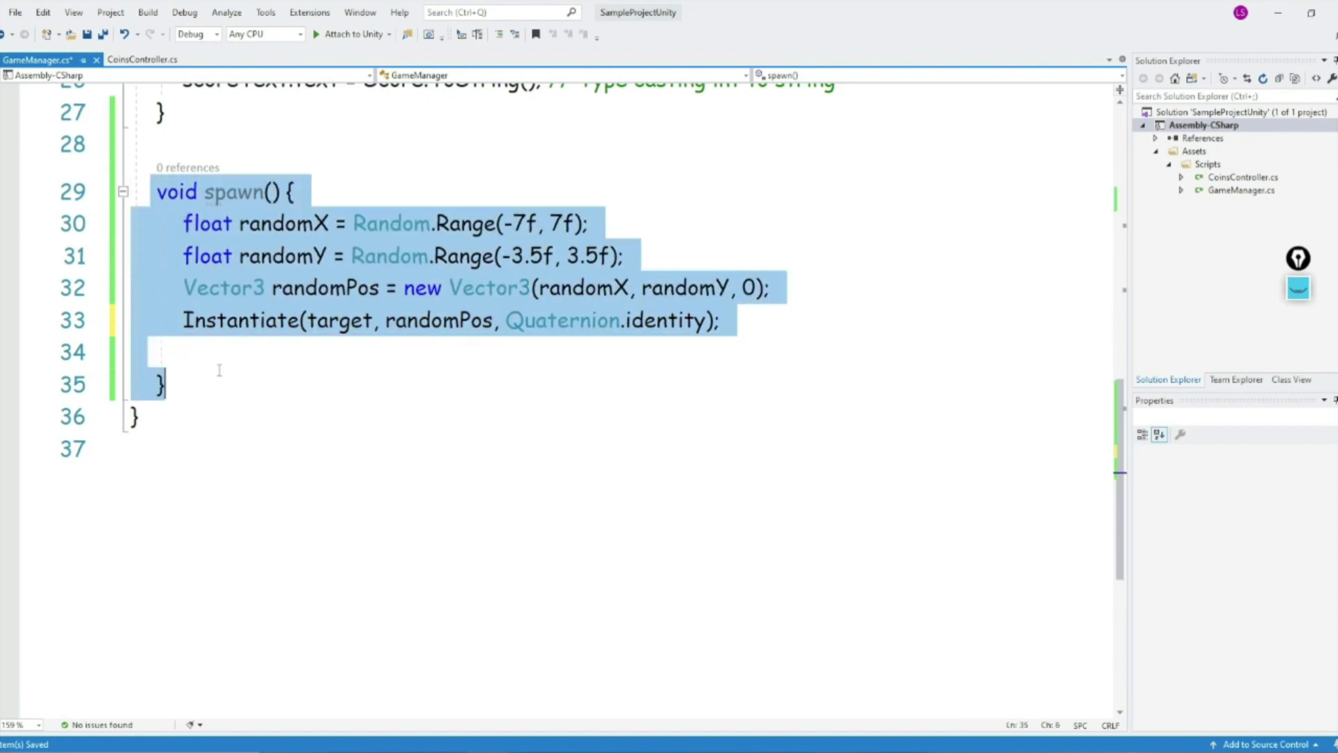
click(177, 320)
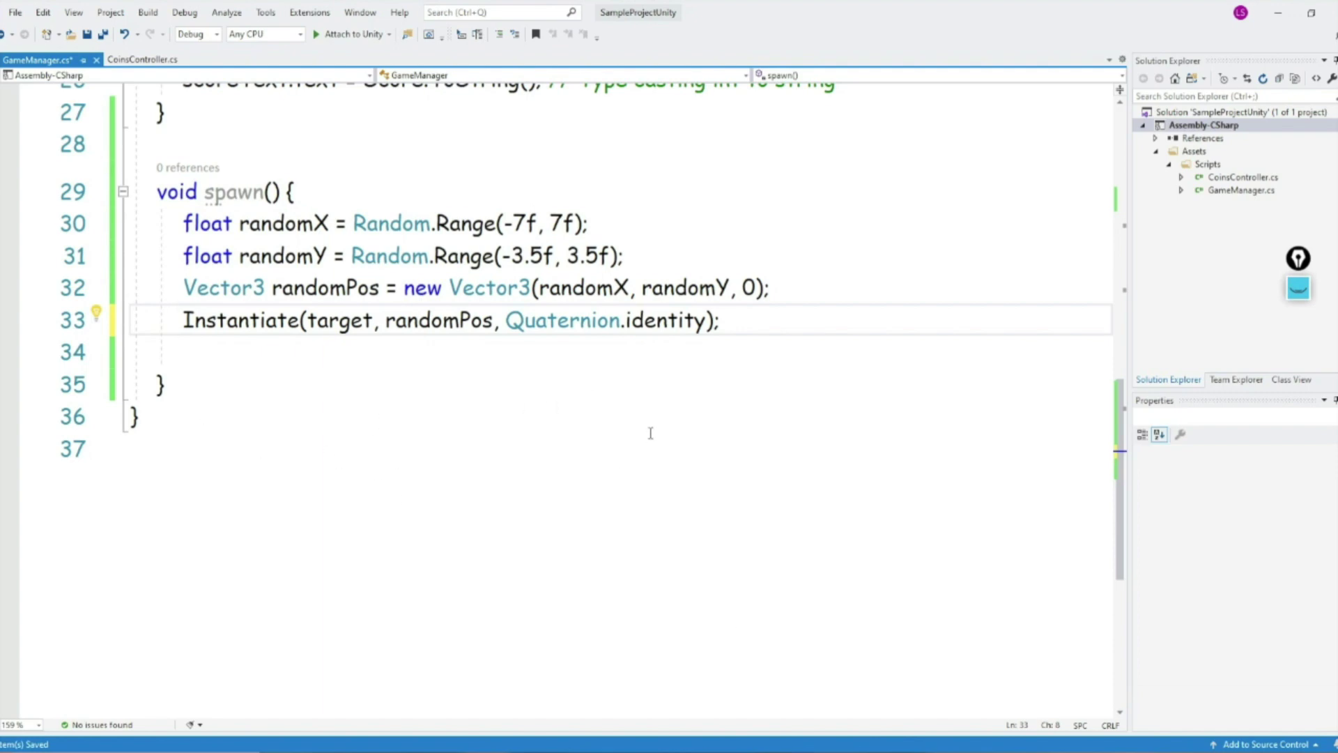
scroll(707, 361, up, 5)
scroll(419, 335, up, 3)
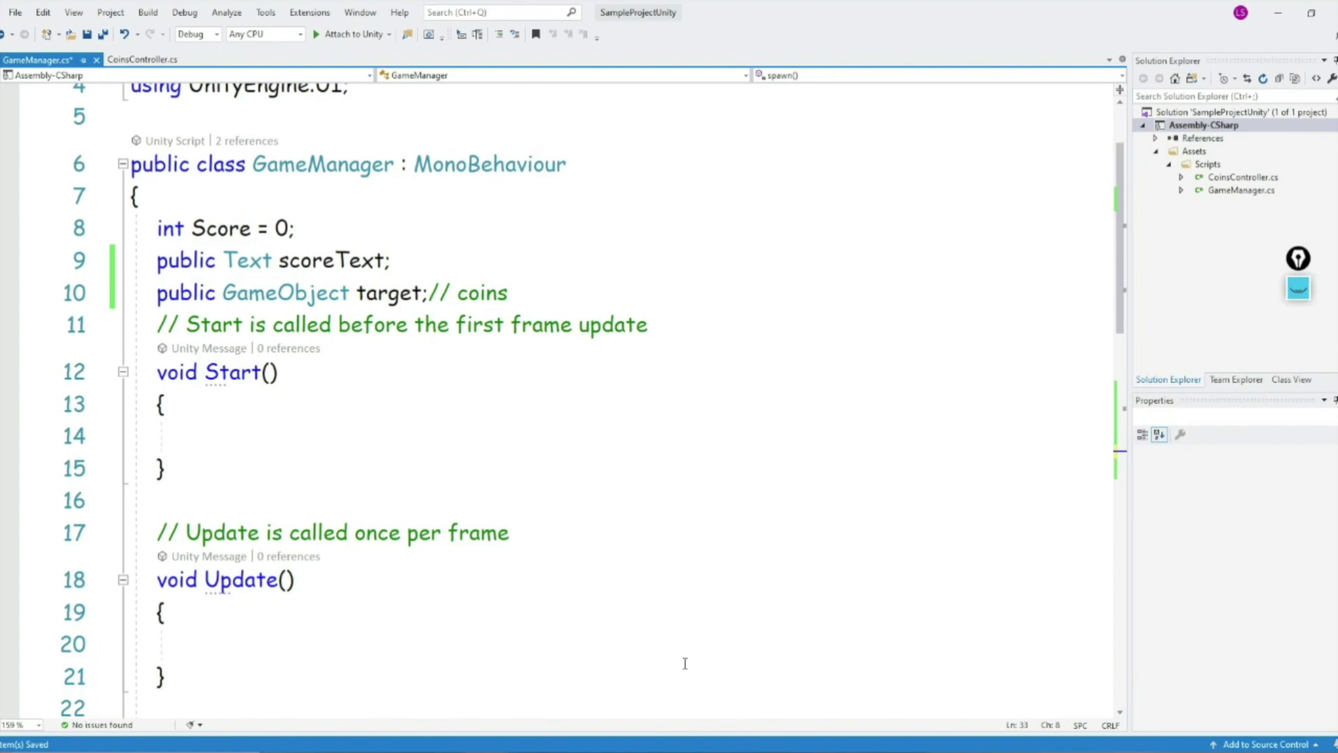
key(alt+Tab)
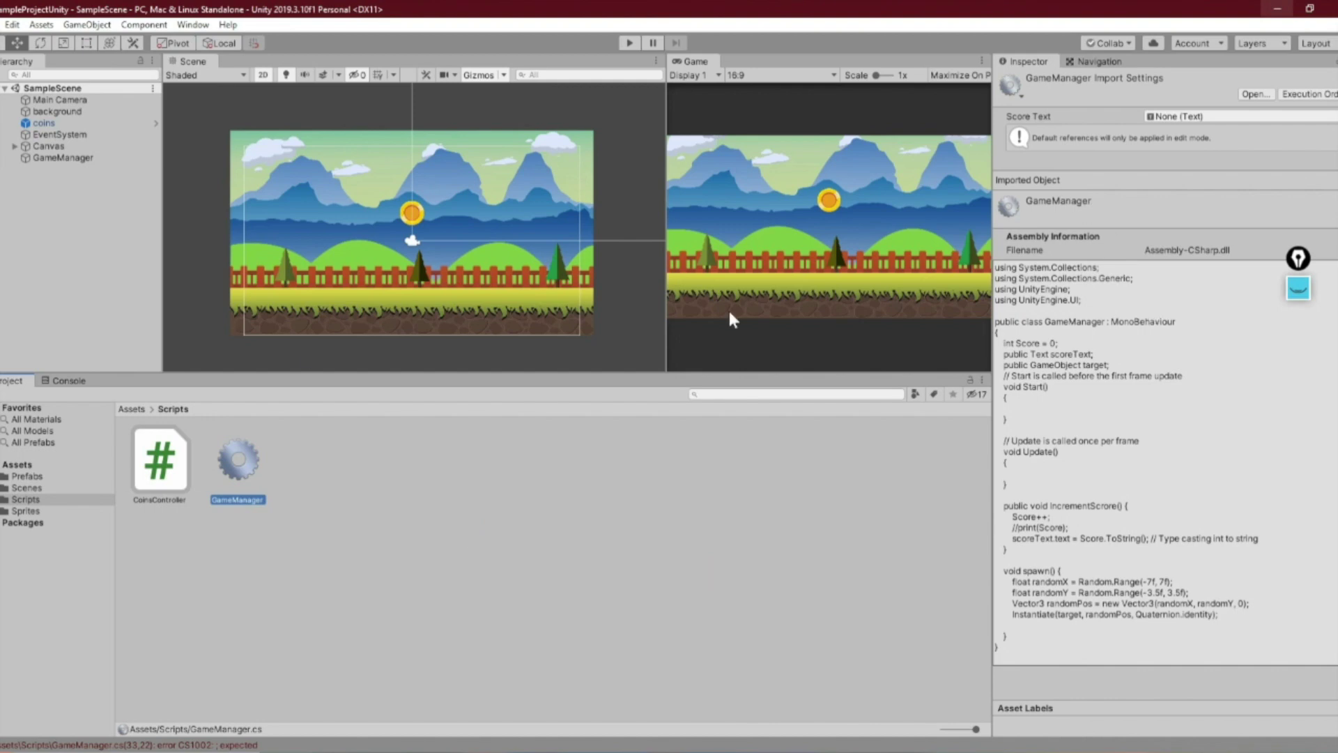
Step: Drag the coins prefab from Prefabs into GameManager's Target field and save the scene
click(43, 157)
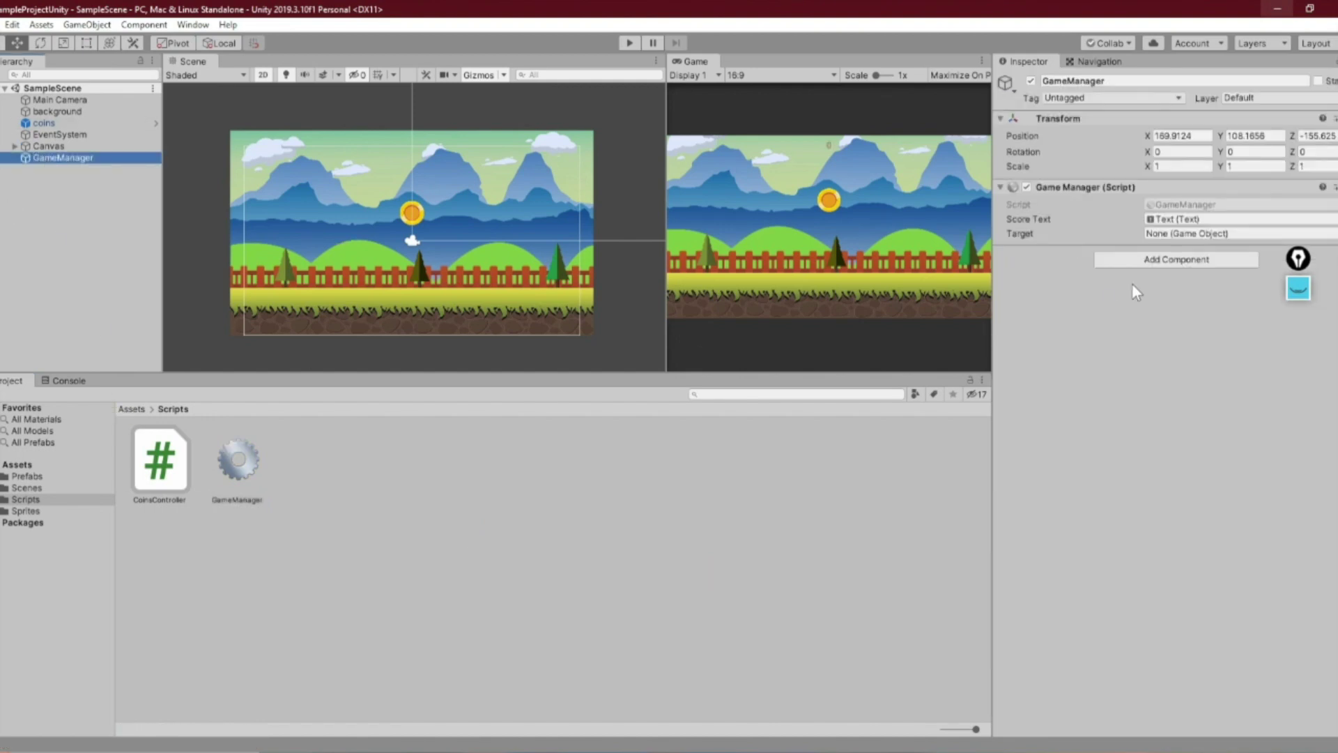
click(1300, 262)
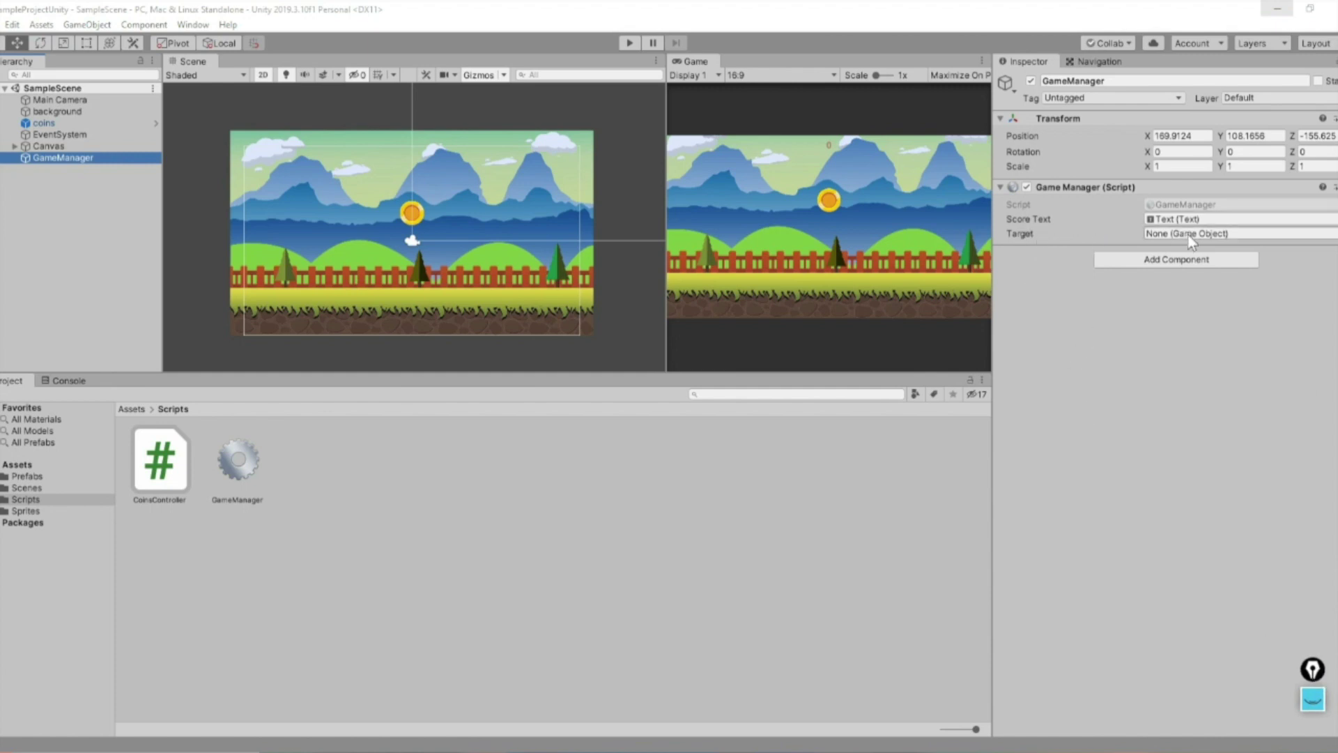
click(25, 475)
drag(162, 474, 1166, 239)
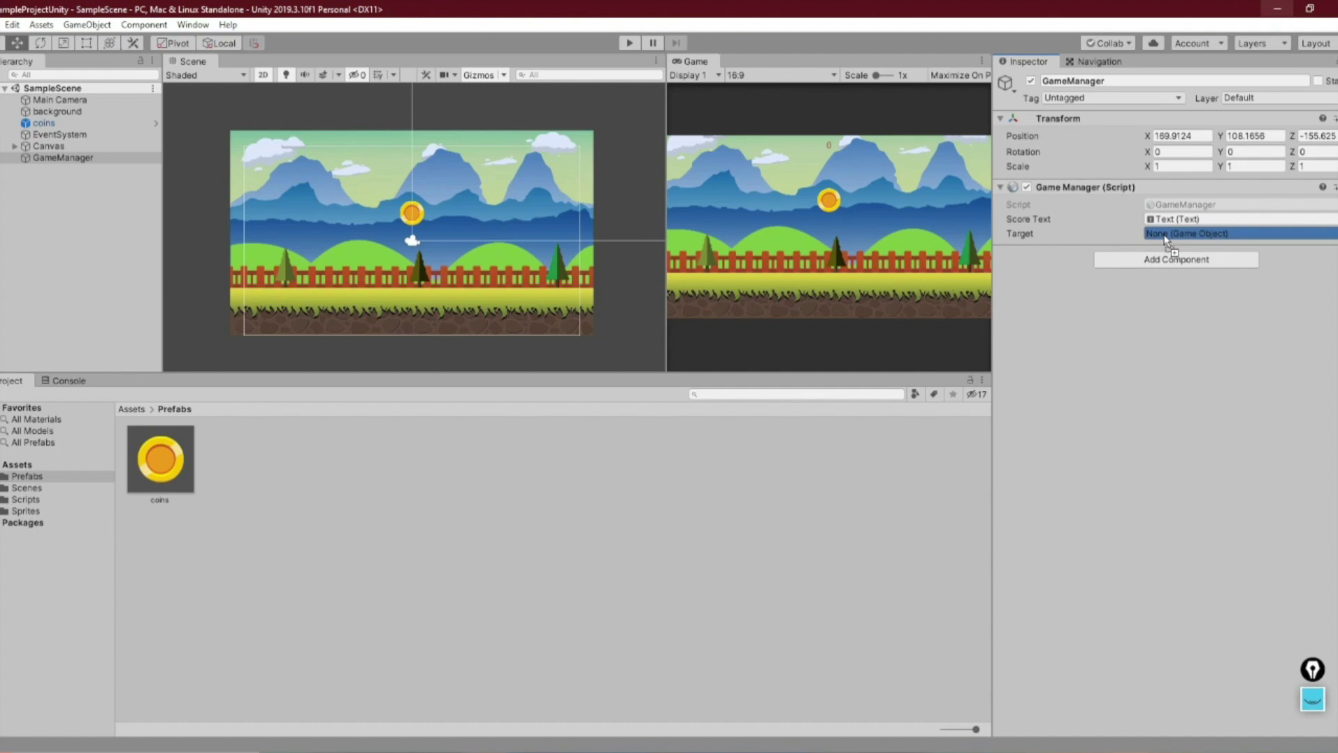
drag(1165, 239, 1166, 236)
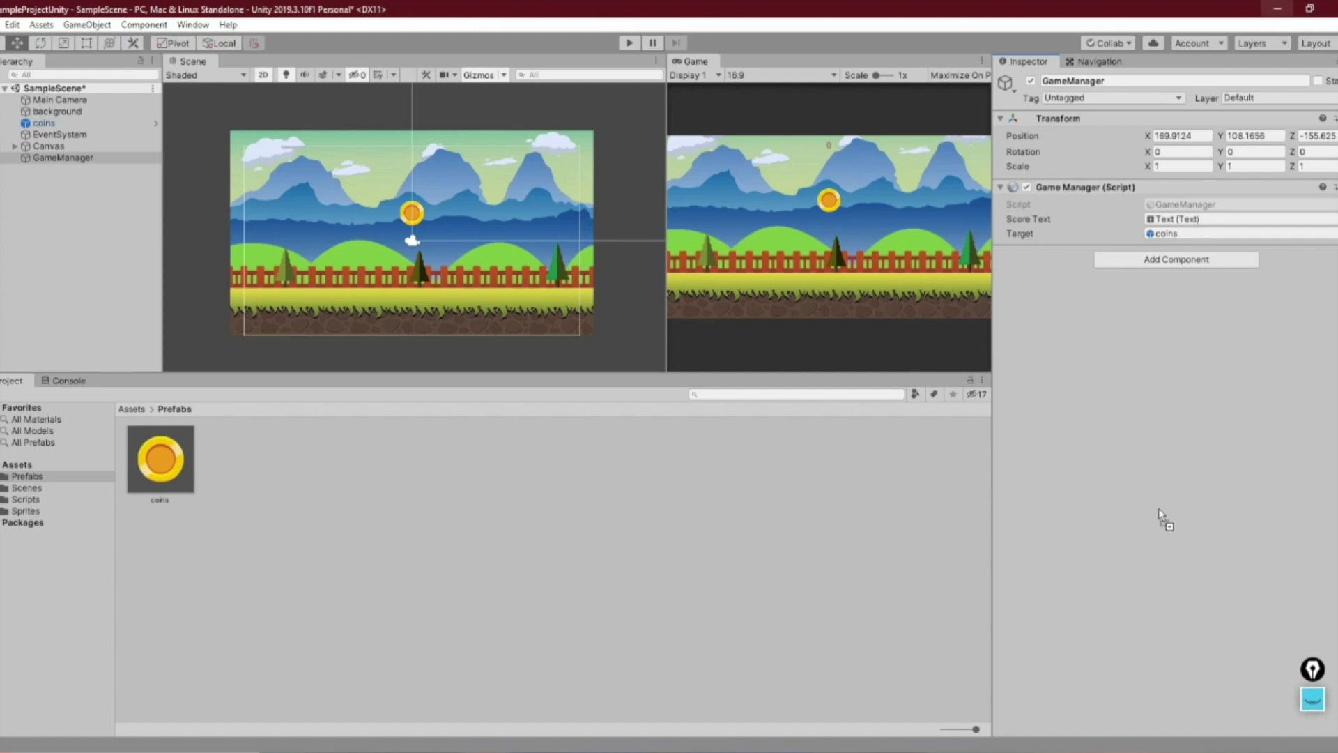
key(ctrl+s)
Step: Back in Visual Studio, look over the spawn, Update and Start functions
click(781, 694)
scroll(390, 394, down, 5)
scroll(399, 396, down, 3)
scroll(159, 354, up, 2)
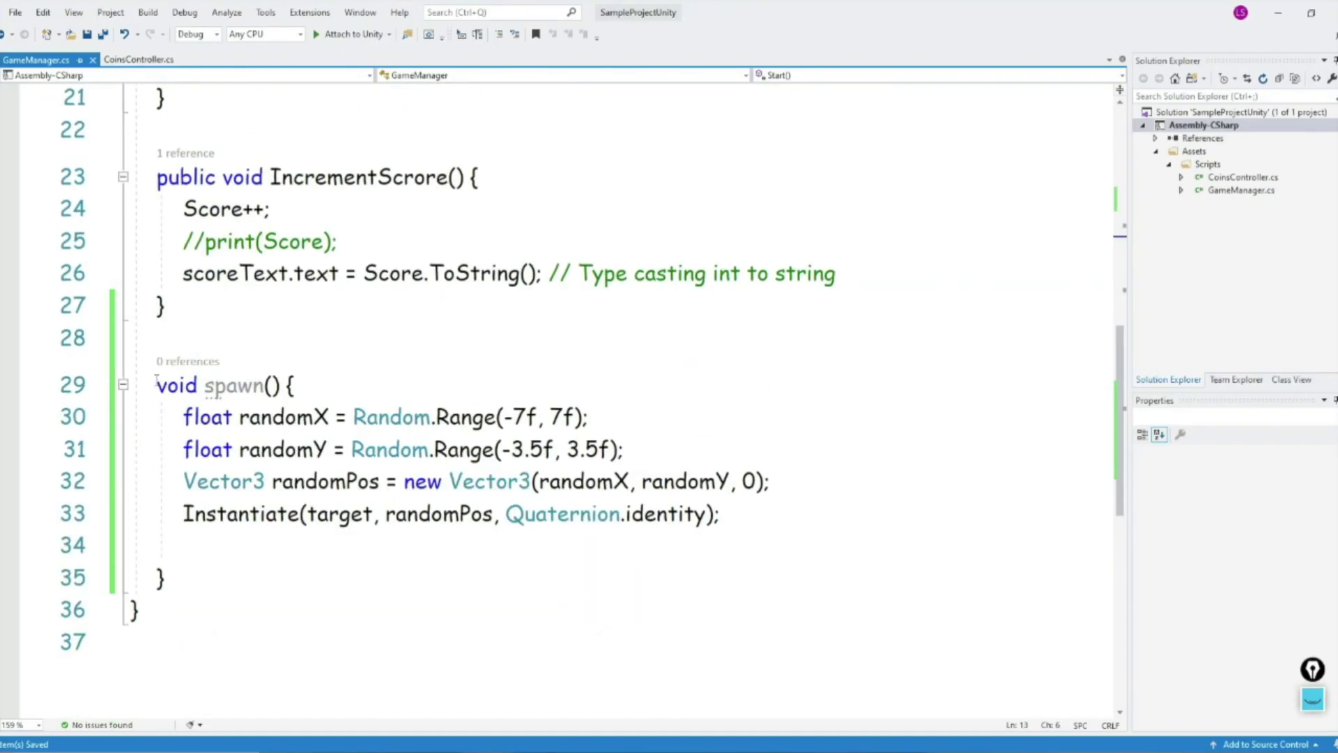
drag(152, 377, 188, 567)
click(219, 574)
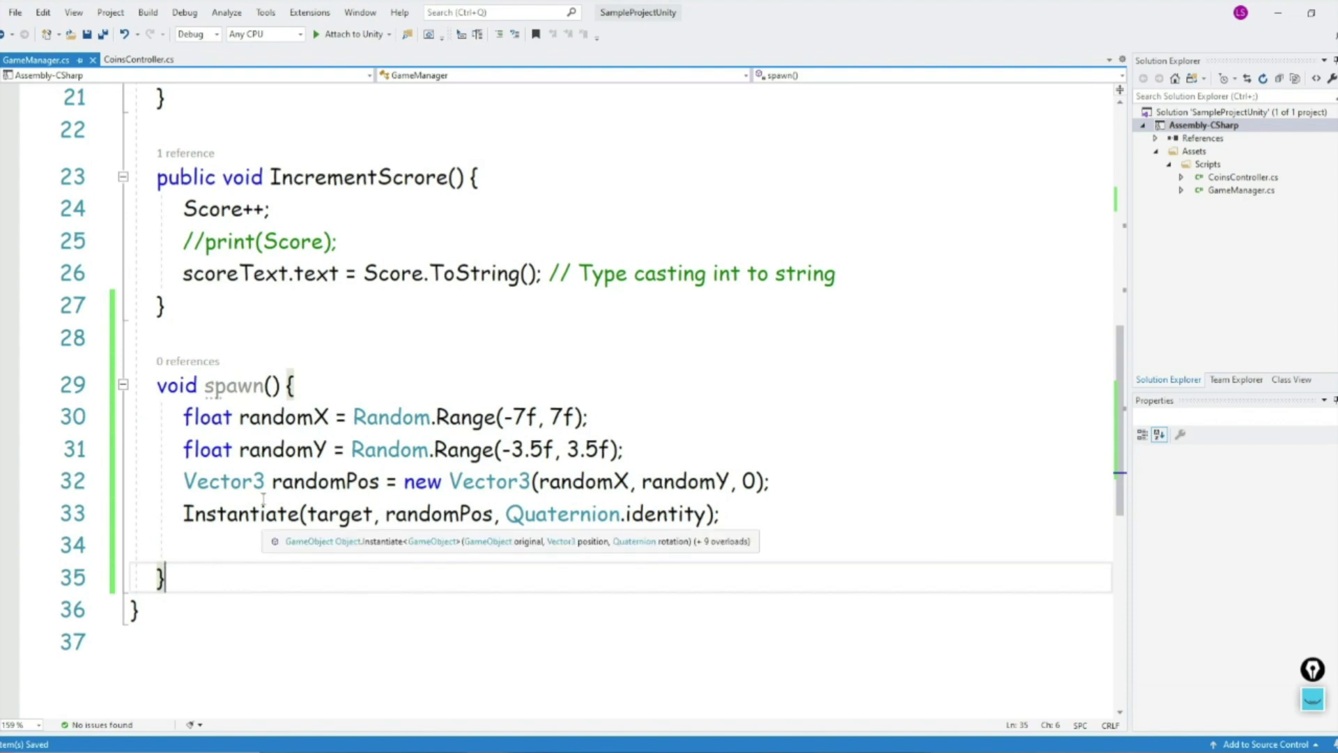
scroll(260, 495, up, 2)
scroll(260, 495, up, 2)
click(203, 385)
double_click(240, 385)
click(282, 339)
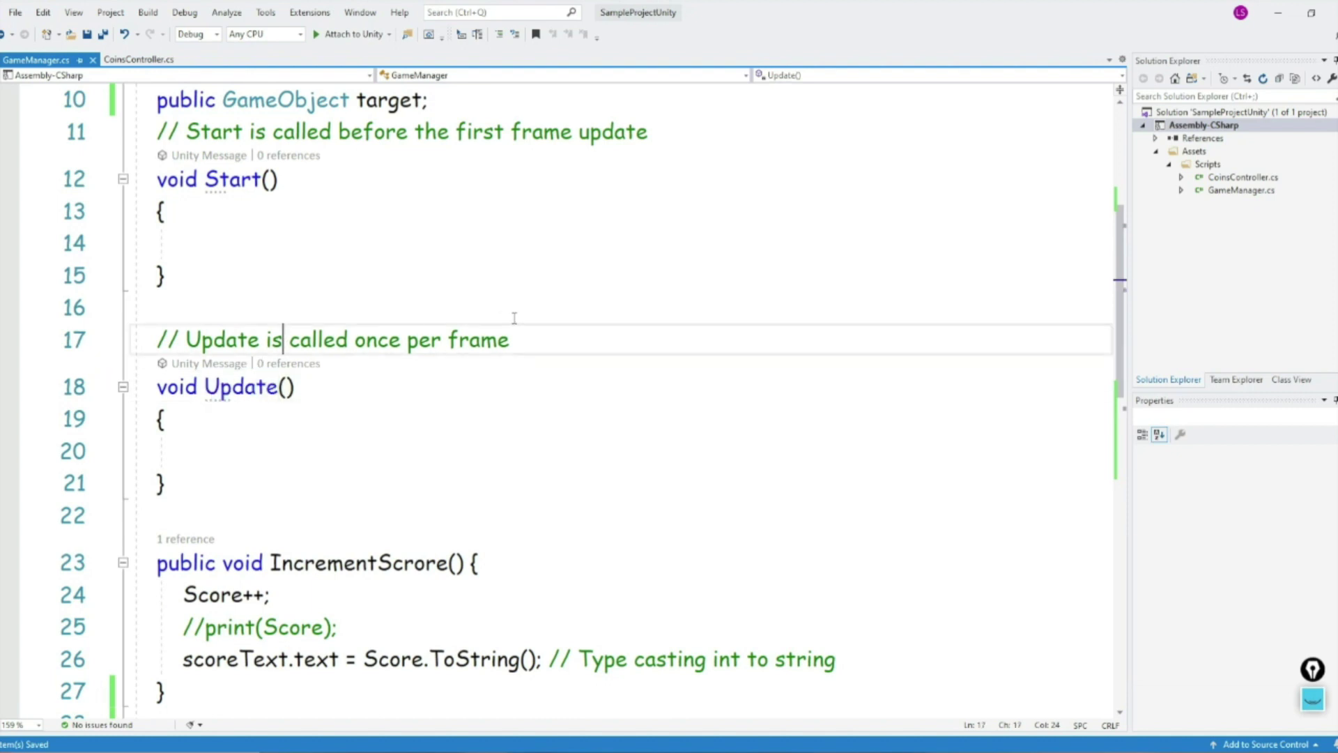
click(265, 451)
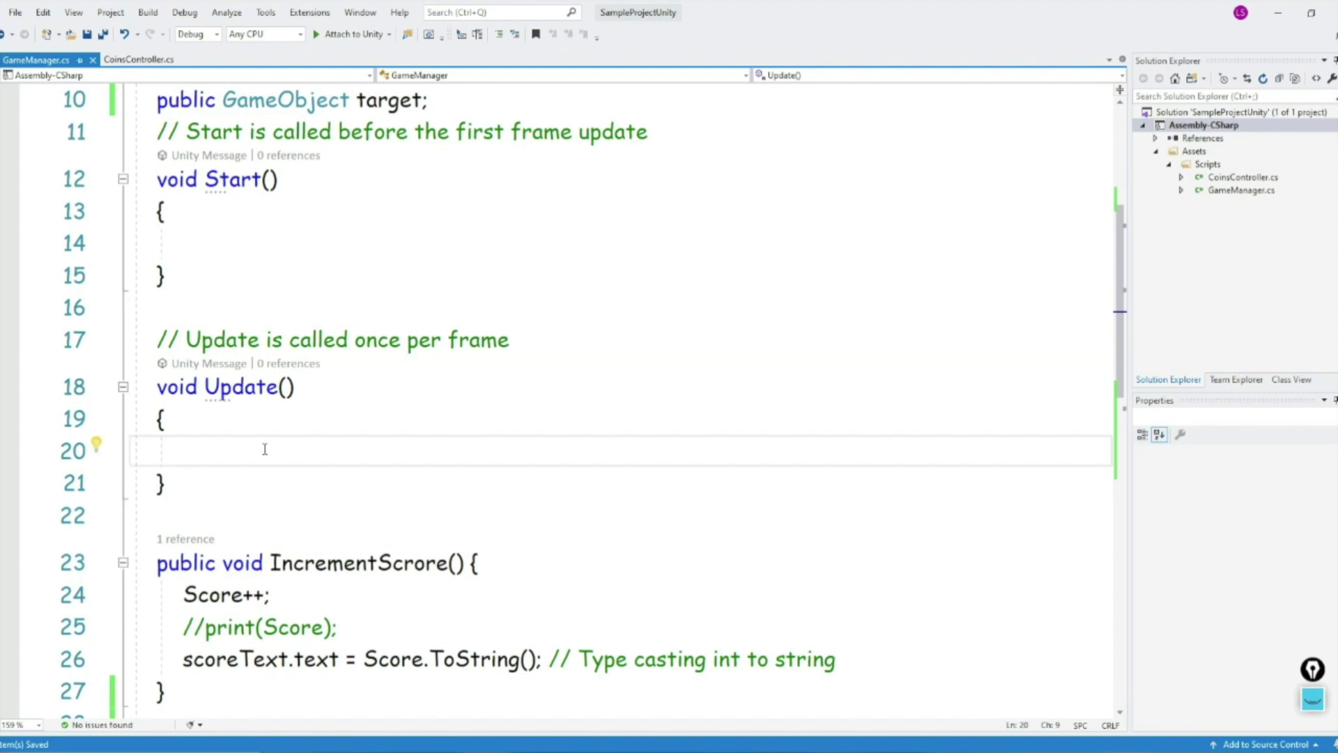
click(264, 179)
click(236, 250)
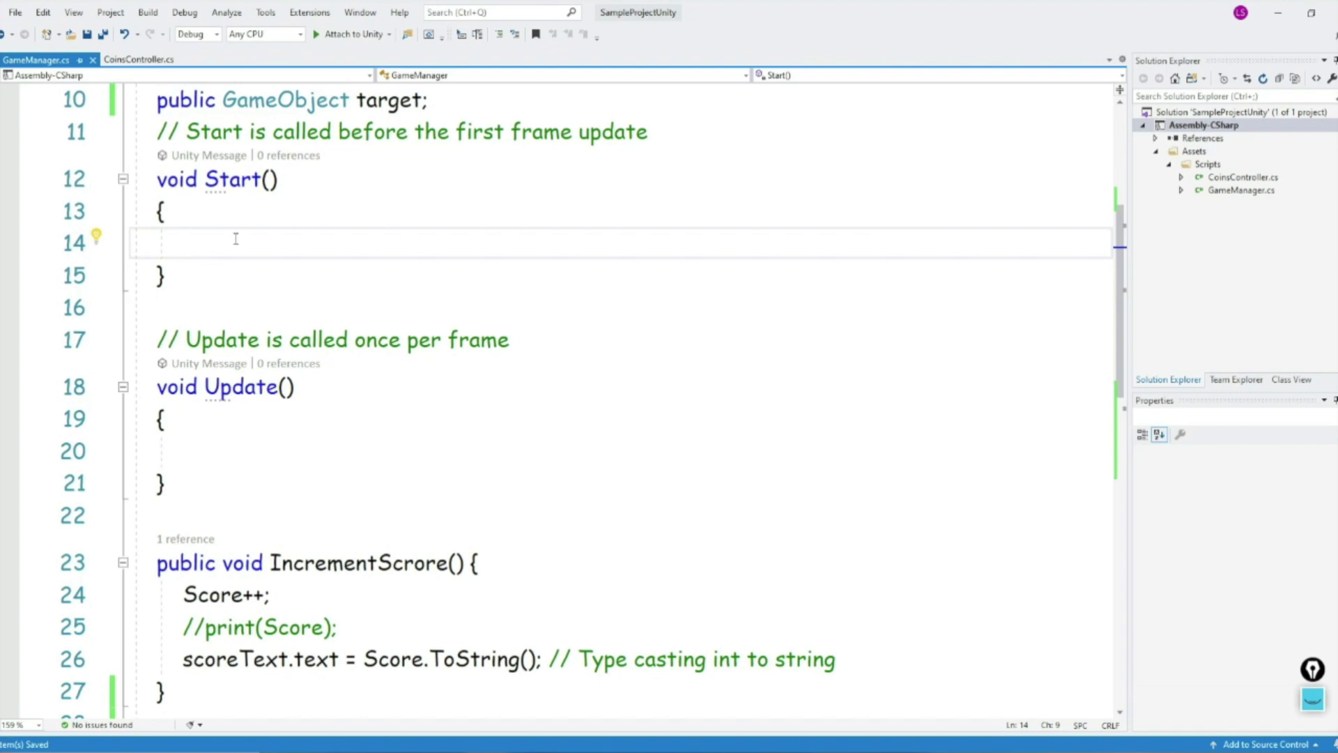
scroll(255, 265, down, 3)
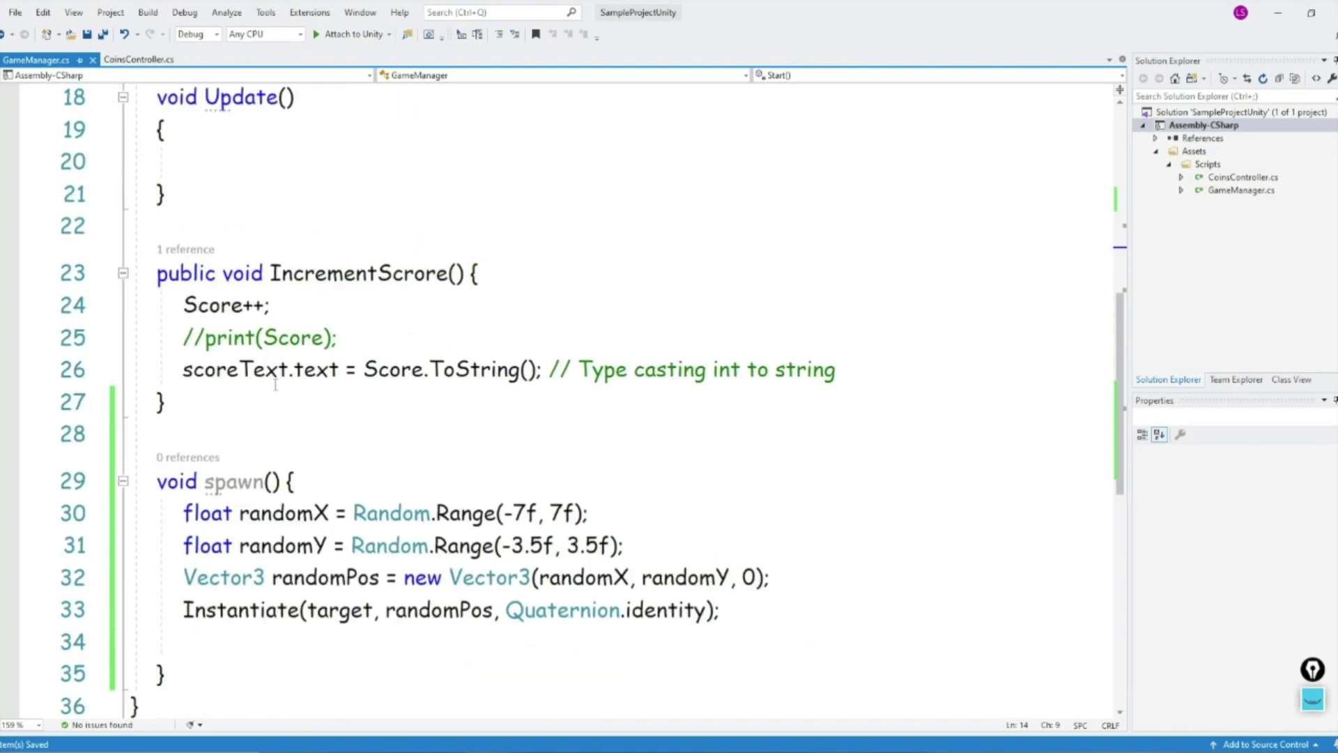
Step: Add a spawn(); call inside Start() by pasting the copied name, then save all files
double_click(240, 479)
key(ctrl+c)
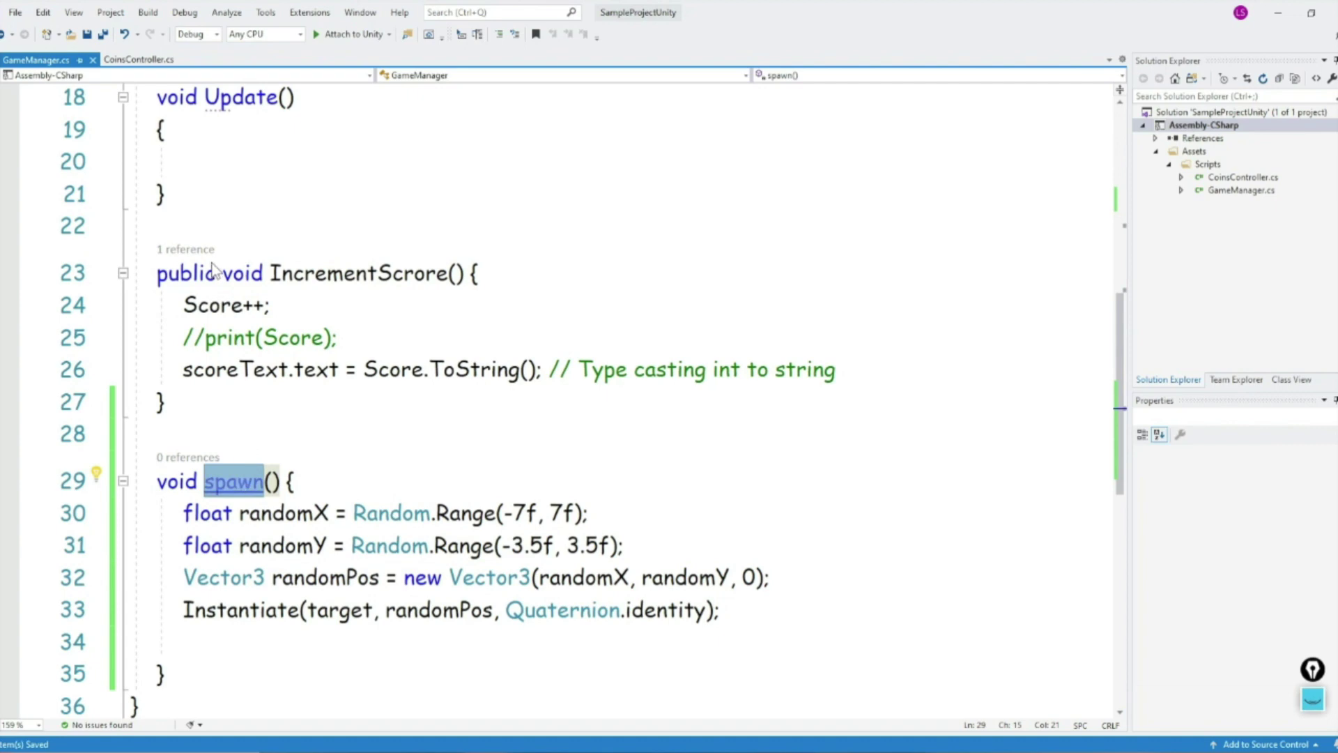
scroll(283, 424, up, 4)
click(311, 435)
click(250, 328)
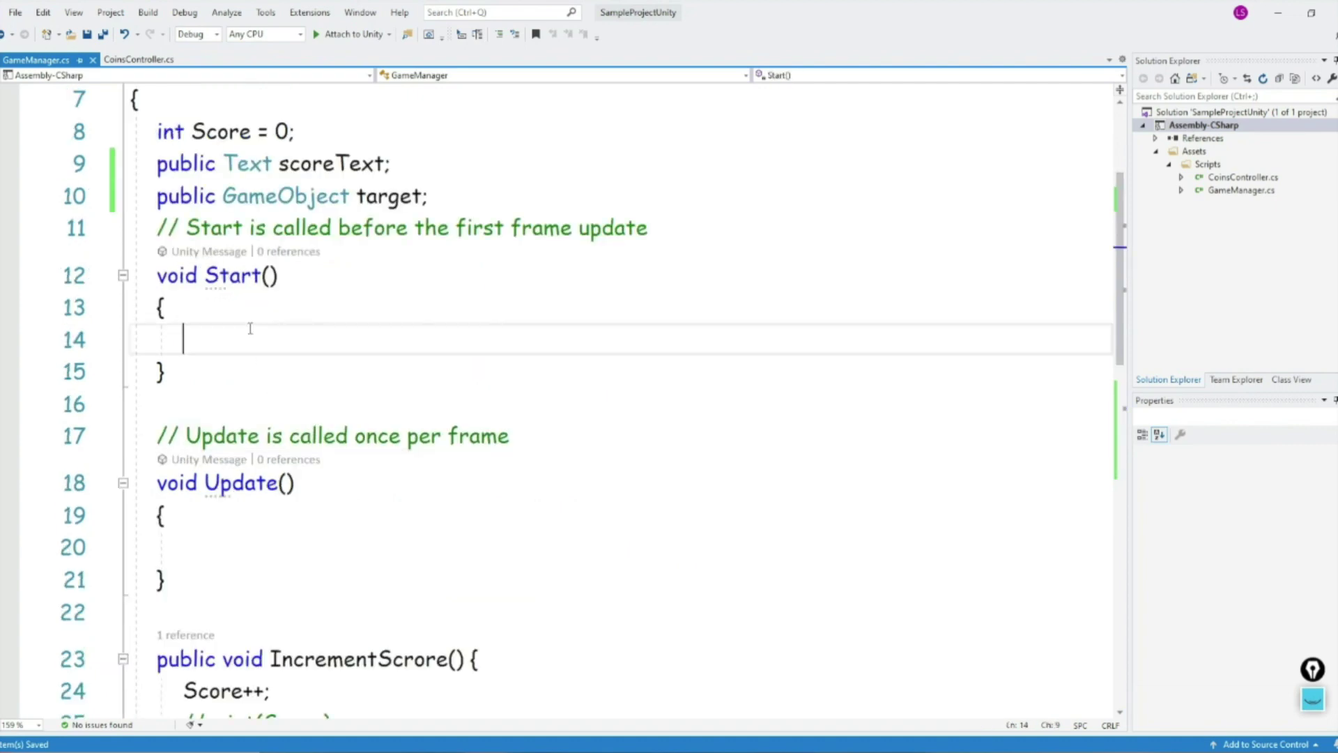
key(ctrl+v)
text(())
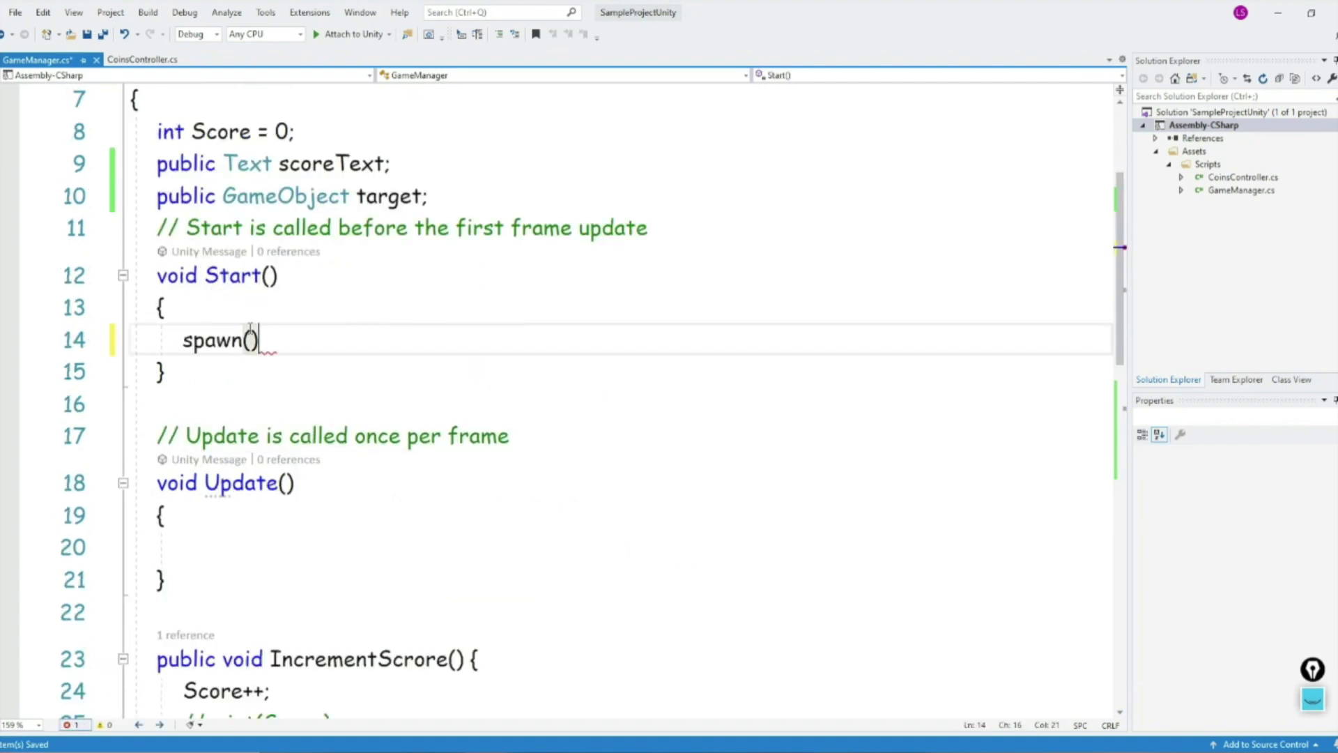
text(;)
key(ctrl+s)
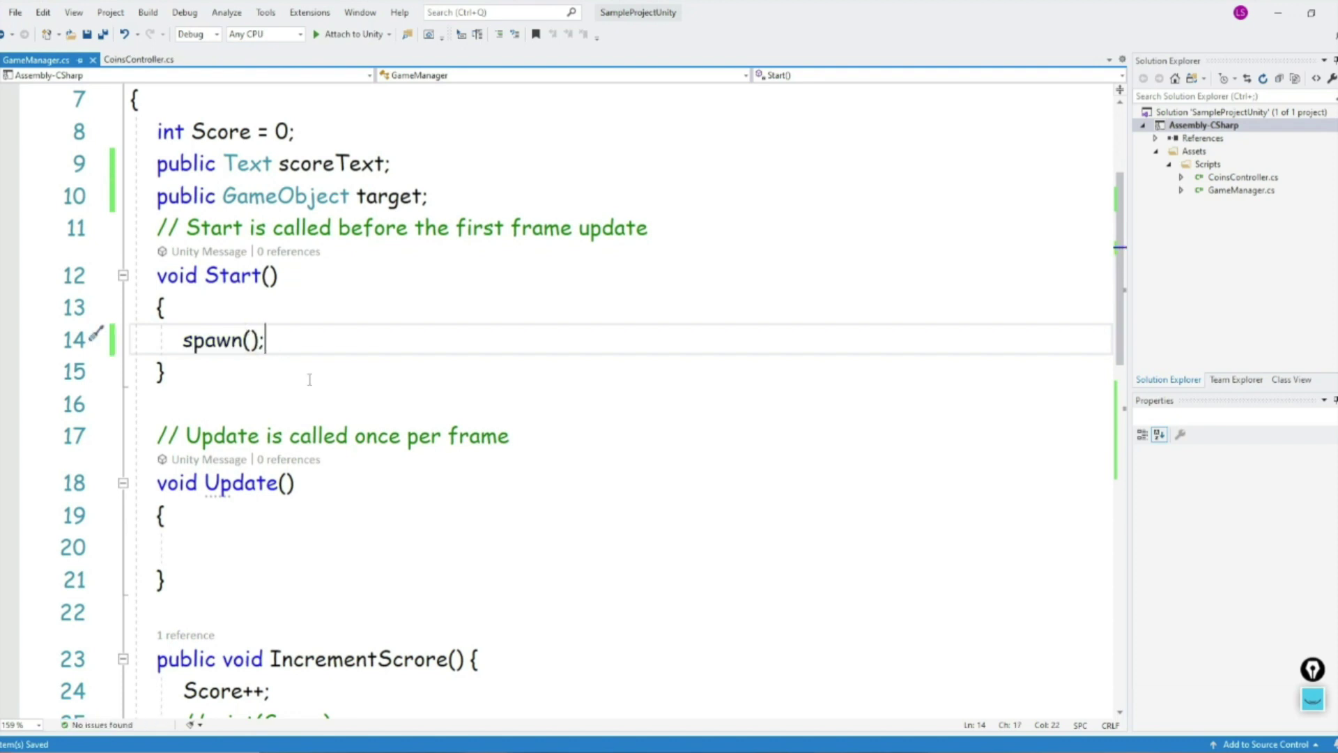
click(336, 361)
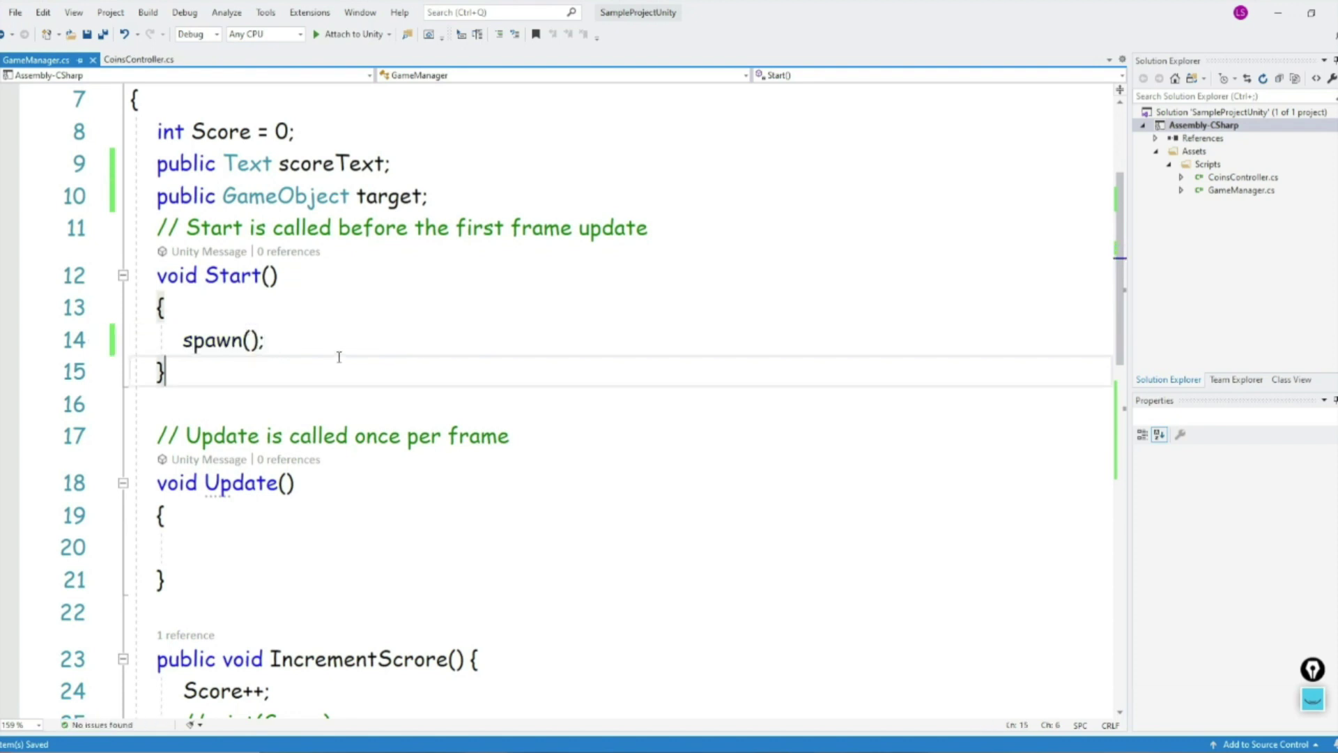
click(103, 34)
key(alt+Tab)
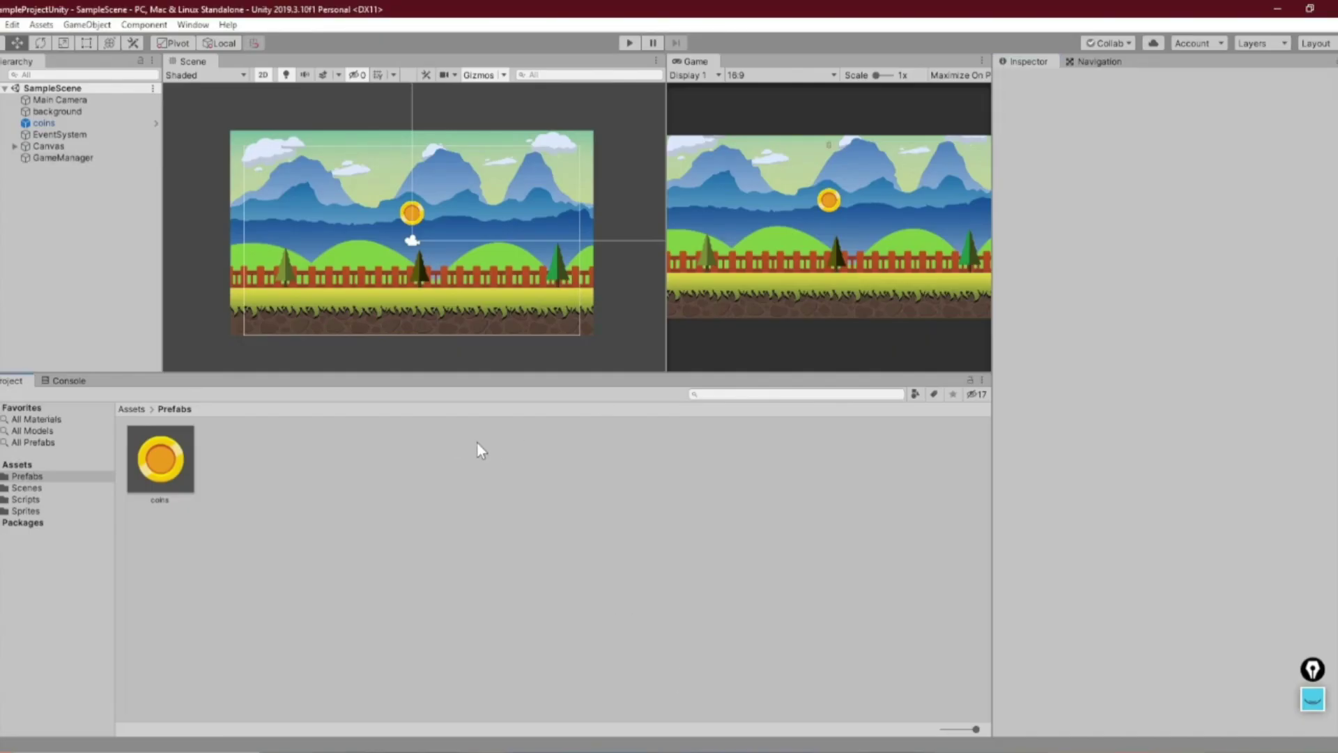
Step: Deactivate the coins object in the Inspector and save the scene from the File menu
click(50, 125)
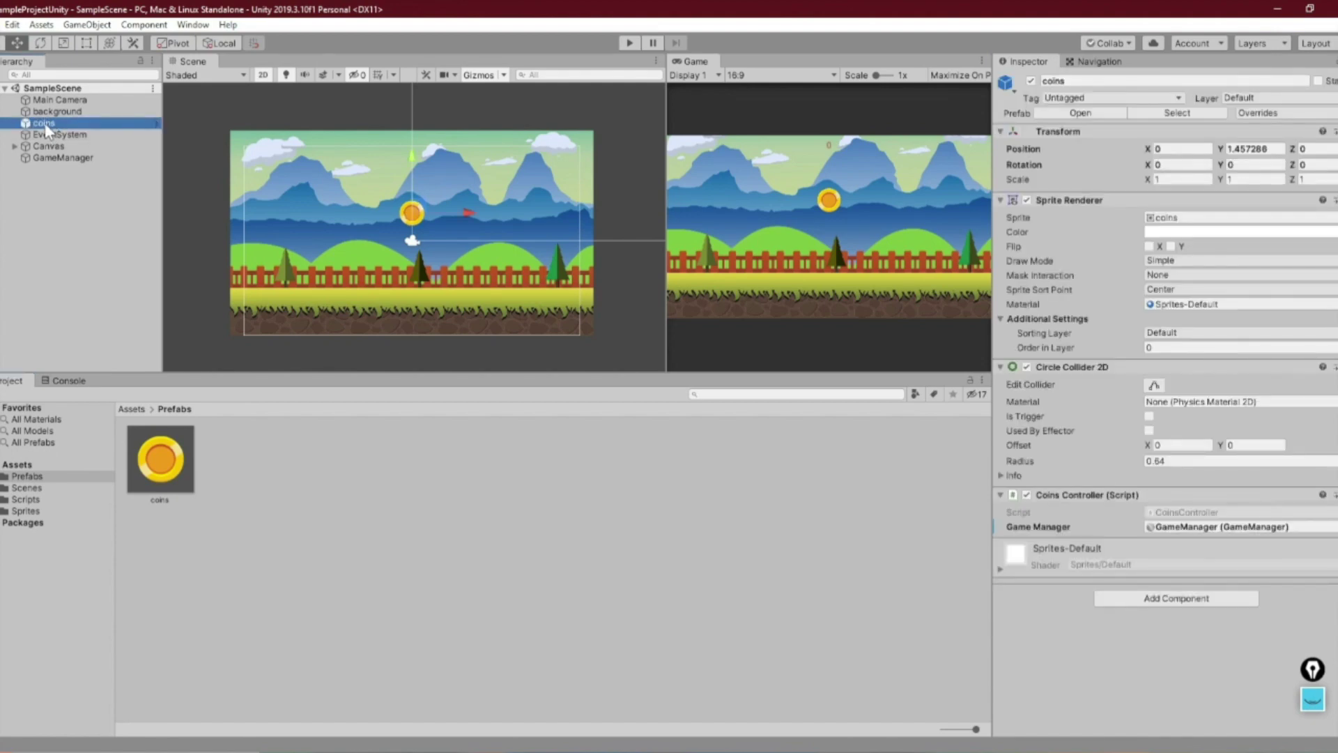
click(1031, 81)
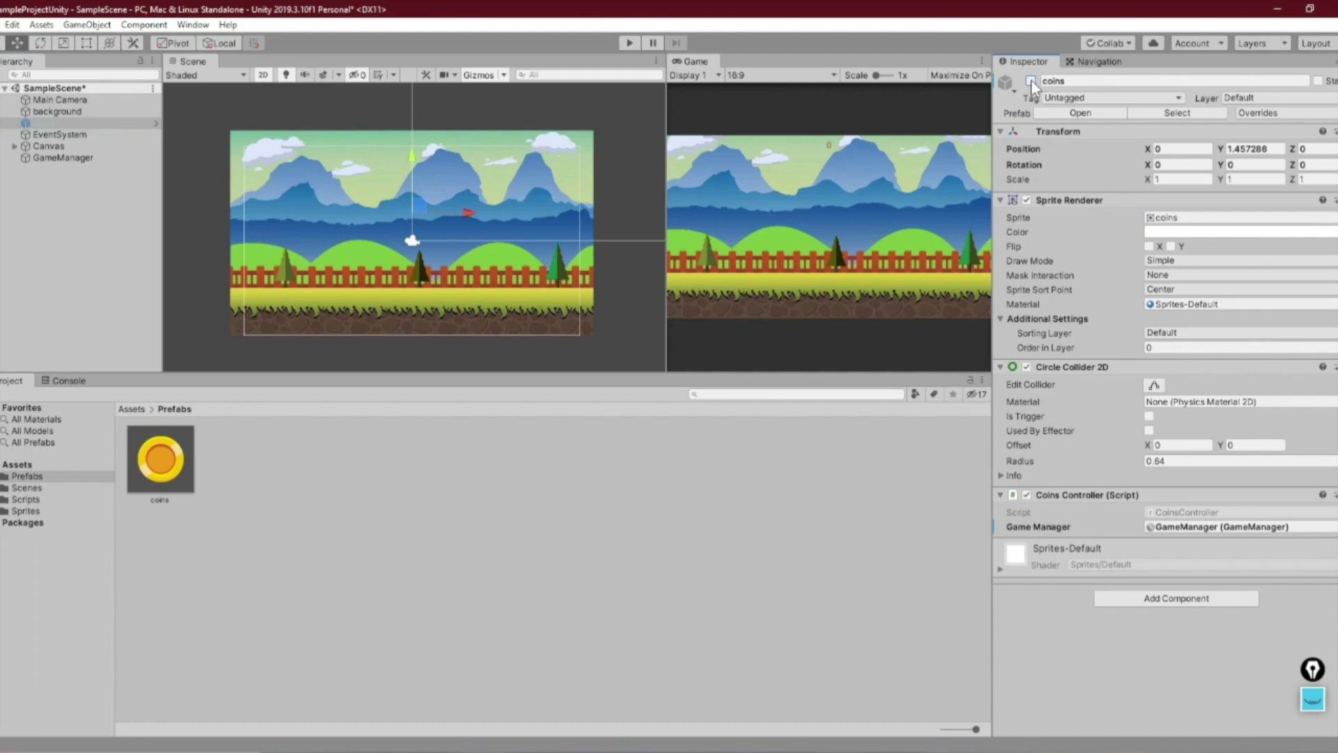
click(2, 24)
click(14, 82)
Step: Play the game, click the coin to raise the score to 1, then stop
click(631, 43)
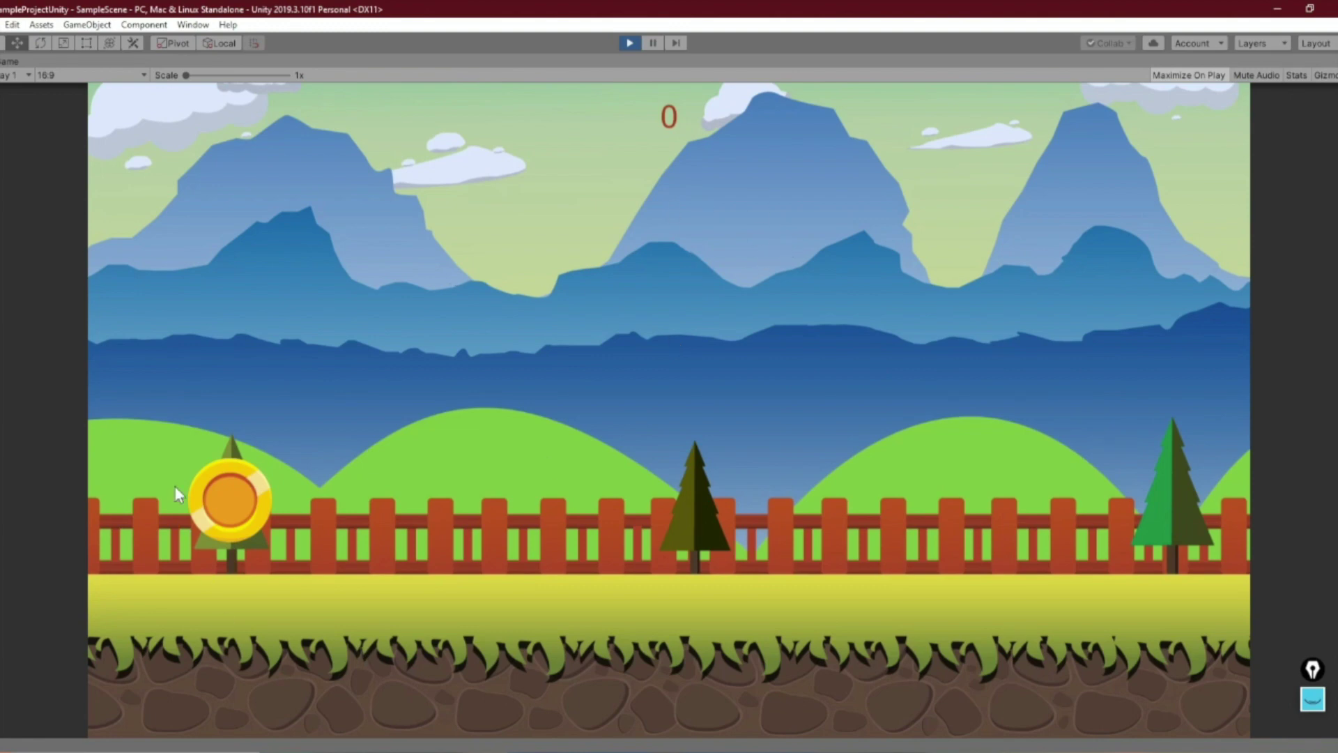
click(232, 508)
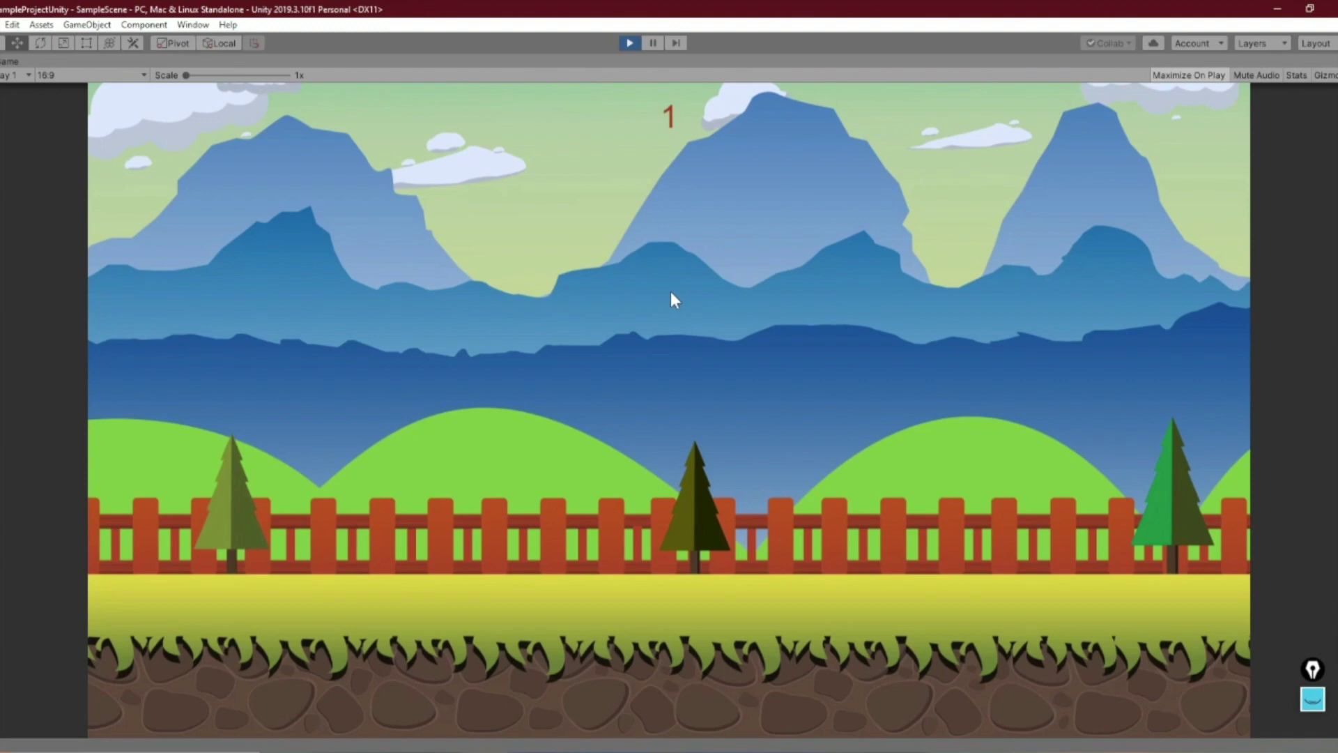
click(627, 44)
Step: Stop play mode and delete the spawn(); call from Start() in Visual Studio
key(ctrl+p)
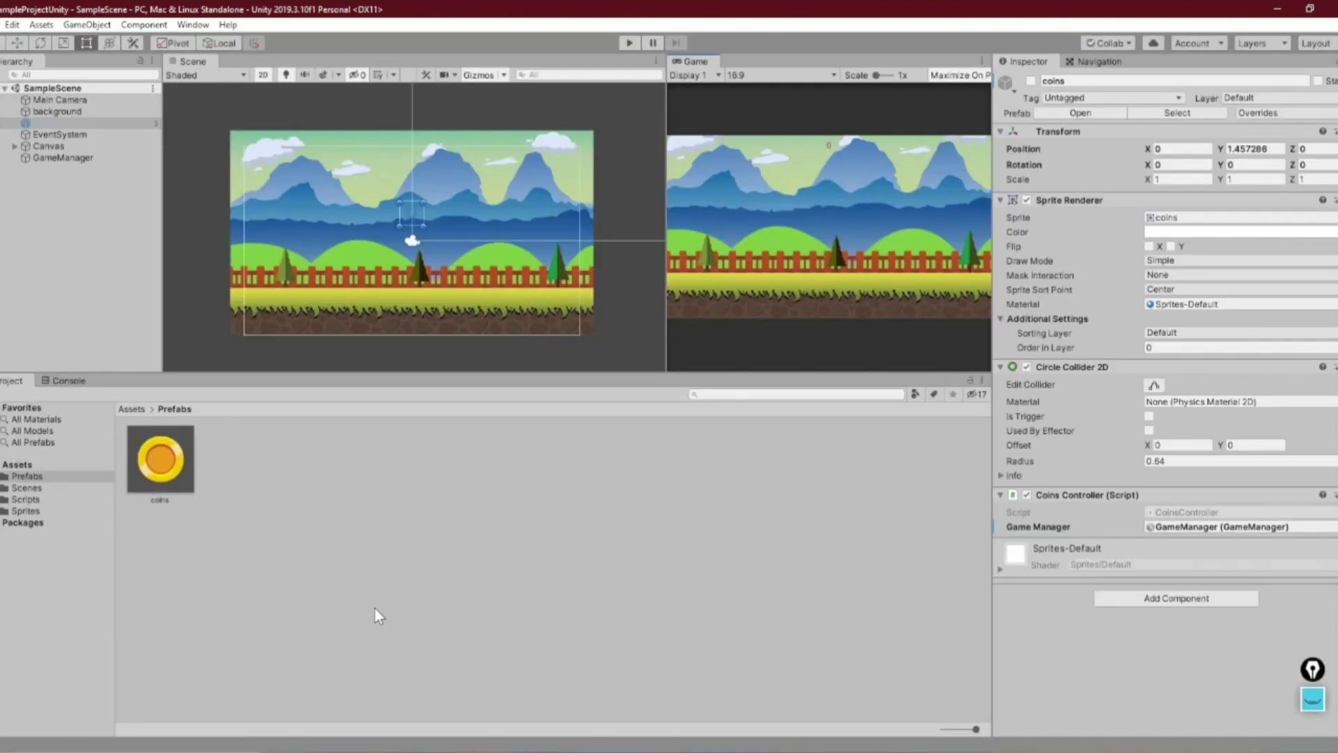
click(757, 743)
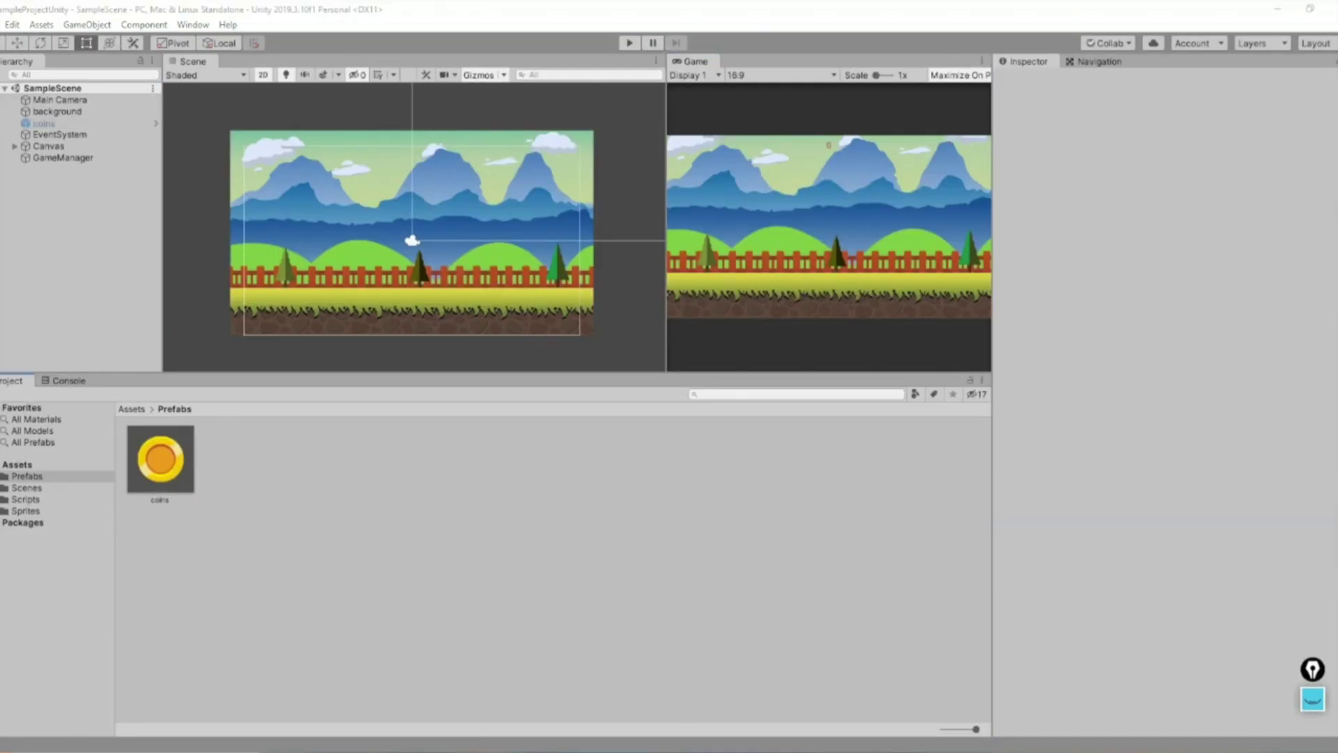
click(175, 339)
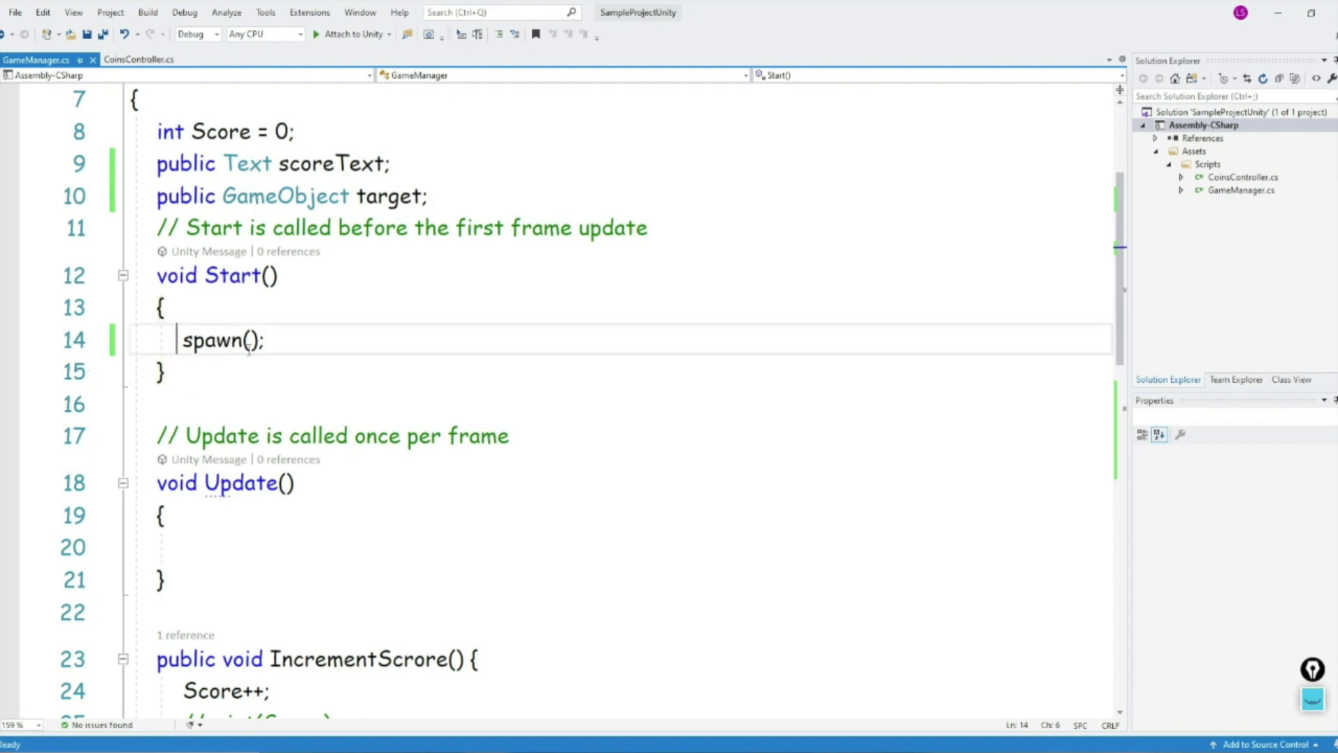
drag(282, 342, 183, 340)
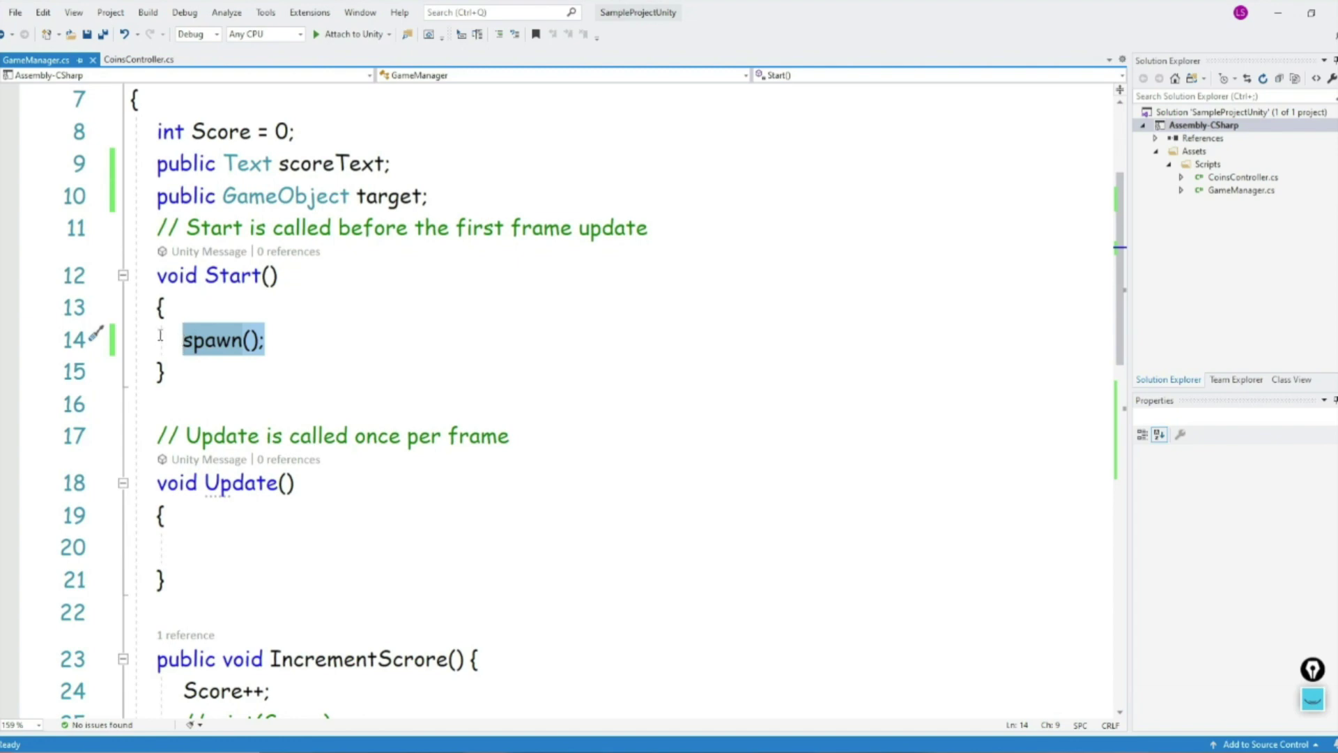
scroll(182, 340, down, 4)
drag(182, 513, 708, 609)
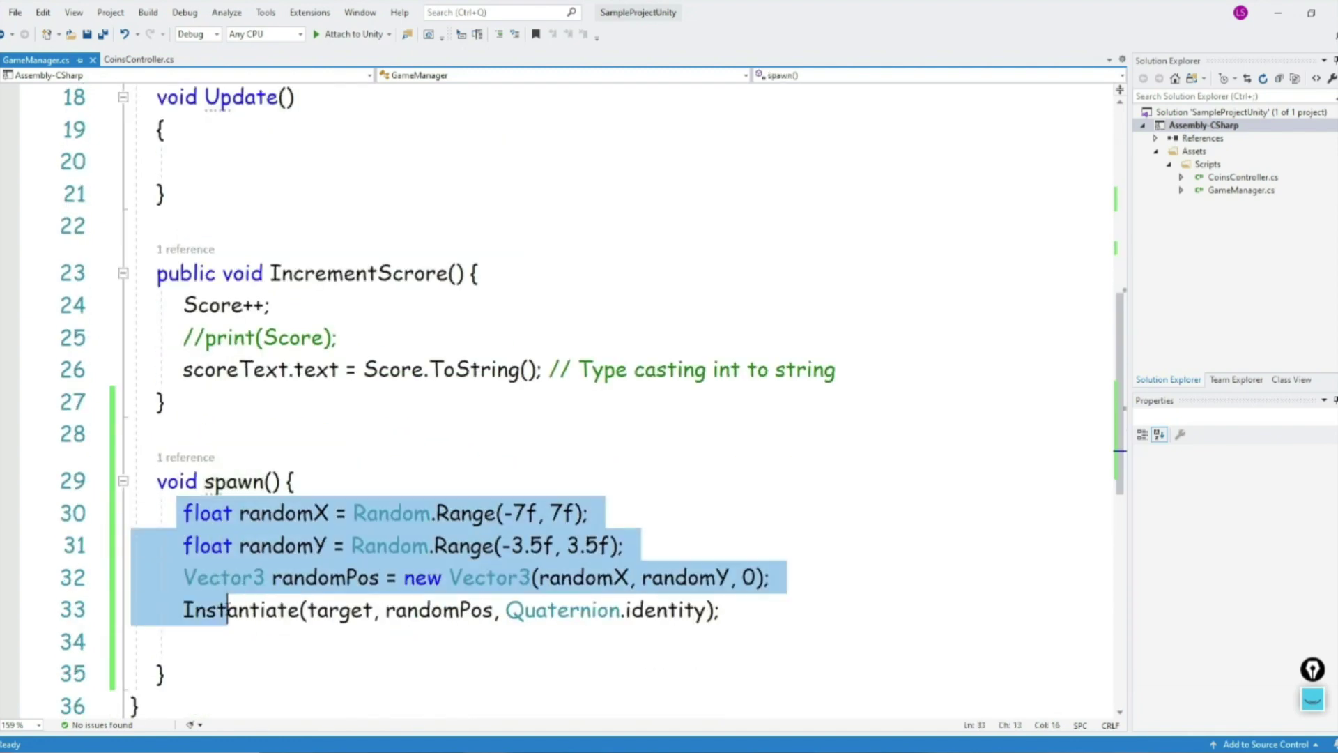
scroll(361, 495, up, 3)
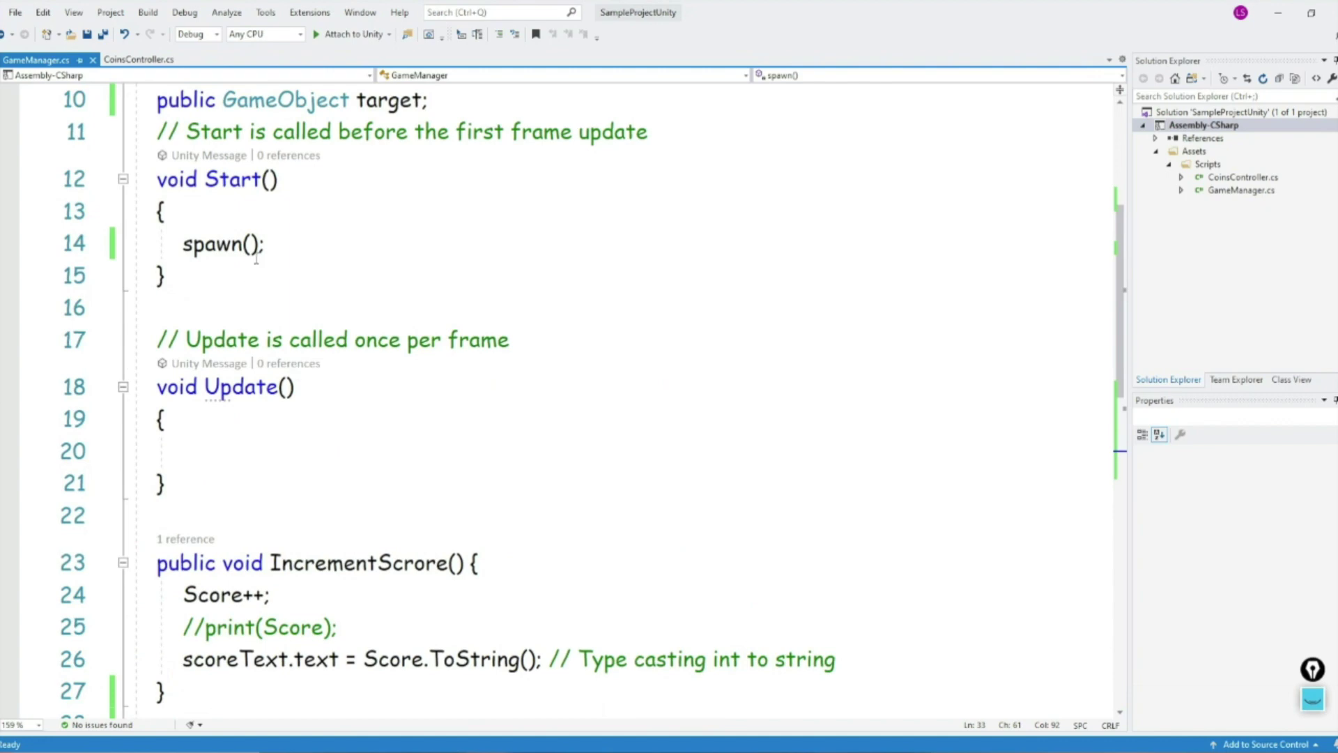
click(295, 237)
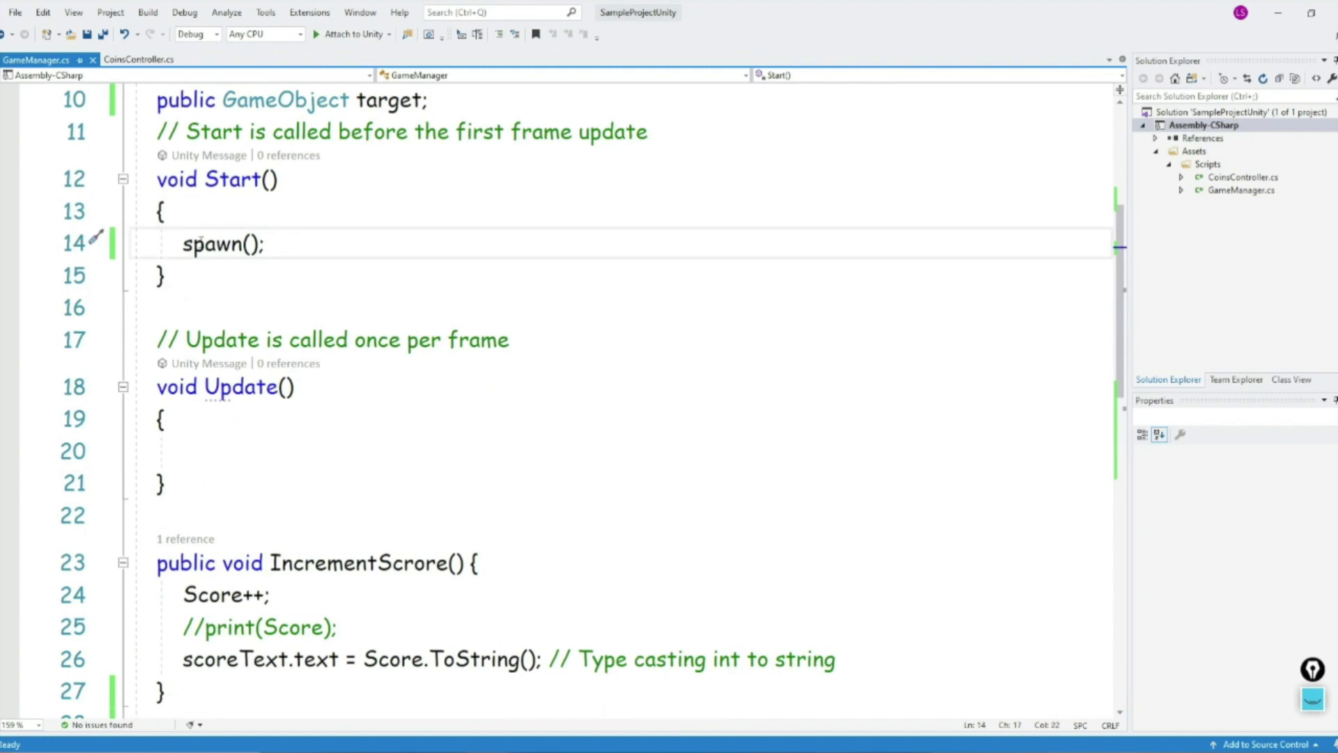
drag(182, 246, 296, 251)
key(BackSpace)
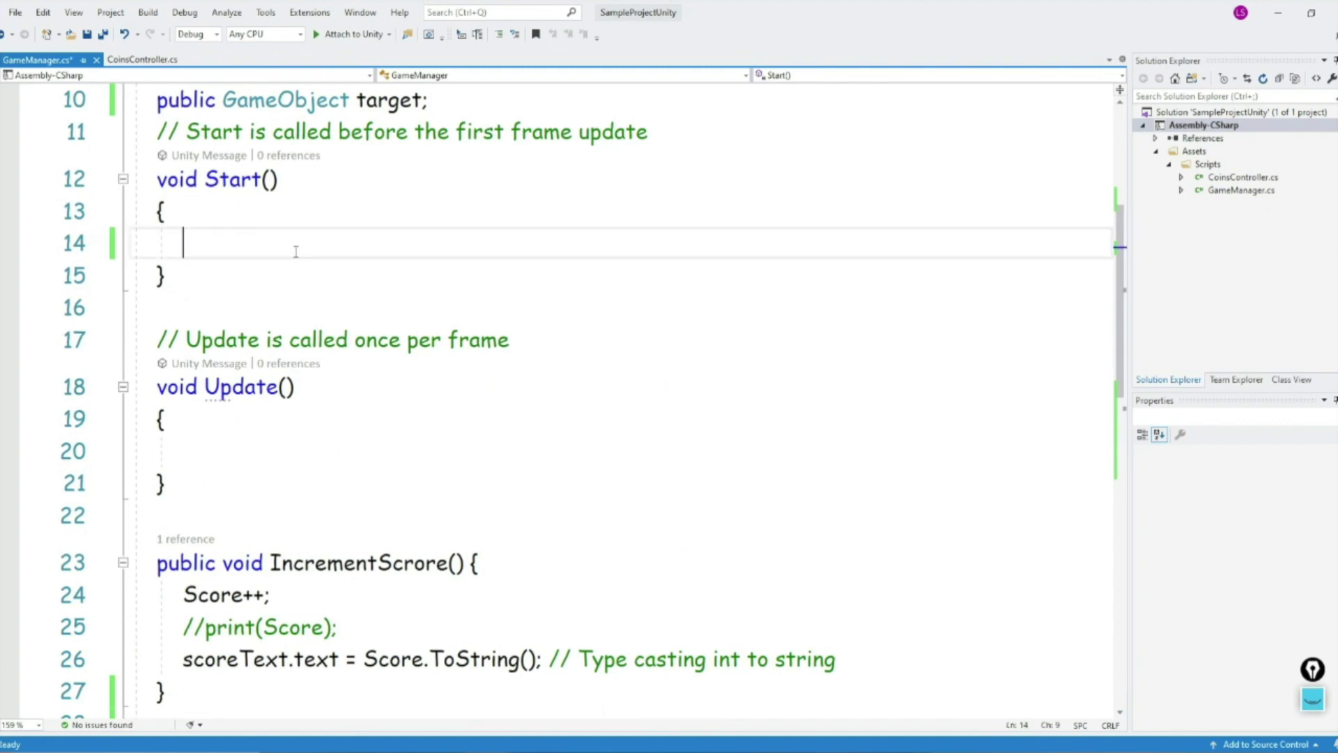
Step: Write InvokeRepeating("spawn", 1f, 1f); in its place and save GameManager.cs
text(Inv)
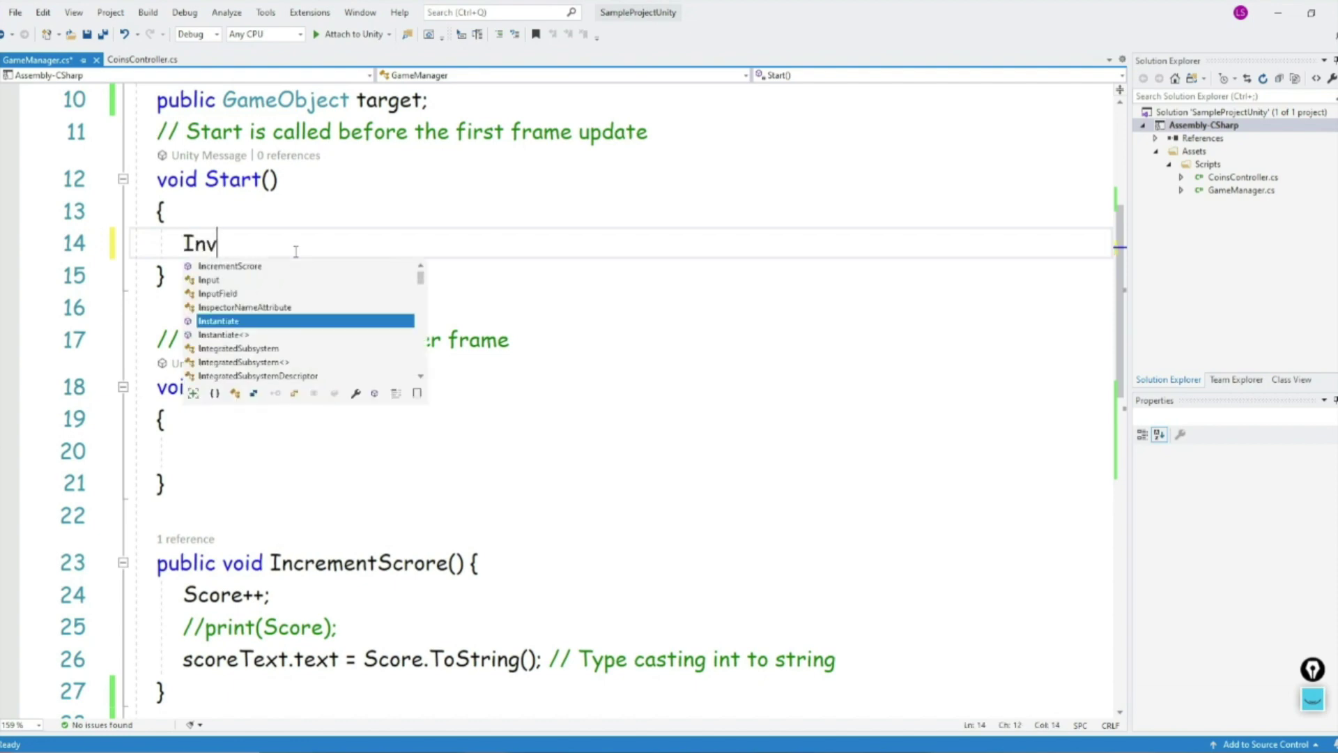
text(ok)
key(Down)
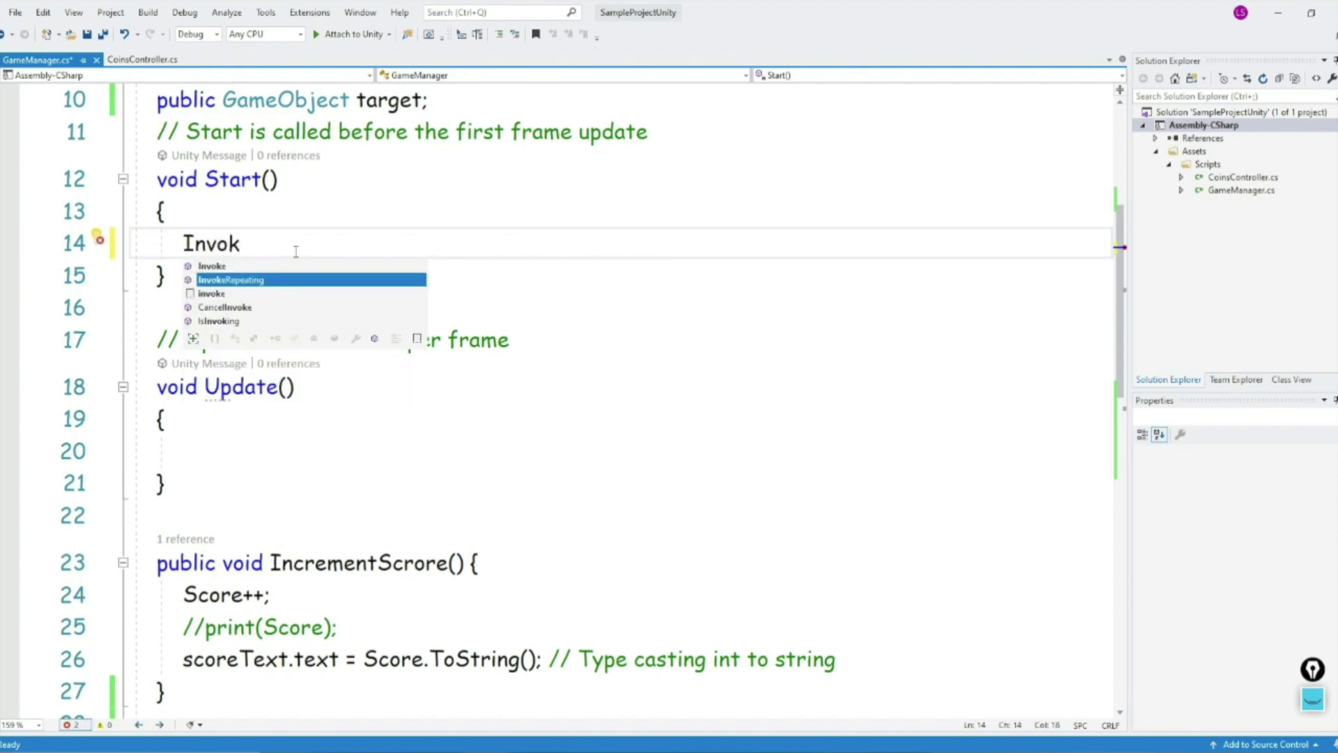
key(Tab)
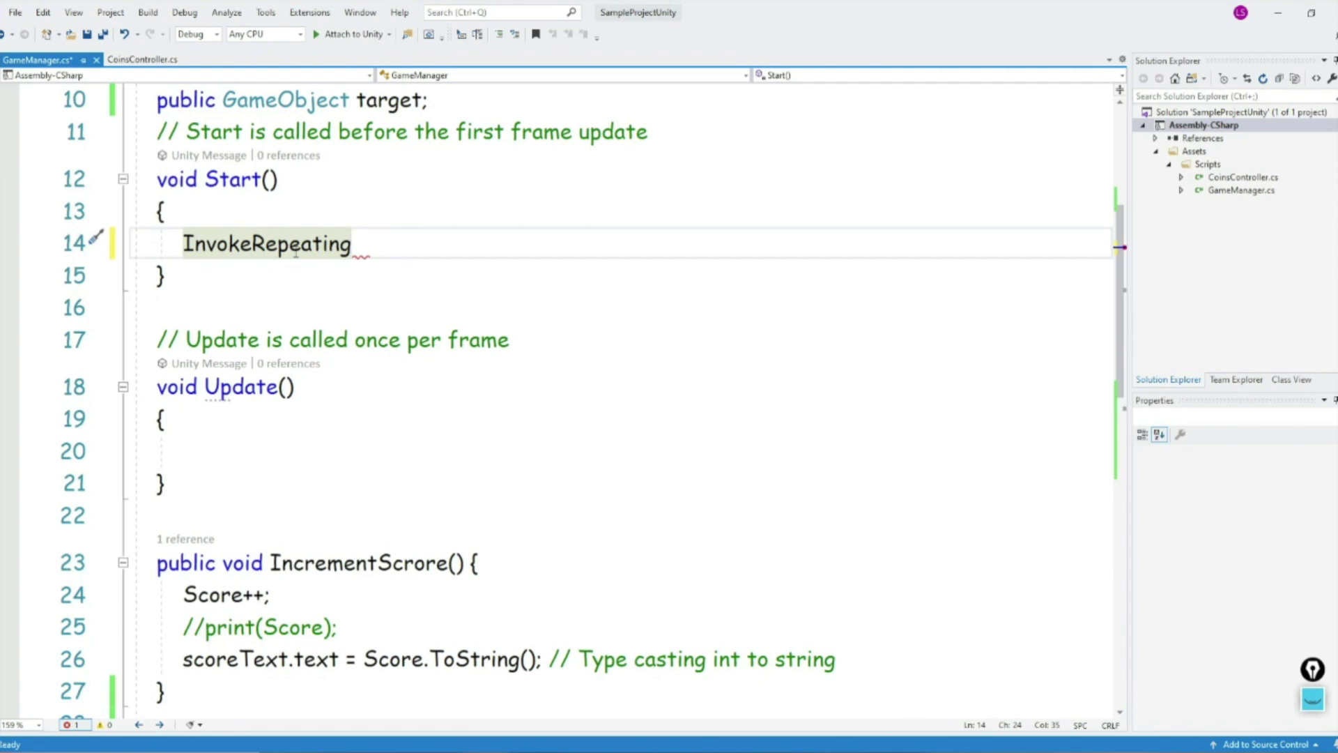
text(()
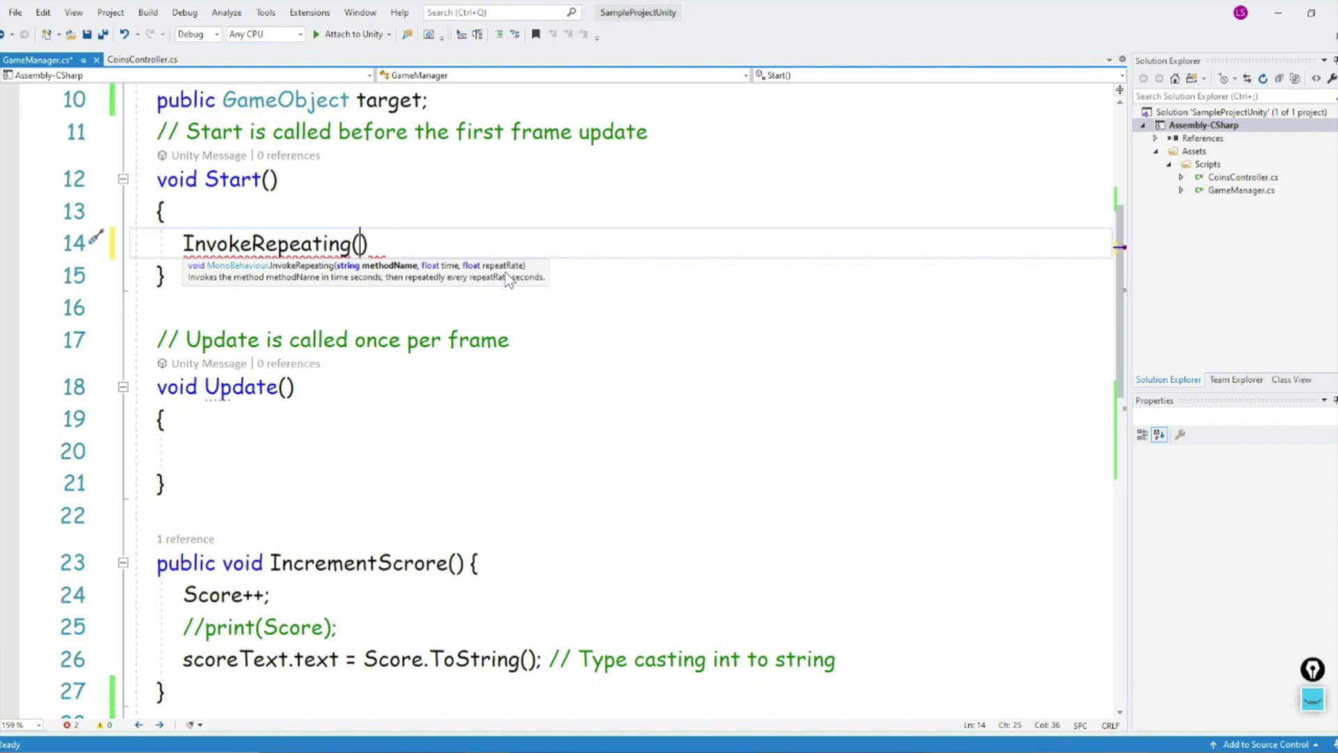
text("")
key(Left)
text(spawn)
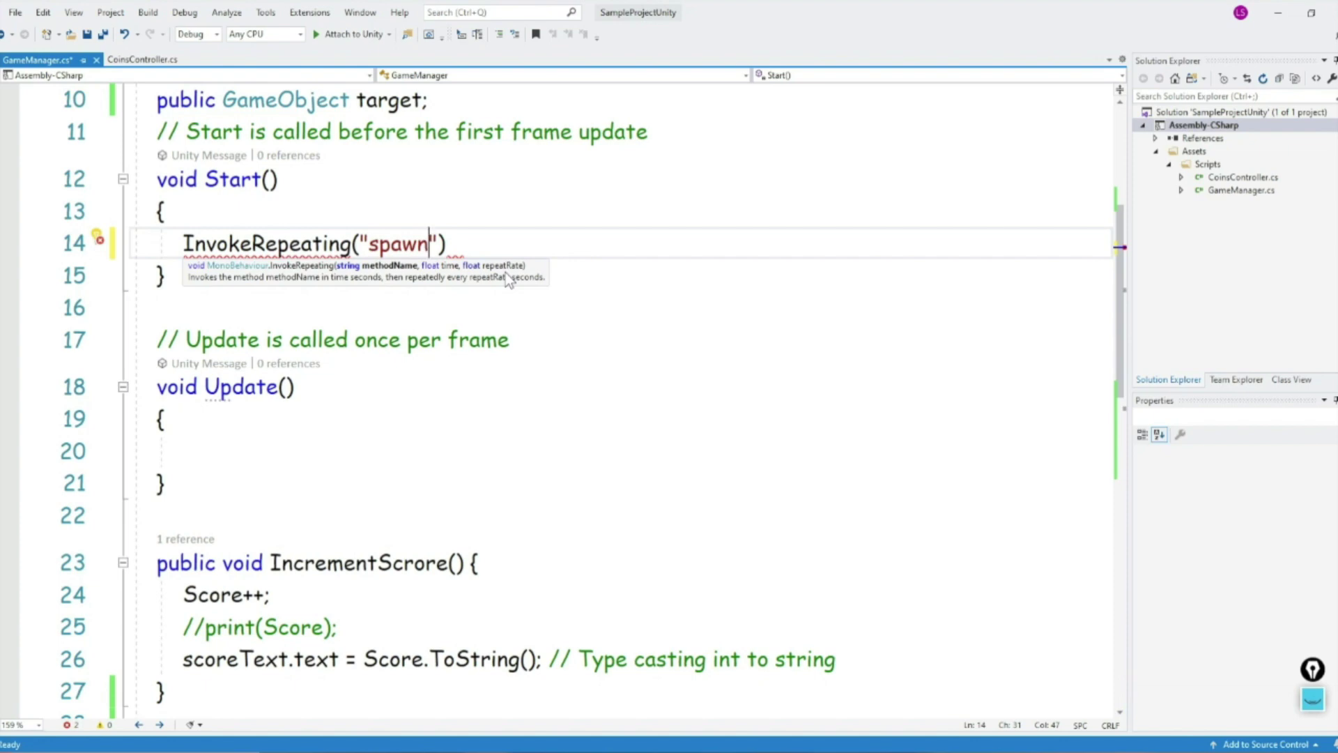
text(())
key(BackSpace)
key(BackSpace)
key(Right)
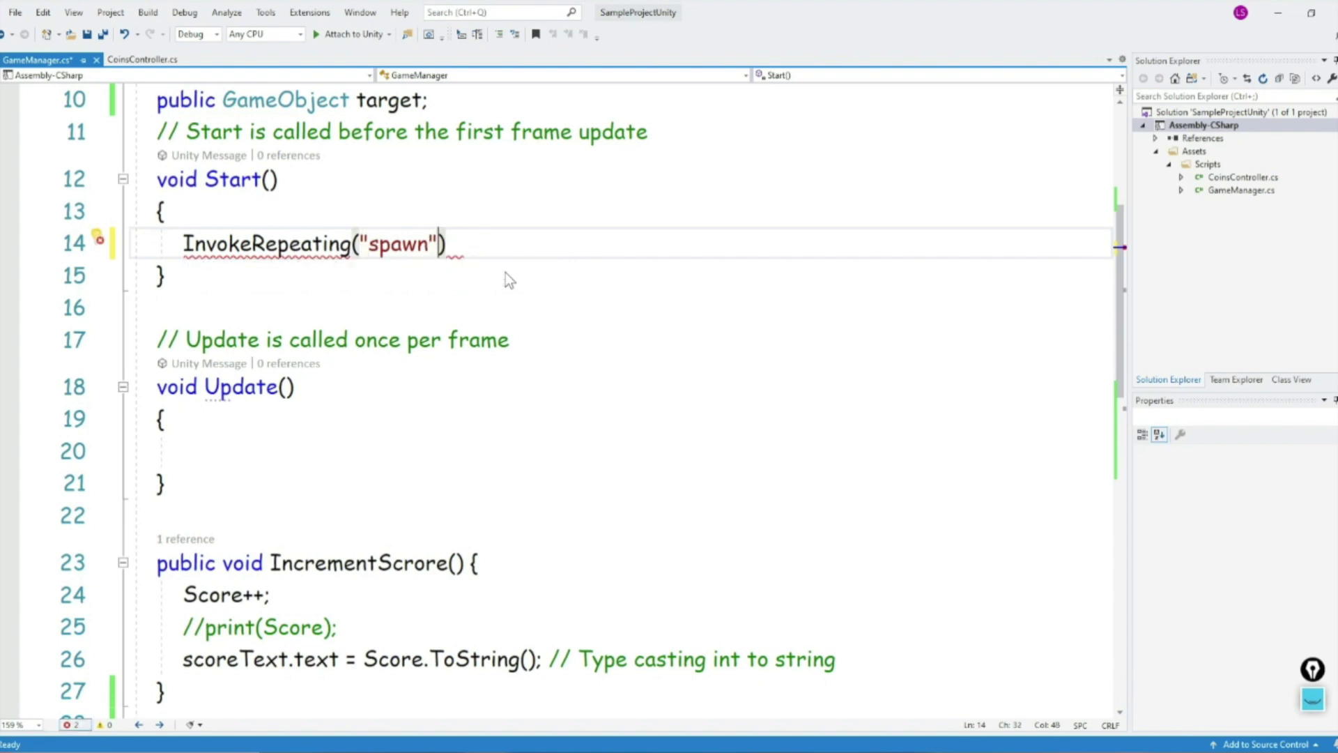
text(,1f,1f)
key(Right)
text(;)
key(ctrl+s)
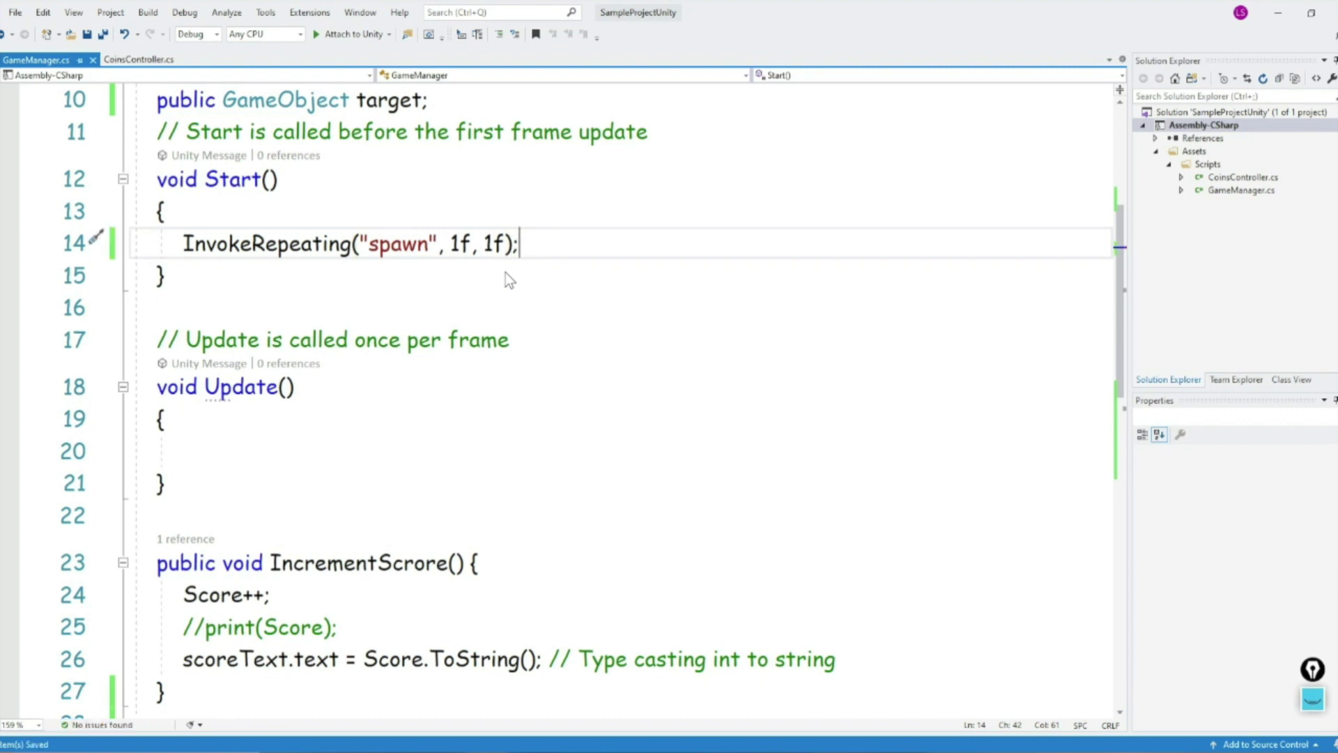
Step: Review the InvokeRepeating call in Start that runs spawn with 1f delay and 1f repeat rate
drag(183, 243, 553, 251)
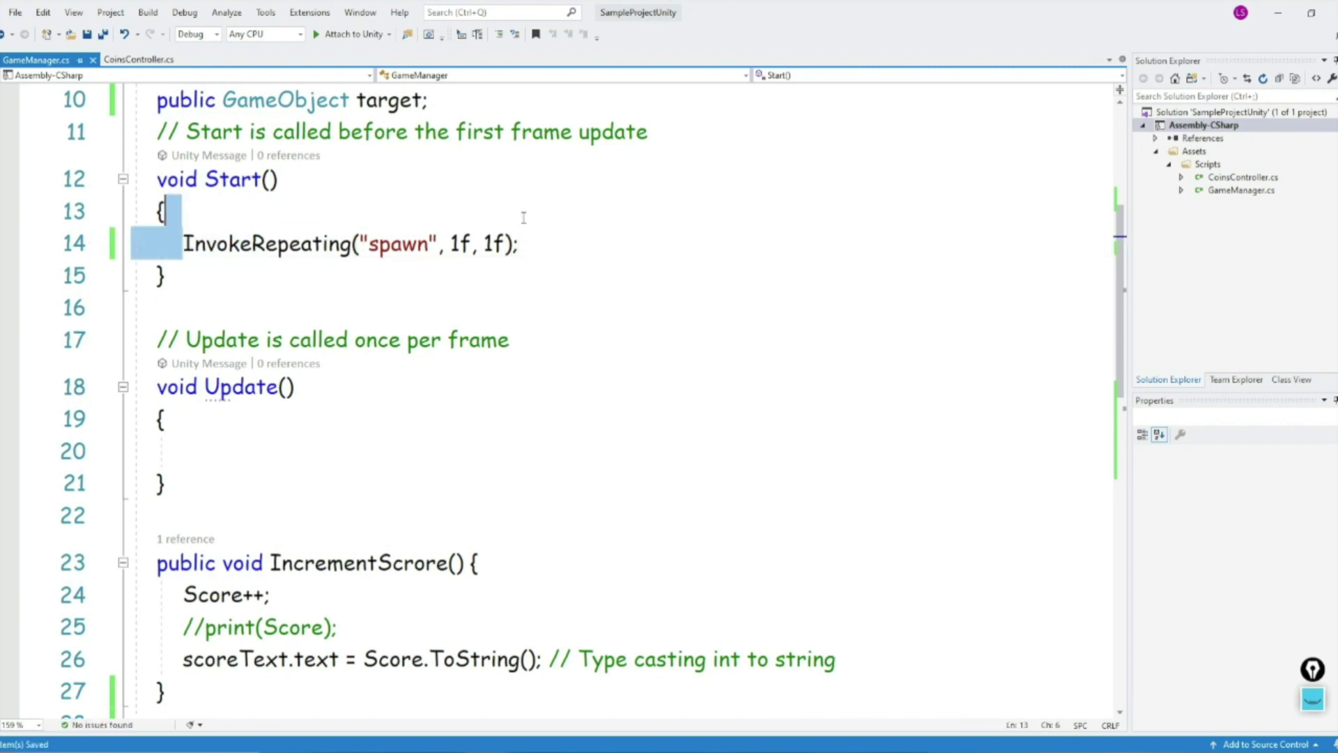
click(460, 243)
double_click(460, 243)
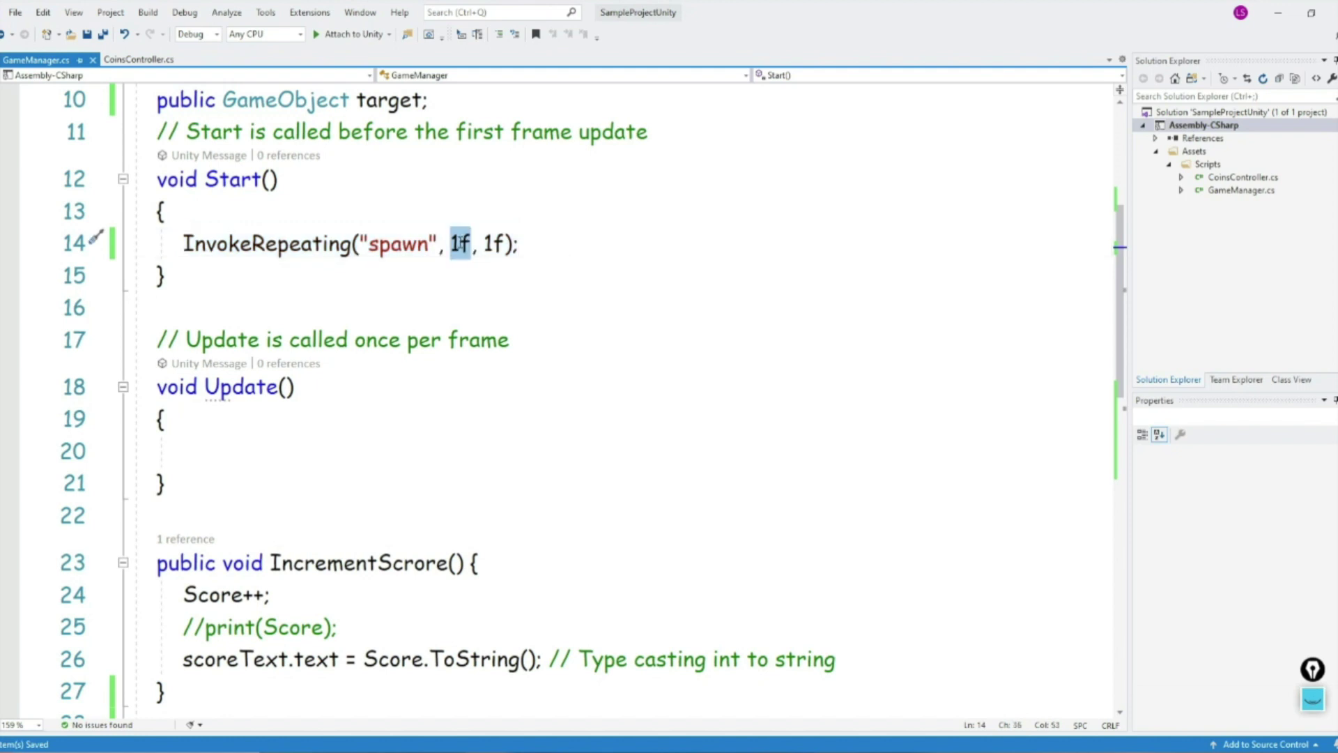
double_click(492, 243)
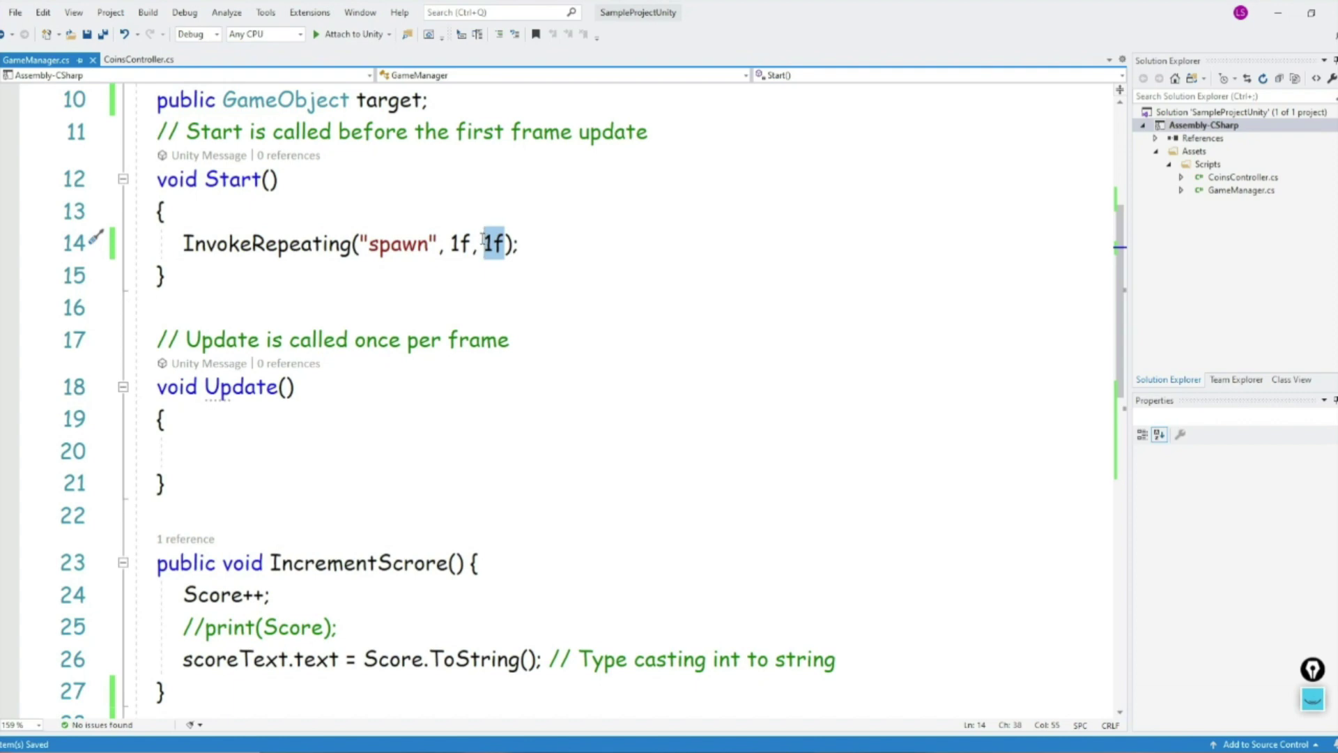
double_click(390, 243)
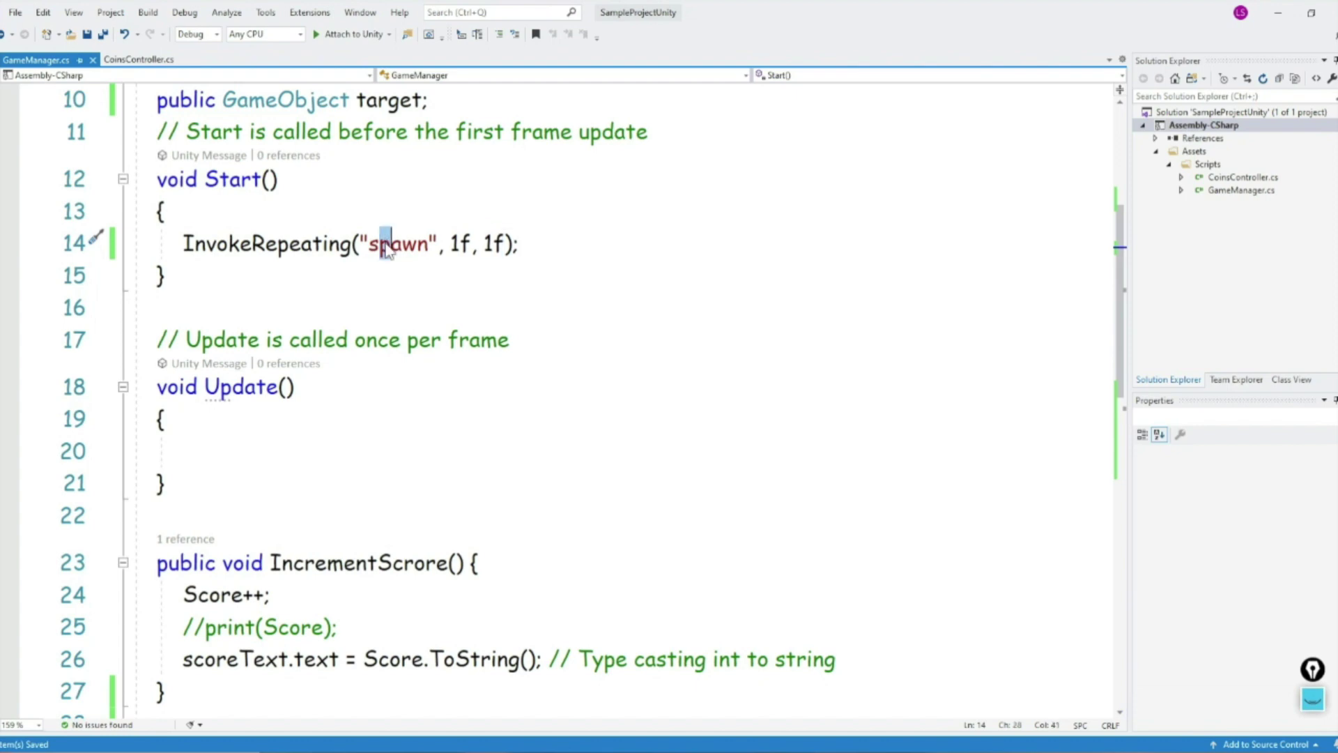
Step: Review the random X/Y position and Instantiate lines in spawn(), then return to Unity
scroll(448, 307, down, 2)
scroll(415, 356, down, 3)
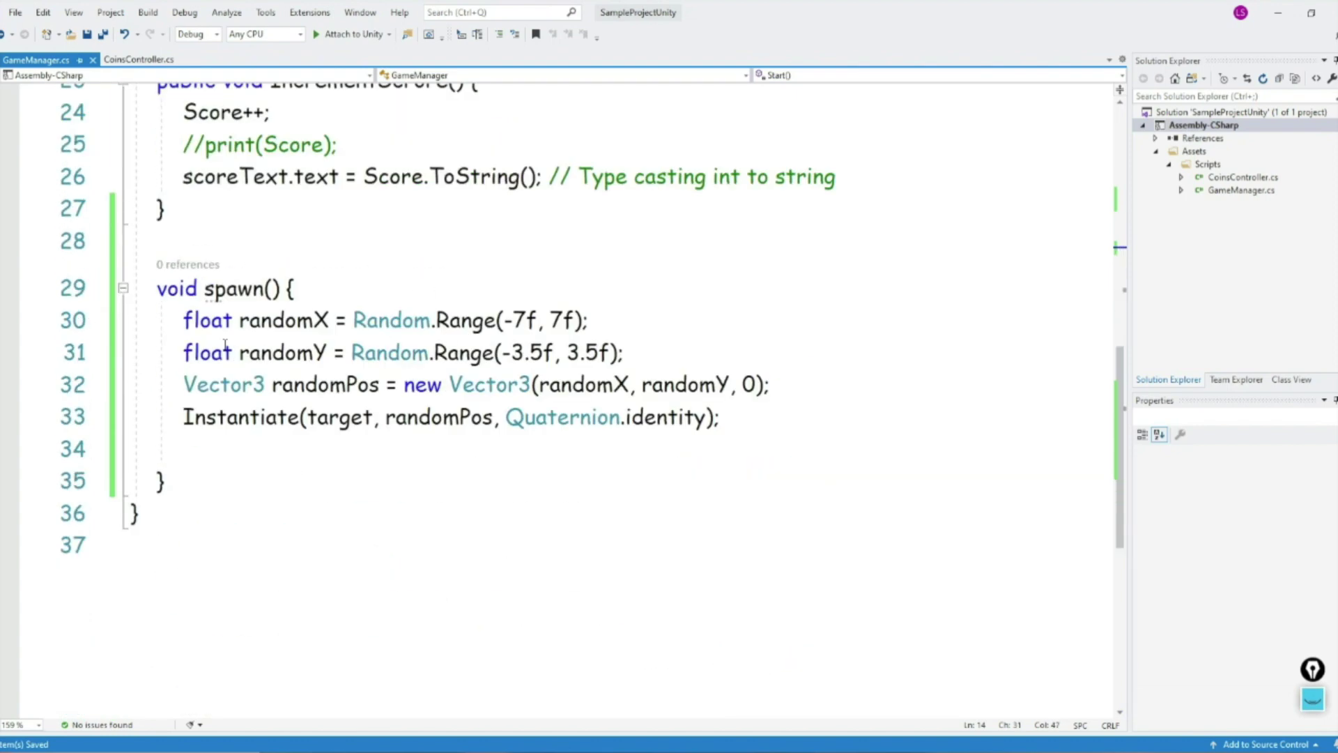
drag(180, 320, 626, 354)
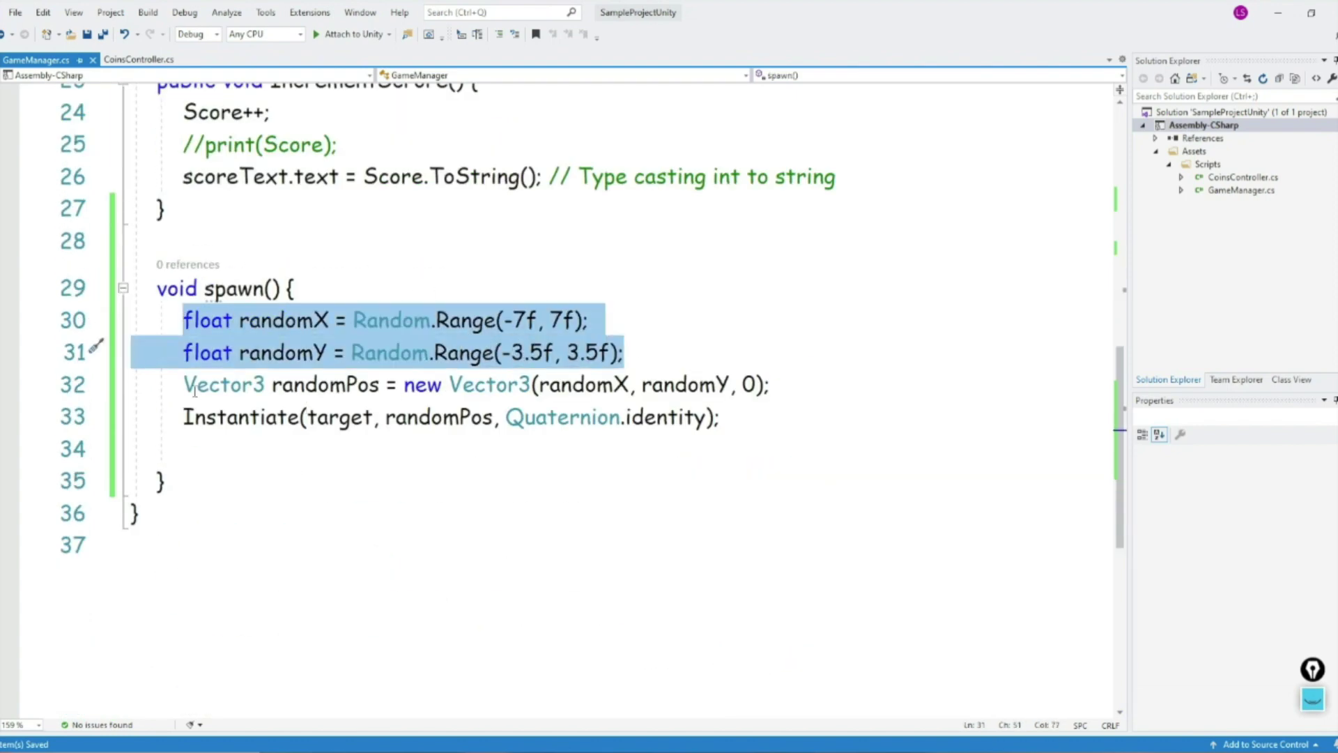
drag(180, 416, 737, 410)
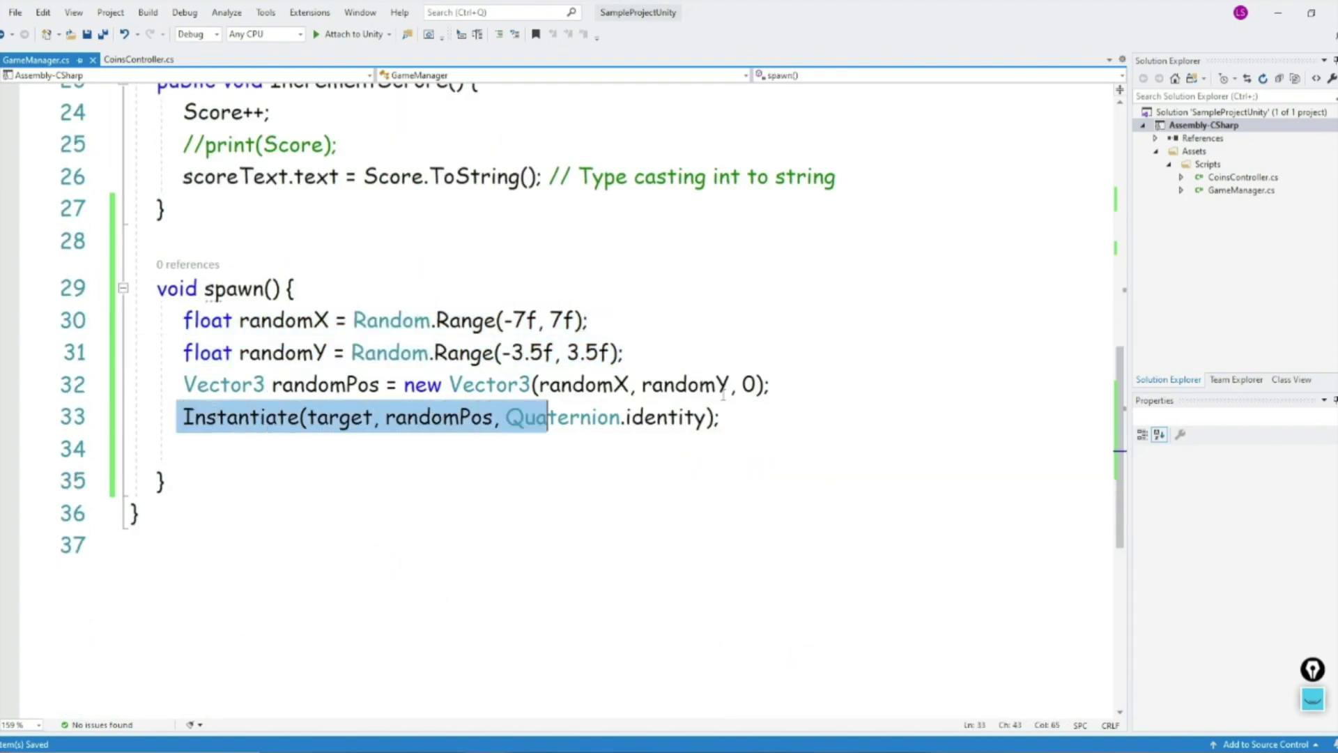
click(739, 417)
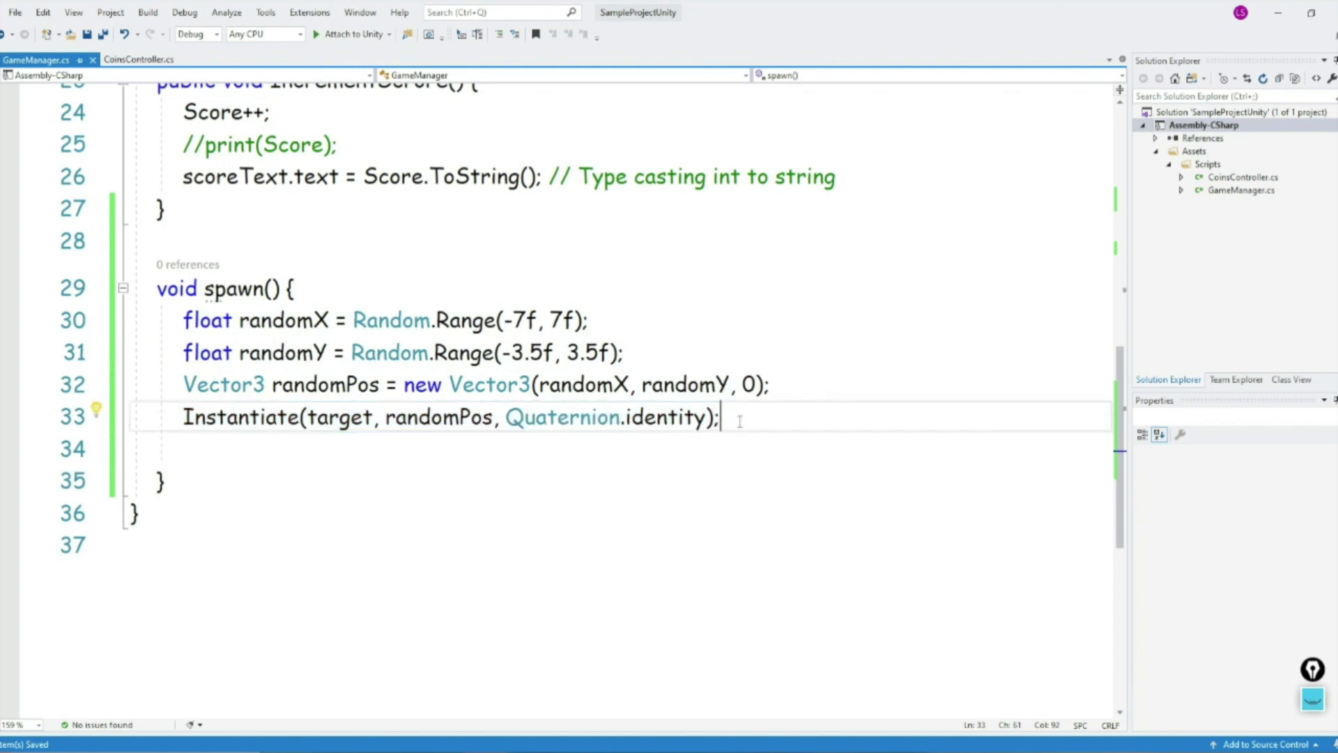
key(Down)
key(alt+Tab)
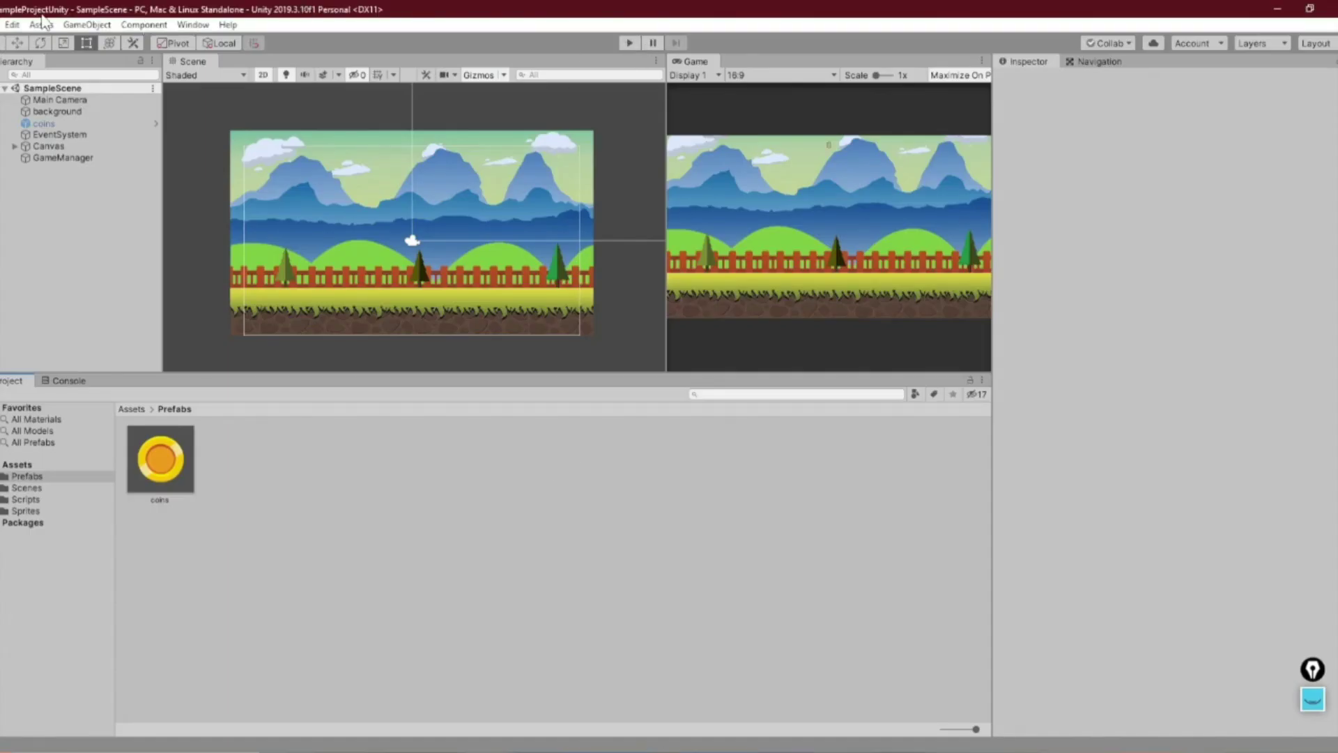
Step: Save the scene through the File menu and start Play mode
click(3, 25)
click(24, 83)
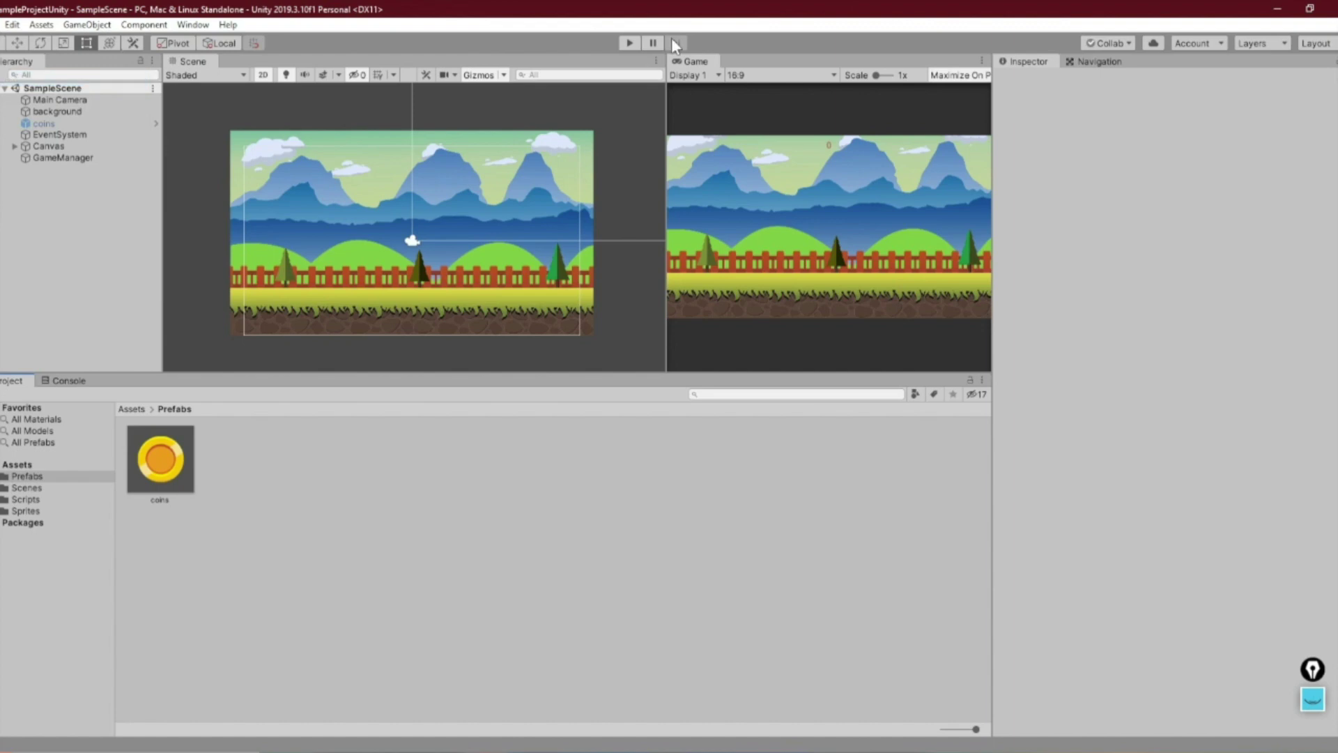
click(630, 43)
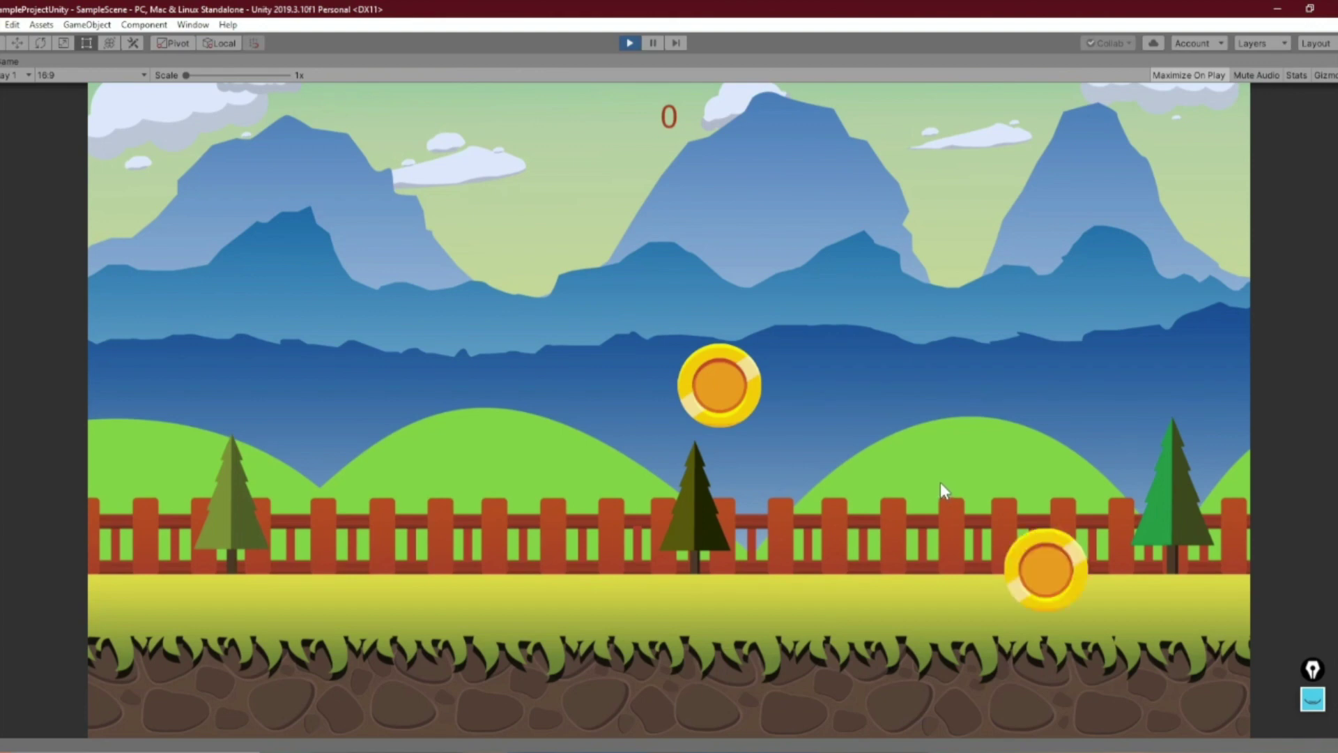
Step: Click twenty randomly spawning coins to raise the score to 20, then stop Play mode
click(717, 384)
click(1062, 541)
click(1043, 570)
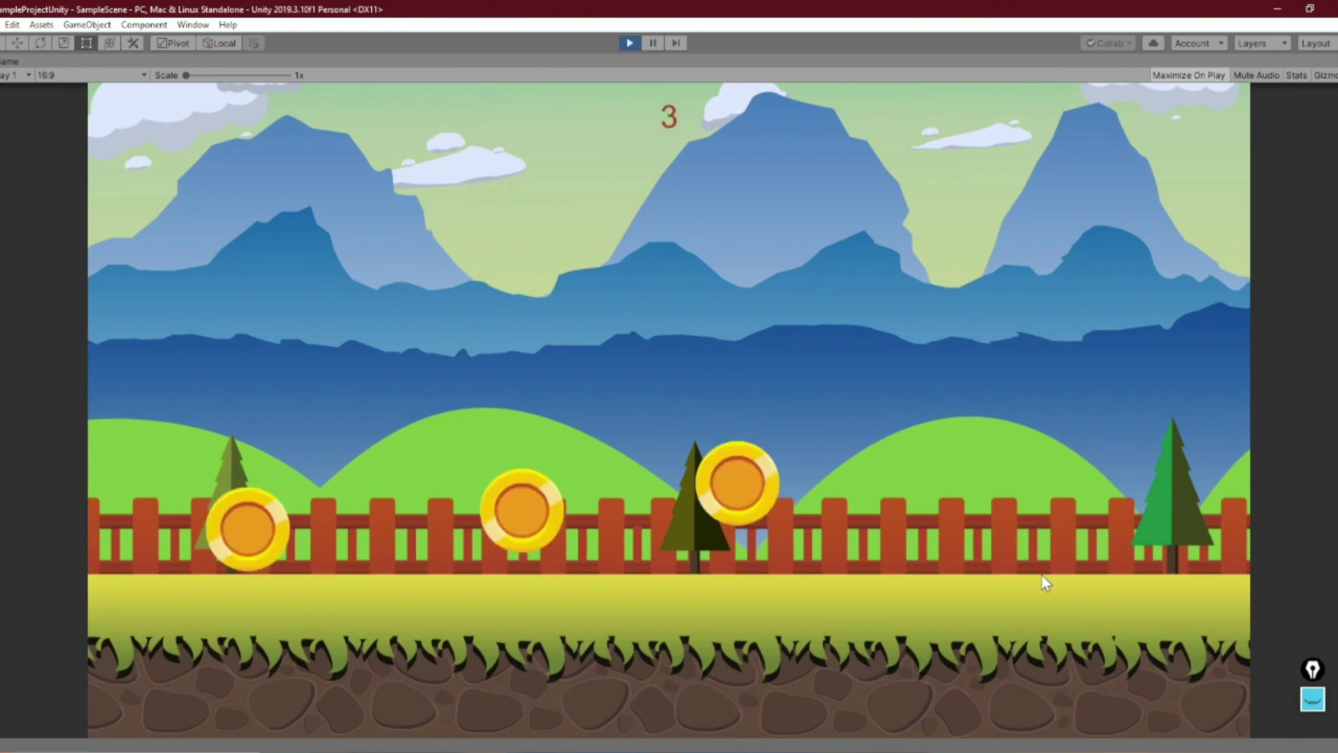
click(724, 501)
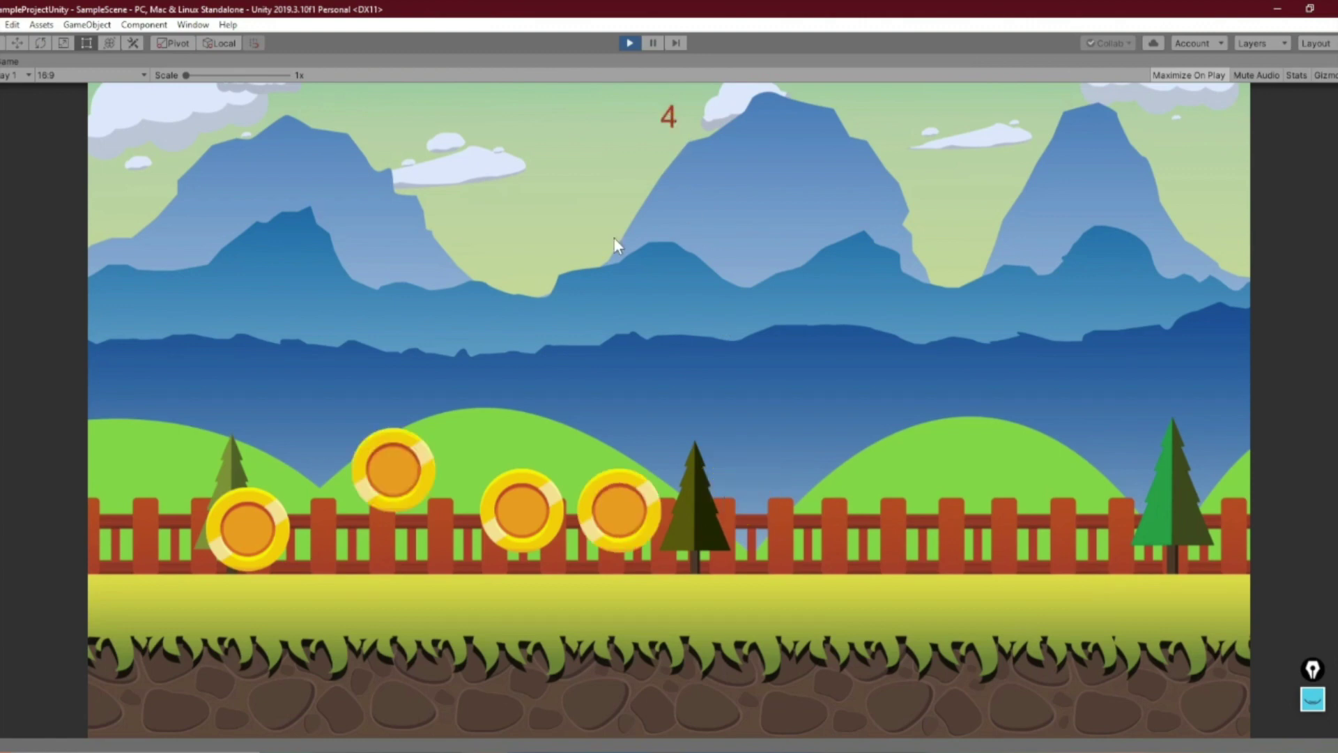
click(626, 512)
click(515, 508)
click(380, 463)
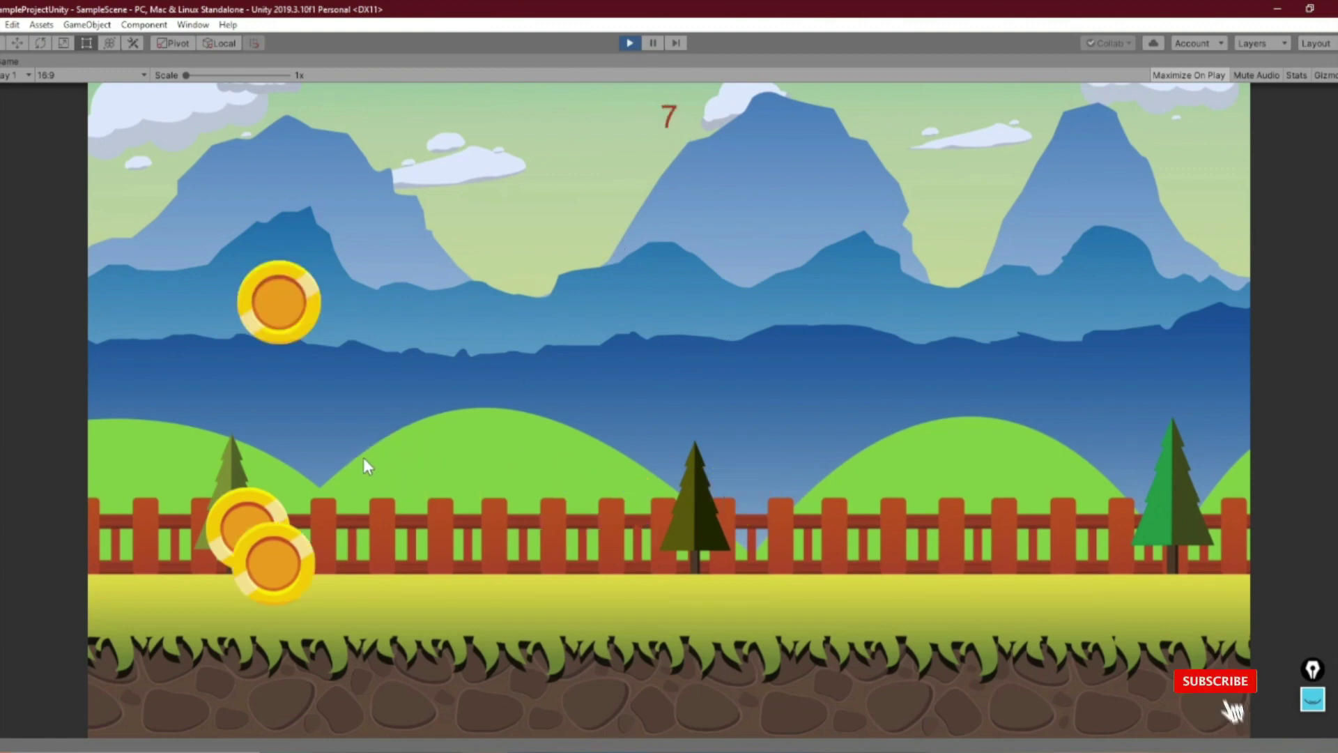
click(265, 555)
click(279, 301)
click(265, 491)
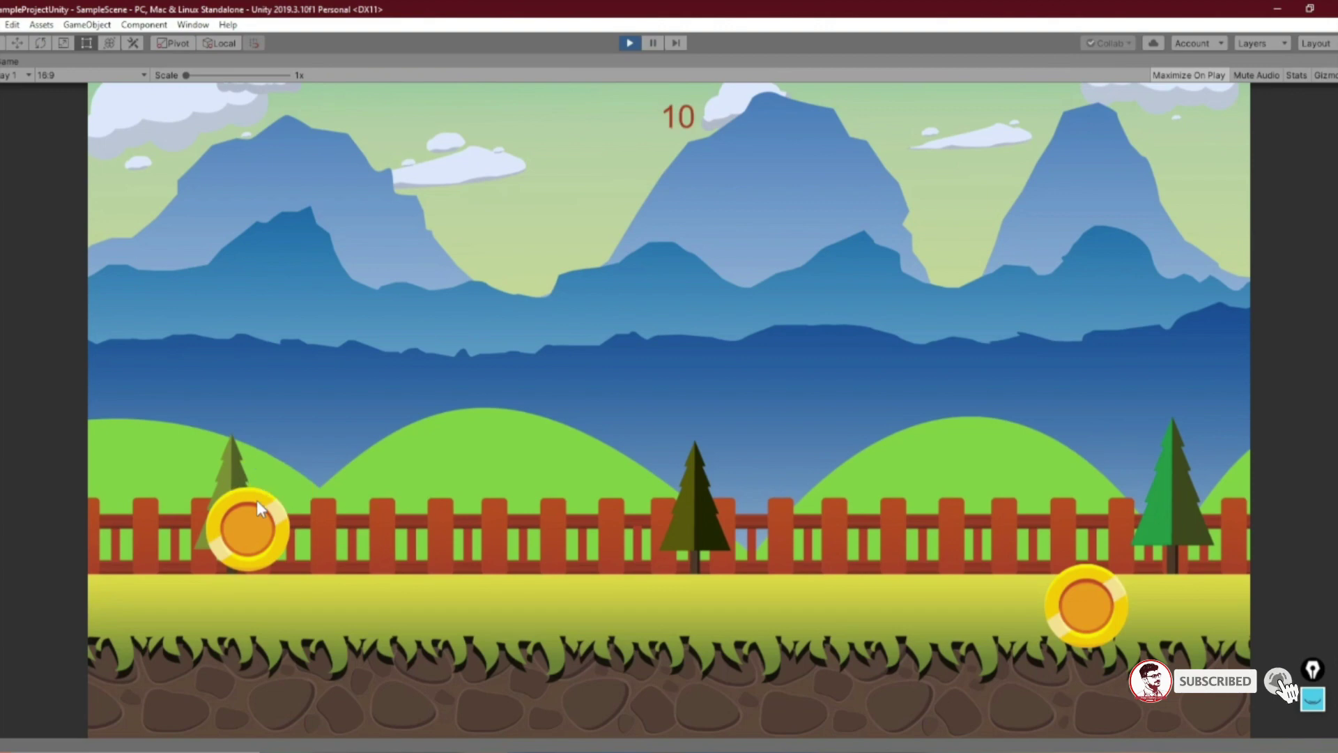
click(249, 526)
click(1092, 583)
click(610, 535)
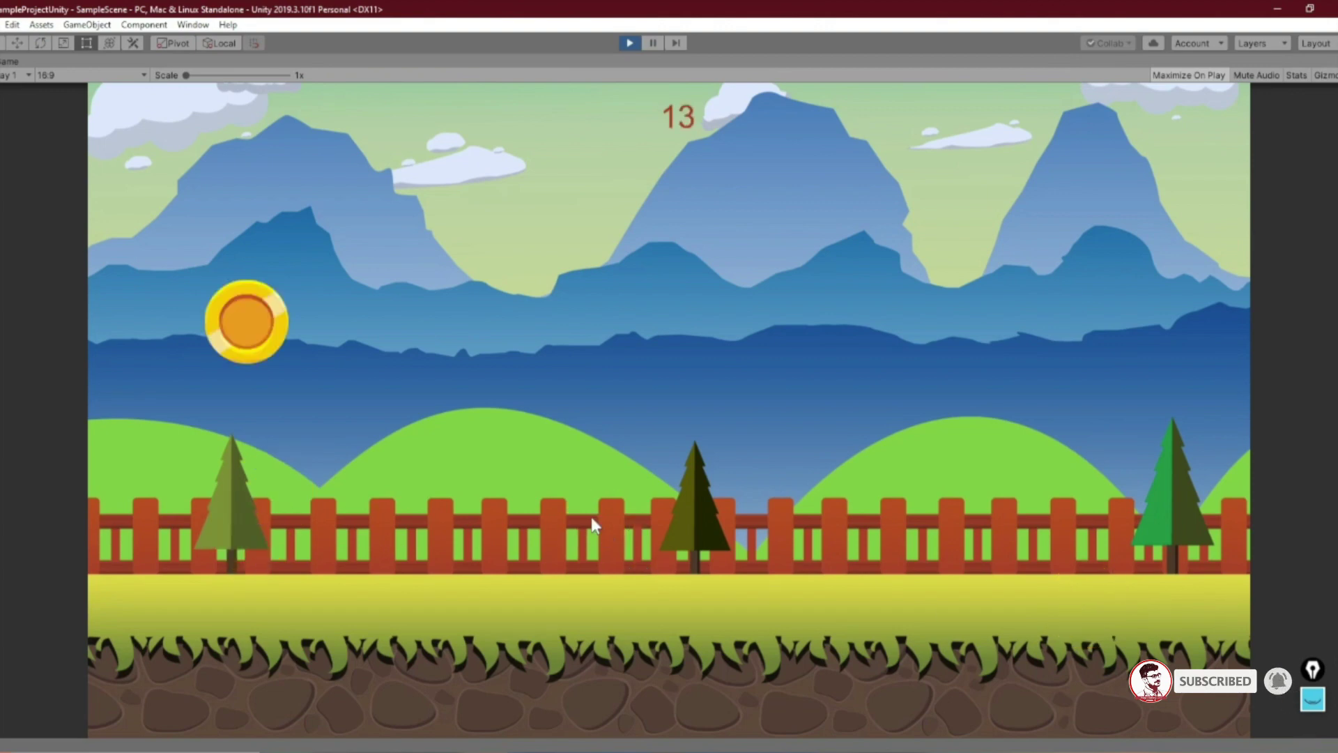
click(263, 301)
click(898, 400)
click(764, 242)
click(1057, 264)
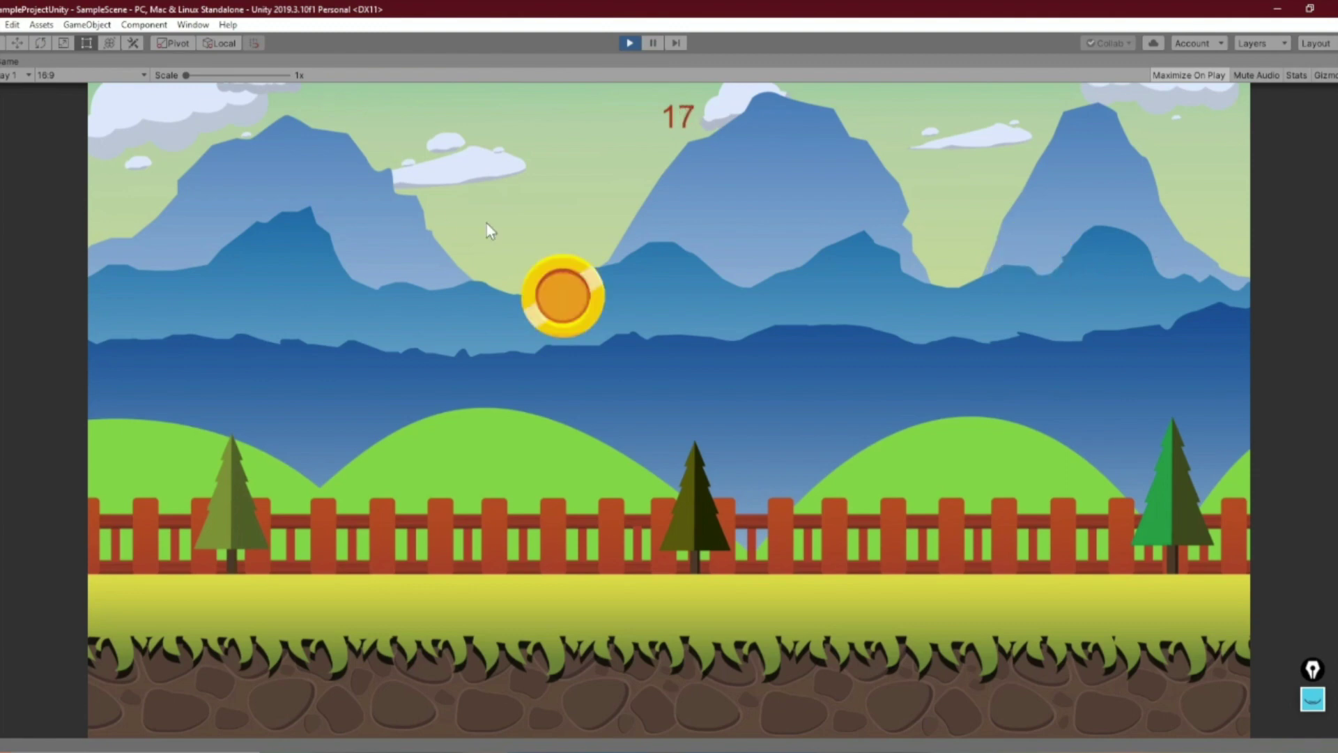
click(536, 291)
click(402, 379)
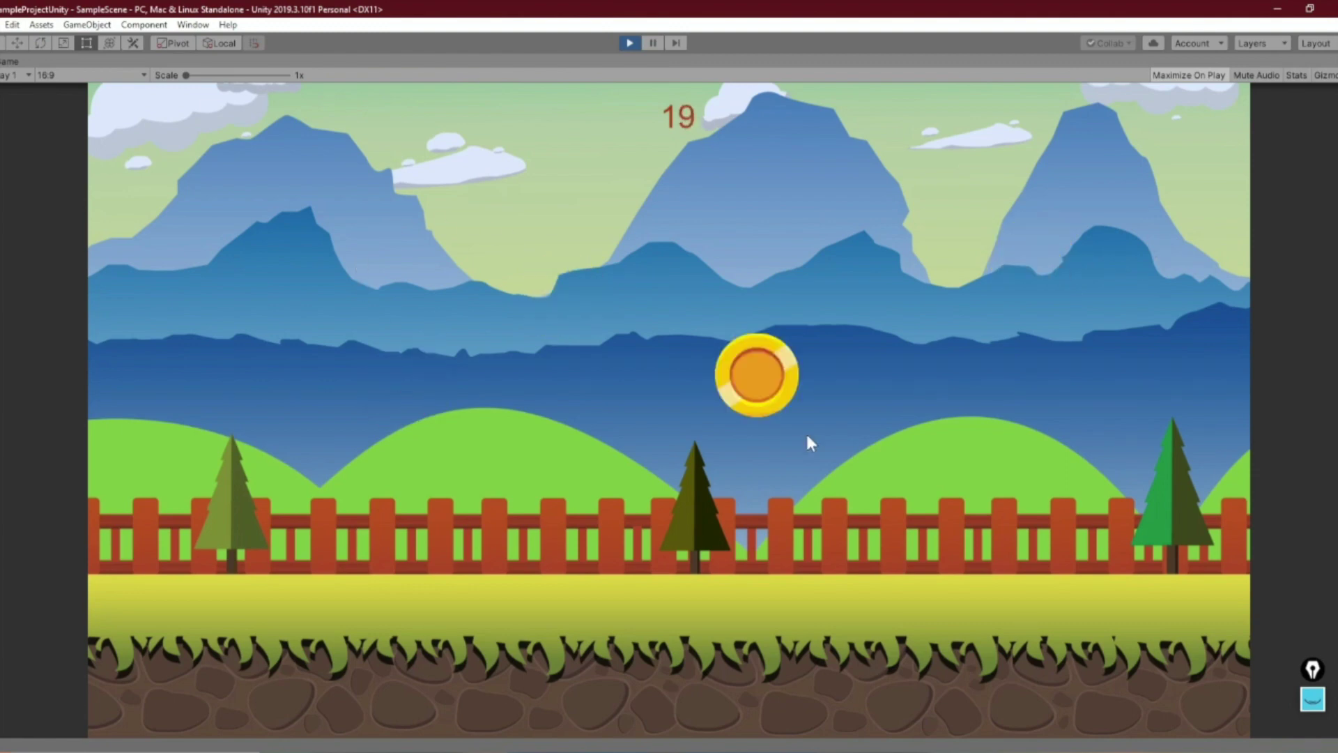
click(779, 399)
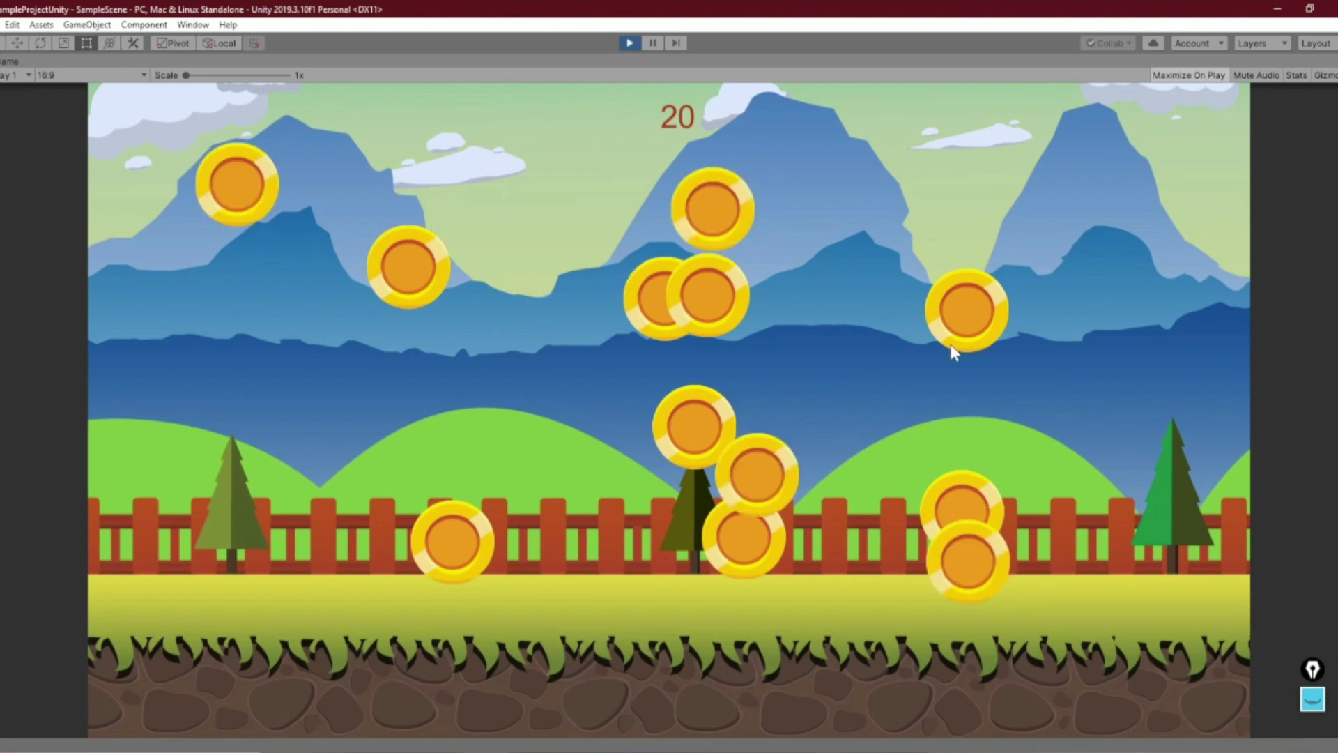
click(631, 42)
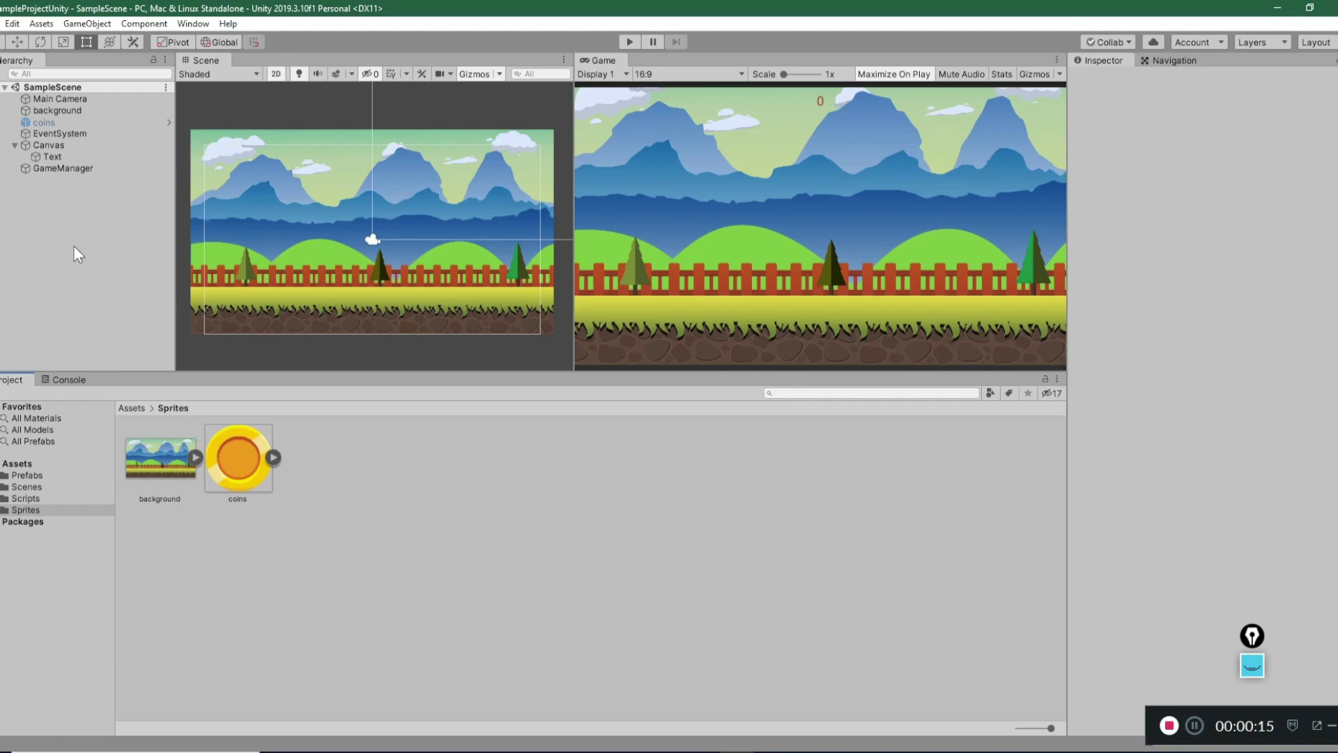
Step: Check the Canvas and score Text, then add a UI > Image object under the Canvas
click(56, 147)
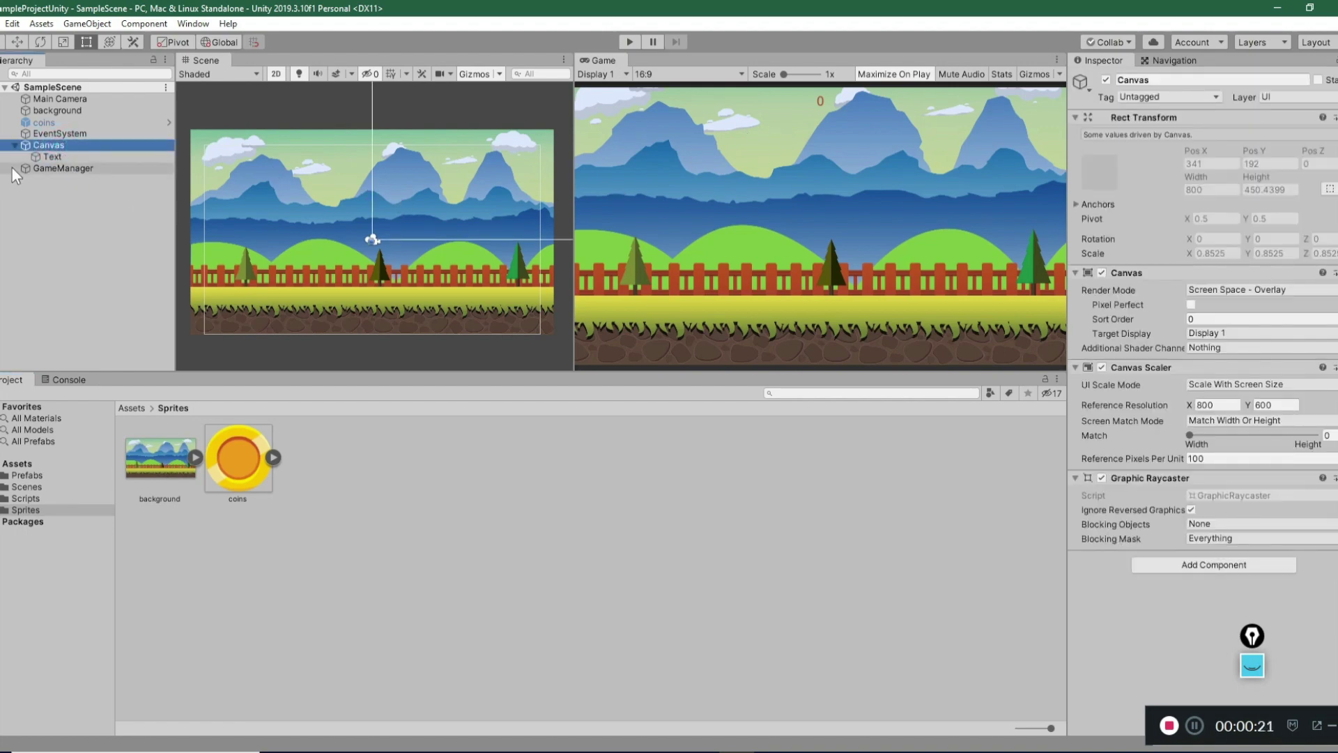
click(56, 159)
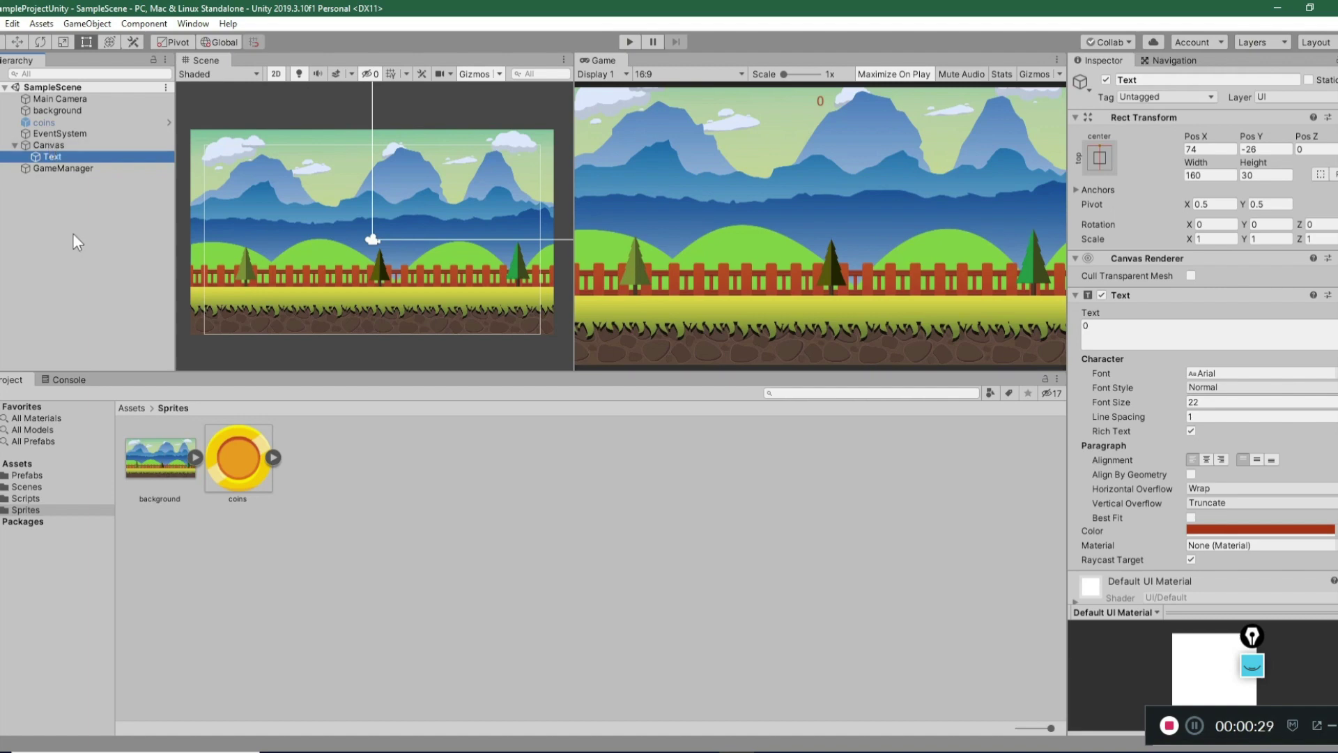
click(47, 146)
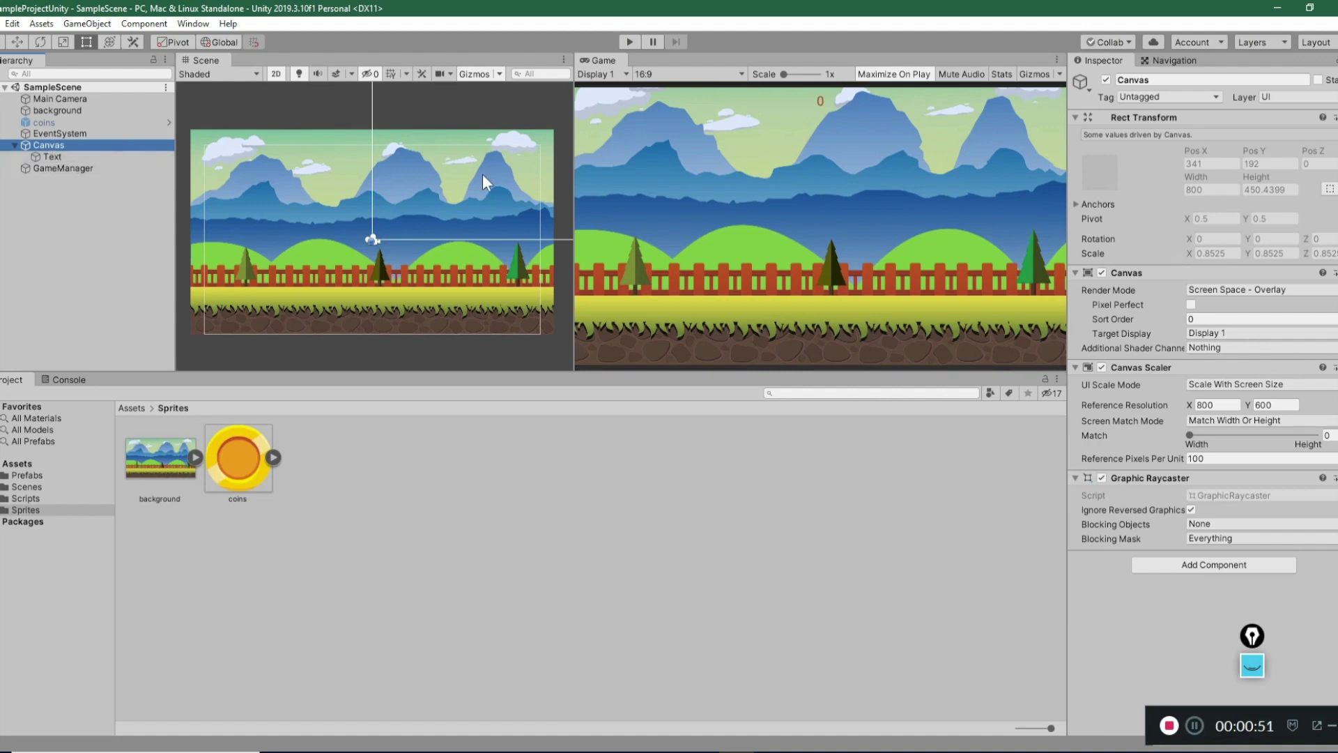
right_click(53, 145)
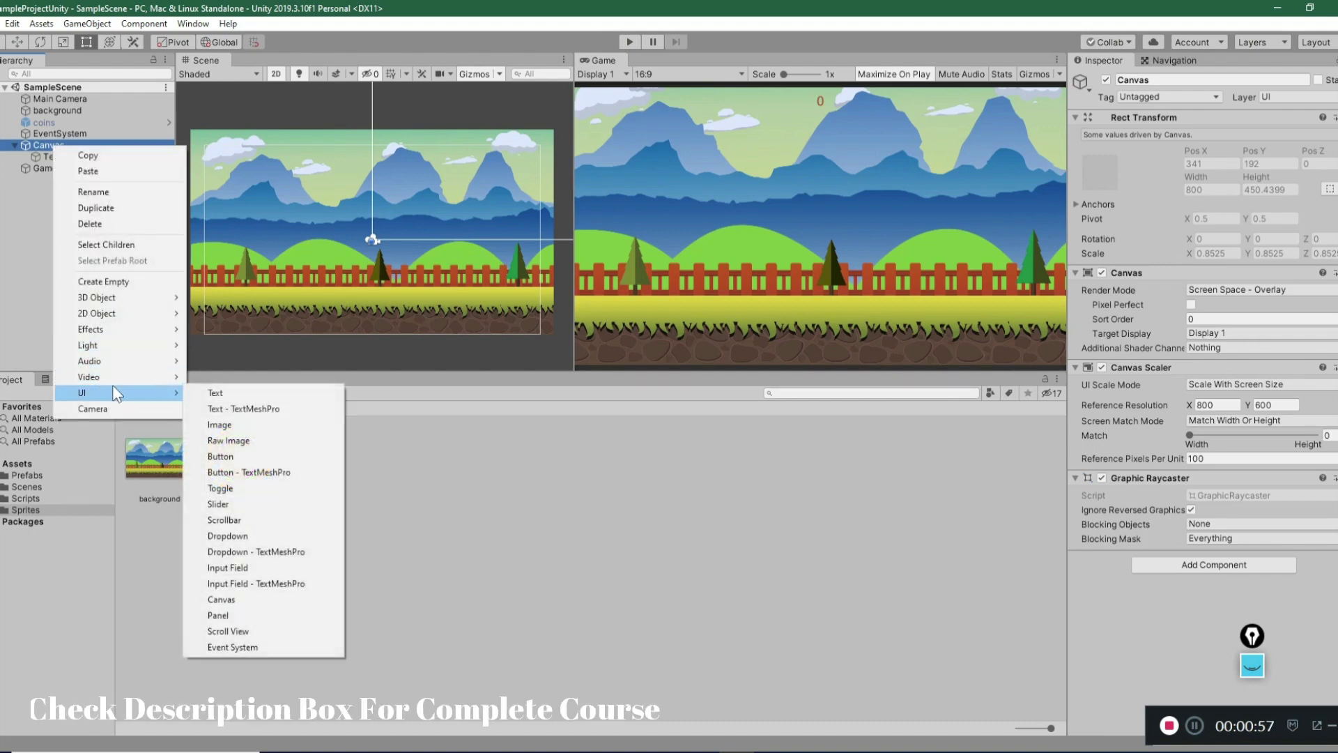
mouse_move(170, 394)
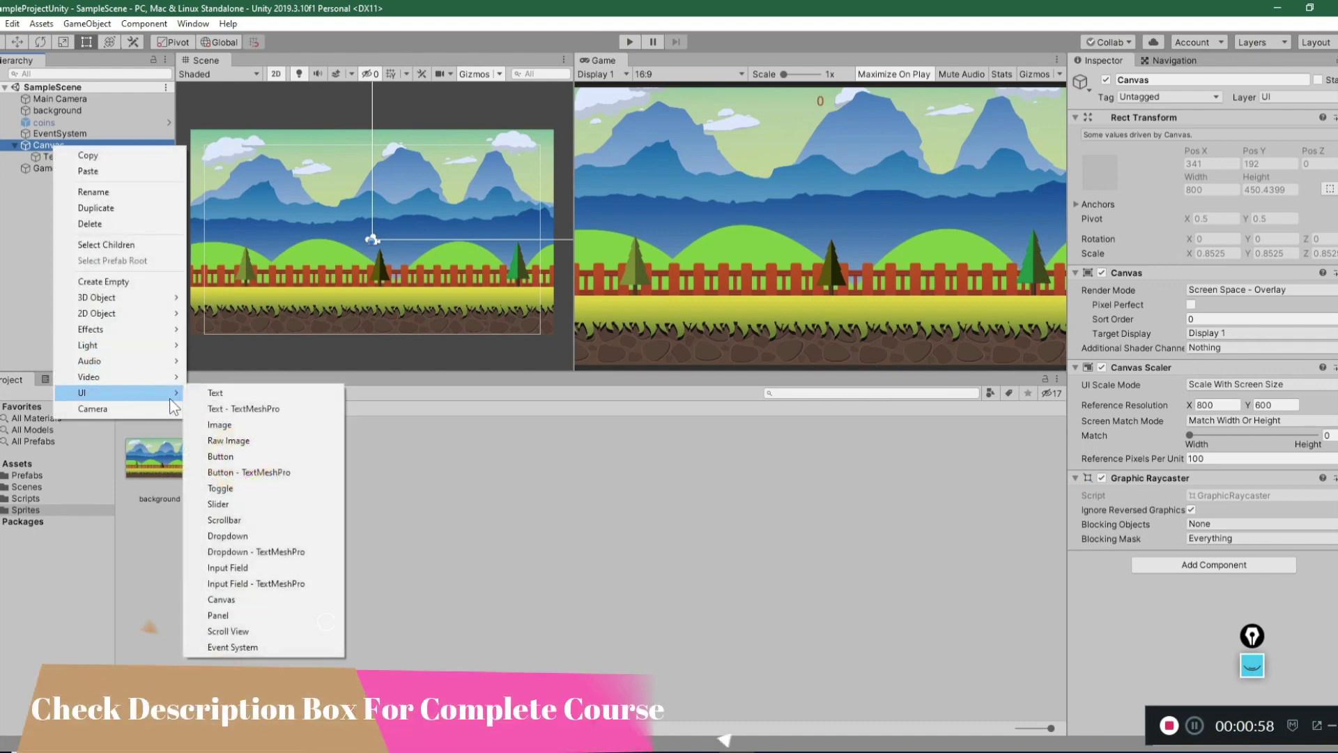
click(237, 424)
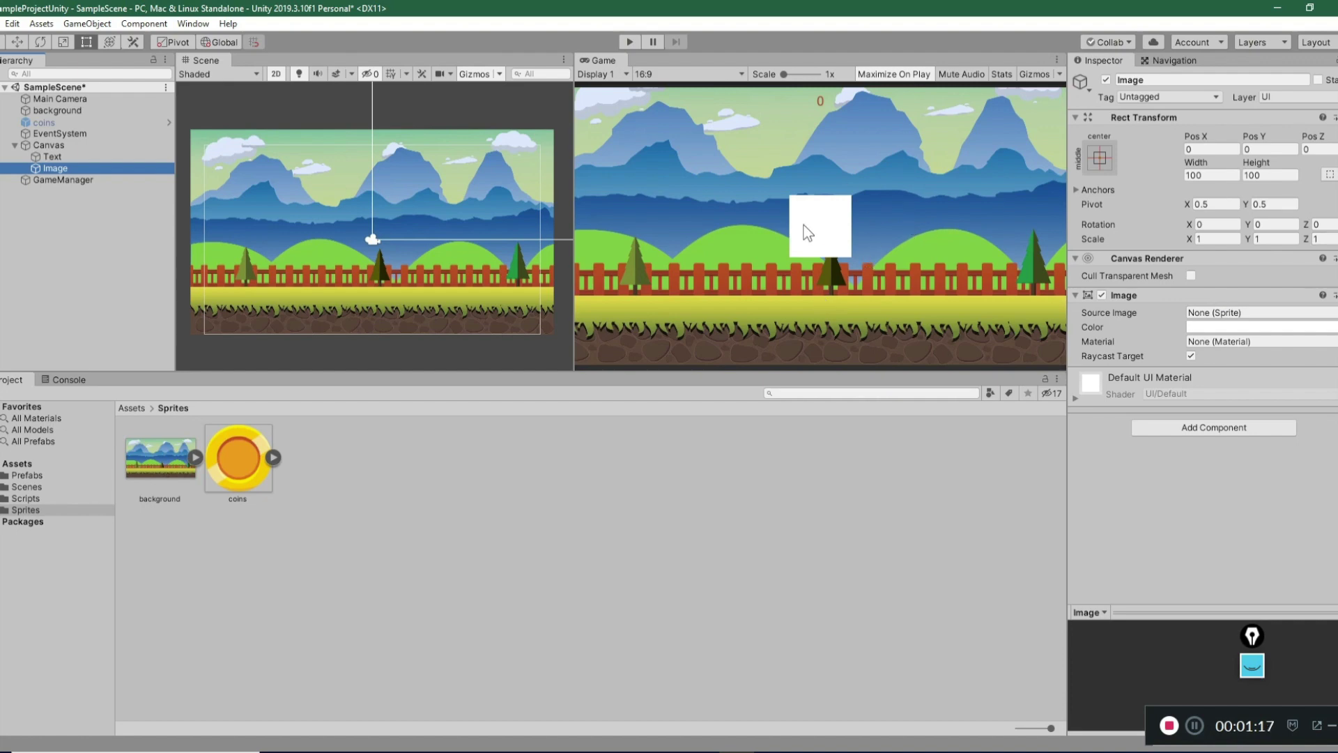
Step: Open the Pixlr website in the browser and launch the Pixlr E editor
click(355, 749)
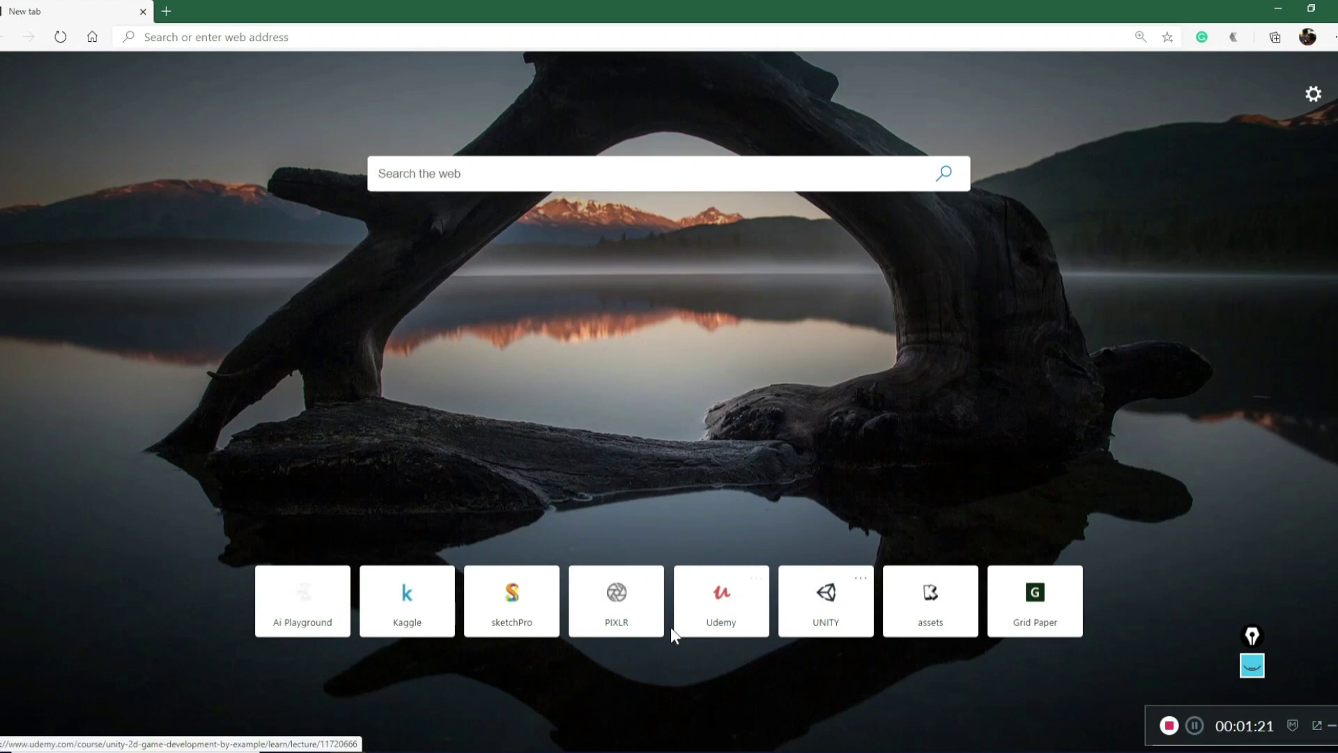
click(615, 611)
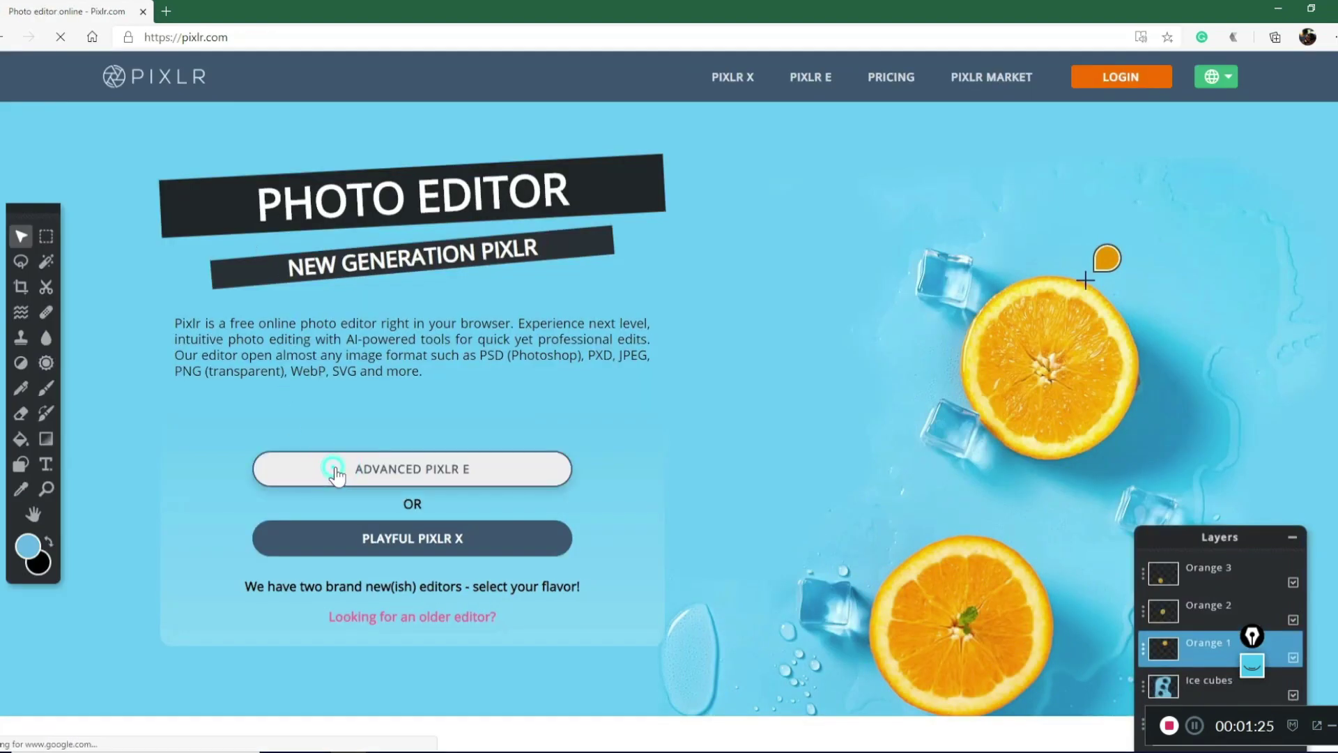
click(338, 468)
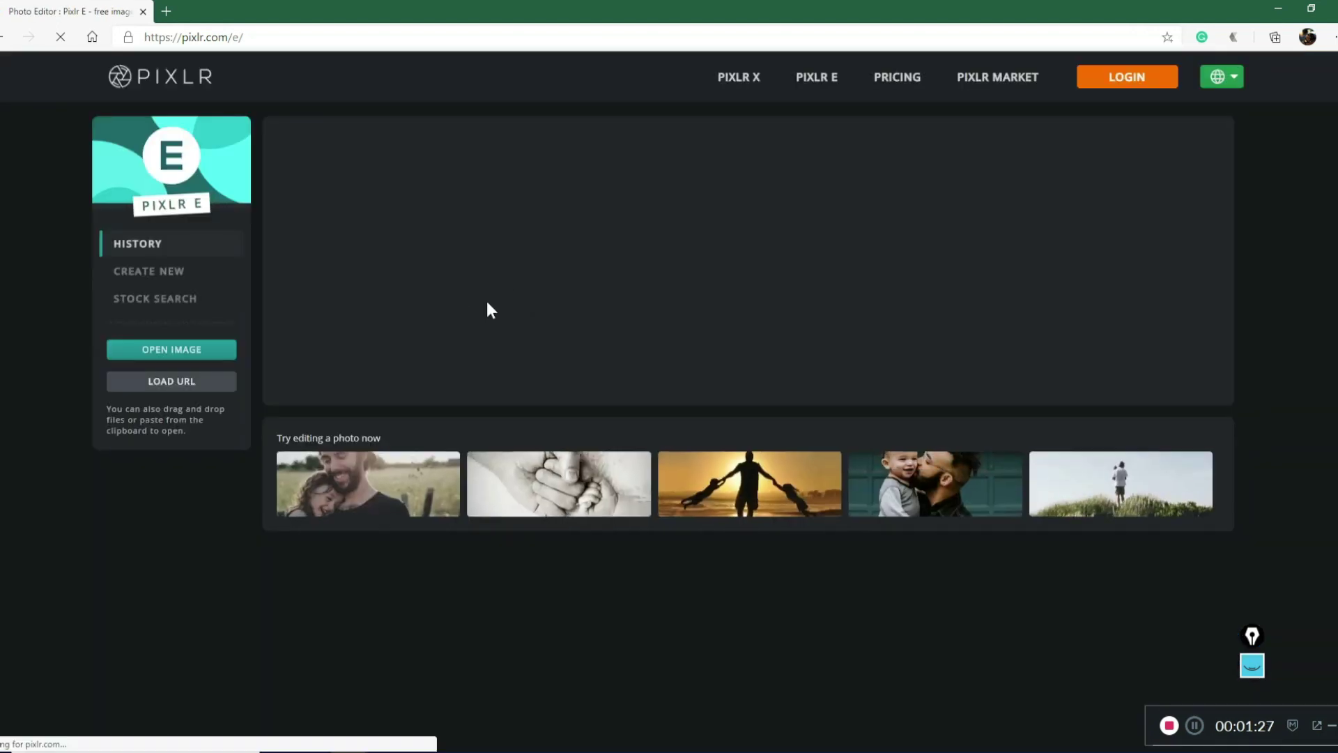
Step: Create a new 800×600 Web small image named 'wintext'
click(173, 271)
click(350, 245)
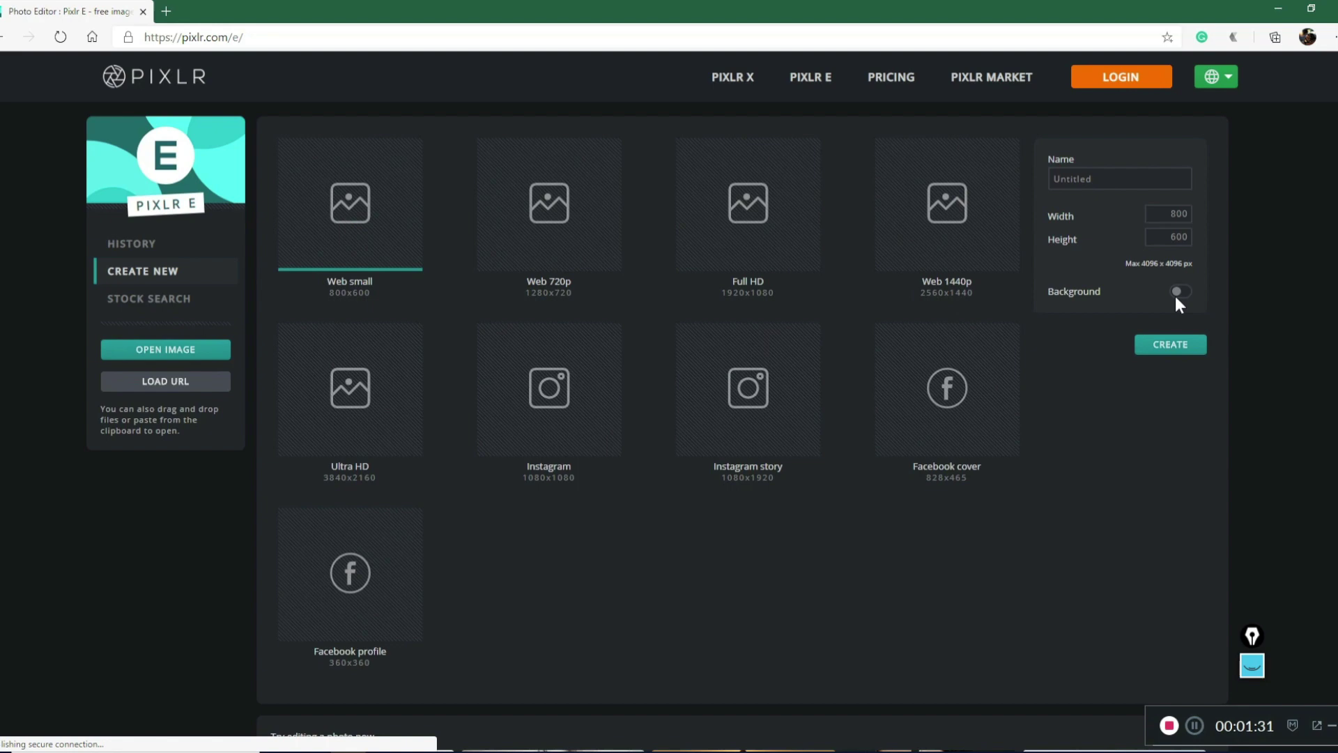
click(991, 179)
key(BackSpace)
key(BackSpace)
key(BackSpace)
key(BackSpace)
key(BackSpace)
key(BackSpace)
key(BackSpace)
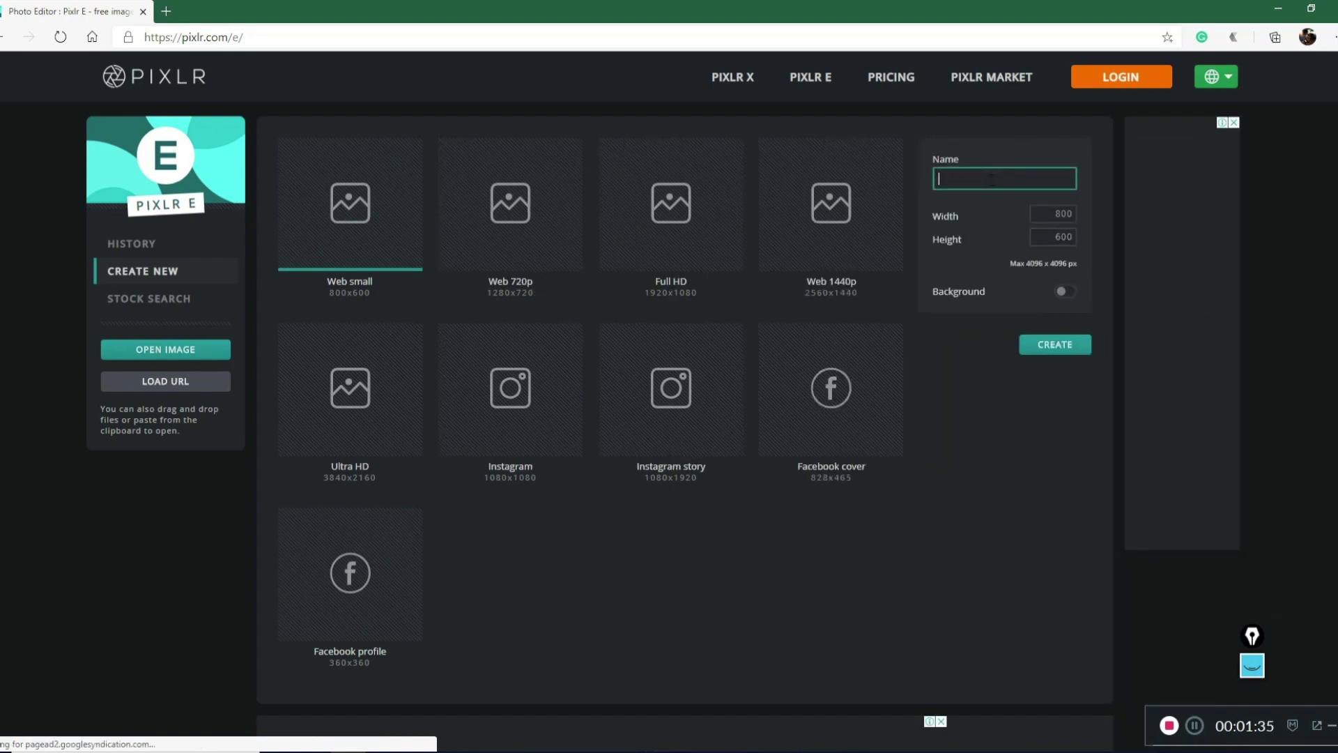
text(wintext)
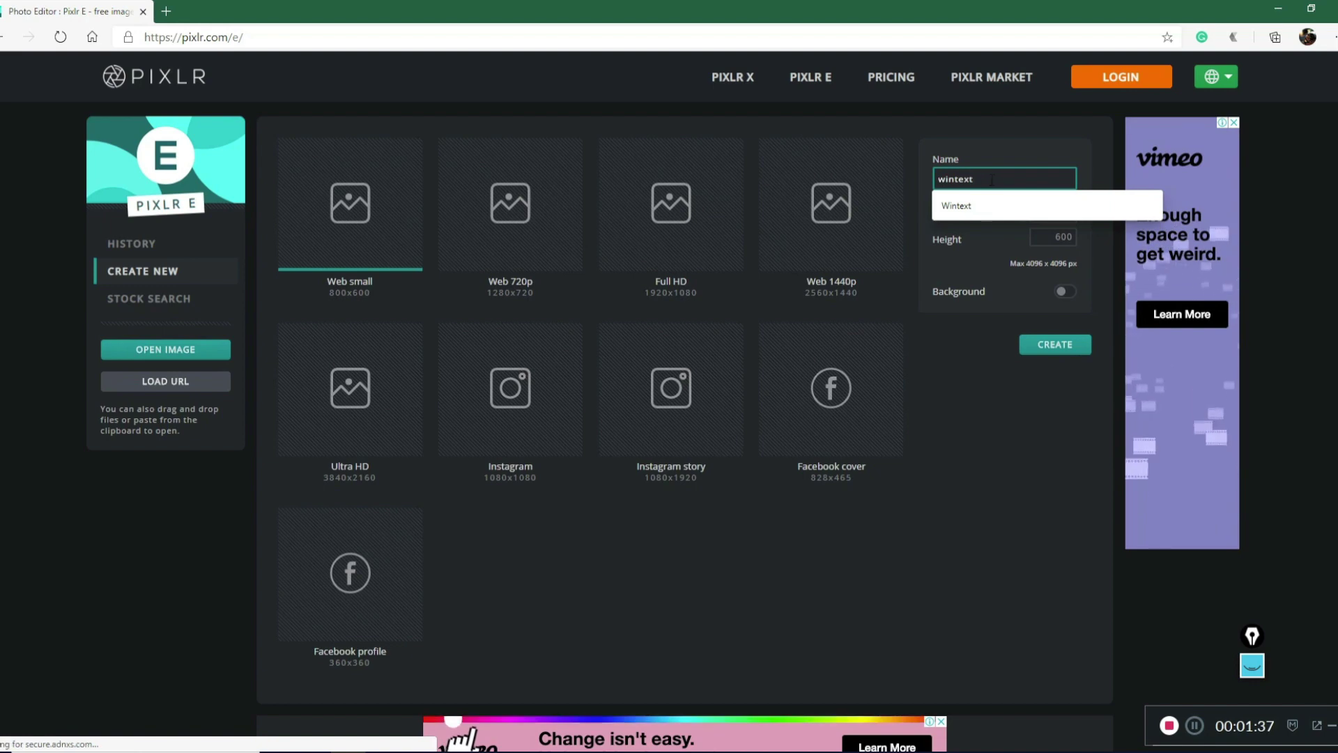
click(1060, 345)
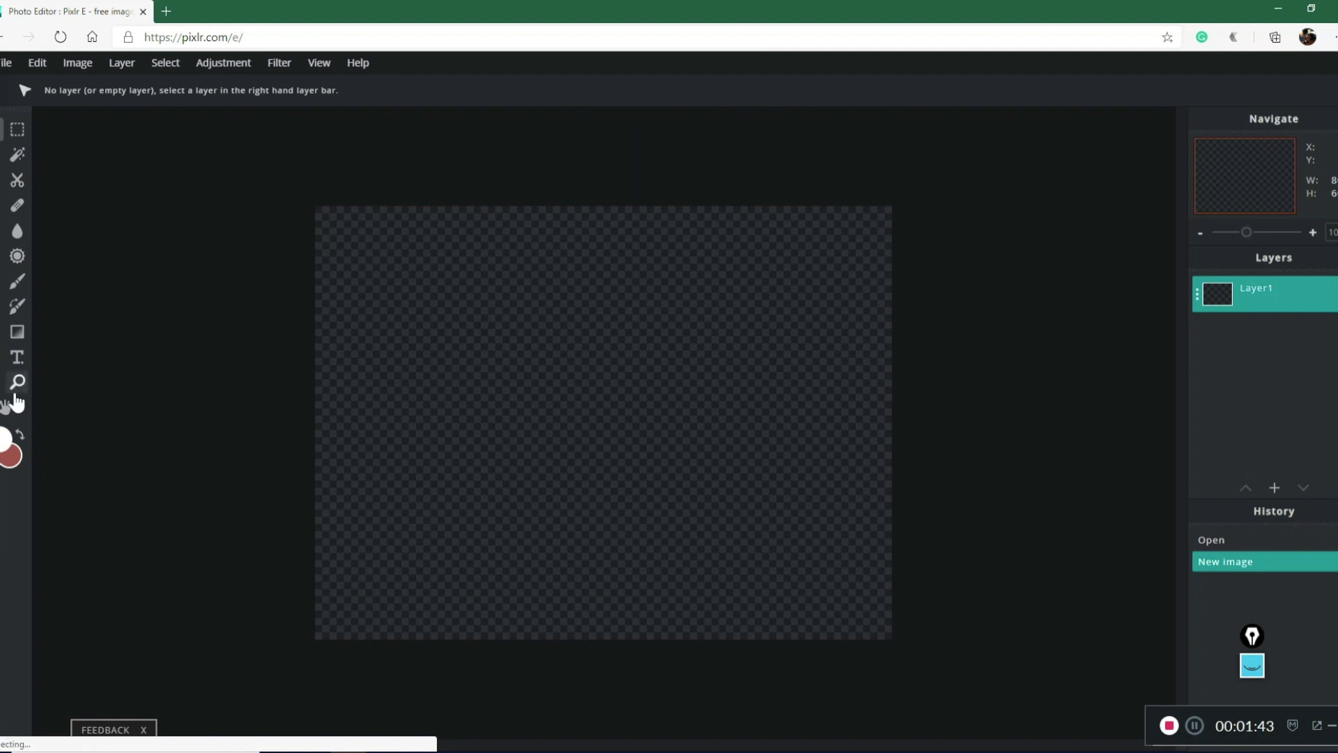
Step: Add a 'YOU WIN' text layer to the canvas and nudge it slightly lower
click(18, 358)
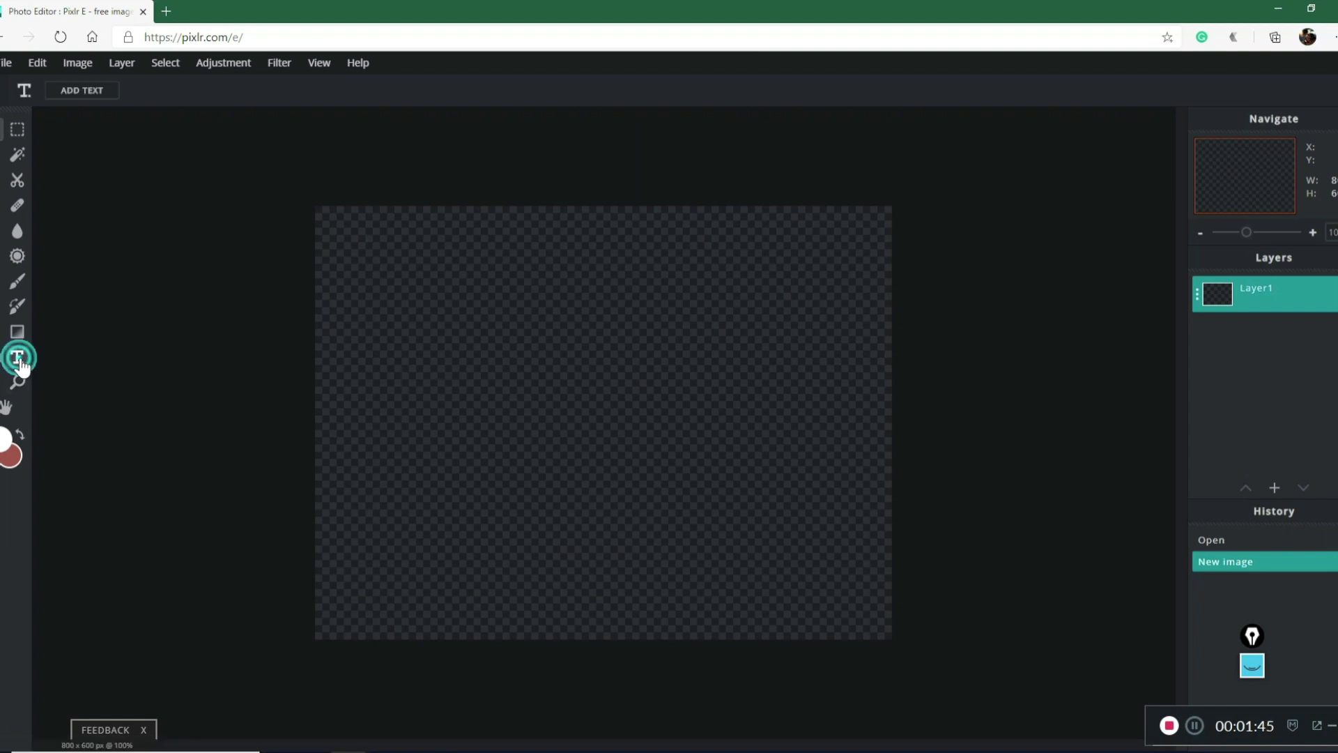
click(420, 385)
click(772, 450)
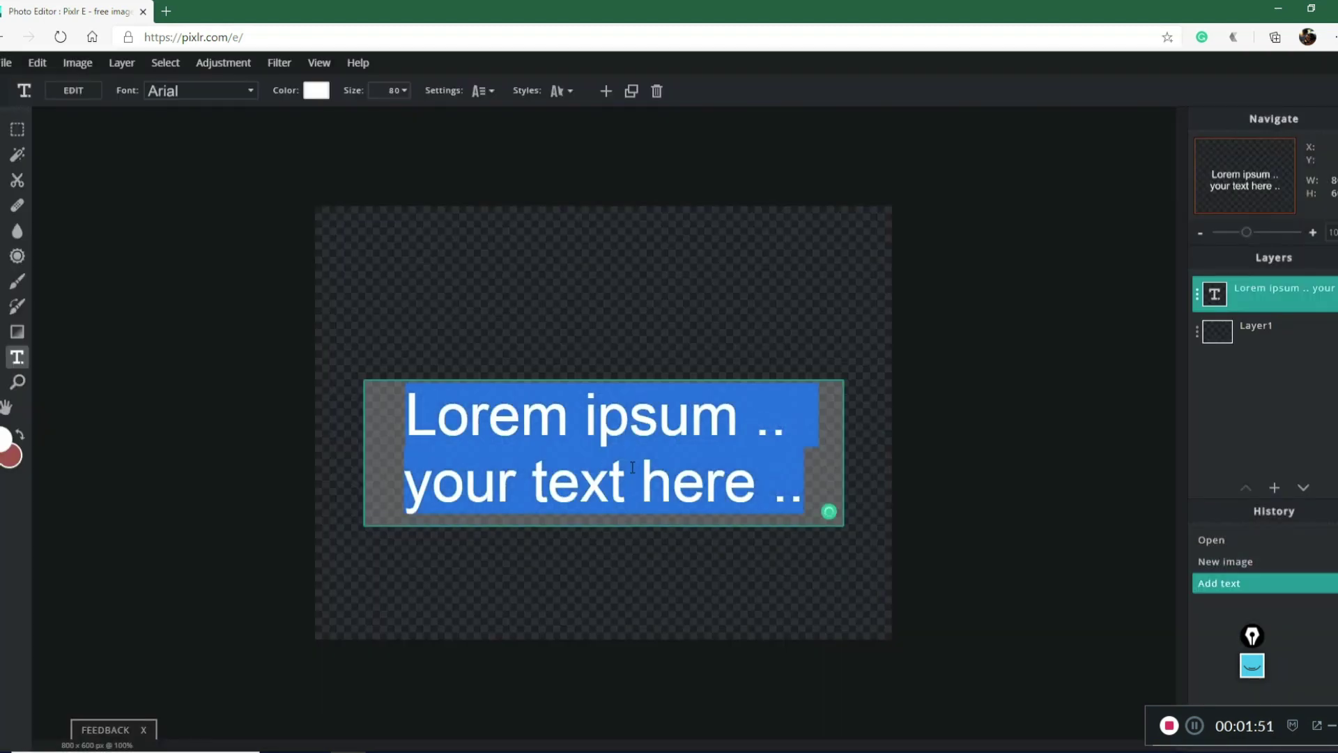
text(YoU)
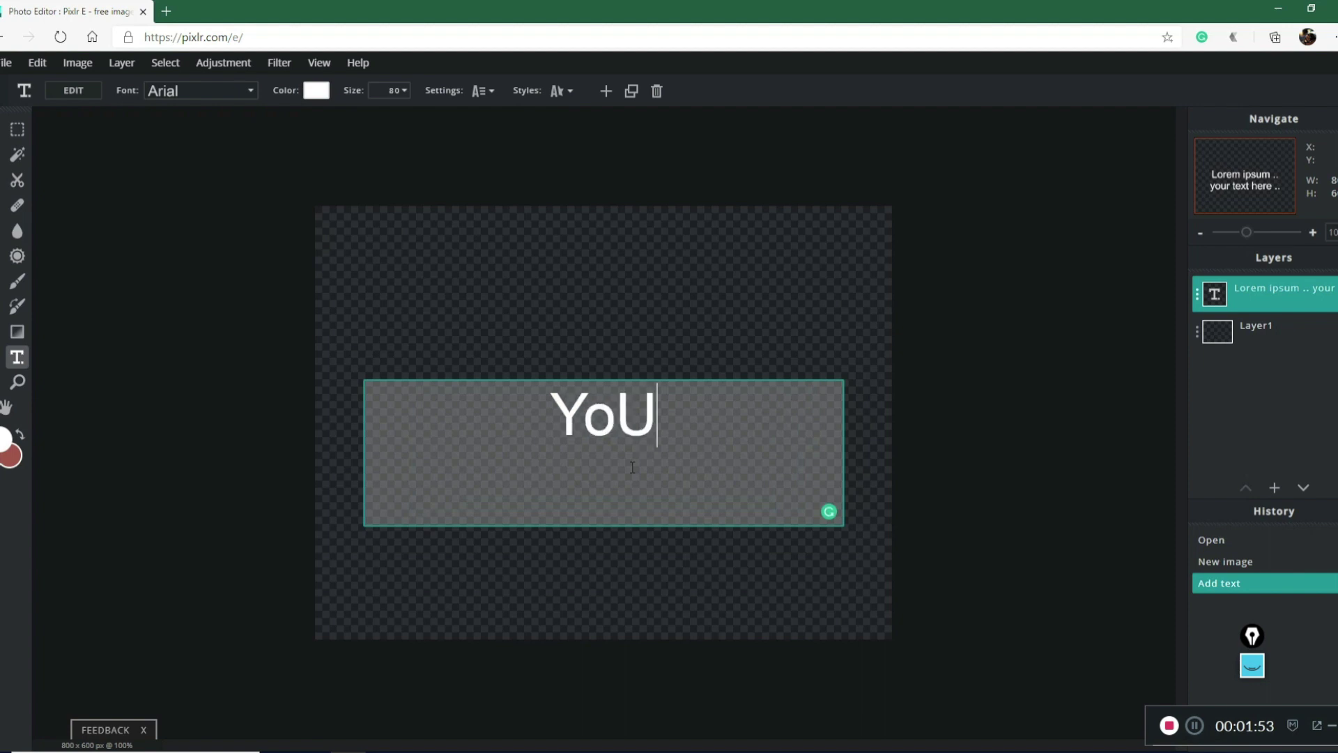
key(BackSpace)
key(BackSpace)
text(OU WIN)
click(623, 575)
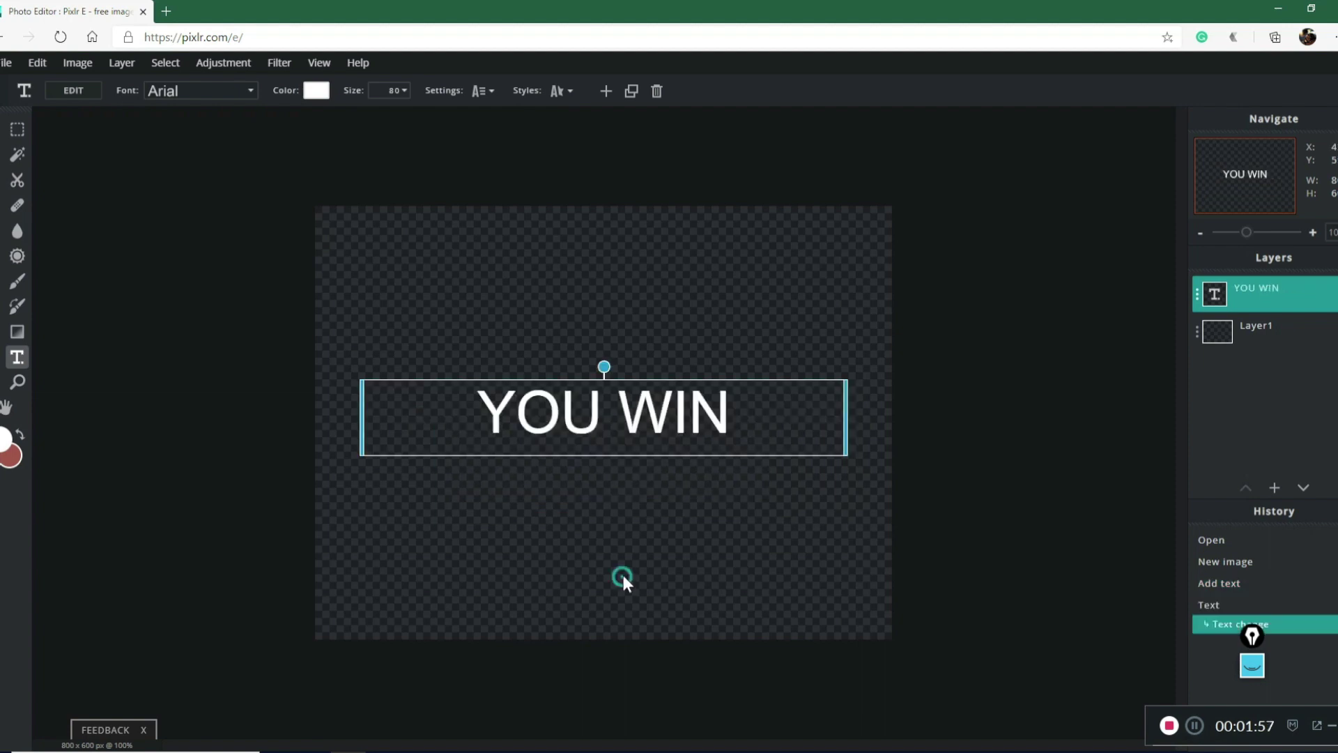
drag(637, 394, 648, 418)
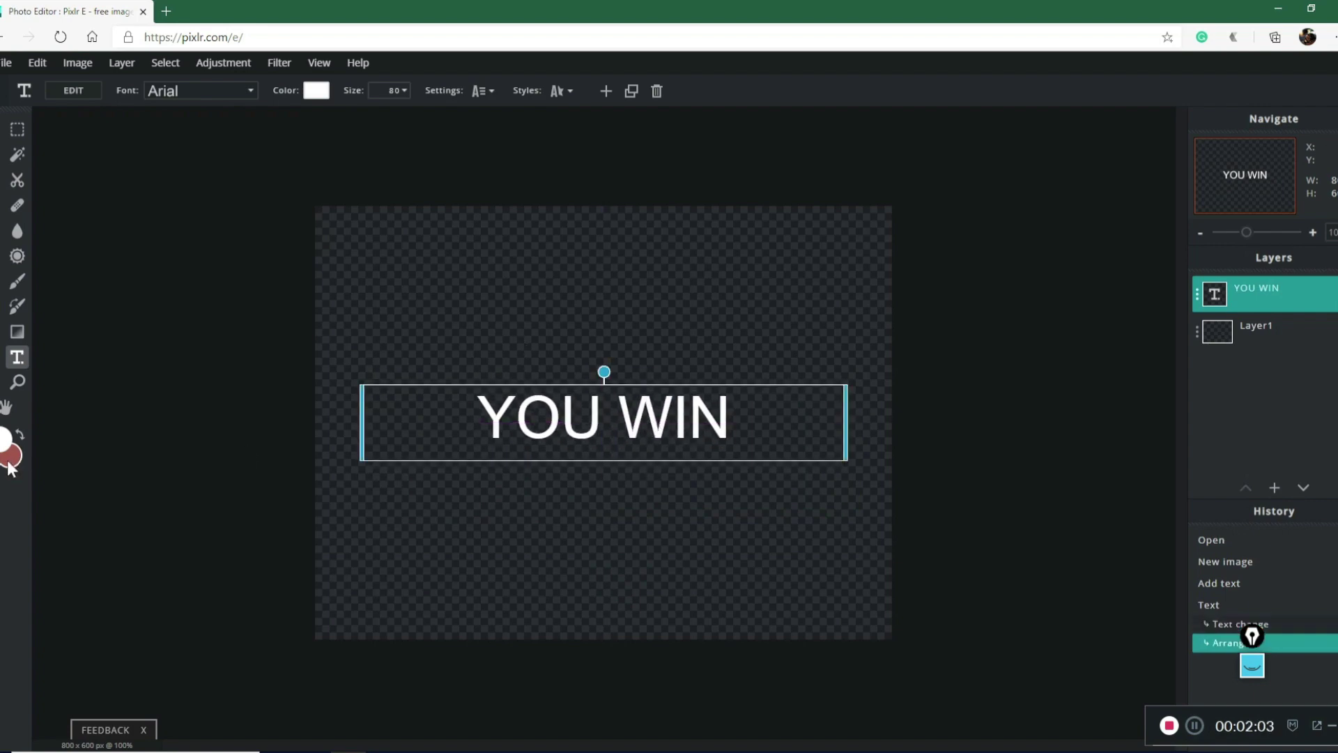
Step: Change the YOU WIN text colour to bright red #EA3232
click(315, 90)
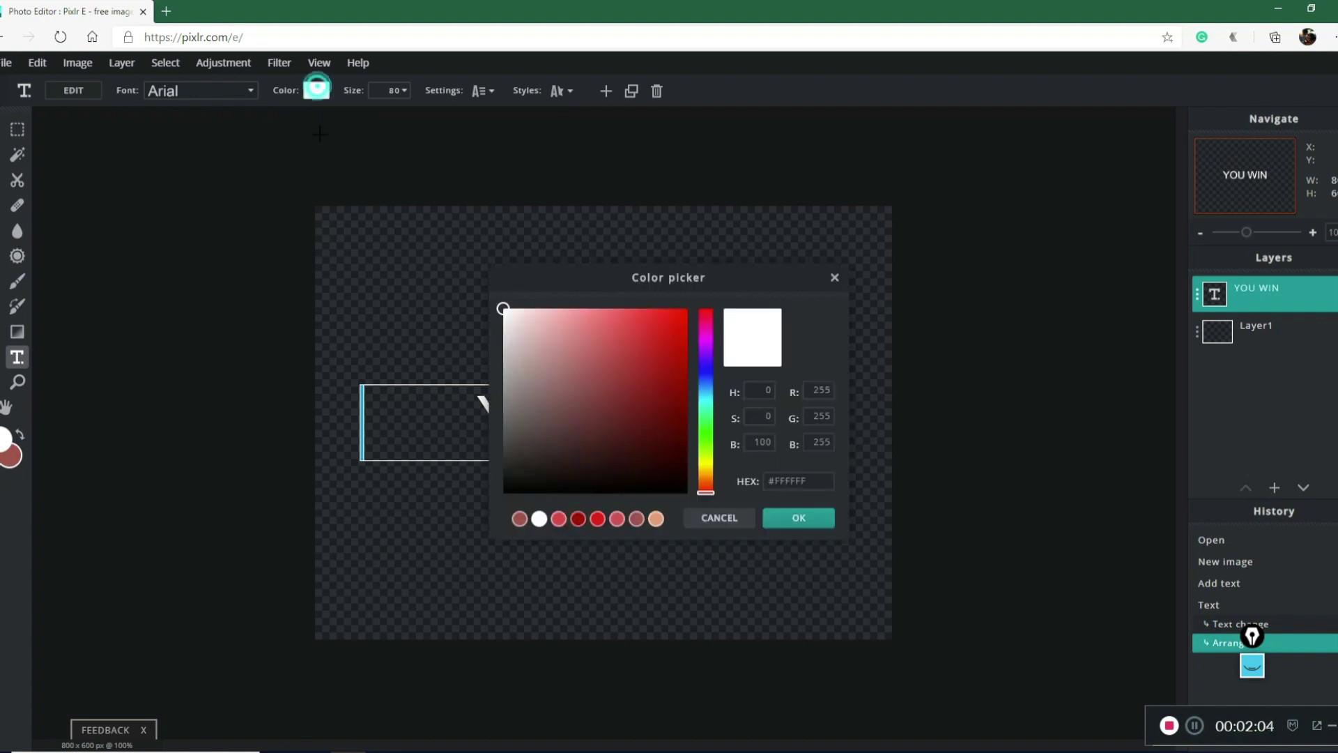
click(614, 347)
drag(613, 350, 649, 325)
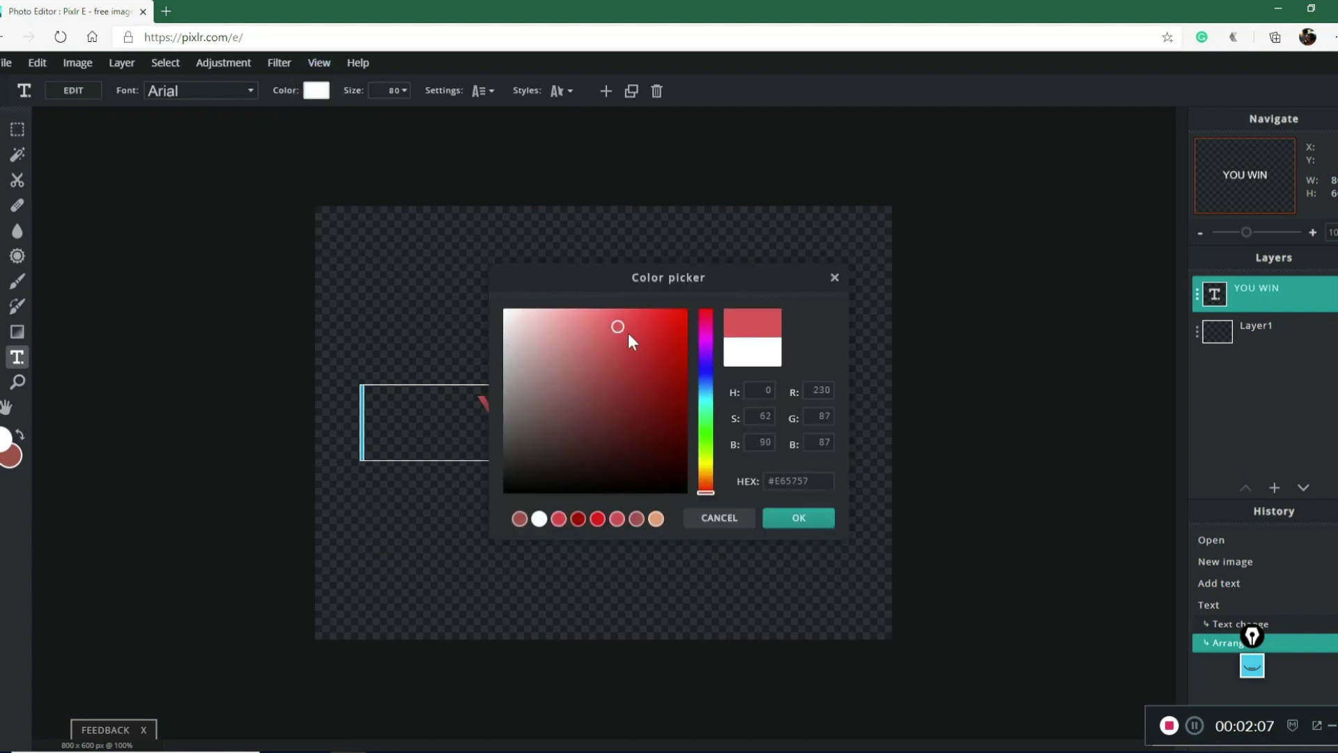
click(805, 518)
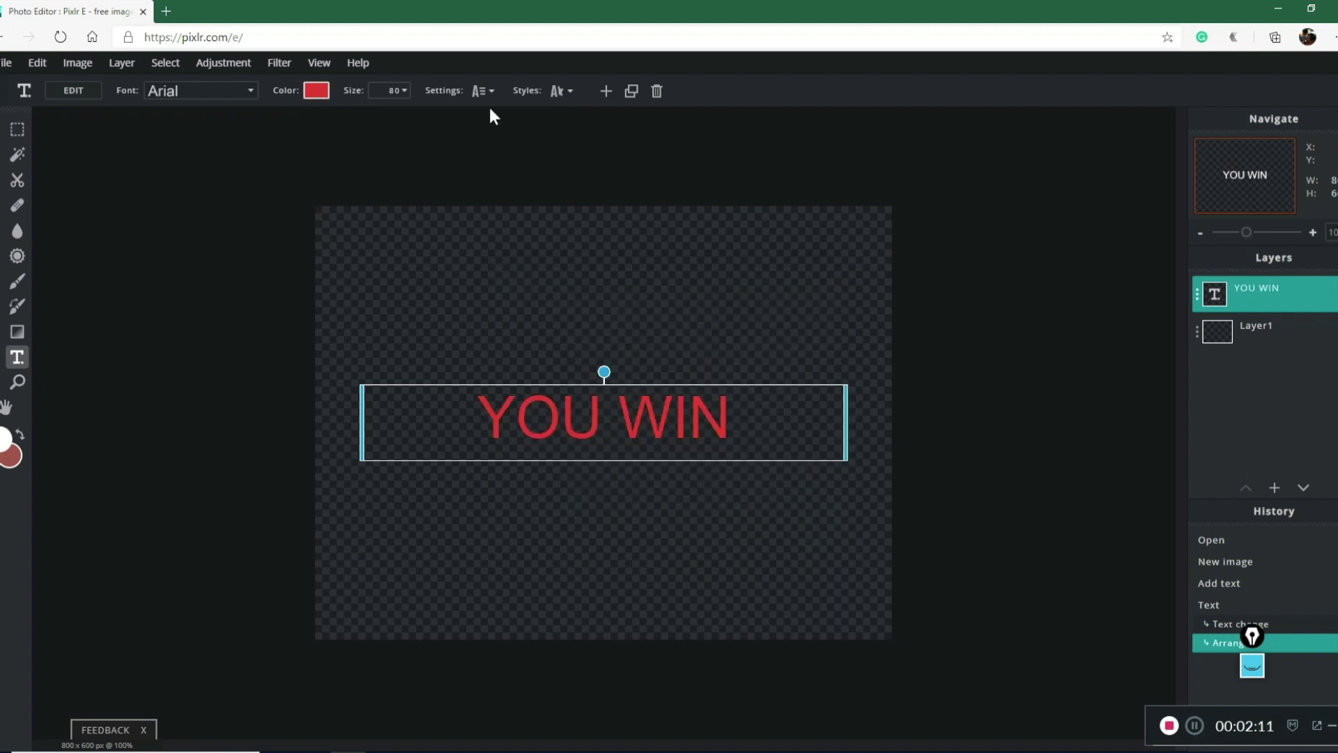
click(560, 92)
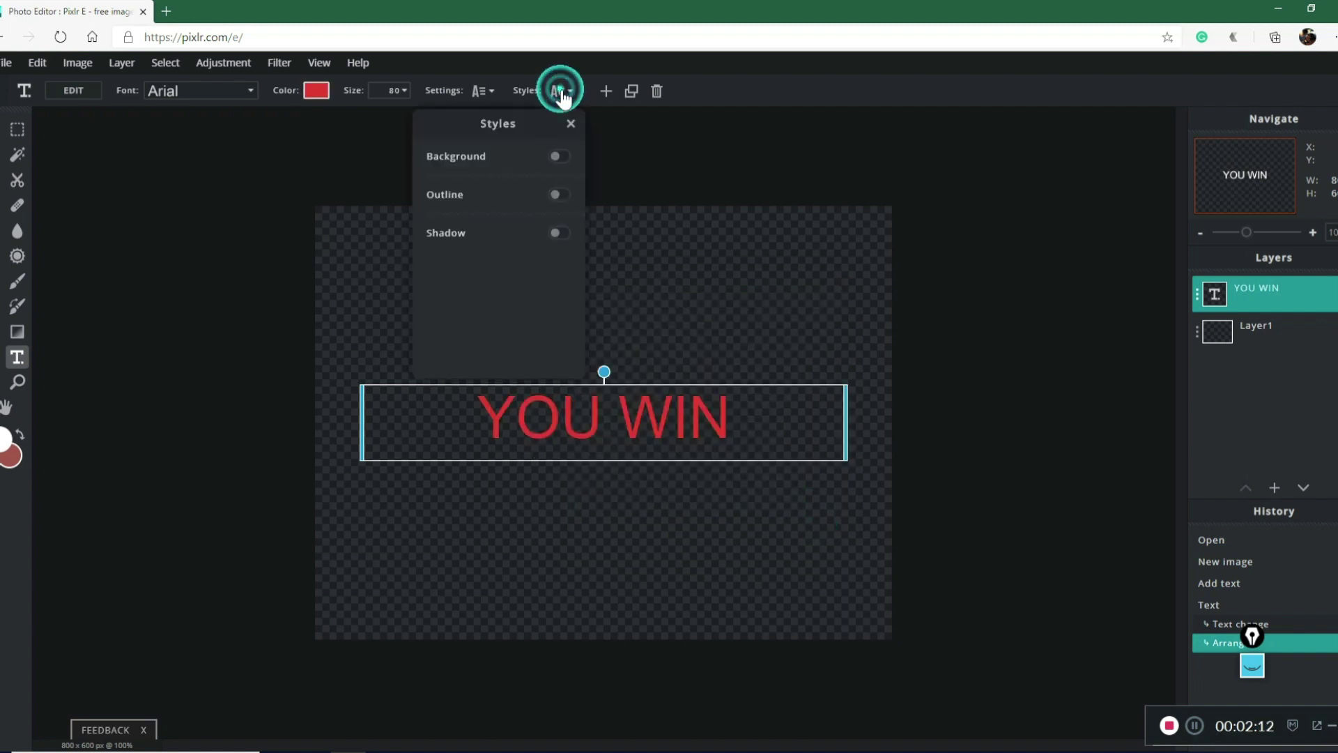
Step: Enable an outline on the YOU WIN text and make its colour near-white
click(558, 195)
click(562, 224)
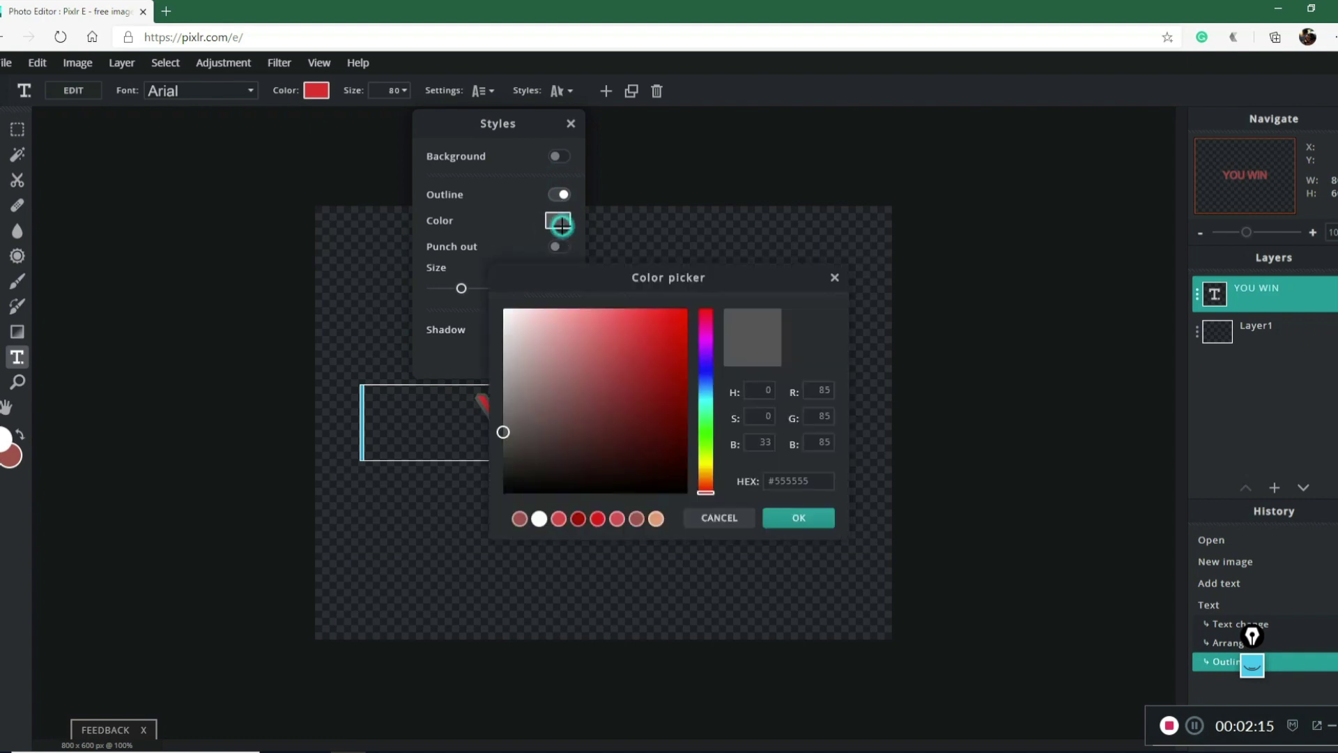
drag(525, 334, 510, 315)
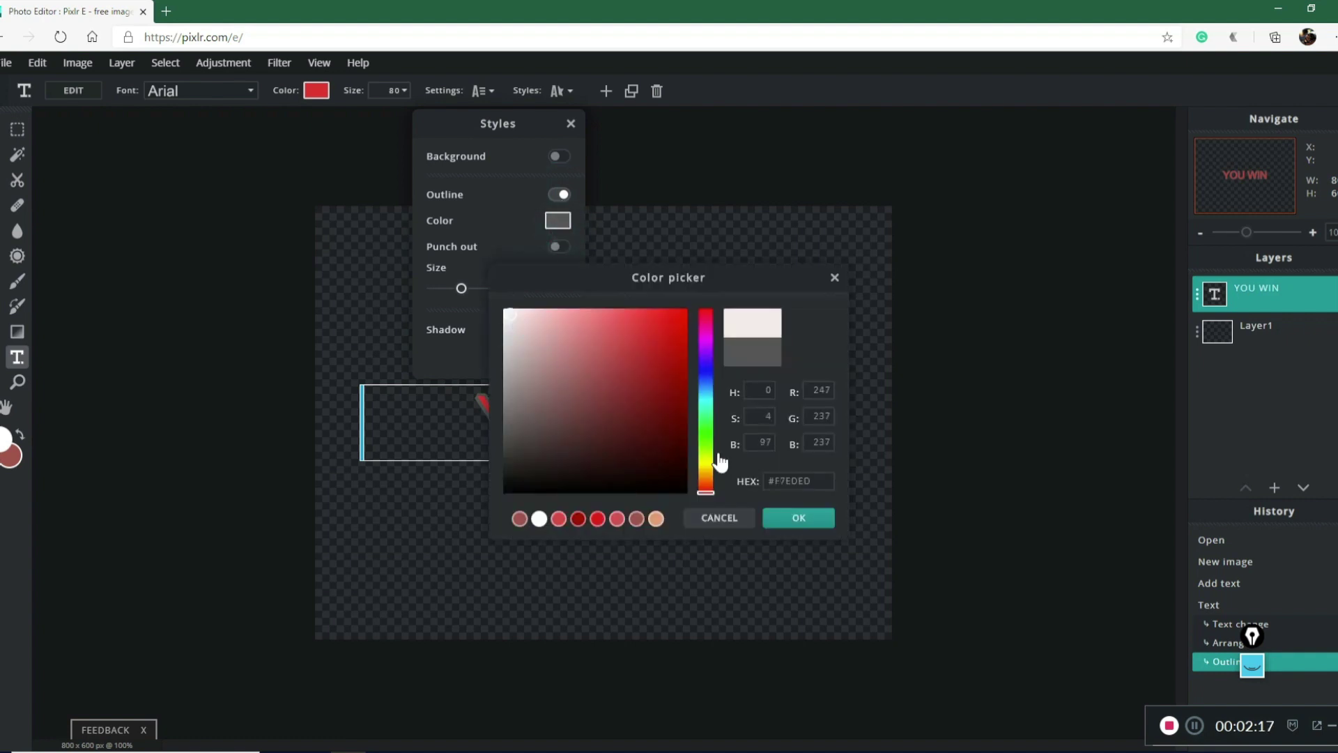
click(778, 516)
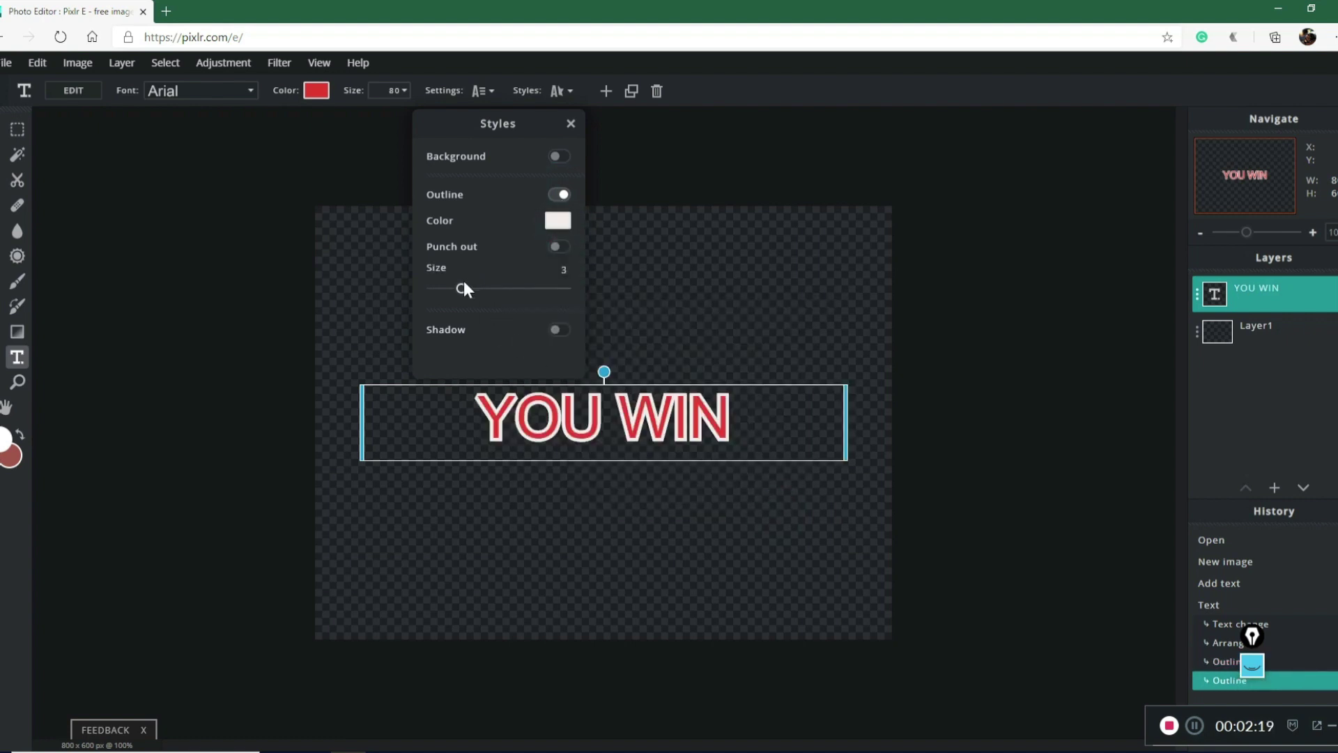
Step: Set the outline size to 4, leaving shadow and punch-out off so letters stay solid red
click(557, 330)
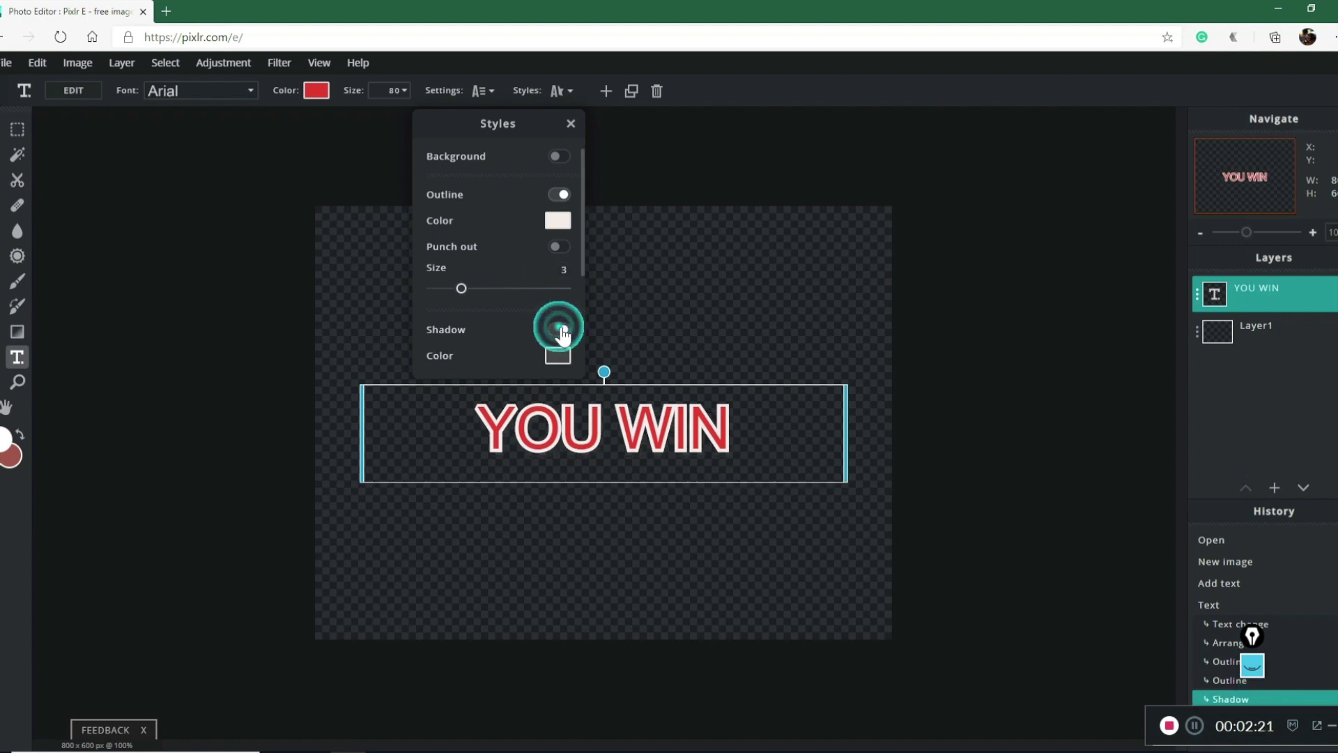
click(557, 329)
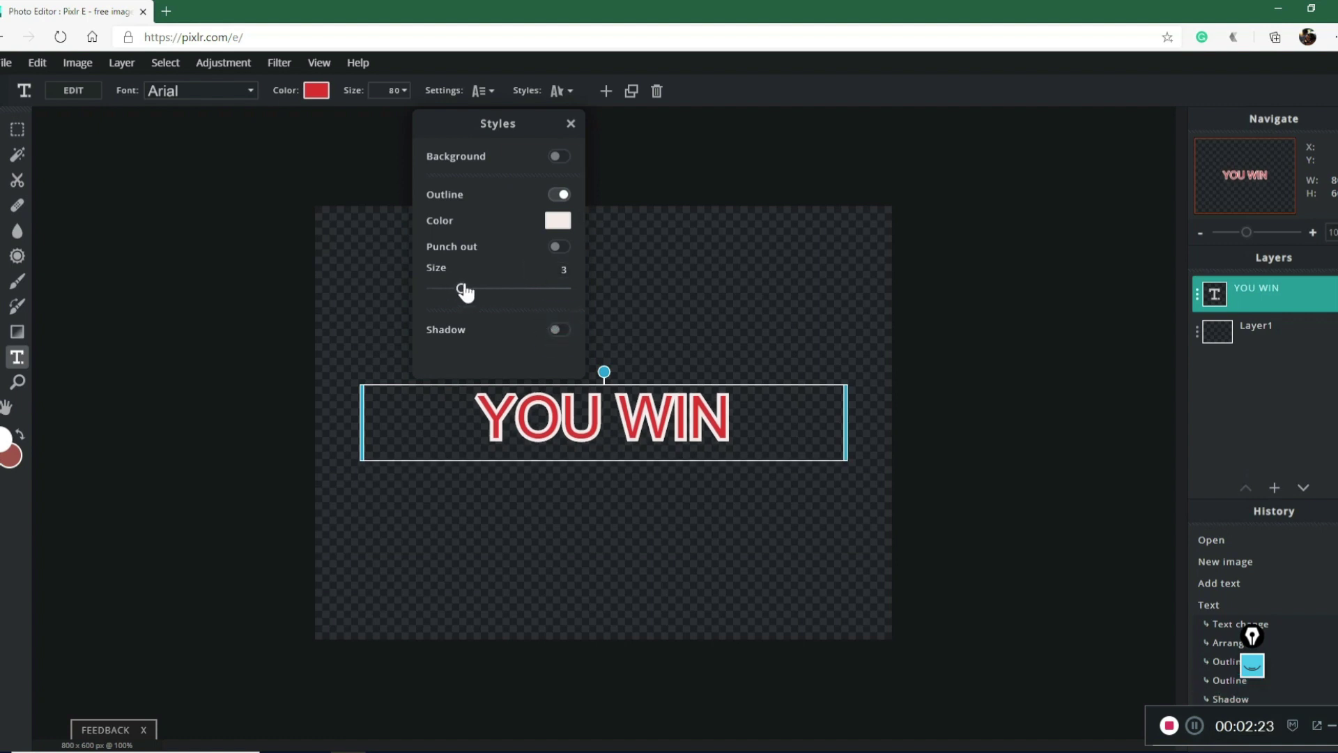
drag(461, 288, 450, 289)
click(561, 247)
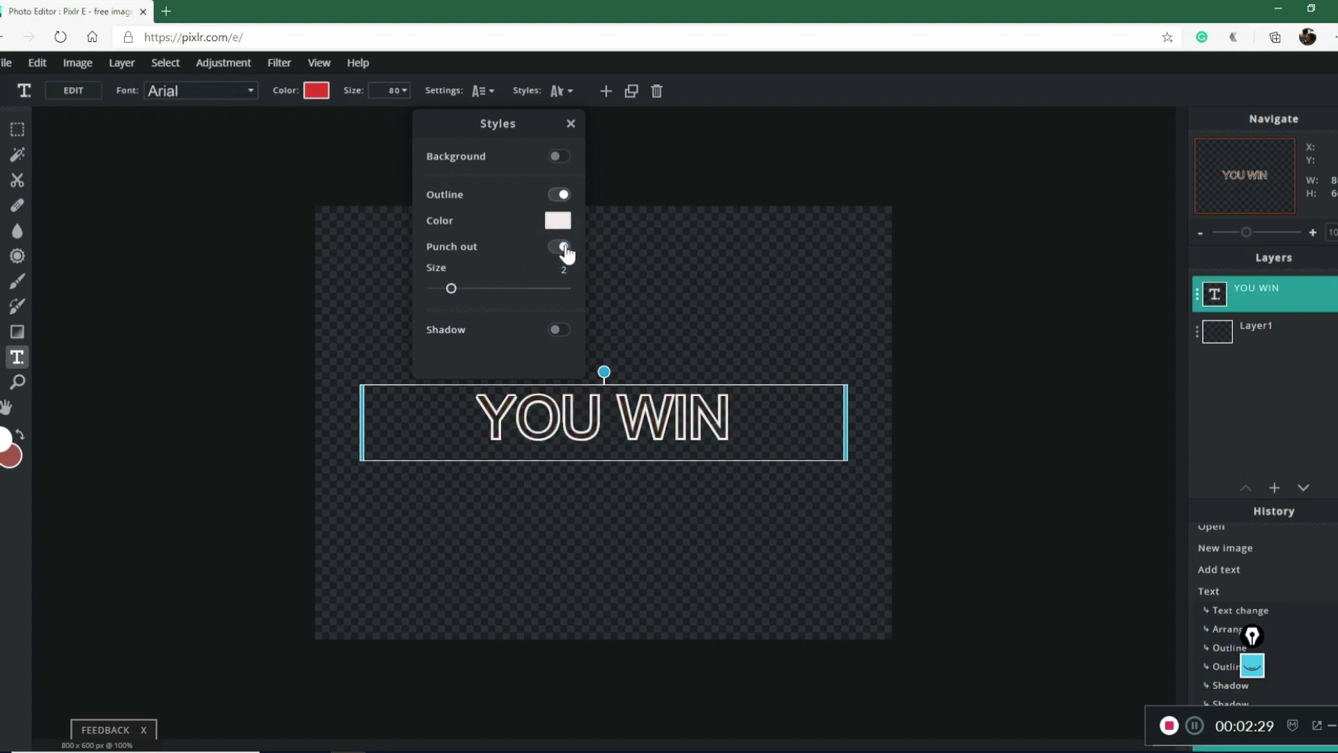
drag(452, 290, 473, 290)
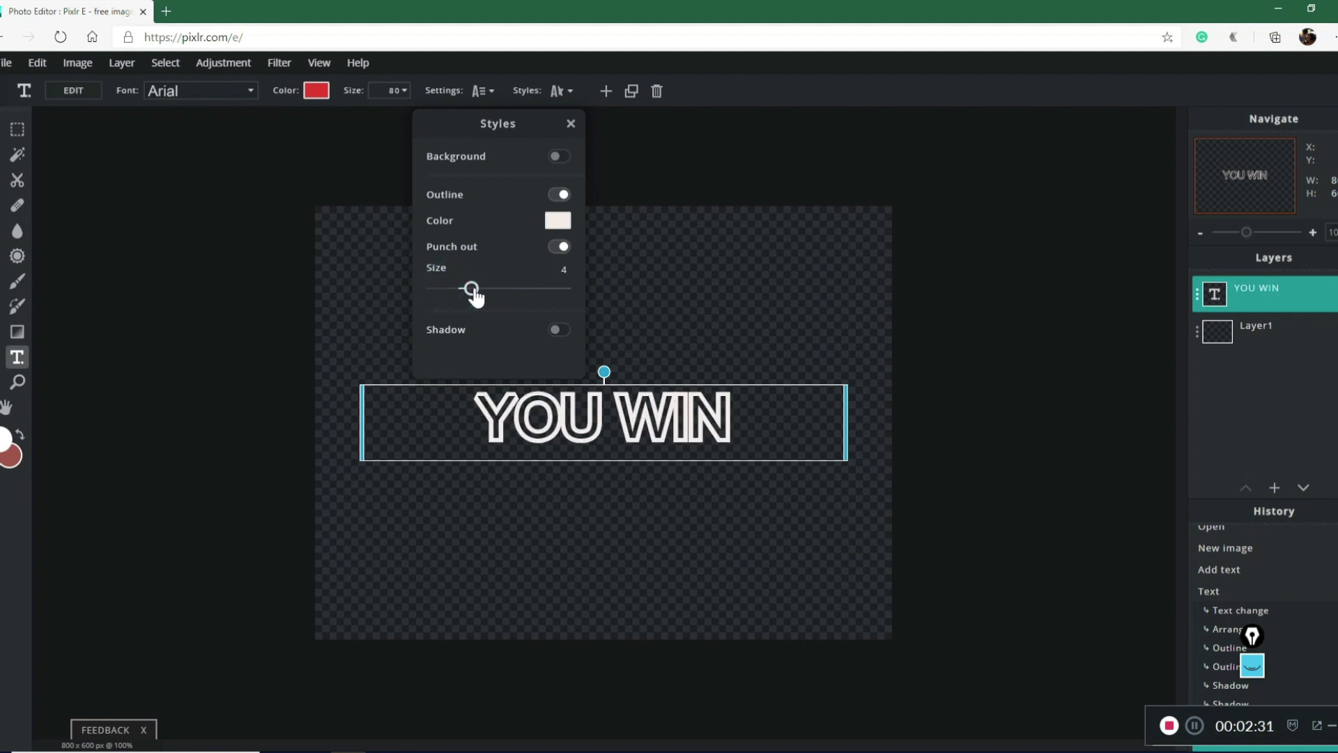
drag(474, 294, 469, 290)
click(561, 248)
click(570, 123)
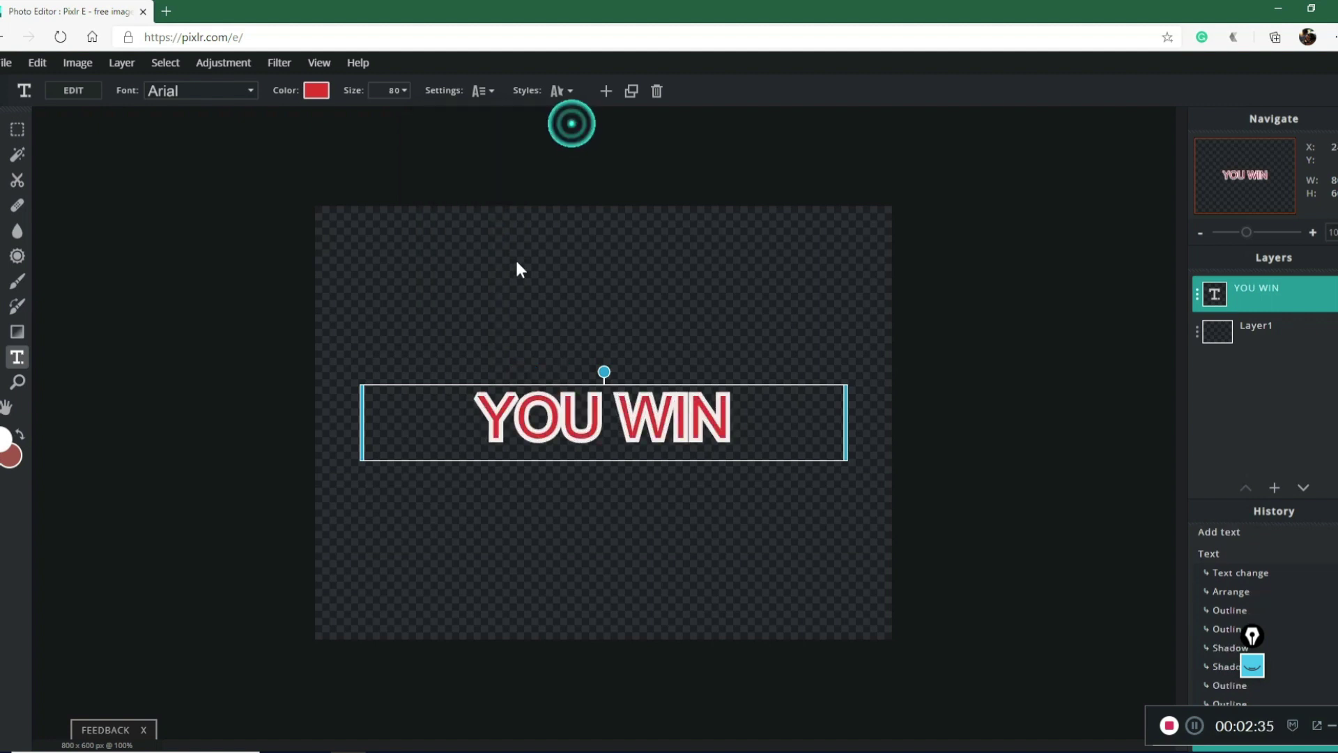
Step: Reduce the YOU WIN text's line spacing to -2
click(481, 90)
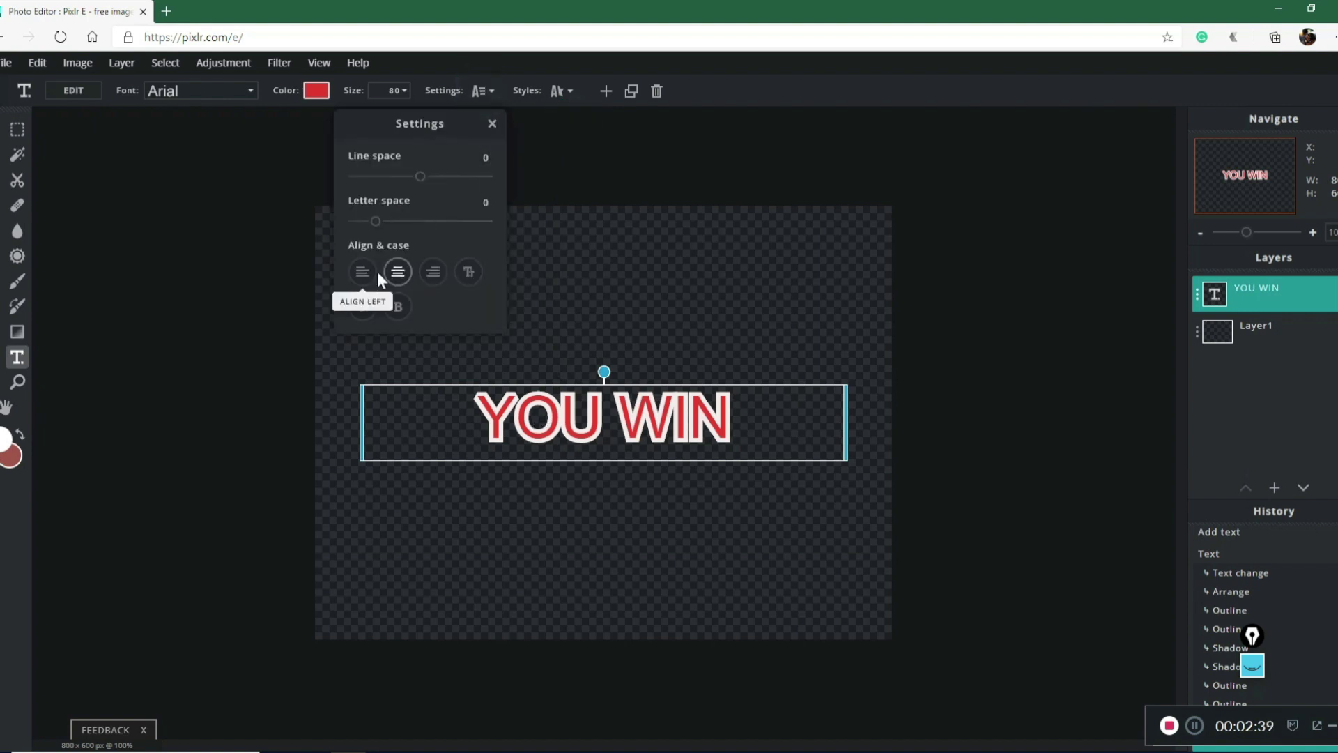
drag(420, 176, 418, 177)
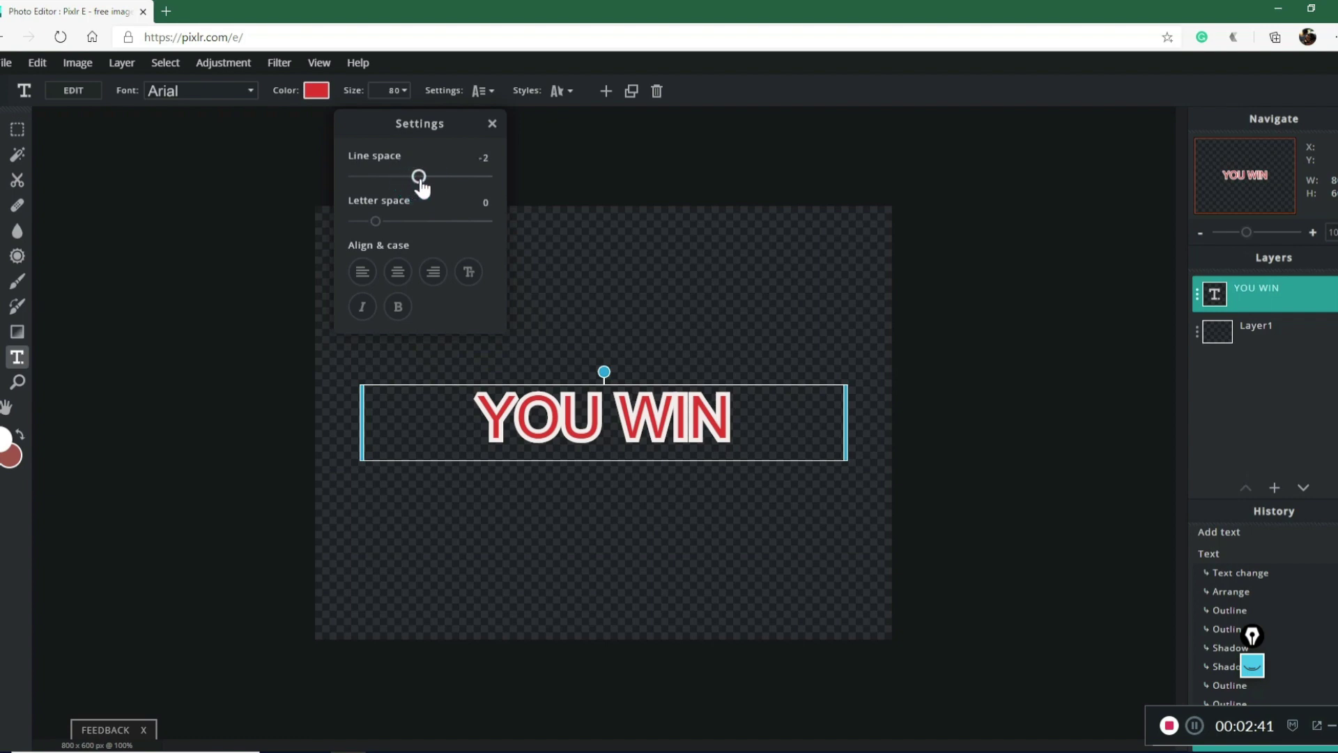
click(492, 124)
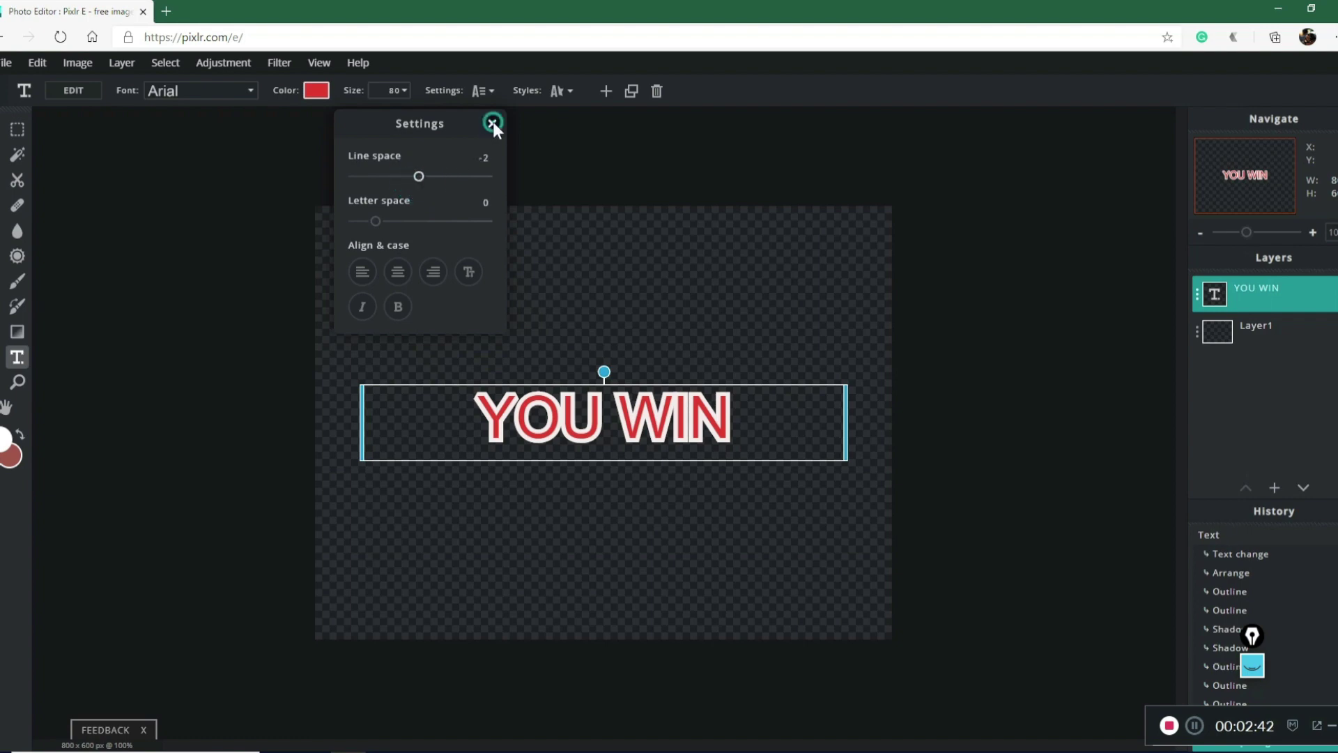
Step: Try Baangkarr Press, Badstar and BEBASNEUE fonts, then set the text to Brave Hearted
click(209, 93)
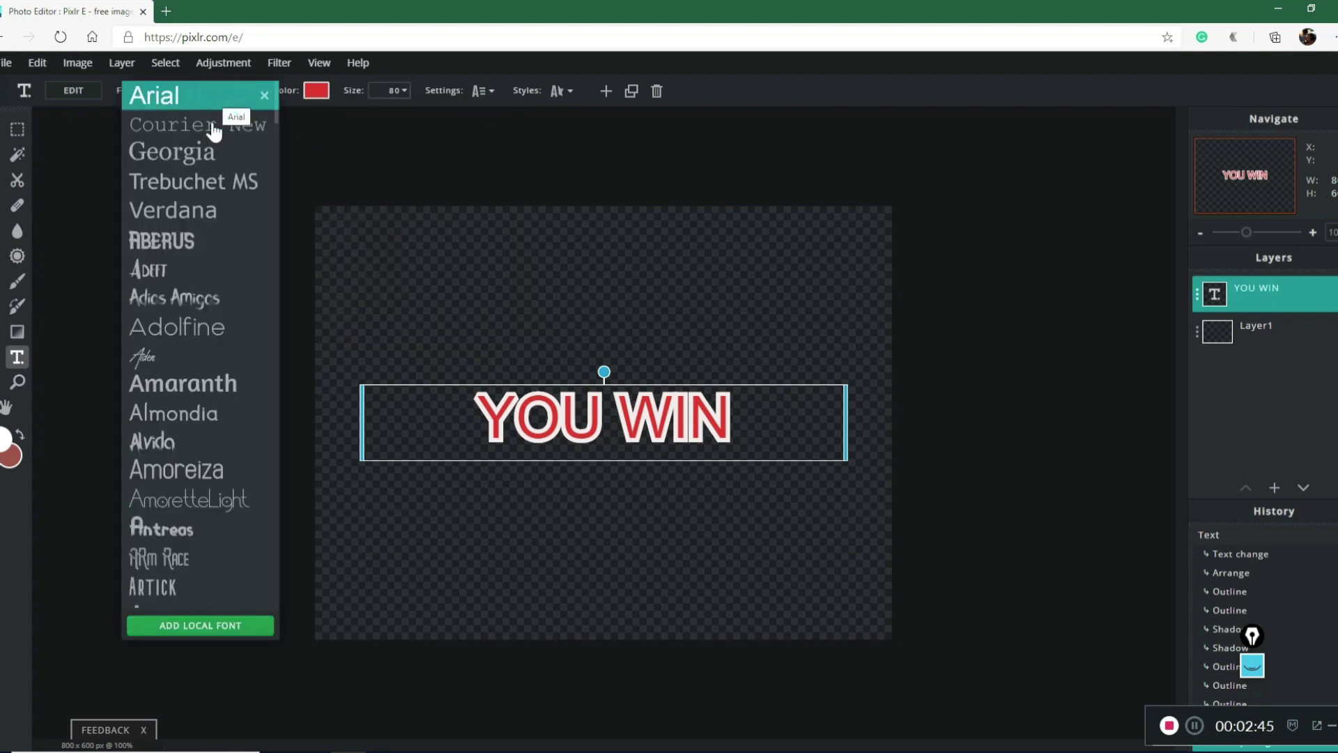
scroll(185, 359, down, 1)
scroll(185, 362, down, 2)
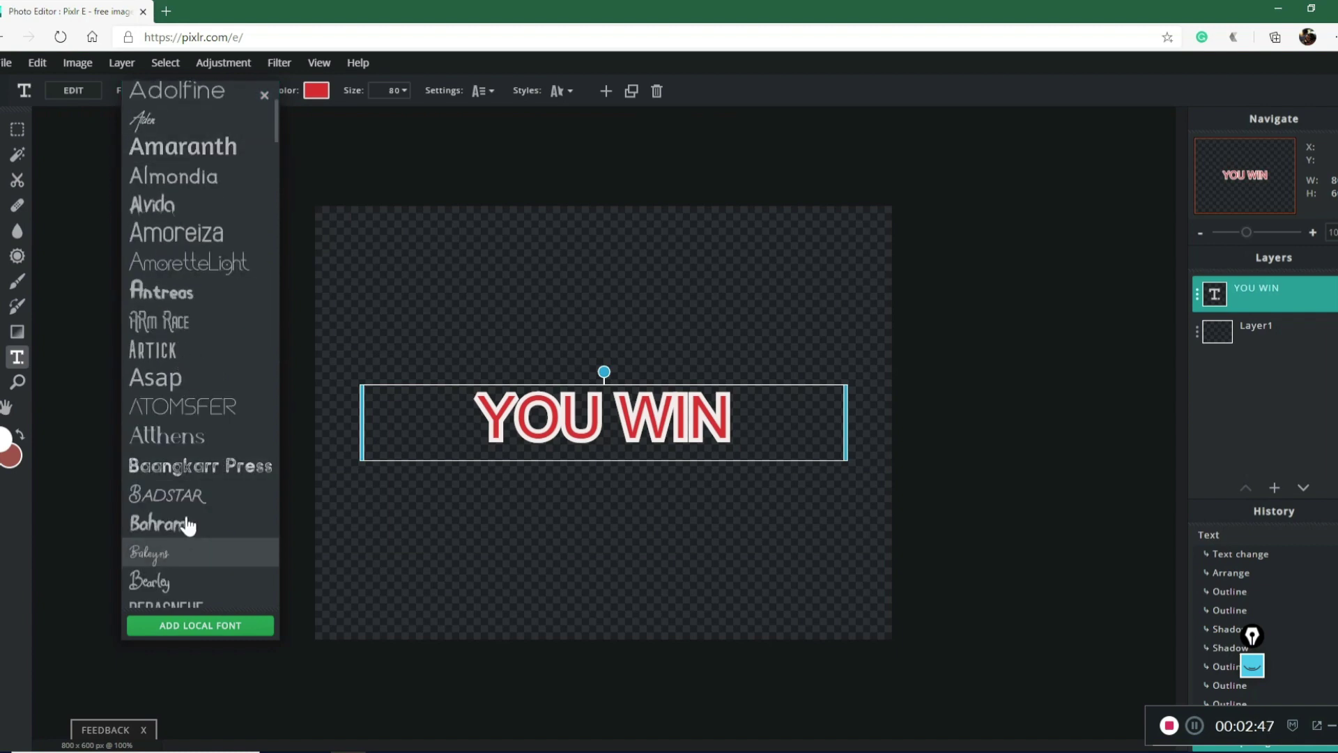
scroll(209, 492, down, 2)
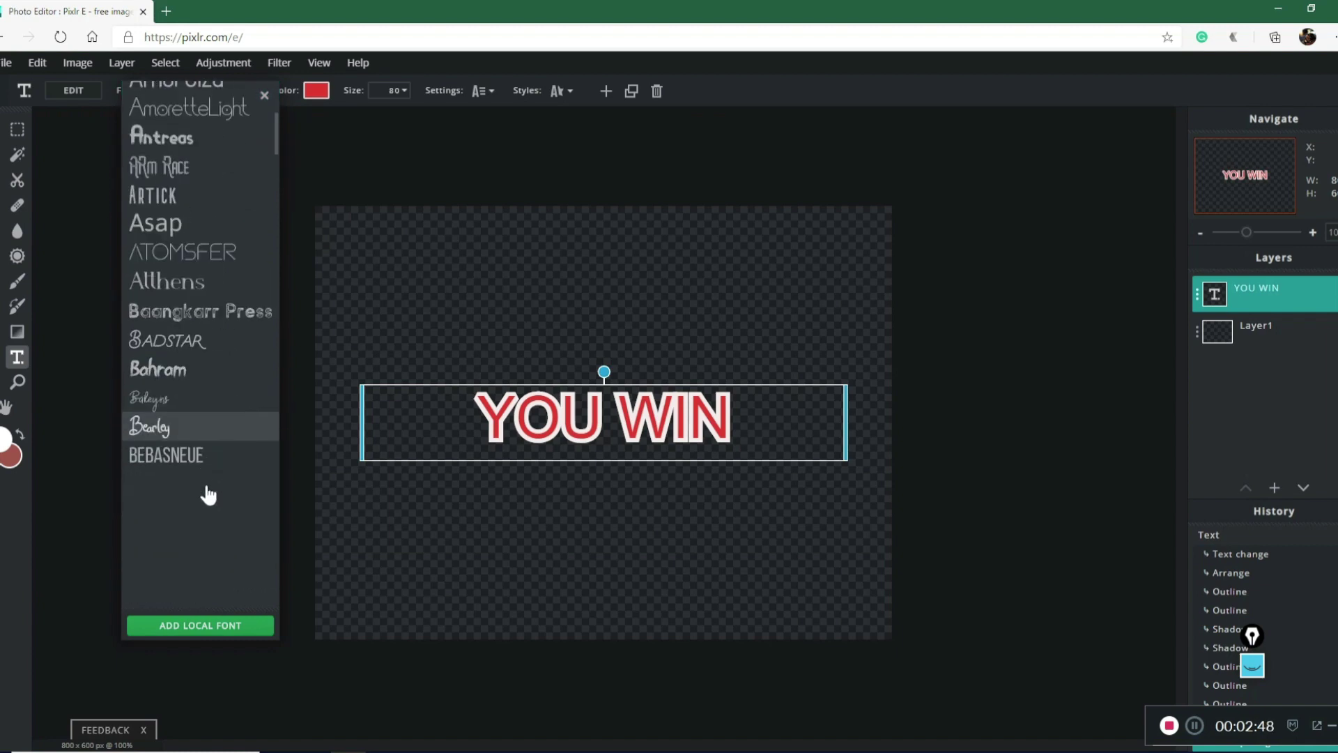
click(193, 307)
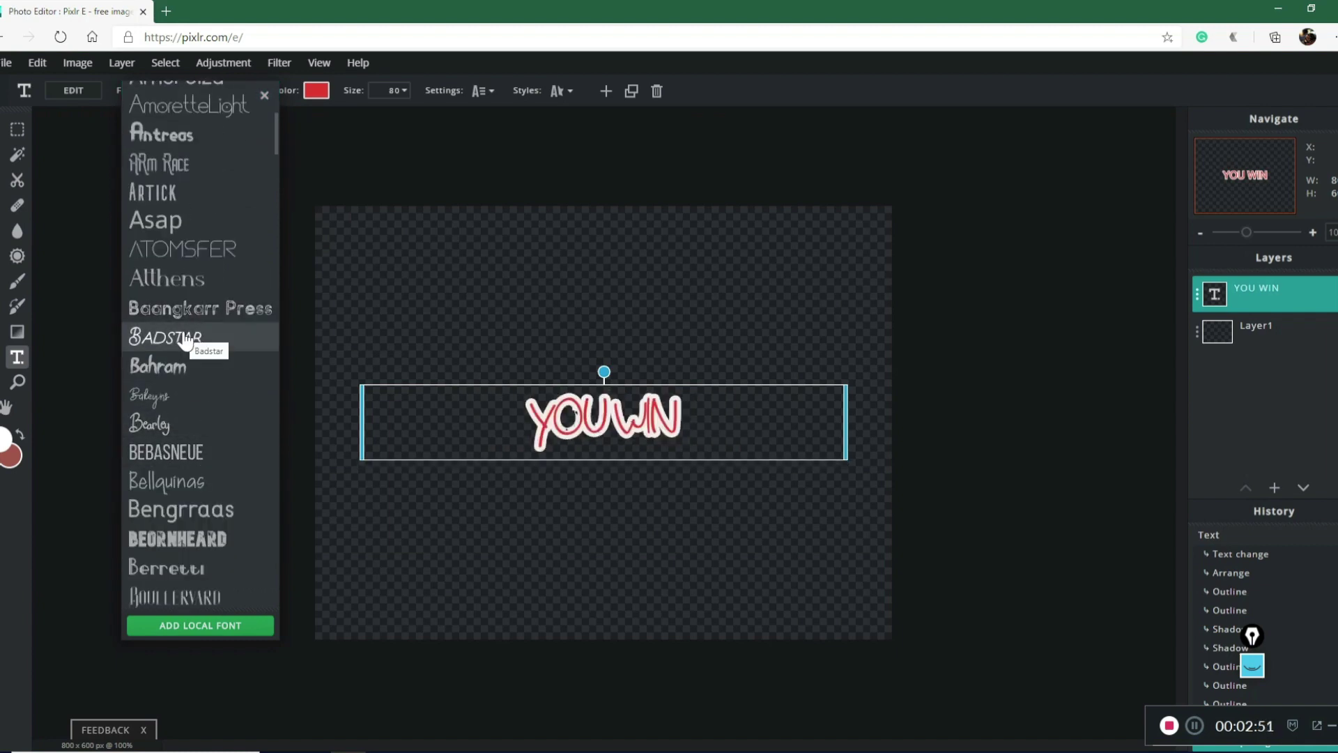
click(181, 339)
click(183, 452)
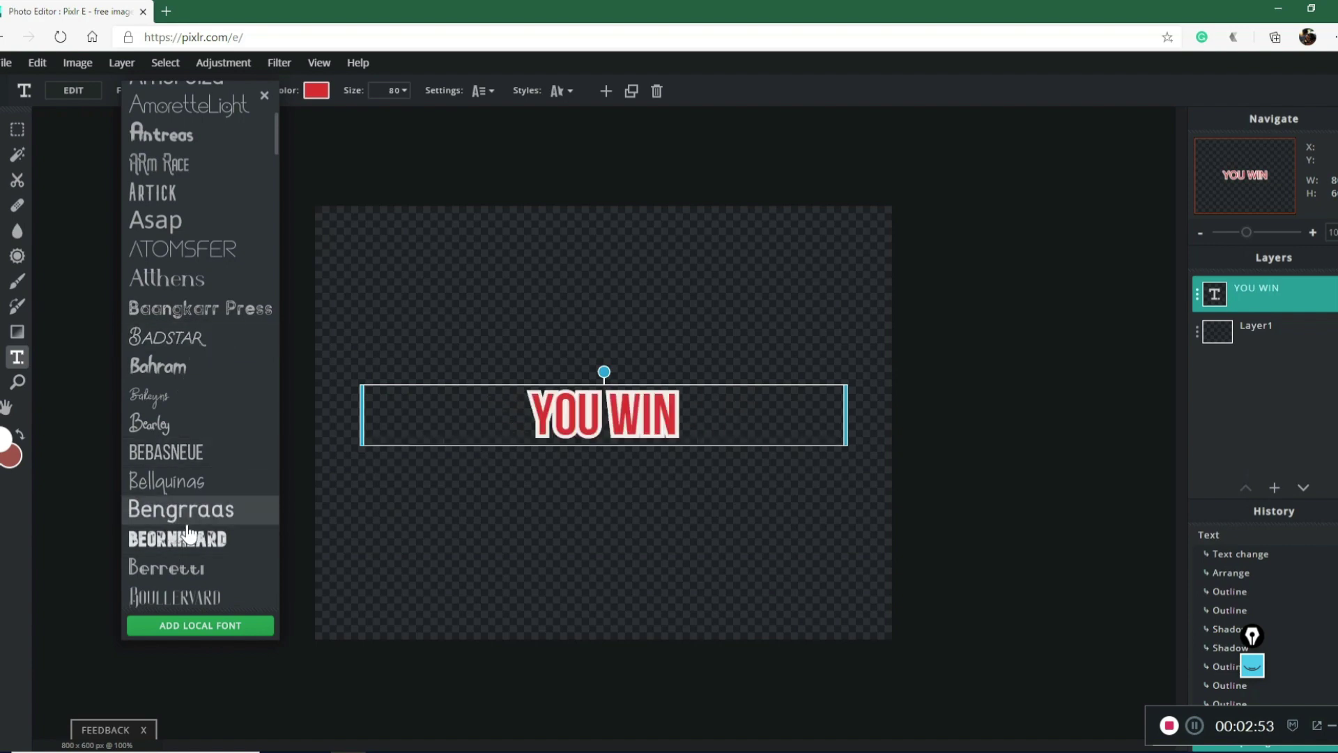
scroll(179, 532, down, 1)
click(175, 550)
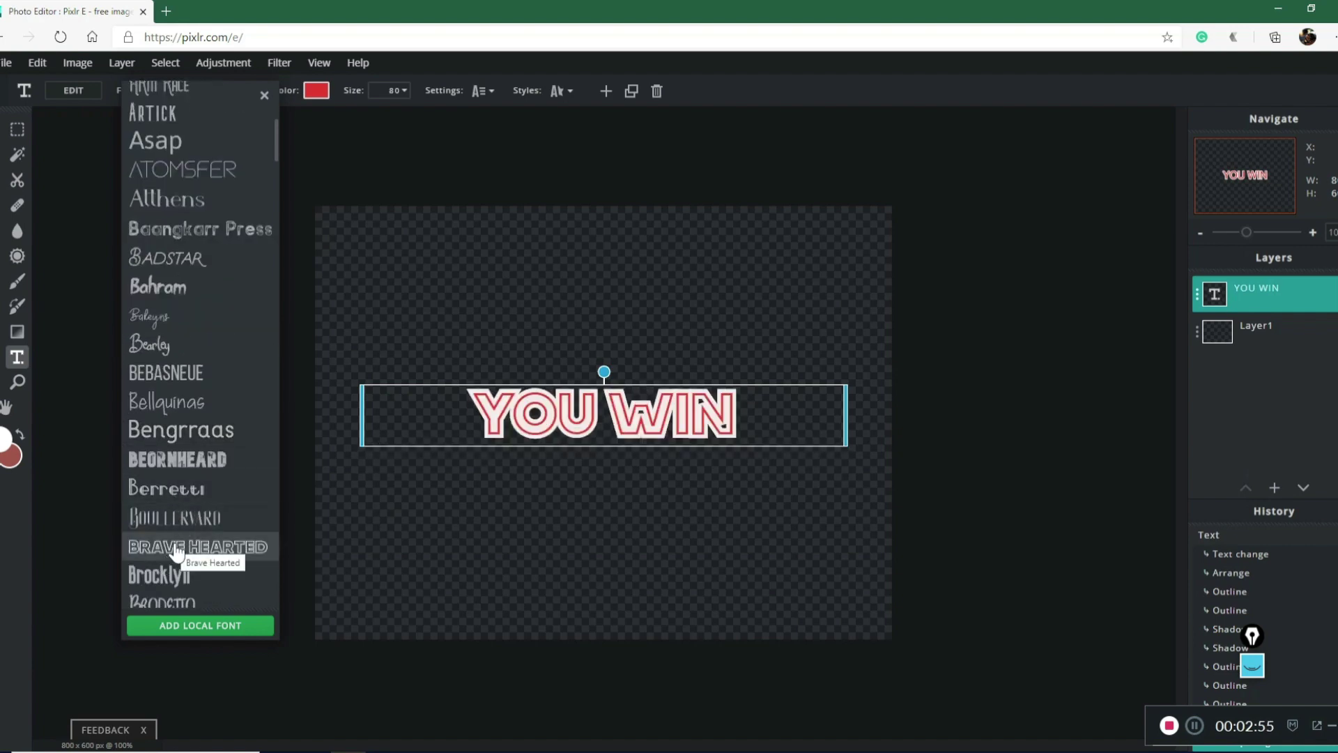
click(172, 547)
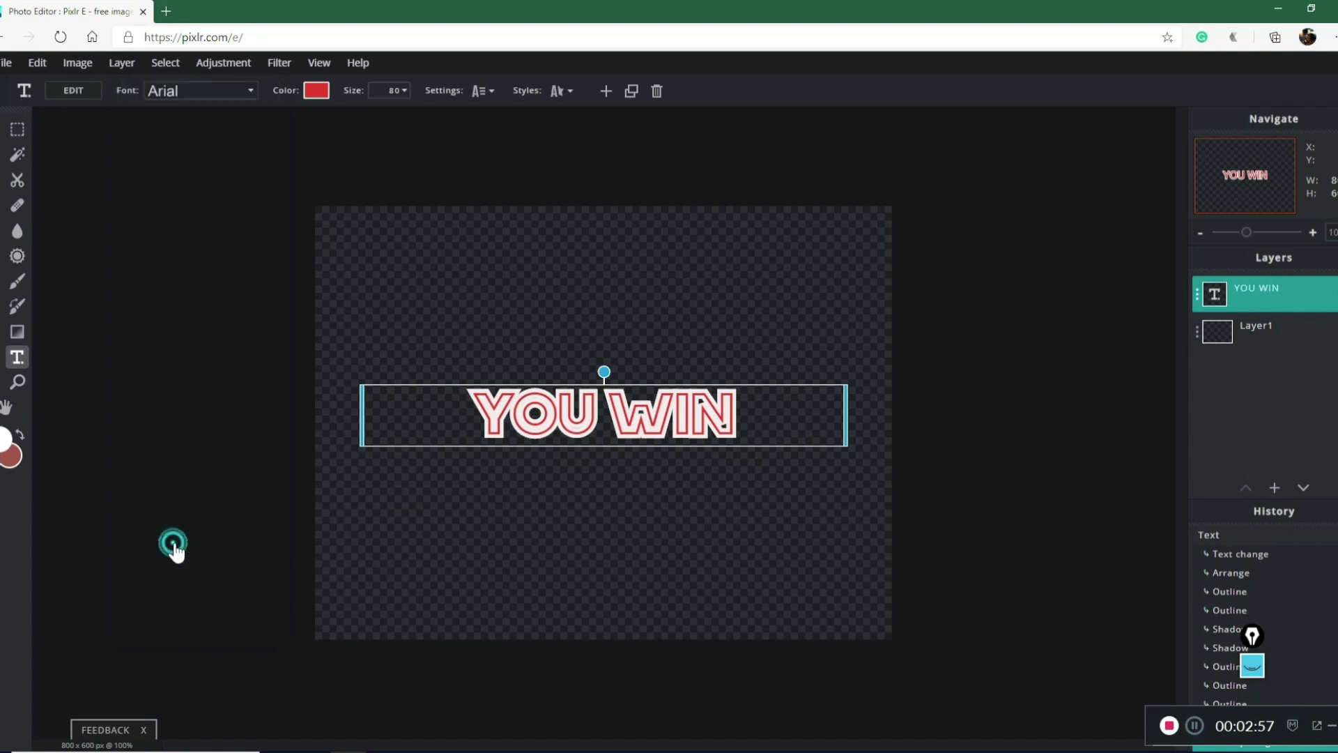
click(603, 508)
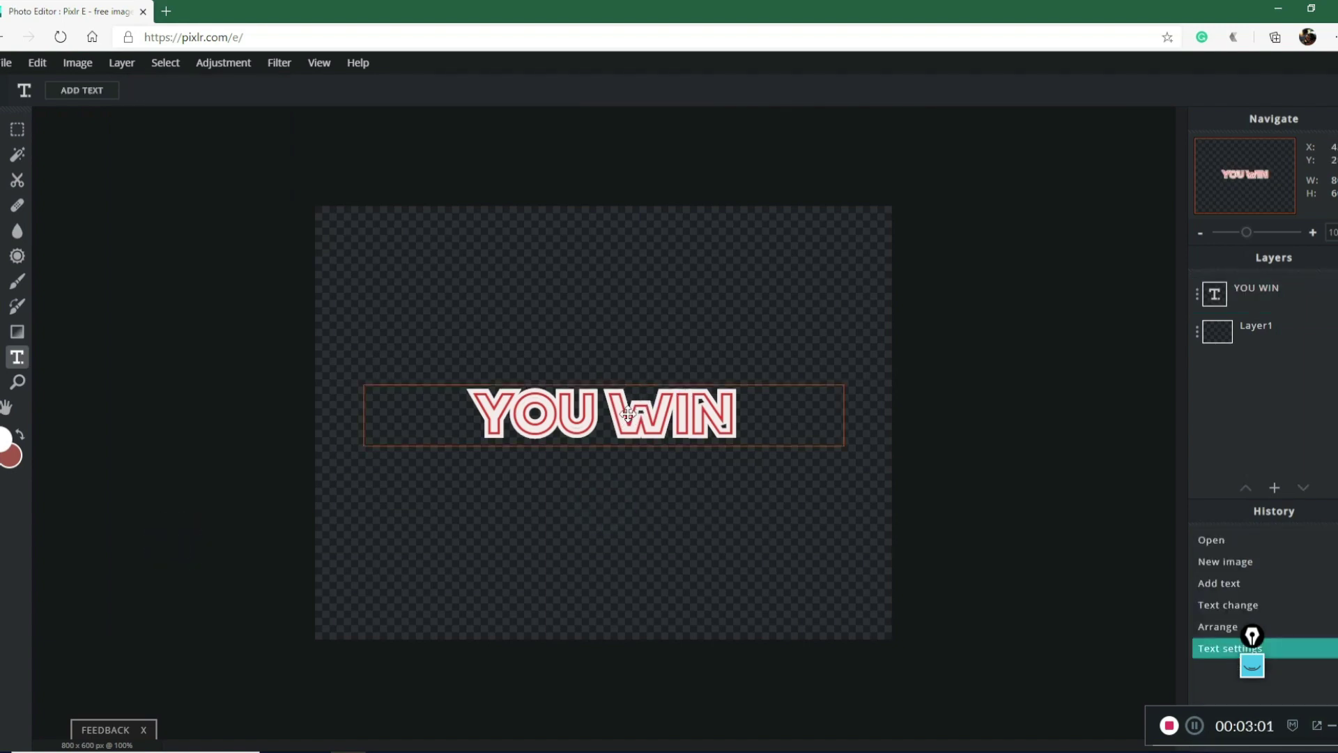
click(598, 420)
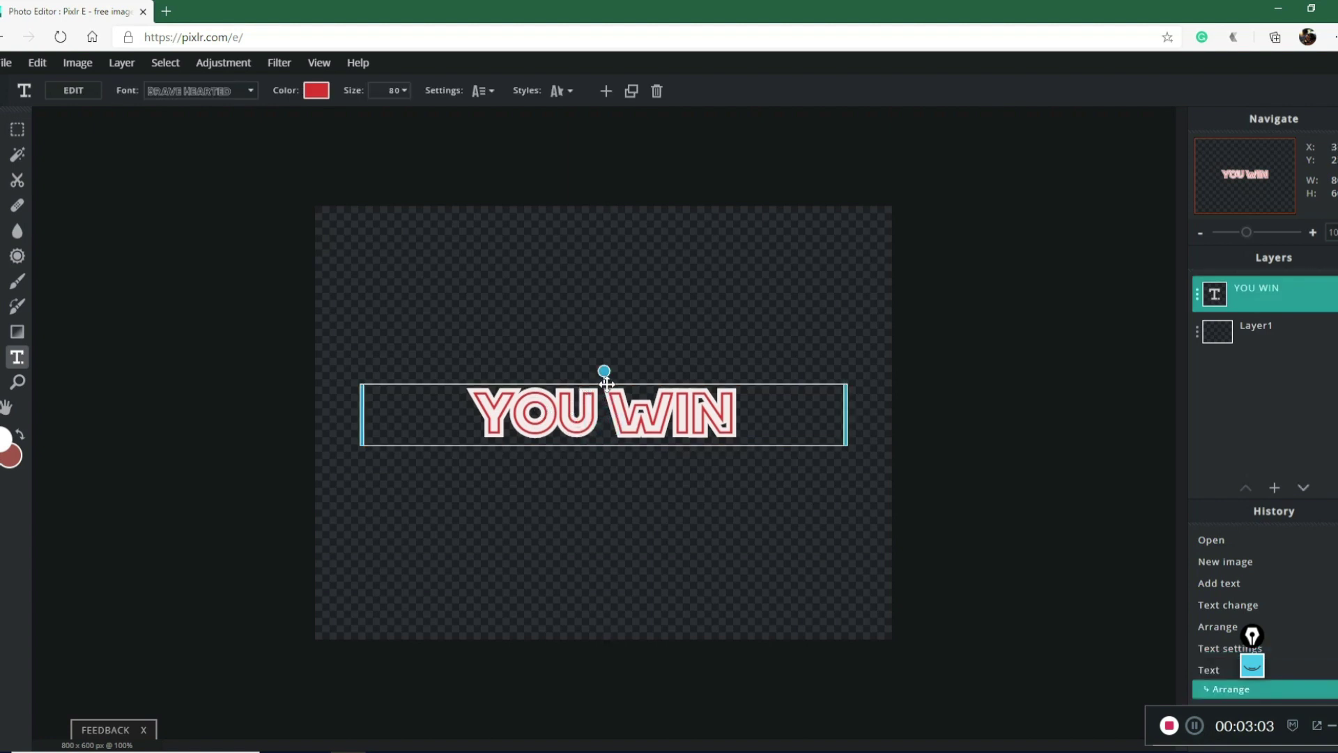
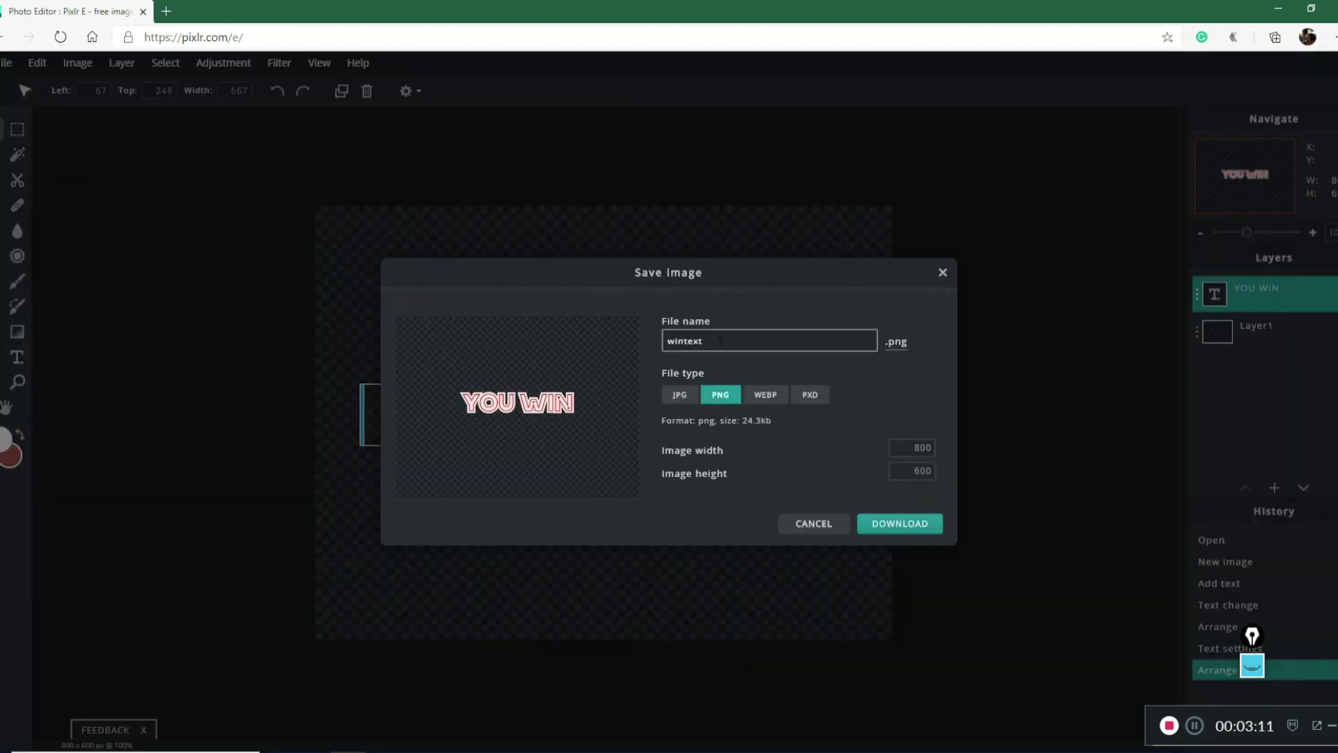
Step: Download the YOU WIN graphic from Pixlr E as a PNG file named wintext
click(726, 403)
click(903, 528)
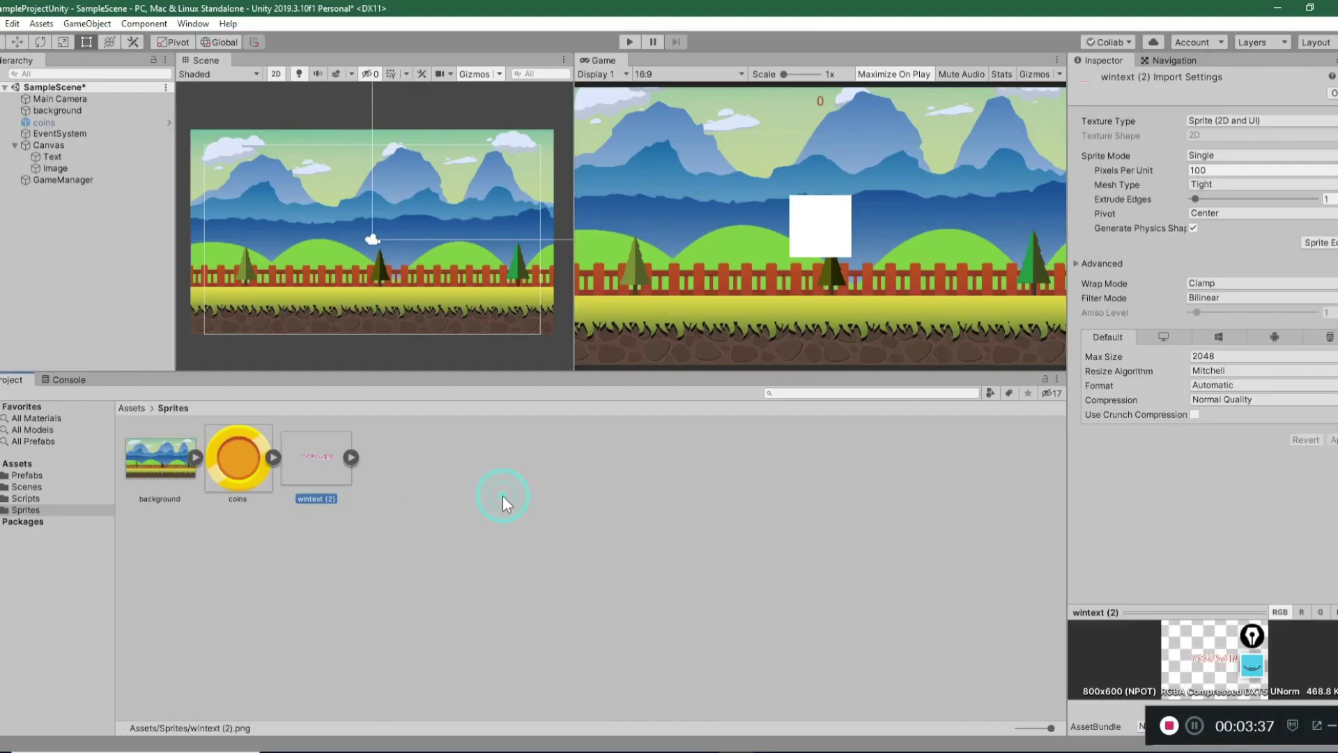
click(503, 497)
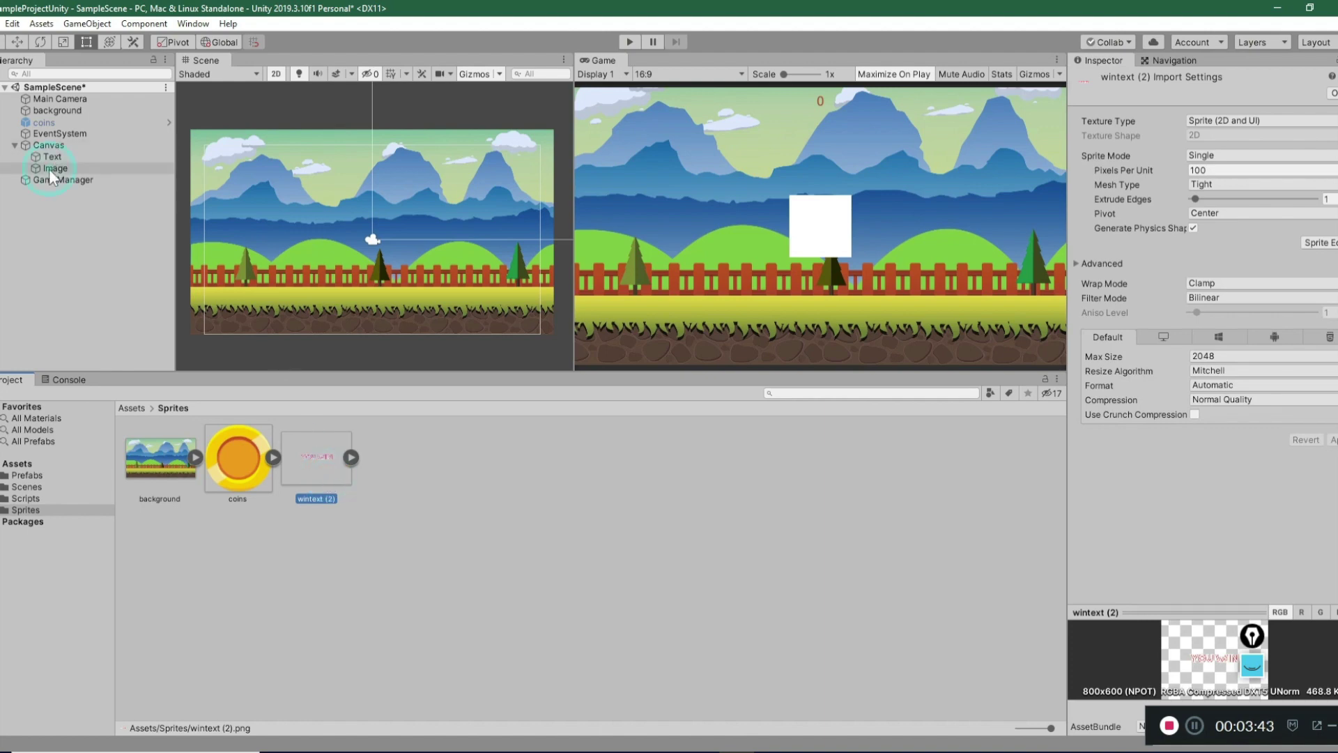
Step: Make wintext (2) the canvas Image's source sprite and set it to native size 800×600
click(49, 168)
click(325, 486)
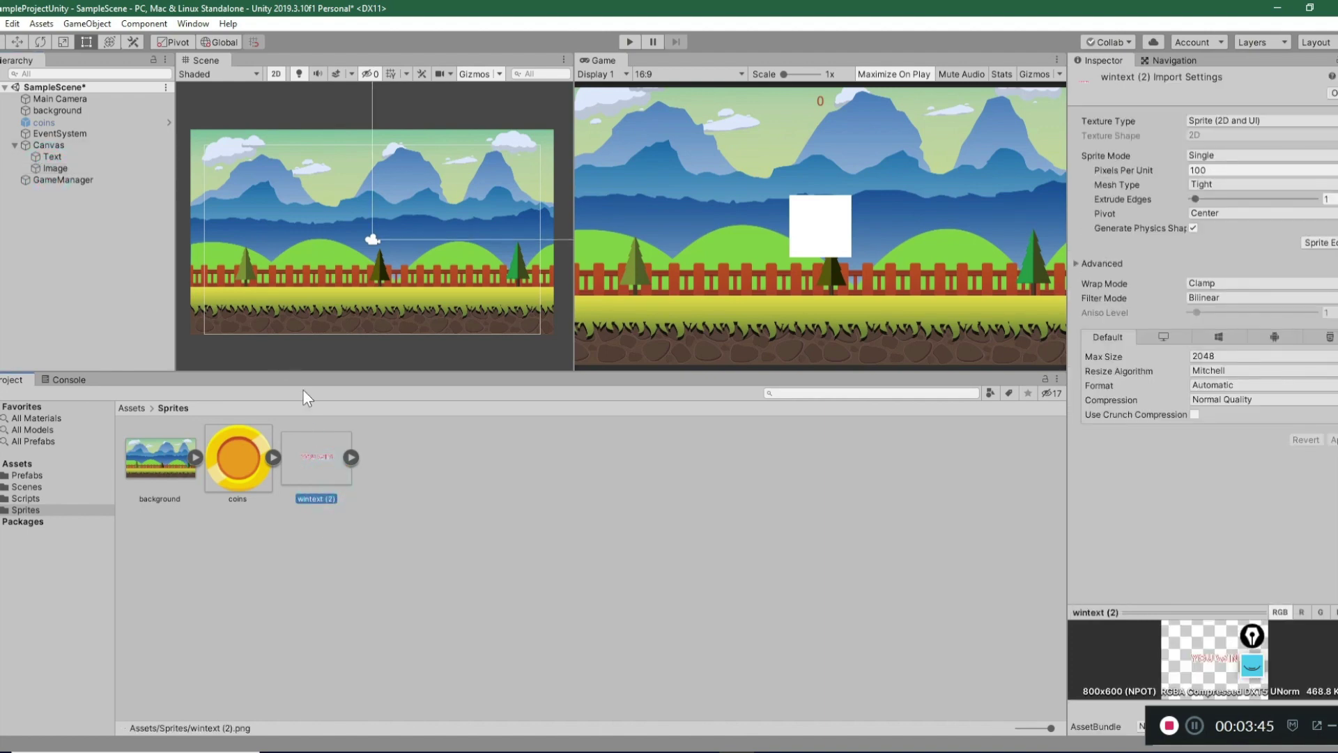
click(85, 168)
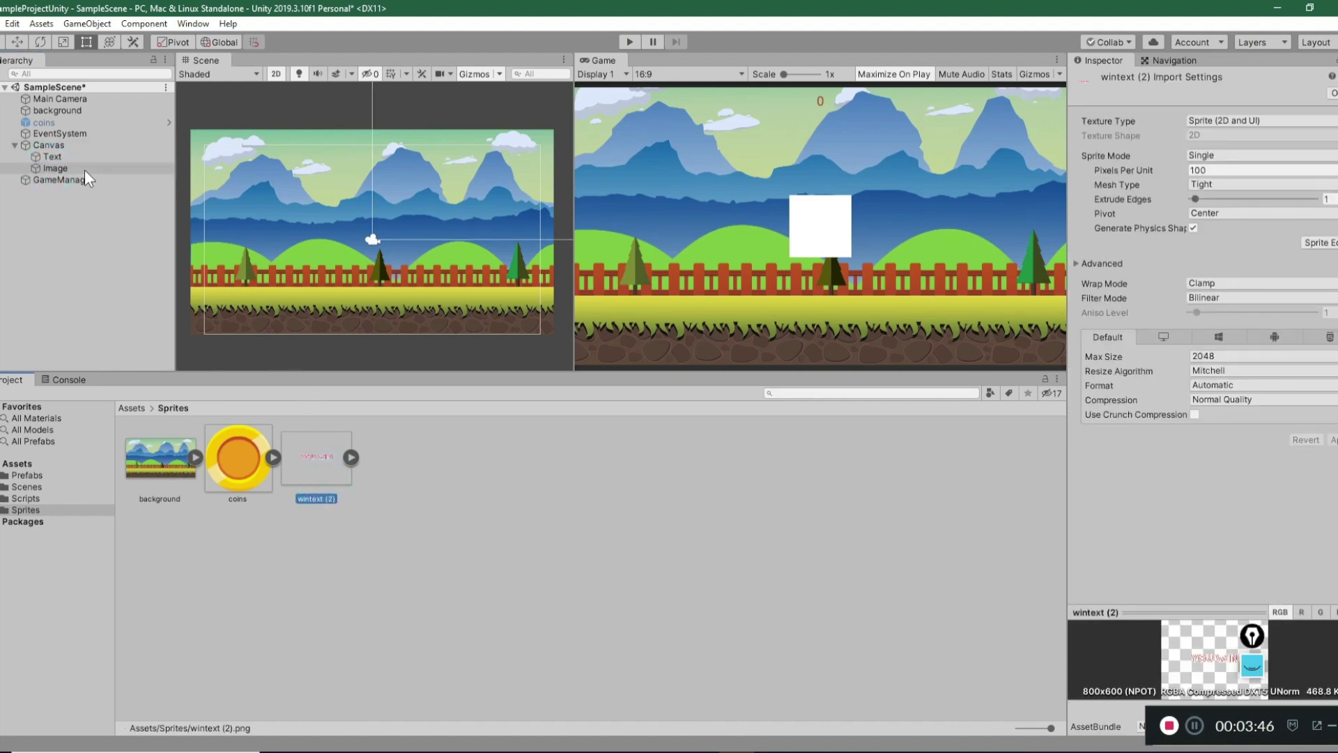
click(321, 486)
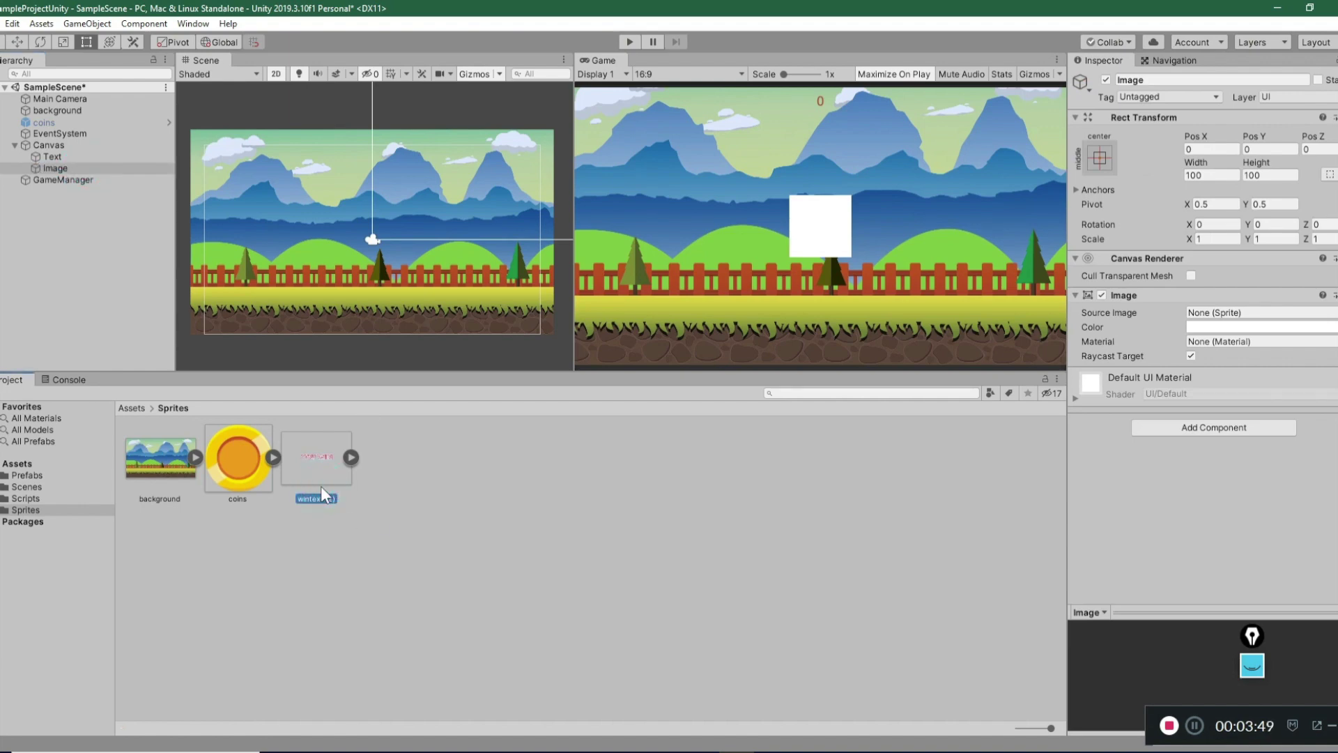
drag(321, 486, 1199, 317)
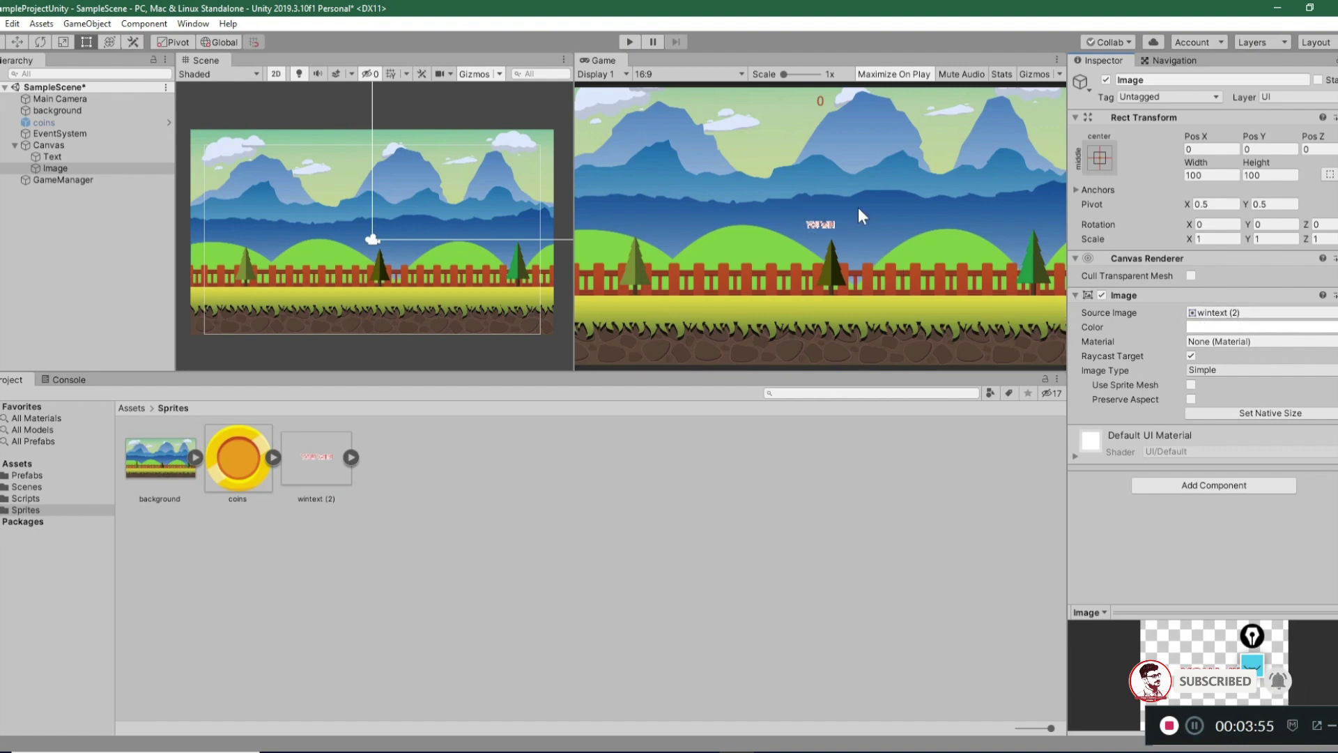
click(1231, 416)
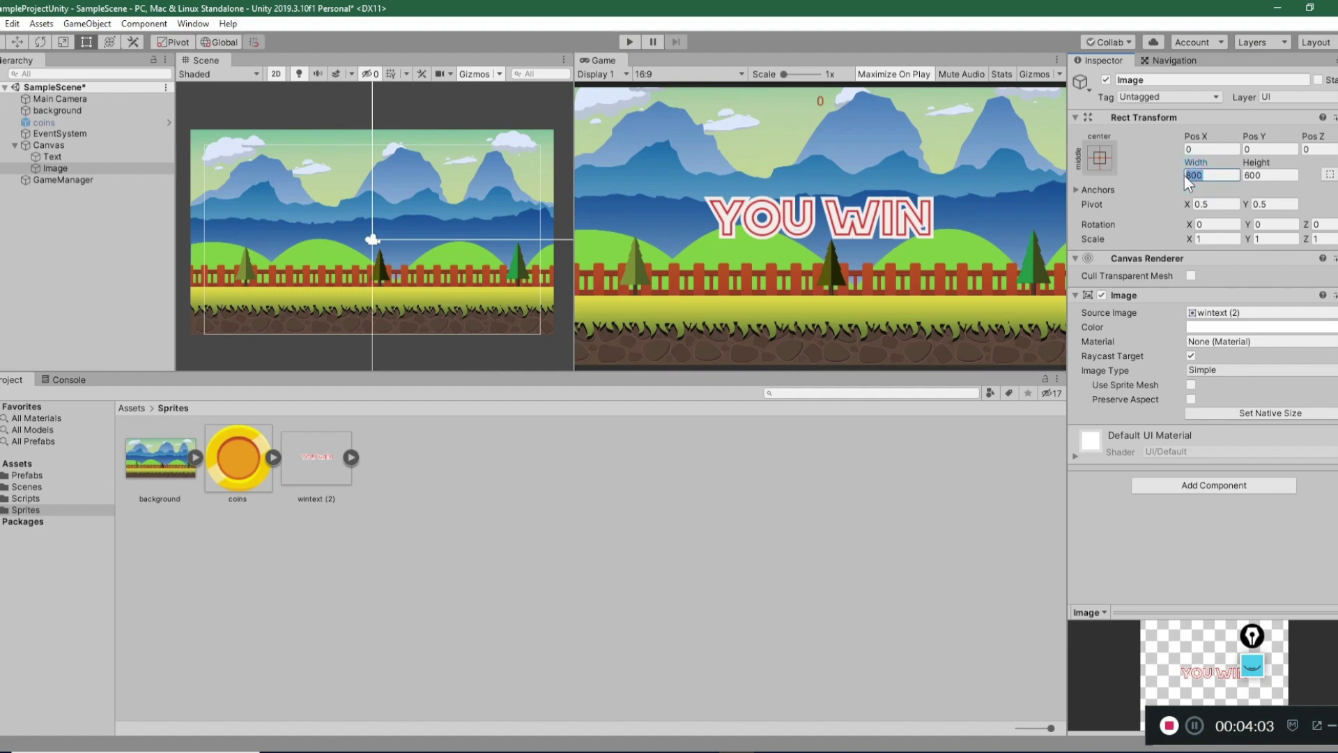
click(1255, 176)
text(800)
Step: Save the scene and go to OnMouseDown in CoinsController.cs in Visual Studio
click(2, 24)
click(13, 76)
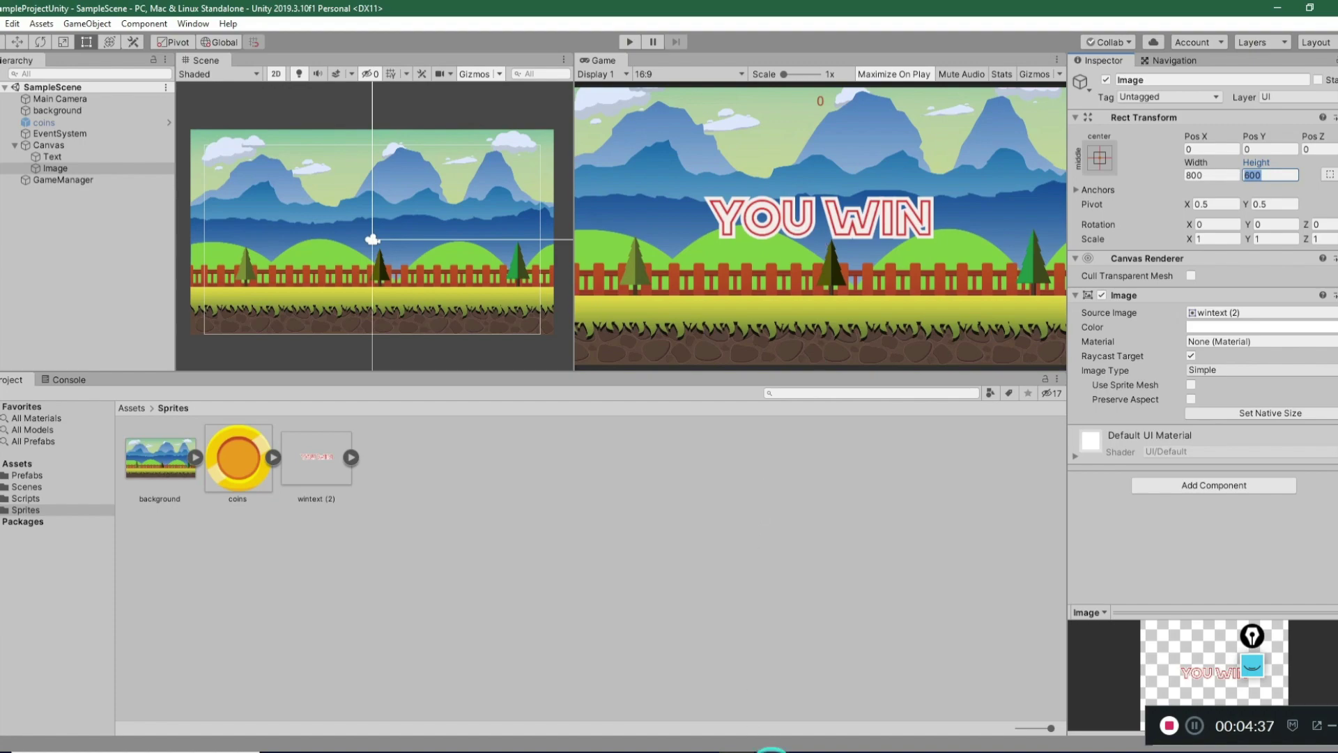
click(754, 726)
click(486, 505)
Step: Review the IncrementScrore call inside CoinsController's OnMouseDown method
scroll(486, 505, up, 2)
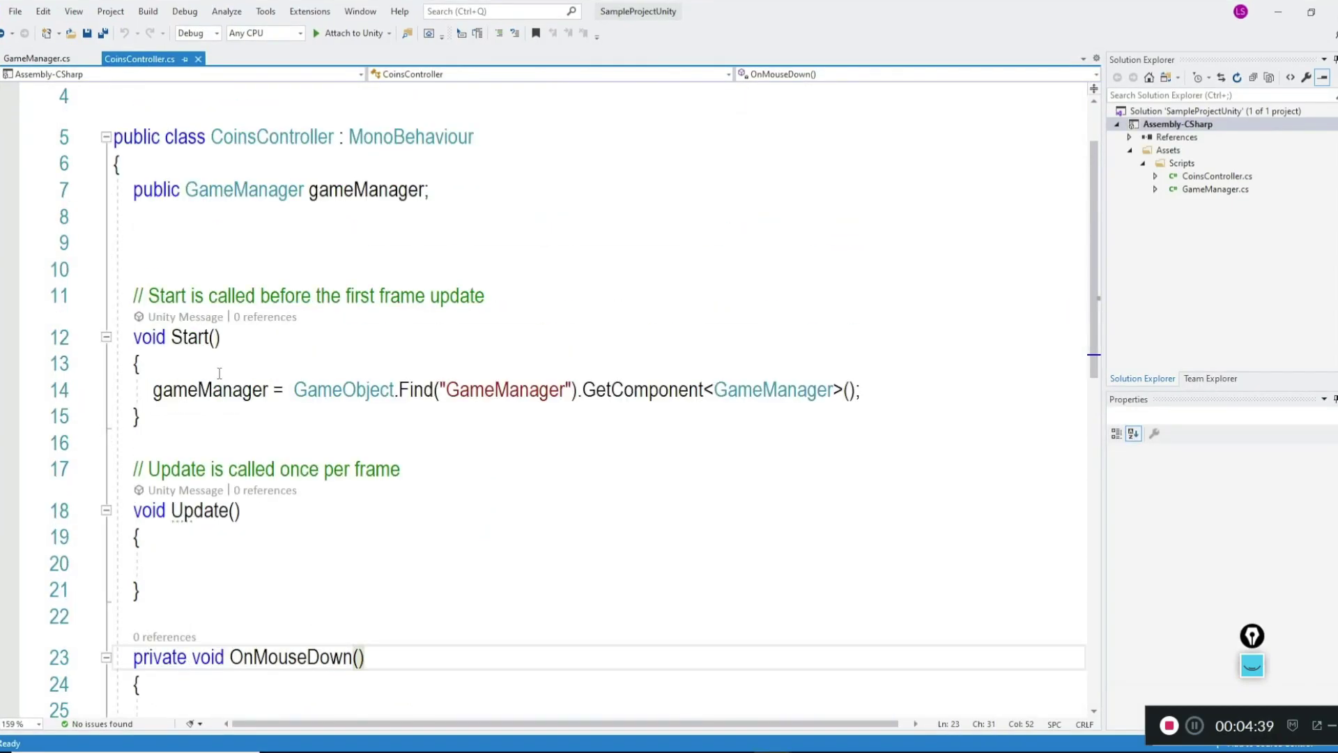
scroll(301, 382, down, 3)
click(225, 464)
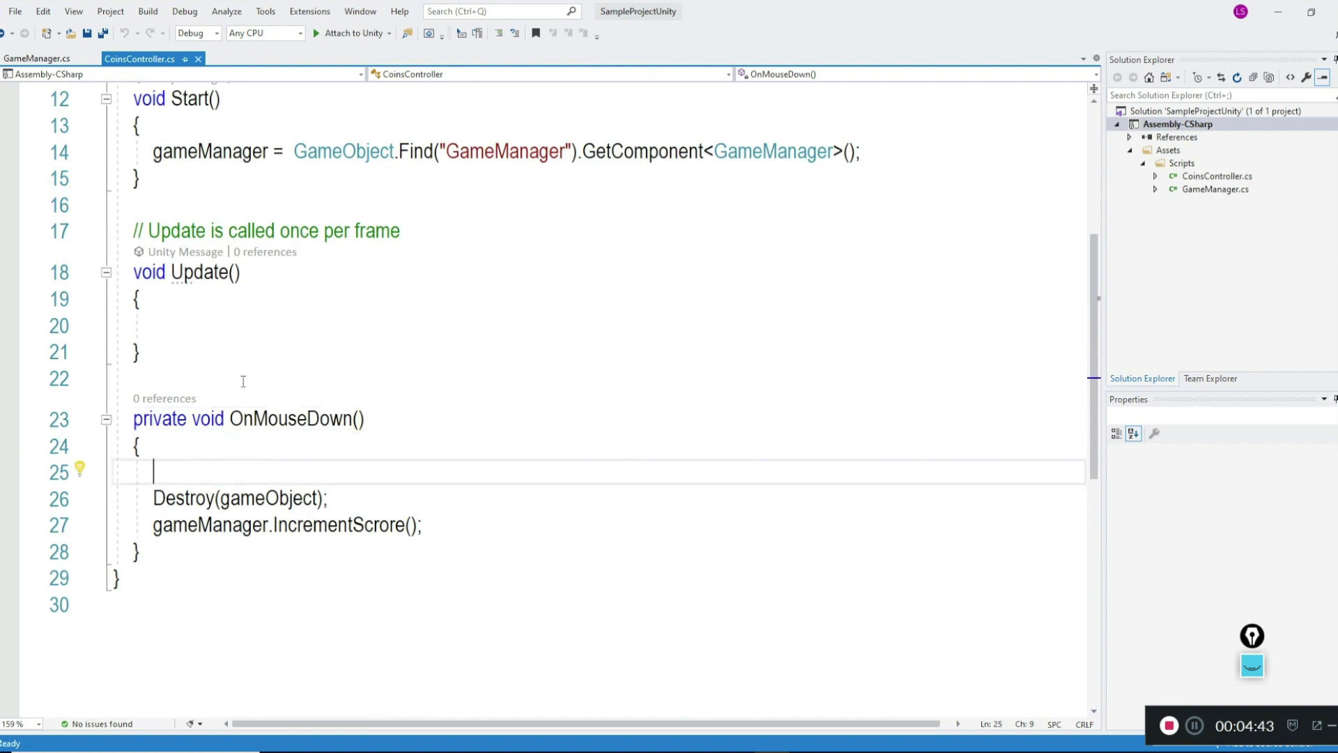
click(361, 491)
double_click(313, 526)
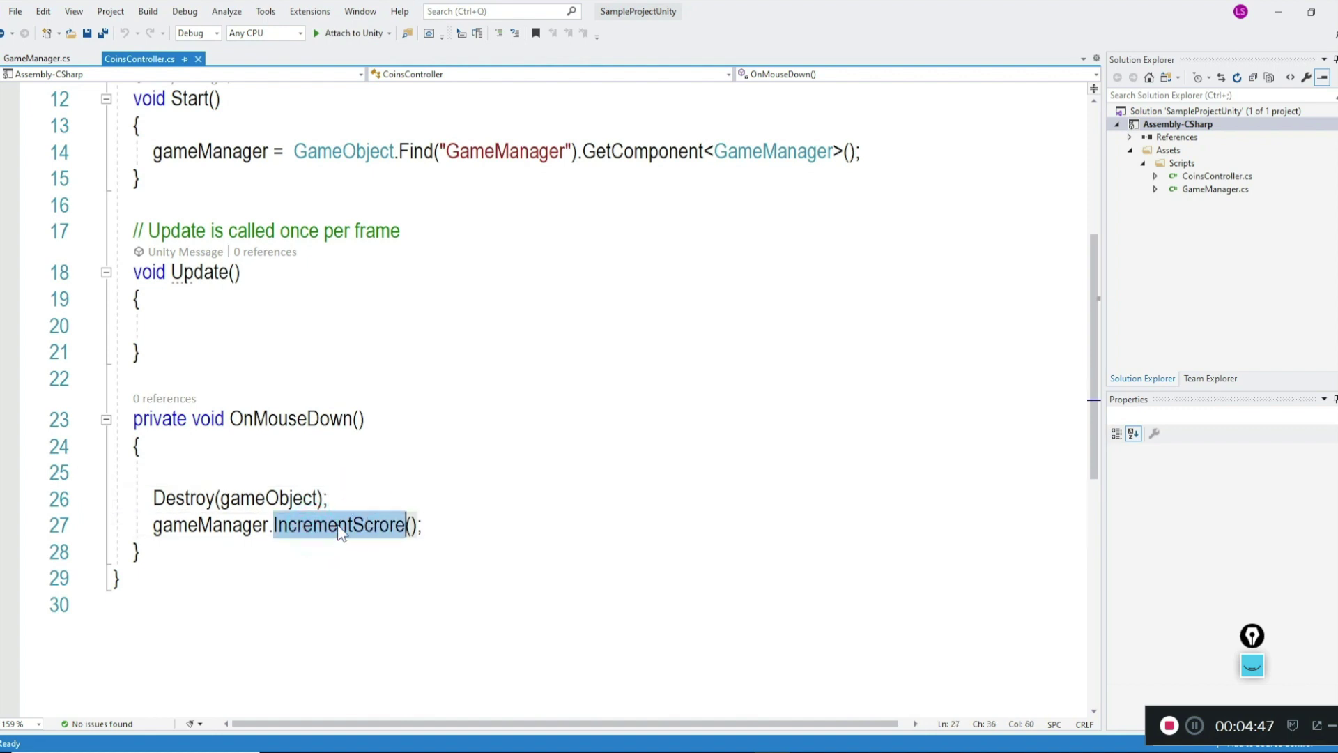
click(436, 528)
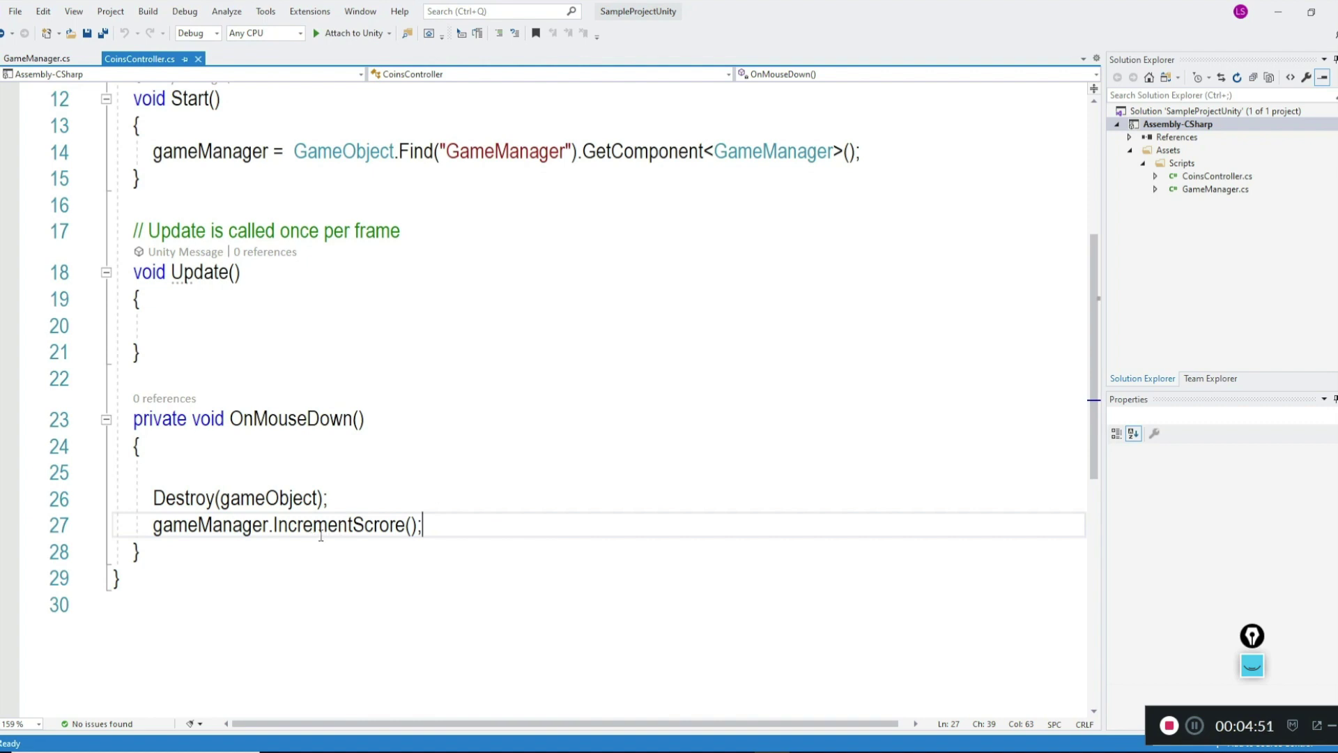
Step: Switch to GameManager.cs and go to the end of the target field declaration
click(41, 57)
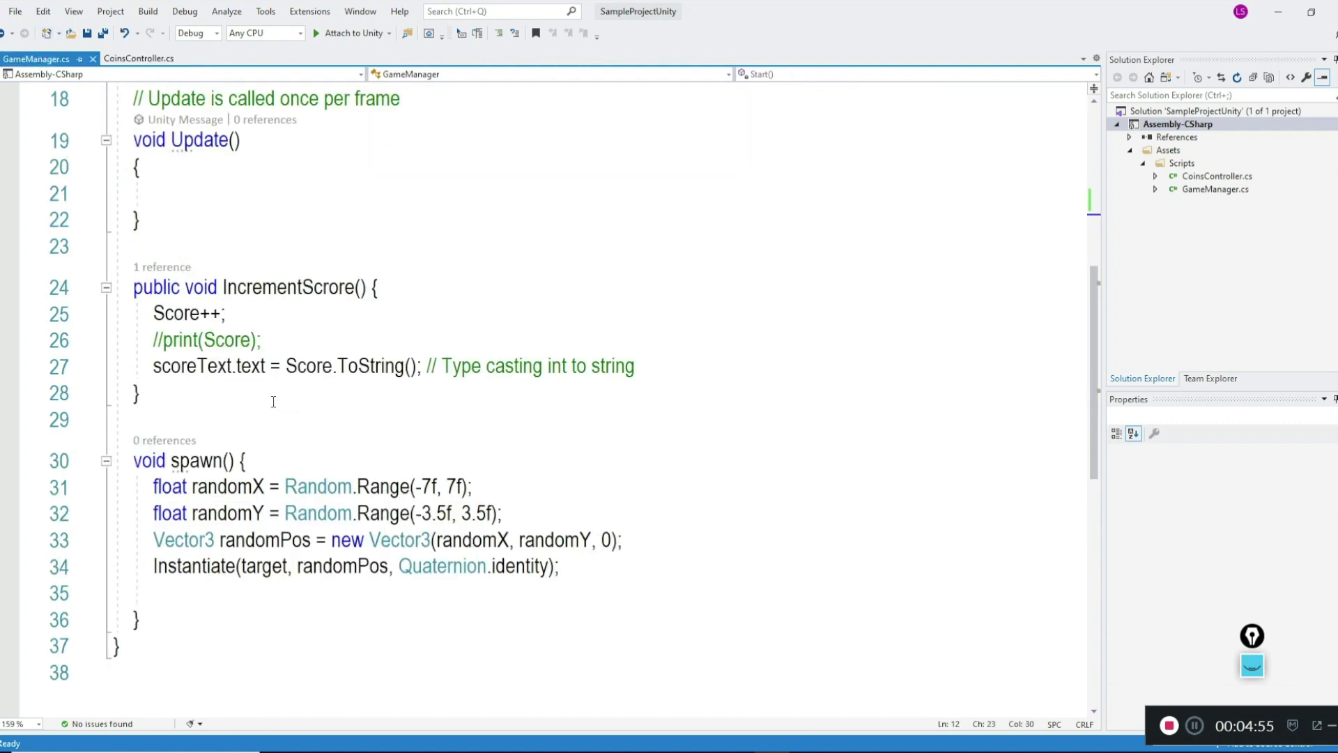
scroll(345, 392, up, 1)
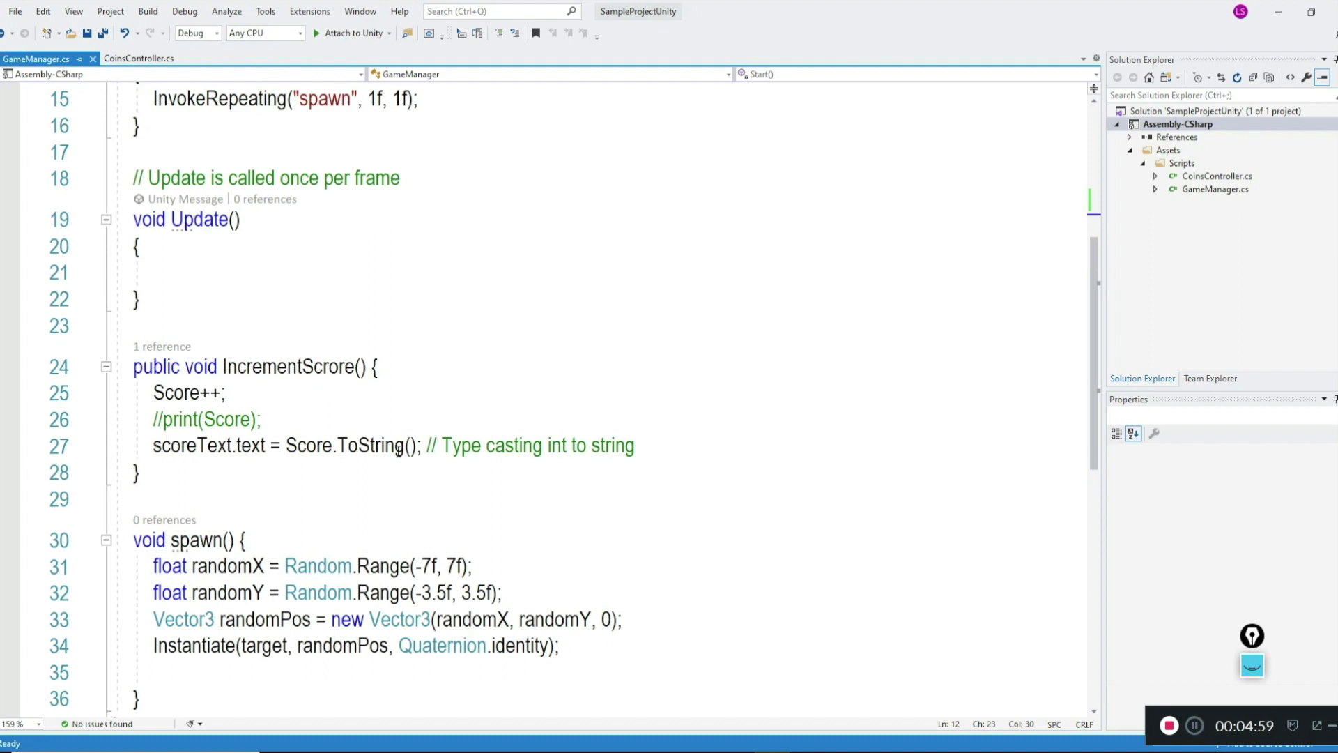
click(644, 445)
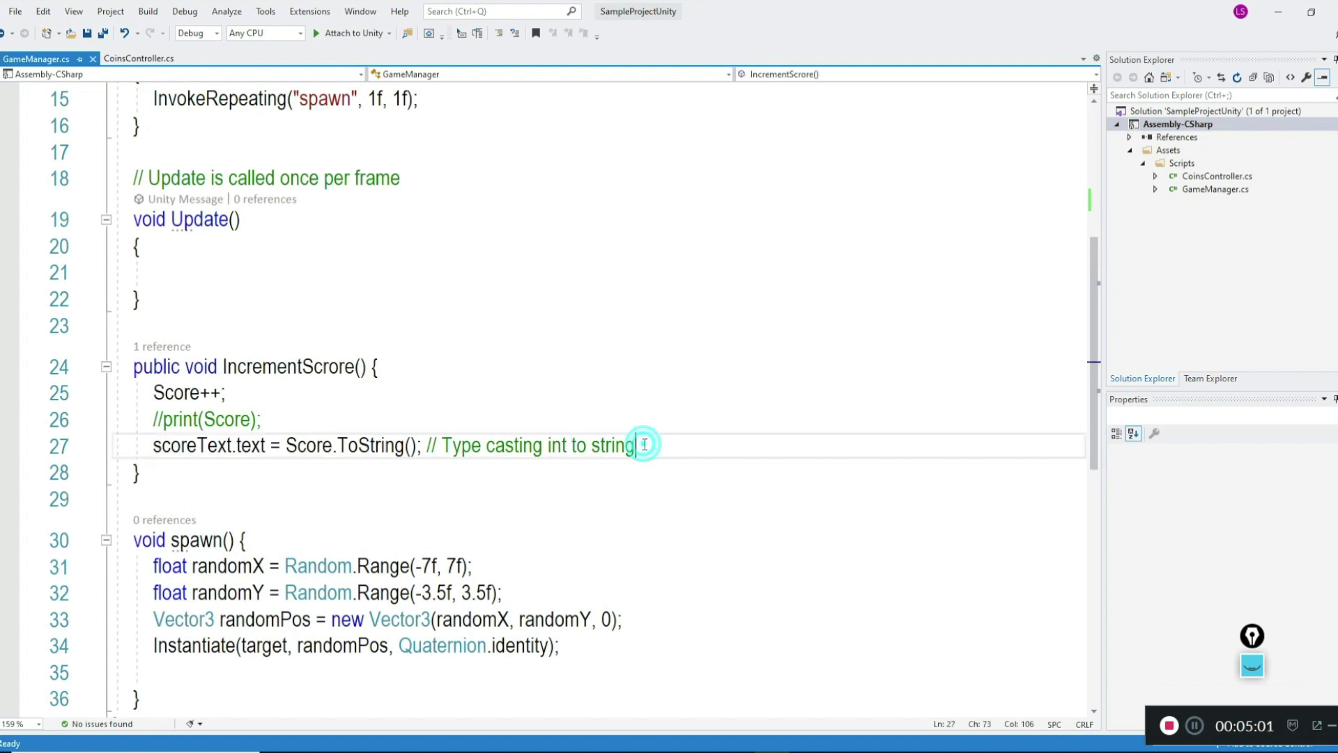
scroll(413, 432, up, 3)
click(365, 192)
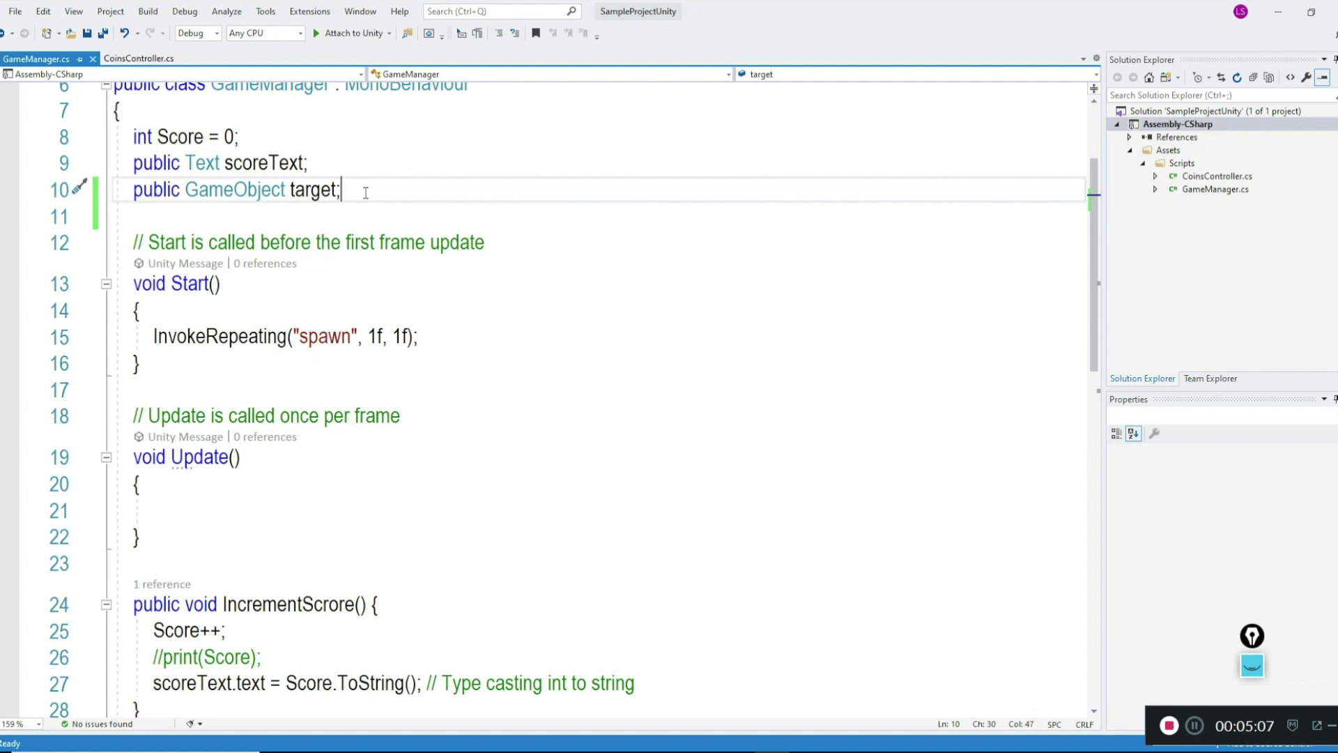
Step: Add 'public bool win = false;' below the target field and save GameManager.cs
key(Return)
text(bool =flas)
key(BackSpace)
key(BackSpace)
key(BackSpace)
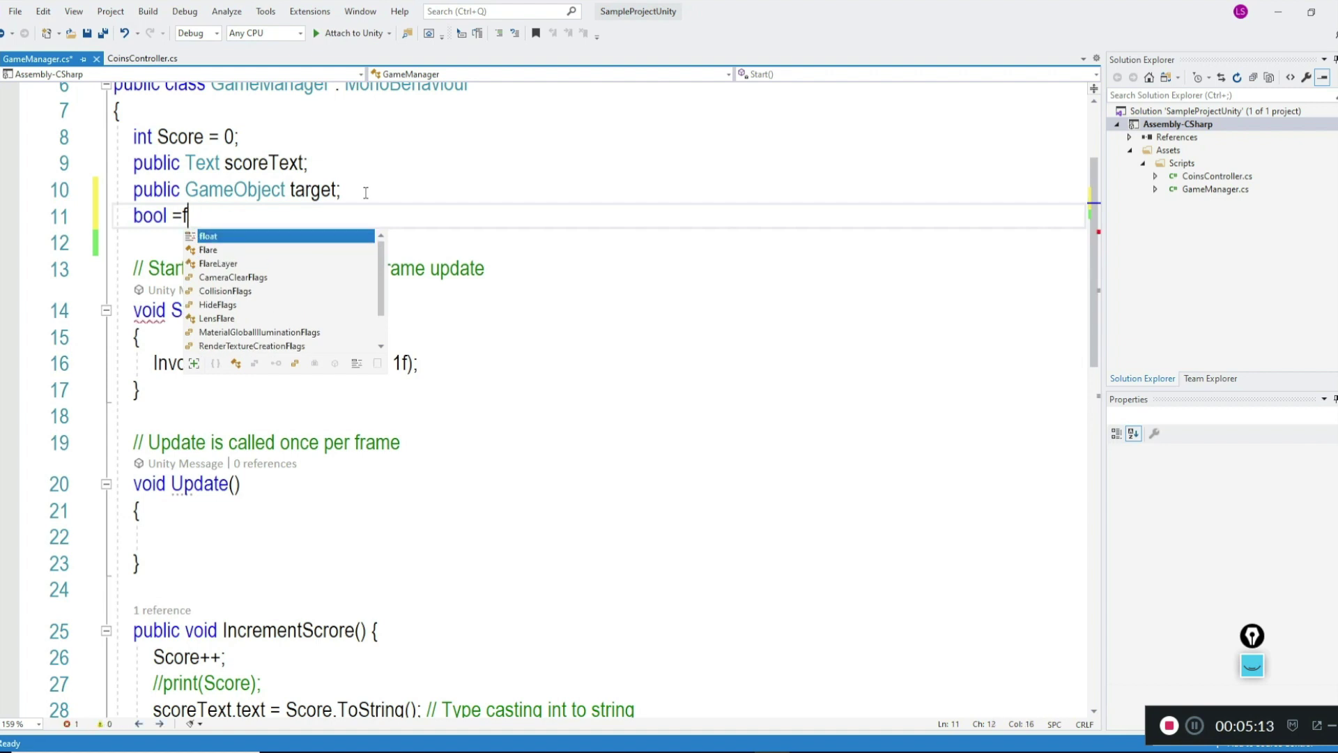
click(274, 224)
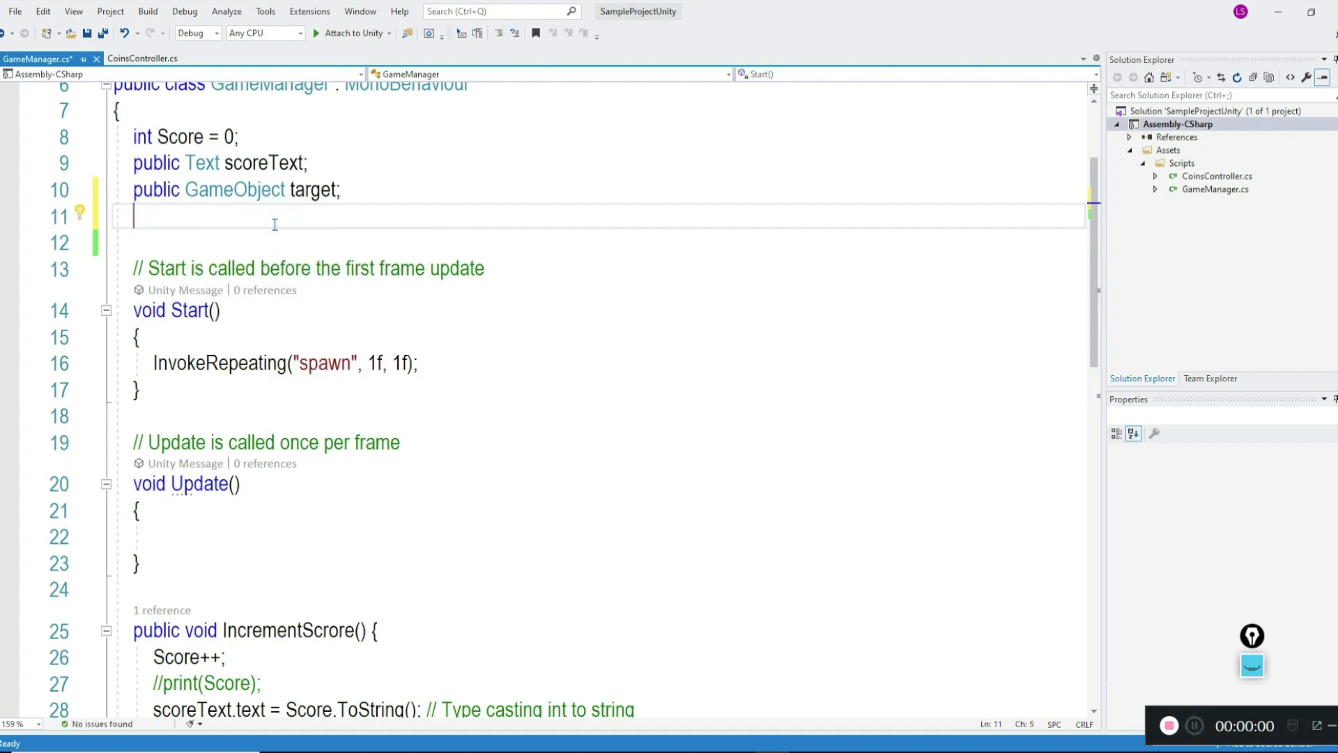
text(public )
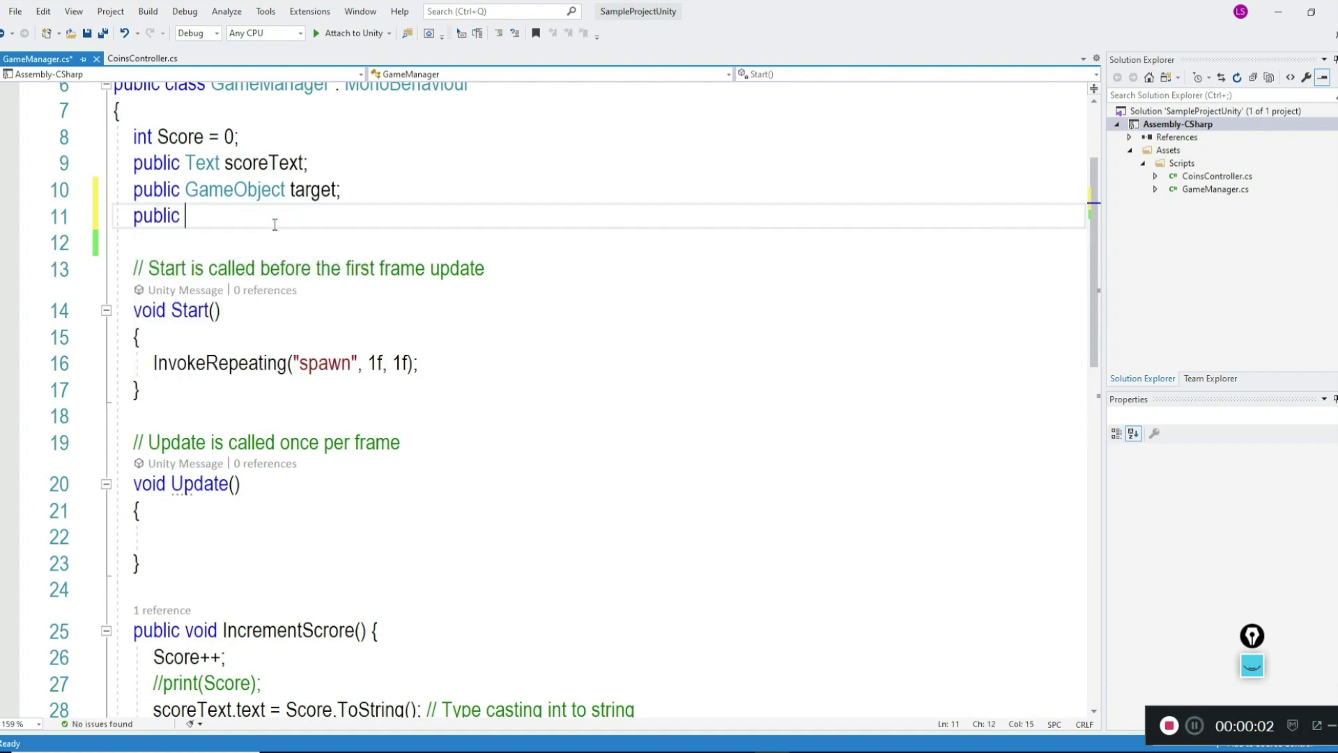
text(bool win = fl)
key(BackSpace)
text(alse)
key(BackSpace)
key(BackSpace)
key(BackSpace)
key(BackSpace)
key(Tab)
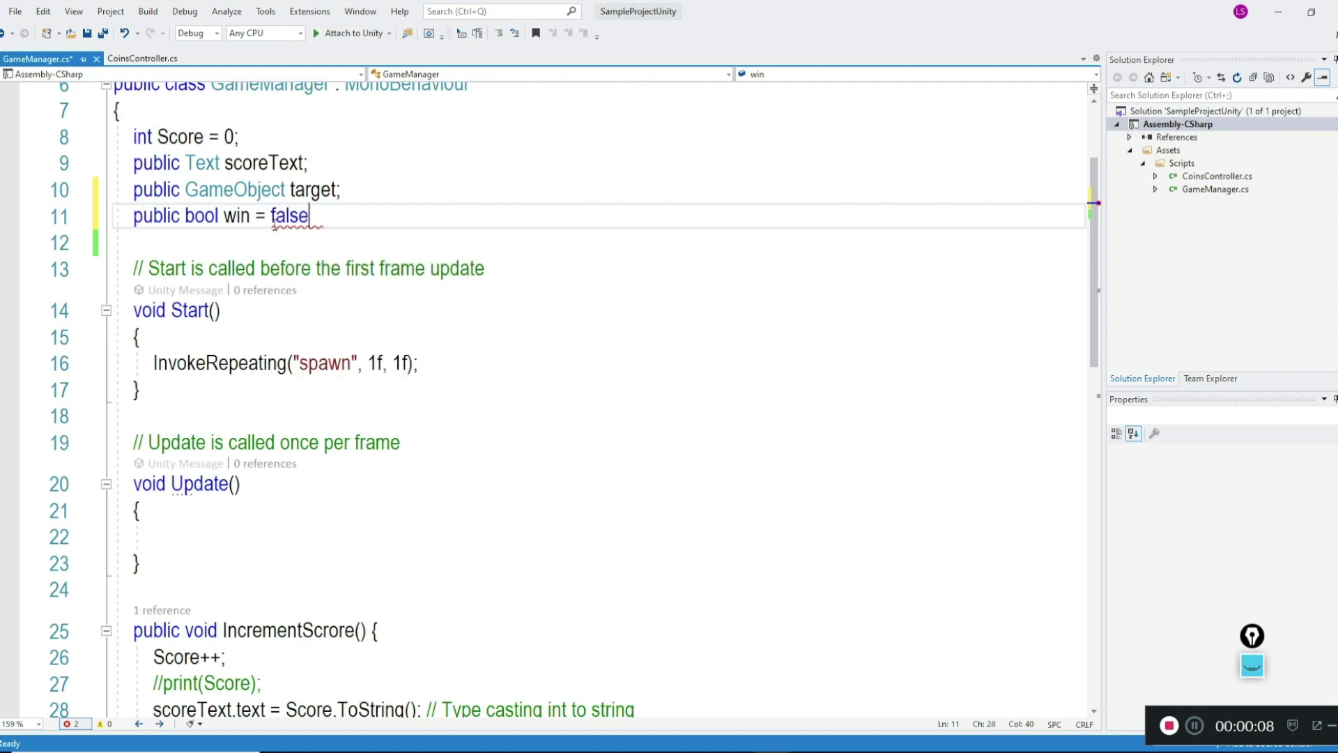
text(;)
key(ctrl+s)
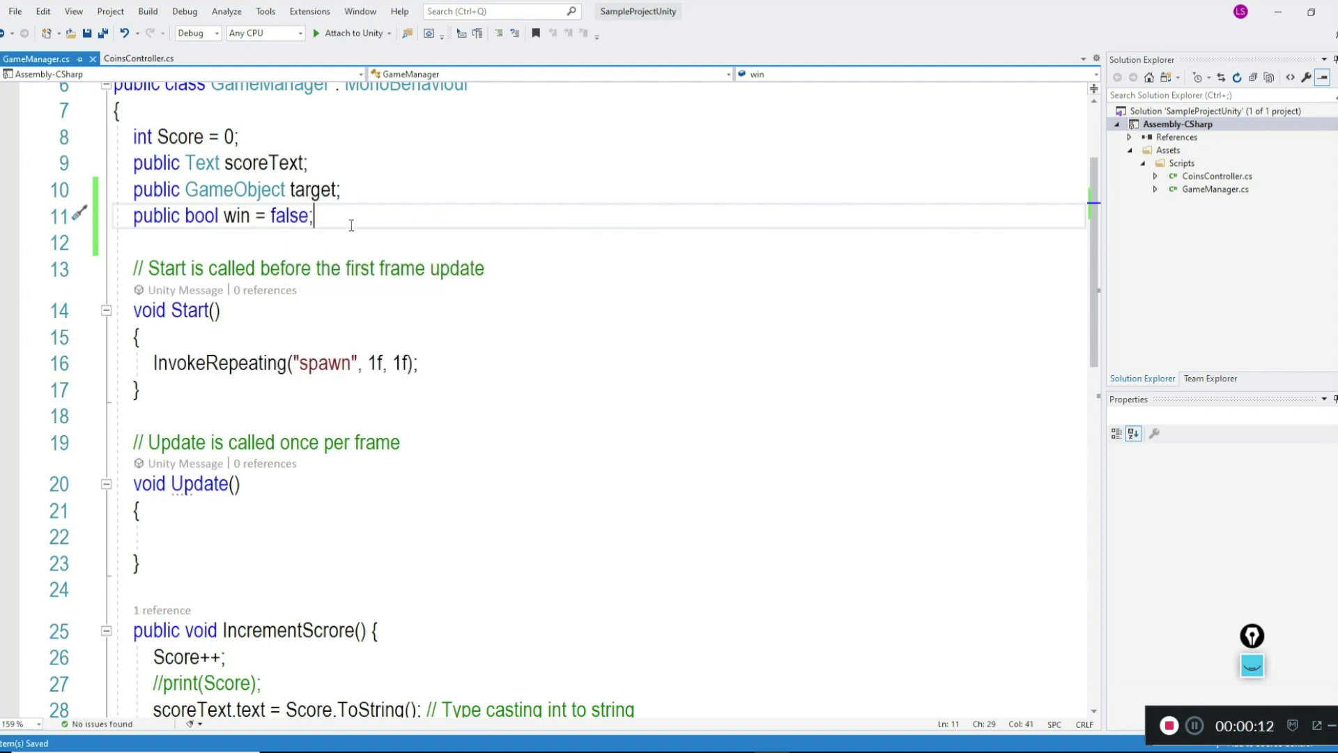
Step: Review the new win field, then move to the end of the score-text line
scroll(351, 225, down, 2)
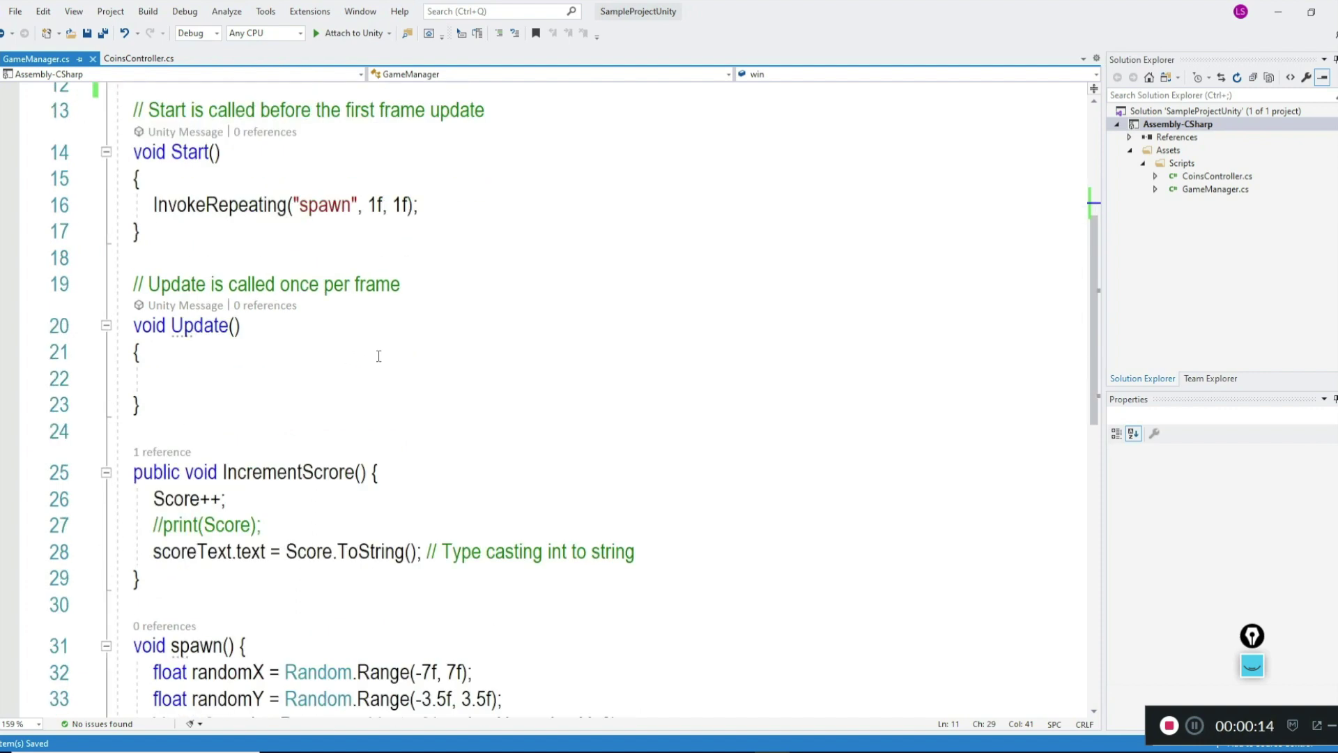
scroll(378, 356, down, 2)
scroll(227, 375, up, 2)
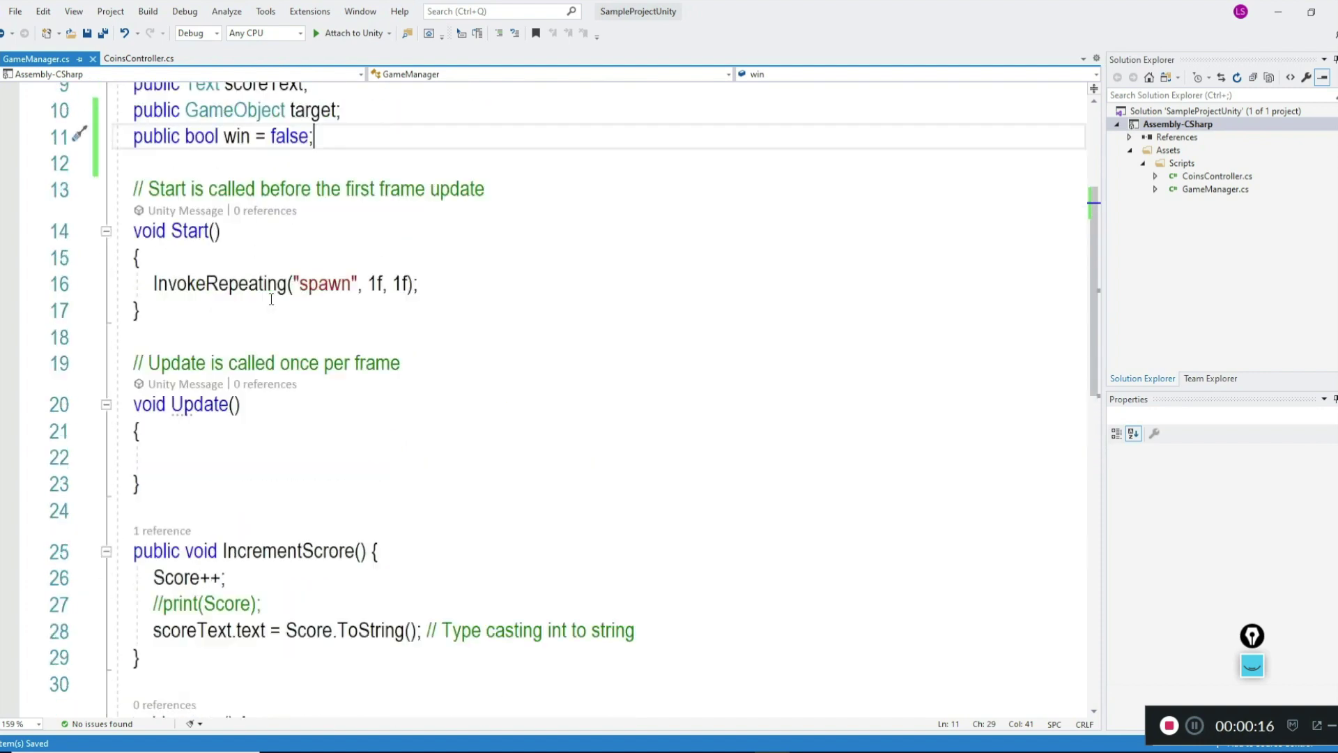
scroll(237, 216, up, 2)
click(237, 216)
double_click(237, 216)
click(313, 216)
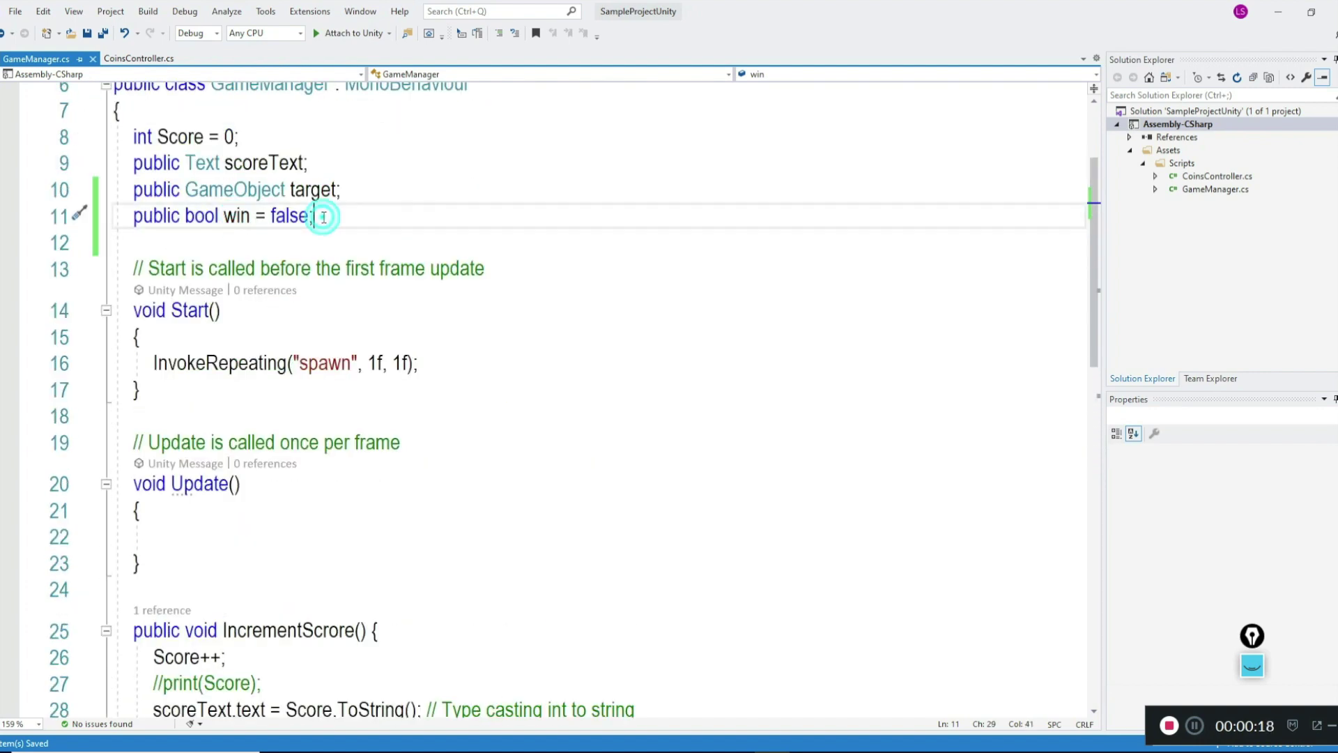
double_click(232, 217)
click(327, 214)
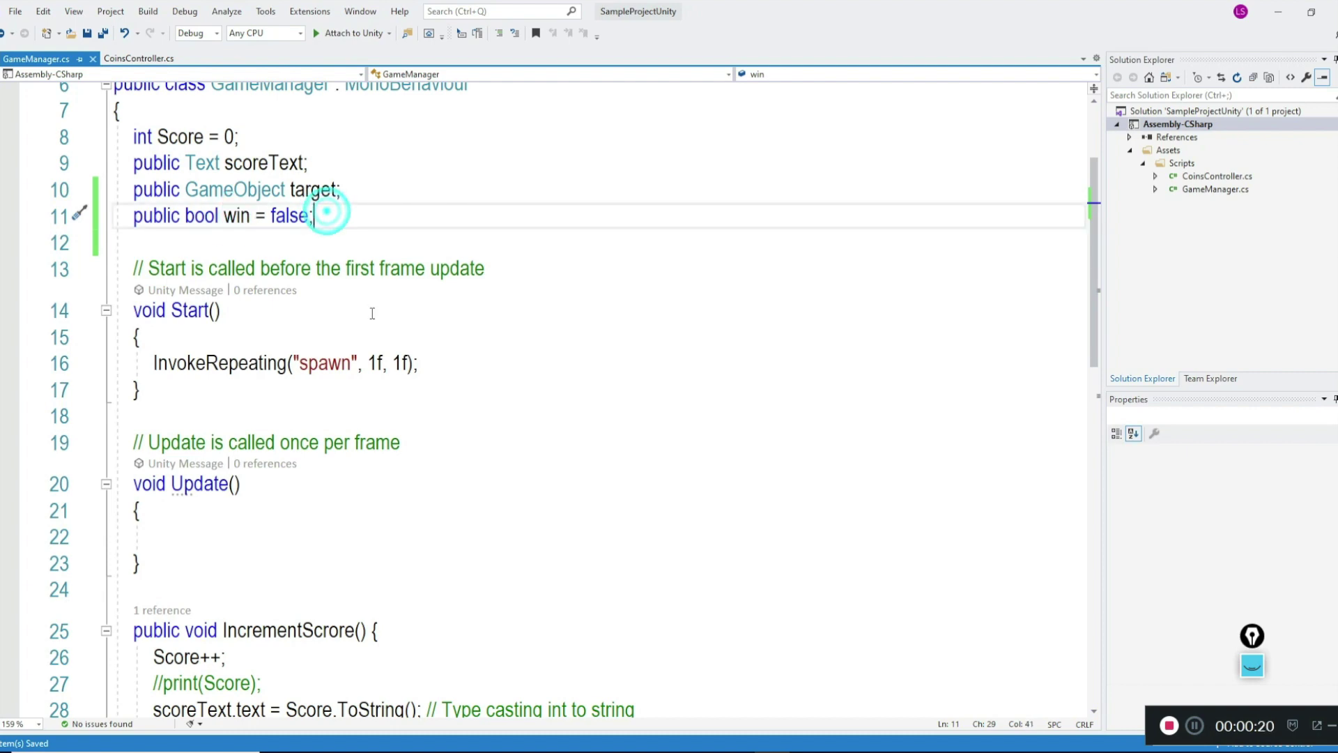
scroll(321, 352, down, 3)
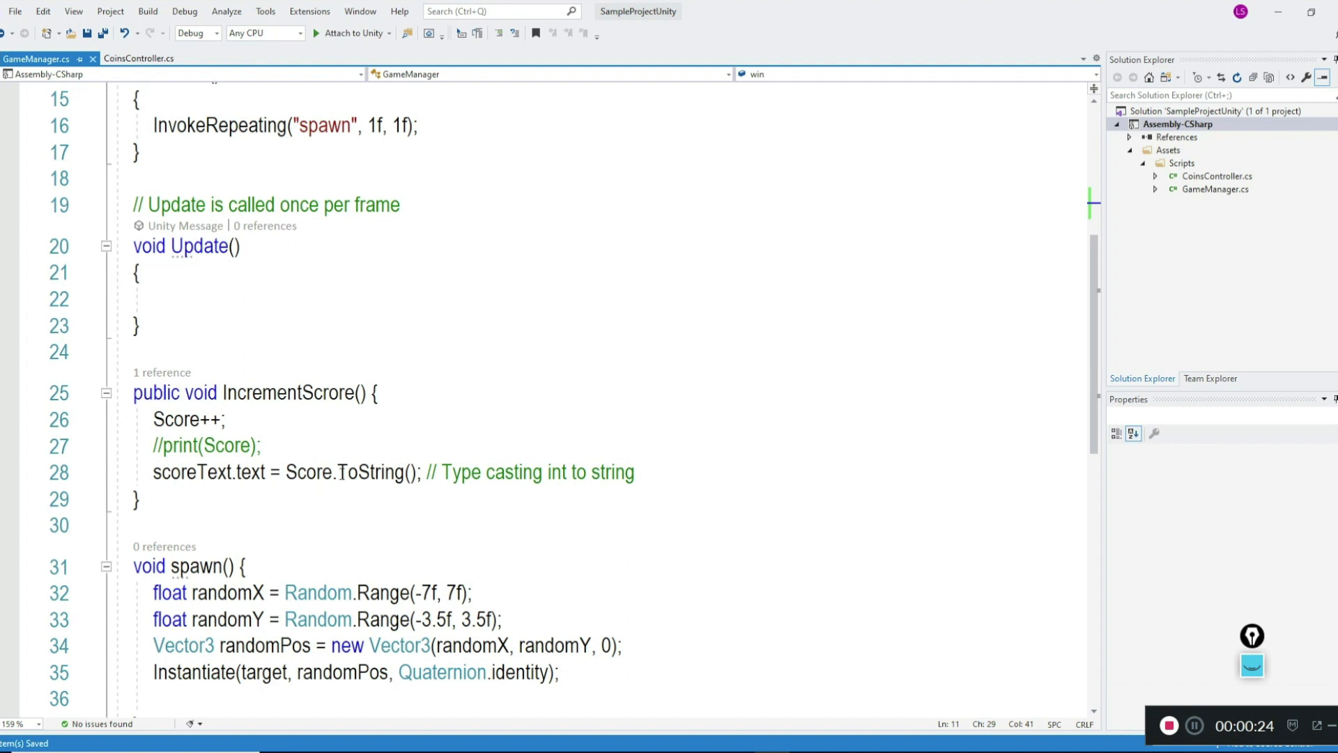
click(668, 467)
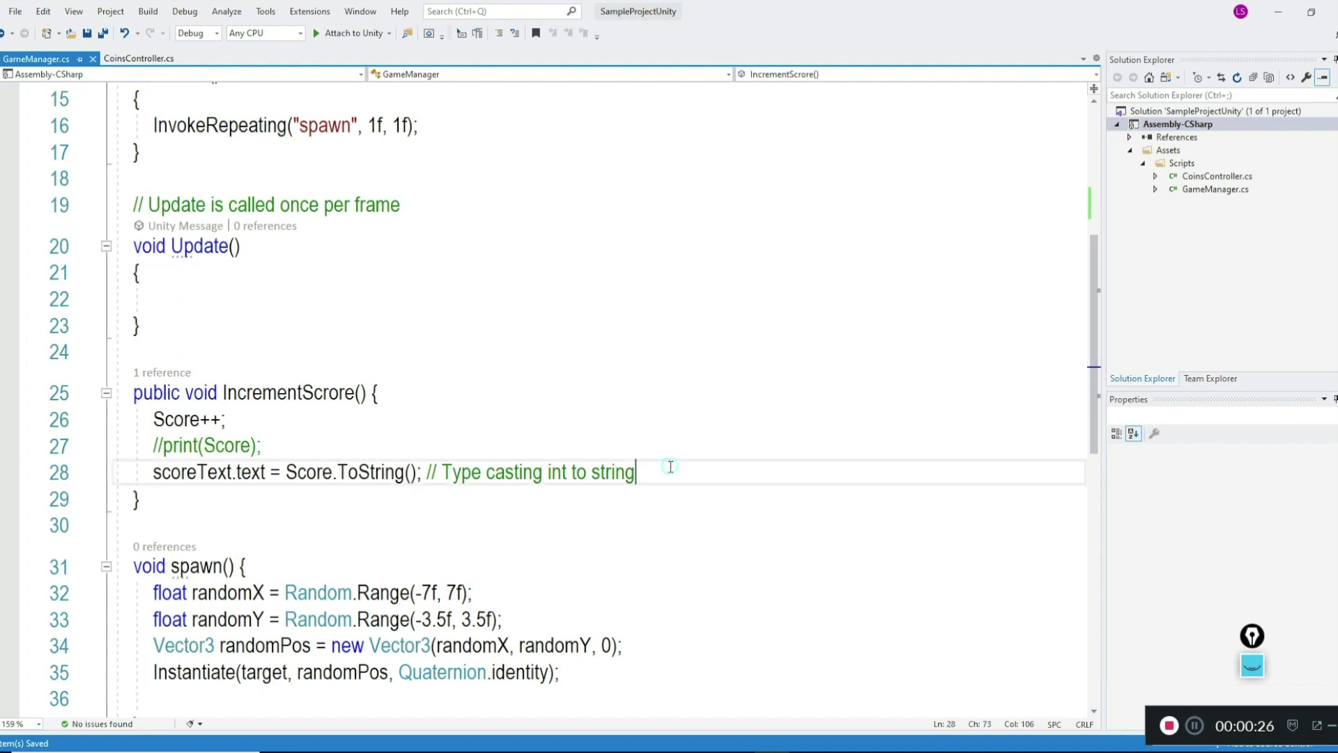
Step: Add an if (Score > 10) { } block below the scoreText line
key(Return)
key(Return)
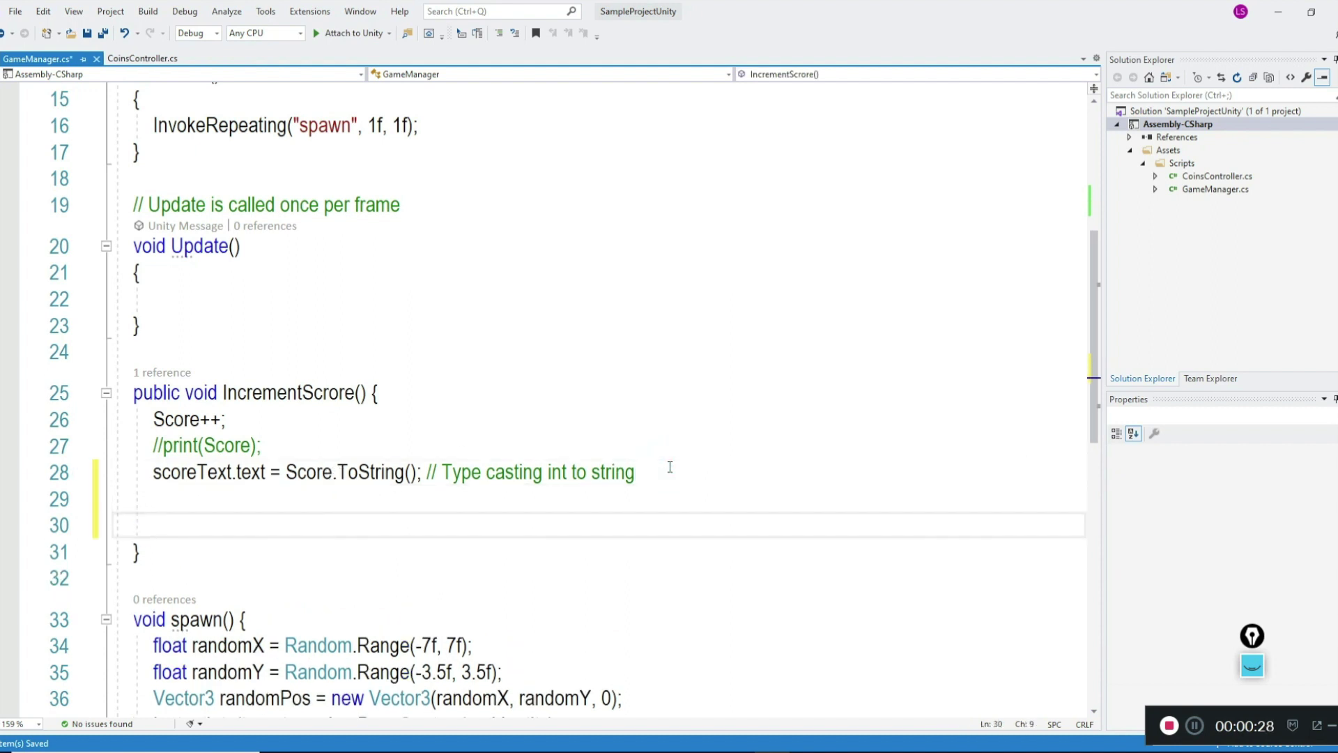
text(if()
text(score > 10)
key(Right)
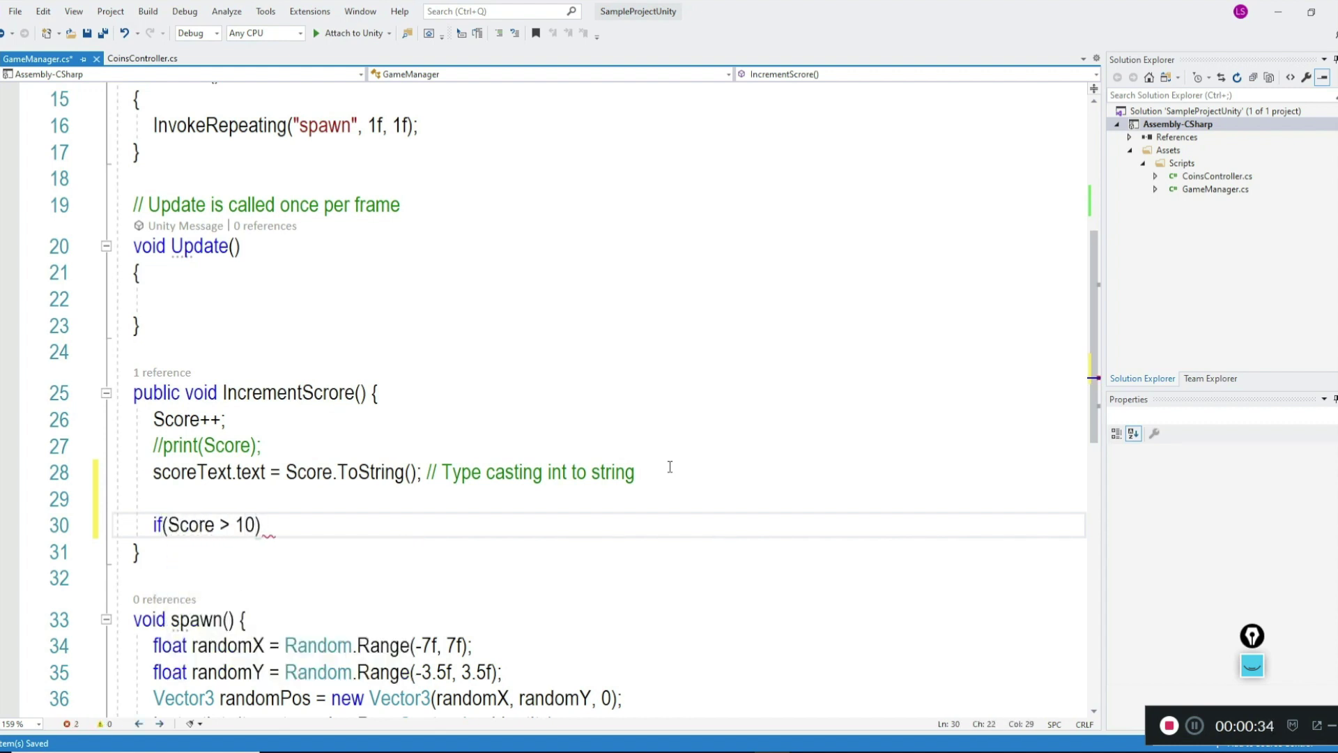
text({ })
click(278, 530)
key(Return)
key(Return)
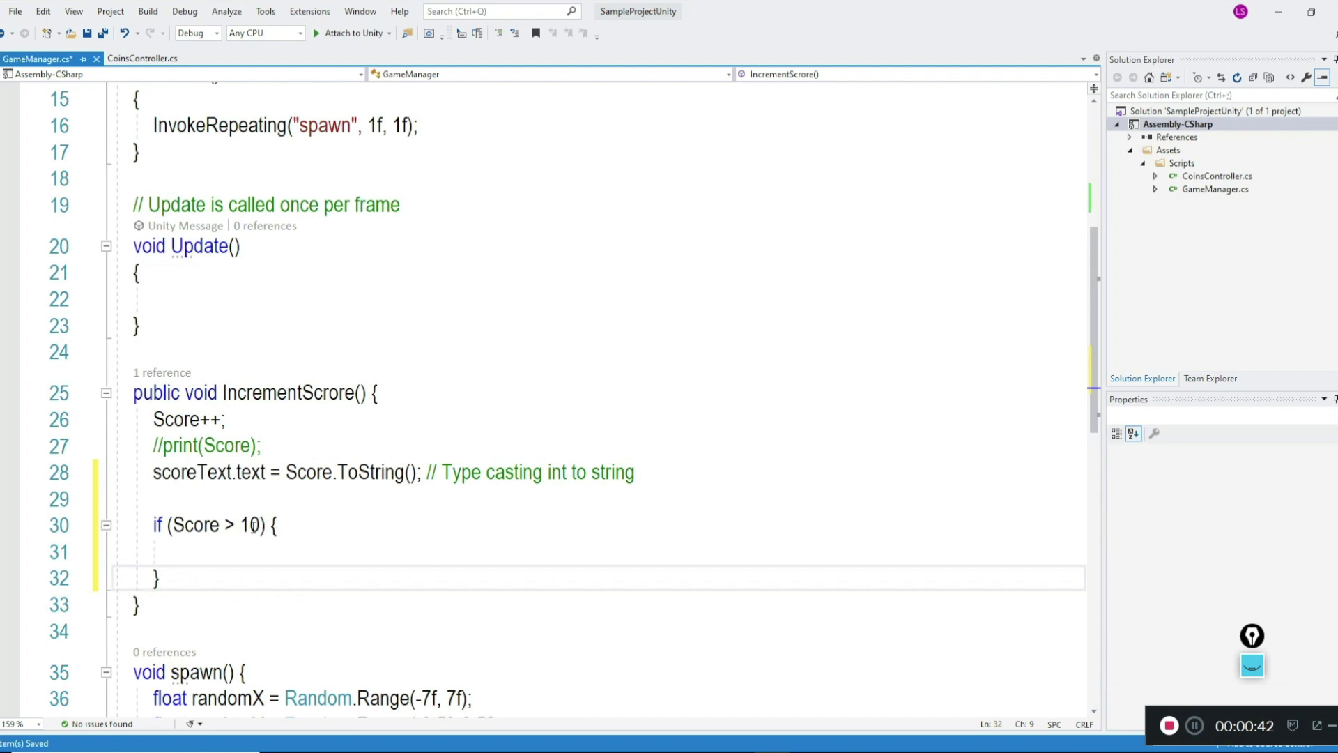
Step: Put 'win = true;' inside the if block and save the script
double_click(250, 526)
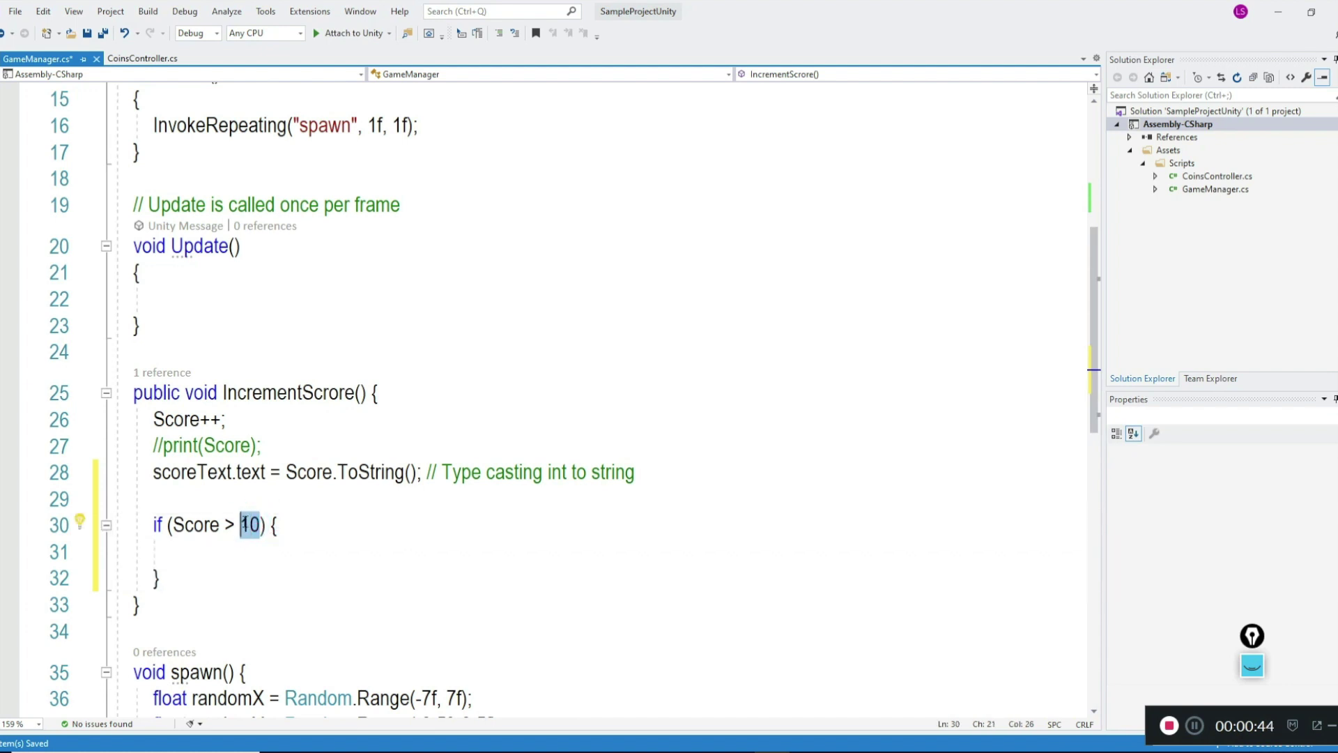
click(233, 551)
key(Tab)
key(Tab)
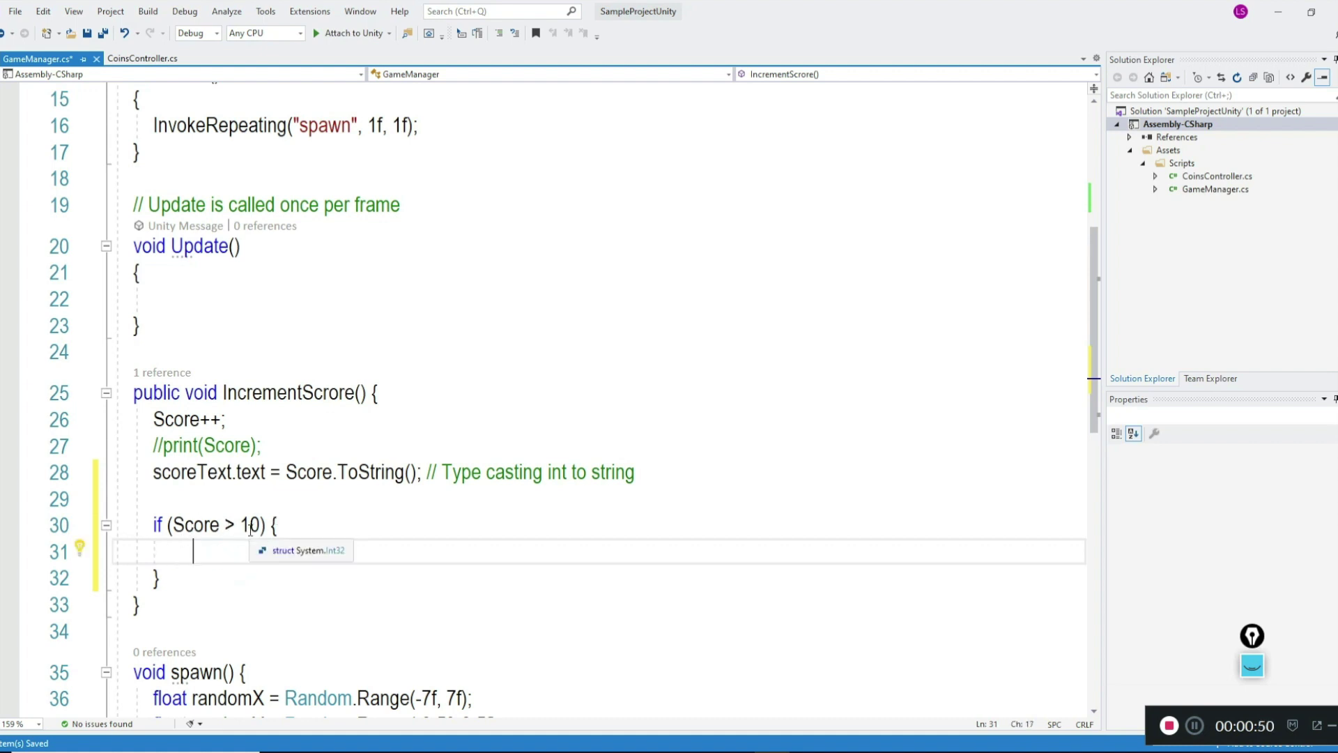
text(win)
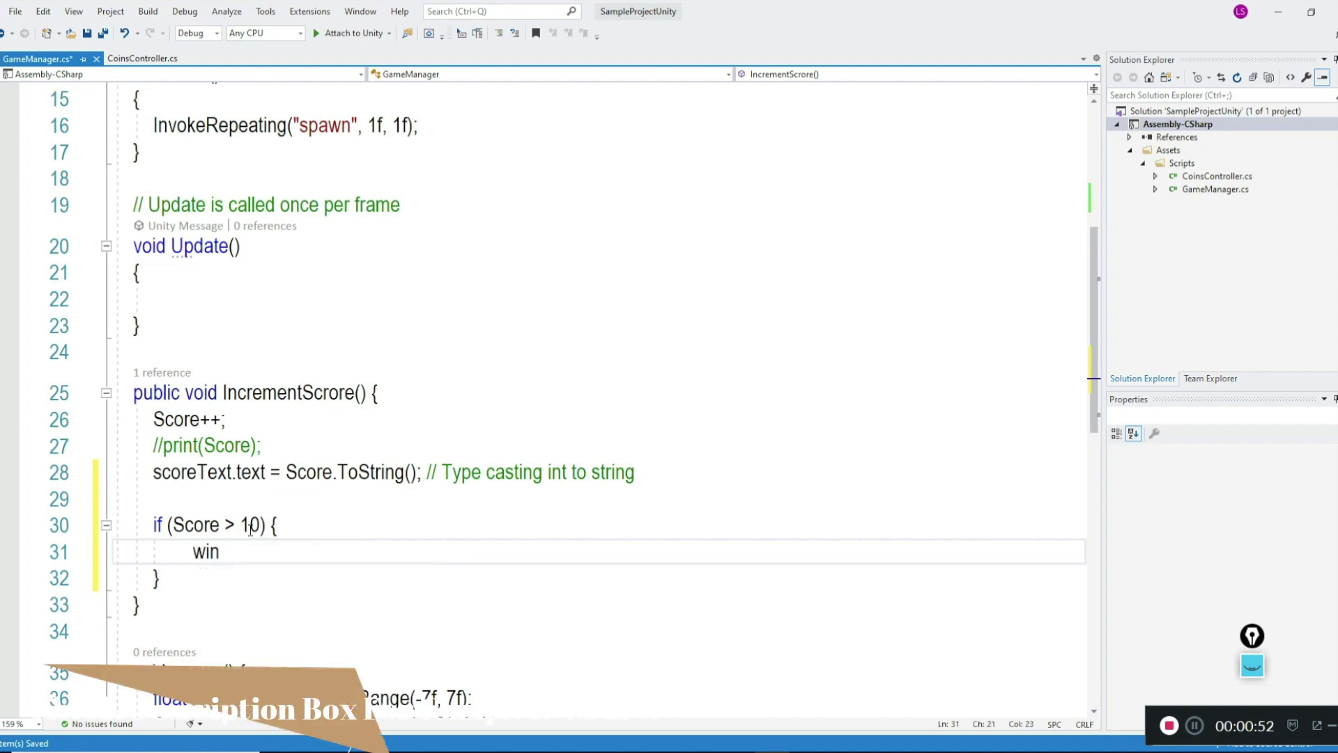
text( = true)
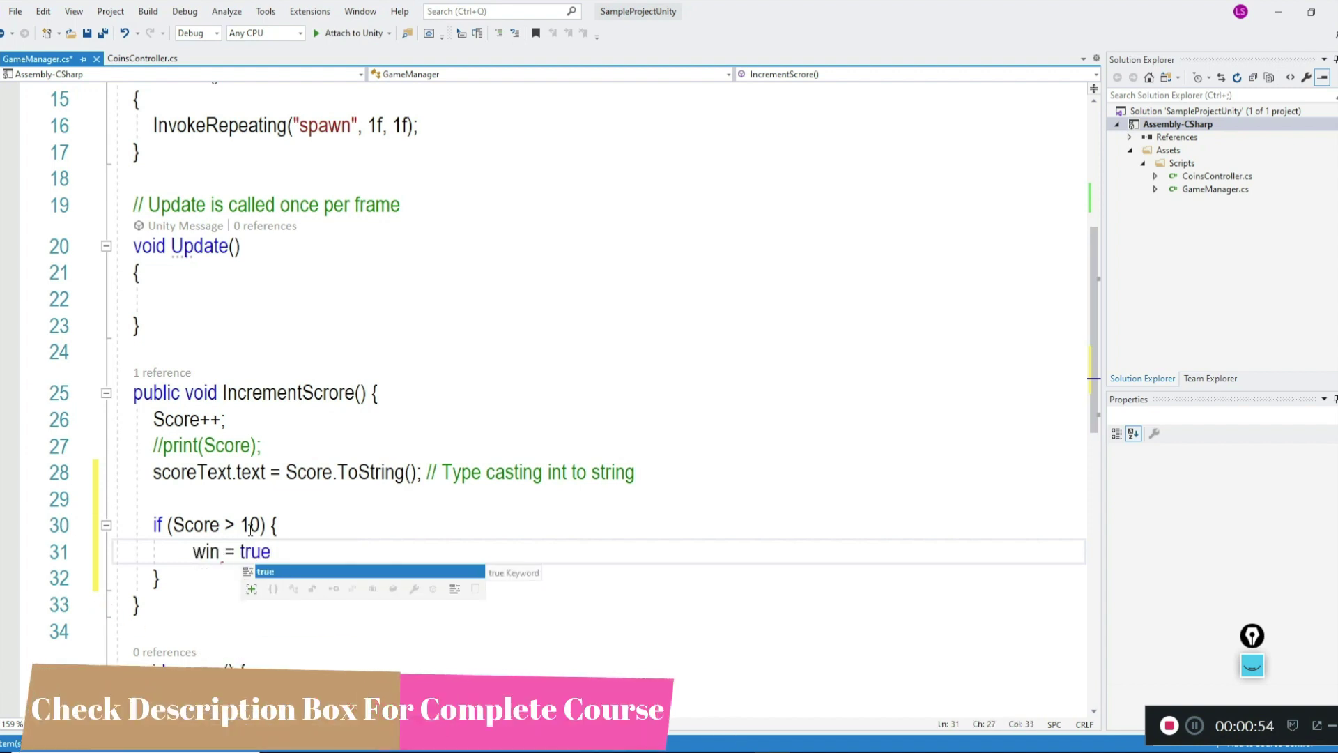
text(;)
key(ctrl+s)
Step: Check the win = true statement and return to the Unity editor
click(255, 557)
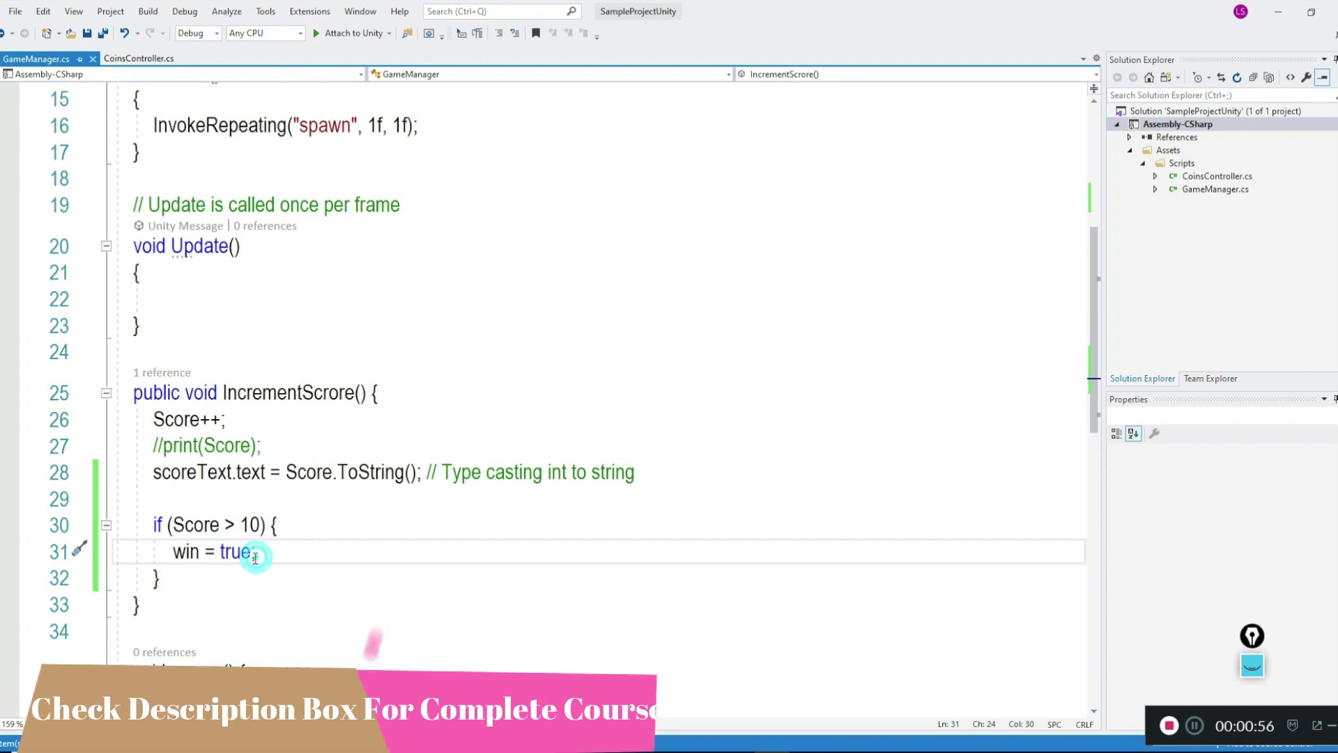
drag(255, 551, 170, 550)
click(262, 545)
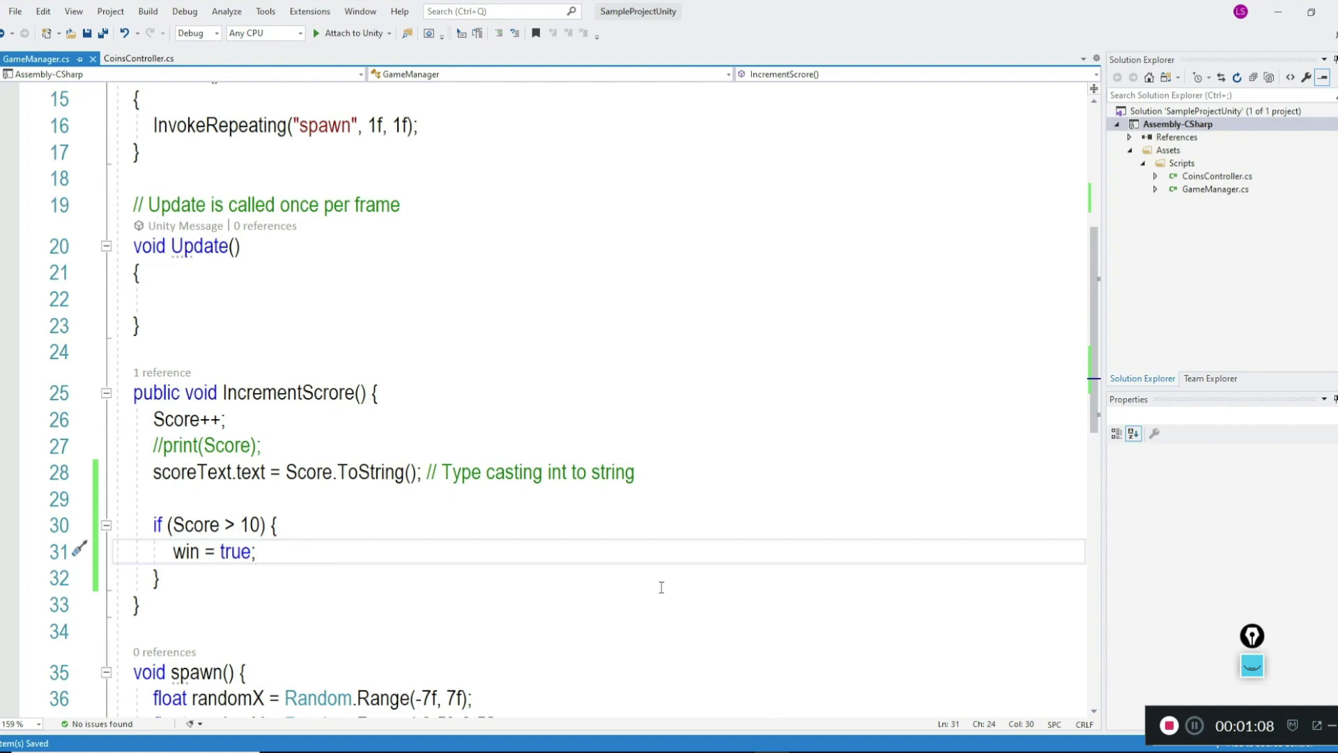
key(alt+Tab)
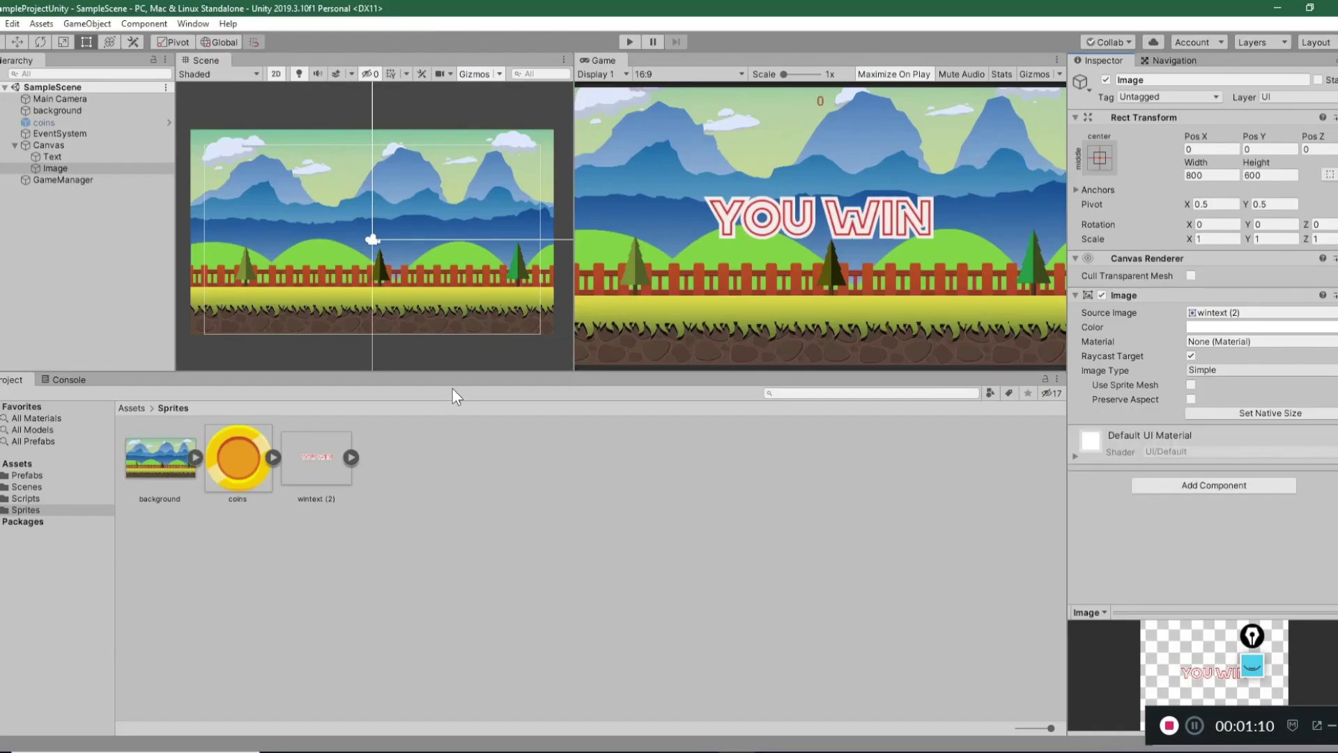
Step: Test-play the scene, then deactivate the canvas Image so YOU WIN is hidden
click(45, 167)
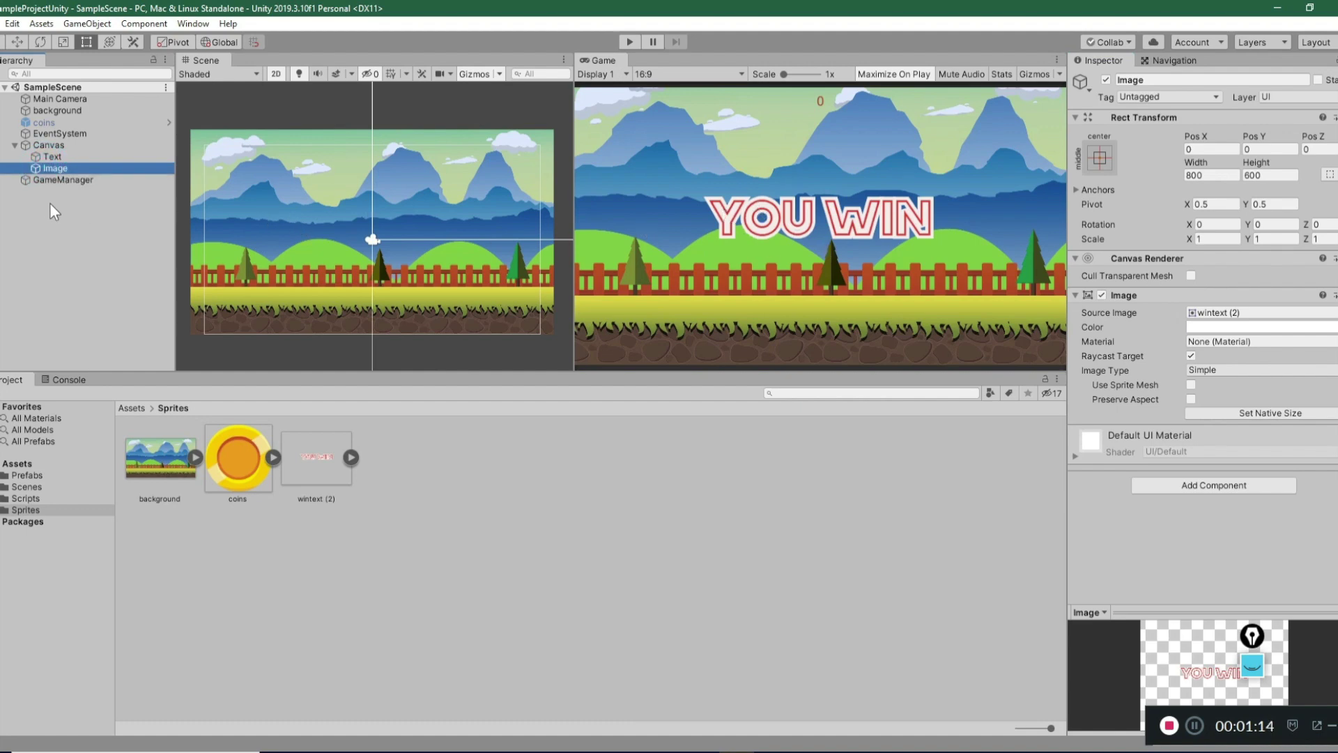
click(629, 43)
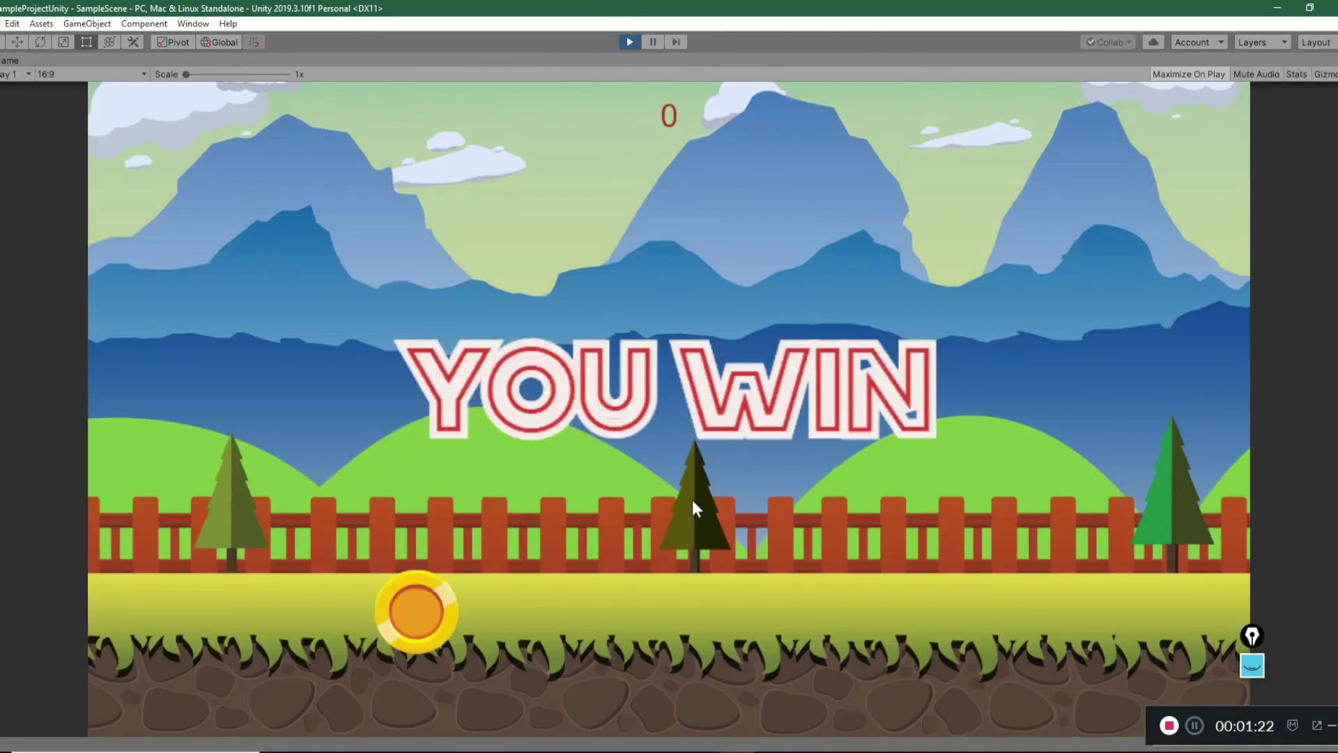
click(629, 42)
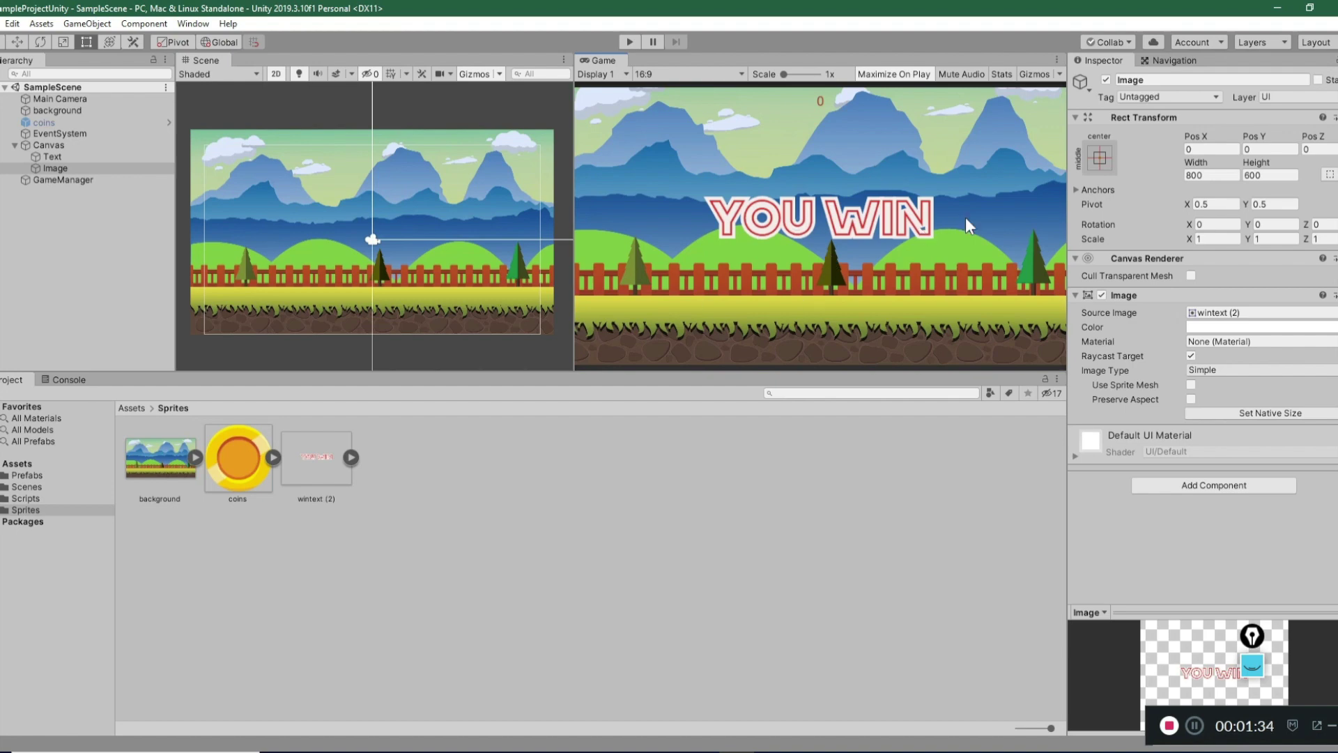
click(70, 168)
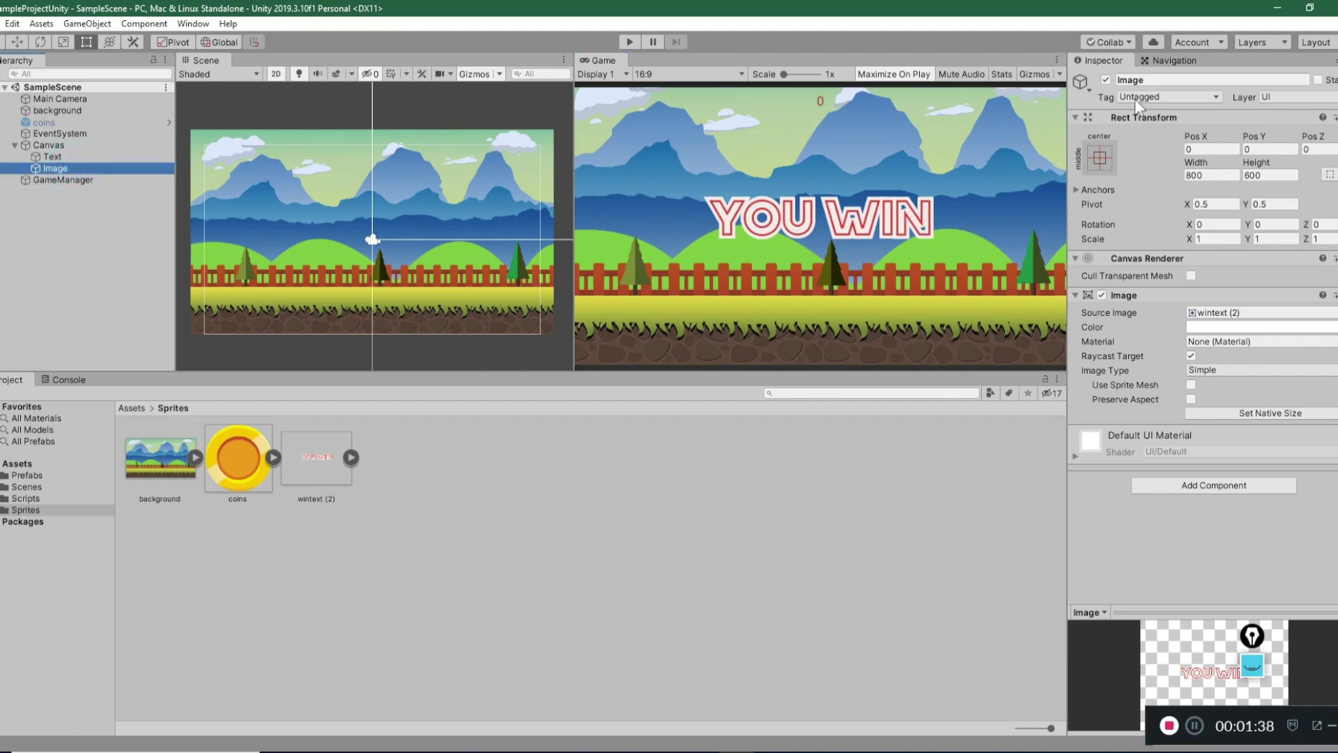
click(1106, 80)
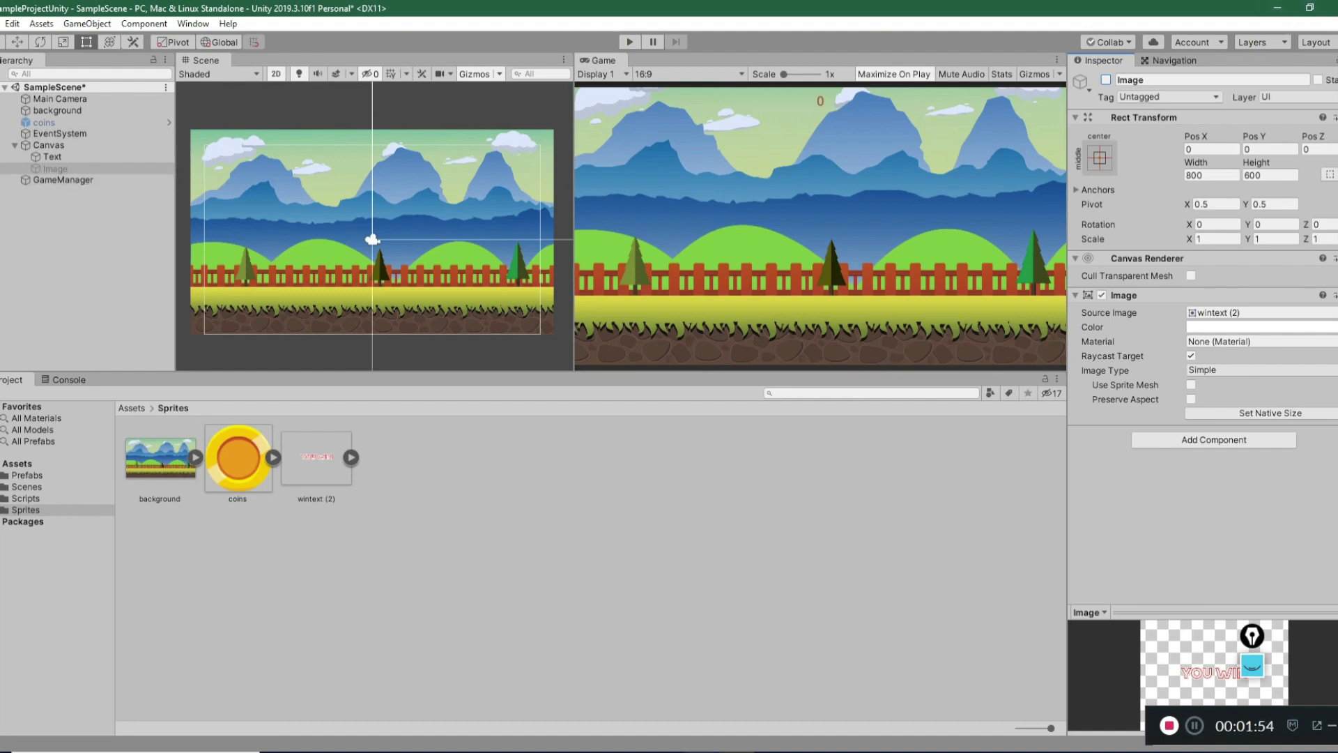
key(alt+Tab)
Step: Open a line under win = true and declare 'public GameObject winTextImage;' below the win field
click(441, 629)
click(284, 552)
key(Return)
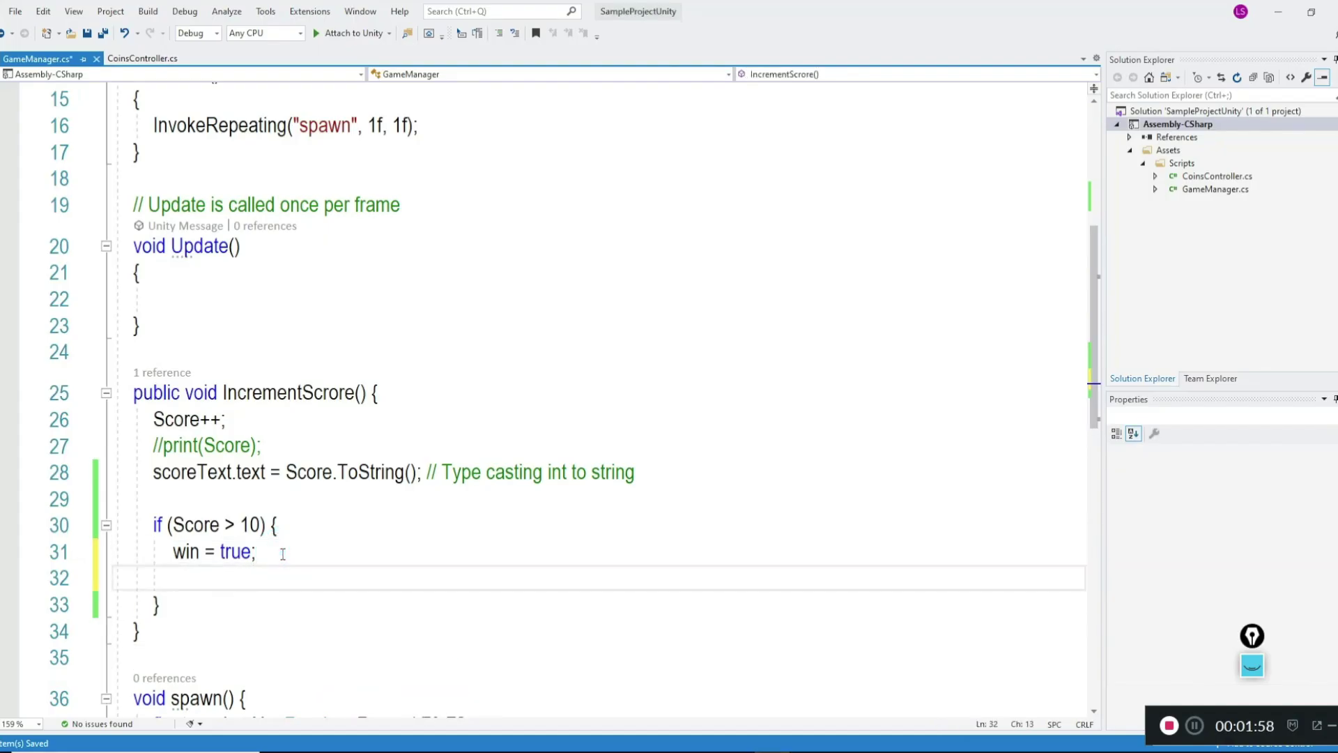
scroll(298, 364, up, 1)
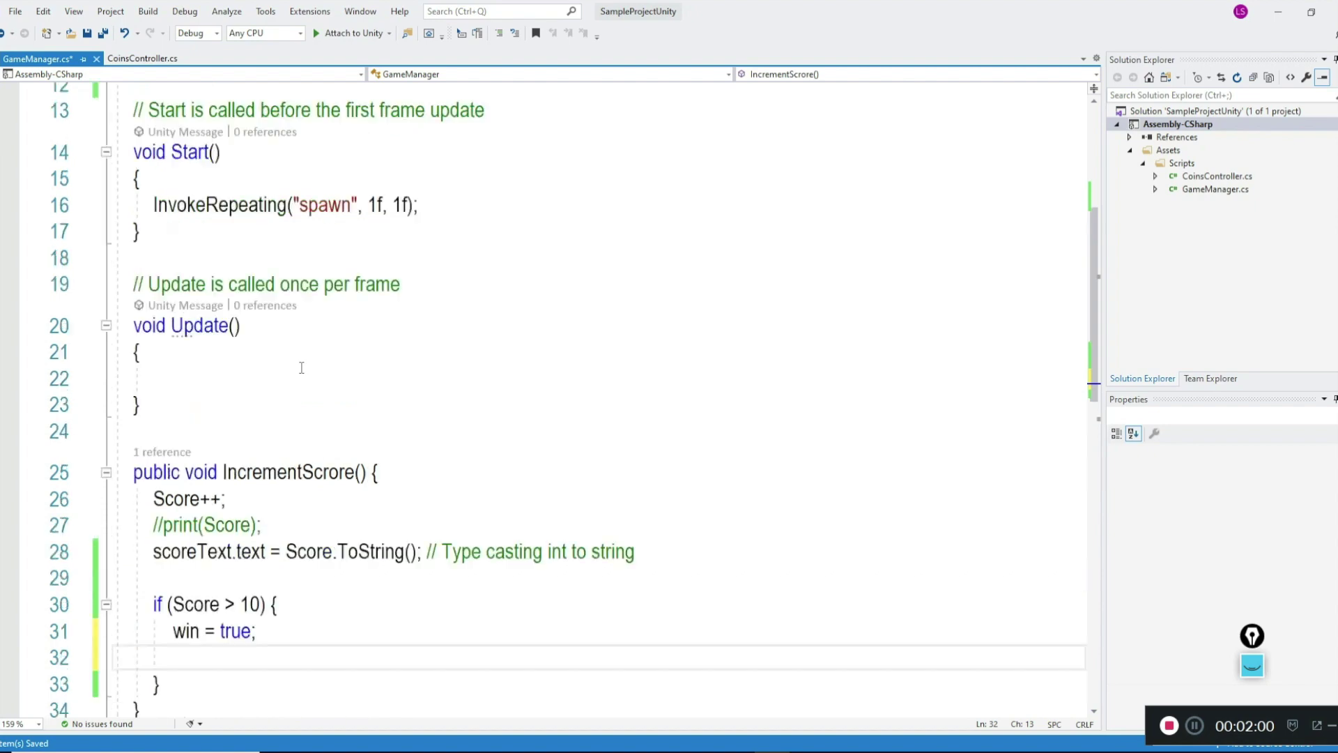
scroll(301, 367, up, 2)
scroll(408, 363, up, 1)
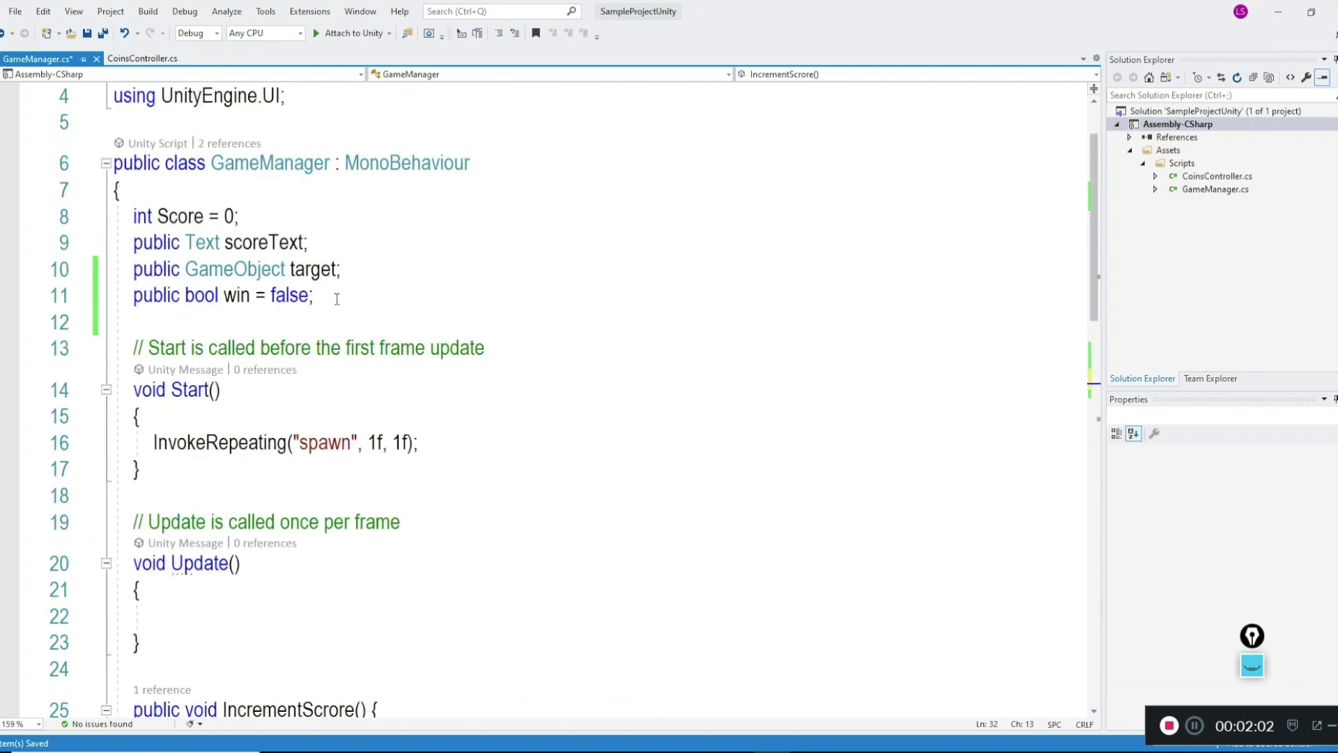
click(329, 290)
key(Return)
text(public GameOb)
key(Tab)
text(winText)
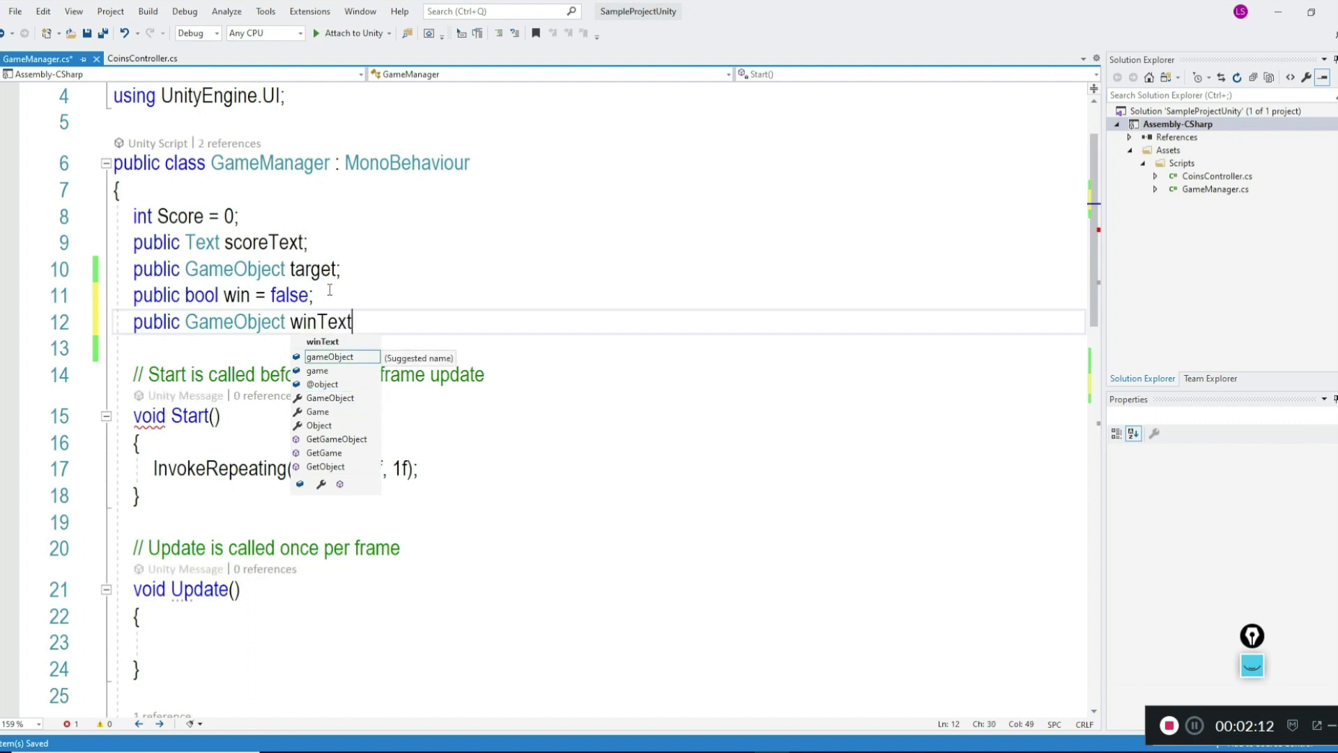
text(Image)
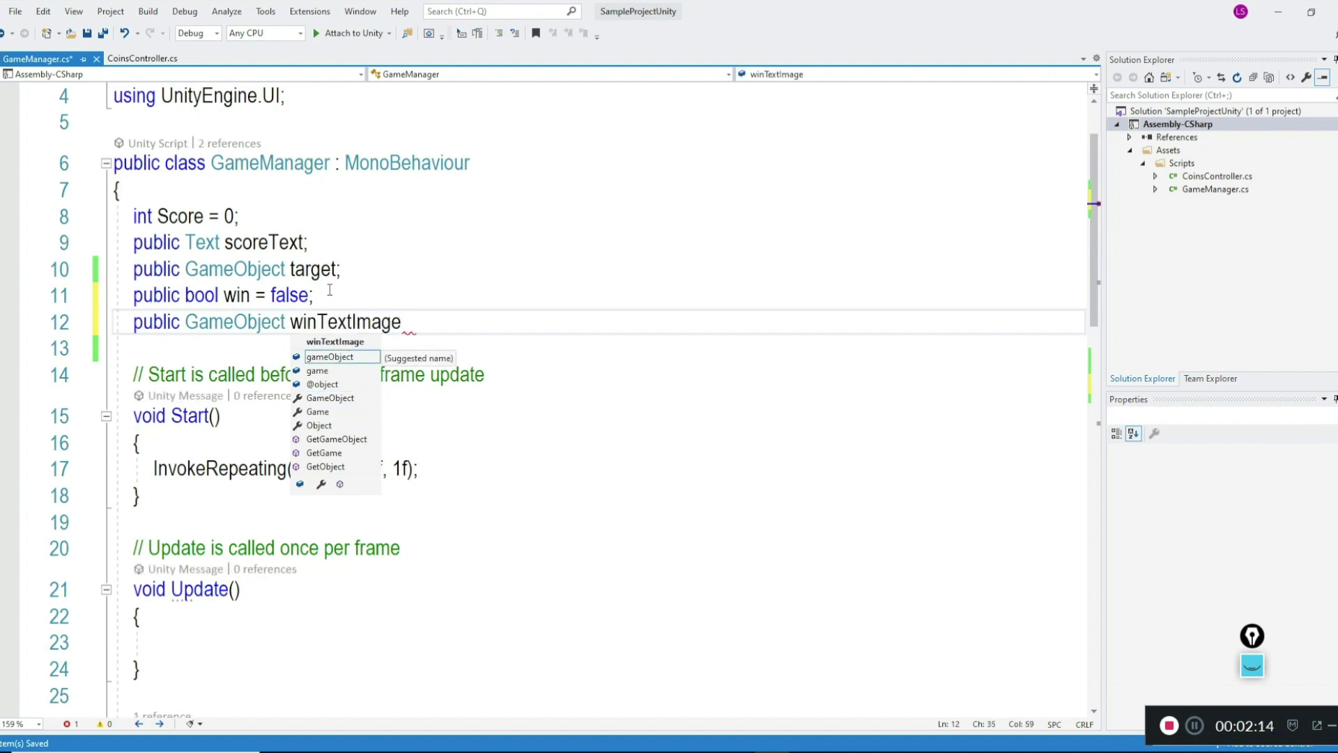
key(Escape)
text(;)
Step: Add 'winTextImage.SetActive(true);' inside the Score > 10 block and save
click(339, 323)
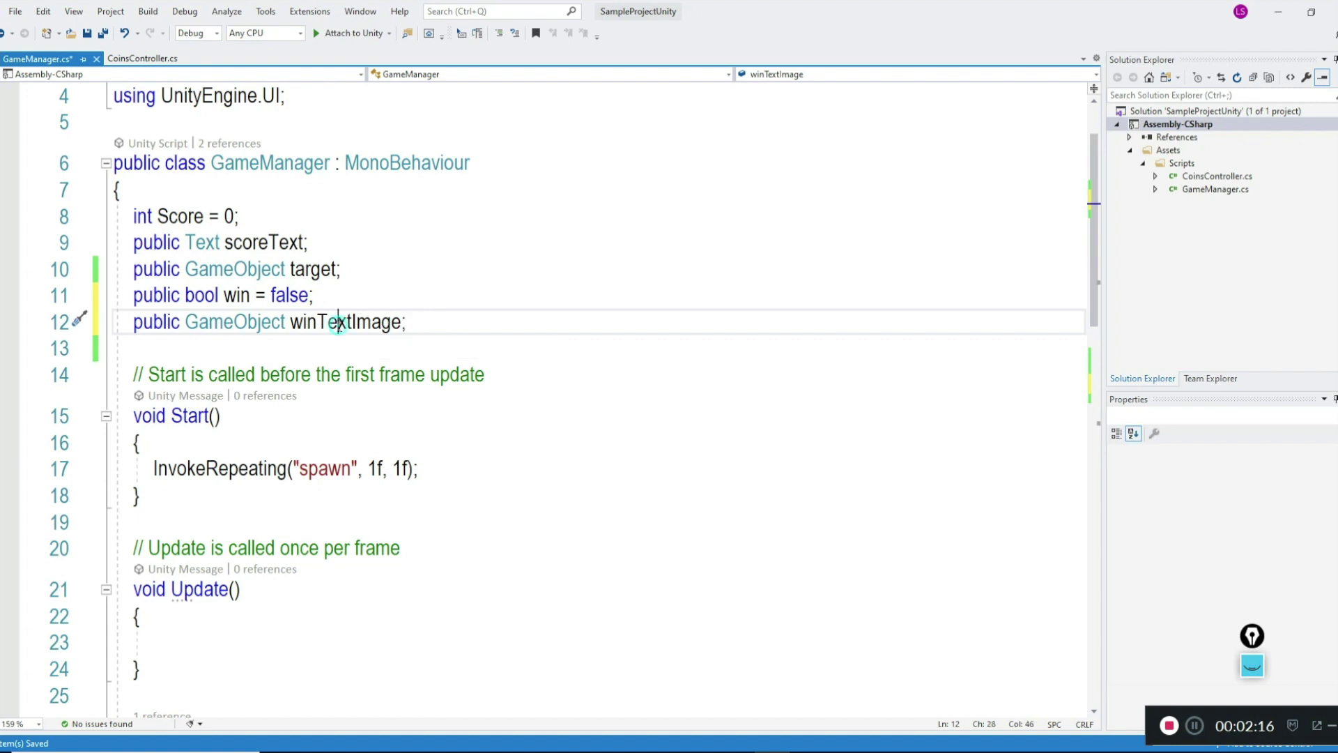
double_click(339, 322)
key(ctrl+c)
key(End)
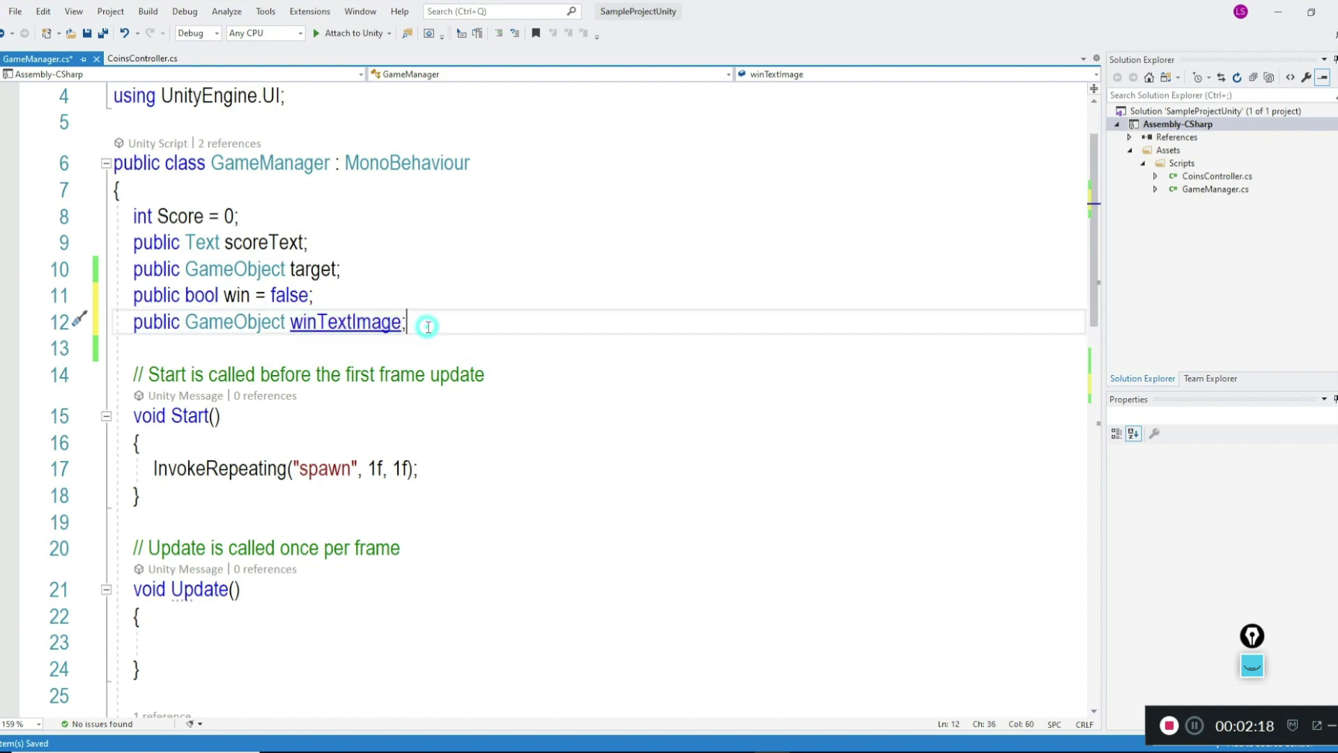
scroll(446, 329, down, 4)
scroll(342, 419, down, 3)
click(220, 369)
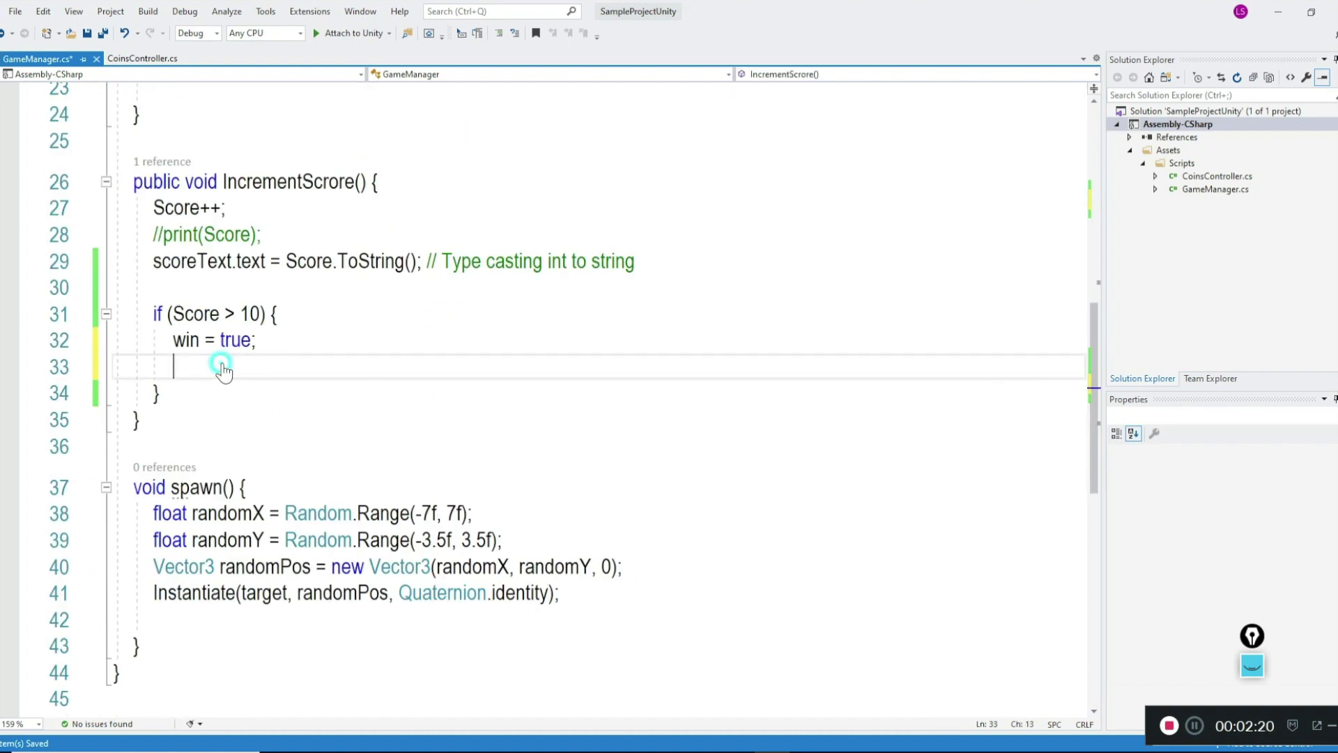
key(ctrl+v)
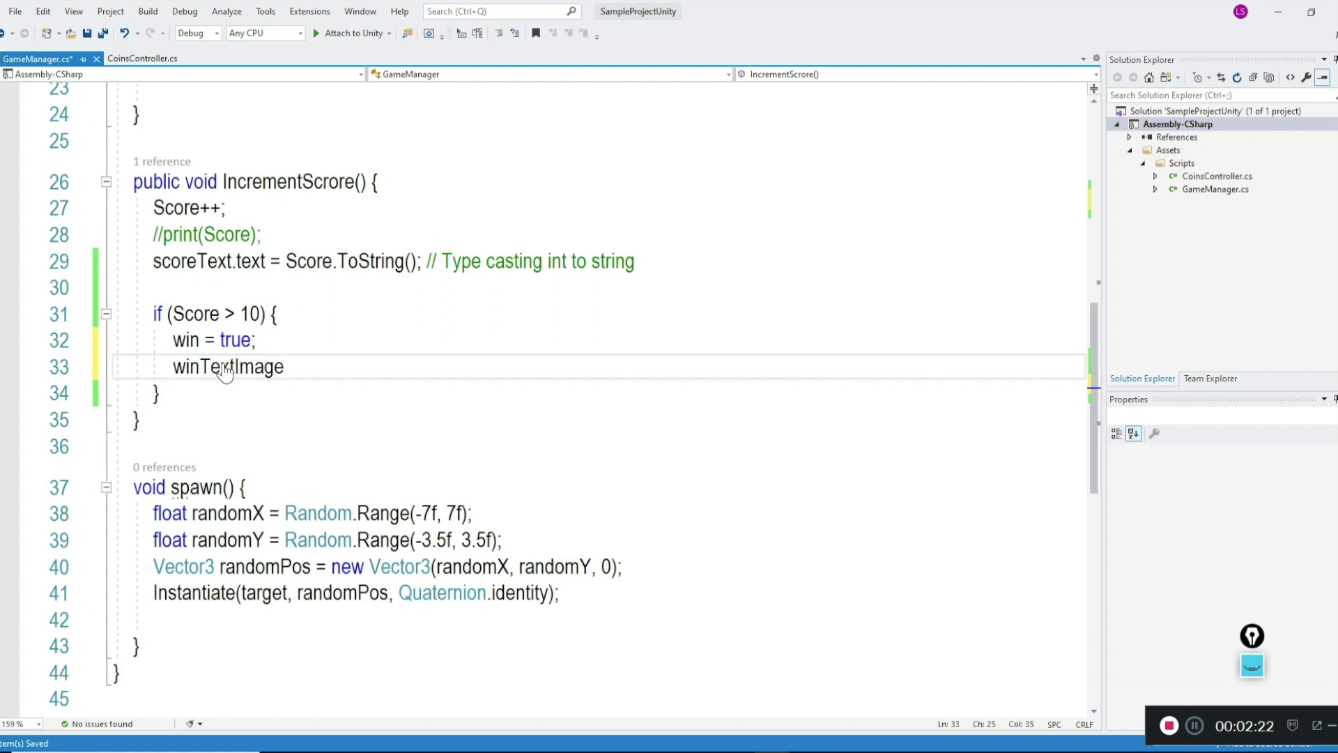
text(.Set)
key(Tab)
text((true);)
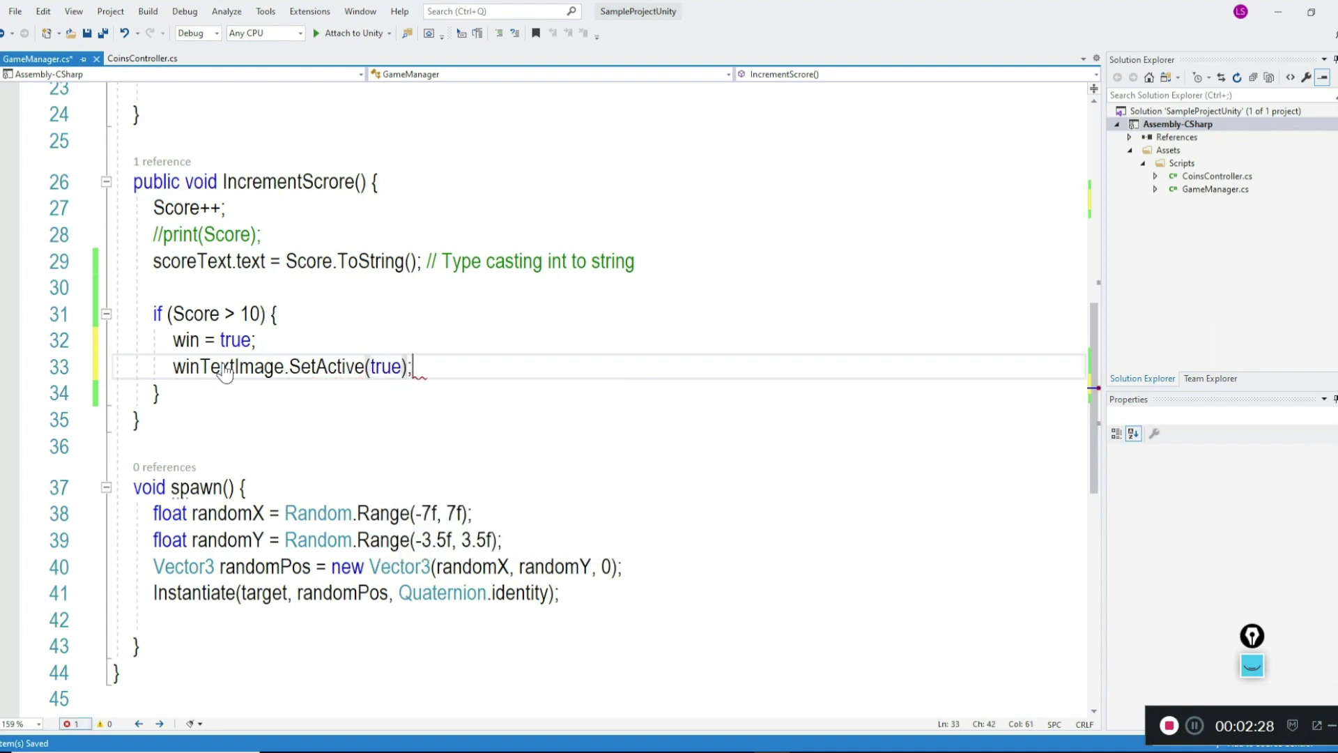
key(ctrl+s)
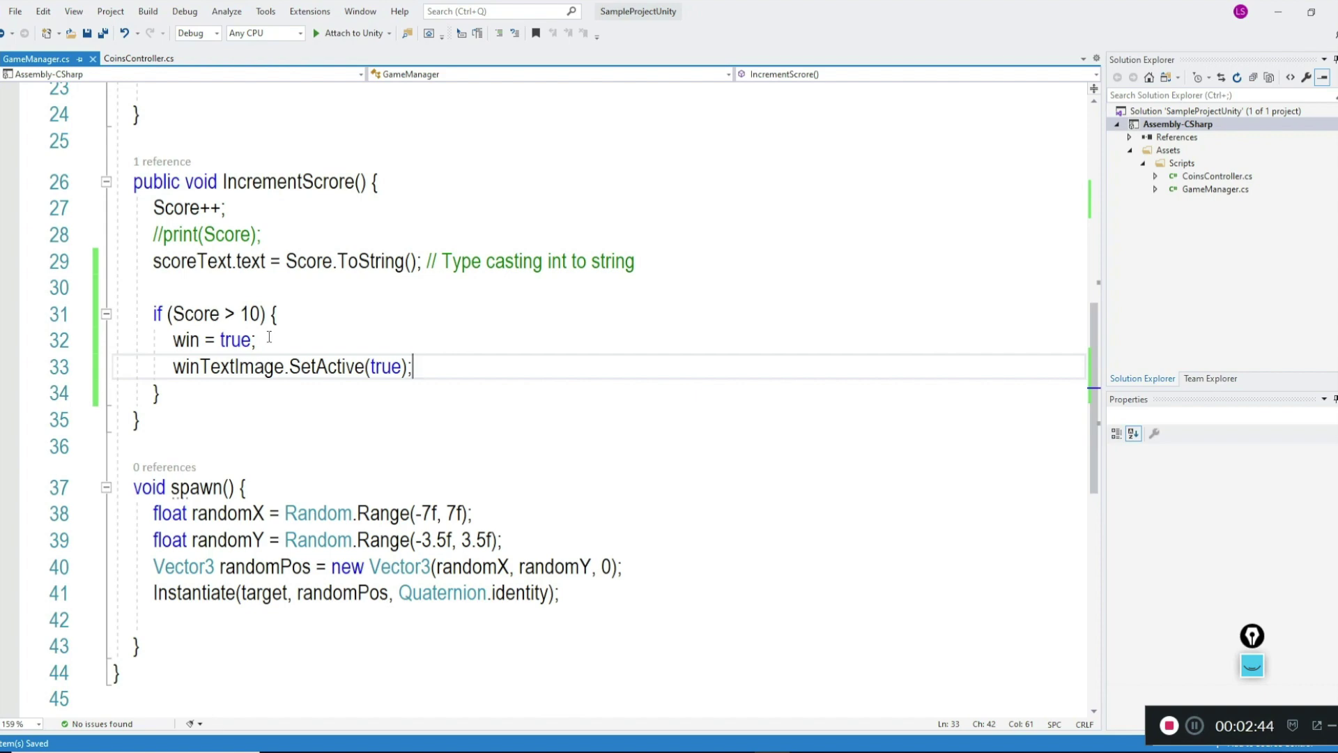
Step: Review the new score check block, then return to the Unity editor
scroll(359, 336, up, 2)
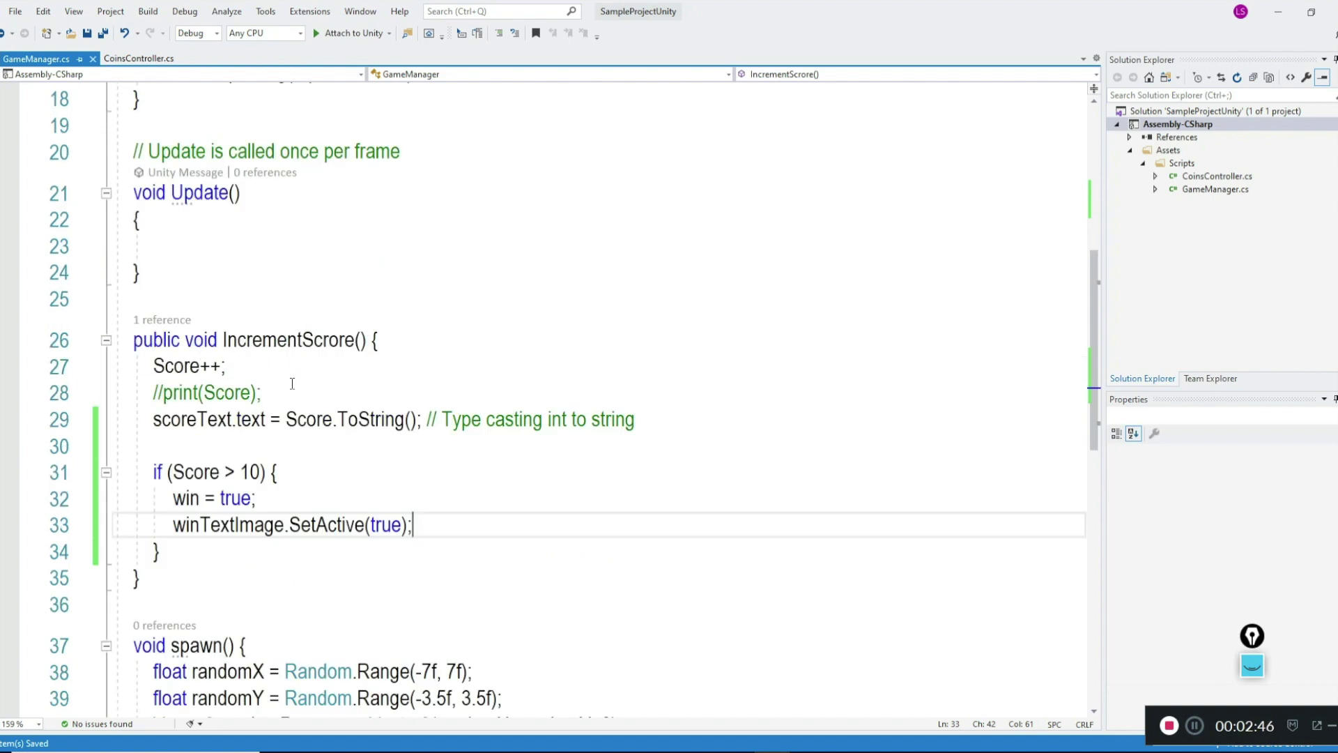
click(440, 523)
scroll(345, 443, up, 2)
scroll(345, 444, up, 2)
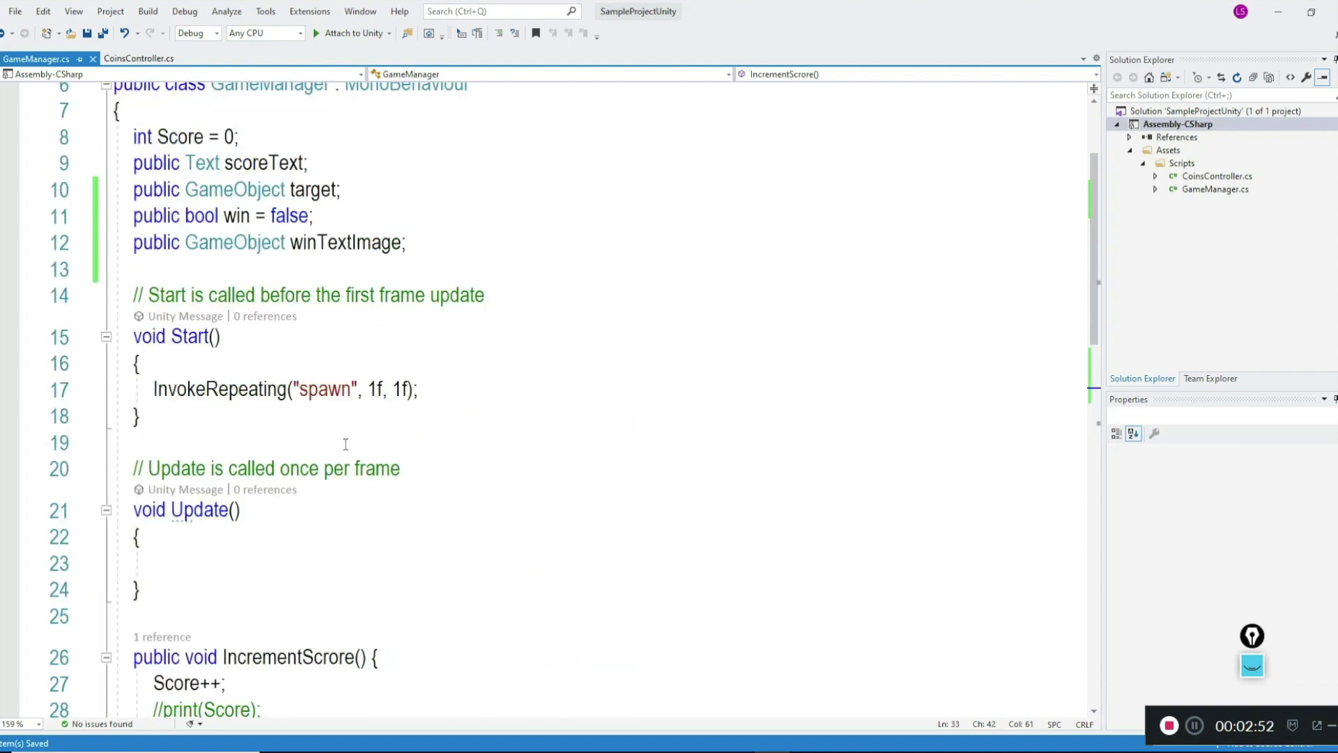
scroll(345, 444, down, 3)
scroll(345, 444, down, 2)
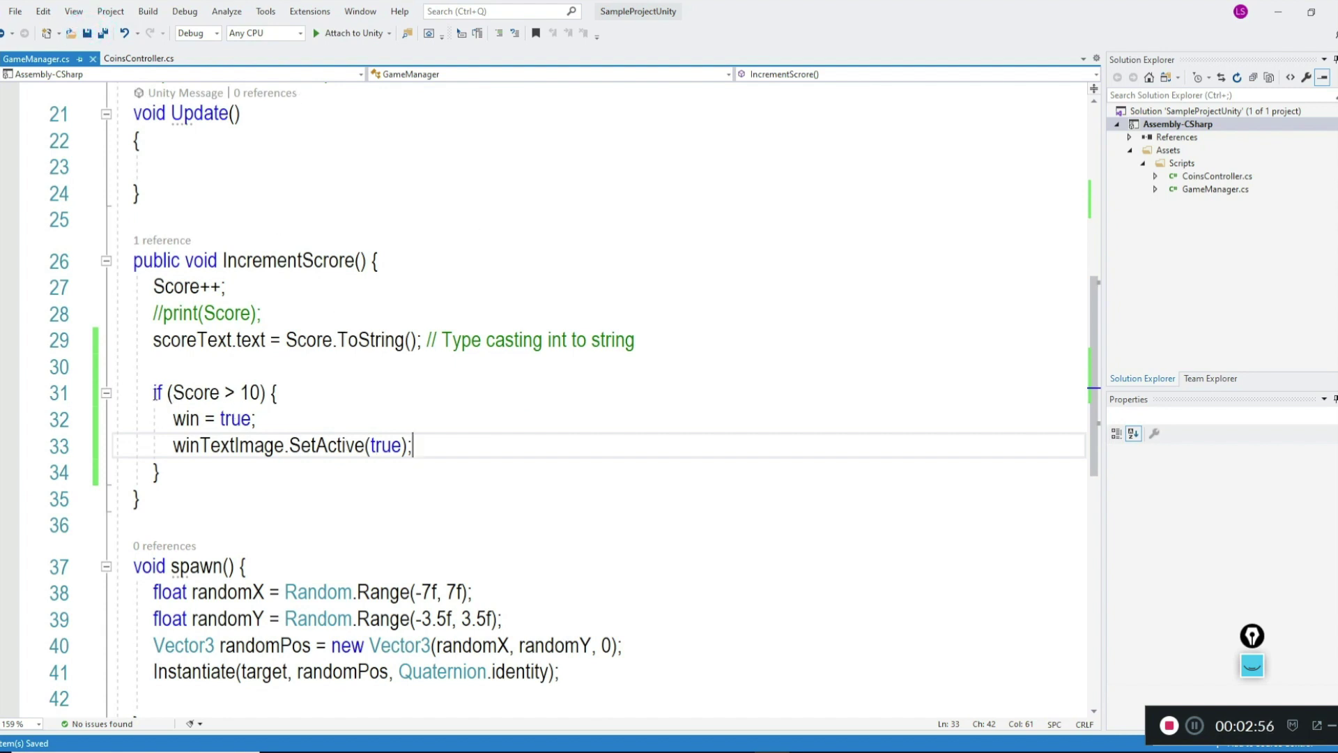
drag(158, 392, 167, 473)
click(214, 468)
click(573, 450)
click(625, 745)
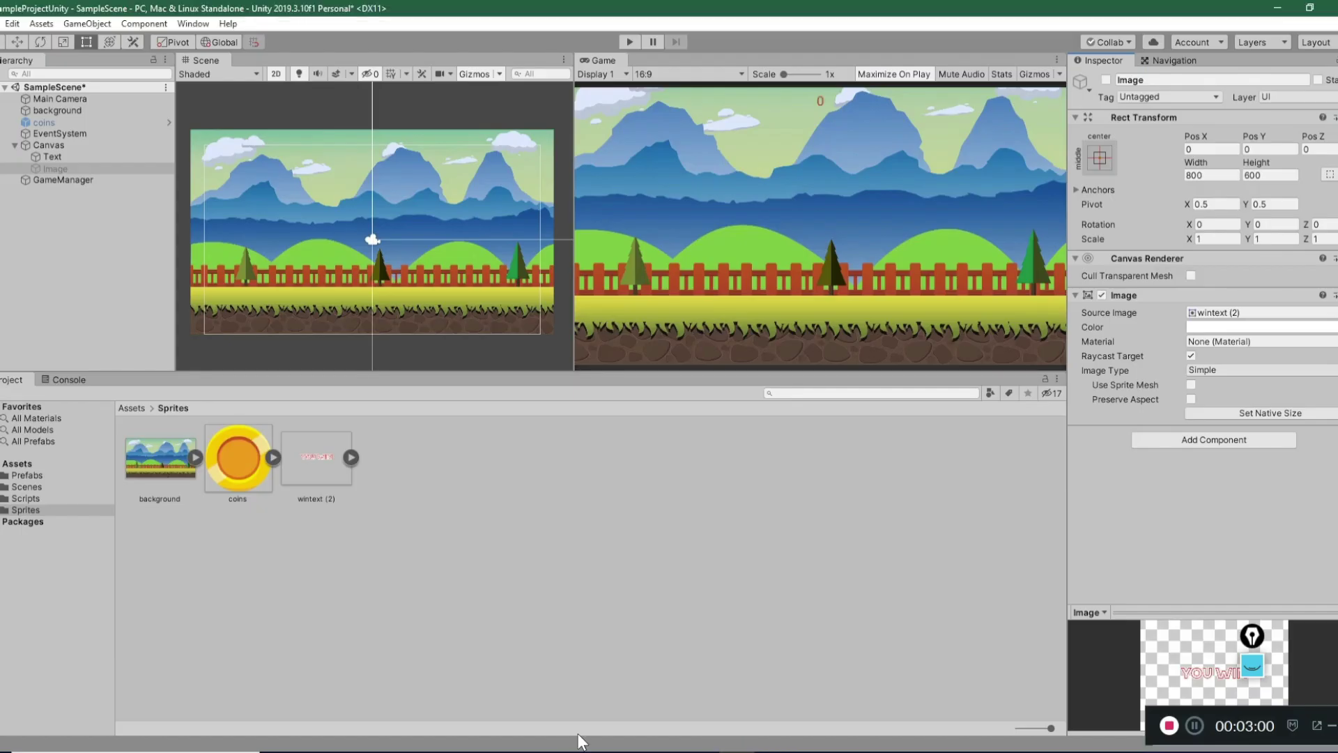
Step: Clear the selection and save the Unity scene
click(708, 617)
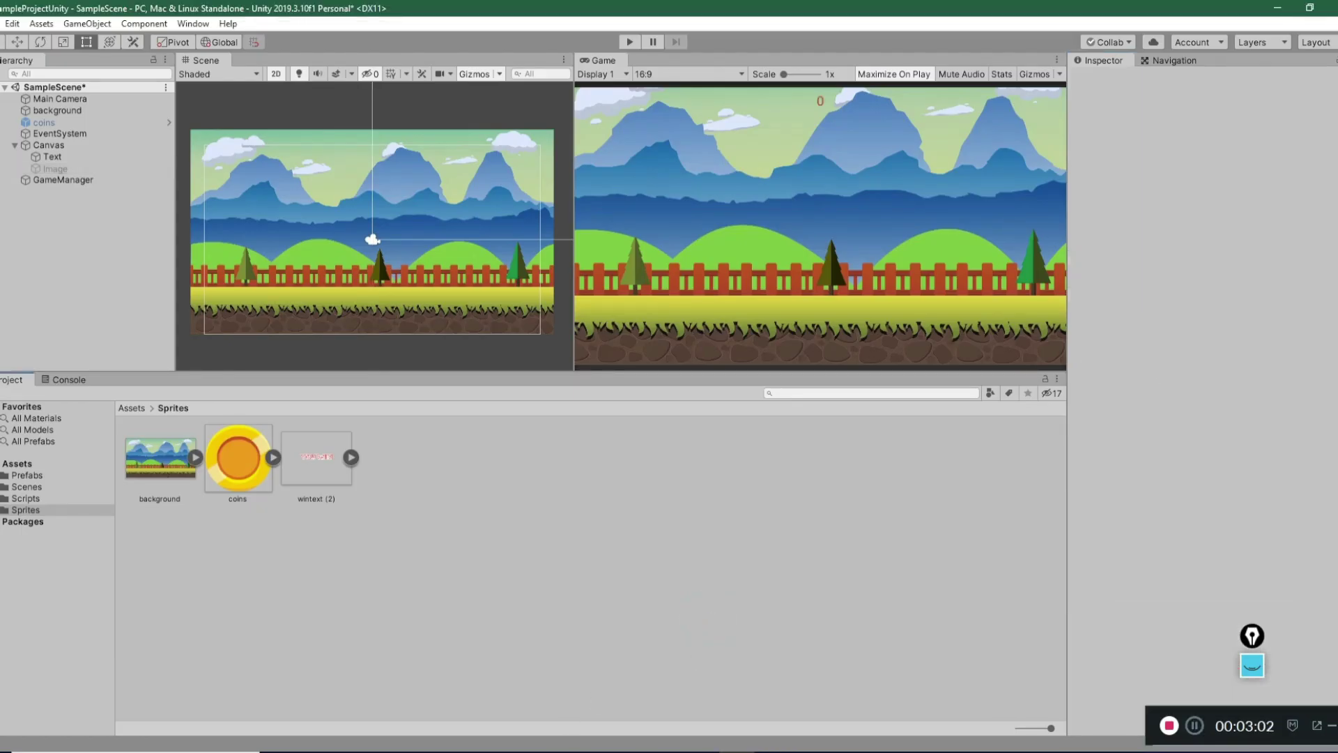
click(815, 537)
key(ctrl+s)
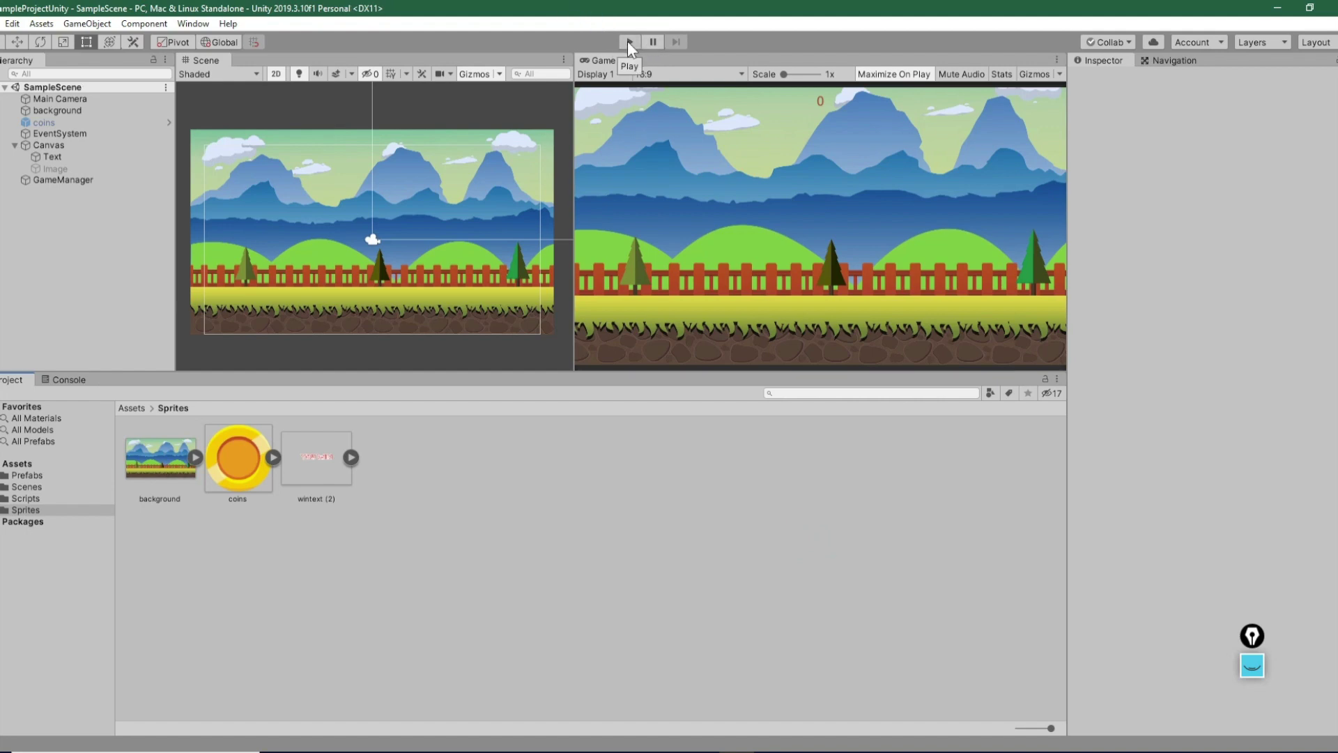
Step: Playtest by collecting coins until the score passes 10, reaching 12, then stop
click(629, 42)
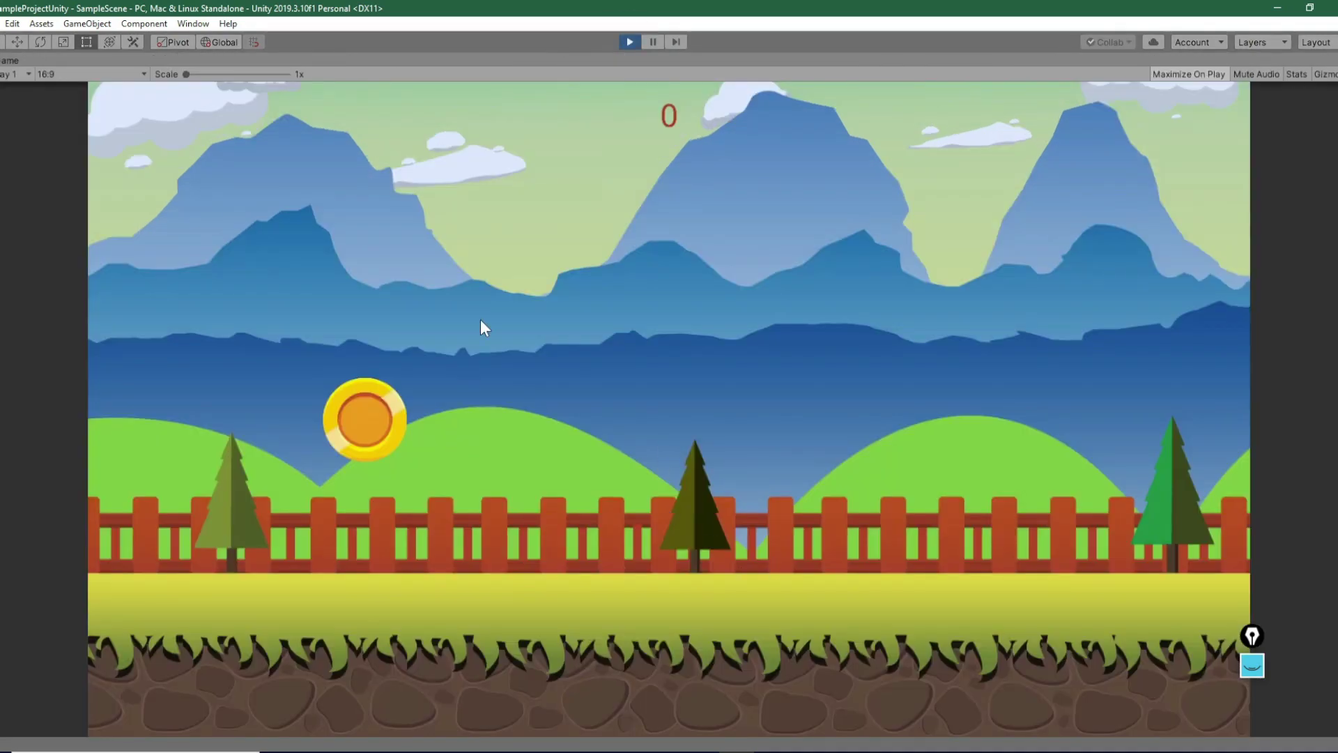
click(360, 427)
click(1085, 540)
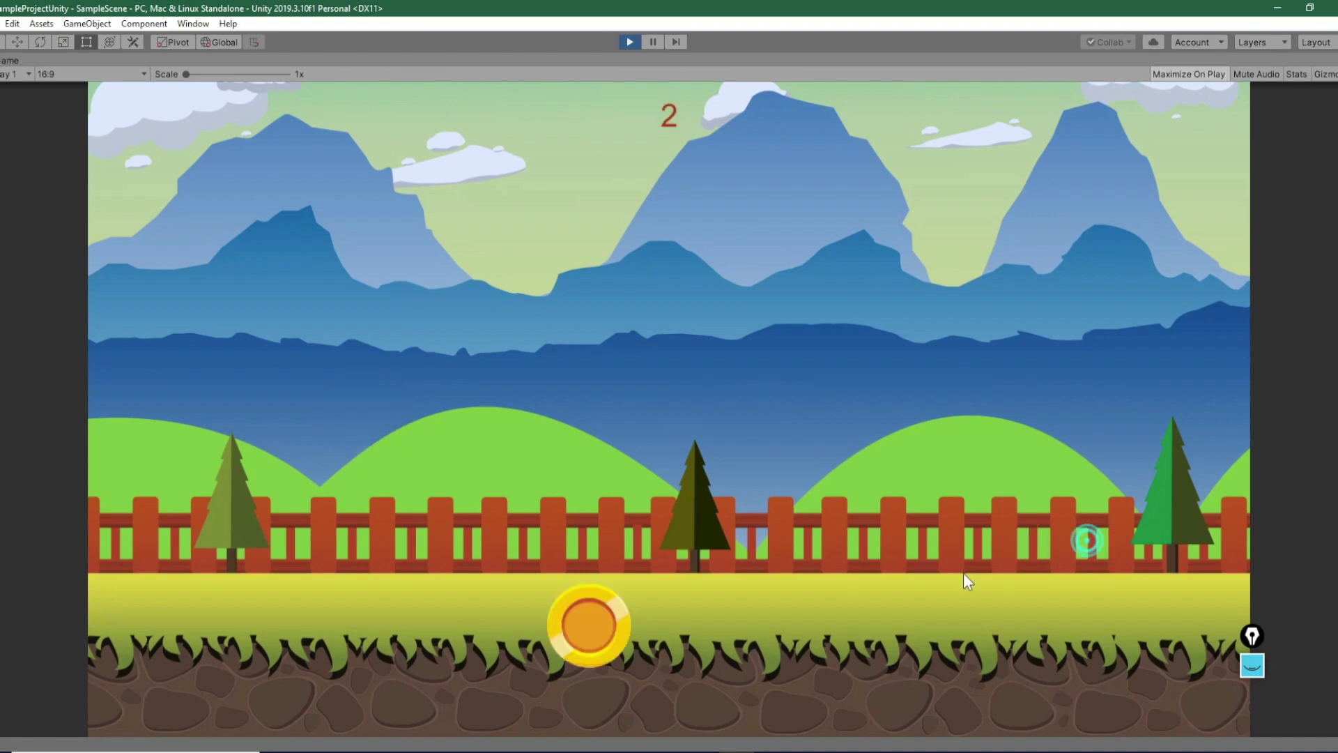
click(584, 614)
click(1051, 547)
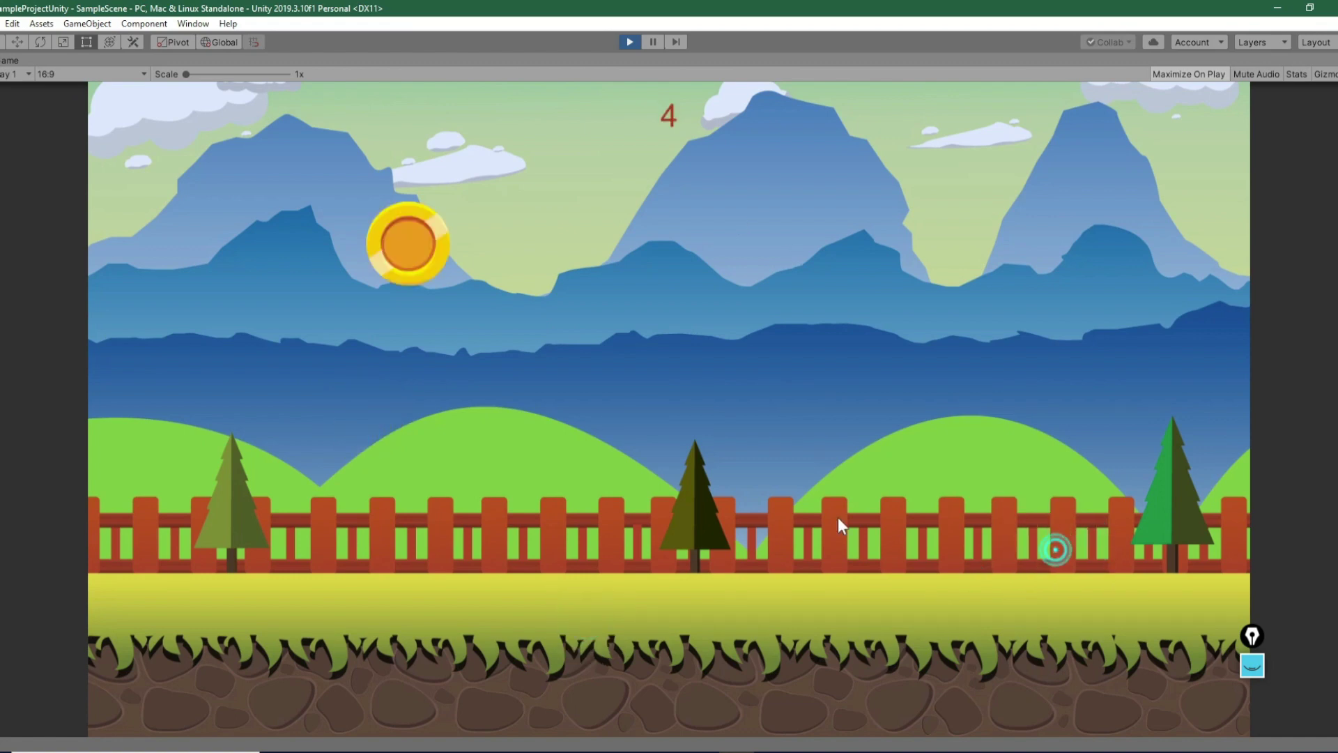
click(411, 253)
click(855, 211)
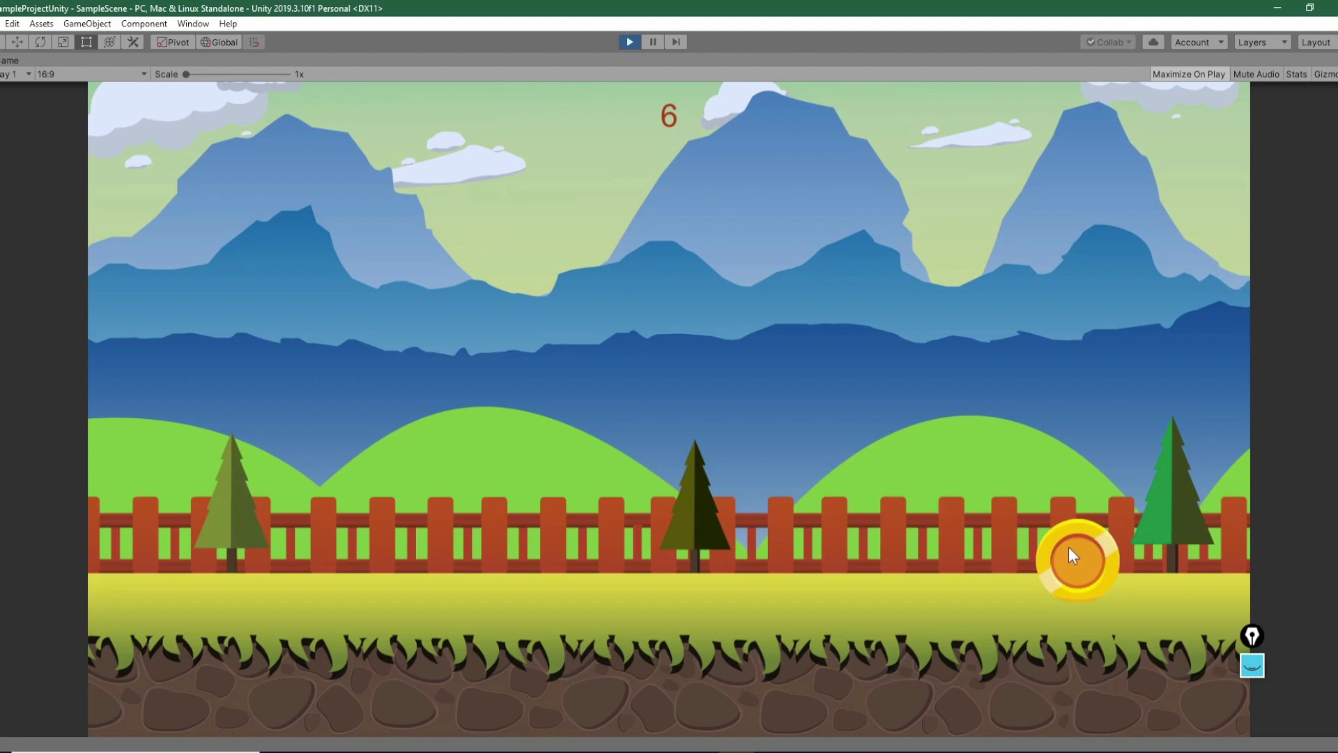
click(1069, 552)
click(340, 315)
click(696, 227)
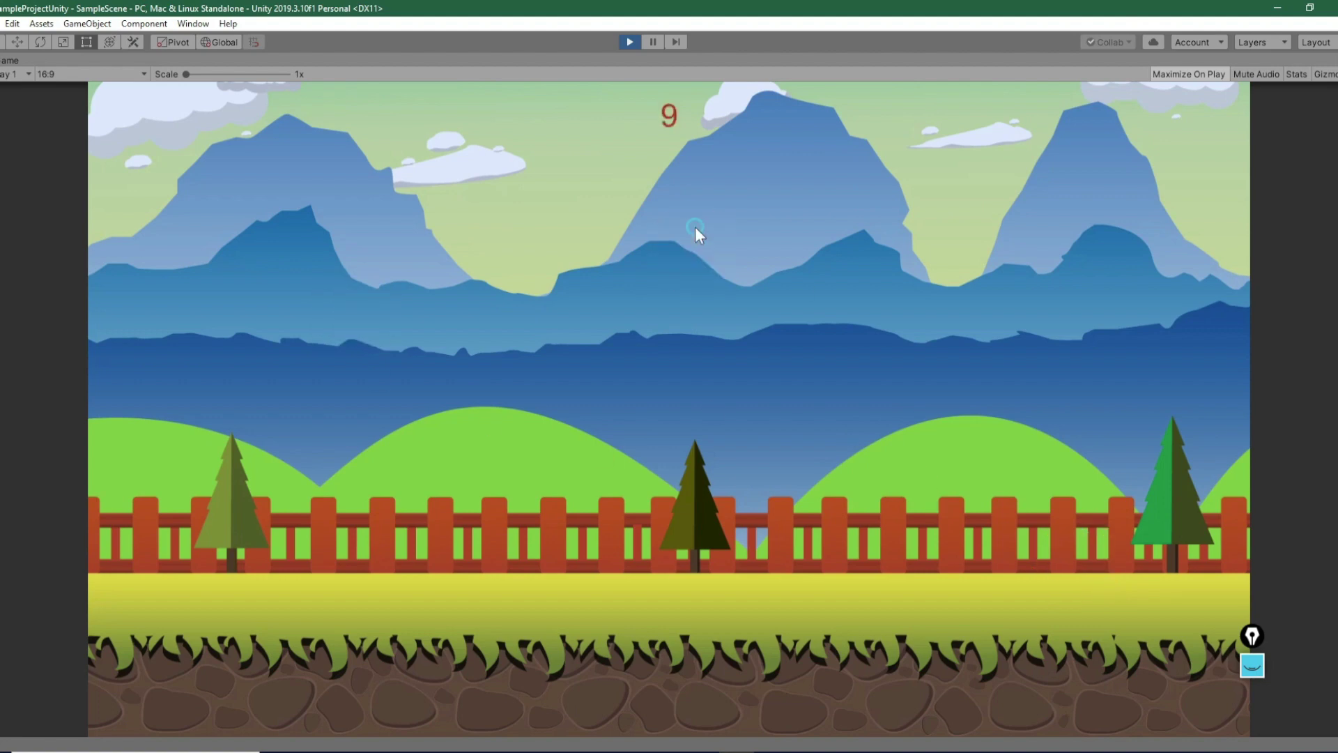
click(362, 308)
click(657, 313)
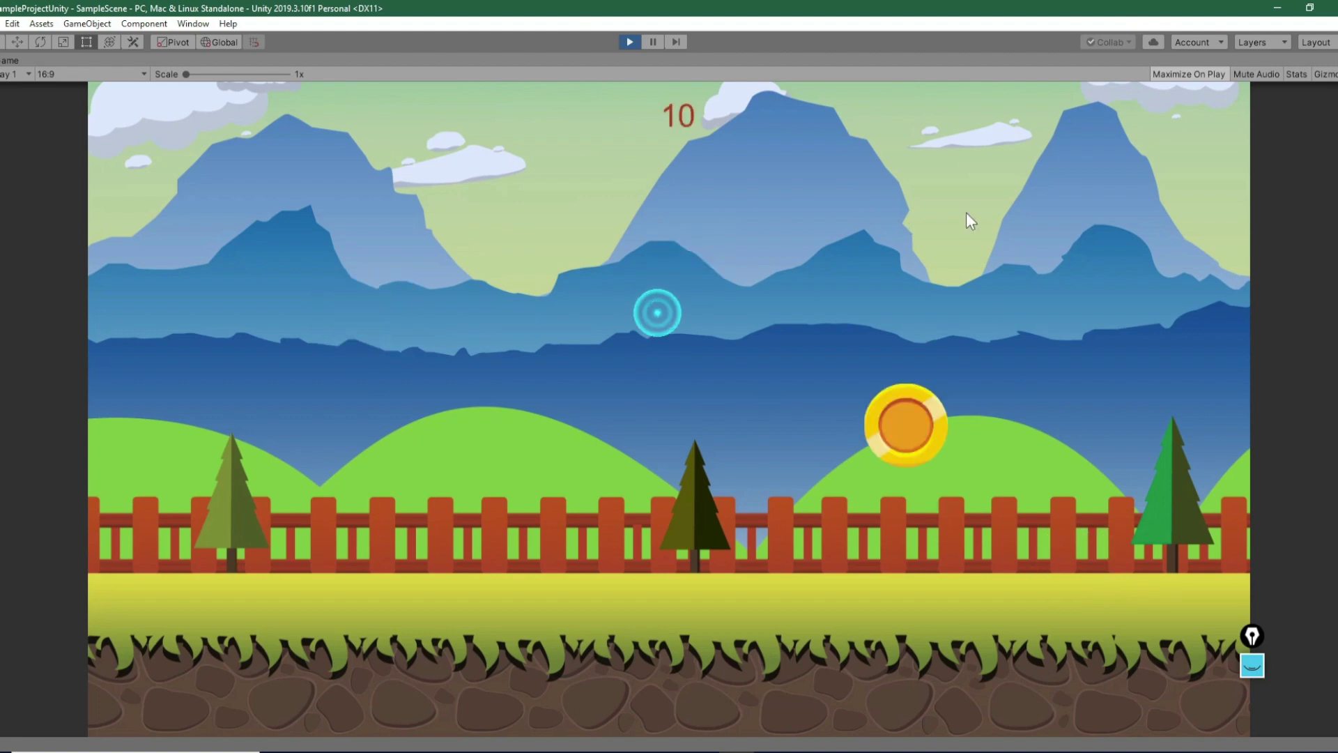
click(912, 416)
click(544, 616)
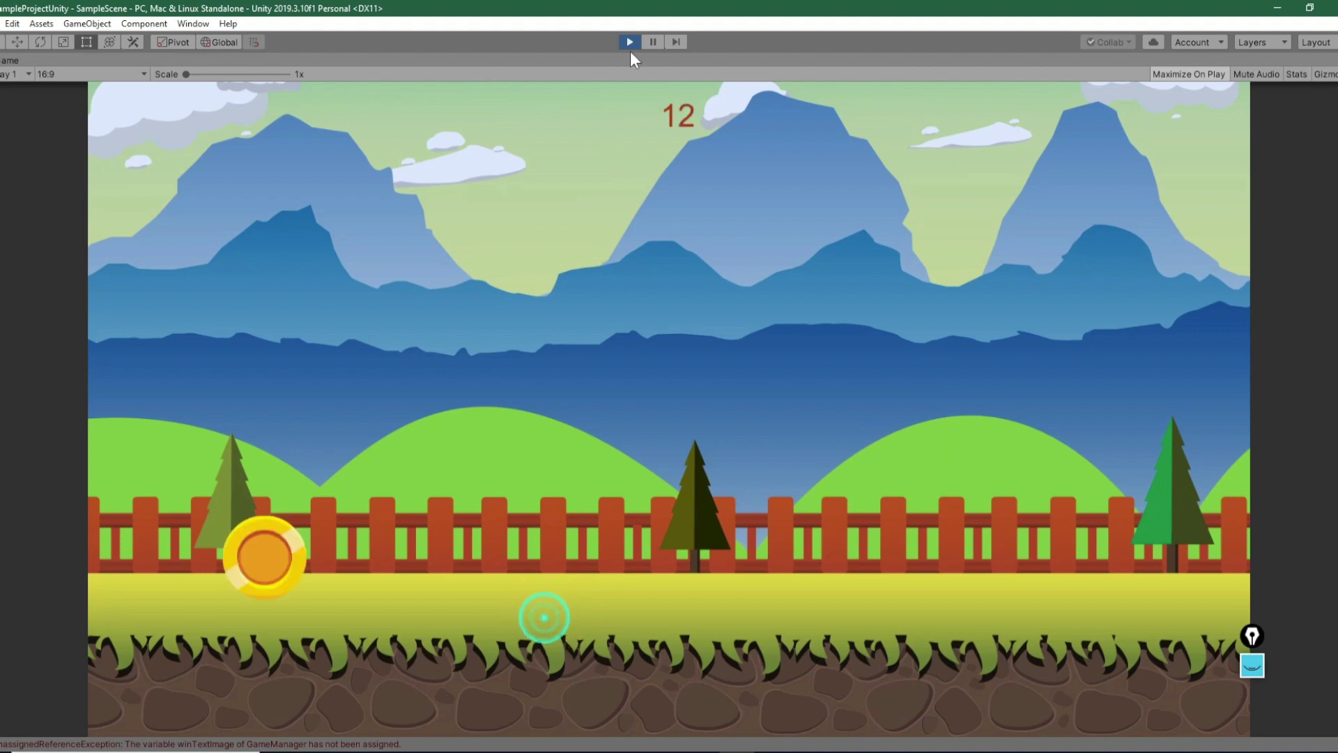
click(630, 46)
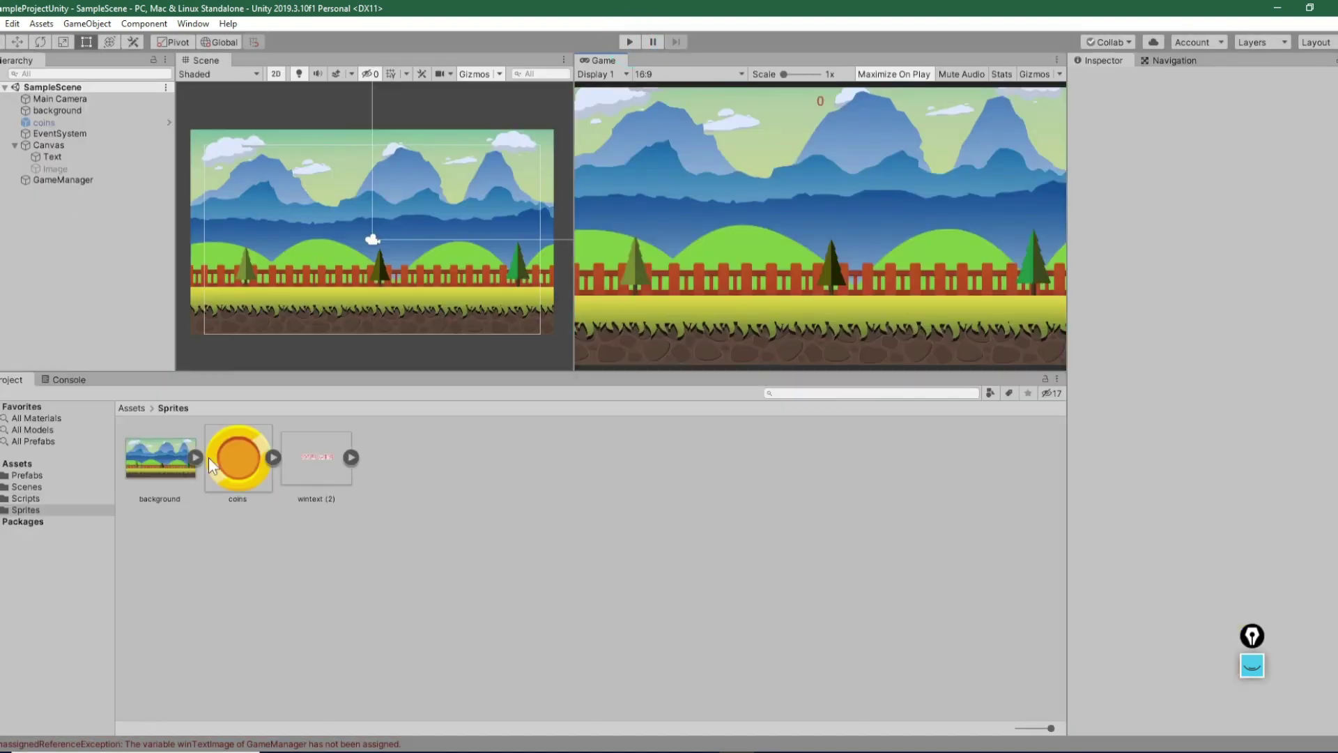
Step: Drag the canvas Image into GameManager's Win Text Image slot
click(57, 181)
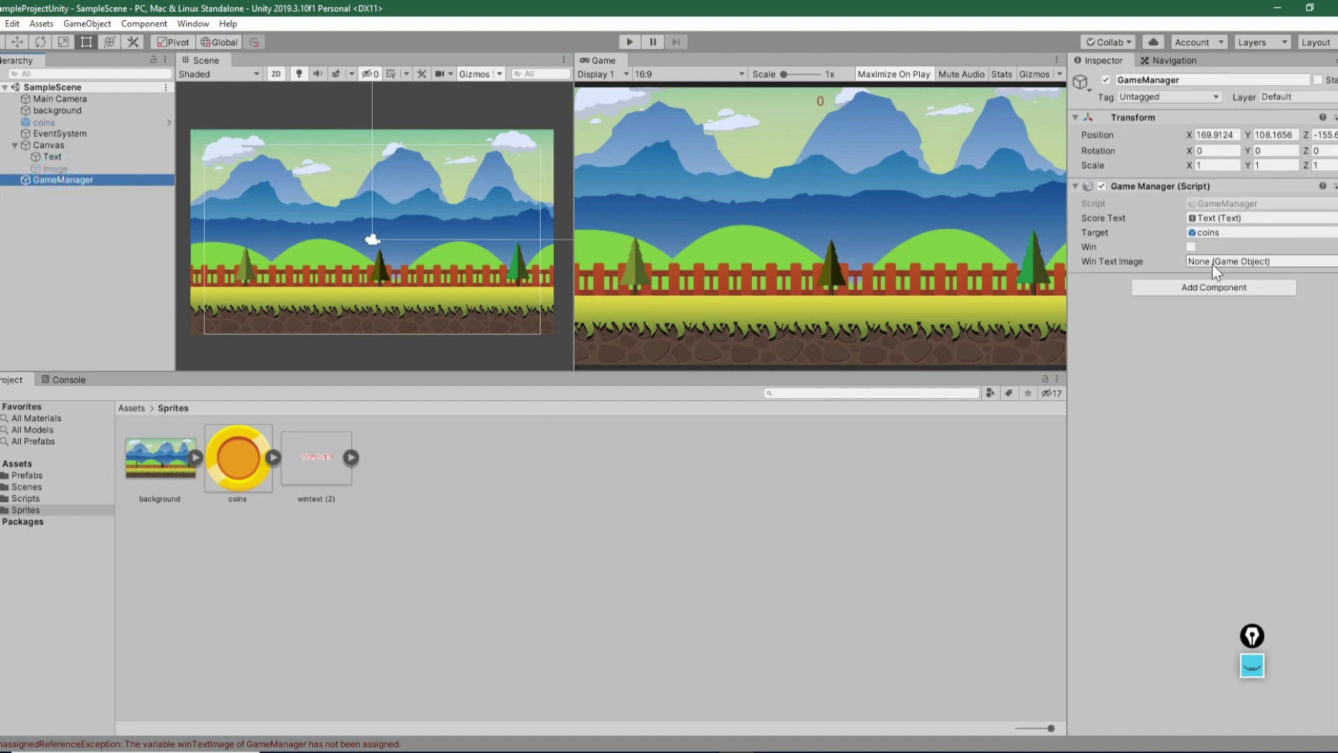
click(1233, 263)
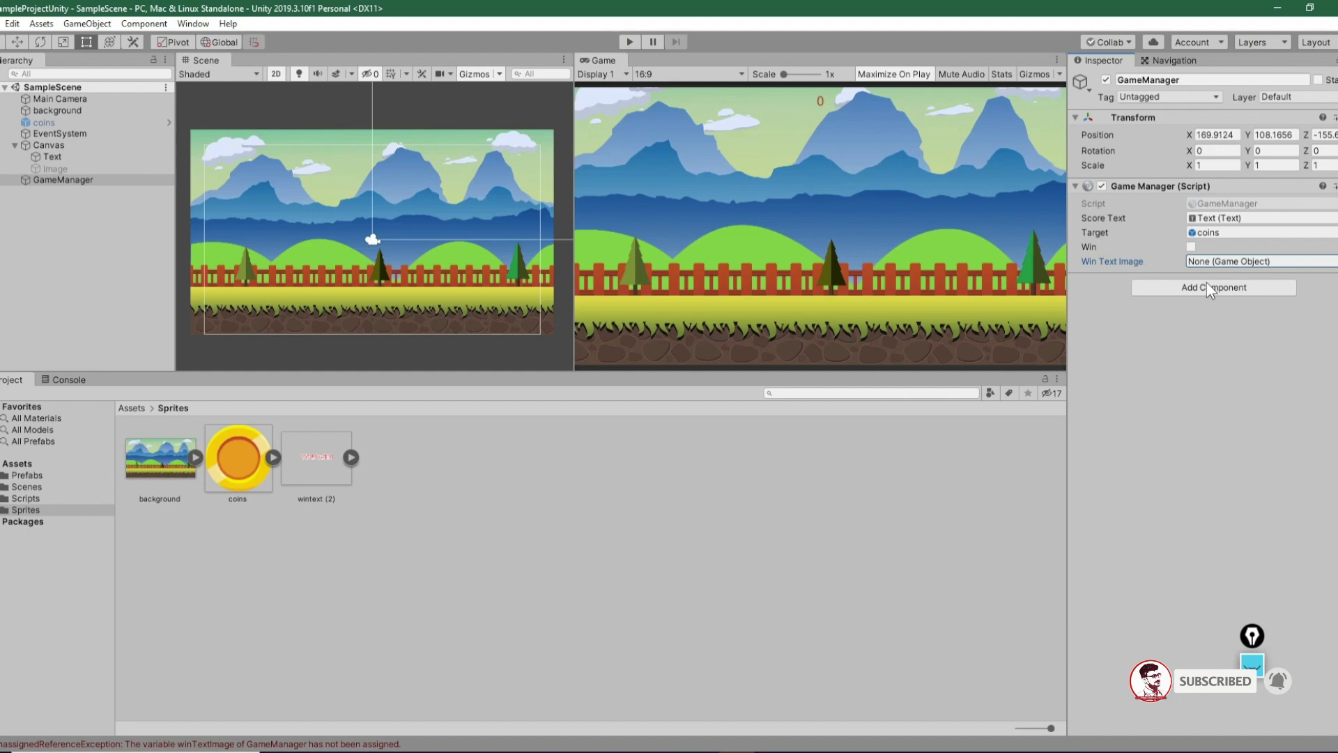
click(53, 170)
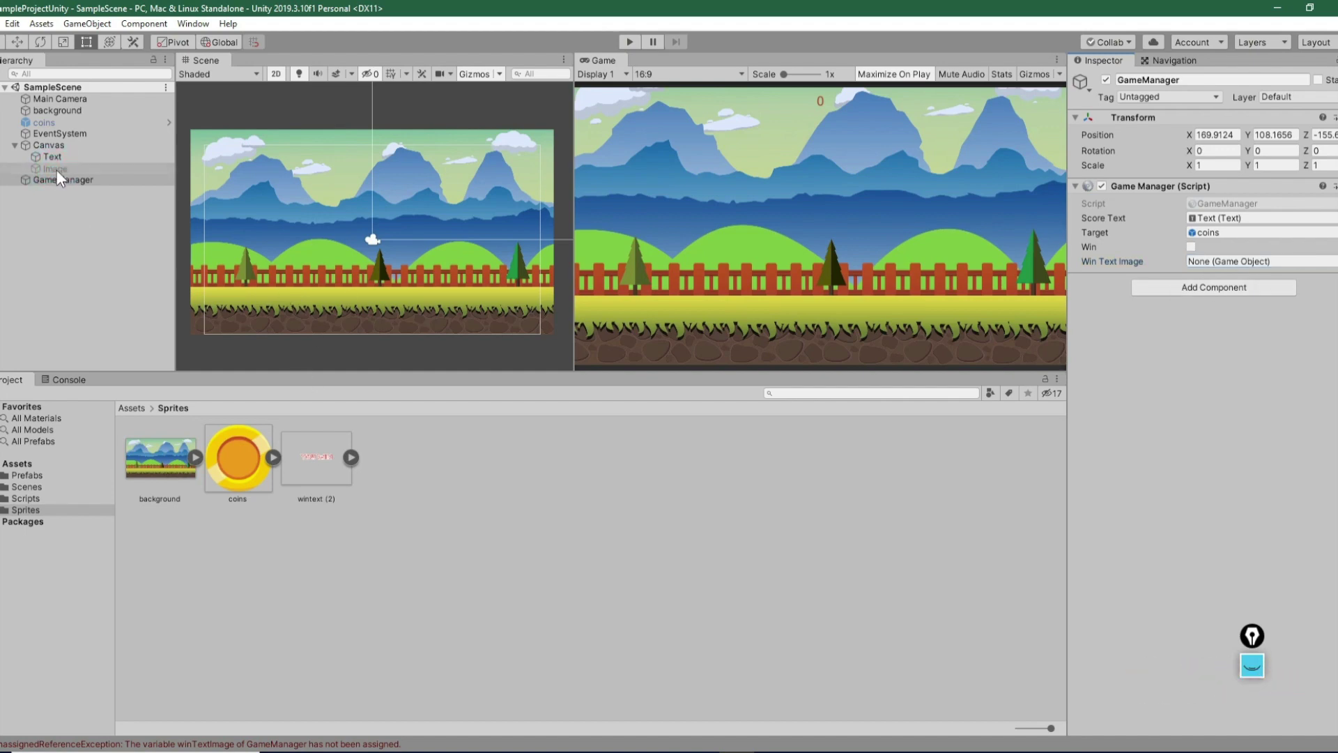
mouse_move(56, 169)
mouse_down()
mouse_move(1159, 272)
mouse_move(1205, 260)
mouse_up()
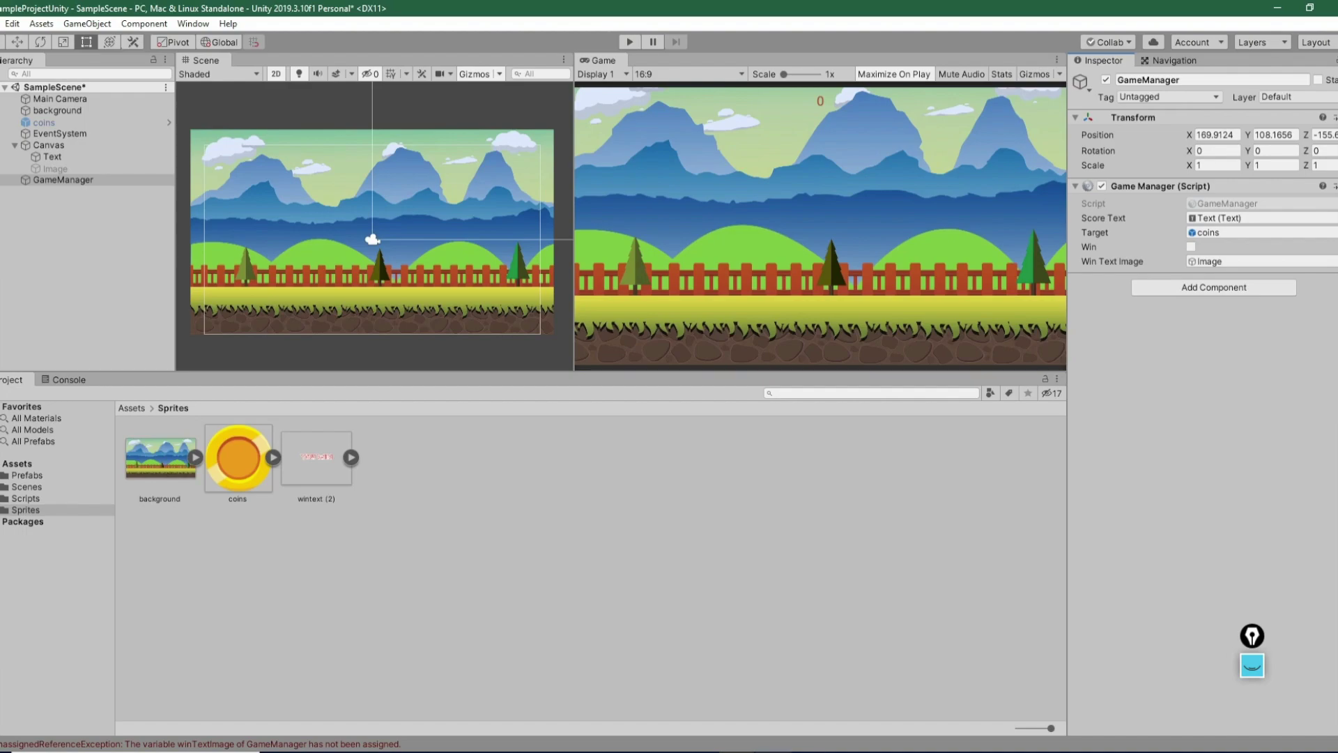
Step: Review the SetActive line and field declarations in GameManager.cs, then return to Unity
key(alt+Tab)
drag(258, 419, 157, 446)
drag(415, 442, 442, 450)
click(442, 450)
scroll(442, 450, up, 2)
scroll(158, 315, up, 4)
double_click(159, 315)
key(alt+Tab)
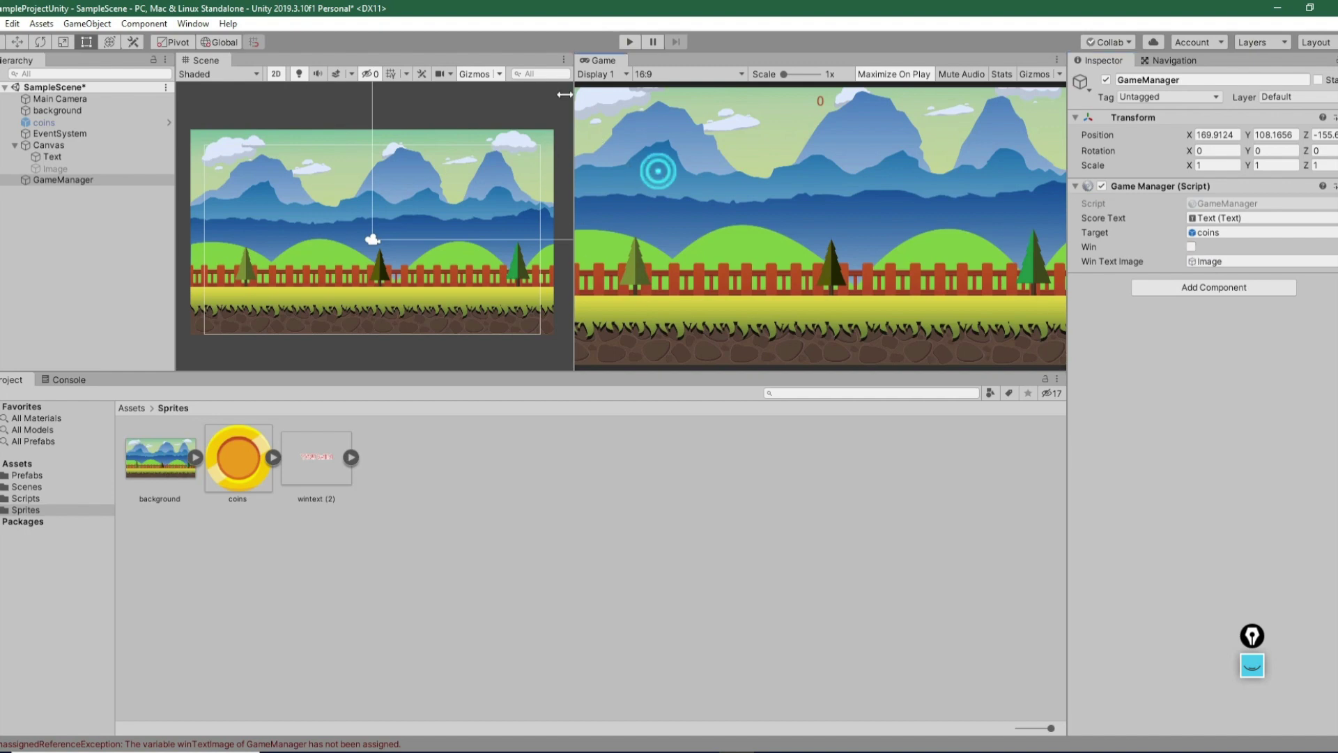
Step: Save the scene, start play mode and collect the first five coins
key(ctrl+s)
click(625, 39)
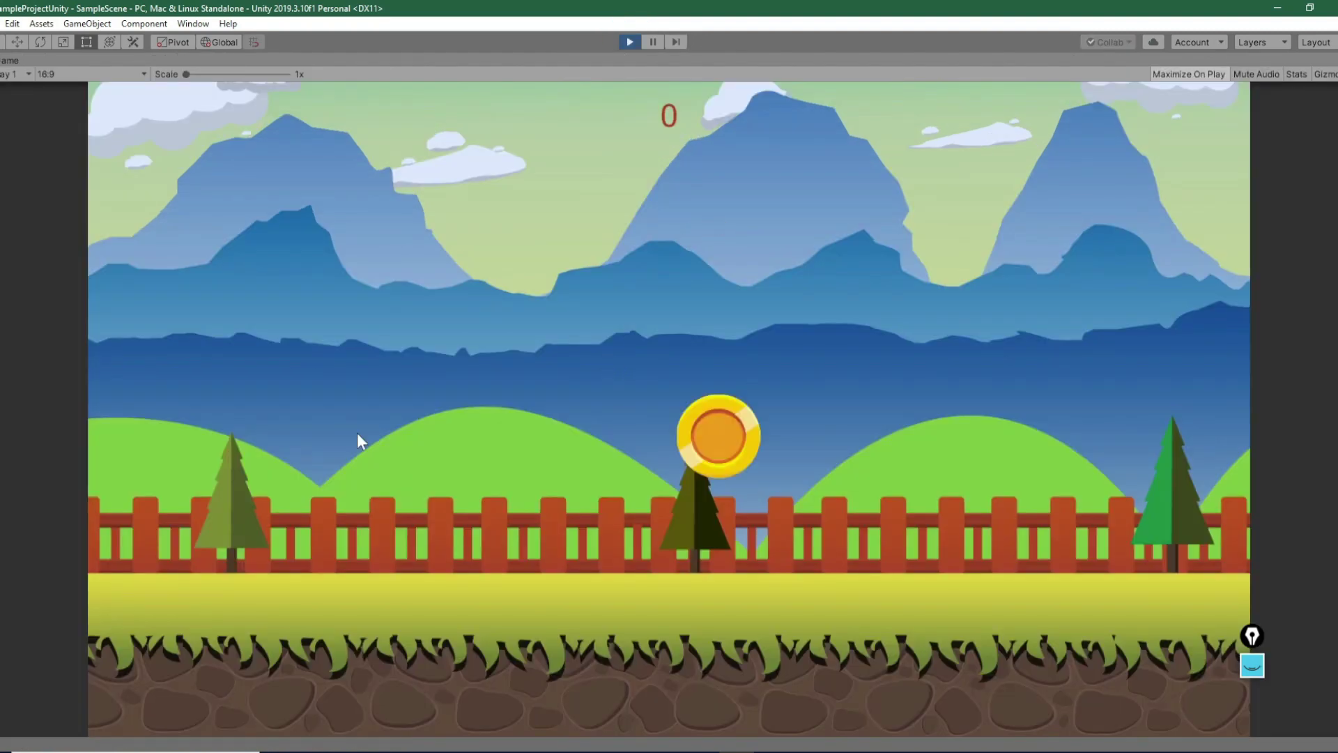
click(743, 420)
click(870, 611)
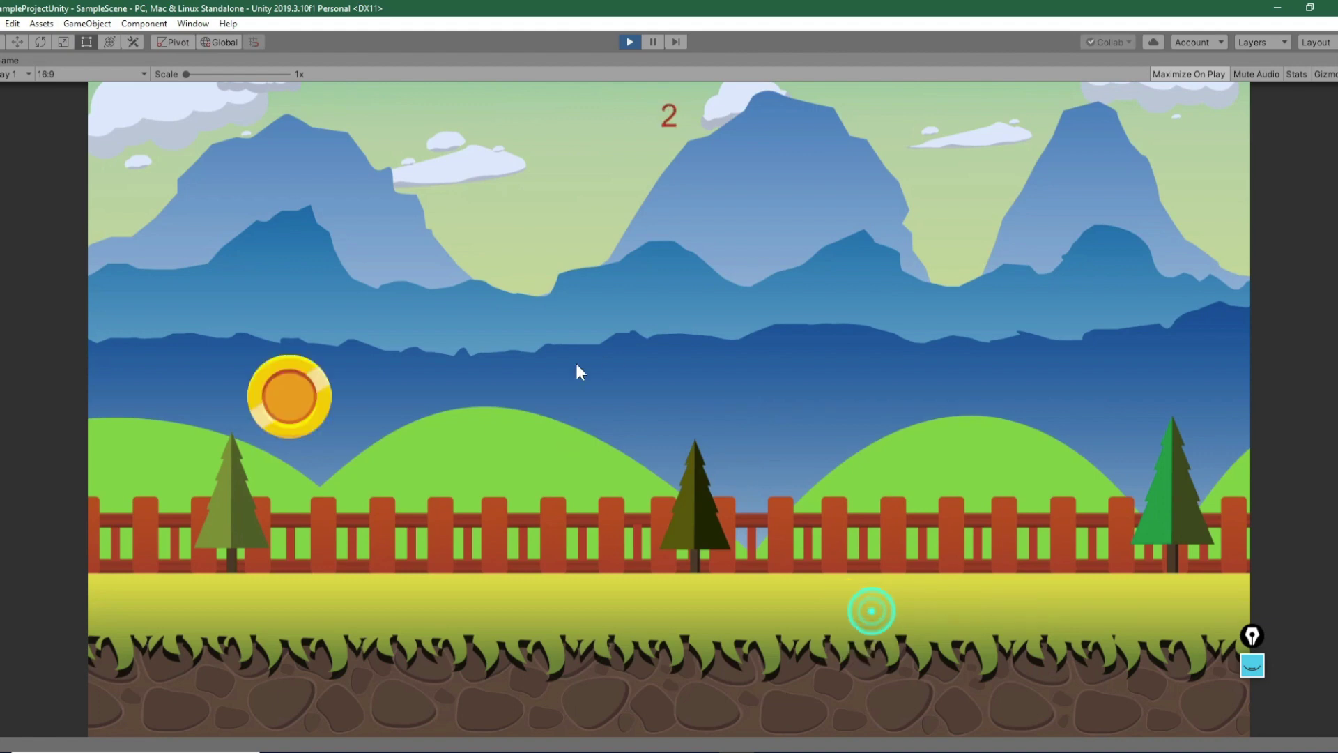
click(289, 387)
click(597, 631)
click(272, 312)
Step: Collect coins until the score passes 10 and YOU WIN appears, stop the game, and return to GameManager.cs
click(546, 272)
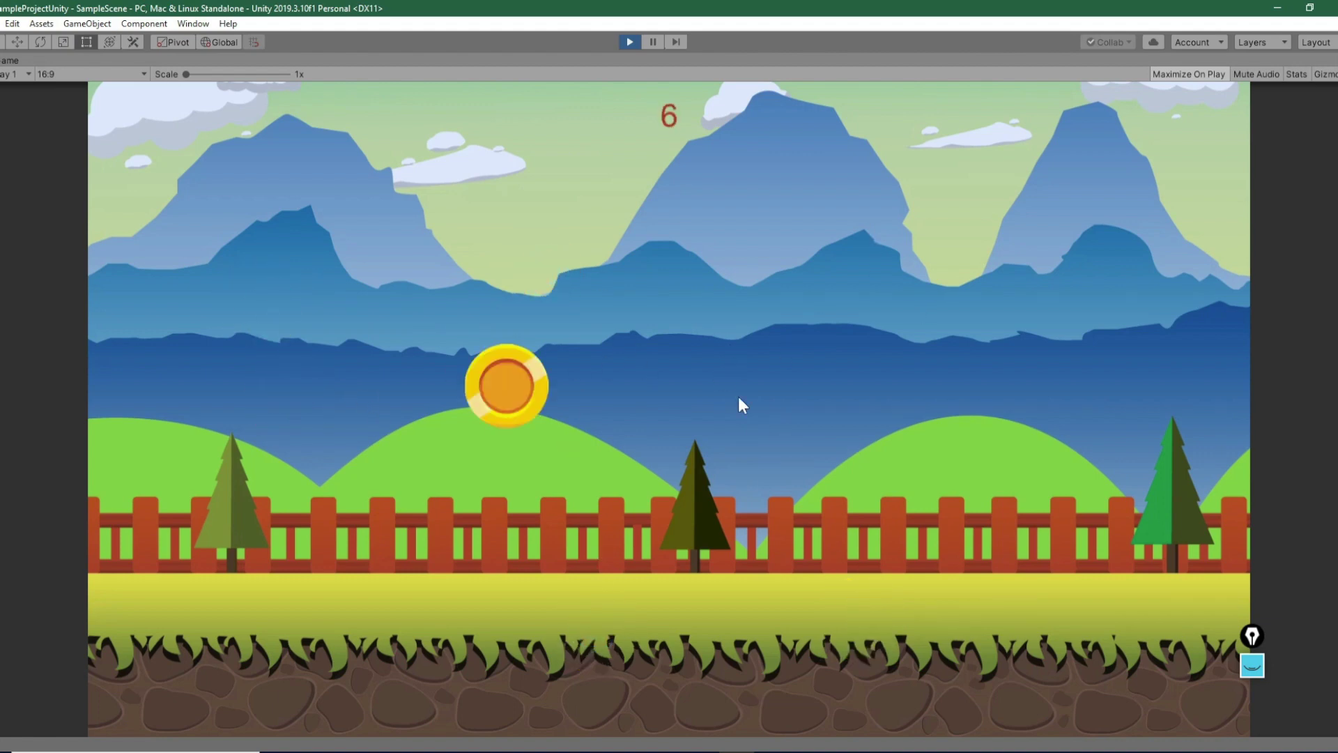
click(510, 376)
click(391, 570)
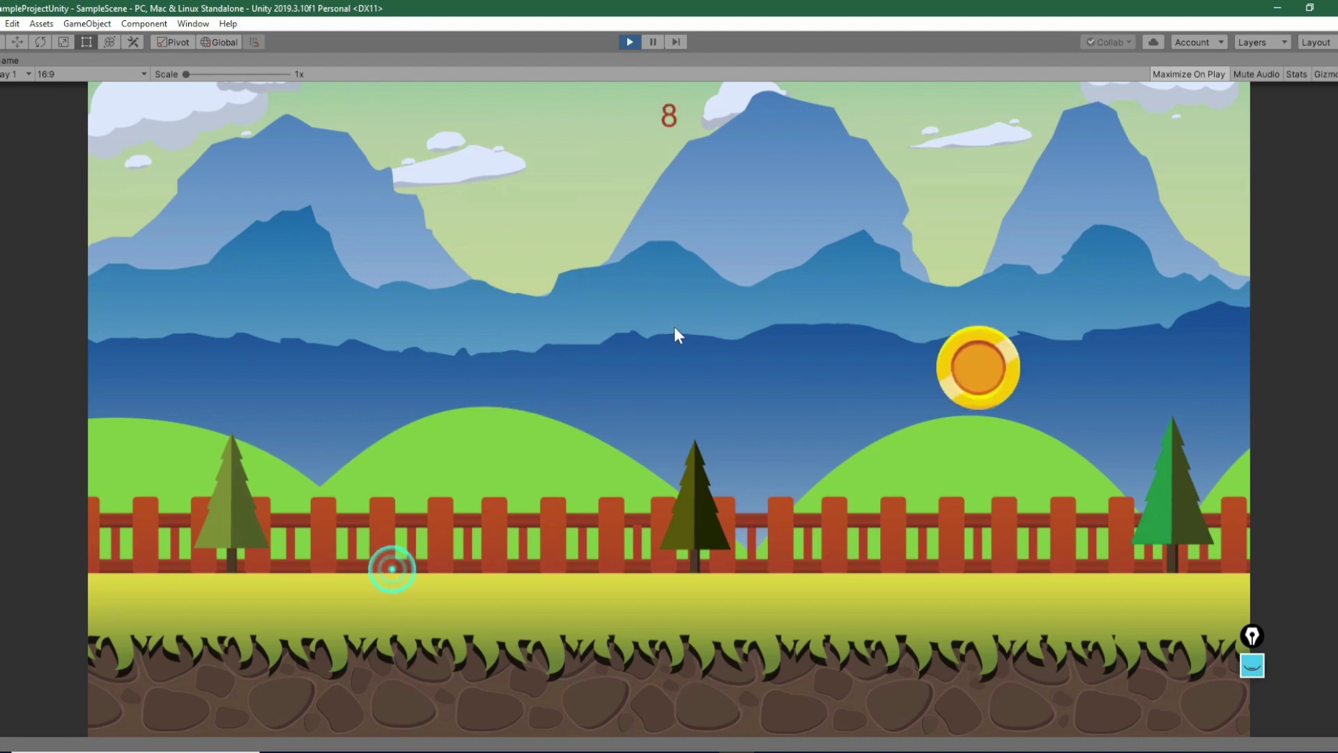
click(979, 370)
click(1014, 527)
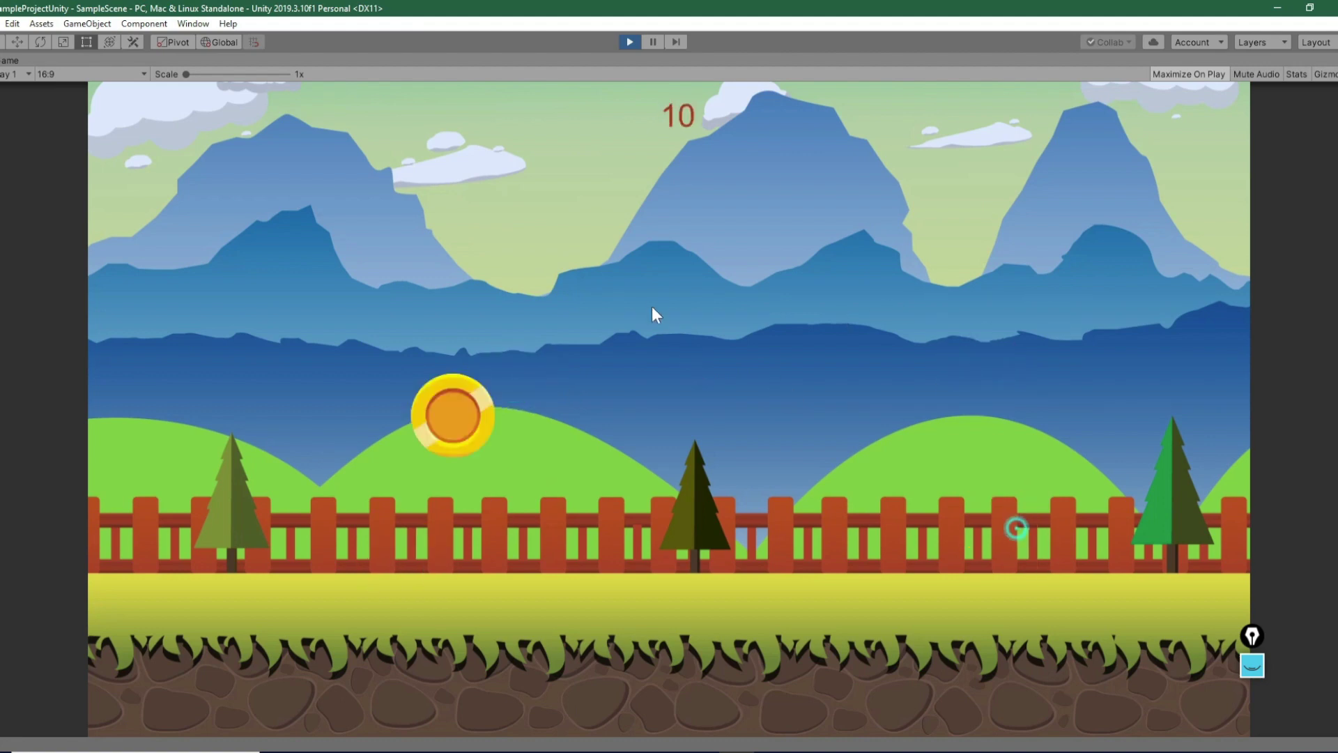
click(452, 412)
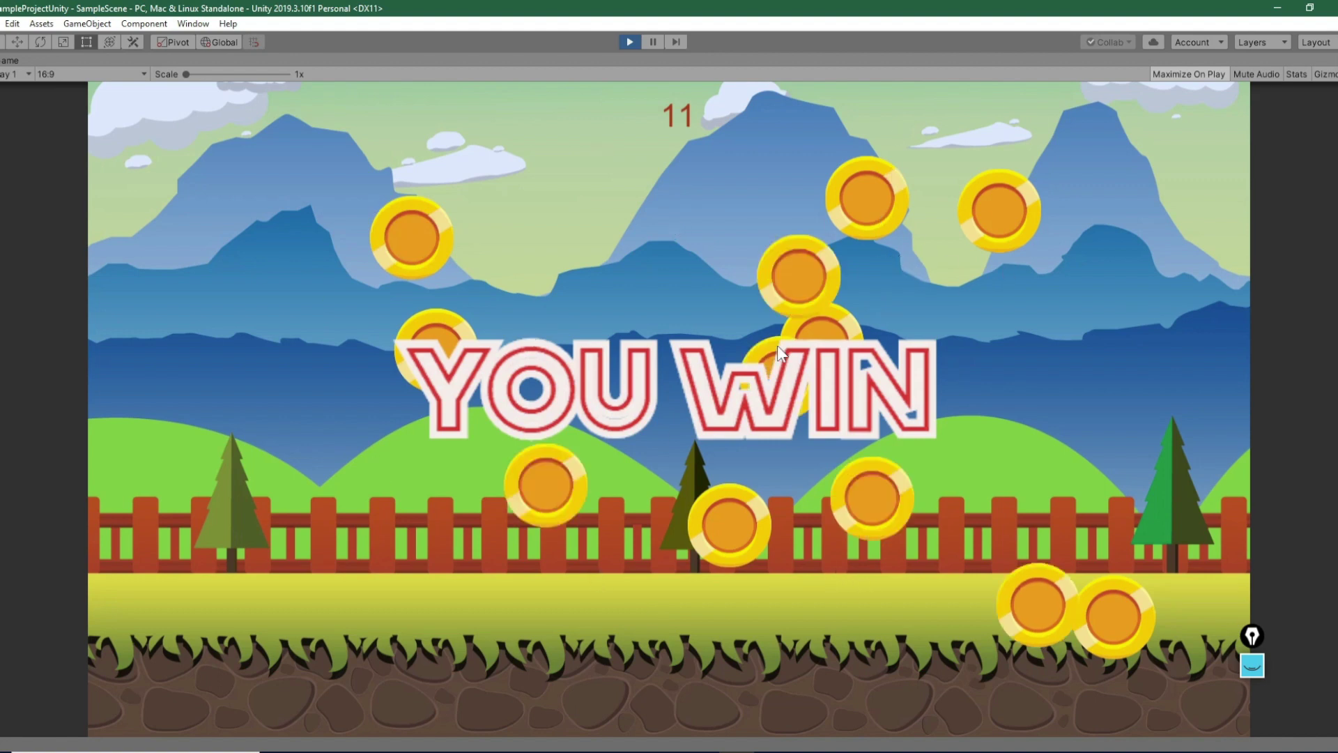
click(629, 42)
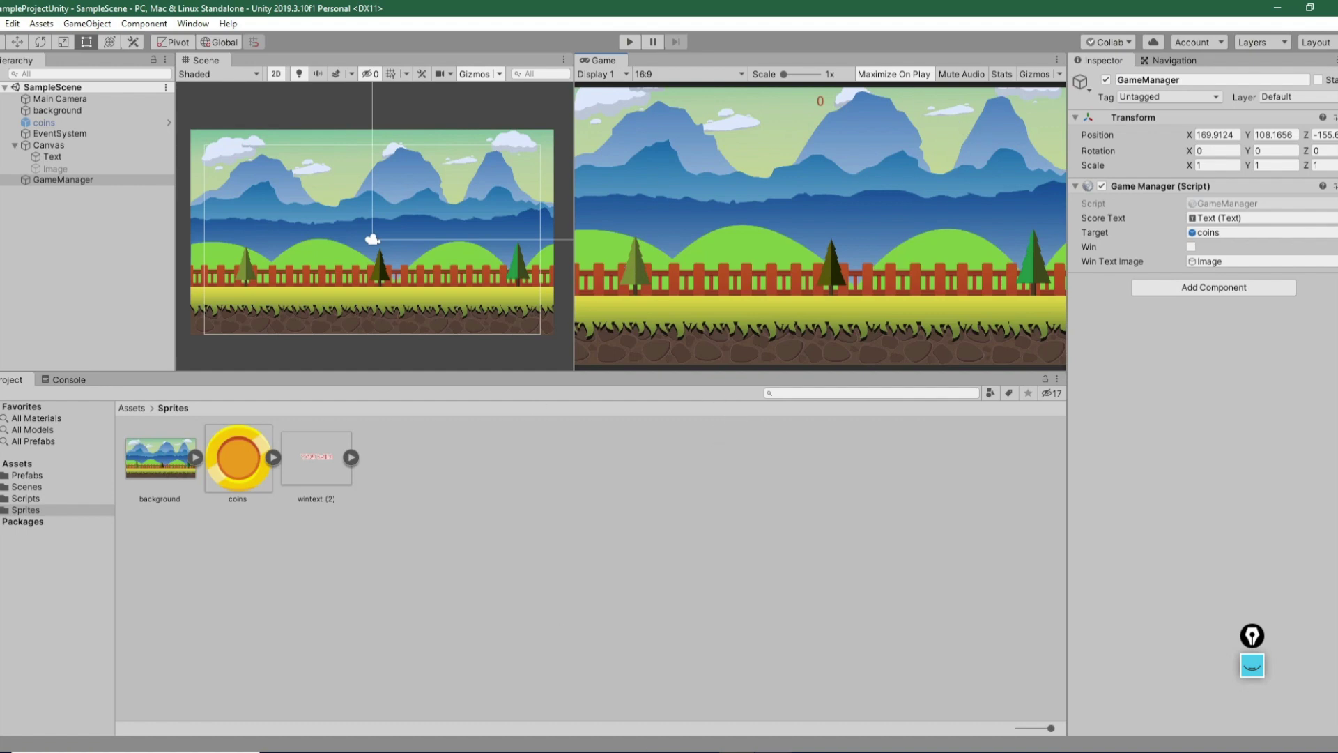
click(772, 750)
Step: Review GameManager.cs, highlighting the InvokeRepeating call in Start() and the line setting win to true
click(446, 426)
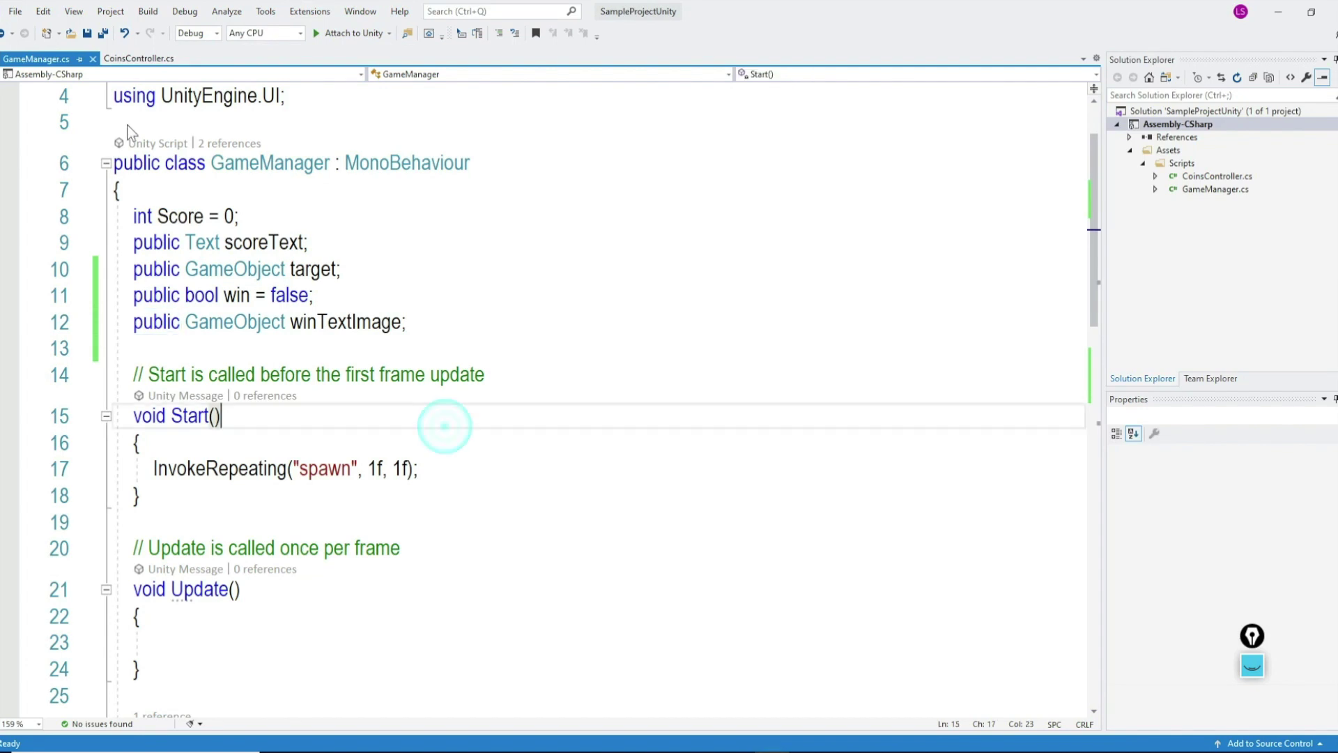
scroll(297, 390, down, 3)
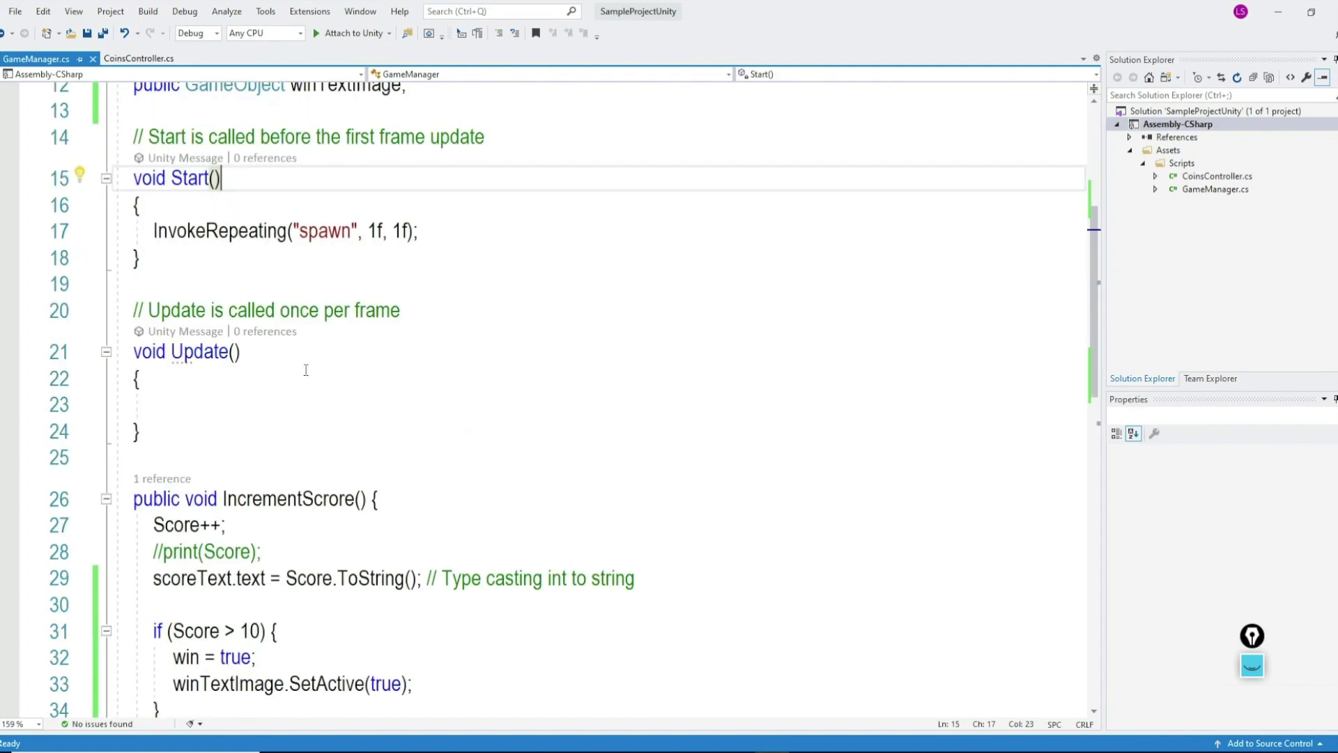
click(216, 404)
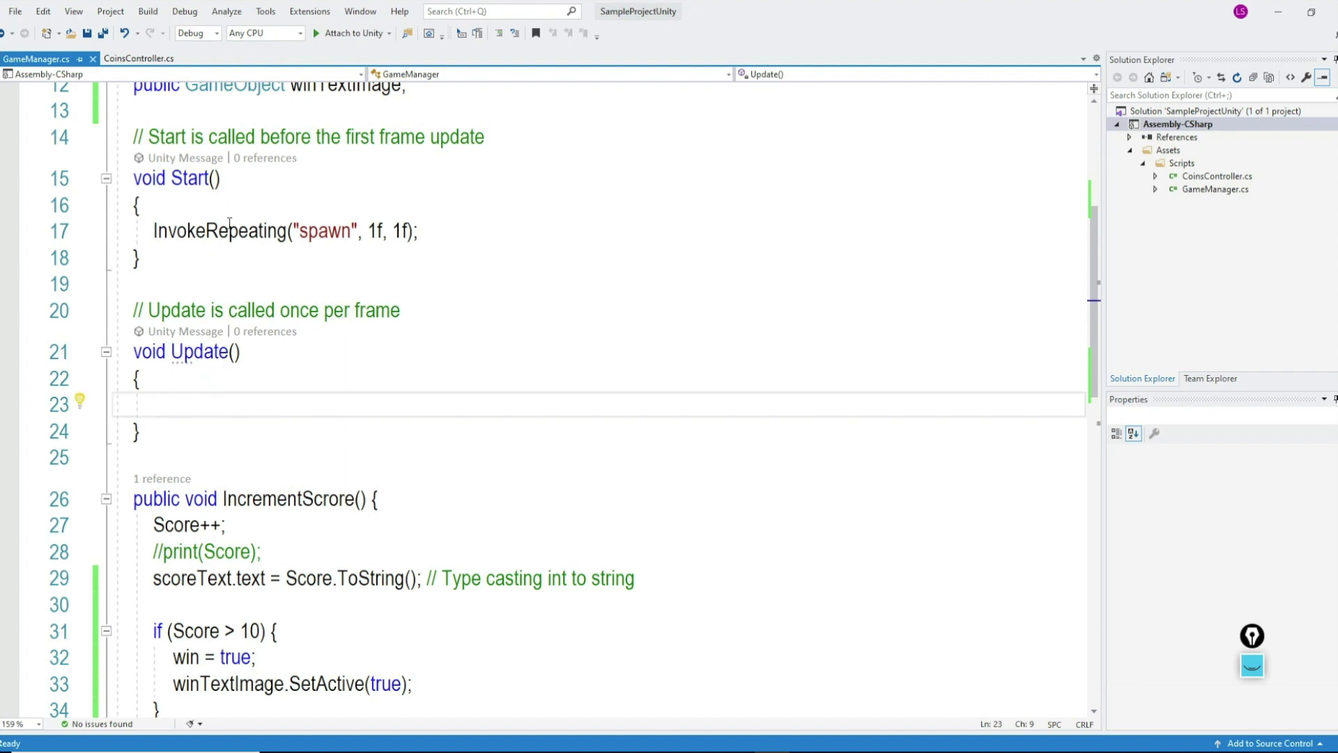
double_click(227, 230)
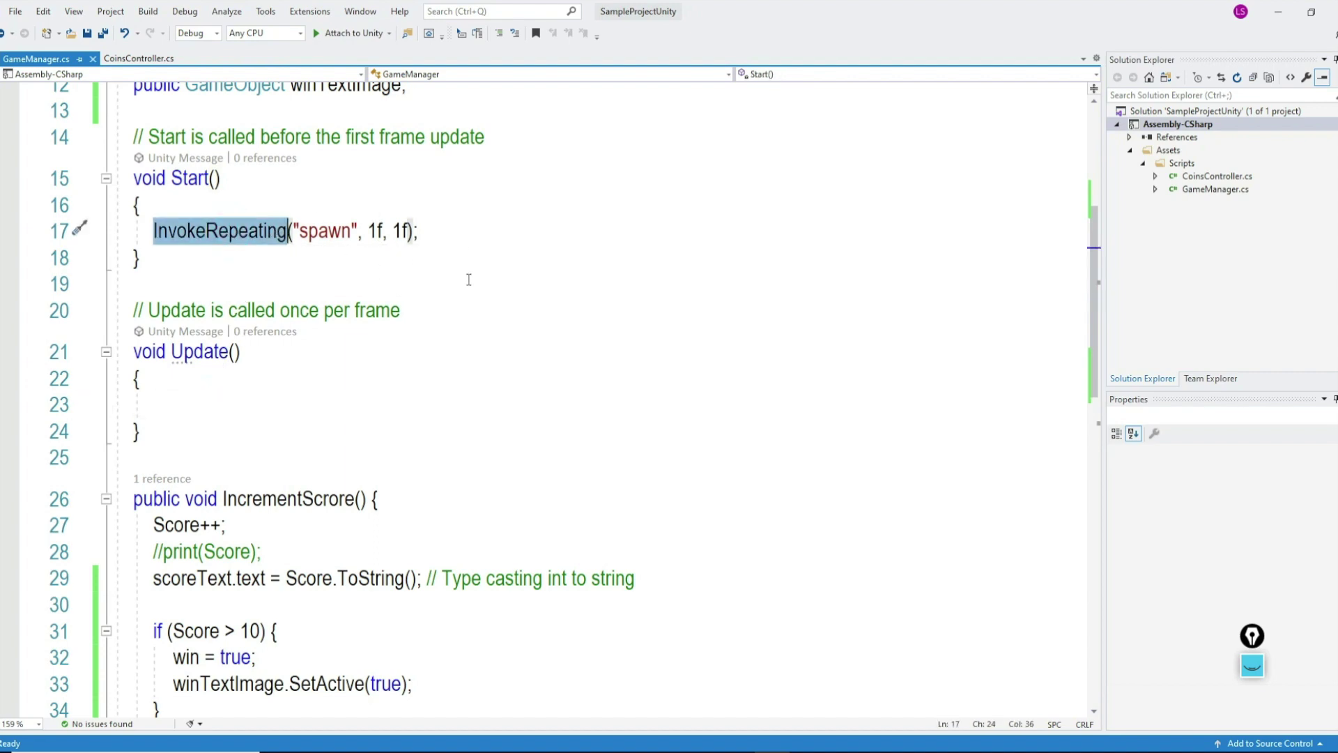
scroll(483, 348, down, 2)
scroll(304, 527, down, 1)
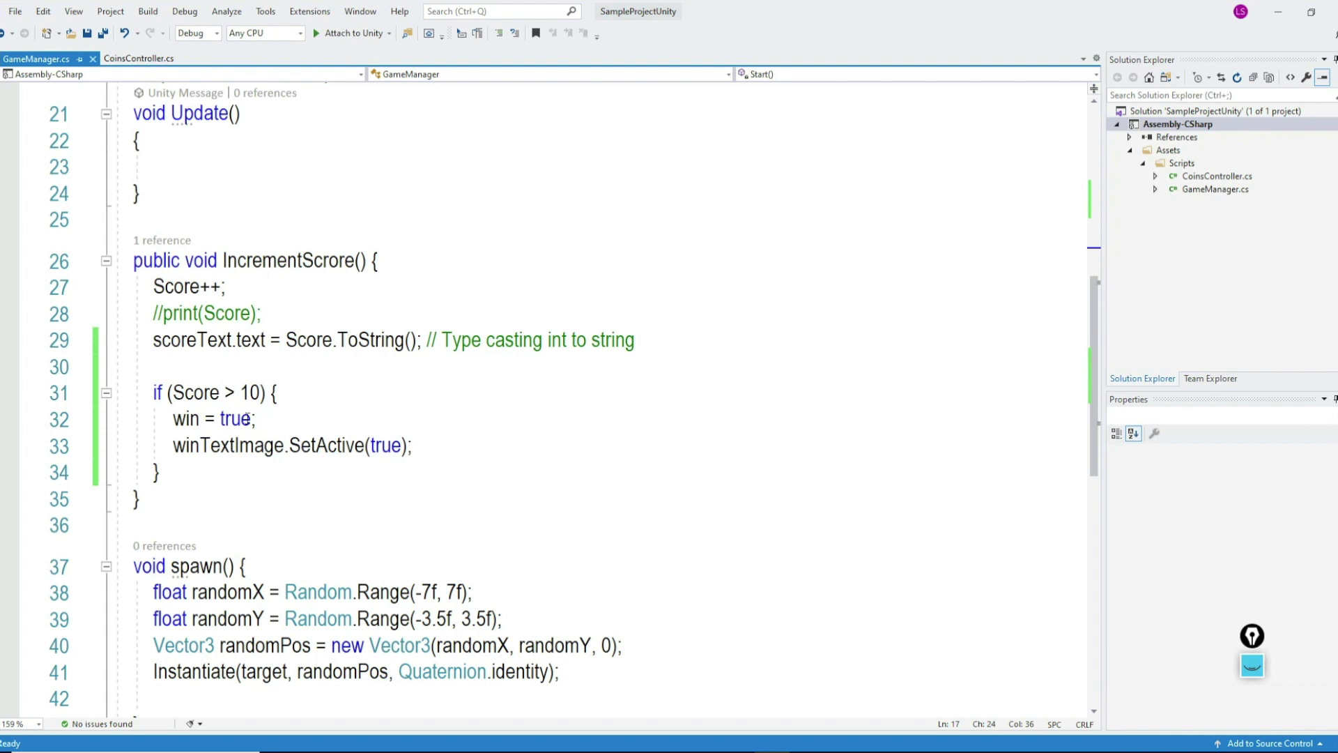
drag(258, 418, 178, 423)
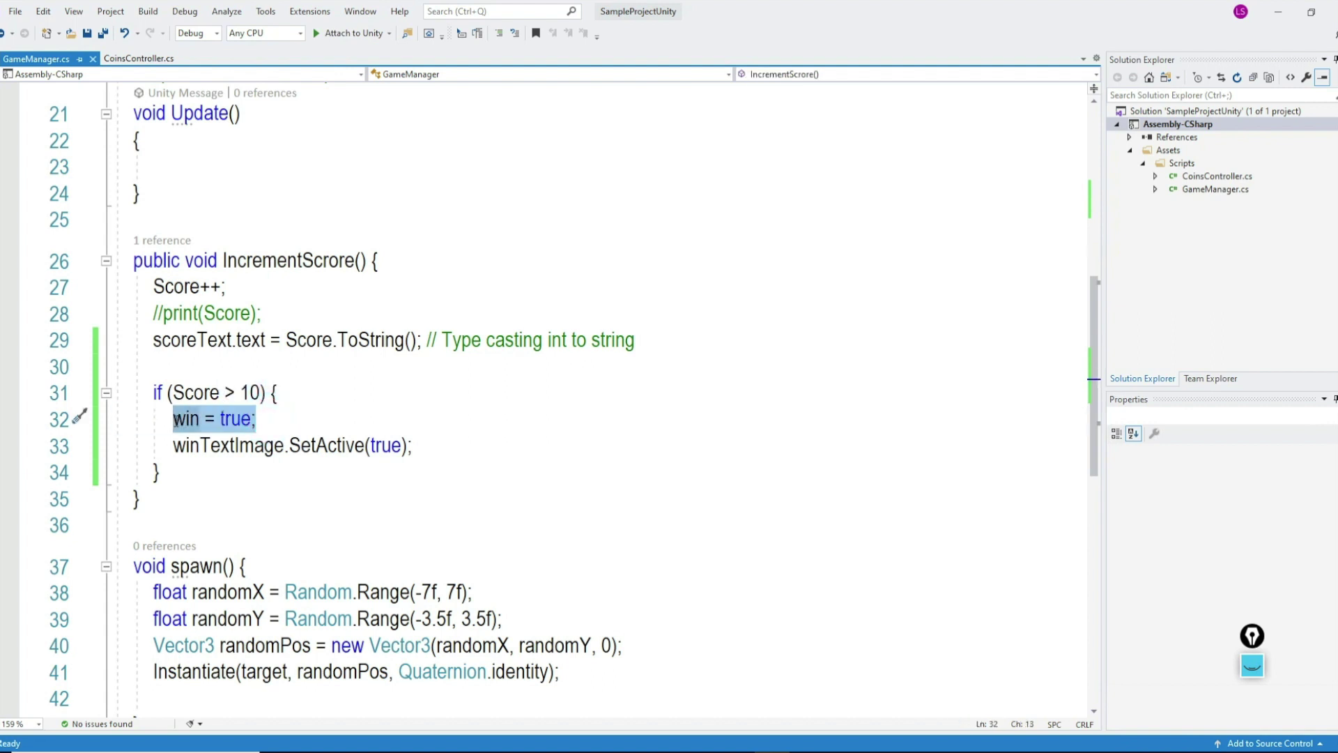
Step: Write an if (win == true) { } block in Update() with a blank line inside
click(228, 170)
text(if)
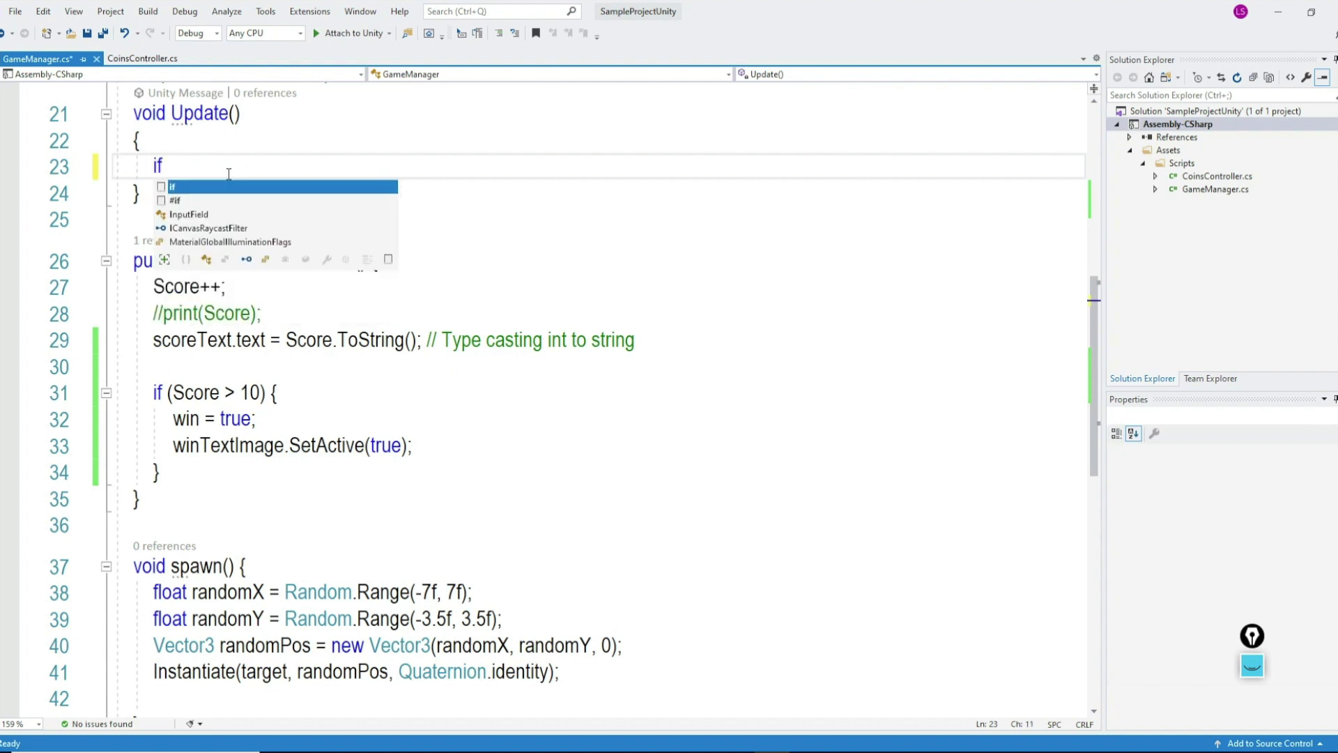
text(9win)
key(BackSpace)
key(BackSpace)
key(BackSpace)
key(BackSpace)
key(BackSpace)
text((win )
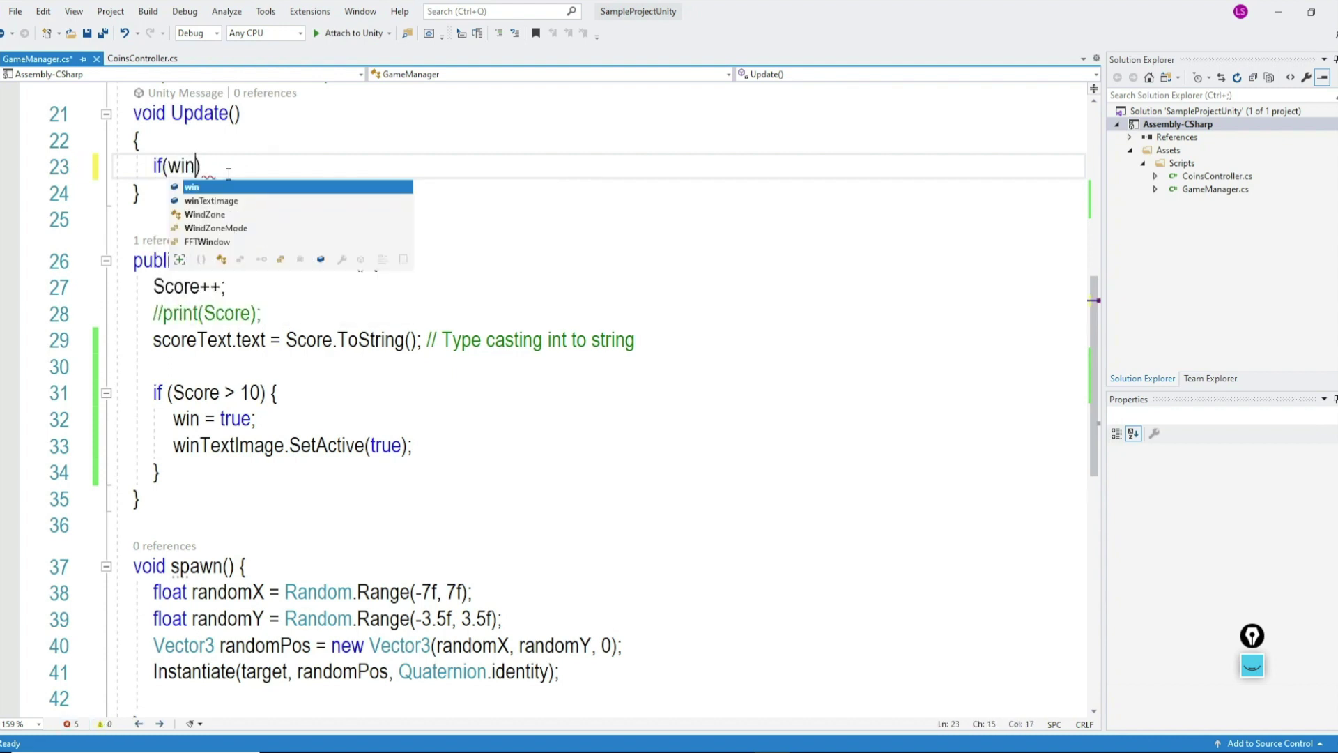
text(== t)
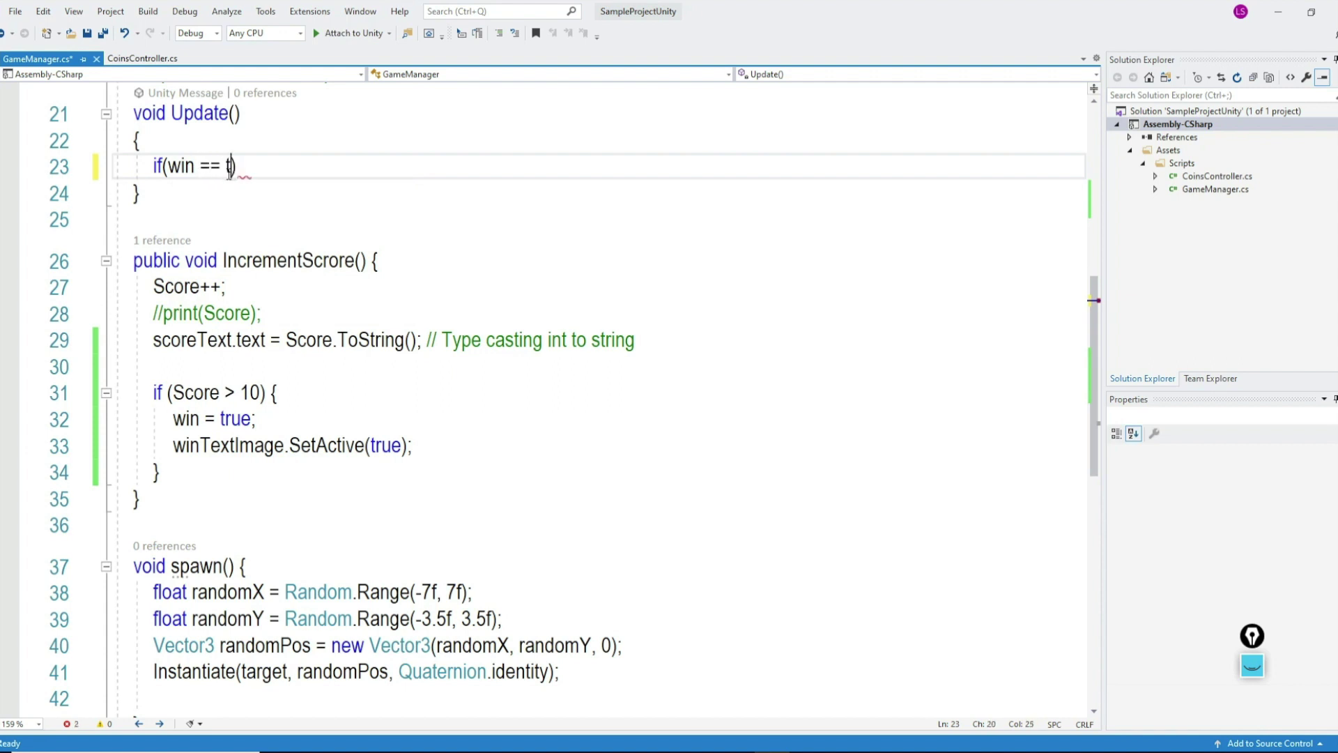
text(rue)[])
key(BackSpace)
text({)
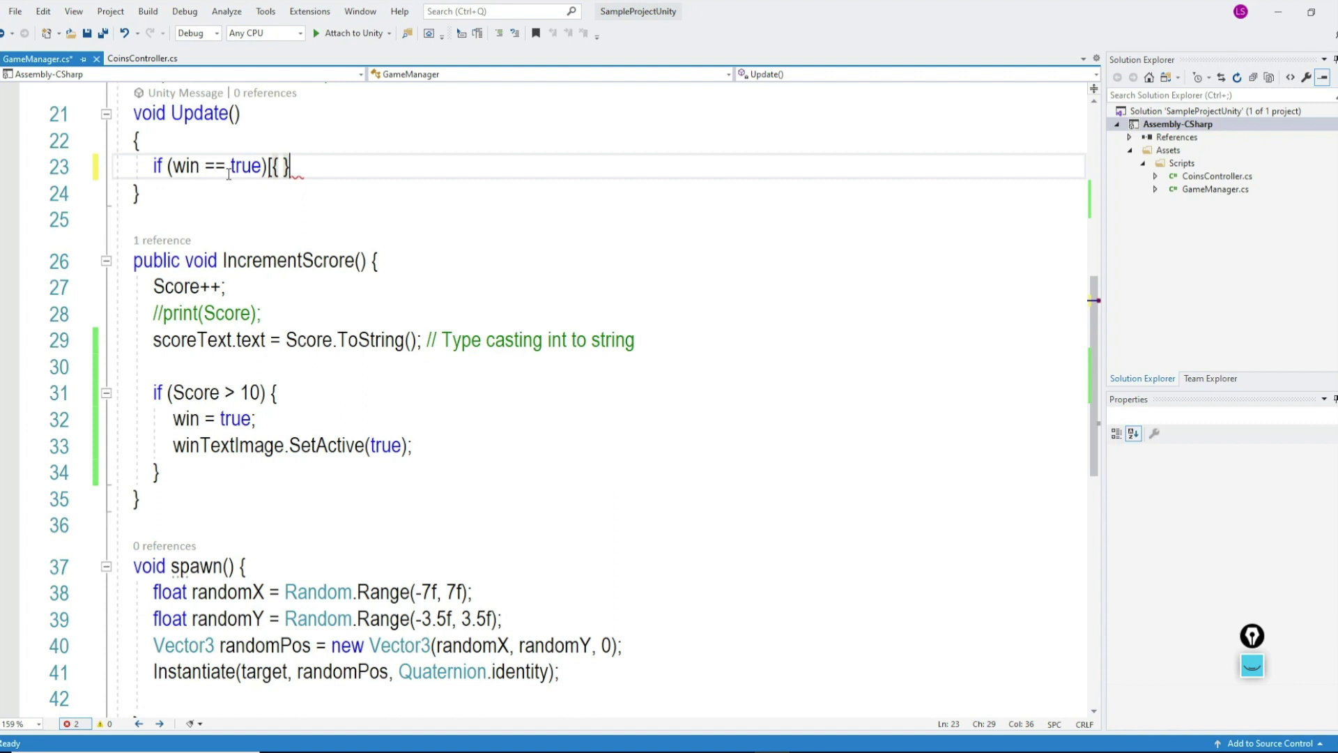
key(Return)
click(272, 170)
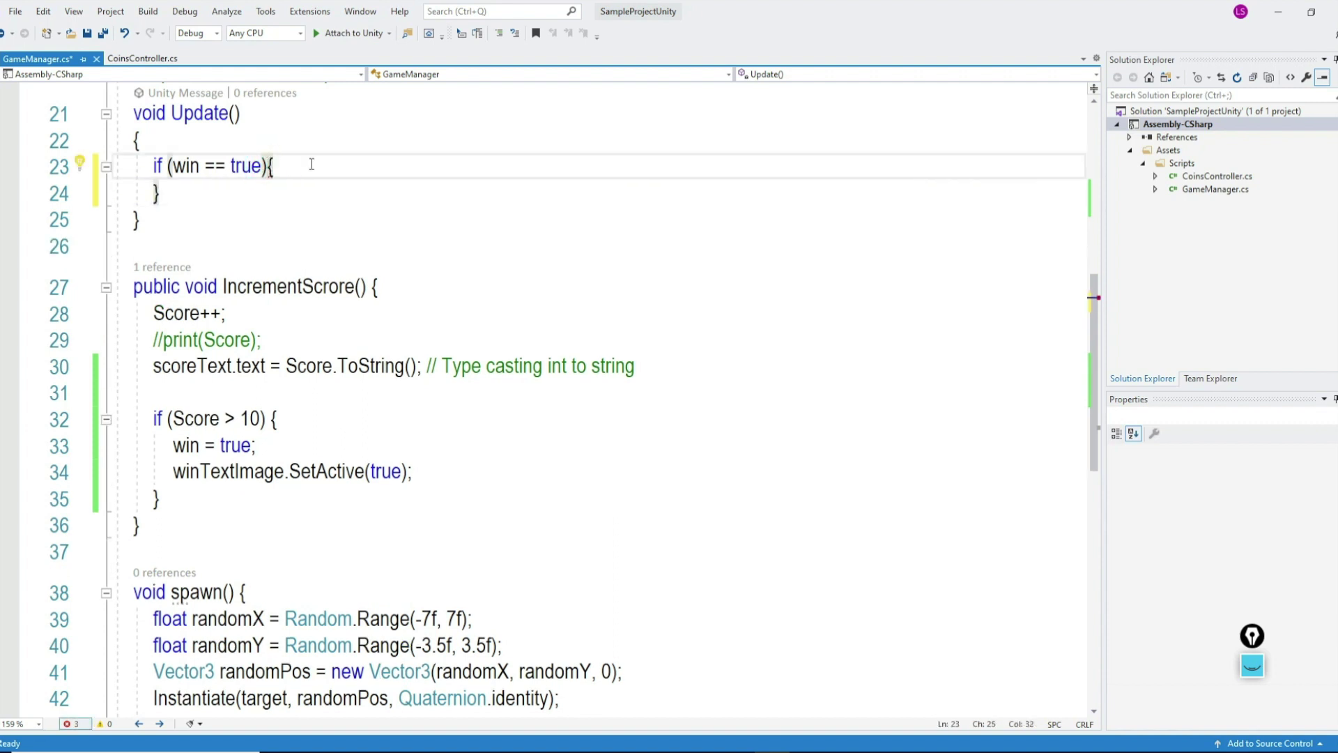
key(Return)
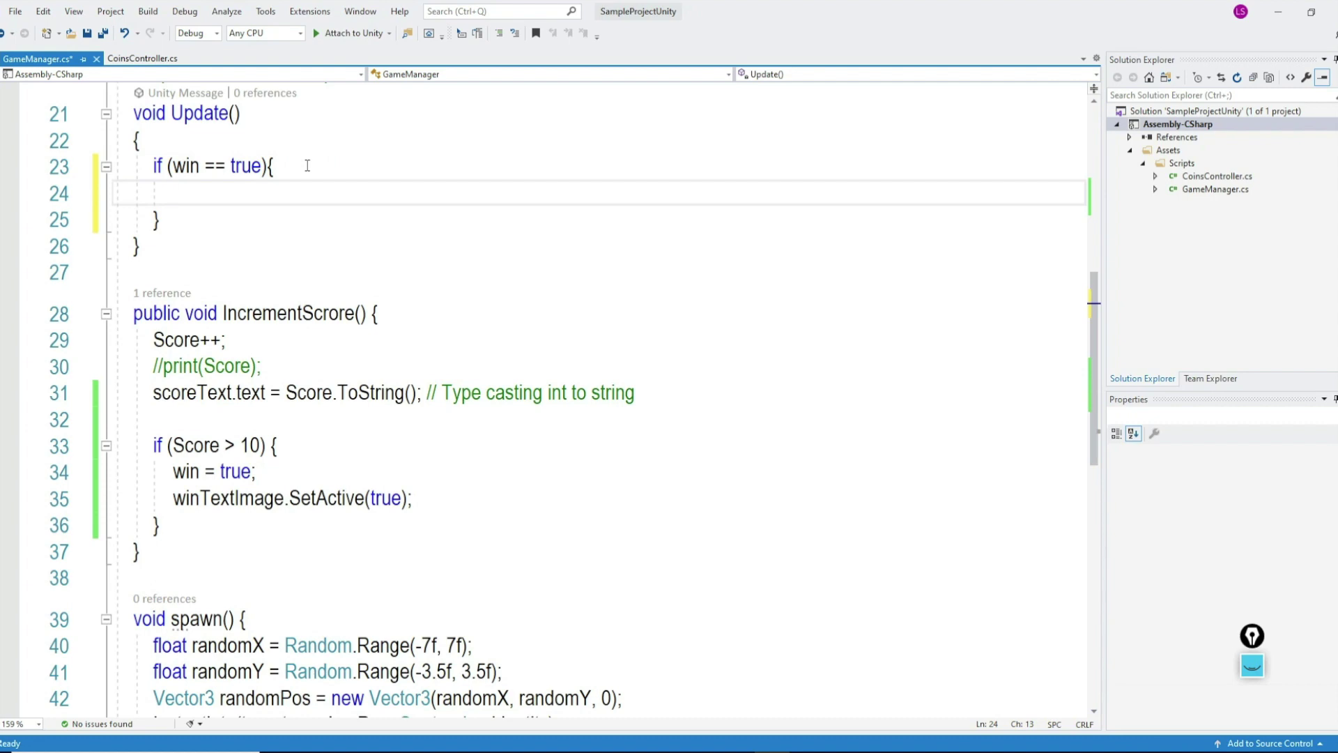
scroll(307, 166, up, 1)
scroll(310, 227, up, 2)
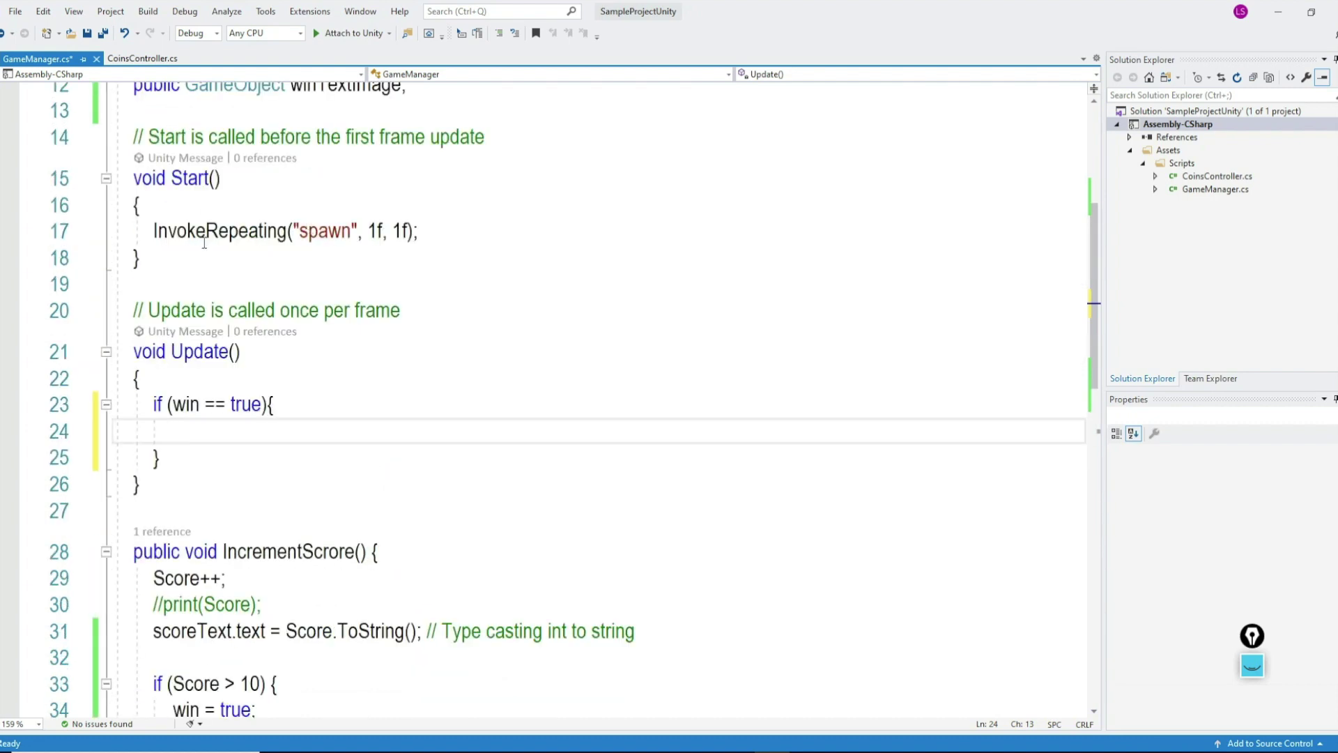
Step: Add CancelInvoke("spawn"); inside the if block, copying spawn from the InvokeRepeating call
click(201, 431)
text(Can)
key(Tab)
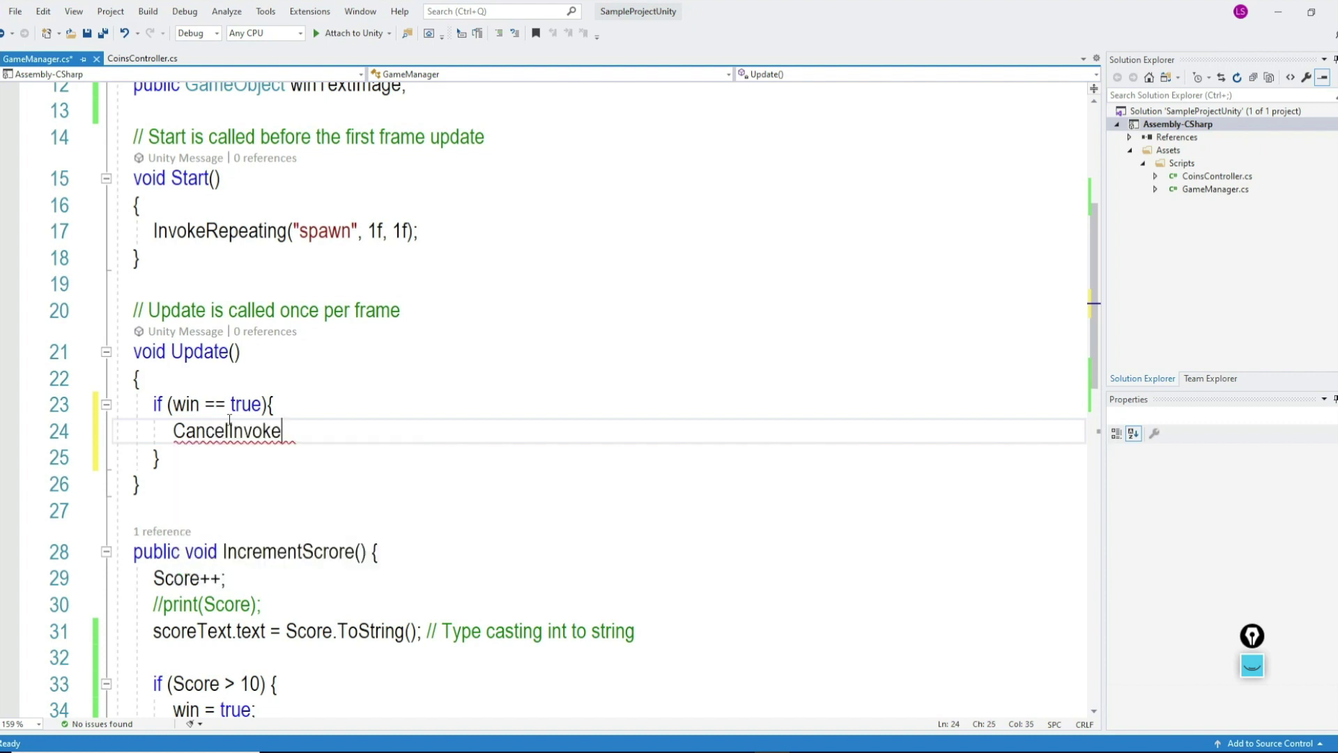
text(()
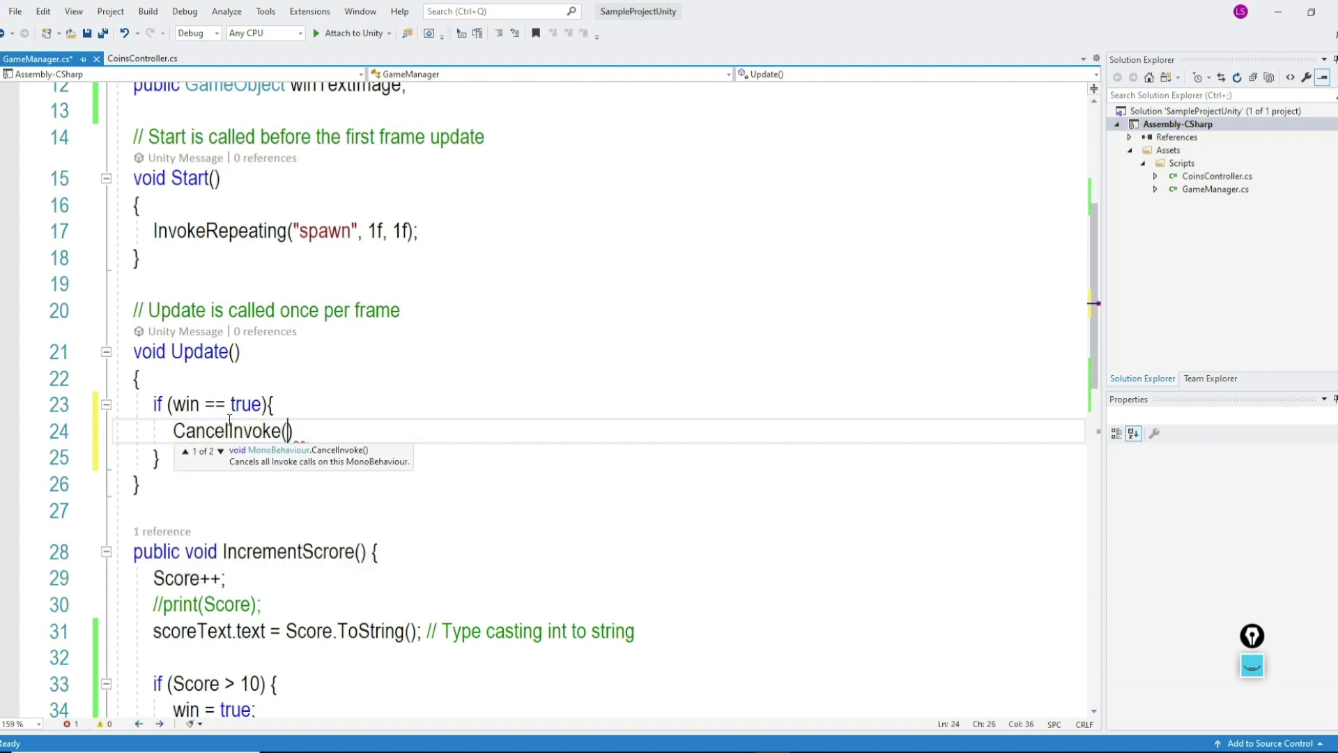
text(")
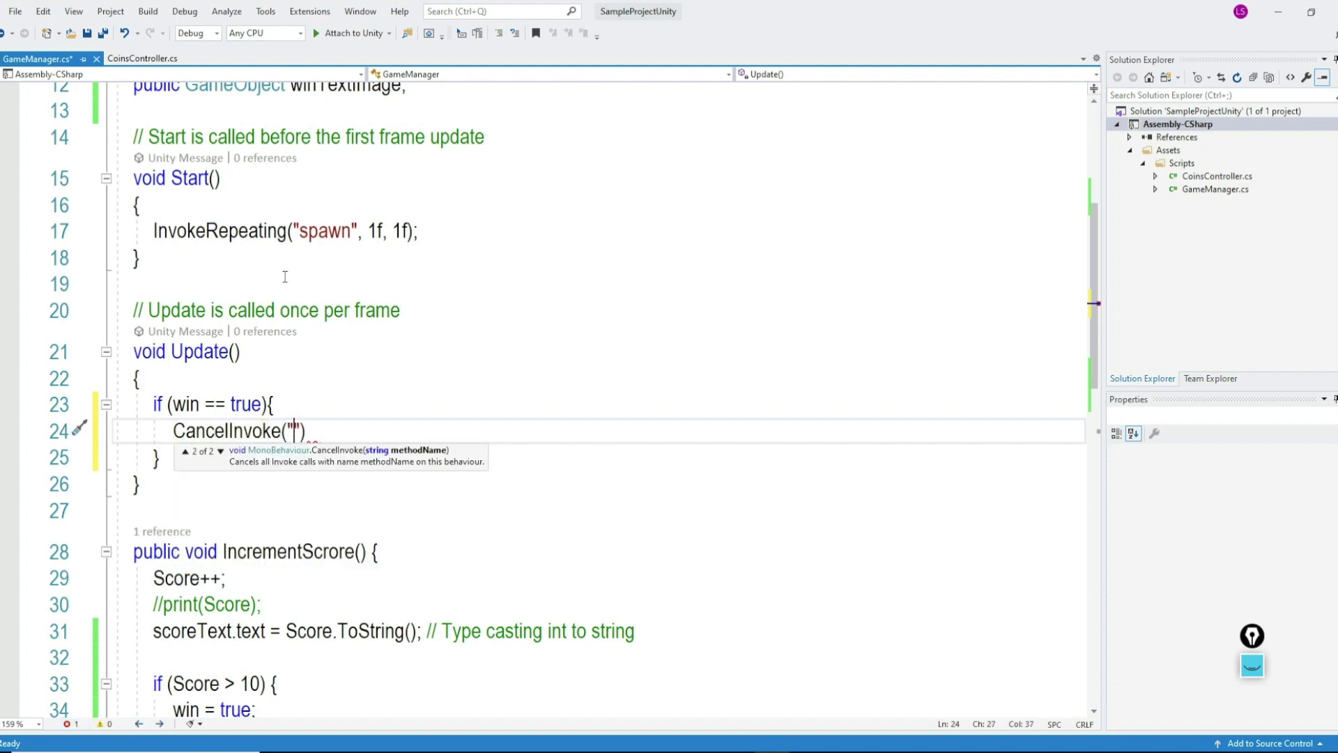
double_click(329, 230)
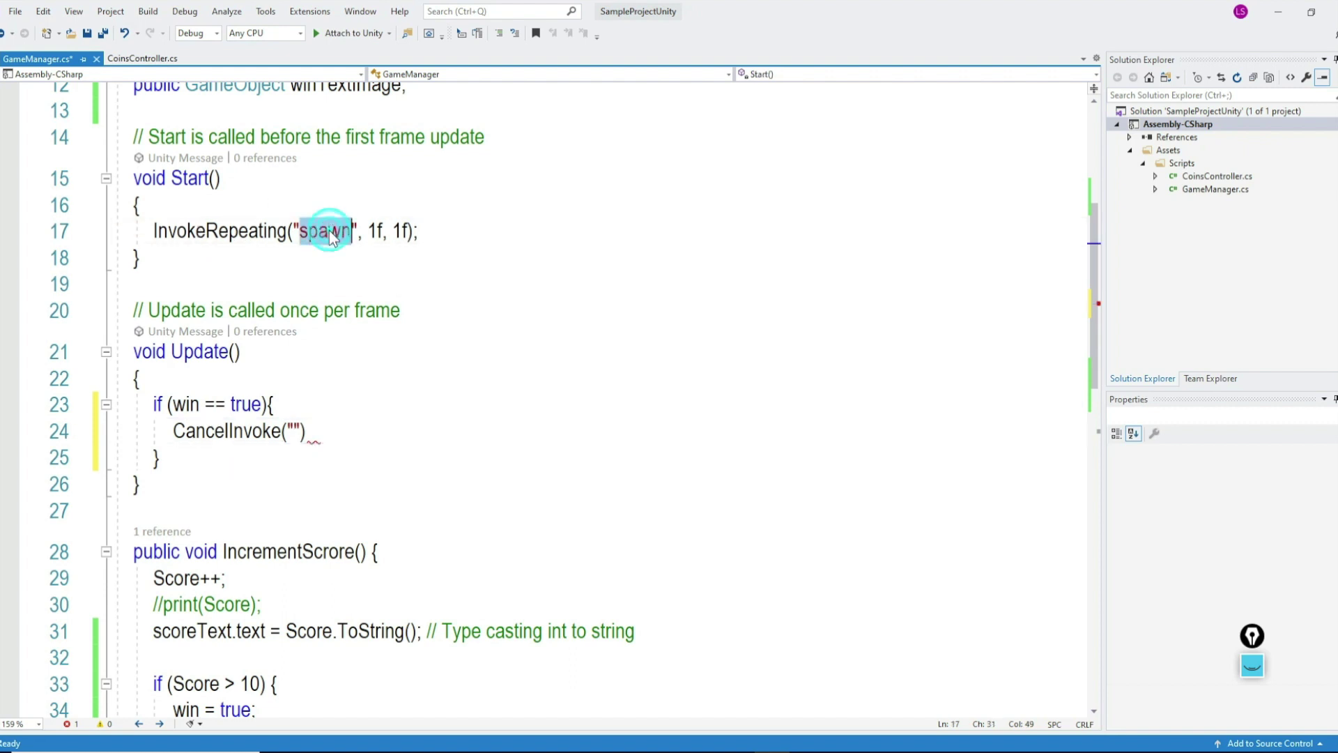
key(ctrl+c)
click(293, 430)
key(ctrl+v)
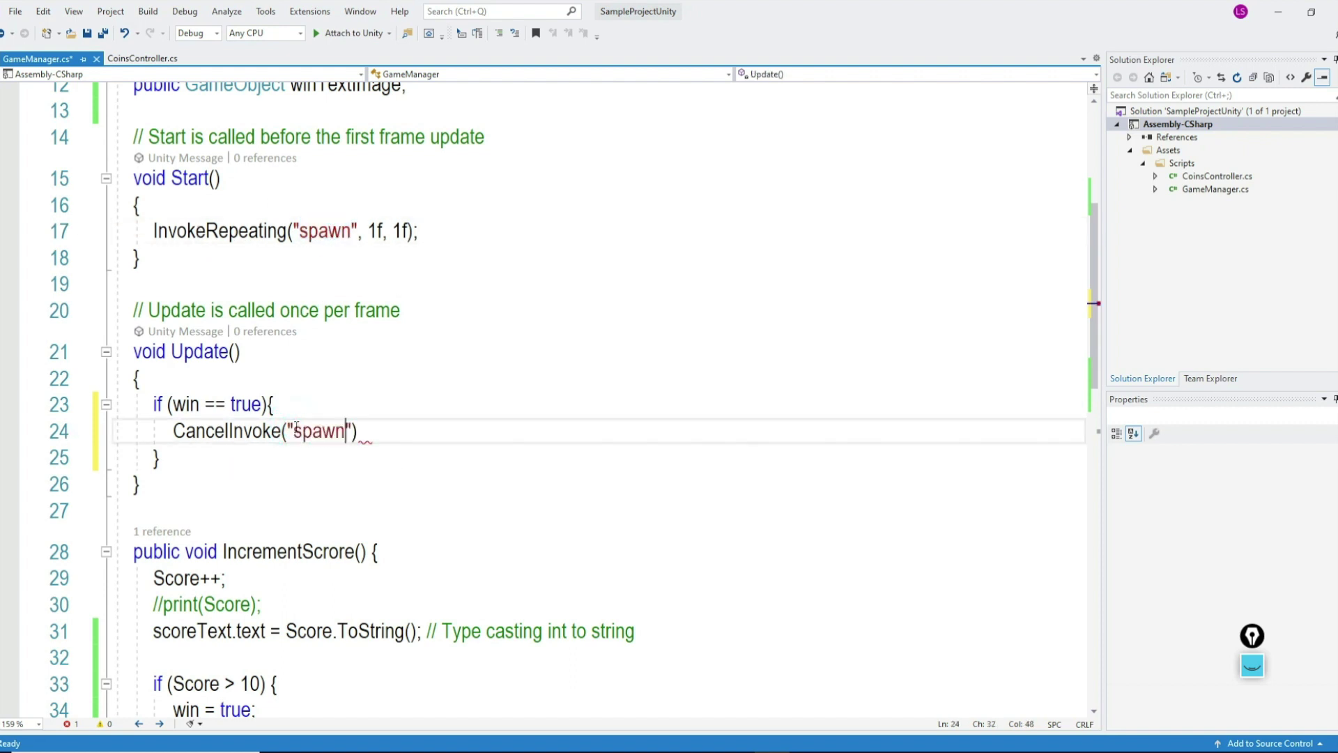
click(374, 424)
text(;)
Step: Save GameManager.cs after rechecking the spawn name, and return to the Unity editor
key(ctrl+s)
click(361, 430)
click(313, 230)
click(378, 424)
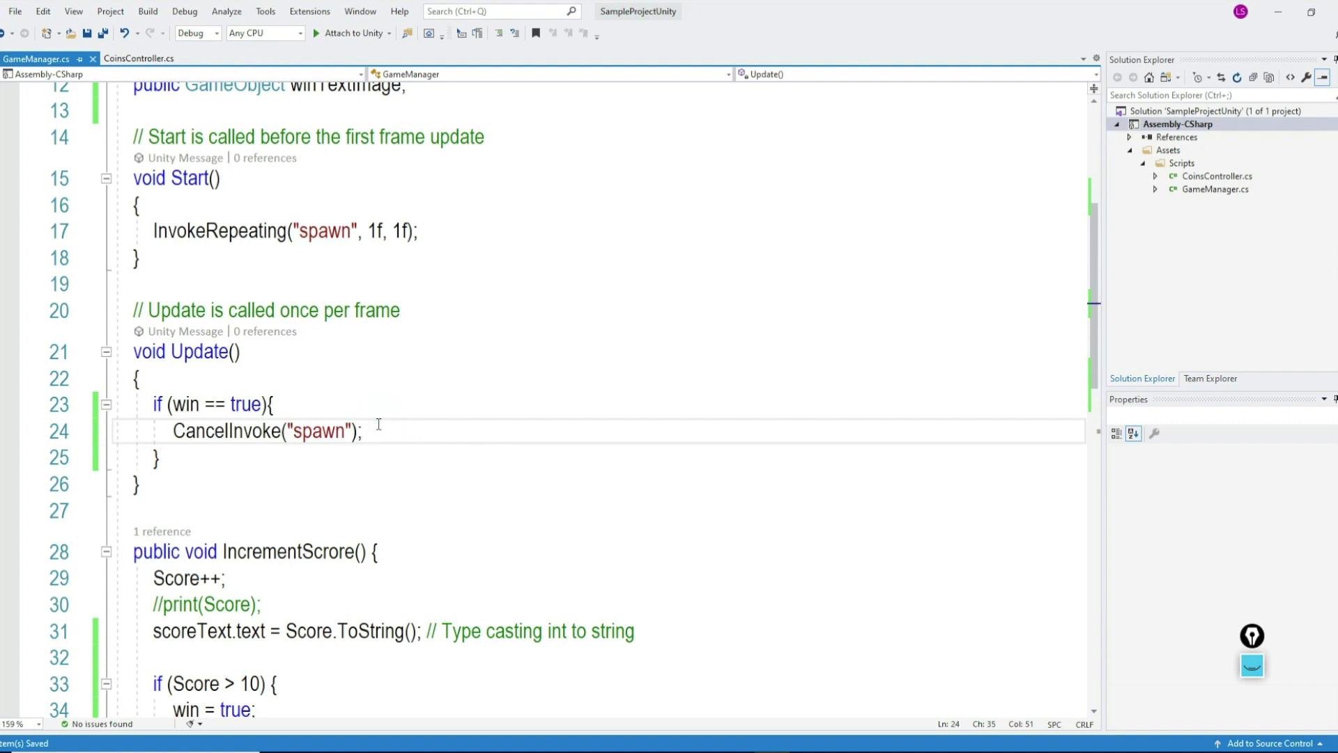
click(85, 33)
click(350, 310)
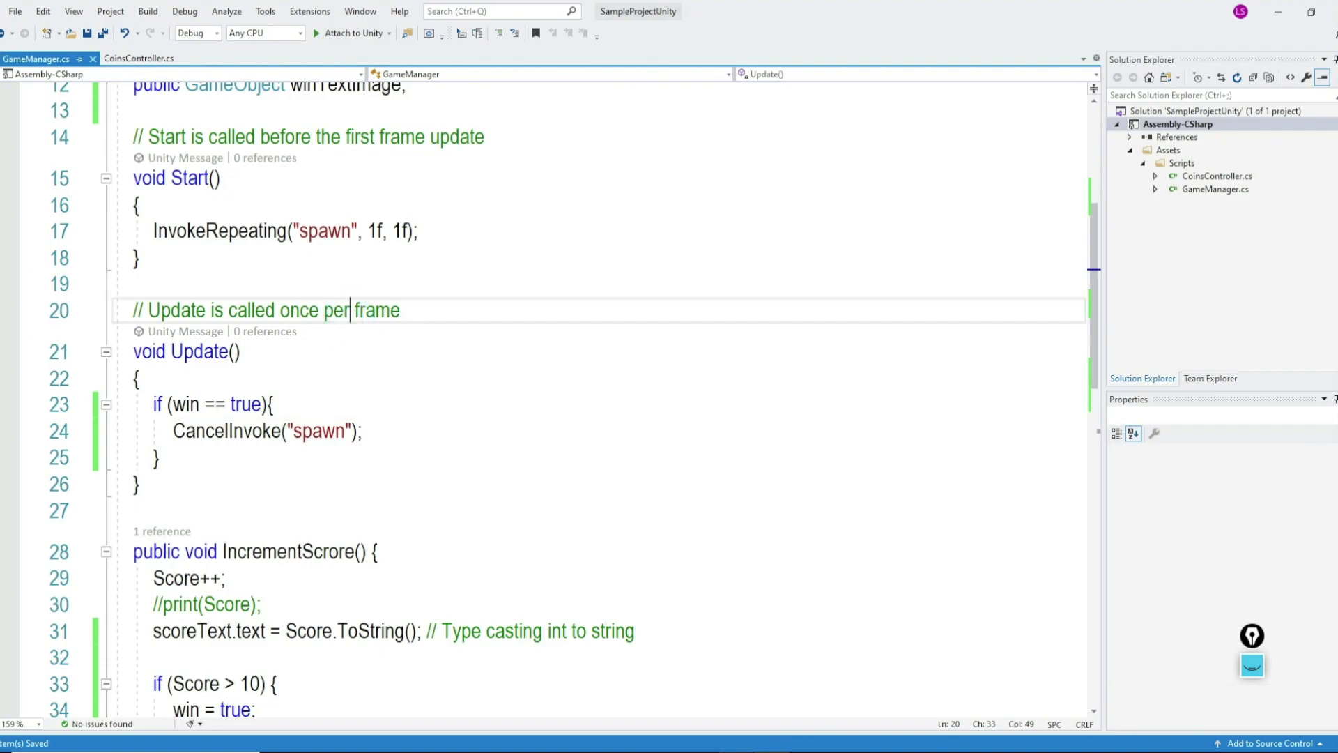
key(alt+Tab)
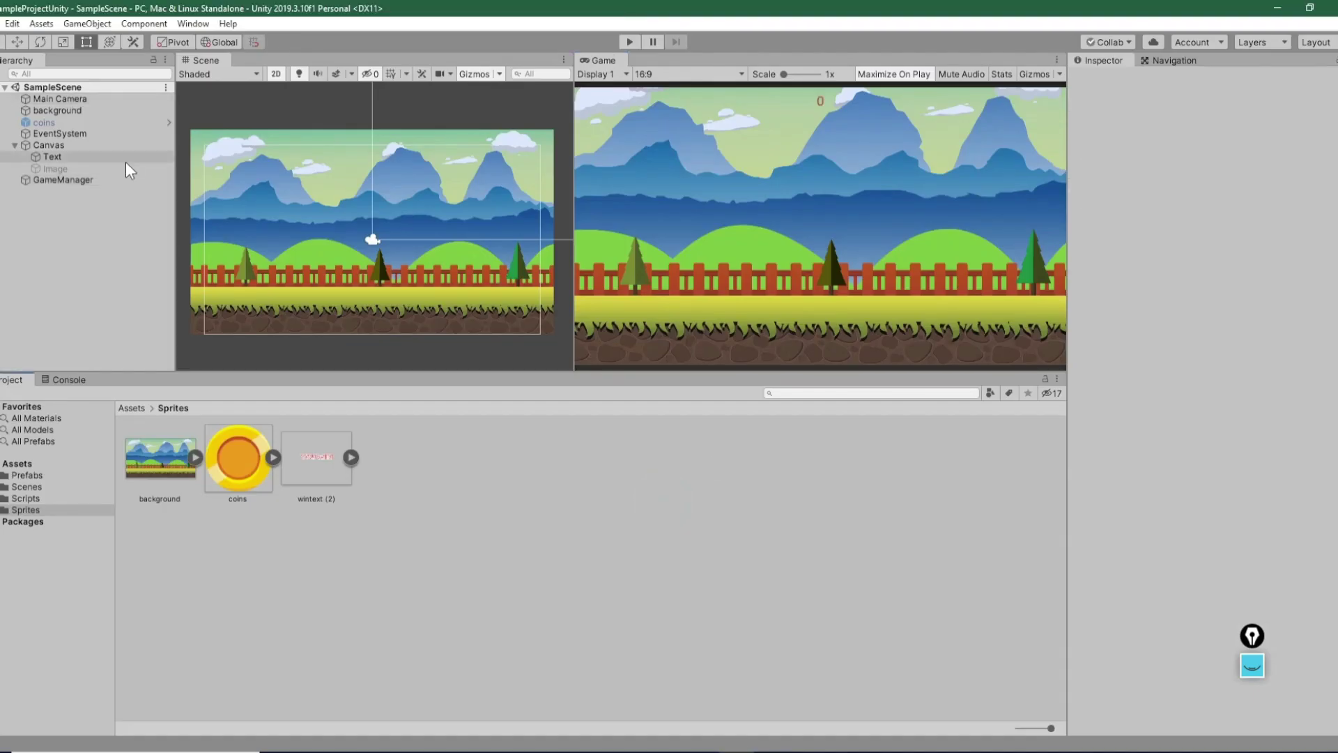
Step: Run the game and collect coins until the score reaches 11 and YOU WIN shows with no new coins
click(125, 162)
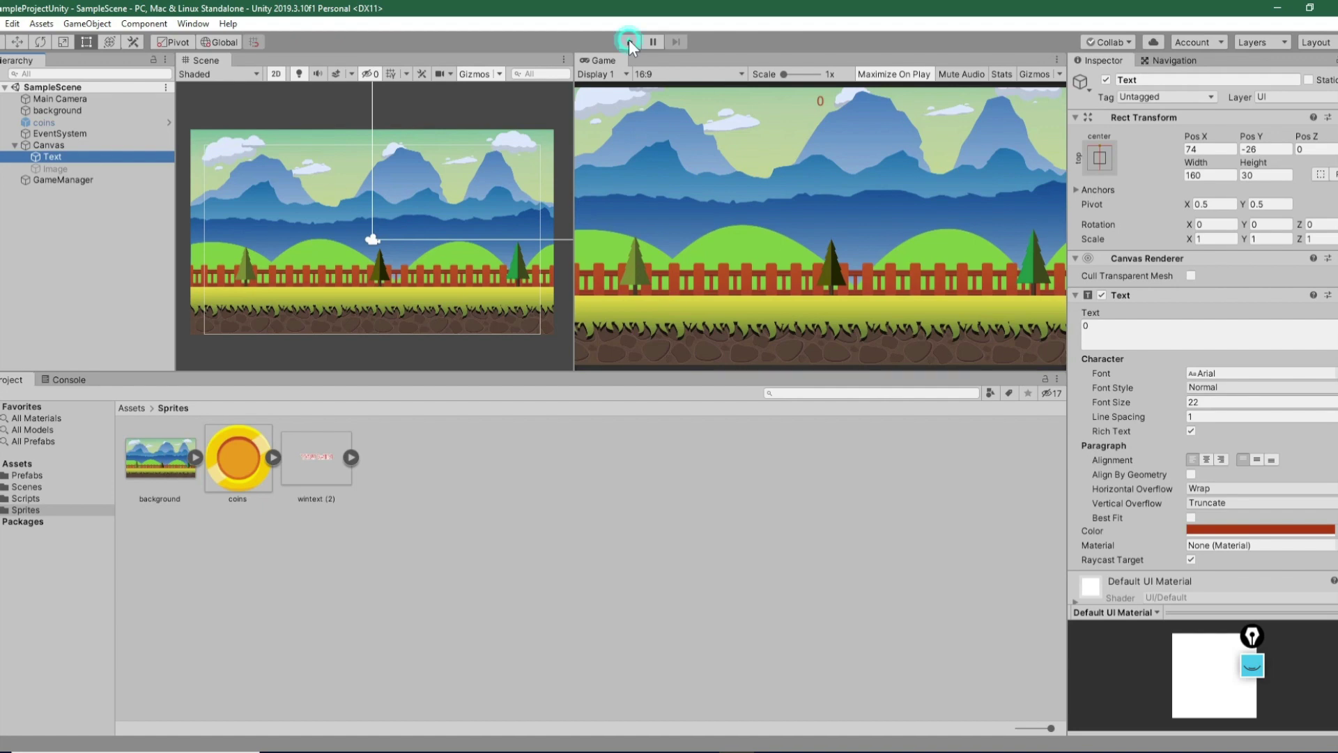
click(629, 42)
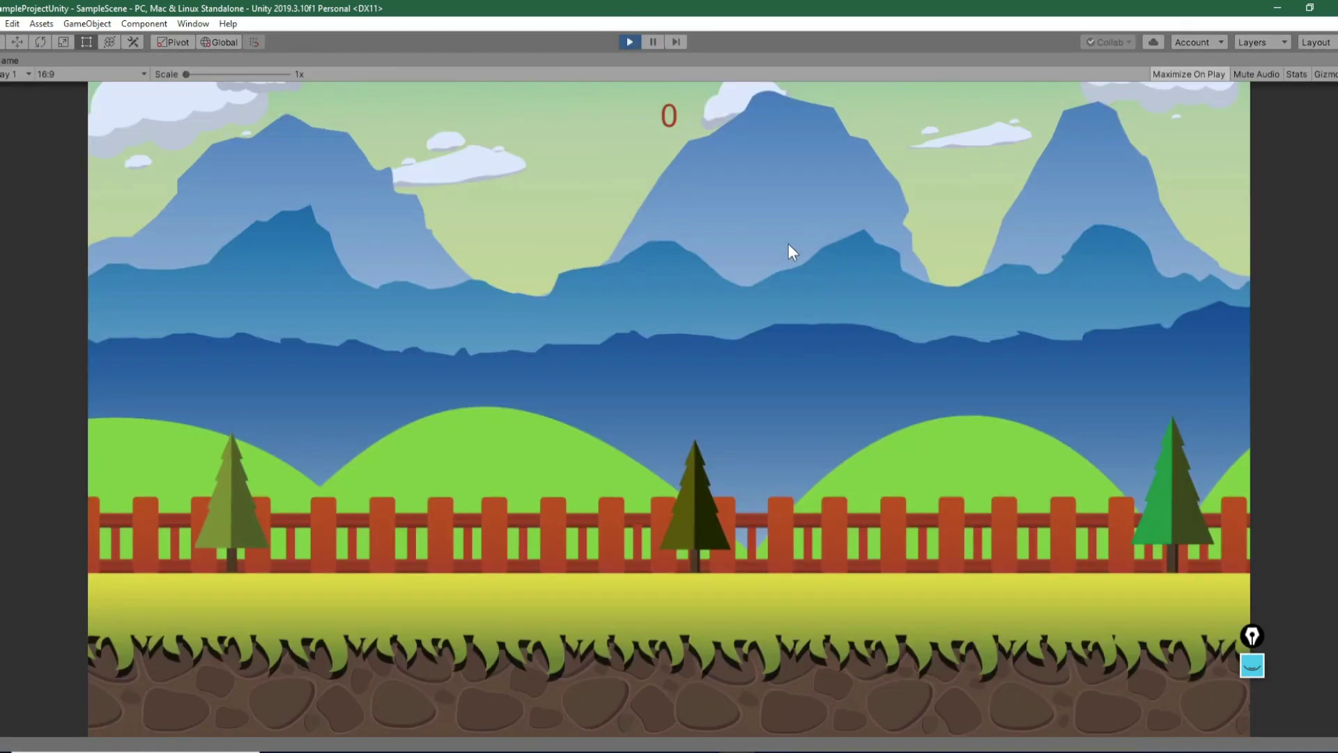
click(948, 254)
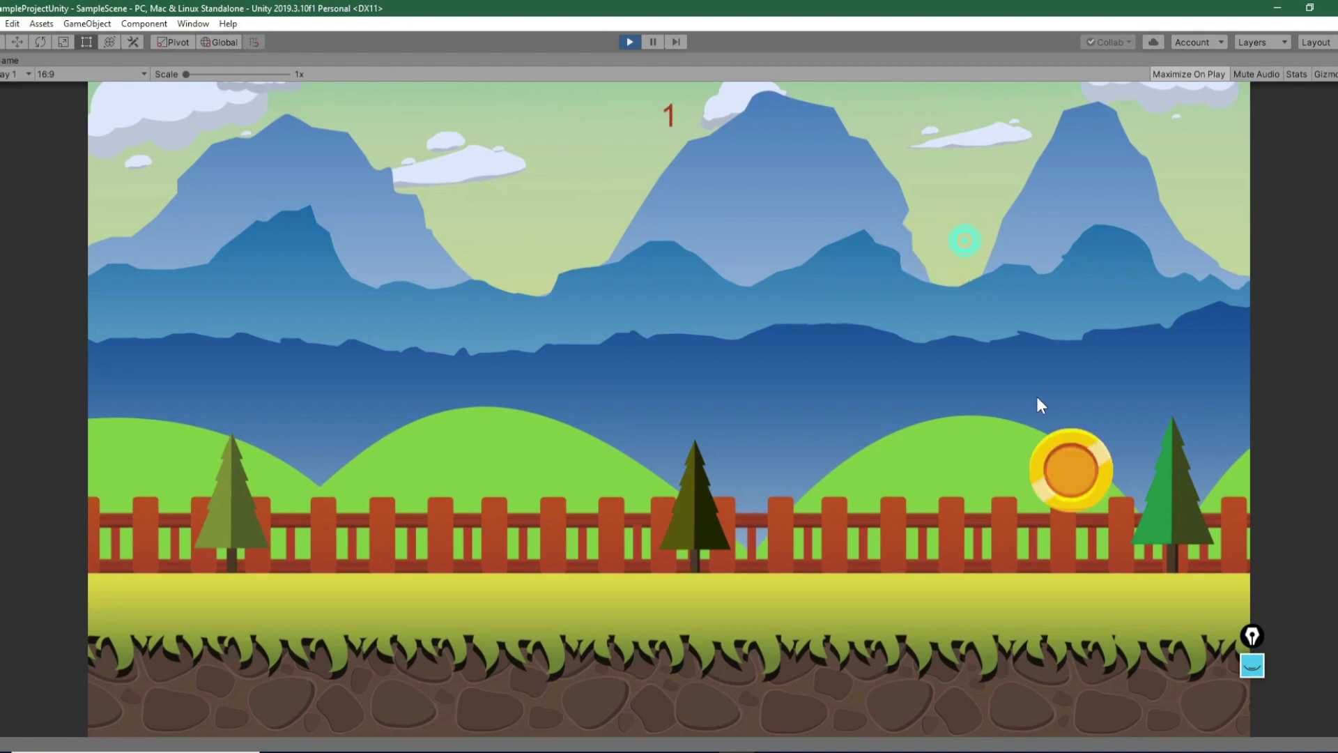
click(1064, 474)
click(780, 533)
click(458, 415)
click(1058, 532)
click(951, 388)
click(285, 339)
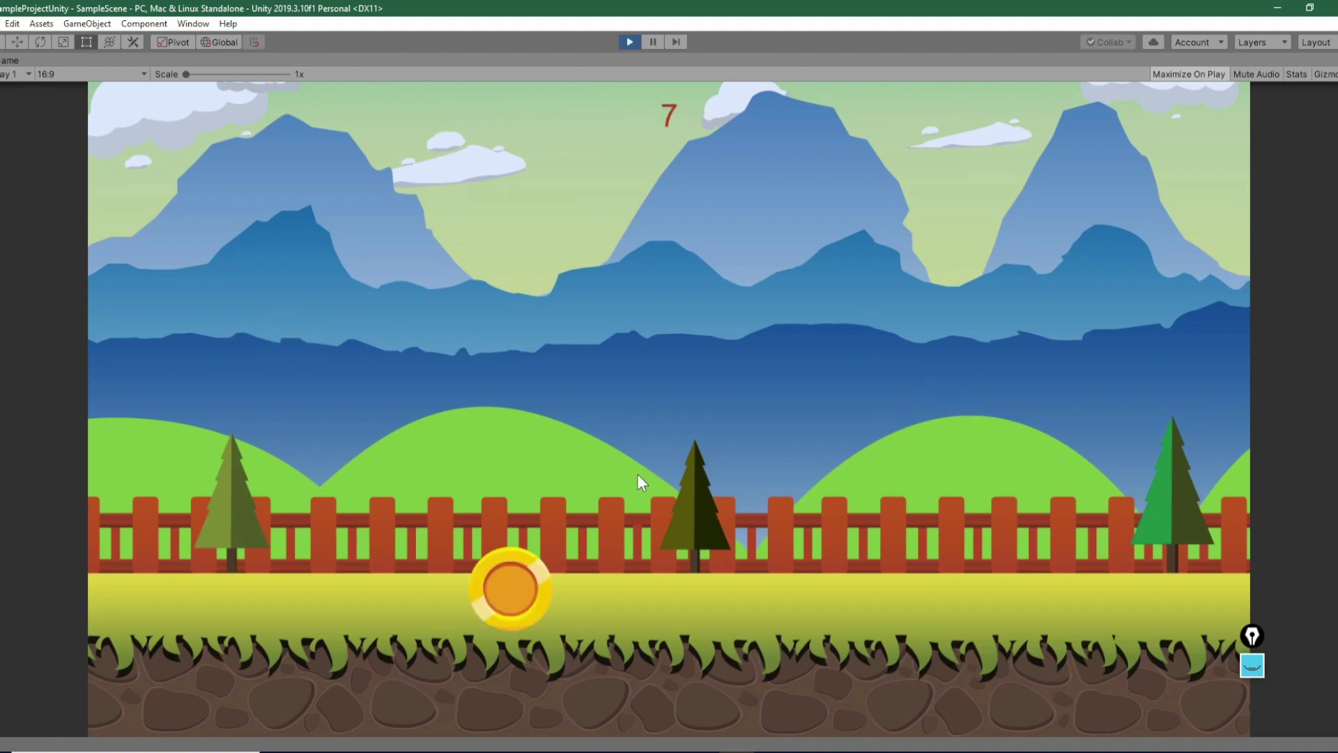
click(502, 611)
click(754, 445)
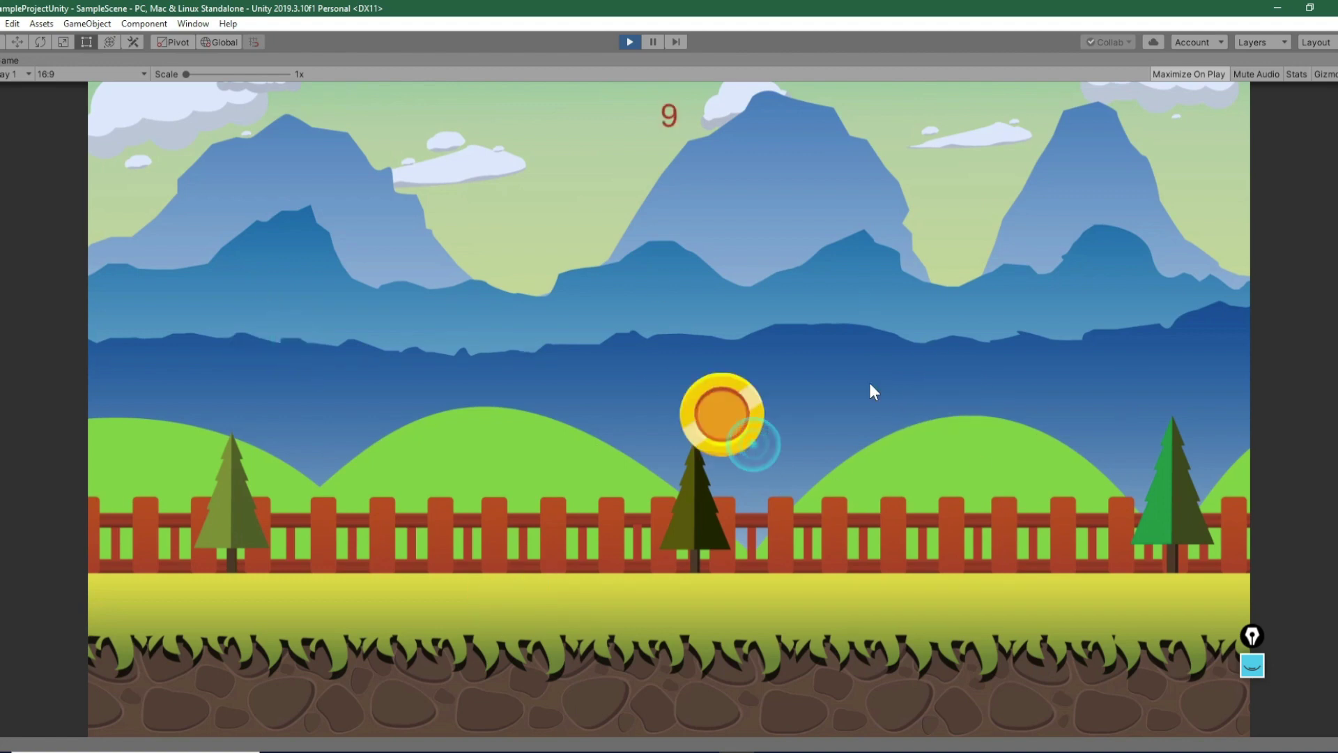
click(598, 353)
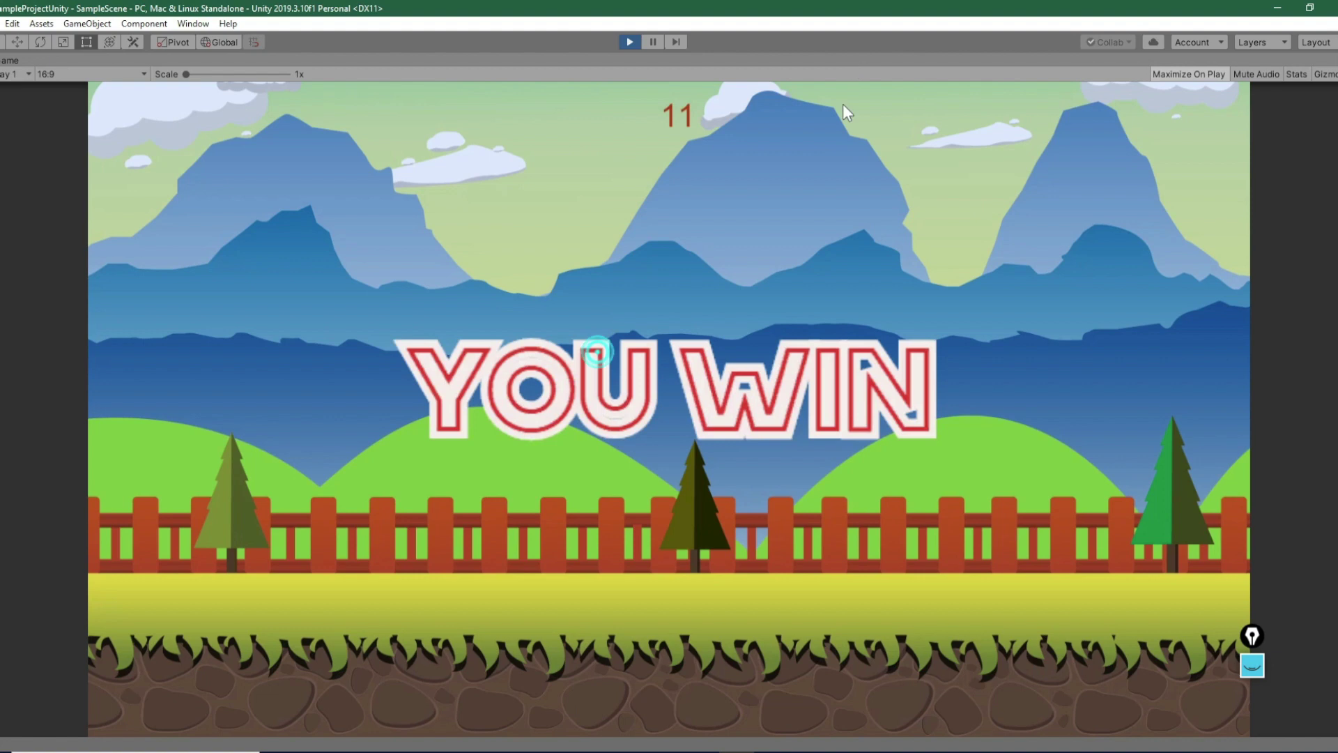